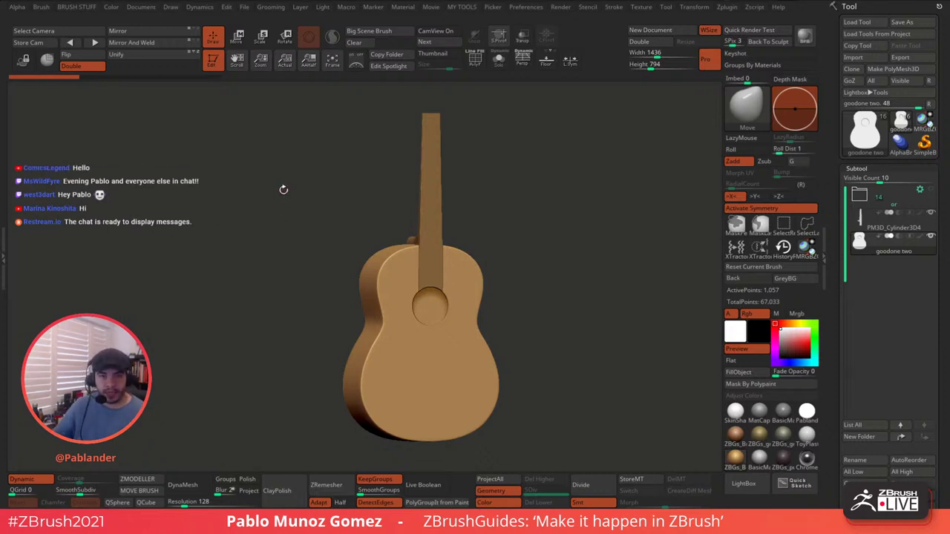
{"action": "left_click_drag", "start_coordinate": [518, 190], "coordinate": [528, 183]}
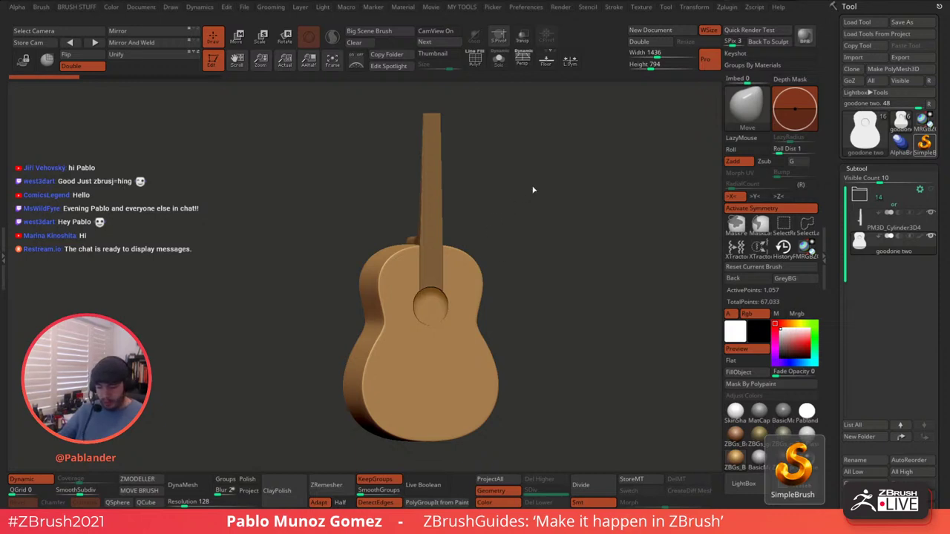
{"action": "left_click_drag", "start_coordinate": [533, 182], "coordinate": [524, 201]}
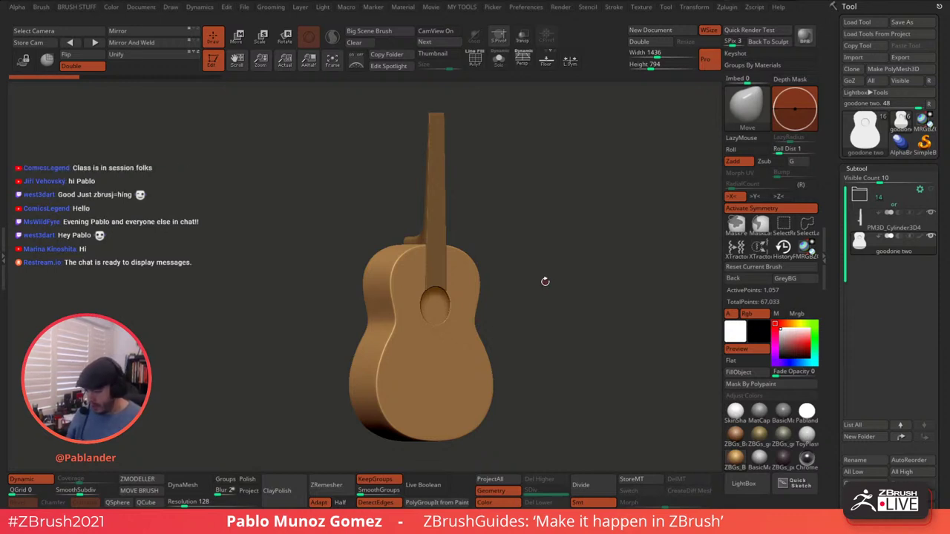
{"action": "left_click_drag", "start_coordinate": [547, 229], "coordinate": [537, 272]}
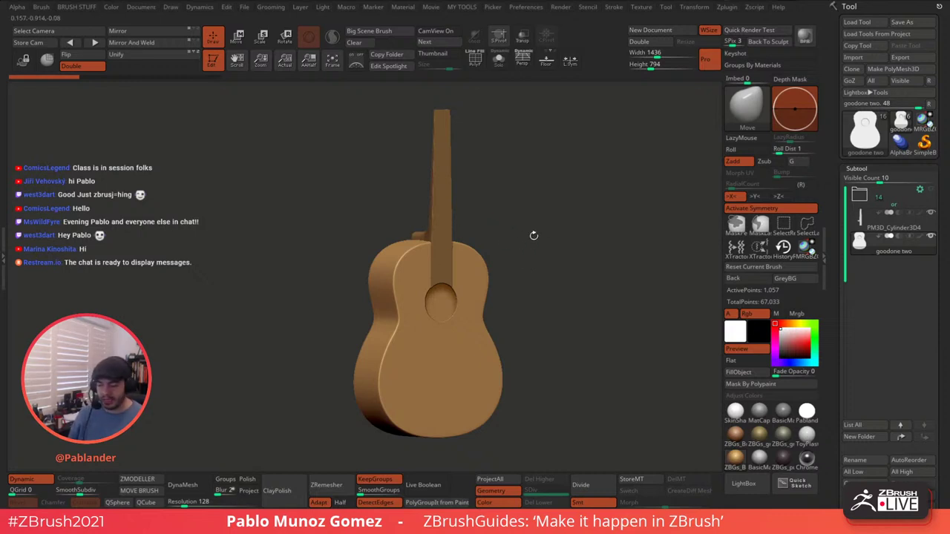
{"action": "left_click_drag", "start_coordinate": [561, 234], "coordinate": [582, 246]}
- Select the guitar neck subtool, display its wireframe and inspect its topology where it meets the soundhole
{"action": "left_click", "coordinate": [499, 61]}
{"action": "left_click", "coordinate": [888, 223]}
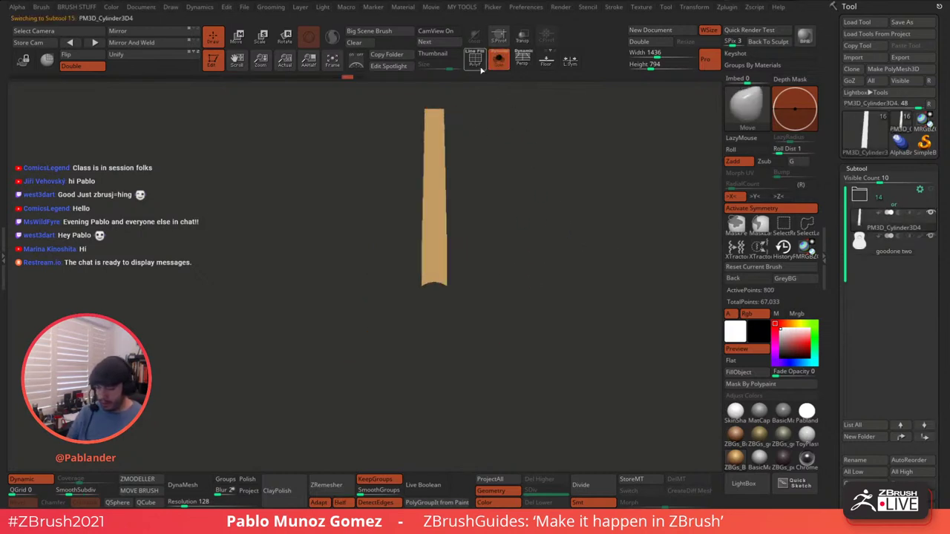
{"action": "key", "text": "shift+f"}
{"action": "left_click", "coordinate": [500, 62]}
{"action": "mouse_move", "coordinate": [479, 160]}
{"action": "left_mouse_down", "text": "alt"}
{"action": "mouse_move", "coordinate": [482, 225]}
{"action": "mouse_move", "coordinate": [605, 231]}
{"action": "mouse_move", "coordinate": [534, 322]}
{"action": "left_mouse_up", "text": "alt"}
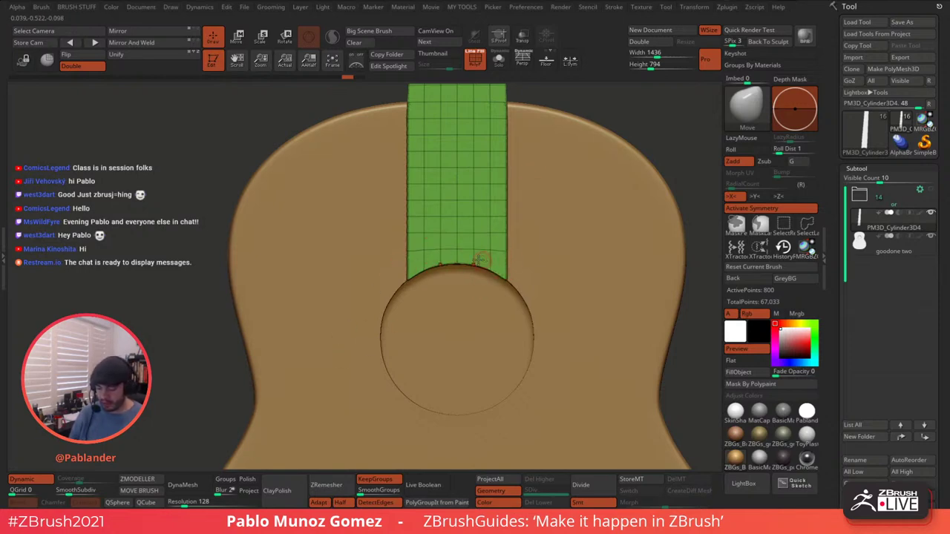
{"action": "right_click_drag", "start_coordinate": [509, 281], "coordinate": [509, 241], "text": "ctrl"}
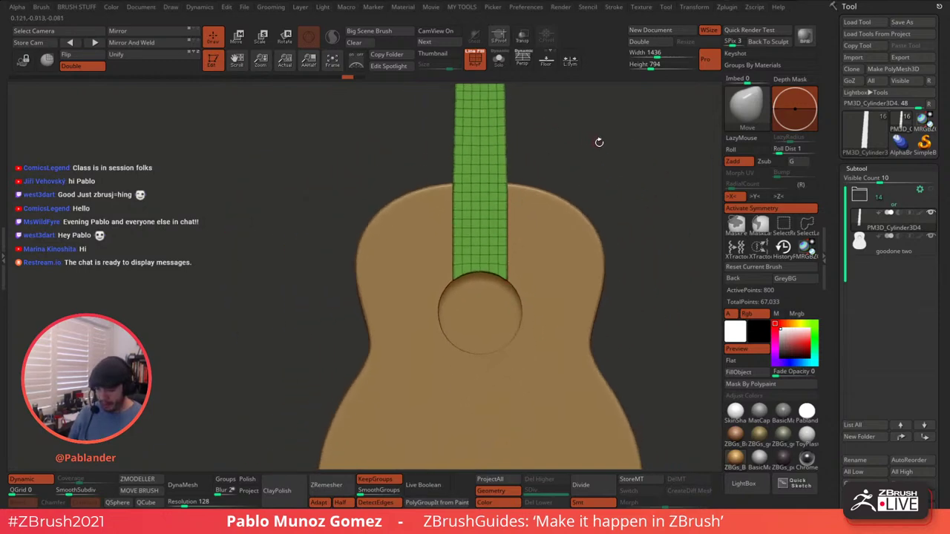
{"action": "left_click_drag", "start_coordinate": [599, 141], "coordinate": [561, 138], "text": "alt"}
{"action": "right_click_drag", "start_coordinate": [602, 216], "coordinate": [595, 198], "text": "ctrl"}
- Isolate the neck to inspect it on its own, then restore the whole guitar with the wireframe hidden
{"action": "left_click", "coordinate": [499, 61]}
{"action": "key", "text": "shift+f"}
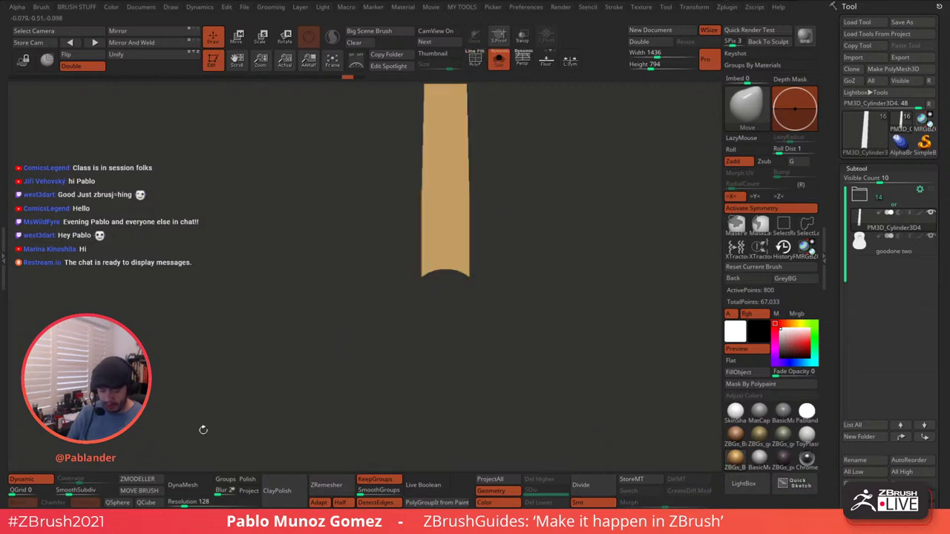
{"action": "key", "text": "shift+f"}
{"action": "right_click_drag", "start_coordinate": [477, 110], "coordinate": [508, 170], "text": "ctrl"}
{"action": "right_click_drag", "start_coordinate": [508, 171], "coordinate": [512, 238], "text": "alt"}
{"action": "right_click_drag", "start_coordinate": [512, 237], "coordinate": [491, 141], "text": "ctrl"}
{"action": "left_click", "coordinate": [478, 61]}
{"action": "left_click", "coordinate": [494, 62]}
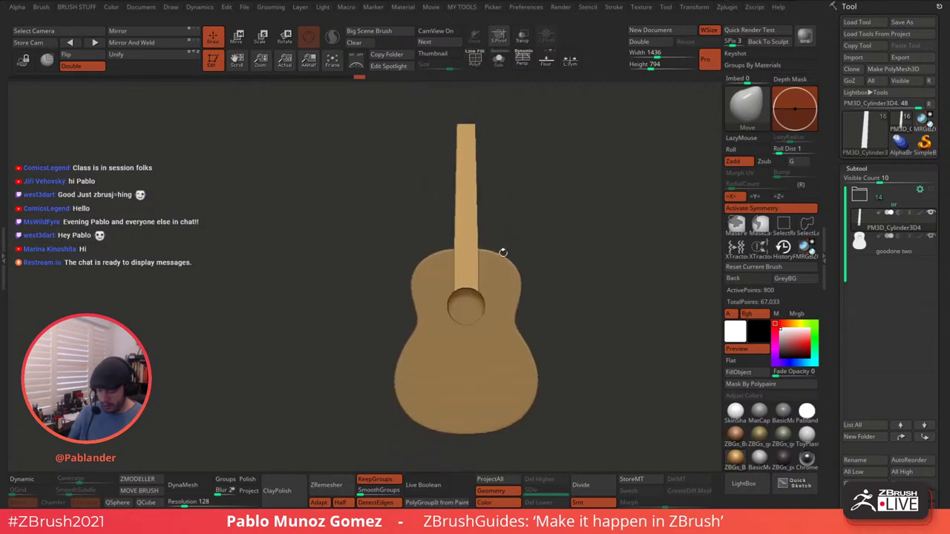
- Select the guitar body and display its wireframe to inspect the polygroups and edge flow around the soundhole
{"action": "left_click", "coordinate": [491, 261], "text": "alt"}
{"action": "key", "text": "shift+f"}
{"action": "left_click_drag", "start_coordinate": [558, 282], "coordinate": [560, 330]}
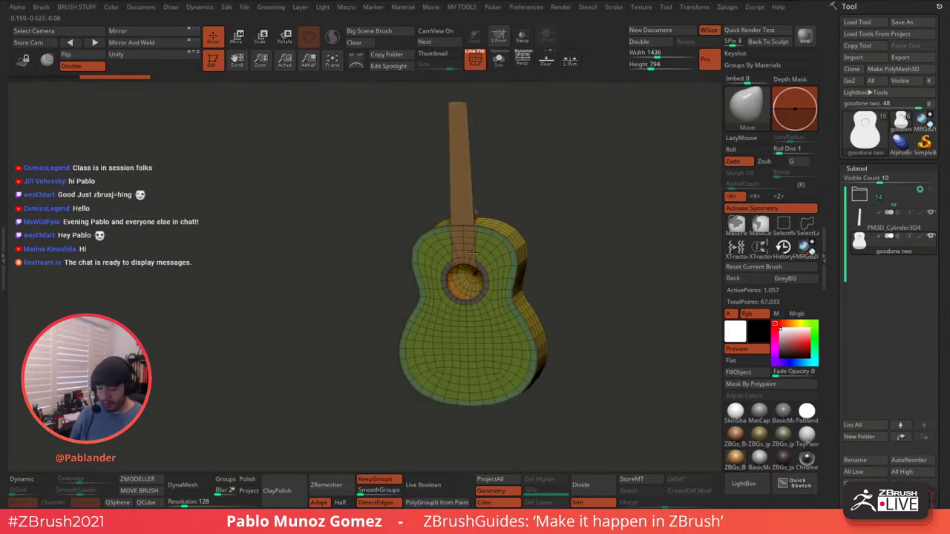
{"action": "left_click_drag", "start_coordinate": [579, 220], "coordinate": [585, 211], "text": "shift"}
- Enable Dynamic Subdivision on the guitar body and hide the wireframe
{"action": "left_click", "coordinate": [23, 480]}
{"action": "left_click", "coordinate": [479, 64]}
{"action": "mouse_move", "coordinate": [579, 287]}
{"action": "left_mouse_down"}
{"action": "mouse_move", "coordinate": [594, 303]}
{"action": "mouse_move", "coordinate": [570, 293]}
{"action": "left_mouse_up"}
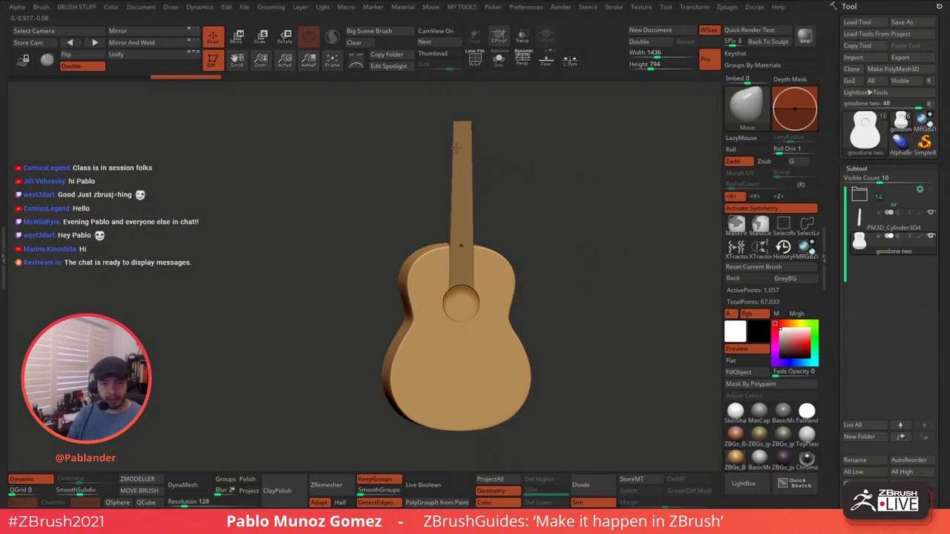
{"action": "left_click_drag", "start_coordinate": [542, 157], "coordinate": [462, 136]}
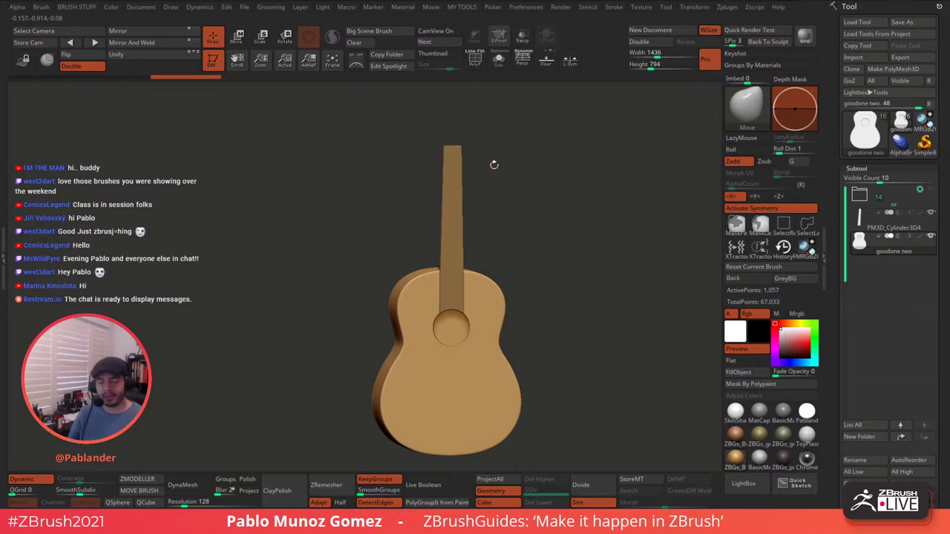
{"action": "right_click_drag", "start_coordinate": [528, 172], "coordinate": [534, 202], "text": "ctrl"}
{"action": "scroll", "coordinate": [531, 187], "scroll_direction": "up", "scroll_amount": 3}
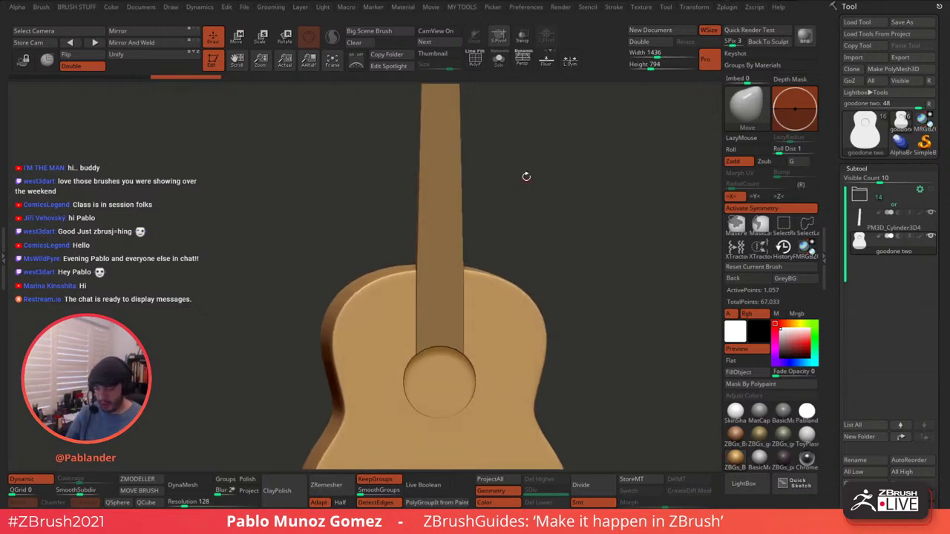
{"action": "scroll", "coordinate": [526, 178], "scroll_direction": "down", "scroll_amount": 4}
{"action": "left_click_drag", "start_coordinate": [533, 233], "coordinate": [528, 206]}
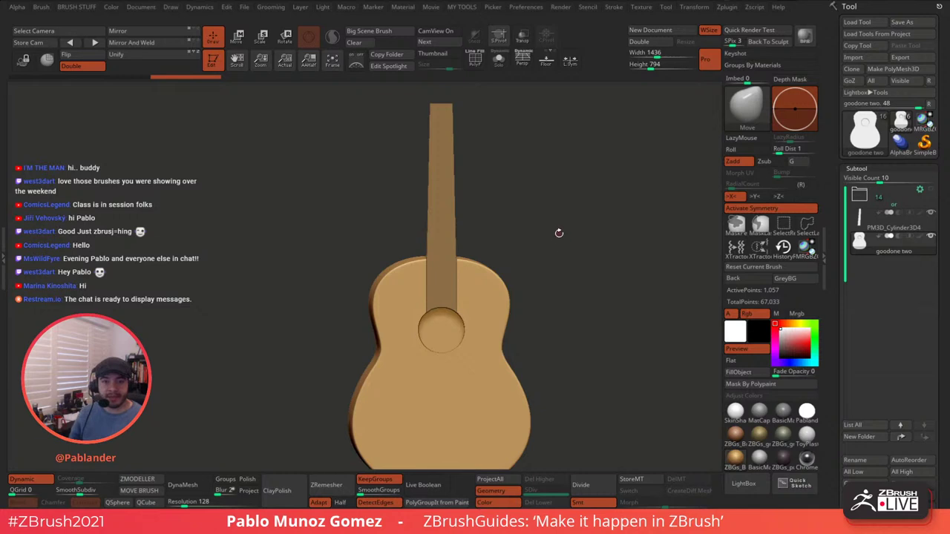
{"action": "left_click_drag", "start_coordinate": [552, 210], "coordinate": [544, 220], "text": "alt"}
{"action": "mouse_move", "coordinate": [555, 259]}
{"action": "left_mouse_down", "text": "alt"}
{"action": "mouse_move", "coordinate": [554, 274]}
{"action": "mouse_move", "coordinate": [530, 246]}
{"action": "left_mouse_up", "text": "alt"}
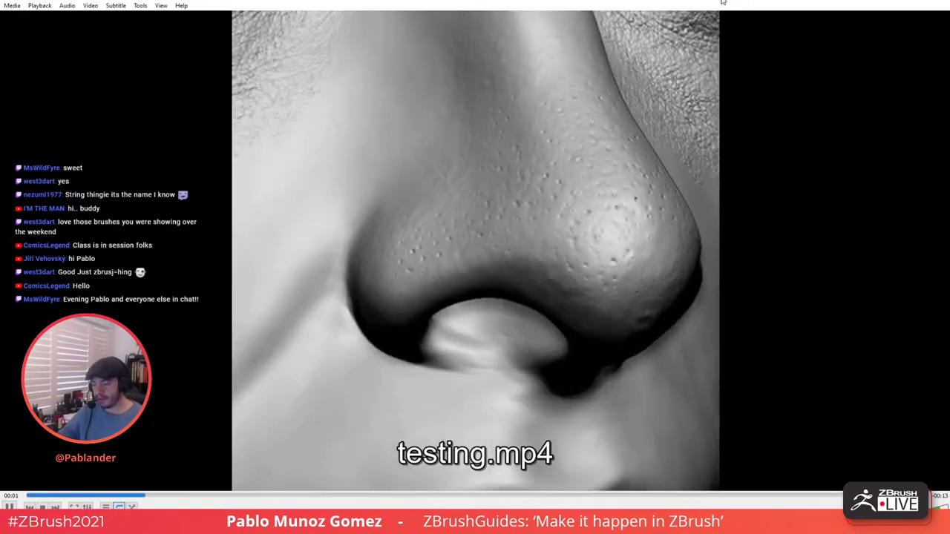
- Close the media player window showing the testing.mp4 nose video
{"action": "left_click_drag", "start_coordinate": [718, 2], "coordinate": [641, 77]}
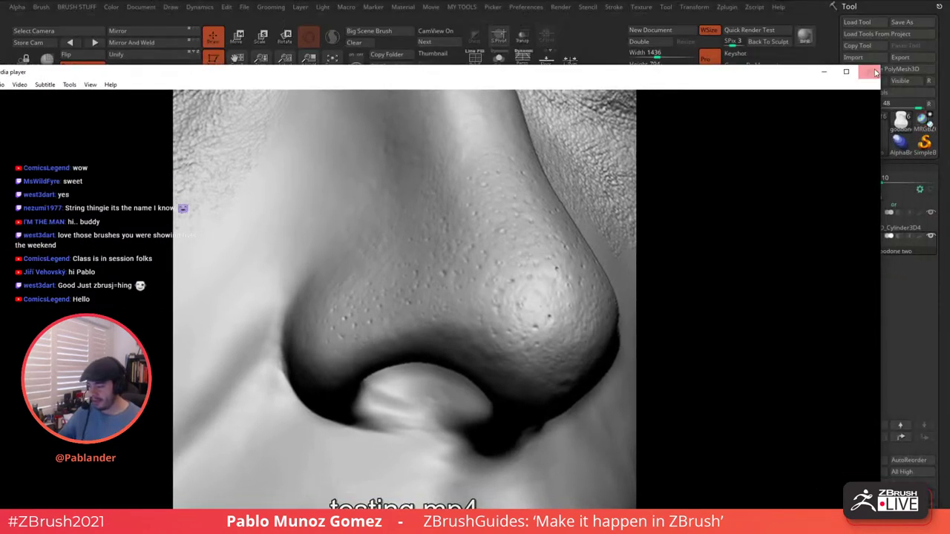
{"action": "left_click", "coordinate": [870, 72]}
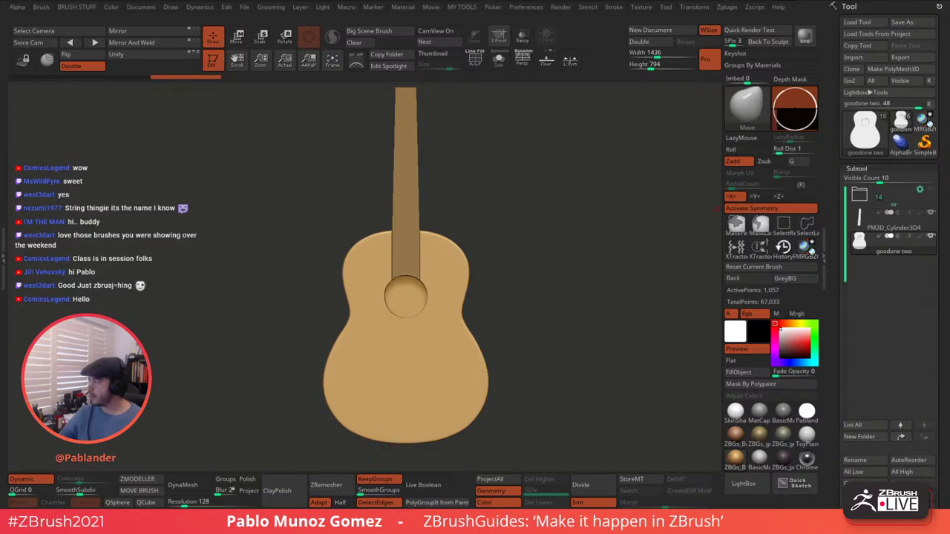
- Switch to the browser and look through the portraits on the Heads of Face Cartography page
{"action": "left_click_drag", "start_coordinate": [949, 74], "coordinate": [602, 75]}
{"action": "mouse_move", "coordinate": [533, 150]}
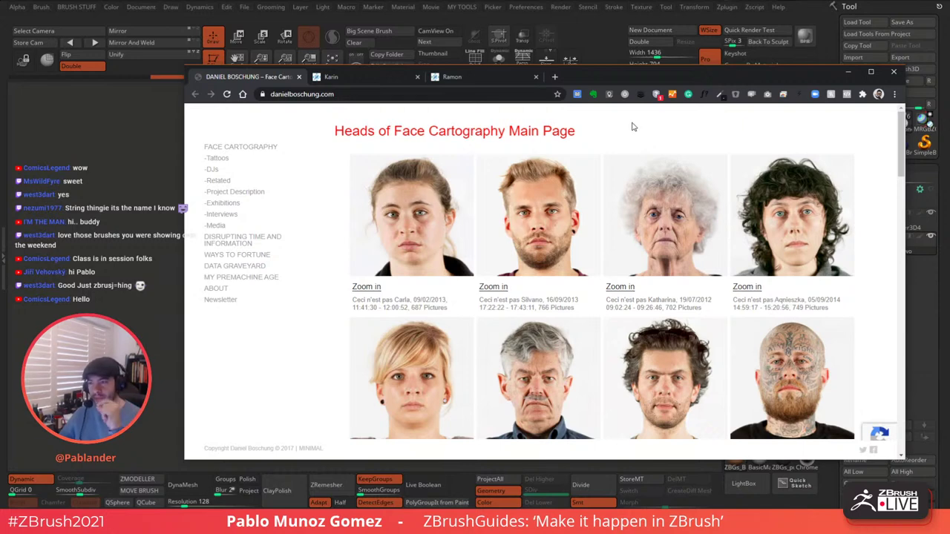
{"action": "mouse_move", "coordinate": [626, 165]}
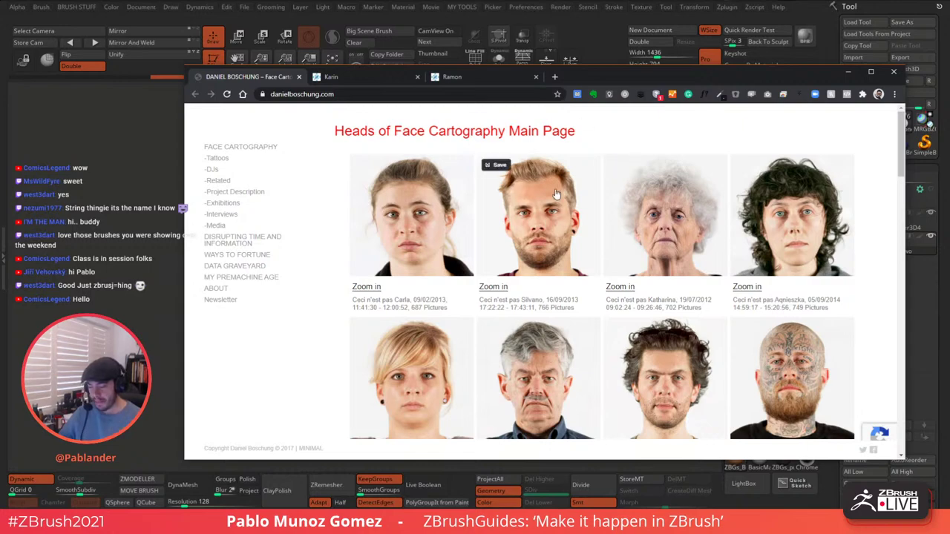
{"action": "scroll", "coordinate": [616, 257], "scroll_direction": "down", "scroll_amount": 4}
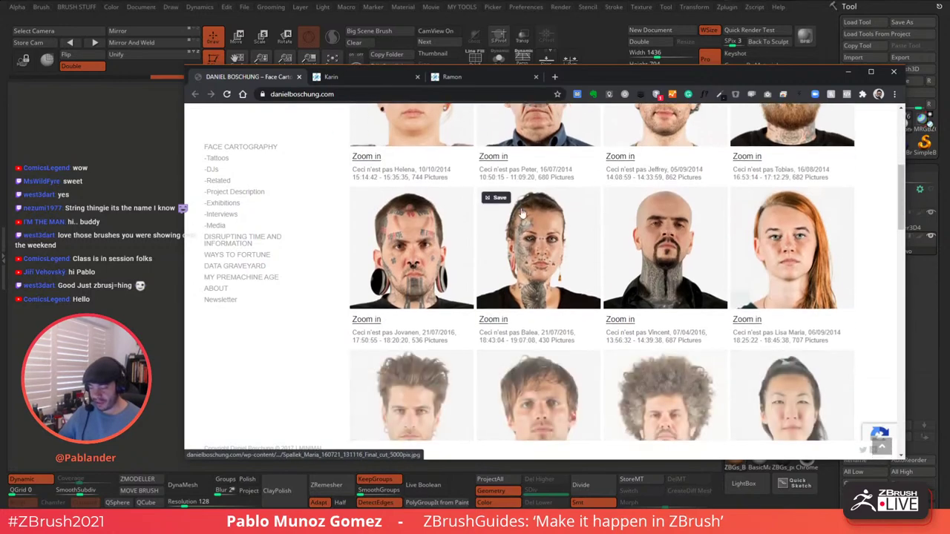
{"action": "scroll", "coordinate": [545, 250], "scroll_direction": "up", "scroll_amount": 4}
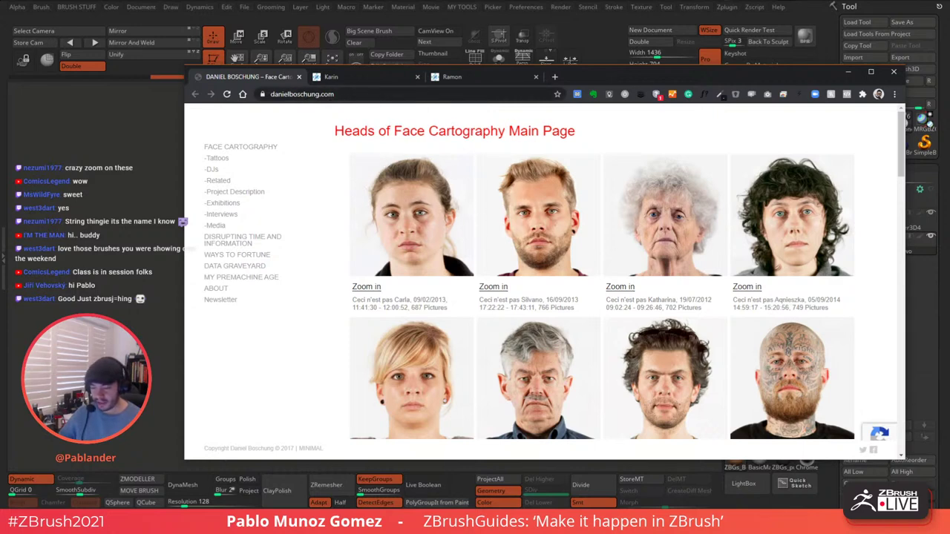
- Open the GigaPan portrait of the white-haired woman and view her whole face
{"action": "left_click", "coordinate": [373, 78]}
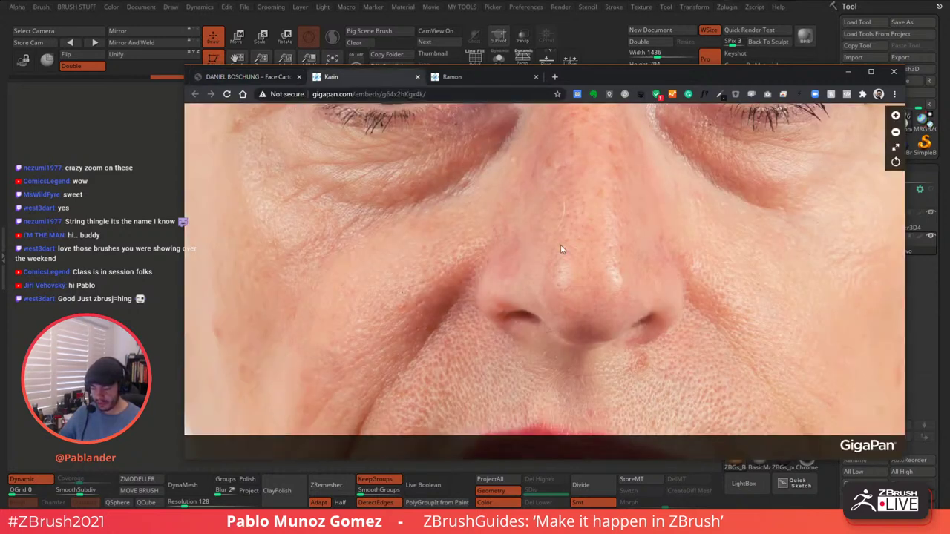
{"action": "scroll", "coordinate": [583, 253], "scroll_direction": "down", "scroll_amount": 8}
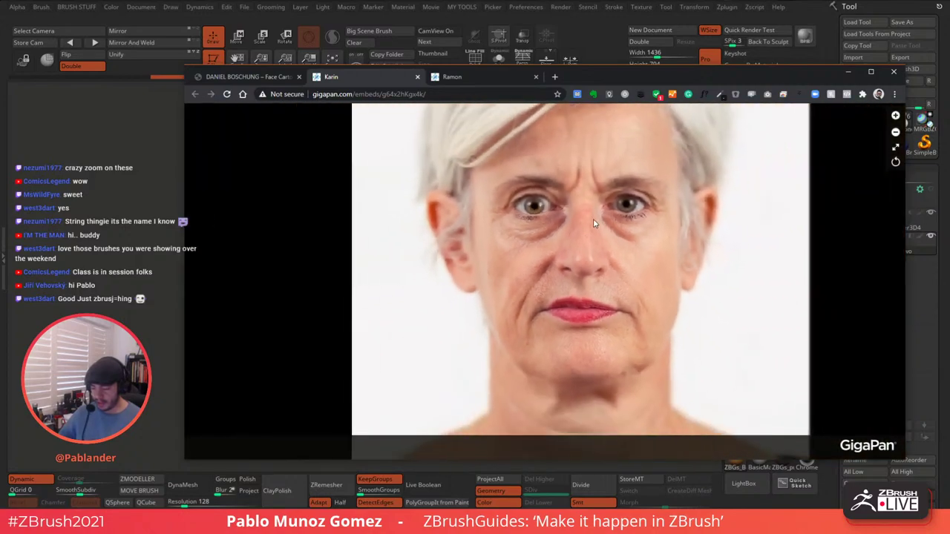
{"action": "left_click_drag", "start_coordinate": [597, 232], "coordinate": [523, 252]}
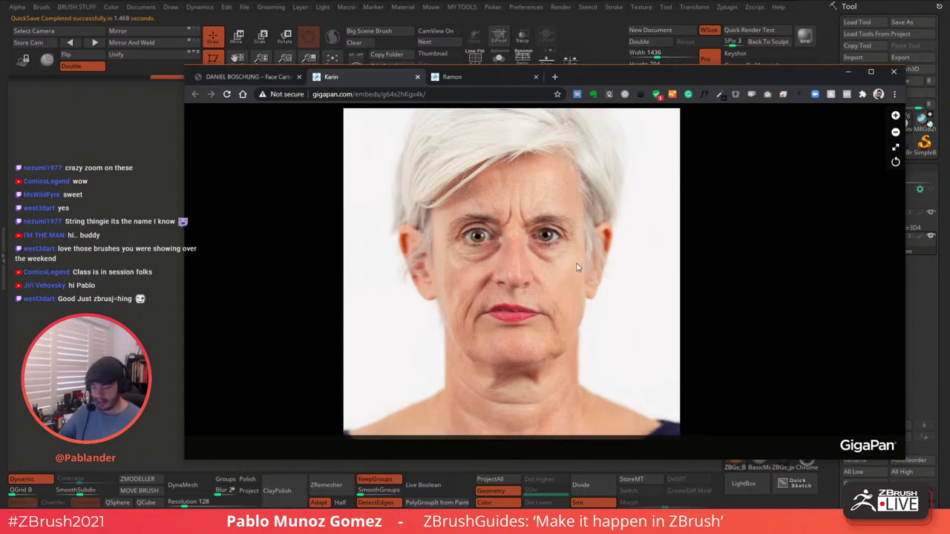
{"action": "scroll", "coordinate": [520, 267], "scroll_direction": "up", "scroll_amount": 4}
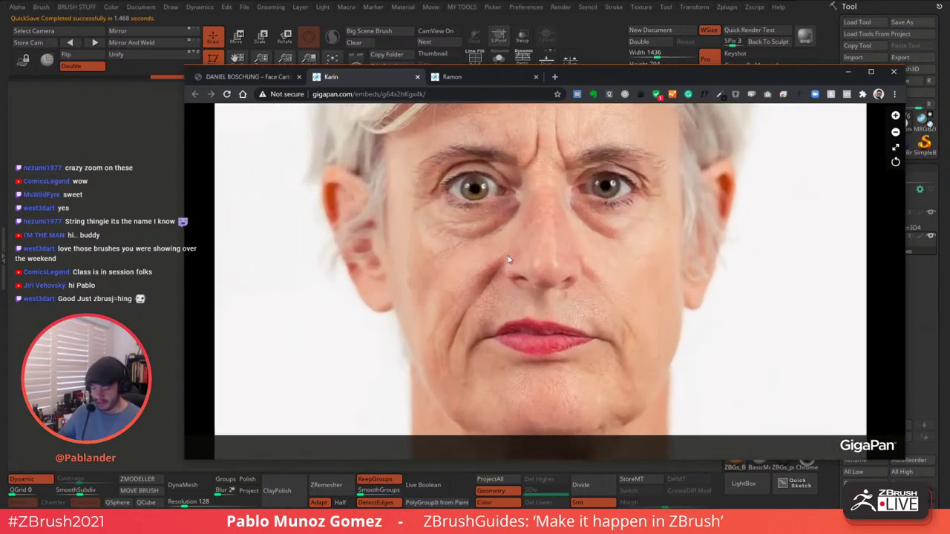
- Examine the skin pores and fine surface texture on the portrait's chin at very close range
{"action": "left_click_drag", "start_coordinate": [487, 285], "coordinate": [499, 231]}
{"action": "left_click_drag", "start_coordinate": [543, 343], "coordinate": [533, 290]}
{"action": "scroll", "coordinate": [502, 274], "scroll_direction": "up", "scroll_amount": 3}
{"action": "scroll", "coordinate": [501, 273], "scroll_direction": "up", "scroll_amount": 4}
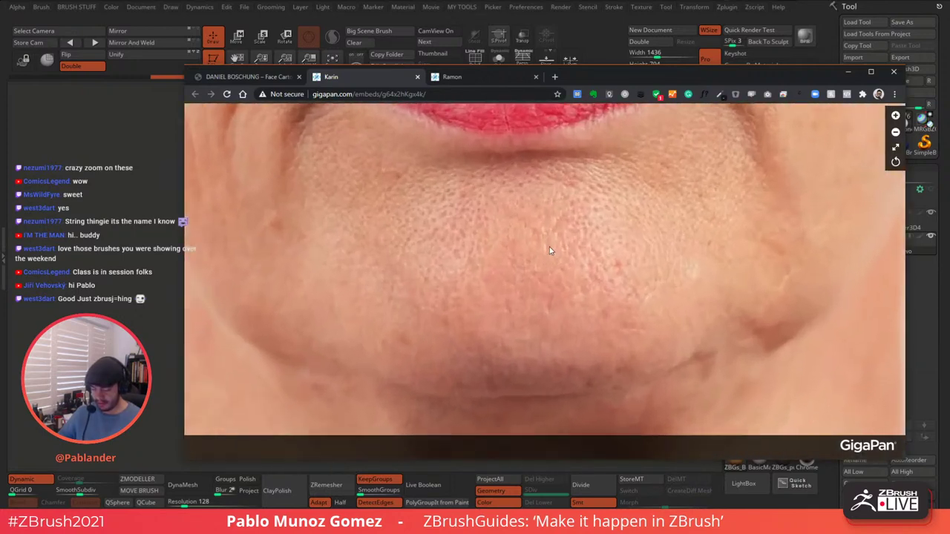
{"action": "left_click_drag", "start_coordinate": [541, 201], "coordinate": [583, 274]}
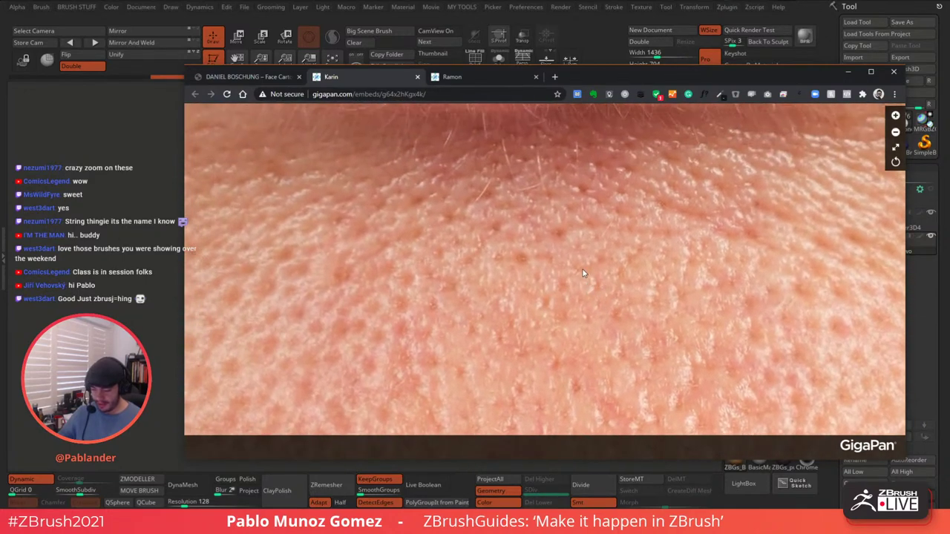
{"action": "left_click_drag", "start_coordinate": [504, 271], "coordinate": [512, 221]}
{"action": "scroll", "coordinate": [446, 245], "scroll_direction": "up", "scroll_amount": 3}
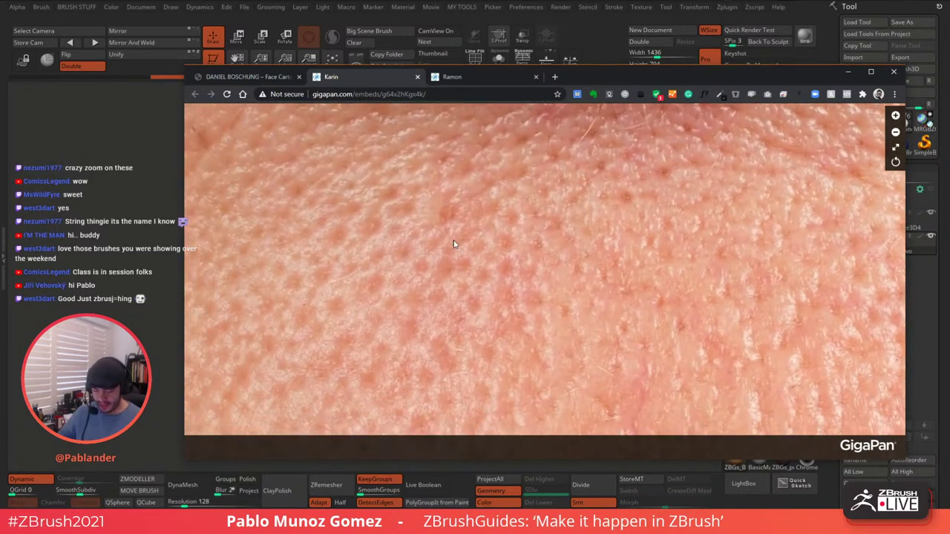
{"action": "scroll", "coordinate": [482, 249], "scroll_direction": "up", "scroll_amount": 3}
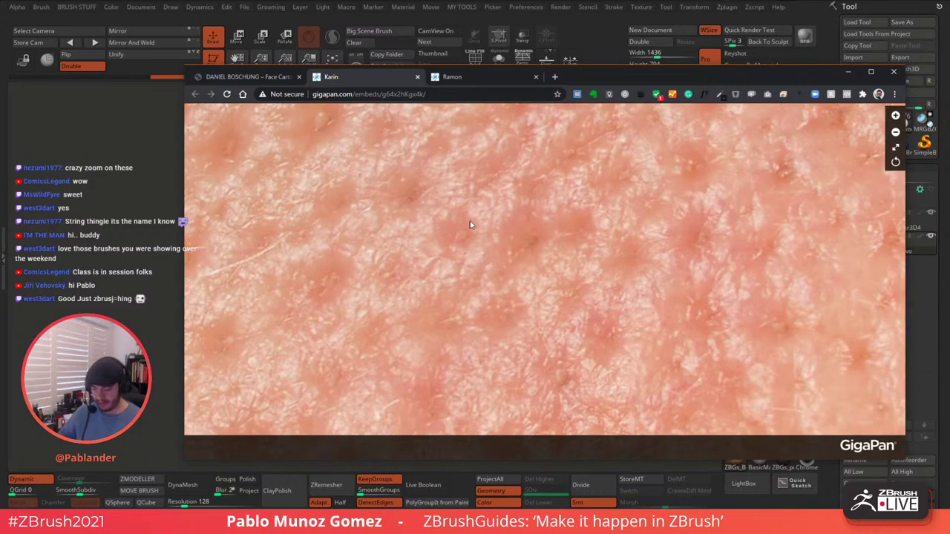
{"action": "left_click_drag", "start_coordinate": [400, 238], "coordinate": [602, 287]}
{"action": "scroll", "coordinate": [547, 250], "scroll_direction": "down", "scroll_amount": 5}
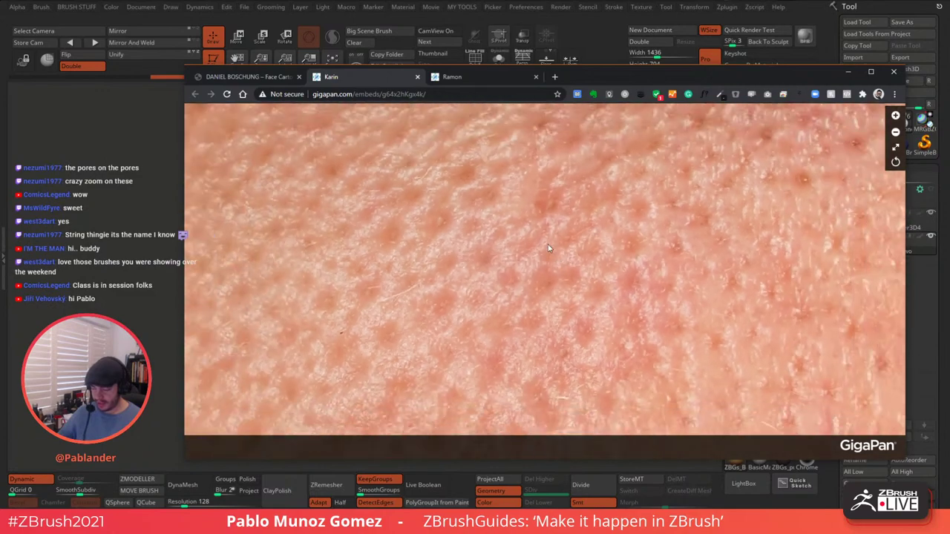
- Examine the portrait's skin detail along the smile fold, around the nose and under the eye
{"action": "scroll", "coordinate": [541, 226], "scroll_direction": "down", "scroll_amount": 2}
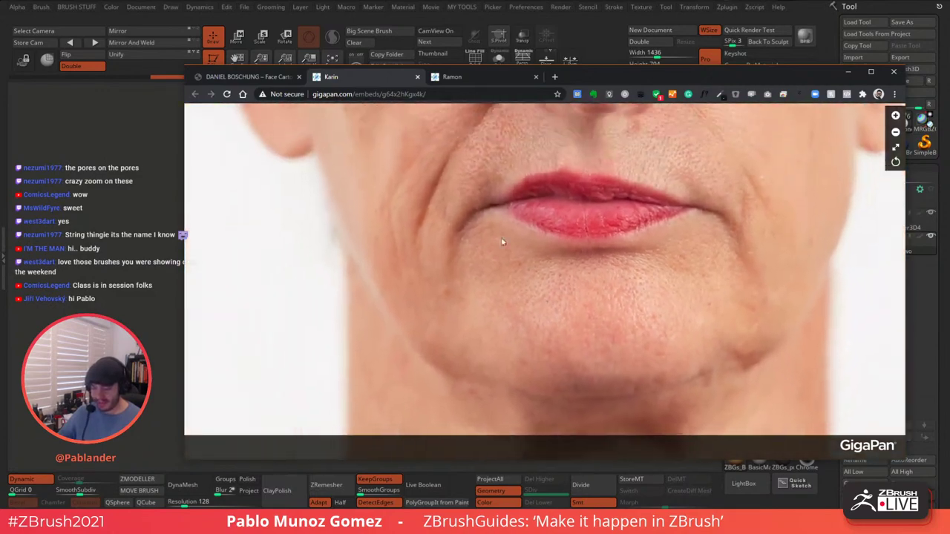
{"action": "scroll", "coordinate": [549, 188], "scroll_direction": "up", "scroll_amount": 6}
{"action": "scroll", "coordinate": [566, 206], "scroll_direction": "up", "scroll_amount": 3}
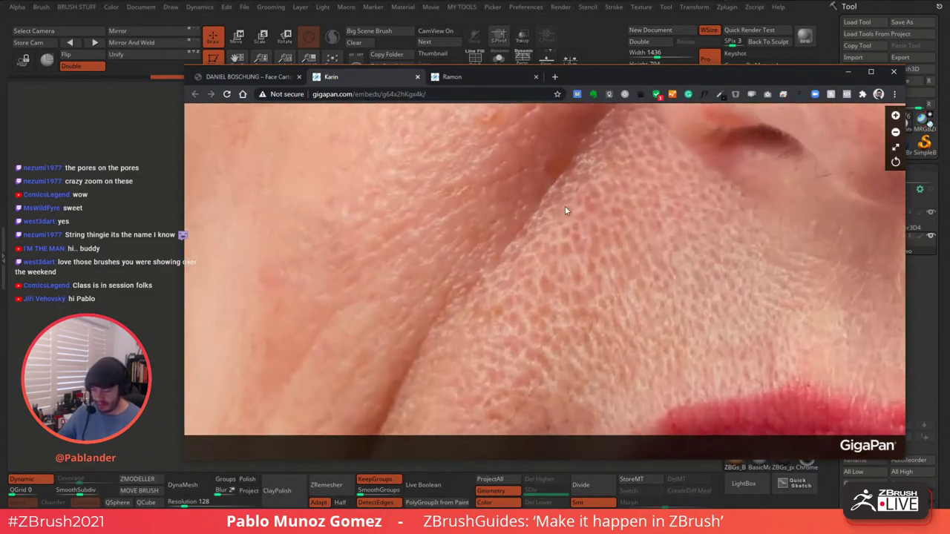
{"action": "scroll", "coordinate": [513, 217], "scroll_direction": "down", "scroll_amount": 2}
{"action": "left_click_drag", "start_coordinate": [514, 217], "coordinate": [557, 309]}
{"action": "left_click_drag", "start_coordinate": [545, 178], "coordinate": [383, 301]}
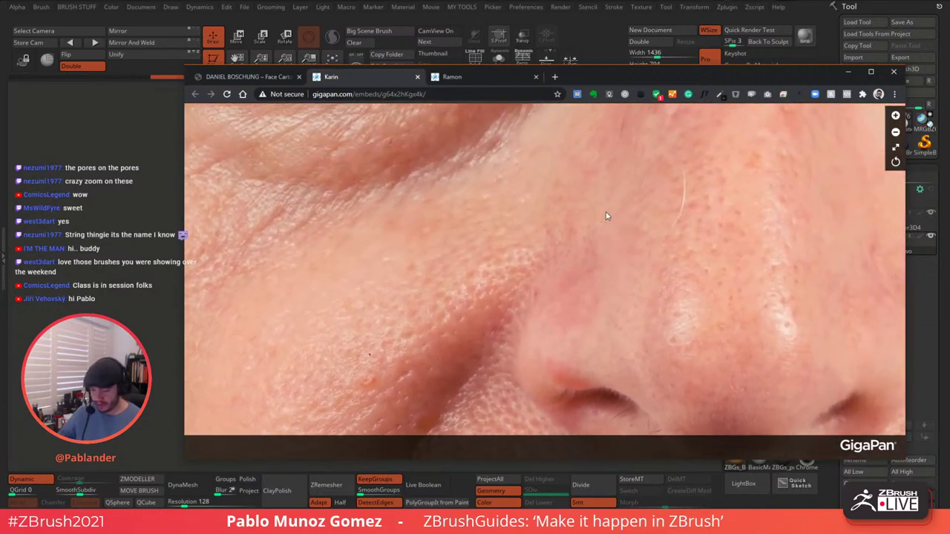
{"action": "left_click_drag", "start_coordinate": [575, 254], "coordinate": [765, 323]}
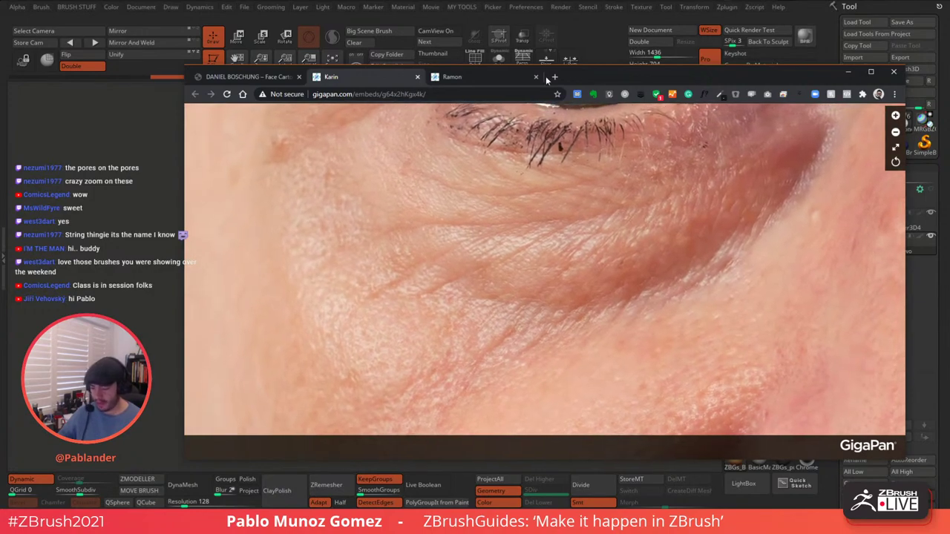
- Move the browser out of the way to return to ZBrush and apply the gray MatCap material to the guitar
{"action": "left_click_drag", "start_coordinate": [587, 74], "coordinate": [0, 88]}
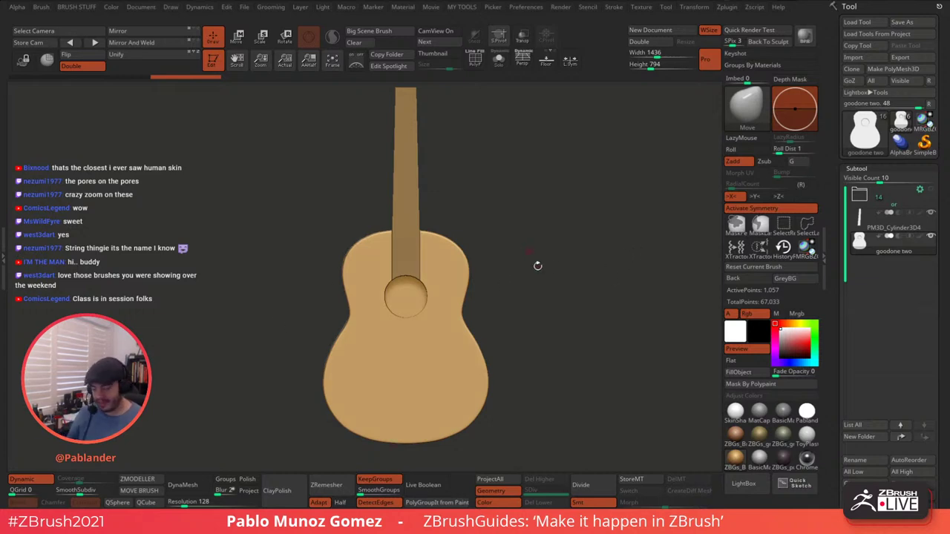
{"action": "left_click", "coordinate": [758, 412]}
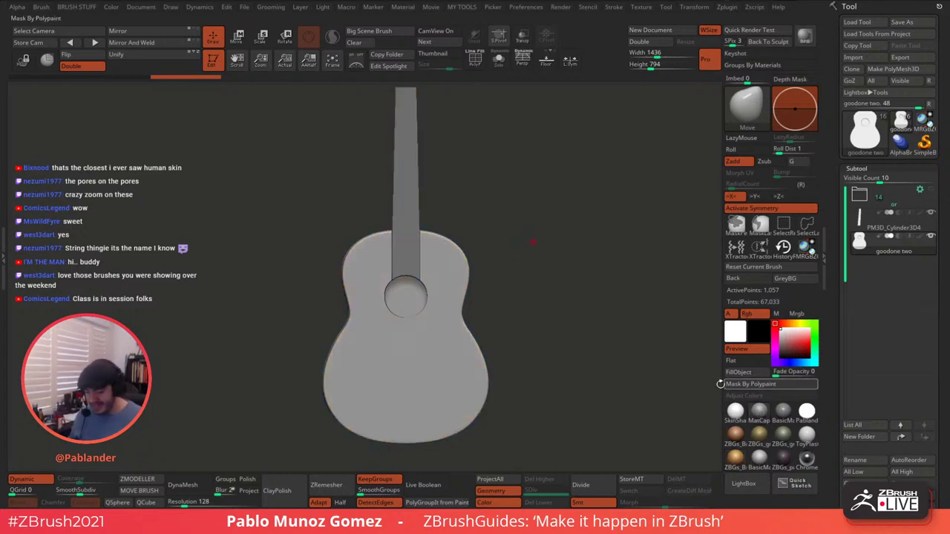
- Examine the guitar body and neck from the front and from an angled view
{"action": "left_click_drag", "start_coordinate": [513, 219], "coordinate": [515, 221]}
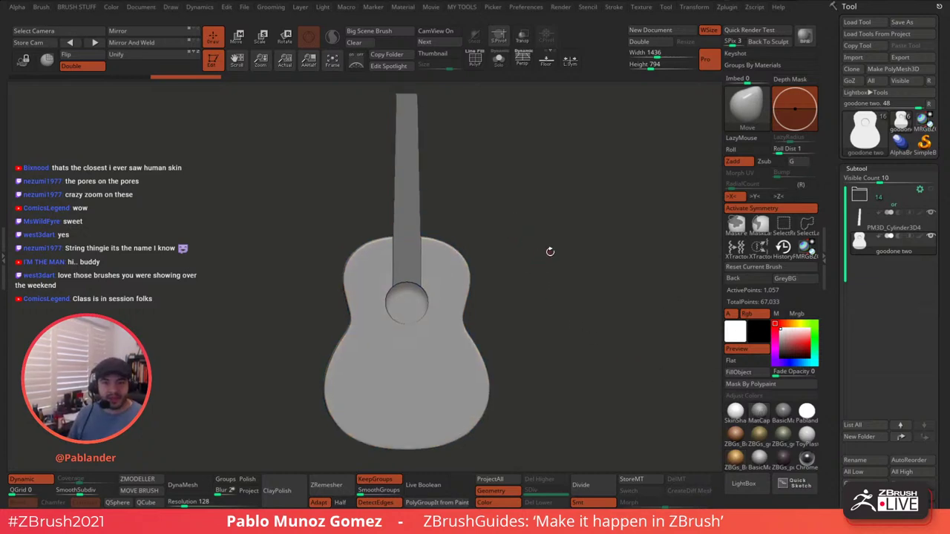
{"action": "mouse_move", "coordinate": [558, 253]}
{"action": "left_mouse_down"}
{"action": "mouse_move", "coordinate": [566, 240]}
{"action": "mouse_move", "coordinate": [555, 234]}
{"action": "mouse_move", "coordinate": [567, 254]}
{"action": "mouse_move", "coordinate": [561, 243]}
{"action": "left_mouse_up"}
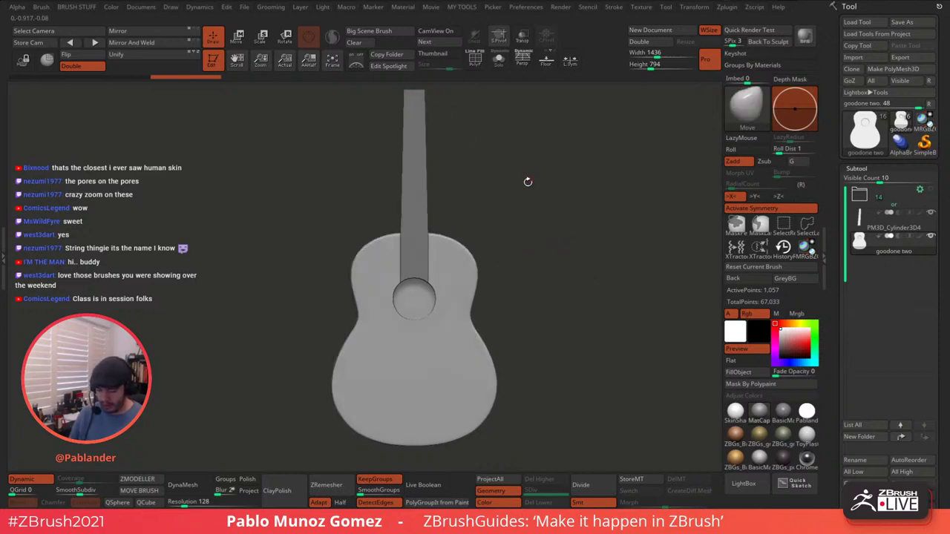
{"action": "left_click_drag", "start_coordinate": [516, 186], "coordinate": [524, 198], "text": "alt"}
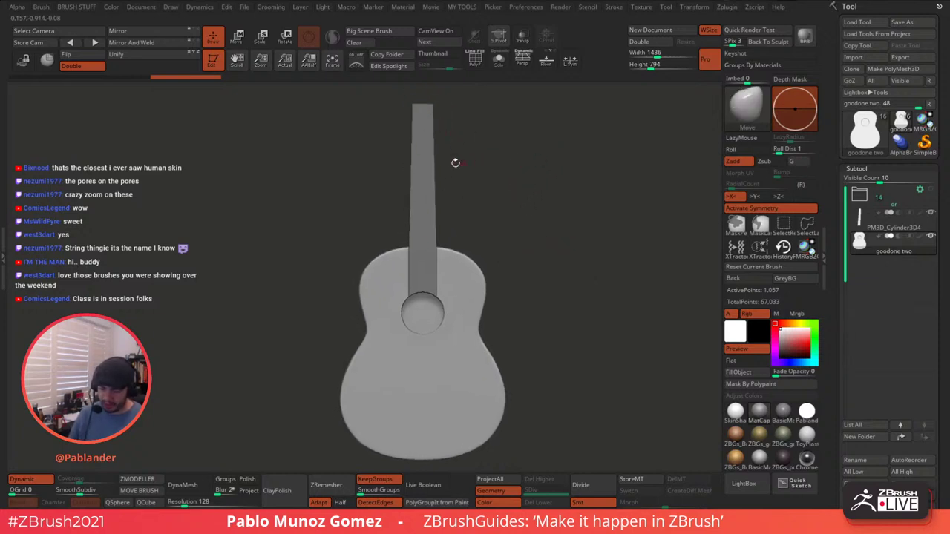
{"action": "left_click_drag", "start_coordinate": [512, 213], "coordinate": [499, 229]}
{"action": "left_click_drag", "start_coordinate": [539, 198], "coordinate": [543, 209], "text": "alt"}
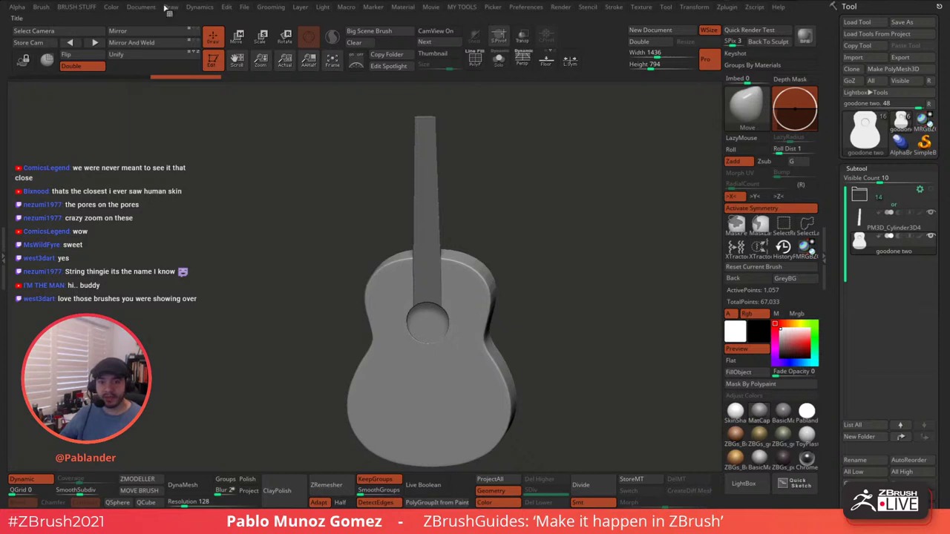
{"action": "left_click_drag", "start_coordinate": [528, 182], "coordinate": [521, 186], "text": "shift"}
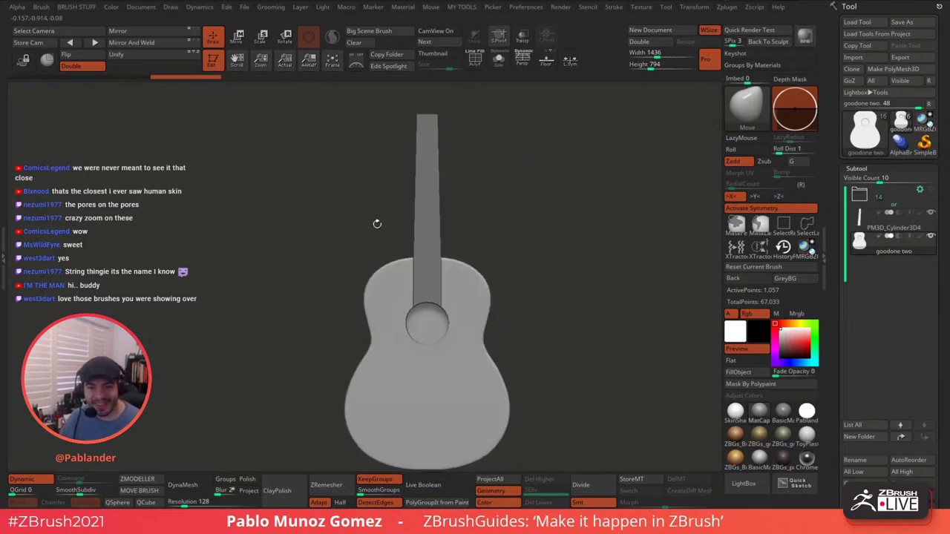
{"action": "mouse_move", "coordinate": [553, 240]}
{"action": "left_mouse_down"}
{"action": "mouse_move", "coordinate": [549, 214]}
{"action": "mouse_move", "coordinate": [567, 201]}
{"action": "mouse_move", "coordinate": [559, 237]}
{"action": "left_mouse_up"}
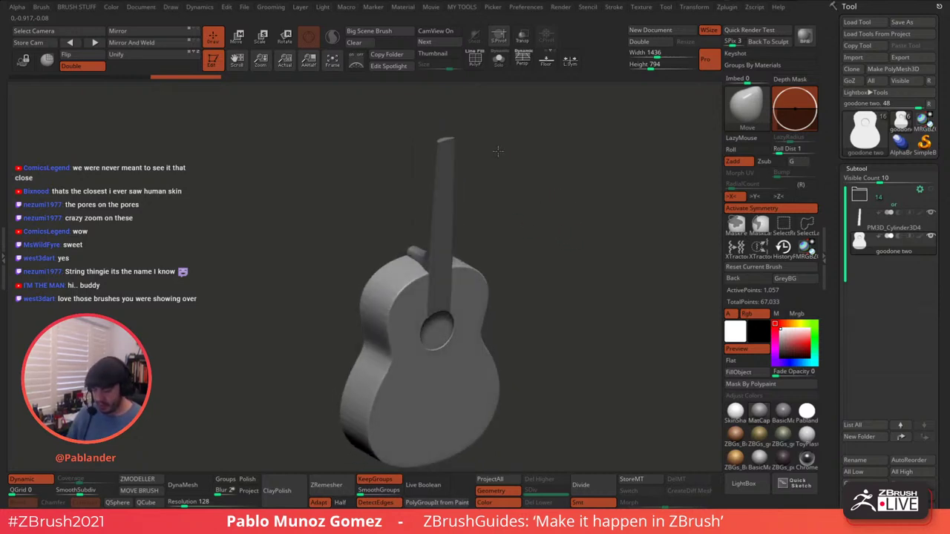
{"action": "left_click_drag", "start_coordinate": [498, 153], "coordinate": [499, 125]}
{"action": "left_click_drag", "start_coordinate": [596, 309], "coordinate": [599, 304], "text": "shift"}
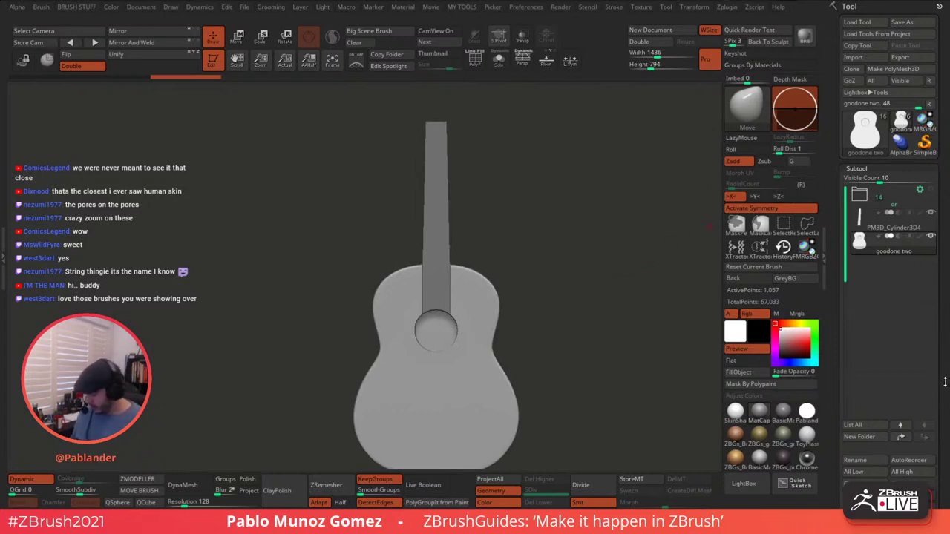
- Duplicate the guitar body subtool, convert the copy to a QCube and turn off its dynamic subdivision
{"action": "scroll", "coordinate": [946, 391], "scroll_direction": "down", "scroll_amount": 3}
{"action": "left_click", "coordinate": [856, 401]}
{"action": "left_click", "coordinate": [152, 503]}
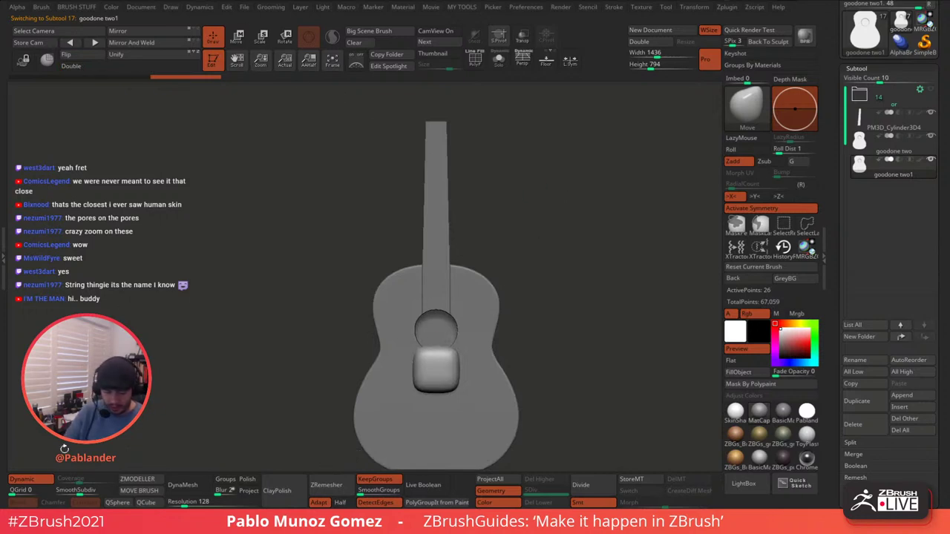
{"action": "key", "text": "shift+d"}
- Move the new block up to the end of the neck and slim it in side view, with symmetry turned off
{"action": "key", "text": "w"}
{"action": "left_click", "coordinate": [465, 293]}
{"action": "left_click_drag", "start_coordinate": [539, 300], "coordinate": [554, 353], "text": "alt"}
{"action": "left_click_drag", "start_coordinate": [461, 295], "coordinate": [460, 95]}
{"action": "left_click_drag", "start_coordinate": [532, 148], "coordinate": [533, 213], "text": "alt"}
{"action": "left_click_drag", "start_coordinate": [532, 214], "coordinate": [627, 211]}
{"action": "left_click_drag", "start_coordinate": [494, 236], "coordinate": [472, 236]}
{"action": "left_click_drag", "start_coordinate": [551, 196], "coordinate": [579, 259], "text": "alt"}
{"action": "left_click", "coordinate": [757, 208]}
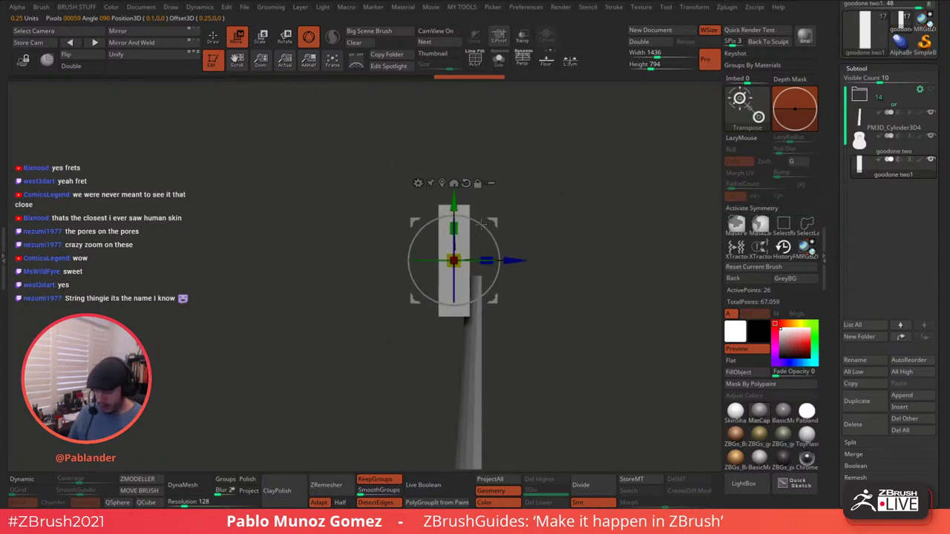
{"action": "left_click_drag", "start_coordinate": [505, 234], "coordinate": [514, 185]}
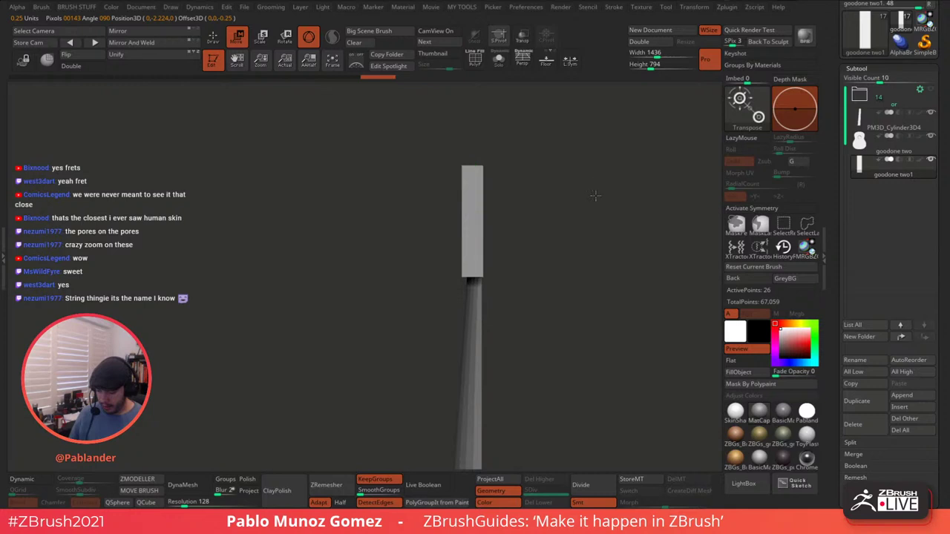
- Scale the block's width and thickness to match the end of the neck
{"action": "left_click_drag", "start_coordinate": [598, 195], "coordinate": [541, 201], "text": "shift"}
{"action": "left_click_drag", "start_coordinate": [439, 219], "coordinate": [479, 215]}
{"action": "left_click_drag", "start_coordinate": [562, 186], "coordinate": [596, 191], "text": "shift"}
{"action": "left_click_drag", "start_coordinate": [504, 220], "coordinate": [493, 218]}
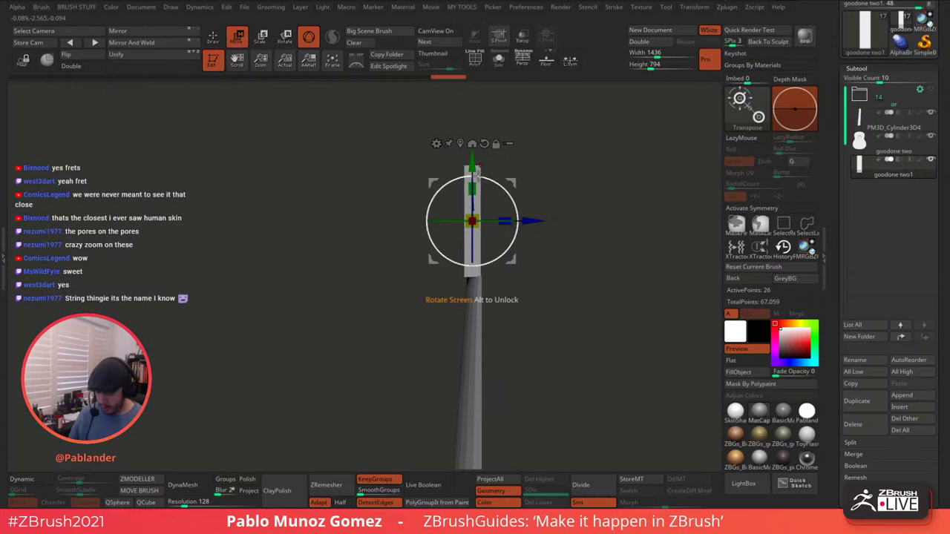
{"action": "mouse_move", "coordinate": [531, 218]}
{"action": "left_mouse_down"}
{"action": "mouse_move", "coordinate": [616, 213]}
{"action": "mouse_move", "coordinate": [517, 217]}
{"action": "left_mouse_up"}
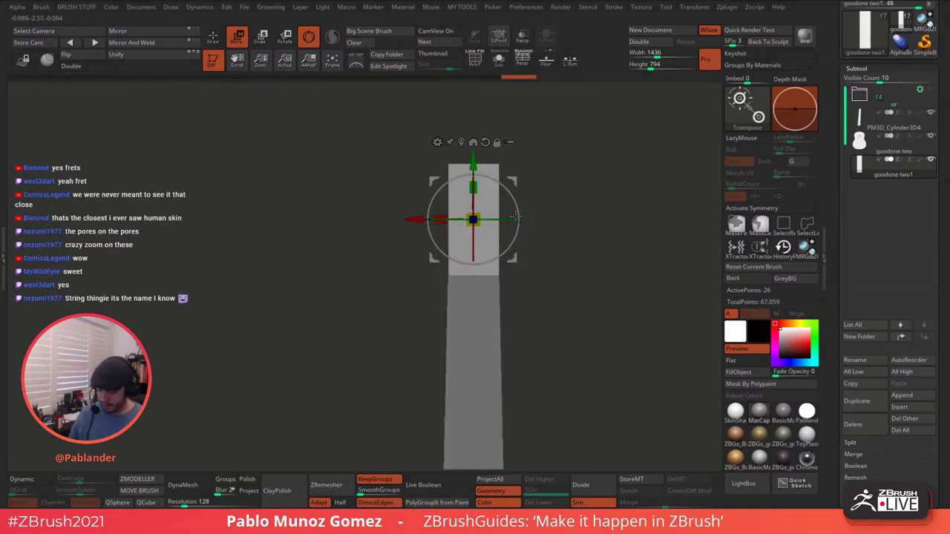
- Lengthen the block into a headstock and raise it so its lower edge sits on the neck's end
{"action": "left_click_drag", "start_coordinate": [581, 193], "coordinate": [558, 233]}
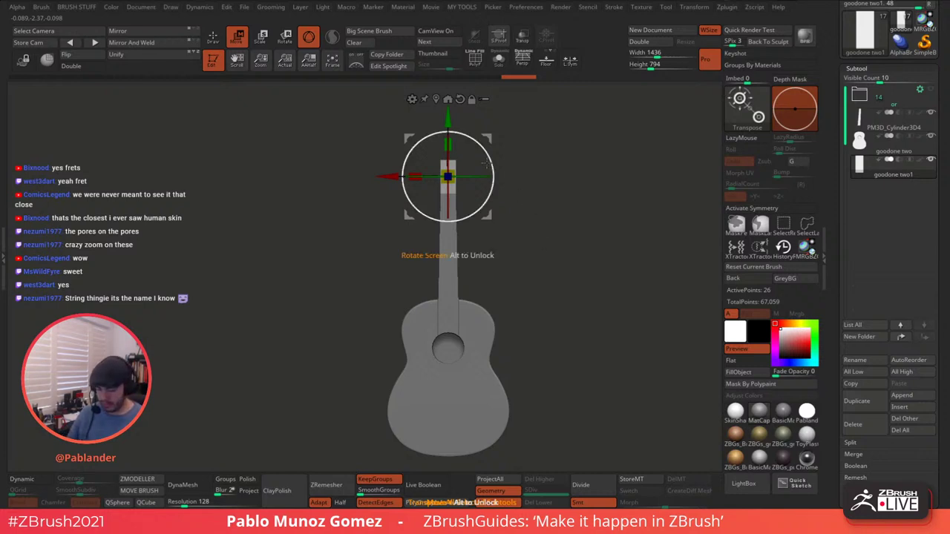
{"action": "right_click_drag", "start_coordinate": [460, 101], "coordinate": [463, 134], "text": "alt"}
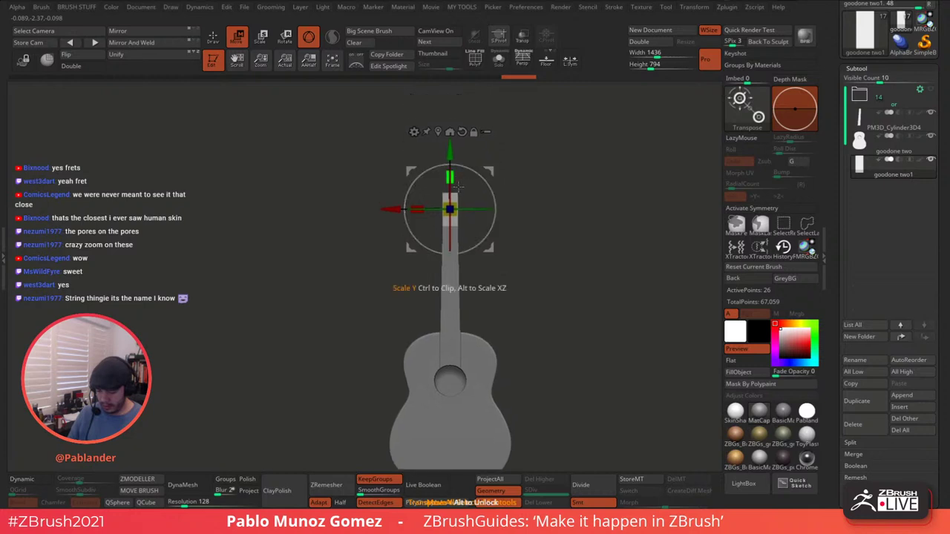
{"action": "left_click_drag", "start_coordinate": [452, 178], "coordinate": [452, 178]}
{"action": "left_click_drag", "start_coordinate": [452, 160], "coordinate": [452, 157]}
{"action": "left_click_drag", "start_coordinate": [541, 235], "coordinate": [571, 239]}
{"action": "left_click_drag", "start_coordinate": [514, 181], "coordinate": [548, 233]}
{"action": "mouse_move", "coordinate": [543, 199]}
{"action": "left_mouse_down"}
{"action": "mouse_move", "coordinate": [567, 214]}
{"action": "mouse_move", "coordinate": [586, 204]}
{"action": "mouse_move", "coordinate": [549, 196]}
{"action": "left_mouse_up"}
{"action": "left_click_drag", "start_coordinate": [481, 189], "coordinate": [481, 187]}
{"action": "key", "text": "q"}
{"action": "left_click_drag", "start_coordinate": [532, 166], "coordinate": [544, 198]}
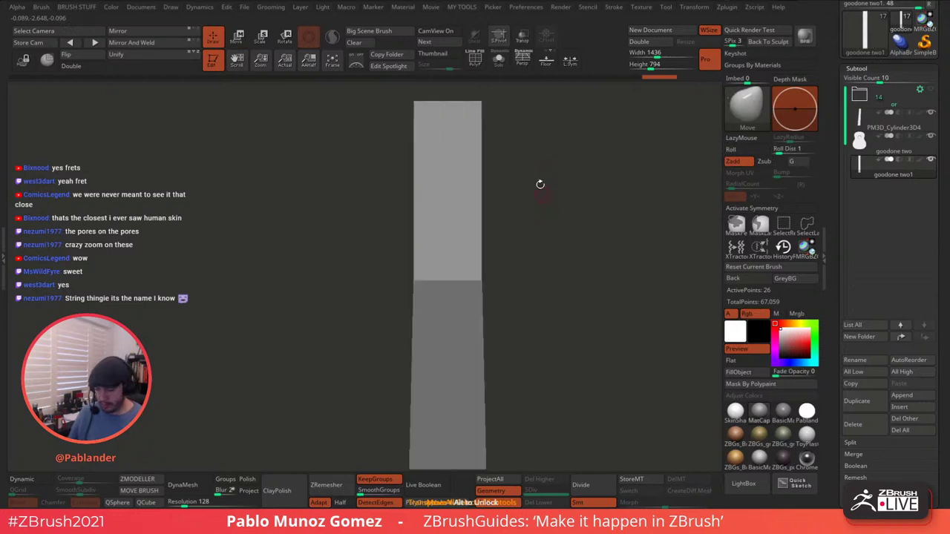
- Display the headstock block's polygroups and wireframe, and isolate it from the rest of the guitar
{"action": "key", "text": "shift+f"}
{"action": "left_click_drag", "start_coordinate": [503, 95], "coordinate": [568, 230]}
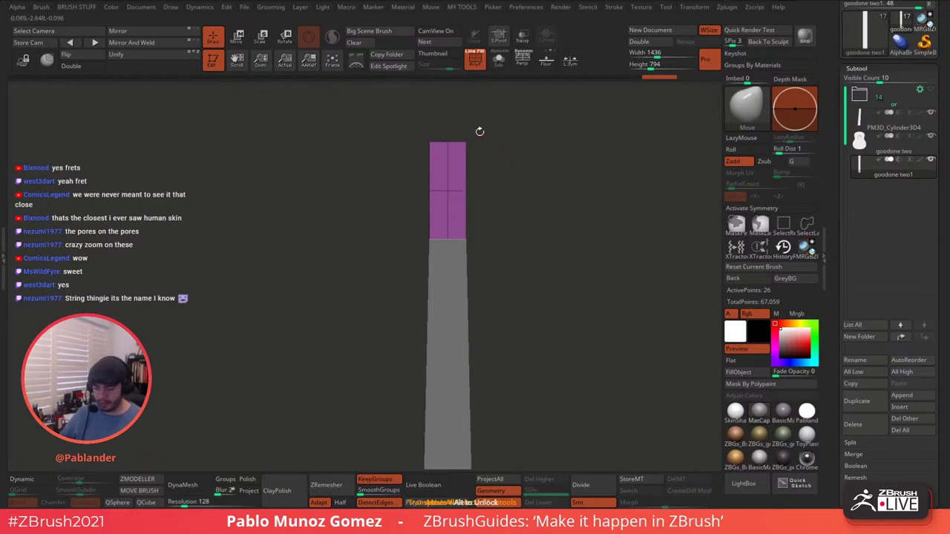
{"action": "left_click_drag", "start_coordinate": [481, 140], "coordinate": [461, 213], "text": "alt"}
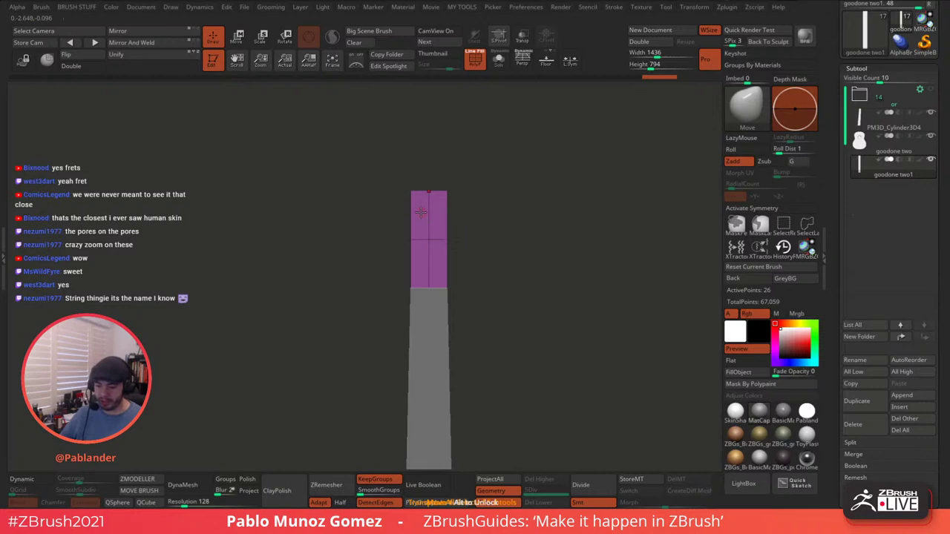
{"action": "mouse_move", "coordinate": [505, 221]}
{"action": "left_mouse_down"}
{"action": "mouse_move", "coordinate": [511, 248]}
{"action": "mouse_move", "coordinate": [517, 242]}
{"action": "left_mouse_up"}
{"action": "left_click", "coordinate": [502, 62]}
{"action": "left_click_drag", "start_coordinate": [502, 144], "coordinate": [543, 231], "text": "alt"}
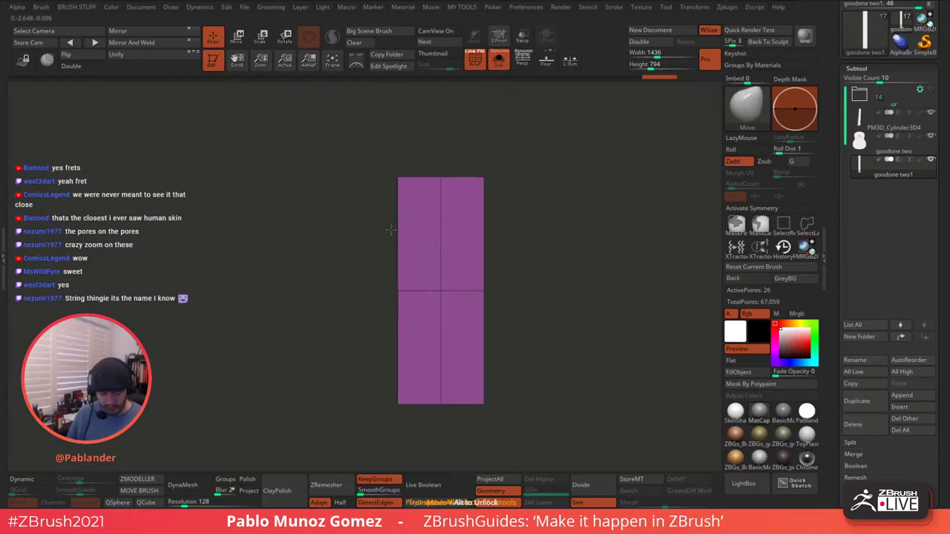
- Use ZModeler's Insert Multiple EdgeLoops to add four evenly spaced loops across each half of the headstock's length
{"action": "left_click", "coordinate": [137, 479]}
{"action": "mouse_move", "coordinate": [486, 225]}
{"action": "left_mouse_down"}
{"action": "mouse_move", "coordinate": [550, 191]}
{"action": "mouse_move", "coordinate": [545, 215]}
{"action": "mouse_move", "coordinate": [552, 190]}
{"action": "mouse_move", "coordinate": [530, 197]}
{"action": "left_mouse_up"}
{"action": "left_click", "coordinate": [430, 236]}
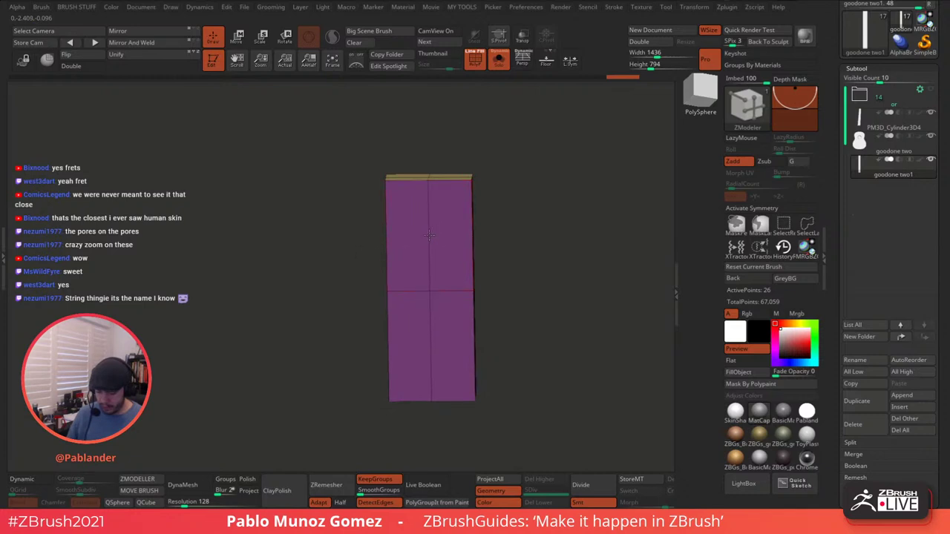
{"action": "key", "text": "space"}
{"action": "left_click", "coordinate": [408, 211]}
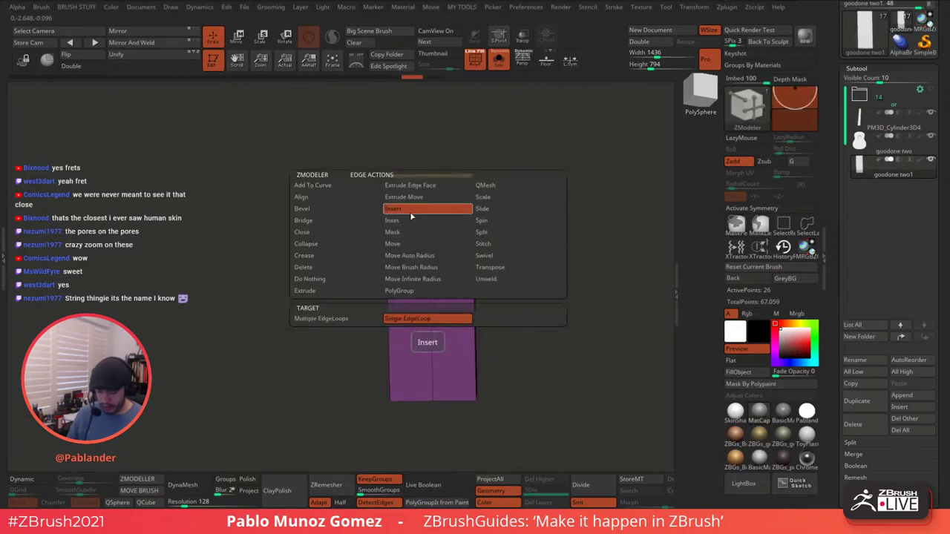
{"action": "left_click", "coordinate": [321, 318]}
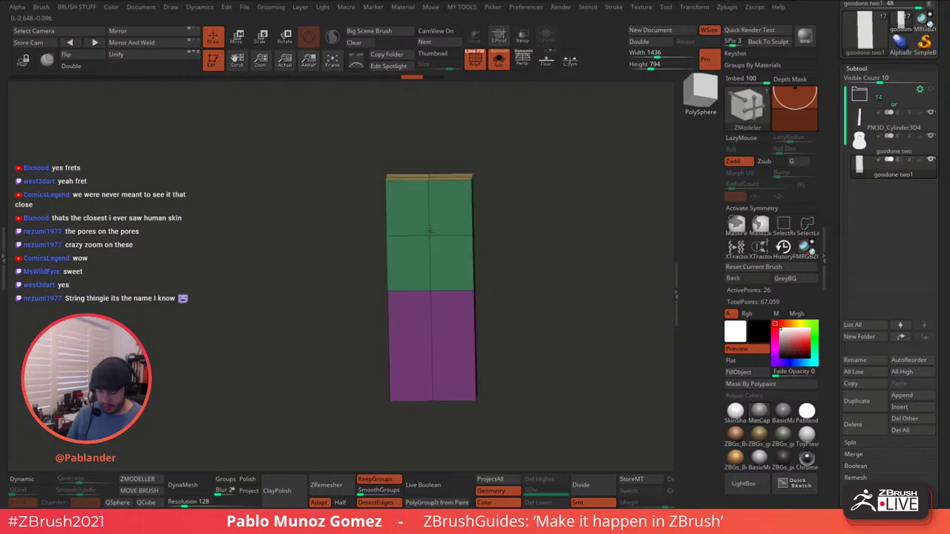
{"action": "left_click", "coordinate": [432, 216]}
{"action": "left_click", "coordinate": [432, 214]}
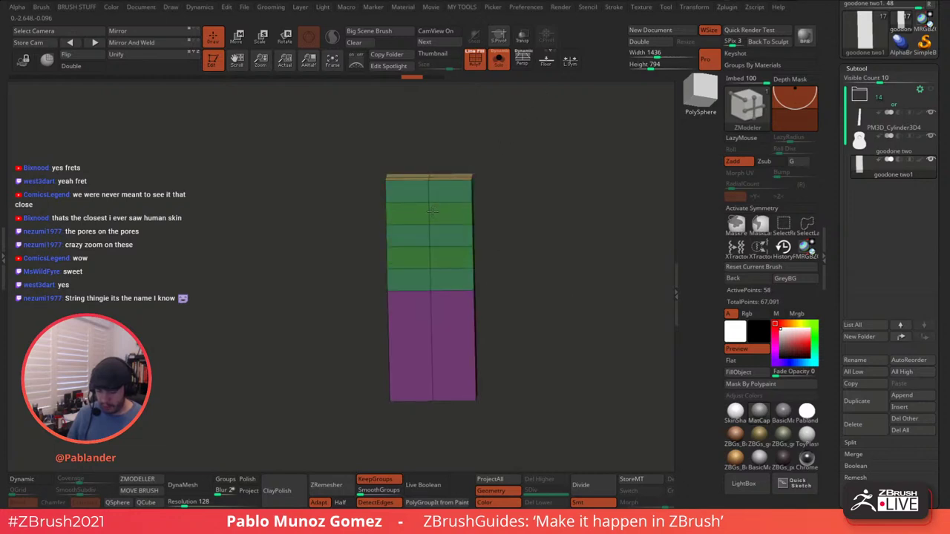
{"action": "left_click", "coordinate": [433, 333]}
{"action": "mouse_move", "coordinate": [515, 243]}
{"action": "left_mouse_down"}
{"action": "mouse_move", "coordinate": [547, 237]}
{"action": "mouse_move", "coordinate": [519, 228]}
{"action": "left_mouse_up"}
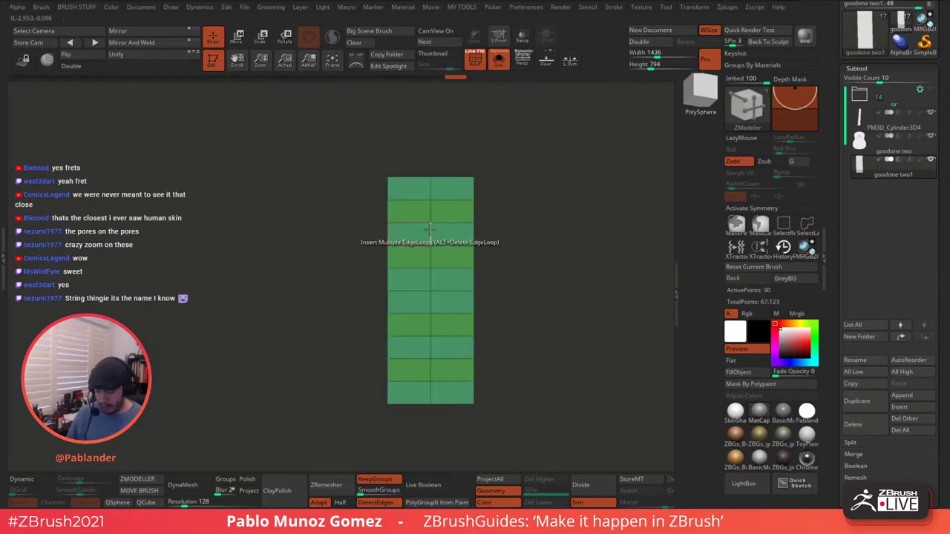
- Bevel the headstock's central lengthwise edge loop into two separate loops, and show the rest of the guitar again
{"action": "key", "text": "space"}
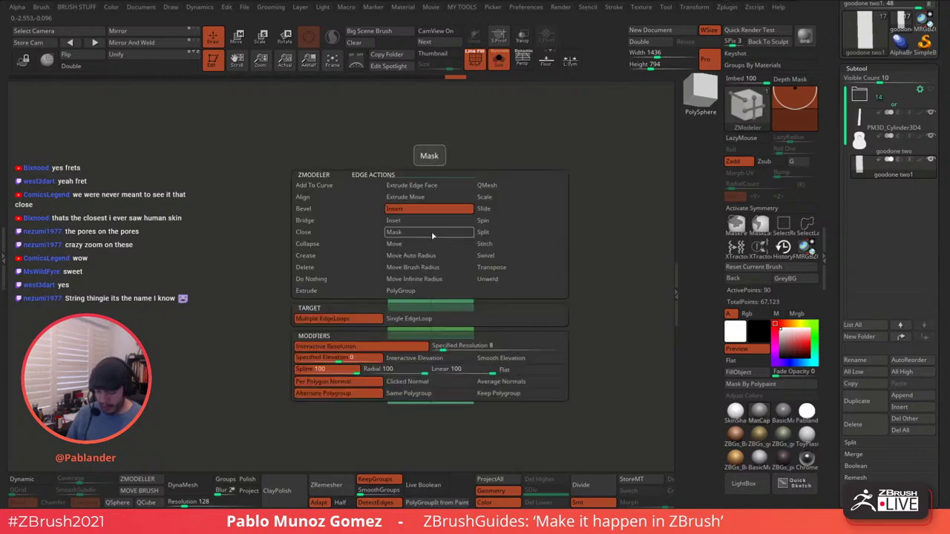
{"action": "left_click", "coordinate": [338, 223]}
{"action": "key", "text": "space"}
{"action": "left_click", "coordinate": [369, 209]}
{"action": "left_click_drag", "start_coordinate": [430, 235], "coordinate": [474, 238]}
{"action": "left_click", "coordinate": [498, 59]}
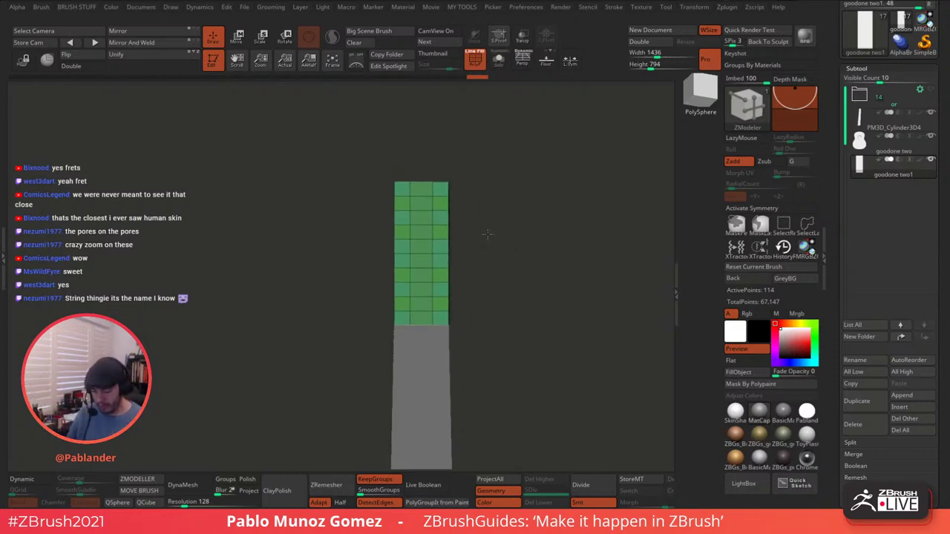
- Mask the headstock above its lowest row of polygons and invert the mask so only the neck end is protected
{"action": "left_click_drag", "start_coordinate": [506, 282], "coordinate": [534, 274]}
{"action": "mouse_move", "coordinate": [493, 218]}
{"action": "left_mouse_down"}
{"action": "mouse_move", "coordinate": [469, 221]}
{"action": "mouse_move", "coordinate": [532, 228]}
{"action": "left_mouse_up"}
{"action": "key", "text": "ctrl"}
{"action": "left_click_drag", "start_coordinate": [378, 158], "coordinate": [475, 321], "text": "ctrl"}
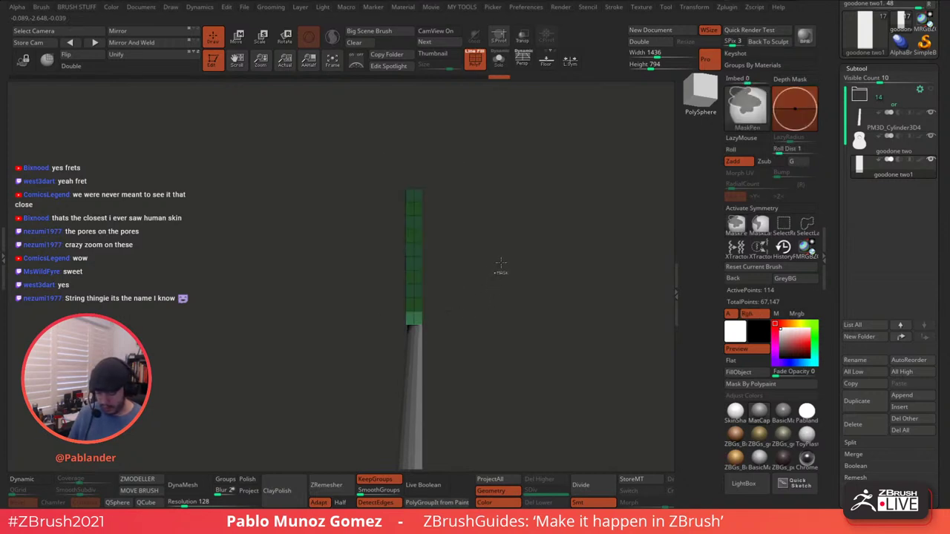
{"action": "left_click", "coordinate": [504, 261], "text": "ctrl"}
{"action": "left_click_drag", "start_coordinate": [551, 240], "coordinate": [494, 227]}
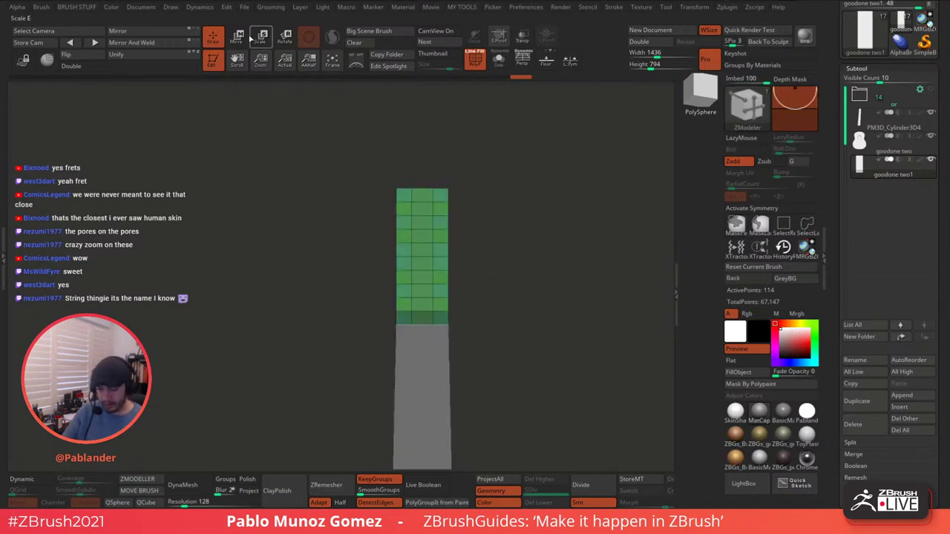
- Widen the unmasked part of the headstock so its base tapers into the neck
{"action": "key", "text": "w"}
{"action": "mouse_move", "coordinate": [389, 257]}
{"action": "left_mouse_down"}
{"action": "mouse_move", "coordinate": [379, 249]}
{"action": "mouse_move", "coordinate": [391, 253]}
{"action": "left_mouse_up"}
{"action": "left_click_drag", "start_coordinate": [514, 226], "coordinate": [513, 246], "text": "alt"}
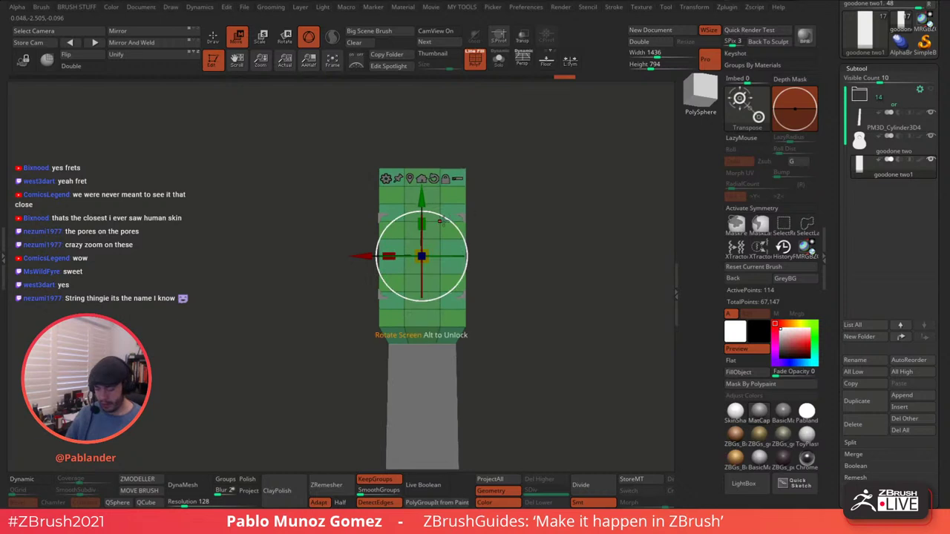
{"action": "left_click_drag", "start_coordinate": [392, 252], "coordinate": [389, 252]}
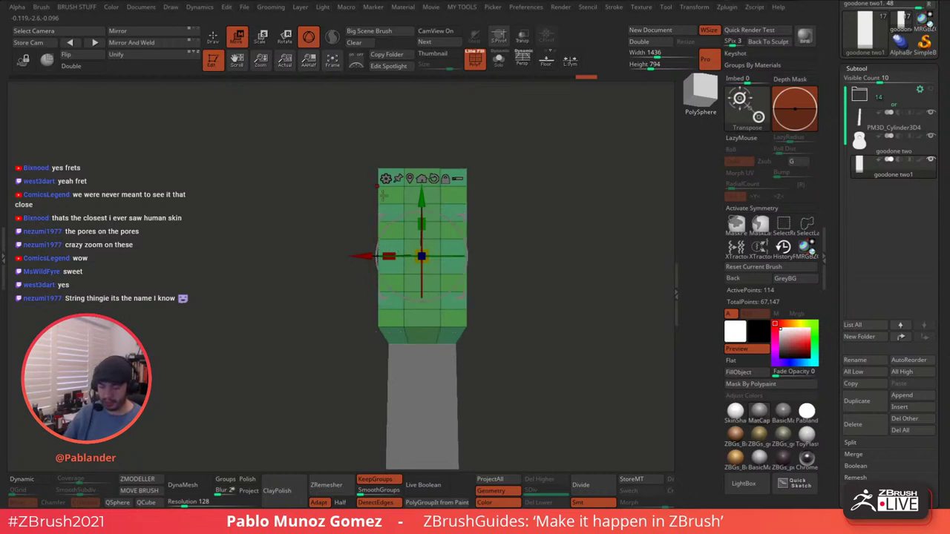
- Try to tilt the headstock backward from the neck in side view, and undo the change
{"action": "left_click_drag", "start_coordinate": [527, 256], "coordinate": [522, 227], "text": "alt"}
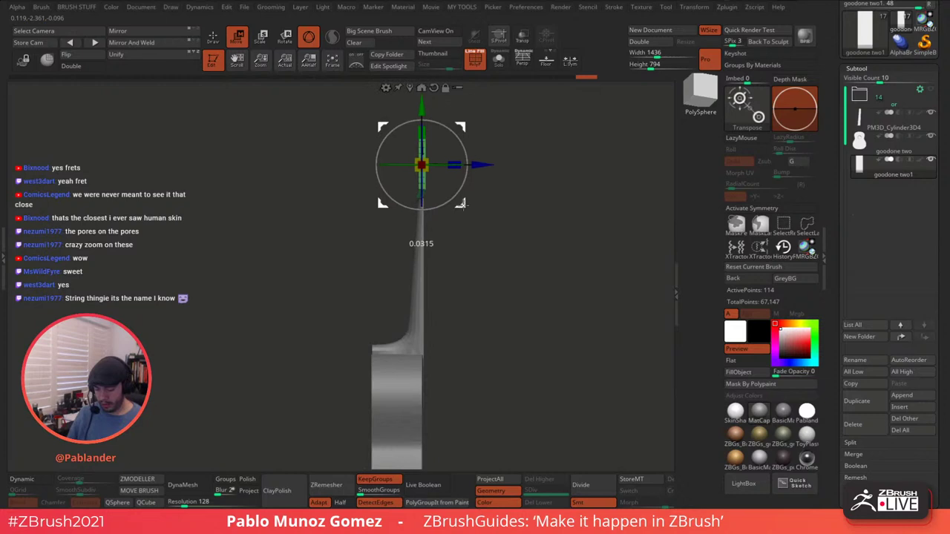
{"action": "mouse_move", "coordinate": [451, 200]}
{"action": "left_mouse_down"}
{"action": "mouse_move", "coordinate": [462, 184]}
{"action": "mouse_move", "coordinate": [445, 212]}
{"action": "left_mouse_up"}
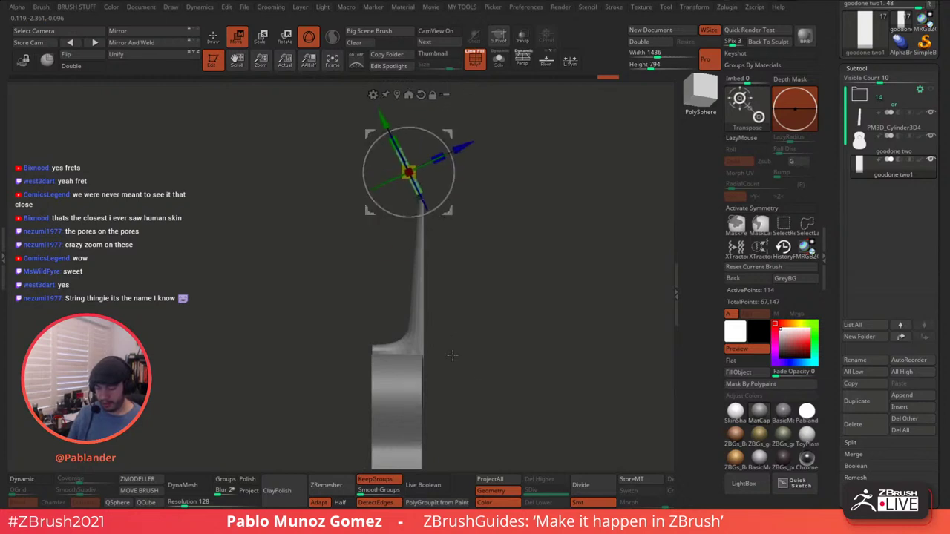
{"action": "key", "text": "ctrl+z"}
{"action": "key", "text": "ctrl+z"}
{"action": "mouse_move", "coordinate": [526, 206]}
{"action": "left_mouse_down"}
{"action": "mouse_move", "coordinate": [510, 207]}
{"action": "mouse_move", "coordinate": [558, 239]}
{"action": "mouse_move", "coordinate": [528, 196]}
{"action": "mouse_move", "coordinate": [525, 222]}
{"action": "left_mouse_up"}
{"action": "left_click_drag", "start_coordinate": [518, 174], "coordinate": [526, 218], "text": "alt"}
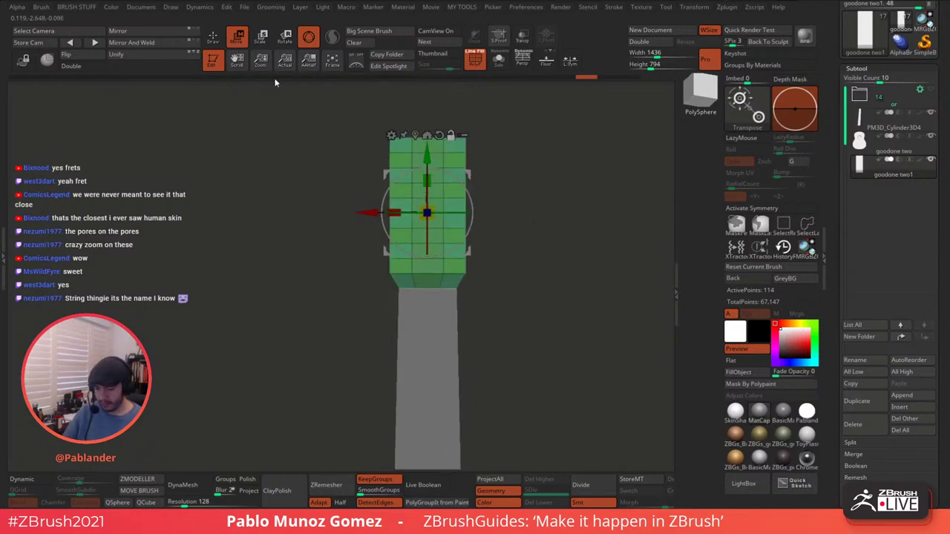
{"action": "double_click", "coordinate": [4, 256]}
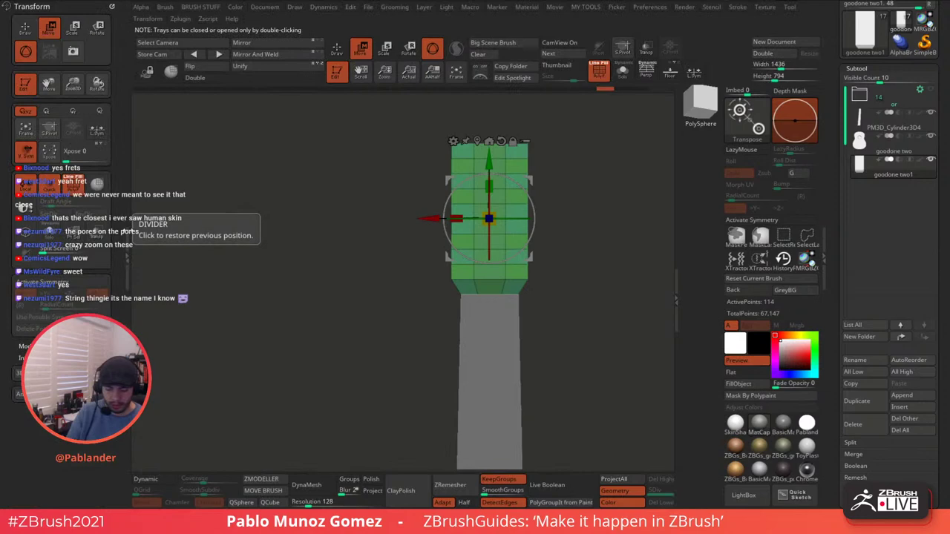
{"action": "left_click", "coordinate": [127, 223]}
- Clear the headstock's mask and preview its shape with dynamic subdivision switched on and off again
{"action": "key", "text": "q"}
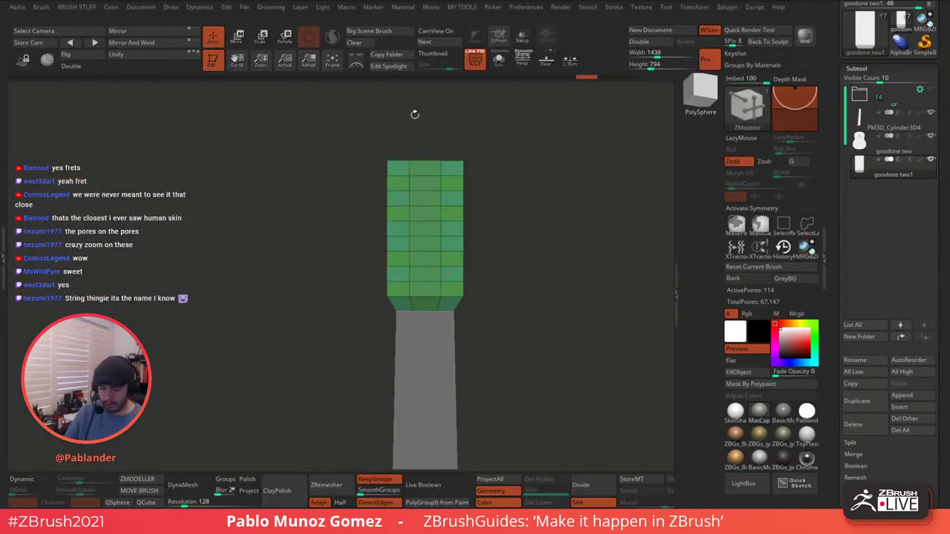
{"action": "mouse_move", "coordinate": [518, 221]}
{"action": "left_mouse_down", "text": "ctrl"}
{"action": "mouse_move", "coordinate": [535, 248]}
{"action": "mouse_move", "coordinate": [553, 249]}
{"action": "mouse_move", "coordinate": [528, 246]}
{"action": "mouse_move", "coordinate": [524, 255]}
{"action": "mouse_move", "coordinate": [526, 220]}
{"action": "mouse_move", "coordinate": [536, 243]}
{"action": "mouse_move", "coordinate": [527, 228]}
{"action": "left_mouse_up", "text": "ctrl"}
{"action": "left_click", "coordinate": [27, 480]}
{"action": "left_click", "coordinate": [28, 480]}
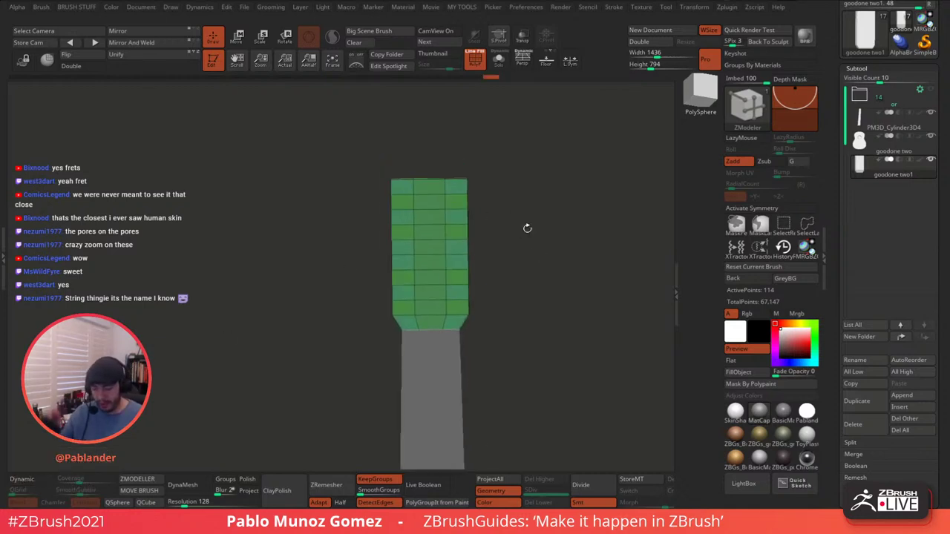
- Insert an edge loop lengthwise down the middle of the headstock using ZModeler's edge action Insert with Multiple EdgeLoops
{"action": "left_click_drag", "start_coordinate": [516, 192], "coordinate": [535, 216]}
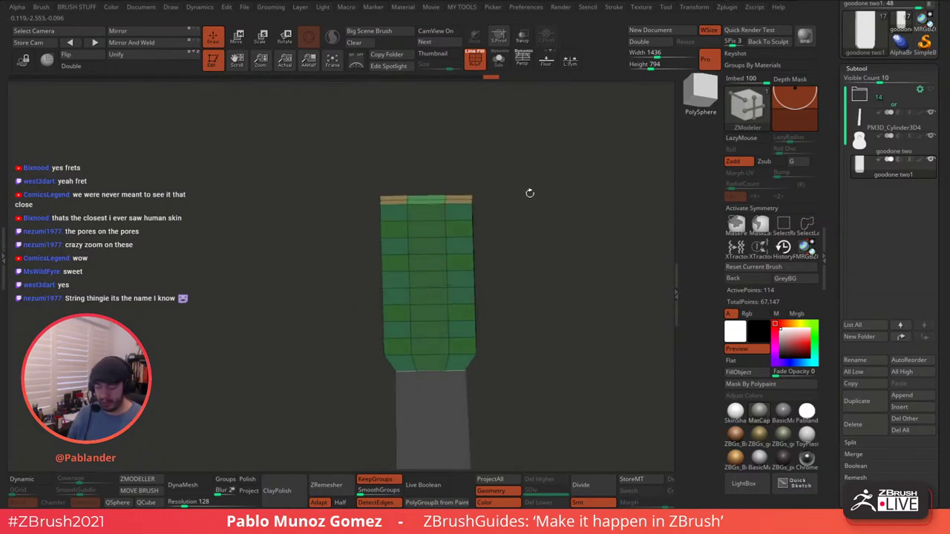
{"action": "mouse_move", "coordinate": [516, 230]}
{"action": "left_mouse_down"}
{"action": "mouse_move", "coordinate": [547, 215]}
{"action": "mouse_move", "coordinate": [507, 207]}
{"action": "mouse_move", "coordinate": [509, 224]}
{"action": "mouse_move", "coordinate": [509, 210]}
{"action": "mouse_move", "coordinate": [525, 225]}
{"action": "left_mouse_up"}
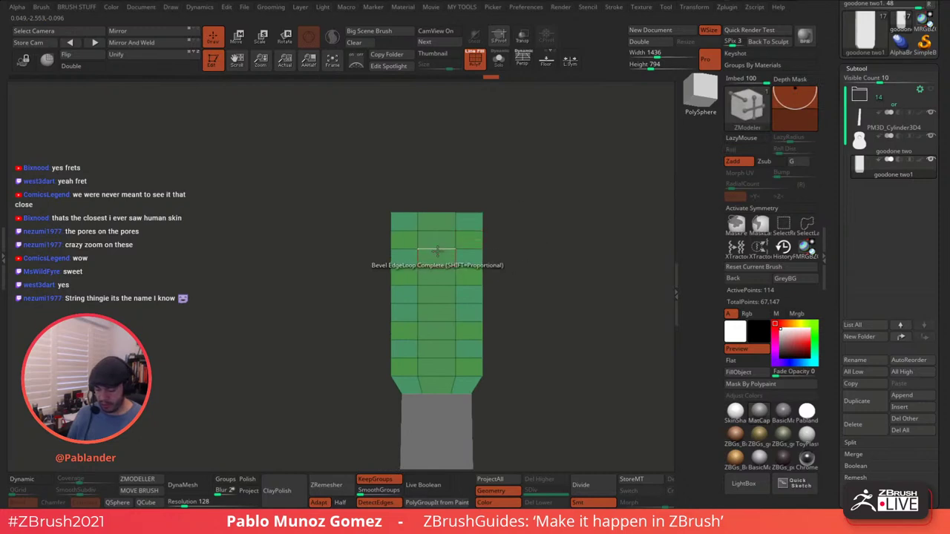
{"action": "key", "text": "space"}
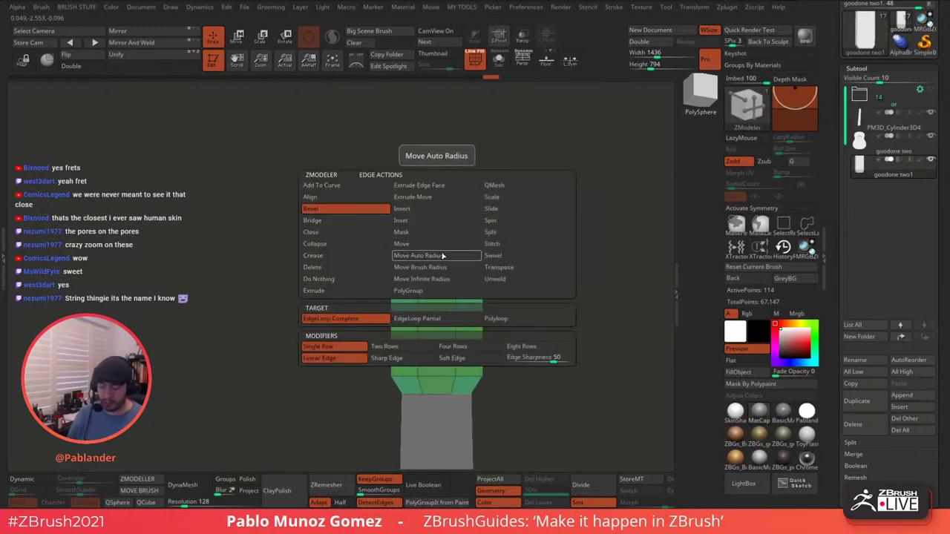
{"action": "left_click", "coordinate": [404, 210]}
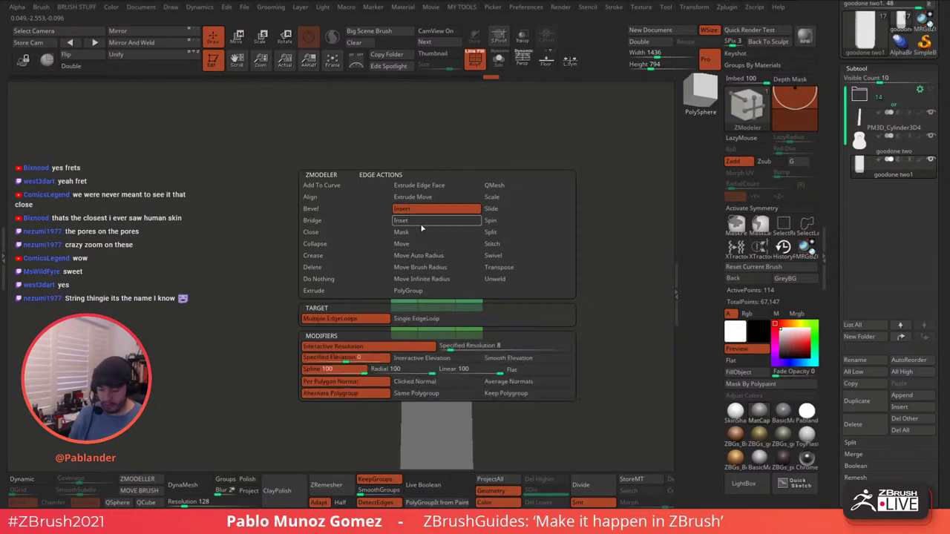
{"action": "left_click", "coordinate": [439, 267]}
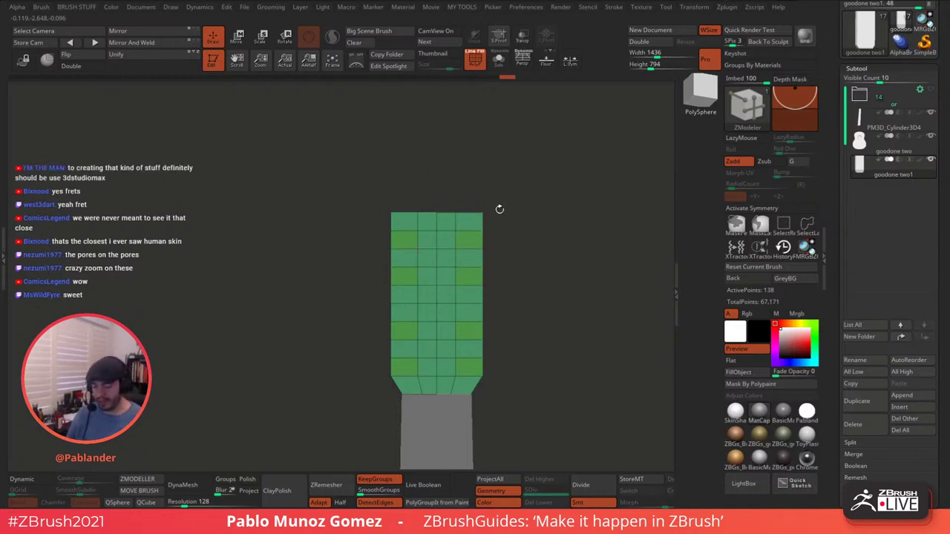
{"action": "left_click_drag", "start_coordinate": [538, 219], "coordinate": [526, 219], "text": "alt"}
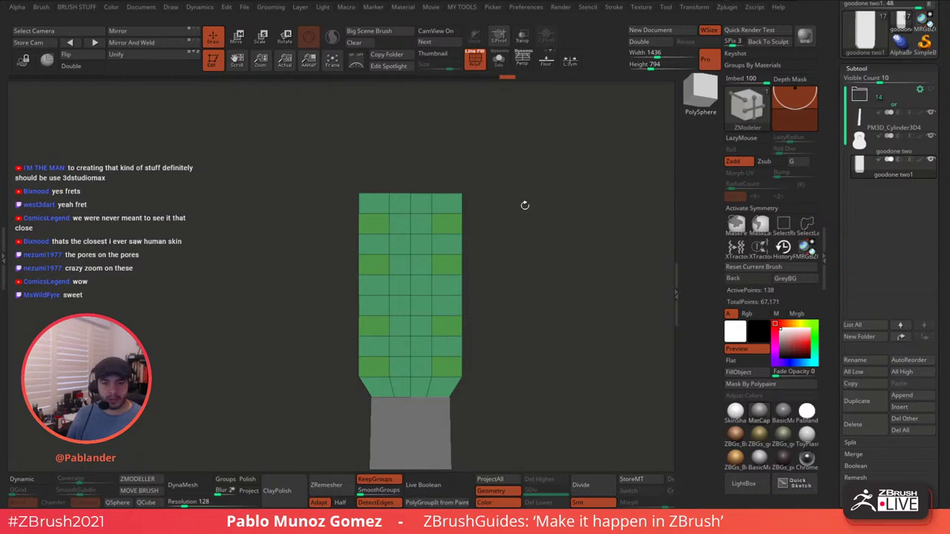
- With X symmetry on, raise the middle polygons of the headstock's top end so its outer corners slope, and turn symmetry off
{"action": "mouse_move", "coordinate": [522, 213]}
{"action": "left_mouse_down"}
{"action": "mouse_move", "coordinate": [507, 225]}
{"action": "mouse_move", "coordinate": [506, 214]}
{"action": "mouse_move", "coordinate": [517, 226]}
{"action": "mouse_move", "coordinate": [510, 221]}
{"action": "left_mouse_up"}
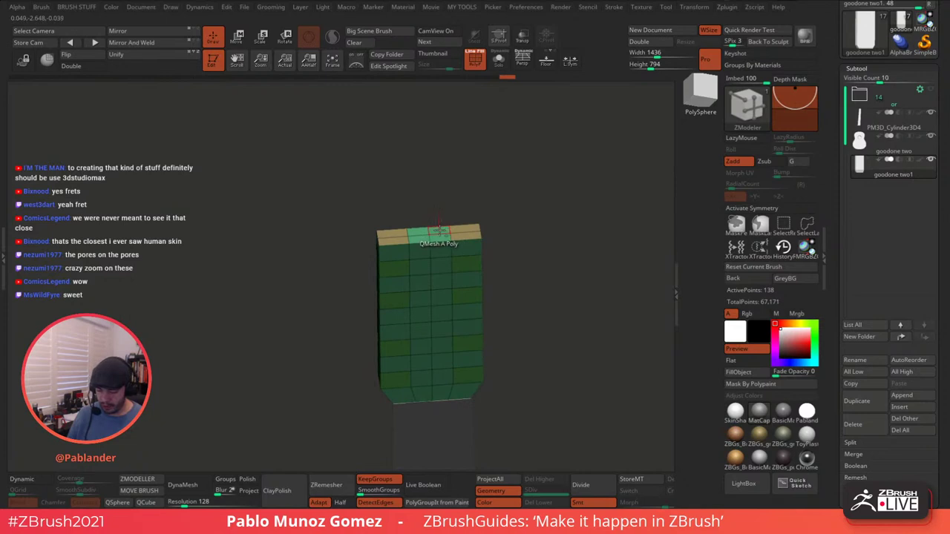
{"action": "key", "text": "x"}
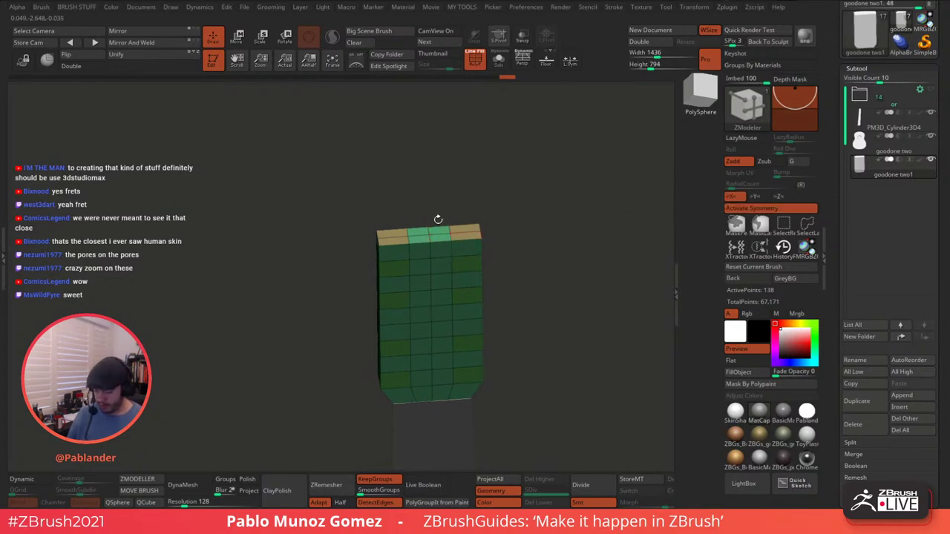
{"action": "left_click_drag", "start_coordinate": [438, 231], "coordinate": [438, 218]}
{"action": "left_click_drag", "start_coordinate": [522, 211], "coordinate": [507, 185]}
{"action": "mouse_move", "coordinate": [526, 216]}
{"action": "left_mouse_down"}
{"action": "mouse_move", "coordinate": [517, 221]}
{"action": "mouse_move", "coordinate": [521, 201]}
{"action": "left_mouse_up"}
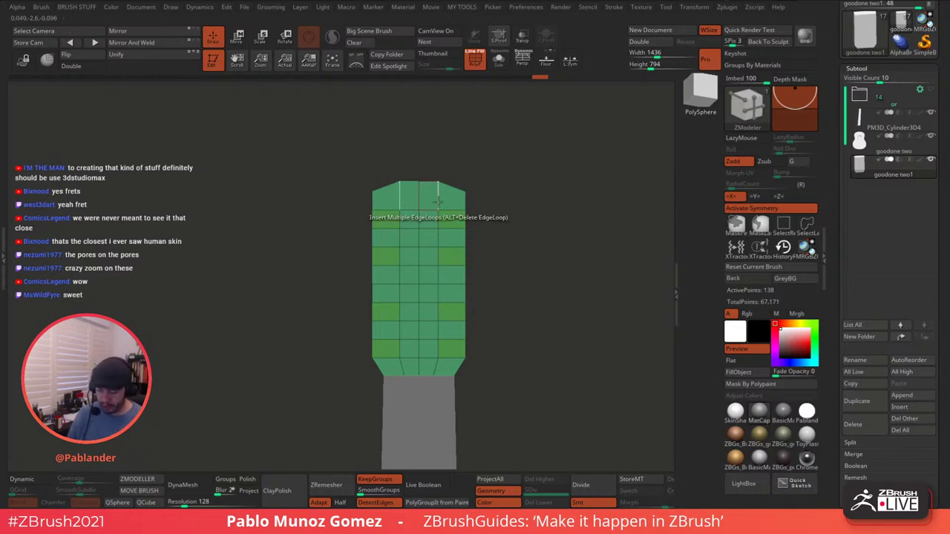
{"action": "mouse_move", "coordinate": [521, 227]}
{"action": "left_mouse_down"}
{"action": "mouse_move", "coordinate": [556, 226]}
{"action": "mouse_move", "coordinate": [534, 226]}
{"action": "left_mouse_up"}
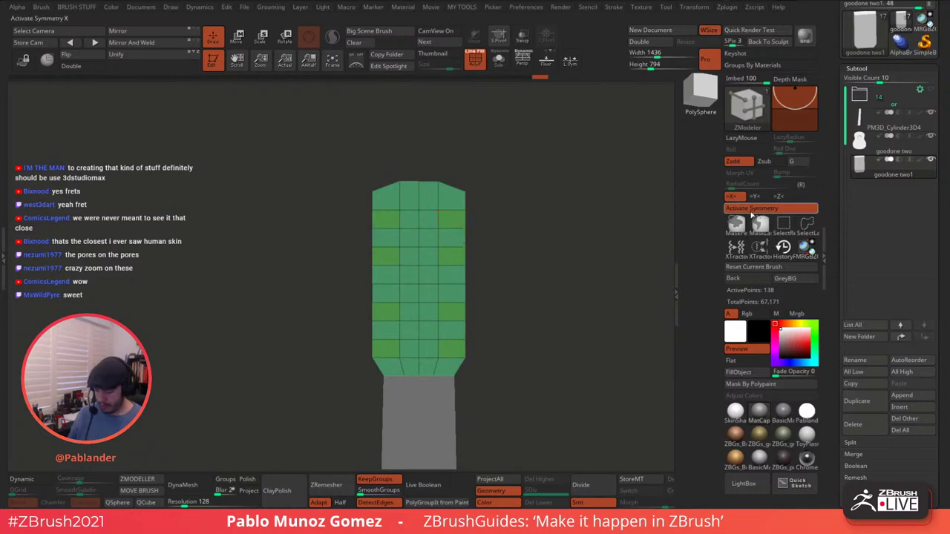
{"action": "key", "text": "x"}
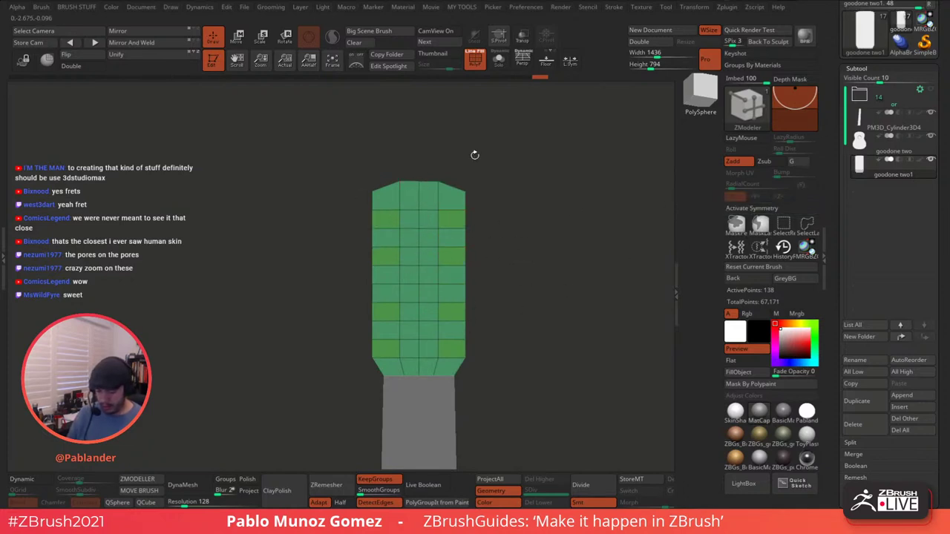
- Mark the front polygons on the left half of the headstock as a temporary polygroup, leaving out the tapered bottom row
{"action": "left_click_drag", "start_coordinate": [449, 165], "coordinate": [454, 169], "text": "alt"}
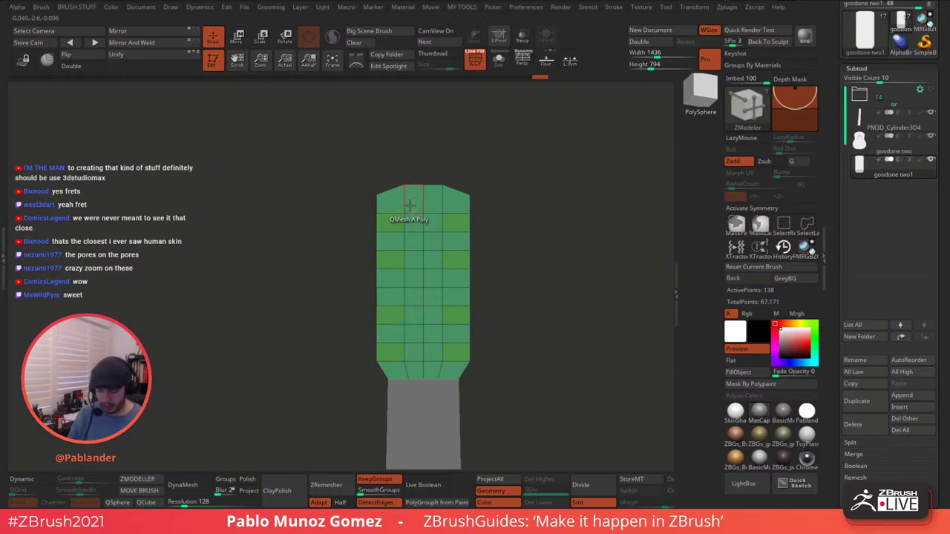
{"action": "left_click_drag", "start_coordinate": [412, 207], "coordinate": [391, 314]}
{"action": "mouse_move", "coordinate": [395, 346]}
{"action": "left_mouse_down"}
{"action": "mouse_move", "coordinate": [414, 293]}
{"action": "mouse_move", "coordinate": [414, 212]}
{"action": "left_mouse_up"}
{"action": "left_click_drag", "start_coordinate": [481, 194], "coordinate": [579, 188]}
{"action": "mouse_move", "coordinate": [417, 205]}
{"action": "left_mouse_down", "text": "alt"}
{"action": "mouse_move", "coordinate": [400, 201]}
{"action": "mouse_move", "coordinate": [395, 324]}
{"action": "mouse_move", "coordinate": [413, 295]}
{"action": "mouse_move", "coordinate": [417, 209]}
{"action": "left_mouse_up", "text": "alt"}
{"action": "mouse_move", "coordinate": [475, 195]}
{"action": "left_mouse_down"}
{"action": "mouse_move", "coordinate": [578, 184]}
{"action": "mouse_move", "coordinate": [562, 170]}
{"action": "mouse_move", "coordinate": [511, 181]}
{"action": "mouse_move", "coordinate": [538, 200]}
{"action": "left_mouse_up"}
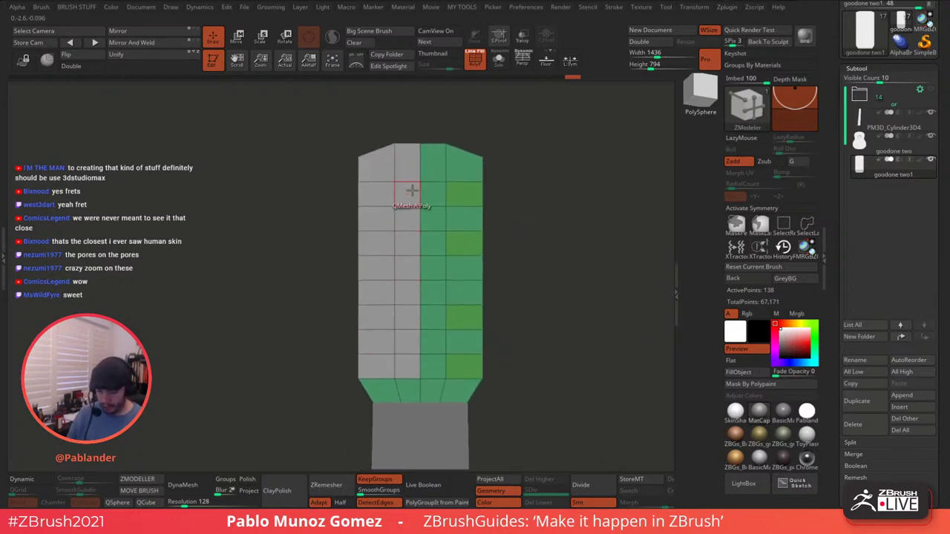
- Set ZModeler's polygon action to Inset with the Polygroup All target and the Standard modifier
{"action": "key", "text": "space"}
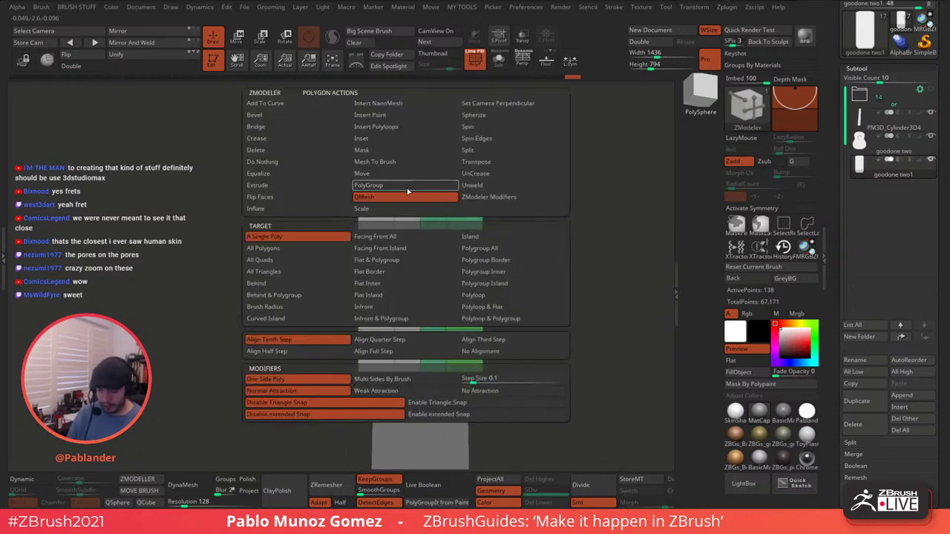
{"action": "left_click", "coordinate": [385, 140]}
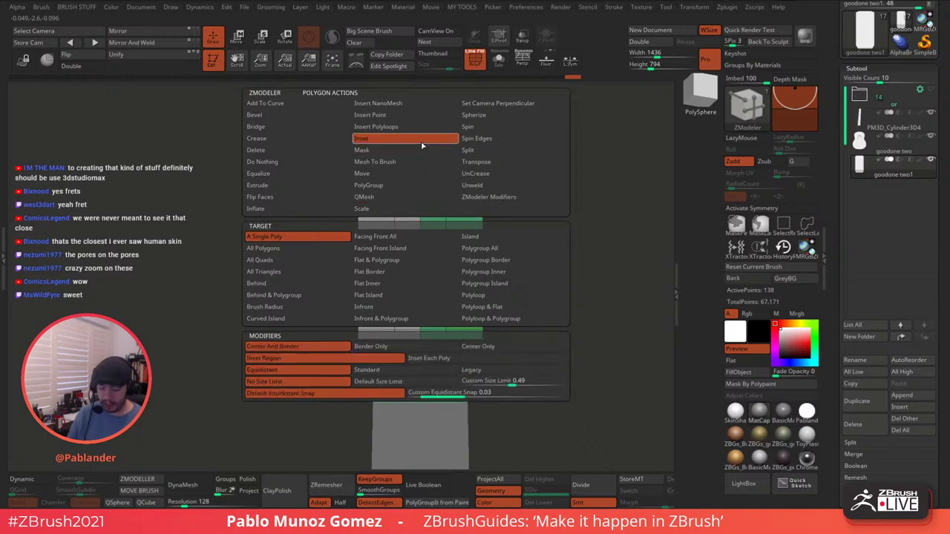
{"action": "left_click", "coordinate": [500, 251]}
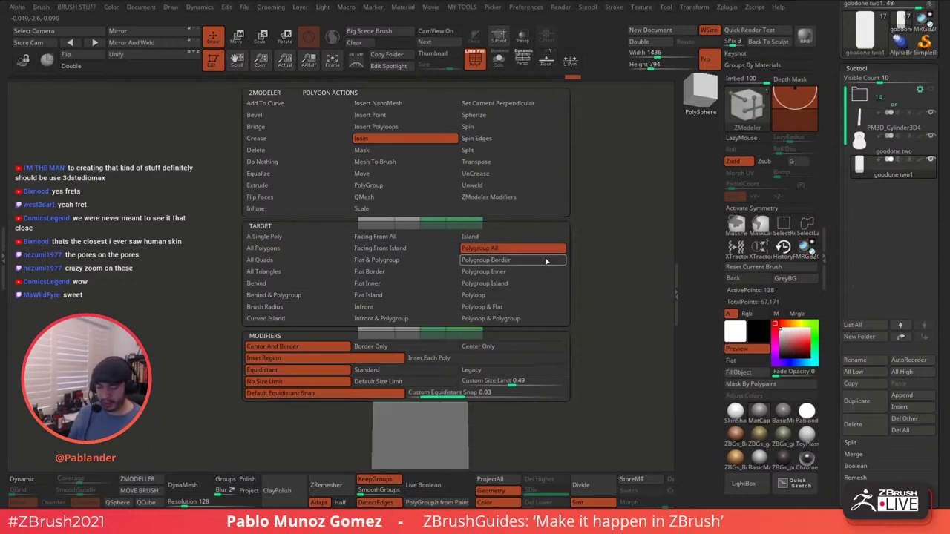
{"action": "key", "text": "space"}
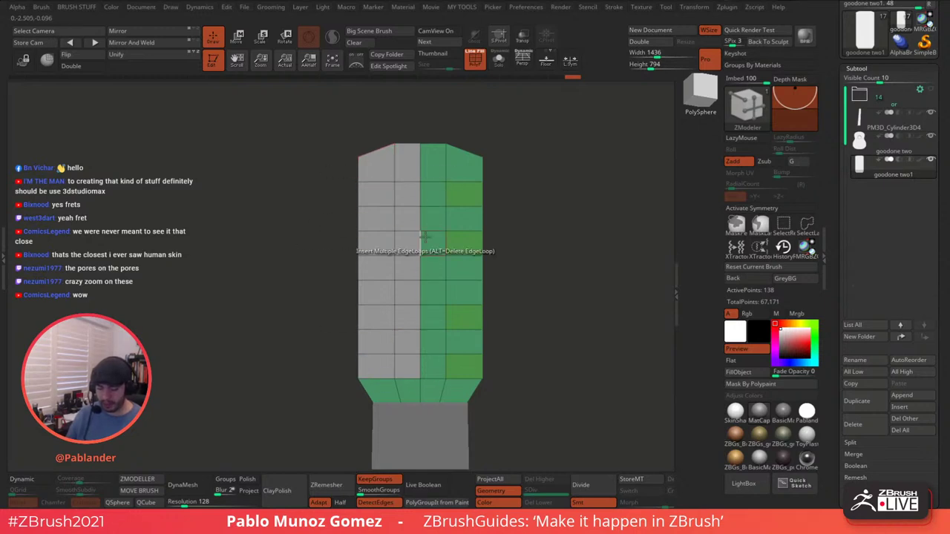
{"action": "left_click_drag", "start_coordinate": [406, 162], "coordinate": [406, 171]}
{"action": "key", "text": "space"}
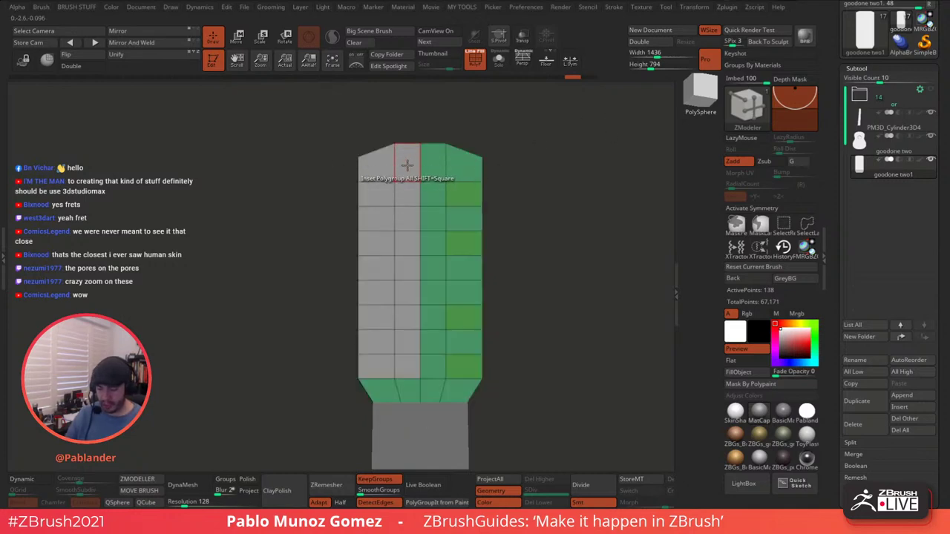
- Try to inset the marked left half of the headstock including its sloped top row, and undo the inset
{"action": "left_click_drag", "start_coordinate": [406, 160], "coordinate": [405, 169]}
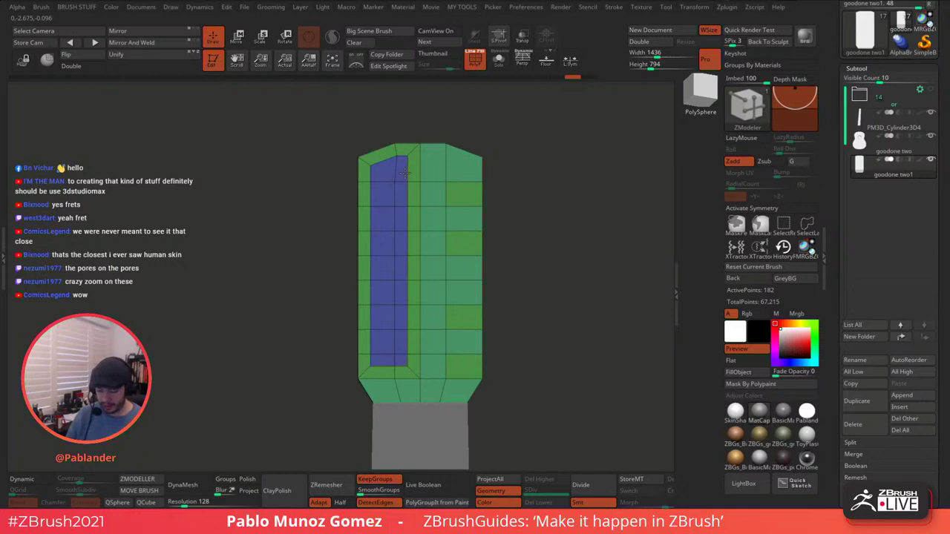
{"action": "left_click_drag", "start_coordinate": [405, 173], "coordinate": [403, 174]}
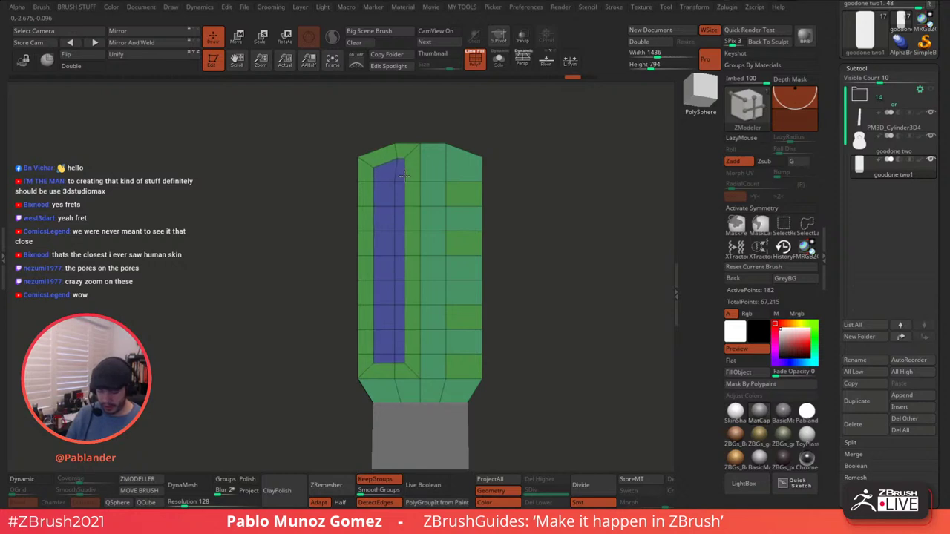
{"action": "left_click_drag", "start_coordinate": [535, 232], "coordinate": [528, 219], "text": "alt"}
{"action": "key", "text": "ctrl+z"}
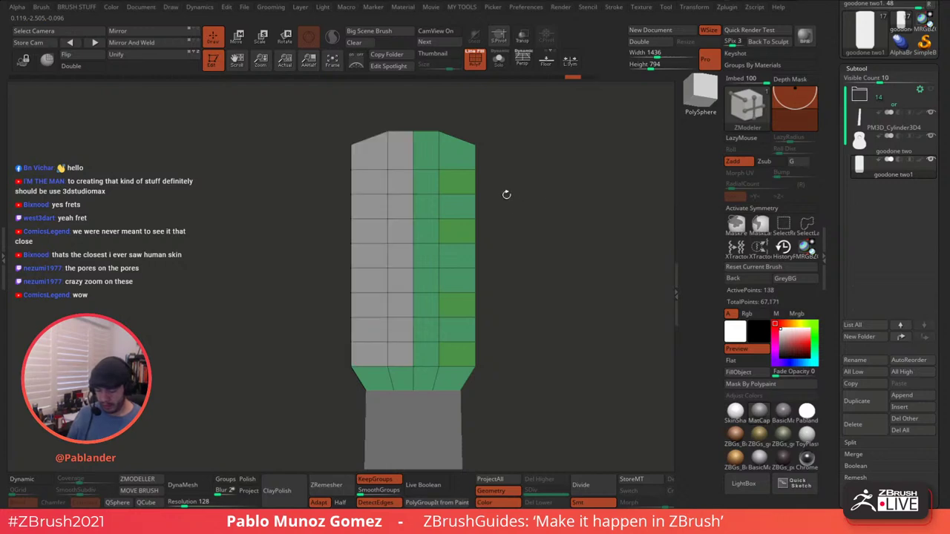
- Remove the sloped top row from the marked polygons and inset the remaining area into a narrow vertical strip
{"action": "left_click_drag", "start_coordinate": [498, 155], "coordinate": [507, 167], "text": "alt"}
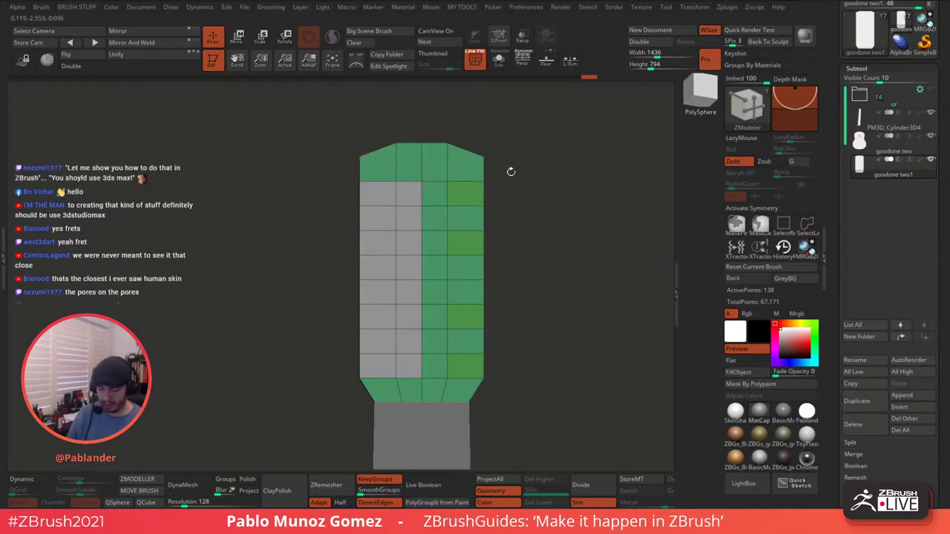
{"action": "left_click_drag", "start_coordinate": [509, 175], "coordinate": [601, 168]}
{"action": "left_click_drag", "start_coordinate": [496, 179], "coordinate": [403, 208]}
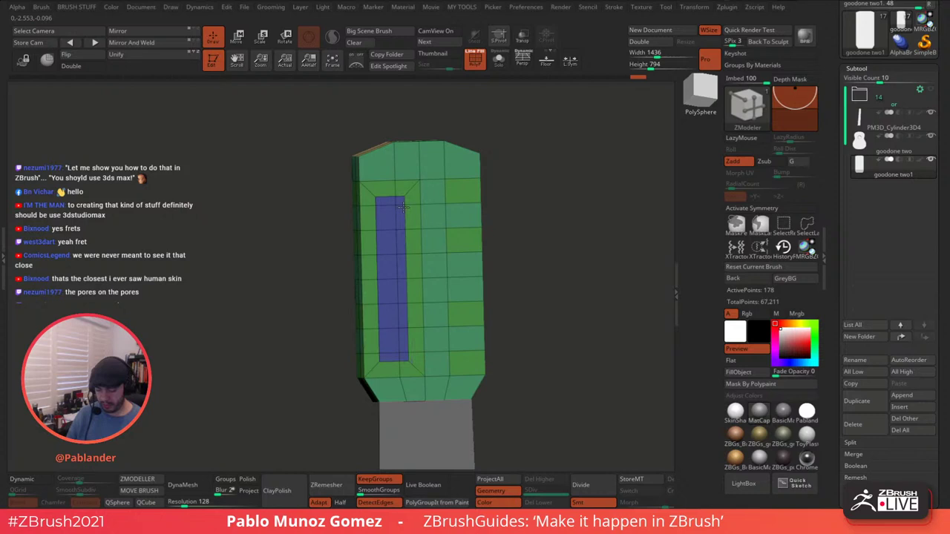
{"action": "mouse_move", "coordinate": [537, 172]}
{"action": "left_mouse_down", "text": "shift"}
{"action": "mouse_move", "coordinate": [551, 172]}
{"action": "mouse_move", "coordinate": [546, 180]}
{"action": "left_mouse_up", "text": "shift"}
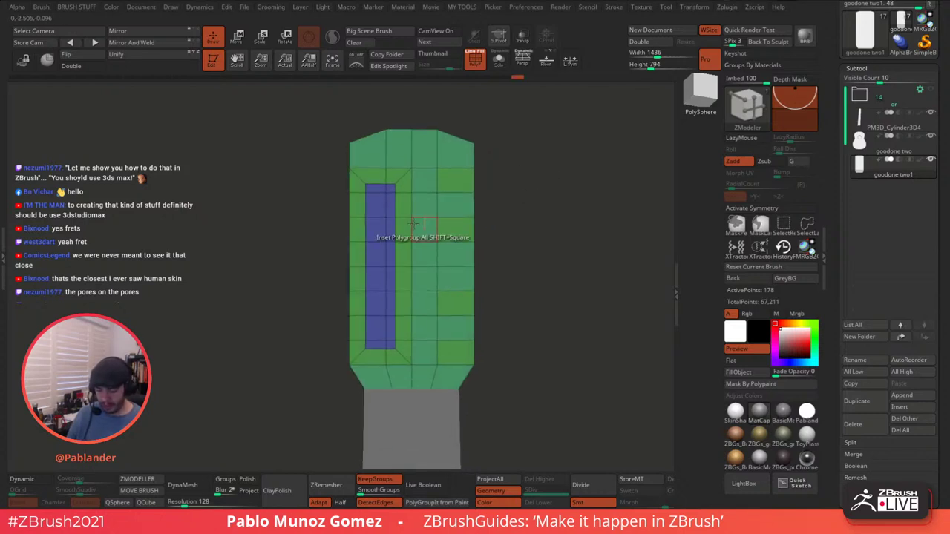
- Mask the inset strip with ZModeler's Mask action targeting Polygroup All, and invert the mask so the rest of the headstock is protected
{"action": "key", "text": "space"}
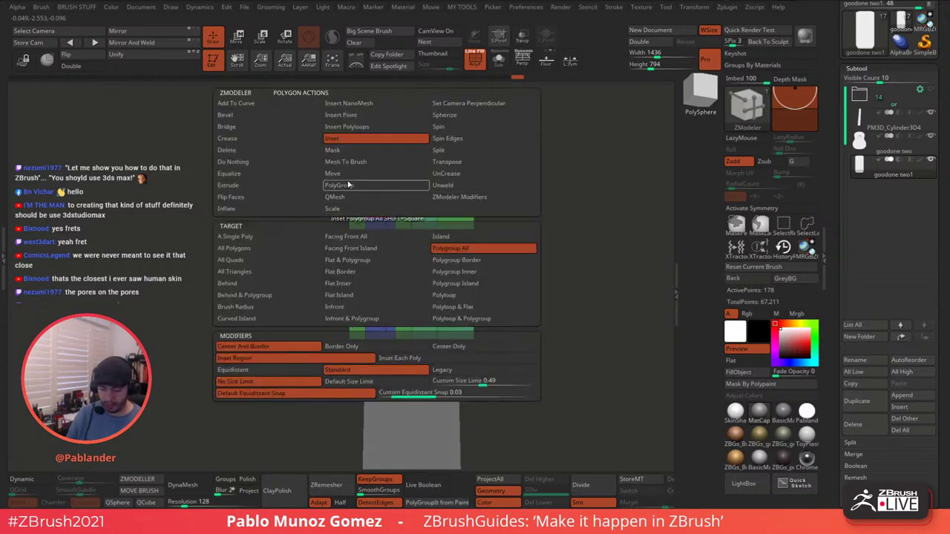
{"action": "left_click", "coordinate": [334, 150]}
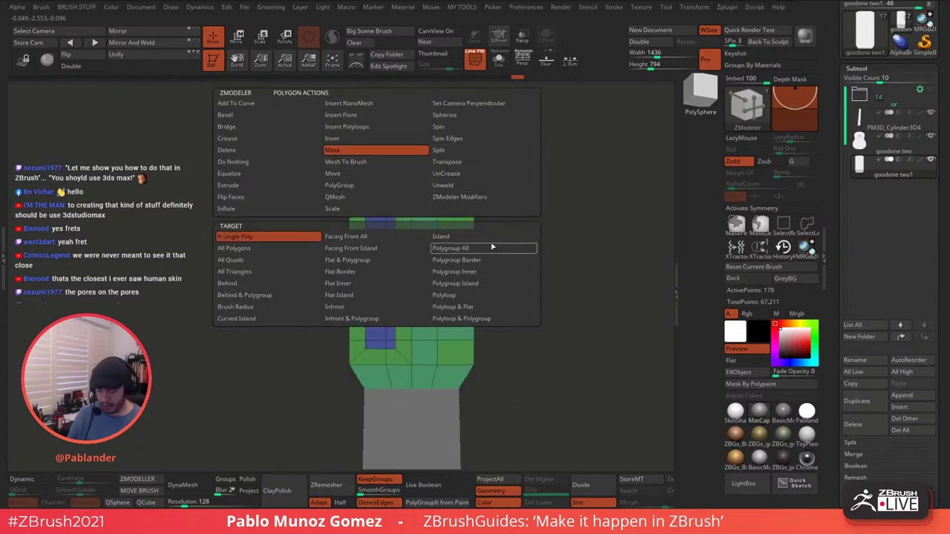
{"action": "left_click", "coordinate": [467, 249]}
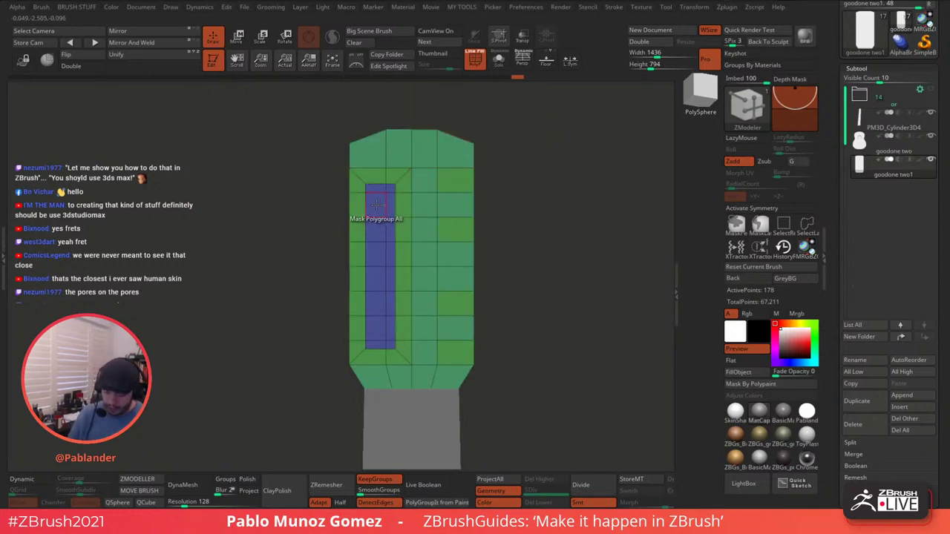
{"action": "left_click", "coordinate": [377, 205]}
{"action": "left_click_drag", "start_coordinate": [479, 252], "coordinate": [586, 171]}
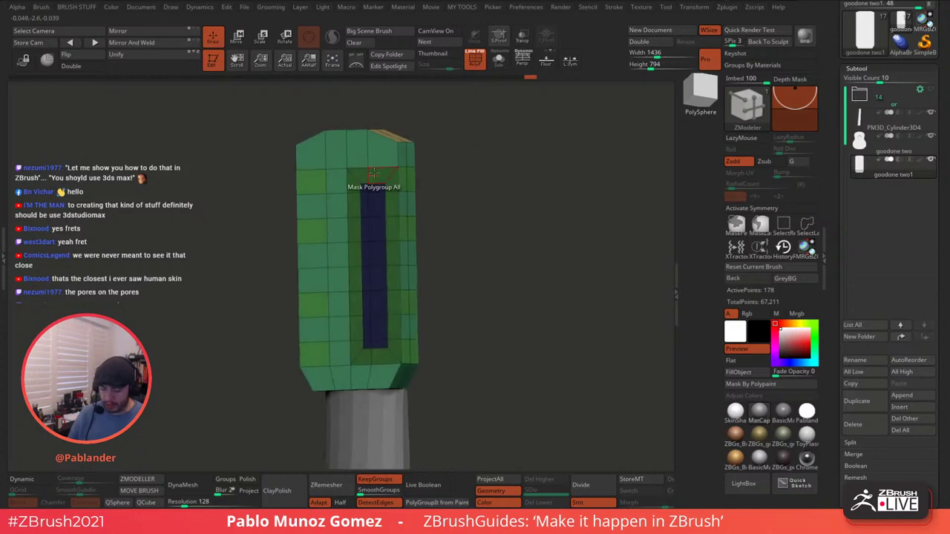
{"action": "left_click_drag", "start_coordinate": [494, 181], "coordinate": [529, 187]}
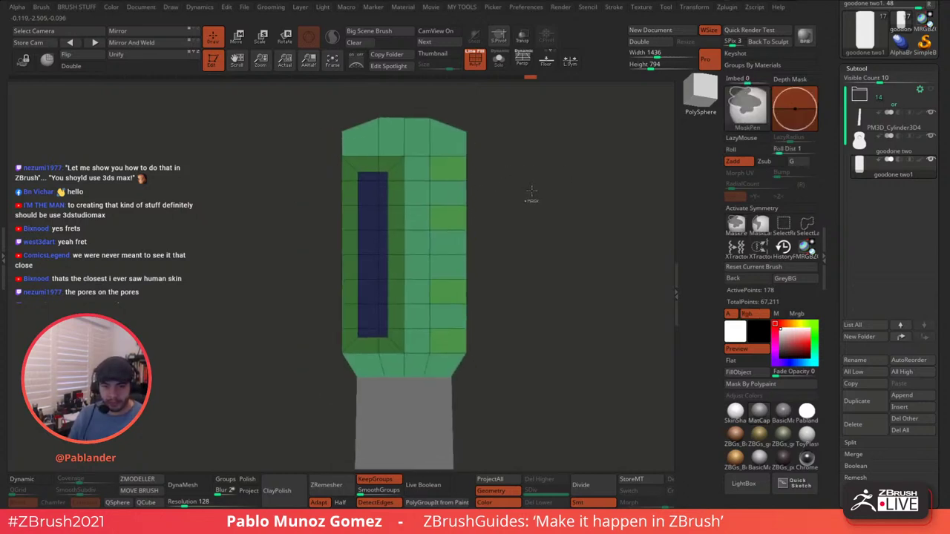
{"action": "left_click", "coordinate": [531, 192], "text": "ctrl"}
{"action": "left_click_drag", "start_coordinate": [473, 151], "coordinate": [496, 160], "text": "alt"}
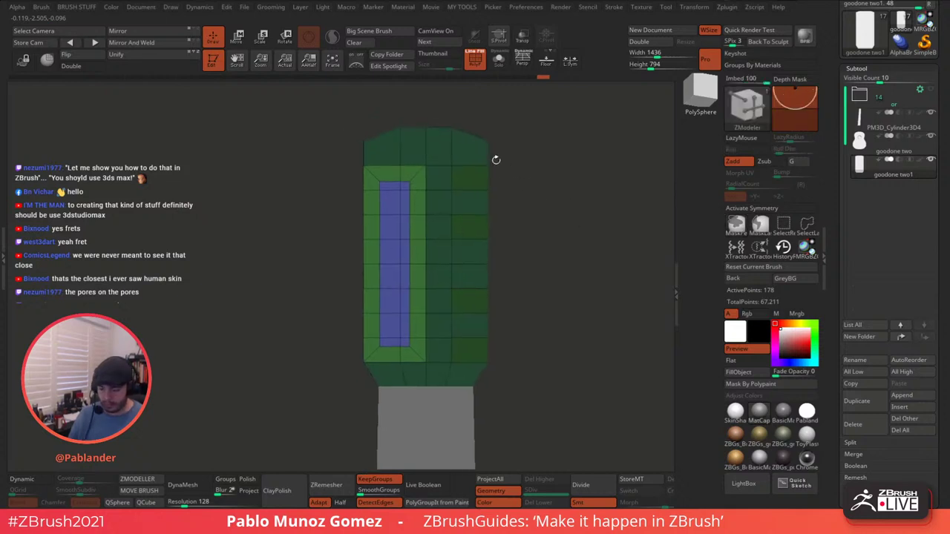
- Move the unmasked inset strip slightly toward the headstock's centre line with the gizmo, and clear the mask
{"action": "left_click", "coordinate": [237, 37]}
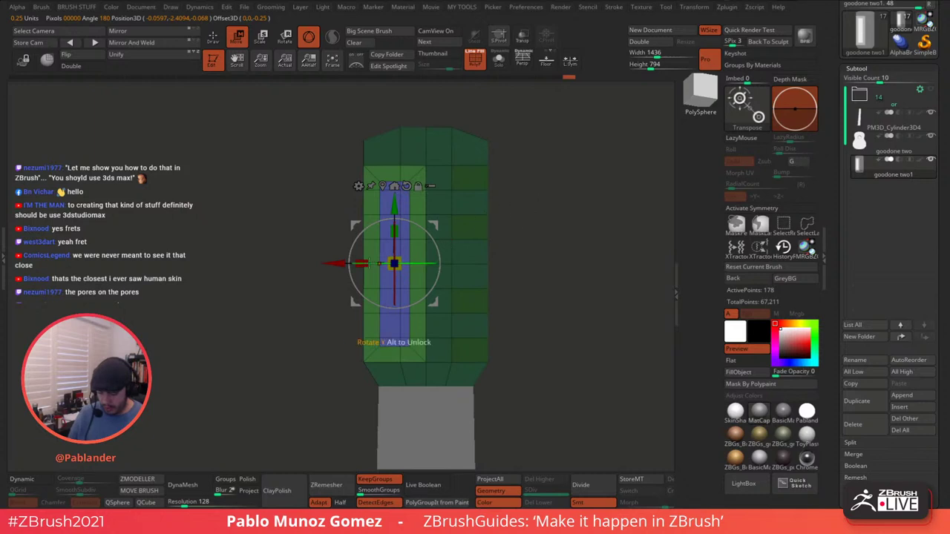
{"action": "left_click_drag", "start_coordinate": [336, 264], "coordinate": [340, 263]}
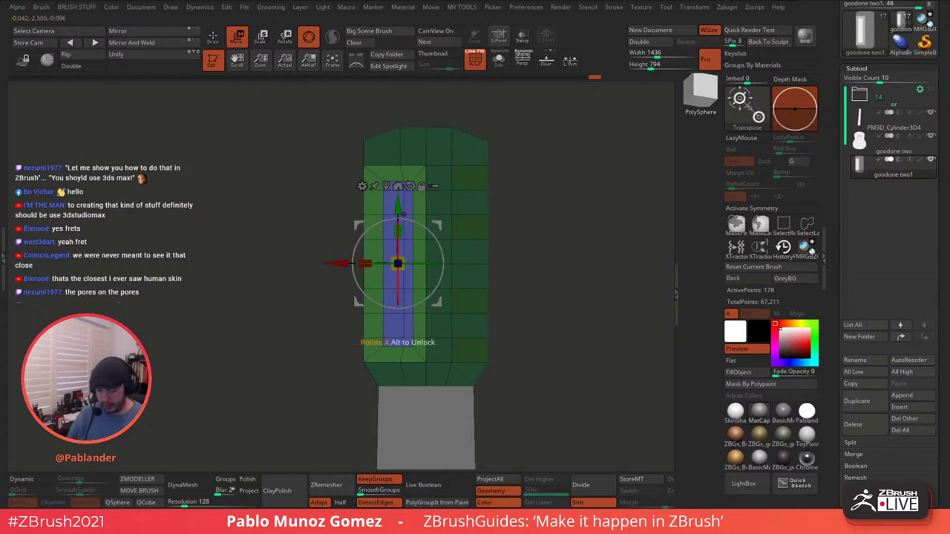
{"action": "left_click", "coordinate": [214, 37]}
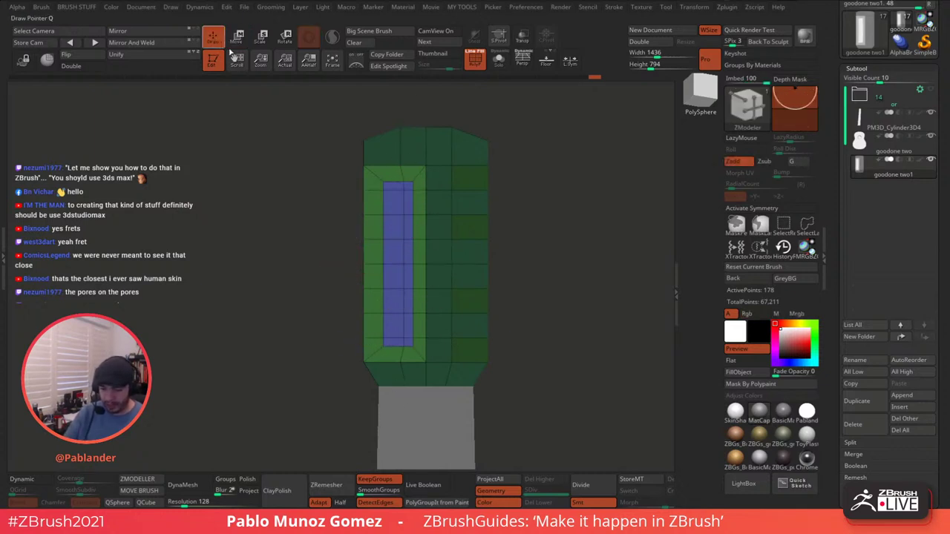
{"action": "left_click", "coordinate": [532, 184], "text": "ctrl"}
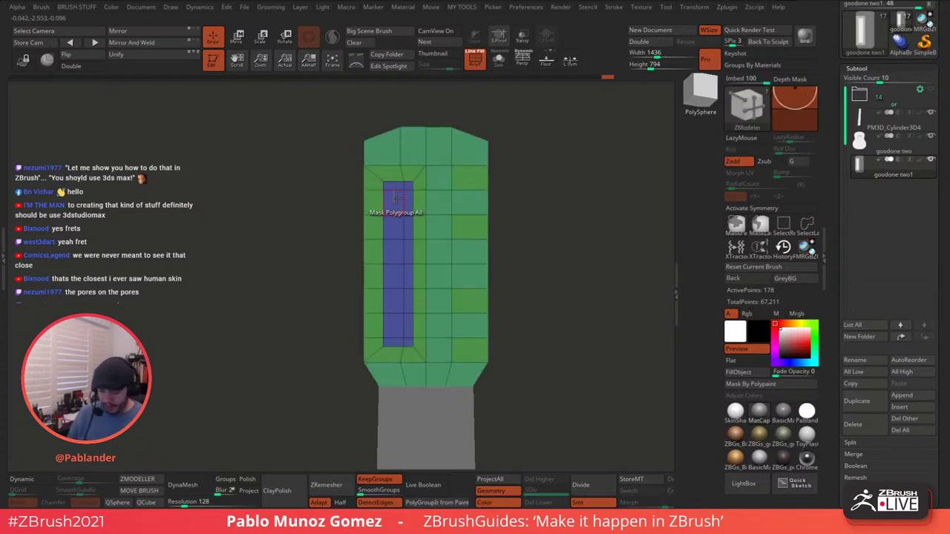
- Mark the inset strip's polygons and push them through the headstock with ZModeler's QMesh action targeting Polygroup All, cutting an open slot
{"action": "key", "text": "space"}
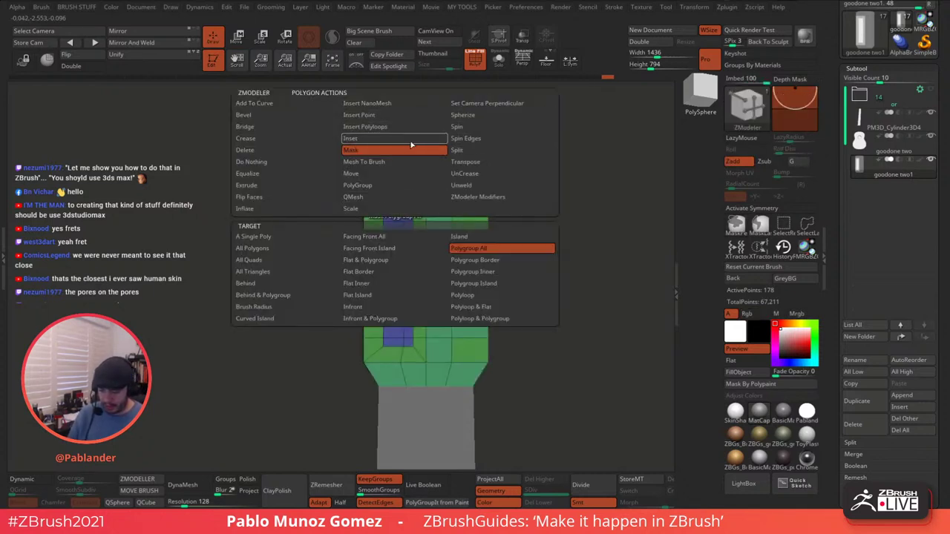
{"action": "left_click", "coordinate": [407, 197]}
{"action": "left_click", "coordinate": [469, 247]}
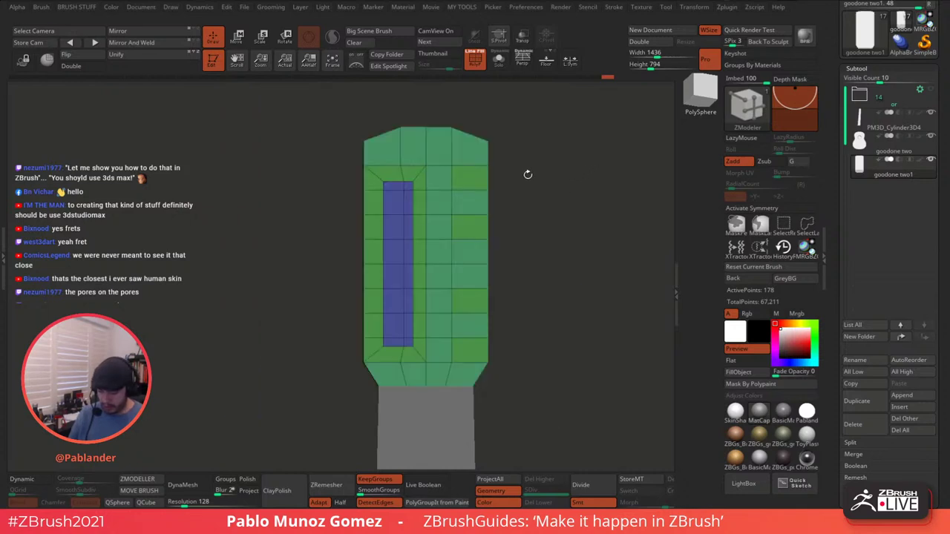
{"action": "left_click_drag", "start_coordinate": [408, 186], "coordinate": [399, 335]}
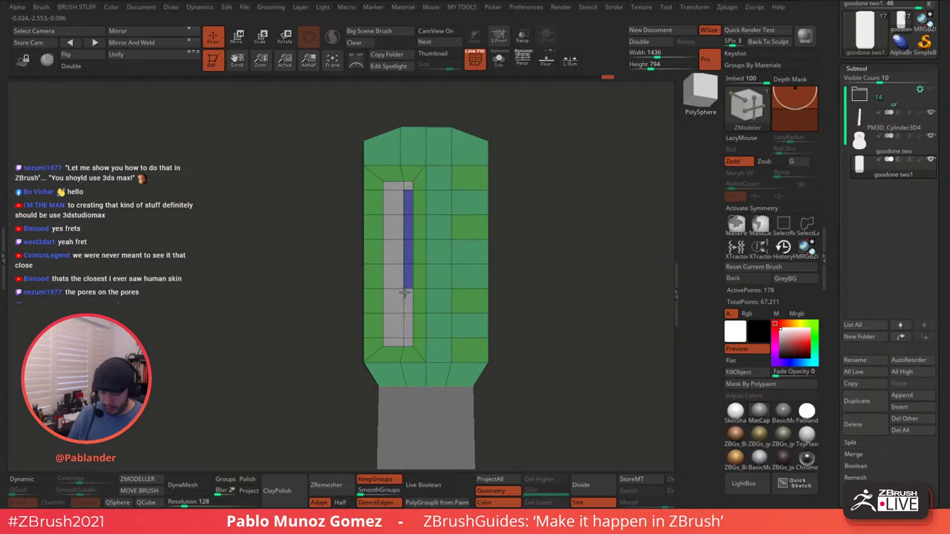
{"action": "left_click_drag", "start_coordinate": [404, 302], "coordinate": [408, 197], "text": "alt"}
{"action": "mouse_move", "coordinate": [559, 181]}
{"action": "left_mouse_down"}
{"action": "mouse_move", "coordinate": [484, 216]}
{"action": "mouse_move", "coordinate": [541, 183]}
{"action": "mouse_move", "coordinate": [483, 196]}
{"action": "left_mouse_up"}
{"action": "left_click_drag", "start_coordinate": [521, 160], "coordinate": [493, 188]}
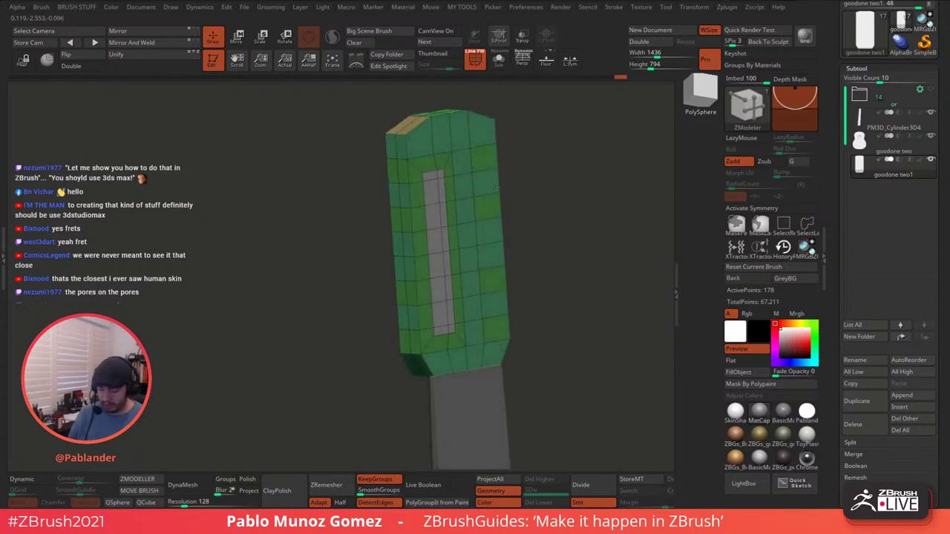
{"action": "left_click_drag", "start_coordinate": [433, 190], "coordinate": [399, 182]}
{"action": "mouse_move", "coordinate": [328, 155]}
{"action": "left_mouse_down"}
{"action": "mouse_move", "coordinate": [544, 182]}
{"action": "mouse_move", "coordinate": [579, 242]}
{"action": "mouse_move", "coordinate": [576, 173]}
{"action": "mouse_move", "coordinate": [584, 214]}
{"action": "left_mouse_up"}
- Mask everything except the slot's edges, nudge them slightly toward the headstock's outer side with the gizmo, and clear the mask
{"action": "key", "text": "ctrl"}
{"action": "left_click_drag", "start_coordinate": [437, 341], "coordinate": [439, 343], "text": "ctrl"}
{"action": "left_click", "coordinate": [436, 178], "text": "ctrl"}
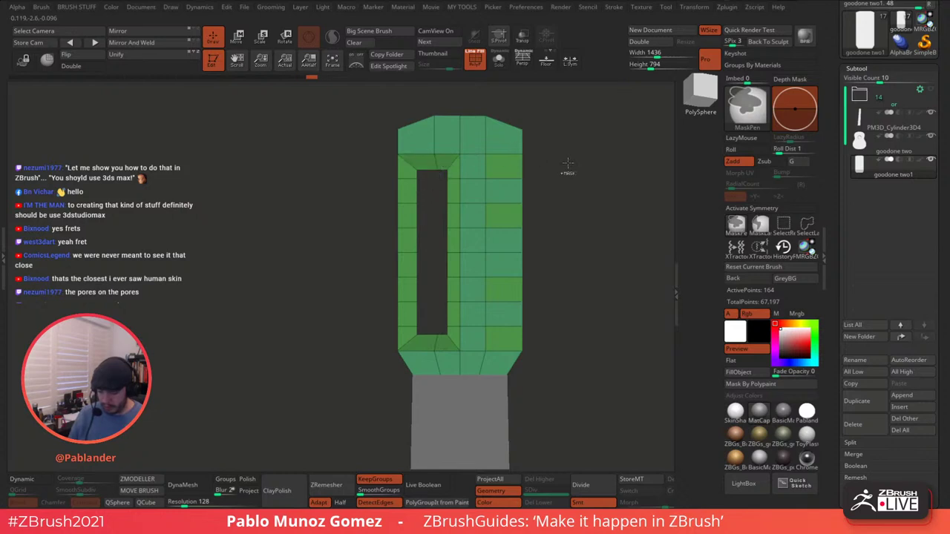
{"action": "key", "text": "ctrl+i"}
{"action": "key", "text": "w"}
{"action": "left_click_drag", "start_coordinate": [369, 253], "coordinate": [366, 250]}
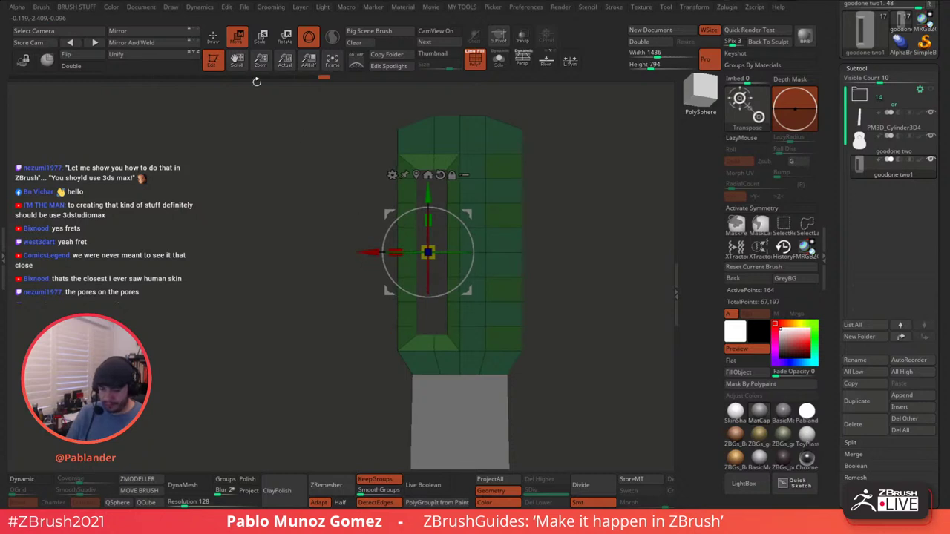
{"action": "left_click", "coordinate": [213, 37]}
{"action": "mouse_move", "coordinate": [571, 198]}
{"action": "left_mouse_down", "text": "ctrl"}
{"action": "mouse_move", "coordinate": [568, 212]}
{"action": "mouse_move", "coordinate": [544, 215]}
{"action": "mouse_move", "coordinate": [543, 236]}
{"action": "left_mouse_up", "text": "ctrl"}
- Preview the headstock with Dynamic Subdivision and the wireframe hidden, and return to the unsmoothed wireframe display
{"action": "left_click", "coordinate": [30, 482]}
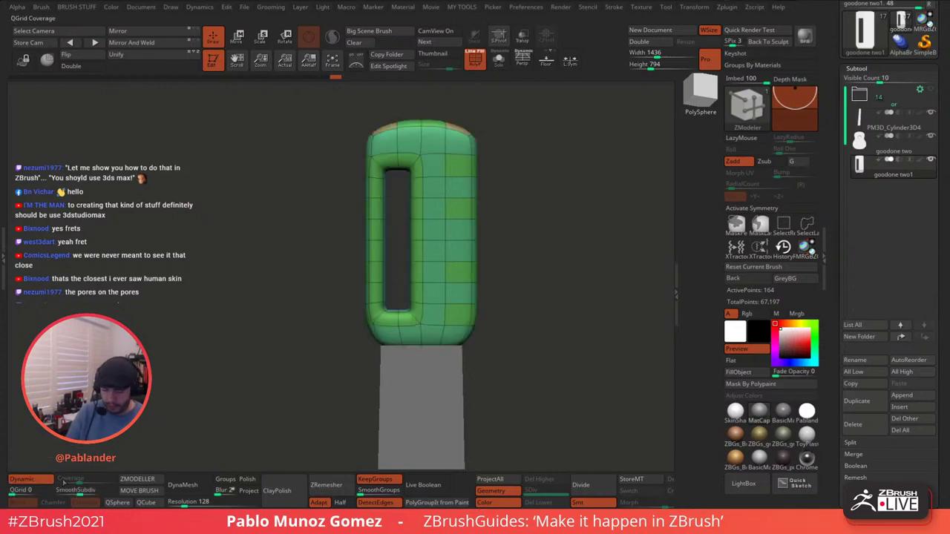
{"action": "left_click", "coordinate": [474, 60]}
{"action": "left_click_drag", "start_coordinate": [526, 170], "coordinate": [492, 213]}
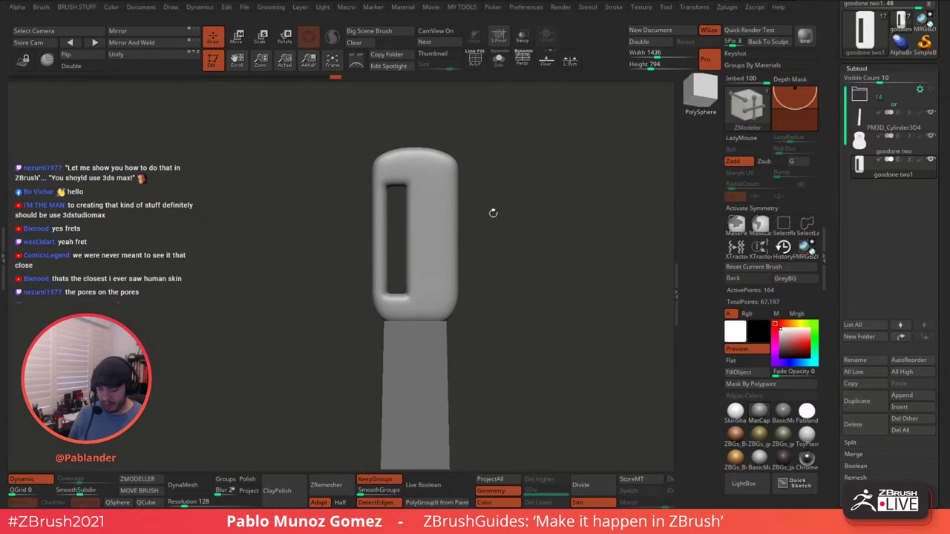
{"action": "left_click", "coordinate": [479, 64]}
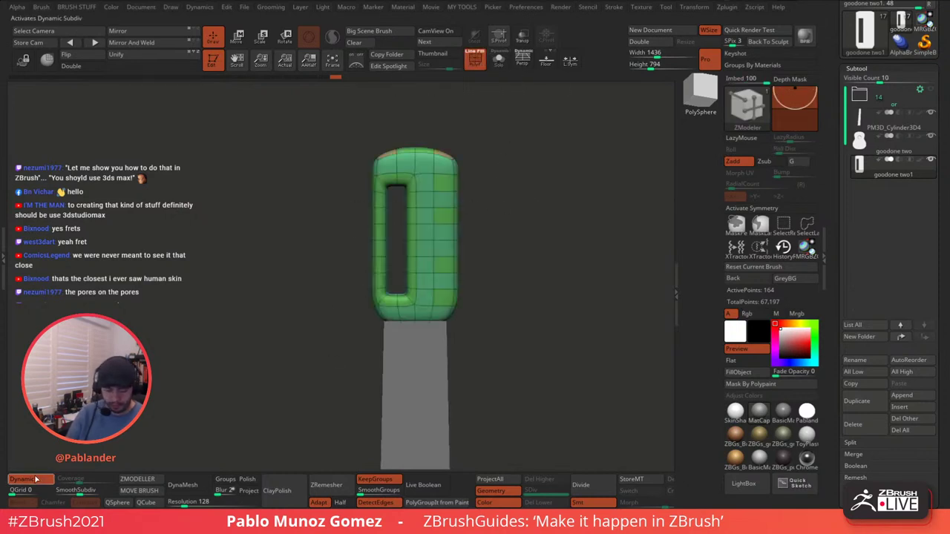
{"action": "left_click", "coordinate": [36, 480]}
- Leave only the middle vertical edge loops and the slot's inner edge unmasked, and move them slightly toward the slot to narrow it
{"action": "left_click_drag", "start_coordinate": [529, 187], "coordinate": [537, 196]}
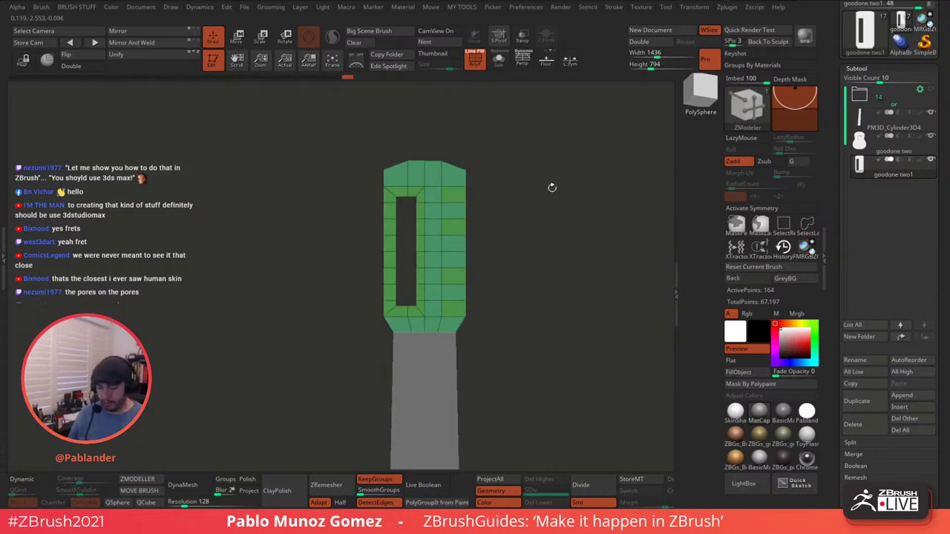
{"action": "left_click_drag", "start_coordinate": [512, 182], "coordinate": [517, 199], "text": "alt"}
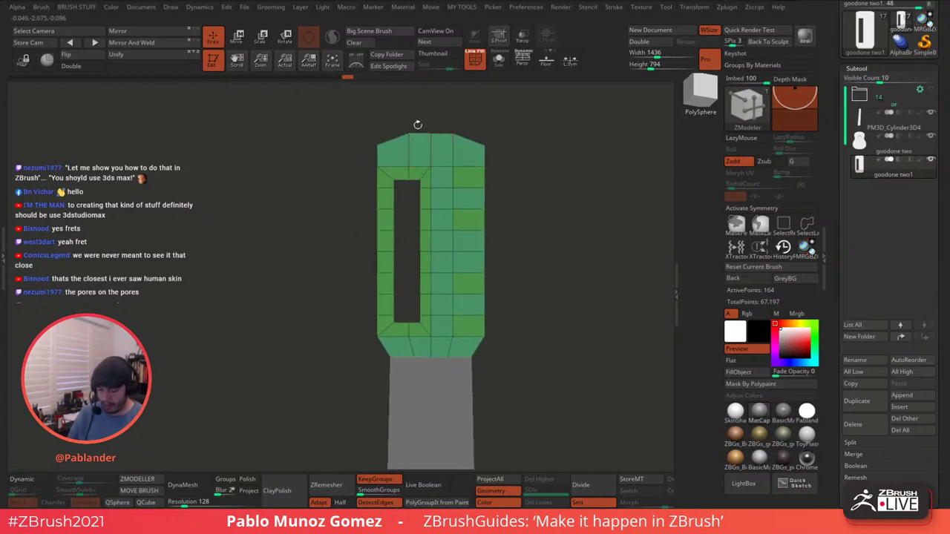
{"action": "left_click_drag", "start_coordinate": [417, 115], "coordinate": [442, 360], "text": "ctrl"}
{"action": "left_click_drag", "start_coordinate": [404, 115], "coordinate": [439, 393], "text": "ctrl"}
{"action": "left_click", "coordinate": [530, 216], "text": "ctrl"}
{"action": "key", "text": "w"}
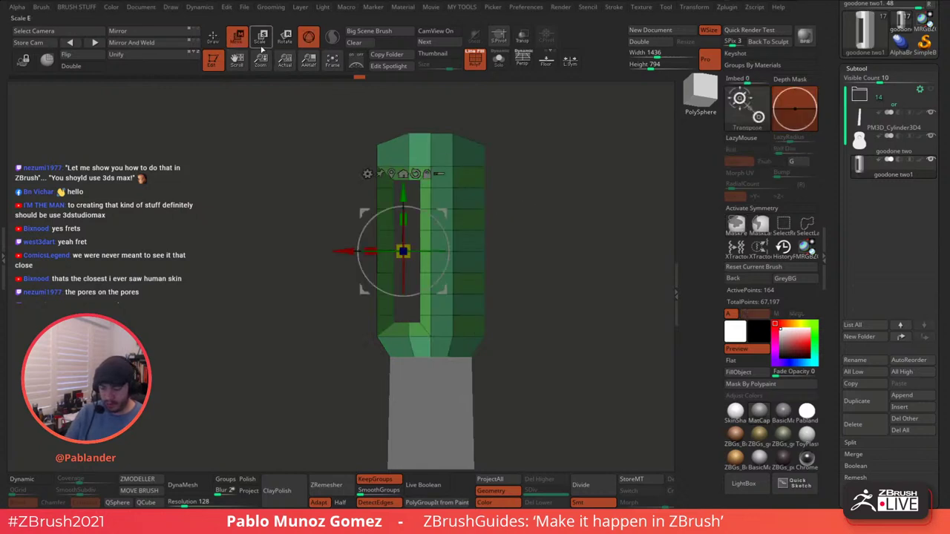
{"action": "left_click_drag", "start_coordinate": [349, 251], "coordinate": [341, 251]}
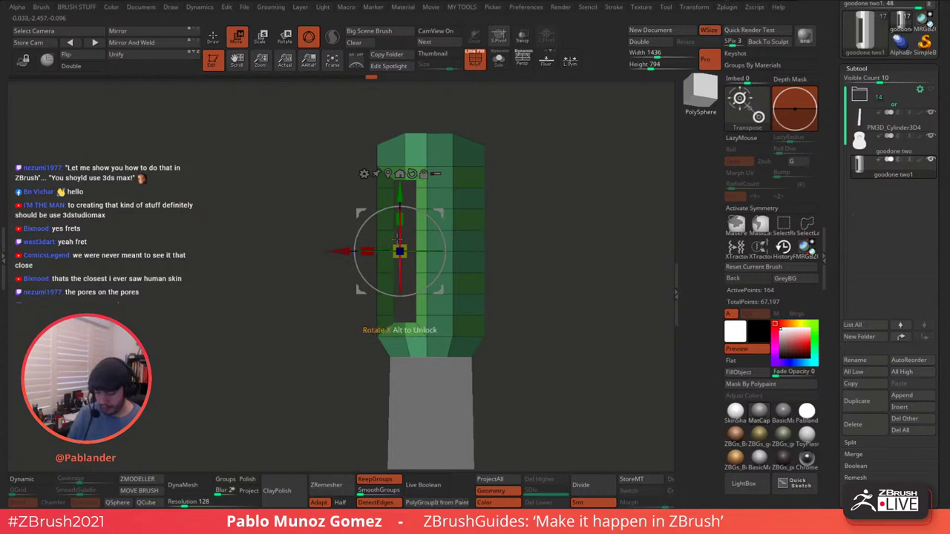
{"action": "key", "text": "q"}
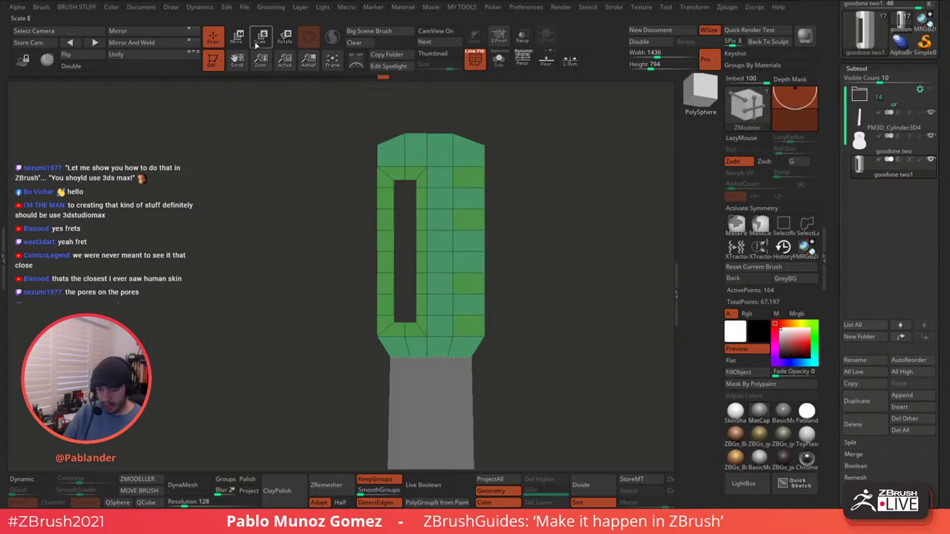
- Move the whole unmasked headstock slightly sideways toward its slotted side with the gizmo
{"action": "key", "text": "w"}
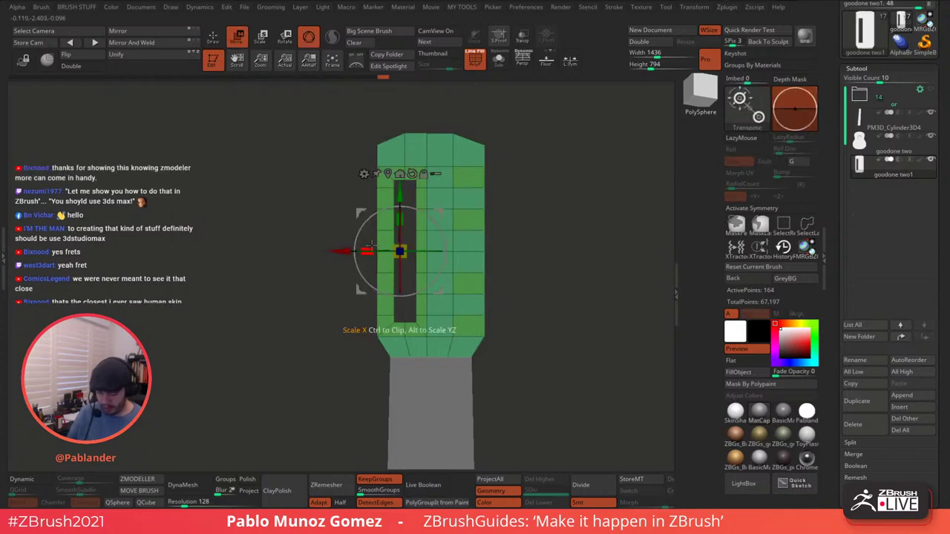
{"action": "left_click_drag", "start_coordinate": [346, 251], "coordinate": [339, 251]}
{"action": "key", "text": "q"}
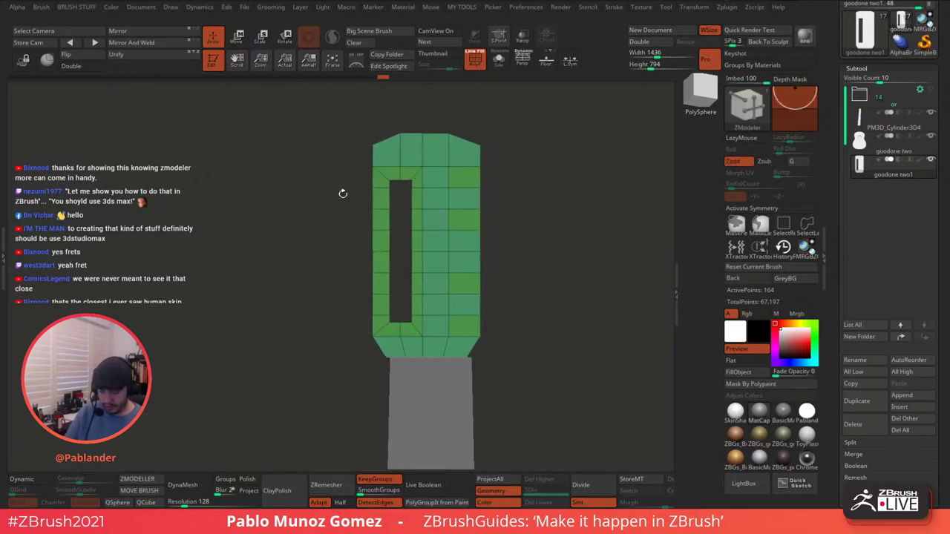
- Mask everything except the lower corner on the slotted side, nudge it inward toward the neck's edge, and clear the mask
{"action": "left_click_drag", "start_coordinate": [369, 391], "coordinate": [410, 348], "text": "ctrl"}
{"action": "left_click", "coordinate": [366, 396], "text": "ctrl"}
{"action": "left_click_drag", "start_coordinate": [357, 394], "coordinate": [389, 352], "text": "ctrl"}
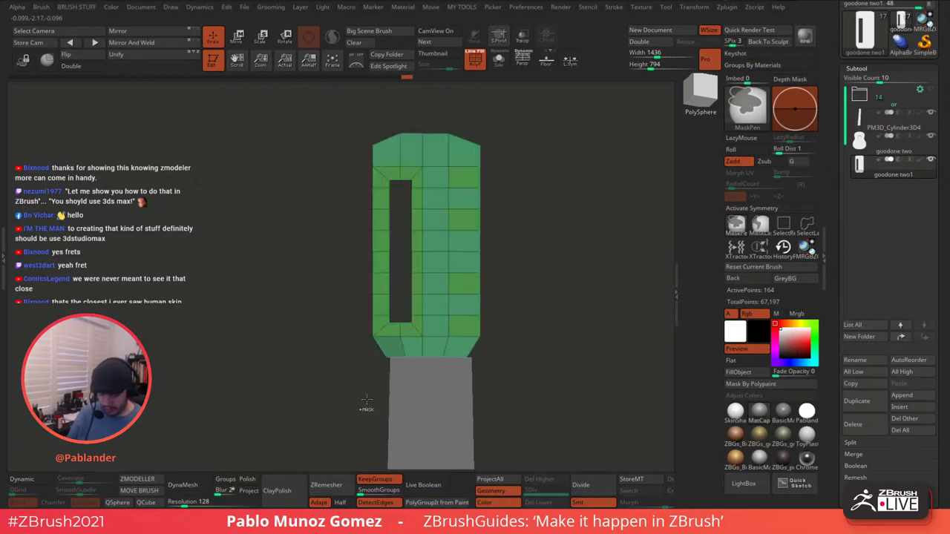
{"action": "left_click", "coordinate": [368, 404], "text": "ctrl"}
{"action": "key", "text": "w"}
{"action": "left_click_drag", "start_coordinate": [343, 252], "coordinate": [342, 251]}
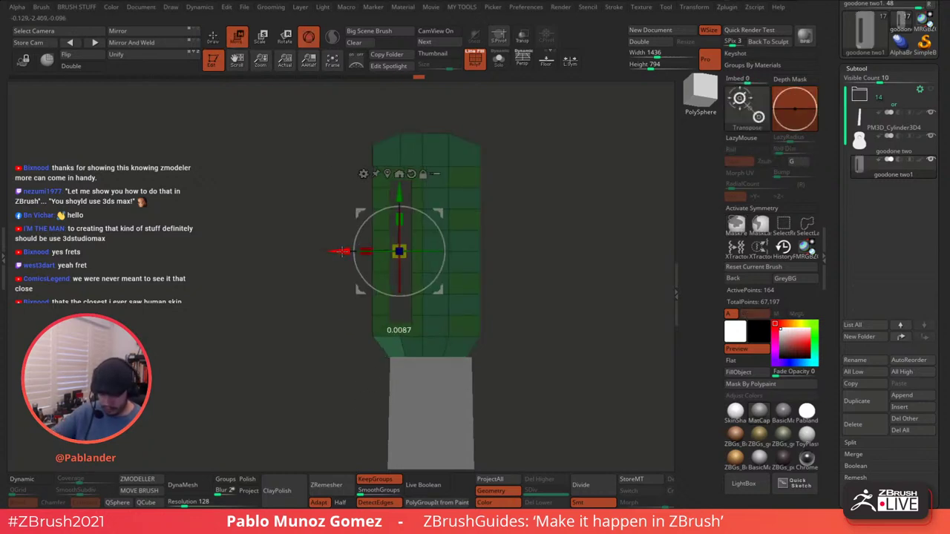
{"action": "left_click", "coordinate": [214, 38]}
{"action": "left_click_drag", "start_coordinate": [352, 346], "coordinate": [361, 359], "text": "ctrl"}
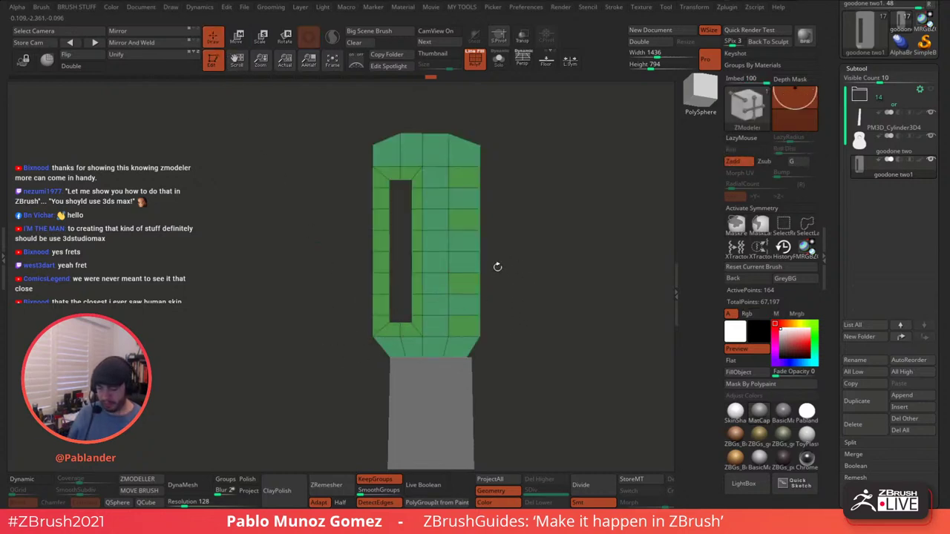
- Mirror and weld the slotted half onto the headstock's other side, and check the result with Dynamic Subdivision
{"action": "left_click_drag", "start_coordinate": [542, 206], "coordinate": [537, 194], "text": "alt"}
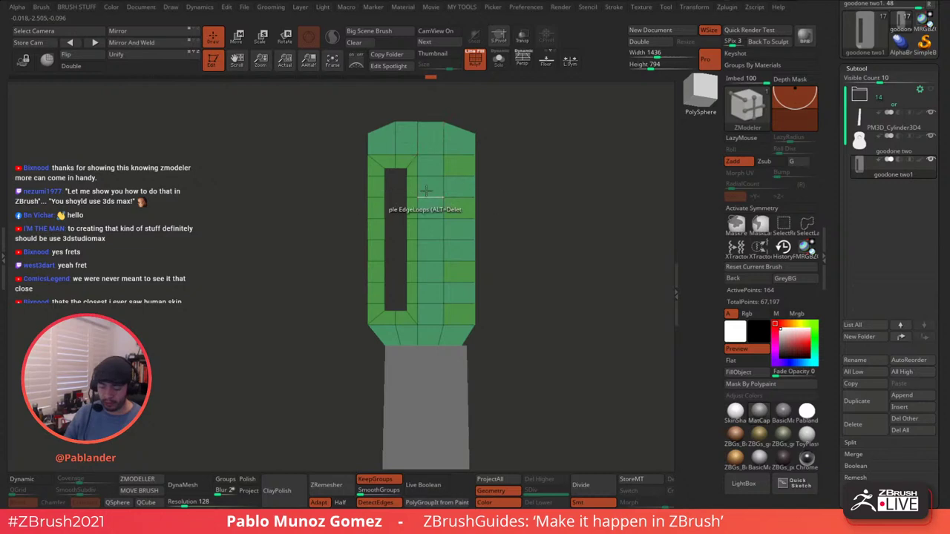
{"action": "left_click", "coordinate": [427, 141]}
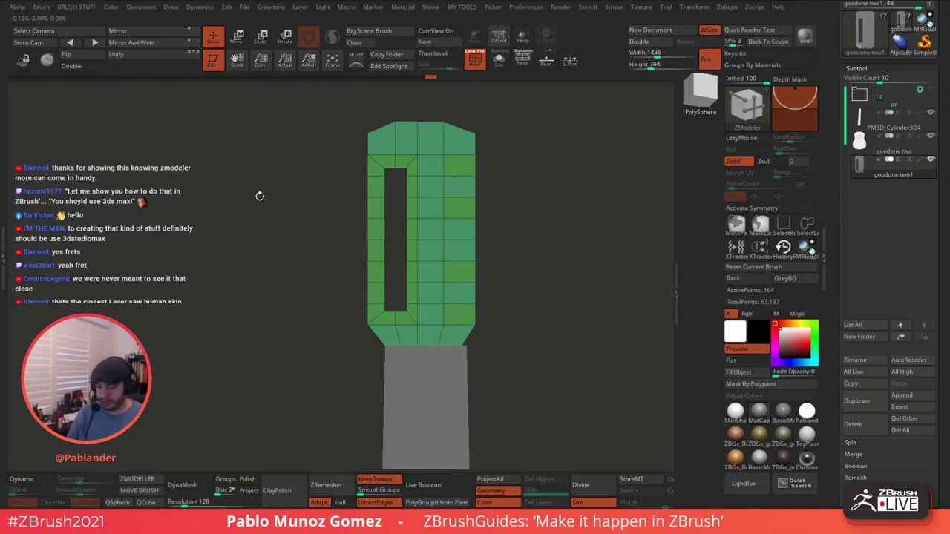
{"action": "left_click", "coordinate": [130, 46]}
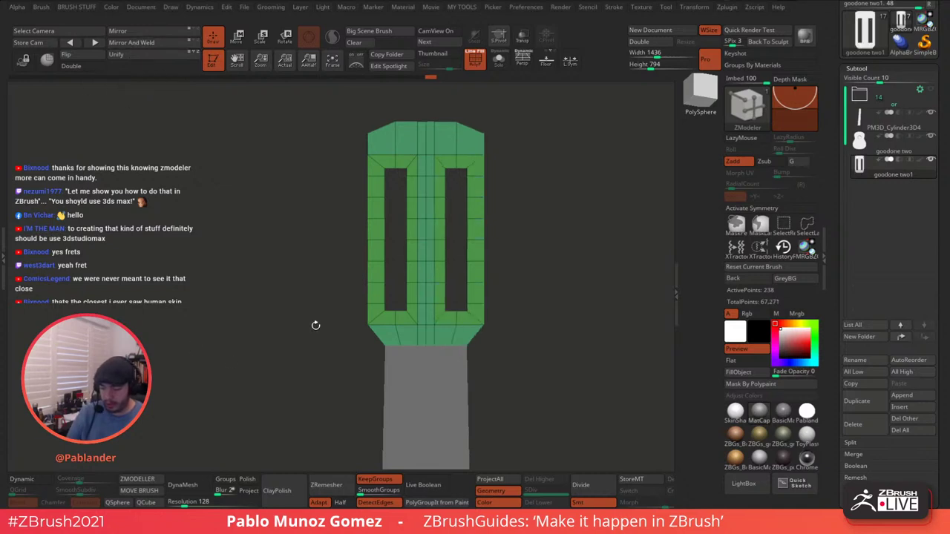
{"action": "left_click", "coordinate": [429, 233]}
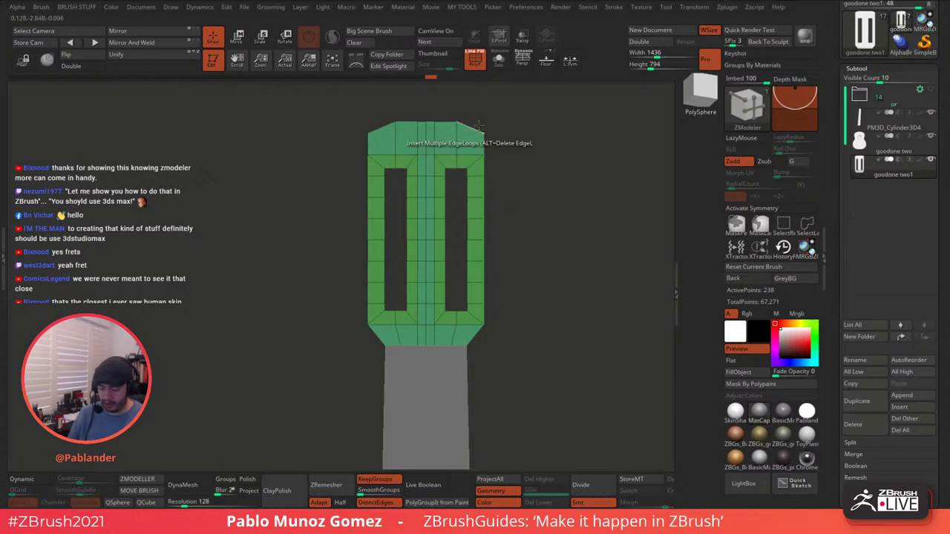
{"action": "left_click", "coordinate": [22, 479]}
{"action": "left_click", "coordinate": [33, 479]}
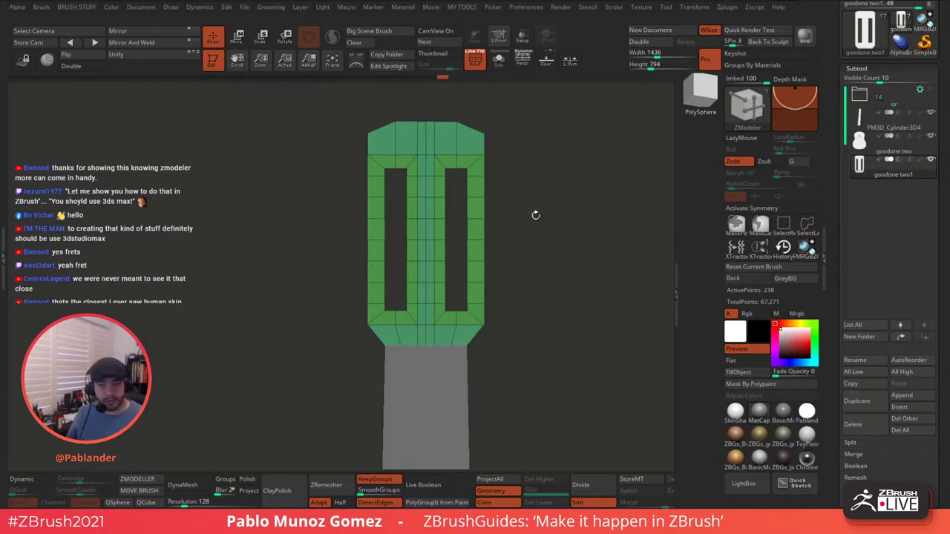
- Switch to the Move brush and try to pull the headstock's upper outer corner inward
{"action": "left_click_drag", "start_coordinate": [552, 211], "coordinate": [556, 232]}
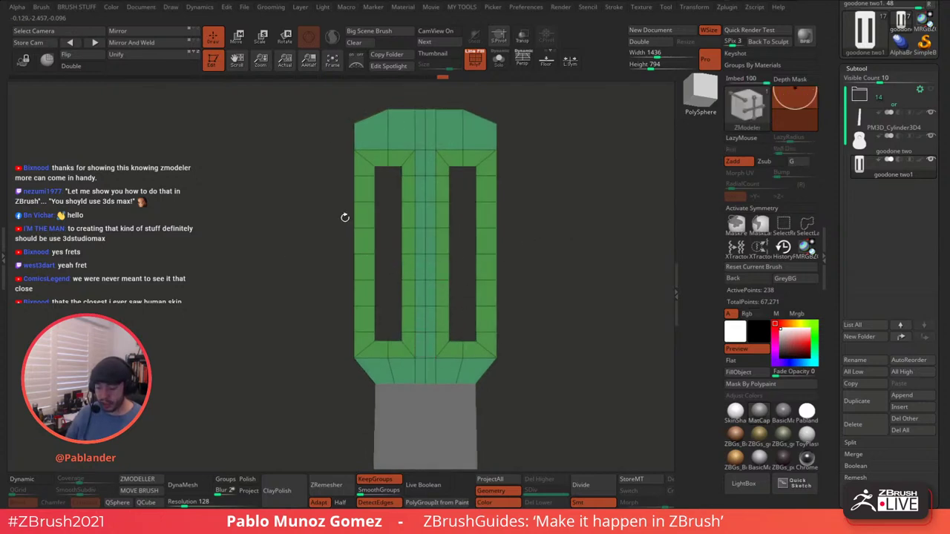
{"action": "mouse_move", "coordinate": [528, 193]}
{"action": "left_mouse_down", "text": "alt"}
{"action": "mouse_move", "coordinate": [540, 212]}
{"action": "mouse_move", "coordinate": [530, 199]}
{"action": "left_mouse_up", "text": "alt"}
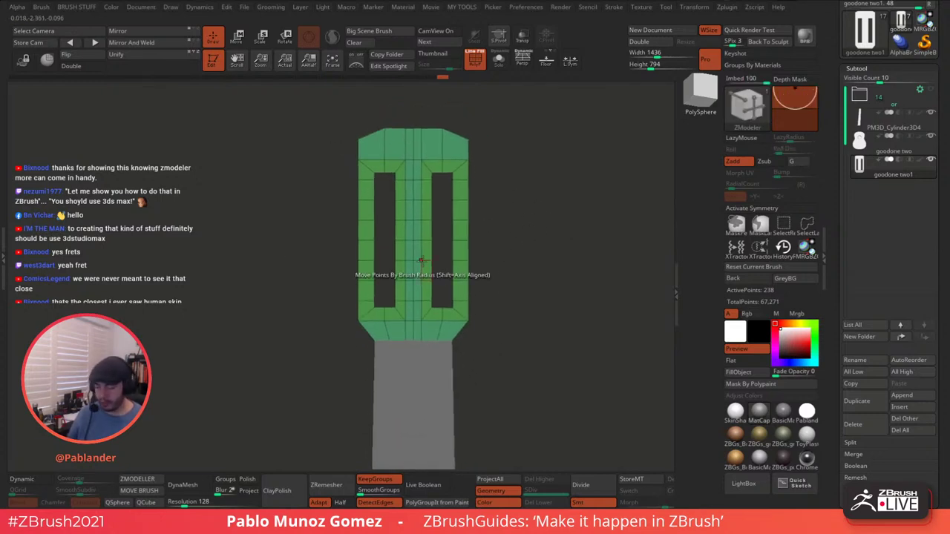
{"action": "key", "text": "b"}
{"action": "left_click", "coordinate": [489, 274]}
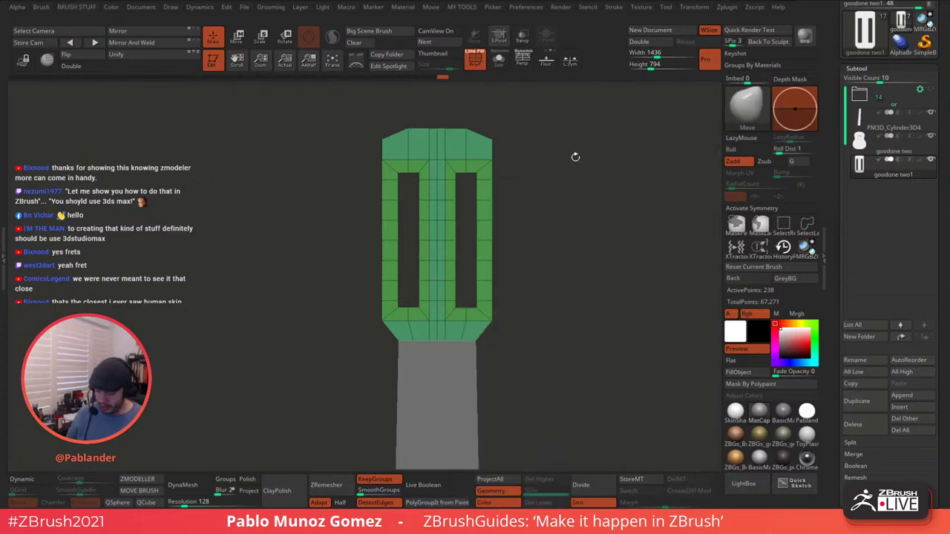
{"action": "key", "text": "space"}
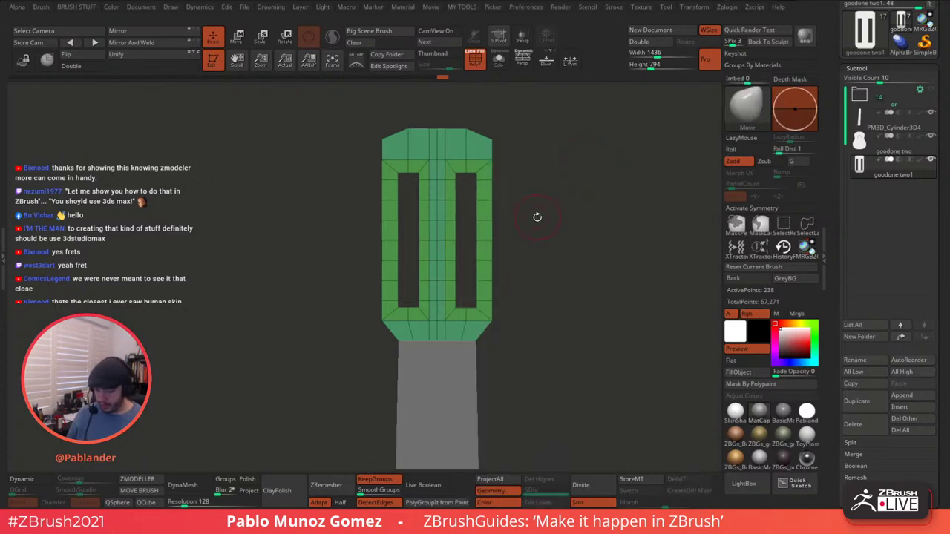
{"action": "left_click_drag", "start_coordinate": [554, 207], "coordinate": [541, 221], "text": "alt"}
{"action": "left_click_drag", "start_coordinate": [558, 181], "coordinate": [555, 197]}
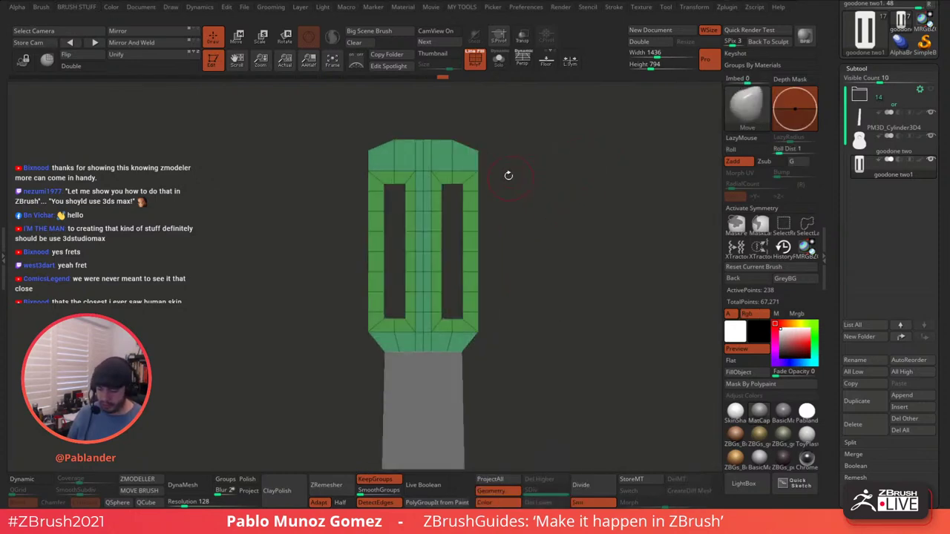
{"action": "left_click_drag", "start_coordinate": [473, 159], "coordinate": [456, 175]}
{"action": "left_click_drag", "start_coordinate": [551, 151], "coordinate": [501, 199]}
{"action": "left_click_drag", "start_coordinate": [556, 182], "coordinate": [558, 182], "text": "alt"}
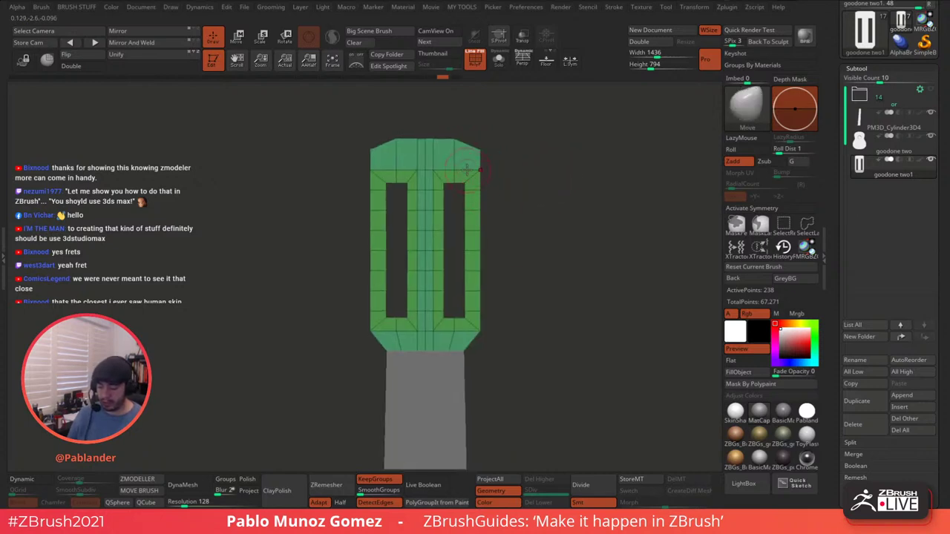
- Isolate one face of the headstock from a side view, inspect it from the front, and restore the full mesh's visibility
{"action": "left_click_drag", "start_coordinate": [477, 326], "coordinate": [543, 170], "text": "shift"}
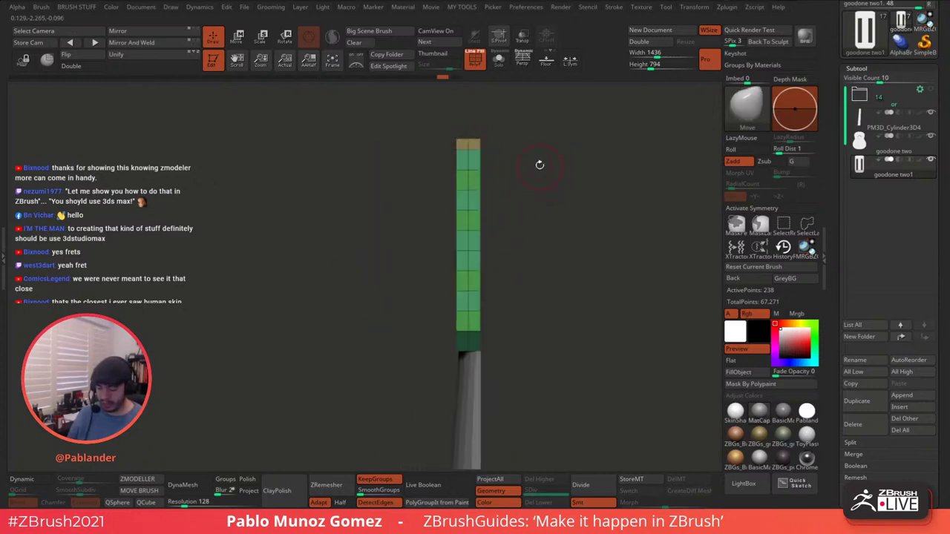
{"action": "left_click_drag", "start_coordinate": [520, 115], "coordinate": [478, 376], "text": "ctrl+shift"}
{"action": "left_click_drag", "start_coordinate": [601, 253], "coordinate": [542, 205]}
{"action": "mouse_move", "coordinate": [550, 157]}
{"action": "left_mouse_down"}
{"action": "mouse_move", "coordinate": [533, 151]}
{"action": "mouse_move", "coordinate": [544, 160]}
{"action": "left_mouse_up"}
{"action": "left_click", "coordinate": [523, 58]}
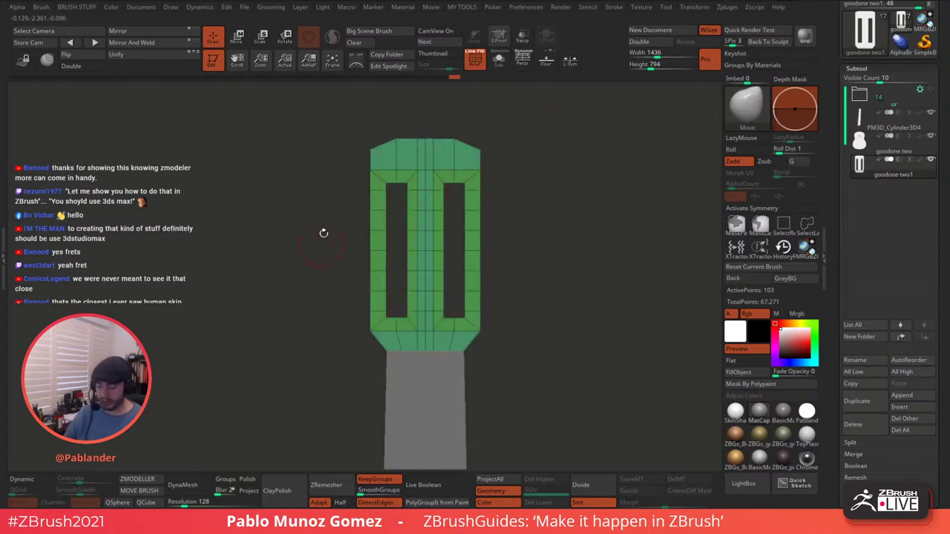
{"action": "left_click_drag", "start_coordinate": [533, 162], "coordinate": [549, 191]}
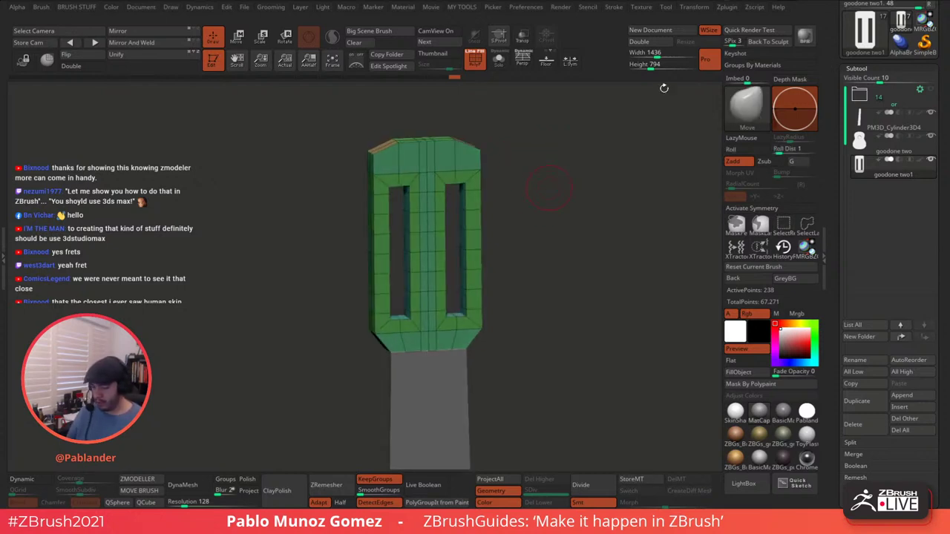
- Turn on Infinite Depth in the Move brush's depth settings
{"action": "left_click", "coordinate": [41, 7]}
{"action": "left_click_drag", "start_coordinate": [85, 476], "coordinate": [85, 175]}
{"action": "left_click", "coordinate": [86, 176], "text": "shift"}
{"action": "left_click", "coordinate": [85, 176], "text": "shift"}
{"action": "left_click", "coordinate": [82, 187], "text": "shift"}
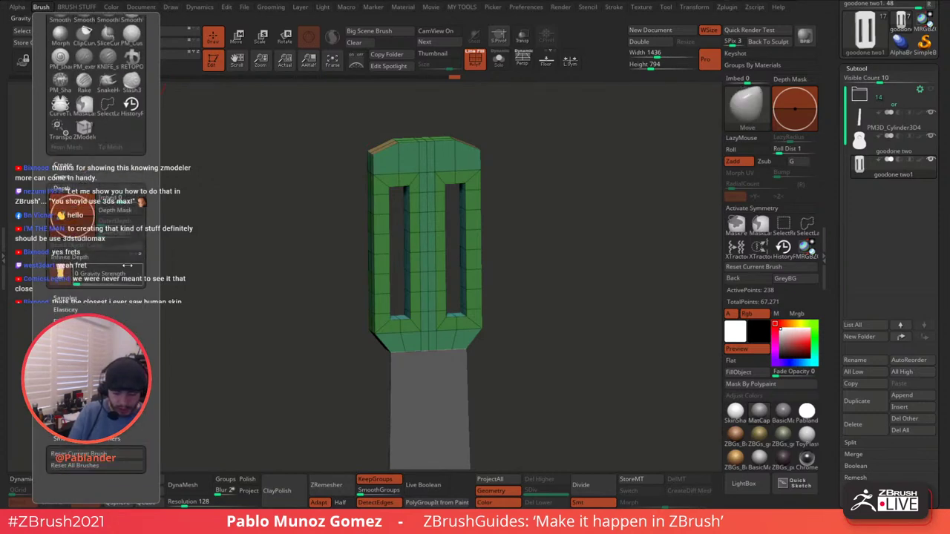
{"action": "left_click", "coordinate": [104, 261]}
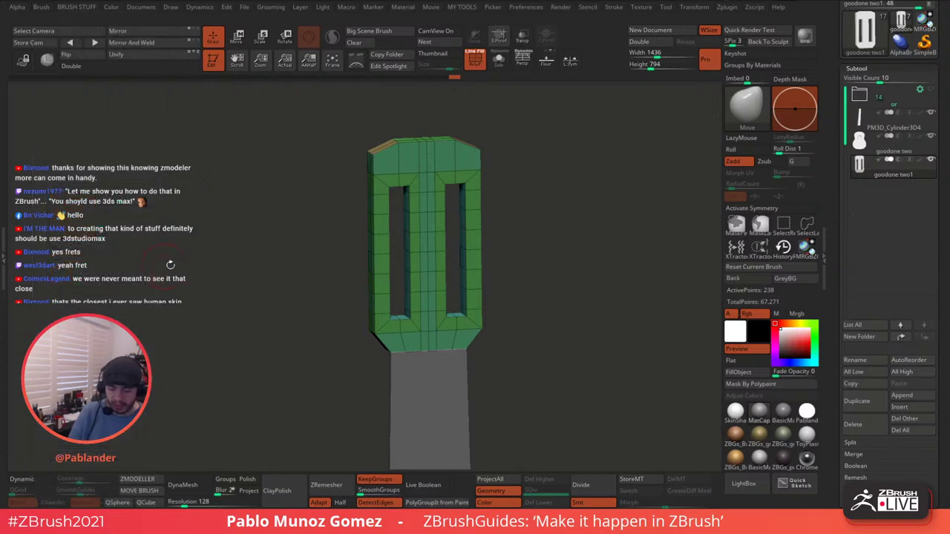
- Turn on X symmetry and use a large Move brush to pull the middle of the headstock's top edge into a raised, stepped tip
{"action": "mouse_move", "coordinate": [546, 190]}
{"action": "left_mouse_down", "text": "shift"}
{"action": "mouse_move", "coordinate": [554, 195]}
{"action": "mouse_move", "coordinate": [411, 147]}
{"action": "mouse_move", "coordinate": [410, 156]}
{"action": "left_mouse_up", "text": "shift"}
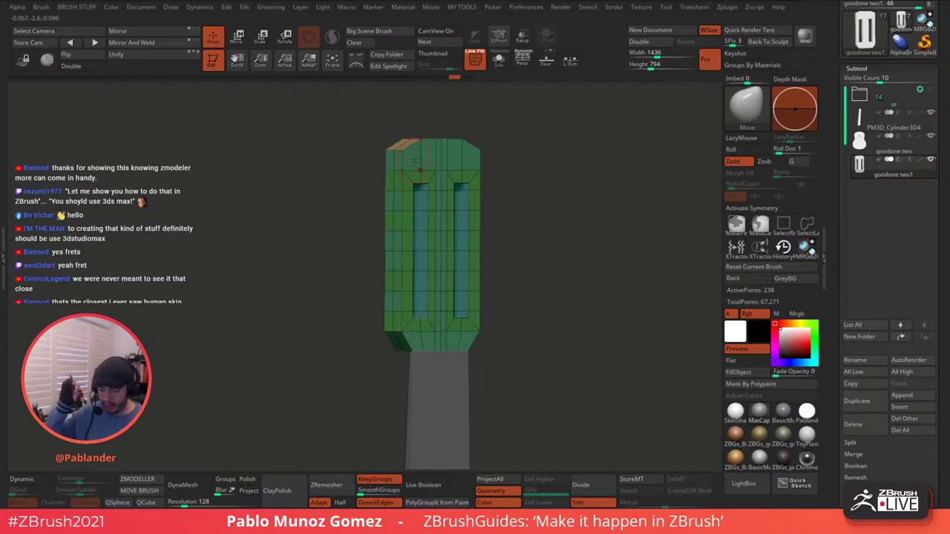
{"action": "left_click_drag", "start_coordinate": [554, 216], "coordinate": [524, 231], "text": "shift"}
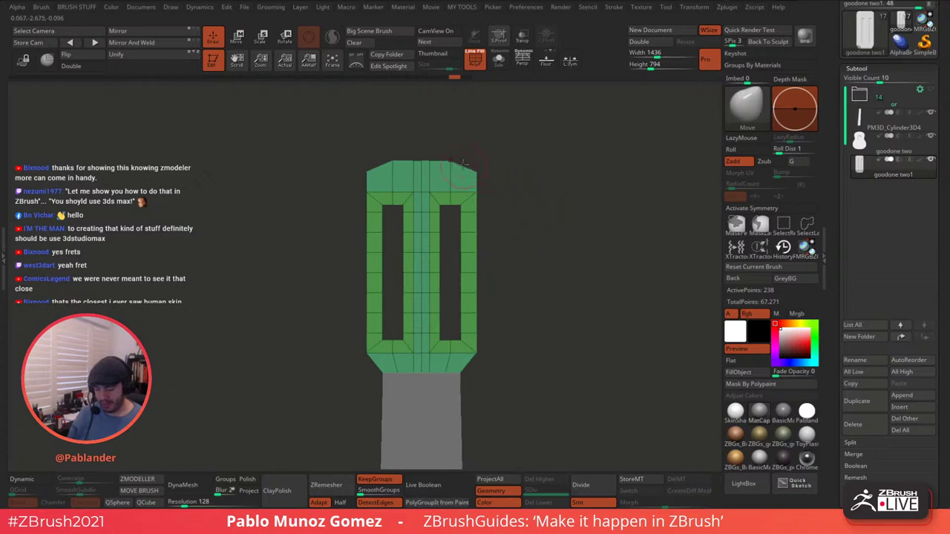
{"action": "mouse_move", "coordinate": [526, 180]}
{"action": "left_mouse_down"}
{"action": "mouse_move", "coordinate": [538, 197]}
{"action": "mouse_move", "coordinate": [544, 187]}
{"action": "mouse_move", "coordinate": [560, 212]}
{"action": "left_mouse_up"}
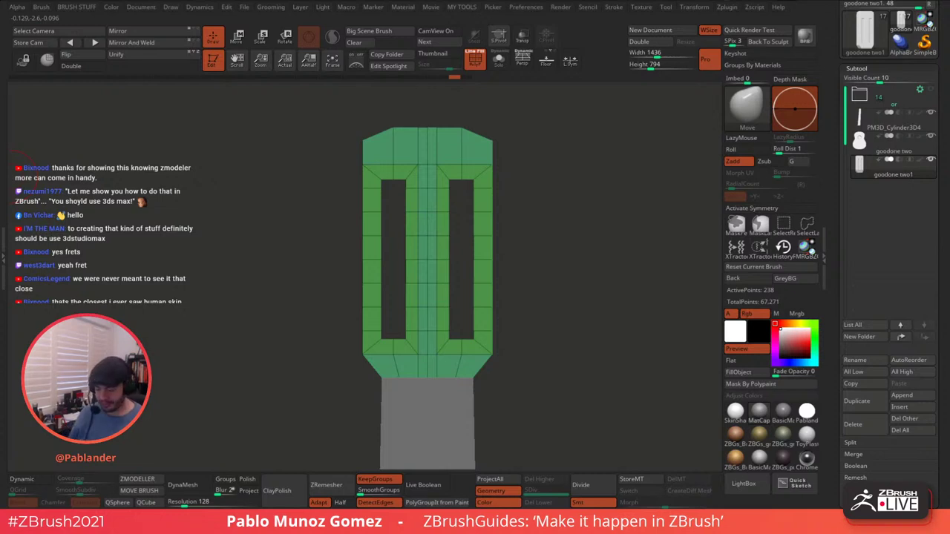
{"action": "mouse_move", "coordinate": [527, 215]}
{"action": "left_mouse_down"}
{"action": "mouse_move", "coordinate": [543, 194]}
{"action": "mouse_move", "coordinate": [545, 231]}
{"action": "left_mouse_up"}
{"action": "right_click", "coordinate": [545, 256]}
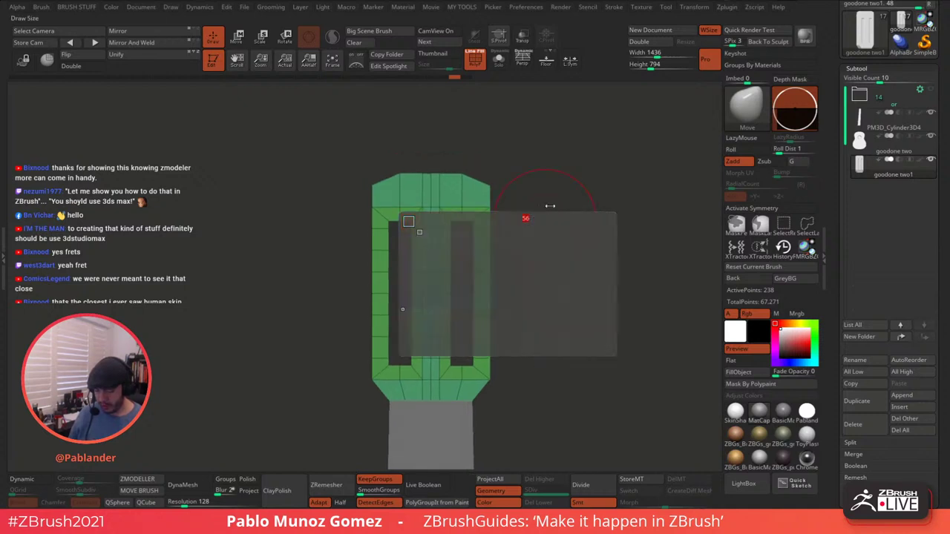
{"action": "left_click_drag", "start_coordinate": [460, 279], "coordinate": [460, 287], "text": "alt"}
{"action": "left_click_drag", "start_coordinate": [524, 265], "coordinate": [546, 245], "text": "alt"}
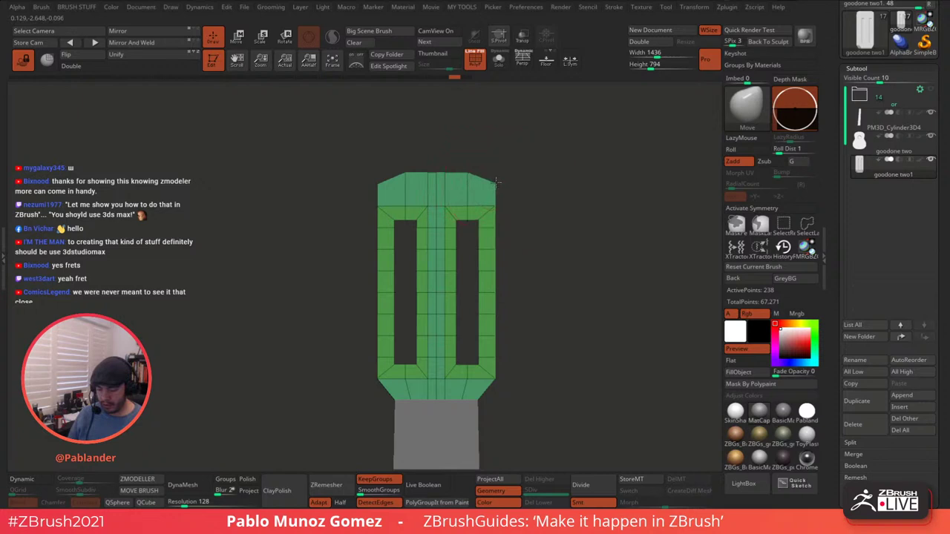
{"action": "key", "text": "x"}
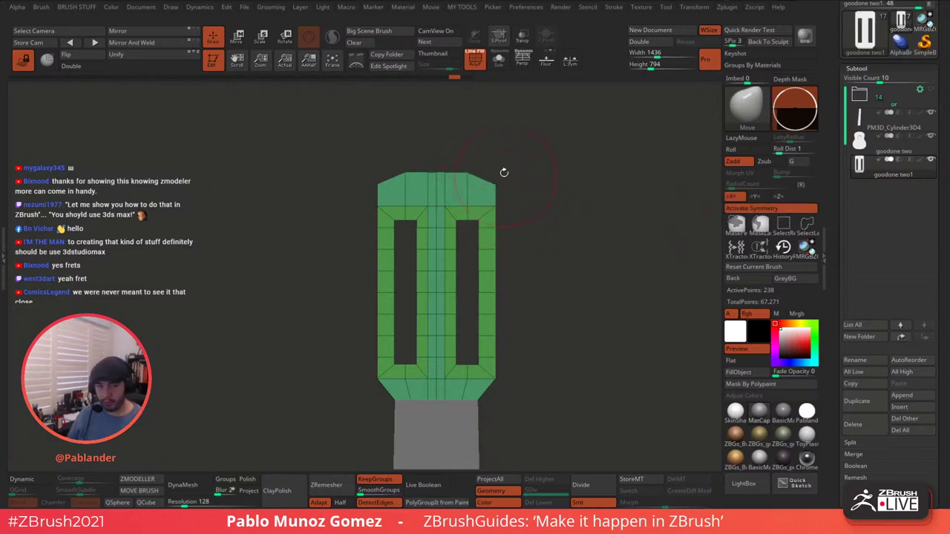
{"action": "mouse_move", "coordinate": [469, 174]}
{"action": "left_mouse_down"}
{"action": "mouse_move", "coordinate": [445, 159]}
{"action": "mouse_move", "coordinate": [447, 136]}
{"action": "left_mouse_up"}
{"action": "left_click_drag", "start_coordinate": [447, 196], "coordinate": [447, 195]}
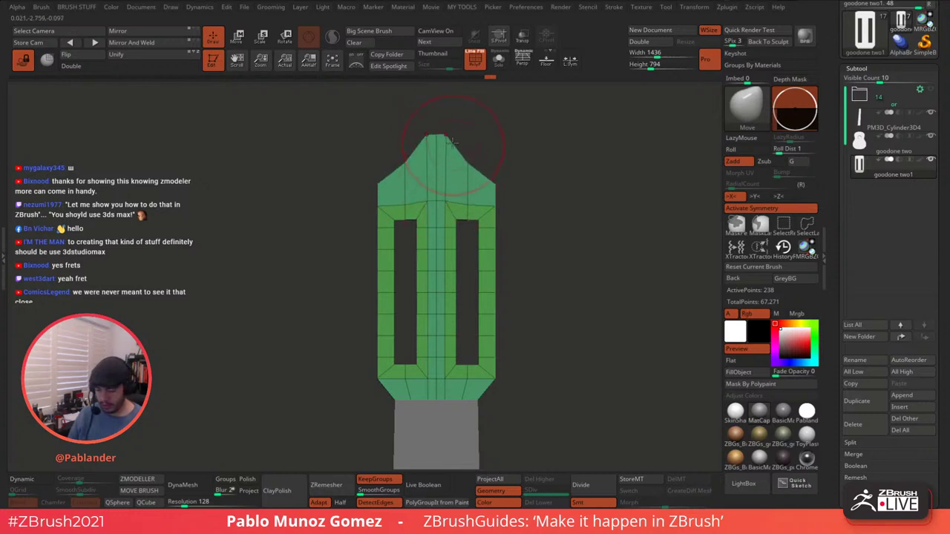
{"action": "left_click_drag", "start_coordinate": [467, 164], "coordinate": [465, 173]}
{"action": "left_click_drag", "start_coordinate": [448, 137], "coordinate": [472, 170]}
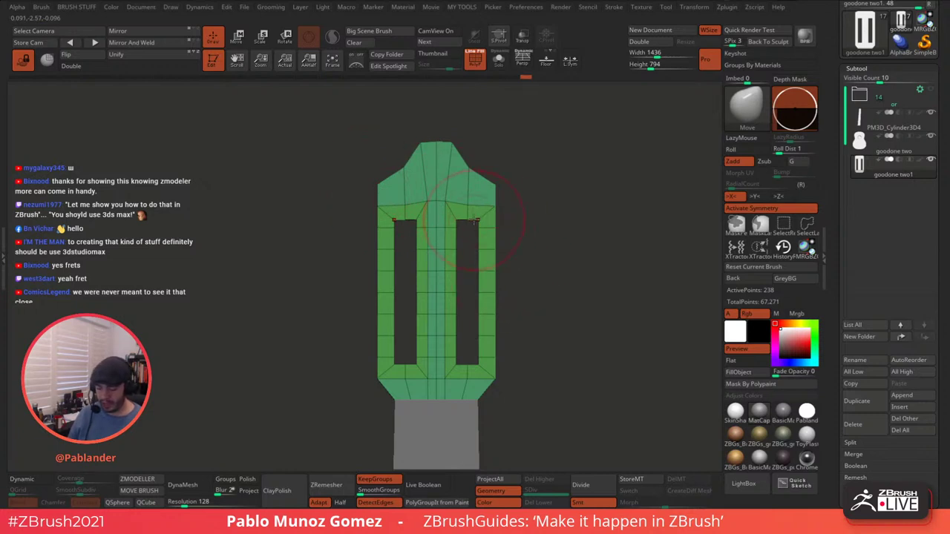
- Reduce the Move brush size and pull the upper and lower ends of both slots outward into tapered, rounder shapes
{"action": "key", "text": "space"}
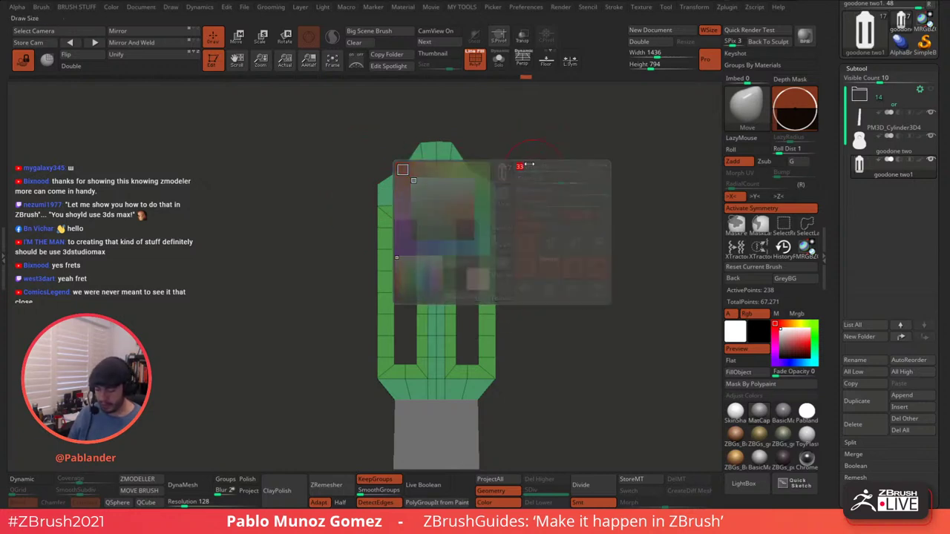
{"action": "left_click_drag", "start_coordinate": [456, 222], "coordinate": [457, 223]}
{"action": "key", "text": "space"}
{"action": "left_click", "coordinate": [471, 221]}
{"action": "left_click_drag", "start_coordinate": [468, 216], "coordinate": [481, 232]}
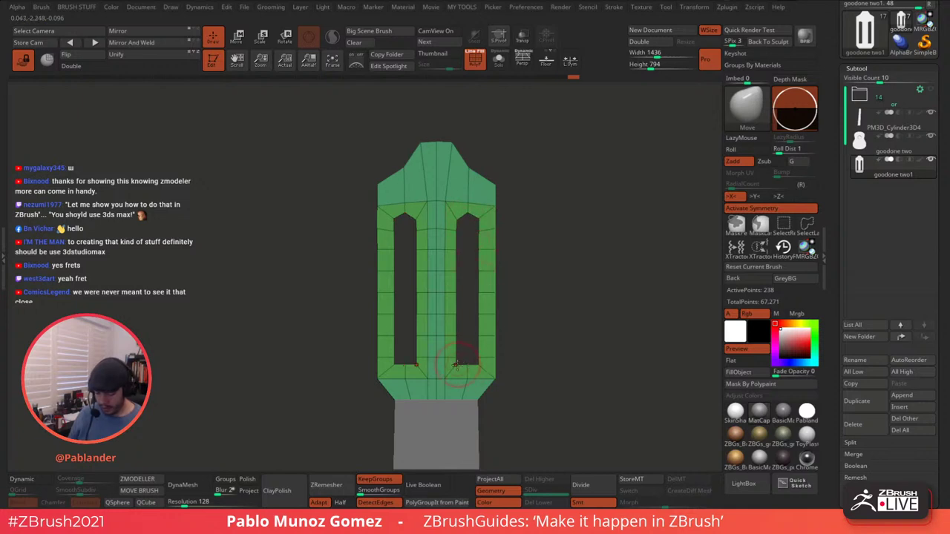
{"action": "mouse_move", "coordinate": [456, 355]}
{"action": "left_mouse_down"}
{"action": "mouse_move", "coordinate": [457, 337]}
{"action": "mouse_move", "coordinate": [468, 366]}
{"action": "mouse_move", "coordinate": [483, 341]}
{"action": "left_mouse_up"}
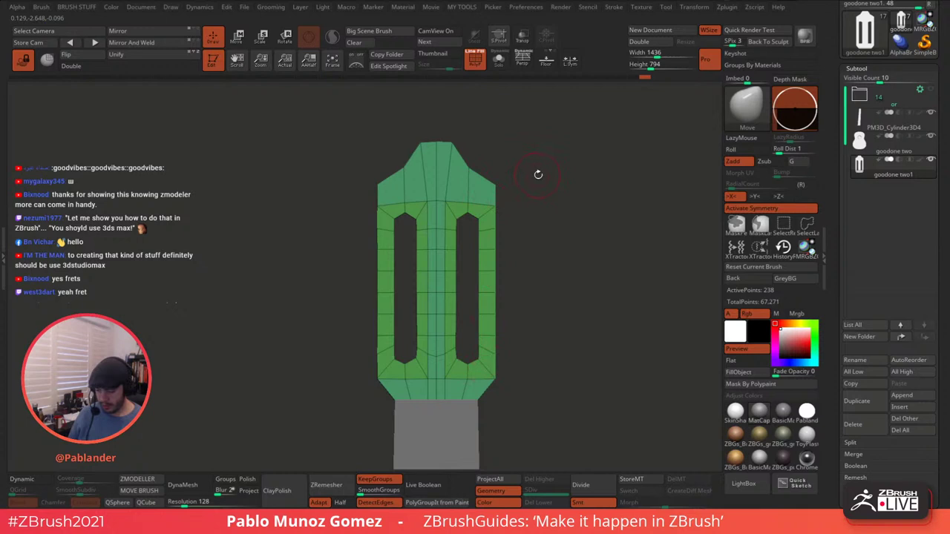
- Try to flare the headstock's upper sides symmetrically outward with a larger Move brush
{"action": "key", "text": "space"}
{"action": "left_click_drag", "start_coordinate": [539, 175], "coordinate": [562, 174]}
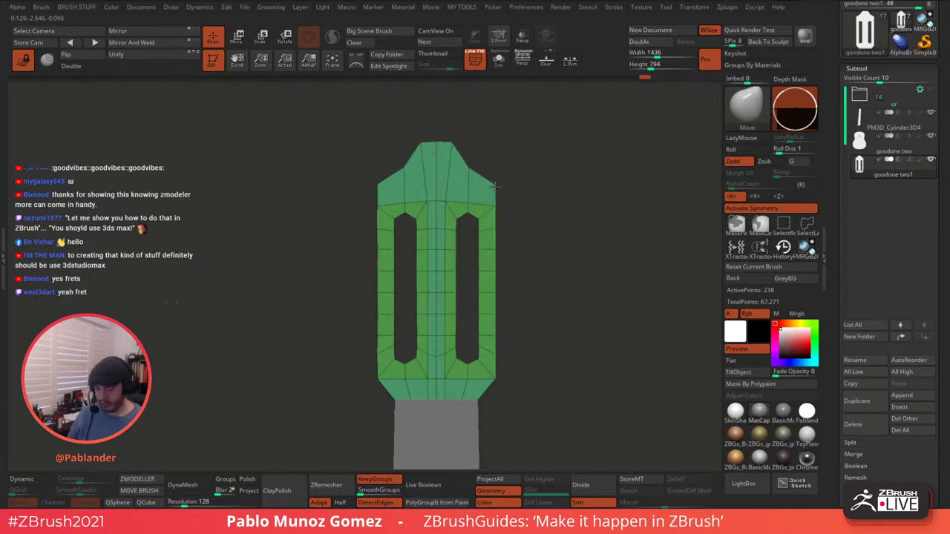
{"action": "left_click_drag", "start_coordinate": [495, 187], "coordinate": [506, 186]}
{"action": "left_click_drag", "start_coordinate": [495, 256], "coordinate": [494, 287]}
{"action": "left_click_drag", "start_coordinate": [491, 324], "coordinate": [494, 331]}
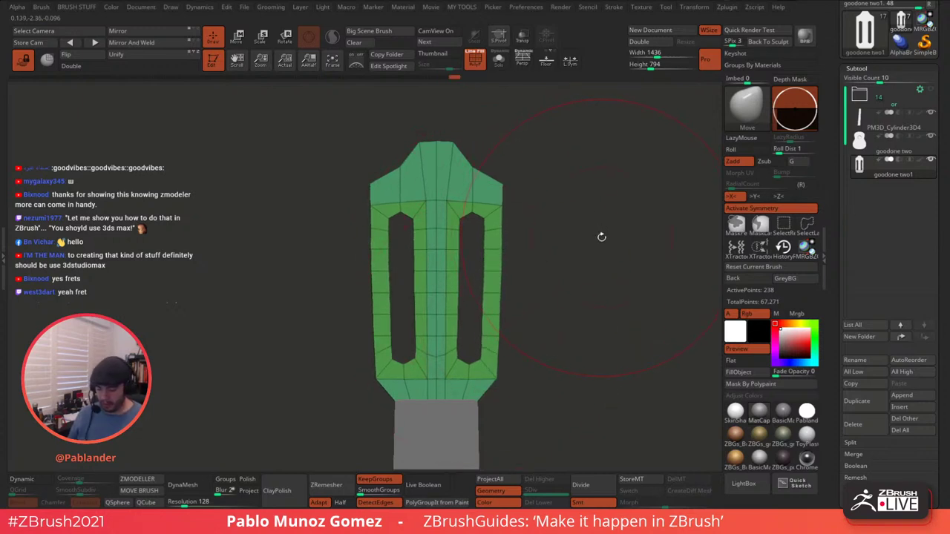
{"action": "key", "text": "ctrl+z"}
{"action": "key", "text": "ctrl+z"}
{"action": "key", "text": "ctrl+z"}
{"action": "key", "text": "ctrl+z"}
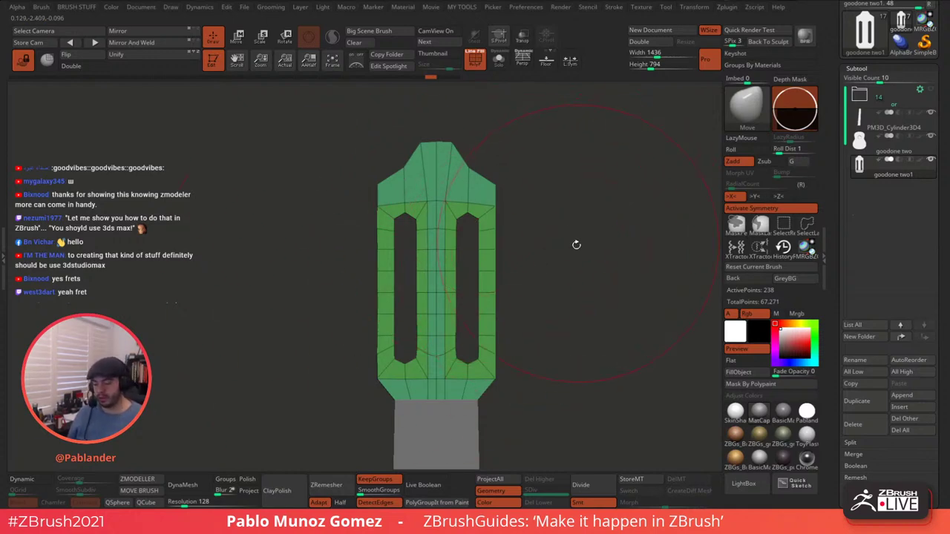
- Try to widen the headstock towards its tip with the gizmo's Taper deformer, with symmetry off and the gizmo centred on the mesh
{"action": "key", "text": "w"}
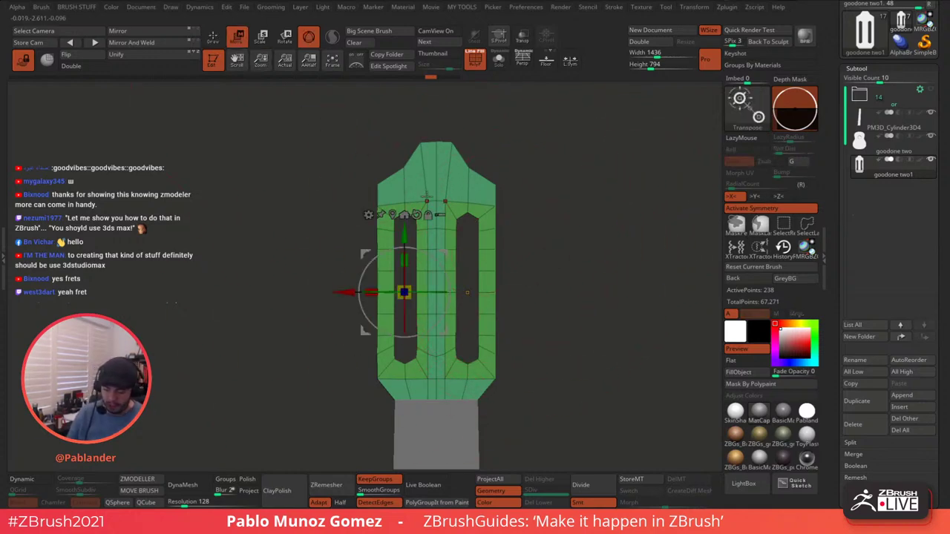
{"action": "left_click", "coordinate": [368, 214]}
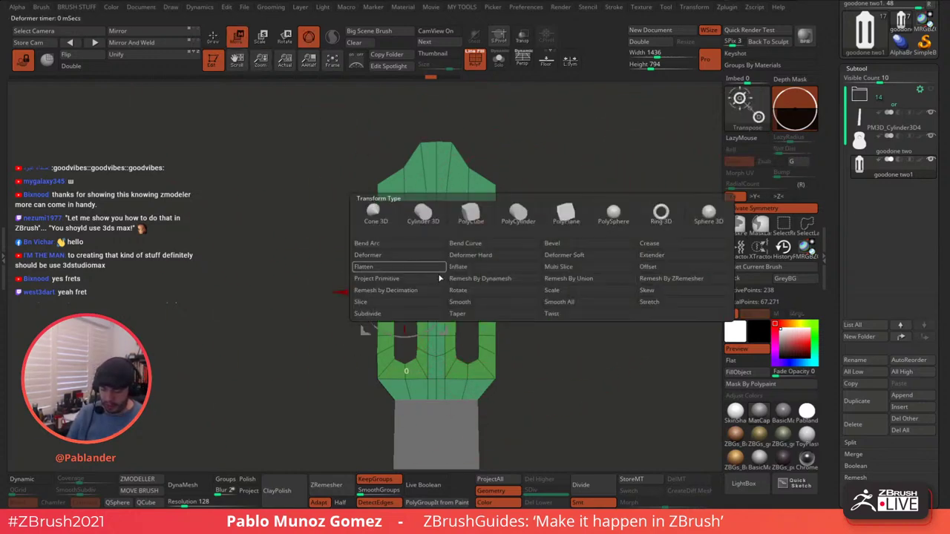
{"action": "left_click", "coordinate": [484, 310]}
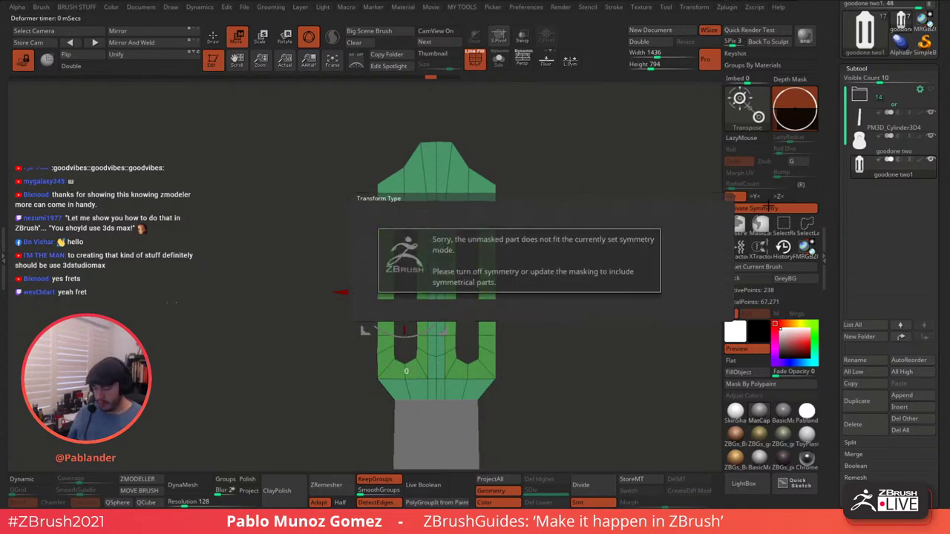
{"action": "key", "text": "x"}
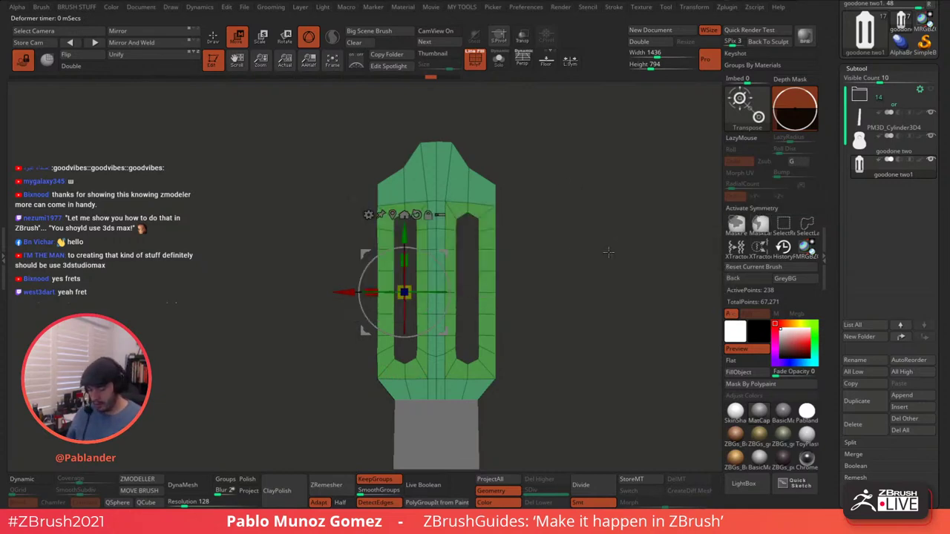
{"action": "left_click", "coordinate": [393, 215]}
{"action": "left_click", "coordinate": [400, 193]}
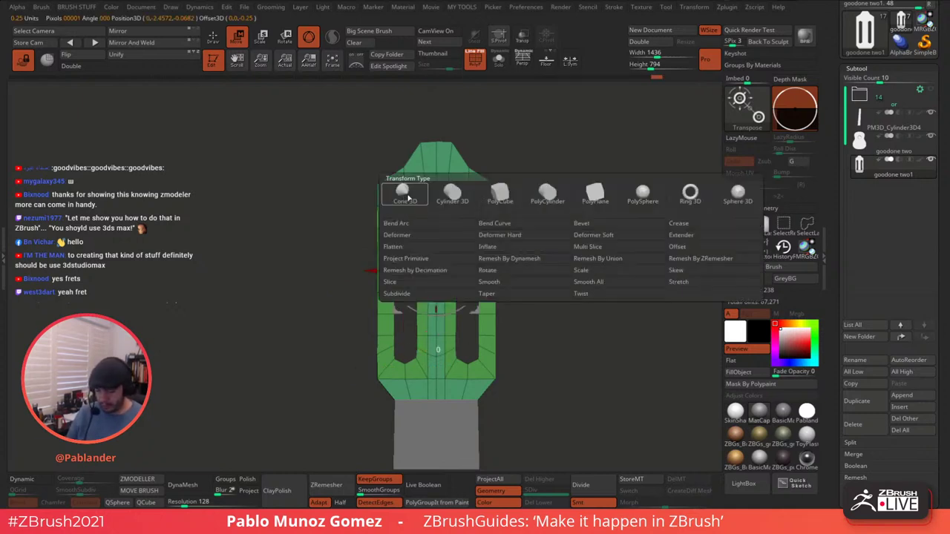
{"action": "left_click", "coordinate": [533, 193]}
{"action": "left_click_drag", "start_coordinate": [438, 133], "coordinate": [451, 132]}
{"action": "left_click_drag", "start_coordinate": [362, 127], "coordinate": [368, 132]}
{"action": "left_click_drag", "start_coordinate": [435, 126], "coordinate": [437, 128]}
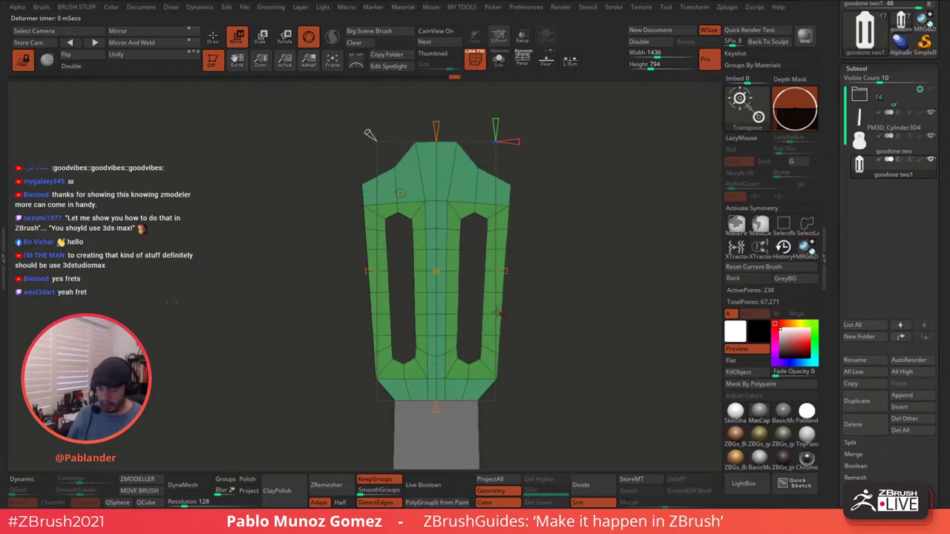
{"action": "left_click", "coordinate": [400, 194]}
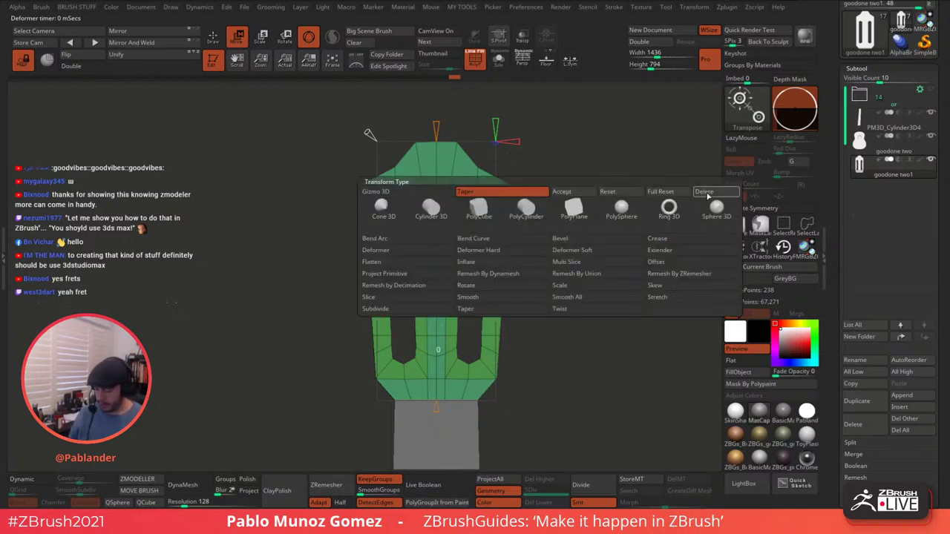
{"action": "left_click", "coordinate": [700, 190]}
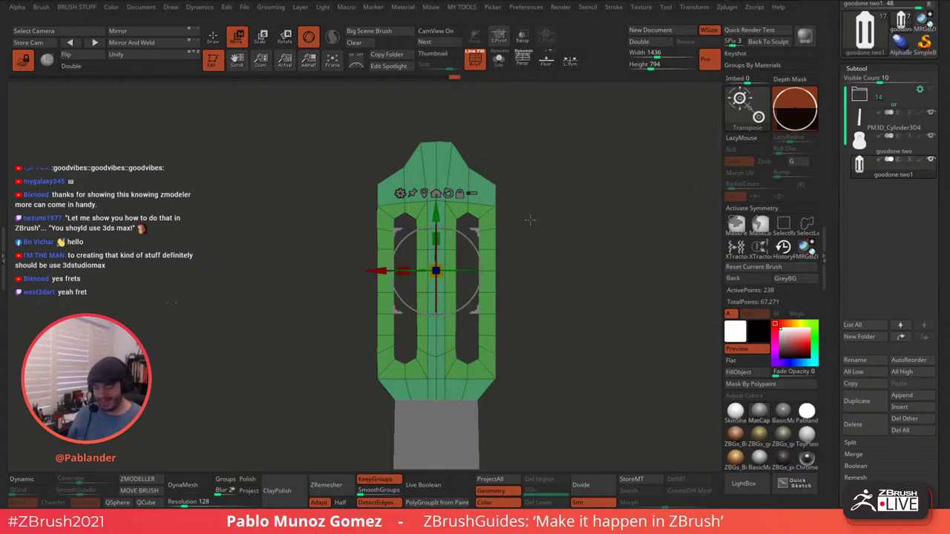
- Insert one horizontal edge loop across the headstock above the slots and another below them with ZModeler
{"action": "key", "text": "q"}
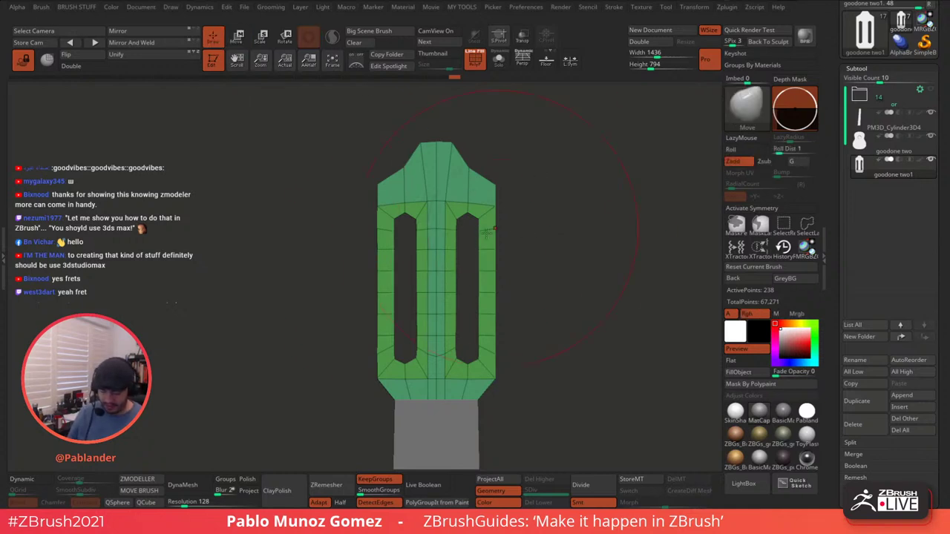
{"action": "left_click", "coordinate": [24, 480]}
{"action": "left_click", "coordinate": [26, 480]}
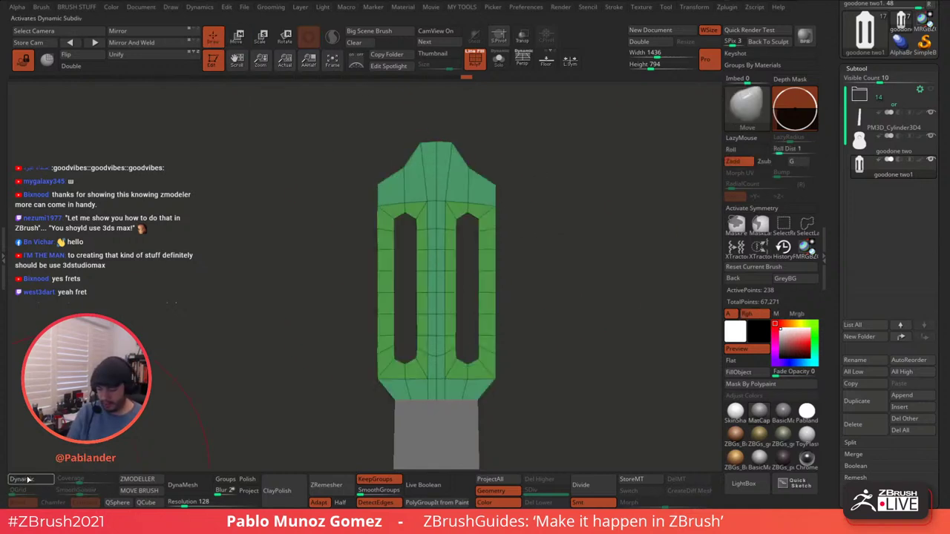
{"action": "left_click", "coordinate": [137, 478]}
{"action": "left_click", "coordinate": [424, 177]}
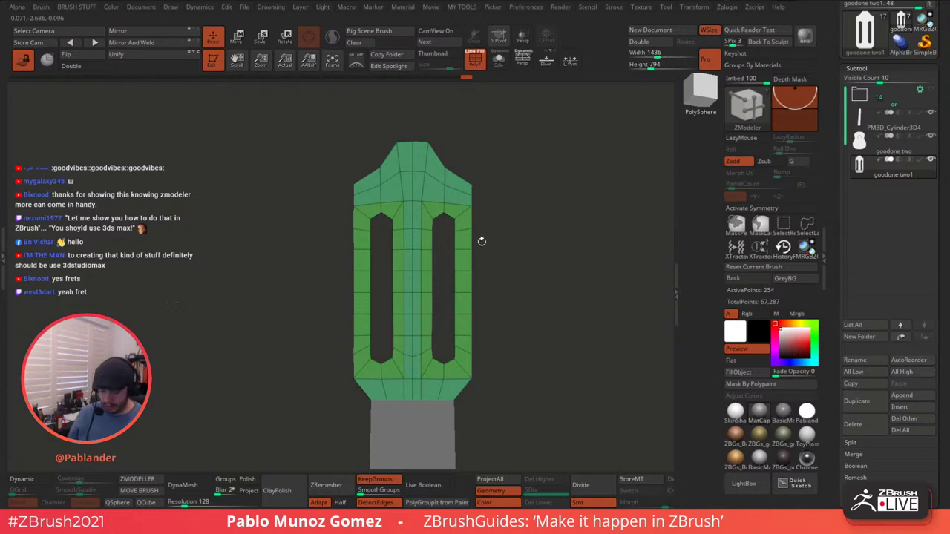
{"action": "left_click", "coordinate": [418, 391]}
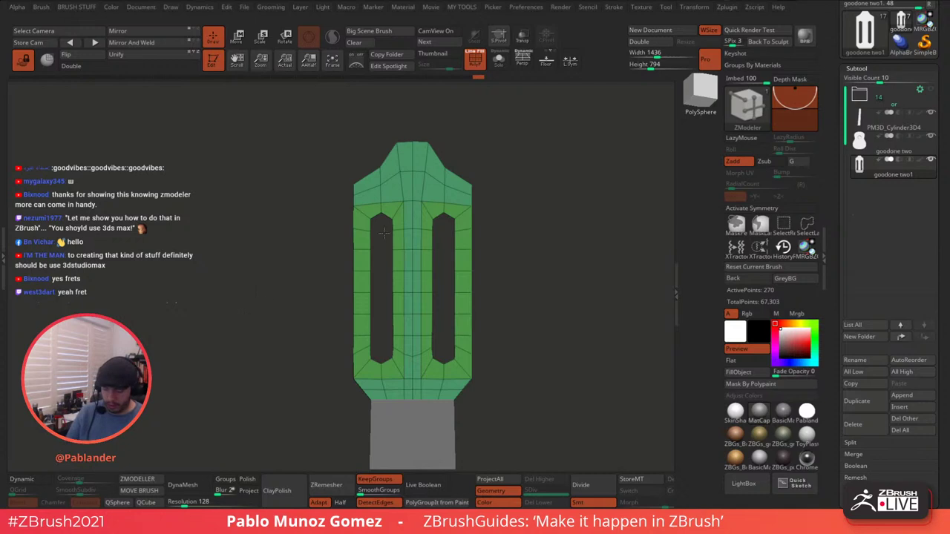
- Round the headstock's lower corners and adjust its upper shoulders using the Move brush with X symmetry
{"action": "key", "text": "b"}
{"action": "key", "text": "m"}
{"action": "key", "text": "v"}
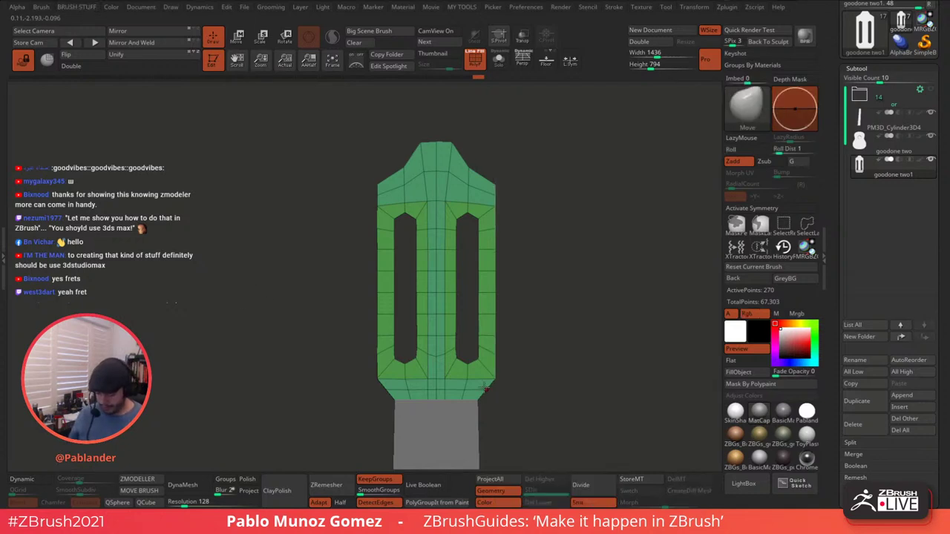
{"action": "key", "text": "x"}
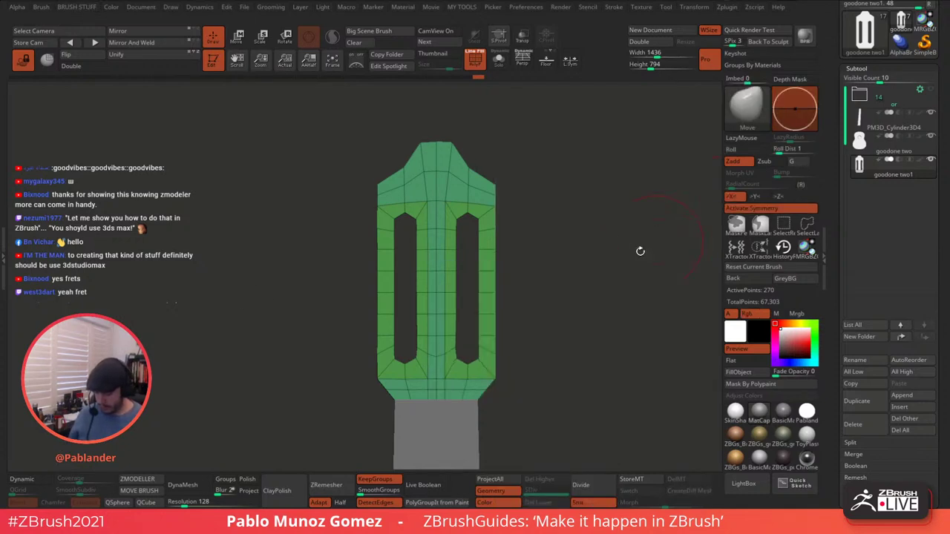
{"action": "key", "text": "space"}
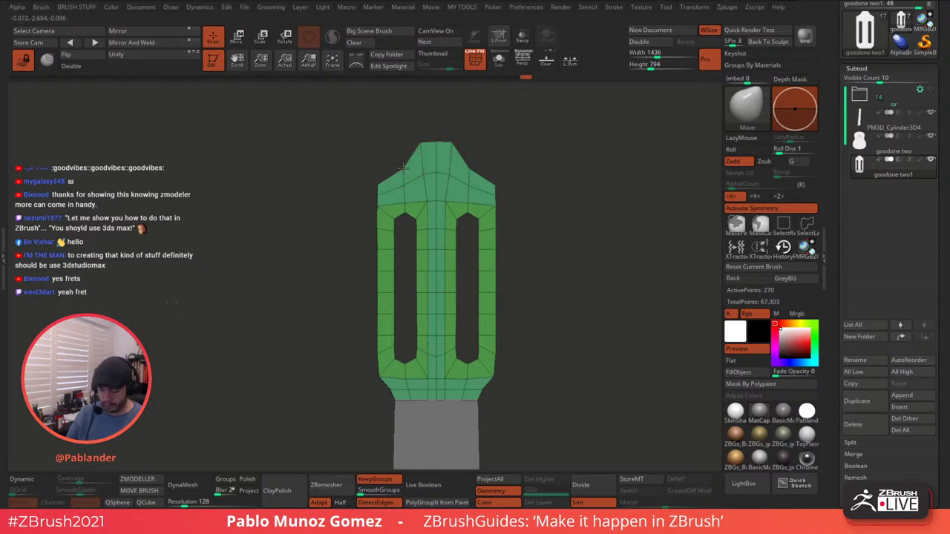
- Bevel the vertical edge loops above and below both slots with ZModeler's edge Bevel action
{"action": "left_click", "coordinate": [144, 479]}
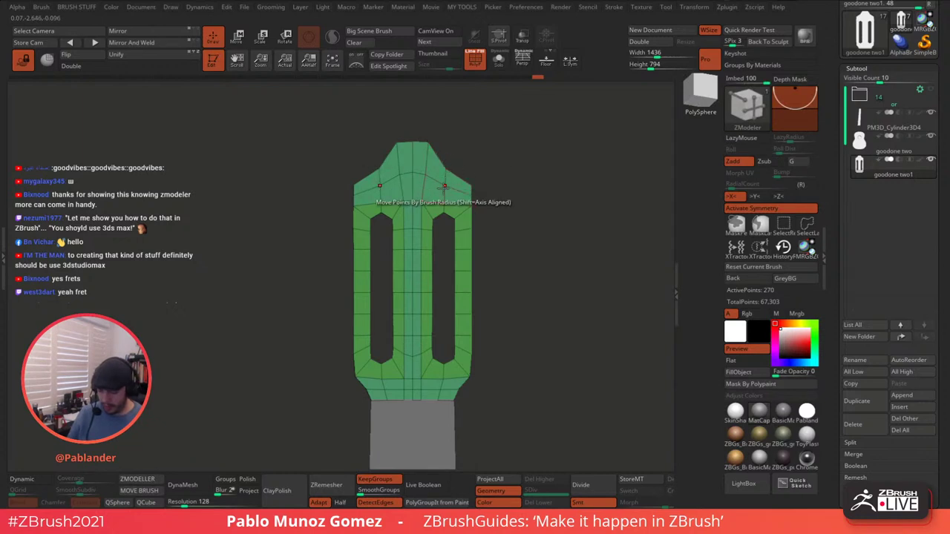
{"action": "key", "text": "space"}
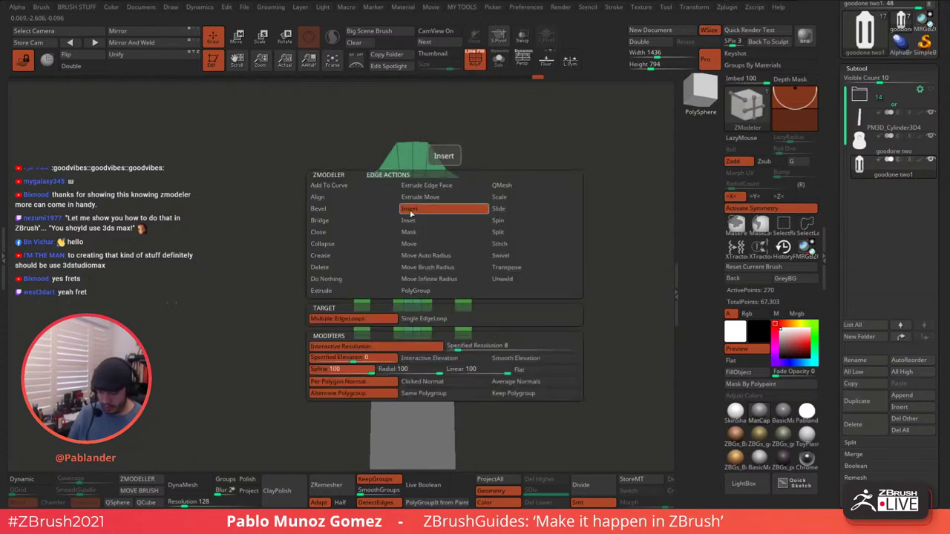
{"action": "left_click", "coordinate": [347, 210]}
{"action": "left_click_drag", "start_coordinate": [448, 209], "coordinate": [450, 195]}
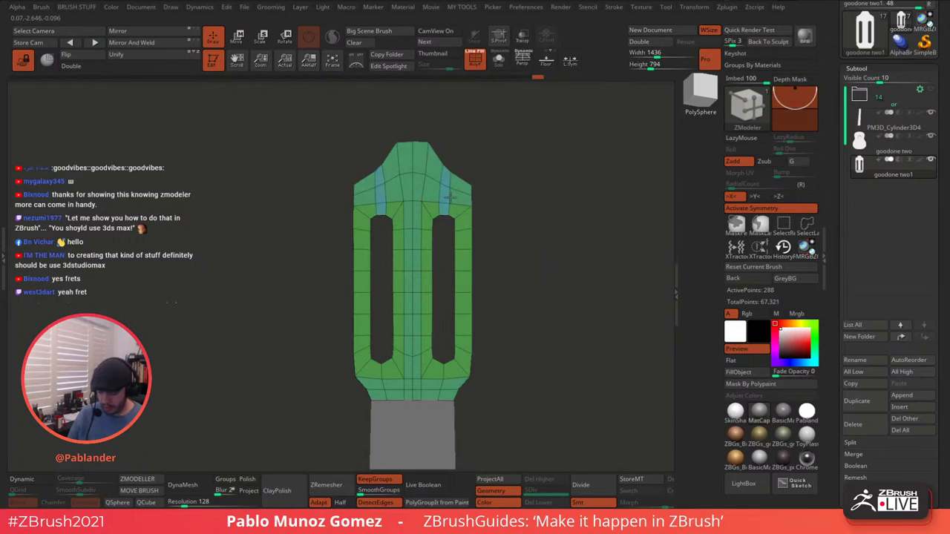
{"action": "left_click_drag", "start_coordinate": [446, 372], "coordinate": [444, 369]}
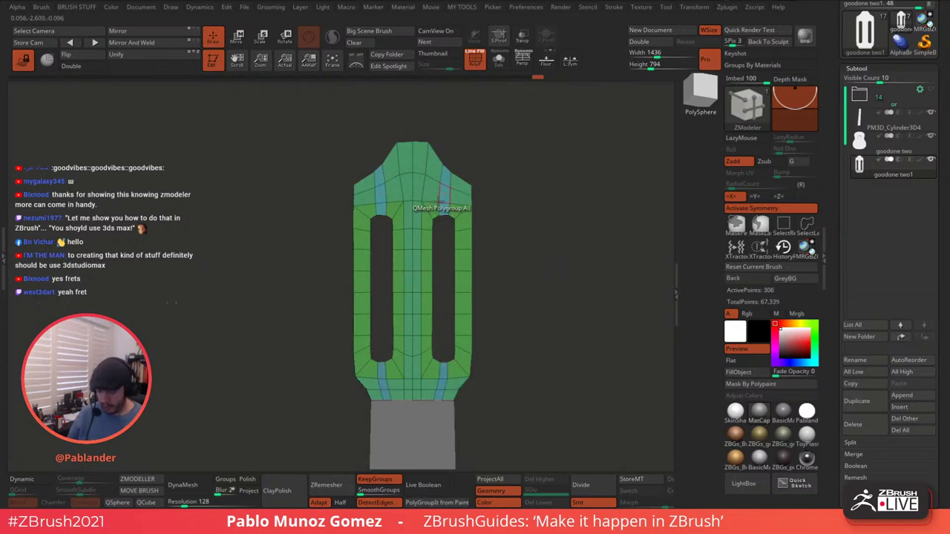
- Round the headstock's tip and upper shoulders with the Move brush, keeping X symmetry on
{"action": "key", "text": "b"}
{"action": "key", "text": "m"}
{"action": "key", "text": "v"}
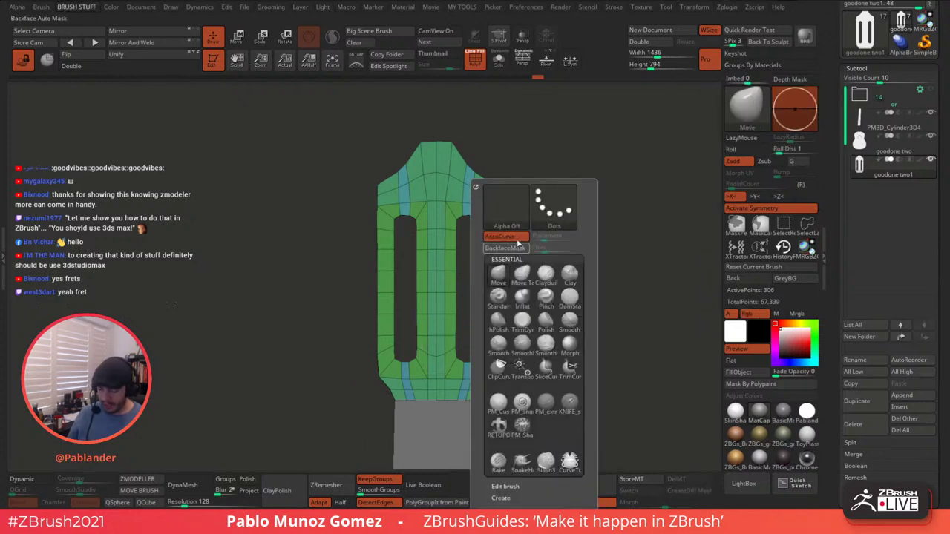
{"action": "key", "text": "space"}
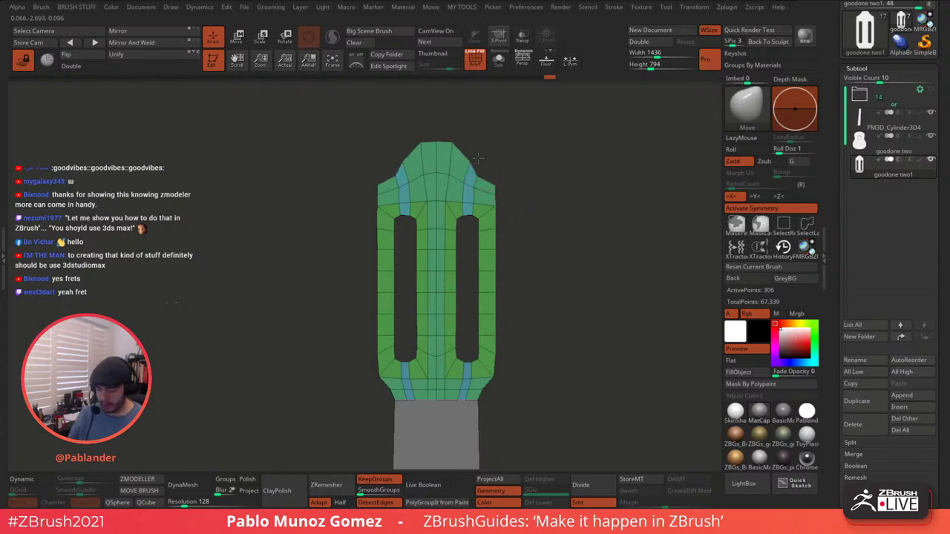
{"action": "mouse_move", "coordinate": [453, 144]}
{"action": "left_mouse_down"}
{"action": "mouse_move", "coordinate": [458, 167]}
{"action": "mouse_move", "coordinate": [456, 152]}
{"action": "mouse_move", "coordinate": [464, 164]}
{"action": "mouse_move", "coordinate": [481, 161]}
{"action": "left_mouse_up"}
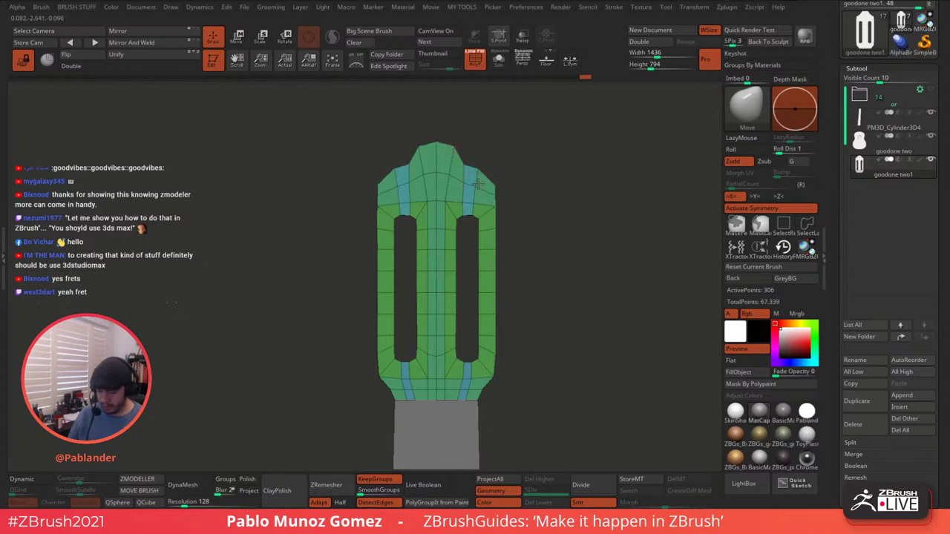
{"action": "left_click_drag", "start_coordinate": [480, 171], "coordinate": [481, 172]}
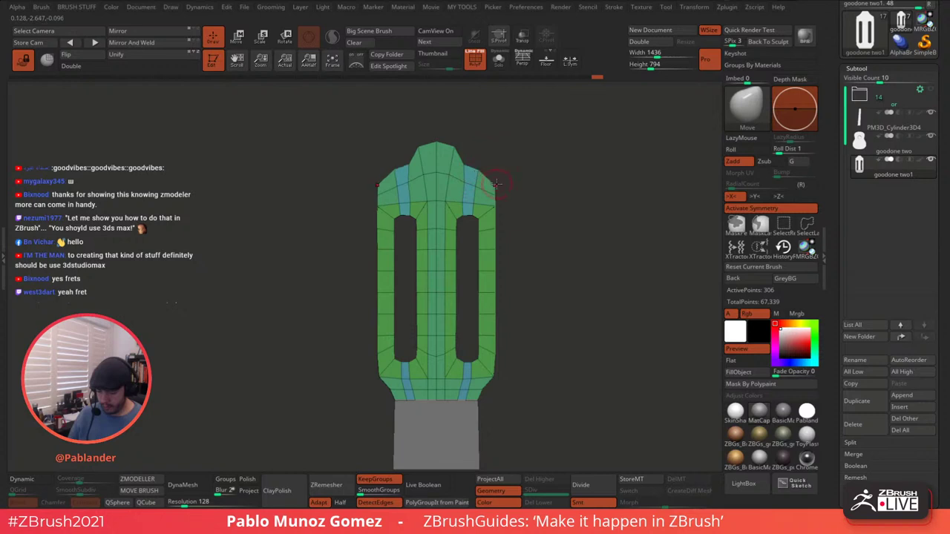
- Round the ends of both slots and even out their side edges with the Move brush
{"action": "left_click", "coordinate": [475, 217]}
{"action": "left_click", "coordinate": [455, 338]}
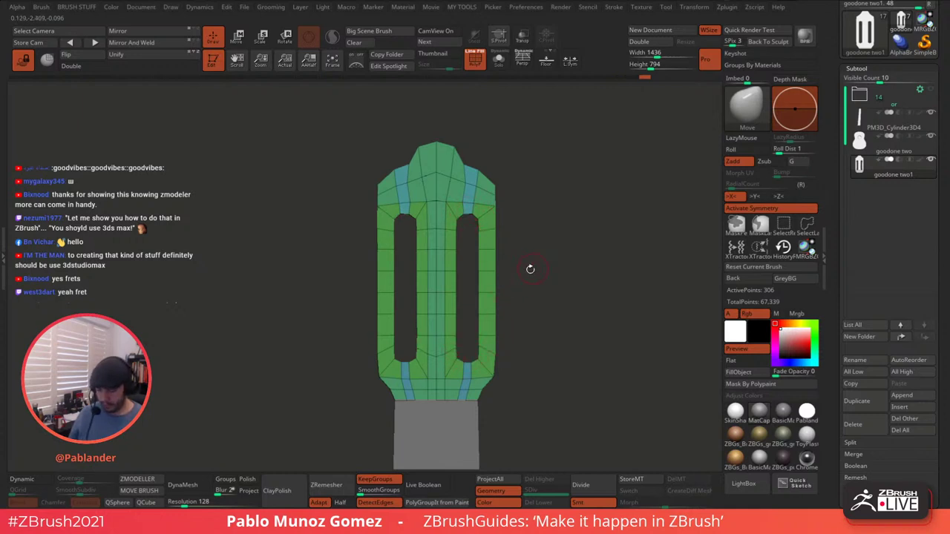
{"action": "left_click", "coordinate": [410, 223]}
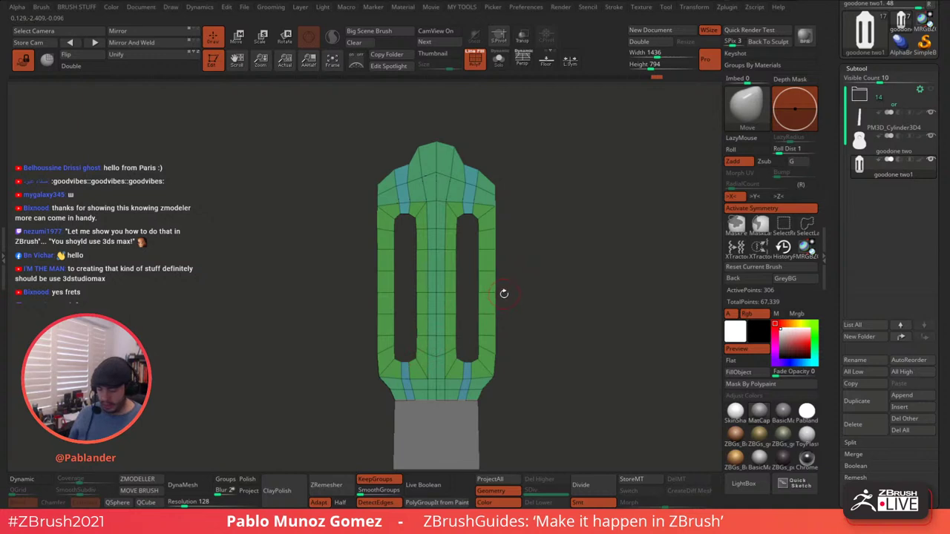
{"action": "left_click", "coordinate": [411, 184]}
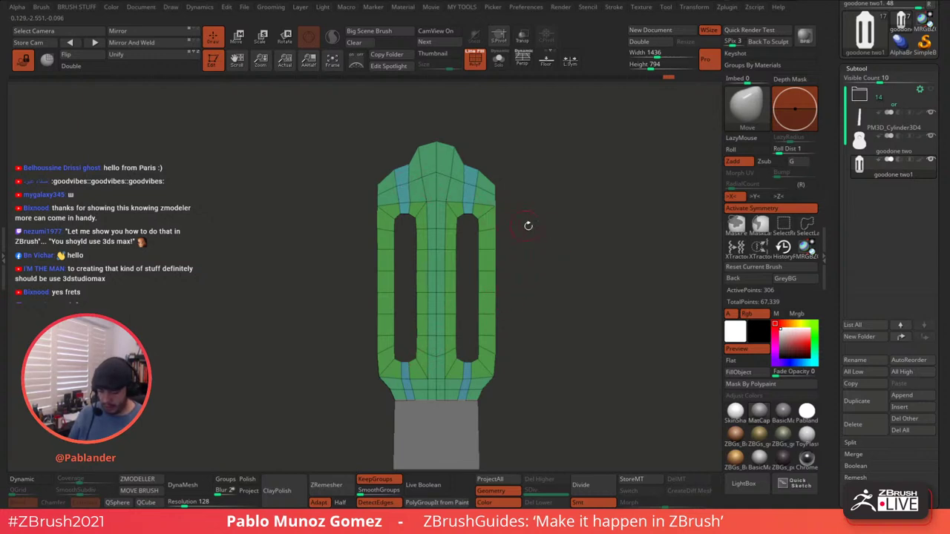
- Hide the polyframe, check the headstock's shape from the side and the back, and show the polyframe again
{"action": "left_click", "coordinate": [476, 61]}
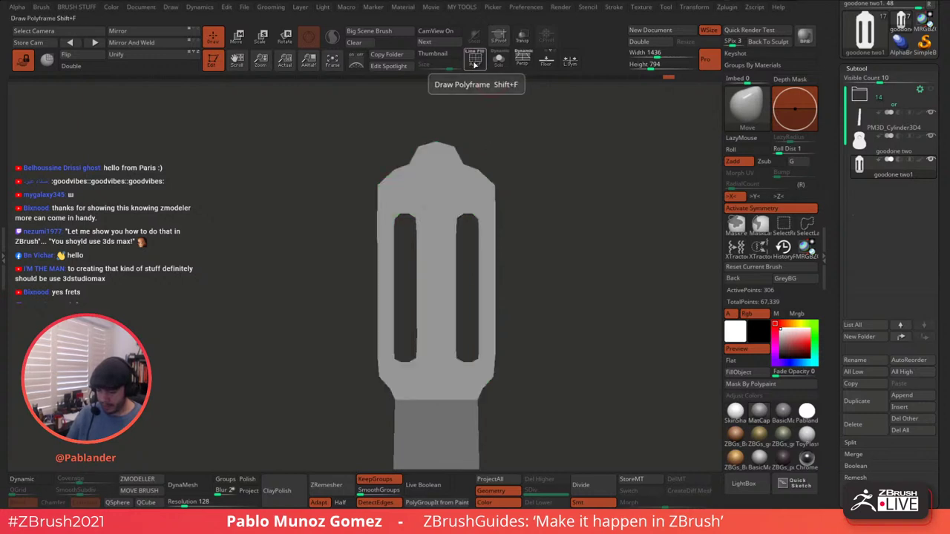
{"action": "left_click_drag", "start_coordinate": [480, 118], "coordinate": [543, 178]}
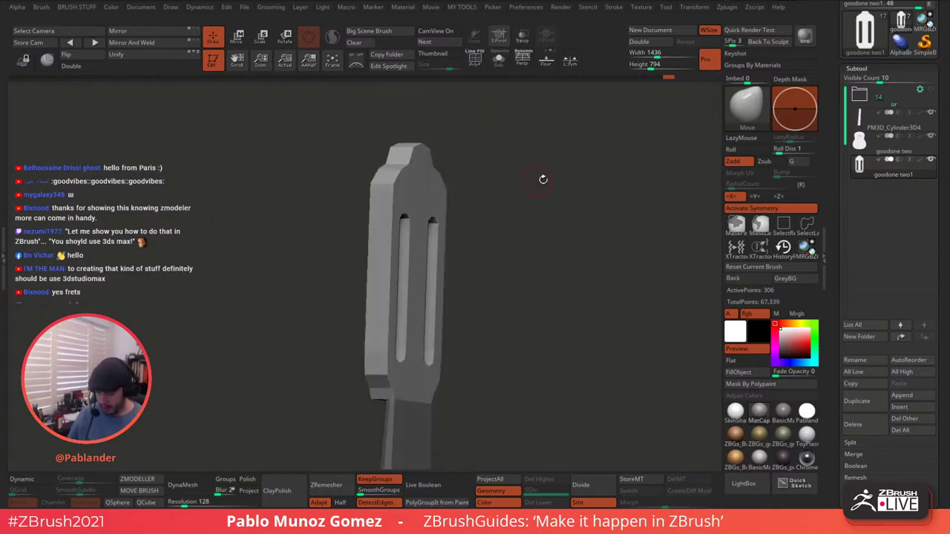
{"action": "left_click", "coordinate": [41, 7]}
{"action": "scroll", "coordinate": [150, 314], "scroll_direction": "down", "scroll_amount": 3}
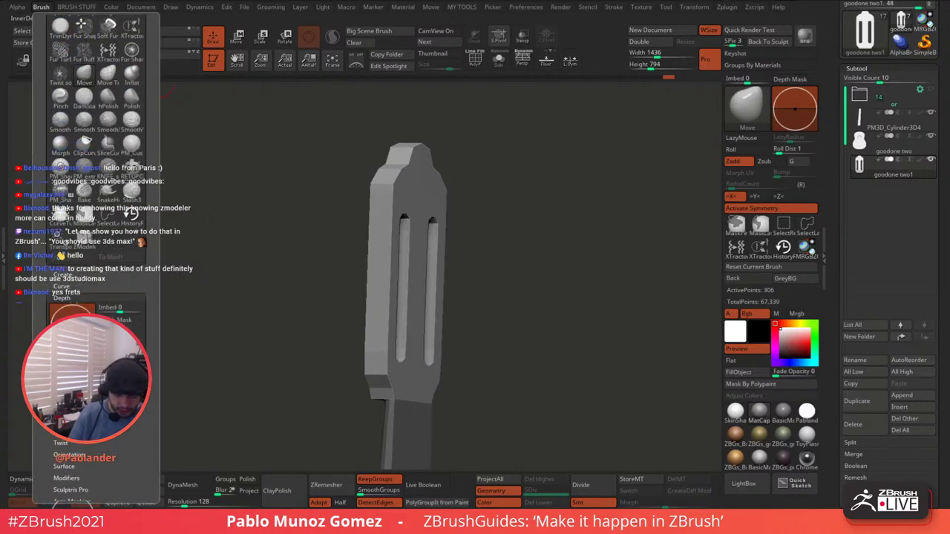
{"action": "left_click_drag", "start_coordinate": [487, 236], "coordinate": [562, 220]}
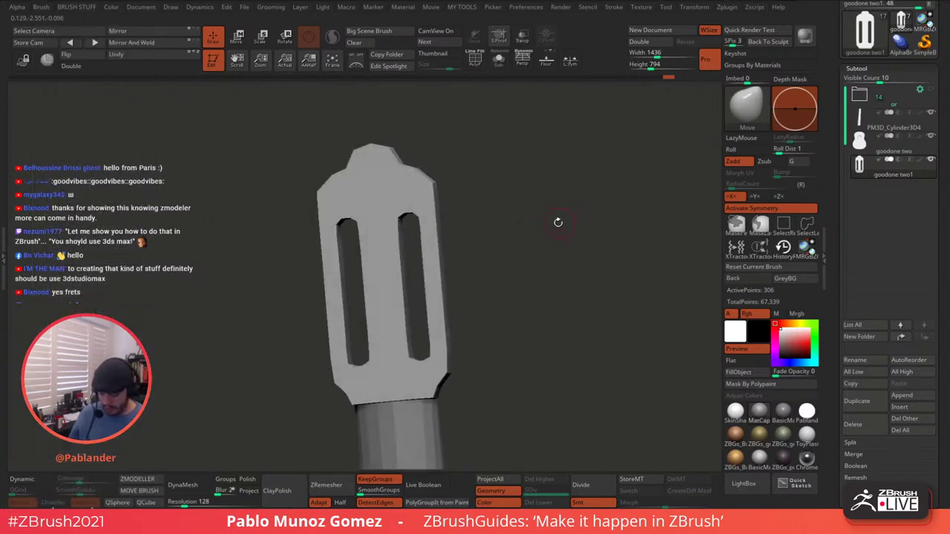
{"action": "left_click_drag", "start_coordinate": [525, 273], "coordinate": [524, 276], "text": "shift"}
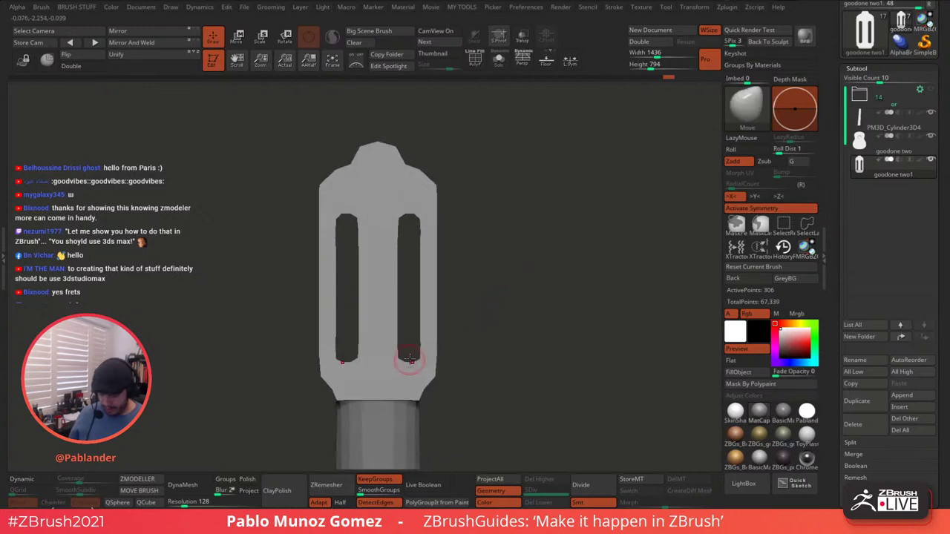
{"action": "left_click_drag", "start_coordinate": [476, 141], "coordinate": [513, 114], "text": "alt"}
{"action": "key", "text": "shift+f"}
- Adjust the lower part of the headstock's back near the neck joint with a resized Move brush
{"action": "key", "text": "space"}
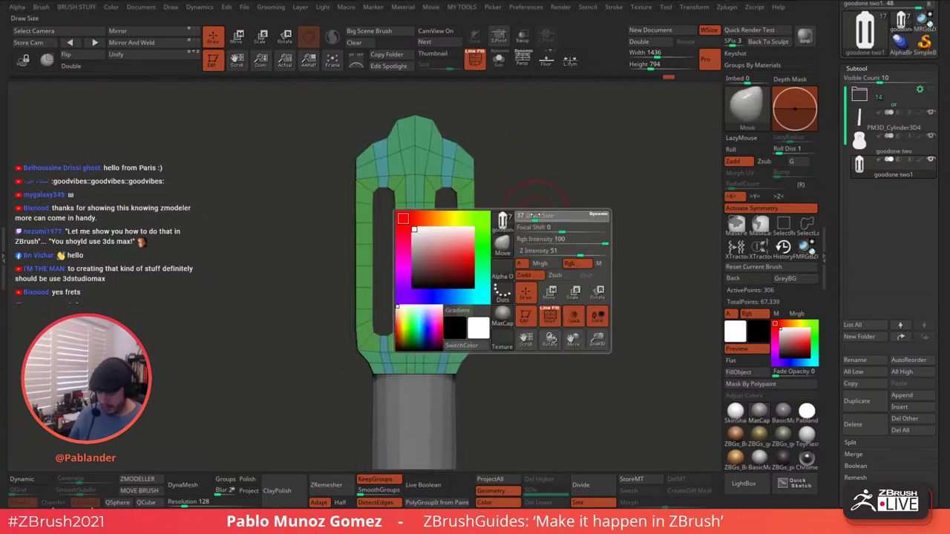
{"action": "mouse_move", "coordinate": [522, 304]}
{"action": "left_mouse_down"}
{"action": "mouse_move", "coordinate": [486, 306]}
{"action": "mouse_move", "coordinate": [508, 271]}
{"action": "left_mouse_up"}
{"action": "left_click_drag", "start_coordinate": [482, 111], "coordinate": [440, 338], "text": "ctrl"}
{"action": "left_click_drag", "start_coordinate": [502, 251], "coordinate": [548, 248]}
{"action": "mouse_move", "coordinate": [488, 333]}
{"action": "left_mouse_down", "text": "ctrl"}
{"action": "mouse_move", "coordinate": [386, 293]}
{"action": "mouse_move", "coordinate": [375, 278]}
{"action": "left_mouse_up", "text": "ctrl"}
{"action": "key", "text": "space"}
- Try to reposition the lower slot ends on the headstock's back with the Move brush
{"action": "left_click", "coordinate": [447, 281]}
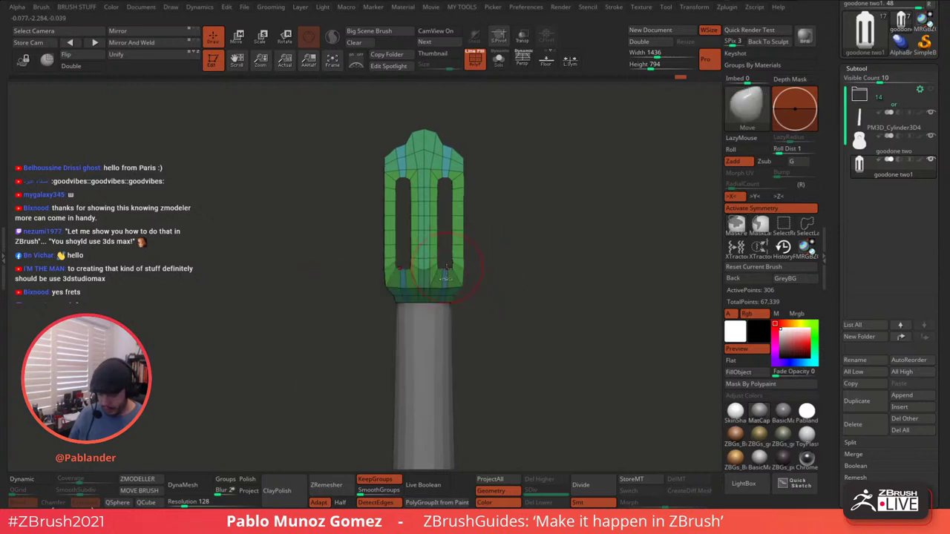
{"action": "mouse_move", "coordinate": [481, 231]}
{"action": "left_mouse_down", "text": "alt"}
{"action": "mouse_move", "coordinate": [483, 273]}
{"action": "mouse_move", "coordinate": [451, 267]}
{"action": "mouse_move", "coordinate": [440, 255]}
{"action": "mouse_move", "coordinate": [453, 243]}
{"action": "left_mouse_up", "text": "alt"}
{"action": "key", "text": "space"}
{"action": "left_click_drag", "start_coordinate": [519, 228], "coordinate": [494, 295]}
{"action": "key", "text": "ctrl+z"}
{"action": "key", "text": "ctrl+z"}
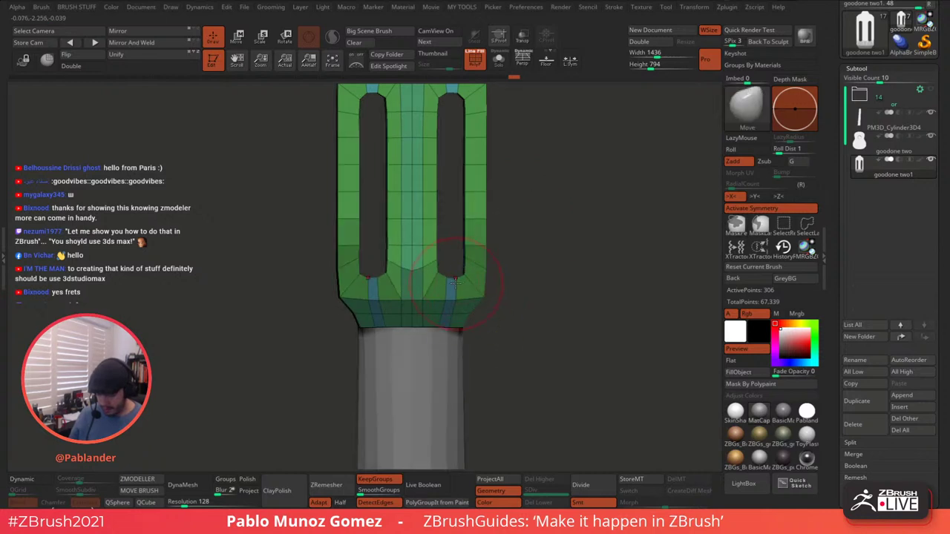
- Raise the lower ends of both slots on the headstock's back and tidy their side points with the Move brush
{"action": "left_click_drag", "start_coordinate": [438, 269], "coordinate": [452, 239]}
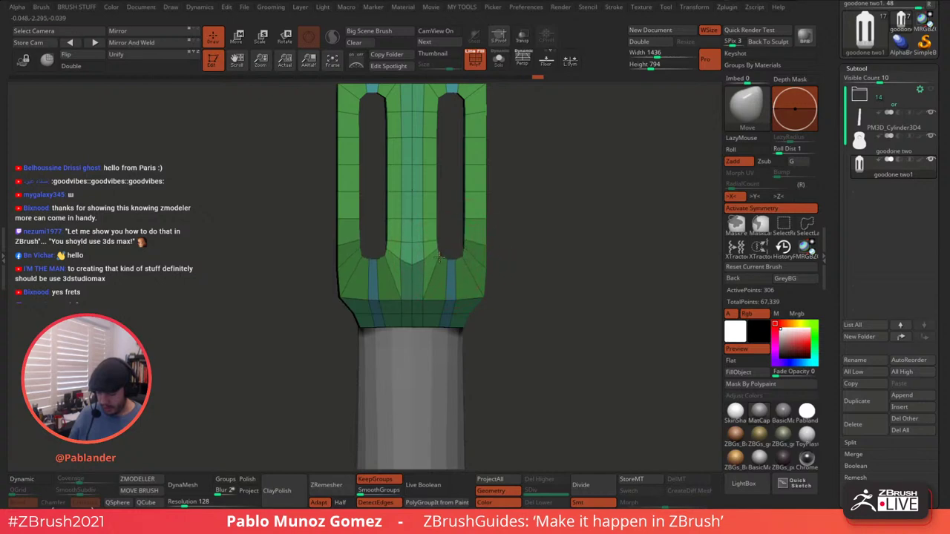
{"action": "left_click_drag", "start_coordinate": [491, 224], "coordinate": [455, 286]}
{"action": "left_click_drag", "start_coordinate": [562, 214], "coordinate": [510, 219]}
{"action": "mouse_move", "coordinate": [543, 168]}
{"action": "left_mouse_down", "text": "alt"}
{"action": "mouse_move", "coordinate": [612, 220]}
{"action": "mouse_move", "coordinate": [605, 200]}
{"action": "left_mouse_up", "text": "alt"}
{"action": "mouse_move", "coordinate": [512, 295]}
{"action": "left_mouse_down"}
{"action": "mouse_move", "coordinate": [541, 277]}
{"action": "mouse_move", "coordinate": [524, 294]}
{"action": "left_mouse_up"}
{"action": "left_click_drag", "start_coordinate": [661, 233], "coordinate": [550, 241], "text": "alt"}
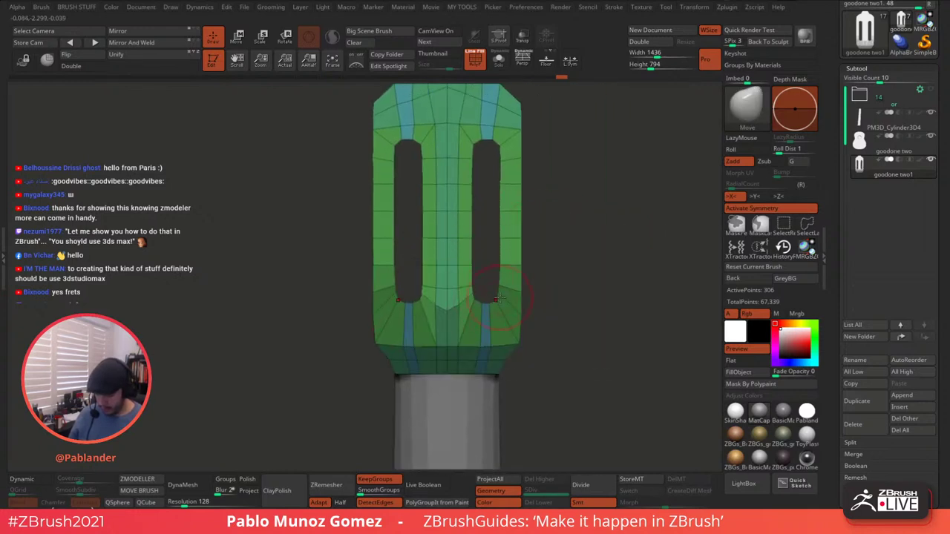
{"action": "left_click_drag", "start_coordinate": [500, 272], "coordinate": [503, 273]}
{"action": "right_click_drag", "start_coordinate": [504, 281], "coordinate": [567, 219], "text": "ctrl"}
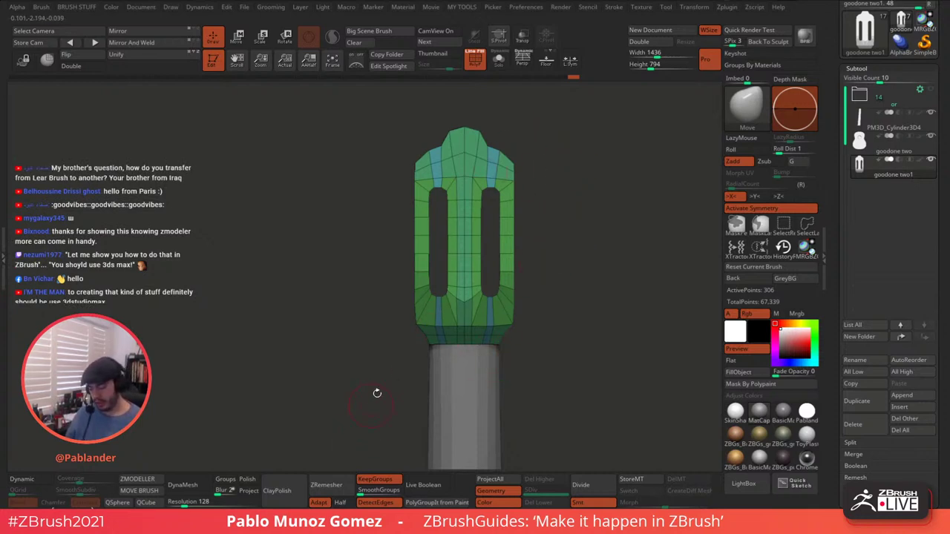
- Preview the headstock with Dynamic Subdivision from the front and back, and return to the unsmoothed mesh
{"action": "left_click_drag", "start_coordinate": [596, 230], "coordinate": [553, 245]}
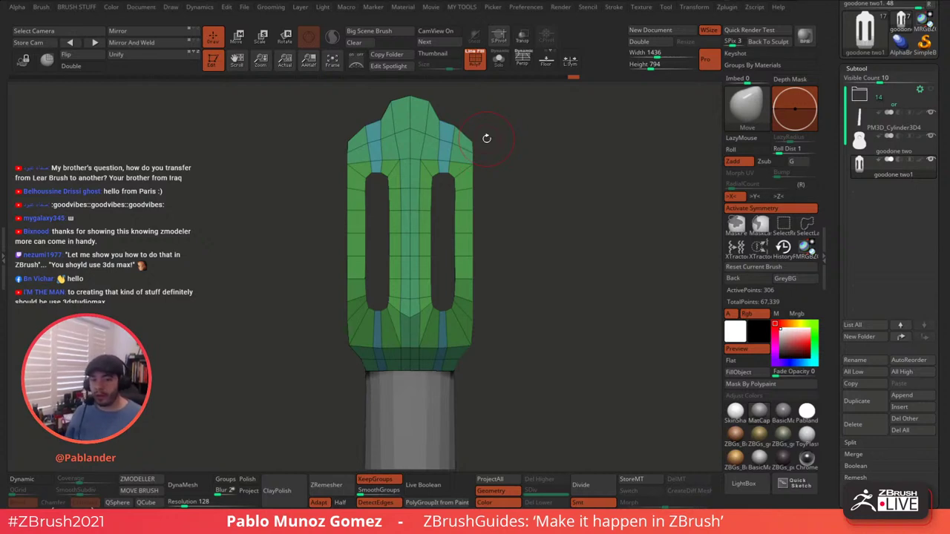
{"action": "left_click_drag", "start_coordinate": [562, 261], "coordinate": [597, 249]}
{"action": "mouse_move", "coordinate": [572, 311]}
{"action": "left_mouse_down"}
{"action": "mouse_move", "coordinate": [555, 259]}
{"action": "mouse_move", "coordinate": [604, 259]}
{"action": "mouse_move", "coordinate": [620, 276]}
{"action": "mouse_move", "coordinate": [579, 272]}
{"action": "left_mouse_up"}
{"action": "left_click", "coordinate": [35, 479]}
{"action": "key", "text": "shift+d"}
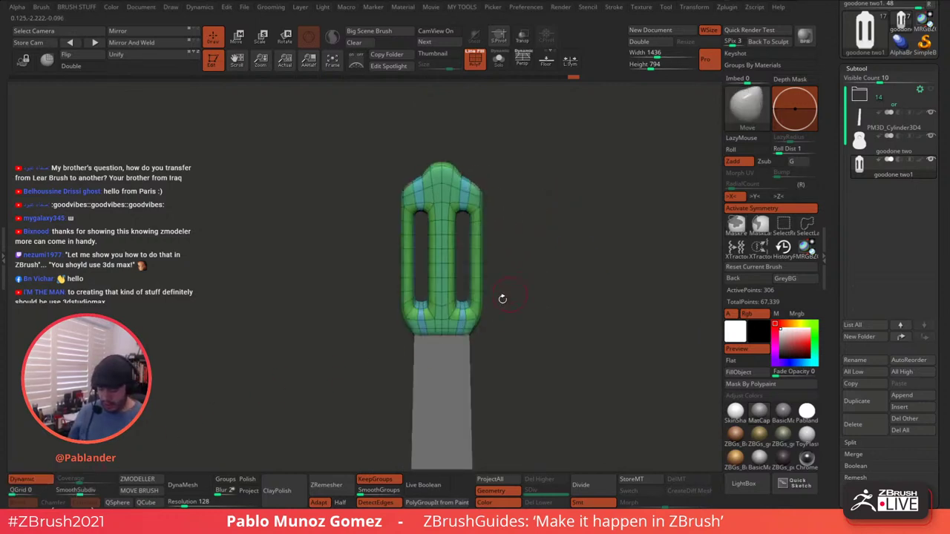
{"action": "left_click", "coordinate": [38, 481]}
{"action": "left_click", "coordinate": [39, 481]}
{"action": "left_click_drag", "start_coordinate": [505, 315], "coordinate": [565, 223]}
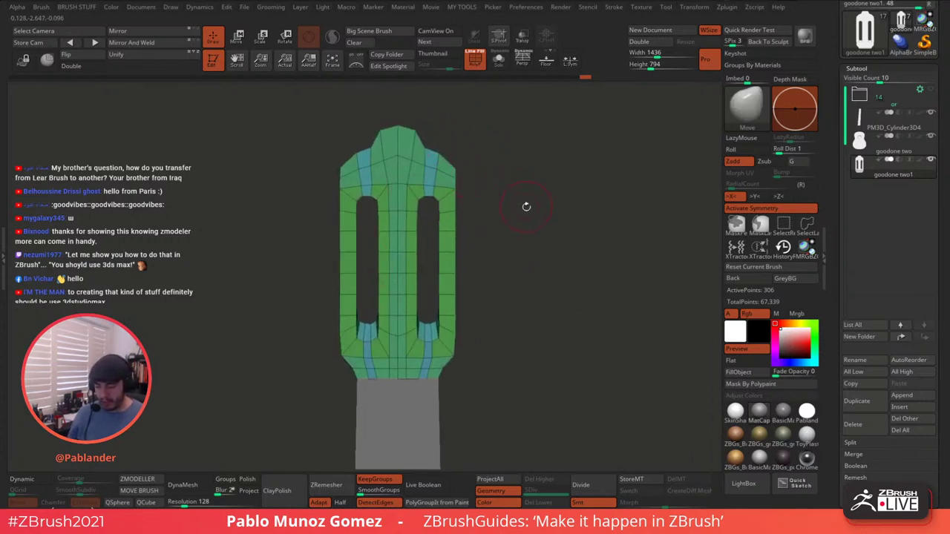
- Insert three extra vertical edge loops on each side of the headstock above the slots with ZModeler, keeping X symmetry on
{"action": "left_click_drag", "start_coordinate": [521, 187], "coordinate": [545, 208], "text": "alt"}
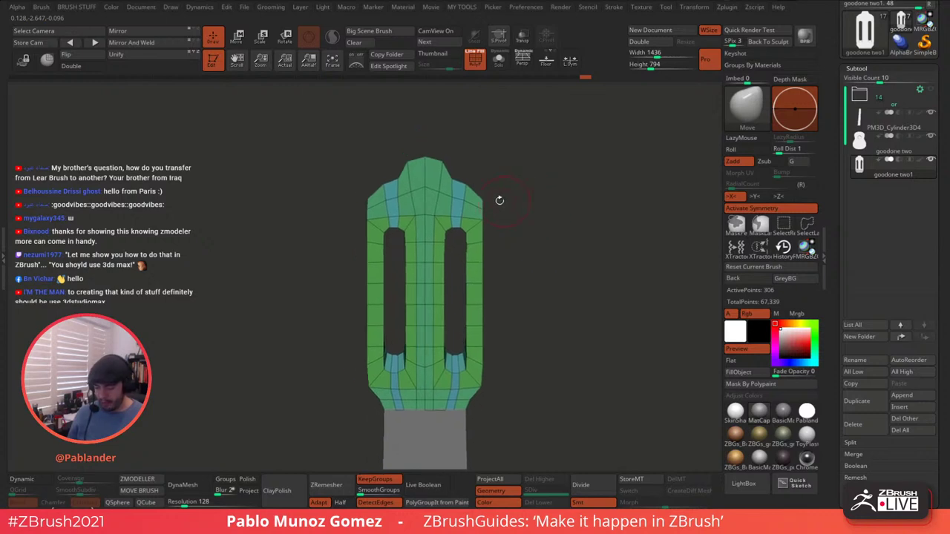
{"action": "key", "text": "b"}
{"action": "key", "text": "z"}
{"action": "key", "text": "m"}
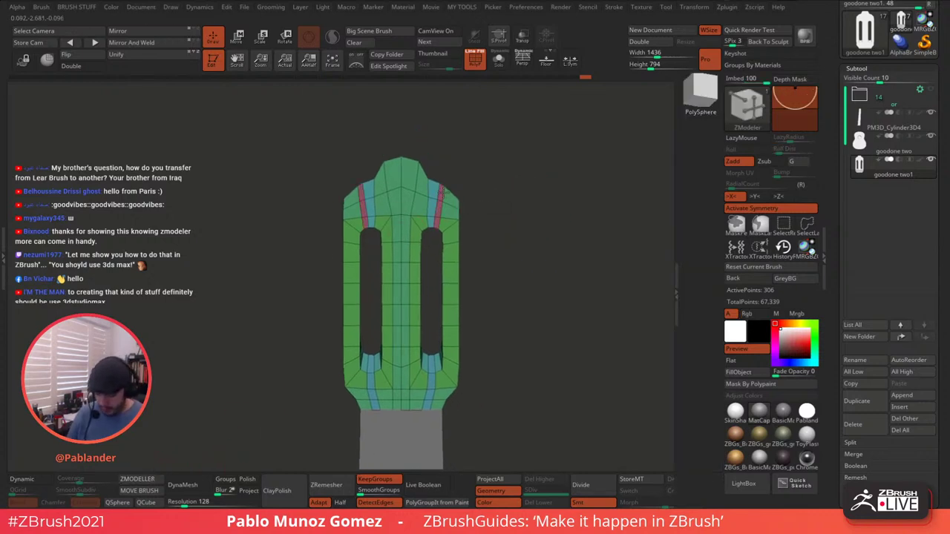
{"action": "left_click", "coordinate": [430, 188]}
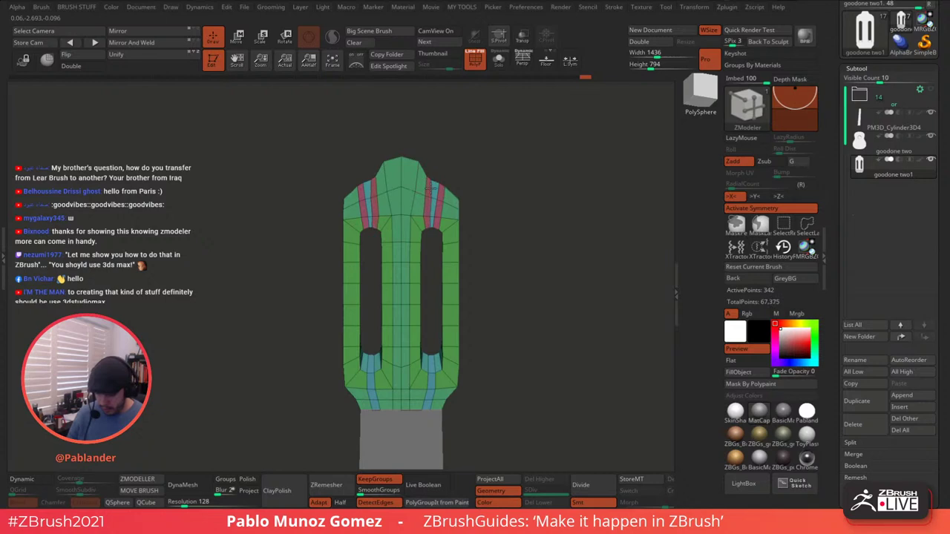
{"action": "left_click_drag", "start_coordinate": [429, 190], "coordinate": [418, 197]}
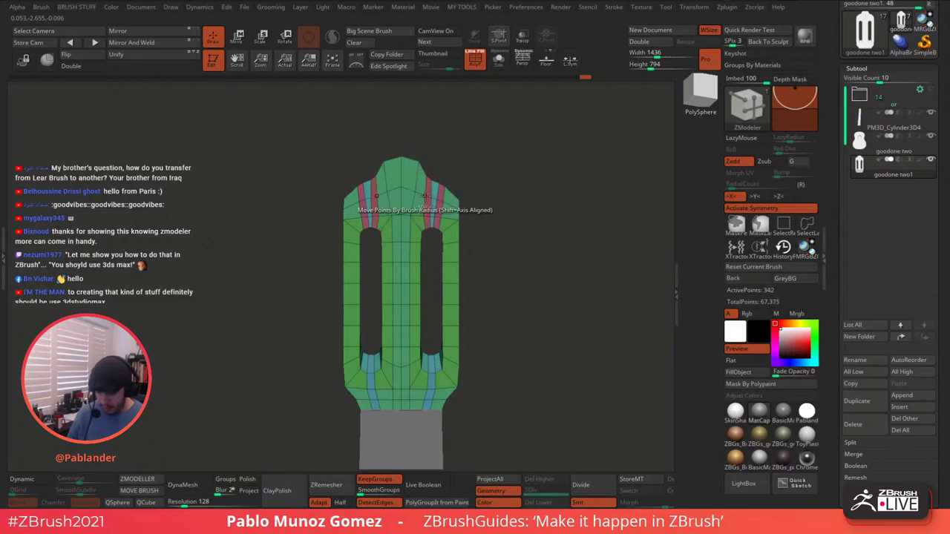
{"action": "left_click", "coordinate": [416, 201]}
{"action": "key", "text": "ctrl+z"}
{"action": "key", "text": "ctrl+z"}
{"action": "left_click_drag", "start_coordinate": [429, 206], "coordinate": [418, 204]}
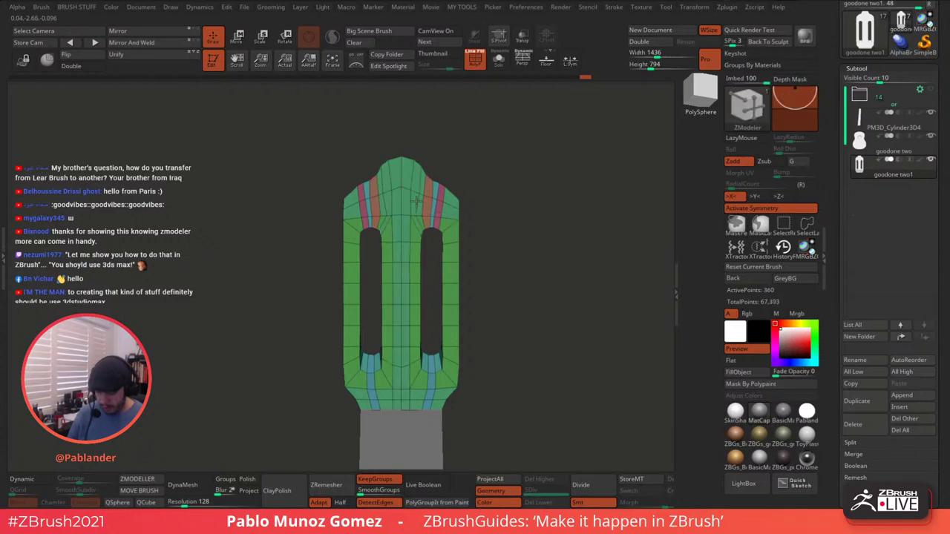
{"action": "key", "text": "ctrl+z"}
{"action": "left_click_drag", "start_coordinate": [415, 201], "coordinate": [416, 202]}
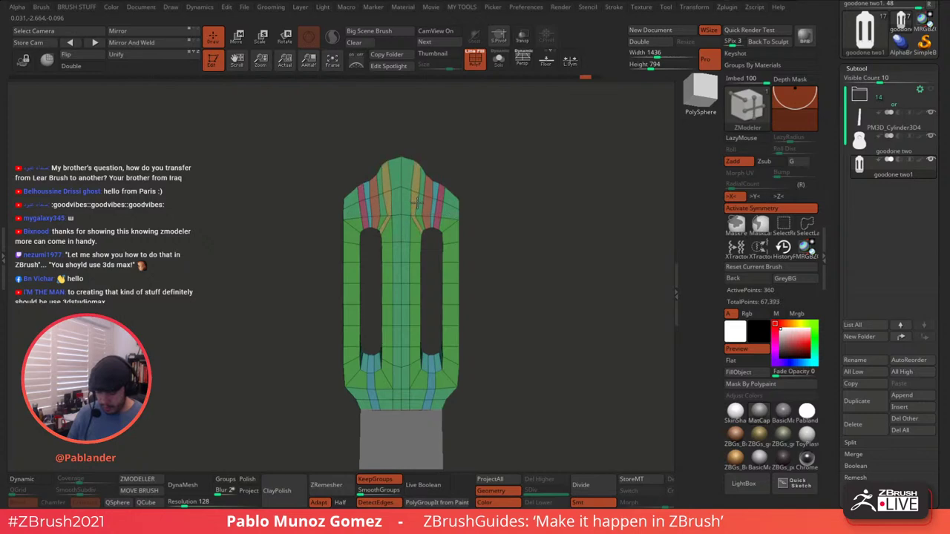
- Push the new edge loops outward and upward with the symmetric Move brush to form stepped outer shoulders
{"action": "mouse_move", "coordinate": [522, 237]}
{"action": "left_mouse_down"}
{"action": "mouse_move", "coordinate": [586, 231]}
{"action": "mouse_move", "coordinate": [517, 219]}
{"action": "mouse_move", "coordinate": [513, 207]}
{"action": "mouse_move", "coordinate": [511, 219]}
{"action": "left_mouse_up"}
{"action": "key", "text": "space"}
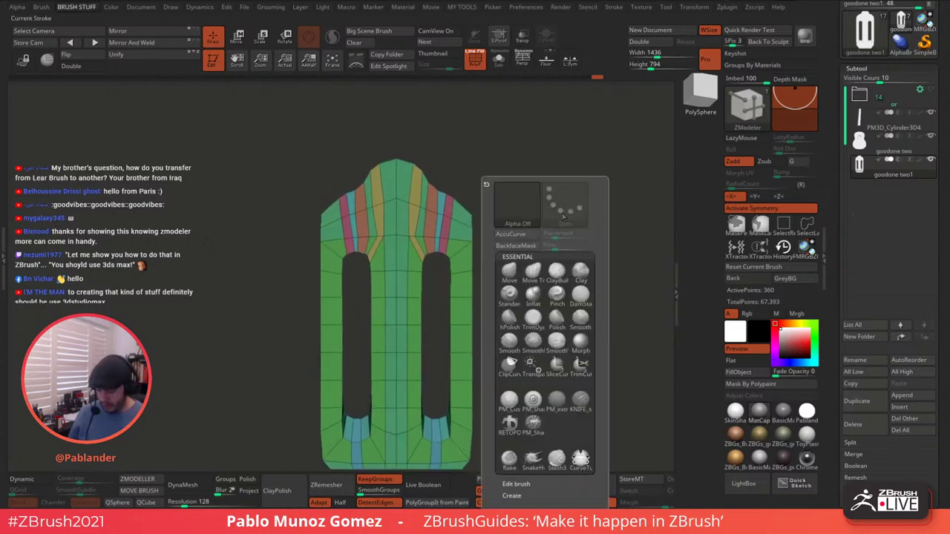
{"action": "left_click", "coordinate": [509, 273]}
{"action": "left_click", "coordinate": [40, 8]}
{"action": "left_click_drag", "start_coordinate": [96, 442], "coordinate": [96, 322]}
{"action": "key", "text": "space"}
{"action": "left_click_drag", "start_coordinate": [520, 177], "coordinate": [522, 164], "text": "alt"}
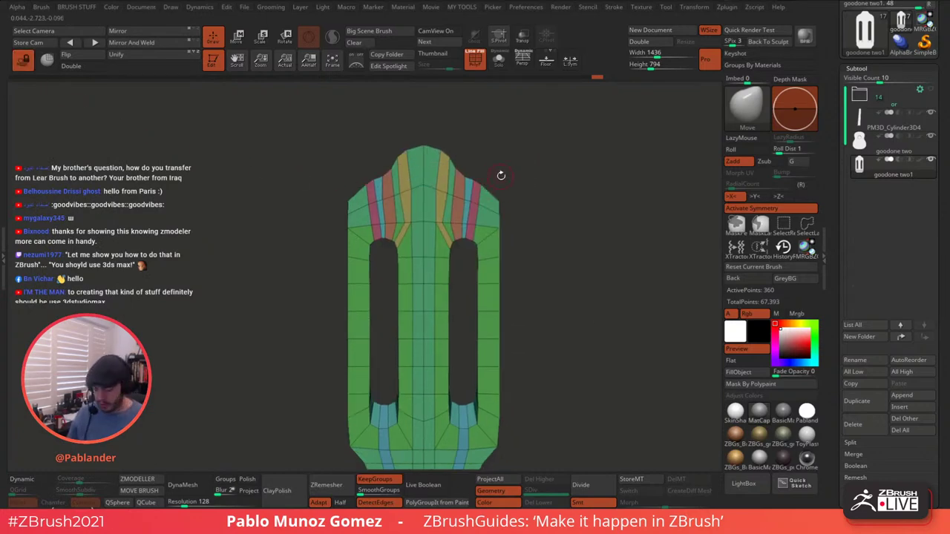
{"action": "key", "text": "space"}
{"action": "key", "text": "space"}
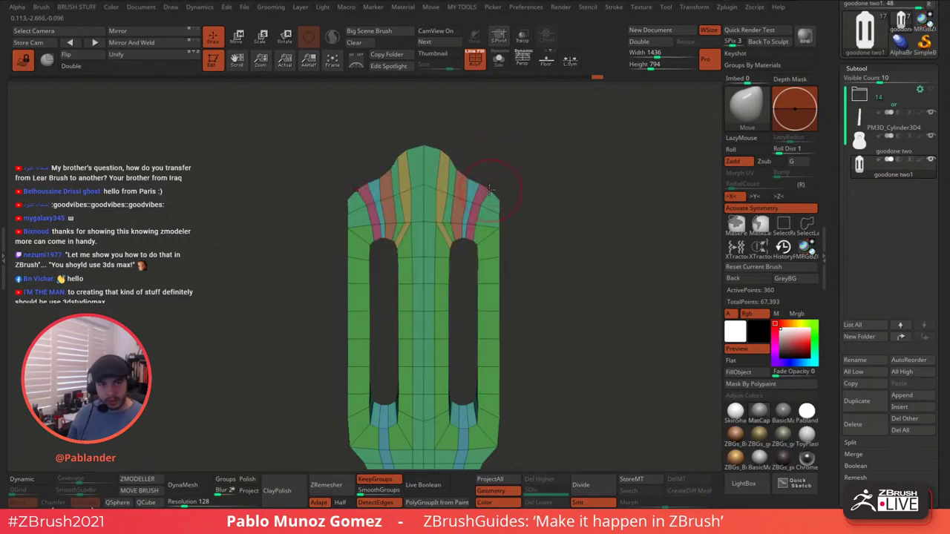
{"action": "left_click_drag", "start_coordinate": [489, 194], "coordinate": [486, 186]}
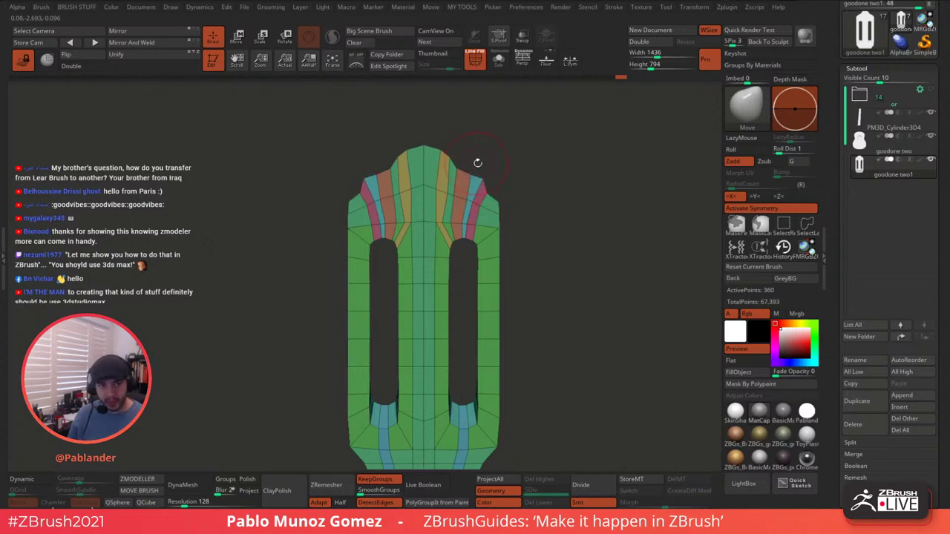
- Refine the scalloped curves between the headstock's tip and shoulders with the Move brush, and check them from several angles
{"action": "mouse_move", "coordinate": [460, 167]}
{"action": "left_mouse_down"}
{"action": "mouse_move", "coordinate": [455, 161]}
{"action": "mouse_move", "coordinate": [488, 181]}
{"action": "mouse_move", "coordinate": [491, 198]}
{"action": "left_mouse_up"}
{"action": "key", "text": "space"}
{"action": "mouse_move", "coordinate": [488, 180]}
{"action": "left_mouse_down"}
{"action": "mouse_move", "coordinate": [463, 174]}
{"action": "mouse_move", "coordinate": [486, 188]}
{"action": "left_mouse_up"}
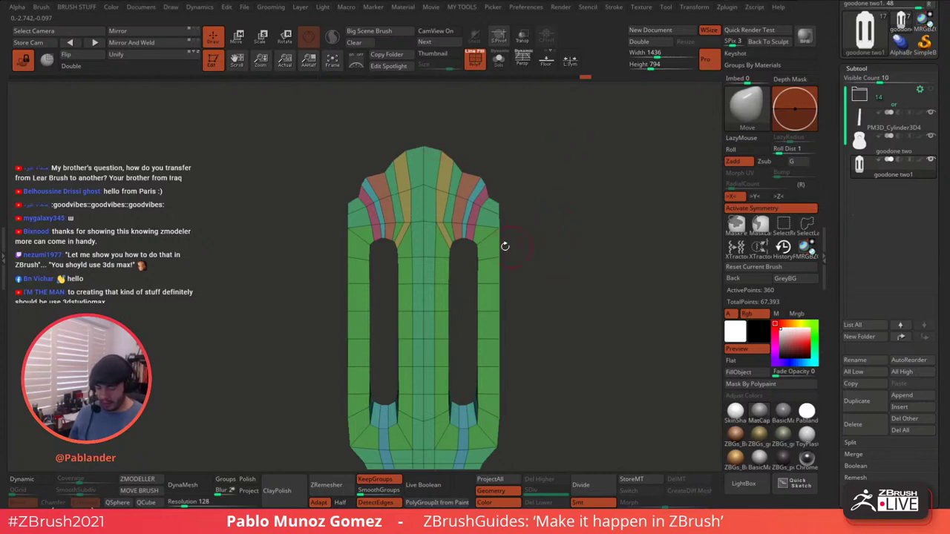
{"action": "left_click_drag", "start_coordinate": [551, 265], "coordinate": [525, 215]}
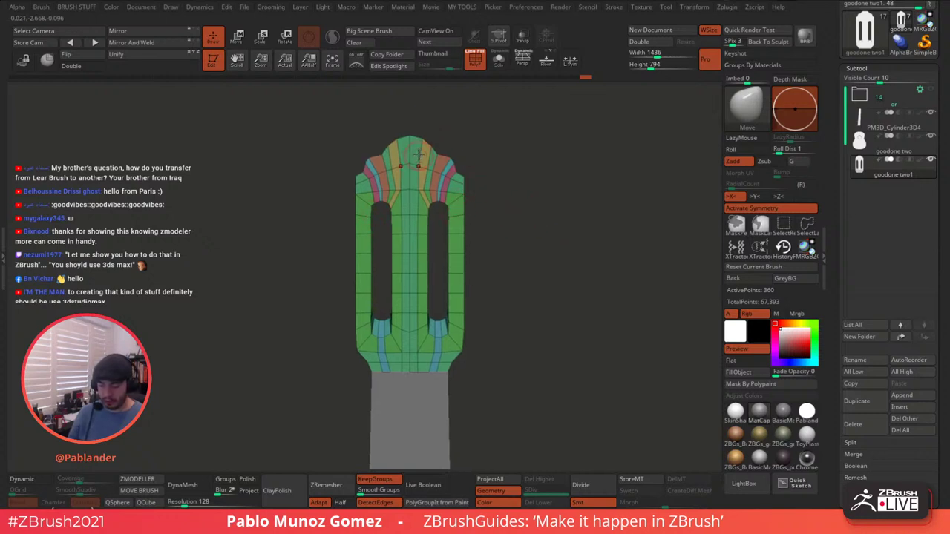
{"action": "left_click_drag", "start_coordinate": [513, 256], "coordinate": [542, 228]}
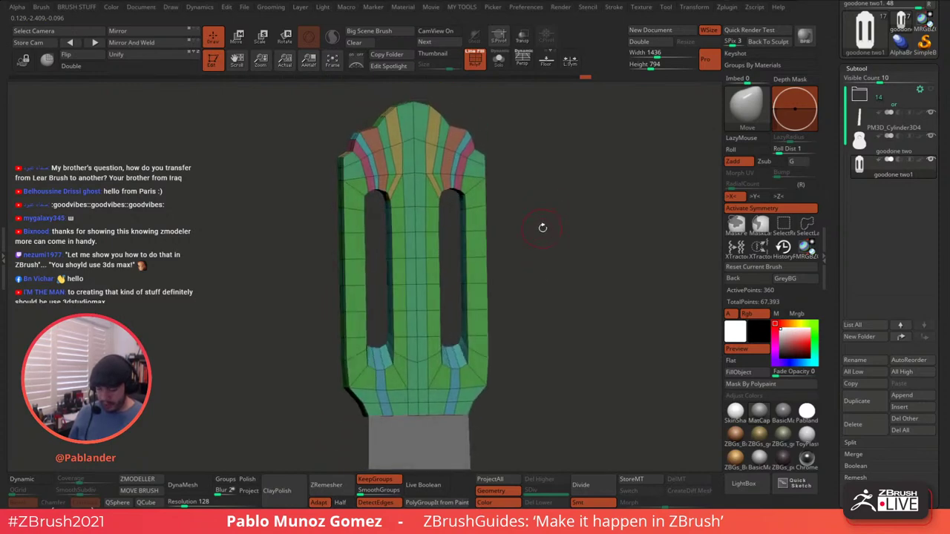
{"action": "left_click_drag", "start_coordinate": [571, 257], "coordinate": [553, 199]}
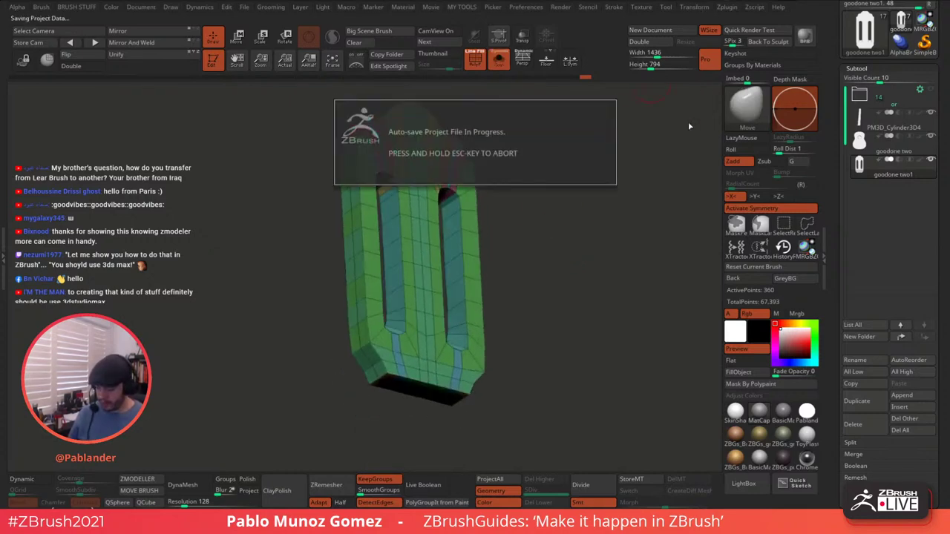
- Duplicate the headstock subtool and move one copy into the backup folder of the subtool list
{"action": "left_click_drag", "start_coordinate": [607, 306], "coordinate": [600, 315]}
{"action": "left_click", "coordinate": [861, 400]}
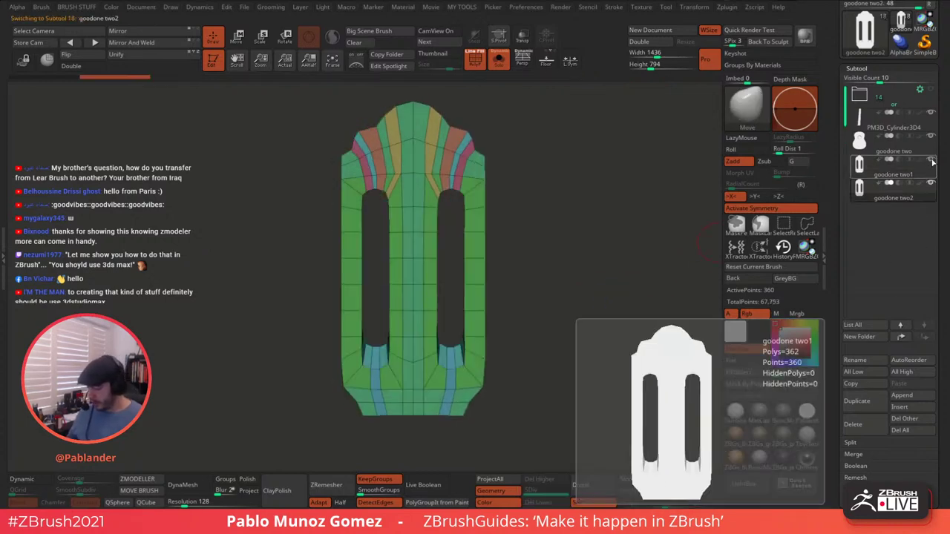
{"action": "left_click_drag", "start_coordinate": [909, 173], "coordinate": [894, 97]}
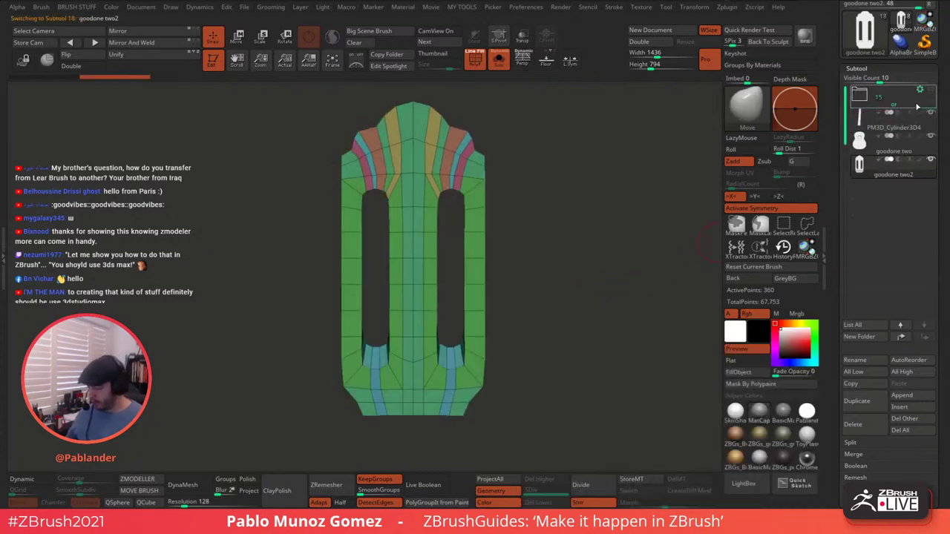
- Regroup the headstock's faces with Groups By Normals, and inspect the polygroups along its sides and slots
{"action": "left_click_drag", "start_coordinate": [619, 270], "coordinate": [553, 311]}
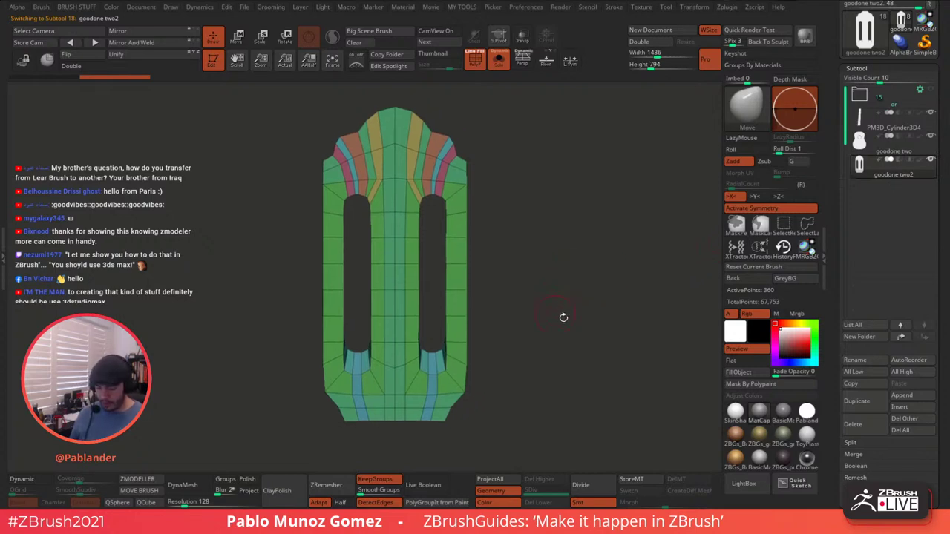
{"action": "left_click_drag", "start_coordinate": [833, 275], "coordinate": [834, 89]}
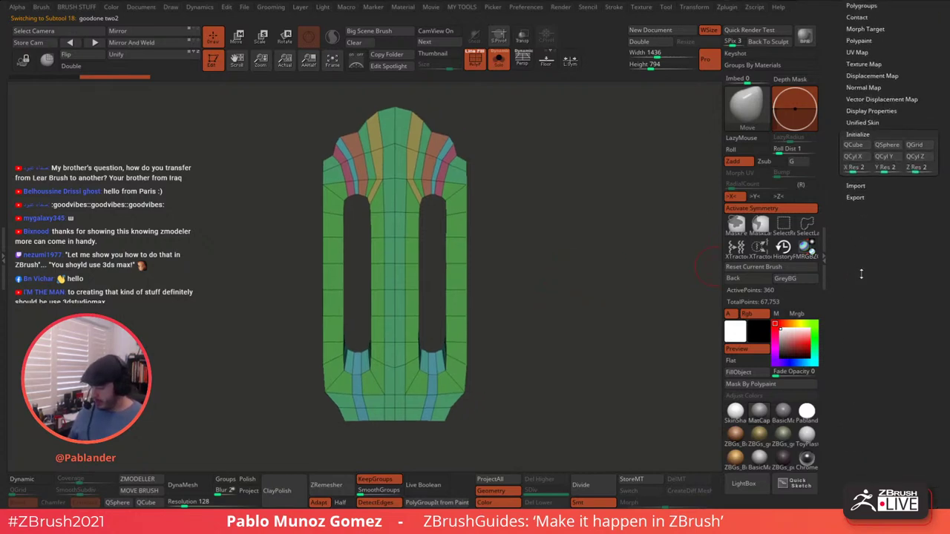
{"action": "left_click_drag", "start_coordinate": [861, 259], "coordinate": [858, 270]}
{"action": "left_click", "coordinate": [865, 73]}
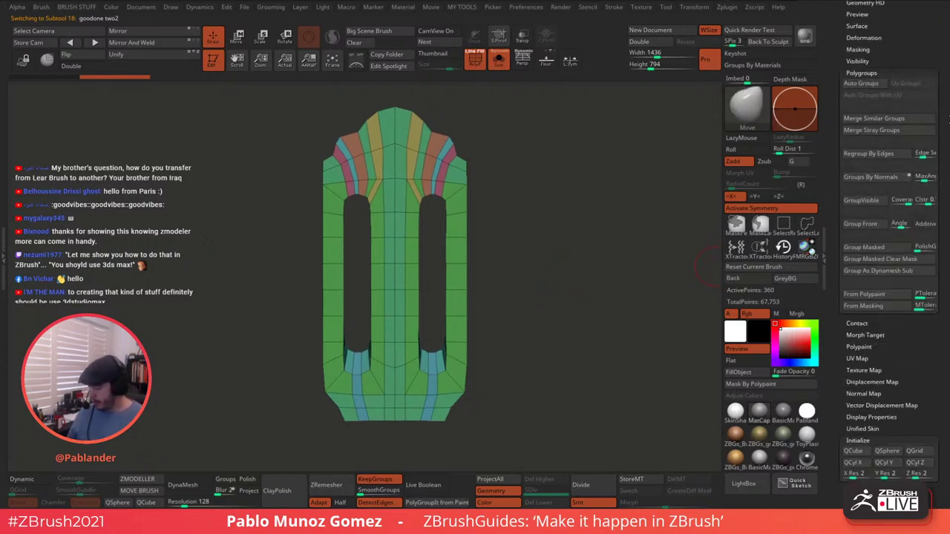
{"action": "left_click", "coordinate": [876, 178]}
{"action": "left_click_drag", "start_coordinate": [648, 244], "coordinate": [566, 275]}
{"action": "left_click_drag", "start_coordinate": [527, 150], "coordinate": [480, 193]}
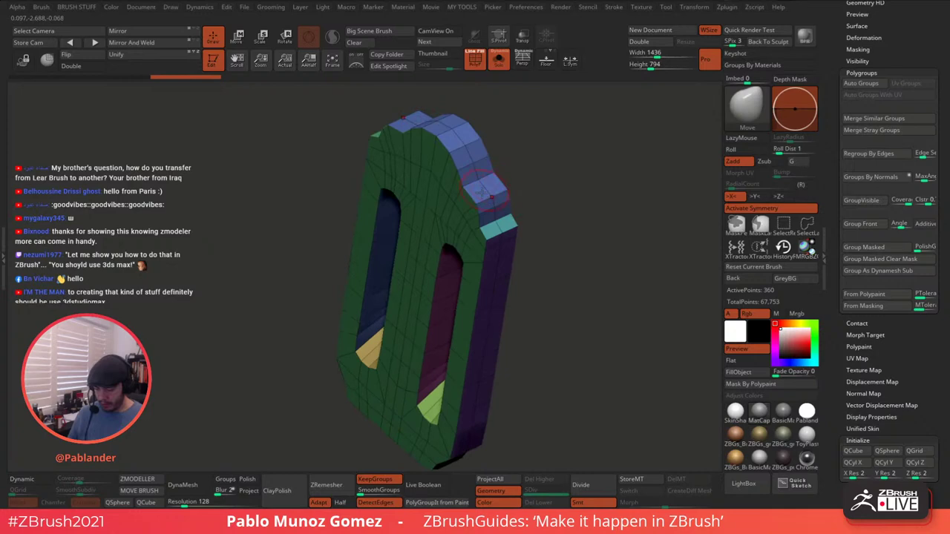
- Set ZModeler's polygon action to PolyGroup with the Polygroup All target, and give the headstock's stepped shoulder faces a separate polygroup from the tip
{"action": "left_click", "coordinate": [148, 480]}
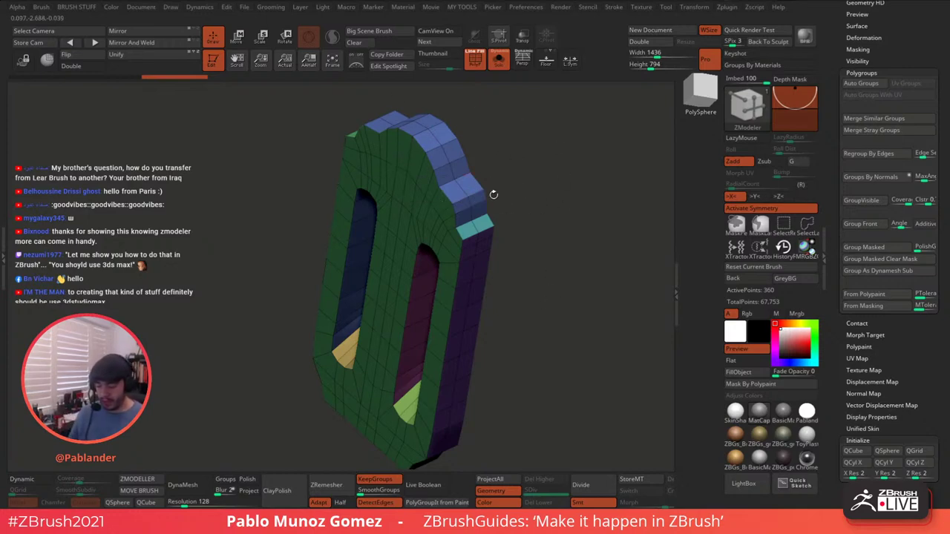
{"action": "left_click_drag", "start_coordinate": [541, 174], "coordinate": [533, 176]}
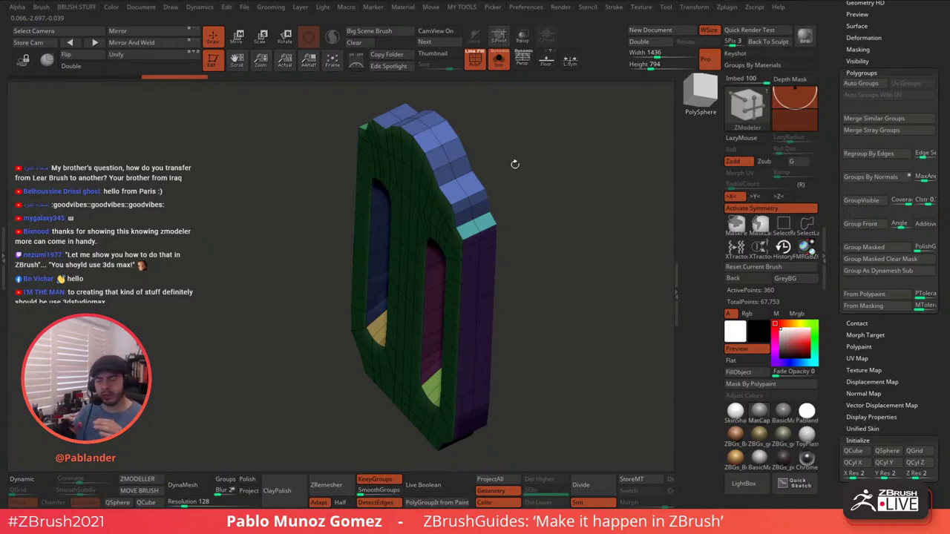
{"action": "left_click_drag", "start_coordinate": [515, 164], "coordinate": [509, 172]}
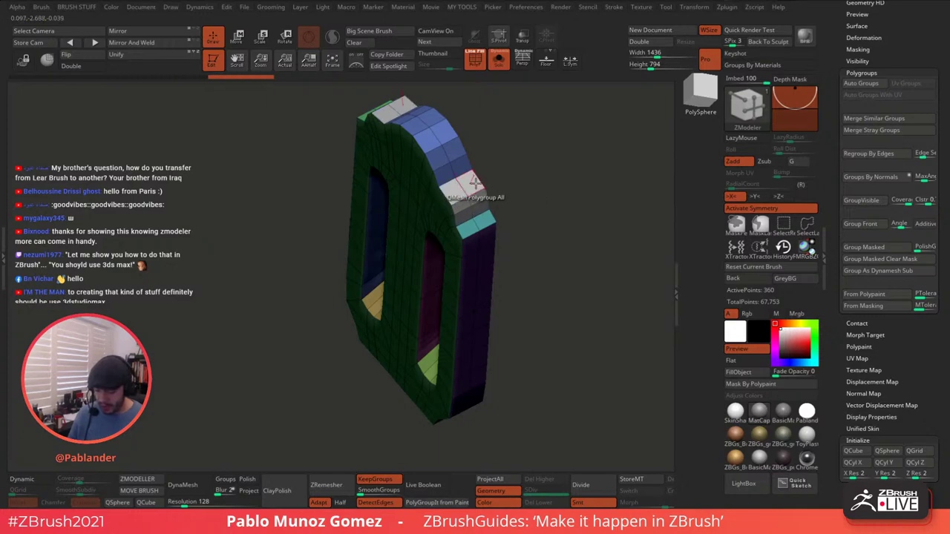
{"action": "key", "text": "space"}
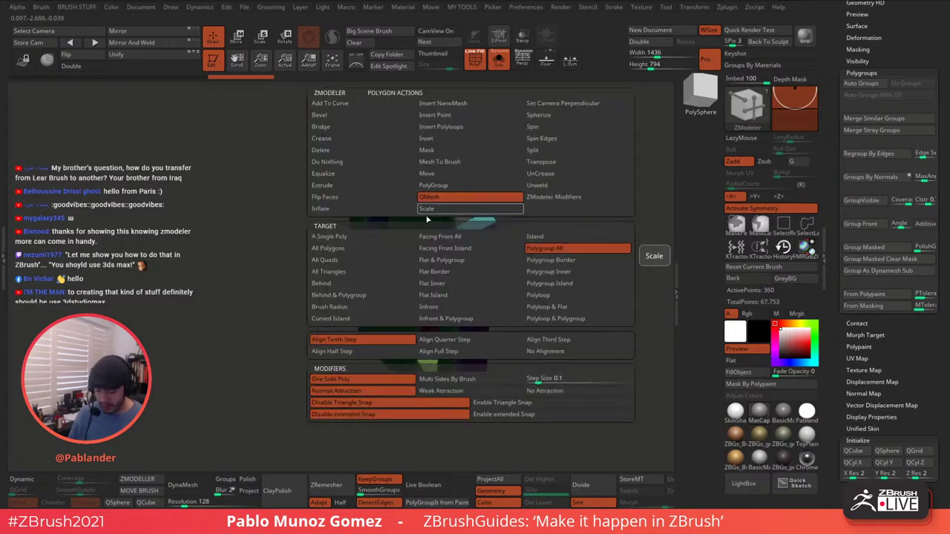
{"action": "left_click", "coordinate": [467, 185]}
{"action": "left_click", "coordinate": [573, 248]}
{"action": "left_click", "coordinate": [495, 191]}
{"action": "mouse_move", "coordinate": [540, 210]}
{"action": "left_mouse_down"}
{"action": "mouse_move", "coordinate": [535, 180]}
{"action": "mouse_move", "coordinate": [524, 181]}
{"action": "mouse_move", "coordinate": [520, 205]}
{"action": "mouse_move", "coordinate": [558, 216]}
{"action": "mouse_move", "coordinate": [551, 211]}
{"action": "left_mouse_up"}
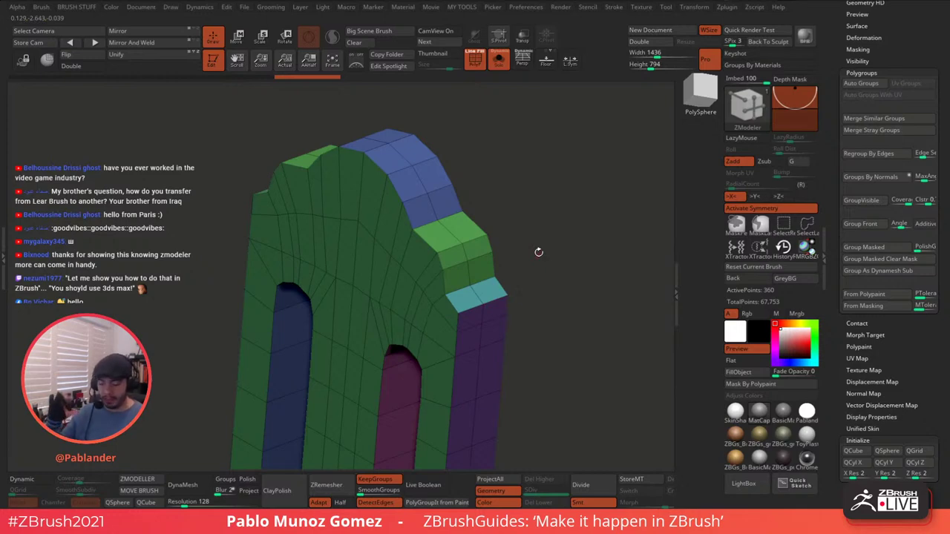
- Assign the angled faces at the headstock's lower corners their own polygroup with ZModeler, and check the grouping from the front
{"action": "left_click_drag", "start_coordinate": [545, 241], "coordinate": [540, 219]}
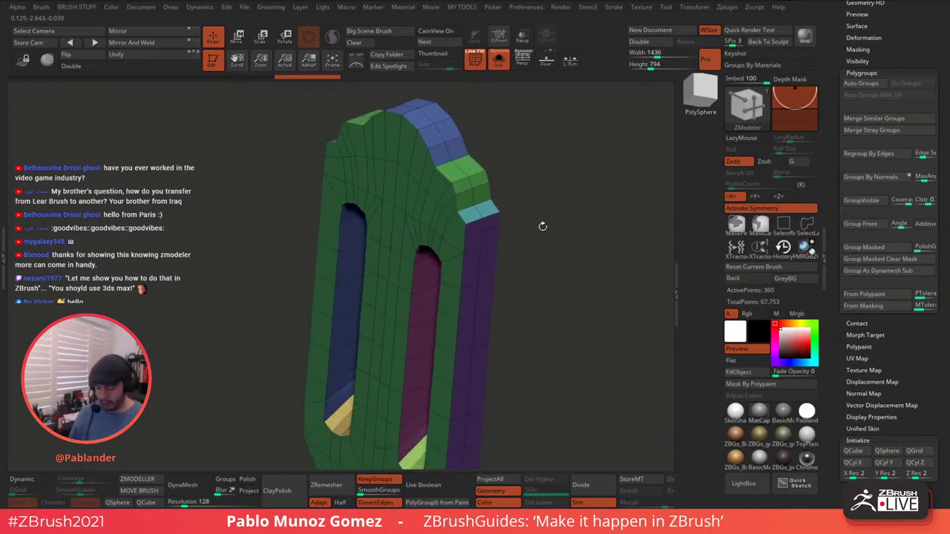
{"action": "left_click_drag", "start_coordinate": [551, 257], "coordinate": [412, 303]}
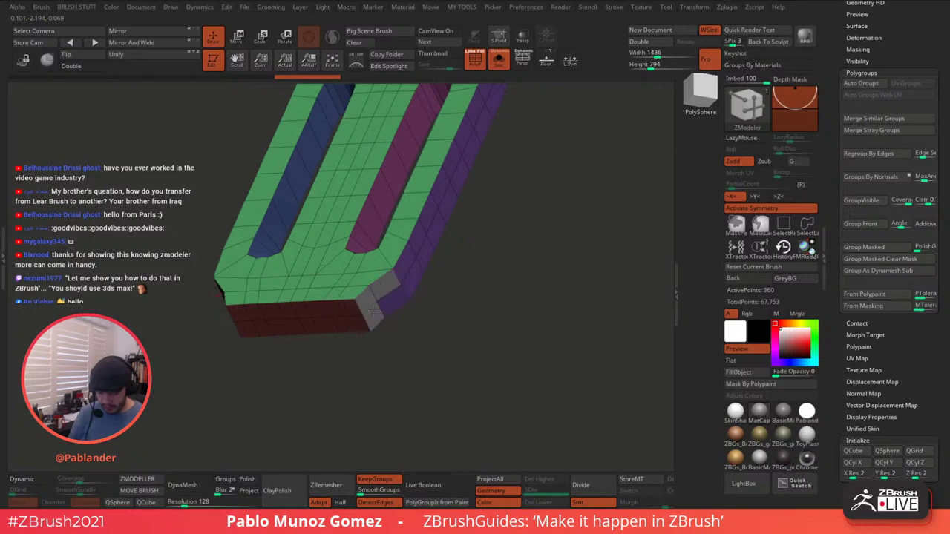
{"action": "left_click_drag", "start_coordinate": [475, 279], "coordinate": [461, 302]}
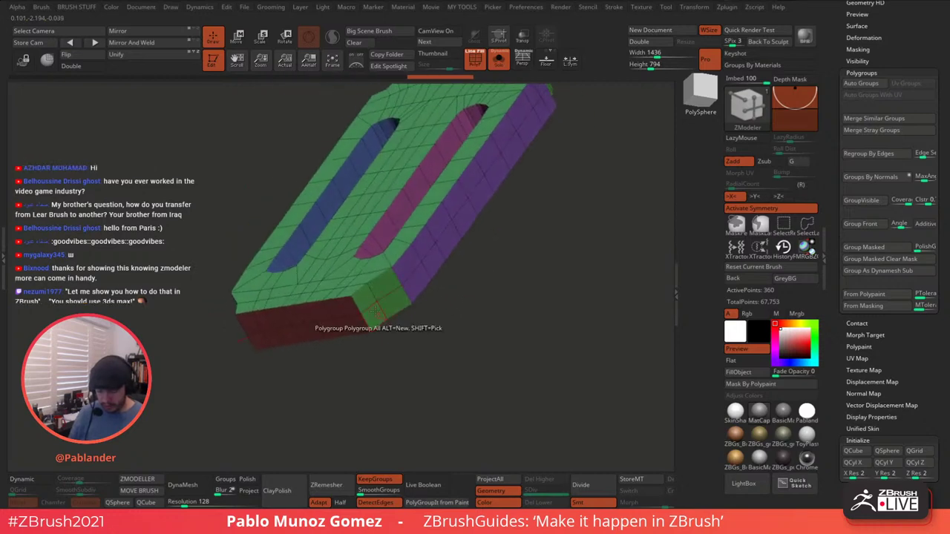
{"action": "right_click_drag", "start_coordinate": [339, 321], "coordinate": [505, 254]}
{"action": "right_click_drag", "start_coordinate": [459, 228], "coordinate": [399, 271], "text": "shift"}
{"action": "right_click_drag", "start_coordinate": [508, 297], "coordinate": [503, 143]}
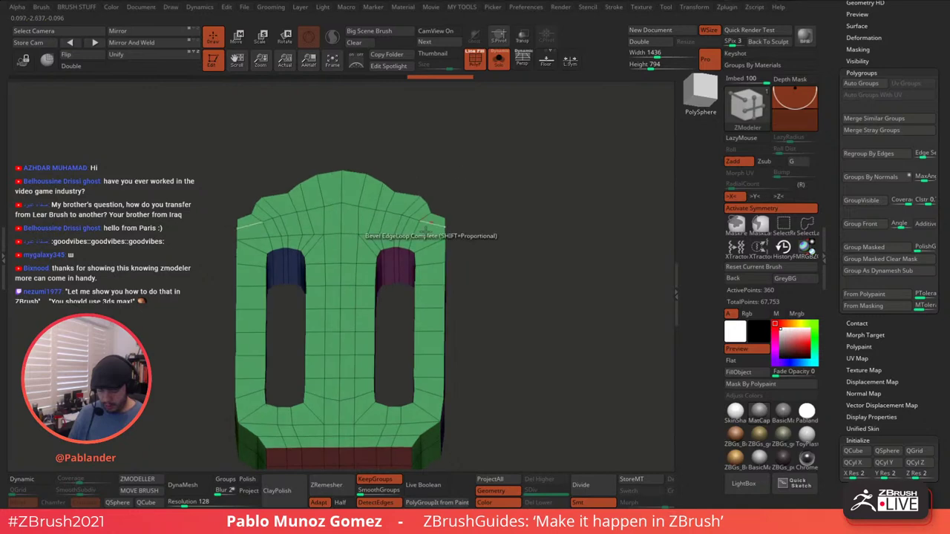
{"action": "left_click", "coordinate": [403, 260]}
{"action": "left_click_drag", "start_coordinate": [512, 196], "coordinate": [522, 221]}
{"action": "mouse_move", "coordinate": [522, 220]}
{"action": "right_mouse_down"}
{"action": "mouse_move", "coordinate": [517, 251]}
{"action": "mouse_move", "coordinate": [505, 214]}
{"action": "mouse_move", "coordinate": [578, 223]}
{"action": "mouse_move", "coordinate": [573, 210]}
{"action": "mouse_move", "coordinate": [584, 222]}
{"action": "mouse_move", "coordinate": [537, 210]}
{"action": "mouse_move", "coordinate": [513, 221]}
{"action": "right_mouse_up"}
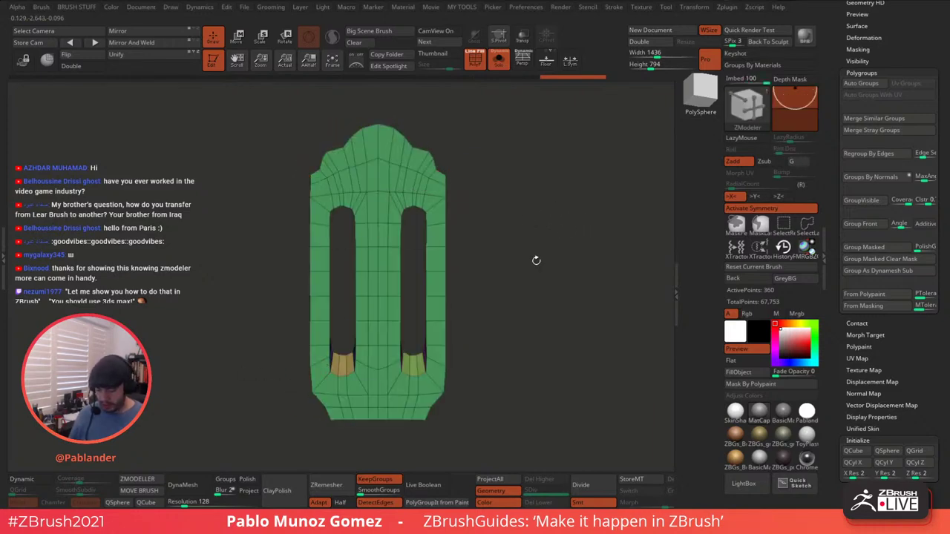
{"action": "right_click_drag", "start_coordinate": [530, 261], "coordinate": [538, 271], "text": "alt"}
- Open the ZRemesher settings and duplicate the polygrouped headstock subtool for remeshing
{"action": "left_click", "coordinate": [865, 72]}
{"action": "left_click_drag", "start_coordinate": [853, 128], "coordinate": [846, 165]}
{"action": "left_click", "coordinate": [861, 104]}
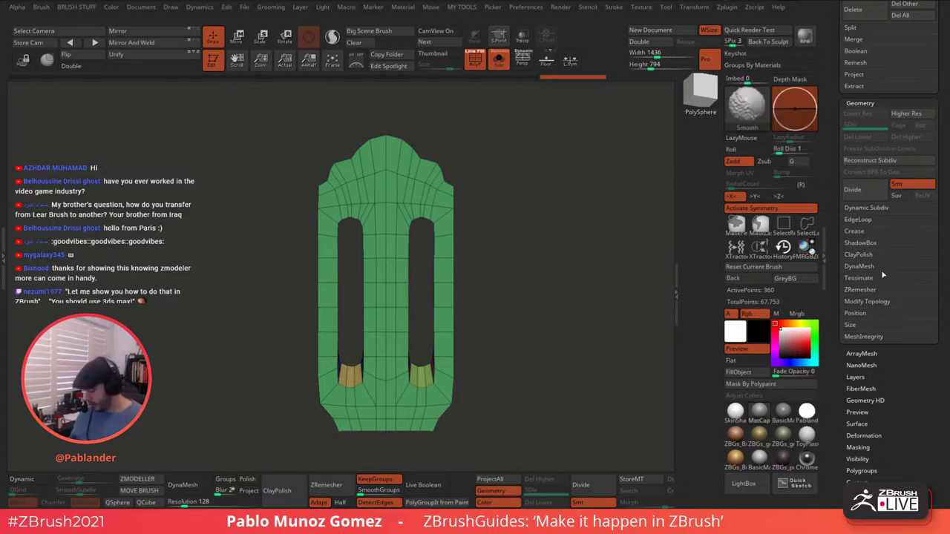
{"action": "left_click", "coordinate": [861, 289]}
{"action": "left_click_drag", "start_coordinate": [829, 400], "coordinate": [830, 239]}
{"action": "left_click_drag", "start_coordinate": [554, 317], "coordinate": [556, 290], "text": "alt"}
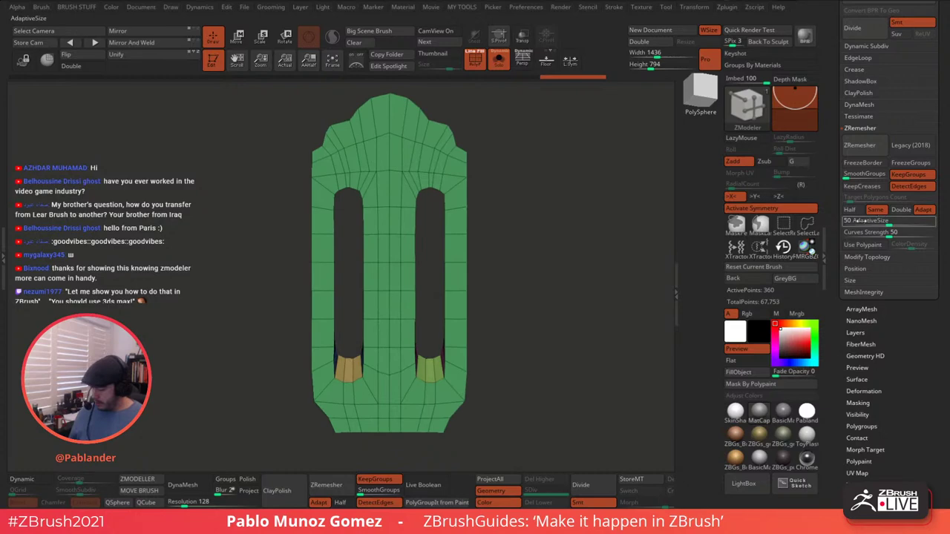
{"action": "left_click_drag", "start_coordinate": [838, 231], "coordinate": [840, 366]}
{"action": "left_click", "coordinate": [868, 388]}
{"action": "left_click_drag", "start_coordinate": [838, 280], "coordinate": [838, 133]}
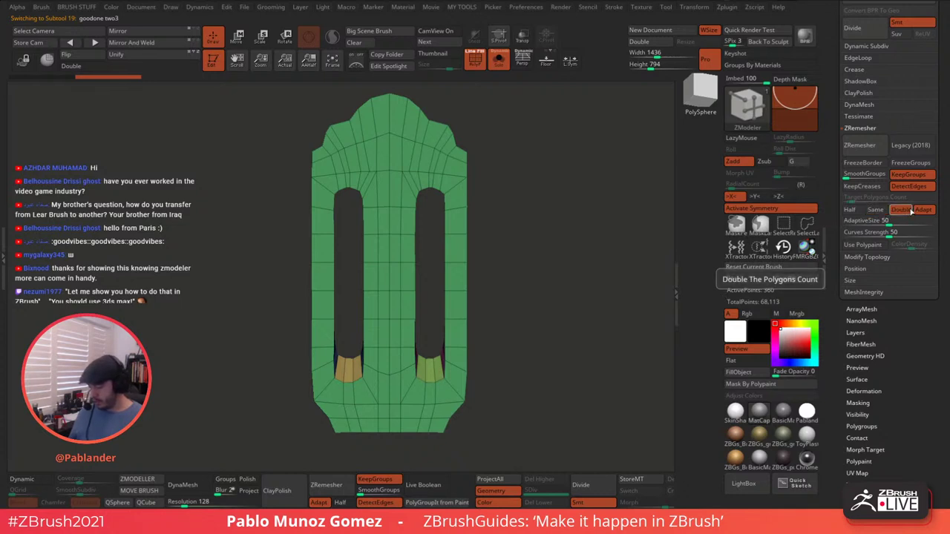
- Try remeshing the duplicated headstock with ZRemesher at double the polygon count, with KeepGroups and DetectEdges on
{"action": "left_click", "coordinate": [902, 210]}
{"action": "left_click_drag", "start_coordinate": [533, 249], "coordinate": [538, 231]}
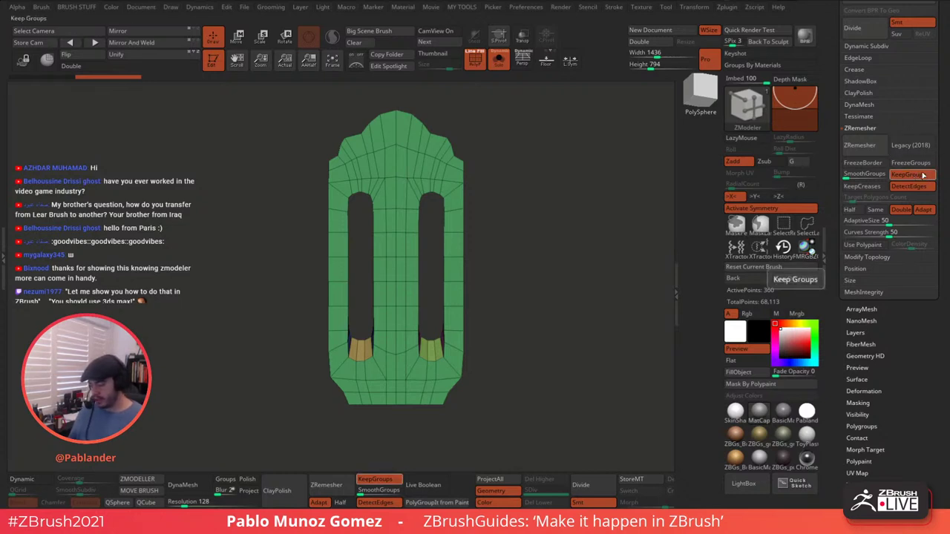
{"action": "left_click_drag", "start_coordinate": [506, 175], "coordinate": [497, 187]}
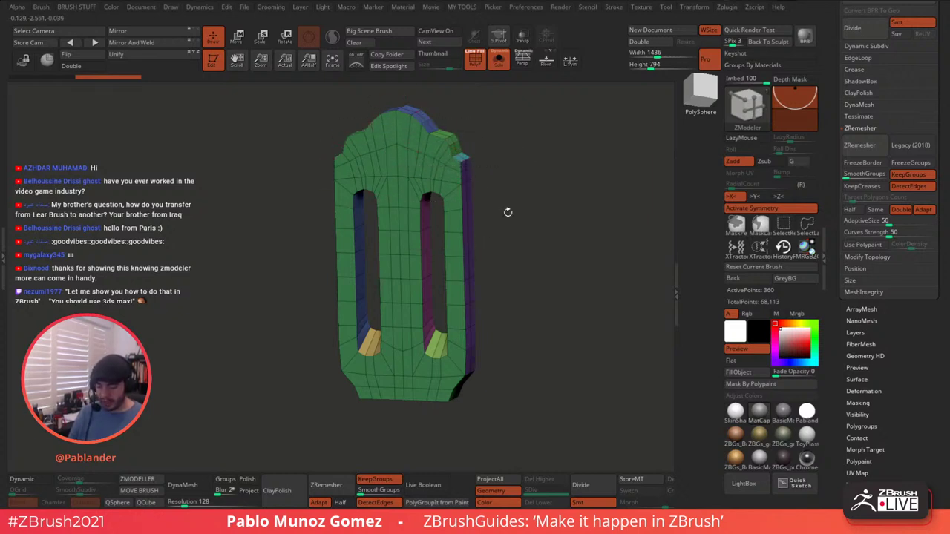
{"action": "left_click_drag", "start_coordinate": [486, 167], "coordinate": [522, 213], "text": "shift"}
{"action": "left_click", "coordinate": [854, 175]}
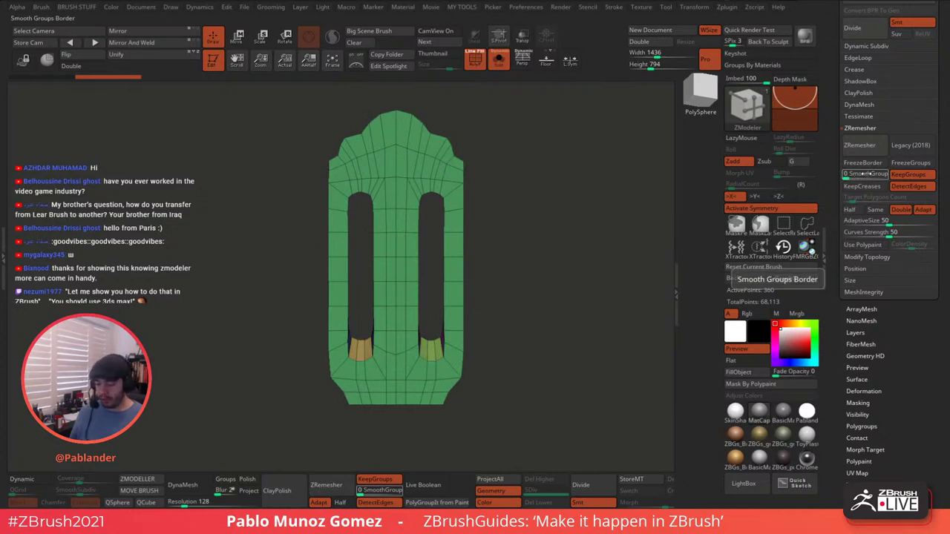
{"action": "left_click_drag", "start_coordinate": [610, 260], "coordinate": [705, 225]}
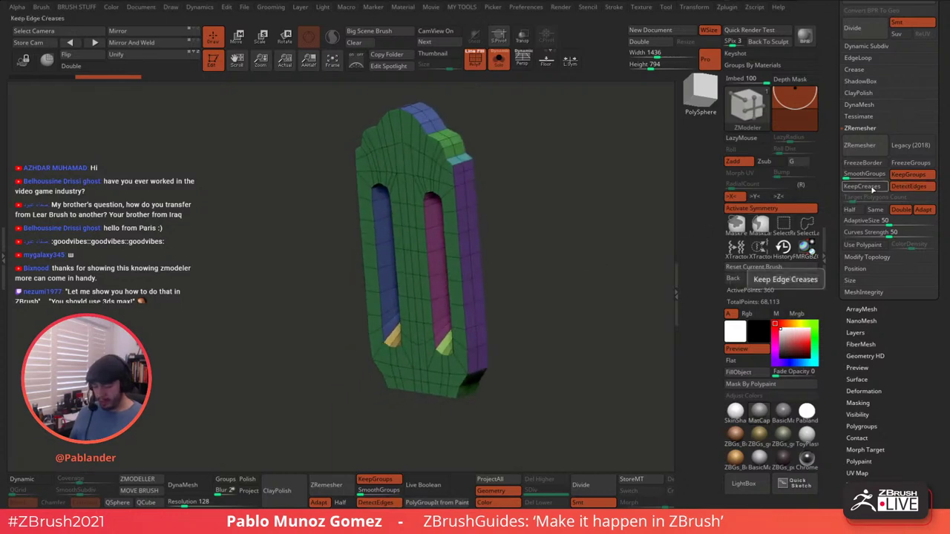
{"action": "left_click_drag", "start_coordinate": [613, 261], "coordinate": [573, 270], "text": "shift"}
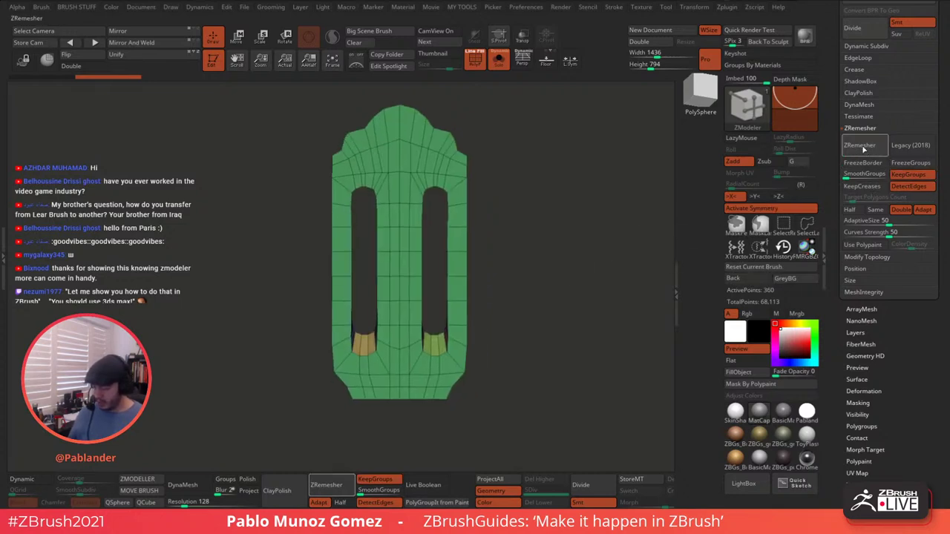
{"action": "left_click", "coordinate": [867, 146]}
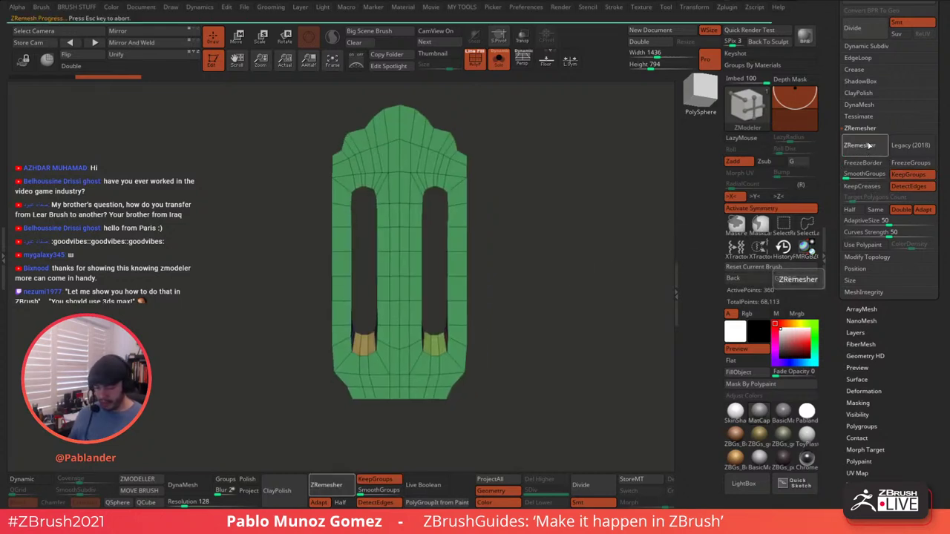
{"action": "left_click_drag", "start_coordinate": [595, 275], "coordinate": [565, 290]}
- Remesh the headstock a second time at double the polygon count, and undo that pass
{"action": "left_click", "coordinate": [870, 151]}
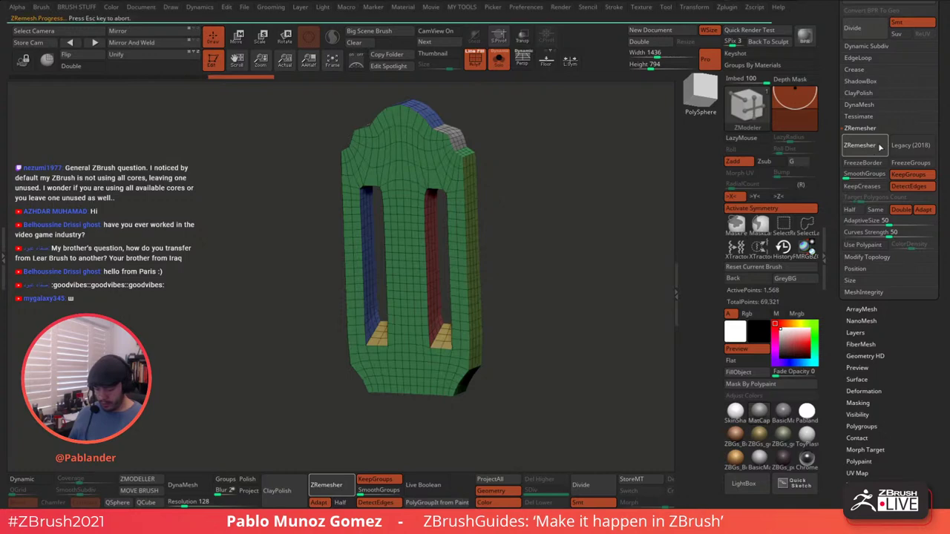
{"action": "key", "text": "ctrl+z"}
{"action": "key", "text": "ctrl+z"}
{"action": "key", "text": "ctrl+z"}
{"action": "key", "text": "ctrl+z"}
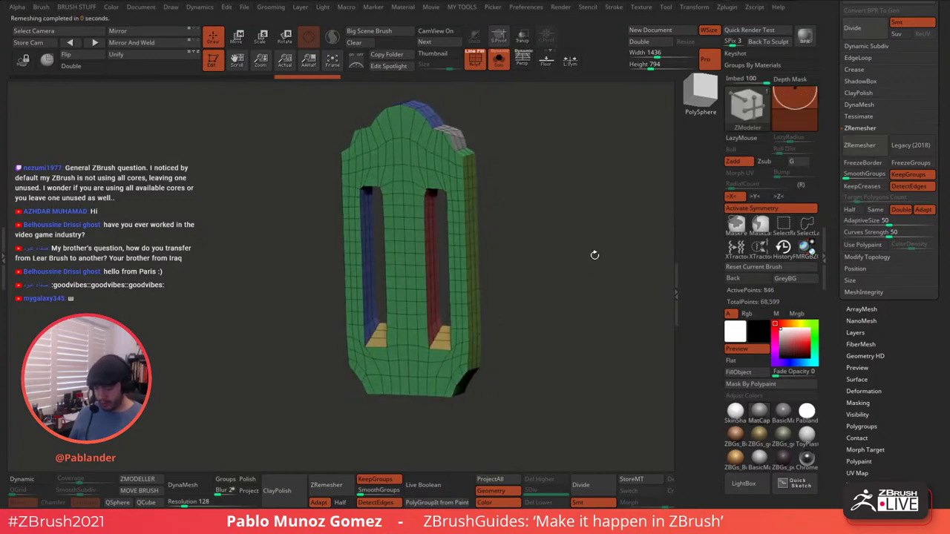
- Try several ZRemesher passes with the Same polygon count on the headstock, and undo all the remeshing
{"action": "left_click", "coordinate": [882, 211]}
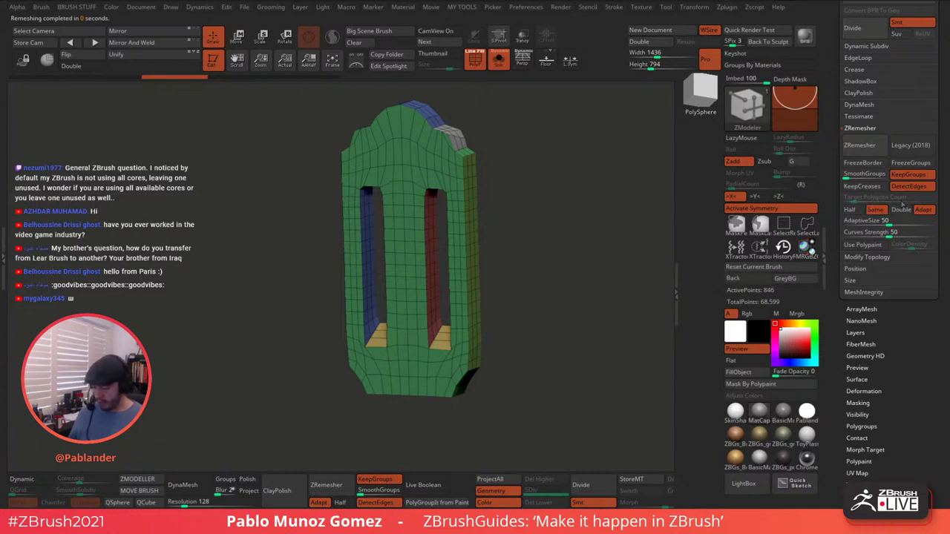
{"action": "left_click_drag", "start_coordinate": [606, 287], "coordinate": [520, 304]}
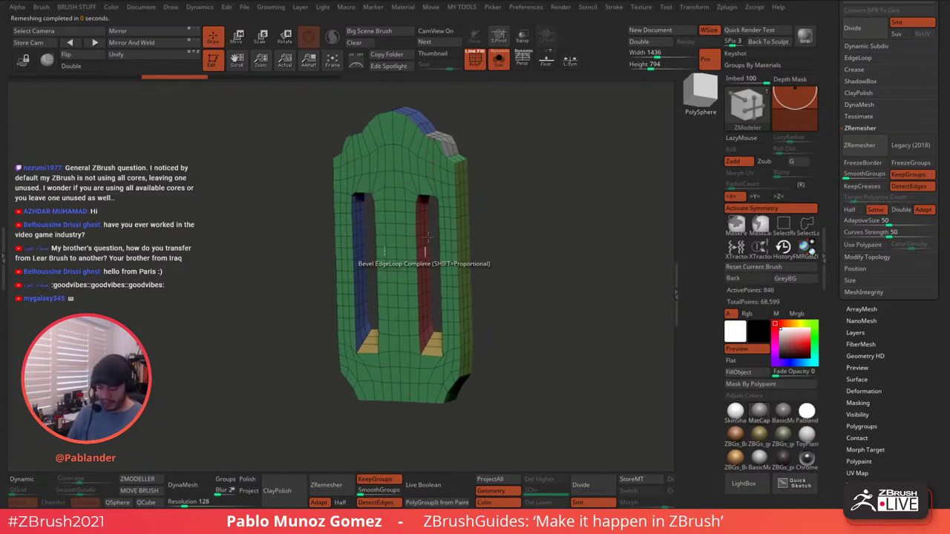
{"action": "left_click_drag", "start_coordinate": [489, 258], "coordinate": [532, 267]}
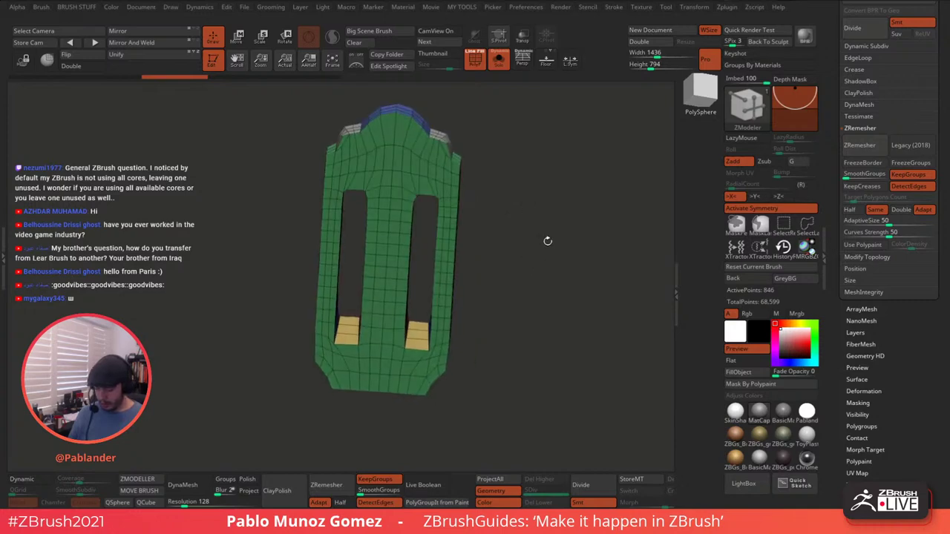
{"action": "left_click", "coordinate": [865, 147]}
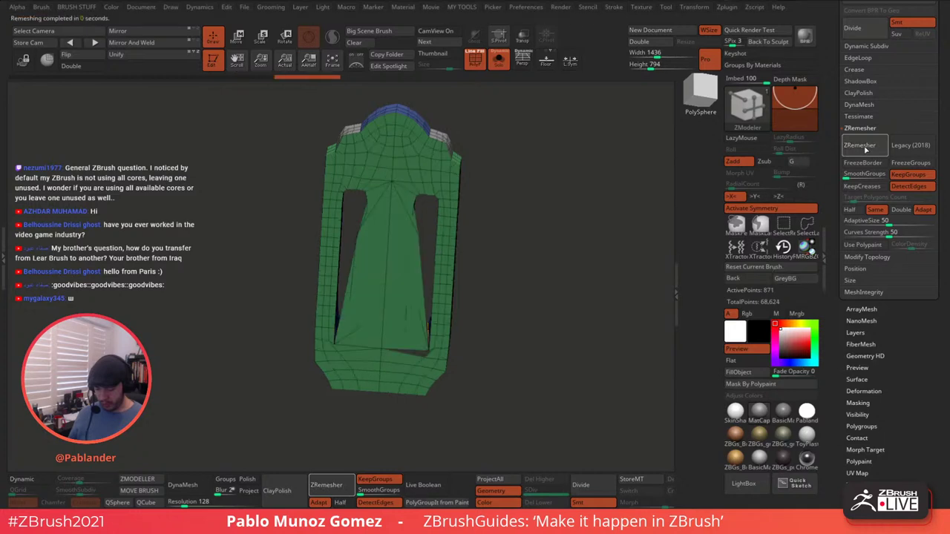
{"action": "left_click", "coordinate": [865, 148]}
{"action": "left_click", "coordinate": [867, 147]}
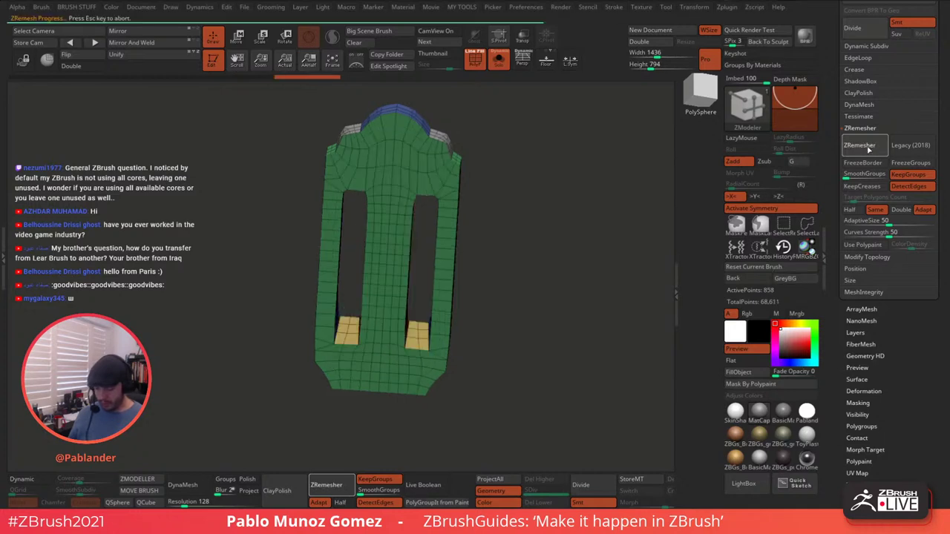
{"action": "key", "text": "ctrl+z"}
{"action": "mouse_move", "coordinate": [646, 233]}
{"action": "left_mouse_down"}
{"action": "mouse_move", "coordinate": [596, 253]}
{"action": "mouse_move", "coordinate": [580, 284]}
{"action": "mouse_move", "coordinate": [585, 252]}
{"action": "mouse_move", "coordinate": [510, 257]}
{"action": "left_mouse_up"}
{"action": "key", "text": "ctrl+z"}
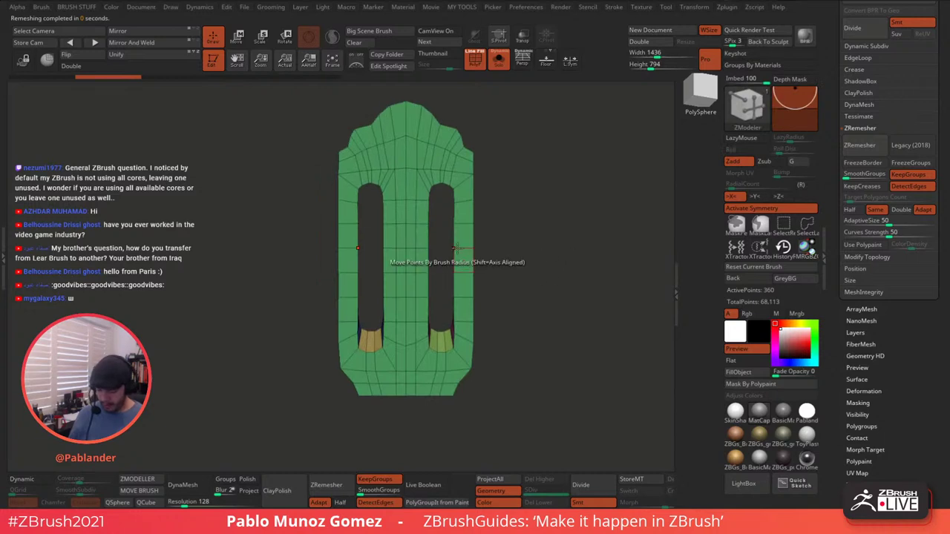
- Set the ZModeler edge action to Crease with EdgeLoop Complete and crease the edge loop along the headstock's outer side
{"action": "key", "text": "space"}
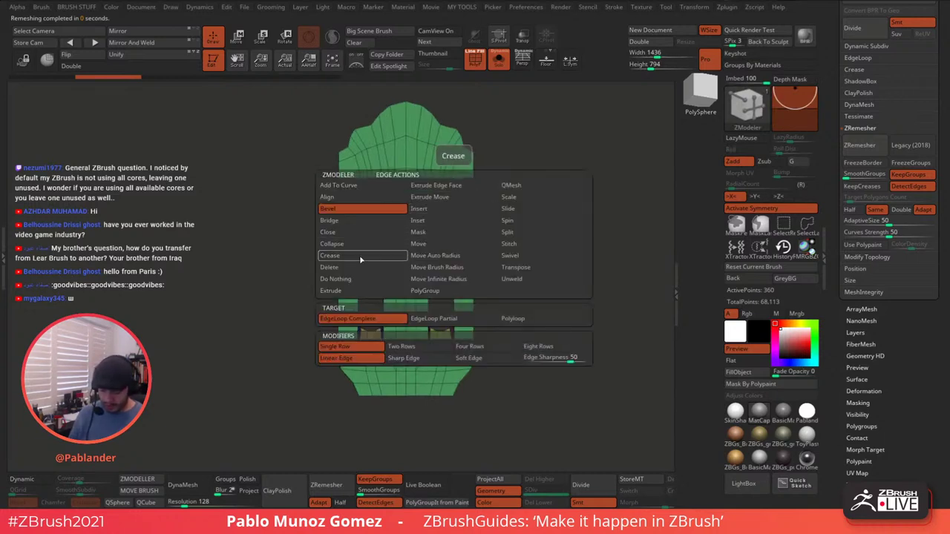
{"action": "left_click", "coordinate": [363, 256]}
{"action": "left_click", "coordinate": [367, 331]}
{"action": "left_click_drag", "start_coordinate": [523, 176], "coordinate": [531, 222]}
{"action": "left_click", "coordinate": [463, 211]}
{"action": "left_click_drag", "start_coordinate": [533, 176], "coordinate": [523, 152]}
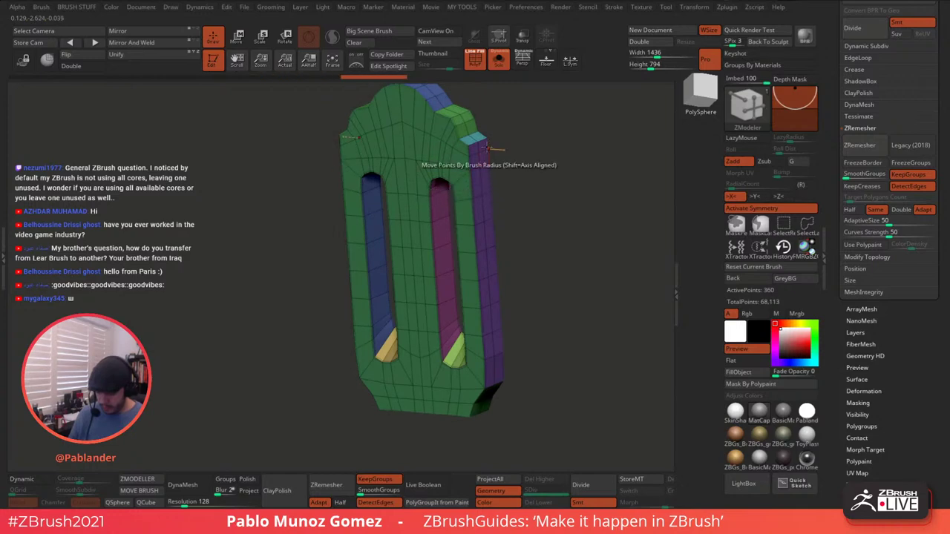
- Switch the Crease target to EdgeLoop Partial and crease the border edges around the headstock's crown and lower corners
{"action": "key", "text": "space"}
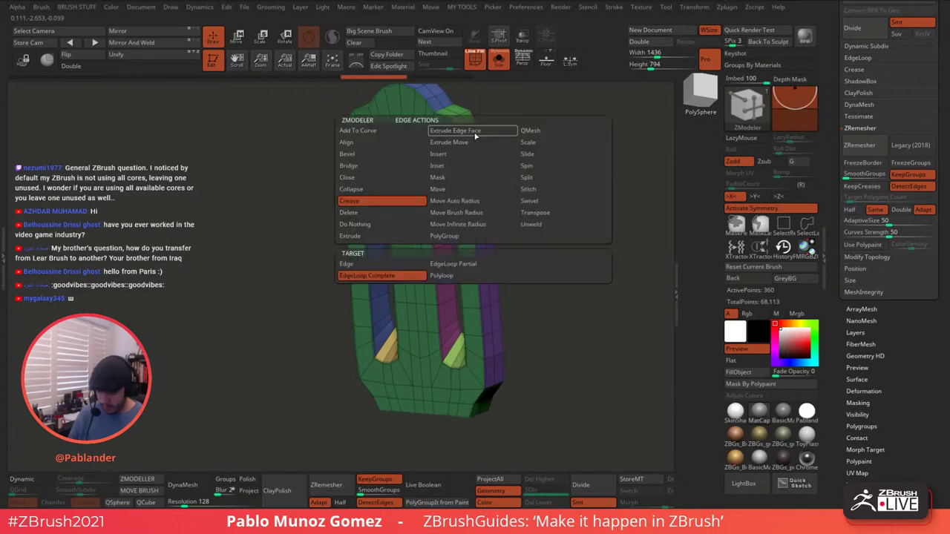
{"action": "left_click", "coordinate": [461, 266]}
{"action": "left_click_drag", "start_coordinate": [580, 152], "coordinate": [514, 204]}
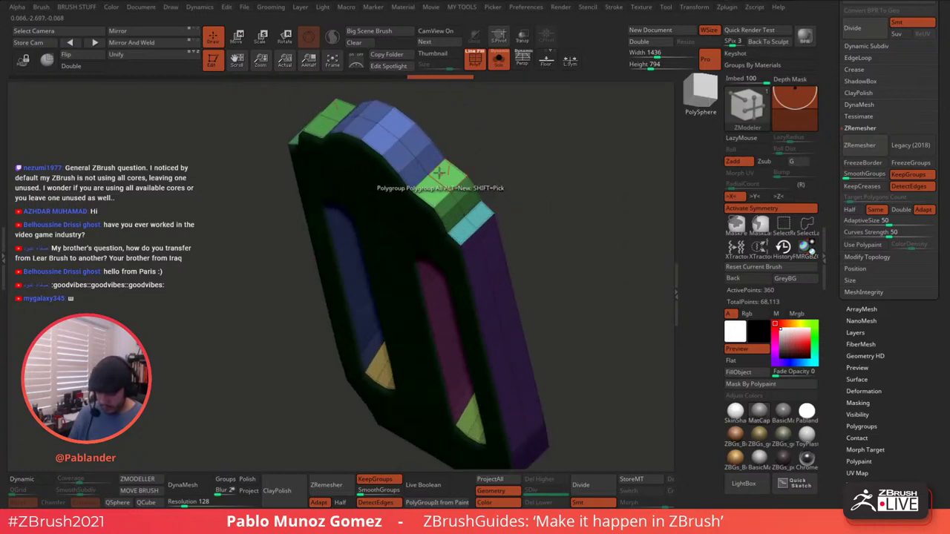
{"action": "mouse_move", "coordinate": [541, 252]}
{"action": "left_mouse_down"}
{"action": "mouse_move", "coordinate": [530, 206]}
{"action": "mouse_move", "coordinate": [555, 276]}
{"action": "mouse_move", "coordinate": [498, 275]}
{"action": "mouse_move", "coordinate": [486, 312]}
{"action": "left_mouse_up"}
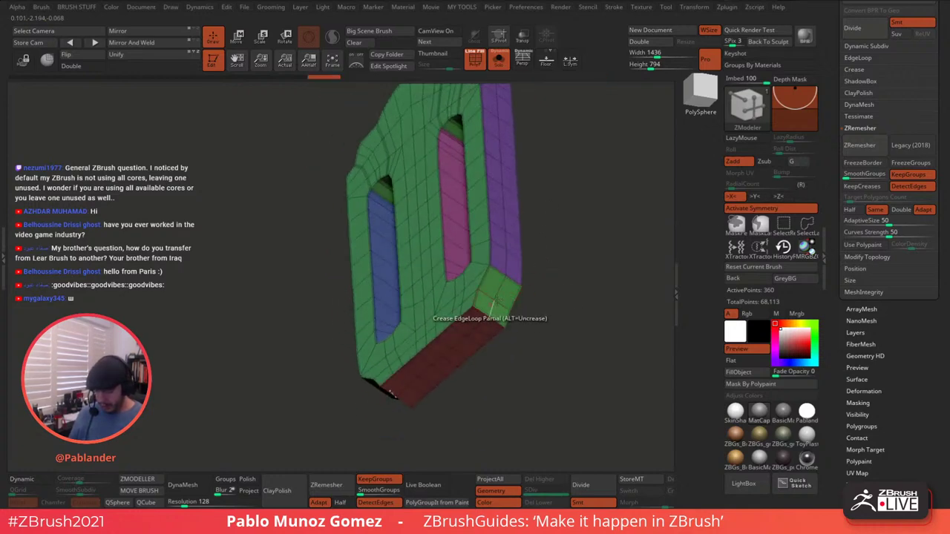
{"action": "left_click_drag", "start_coordinate": [560, 236], "coordinate": [572, 289]}
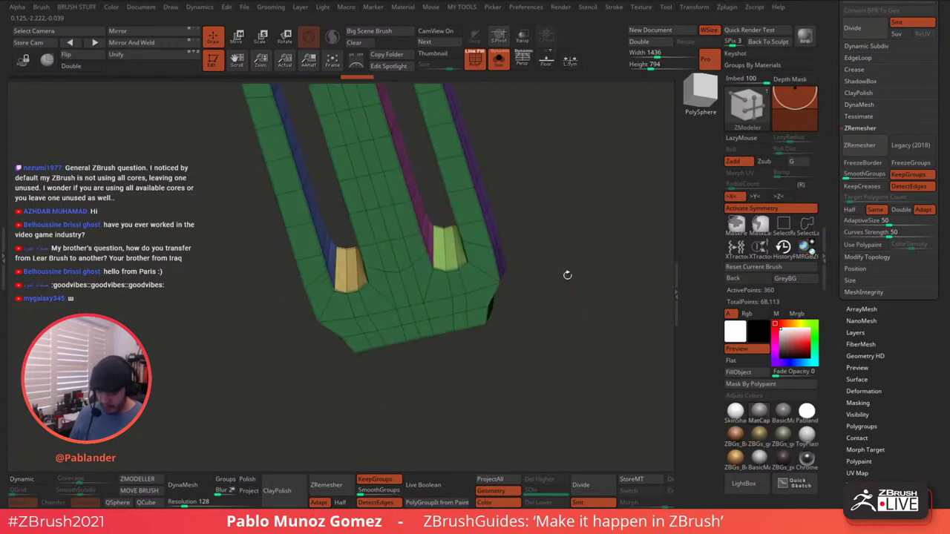
{"action": "left_click_drag", "start_coordinate": [520, 252], "coordinate": [553, 268]}
- Preview the creased headstock with Dynamic Subdiv and without the wireframe, and return to the unsmoothed polyframe view
{"action": "left_click", "coordinate": [34, 479]}
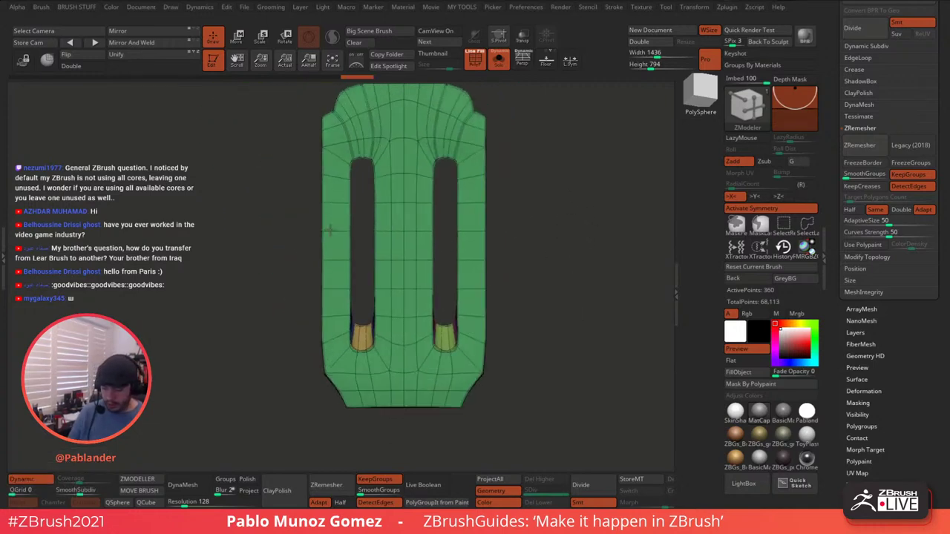
{"action": "left_click", "coordinate": [478, 65]}
{"action": "left_click_drag", "start_coordinate": [510, 111], "coordinate": [494, 235]}
{"action": "key", "text": "shift+d"}
{"action": "key", "text": "shift+f"}
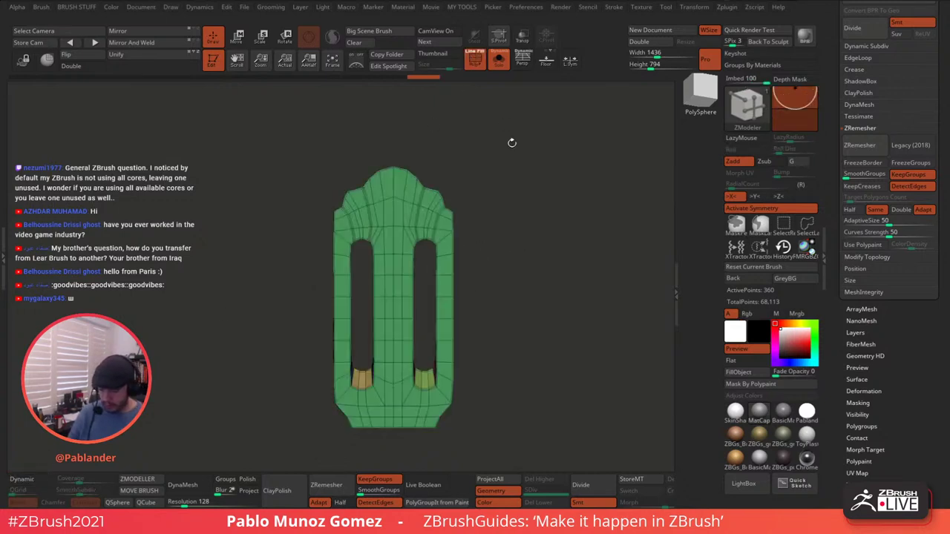
- Crease another partial edge loop at the headstock's upper shoulder and undo the last stray edit
{"action": "left_click_drag", "start_coordinate": [505, 123], "coordinate": [537, 185]}
{"action": "right_click_drag", "start_coordinate": [463, 195], "coordinate": [463, 211], "text": "ctrl"}
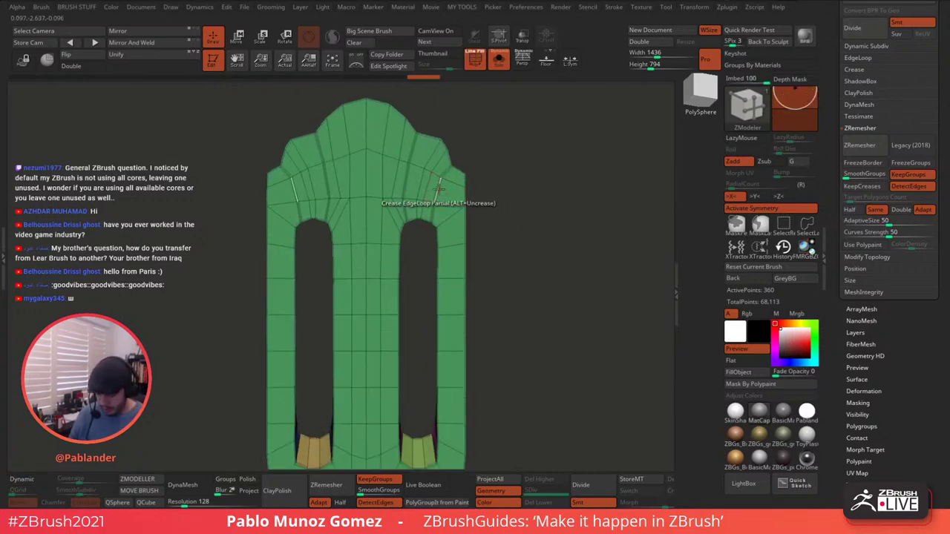
{"action": "left_click_drag", "start_coordinate": [486, 178], "coordinate": [549, 190]}
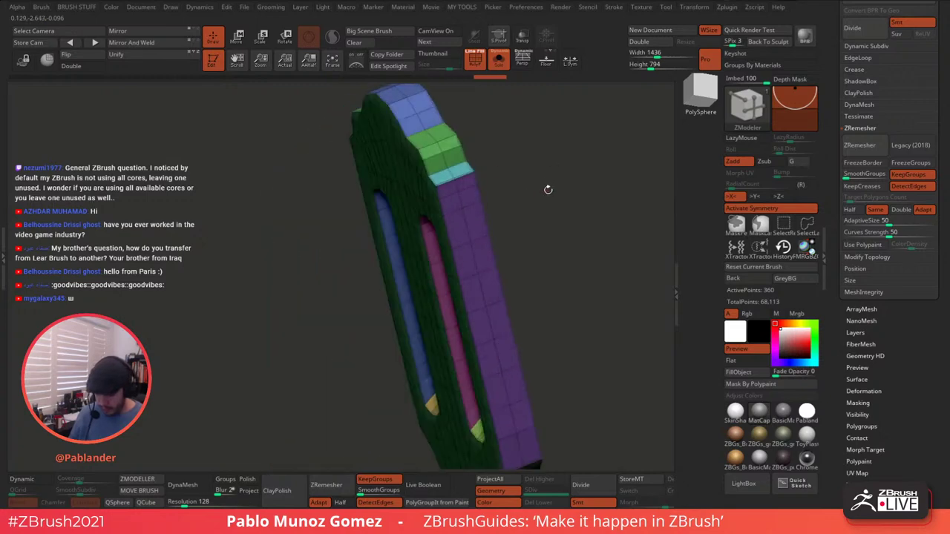
{"action": "mouse_move", "coordinate": [508, 155]}
{"action": "right_mouse_down"}
{"action": "mouse_move", "coordinate": [438, 167]}
{"action": "mouse_move", "coordinate": [445, 171]}
{"action": "right_mouse_up"}
{"action": "key", "text": "ctrl+z"}
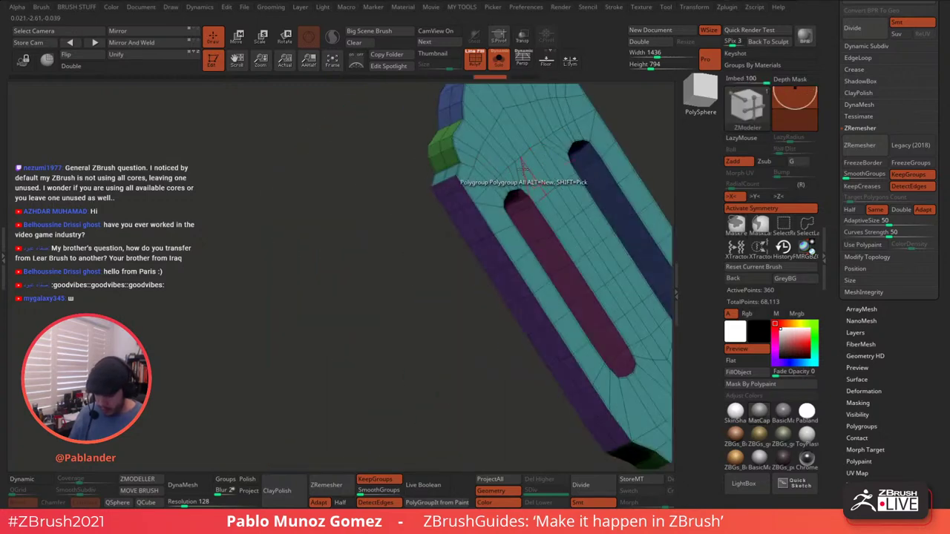
{"action": "right_click_drag", "start_coordinate": [535, 176], "coordinate": [586, 174]}
- Change the Crease target to Edge and crease the individual edges at the step beside the headstock's crown
{"action": "key", "text": "space"}
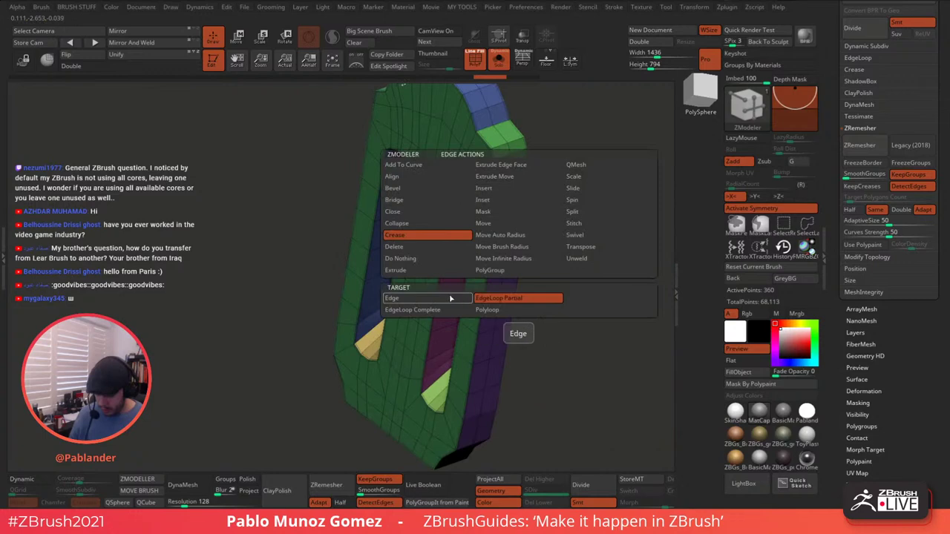
{"action": "left_click", "coordinate": [448, 302]}
{"action": "left_click", "coordinate": [519, 169]}
{"action": "left_click", "coordinate": [506, 172]}
{"action": "mouse_move", "coordinate": [589, 202]}
{"action": "left_mouse_down"}
{"action": "mouse_move", "coordinate": [602, 186]}
{"action": "mouse_move", "coordinate": [577, 205]}
{"action": "left_mouse_up"}
{"action": "left_click_drag", "start_coordinate": [622, 157], "coordinate": [603, 163]}
- Check the creased headstock with Dynamic Subdiv from the side and front, and turn the smoothing off again
{"action": "left_click", "coordinate": [36, 481]}
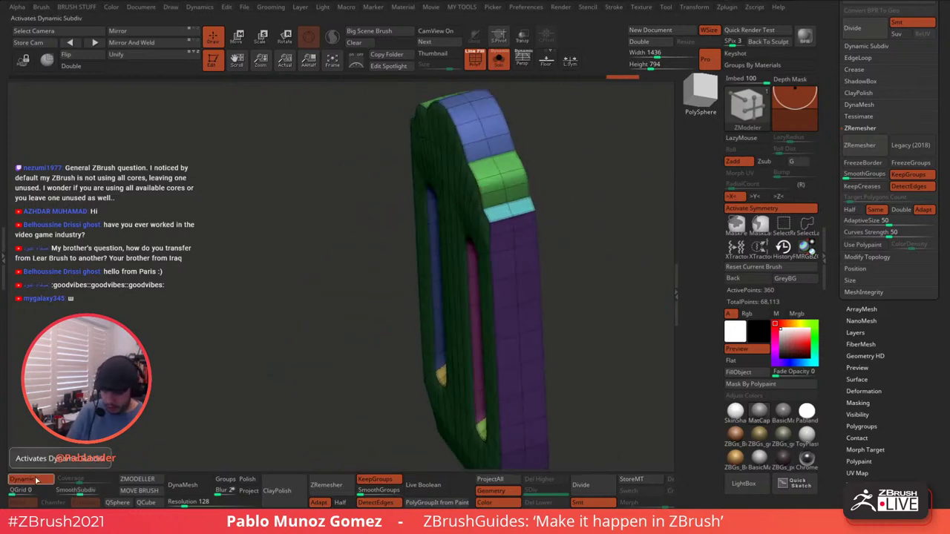
{"action": "left_click_drag", "start_coordinate": [203, 357], "coordinate": [205, 311], "text": "alt"}
{"action": "left_click_drag", "start_coordinate": [205, 311], "coordinate": [215, 299], "text": "shift"}
{"action": "left_click_drag", "start_coordinate": [578, 244], "coordinate": [553, 262], "text": "alt"}
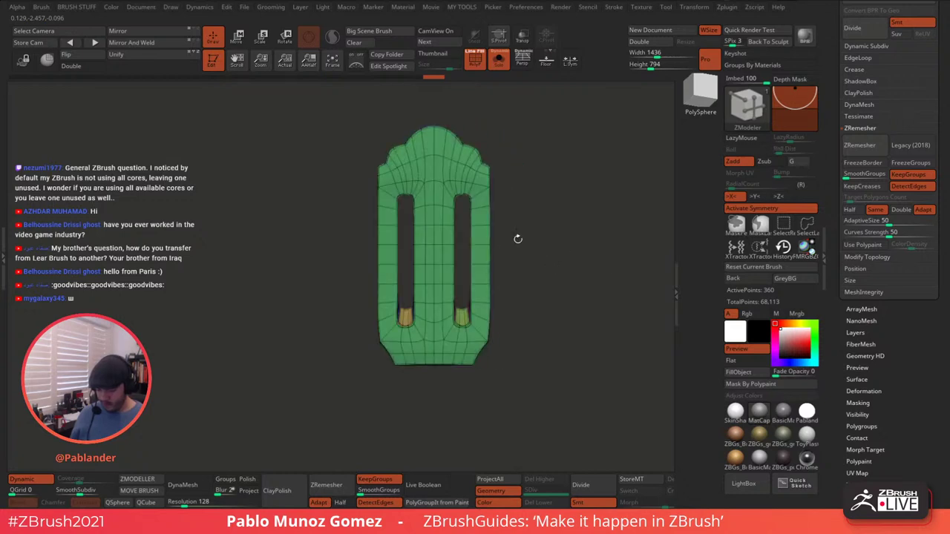
{"action": "key", "text": "shift+d"}
- Delete the old headstock subtool "goodone two2" and duplicate the creased headstock
{"action": "left_click_drag", "start_coordinate": [833, 194], "coordinate": [833, 274]}
{"action": "left_click", "coordinate": [913, 145]}
{"action": "left_click", "coordinate": [852, 391]}
{"action": "left_click", "coordinate": [758, 410]}
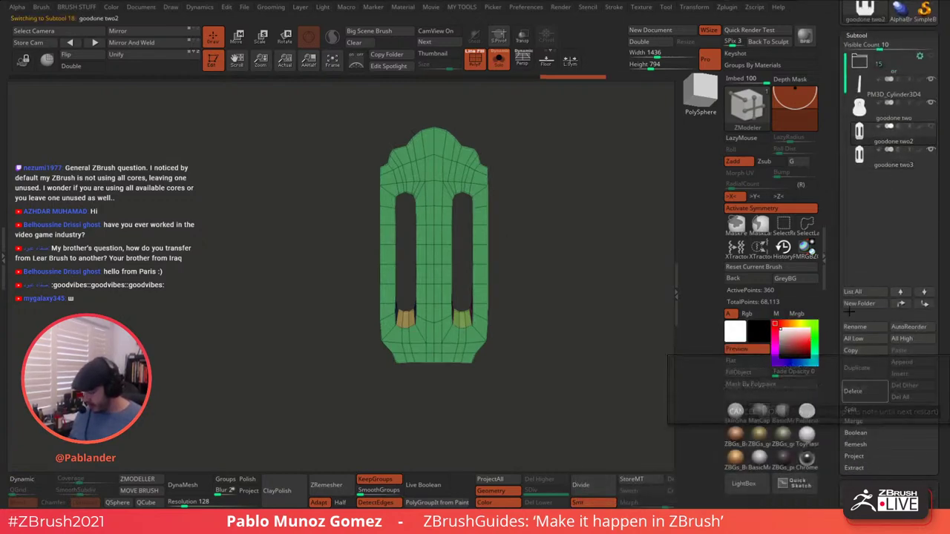
{"action": "left_click", "coordinate": [856, 368]}
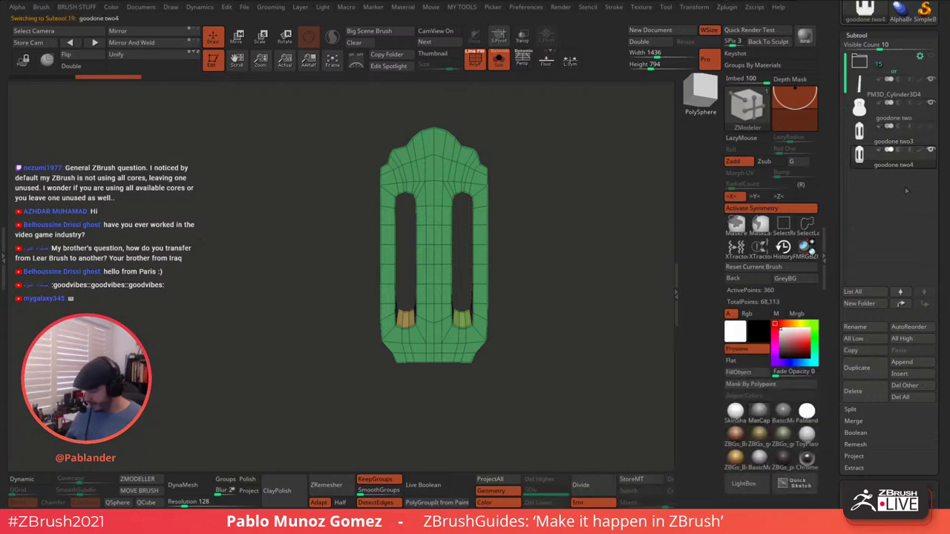
- Try remeshing the new headstock duplicate with ZRemesher at the Same polygon count, and undo that pass
{"action": "scroll", "coordinate": [835, 223], "scroll_direction": "down", "scroll_amount": 3}
{"action": "scroll", "coordinate": [835, 223], "scroll_direction": "down", "scroll_amount": 5}
{"action": "mouse_move", "coordinate": [544, 291]}
{"action": "left_mouse_down"}
{"action": "mouse_move", "coordinate": [560, 321]}
{"action": "mouse_move", "coordinate": [560, 286]}
{"action": "left_mouse_up"}
{"action": "left_click", "coordinate": [874, 232]}
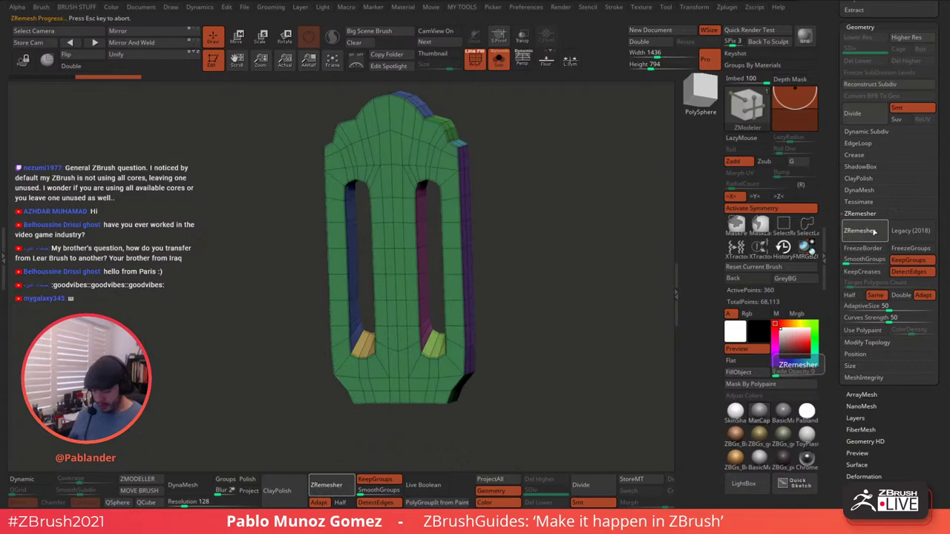
{"action": "key", "text": "ctrl+z"}
- Turn on KeepCreases and try ZRemesher on the headstock at the Same polygon count
{"action": "left_click", "coordinate": [873, 274]}
{"action": "left_click", "coordinate": [865, 231]}
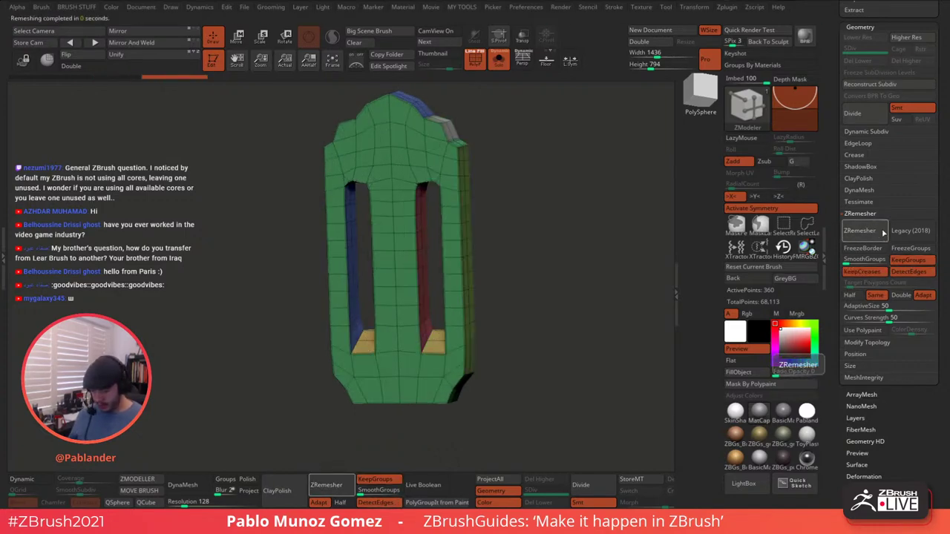
{"action": "left_click", "coordinate": [882, 231]}
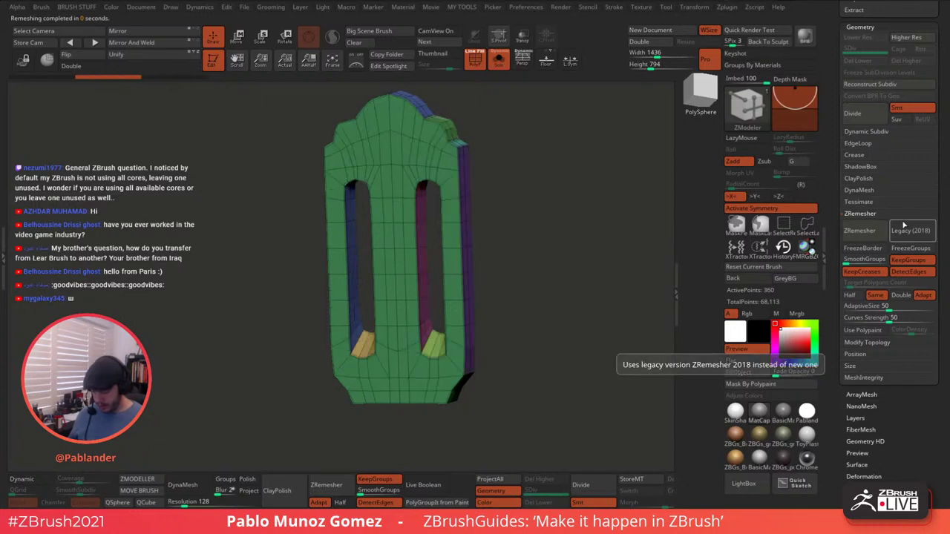
- Set ZRemesher to Double, try remeshing the headstock with KeepCreases on, and undo the passes
{"action": "left_click", "coordinate": [901, 295]}
{"action": "left_click", "coordinate": [881, 231]}
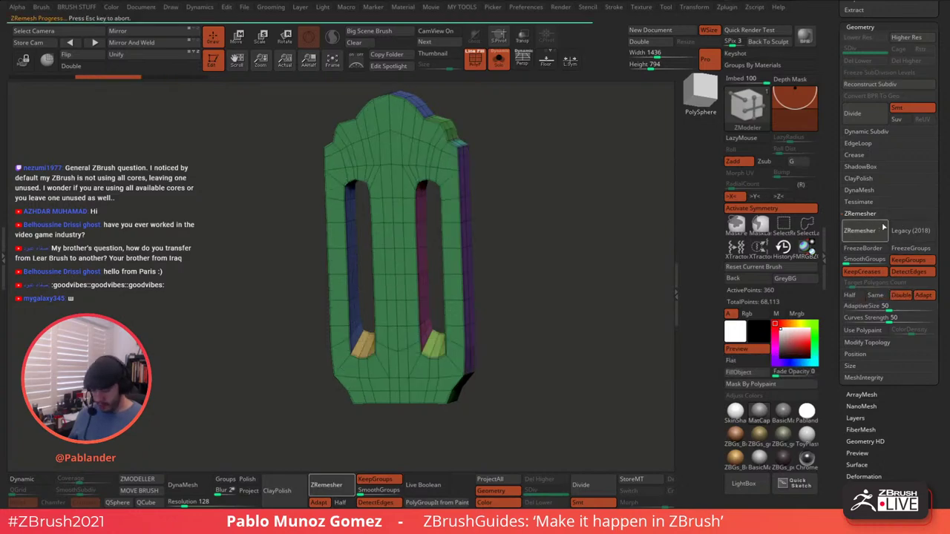
{"action": "key", "text": "ctrl+z"}
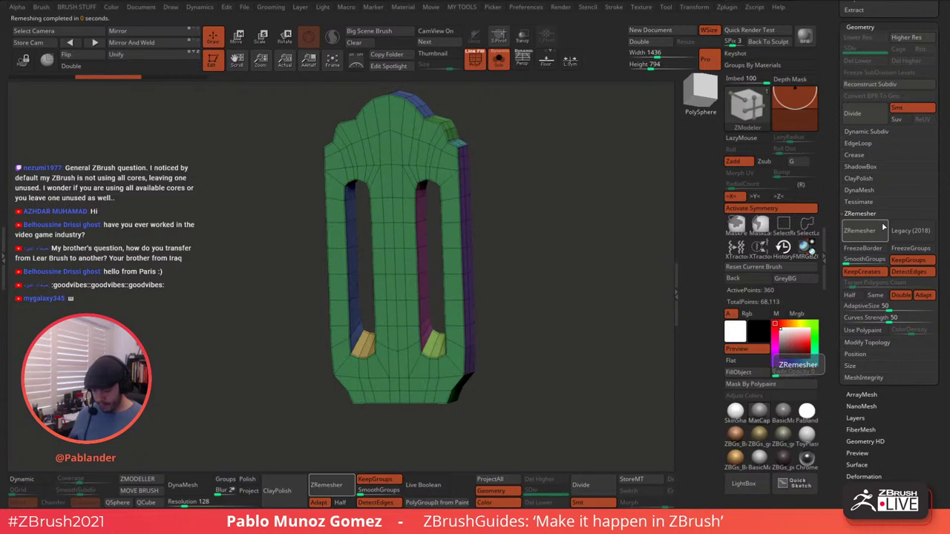
{"action": "left_click_drag", "start_coordinate": [605, 329], "coordinate": [590, 333]}
{"action": "left_click", "coordinate": [875, 230]}
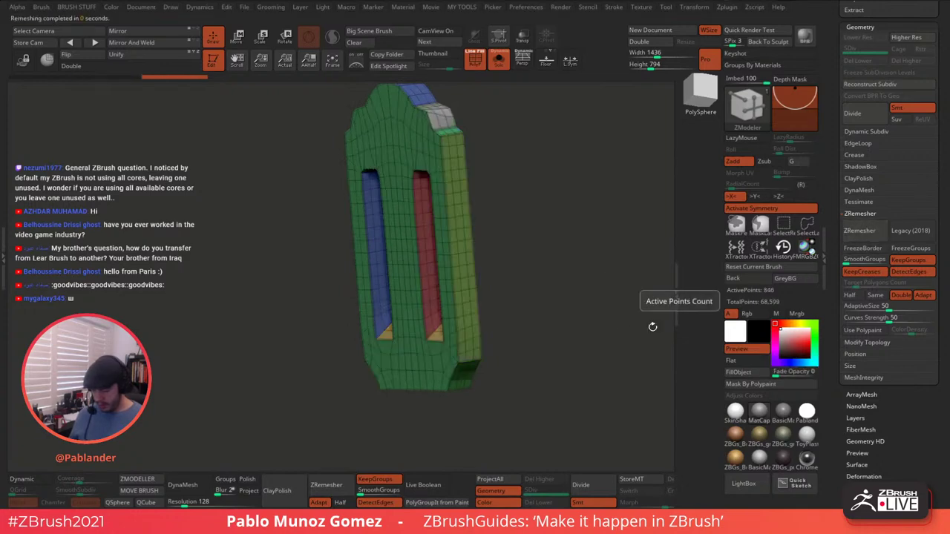
{"action": "left_click_drag", "start_coordinate": [599, 336], "coordinate": [615, 339]}
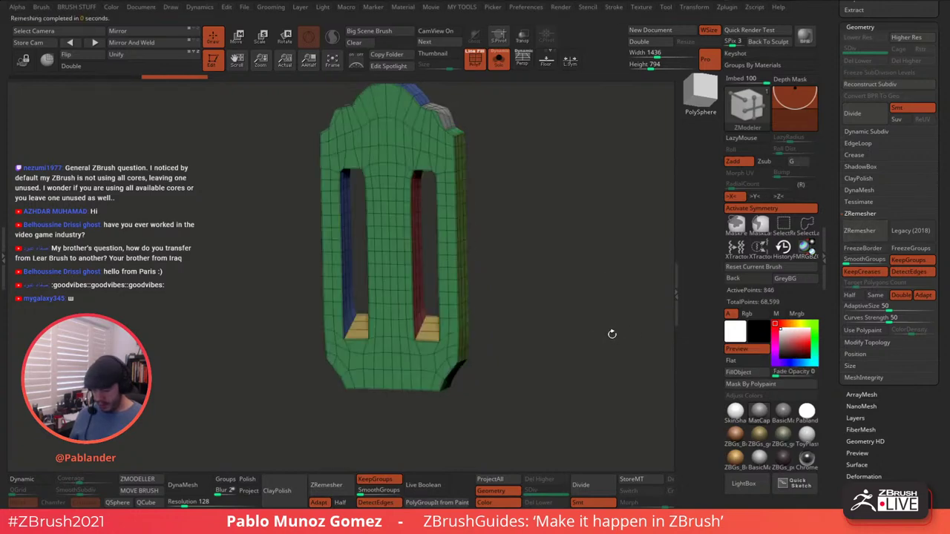
{"action": "key", "text": "ctrl+z"}
- Remesh the headstock at double the polygon count using the Legacy (2018) ZRemesher algorithm
{"action": "left_click", "coordinate": [860, 232]}
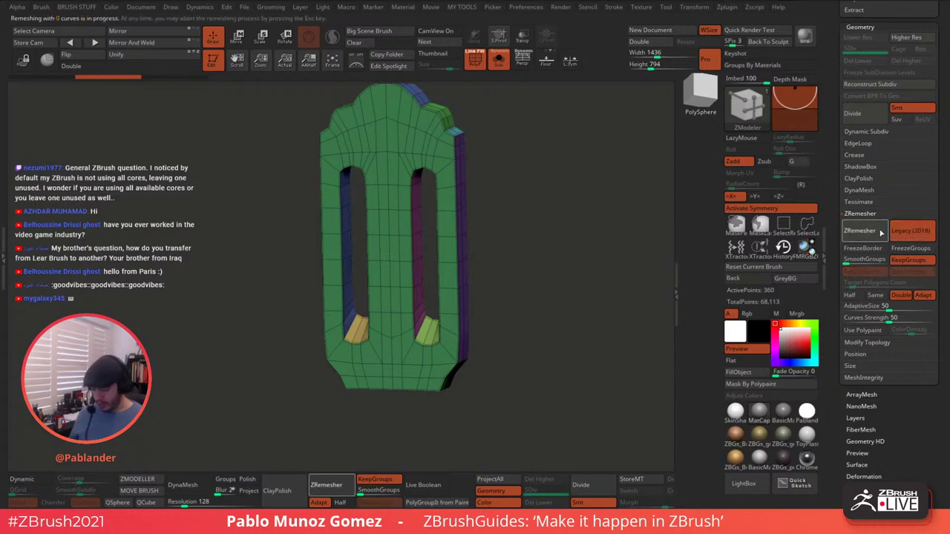
{"action": "left_click_drag", "start_coordinate": [586, 330], "coordinate": [586, 359]}
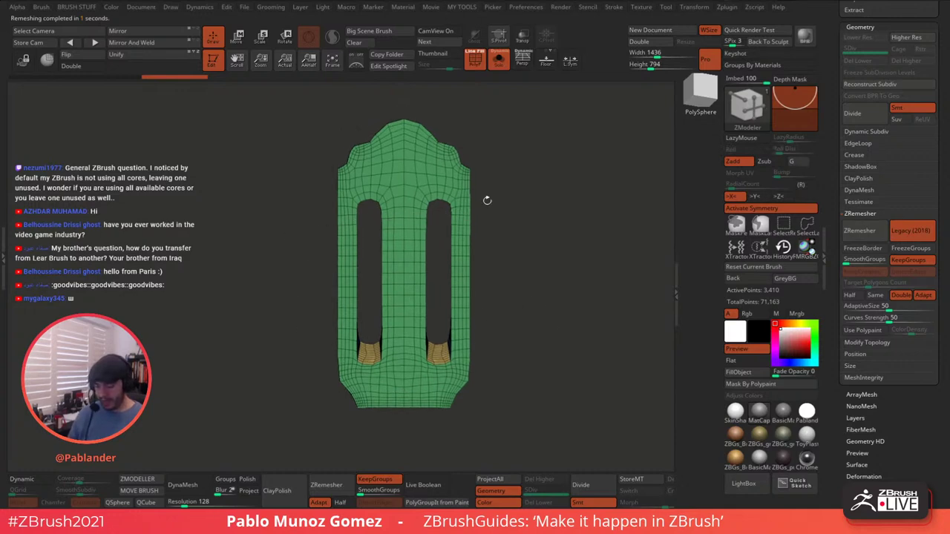
{"action": "left_click_drag", "start_coordinate": [478, 178], "coordinate": [507, 171]}
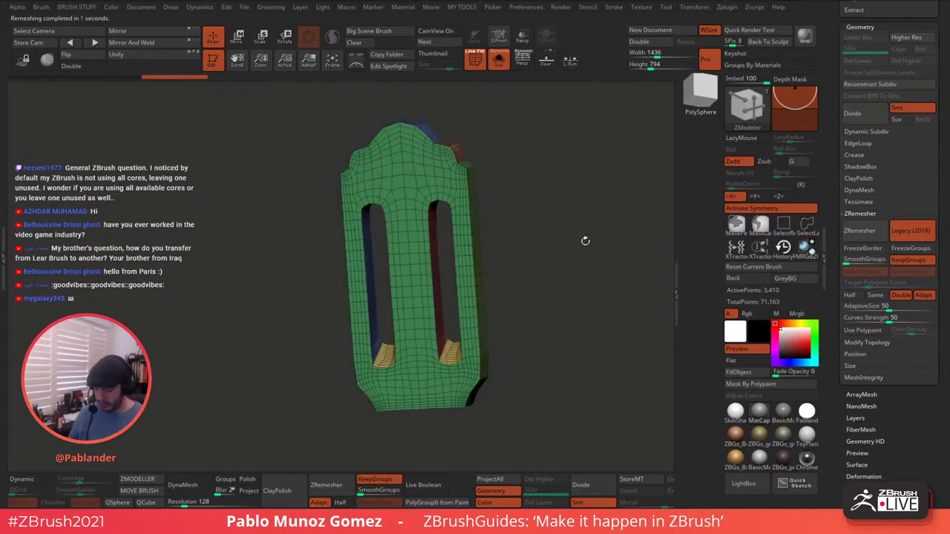
- Turn off Legacy (2018) and remesh the result again at double the polygon count with KeepGroups, KeepCreases and DetectEdges
{"action": "left_click", "coordinate": [892, 230]}
{"action": "left_click_drag", "start_coordinate": [639, 302], "coordinate": [585, 323]}
{"action": "left_click", "coordinate": [861, 231]}
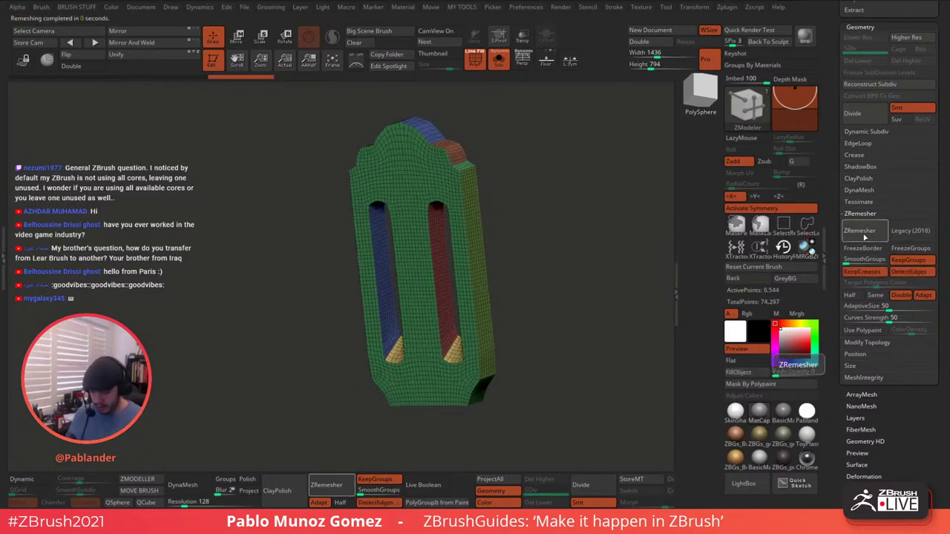
{"action": "mouse_move", "coordinate": [583, 326]}
{"action": "left_mouse_down", "text": "shift"}
{"action": "mouse_move", "coordinate": [594, 325]}
{"action": "mouse_move", "coordinate": [583, 331]}
{"action": "mouse_move", "coordinate": [564, 319]}
{"action": "mouse_move", "coordinate": [562, 328]}
{"action": "mouse_move", "coordinate": [600, 318]}
{"action": "mouse_move", "coordinate": [580, 327]}
{"action": "left_mouse_up", "text": "shift"}
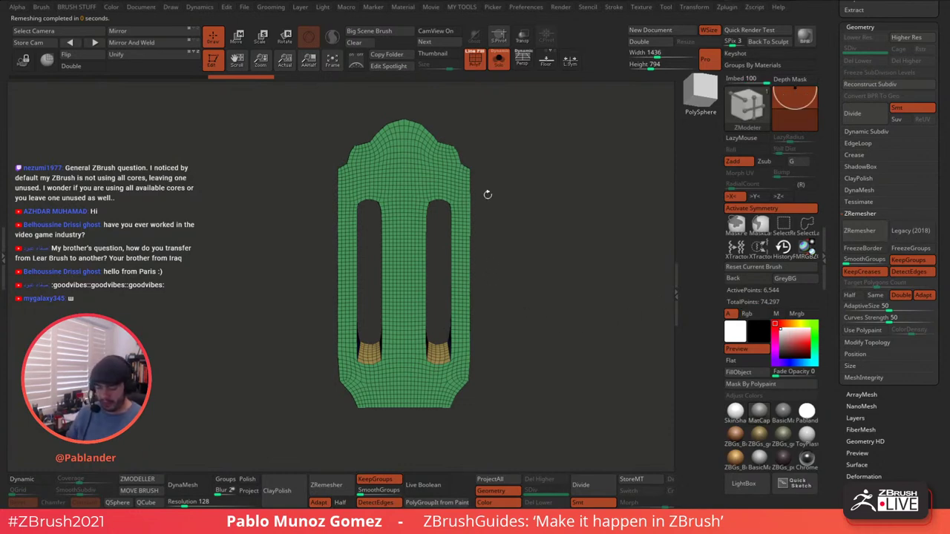
{"action": "left_click_drag", "start_coordinate": [529, 204], "coordinate": [542, 213], "text": "alt"}
{"action": "left_click_drag", "start_coordinate": [563, 279], "coordinate": [563, 262], "text": "alt"}
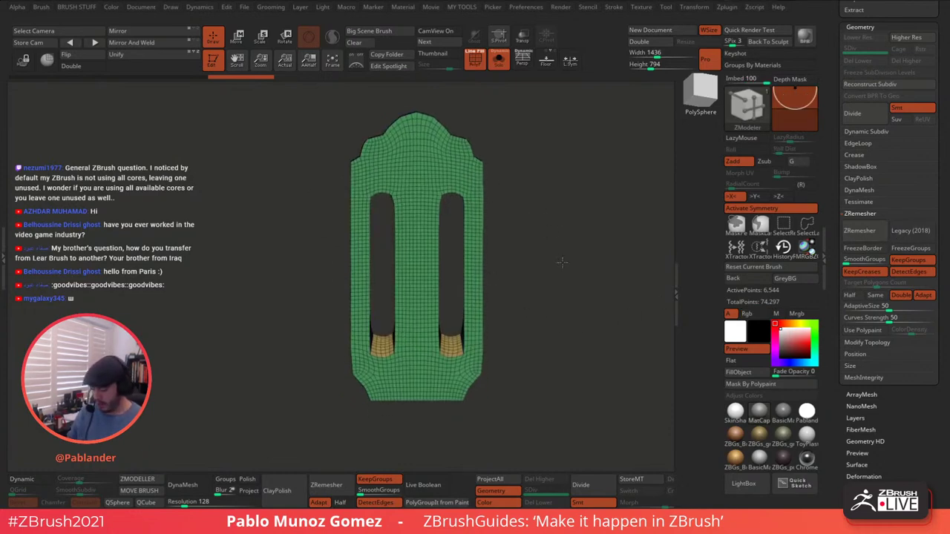
- Try reconstructing a lower subdivision level, and remesh the headstock twice with ZRemesher set to Half
{"action": "left_click", "coordinate": [883, 86]}
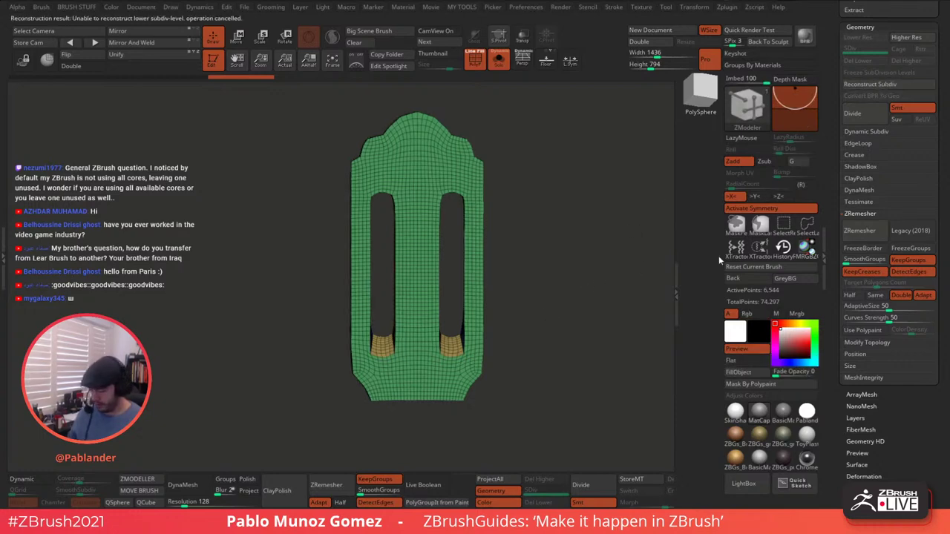
{"action": "left_click", "coordinate": [858, 297]}
{"action": "left_click", "coordinate": [874, 234]}
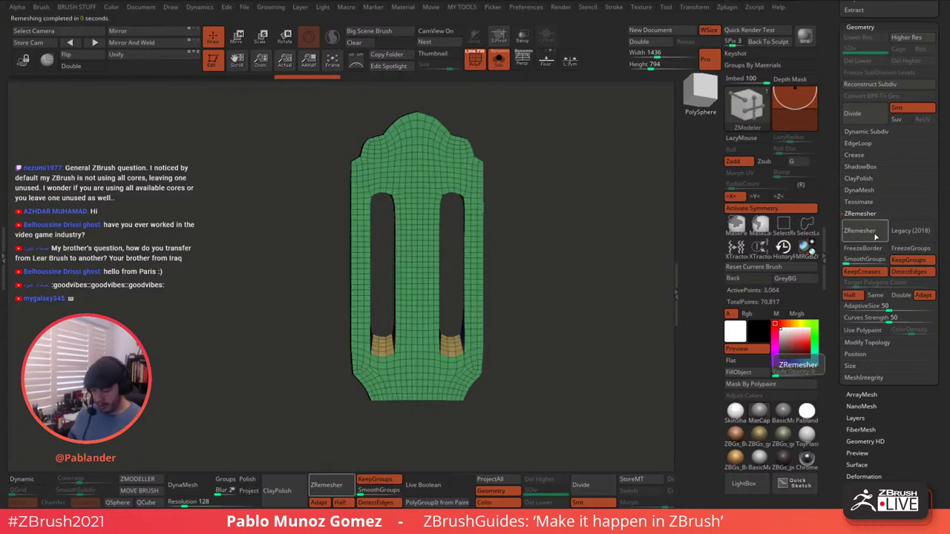
{"action": "left_click", "coordinate": [872, 236]}
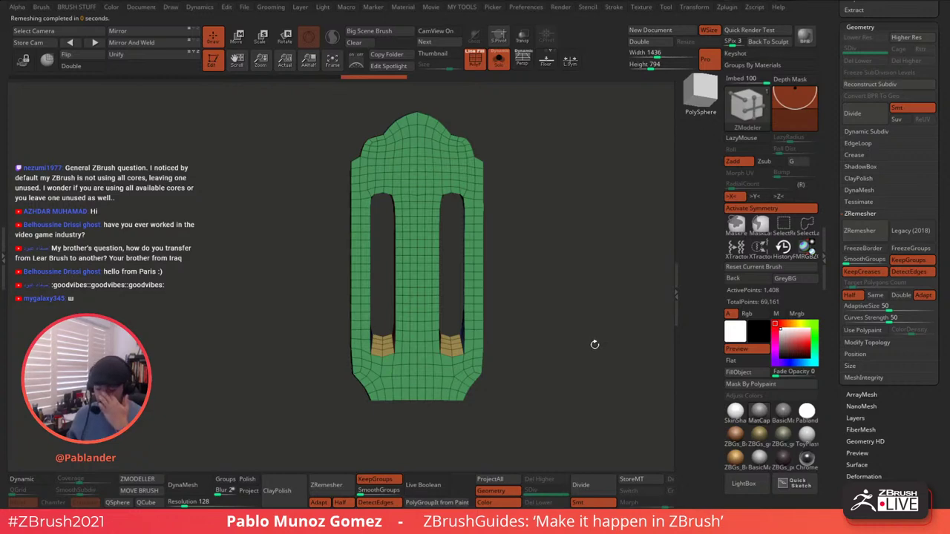
{"action": "mouse_move", "coordinate": [594, 330]}
{"action": "left_mouse_down"}
{"action": "mouse_move", "coordinate": [583, 329]}
{"action": "mouse_move", "coordinate": [594, 330]}
{"action": "left_mouse_up"}
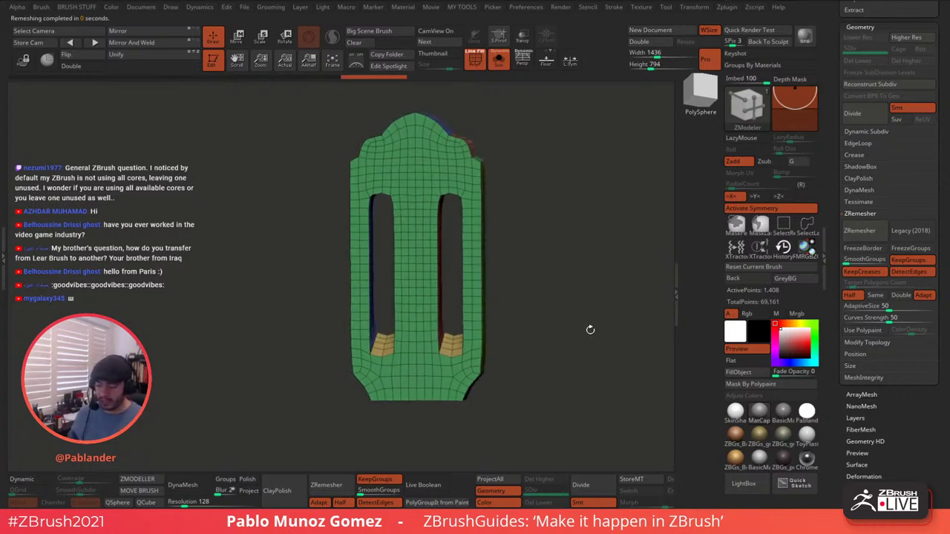
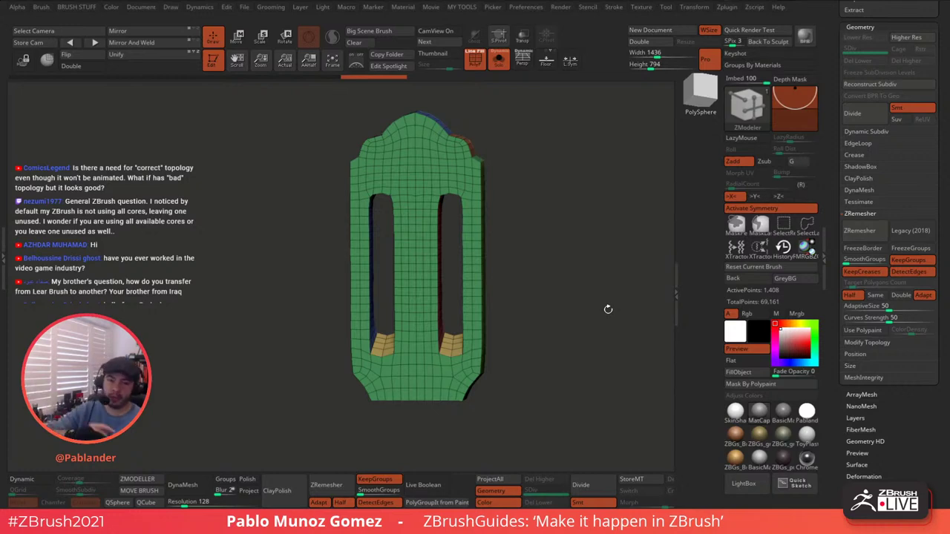
{"action": "left_click_drag", "start_coordinate": [608, 309], "coordinate": [546, 271]}
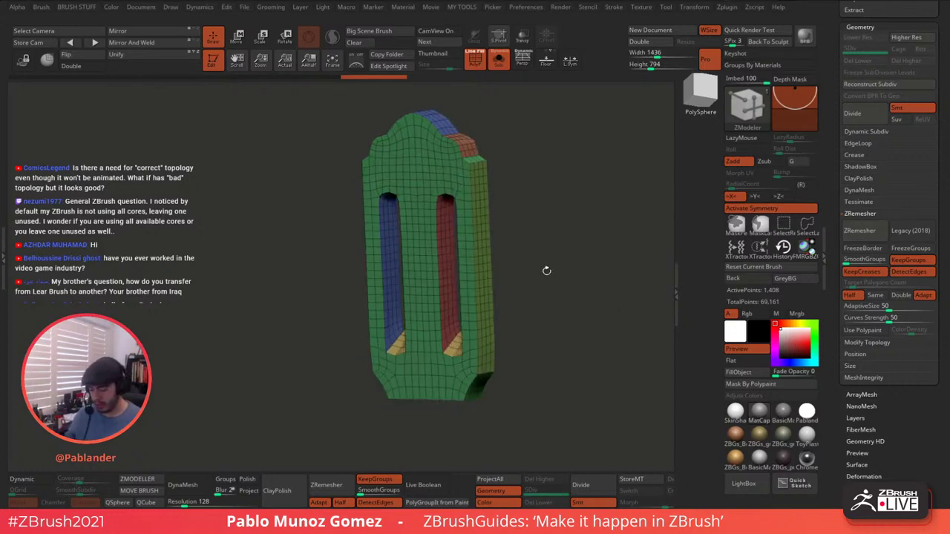
- Try remeshing the headstock once more at half the polygon count and undo the pass
{"action": "left_click", "coordinate": [860, 233]}
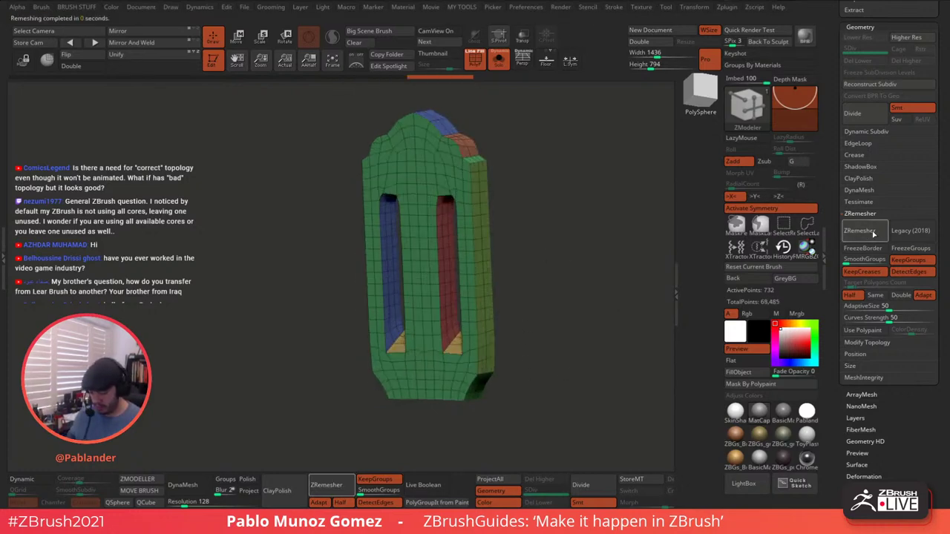
{"action": "mouse_move", "coordinate": [568, 322]}
{"action": "left_mouse_down"}
{"action": "mouse_move", "coordinate": [591, 305]}
{"action": "mouse_move", "coordinate": [562, 334]}
{"action": "mouse_move", "coordinate": [567, 320]}
{"action": "left_mouse_up"}
{"action": "key", "text": "ctrl+z"}
- Preview the headstock from the front with dynamic subdivision and no wireframe, and restore the unsmoothed wireframe display
{"action": "mouse_move", "coordinate": [605, 251]}
{"action": "left_mouse_down"}
{"action": "mouse_move", "coordinate": [606, 207]}
{"action": "mouse_move", "coordinate": [595, 235]}
{"action": "left_mouse_up"}
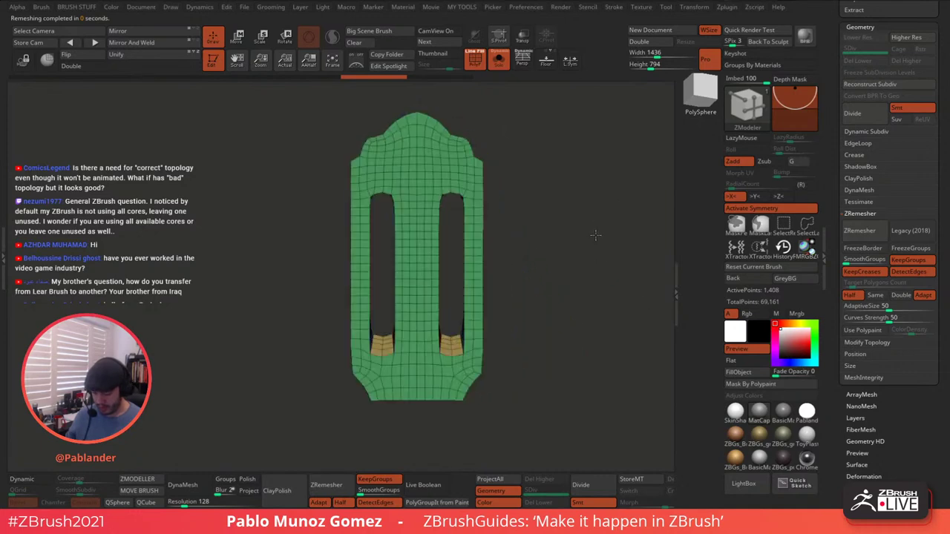
{"action": "left_click", "coordinate": [22, 479]}
{"action": "left_click", "coordinate": [475, 64]}
{"action": "left_click_drag", "start_coordinate": [558, 187], "coordinate": [547, 198]}
{"action": "left_click_drag", "start_coordinate": [501, 149], "coordinate": [539, 138]}
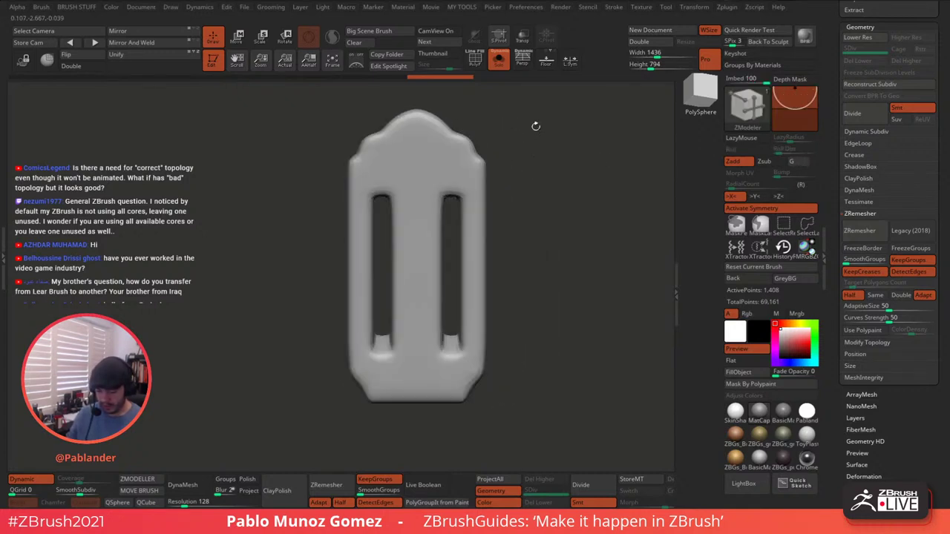
{"action": "left_click", "coordinate": [37, 481]}
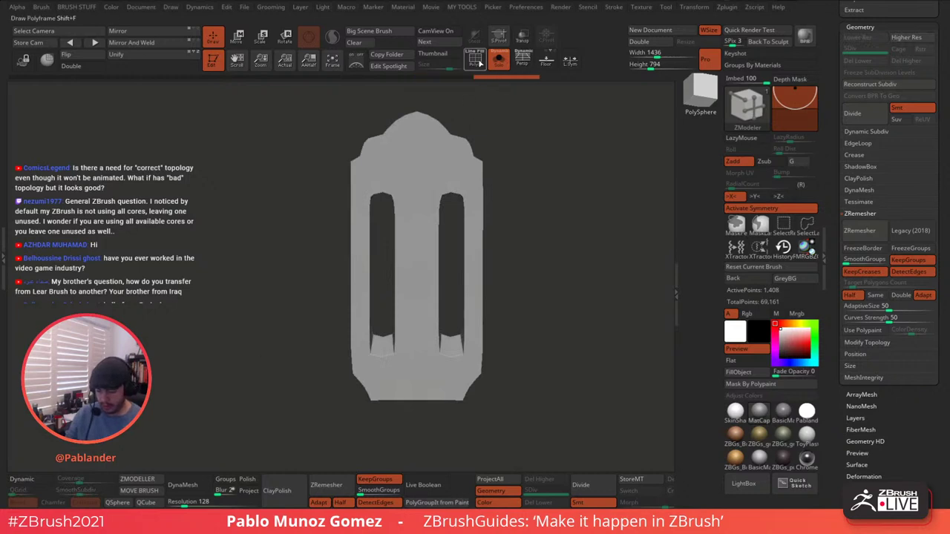
{"action": "key", "text": "shift+f"}
{"action": "left_click_drag", "start_coordinate": [539, 182], "coordinate": [529, 286]}
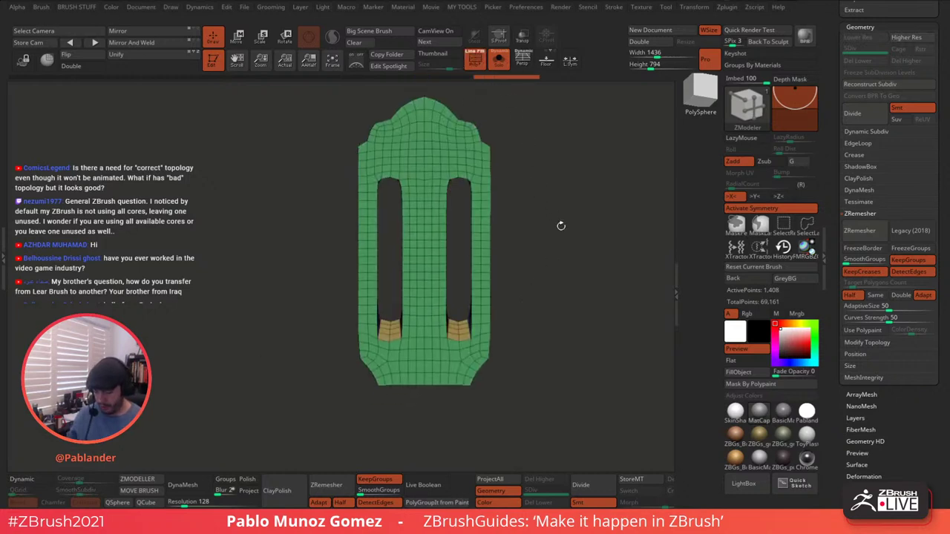
- Switch to the Move brush and open its brush settings
{"action": "key", "text": "b"}
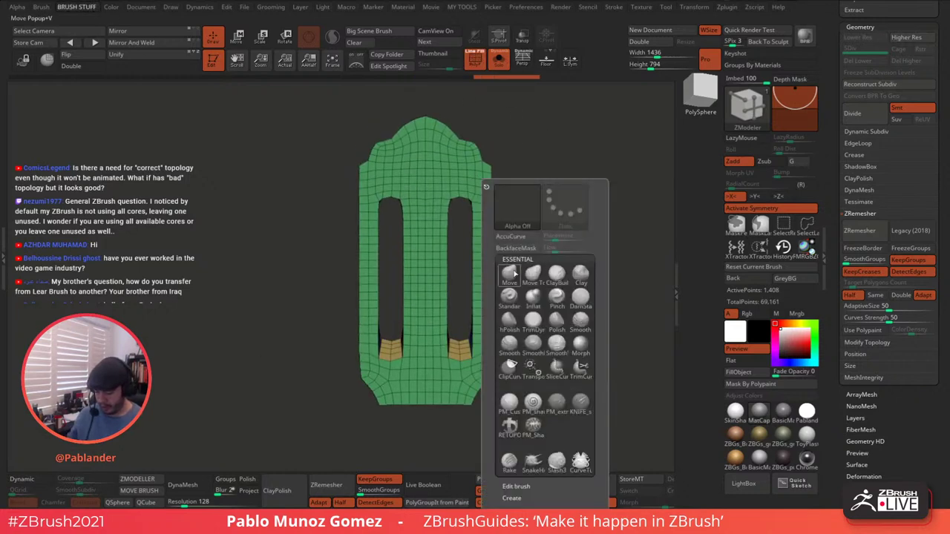
{"action": "key", "text": "m"}
{"action": "key", "text": "v"}
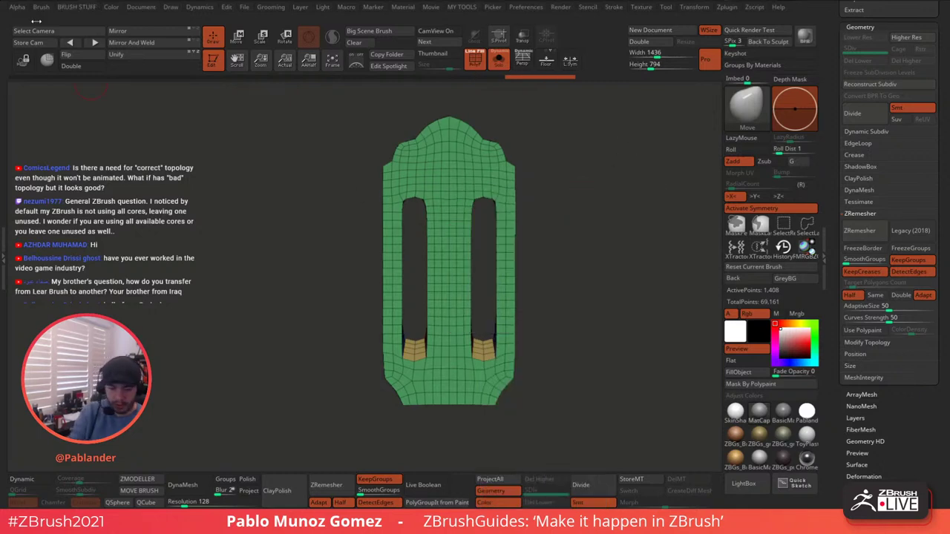
{"action": "left_click", "coordinate": [42, 8]}
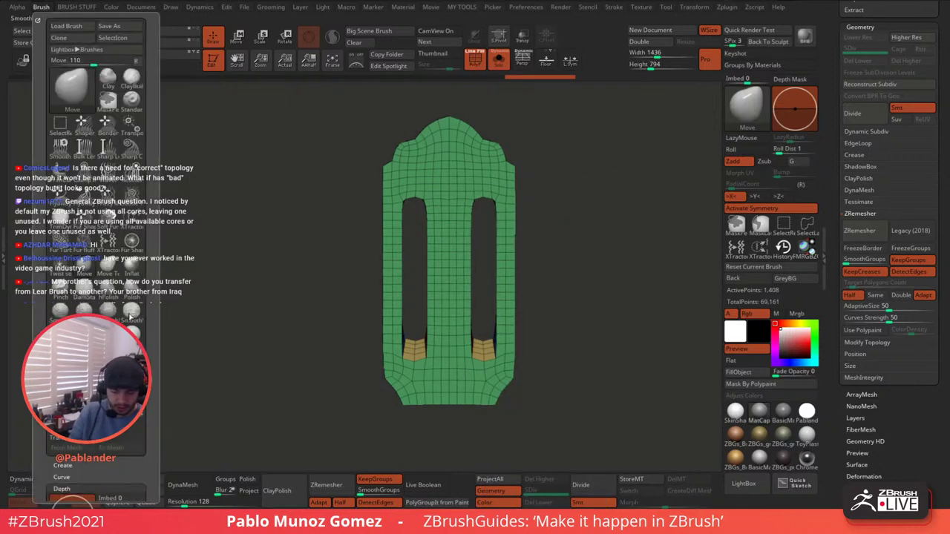
{"action": "mouse_move", "coordinate": [565, 245]}
{"action": "left_mouse_down", "text": "alt"}
{"action": "mouse_move", "coordinate": [567, 272]}
{"action": "mouse_move", "coordinate": [576, 231]}
{"action": "left_mouse_up", "text": "alt"}
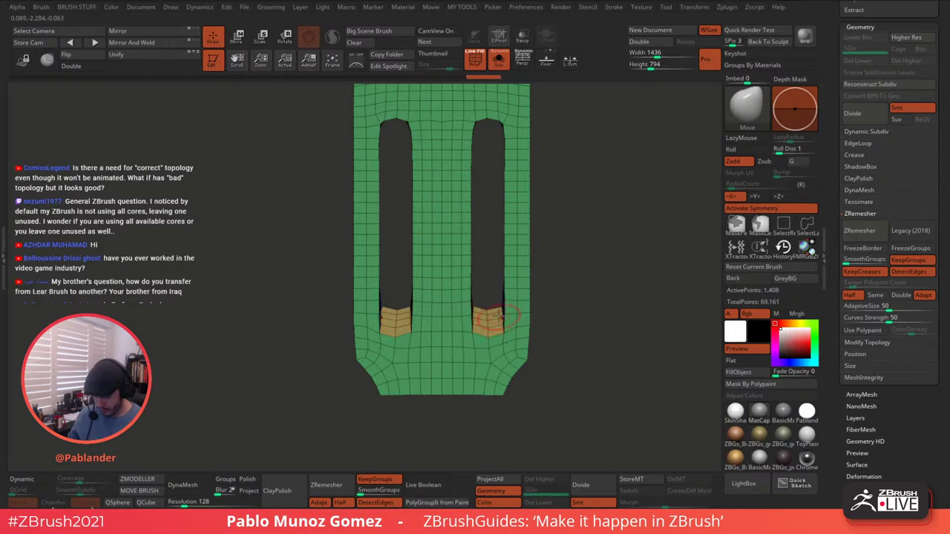
- Examine the remeshed headstock's topology around the slots and lower corners from the front, back and side
{"action": "right_click_drag", "start_coordinate": [498, 307], "coordinate": [648, 272]}
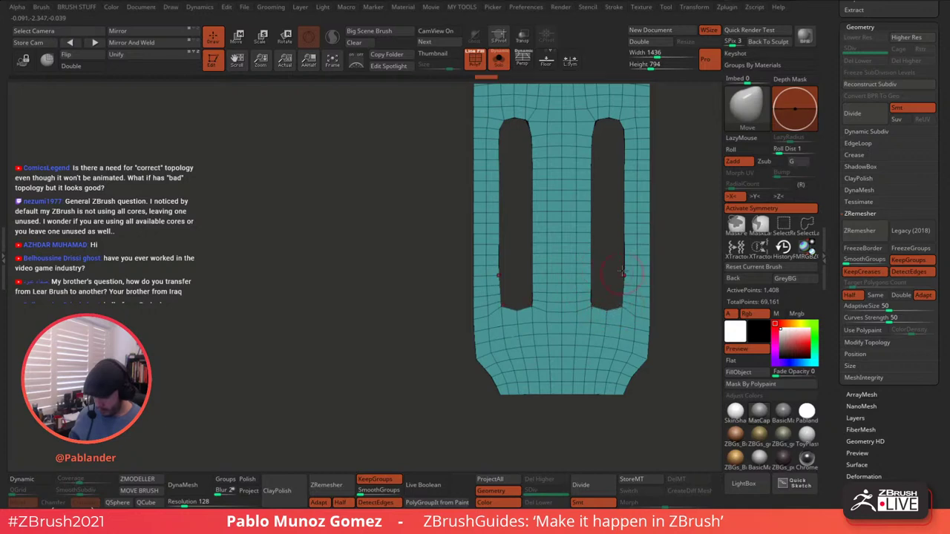
{"action": "right_click_drag", "start_coordinate": [621, 284], "coordinate": [599, 218]}
{"action": "right_click", "coordinate": [588, 169]}
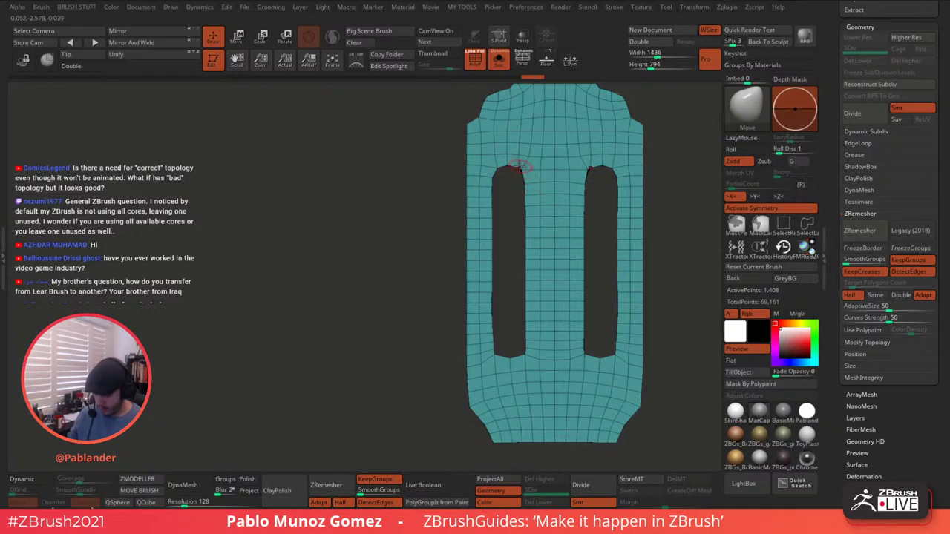
{"action": "right_click_drag", "start_coordinate": [498, 165], "coordinate": [577, 188]}
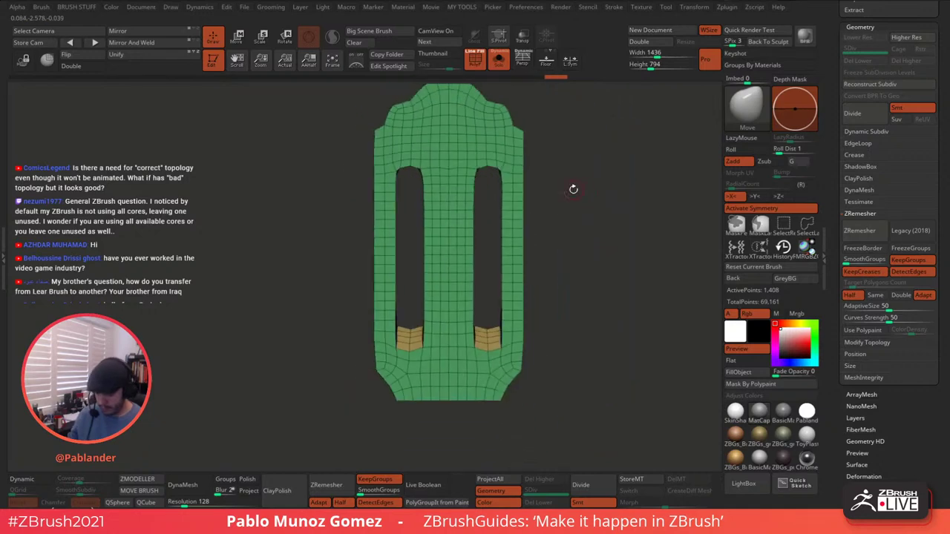
{"action": "right_click_drag", "start_coordinate": [504, 185], "coordinate": [535, 178]}
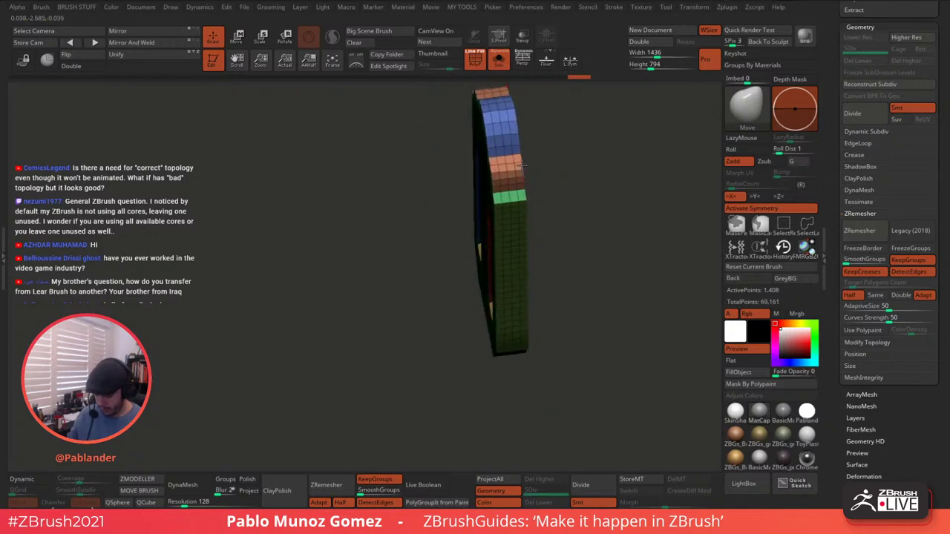
{"action": "right_click_drag", "start_coordinate": [556, 182], "coordinate": [564, 261]}
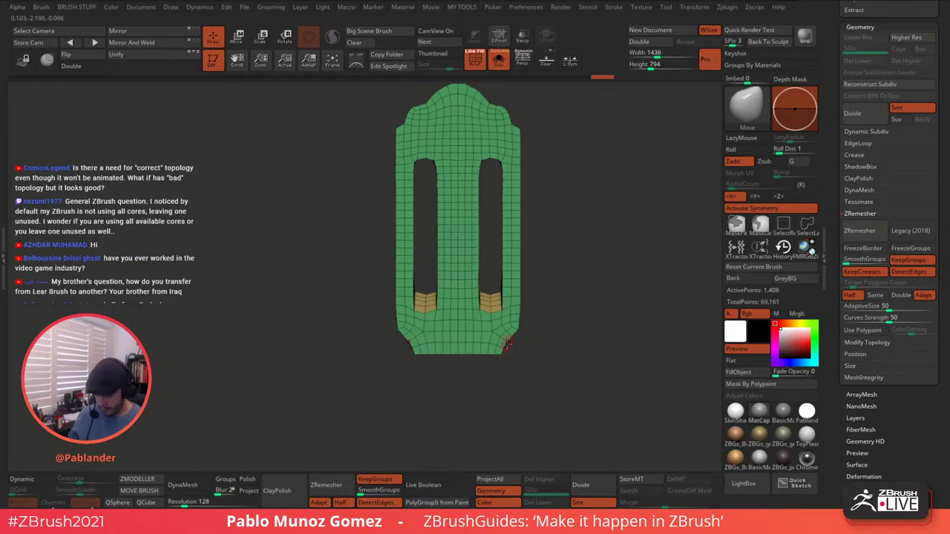
{"action": "right_click_drag", "start_coordinate": [527, 340], "coordinate": [575, 323]}
{"action": "left_click_drag", "start_coordinate": [833, 108], "coordinate": [846, 244]}
{"action": "scroll", "coordinate": [845, 245], "scroll_direction": "down", "scroll_amount": 1}
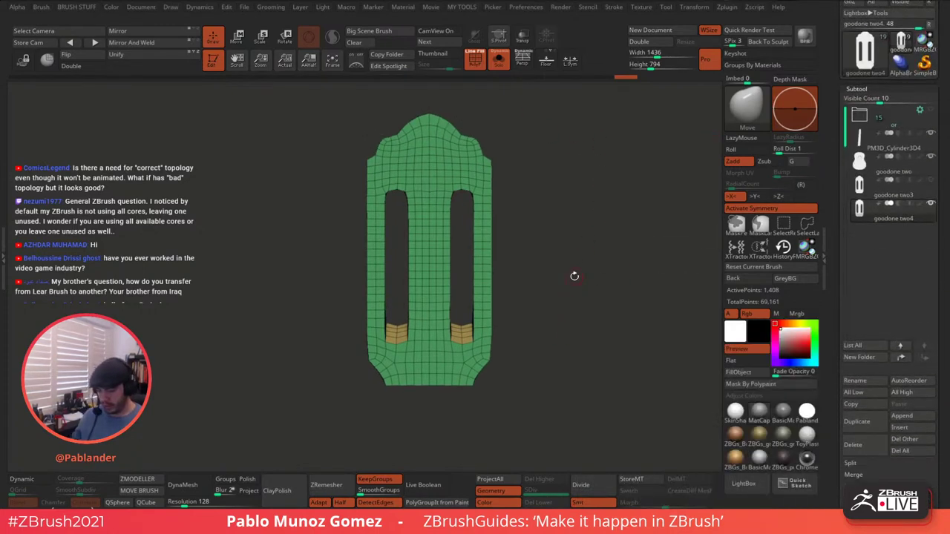
{"action": "right_click_drag", "start_coordinate": [541, 198], "coordinate": [552, 189]}
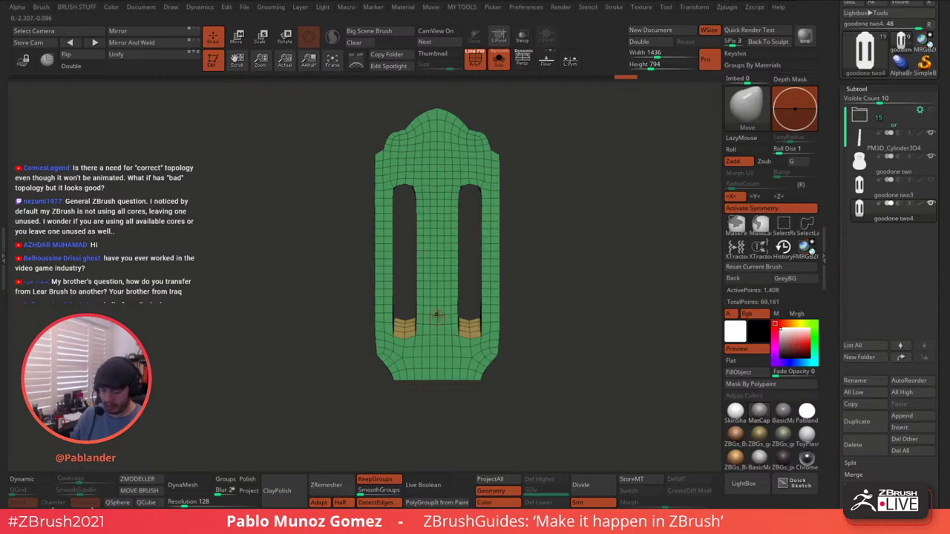
{"action": "key", "text": "space"}
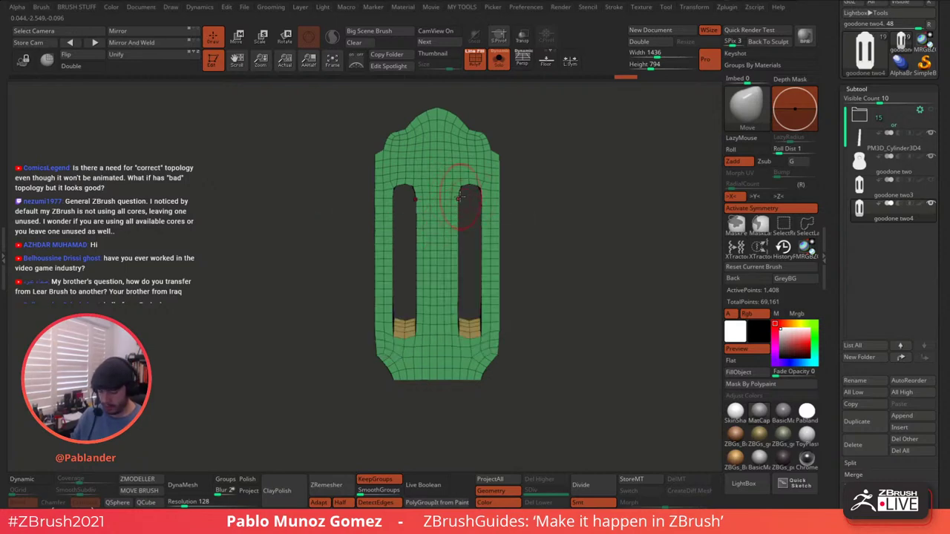
{"action": "left_click", "coordinate": [41, 7]}
{"action": "scroll", "coordinate": [96, 171], "scroll_direction": "down", "scroll_amount": 5}
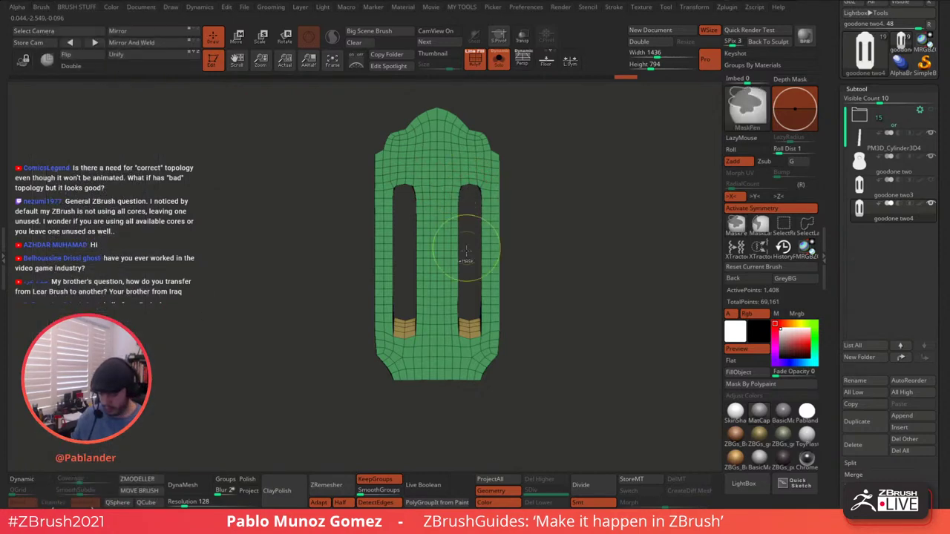
- Mask strips along both slots' inner edges, invert the mask, and try shifting those edges inward along X
{"action": "left_click_drag", "start_coordinate": [466, 312], "coordinate": [445, 178], "text": "ctrl"}
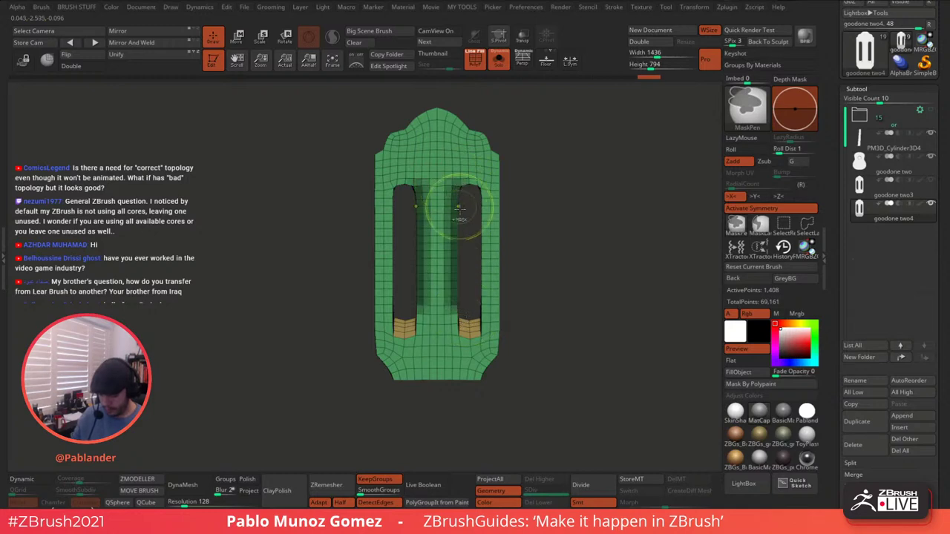
{"action": "left_click_drag", "start_coordinate": [466, 285], "coordinate": [451, 338], "text": "ctrl"}
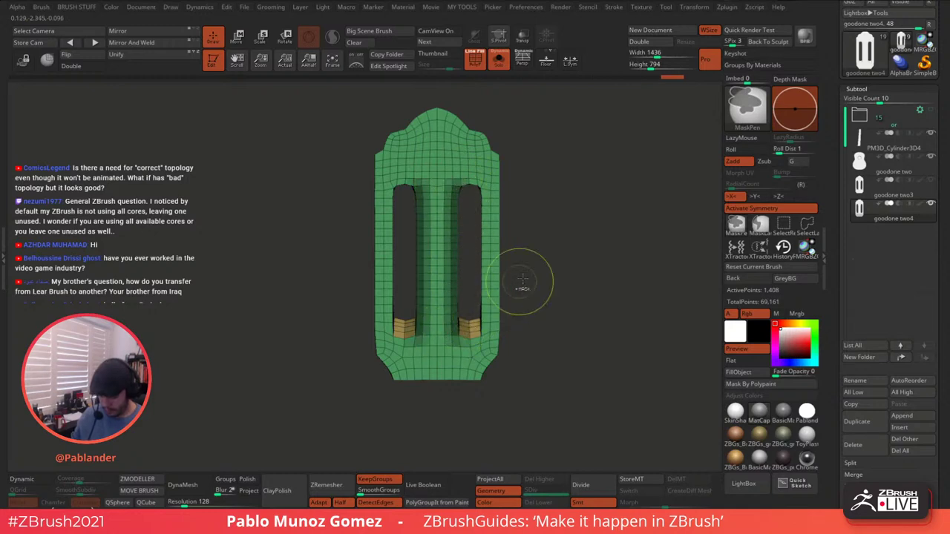
{"action": "left_click", "coordinate": [539, 241], "text": "ctrl"}
{"action": "key", "text": "w"}
{"action": "left_click_drag", "start_coordinate": [386, 242], "coordinate": [417, 239]}
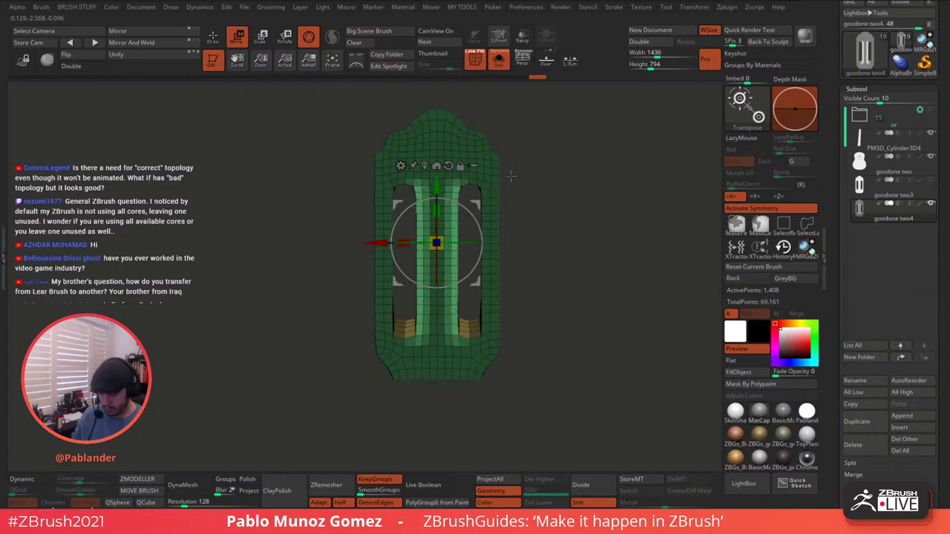
{"action": "key", "text": "q"}
{"action": "left_click", "coordinate": [408, 216], "text": "ctrl"}
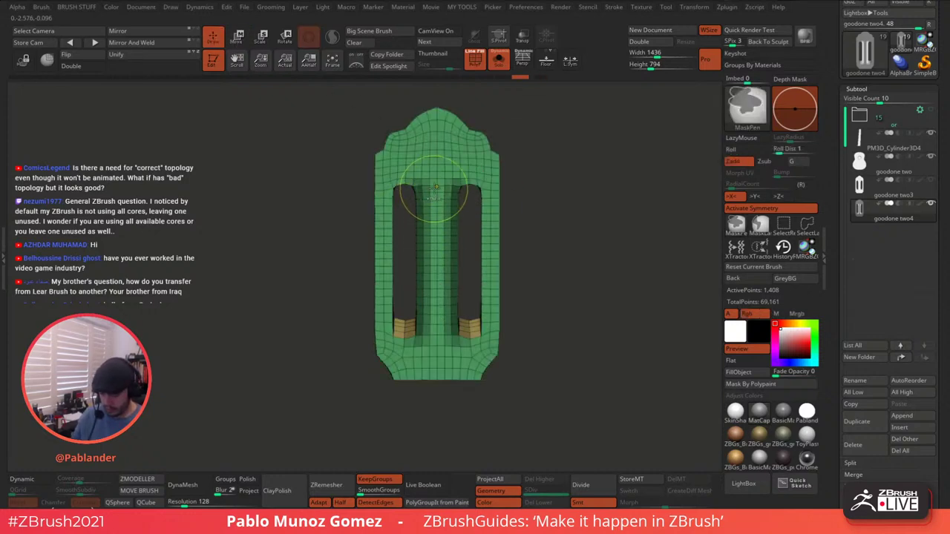
- Mask the whole middle bar between the slots, invert the mask, and scale the bar narrower along X
{"action": "mouse_move", "coordinate": [408, 197]}
{"action": "left_mouse_down", "text": "ctrl"}
{"action": "mouse_move", "coordinate": [421, 248]}
{"action": "mouse_move", "coordinate": [466, 317]}
{"action": "mouse_move", "coordinate": [469, 307]}
{"action": "mouse_move", "coordinate": [465, 352]}
{"action": "left_mouse_up", "text": "ctrl"}
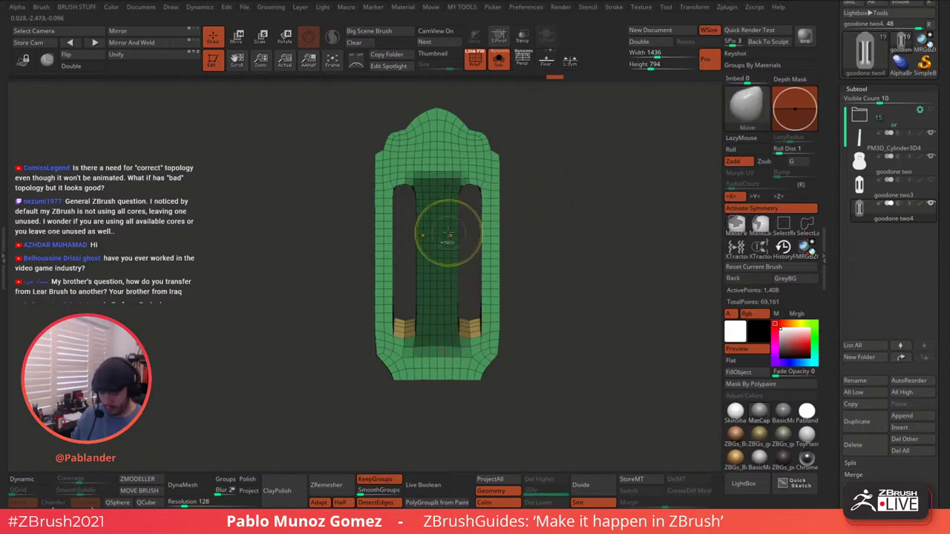
{"action": "left_click", "coordinate": [535, 196], "text": "ctrl"}
{"action": "left_click", "coordinate": [494, 191], "text": "ctrl"}
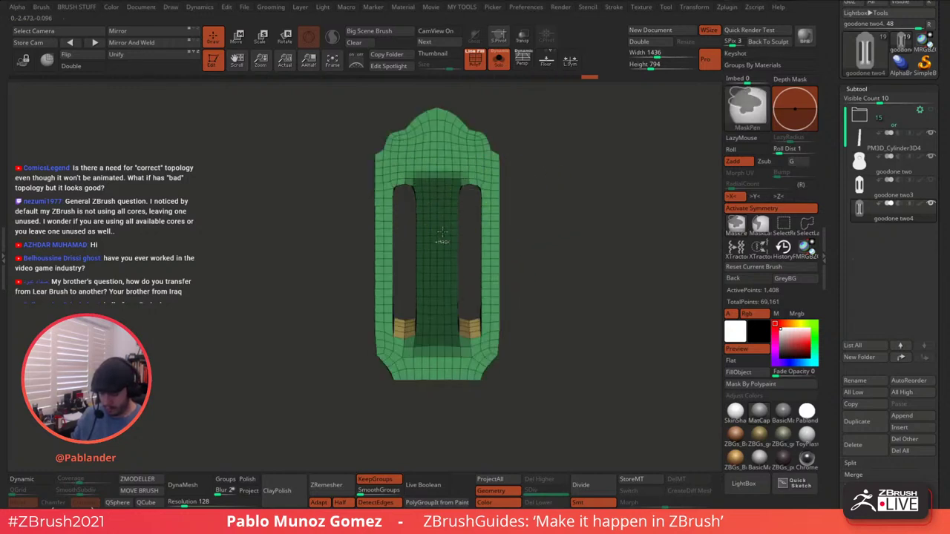
{"action": "left_click", "coordinate": [526, 185], "text": "ctrl"}
{"action": "key", "text": "w"}
{"action": "left_click_drag", "start_coordinate": [403, 242], "coordinate": [414, 239]}
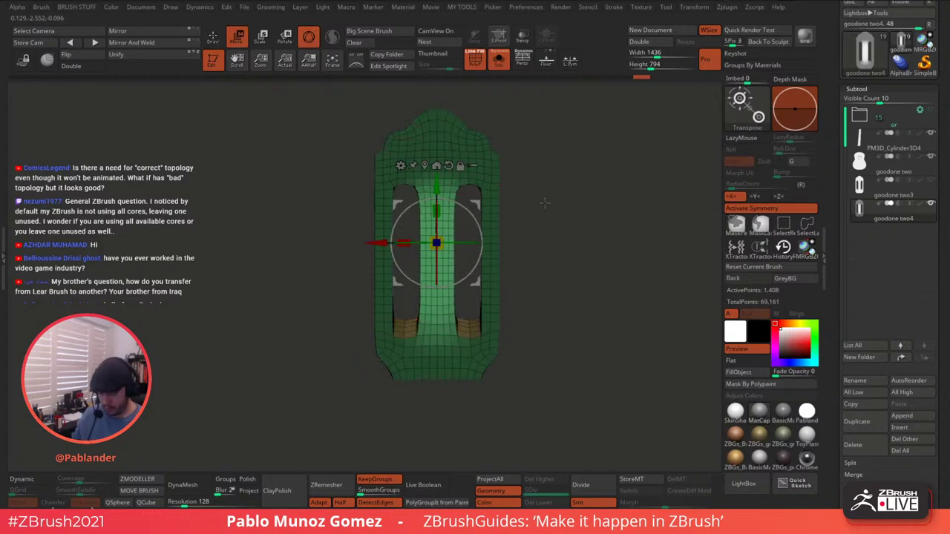
- Hide the wireframe and turn on dynamic subdivision for the goodone two3 and goodone two4 headstocks
{"action": "left_click", "coordinate": [214, 37]}
{"action": "mouse_move", "coordinate": [571, 259]}
{"action": "left_mouse_down", "text": "alt"}
{"action": "mouse_move", "coordinate": [549, 205]}
{"action": "mouse_move", "coordinate": [564, 204]}
{"action": "left_mouse_up", "text": "alt"}
{"action": "left_click", "coordinate": [476, 59]}
{"action": "left_click_drag", "start_coordinate": [567, 248], "coordinate": [613, 246]}
{"action": "left_click", "coordinate": [920, 189]}
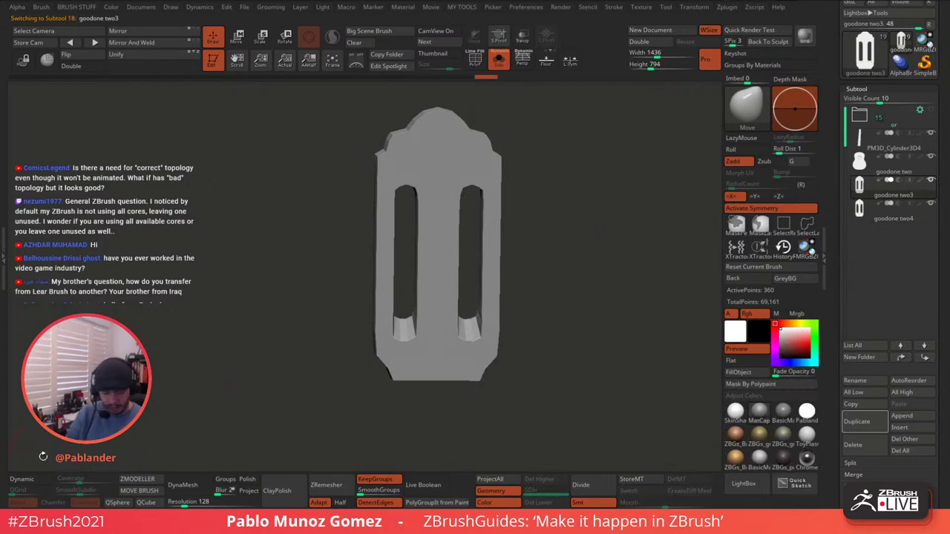
{"action": "left_click", "coordinate": [35, 479]}
{"action": "left_click", "coordinate": [851, 215]}
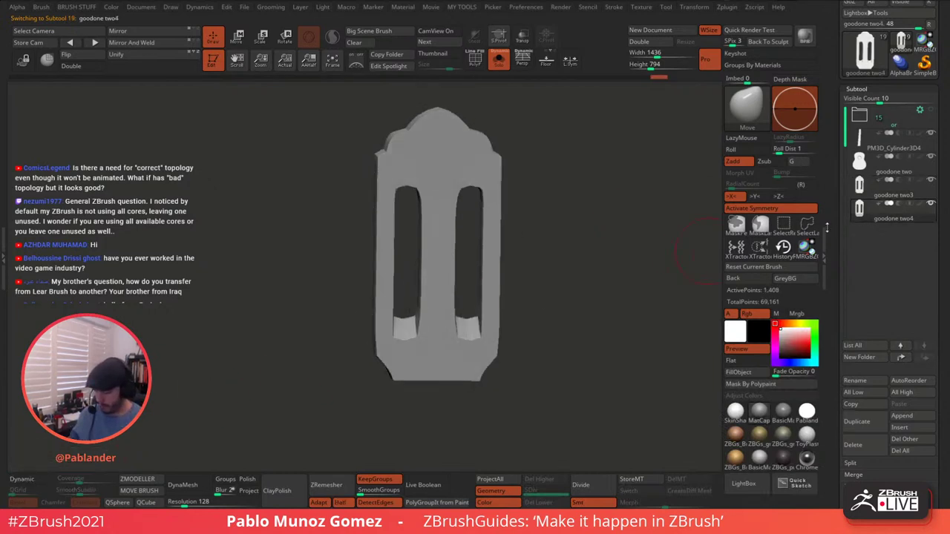
{"action": "left_click", "coordinate": [26, 479]}
- Turn off Solo and symmetry, and move the goodone two4 headstock along X beside the original one
{"action": "left_click", "coordinate": [499, 59]}
{"action": "left_click", "coordinate": [238, 42]}
{"action": "right_click_drag", "start_coordinate": [558, 212], "coordinate": [553, 160], "text": "ctrl"}
{"action": "left_click_drag", "start_coordinate": [379, 242], "coordinate": [466, 242]}
{"action": "key", "text": "ctrl+z"}
{"action": "left_click", "coordinate": [740, 210]}
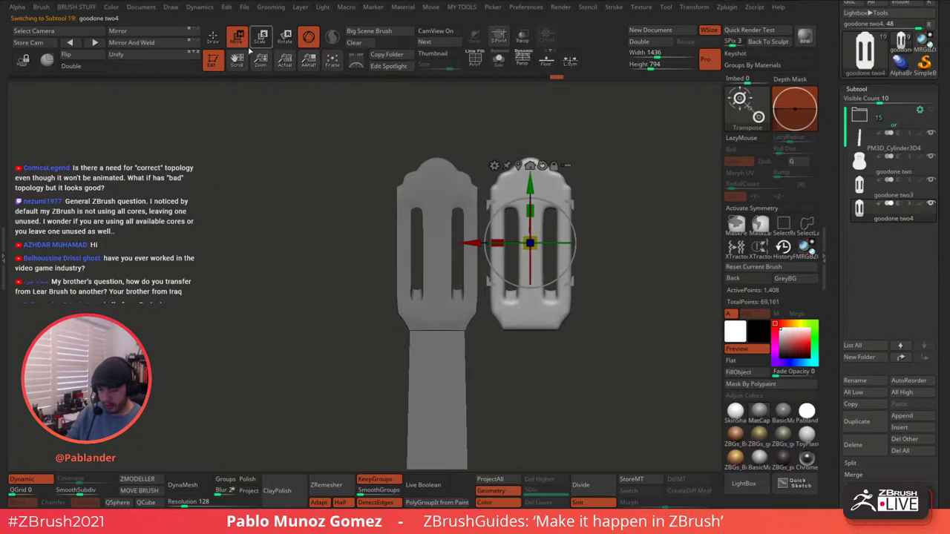
- Select goodone two3 and compare the two smoothed headstocks side by side
{"action": "key", "text": "q"}
{"action": "left_click", "coordinate": [894, 195]}
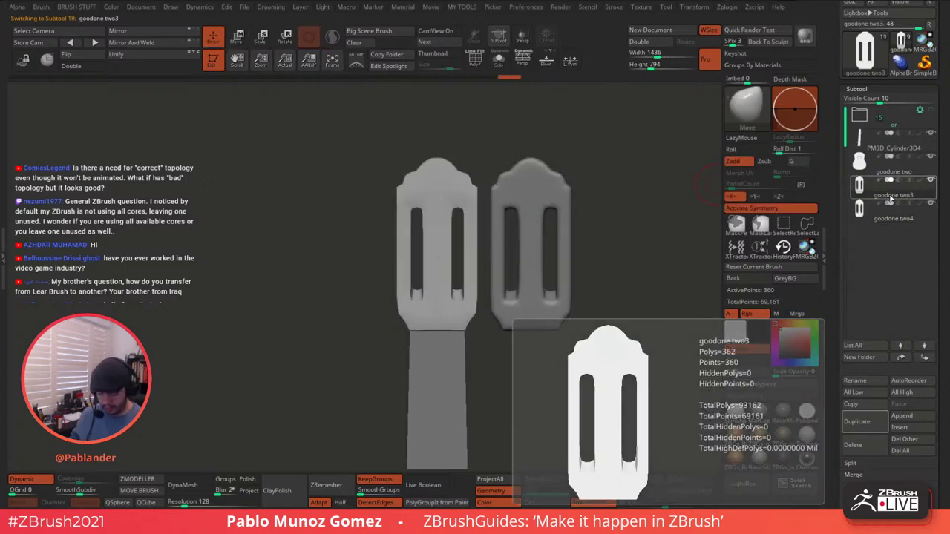
{"action": "left_click_drag", "start_coordinate": [643, 268], "coordinate": [605, 279], "text": "alt"}
{"action": "left_click_drag", "start_coordinate": [561, 199], "coordinate": [571, 233], "text": "alt"}
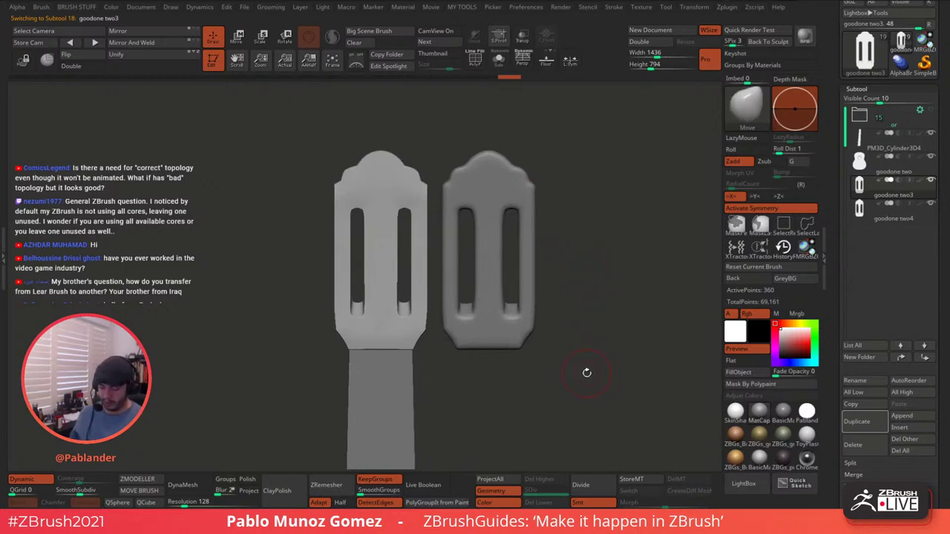
{"action": "left_click_drag", "start_coordinate": [585, 375], "coordinate": [580, 355]}
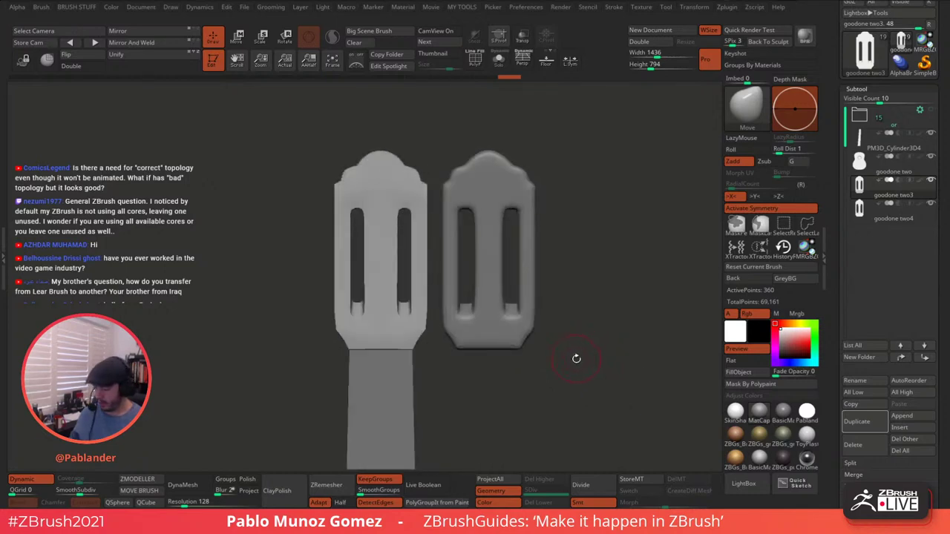
- Hide goodone two4, move it into the subtool folder, and make goodone two3 the active subtool
{"action": "left_click", "coordinate": [931, 204]}
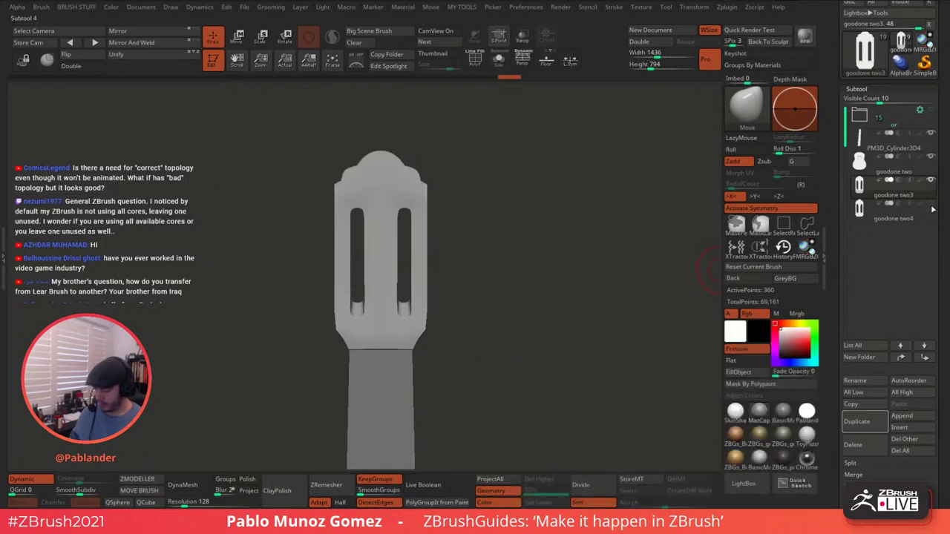
{"action": "left_click", "coordinate": [932, 206]}
{"action": "left_click", "coordinate": [920, 217]}
{"action": "key", "text": "ctrl+z"}
{"action": "left_click_drag", "start_coordinate": [904, 219], "coordinate": [894, 117]}
{"action": "left_click", "coordinate": [894, 192]}
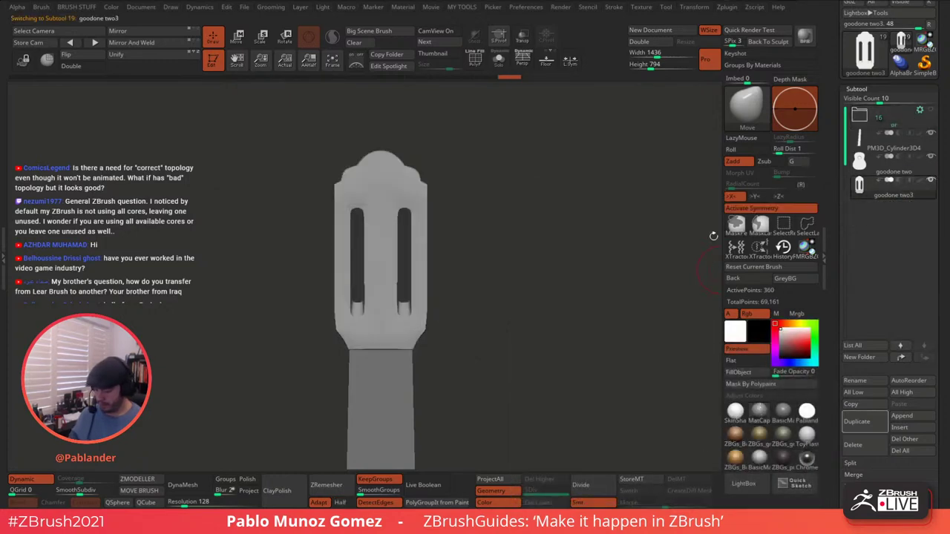
- Show the polyframe on the goodone two3 headstock and turn off its dynamic subdivision
{"action": "left_click", "coordinate": [475, 59]}
{"action": "mouse_move", "coordinate": [495, 106]}
{"action": "left_mouse_down"}
{"action": "mouse_move", "coordinate": [534, 214]}
{"action": "mouse_move", "coordinate": [481, 223]}
{"action": "mouse_move", "coordinate": [498, 272]}
{"action": "left_mouse_up"}
{"action": "left_click_drag", "start_coordinate": [544, 219], "coordinate": [571, 185], "text": "alt"}
{"action": "key", "text": "space"}
{"action": "left_click_drag", "start_coordinate": [561, 220], "coordinate": [581, 191], "text": "alt"}
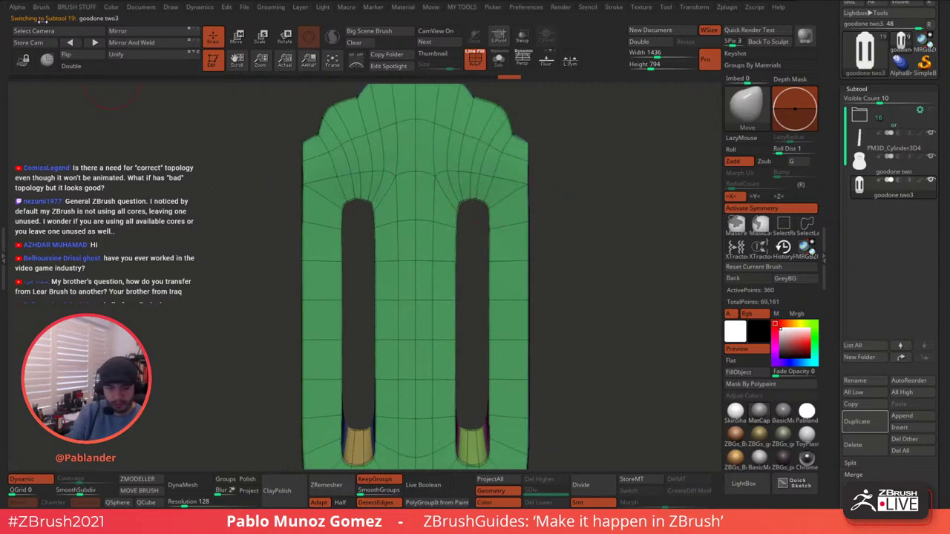
{"action": "left_click", "coordinate": [42, 8]}
{"action": "left_click_drag", "start_coordinate": [152, 398], "coordinate": [153, 290]}
{"action": "mouse_move", "coordinate": [539, 162]}
{"action": "left_mouse_down", "text": "alt"}
{"action": "mouse_move", "coordinate": [540, 197]}
{"action": "mouse_move", "coordinate": [582, 195]}
{"action": "mouse_move", "coordinate": [562, 193]}
{"action": "left_mouse_up", "text": "alt"}
{"action": "key", "text": "space"}
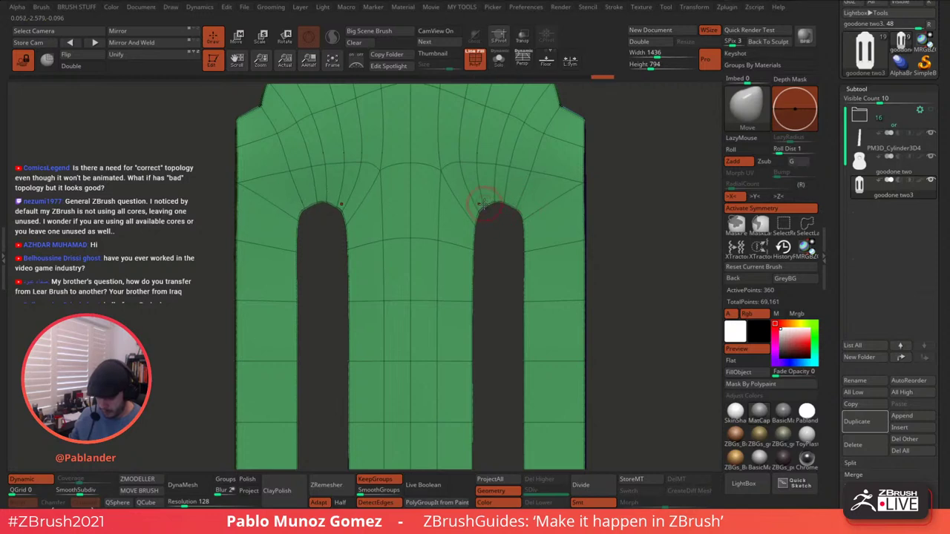
{"action": "left_click", "coordinate": [25, 480]}
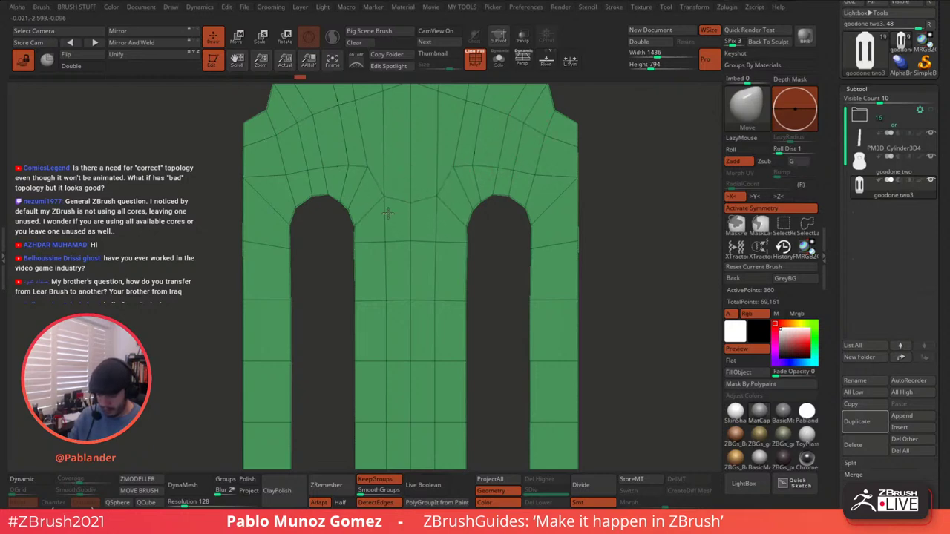
- Reposition the mirrored vertices between the two slots' upper ends with the Move brush to even out the edge flow
{"action": "left_click_drag", "start_coordinate": [385, 203], "coordinate": [410, 254]}
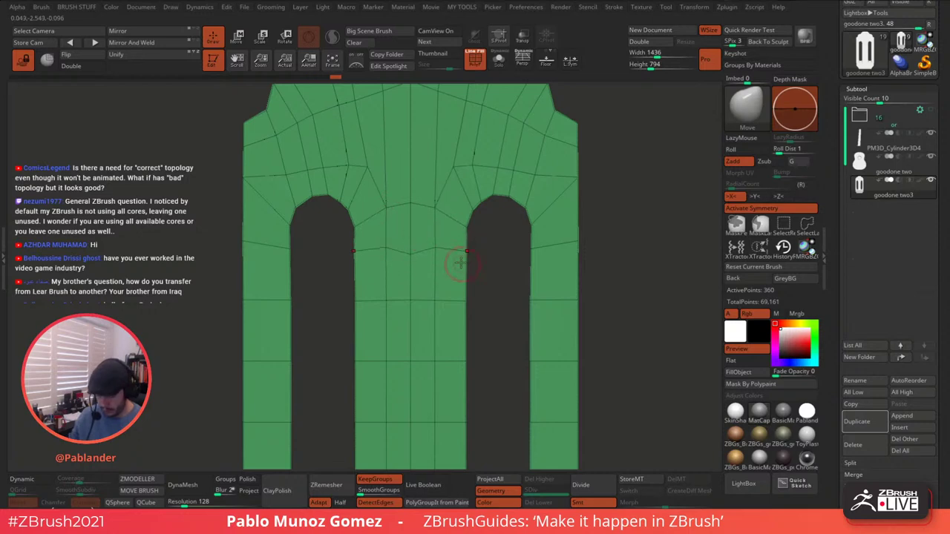
{"action": "left_click", "coordinate": [436, 219]}
{"action": "left_click", "coordinate": [455, 169]}
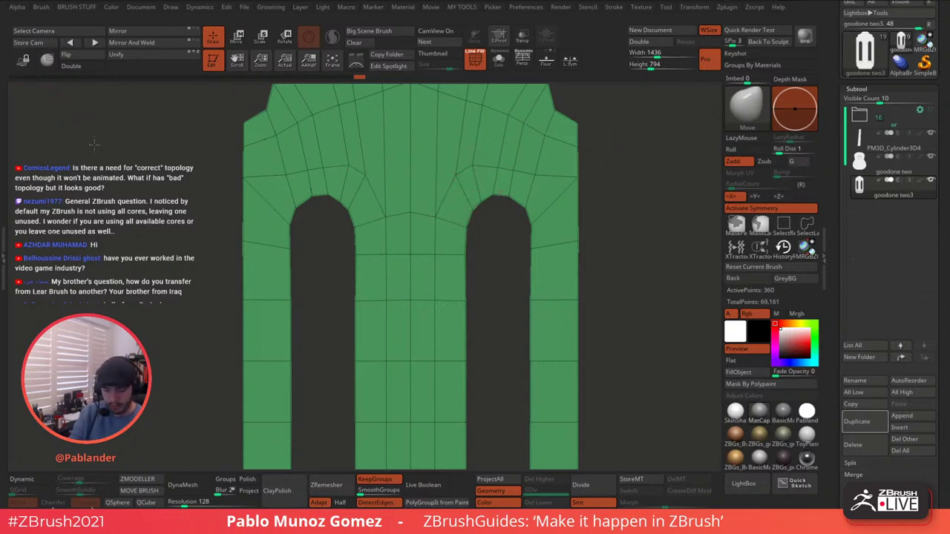
- Smooth the arched edge loop above the slots by nudging its mirrored vertices and those between the slot tops
{"action": "left_click_drag", "start_coordinate": [86, 133], "coordinate": [106, 205], "text": "alt"}
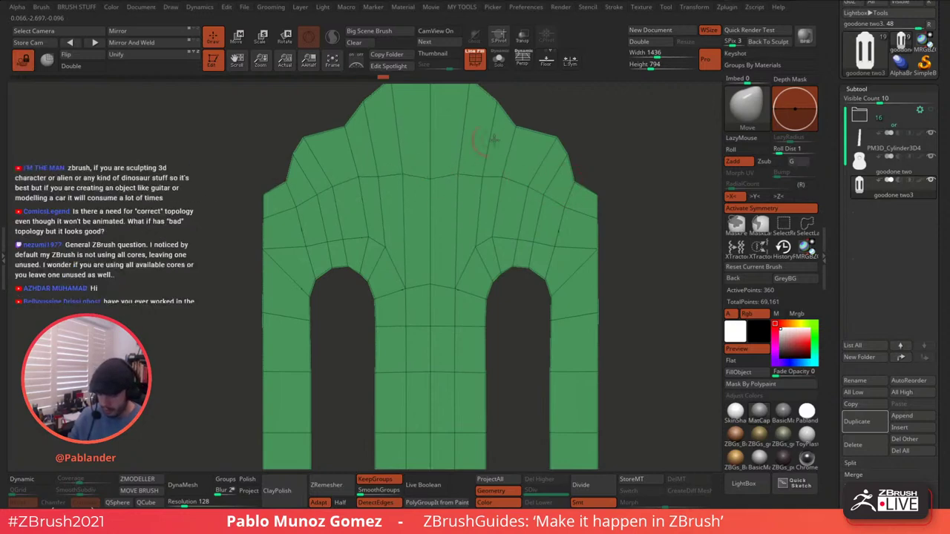
{"action": "left_click_drag", "start_coordinate": [482, 176], "coordinate": [455, 165]}
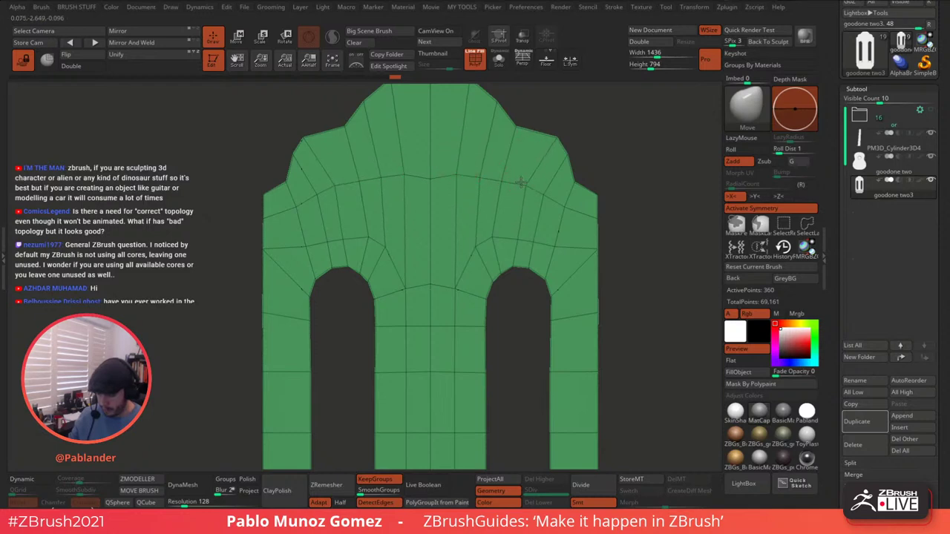
{"action": "left_click", "coordinate": [454, 282]}
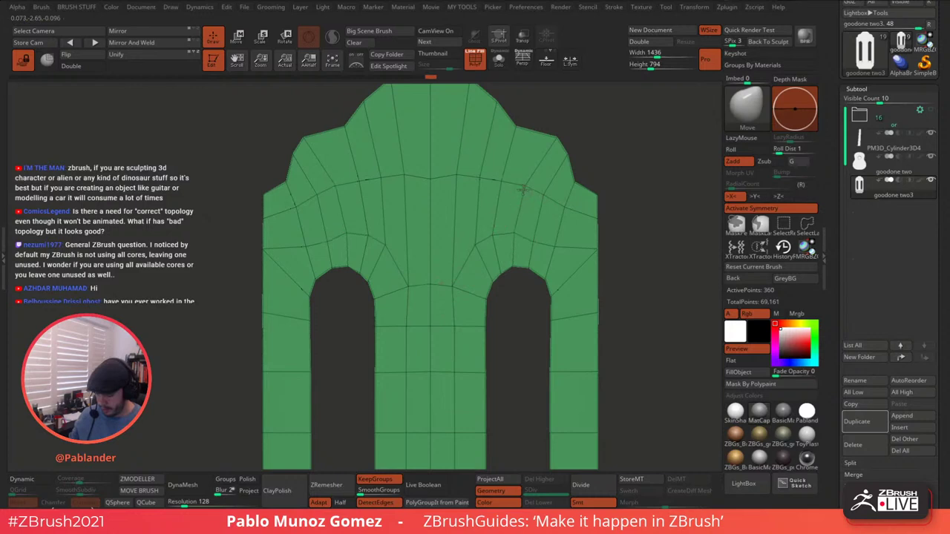
{"action": "left_click", "coordinate": [547, 199]}
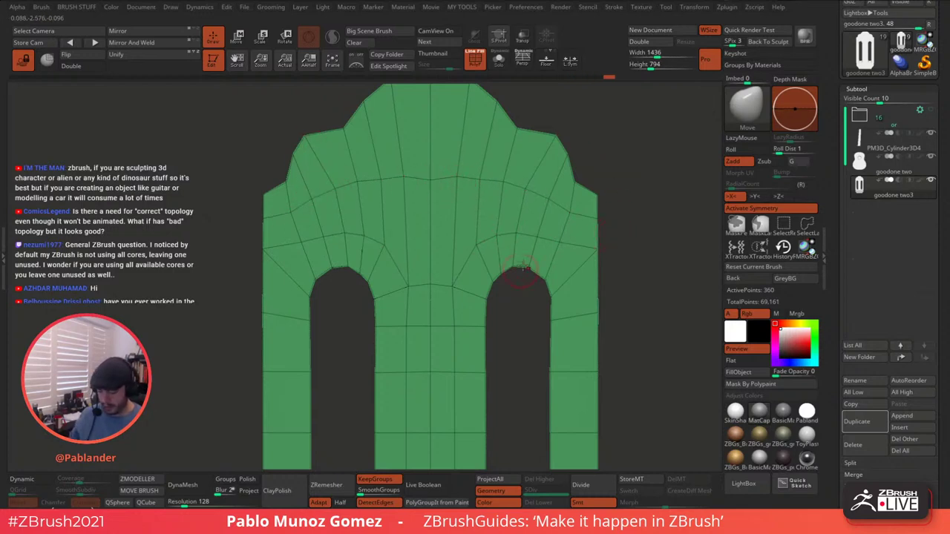
- Preview the reshaped headstock with dynamic subdivision from several angles and return to the low-poly cage
{"action": "left_click", "coordinate": [23, 60]}
{"action": "left_click_drag", "start_coordinate": [145, 177], "coordinate": [287, 168]}
{"action": "left_click_drag", "start_coordinate": [642, 187], "coordinate": [655, 260]}
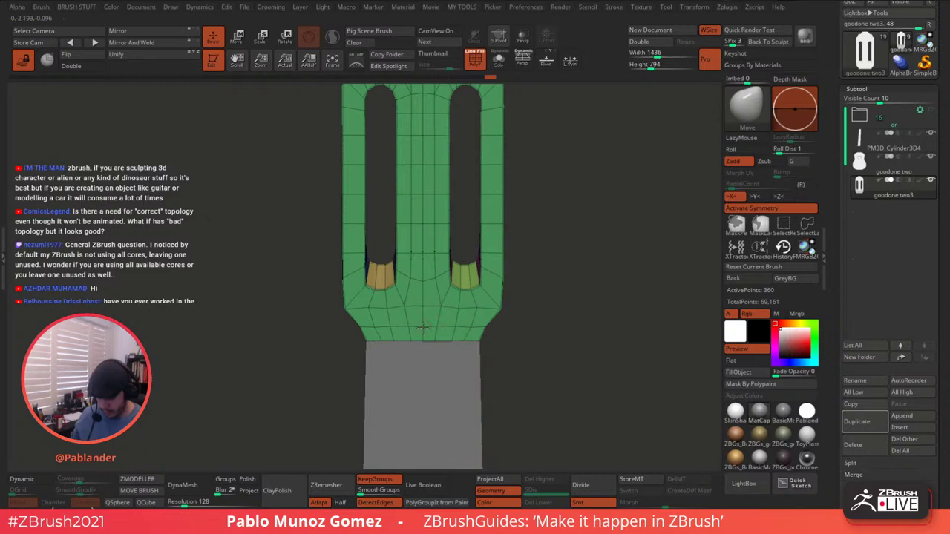
{"action": "left_click", "coordinate": [23, 61]}
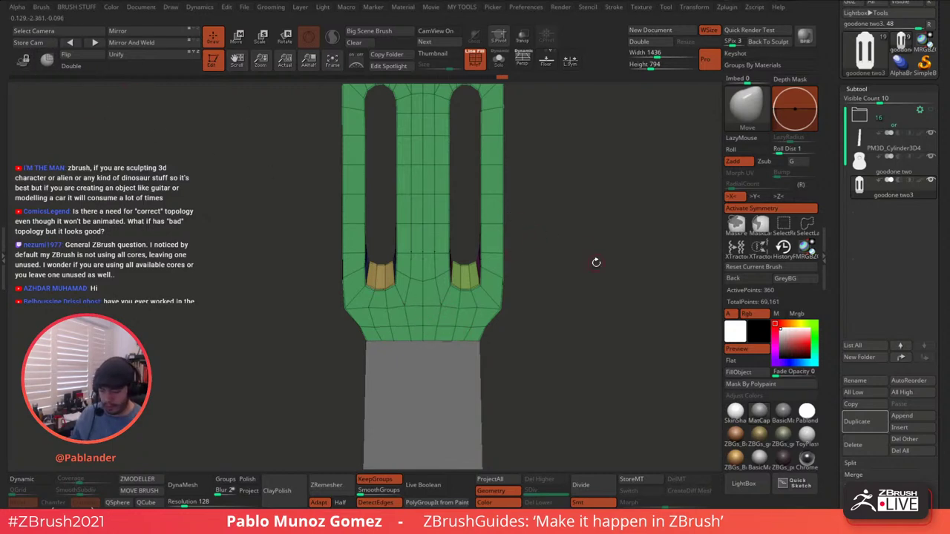
{"action": "right_click_drag", "start_coordinate": [596, 260], "coordinate": [573, 245], "text": "ctrl"}
{"action": "left_click_drag", "start_coordinate": [573, 245], "coordinate": [562, 262]}
{"action": "left_click", "coordinate": [28, 481]}
{"action": "left_click_drag", "start_coordinate": [541, 206], "coordinate": [506, 221], "text": "shift"}
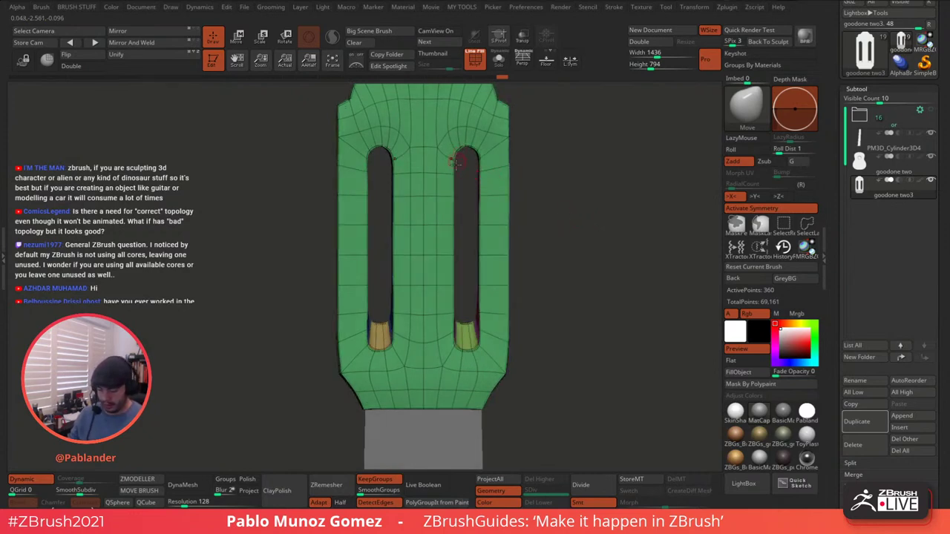
{"action": "key", "text": "shift+d"}
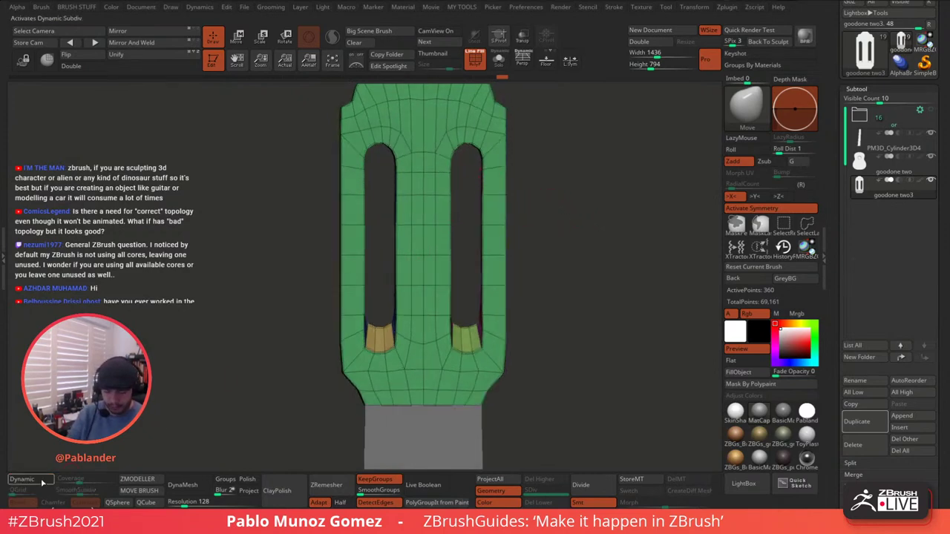
- Turn on double-sided display and inspect the slots' inner-wall polygroups by isolating and hiding parts of the headstock
{"action": "left_click_drag", "start_coordinate": [560, 121], "coordinate": [460, 320]}
{"action": "left_click", "coordinate": [462, 326], "text": "ctrl+shift"}
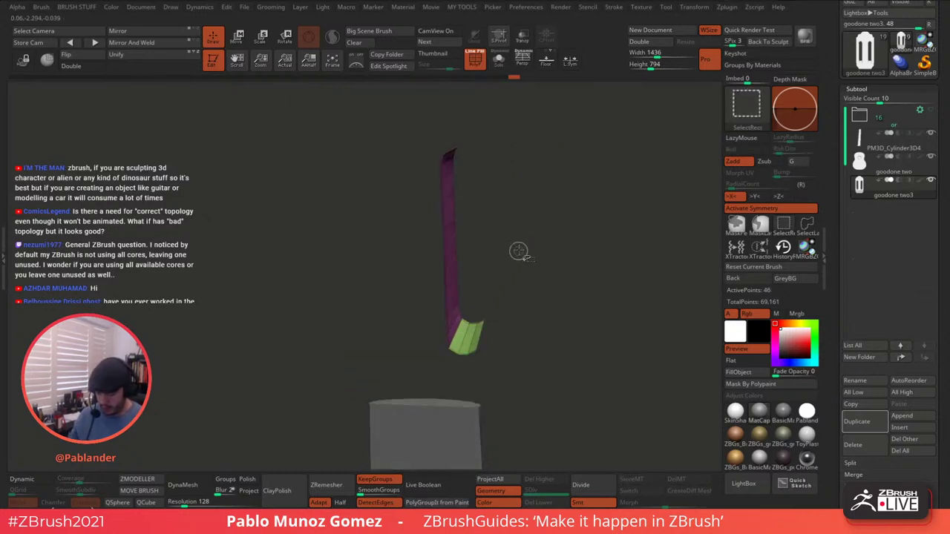
{"action": "left_click_drag", "start_coordinate": [534, 245], "coordinate": [538, 270], "text": "ctrl+shift"}
{"action": "left_click", "coordinate": [71, 65]}
{"action": "left_click", "coordinate": [377, 290], "text": "ctrl+alt+shift"}
{"action": "left_click", "coordinate": [423, 328], "text": "ctrl+shift"}
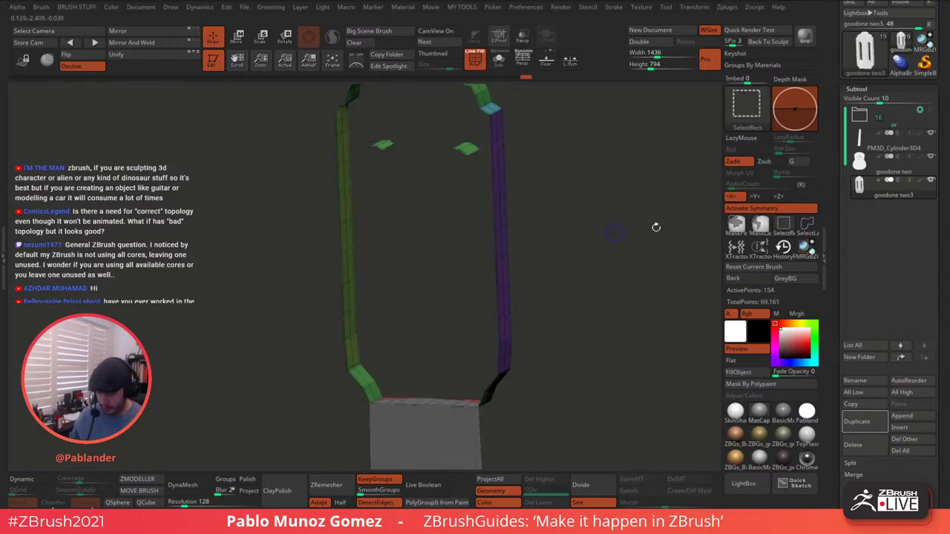
{"action": "mouse_move", "coordinate": [617, 239]}
{"action": "left_mouse_down", "text": "ctrl+shift"}
{"action": "mouse_move", "coordinate": [622, 254]}
{"action": "mouse_move", "coordinate": [612, 223]}
{"action": "left_mouse_up", "text": "ctrl+shift"}
{"action": "left_click", "coordinate": [562, 238], "text": "ctrl+shift"}
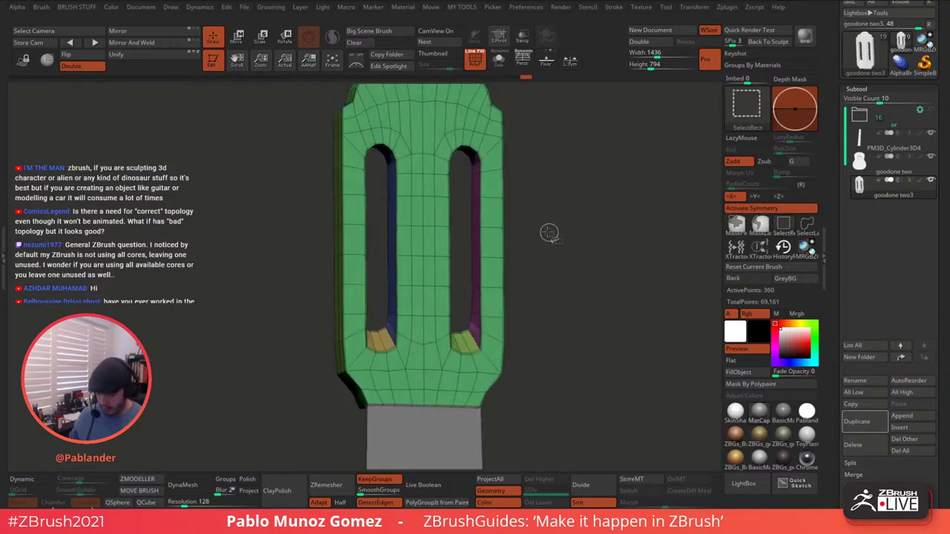
- Hide the headstock's front, back and outer side polygroups, keeping the slots' inner walls visible
{"action": "left_click", "coordinate": [475, 246], "text": "ctrl+shift"}
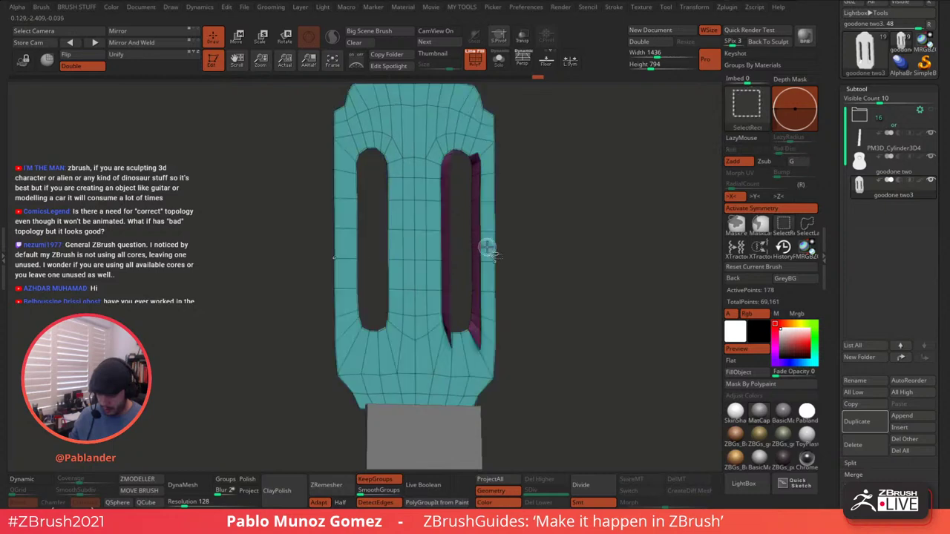
{"action": "left_click", "coordinate": [543, 216], "text": "ctrl+shift"}
{"action": "left_click", "coordinate": [498, 228], "text": "ctrl+shift"}
{"action": "left_click_drag", "start_coordinate": [520, 222], "coordinate": [549, 164], "text": "ctrl+shift"}
{"action": "left_click", "coordinate": [494, 229], "text": "ctrl+shift"}
{"action": "left_click", "coordinate": [492, 108], "text": "ctrl+shift"}
{"action": "left_click", "coordinate": [339, 112], "text": "ctrl+shift"}
{"action": "left_click", "coordinate": [460, 127], "text": "ctrl+shift"}
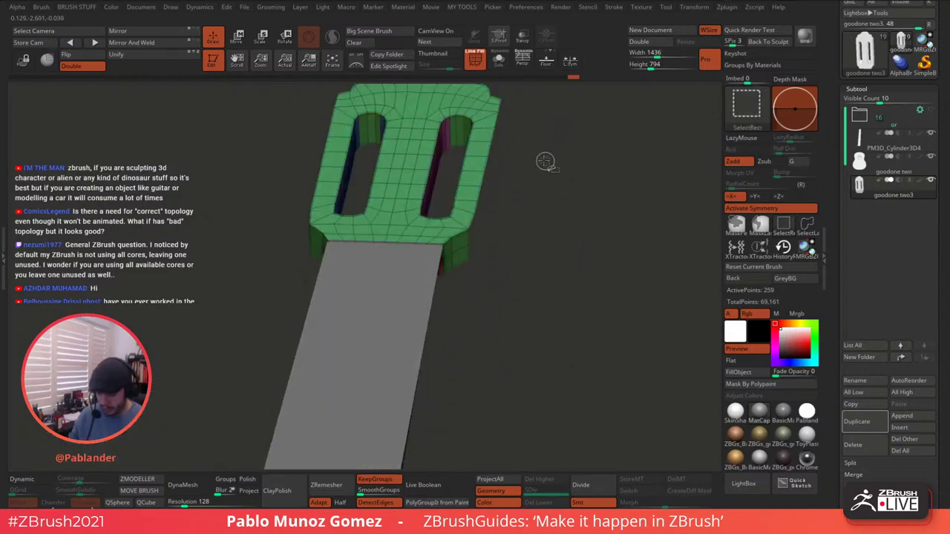
{"action": "left_click", "coordinate": [502, 111], "text": "ctrl+shift"}
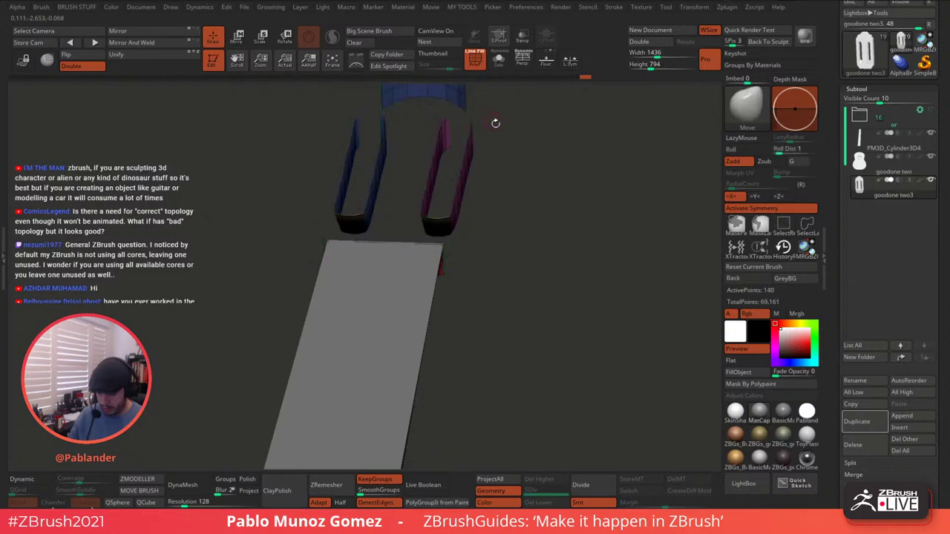
{"action": "key", "text": "ctrl+shift+x"}
{"action": "mouse_move", "coordinate": [547, 174]}
{"action": "left_mouse_down"}
{"action": "mouse_move", "coordinate": [555, 199]}
{"action": "mouse_move", "coordinate": [532, 197]}
{"action": "mouse_move", "coordinate": [536, 207]}
{"action": "mouse_move", "coordinate": [509, 218]}
{"action": "left_mouse_up"}
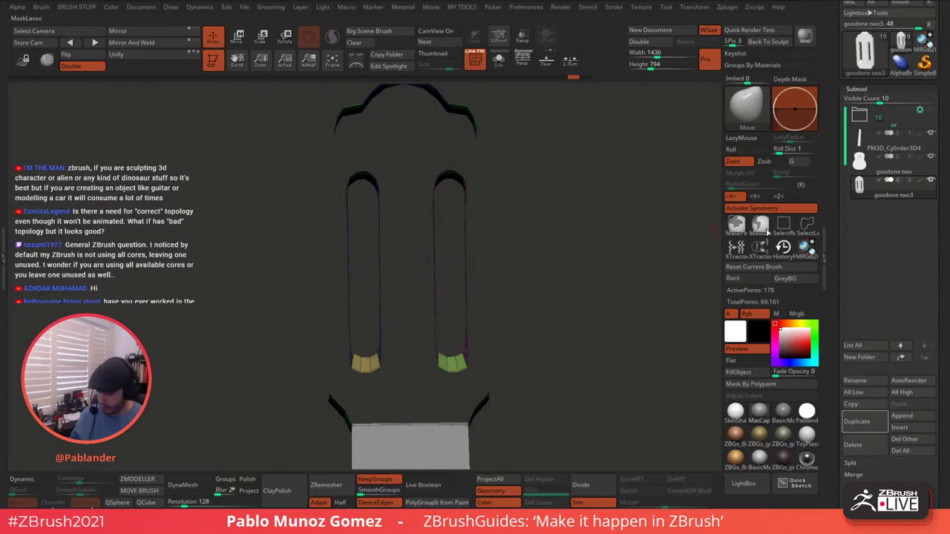
- Isolate the inner walls of both slots with the SelectLasso brush, leaving out the remaining outer rim pieces
{"action": "left_click", "coordinate": [806, 223]}
{"action": "mouse_move", "coordinate": [426, 150]}
{"action": "left_mouse_down", "text": "ctrl+shift"}
{"action": "mouse_move", "coordinate": [472, 395]}
{"action": "mouse_move", "coordinate": [520, 346]}
{"action": "mouse_move", "coordinate": [506, 393]}
{"action": "mouse_move", "coordinate": [481, 378]}
{"action": "left_mouse_up", "text": "ctrl+shift"}
{"action": "left_click_drag", "start_coordinate": [552, 306], "coordinate": [558, 282]}
{"action": "left_click_drag", "start_coordinate": [562, 242], "coordinate": [568, 238]}
- Merge the visible slot walls into one polygroup and switch to the ZModeler brush with the whole headstock shown
{"action": "key", "text": "2"}
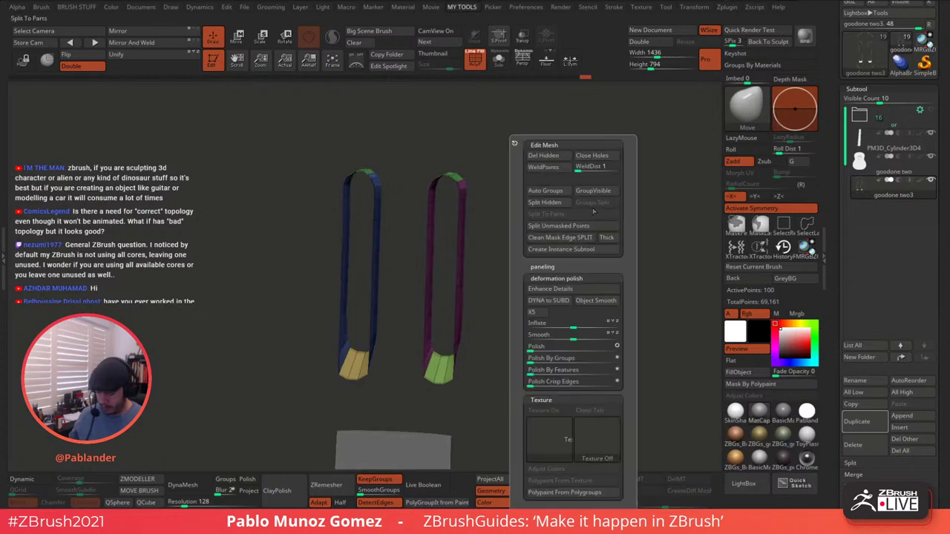
{"action": "left_click", "coordinate": [604, 192]}
{"action": "left_click", "coordinate": [549, 250], "text": "ctrl+shift"}
{"action": "left_click_drag", "start_coordinate": [559, 262], "coordinate": [573, 241]}
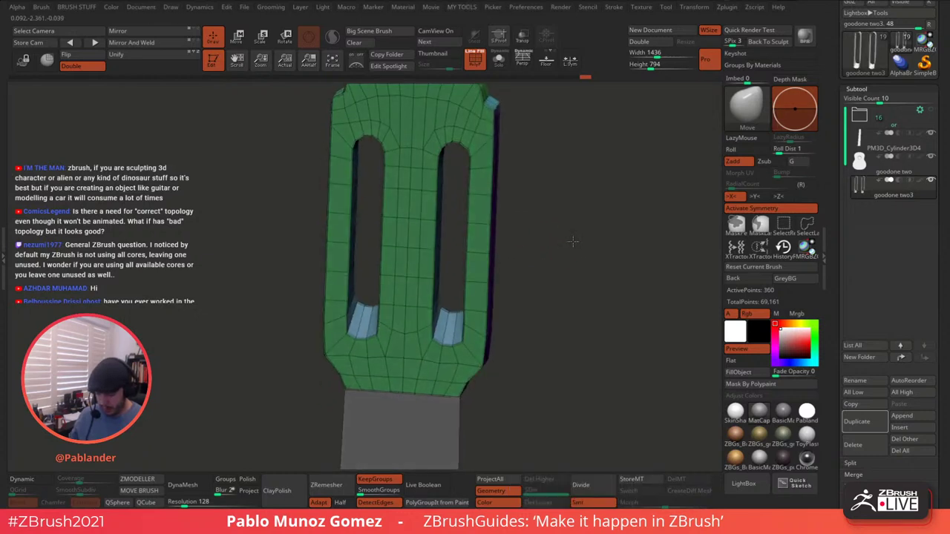
{"action": "left_click", "coordinate": [139, 479]}
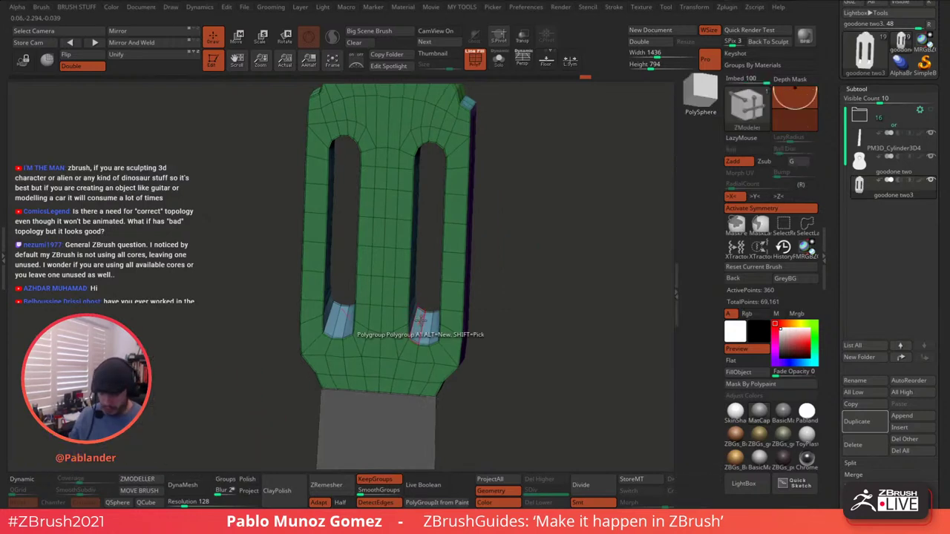
- Try ZModeler's QMesh action with the Polygroup All target on the slots' inner walls
{"action": "key", "text": "space"}
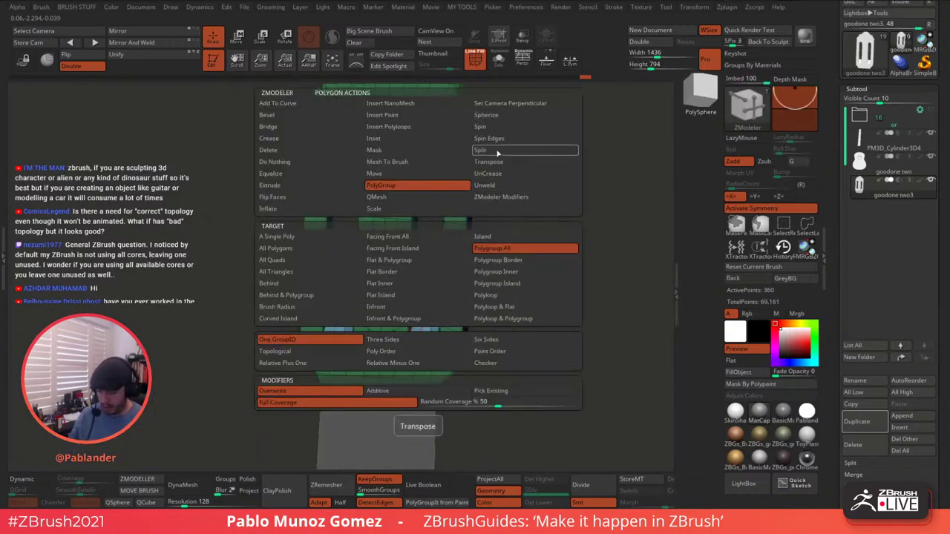
{"action": "left_click", "coordinate": [395, 201]}
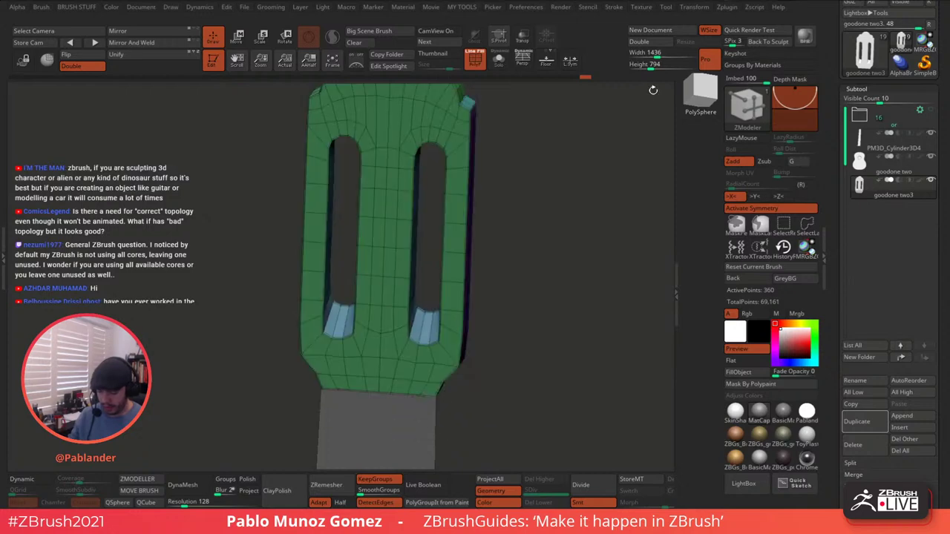
{"action": "left_click", "coordinate": [417, 322]}
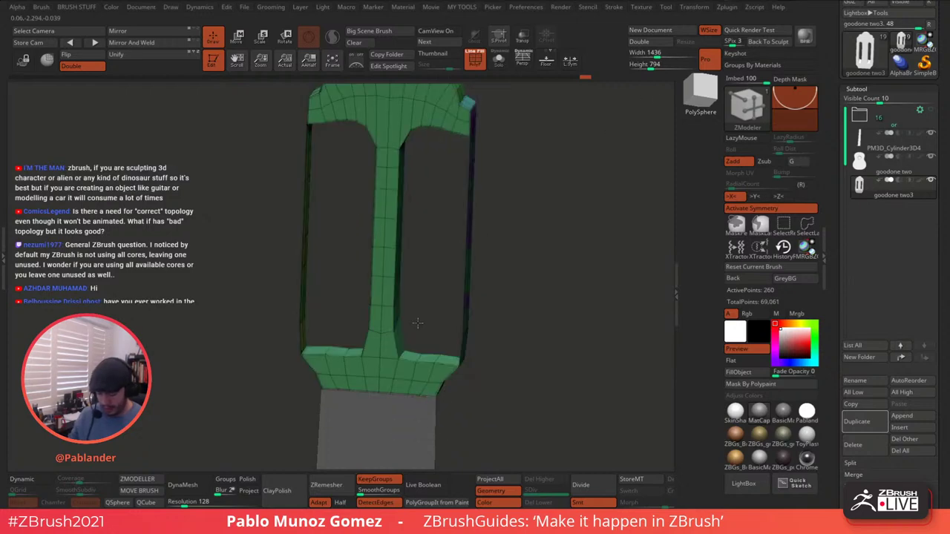
{"action": "key", "text": "ctrl+z"}
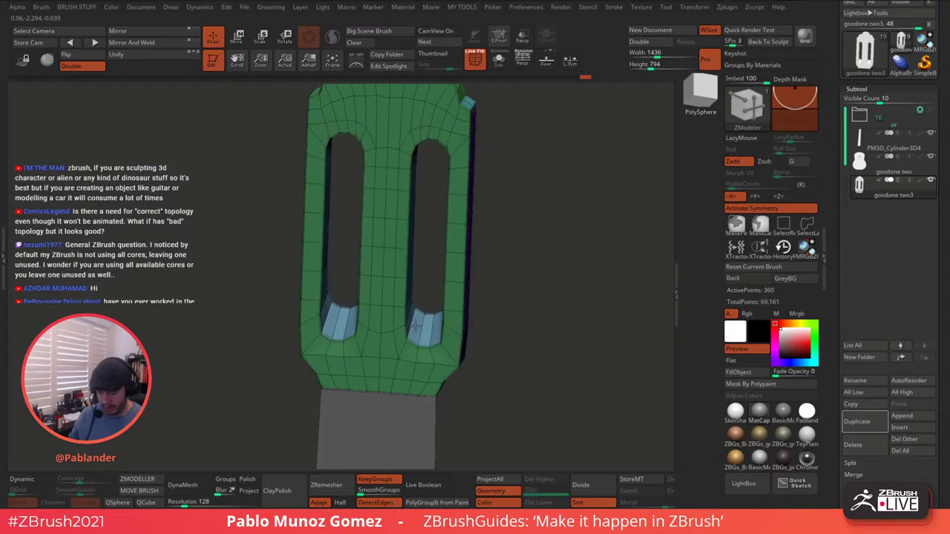
- Isolate the slot-wall polygroup with ZModeler's Mask Polygroup All action and start moving it along X with the gizmo
{"action": "left_click_drag", "start_coordinate": [535, 257], "coordinate": [549, 249], "text": "shift"}
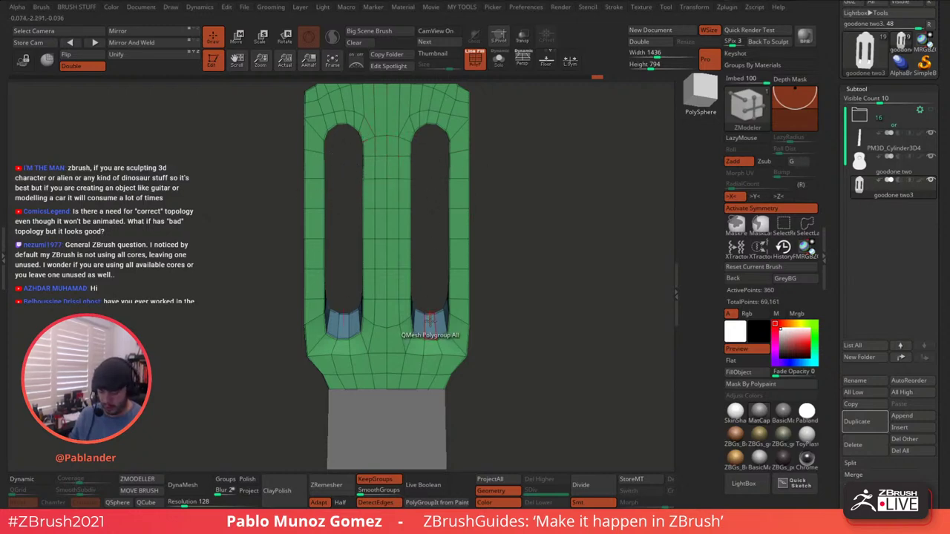
{"action": "key", "text": "space"}
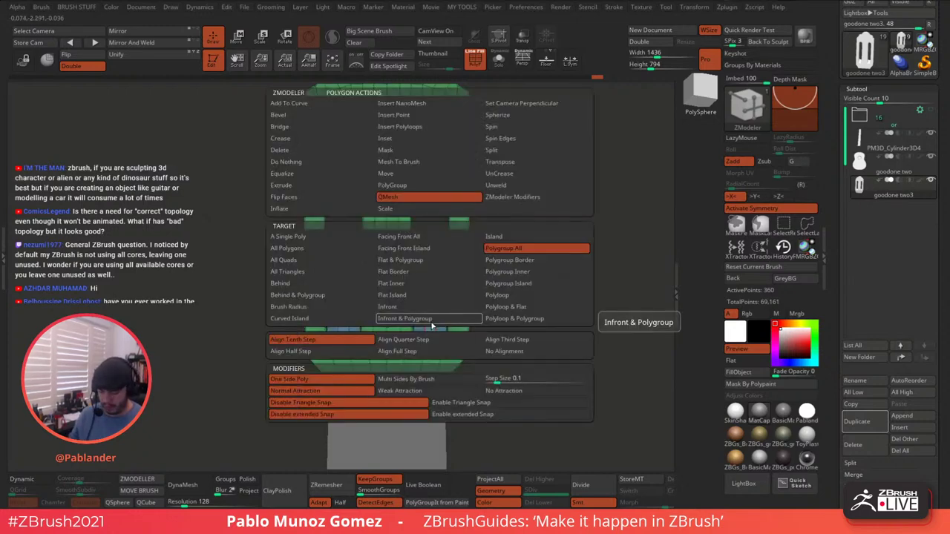
{"action": "left_click", "coordinate": [386, 150]}
{"action": "left_click", "coordinate": [512, 246]}
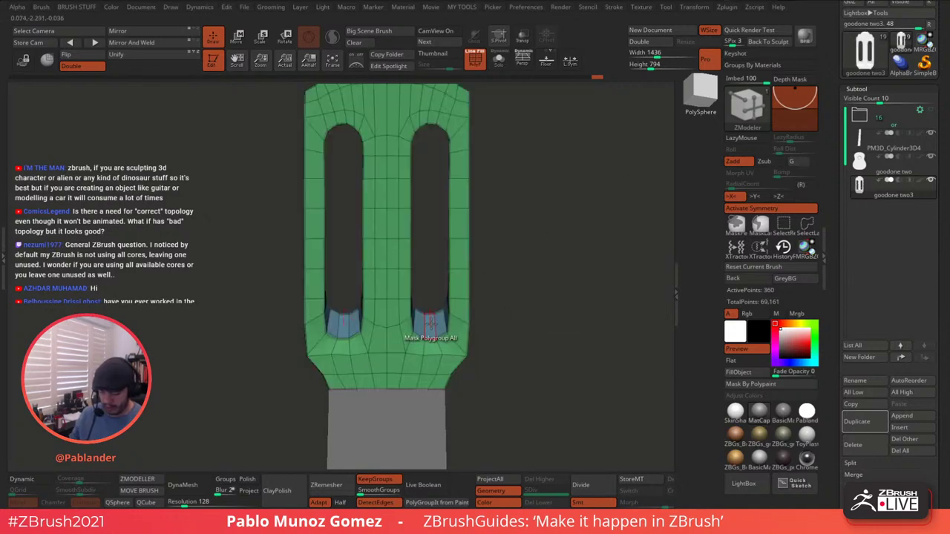
{"action": "left_click", "coordinate": [429, 321]}
{"action": "key", "text": "w"}
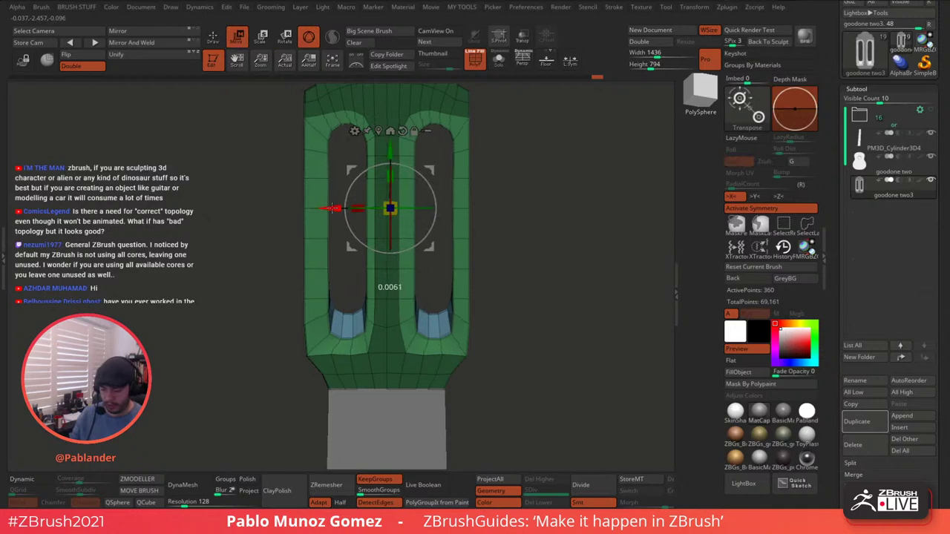
- Shift the unmasked slot edges sideways along the X axis to bring both headstock slots closer to the centre, and clear the mask
{"action": "left_click_drag", "start_coordinate": [522, 186], "coordinate": [545, 203], "text": "alt"}
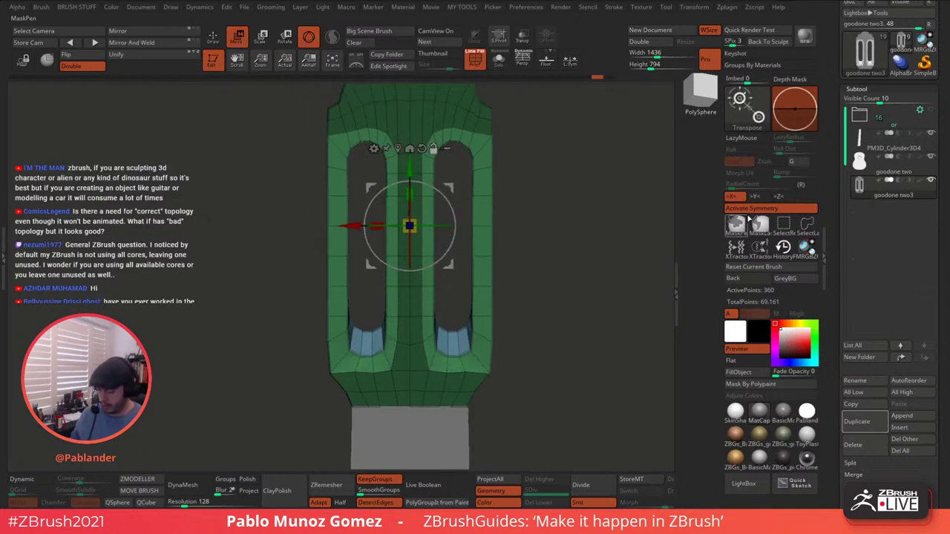
{"action": "left_click", "coordinate": [397, 148]}
{"action": "left_click_drag", "start_coordinate": [397, 249], "coordinate": [394, 249]}
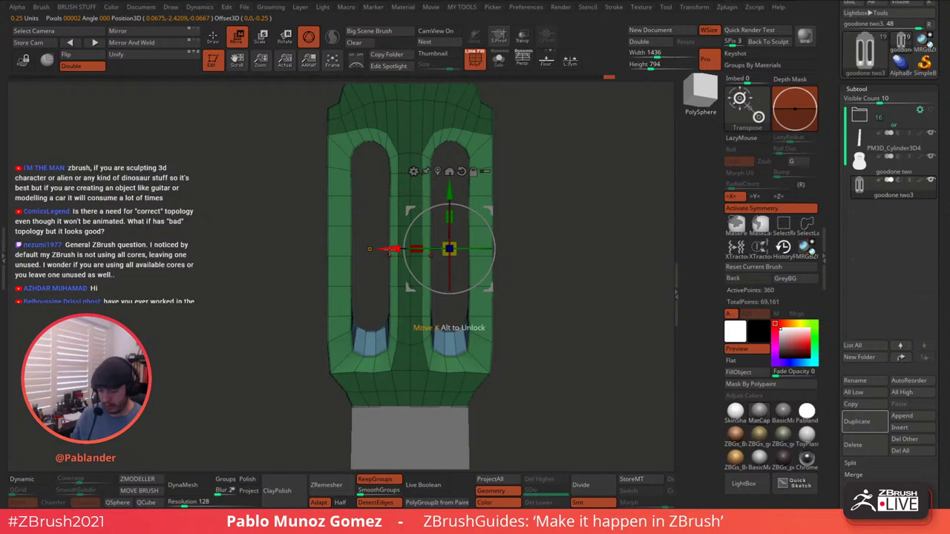
{"action": "left_click_drag", "start_coordinate": [533, 208], "coordinate": [495, 219]}
{"action": "left_click", "coordinate": [391, 249]}
{"action": "left_click_drag", "start_coordinate": [453, 248], "coordinate": [451, 249]}
{"action": "left_click", "coordinate": [451, 248]}
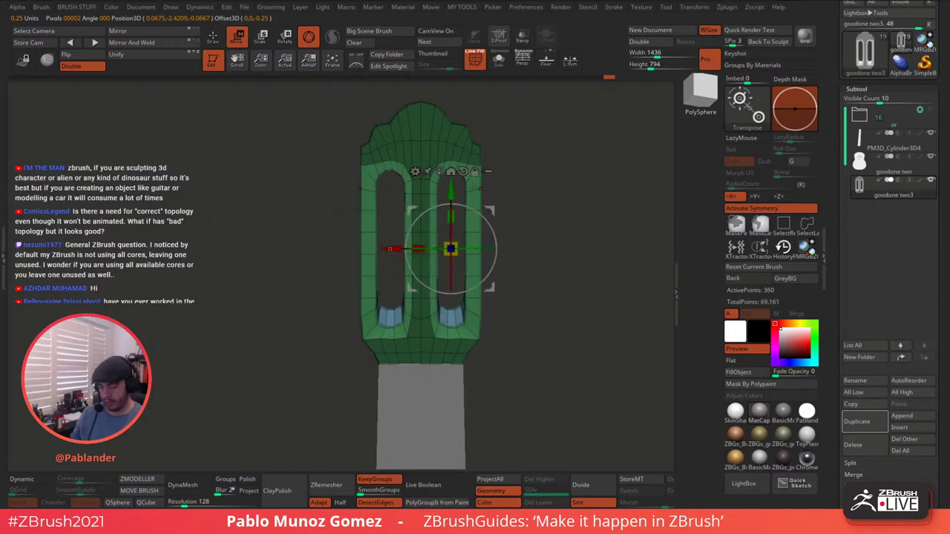
{"action": "key", "text": "q"}
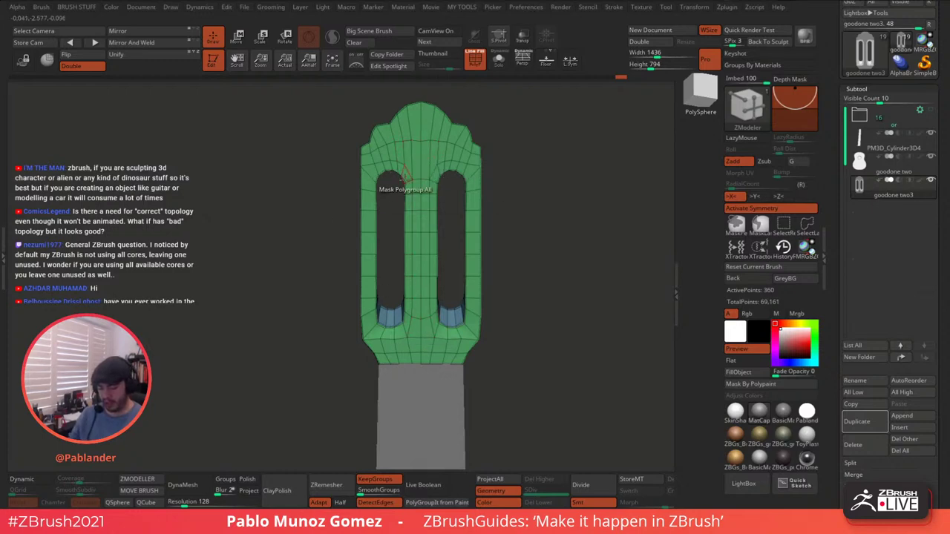
- Insert two edge loops around the inner walls of both headstock slots
{"action": "left_click_drag", "start_coordinate": [512, 249], "coordinate": [553, 271]}
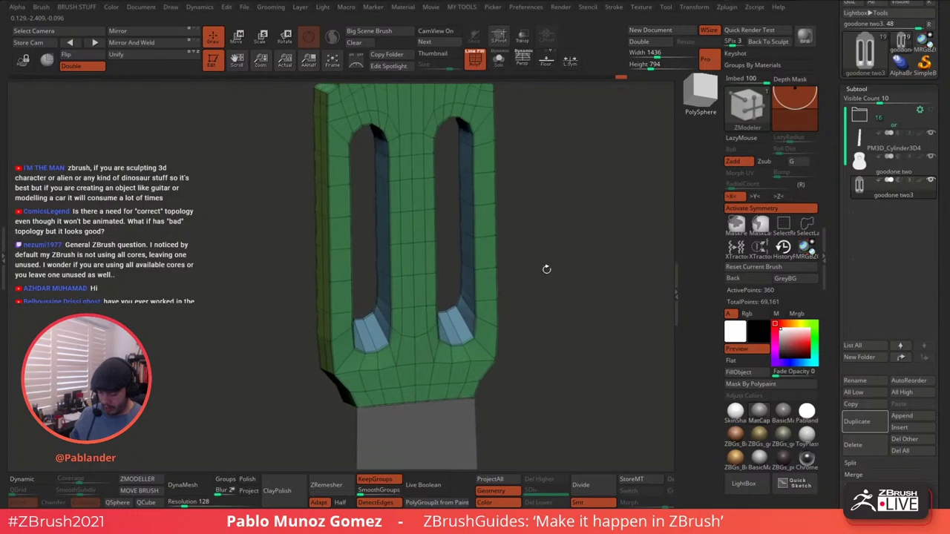
{"action": "key", "text": "space"}
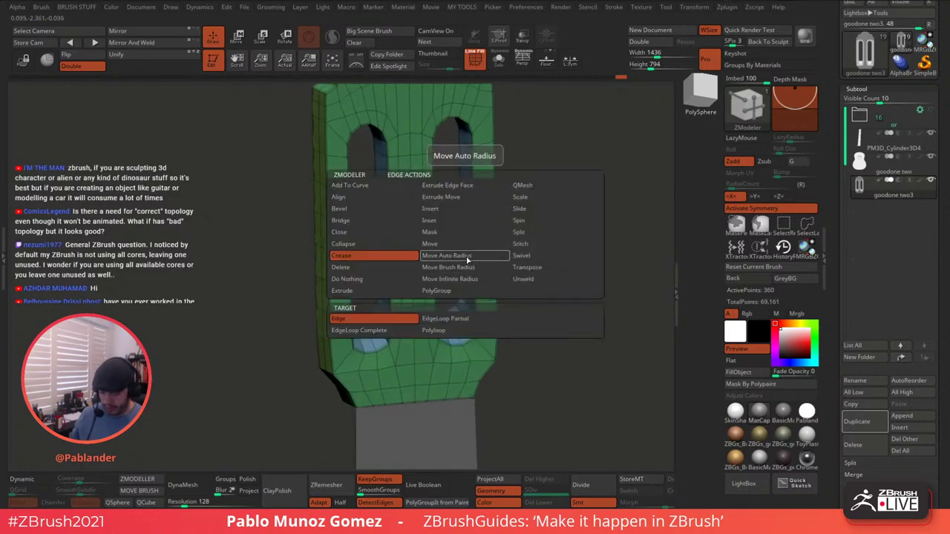
{"action": "left_click", "coordinate": [445, 209]}
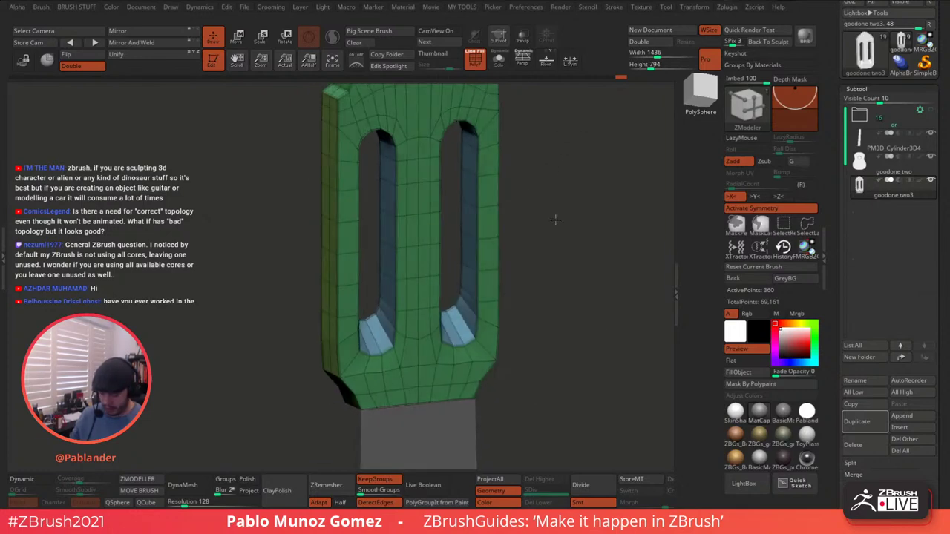
{"action": "left_click", "coordinate": [461, 321]}
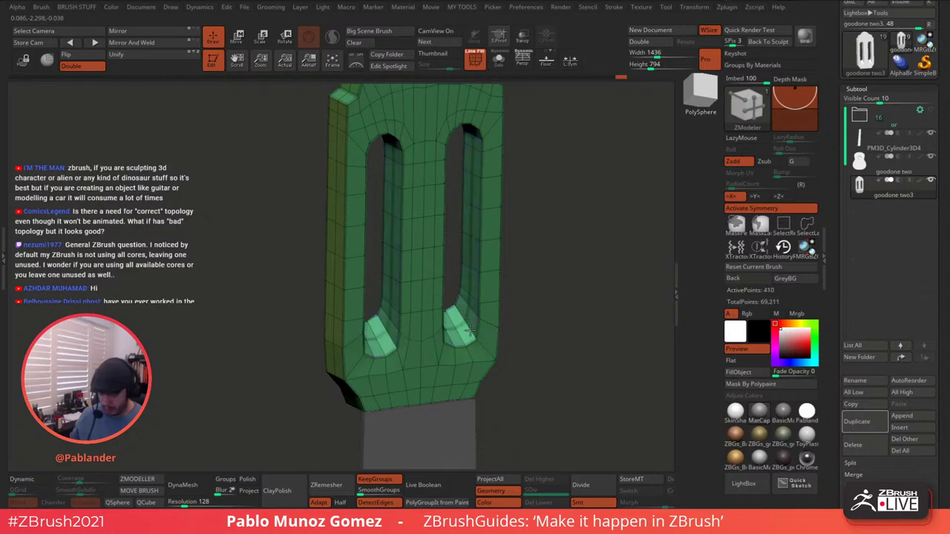
{"action": "left_click_drag", "start_coordinate": [464, 322], "coordinate": [475, 336]}
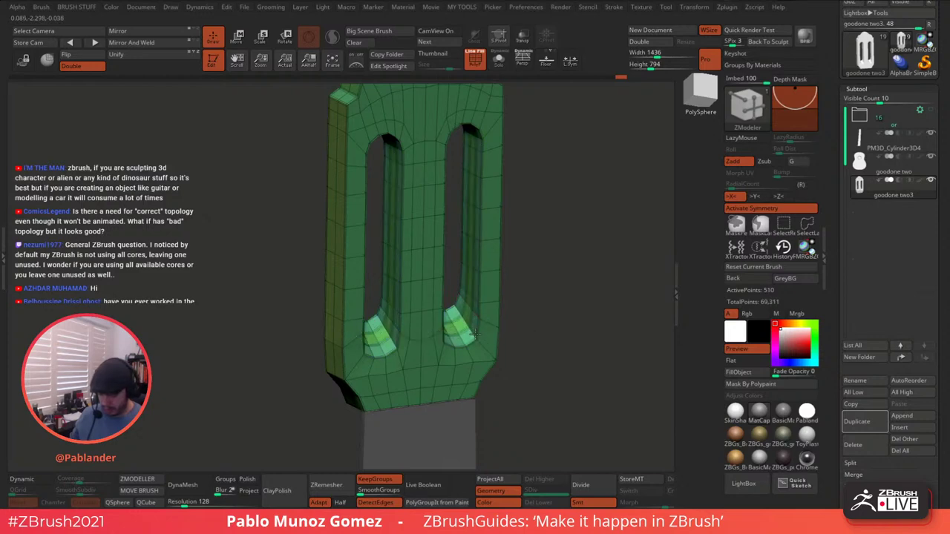
- Set the ZModeler edge action to Crease with EdgeLoop Complete as the target
{"action": "key", "text": "space"}
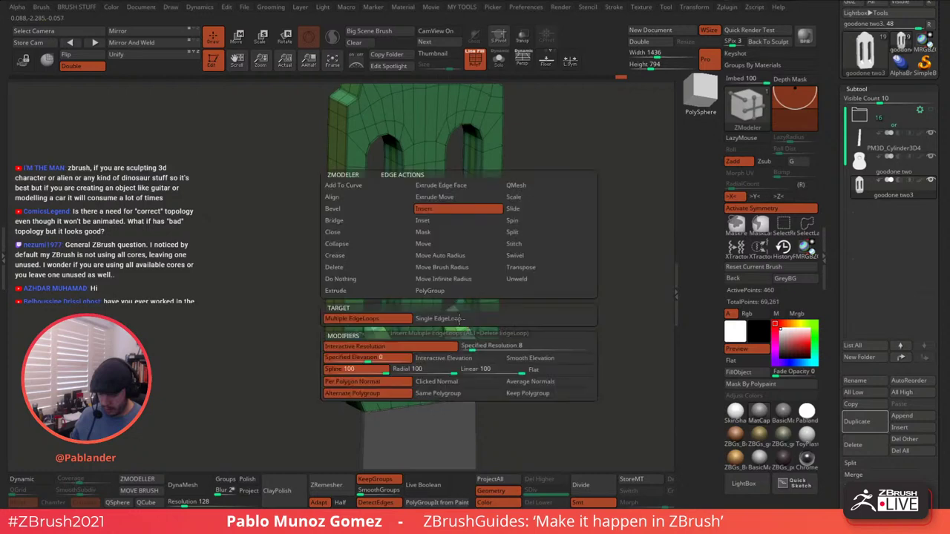
{"action": "left_click", "coordinate": [363, 257]}
{"action": "left_click", "coordinate": [379, 331]}
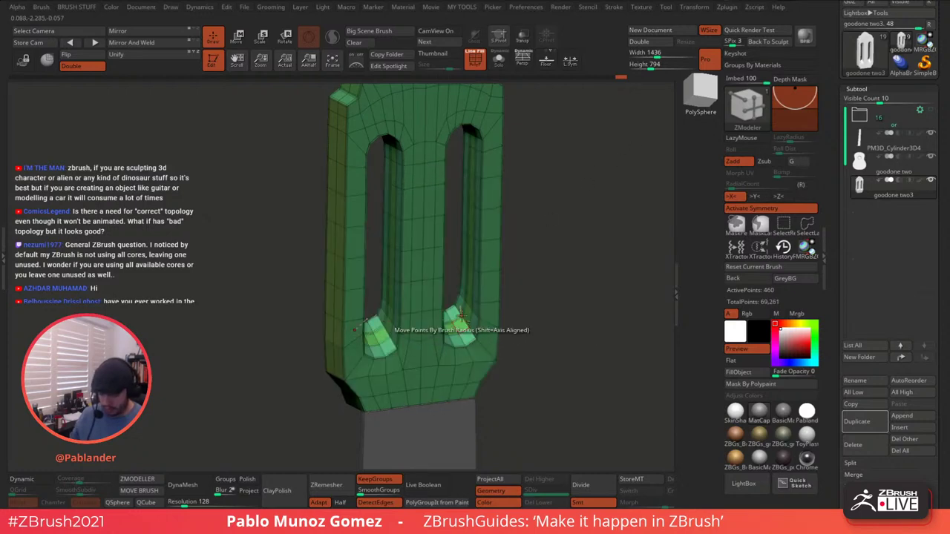
{"action": "left_click_drag", "start_coordinate": [572, 229], "coordinate": [516, 260]}
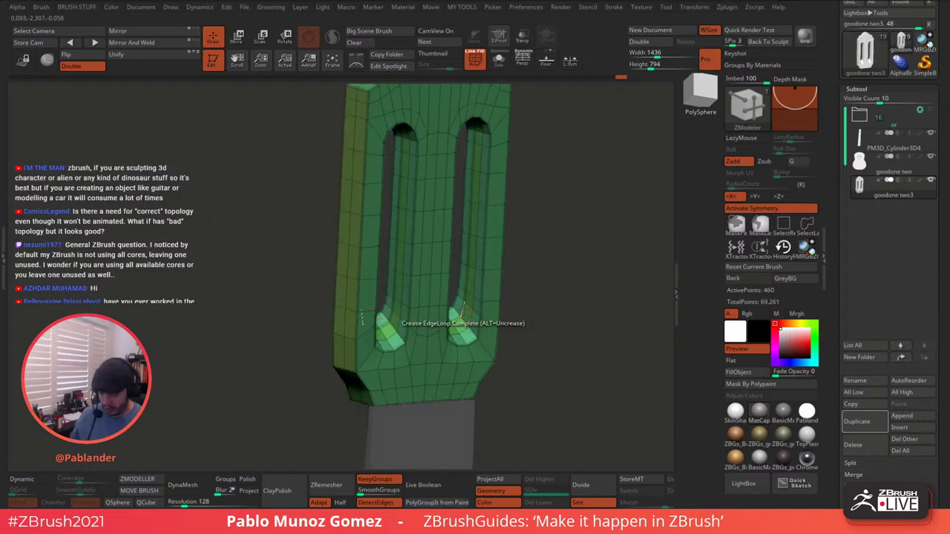
{"action": "left_click_drag", "start_coordinate": [549, 259], "coordinate": [515, 131]}
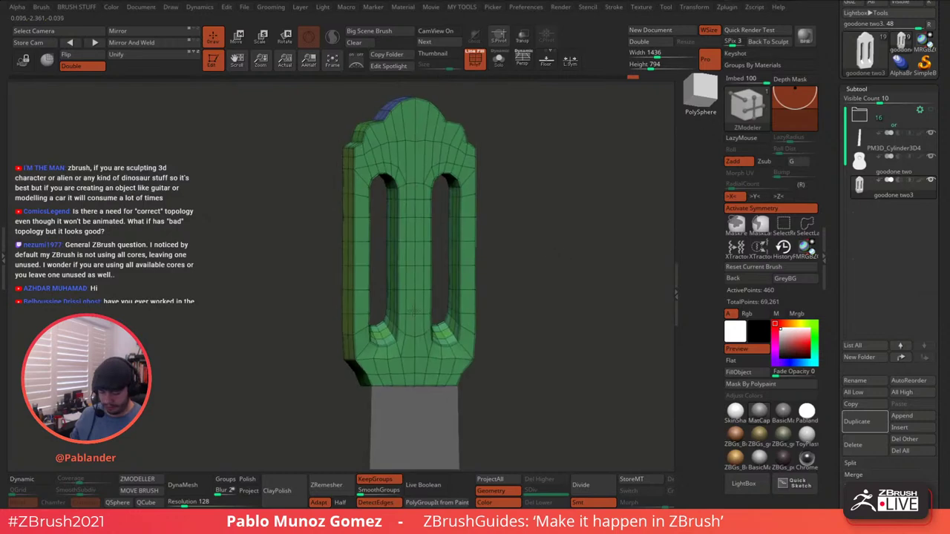
- Preview the headstock with dynamic subdivision, with and without the wireframe, and switch the subdivision off
{"action": "key", "text": "d"}
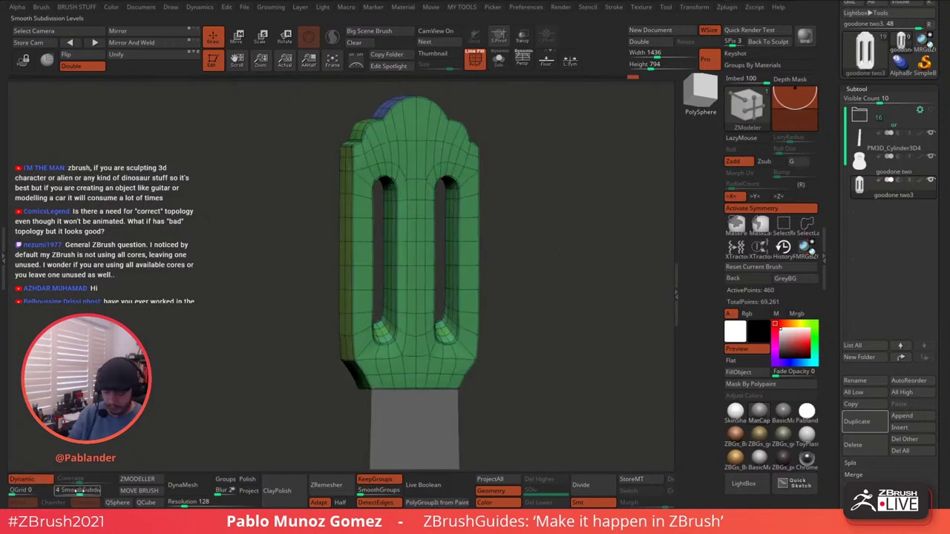
{"action": "left_click", "coordinate": [475, 59]}
{"action": "left_click", "coordinate": [476, 60]}
{"action": "mouse_move", "coordinate": [546, 167]}
{"action": "left_mouse_down"}
{"action": "mouse_move", "coordinate": [529, 160]}
{"action": "mouse_move", "coordinate": [568, 229]}
{"action": "mouse_move", "coordinate": [535, 207]}
{"action": "mouse_move", "coordinate": [573, 208]}
{"action": "mouse_move", "coordinate": [561, 187]}
{"action": "left_mouse_up"}
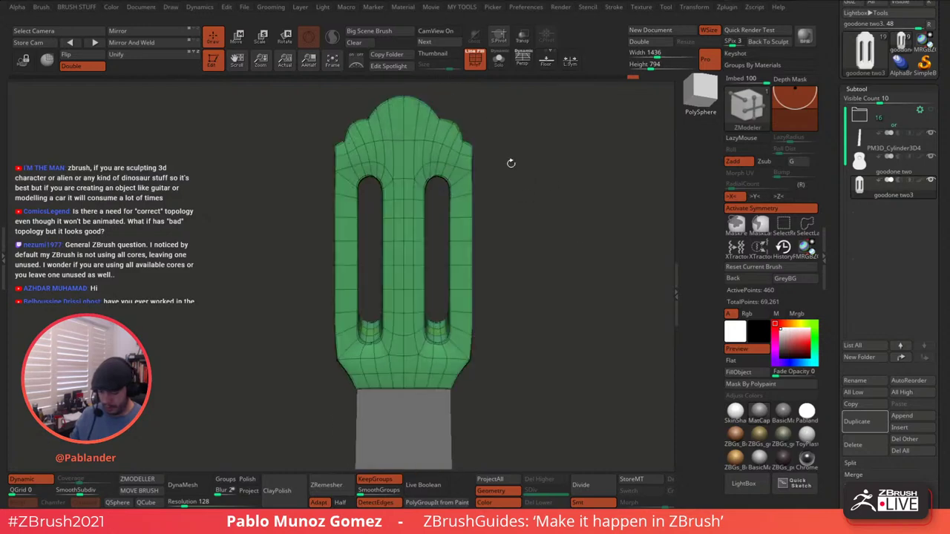
{"action": "left_click", "coordinate": [476, 59]}
{"action": "left_click", "coordinate": [476, 59]}
{"action": "left_click_drag", "start_coordinate": [513, 157], "coordinate": [543, 196], "text": "alt"}
{"action": "left_click", "coordinate": [30, 480]}
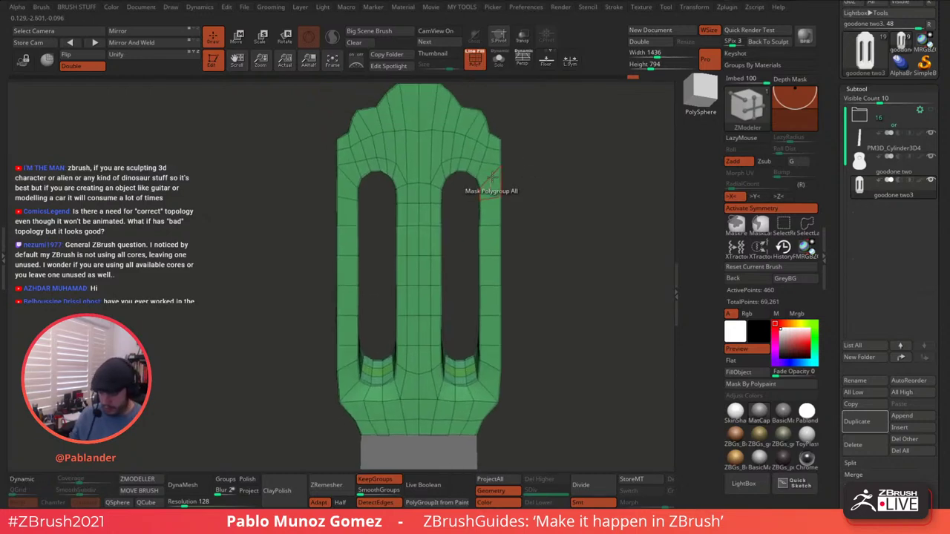
- Insert a single edge loop around the slot openings on both the front and back faces of the headstock
{"action": "key", "text": "space"}
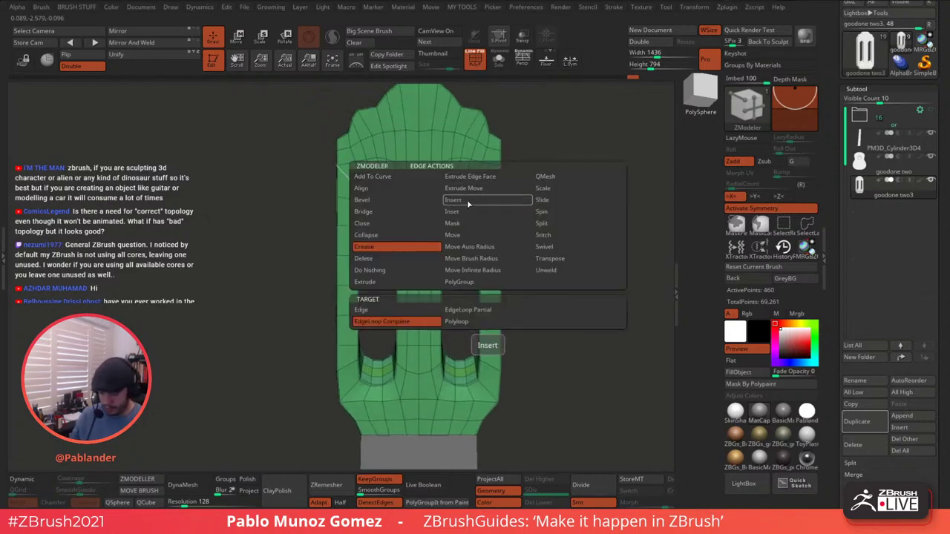
{"action": "left_click", "coordinate": [475, 200]}
{"action": "left_click", "coordinate": [495, 311]}
{"action": "left_click", "coordinate": [480, 171]}
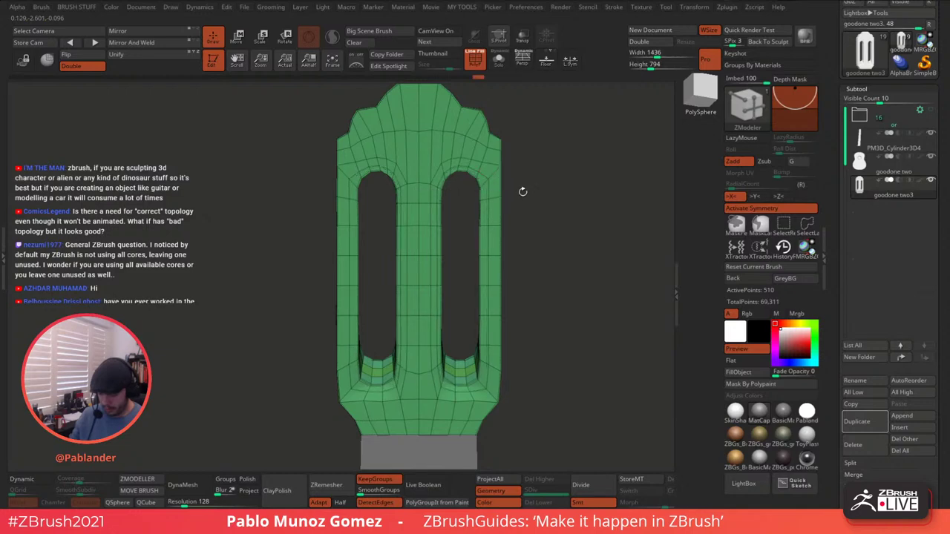
{"action": "left_click_drag", "start_coordinate": [542, 207], "coordinate": [539, 152]}
{"action": "left_click", "coordinate": [524, 160]}
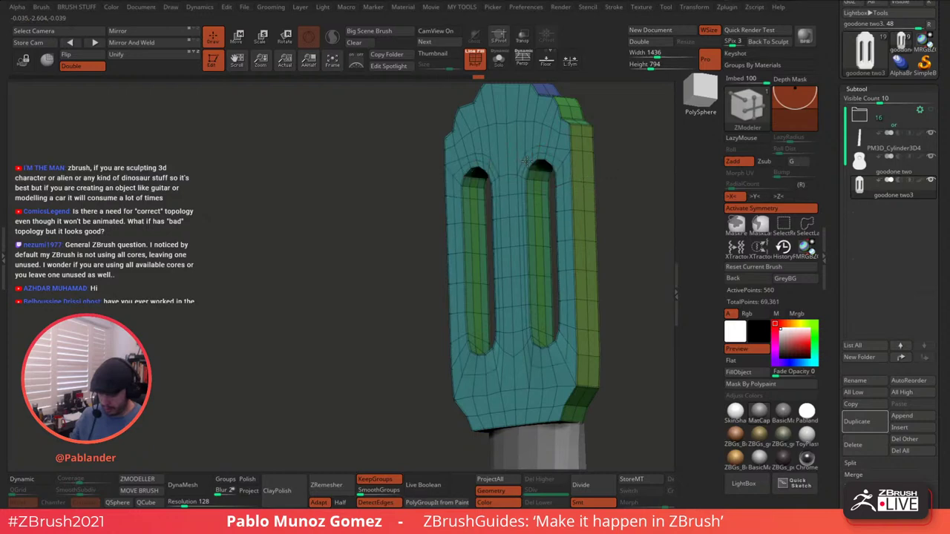
{"action": "right_click_drag", "start_coordinate": [528, 165], "coordinate": [598, 220]}
{"action": "left_click_drag", "start_coordinate": [598, 220], "coordinate": [575, 235]}
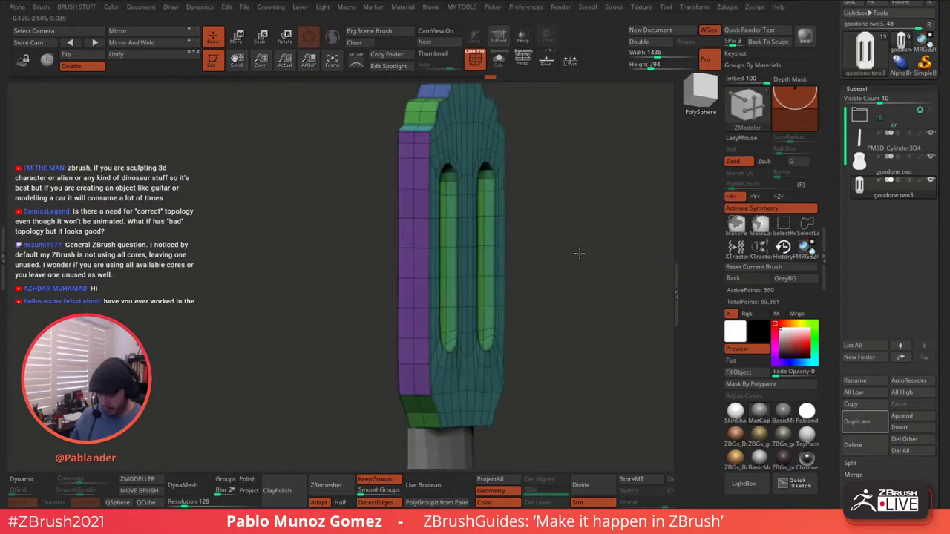
- Mask by the headstock's front-face polygroup, centre the gizmo on that face in side view, and clear the mask
{"action": "left_click_drag", "start_coordinate": [560, 312], "coordinate": [550, 182]}
{"action": "left_click_drag", "start_coordinate": [483, 249], "coordinate": [530, 198]}
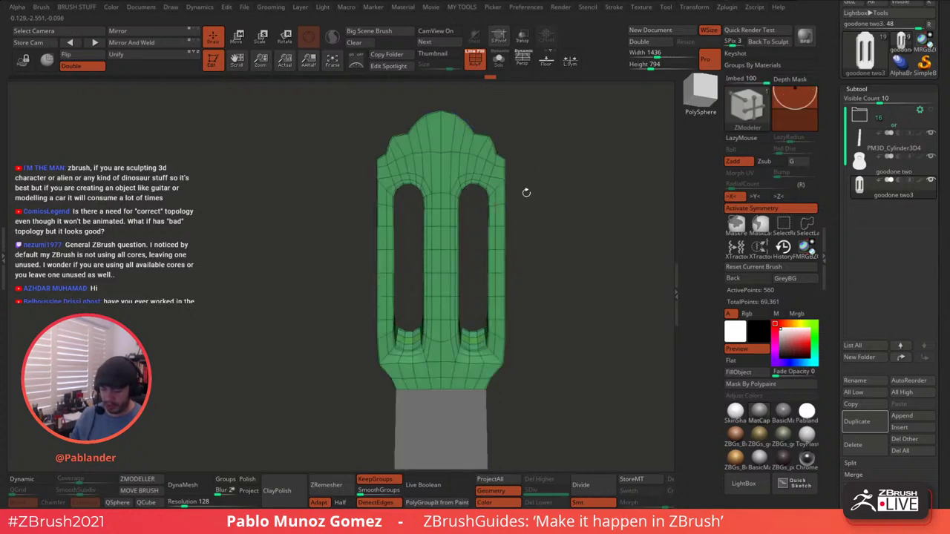
{"action": "left_click", "coordinate": [238, 37]}
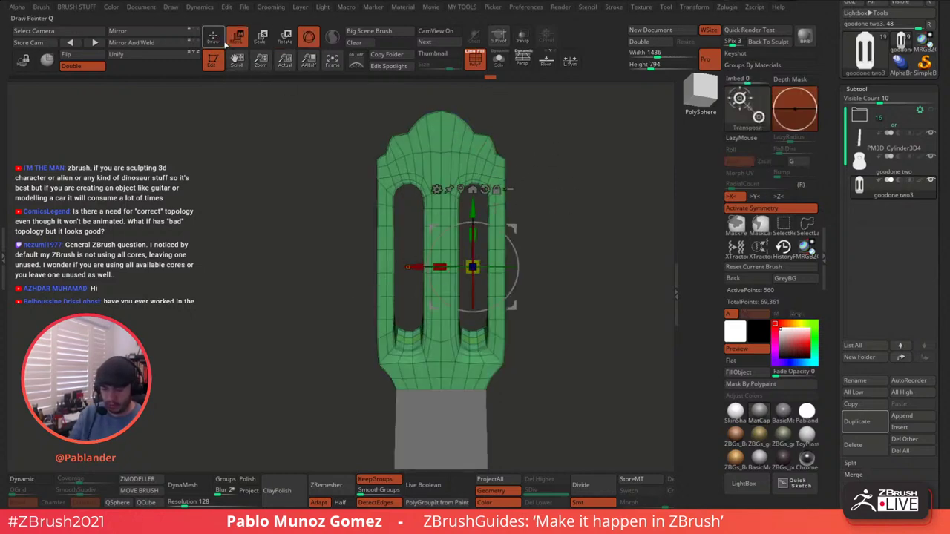
{"action": "left_click", "coordinate": [221, 42]}
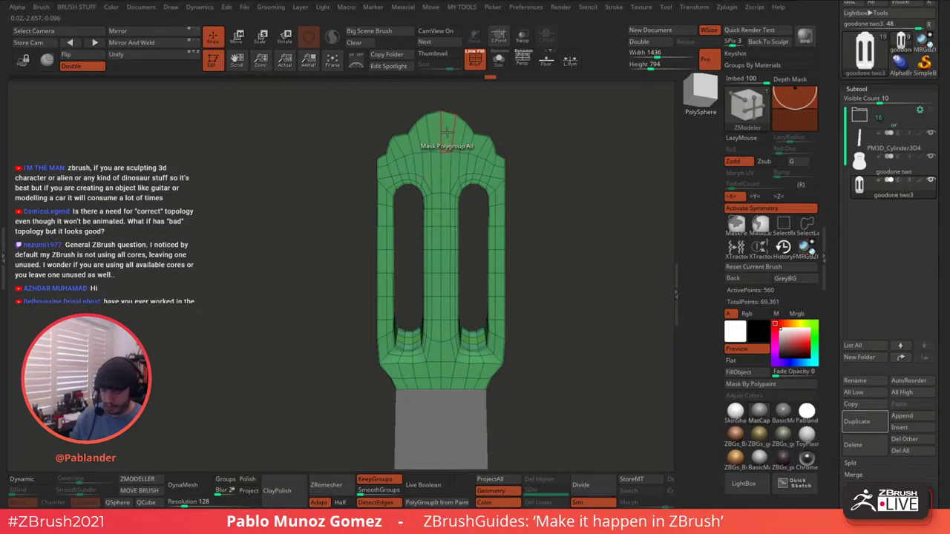
{"action": "key", "text": "space"}
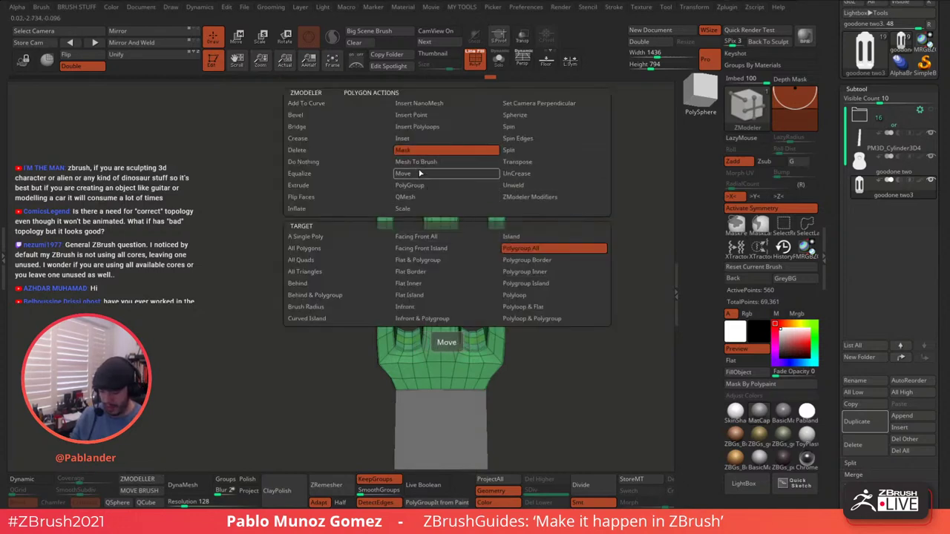
{"action": "left_click", "coordinate": [553, 248]}
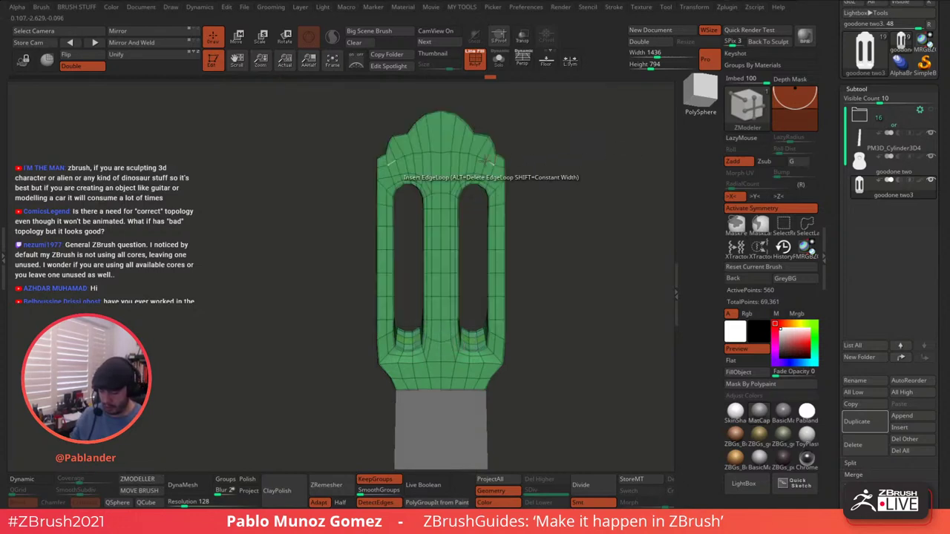
{"action": "left_click", "coordinate": [445, 130]}
{"action": "left_click_drag", "start_coordinate": [501, 215], "coordinate": [564, 201]}
{"action": "left_click", "coordinate": [245, 41]}
{"action": "left_click", "coordinate": [433, 189]}
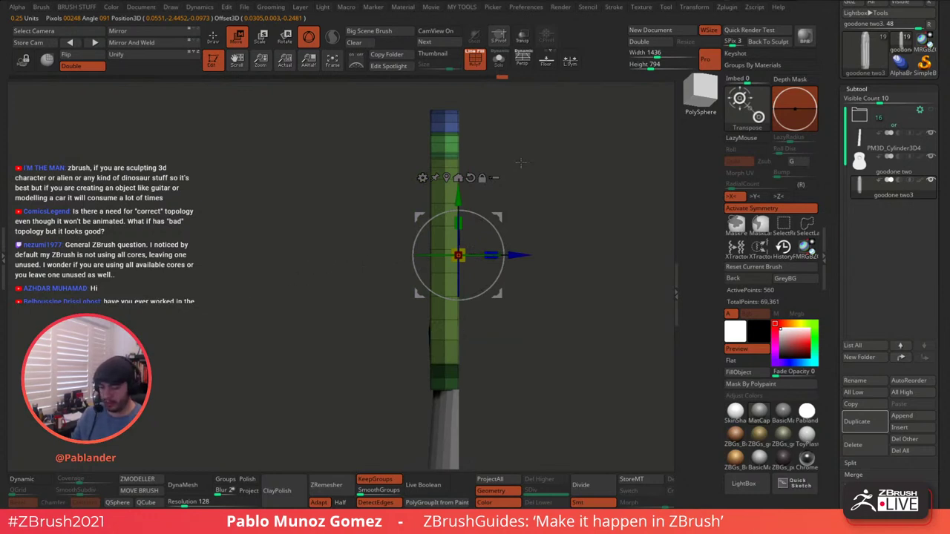
{"action": "left_click", "coordinate": [222, 42]}
{"action": "left_click_drag", "start_coordinate": [541, 136], "coordinate": [551, 149], "text": "ctrl"}
- Mask the headstock's back-face polygroup, invert the mask, and centre the gizmo on the unmasked back face in side view
{"action": "mouse_move", "coordinate": [531, 153]}
{"action": "left_mouse_down"}
{"action": "mouse_move", "coordinate": [555, 164]}
{"action": "mouse_move", "coordinate": [557, 177]}
{"action": "left_mouse_up"}
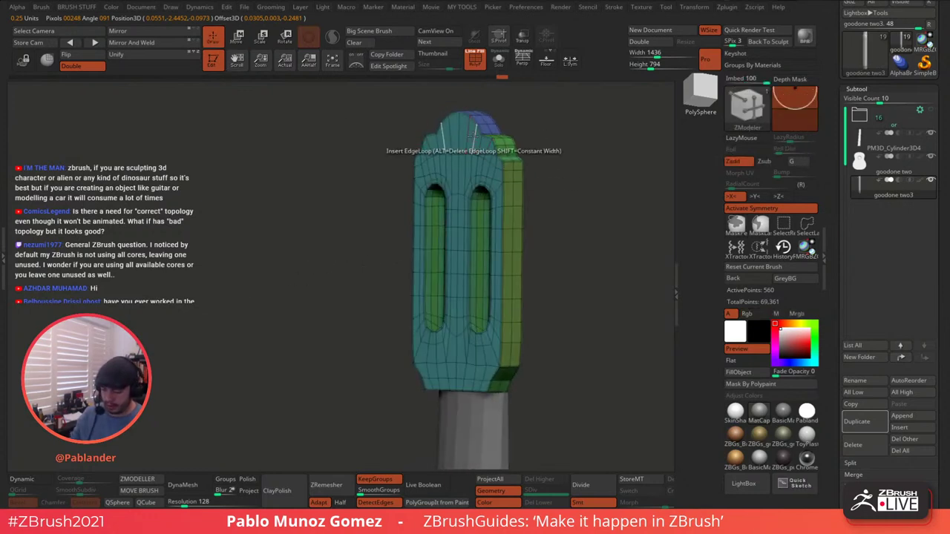
{"action": "left_click_drag", "start_coordinate": [564, 135], "coordinate": [499, 128], "text": "alt"}
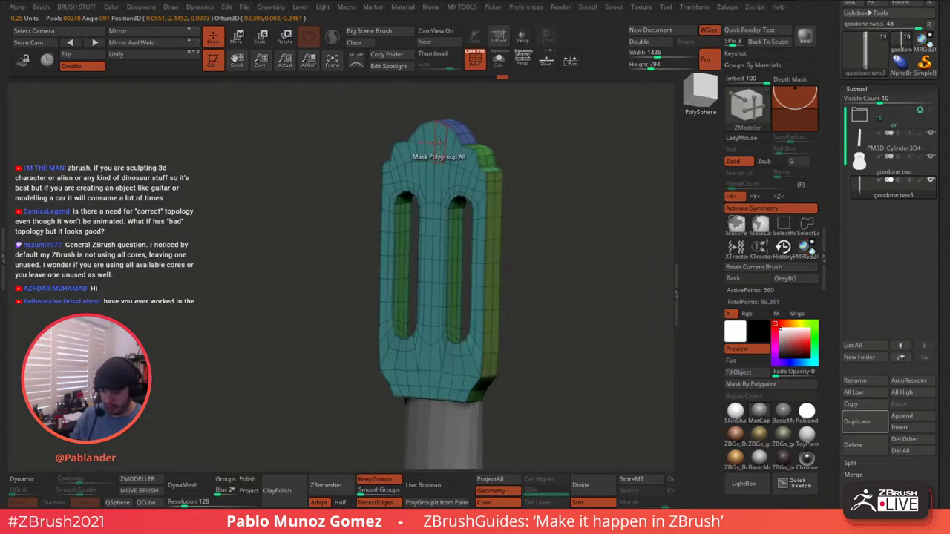
{"action": "left_click", "coordinate": [440, 143], "text": "ctrl"}
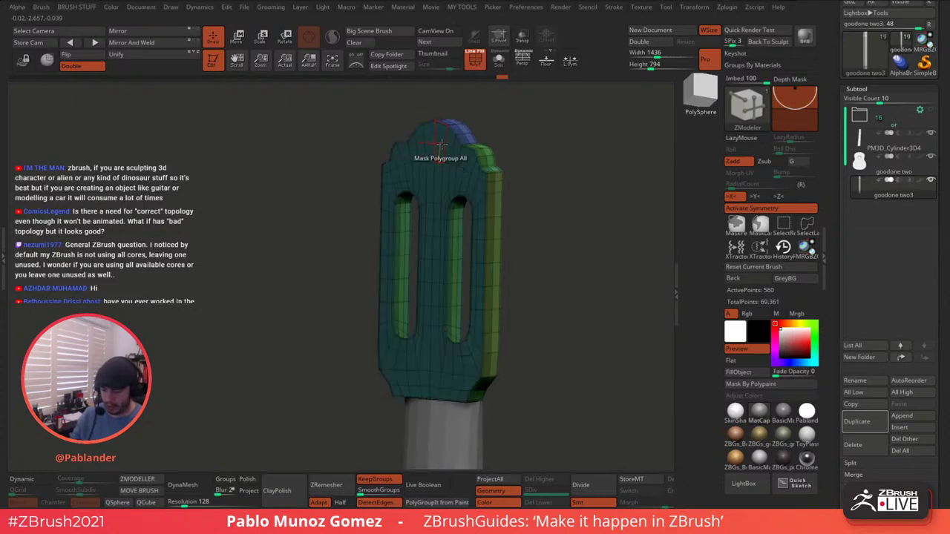
{"action": "left_click", "coordinate": [513, 145], "text": "ctrl"}
{"action": "left_click", "coordinate": [237, 37]}
{"action": "left_click_drag", "start_coordinate": [600, 183], "coordinate": [575, 184], "text": "shift"}
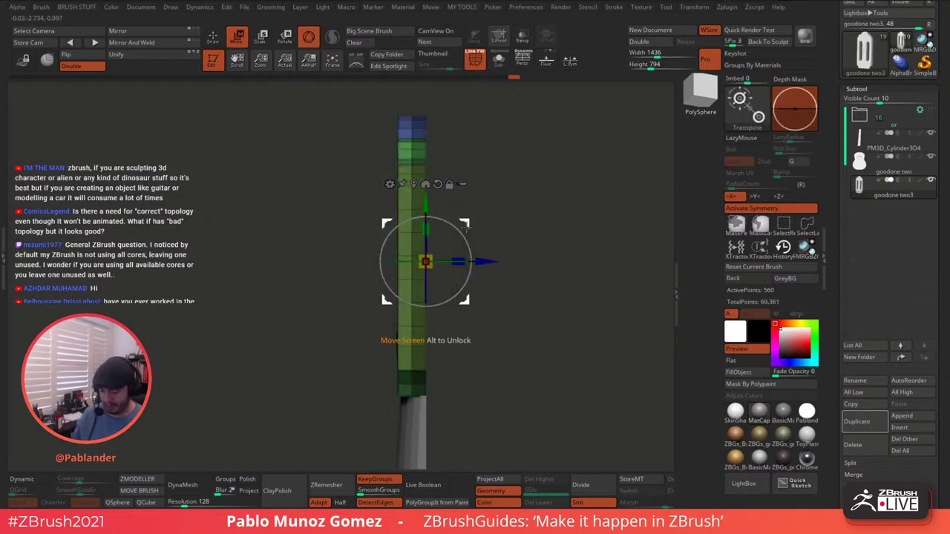
{"action": "left_click", "coordinate": [413, 184]}
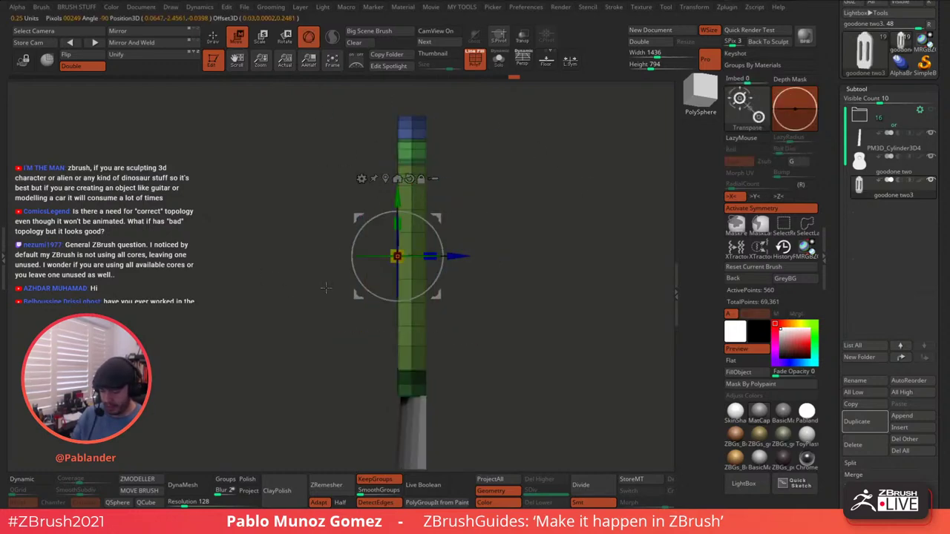
{"action": "left_click", "coordinate": [214, 39]}
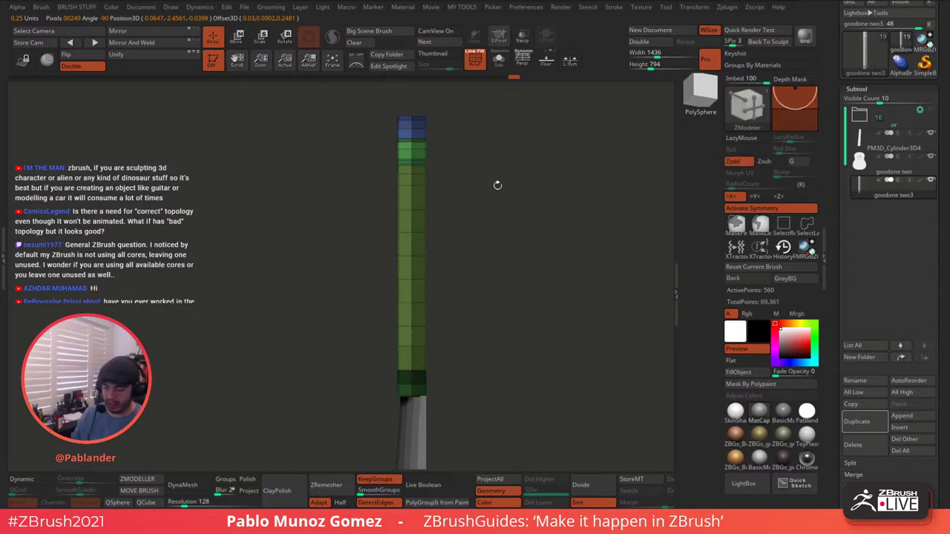
{"action": "mouse_move", "coordinate": [498, 245]}
{"action": "left_mouse_down"}
{"action": "mouse_move", "coordinate": [560, 254]}
{"action": "mouse_move", "coordinate": [520, 265]}
{"action": "mouse_move", "coordinate": [571, 270]}
{"action": "mouse_move", "coordinate": [542, 272]}
{"action": "left_mouse_up"}
{"action": "left_click_drag", "start_coordinate": [533, 213], "coordinate": [549, 258]}
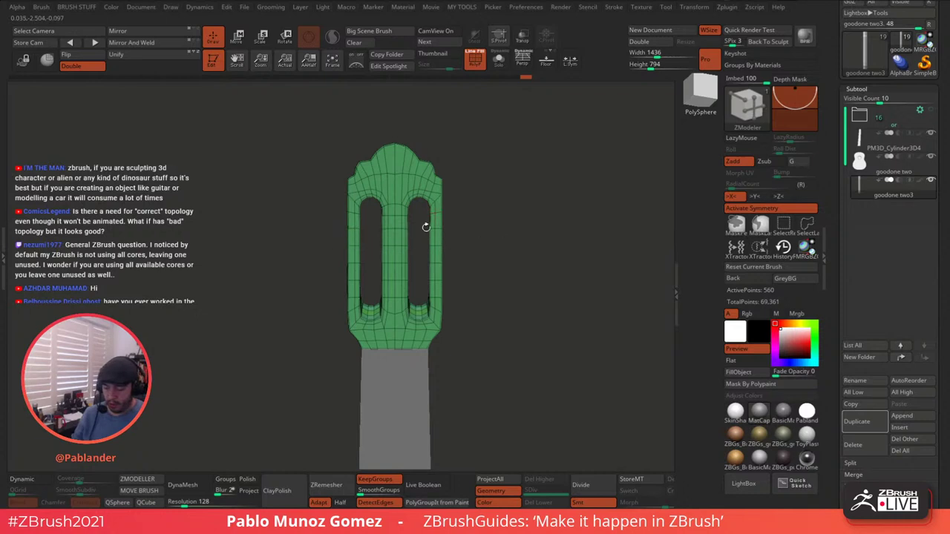
{"action": "left_click_drag", "start_coordinate": [458, 219], "coordinate": [484, 223]}
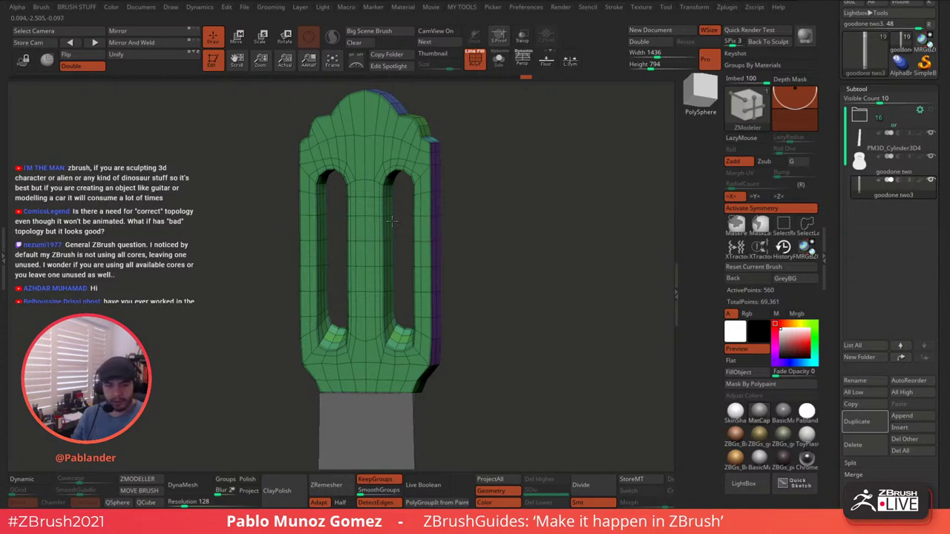
{"action": "left_click_drag", "start_coordinate": [398, 219], "coordinate": [452, 196], "text": "shift"}
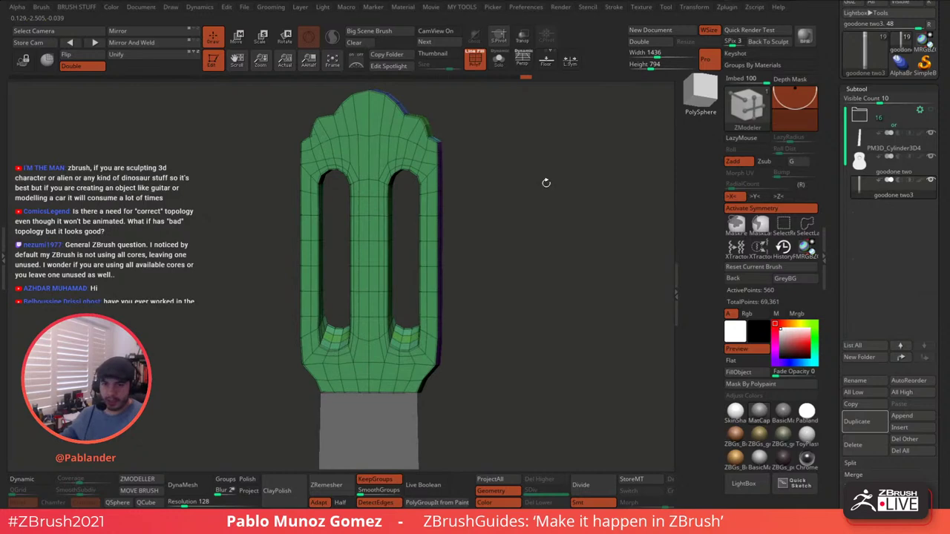
- Delete the complete edge loops running around the inner slot walls, using the Delete edge action with the EdgeLoop Complete target
{"action": "left_click_drag", "start_coordinate": [546, 183], "coordinate": [480, 183]}
{"action": "key", "text": "space"}
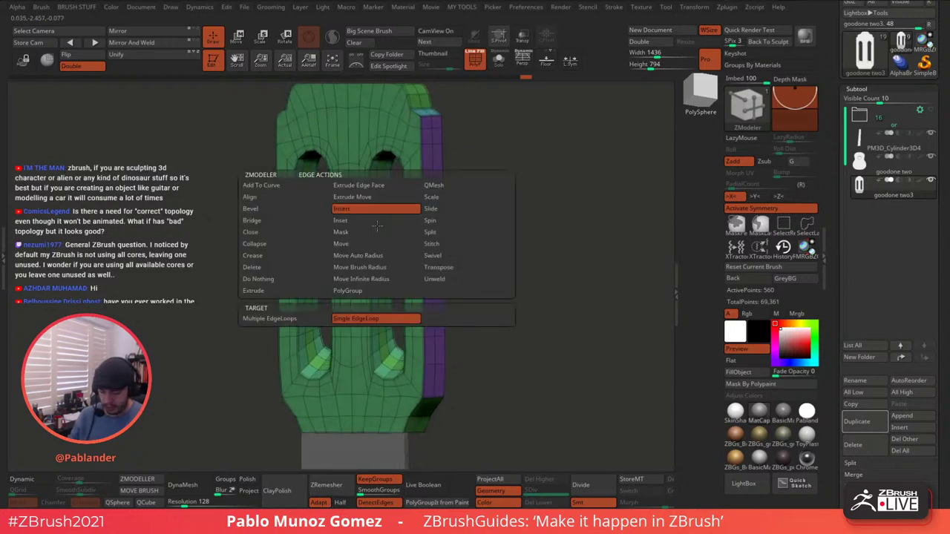
{"action": "left_click", "coordinate": [271, 255]}
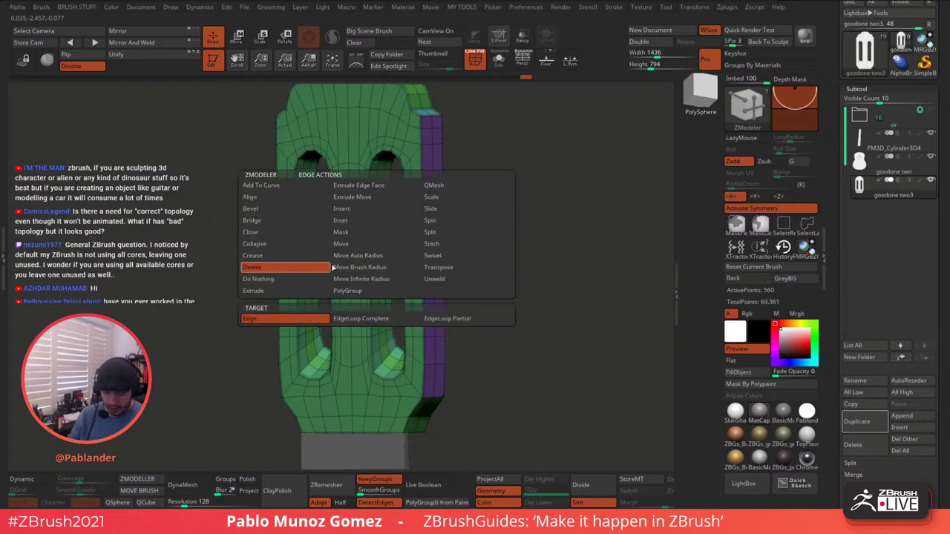
{"action": "left_click", "coordinate": [375, 318]}
{"action": "left_click", "coordinate": [377, 236]}
- Insert a new edge loop around the inner slot walls with the Multiple EdgeLoops target, and crease the slots' complete edge loop
{"action": "key", "text": "space"}
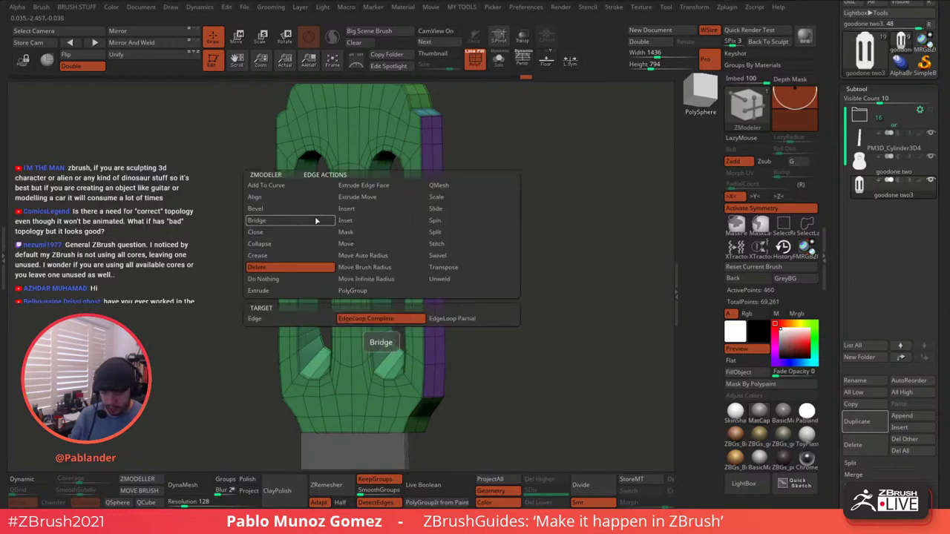
{"action": "left_click", "coordinate": [346, 209]}
{"action": "left_click", "coordinate": [301, 320]}
{"action": "left_click", "coordinate": [379, 209]}
{"action": "key", "text": "space"}
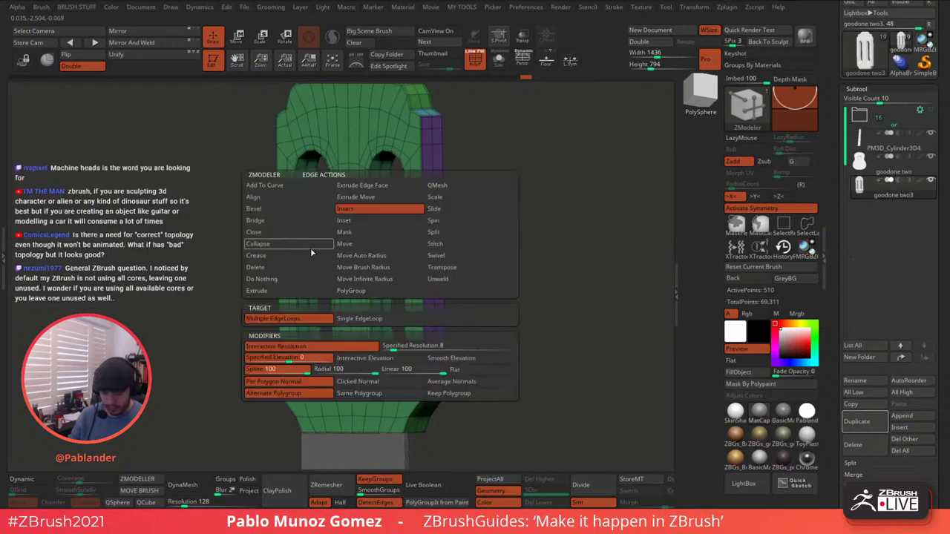
{"action": "left_click", "coordinate": [380, 221]}
{"action": "left_click_drag", "start_coordinate": [524, 220], "coordinate": [516, 199], "text": "alt"}
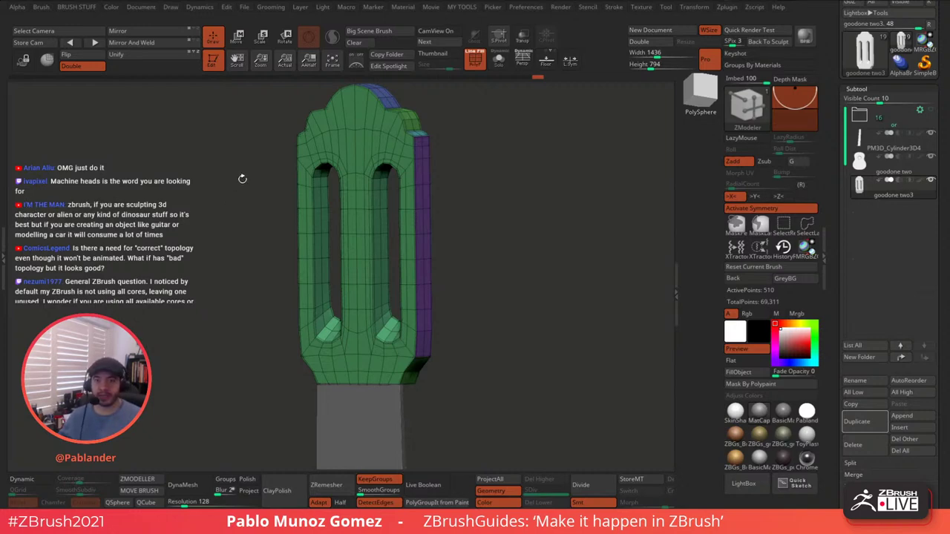
{"action": "left_click_drag", "start_coordinate": [260, 180], "coordinate": [266, 190], "text": "alt"}
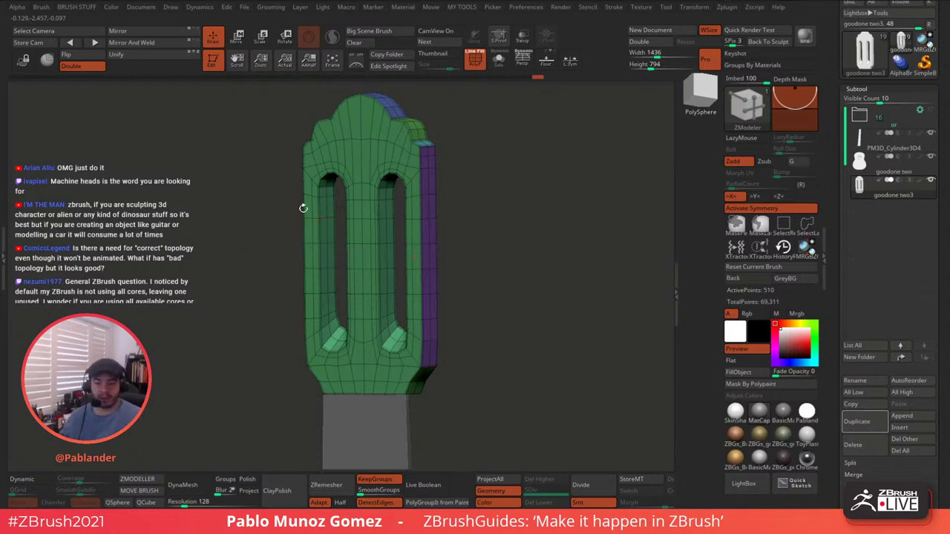
{"action": "left_click_drag", "start_coordinate": [484, 185], "coordinate": [487, 198], "text": "alt"}
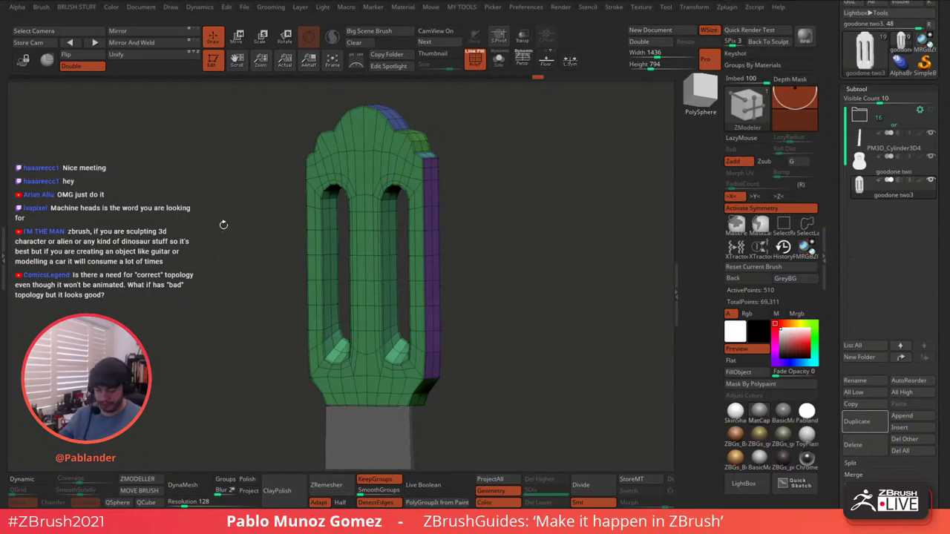
- Split three evenly spaced points along the headstock's outer side into round faces for the tuning-peg holes
{"action": "left_click_drag", "start_coordinate": [516, 276], "coordinate": [532, 258]}
{"action": "left_click_drag", "start_coordinate": [498, 193], "coordinate": [484, 228], "text": "alt"}
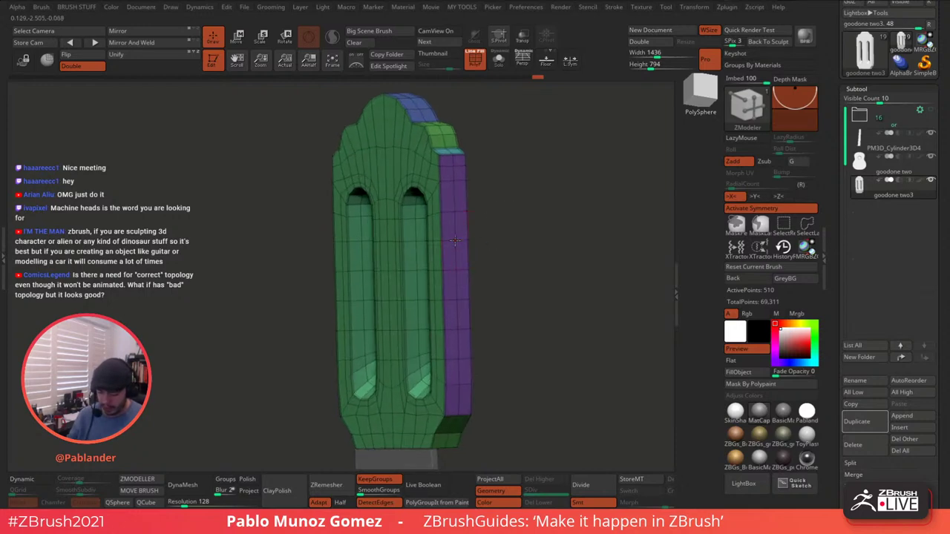
{"action": "key", "text": "space"}
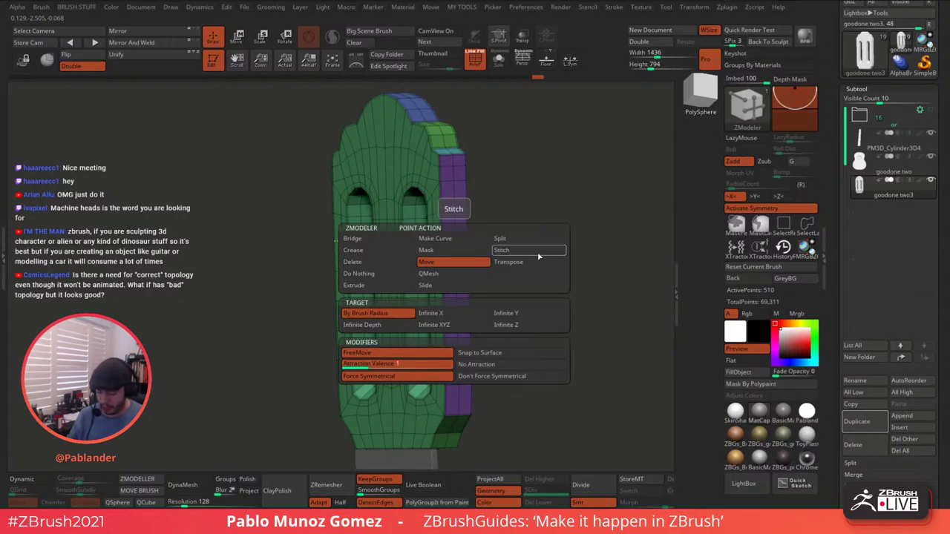
{"action": "left_click", "coordinate": [522, 240]}
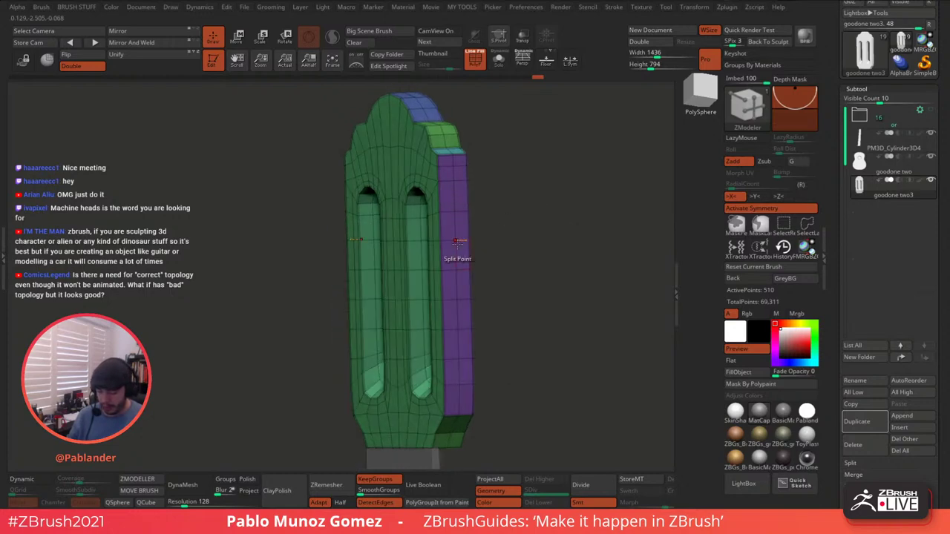
{"action": "left_click", "coordinate": [458, 360]}
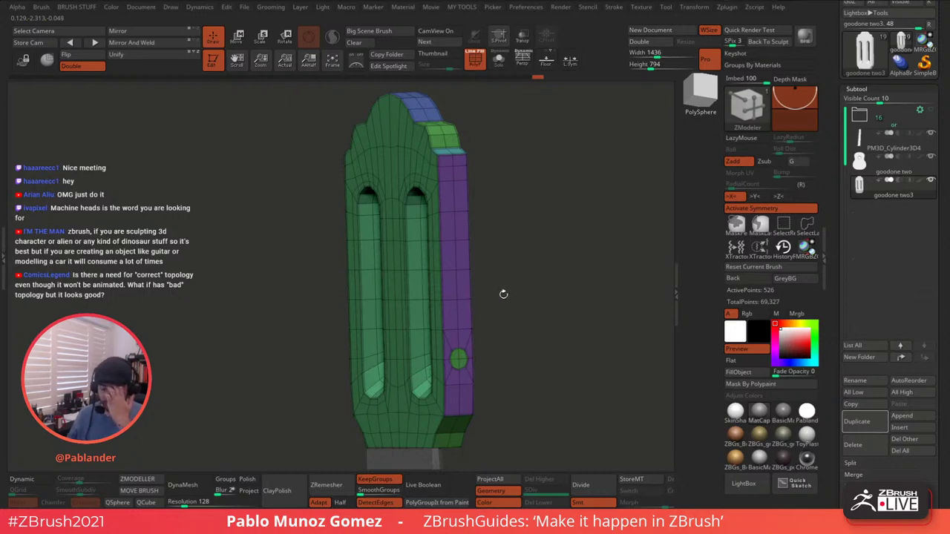
{"action": "left_click", "coordinate": [457, 300]}
{"action": "left_click", "coordinate": [455, 240]}
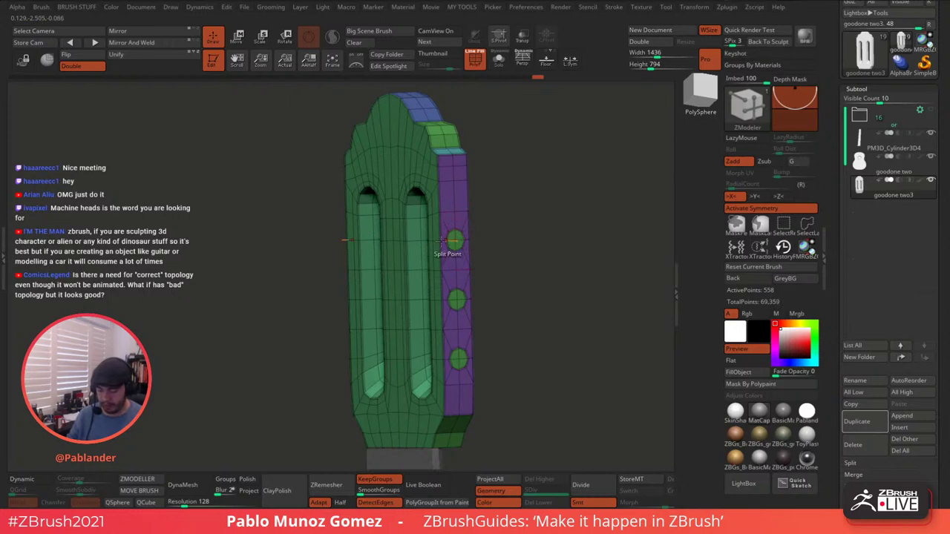
- Split three matching points on the inner wall of each slot into round faces in line with those on the outer side
{"action": "right_click_drag", "start_coordinate": [380, 242], "coordinate": [389, 242]}
{"action": "key", "text": "space"}
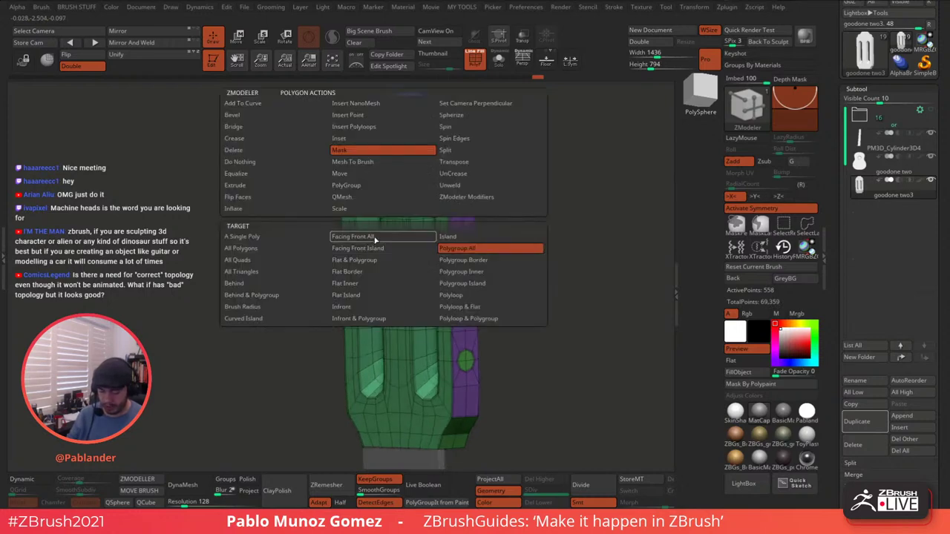
{"action": "left_click", "coordinate": [370, 239]}
{"action": "left_click", "coordinate": [369, 296]}
{"action": "left_click", "coordinate": [370, 351]}
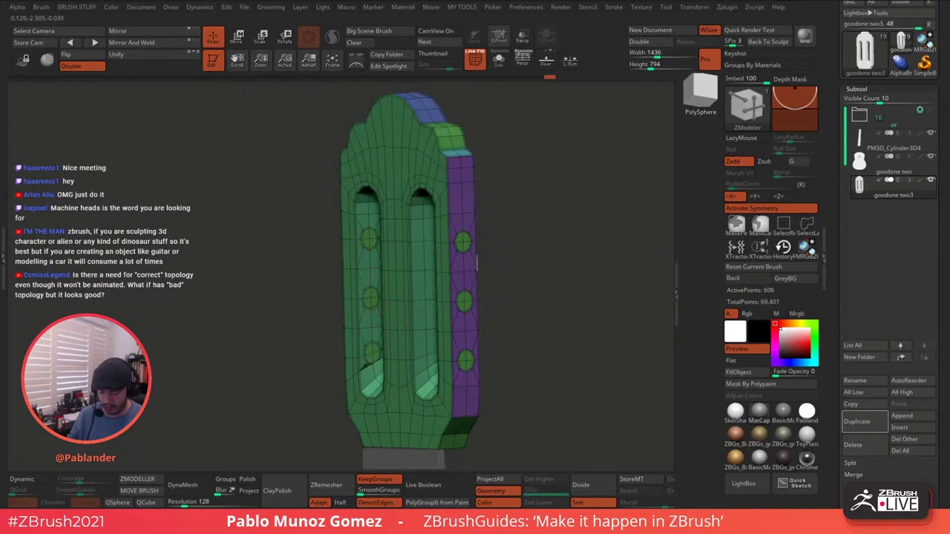
{"action": "left_click", "coordinate": [423, 241]}
{"action": "left_click", "coordinate": [425, 300]}
{"action": "left_click", "coordinate": [425, 354]}
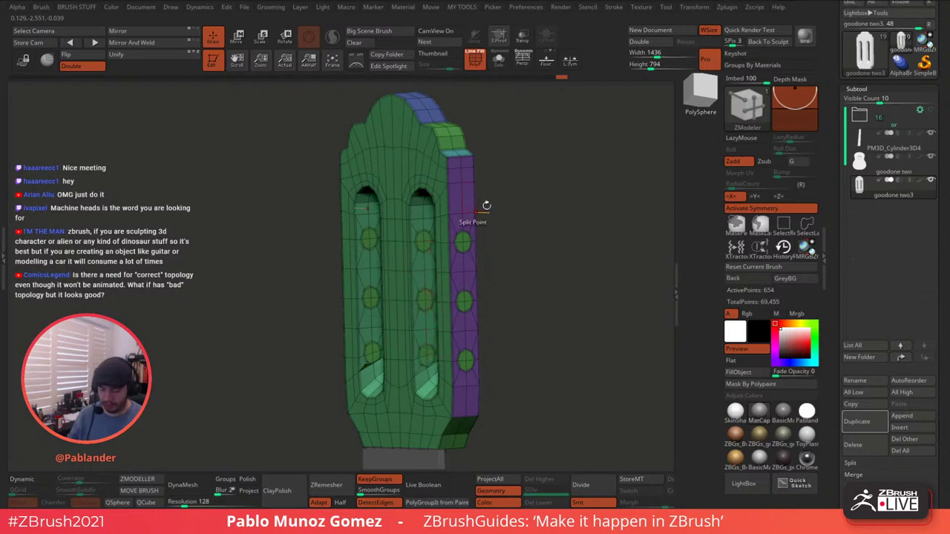
- Try to push the upper round face on the headstock's outer side inward with QMesh, and undo it
{"action": "left_click_drag", "start_coordinate": [513, 215], "coordinate": [446, 248]}
{"action": "key", "text": "space"}
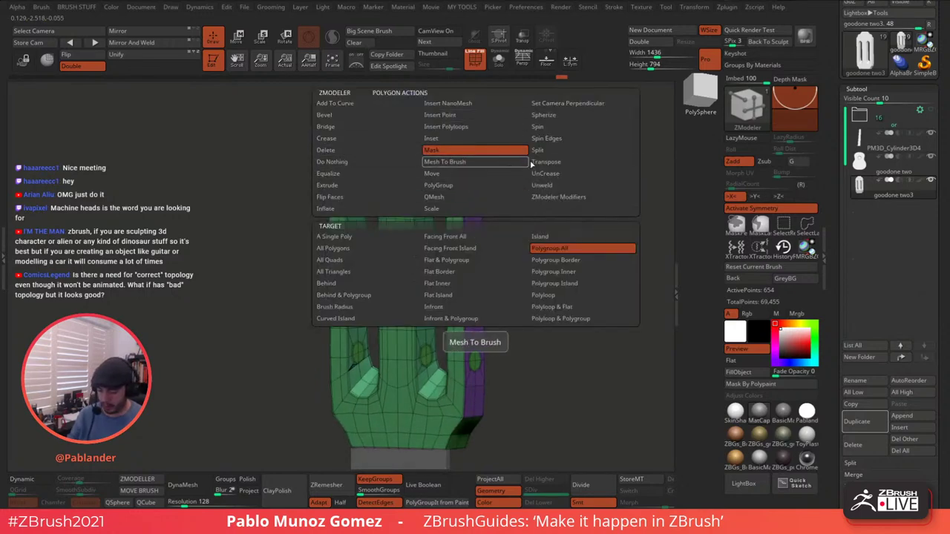
{"action": "left_click", "coordinate": [465, 196]}
{"action": "left_click_drag", "start_coordinate": [476, 238], "coordinate": [447, 238]}
{"action": "key", "text": "ctrl+z"}
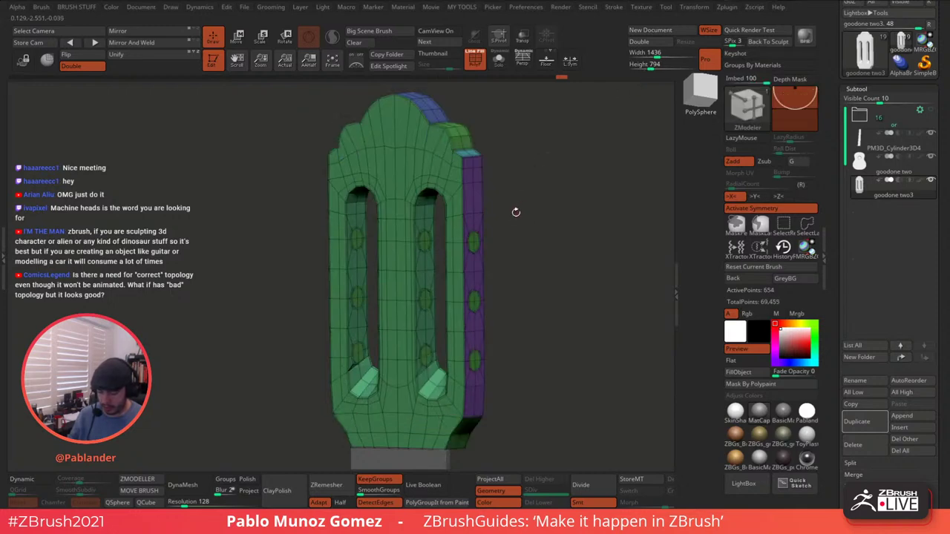
- Mark the round faces on the outer side and slot walls and push them inward with QMesh to make the peg holes
{"action": "left_click_drag", "start_coordinate": [517, 211], "coordinate": [505, 212]}
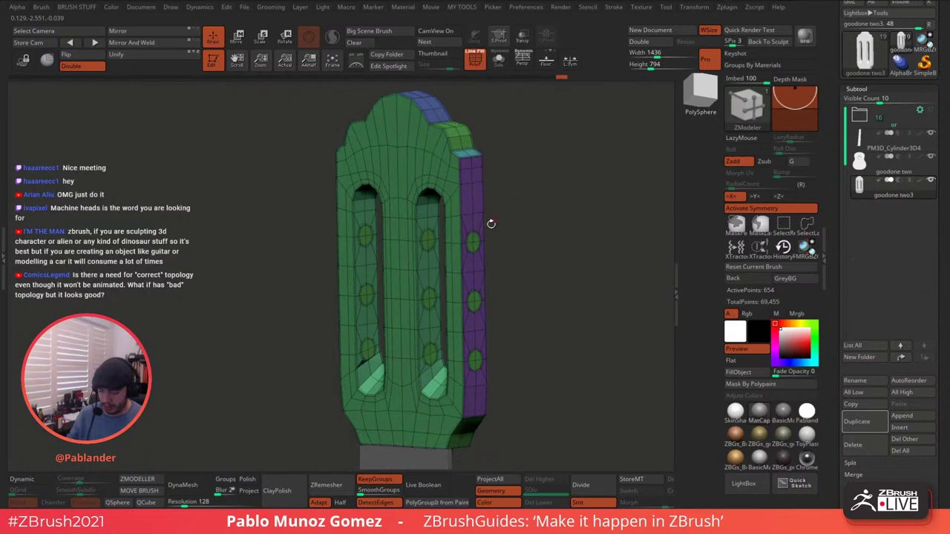
{"action": "left_click", "coordinate": [475, 301]}
{"action": "left_click", "coordinate": [475, 361]}
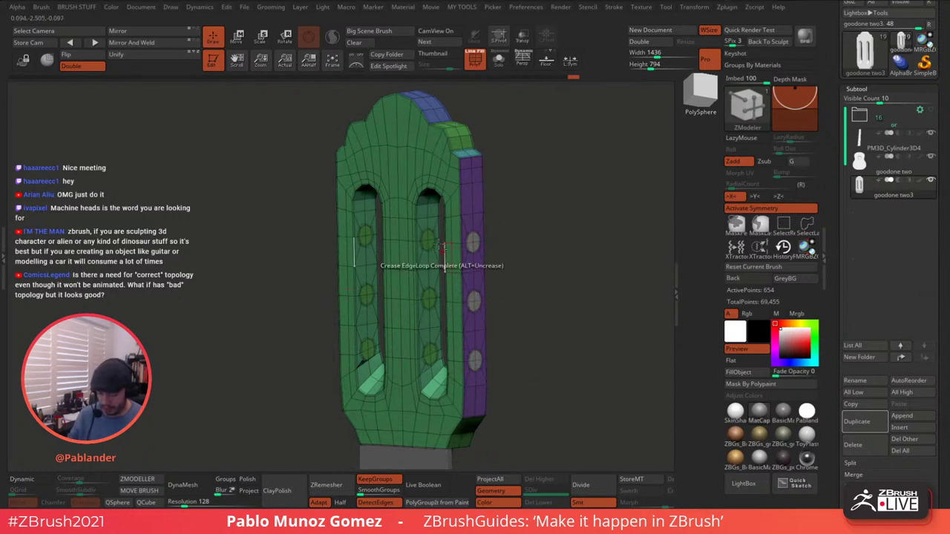
{"action": "left_click", "coordinate": [474, 239]}
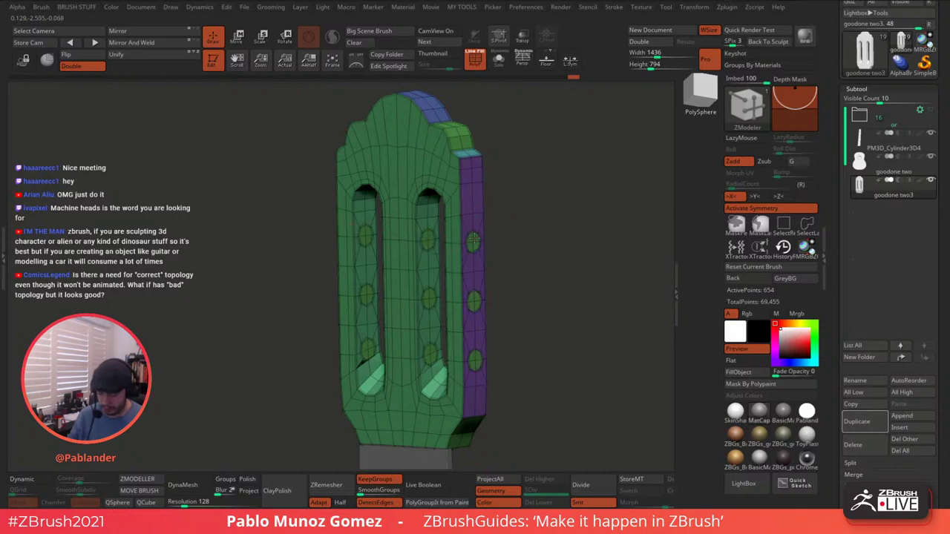
{"action": "left_click_drag", "start_coordinate": [473, 240], "coordinate": [471, 242]}
{"action": "left_click", "coordinate": [430, 237]}
{"action": "left_click", "coordinate": [430, 299]}
{"action": "left_click", "coordinate": [433, 350]}
{"action": "left_click_drag", "start_coordinate": [433, 301], "coordinate": [390, 299]}
- Preview the peg holes with dynamic subdivision, and undo the holes and all the point splits
{"action": "left_click_drag", "start_coordinate": [521, 220], "coordinate": [551, 230]}
{"action": "left_click", "coordinate": [31, 480]}
{"action": "left_click_drag", "start_coordinate": [544, 289], "coordinate": [549, 315]}
{"action": "right_click_drag", "start_coordinate": [466, 313], "coordinate": [472, 304]}
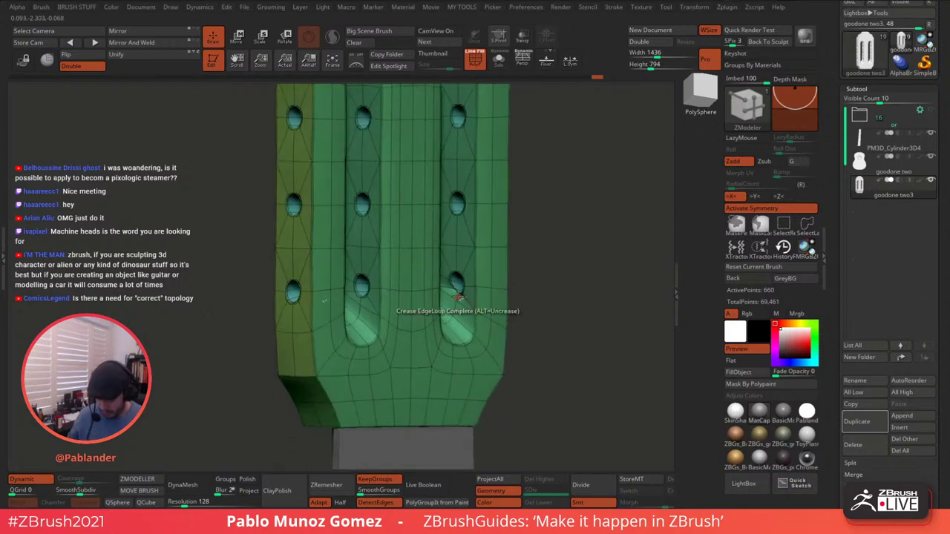
{"action": "left_click_drag", "start_coordinate": [562, 267], "coordinate": [532, 214]}
{"action": "key", "text": "ctrl+z"}
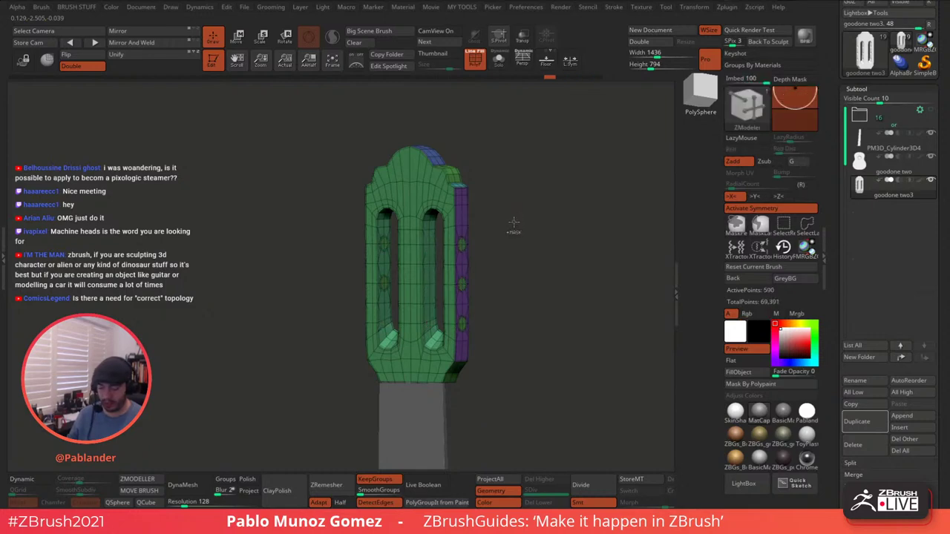
{"action": "left_click_drag", "start_coordinate": [496, 231], "coordinate": [527, 271]}
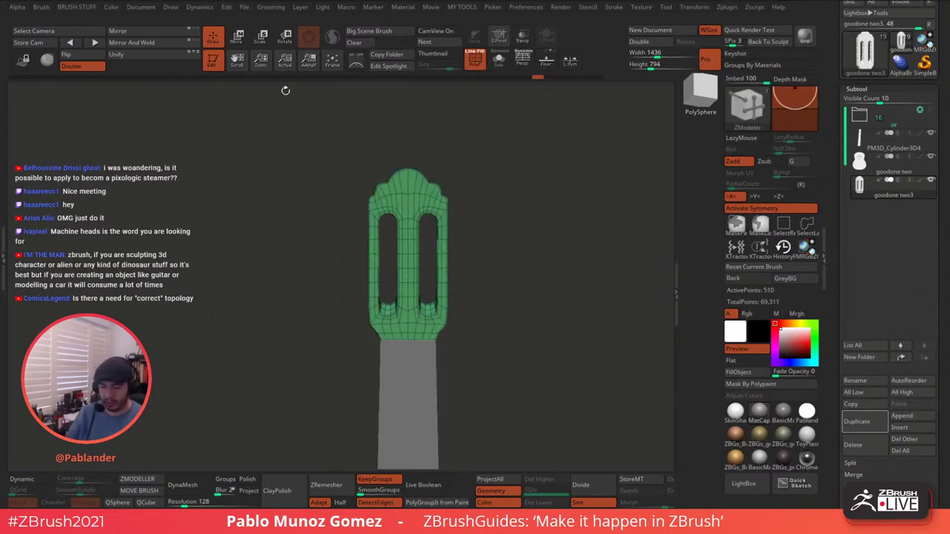
- Examine the whole guitar from the front, comparing the headstock with the neck and body
{"action": "left_click_drag", "start_coordinate": [483, 166], "coordinate": [528, 270]}
{"action": "left_click_drag", "start_coordinate": [440, 276], "coordinate": [513, 268], "text": "shift"}
{"action": "left_click_drag", "start_coordinate": [514, 307], "coordinate": [429, 225], "text": "alt"}
{"action": "mouse_move", "coordinate": [437, 173]}
{"action": "left_mouse_down", "text": "alt"}
{"action": "mouse_move", "coordinate": [439, 201]}
{"action": "mouse_move", "coordinate": [444, 188]}
{"action": "left_mouse_up", "text": "alt"}
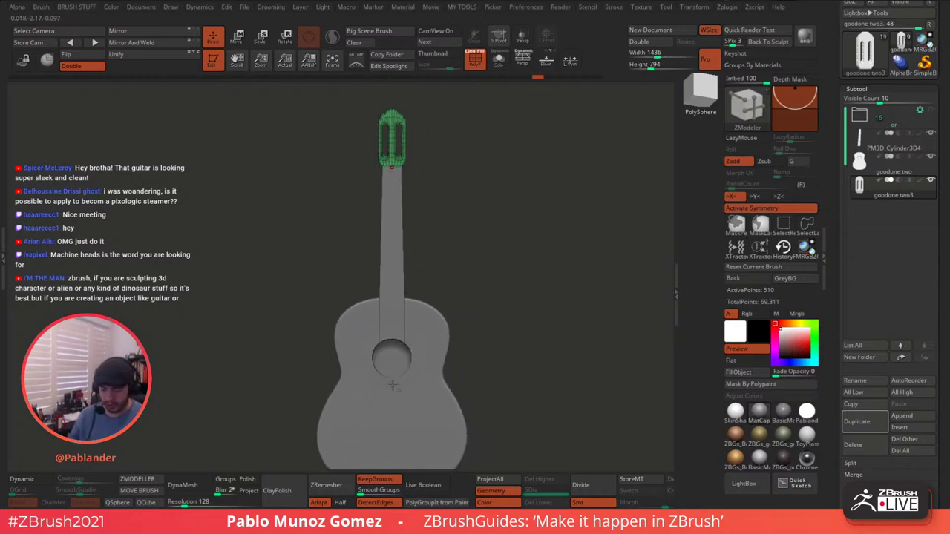
{"action": "right_click_drag", "start_coordinate": [372, 433], "coordinate": [366, 391], "text": "alt"}
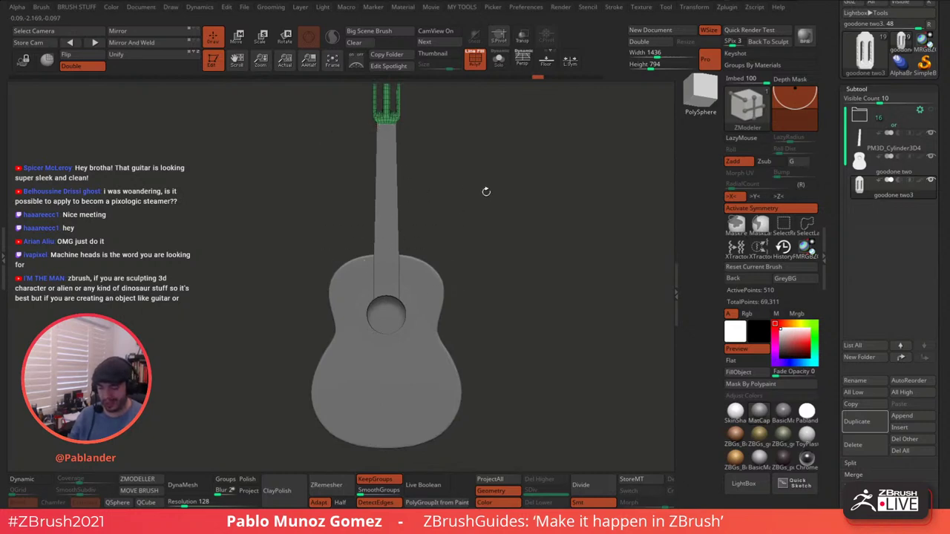
{"action": "left_click_drag", "start_coordinate": [509, 199], "coordinate": [496, 213]}
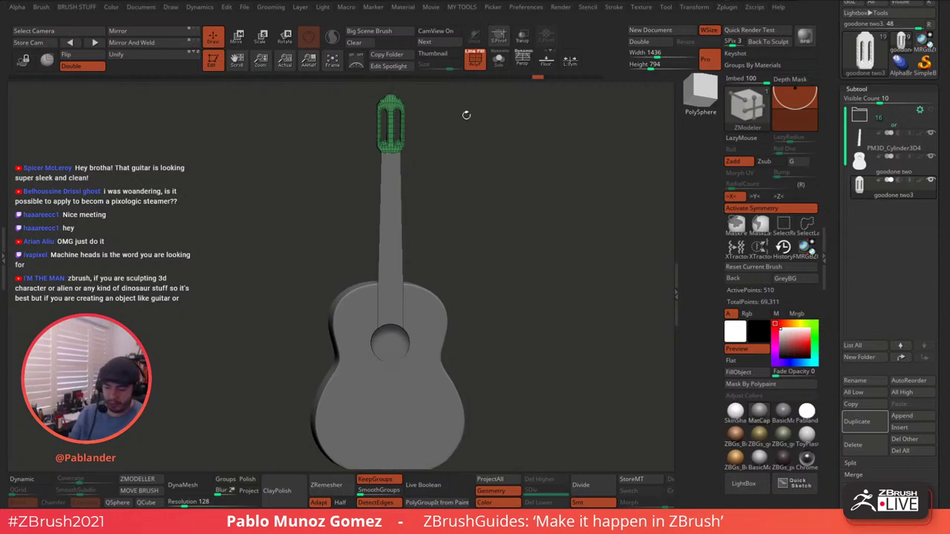
{"action": "left_click_drag", "start_coordinate": [450, 106], "coordinate": [489, 169]}
{"action": "mouse_move", "coordinate": [430, 147]}
{"action": "left_mouse_down", "text": "alt"}
{"action": "mouse_move", "coordinate": [458, 173]}
{"action": "mouse_move", "coordinate": [480, 236]}
{"action": "mouse_move", "coordinate": [506, 220]}
{"action": "mouse_move", "coordinate": [466, 215]}
{"action": "mouse_move", "coordinate": [475, 208]}
{"action": "left_mouse_up", "text": "alt"}
- Turn on dynamic subdivision for the headstock and open its smooth subdivision level for editing
{"action": "left_click", "coordinate": [32, 480]}
{"action": "left_click", "coordinate": [477, 65]}
{"action": "left_click_drag", "start_coordinate": [496, 160], "coordinate": [536, 230], "text": "alt"}
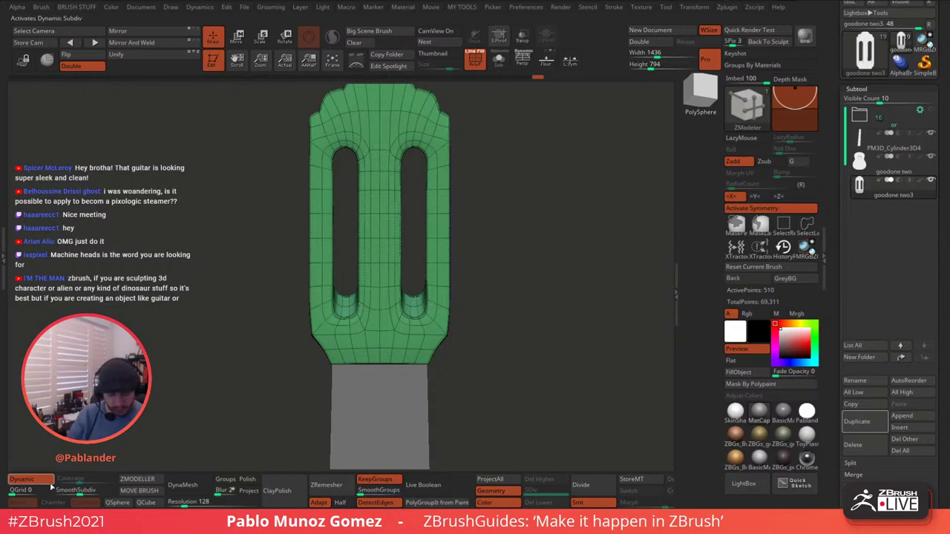
{"action": "left_click", "coordinate": [73, 493]}
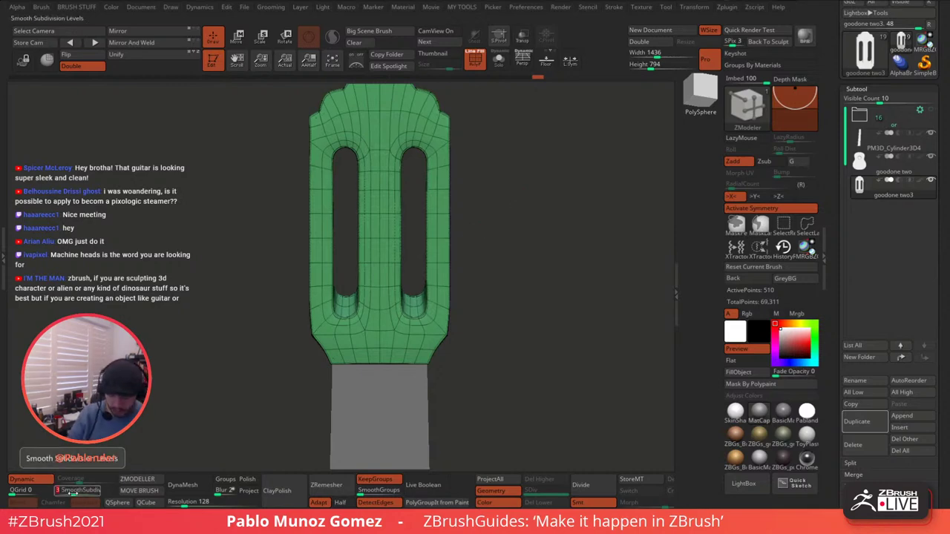
- Mask everything except the headstock's lower edge, centre the gizmo on that unmasked edge, and clear the mask
{"action": "left_click_drag", "start_coordinate": [487, 316], "coordinate": [522, 280], "text": "alt"}
{"action": "left_click_drag", "start_coordinate": [315, 398], "coordinate": [506, 304], "text": "ctrl"}
{"action": "left_click", "coordinate": [239, 38]}
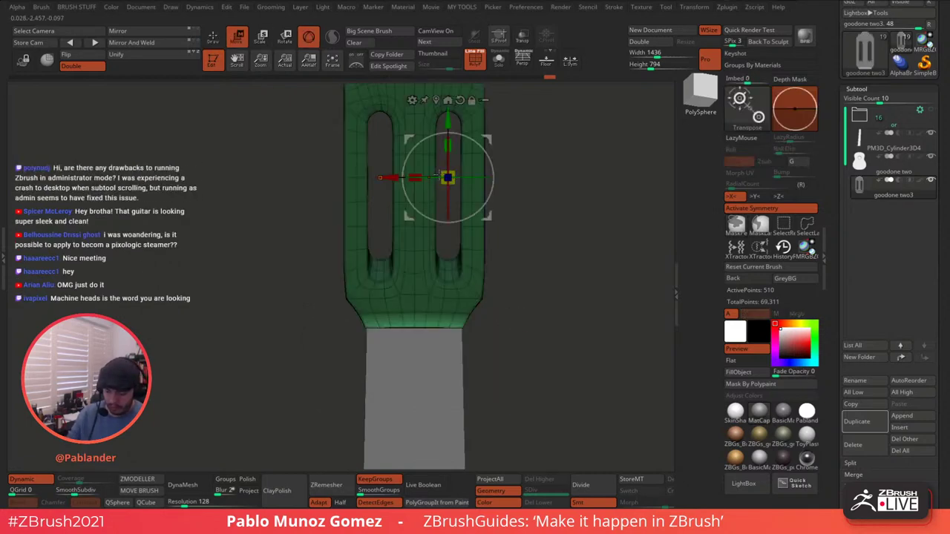
{"action": "left_click", "coordinate": [436, 98]}
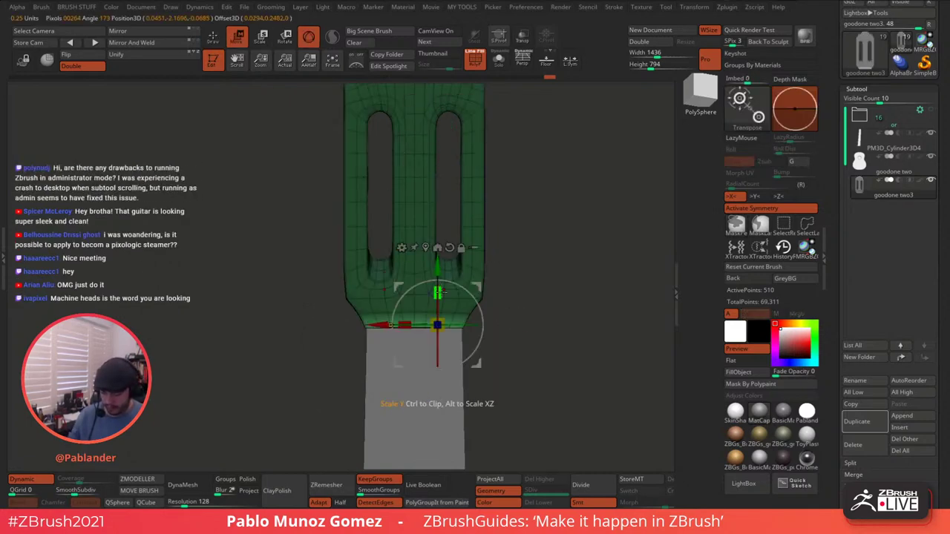
{"action": "left_click", "coordinate": [213, 39]}
{"action": "mouse_move", "coordinate": [533, 222]}
{"action": "left_mouse_down", "text": "ctrl"}
{"action": "mouse_move", "coordinate": [547, 238]}
{"action": "mouse_move", "coordinate": [545, 220]}
{"action": "mouse_move", "coordinate": [544, 239]}
{"action": "mouse_move", "coordinate": [563, 244]}
{"action": "mouse_move", "coordinate": [522, 255]}
{"action": "mouse_move", "coordinate": [552, 230]}
{"action": "mouse_move", "coordinate": [566, 238]}
{"action": "mouse_move", "coordinate": [533, 248]}
{"action": "left_mouse_up", "text": "ctrl"}
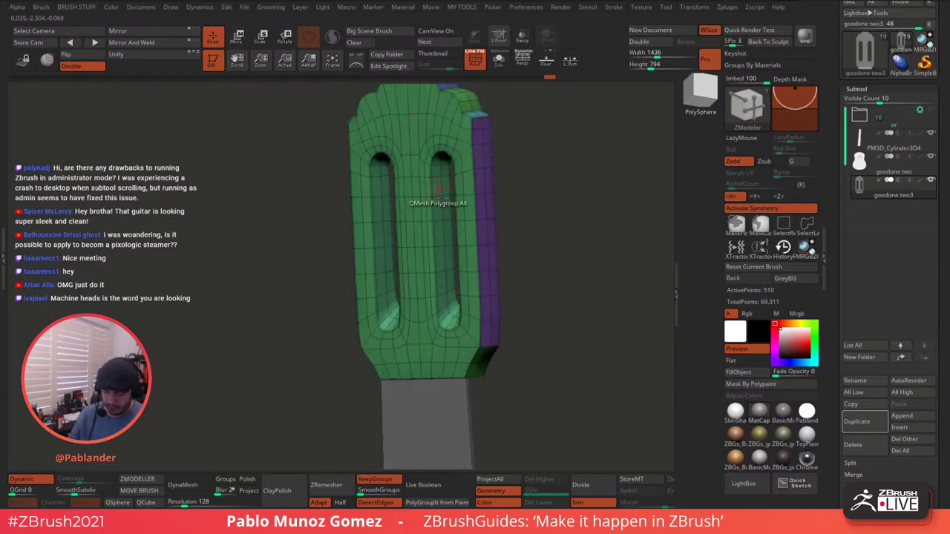
- Insert an edge loop around the inner slot walls near the headstock's back face, and turn dynamic subdivision back on
{"action": "left_click", "coordinate": [30, 478]}
{"action": "left_click_drag", "start_coordinate": [568, 237], "coordinate": [446, 215]}
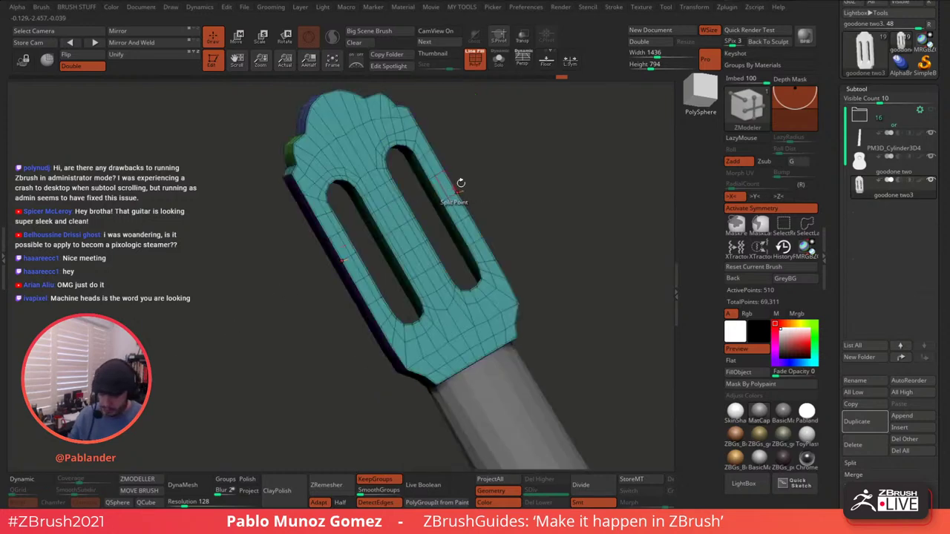
{"action": "left_click_drag", "start_coordinate": [486, 160], "coordinate": [526, 142]}
{"action": "key", "text": "space"}
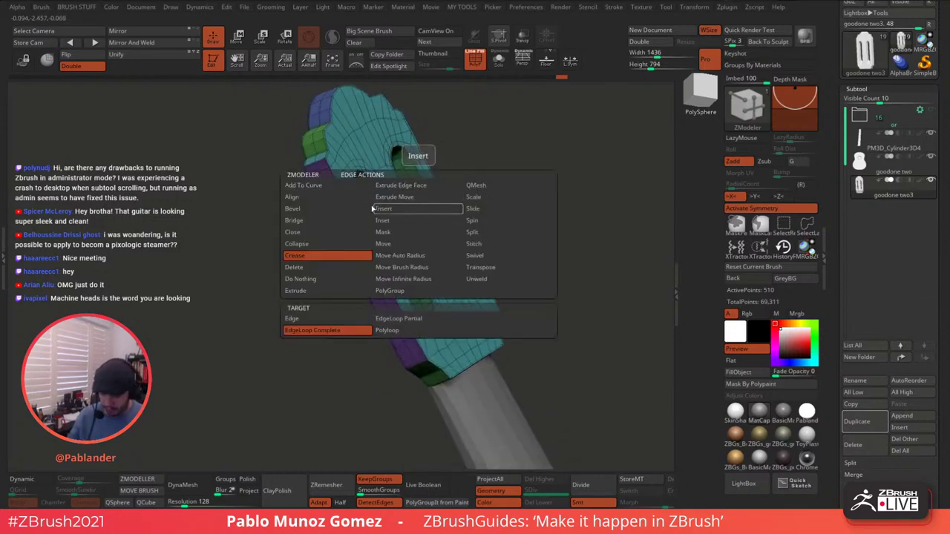
{"action": "left_click", "coordinate": [420, 203]}
{"action": "left_click", "coordinate": [423, 209]}
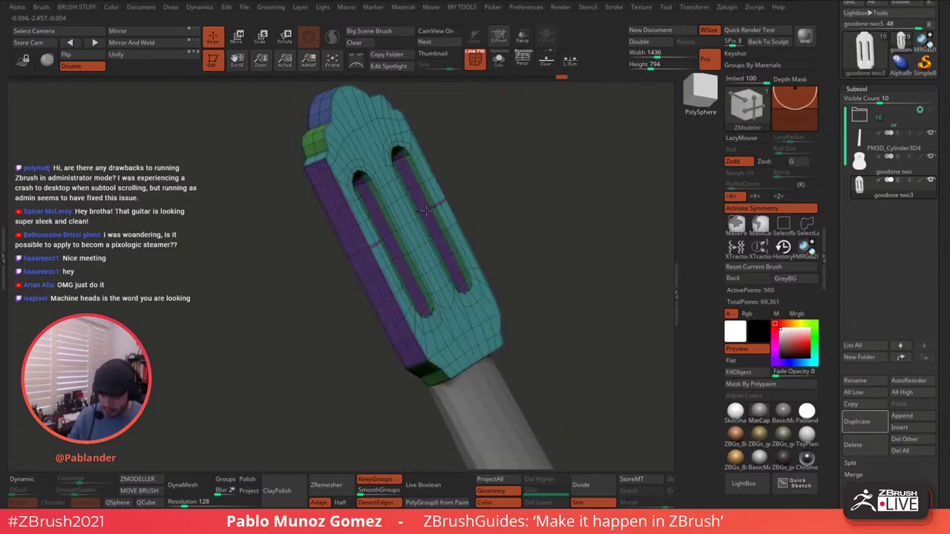
{"action": "key", "text": "ctrl+z"}
{"action": "left_click", "coordinate": [425, 209]}
{"action": "key", "text": "d"}
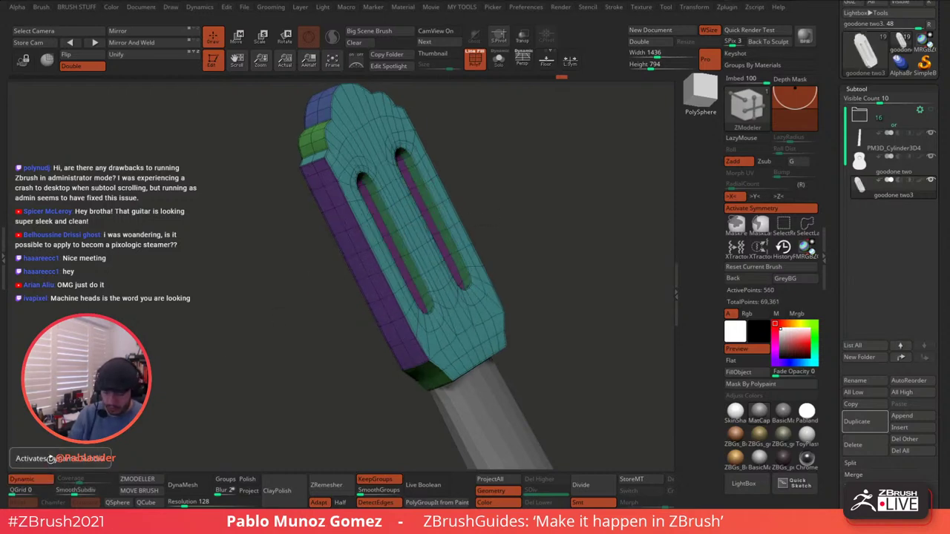
- Hide the headstock's polygon wireframe, select the neck subtool, and turn on dynamic subdivision for the neck
{"action": "left_click_drag", "start_coordinate": [332, 281], "coordinate": [487, 138]}
{"action": "key", "text": "shift+f"}
{"action": "left_click_drag", "start_coordinate": [535, 201], "coordinate": [524, 232]}
{"action": "left_click_drag", "start_coordinate": [515, 265], "coordinate": [587, 260]}
{"action": "left_click", "coordinate": [896, 146]}
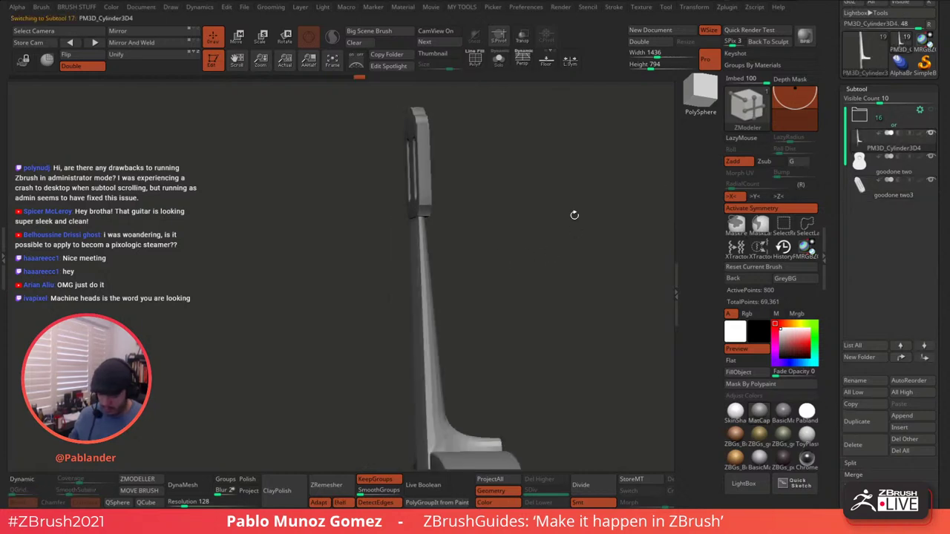
{"action": "left_click", "coordinate": [28, 480]}
{"action": "key", "text": "f"}
{"action": "left_click_drag", "start_coordinate": [353, 302], "coordinate": [529, 270]}
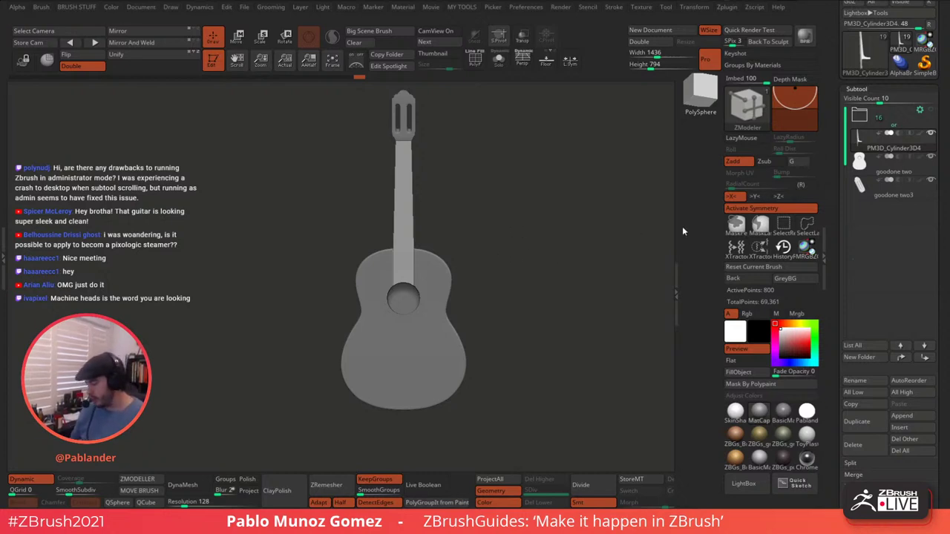
- Append a Helix3D primitive as a new subtool below the headstock
{"action": "left_click_drag", "start_coordinate": [837, 243], "coordinate": [833, 205]}
{"action": "mouse_move", "coordinate": [588, 307]}
{"action": "left_mouse_down"}
{"action": "mouse_move", "coordinate": [551, 316]}
{"action": "mouse_move", "coordinate": [577, 316]}
{"action": "mouse_move", "coordinate": [578, 308]}
{"action": "left_mouse_up"}
{"action": "scroll", "coordinate": [839, 230], "scroll_direction": "down", "scroll_amount": 2}
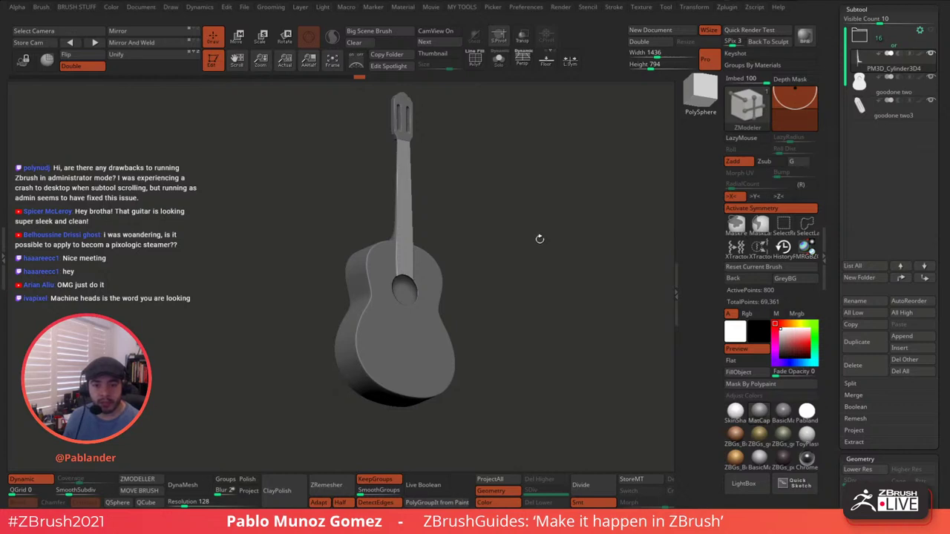
{"action": "left_click_drag", "start_coordinate": [563, 244], "coordinate": [539, 248]}
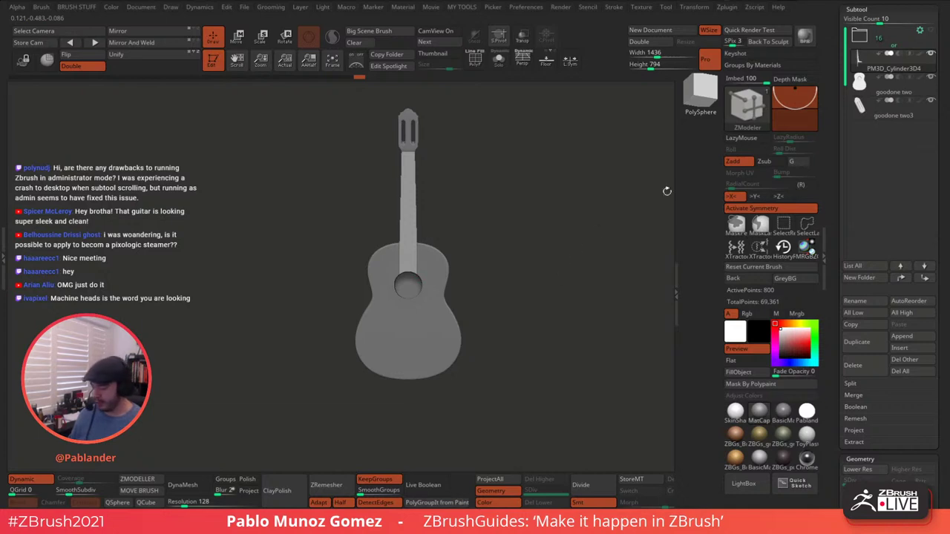
{"action": "left_click_drag", "start_coordinate": [830, 150], "coordinate": [828, 159]}
{"action": "left_click_drag", "start_coordinate": [653, 226], "coordinate": [575, 288]}
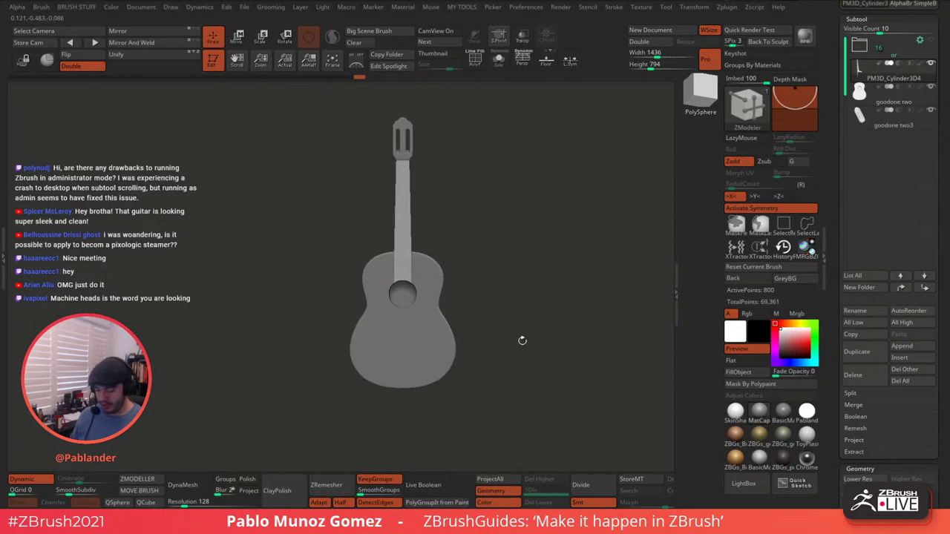
{"action": "left_click_drag", "start_coordinate": [519, 341], "coordinate": [515, 361]}
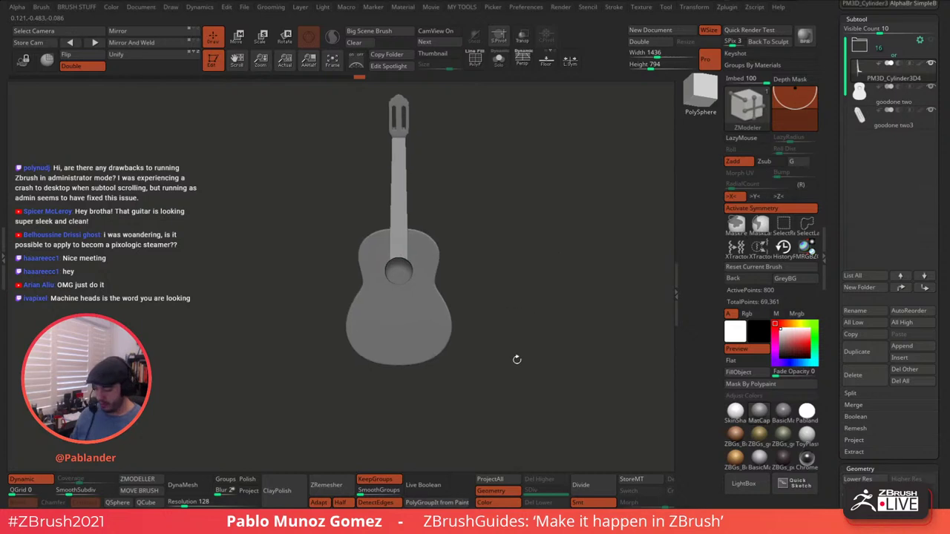
{"action": "left_click", "coordinate": [923, 349]}
{"action": "left_click", "coordinate": [594, 391]}
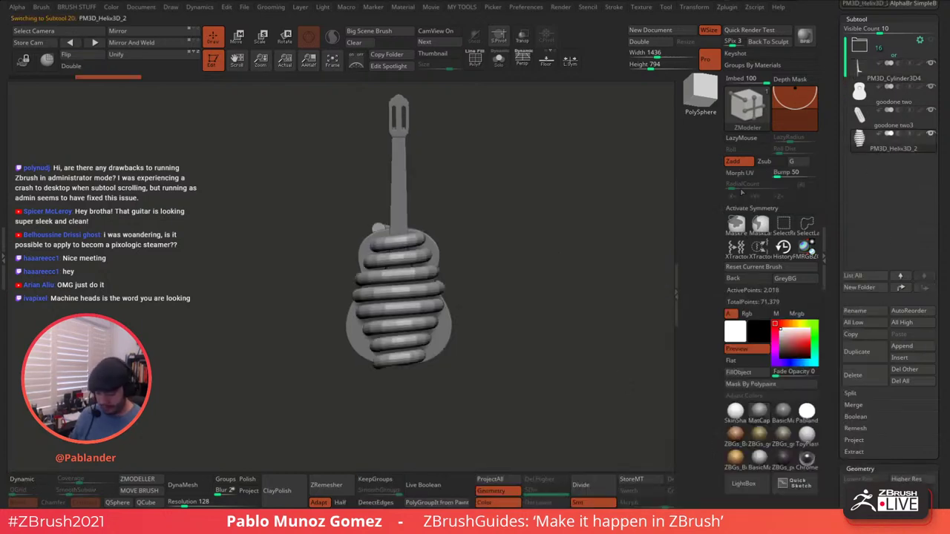
- Replace the appended helix with a QCube, and change that cube into a low-poly QSphere
{"action": "left_click_drag", "start_coordinate": [471, 262], "coordinate": [531, 227], "text": "alt"}
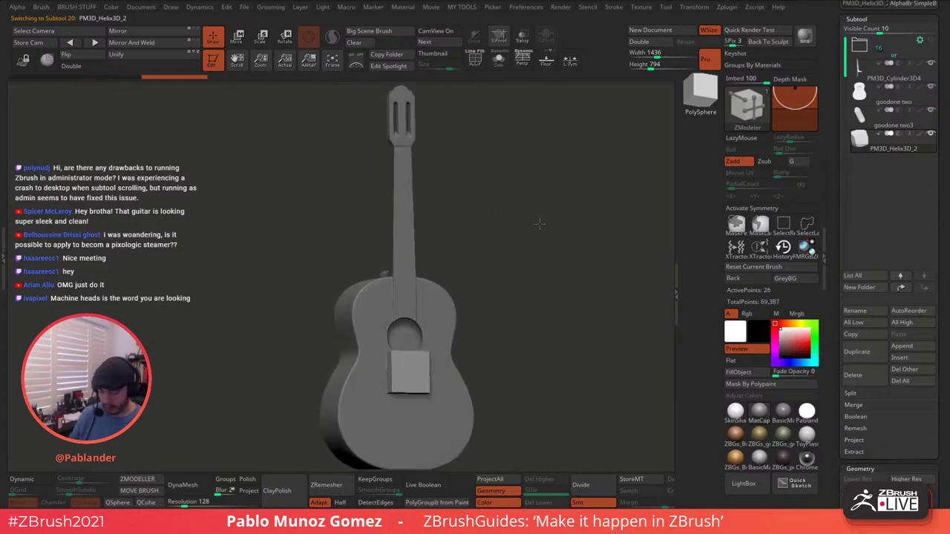
{"action": "left_click_drag", "start_coordinate": [532, 300], "coordinate": [530, 216], "text": "alt"}
{"action": "left_click_drag", "start_coordinate": [531, 216], "coordinate": [556, 216]}
{"action": "left_click", "coordinate": [237, 37]}
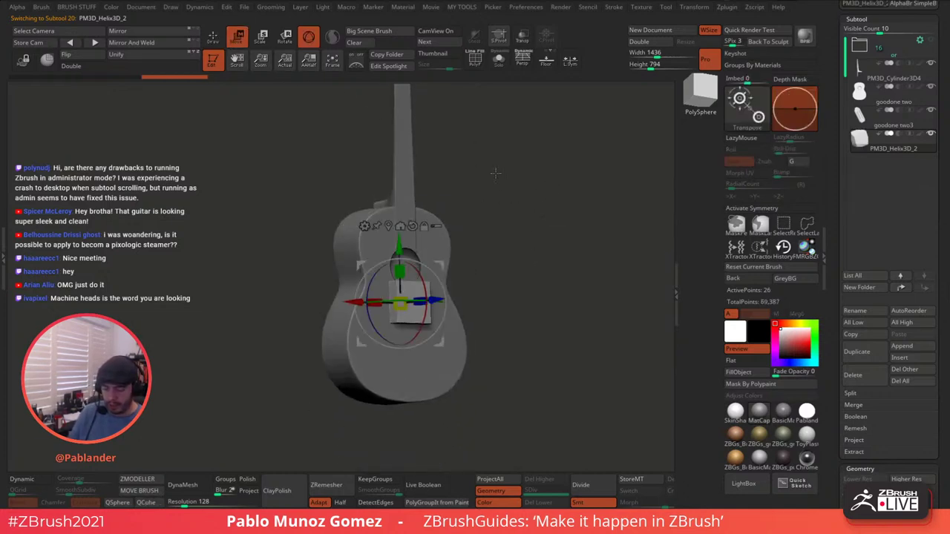
{"action": "left_click_drag", "start_coordinate": [530, 181], "coordinate": [533, 214], "text": "shift"}
{"action": "left_click_drag", "start_coordinate": [440, 266], "coordinate": [494, 263]}
{"action": "left_click_drag", "start_coordinate": [459, 296], "coordinate": [439, 319]}
{"action": "left_click_drag", "start_coordinate": [565, 245], "coordinate": [573, 255], "text": "alt"}
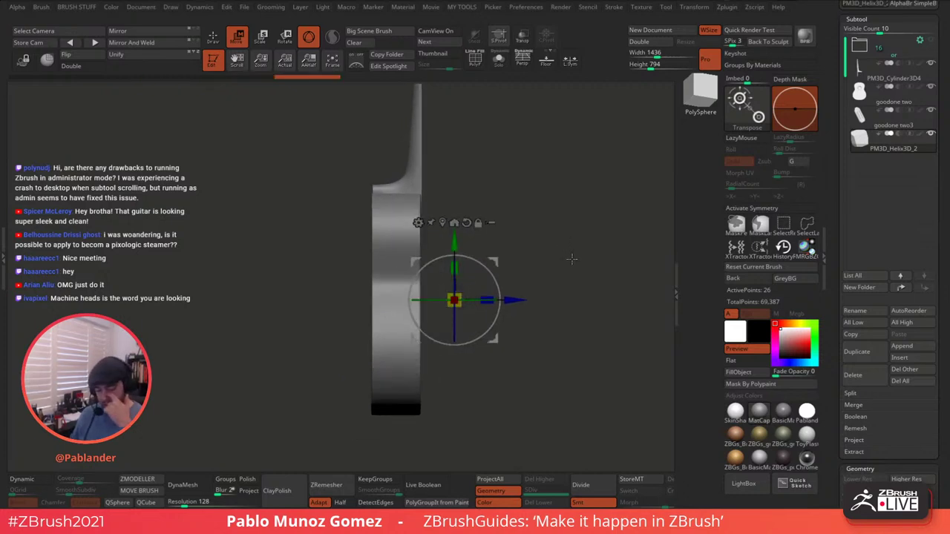
{"action": "left_click", "coordinate": [127, 504]}
- Place the sphere along Z near the guitar body's front face, and scale it down uniformly in solo view
{"action": "left_click", "coordinate": [442, 222]}
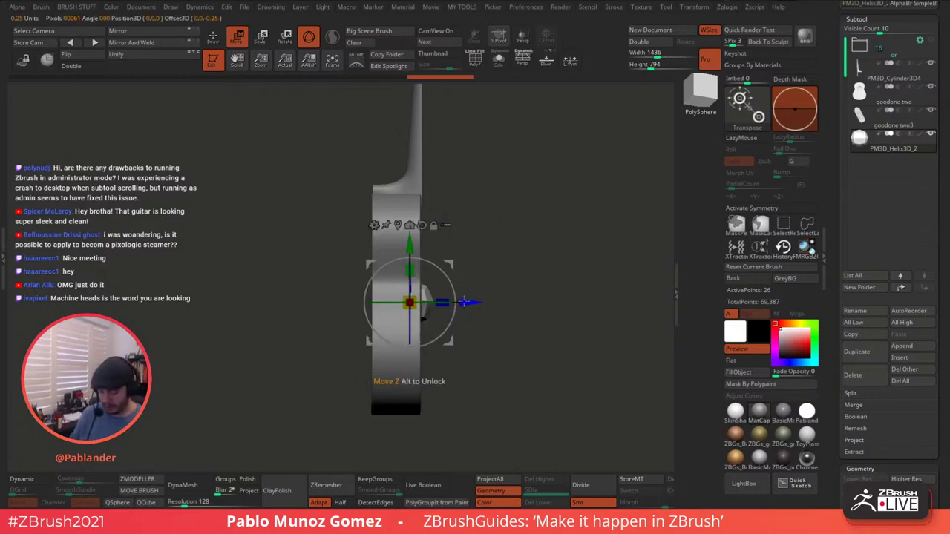
{"action": "left_click_drag", "start_coordinate": [470, 302], "coordinate": [492, 302]}
{"action": "left_click", "coordinate": [499, 59]}
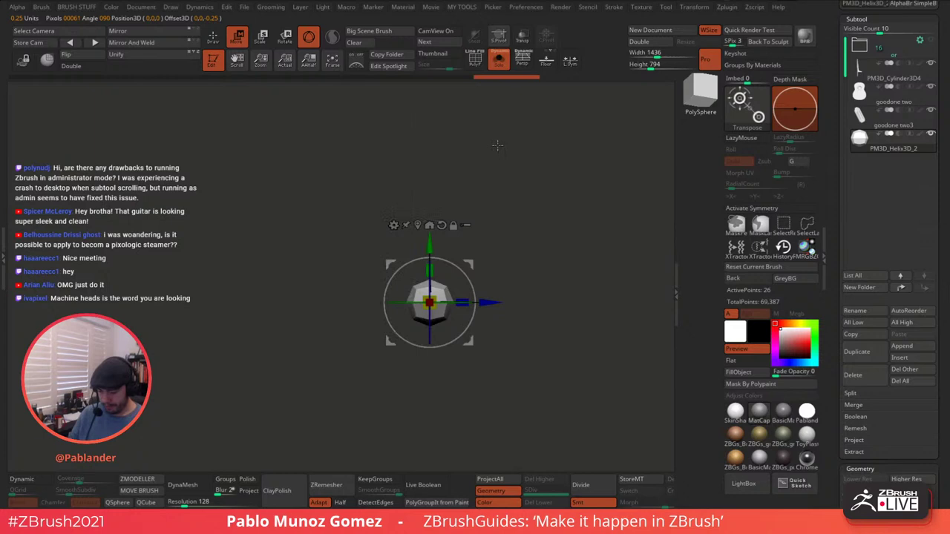
{"action": "right_click_drag", "start_coordinate": [505, 185], "coordinate": [550, 334], "text": "ctrl"}
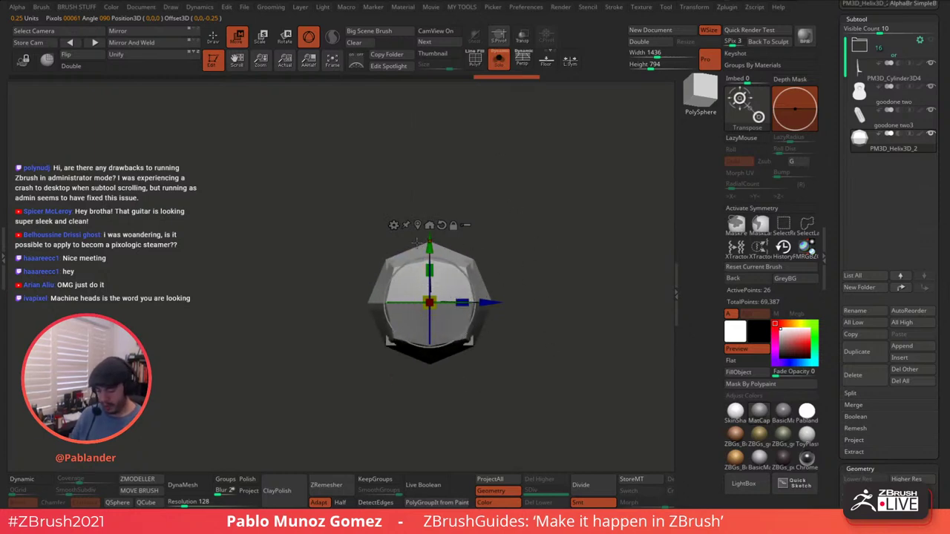
{"action": "left_click_drag", "start_coordinate": [429, 302], "coordinate": [420, 315]}
{"action": "left_click_drag", "start_coordinate": [585, 239], "coordinate": [537, 251]}
{"action": "key", "text": "q"}
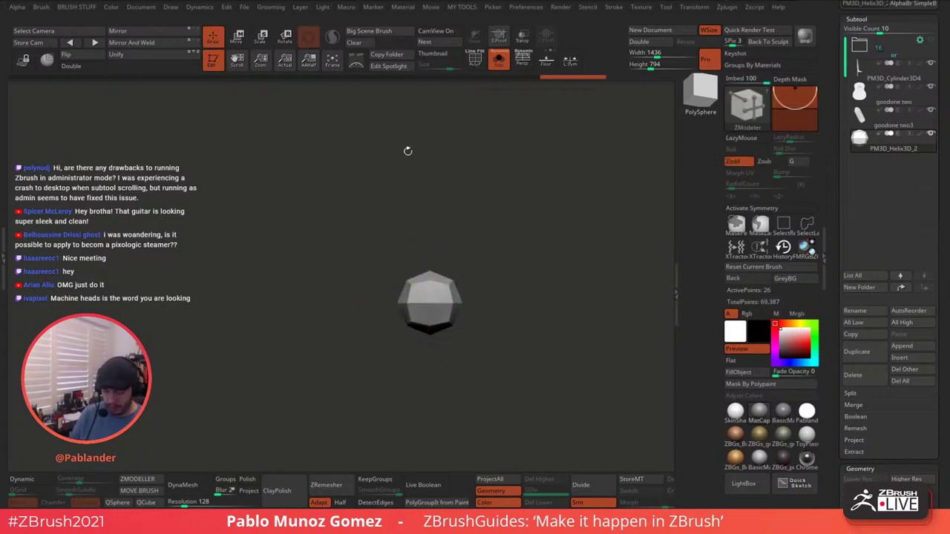
- Show the sphere's polygon wireframe and bevel its central vertical edge loop into a band of polygons
{"action": "left_click", "coordinate": [476, 60]}
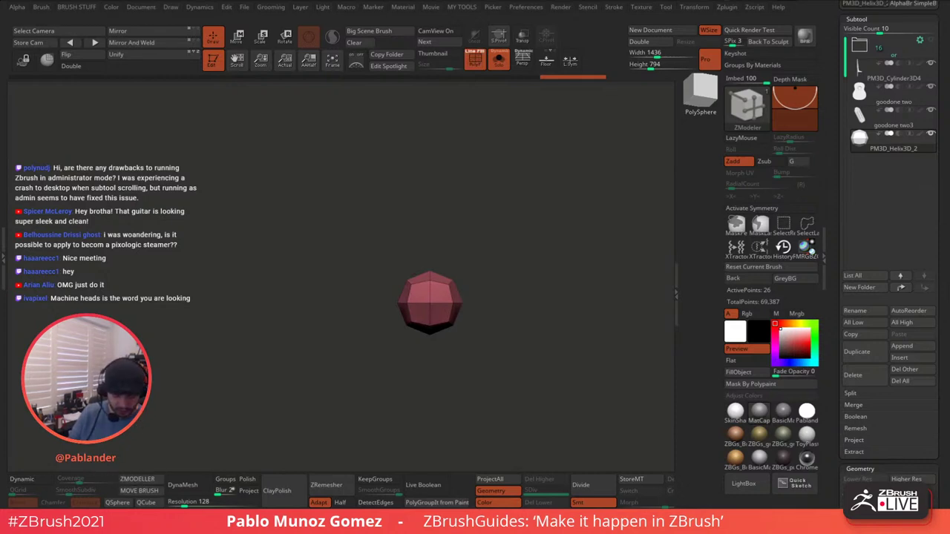
{"action": "key", "text": "space"}
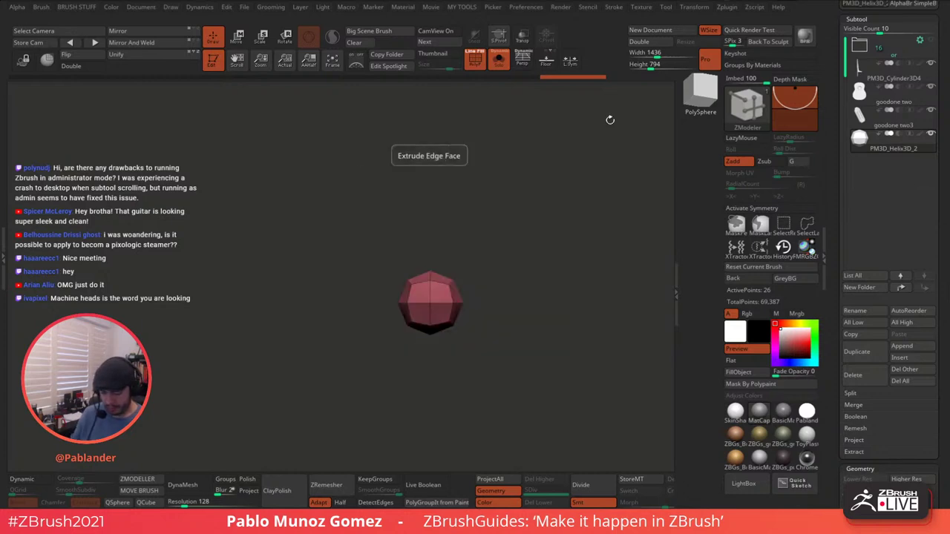
{"action": "left_click_drag", "start_coordinate": [431, 297], "coordinate": [529, 255]}
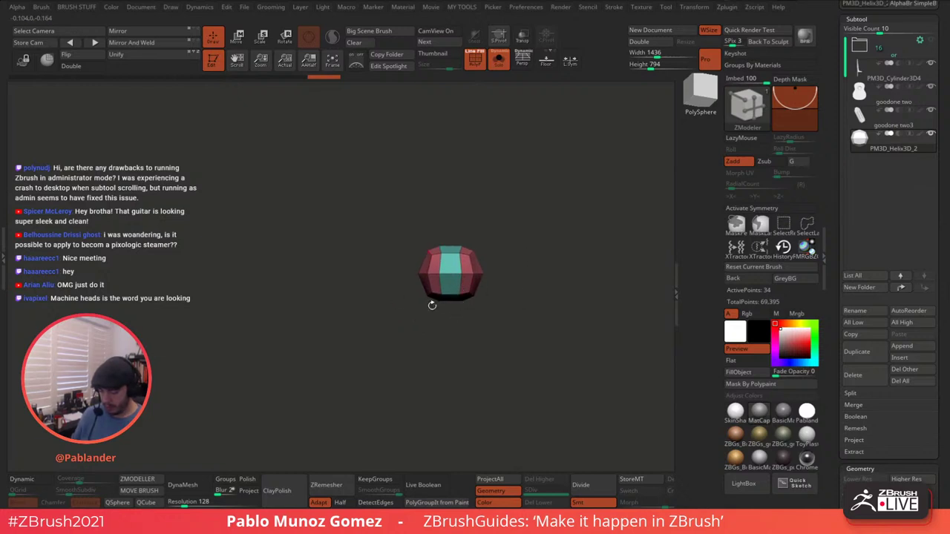
- Mask the beveled sphere except for one end, with symmetry off, and flatten that unmasked end along X
{"action": "left_click", "coordinate": [784, 210]}
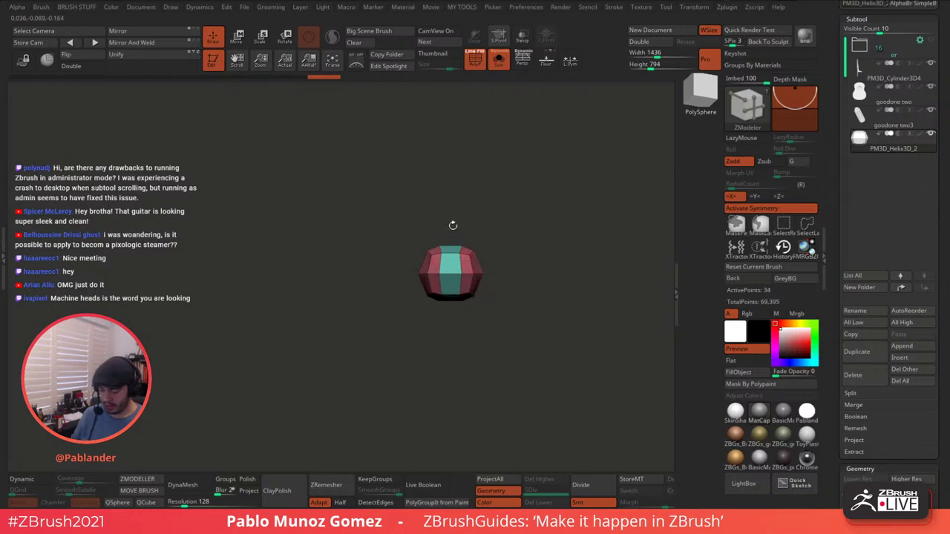
{"action": "key", "text": "ctrl"}
{"action": "left_click_drag", "start_coordinate": [463, 264], "coordinate": [527, 294], "text": "ctrl"}
{"action": "left_click", "coordinate": [767, 212]}
{"action": "left_click_drag", "start_coordinate": [404, 220], "coordinate": [456, 328], "text": "ctrl"}
{"action": "left_click", "coordinate": [456, 330], "text": "ctrl"}
{"action": "key", "text": "w"}
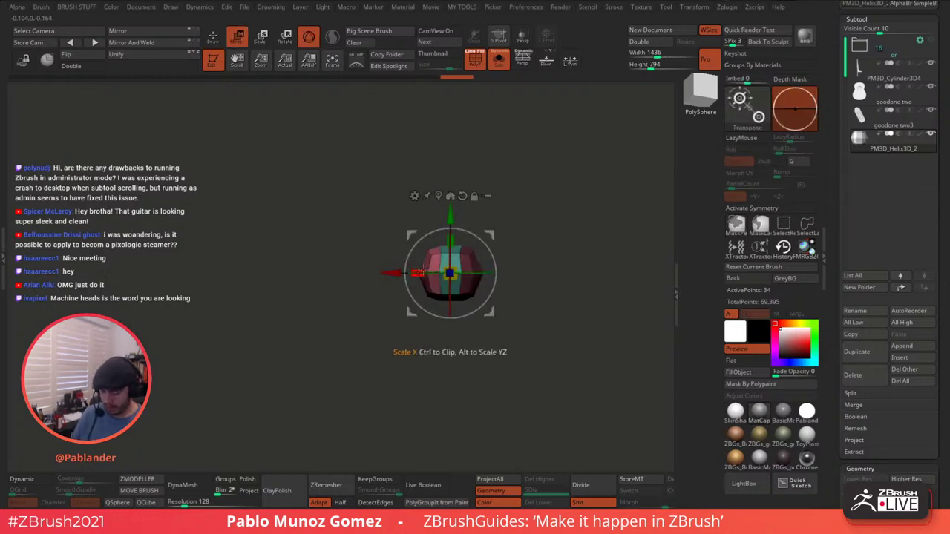
{"action": "left_click", "coordinate": [438, 196]}
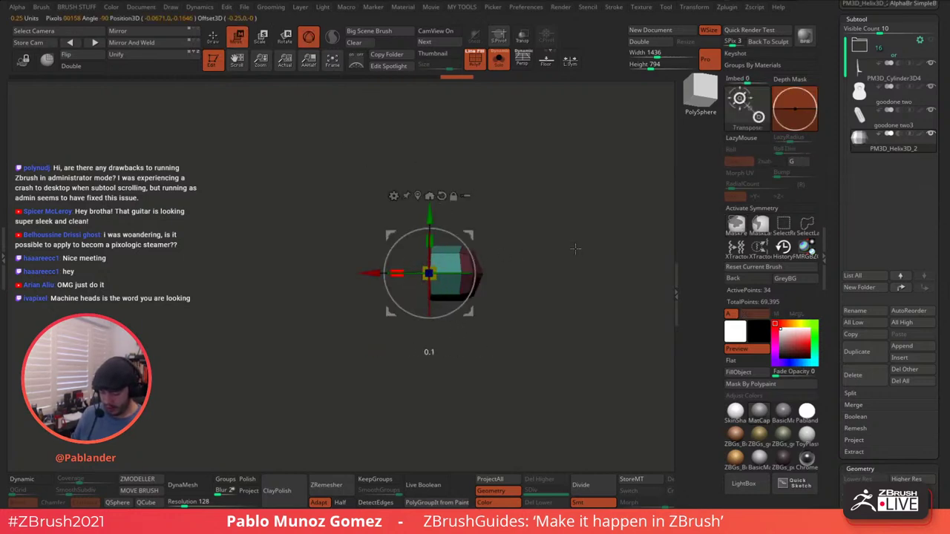
{"action": "left_click_drag", "start_coordinate": [397, 273], "coordinate": [472, 264]}
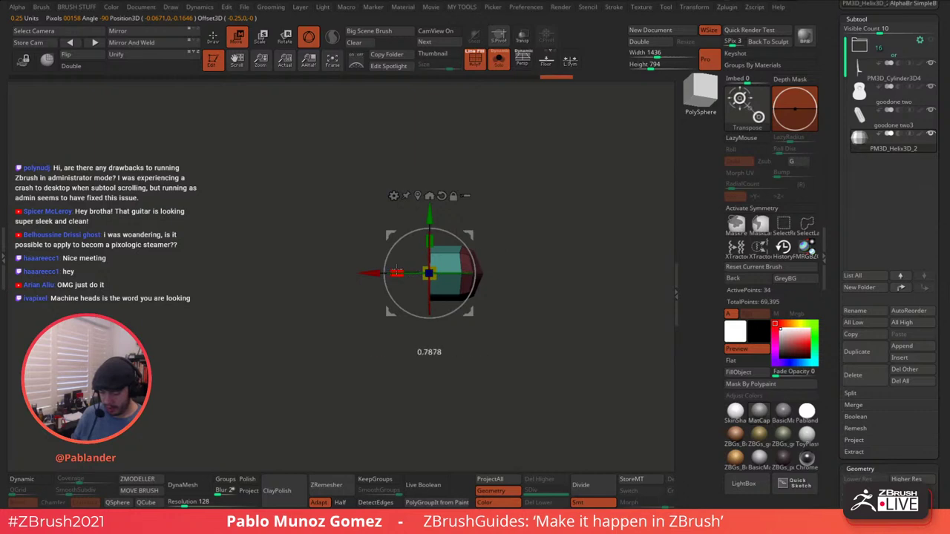
- Mirror and weld the flattened end across X so the sphere becomes an eight-sided cylinder
{"action": "key", "text": "q"}
{"action": "mouse_move", "coordinate": [363, 103]}
{"action": "left_mouse_down"}
{"action": "mouse_move", "coordinate": [542, 206]}
{"action": "mouse_move", "coordinate": [505, 237]}
{"action": "mouse_move", "coordinate": [498, 225]}
{"action": "mouse_move", "coordinate": [513, 225]}
{"action": "mouse_move", "coordinate": [517, 246]}
{"action": "mouse_move", "coordinate": [517, 228]}
{"action": "left_mouse_up"}
{"action": "left_click", "coordinate": [149, 46]}
{"action": "left_click_drag", "start_coordinate": [539, 259], "coordinate": [526, 280], "text": "shift"}
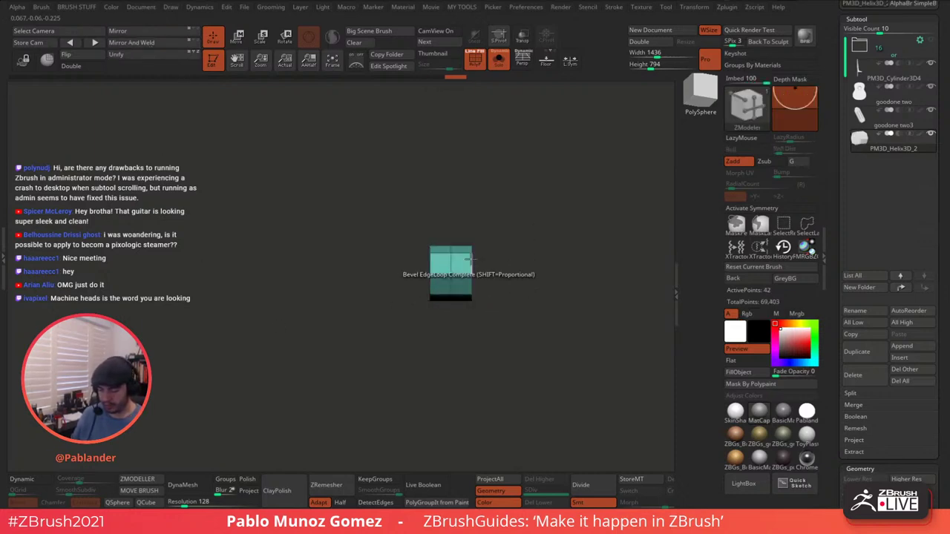
- Delete the complete inner edge loops on both flat caps of the cylinder with the ZModeler brush
{"action": "left_click_drag", "start_coordinate": [337, 333], "coordinate": [381, 342]}
{"action": "left_click_drag", "start_coordinate": [439, 332], "coordinate": [487, 309]}
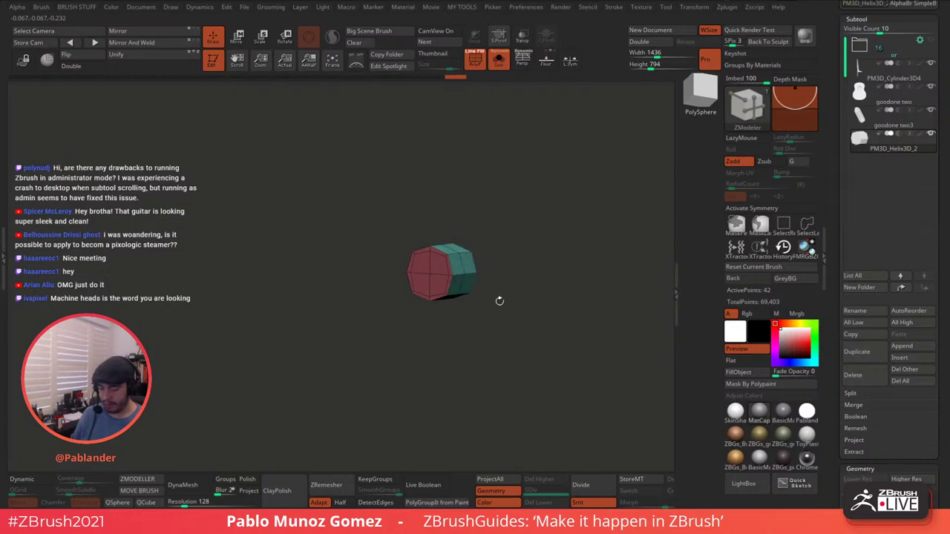
{"action": "mouse_move", "coordinate": [574, 217]}
{"action": "left_mouse_down", "text": "alt"}
{"action": "mouse_move", "coordinate": [541, 250]}
{"action": "mouse_move", "coordinate": [530, 227]}
{"action": "mouse_move", "coordinate": [541, 236]}
{"action": "left_mouse_up", "text": "alt"}
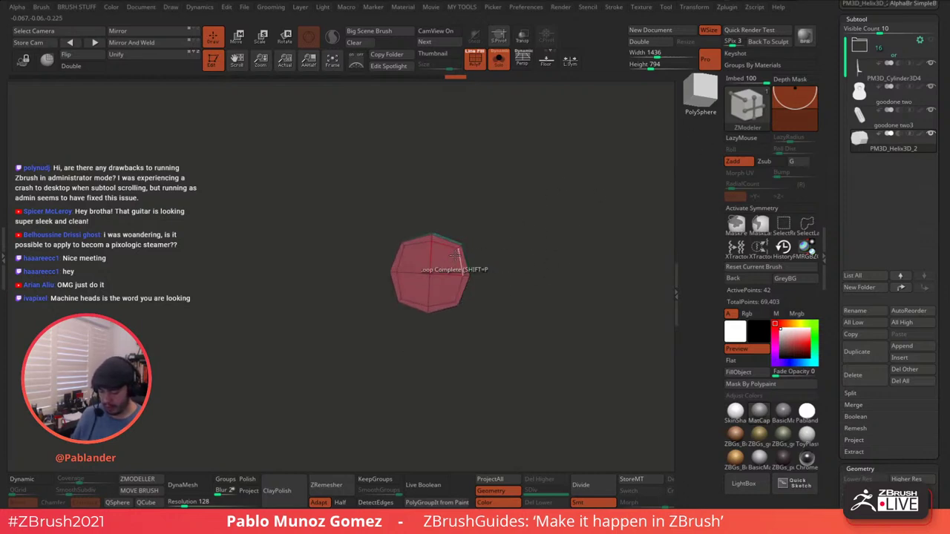
{"action": "right_click", "coordinate": [436, 243]}
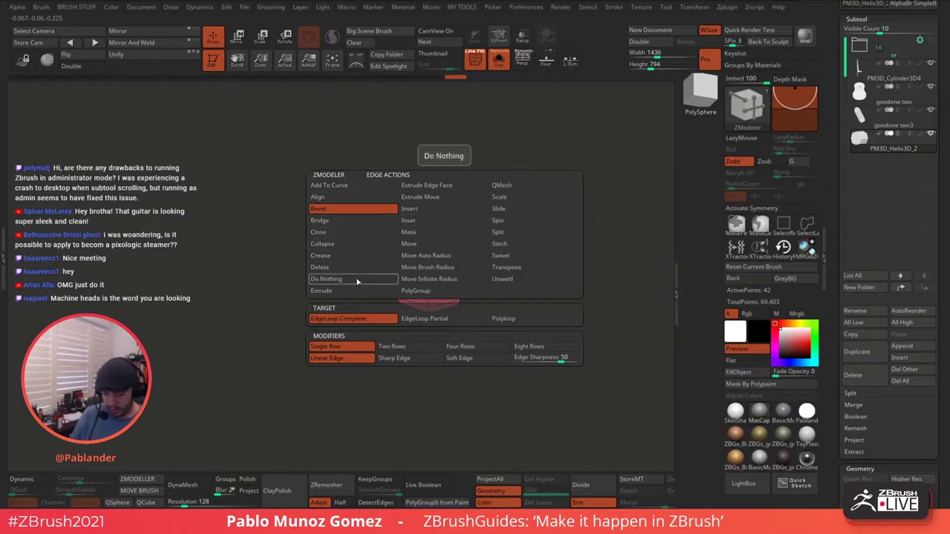
{"action": "left_click", "coordinate": [389, 265]}
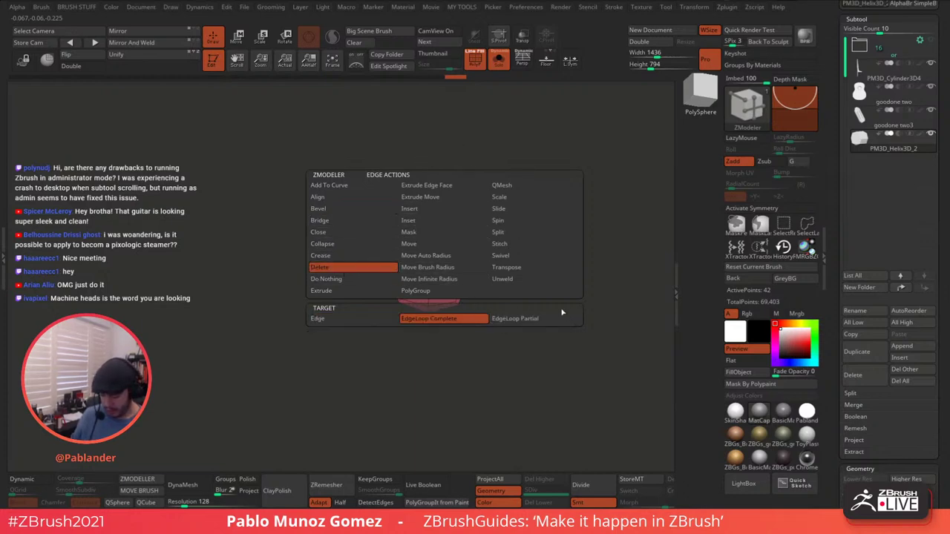
{"action": "left_click", "coordinate": [445, 245]}
{"action": "right_click_drag", "start_coordinate": [461, 260], "coordinate": [569, 224]}
{"action": "left_click", "coordinate": [497, 254]}
{"action": "right_click_drag", "start_coordinate": [557, 260], "coordinate": [542, 248], "text": "ctrl"}
- Centre the gizmo on the eight-sided cylinder and rescale the cylinder along X
{"action": "key", "text": "w"}
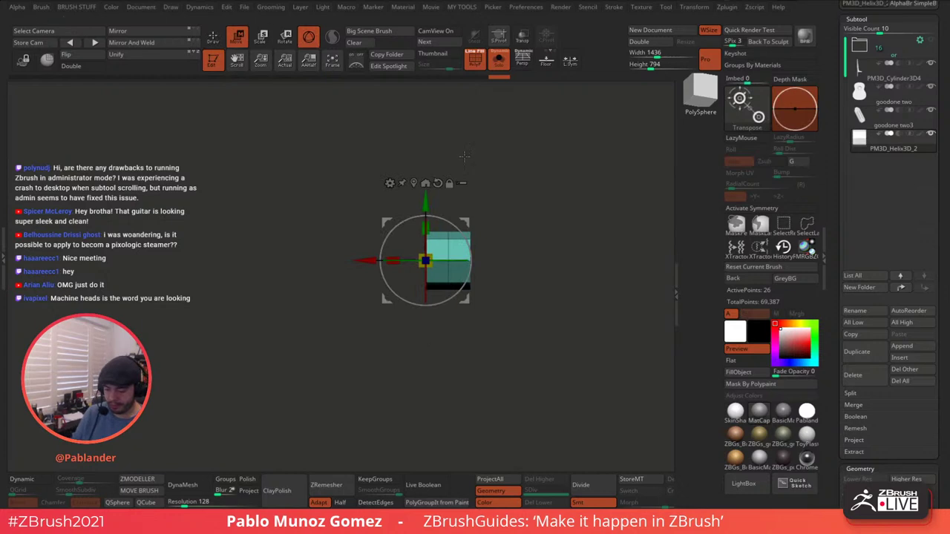
{"action": "left_click_drag", "start_coordinate": [397, 260], "coordinate": [218, 280]}
{"action": "key", "text": "ctrl+z"}
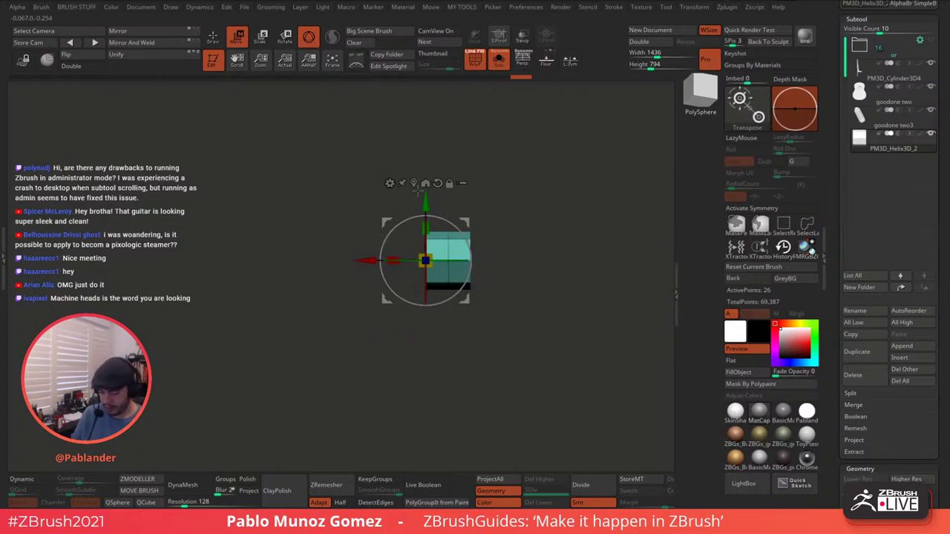
{"action": "left_click", "coordinate": [413, 183]}
{"action": "left_click_drag", "start_coordinate": [408, 258], "coordinate": [229, 287]}
{"action": "left_click_drag", "start_coordinate": [406, 362], "coordinate": [557, 295]}
{"action": "key", "text": "q"}
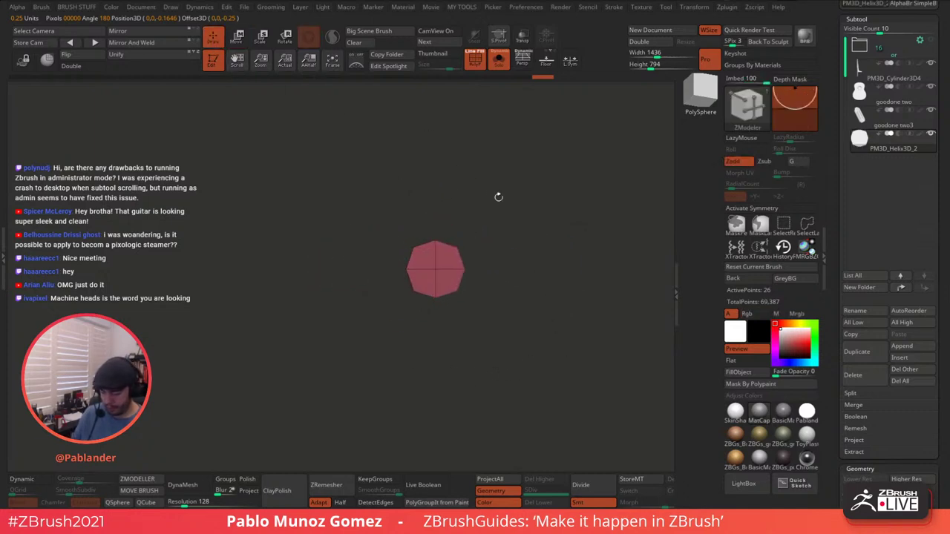
- Mask one half of the cylinder's octagonal profile and try to reshape the unmasked half with the gizmo
{"action": "mouse_move", "coordinate": [393, 225]}
{"action": "left_mouse_down", "text": "ctrl"}
{"action": "mouse_move", "coordinate": [395, 297]}
{"action": "mouse_move", "coordinate": [422, 322]}
{"action": "left_mouse_up", "text": "ctrl"}
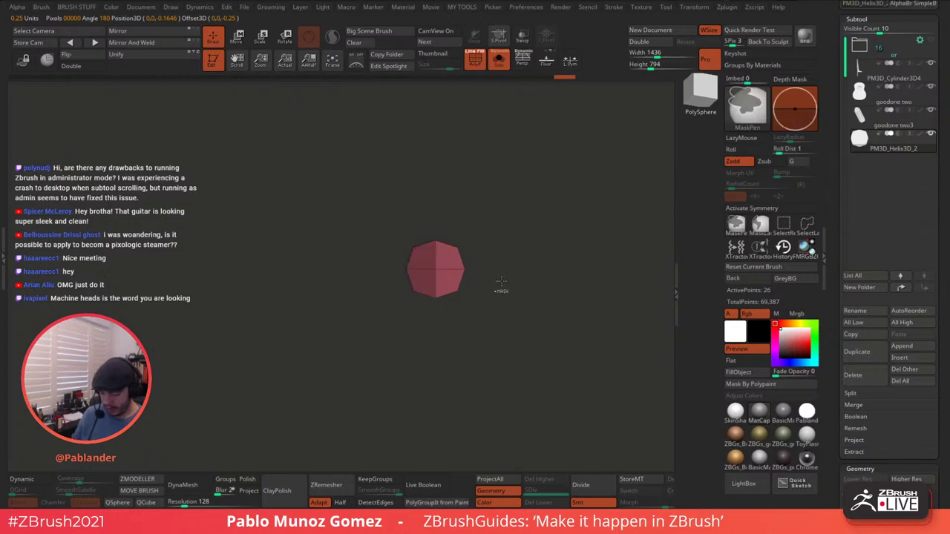
{"action": "key", "text": "w"}
{"action": "mouse_move", "coordinate": [468, 267]}
{"action": "left_mouse_down"}
{"action": "mouse_move", "coordinate": [325, 280]}
{"action": "mouse_move", "coordinate": [374, 279]}
{"action": "left_mouse_up"}
{"action": "left_click_drag", "start_coordinate": [311, 283], "coordinate": [393, 281]}
{"action": "left_click_drag", "start_coordinate": [436, 236], "coordinate": [442, 255]}
{"action": "mouse_move", "coordinate": [575, 171]}
{"action": "left_mouse_down"}
{"action": "mouse_move", "coordinate": [552, 174]}
{"action": "mouse_move", "coordinate": [571, 200]}
{"action": "mouse_move", "coordinate": [576, 179]}
{"action": "mouse_move", "coordinate": [490, 257]}
{"action": "mouse_move", "coordinate": [536, 241]}
{"action": "left_mouse_up"}
{"action": "left_click_drag", "start_coordinate": [494, 268], "coordinate": [488, 268]}
{"action": "left_click_drag", "start_coordinate": [576, 229], "coordinate": [574, 279]}
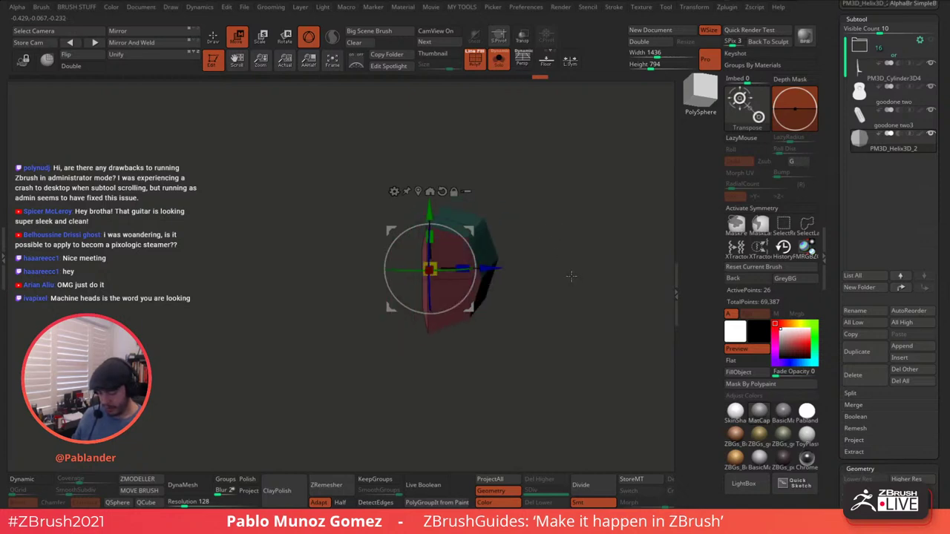
{"action": "left_click_drag", "start_coordinate": [565, 263], "coordinate": [566, 261]}
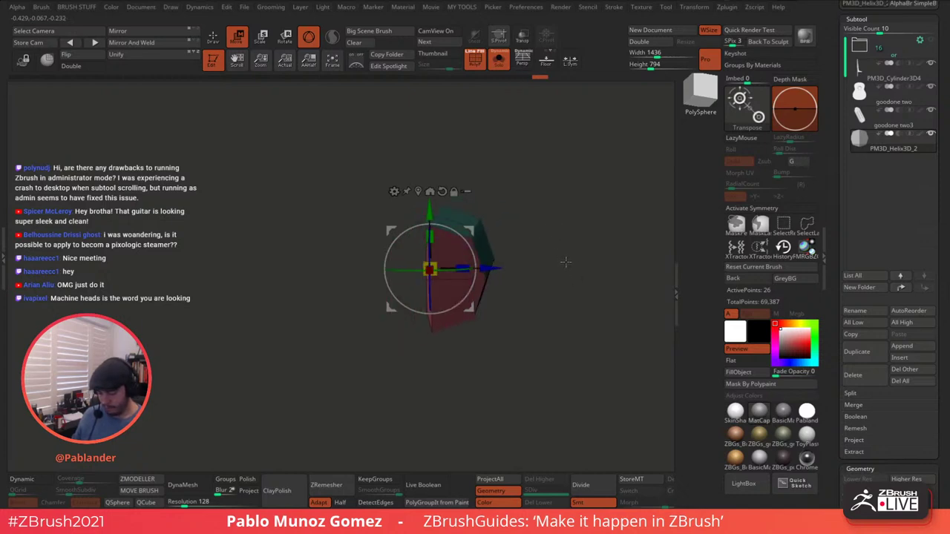
- Undo the reshaping of the half profile and return to draw mode facing the cylinder's octagonal cap
{"action": "key", "text": "ctrl+z"}
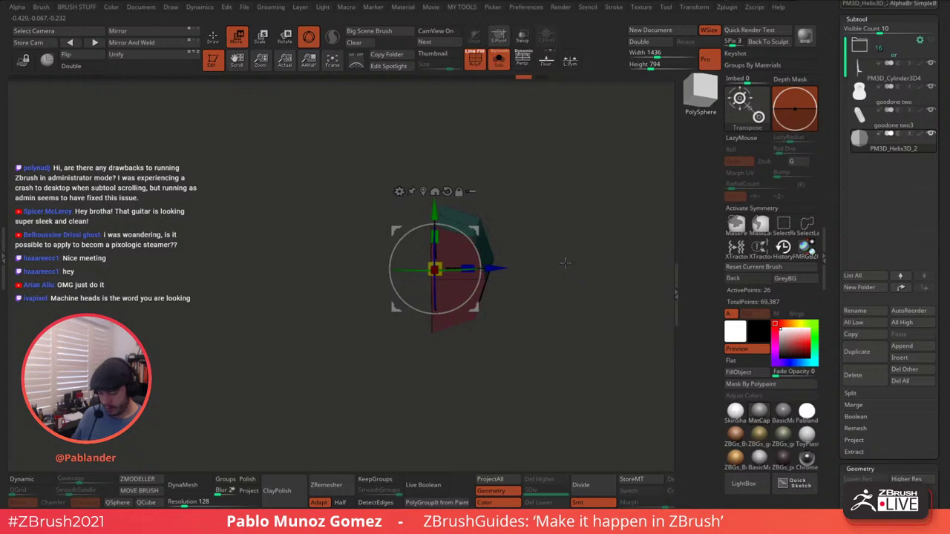
{"action": "left_click", "coordinate": [563, 256], "text": "ctrl+shift"}
{"action": "left_click", "coordinate": [213, 37]}
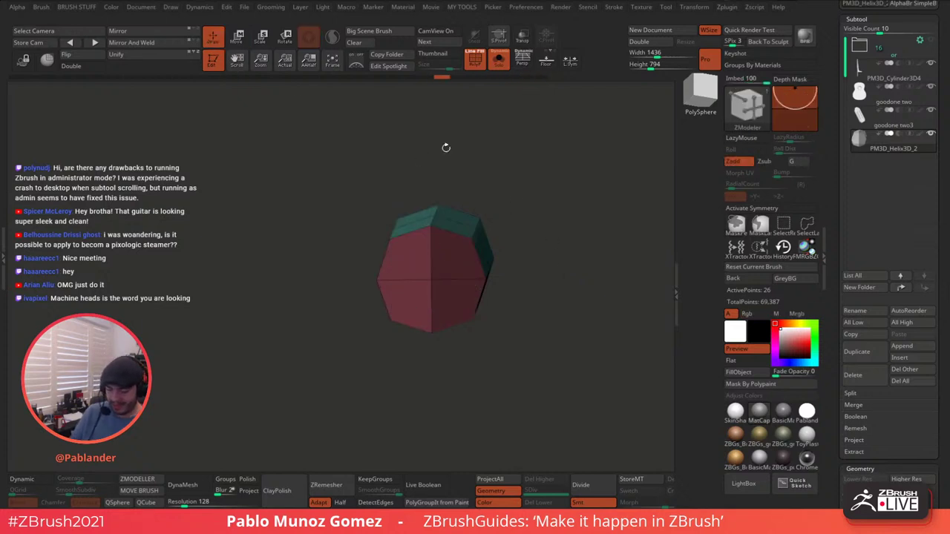
{"action": "left_click_drag", "start_coordinate": [536, 221], "coordinate": [547, 231], "text": "ctrl"}
{"action": "left_click_drag", "start_coordinate": [549, 273], "coordinate": [510, 265]}
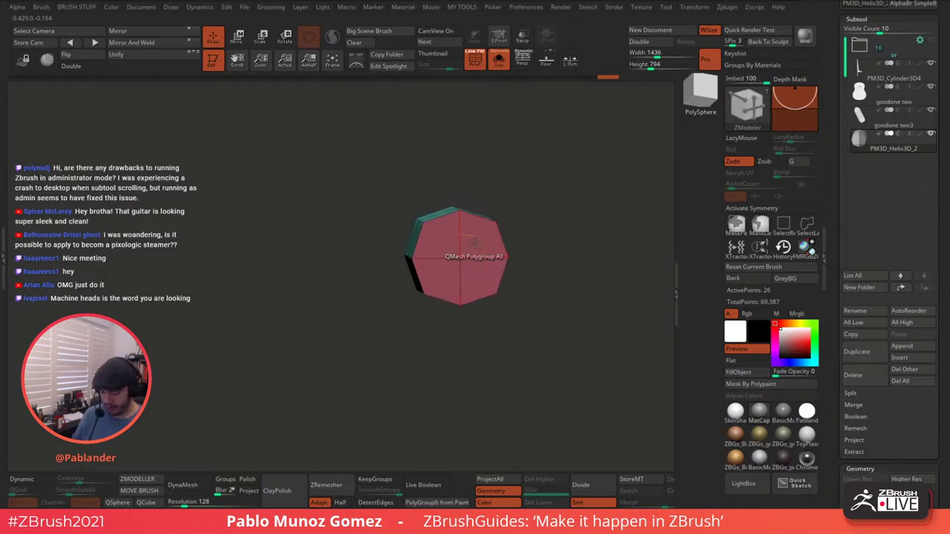
- Activate X symmetry, delete the polygons of both flat end caps, and turn on double-sided display
{"action": "key", "text": "x"}
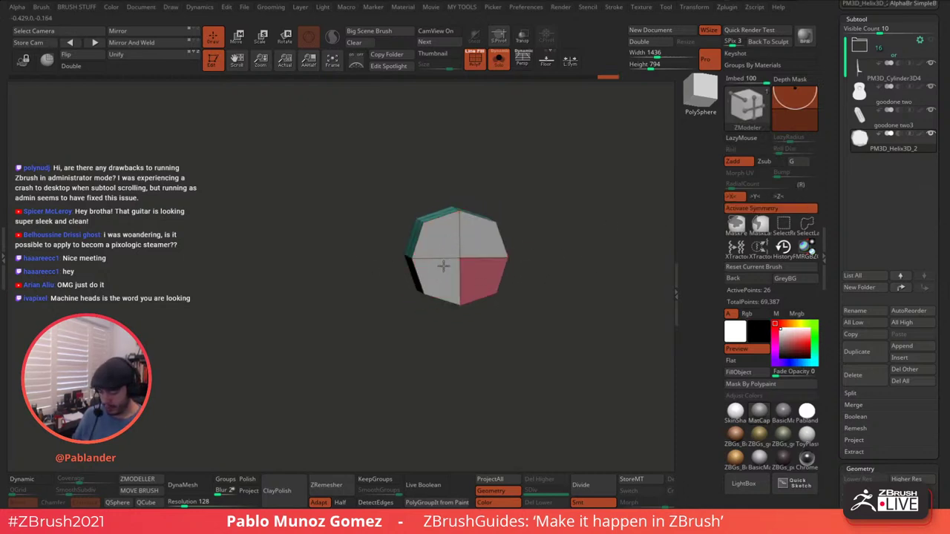
{"action": "key", "text": "space"}
{"action": "left_click", "coordinate": [341, 156]}
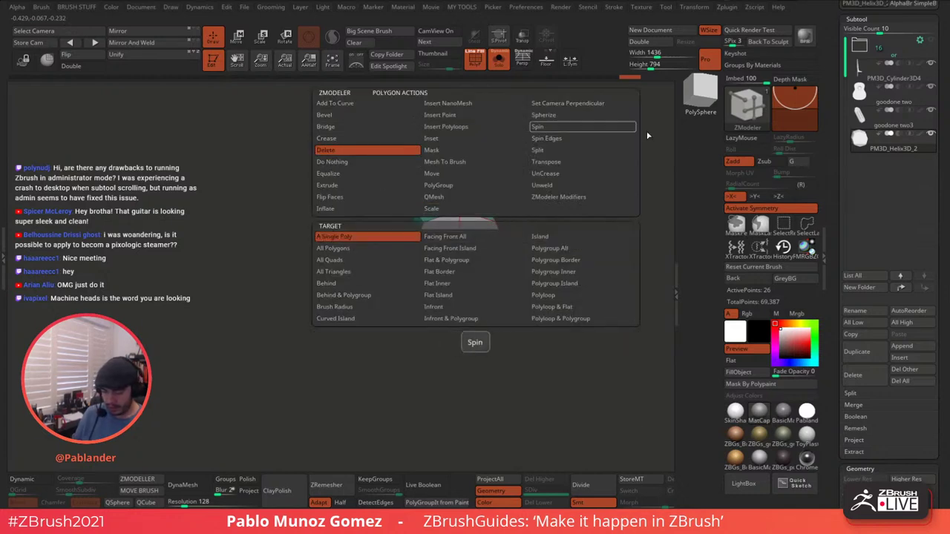
{"action": "left_click", "coordinate": [482, 245]}
{"action": "left_click", "coordinate": [71, 65]}
{"action": "left_click_drag", "start_coordinate": [365, 199], "coordinate": [563, 197]}
- Mask one half of the open tube's octagonal profile and flatten the other half into a straight side with the gizmo
{"action": "left_click_drag", "start_coordinate": [376, 183], "coordinate": [446, 346], "text": "ctrl"}
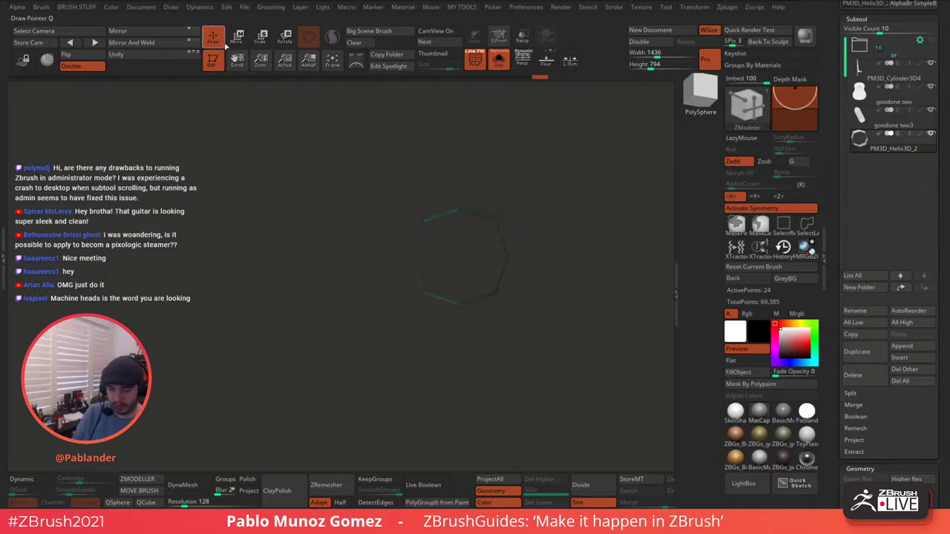
{"action": "key", "text": "w"}
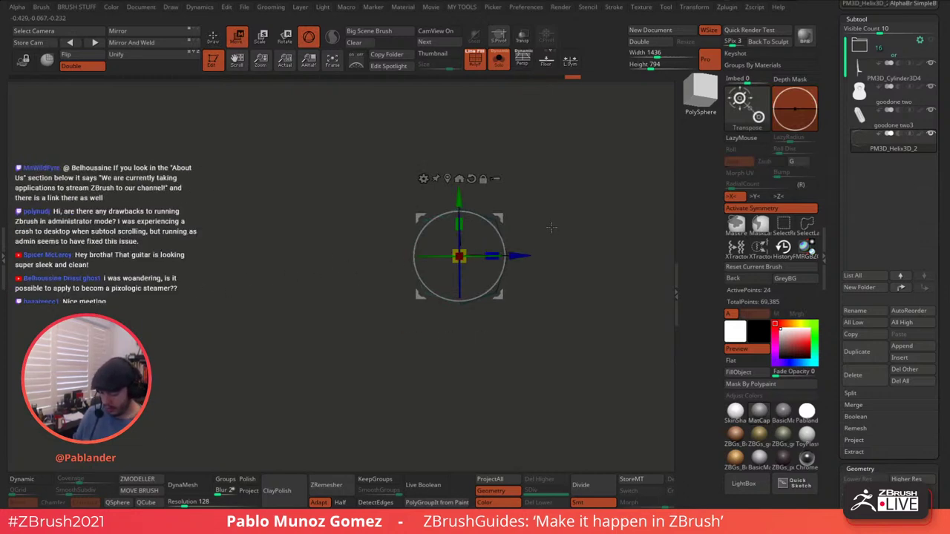
{"action": "left_click_drag", "start_coordinate": [548, 226], "coordinate": [561, 228]}
{"action": "left_click_drag", "start_coordinate": [491, 256], "coordinate": [477, 256]}
{"action": "mouse_move", "coordinate": [549, 227]}
{"action": "left_mouse_down"}
{"action": "mouse_move", "coordinate": [559, 228]}
{"action": "mouse_move", "coordinate": [561, 214]}
{"action": "left_mouse_up"}
{"action": "left_click_drag", "start_coordinate": [543, 181], "coordinate": [568, 184]}
{"action": "left_click_drag", "start_coordinate": [460, 224], "coordinate": [466, 249]}
{"action": "left_click_drag", "start_coordinate": [596, 155], "coordinate": [535, 199]}
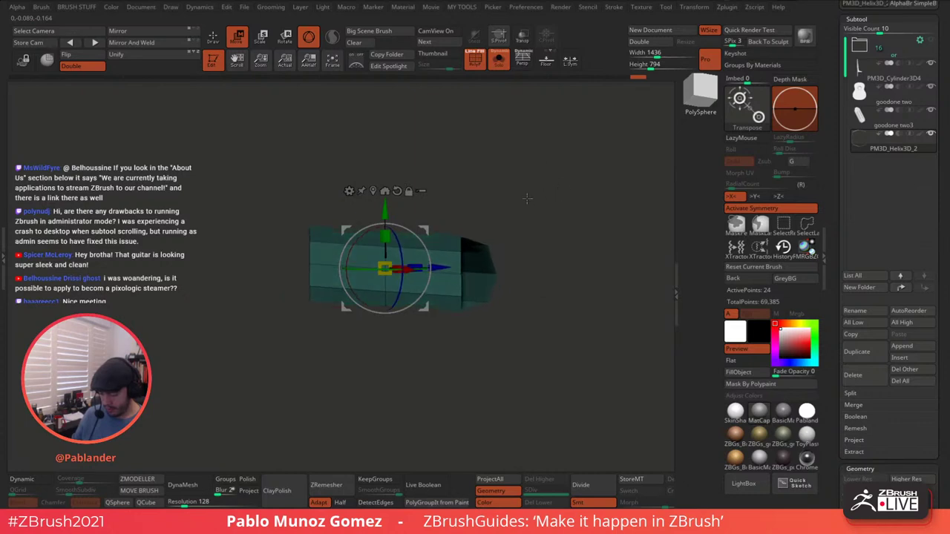
- Try to cap the tube's open end with ZModeler's Close Convex Hole edge action
{"action": "key", "text": "q"}
{"action": "mouse_move", "coordinate": [459, 152]}
{"action": "left_mouse_down"}
{"action": "mouse_move", "coordinate": [507, 249]}
{"action": "mouse_move", "coordinate": [486, 233]}
{"action": "mouse_move", "coordinate": [489, 255]}
{"action": "mouse_move", "coordinate": [461, 255]}
{"action": "left_mouse_up"}
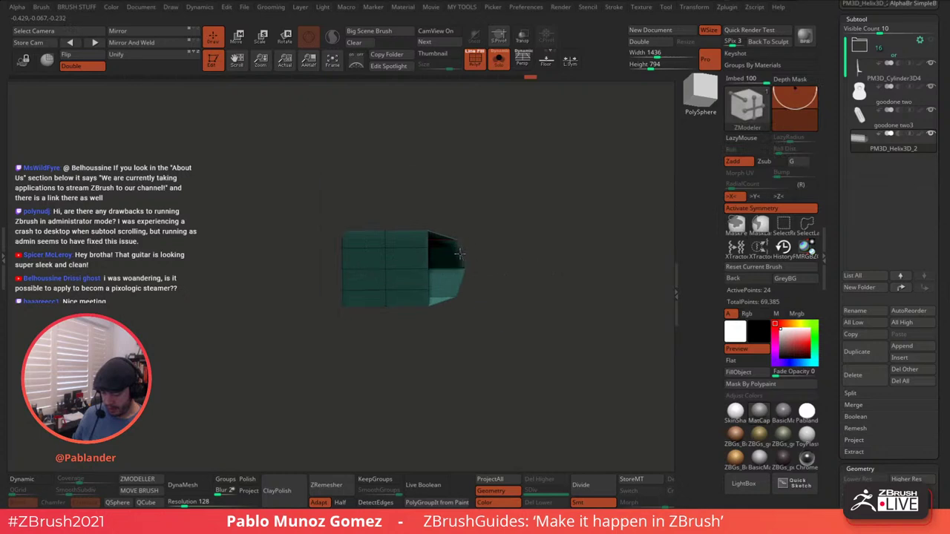
{"action": "key", "text": "space"}
{"action": "left_click", "coordinate": [370, 221]}
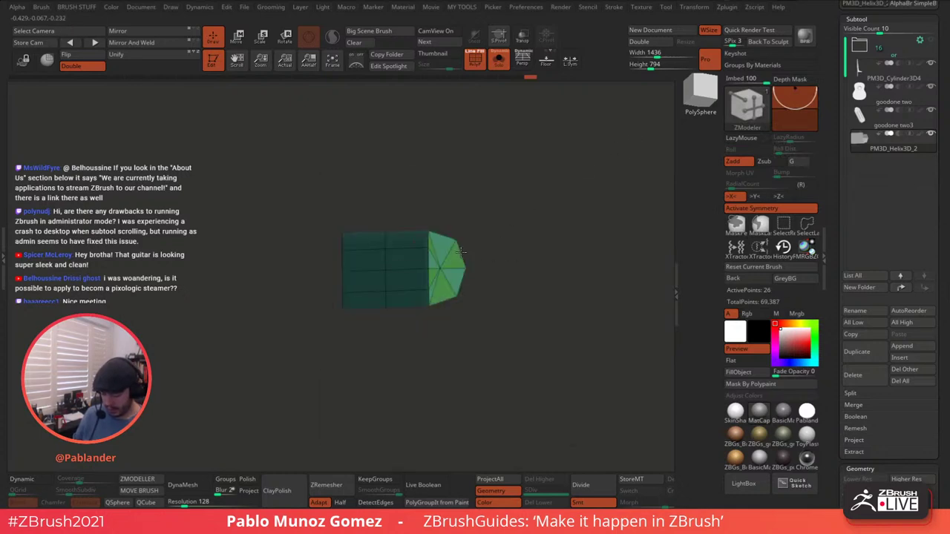
{"action": "mouse_move", "coordinate": [521, 240]}
{"action": "left_mouse_down"}
{"action": "mouse_move", "coordinate": [532, 272]}
{"action": "mouse_move", "coordinate": [545, 274]}
{"action": "mouse_move", "coordinate": [533, 253]}
{"action": "left_mouse_up"}
{"action": "left_click_drag", "start_coordinate": [527, 205], "coordinate": [482, 214]}
- Delete the two surplus lengthwise edge loops on the tube's flattened side using ZModeler's EdgeLoop Complete target
{"action": "key", "text": "space"}
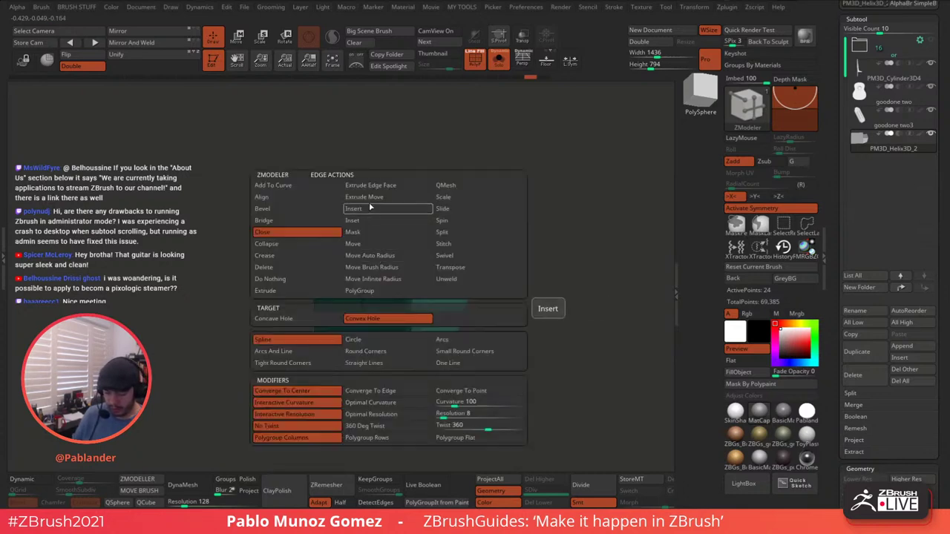
{"action": "left_click", "coordinate": [297, 268]}
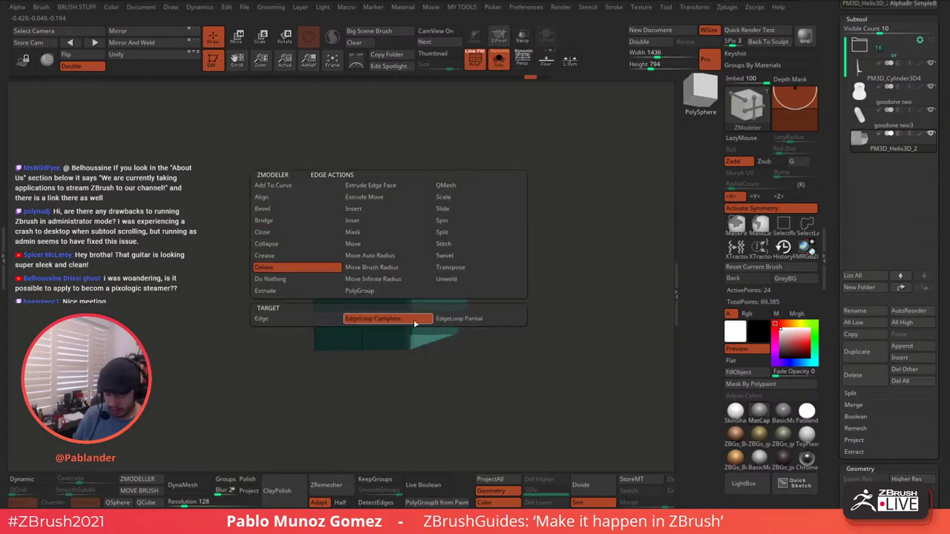
{"action": "left_click_drag", "start_coordinate": [572, 199], "coordinate": [505, 226]}
{"action": "left_click", "coordinate": [388, 245]}
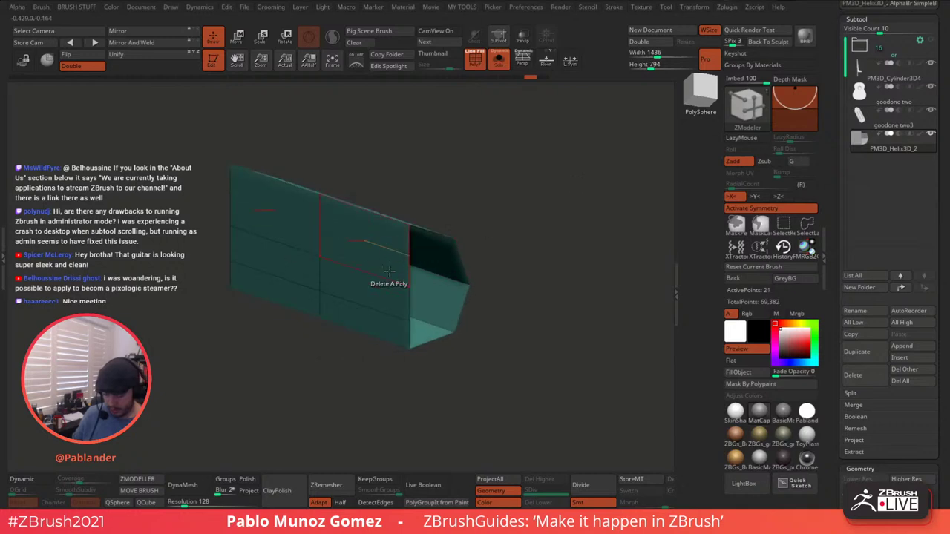
{"action": "left_click", "coordinate": [379, 315]}
- Bridge opposite border edges with ZModeler to cap the tube's two open ends
{"action": "right_click_drag", "start_coordinate": [379, 315], "coordinate": [461, 263]}
{"action": "key", "text": "space"}
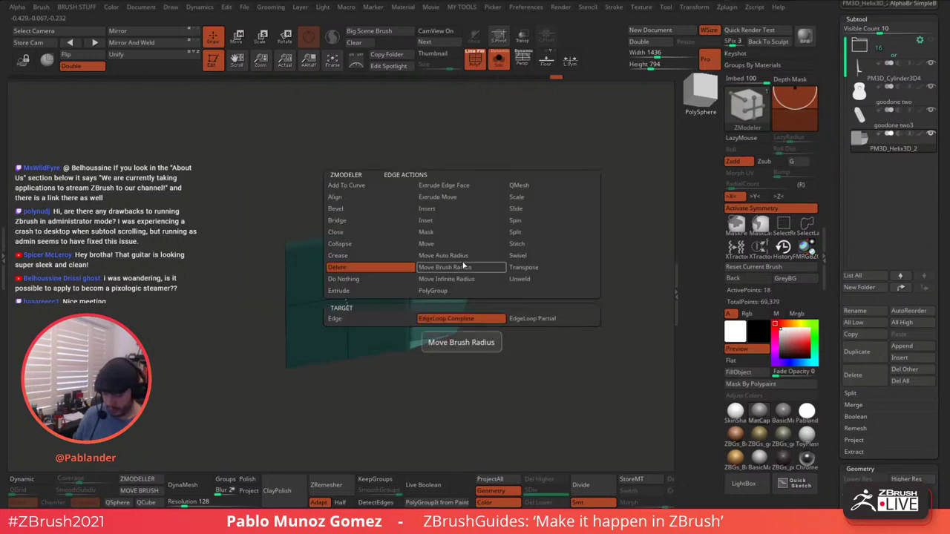
{"action": "left_click", "coordinate": [360, 221]}
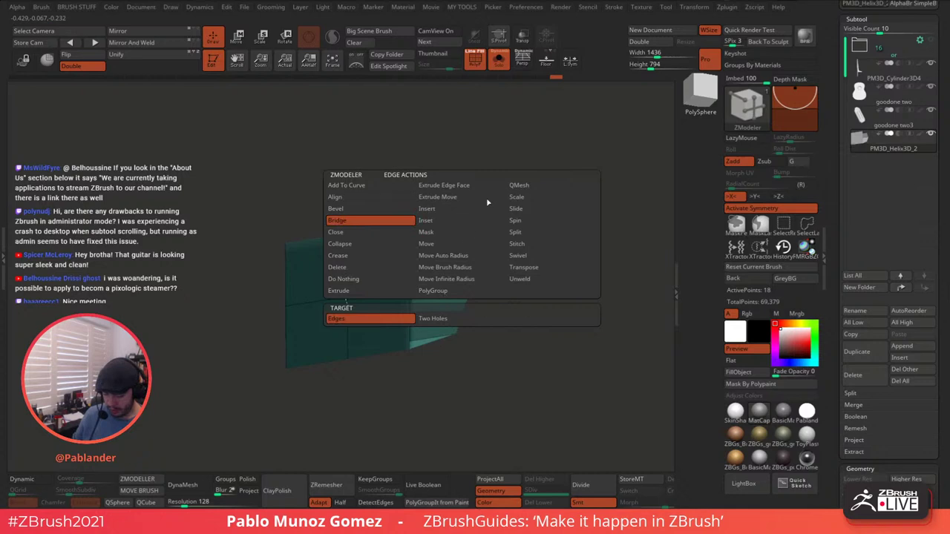
{"action": "left_click_drag", "start_coordinate": [466, 239], "coordinate": [498, 195]}
{"action": "left_click", "coordinate": [458, 260]}
{"action": "left_click", "coordinate": [407, 262]}
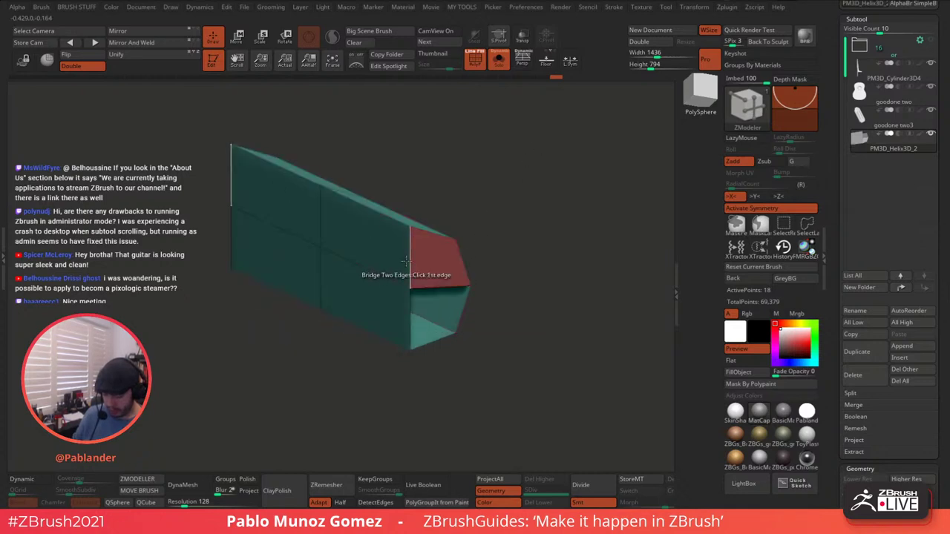
{"action": "right_click_drag", "start_coordinate": [461, 318], "coordinate": [448, 294]}
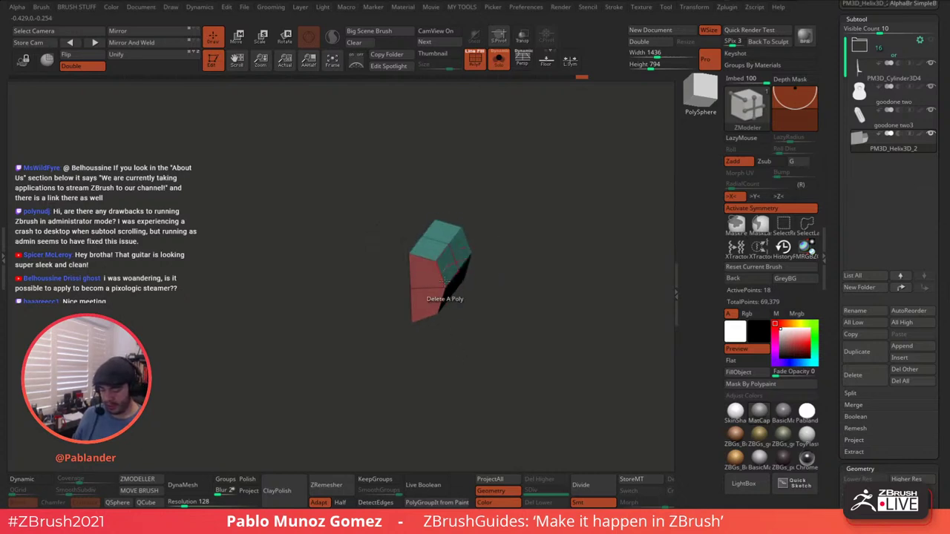
{"action": "right_click_drag", "start_coordinate": [470, 241], "coordinate": [534, 256]}
{"action": "right_click_drag", "start_coordinate": [522, 294], "coordinate": [435, 319]}
- Mask the rounded side of the half-round profile, rescale the flat side along Y, and clear the mask
{"action": "left_click", "coordinate": [237, 37]}
{"action": "right_click_drag", "start_coordinate": [371, 133], "coordinate": [453, 169], "text": "shift"}
{"action": "right_click_drag", "start_coordinate": [569, 243], "coordinate": [535, 248], "text": "alt"}
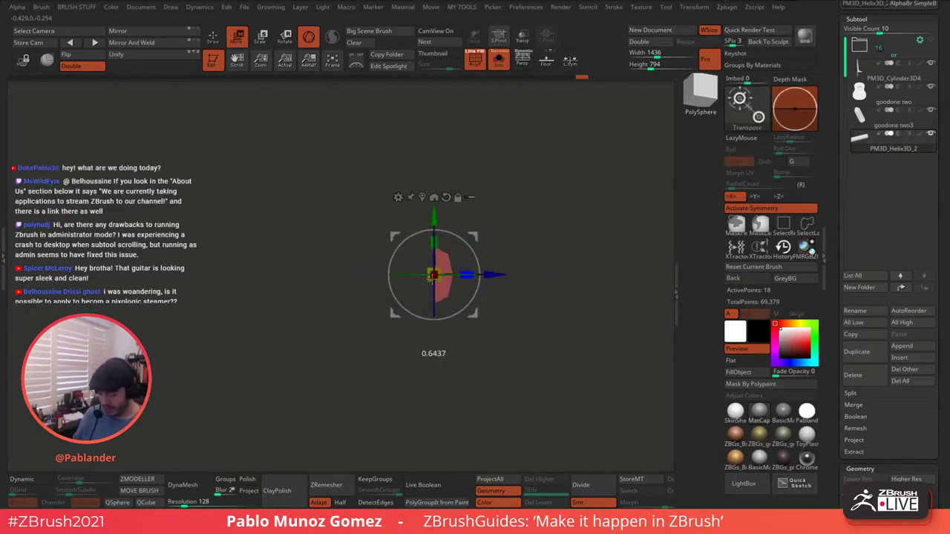
{"action": "right_click_drag", "start_coordinate": [538, 282], "coordinate": [521, 293], "text": "alt"}
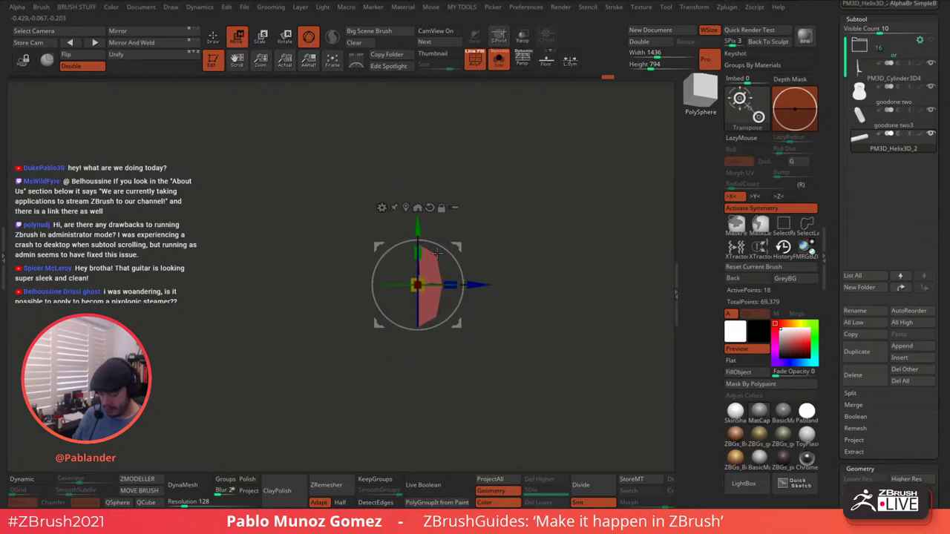
{"action": "left_click_drag", "start_coordinate": [500, 202], "coordinate": [420, 350], "text": "ctrl"}
{"action": "left_click_drag", "start_coordinate": [418, 252], "coordinate": [421, 266]}
{"action": "mouse_move", "coordinate": [512, 230]}
{"action": "left_mouse_down", "text": "ctrl"}
{"action": "mouse_move", "coordinate": [538, 252]}
{"action": "mouse_move", "coordinate": [602, 206]}
{"action": "mouse_move", "coordinate": [625, 205]}
{"action": "mouse_move", "coordinate": [597, 187]}
{"action": "mouse_move", "coordinate": [590, 197]}
{"action": "mouse_move", "coordinate": [580, 180]}
{"action": "mouse_move", "coordinate": [433, 297]}
{"action": "mouse_move", "coordinate": [475, 278]}
{"action": "mouse_move", "coordinate": [495, 284]}
{"action": "mouse_move", "coordinate": [459, 316]}
{"action": "left_mouse_up", "text": "ctrl"}
- Preview the part with dynamic subdivision and try inserting single edge loops along it with ZModeler
{"action": "key", "text": "q"}
{"action": "key", "text": "d"}
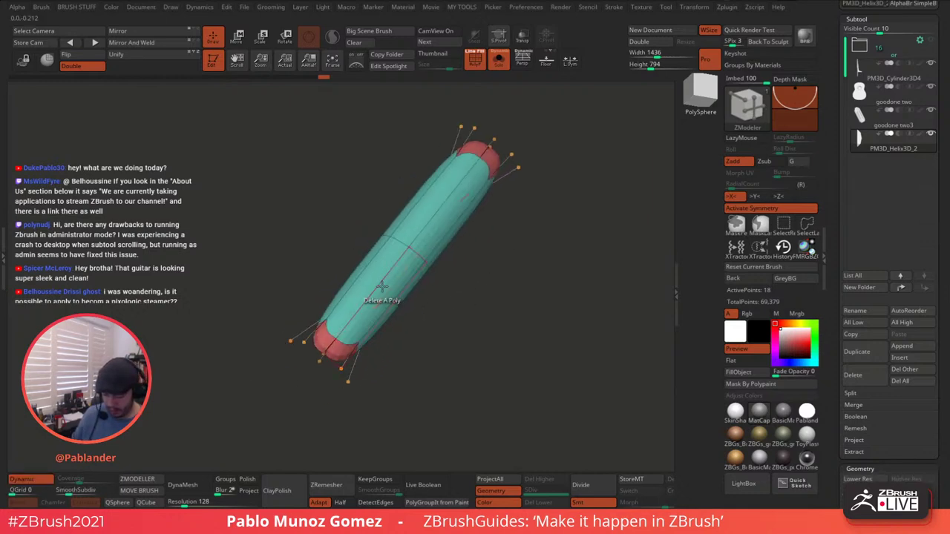
{"action": "key", "text": "space"}
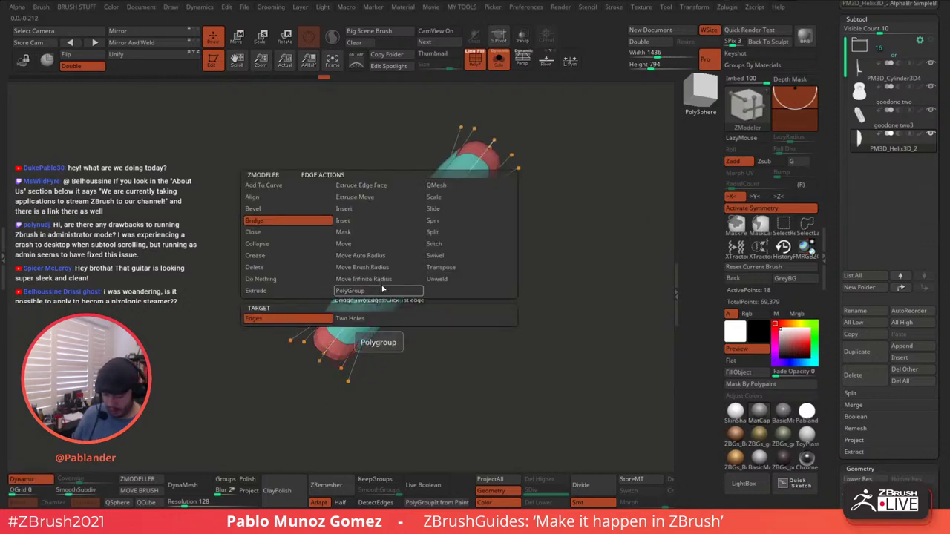
{"action": "left_click", "coordinate": [354, 213]}
{"action": "left_click", "coordinate": [379, 325]}
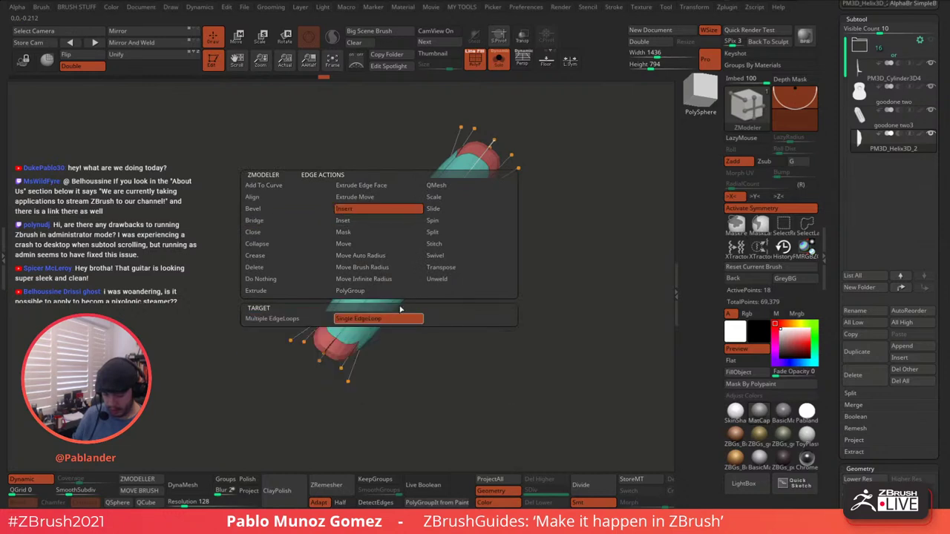
{"action": "left_click_drag", "start_coordinate": [377, 313], "coordinate": [317, 376]}
{"action": "mouse_move", "coordinate": [467, 339]}
{"action": "left_mouse_down"}
{"action": "mouse_move", "coordinate": [498, 287]}
{"action": "mouse_move", "coordinate": [515, 290]}
{"action": "mouse_move", "coordinate": [518, 280]}
{"action": "left_mouse_up"}
{"action": "left_click_drag", "start_coordinate": [481, 223], "coordinate": [529, 219]}
- Compare the part's low-poly and smoothed shapes by toggling Dynamic Subdiv
{"action": "key", "text": "d"}
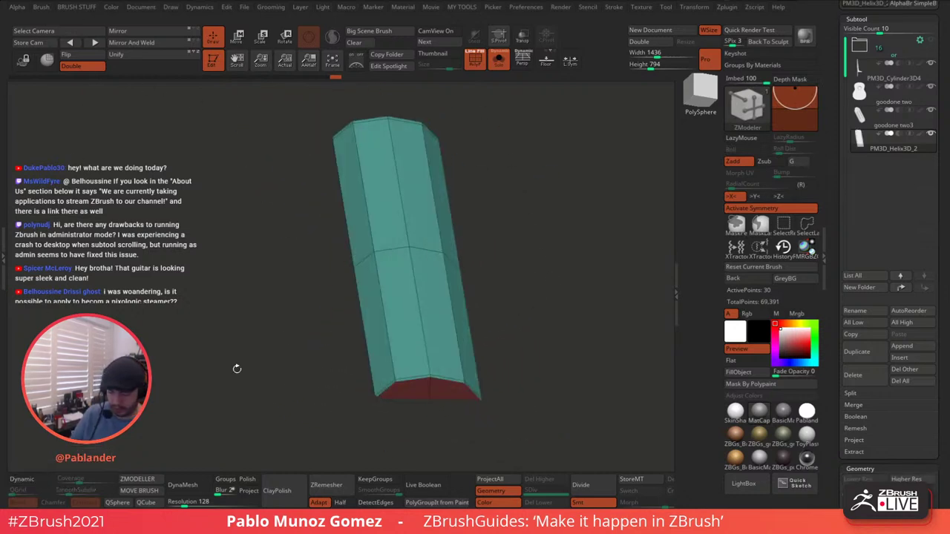
{"action": "left_click_drag", "start_coordinate": [519, 252], "coordinate": [510, 285]}
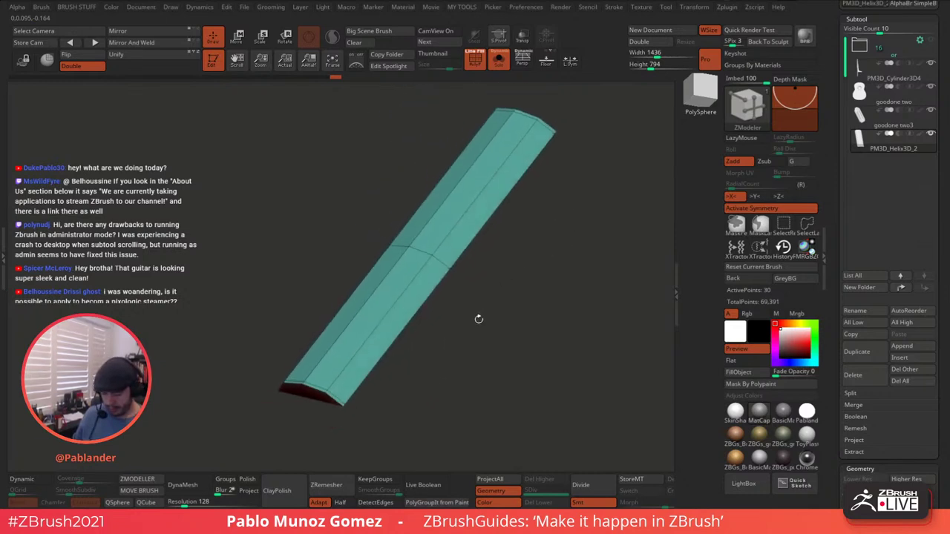
{"action": "key", "text": "d"}
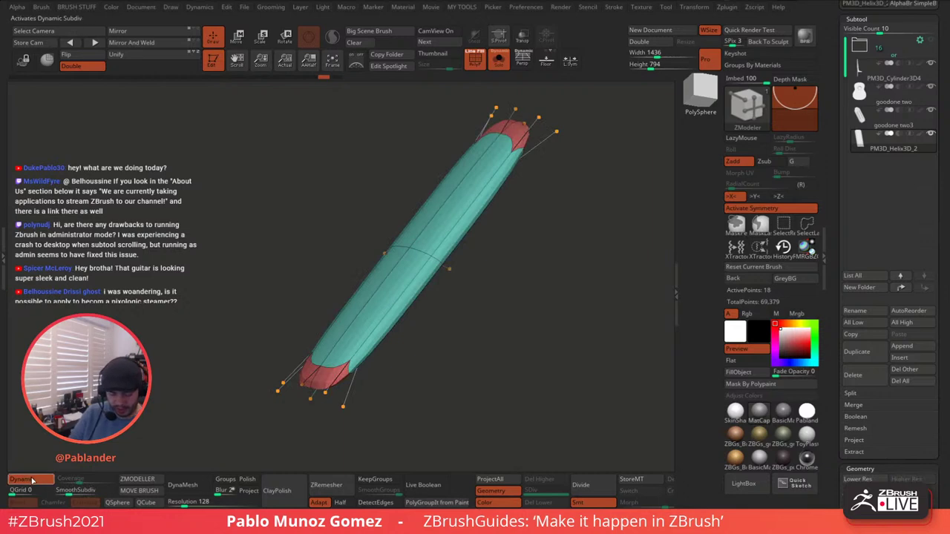
{"action": "key", "text": "d"}
- Widen the half-round part along Y and slightly reduce its height along Z with the gizmo
{"action": "left_click_drag", "start_coordinate": [549, 130], "coordinate": [518, 289]}
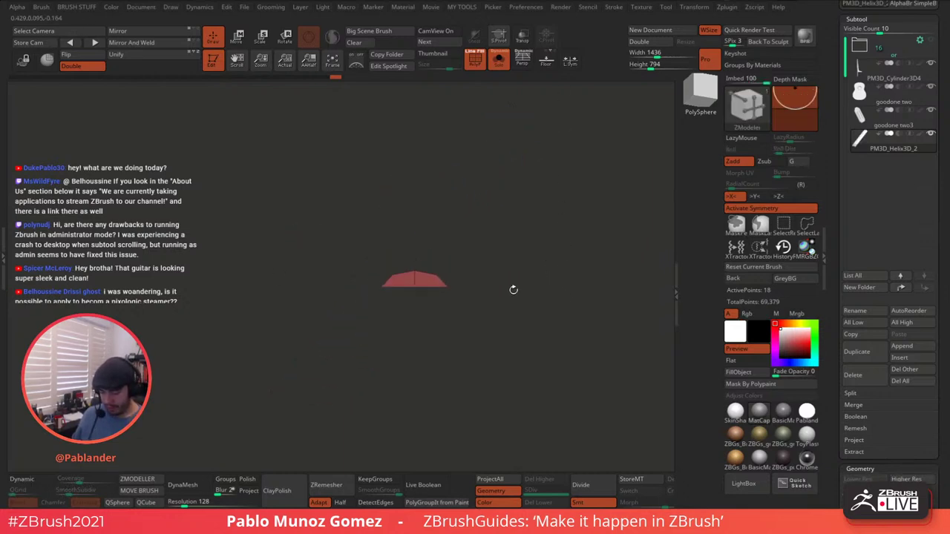
{"action": "left_click", "coordinate": [238, 37]}
{"action": "left_click_drag", "start_coordinate": [490, 134], "coordinate": [507, 228]}
{"action": "left_click_drag", "start_coordinate": [381, 288], "coordinate": [351, 289]}
{"action": "mouse_move", "coordinate": [517, 225]}
{"action": "left_mouse_down"}
{"action": "mouse_move", "coordinate": [518, 234]}
{"action": "mouse_move", "coordinate": [502, 233]}
{"action": "left_mouse_up"}
{"action": "left_click_drag", "start_coordinate": [414, 255], "coordinate": [414, 260]}
{"action": "left_click_drag", "start_coordinate": [484, 227], "coordinate": [532, 253]}
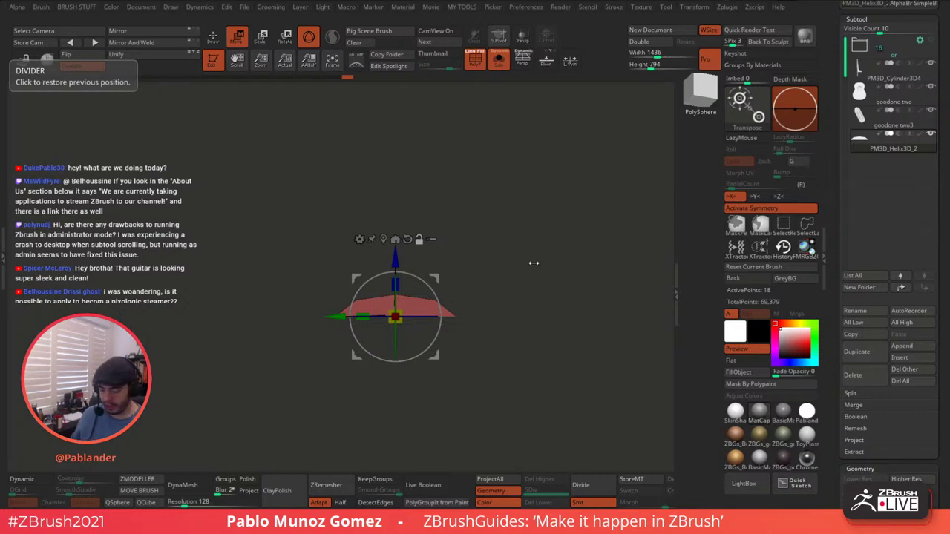
{"action": "mouse_move", "coordinate": [550, 242]}
{"action": "left_mouse_down"}
{"action": "mouse_move", "coordinate": [530, 265]}
{"action": "mouse_move", "coordinate": [544, 253]}
{"action": "left_mouse_up"}
{"action": "left_click_drag", "start_coordinate": [544, 253], "coordinate": [531, 273]}
{"action": "left_click_drag", "start_coordinate": [494, 245], "coordinate": [505, 266], "text": "alt"}
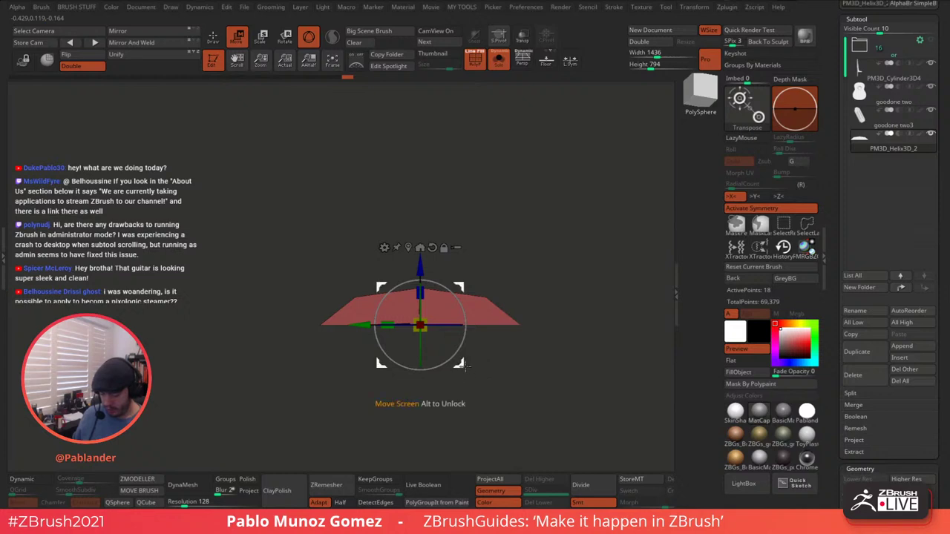
{"action": "left_click_drag", "start_coordinate": [462, 364], "coordinate": [567, 300]}
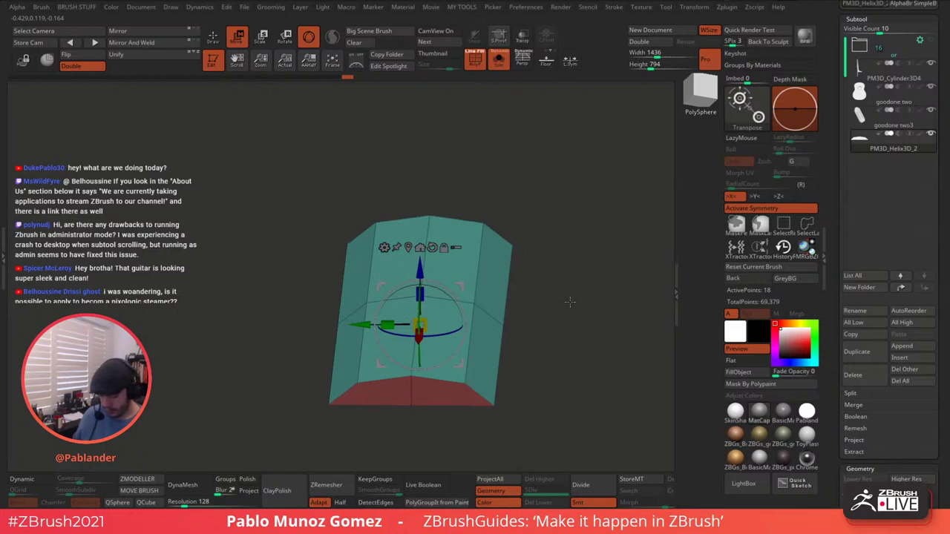
- Try dividing the part once and deleting its lower subdivision level, and undo back to the low-poly mesh
{"action": "left_click", "coordinate": [213, 41]}
{"action": "left_click_drag", "start_coordinate": [583, 374], "coordinate": [600, 333]}
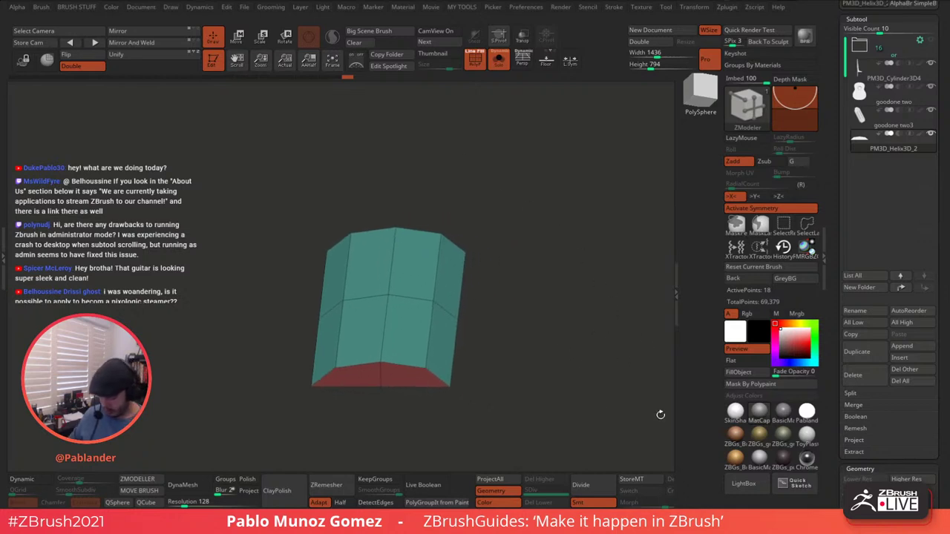
{"action": "left_click", "coordinate": [581, 485]}
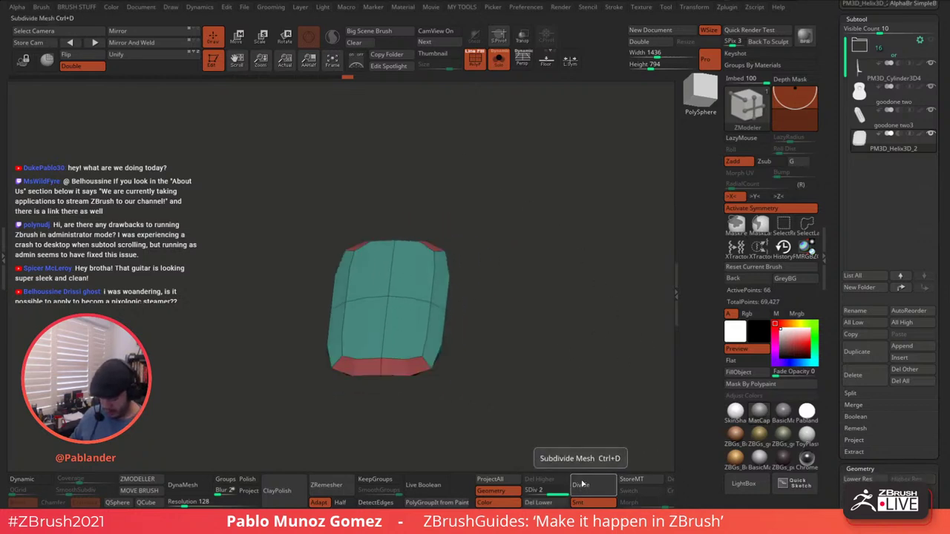
{"action": "key", "text": "ctrl+z"}
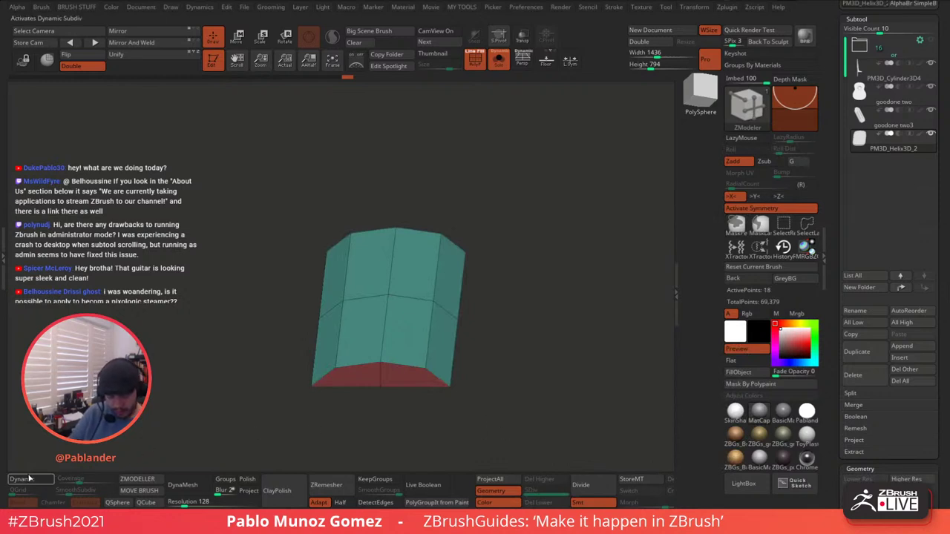
{"action": "left_click", "coordinate": [581, 485]}
{"action": "left_click_drag", "start_coordinate": [576, 441], "coordinate": [552, 345]}
{"action": "left_click", "coordinate": [545, 504]}
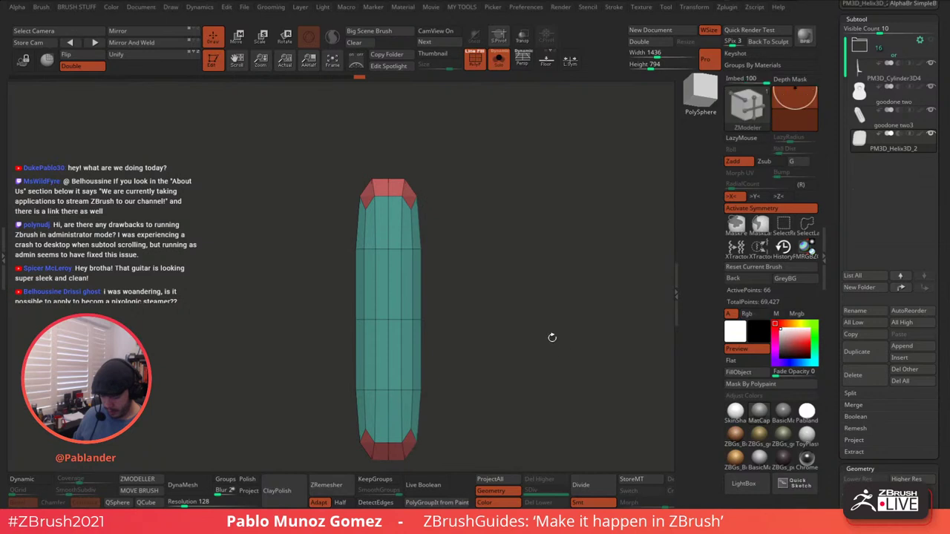
{"action": "key", "text": "ctrl+z"}
{"action": "key", "text": "ctrl+z"}
- Duplicate the low-poly half-round part as a new subtool
{"action": "mouse_move", "coordinate": [567, 346]}
{"action": "left_mouse_down"}
{"action": "mouse_move", "coordinate": [559, 318]}
{"action": "mouse_move", "coordinate": [557, 337]}
{"action": "left_mouse_up"}
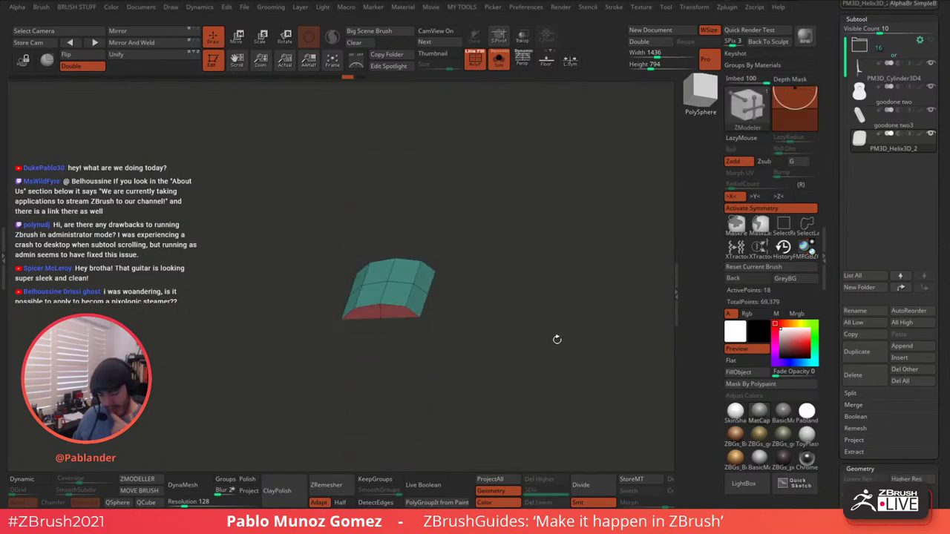
{"action": "left_click_drag", "start_coordinate": [563, 324], "coordinate": [680, 267]}
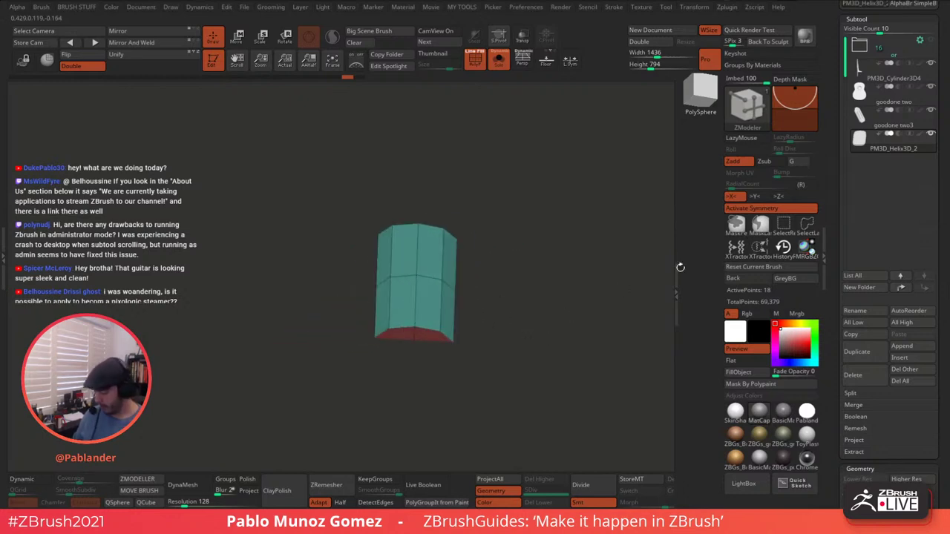
{"action": "left_click", "coordinate": [912, 349]}
- Scale the duplicated half-round part down to about half size, tilt it and seat it on one slope of the base part
{"action": "left_click", "coordinate": [238, 39]}
{"action": "left_click_drag", "start_coordinate": [495, 187], "coordinate": [536, 271], "text": "alt"}
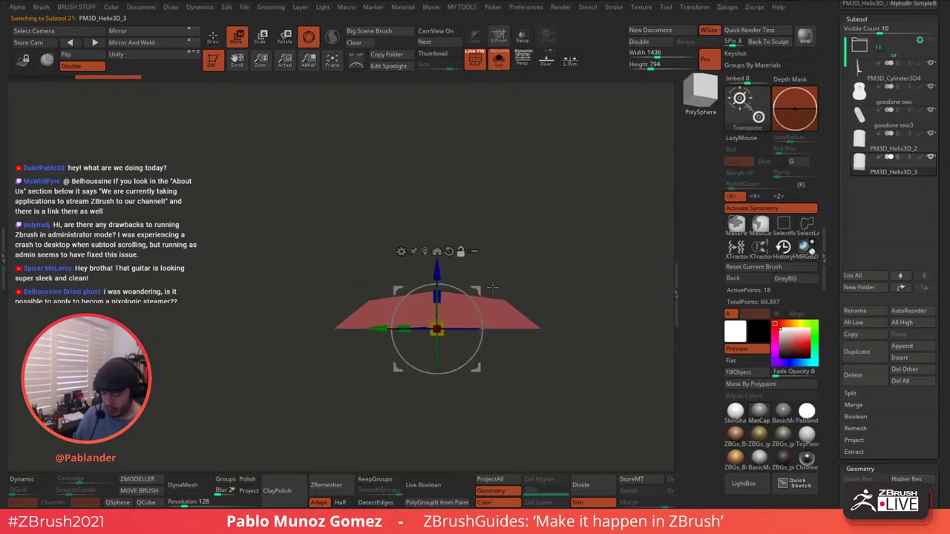
{"action": "left_click_drag", "start_coordinate": [405, 328], "coordinate": [310, 316]}
{"action": "left_click", "coordinate": [496, 63]}
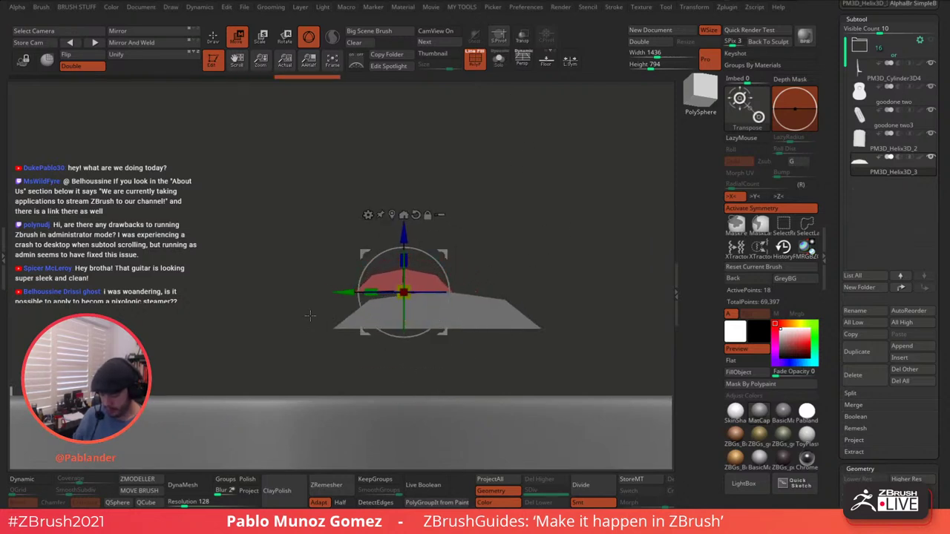
{"action": "left_click_drag", "start_coordinate": [451, 306], "coordinate": [417, 296]}
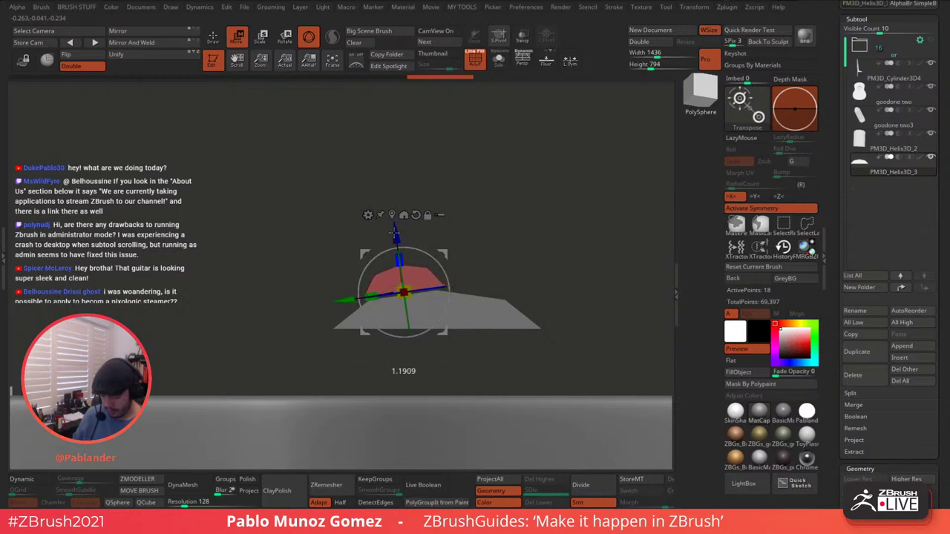
{"action": "left_click_drag", "start_coordinate": [394, 232], "coordinate": [437, 262]}
{"action": "left_click_drag", "start_coordinate": [402, 295], "coordinate": [400, 295]}
{"action": "left_click_drag", "start_coordinate": [443, 262], "coordinate": [443, 262]}
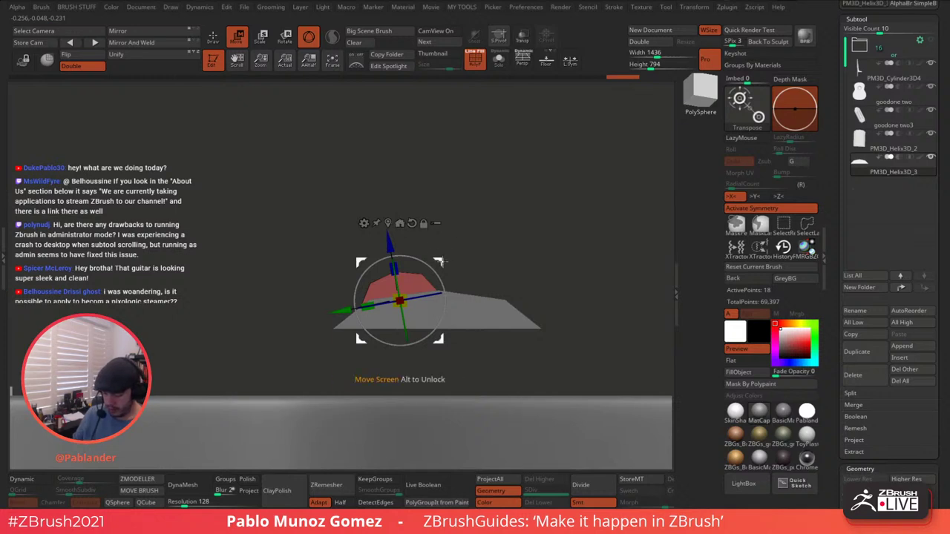
- Duplicate the small part and place the copy, tilted the opposite way, on the other slope of the base part
{"action": "left_click", "coordinate": [865, 353]}
{"action": "mouse_move", "coordinate": [438, 262]}
{"action": "left_mouse_down"}
{"action": "mouse_move", "coordinate": [475, 260]}
{"action": "mouse_move", "coordinate": [524, 277]}
{"action": "mouse_move", "coordinate": [519, 257]}
{"action": "mouse_move", "coordinate": [522, 293]}
{"action": "mouse_move", "coordinate": [518, 264]}
{"action": "mouse_move", "coordinate": [566, 267]}
{"action": "mouse_move", "coordinate": [490, 244]}
{"action": "left_mouse_up"}
{"action": "left_click", "coordinate": [213, 37]}
{"action": "mouse_move", "coordinate": [544, 192]}
{"action": "left_mouse_down", "text": "shift"}
{"action": "mouse_move", "coordinate": [556, 205]}
{"action": "mouse_move", "coordinate": [530, 236]}
{"action": "left_mouse_up", "text": "shift"}
- Mask off the copy's lower part, reset the gizmo orientation, and flatten the copy's top along Z
{"action": "key", "text": "ctrl"}
{"action": "left_click_drag", "start_coordinate": [436, 247], "coordinate": [524, 297], "text": "ctrl"}
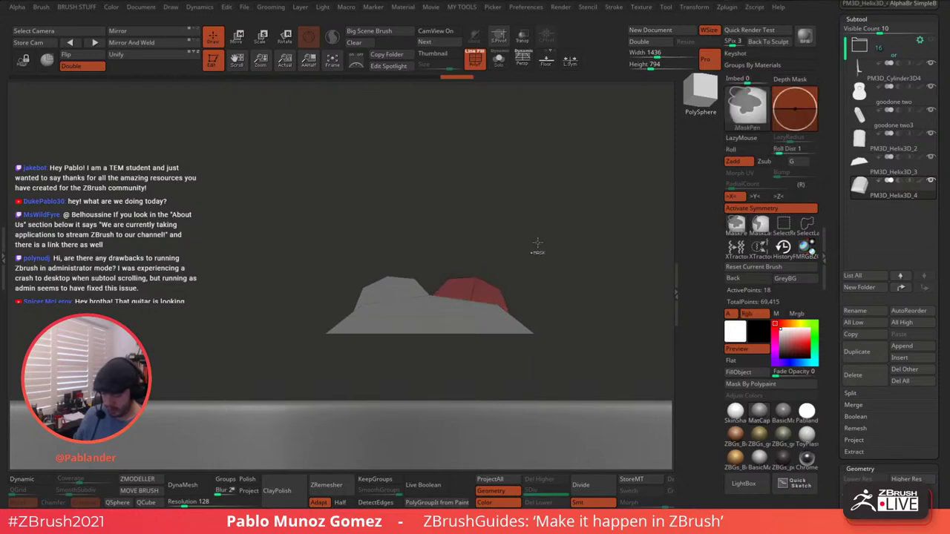
{"action": "left_click_drag", "start_coordinate": [434, 244], "coordinate": [536, 294], "text": "ctrl"}
{"action": "key", "text": "w"}
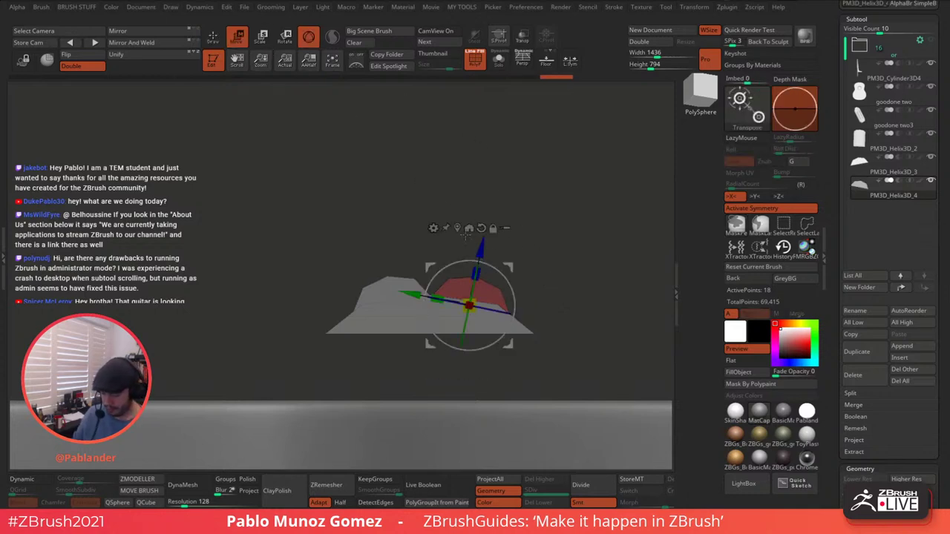
{"action": "left_click", "coordinate": [469, 230]}
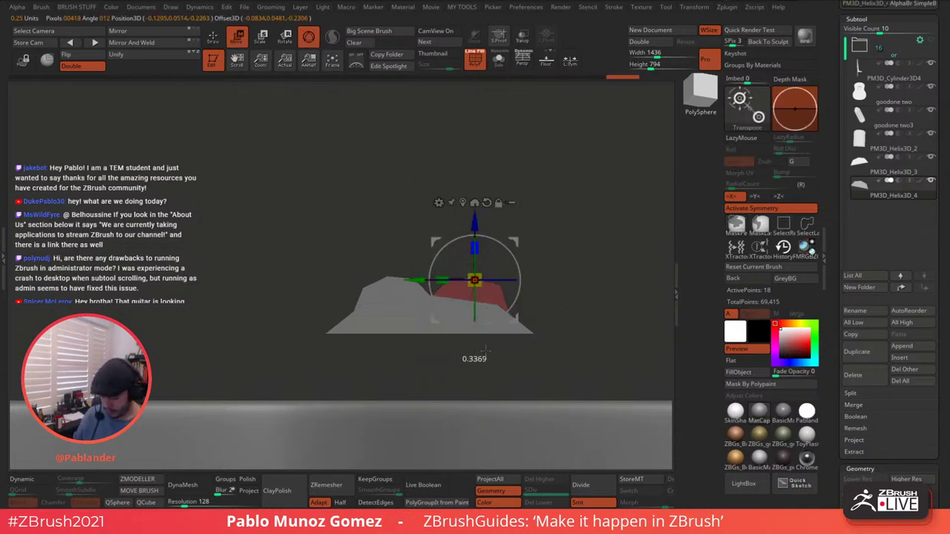
{"action": "mouse_move", "coordinate": [475, 222]}
{"action": "left_mouse_down"}
{"action": "mouse_move", "coordinate": [475, 231]}
{"action": "mouse_move", "coordinate": [461, 215]}
{"action": "left_mouse_up"}
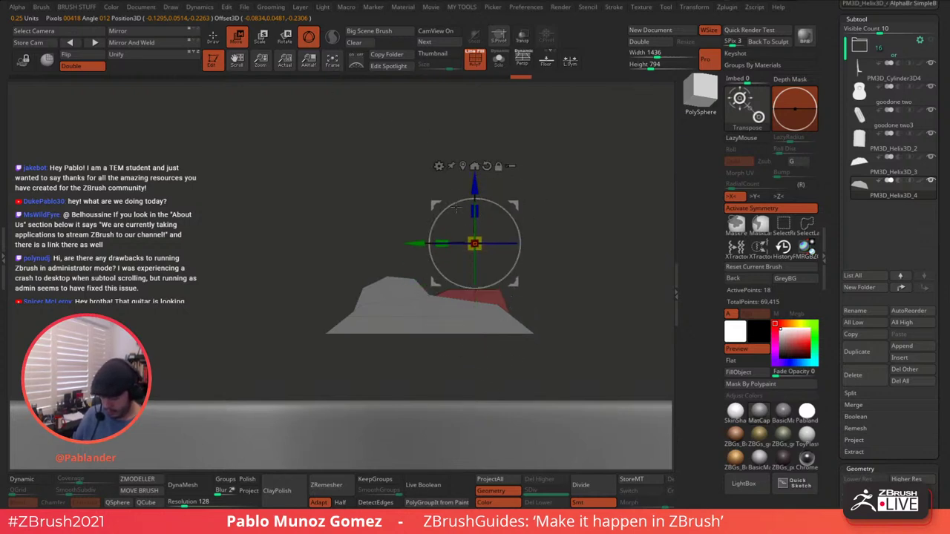
- Isolate the flattened copy's inner top edge with masking and shift it outward along Y to widen the top face
{"action": "left_click", "coordinate": [213, 41]}
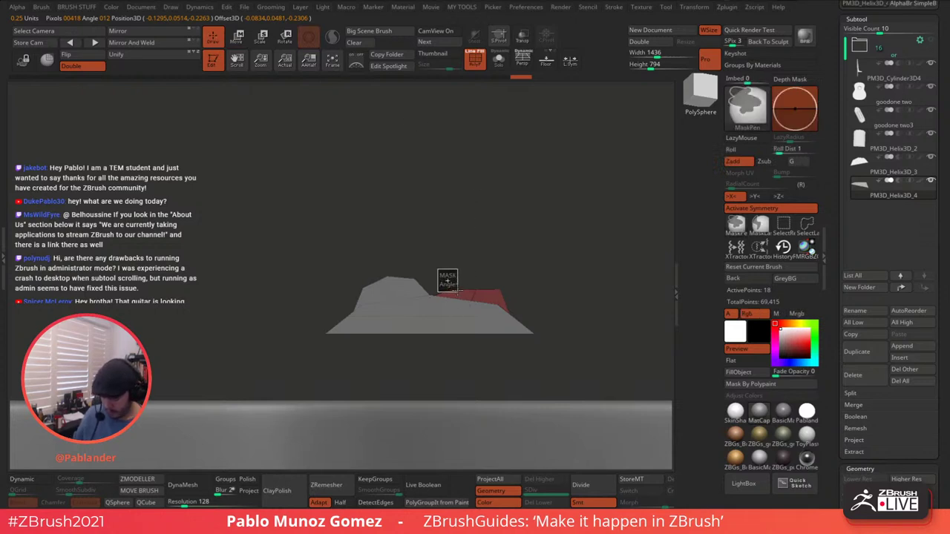
{"action": "key", "text": "w"}
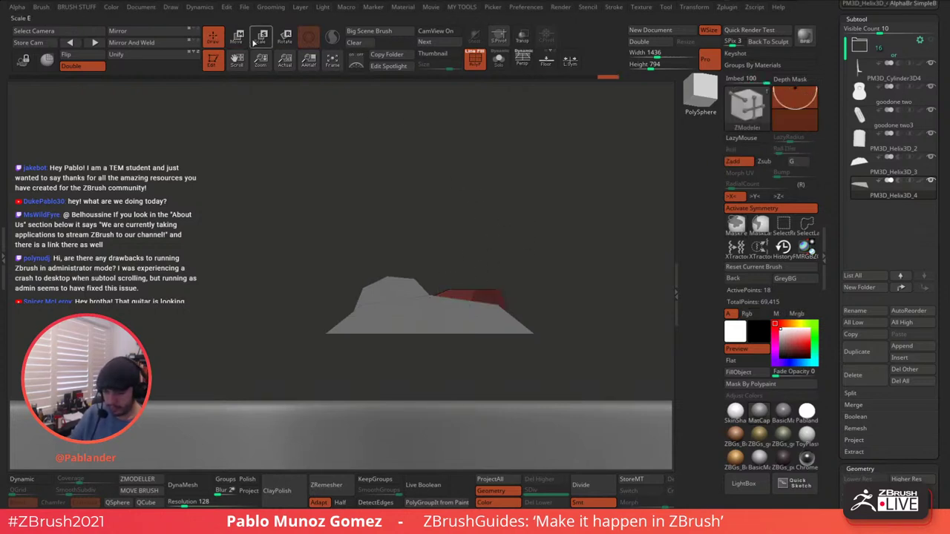
{"action": "left_click_drag", "start_coordinate": [418, 241], "coordinate": [403, 239]}
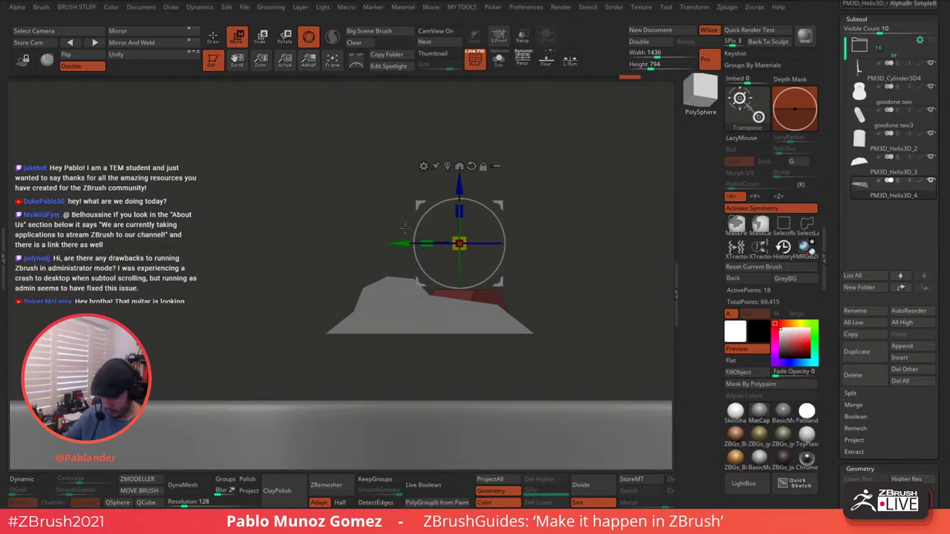
{"action": "key", "text": "q"}
{"action": "left_click", "coordinate": [498, 61]}
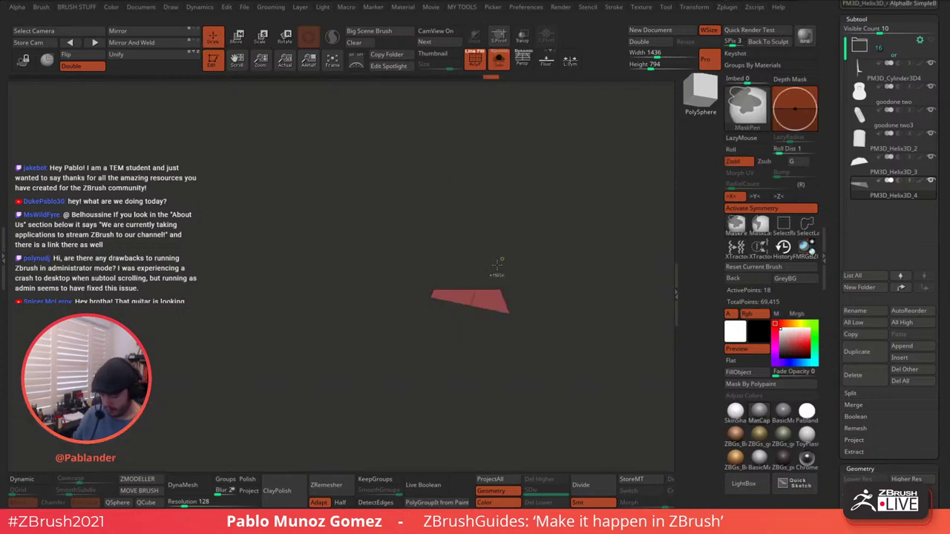
{"action": "key", "text": "w"}
{"action": "left_click_drag", "start_coordinate": [399, 237], "coordinate": [393, 243]}
- Show the other parts and fine-tune the wedge-shaped copy's width along Y against the base part
{"action": "key", "text": "q"}
{"action": "mouse_move", "coordinate": [517, 161]}
{"action": "left_mouse_down"}
{"action": "mouse_move", "coordinate": [540, 197]}
{"action": "mouse_move", "coordinate": [529, 236]}
{"action": "mouse_move", "coordinate": [514, 210]}
{"action": "left_mouse_up"}
{"action": "left_click", "coordinate": [500, 61]}
{"action": "left_click_drag", "start_coordinate": [556, 134], "coordinate": [471, 150]}
{"action": "key", "text": "w"}
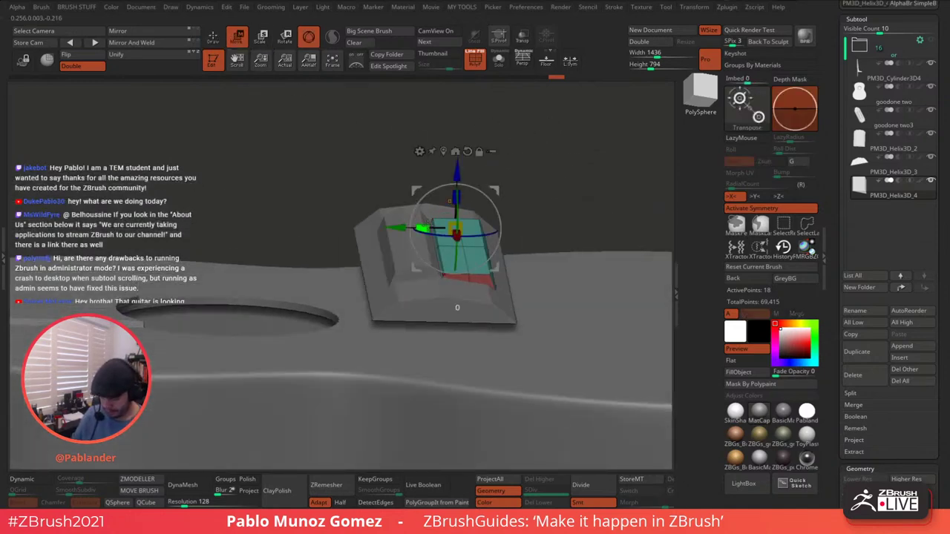
{"action": "left_click_drag", "start_coordinate": [434, 224], "coordinate": [435, 224]}
{"action": "mouse_move", "coordinate": [535, 152]}
{"action": "left_mouse_down"}
{"action": "mouse_move", "coordinate": [512, 154]}
{"action": "mouse_move", "coordinate": [531, 167]}
{"action": "mouse_move", "coordinate": [539, 155]}
{"action": "mouse_move", "coordinate": [534, 167]}
{"action": "left_mouse_up"}
{"action": "left_click", "coordinate": [483, 185], "text": "alt"}
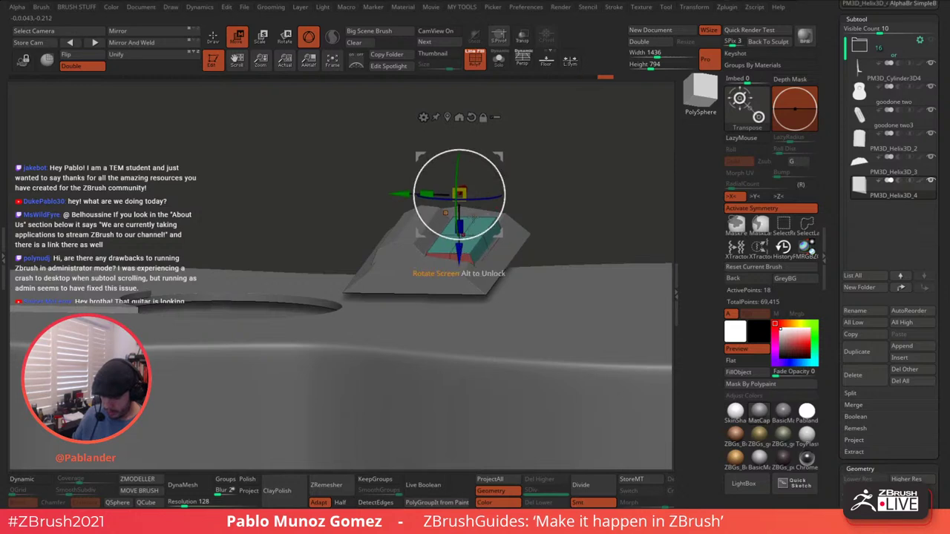
- Solo the wedge, mark its four top faces with ZModeler, and pull a detached copy of them straight up
{"action": "key", "text": "q"}
{"action": "left_click", "coordinate": [500, 64]}
{"action": "left_click_drag", "start_coordinate": [525, 160], "coordinate": [519, 218], "text": "alt"}
{"action": "left_click_drag", "start_coordinate": [453, 225], "coordinate": [486, 221]}
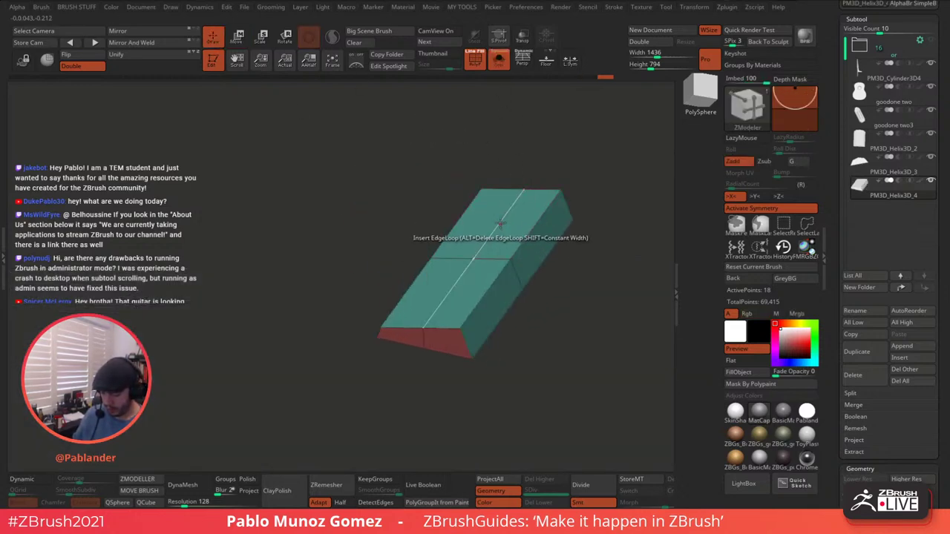
{"action": "left_click_drag", "start_coordinate": [564, 245], "coordinate": [576, 242]}
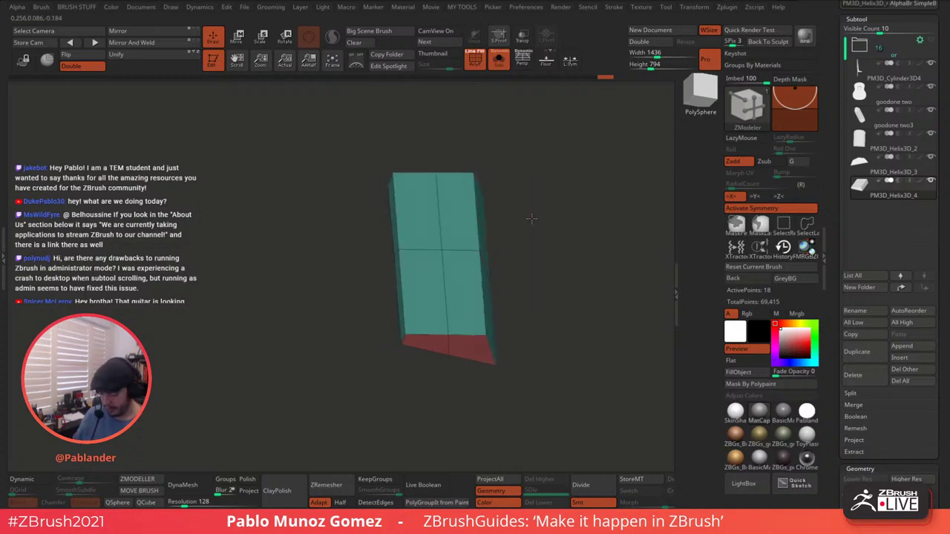
{"action": "left_click_drag", "start_coordinate": [532, 216], "coordinate": [475, 213]}
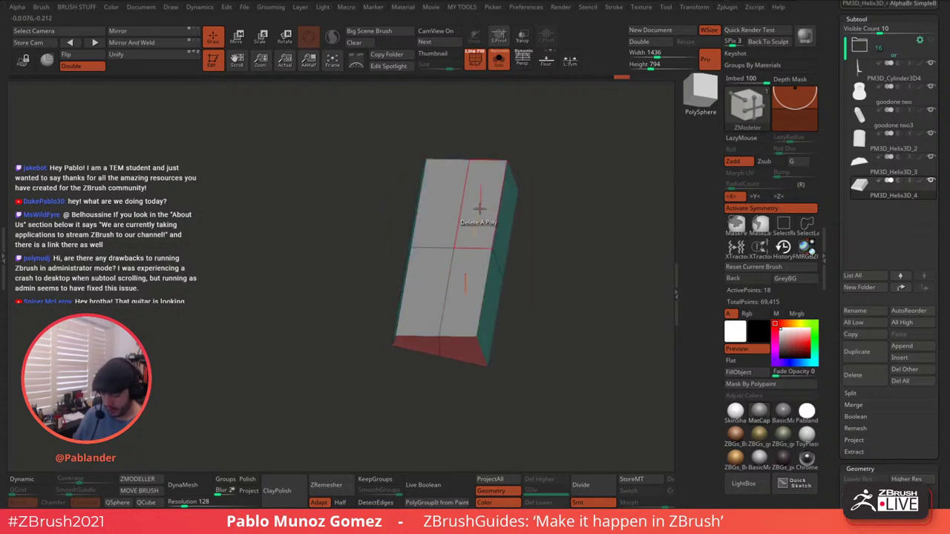
{"action": "left_click_drag", "start_coordinate": [520, 203], "coordinate": [492, 212]}
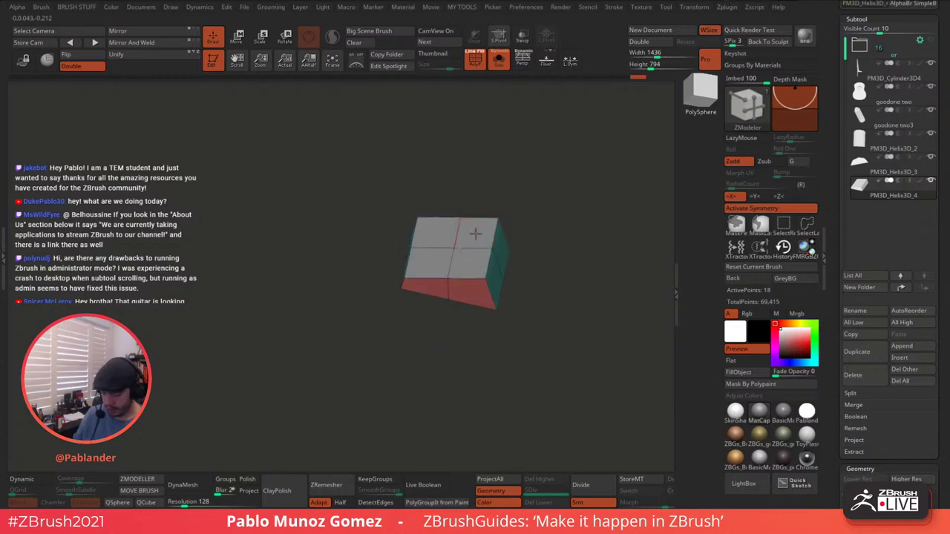
{"action": "left_click", "coordinate": [701, 93]}
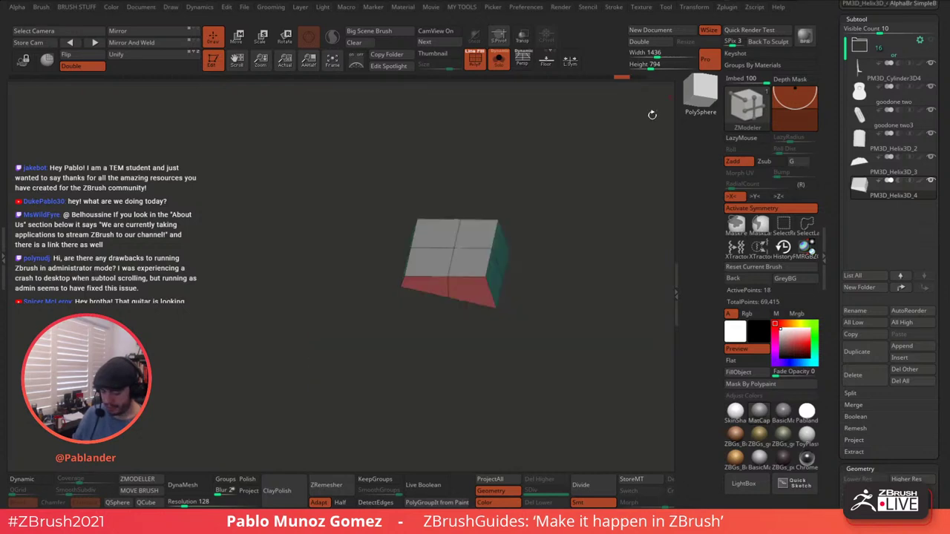
{"action": "left_click_drag", "start_coordinate": [481, 225], "coordinate": [475, 178]}
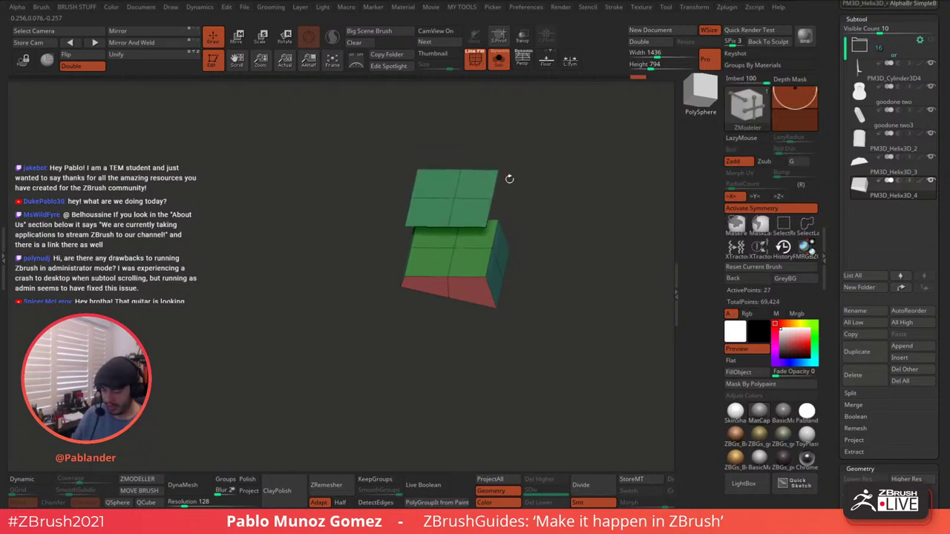
- Extrude the detached faces slightly with QMesh Polygroup All to form a thin plate above the wedge
{"action": "mouse_move", "coordinate": [565, 284]}
{"action": "left_mouse_down", "text": "alt"}
{"action": "mouse_move", "coordinate": [550, 305]}
{"action": "mouse_move", "coordinate": [554, 289]}
{"action": "left_mouse_up", "text": "alt"}
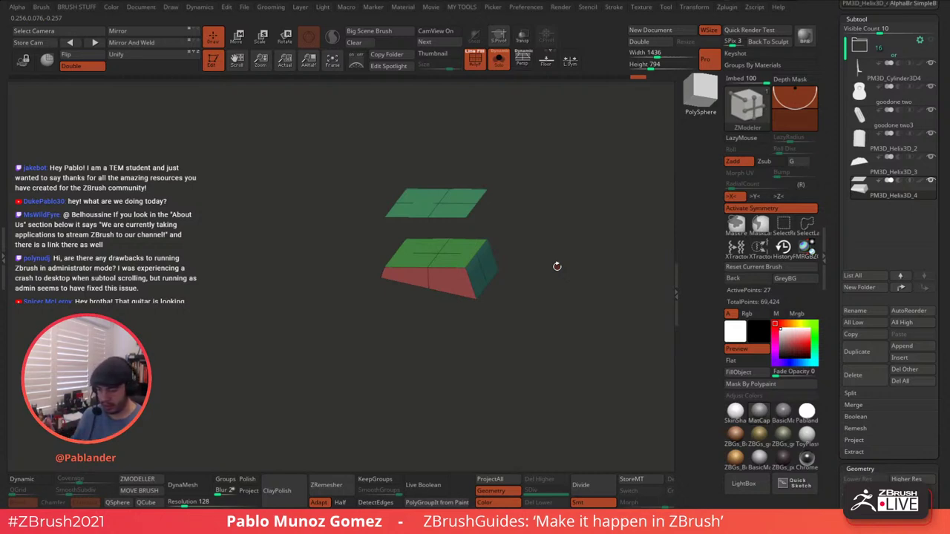
{"action": "left_click_drag", "start_coordinate": [539, 214], "coordinate": [545, 226], "text": "alt"}
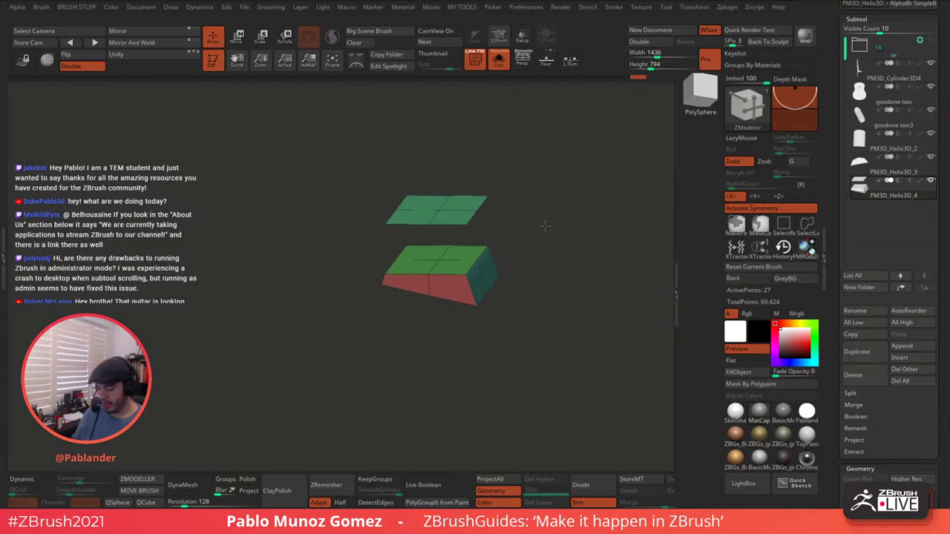
{"action": "key", "text": "ctrl+z"}
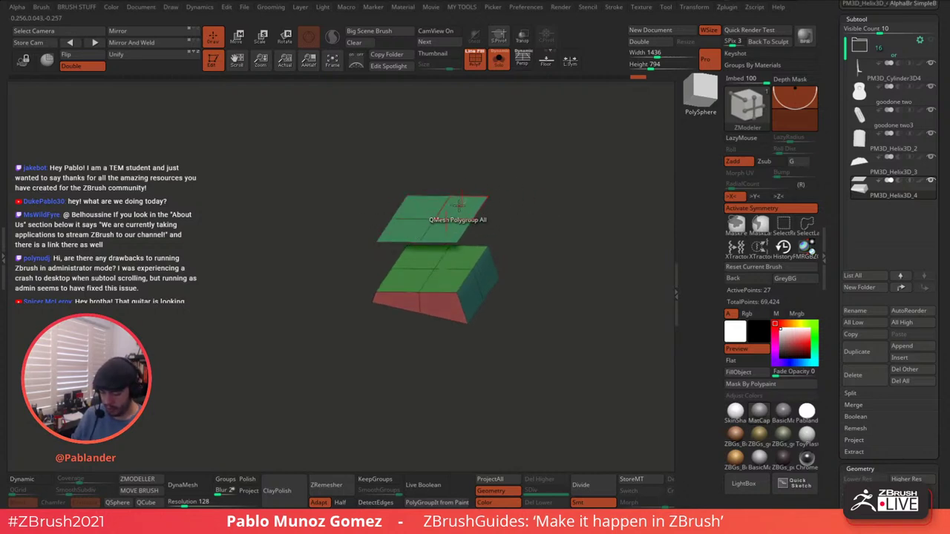
{"action": "key", "text": "space"}
{"action": "mouse_move", "coordinate": [458, 205]}
{"action": "left_mouse_down"}
{"action": "mouse_move", "coordinate": [460, 191]}
{"action": "mouse_move", "coordinate": [453, 202]}
{"action": "left_mouse_up"}
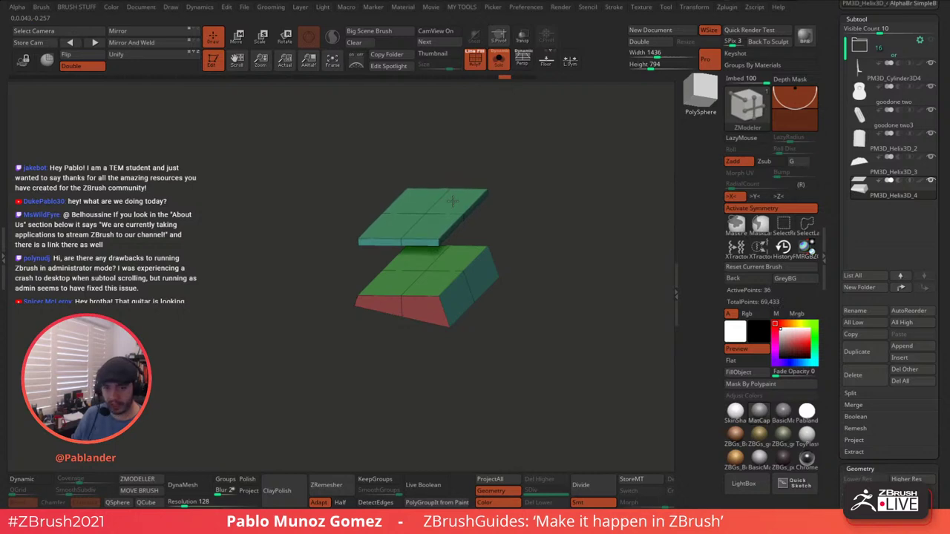
{"action": "left_click_drag", "start_coordinate": [453, 201], "coordinate": [453, 201]}
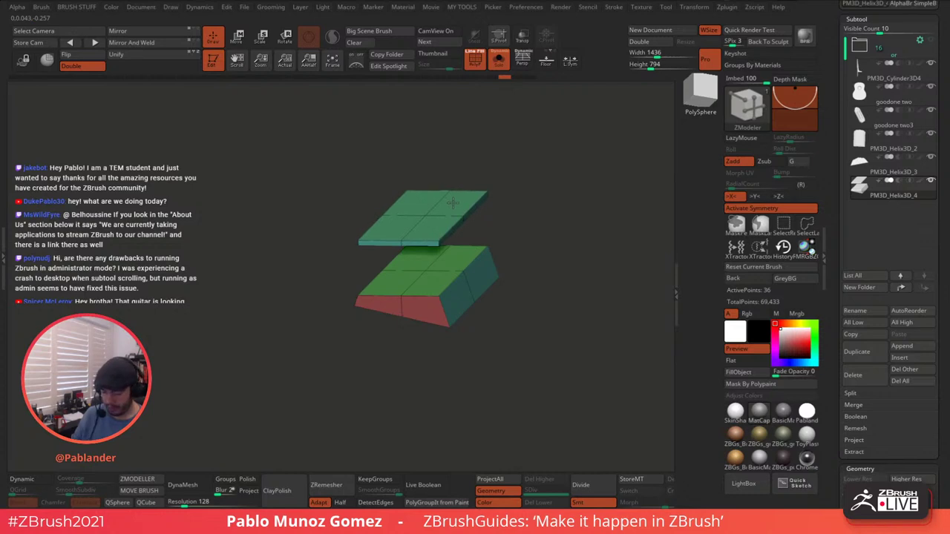
- Show only the thin plate and use Split Hidden to separate the wedge into its own subtool
{"action": "left_click_drag", "start_coordinate": [528, 175], "coordinate": [532, 205]}
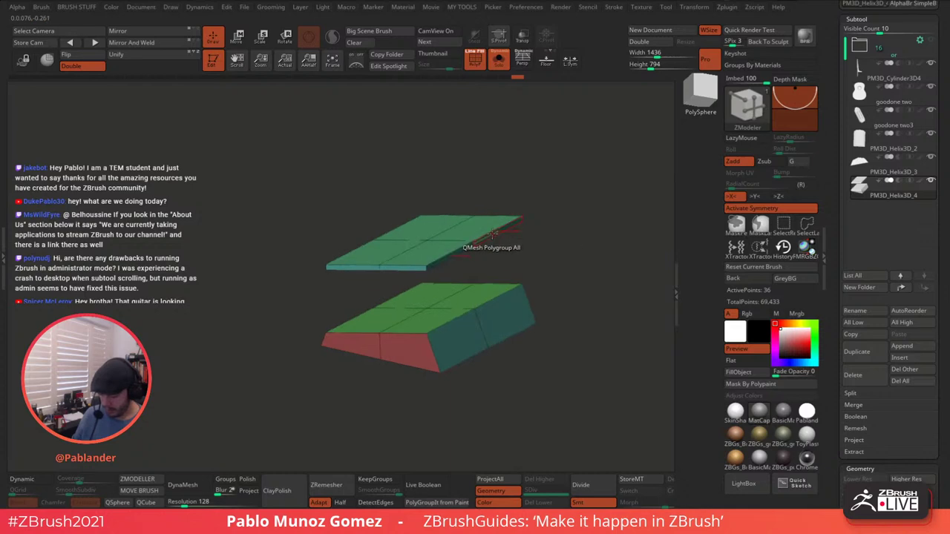
{"action": "left_click_drag", "start_coordinate": [534, 223], "coordinate": [545, 193]}
{"action": "key", "text": "w"}
{"action": "left_click", "coordinate": [213, 37]}
{"action": "left_click_drag", "start_coordinate": [361, 221], "coordinate": [405, 175]}
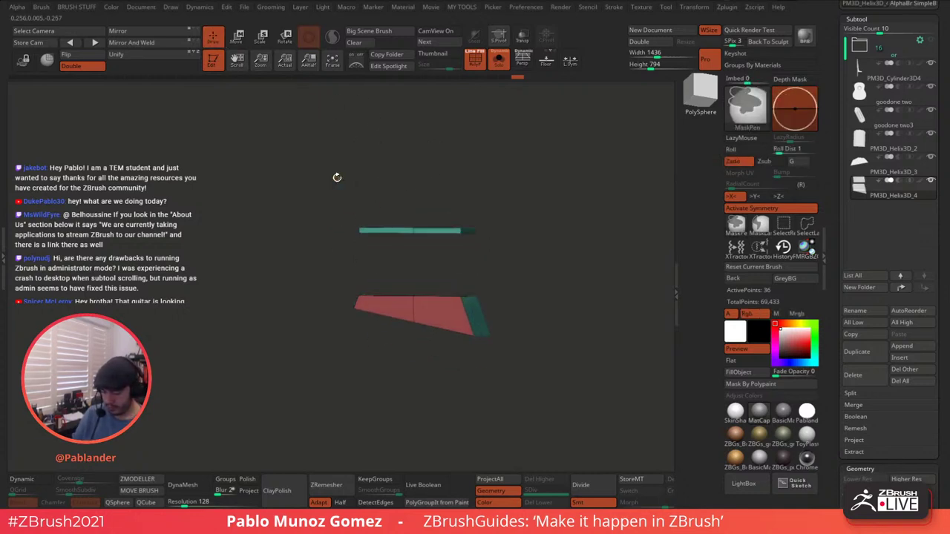
{"action": "mouse_move", "coordinate": [332, 185]}
{"action": "left_mouse_down", "text": "ctrl+shift"}
{"action": "mouse_move", "coordinate": [502, 257]}
{"action": "mouse_move", "coordinate": [513, 210]}
{"action": "left_mouse_up", "text": "ctrl+shift"}
{"action": "left_click", "coordinate": [513, 210], "text": "ctrl+shift"}
{"action": "mouse_move", "coordinate": [377, 174]}
{"action": "left_mouse_down", "text": "ctrl+shift"}
{"action": "mouse_move", "coordinate": [522, 242]}
{"action": "mouse_move", "coordinate": [497, 188]}
{"action": "left_mouse_up", "text": "ctrl+shift"}
{"action": "key", "text": "space"}
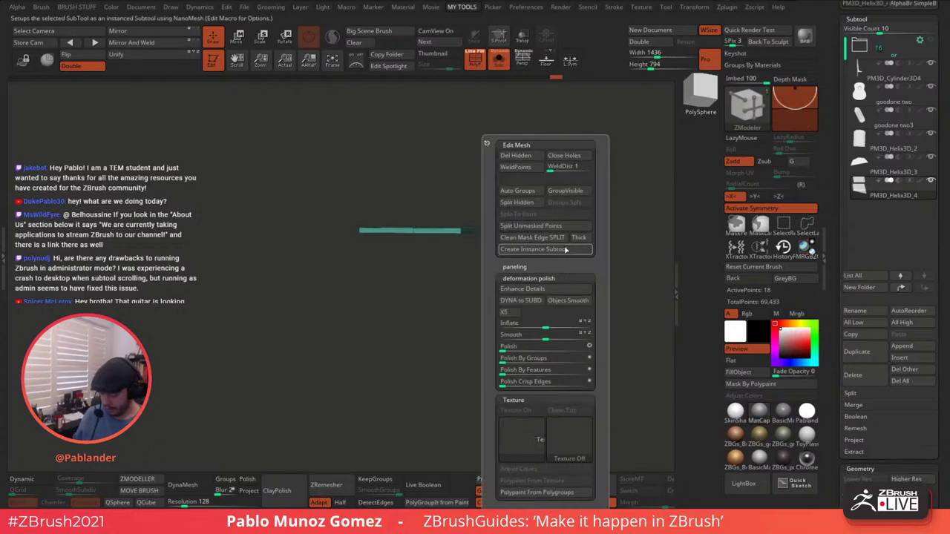
{"action": "left_click", "coordinate": [515, 203]}
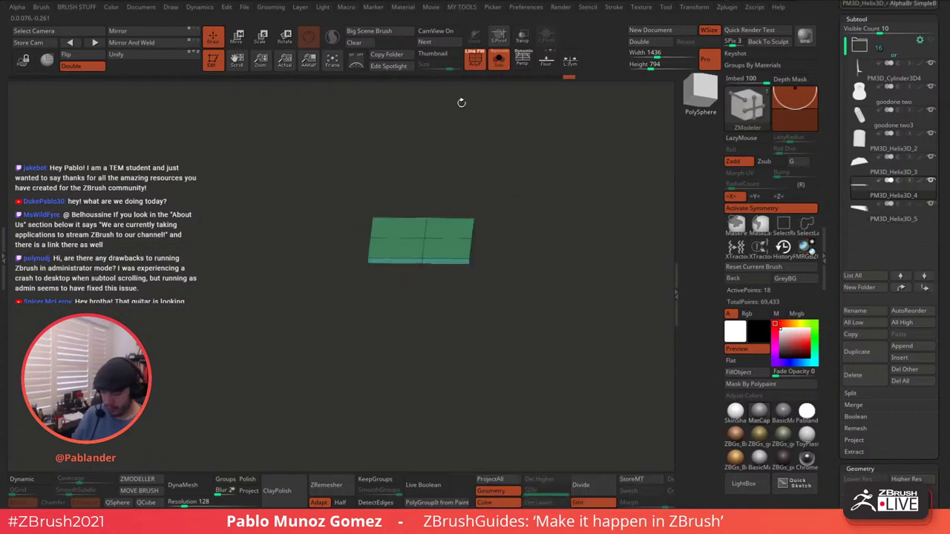
- Center the gizmo on the thin plate and scale the plate to about 0.97 along Y
{"action": "left_click", "coordinate": [237, 37]}
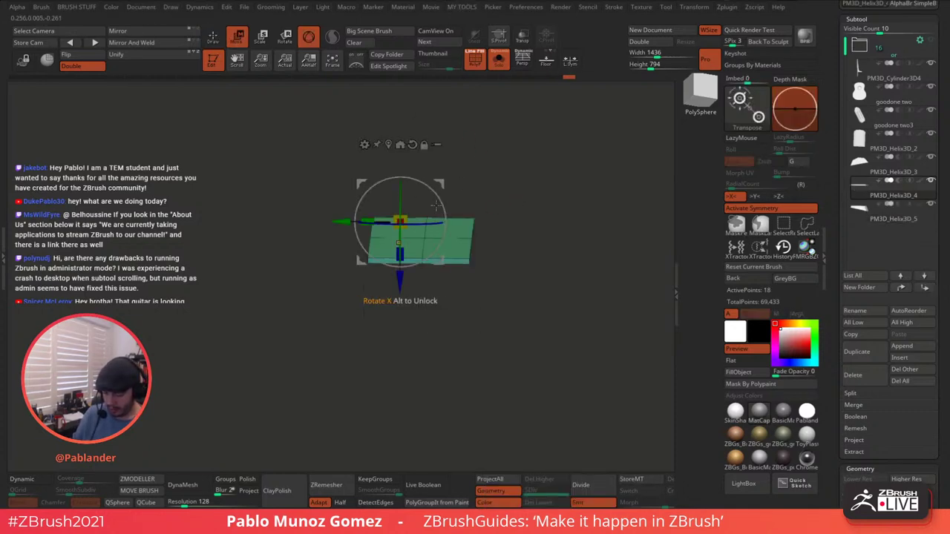
{"action": "left_click", "coordinate": [388, 145]}
{"action": "left_click_drag", "start_coordinate": [510, 159], "coordinate": [515, 173]}
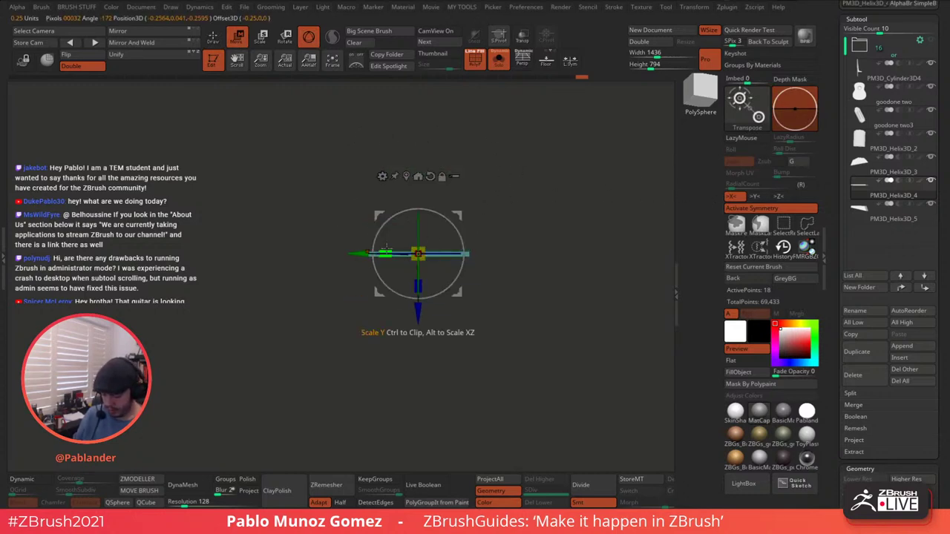
{"action": "left_click_drag", "start_coordinate": [416, 249], "coordinate": [417, 244]}
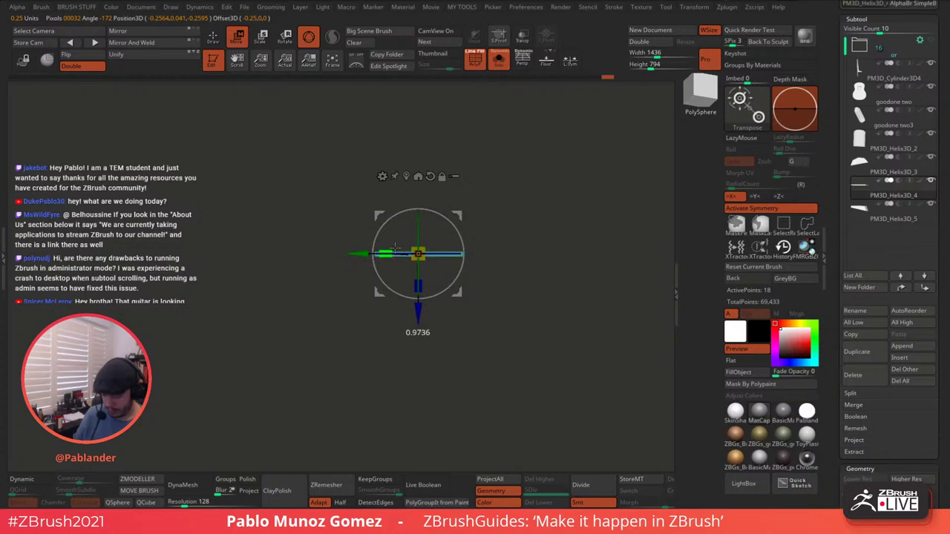
{"action": "left_click_drag", "start_coordinate": [505, 150], "coordinate": [510, 182]}
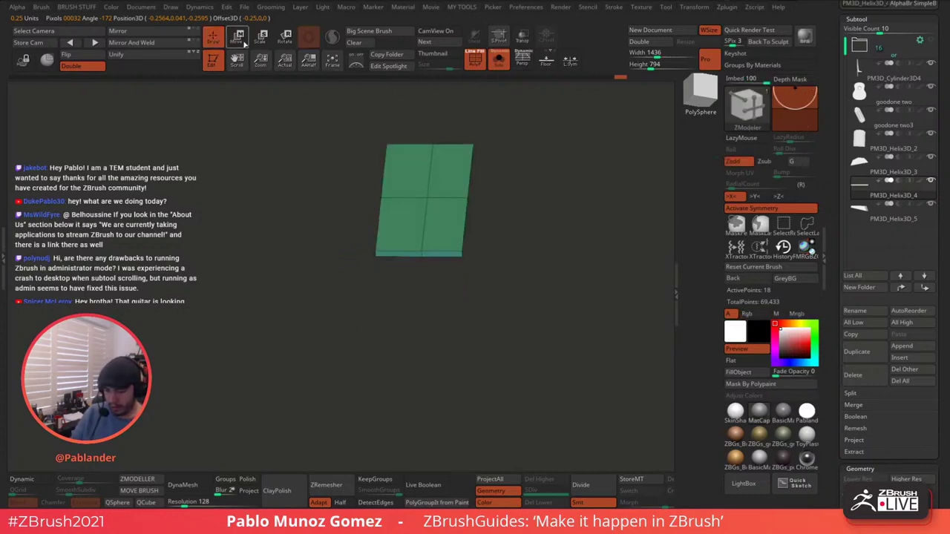
- Duplicate the thin plate as a narrow bar, thicken the bar slightly along Z and move it to the plate's long edge
{"action": "left_click_drag", "start_coordinate": [418, 249], "coordinate": [502, 255], "text": "ctrl"}
{"action": "left_click_drag", "start_coordinate": [574, 209], "coordinate": [597, 247], "text": "alt"}
{"action": "left_click_drag", "start_coordinate": [583, 291], "coordinate": [590, 320], "text": "alt"}
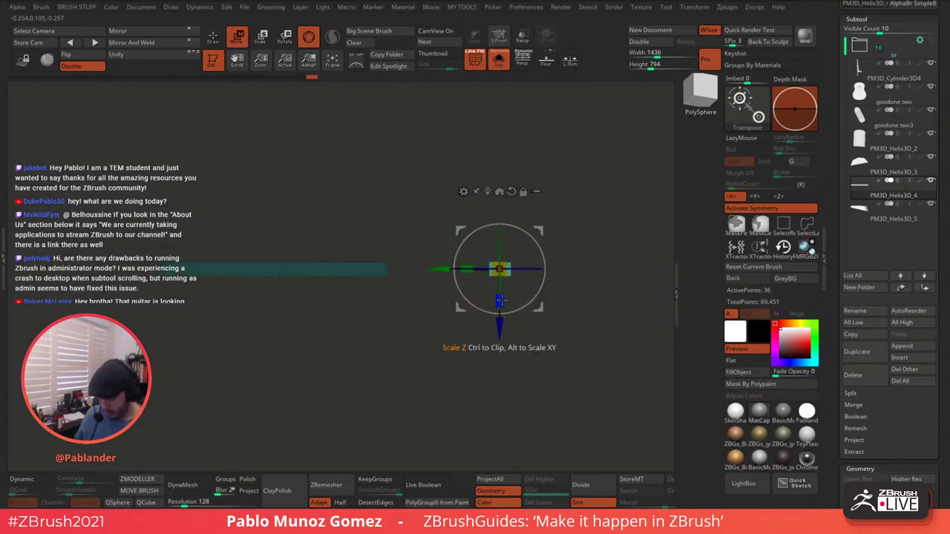
{"action": "left_click_drag", "start_coordinate": [499, 300], "coordinate": [502, 300]}
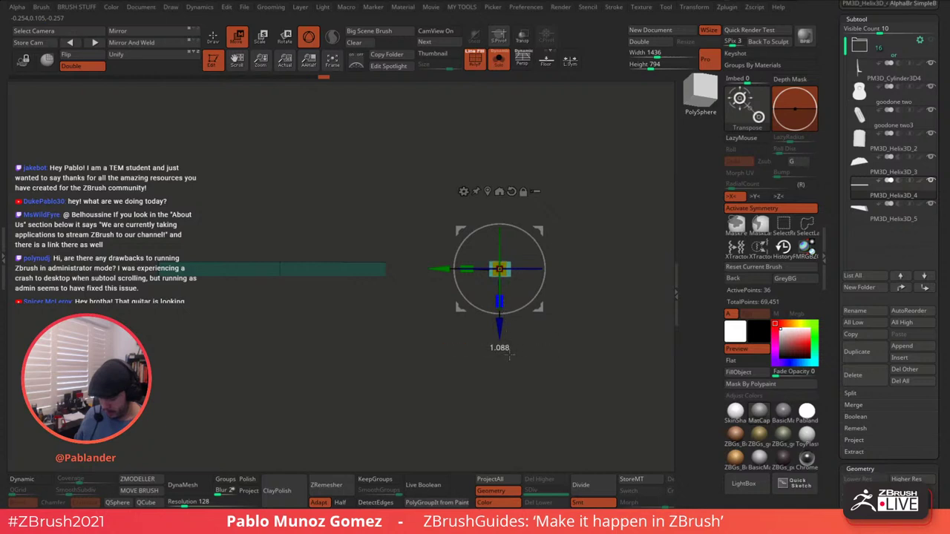
{"action": "left_click_drag", "start_coordinate": [439, 268], "coordinate": [467, 297]}
- Duplicate the narrow bar to the plate's opposite long edge, clear the mask, and check all three parts with dynamic subdivision
{"action": "left_click_drag", "start_coordinate": [423, 275], "coordinate": [176, 312]}
{"action": "mouse_move", "coordinate": [543, 193]}
{"action": "left_mouse_down", "text": "ctrl"}
{"action": "mouse_move", "coordinate": [541, 229]}
{"action": "mouse_move", "coordinate": [513, 253]}
{"action": "mouse_move", "coordinate": [538, 239]}
{"action": "mouse_move", "coordinate": [526, 238]}
{"action": "left_mouse_up", "text": "ctrl"}
{"action": "key", "text": "q"}
{"action": "left_click_drag", "start_coordinate": [520, 282], "coordinate": [499, 265], "text": "alt"}
{"action": "left_click", "coordinate": [33, 481]}
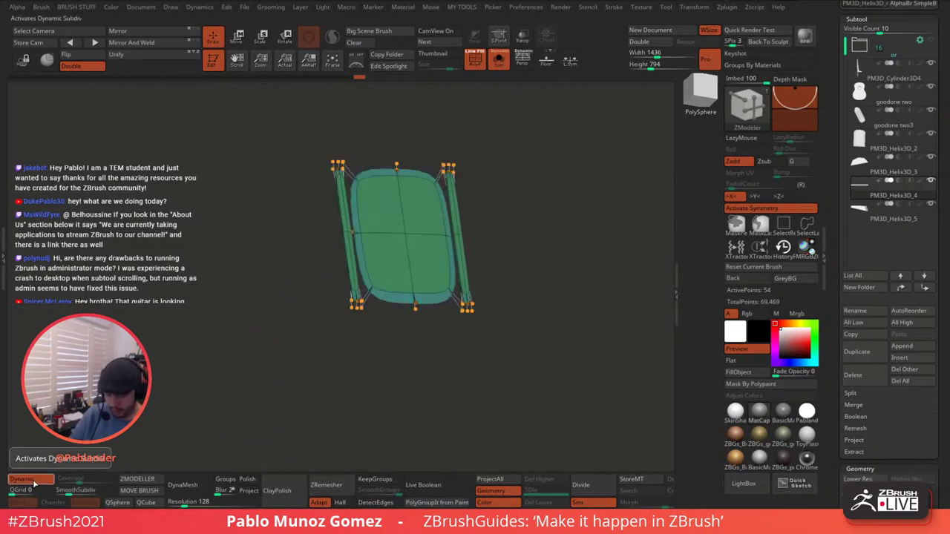
{"action": "left_click", "coordinate": [33, 482]}
- Insert single edge loops with ZModeler along the thin plate, close to each of its two long edges
{"action": "left_click_drag", "start_coordinate": [526, 225], "coordinate": [540, 256]}
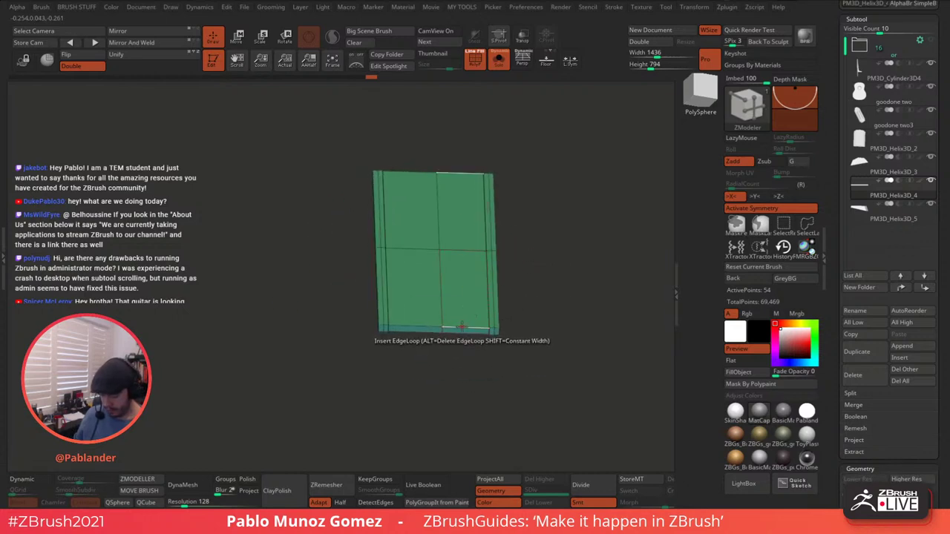
{"action": "key", "text": "space"}
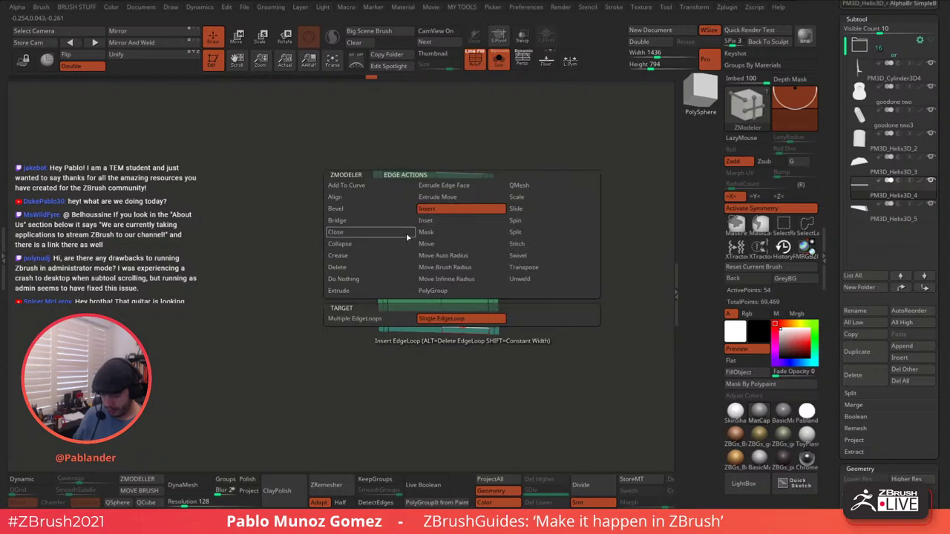
{"action": "left_click_drag", "start_coordinate": [465, 327], "coordinate": [490, 329]}
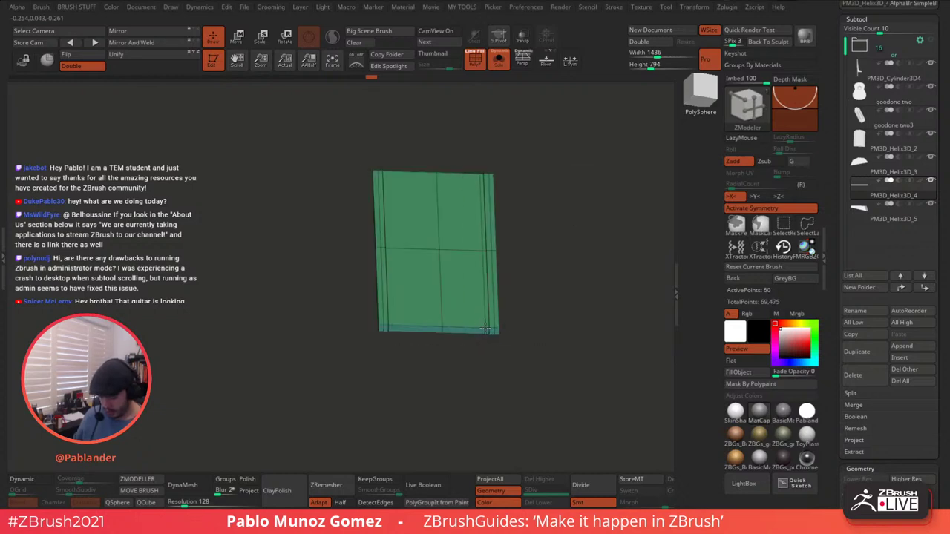
{"action": "left_click", "coordinate": [394, 329]}
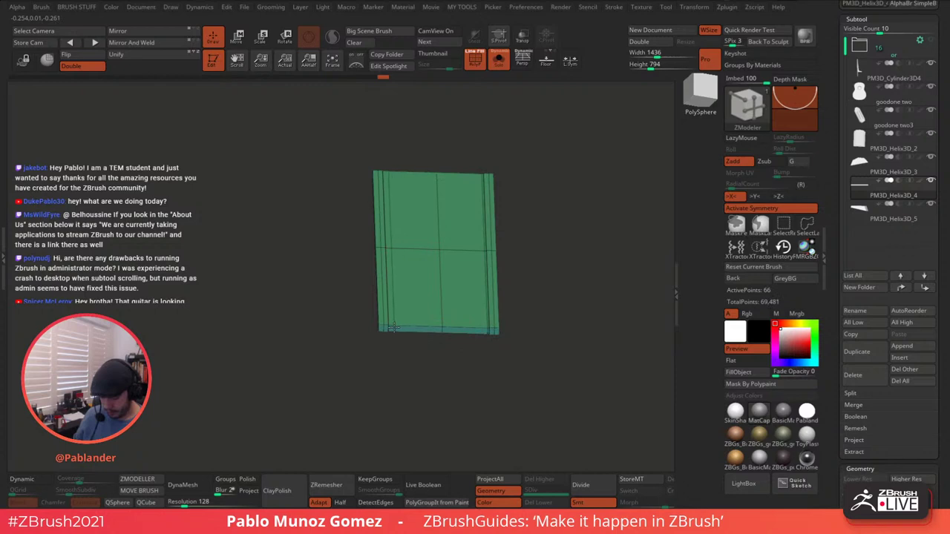
{"action": "left_click_drag", "start_coordinate": [536, 238], "coordinate": [537, 285]}
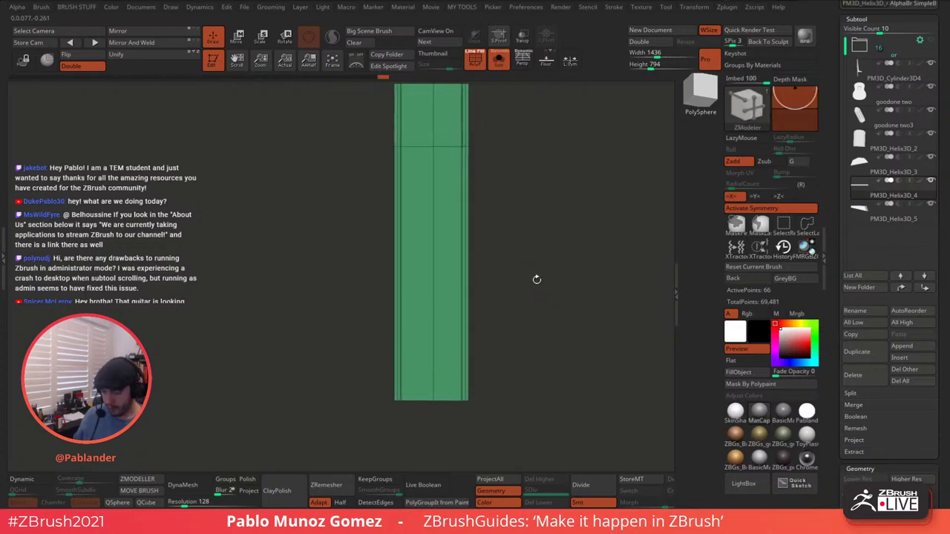
- Try a crosswise edge loop close to the plate's lower end and undo it
{"action": "left_click_drag", "start_coordinate": [516, 242], "coordinate": [434, 333]}
{"action": "left_click_drag", "start_coordinate": [434, 372], "coordinate": [432, 375]}
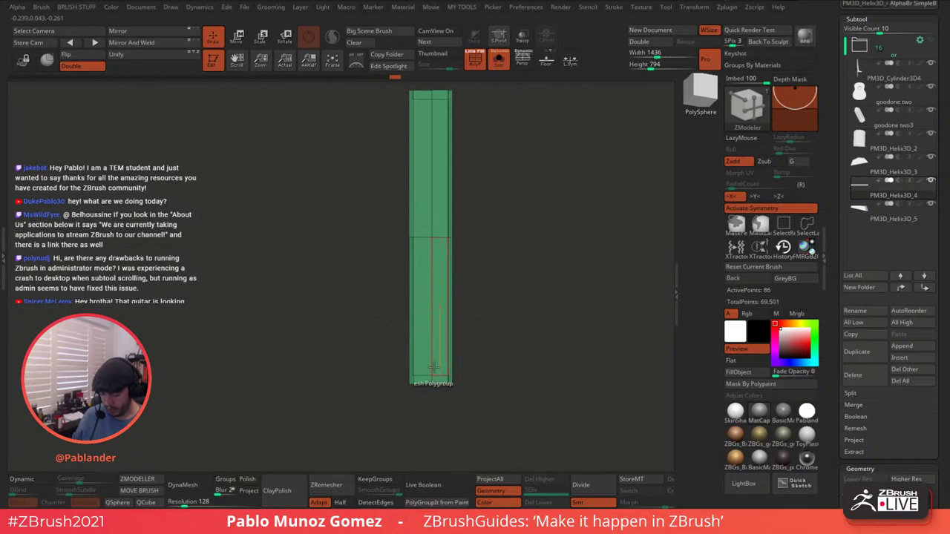
{"action": "key", "text": "ctrl+z"}
{"action": "left_click_drag", "start_coordinate": [490, 143], "coordinate": [483, 153], "text": "alt"}
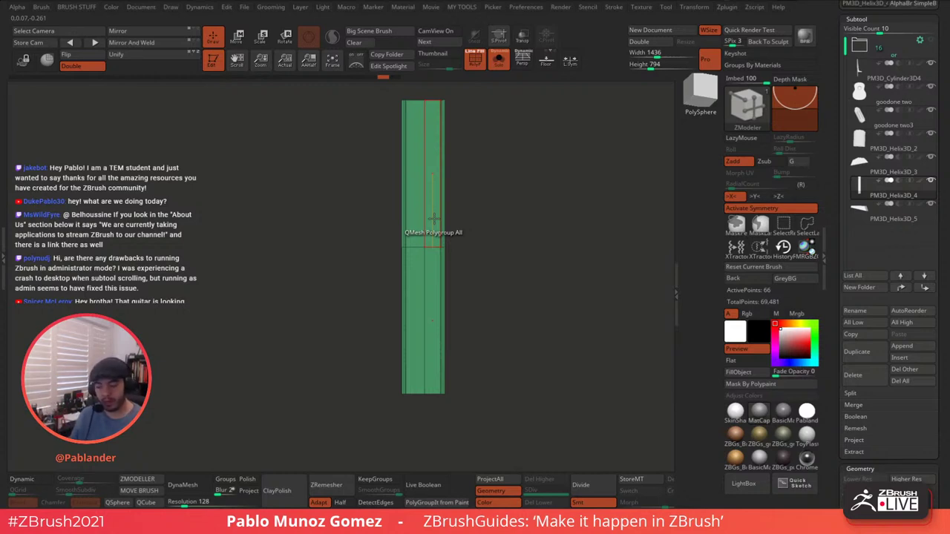
{"action": "left_click_drag", "start_coordinate": [517, 285], "coordinate": [516, 265], "text": "alt"}
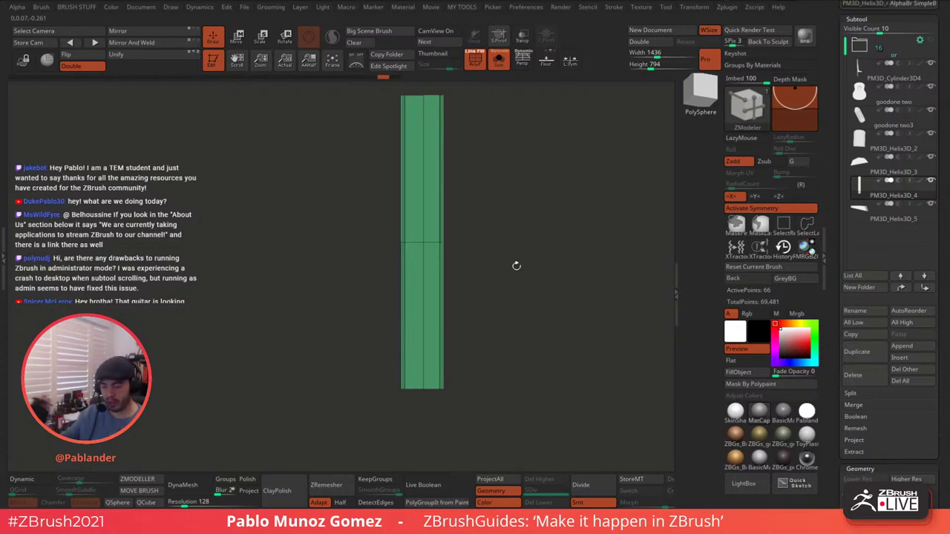
- Try separate crosswise edge loops on the plate and both side bars, mask their lower section, and undo everything
{"action": "left_click_drag", "start_coordinate": [484, 300], "coordinate": [496, 283]}
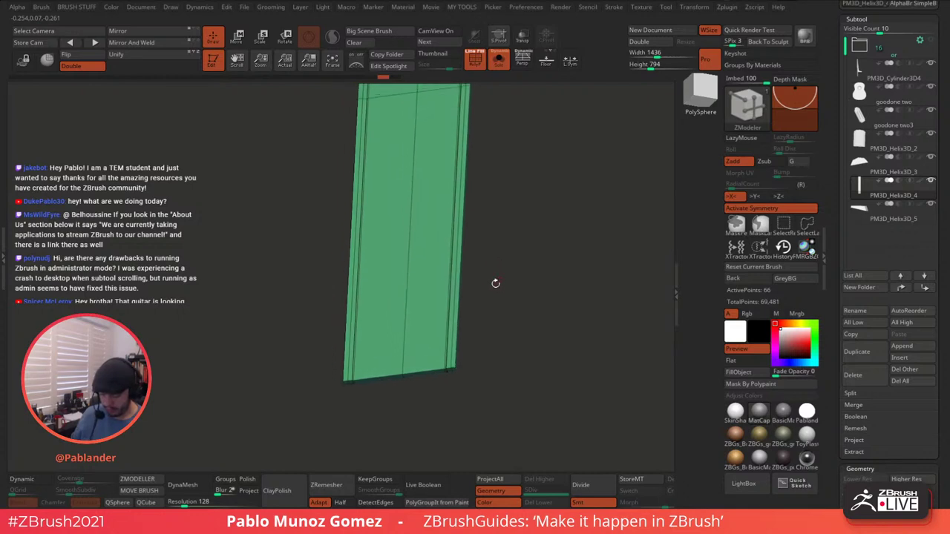
{"action": "left_click", "coordinate": [408, 253]}
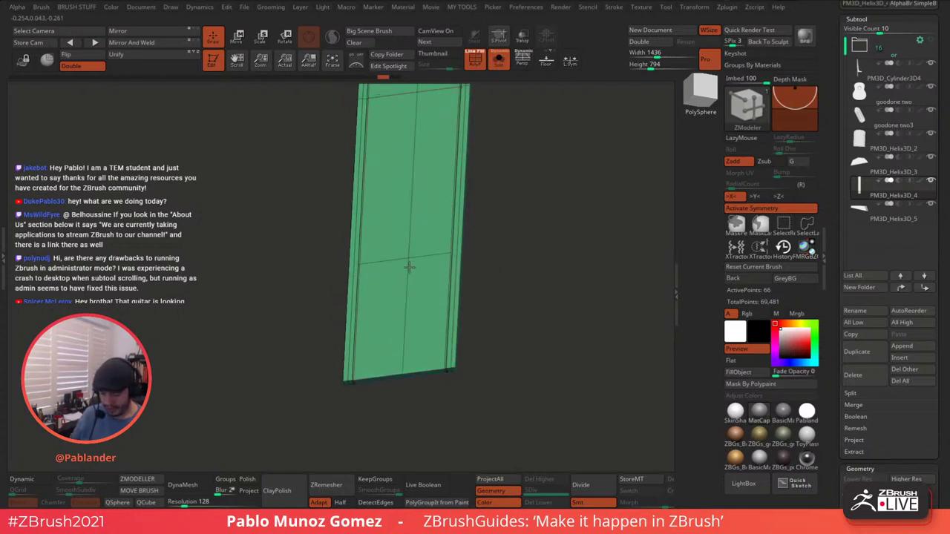
{"action": "left_click_drag", "start_coordinate": [455, 275], "coordinate": [461, 266]}
{"action": "left_click", "coordinate": [459, 267]}
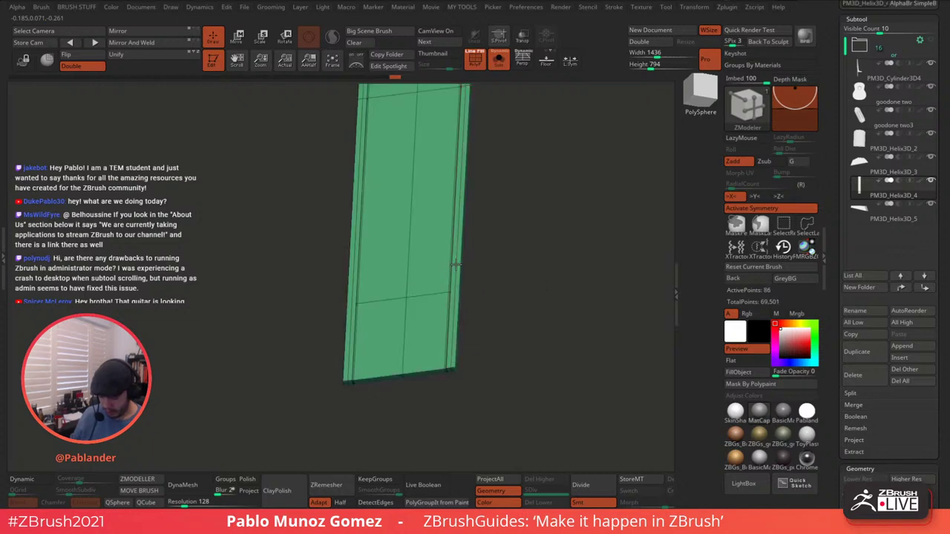
{"action": "left_click", "coordinate": [350, 311]}
{"action": "left_click_drag", "start_coordinate": [529, 271], "coordinate": [531, 309]}
{"action": "left_click_drag", "start_coordinate": [305, 283], "coordinate": [484, 347], "text": "ctrl"}
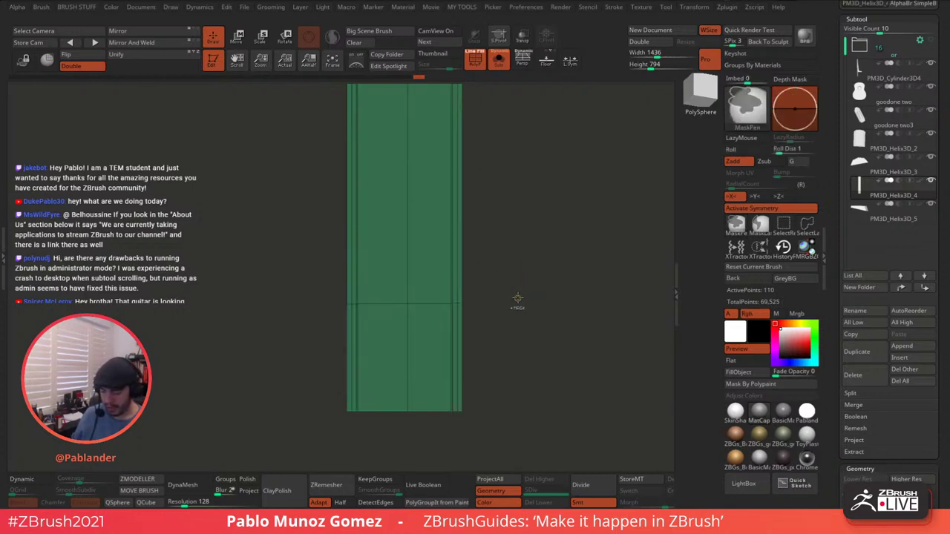
{"action": "key", "text": "ctrl+z"}
{"action": "key", "text": "ctrl+z"}
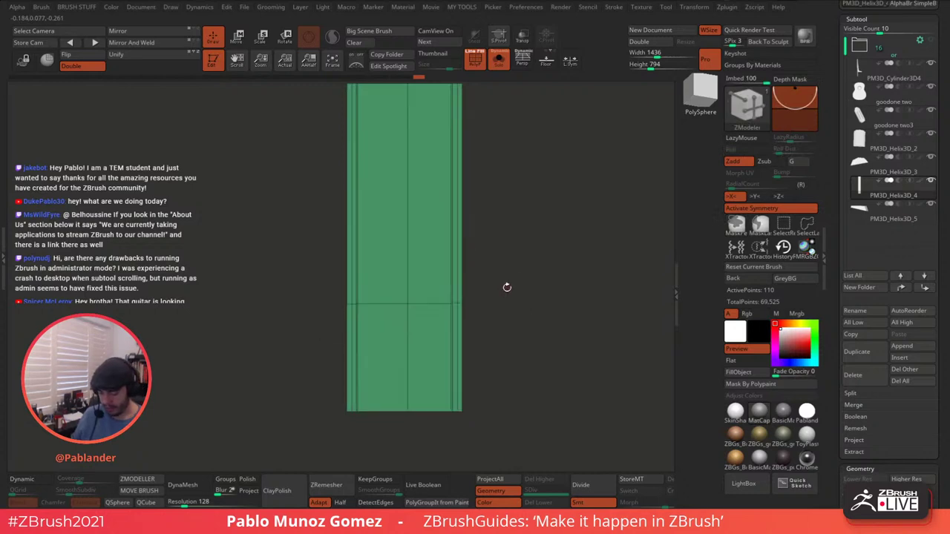
{"action": "key", "text": "ctrl+z"}
- Slice straight across the plate and both side bars close to their lower end with the SliceCurve brush
{"action": "mouse_move", "coordinate": [513, 292]}
{"action": "left_mouse_down", "text": "alt"}
{"action": "mouse_move", "coordinate": [503, 288]}
{"action": "mouse_move", "coordinate": [542, 283]}
{"action": "left_mouse_up", "text": "alt"}
{"action": "left_click", "coordinate": [748, 110]}
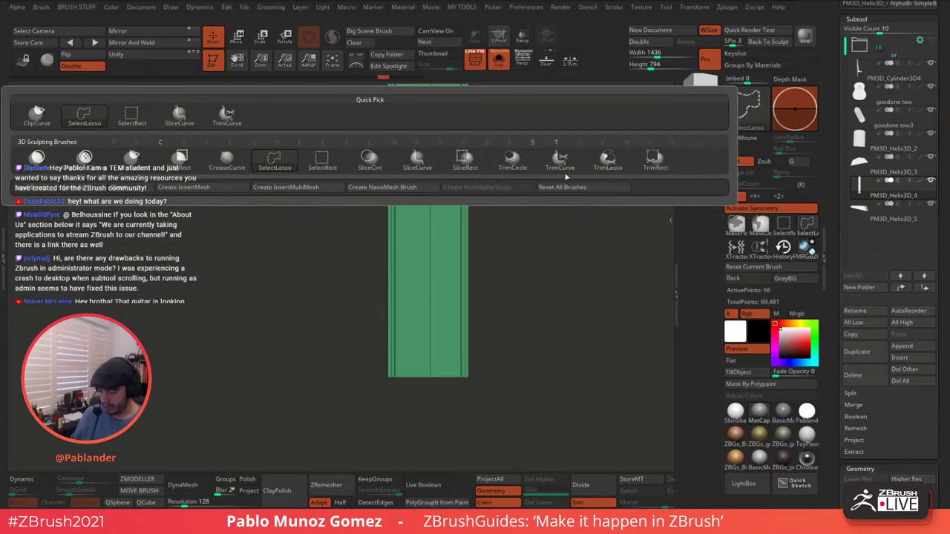
{"action": "left_click", "coordinate": [429, 165], "text": "ctrl+shift"}
{"action": "left_click_drag", "start_coordinate": [550, 294], "coordinate": [515, 233], "text": "alt"}
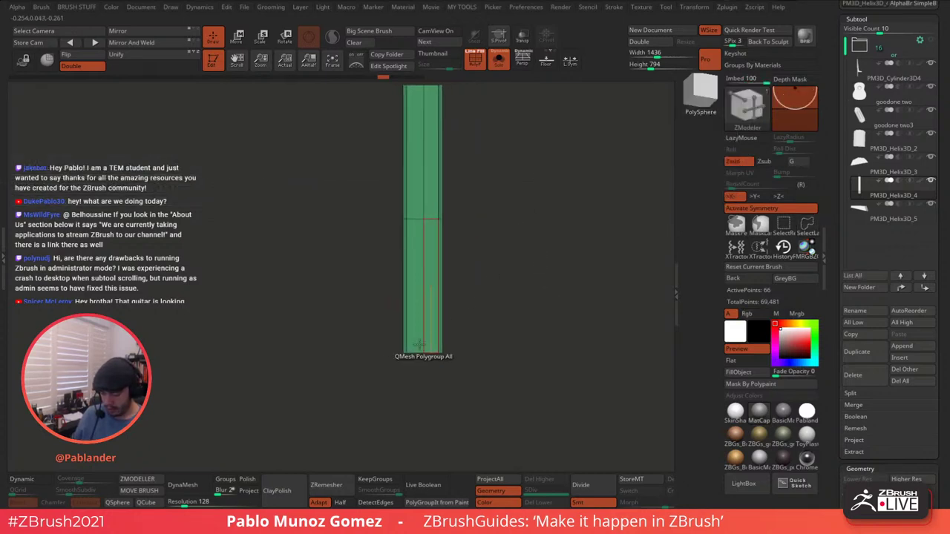
{"action": "left_click_drag", "start_coordinate": [348, 356], "coordinate": [504, 348], "text": "ctrl+shift"}
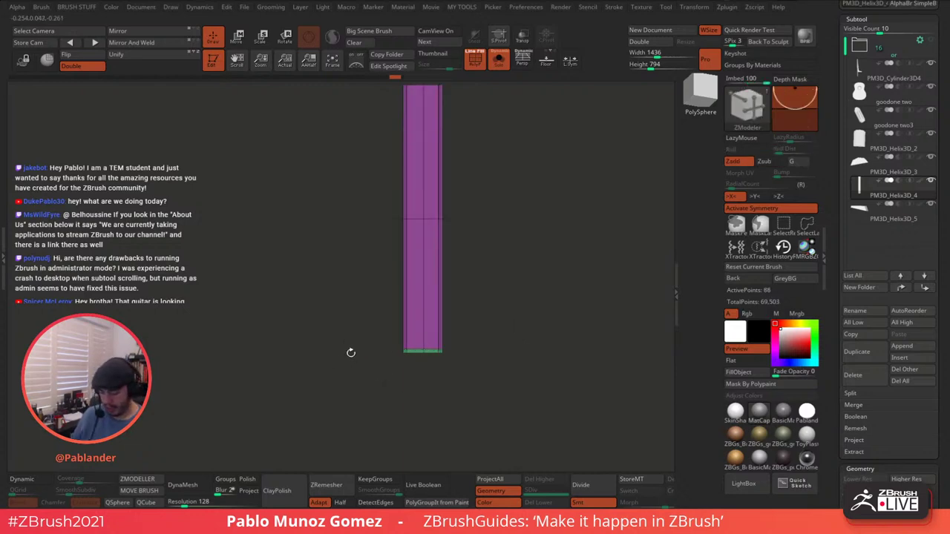
- Slice across the plate and side bars at the upper end as well, and enable dynamic subdivision
{"action": "left_click_drag", "start_coordinate": [536, 312], "coordinate": [535, 267]}
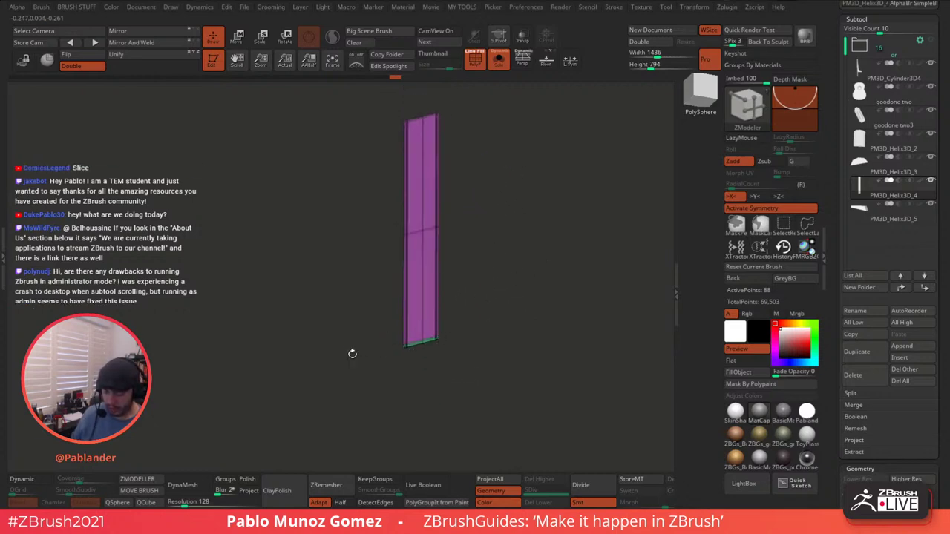
{"action": "left_click_drag", "start_coordinate": [396, 144], "coordinate": [509, 284]}
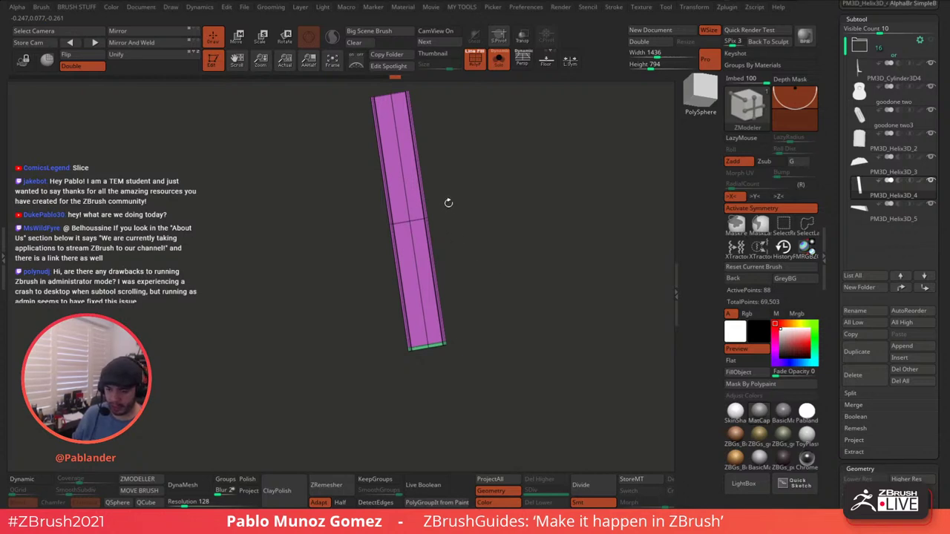
{"action": "left_click_drag", "start_coordinate": [448, 213], "coordinate": [240, 381]}
{"action": "left_click", "coordinate": [35, 480]}
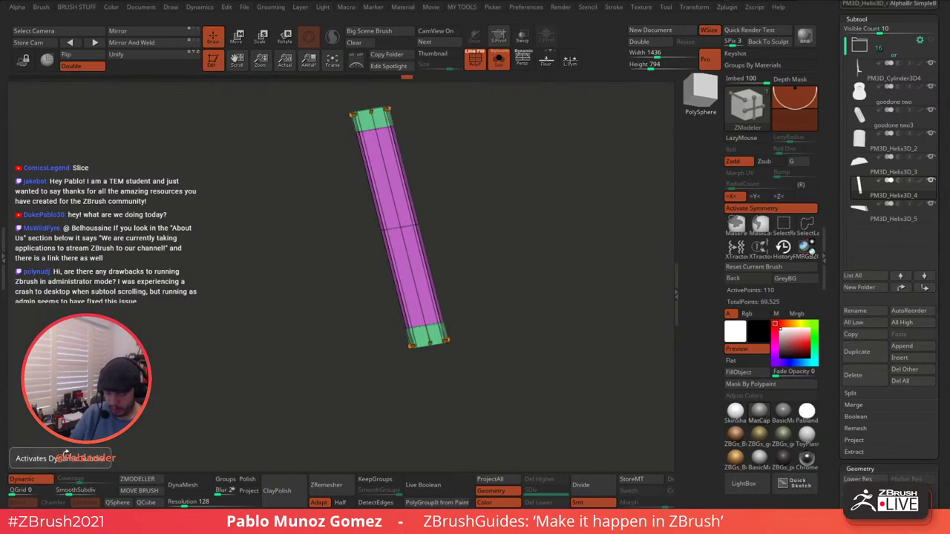
- Examine the smoothed plate among the surrounding parts without polyframe or solo, and return to the isolated plate with dynamic subdivision off
{"action": "left_click", "coordinate": [474, 59]}
{"action": "mouse_move", "coordinate": [497, 163]}
{"action": "left_mouse_down"}
{"action": "mouse_move", "coordinate": [519, 198]}
{"action": "mouse_move", "coordinate": [532, 183]}
{"action": "mouse_move", "coordinate": [589, 318]}
{"action": "mouse_move", "coordinate": [539, 306]}
{"action": "mouse_move", "coordinate": [517, 251]}
{"action": "mouse_move", "coordinate": [506, 153]}
{"action": "left_mouse_up"}
{"action": "left_click", "coordinate": [498, 60]}
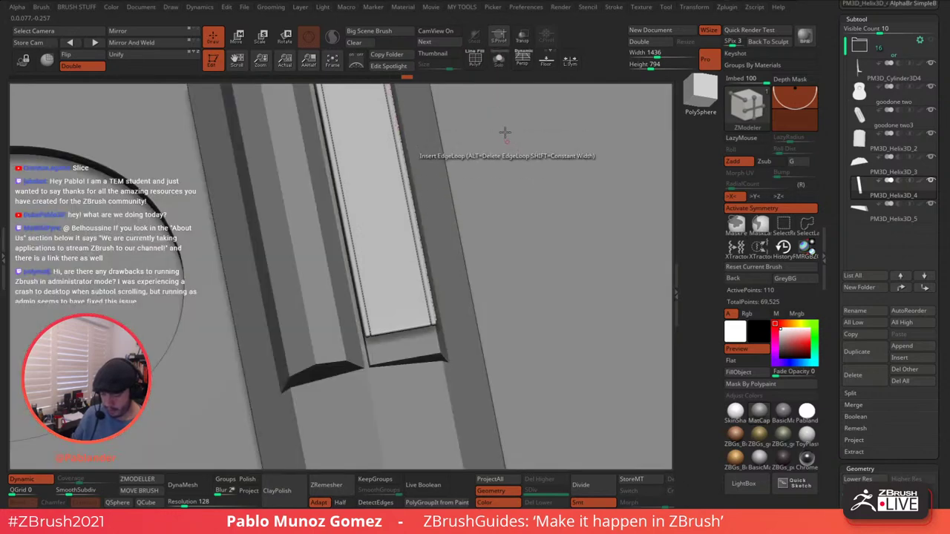
{"action": "scroll", "coordinate": [504, 149], "scroll_direction": "down", "scroll_amount": 3}
{"action": "key", "text": "shift+f"}
{"action": "left_click_drag", "start_coordinate": [514, 147], "coordinate": [343, 193], "text": "shift"}
{"action": "left_click", "coordinate": [22, 480]}
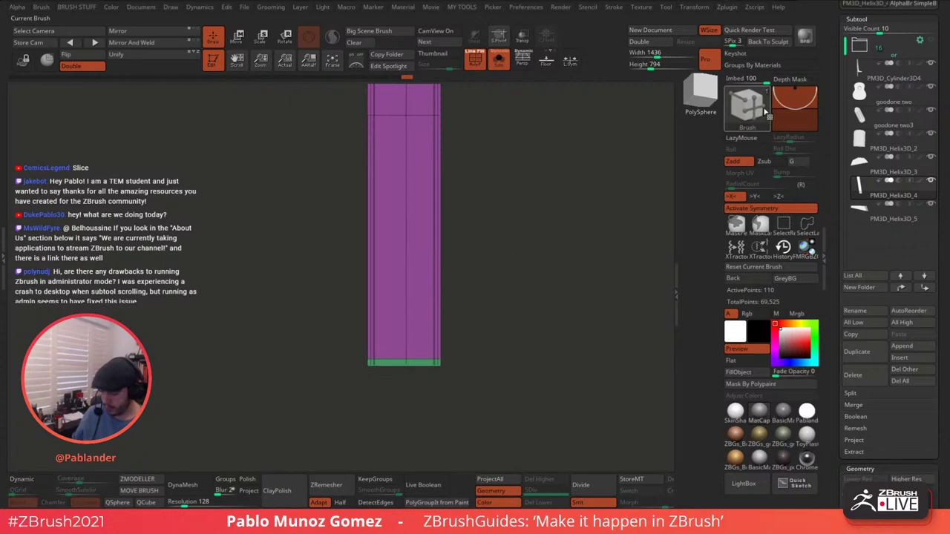
- Try slicing across the plate's lower end with the SliceCirc brush and undo it
{"action": "key", "text": "b"}
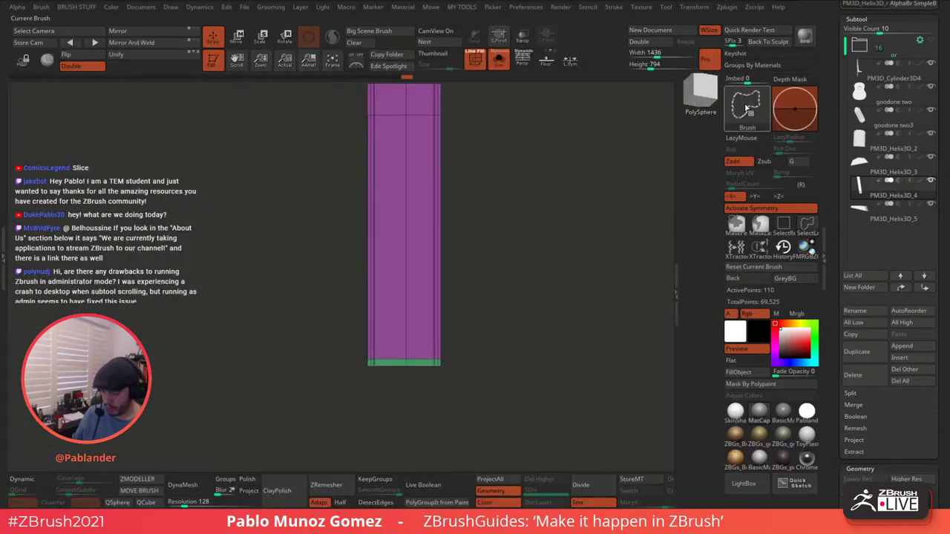
{"action": "left_click", "coordinate": [750, 110], "text": "ctrl+shift"}
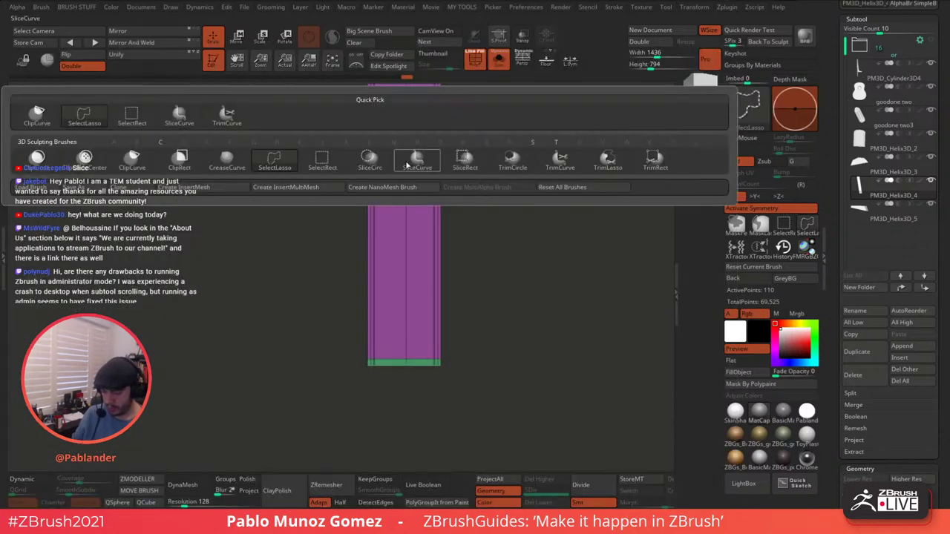
{"action": "left_click", "coordinate": [376, 166]}
{"action": "left_click_drag", "start_coordinate": [297, 346], "coordinate": [498, 346], "text": "ctrl+shift"}
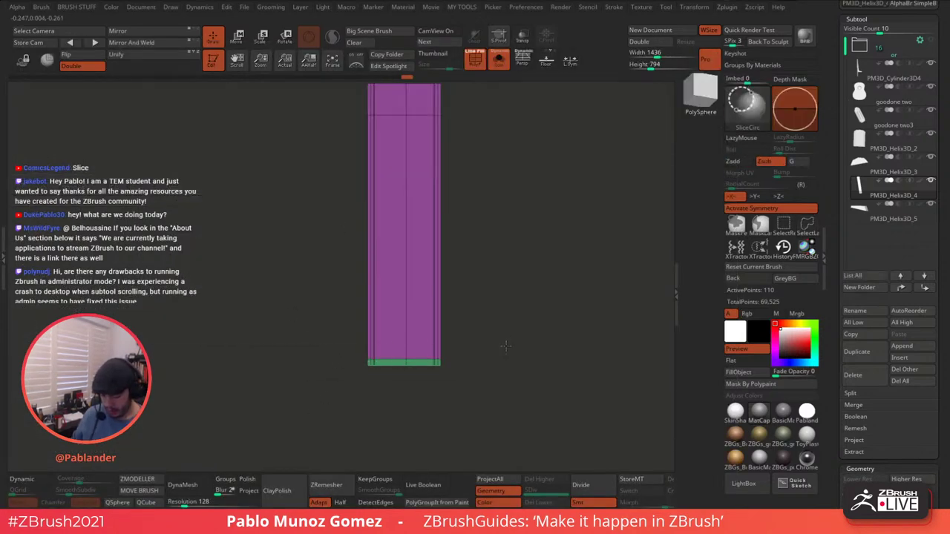
{"action": "key", "text": "ctrl+z"}
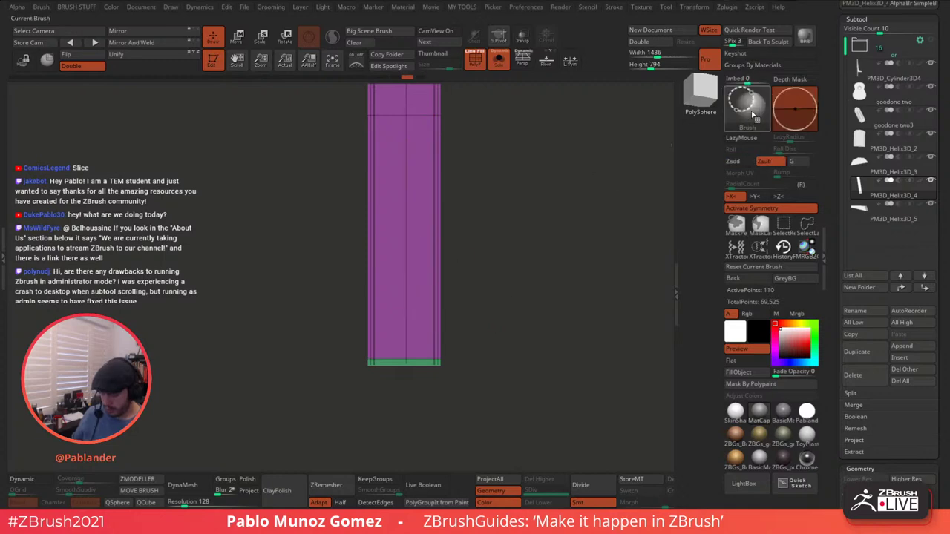
- Slice across the plate and side bars once more at the lower end with SliceCurve, and re-enable dynamic subdivision
{"action": "left_click", "coordinate": [752, 116], "text": "ctrl+shift"}
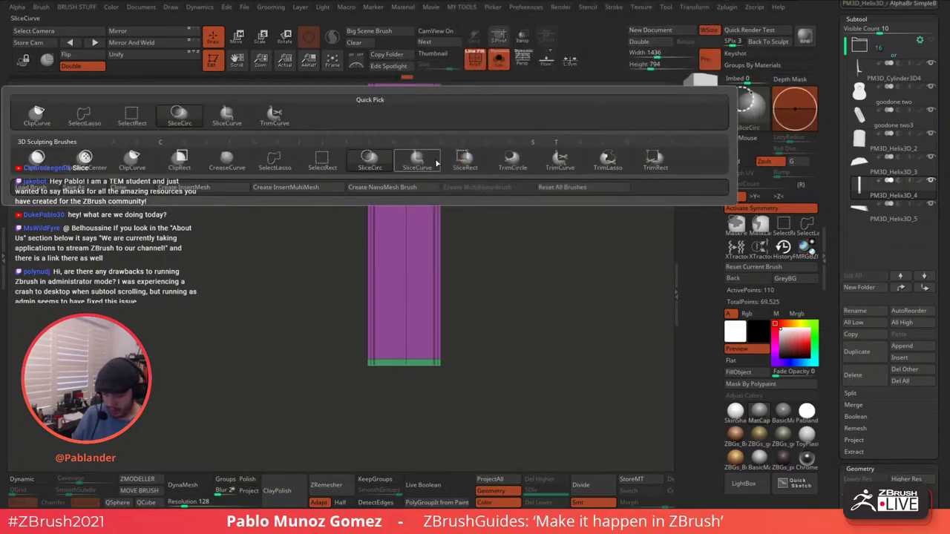
{"action": "left_click", "coordinate": [438, 167]}
{"action": "mouse_move", "coordinate": [307, 358]}
{"action": "left_mouse_down", "text": "ctrl+shift"}
{"action": "mouse_move", "coordinate": [509, 352]}
{"action": "mouse_move", "coordinate": [509, 253]}
{"action": "mouse_move", "coordinate": [495, 319]}
{"action": "mouse_move", "coordinate": [490, 256]}
{"action": "mouse_move", "coordinate": [489, 351]}
{"action": "mouse_move", "coordinate": [491, 306]}
{"action": "mouse_move", "coordinate": [493, 314]}
{"action": "mouse_move", "coordinate": [500, 299]}
{"action": "left_mouse_up", "text": "ctrl+shift"}
{"action": "left_click", "coordinate": [30, 479]}
{"action": "left_click", "coordinate": [236, 37]}
{"action": "left_click", "coordinate": [216, 37]}
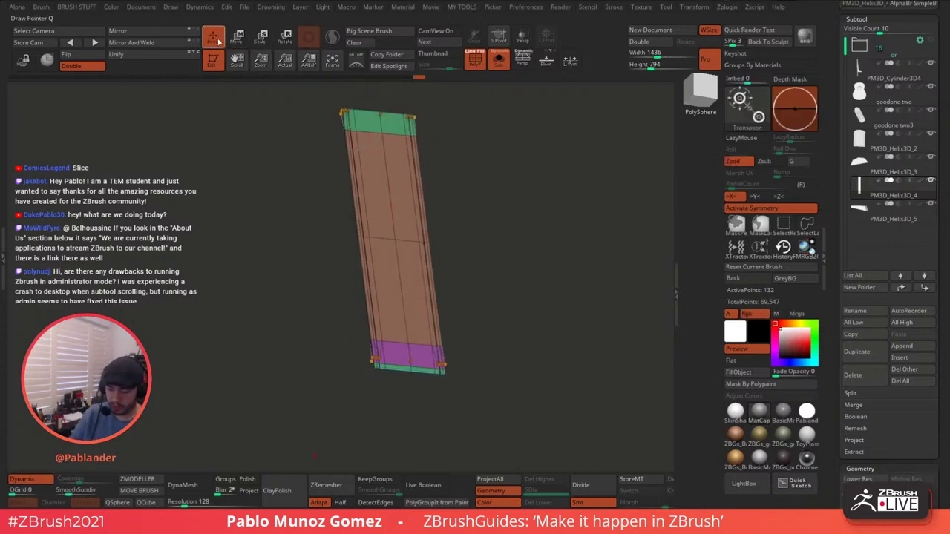
- Turn off polyframe and solo, and examine the smoothed plate and side bars above the wedge from the side and end
{"action": "left_click", "coordinate": [478, 61]}
{"action": "left_click_drag", "start_coordinate": [517, 183], "coordinate": [482, 222]}
{"action": "left_click", "coordinate": [498, 60]}
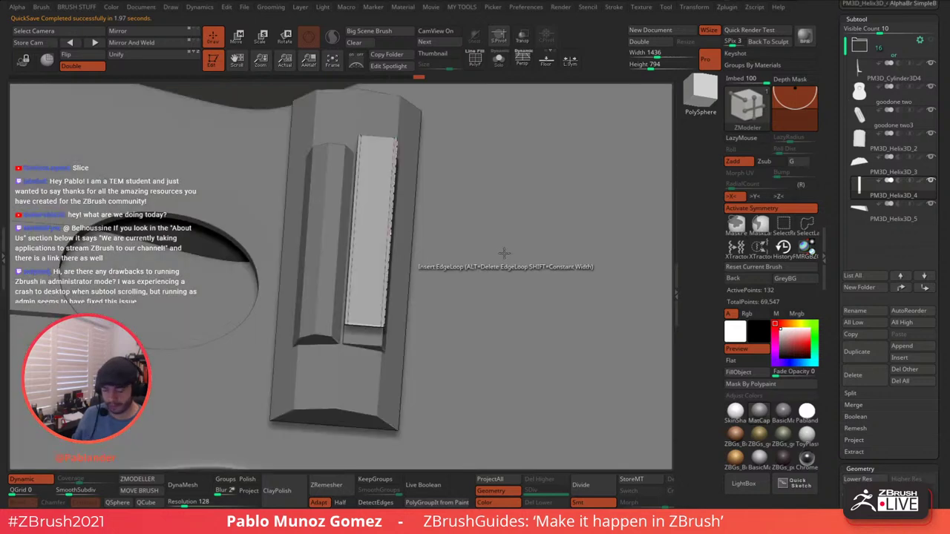
{"action": "left_click_drag", "start_coordinate": [449, 252], "coordinate": [525, 252]}
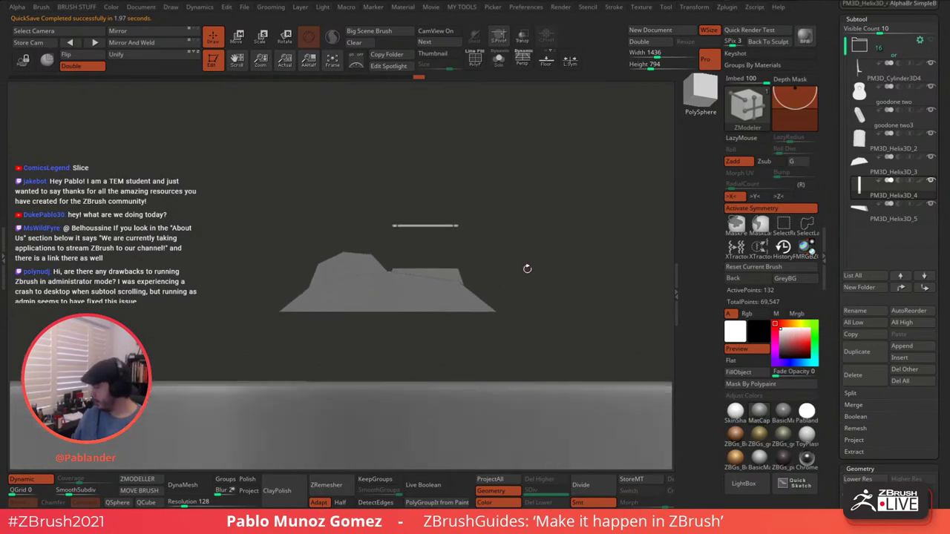
{"action": "left_click_drag", "start_coordinate": [507, 213], "coordinate": [512, 223]}
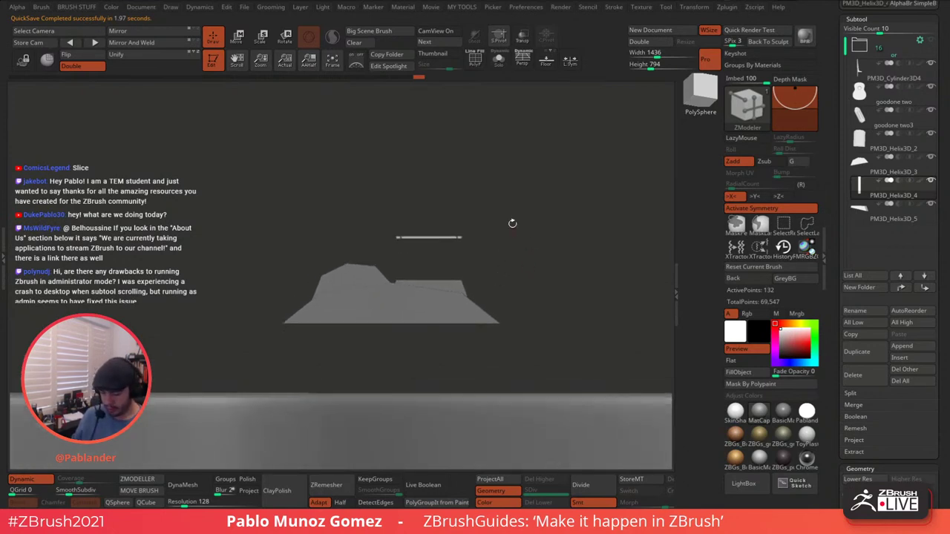
{"action": "left_click", "coordinate": [238, 44]}
{"action": "left_click_drag", "start_coordinate": [474, 175], "coordinate": [475, 226], "text": "alt"}
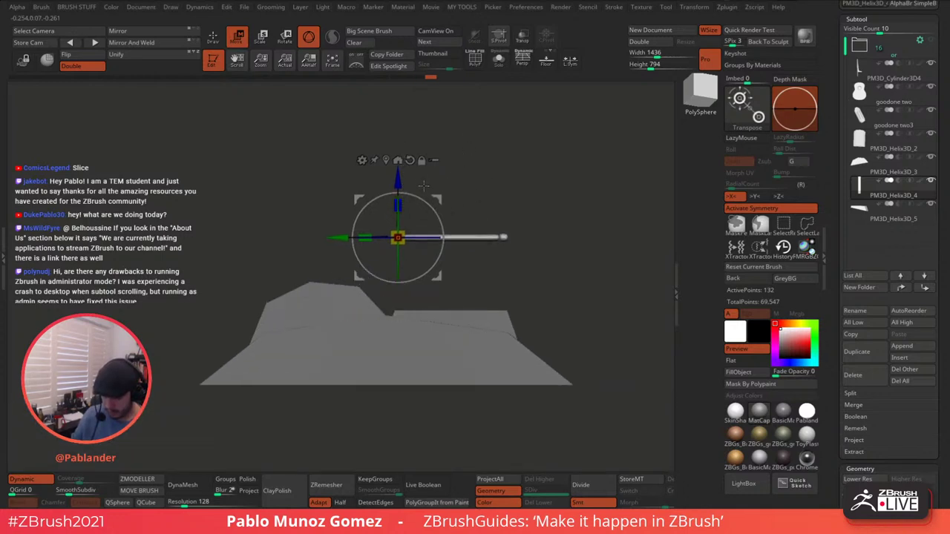
{"action": "left_click", "coordinate": [215, 38]}
{"action": "mouse_move", "coordinate": [517, 172]}
{"action": "left_mouse_down"}
{"action": "mouse_move", "coordinate": [504, 275]}
{"action": "mouse_move", "coordinate": [530, 242]}
{"action": "left_mouse_up"}
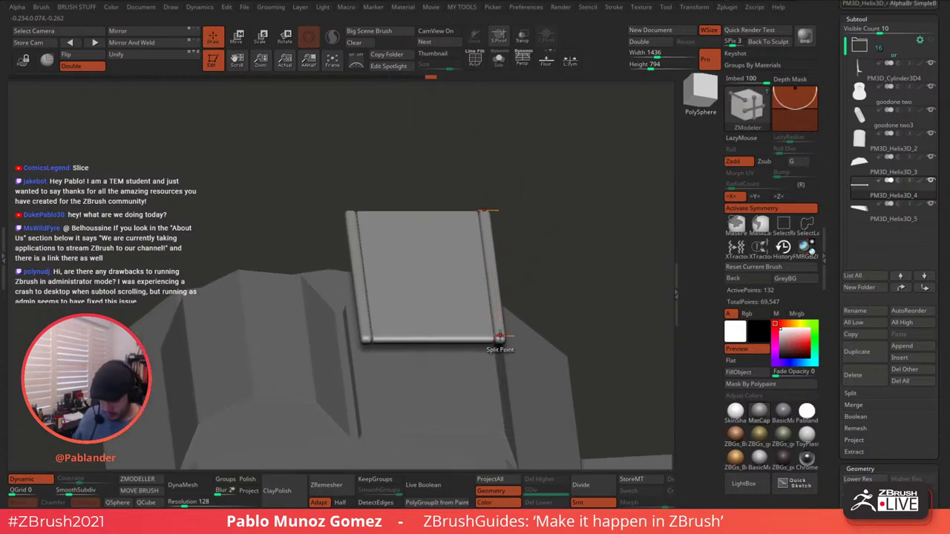
- Turn on polyframe and disable dynamic subdivision for the plate and side bars
{"action": "left_click_drag", "start_coordinate": [547, 255], "coordinate": [494, 245]}
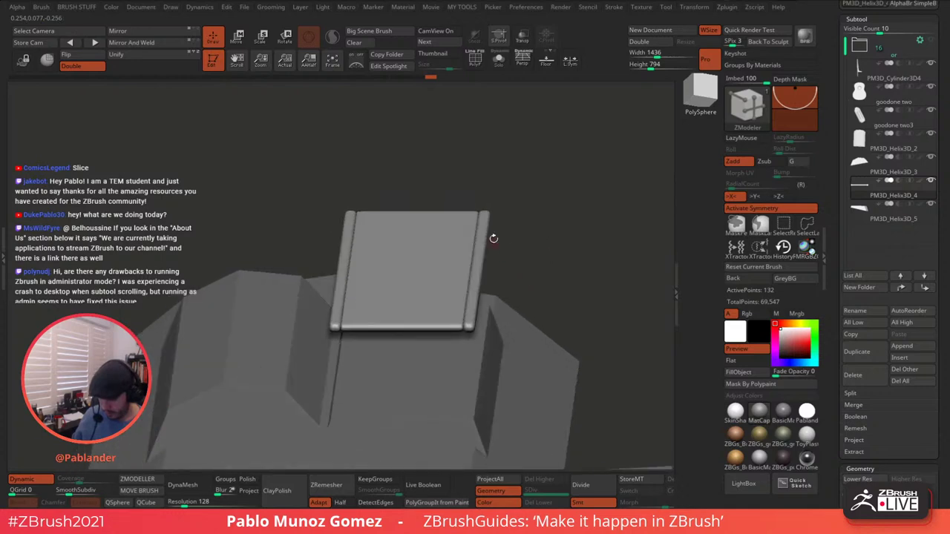
{"action": "left_click", "coordinate": [478, 62]}
{"action": "left_click_drag", "start_coordinate": [522, 199], "coordinate": [508, 256], "text": "alt"}
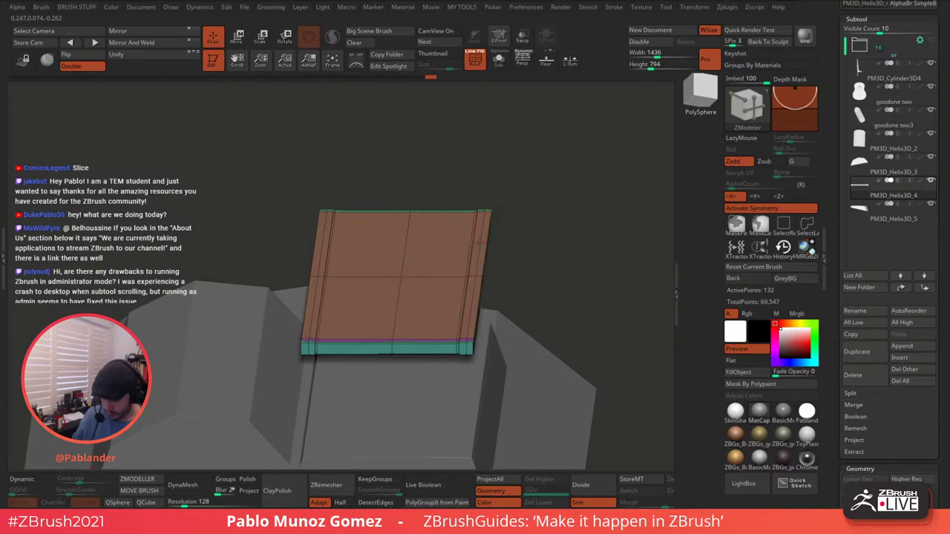
- Try beveling the edge loops along both side bars and down the plate's centre
{"action": "key", "text": "space"}
{"action": "left_click", "coordinate": [386, 211]}
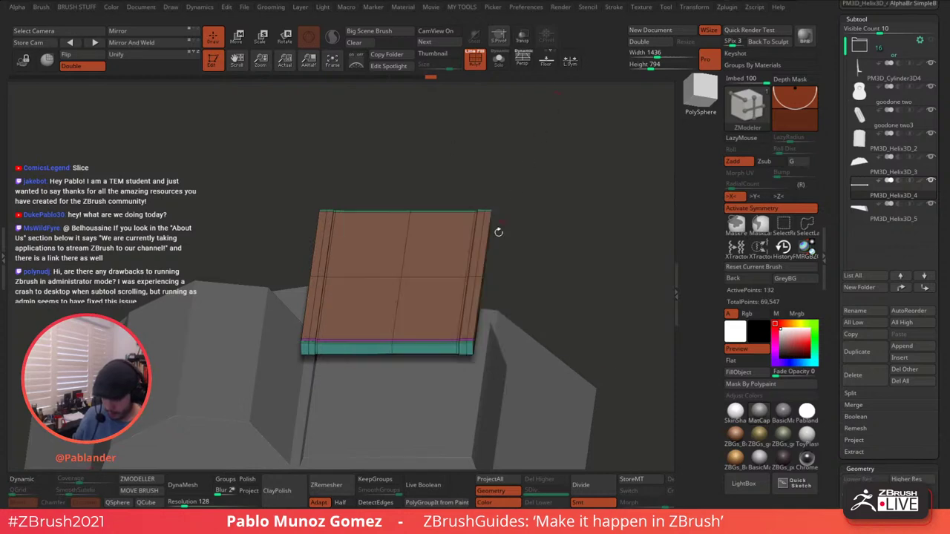
{"action": "left_click_drag", "start_coordinate": [480, 256], "coordinate": [480, 241]}
{"action": "key", "text": "ctrl+z"}
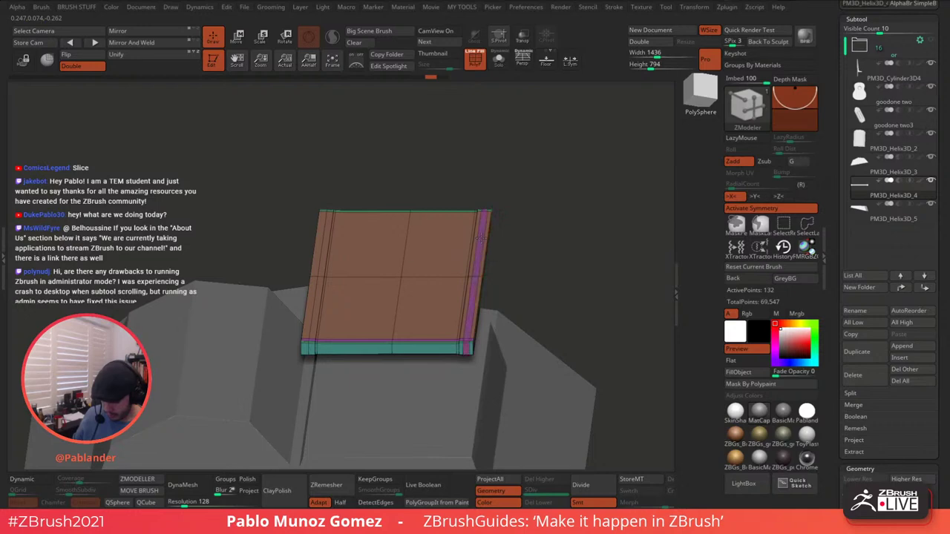
{"action": "left_click_drag", "start_coordinate": [325, 268], "coordinate": [325, 279]}
{"action": "left_click_drag", "start_coordinate": [407, 236], "coordinate": [430, 198]}
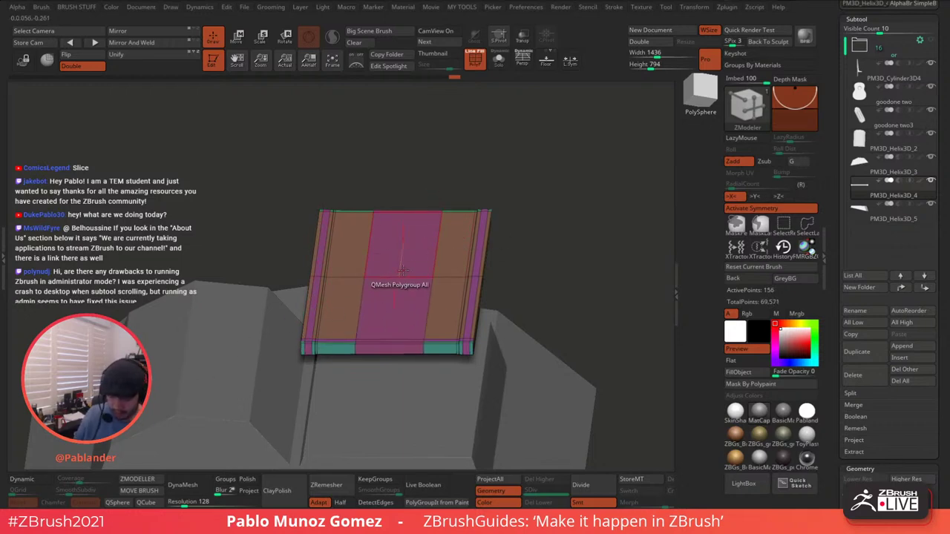
{"action": "left_click_drag", "start_coordinate": [559, 173], "coordinate": [121, 461]}
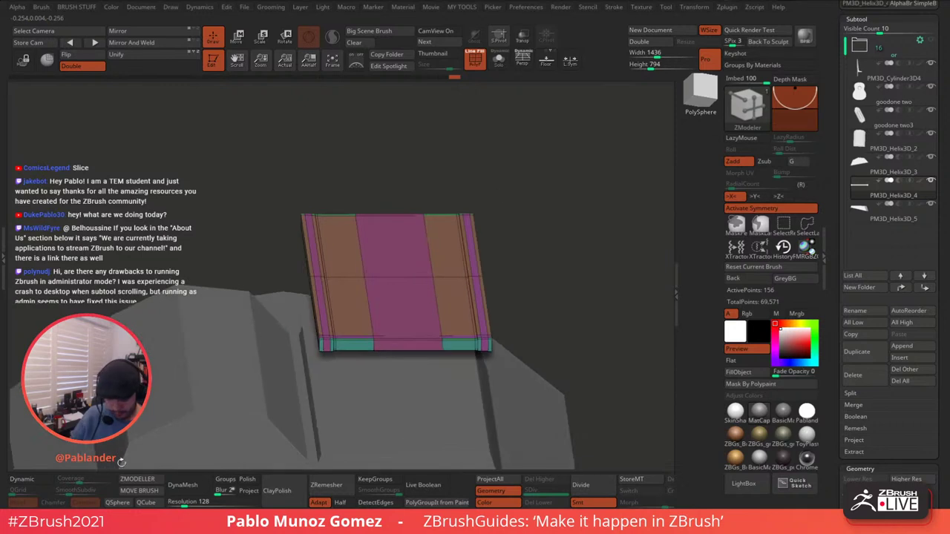
- Try enabling dynamic subdivision on the beveled plate, and undo the bevels on the centre and side bars
{"action": "left_click", "coordinate": [39, 481]}
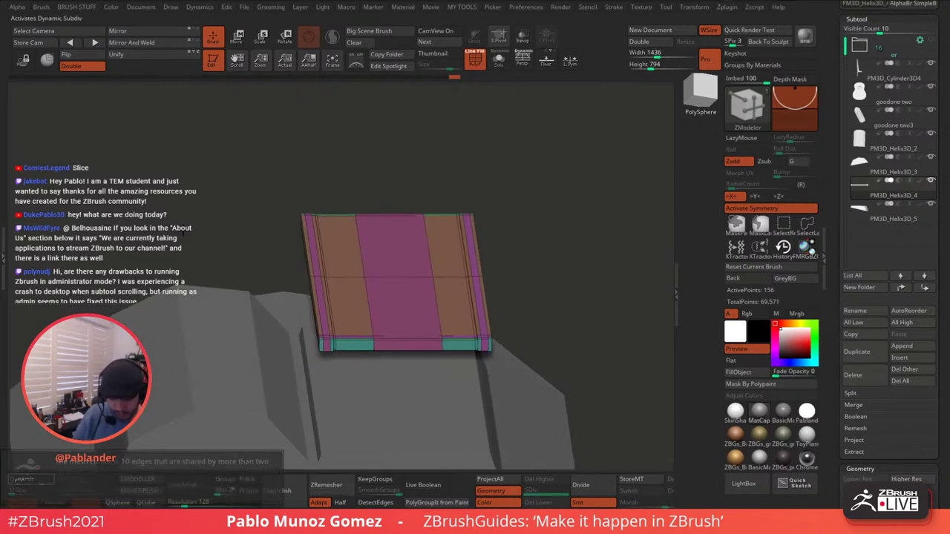
{"action": "left_click_drag", "start_coordinate": [561, 198], "coordinate": [561, 196]}
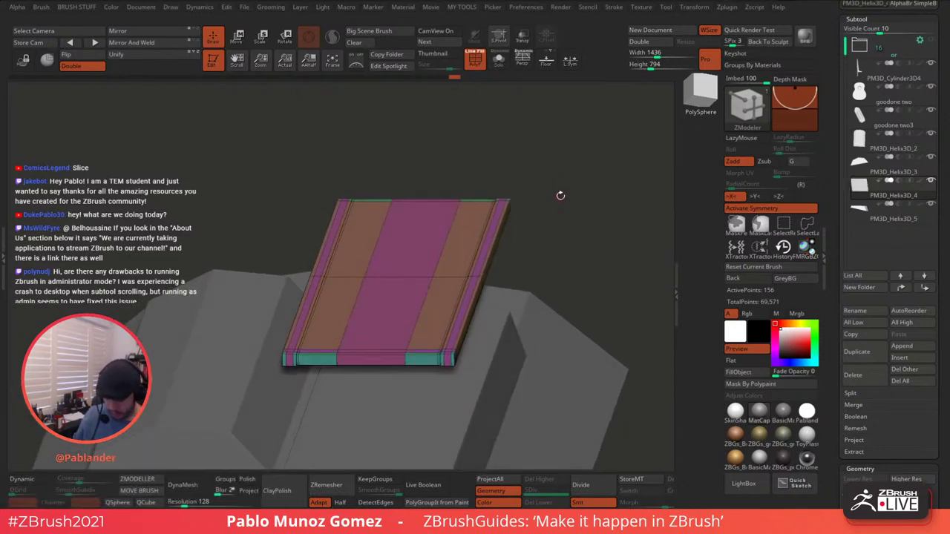
{"action": "left_click", "coordinate": [39, 481]}
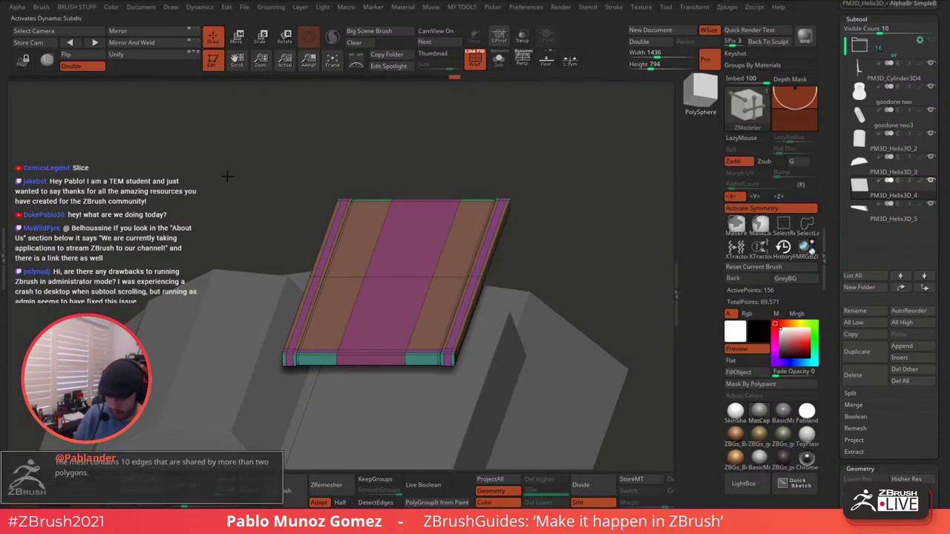
{"action": "key", "text": "ctrl+z"}
{"action": "key", "text": "ctrl+z"}
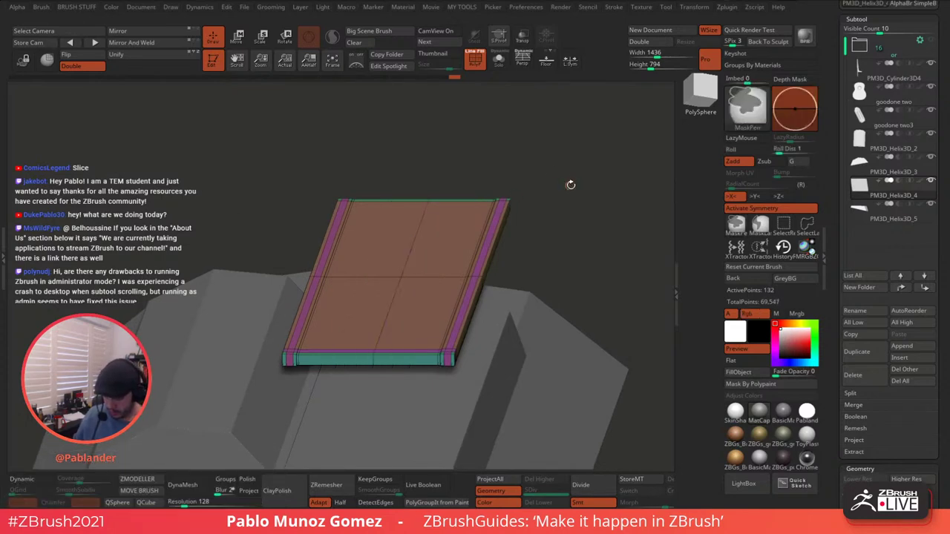
{"action": "mouse_move", "coordinate": [558, 179]}
{"action": "left_mouse_down"}
{"action": "mouse_move", "coordinate": [558, 152]}
{"action": "mouse_move", "coordinate": [553, 162]}
{"action": "left_mouse_up"}
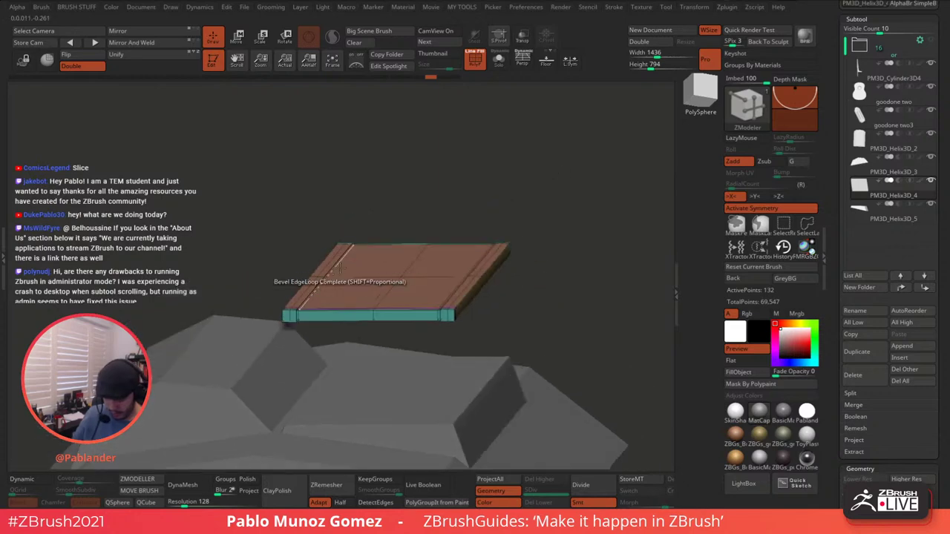
{"action": "left_click", "coordinate": [33, 480]}
{"action": "left_click", "coordinate": [33, 481]}
- Try beveling one side bar's edge loop and enabling dynamic subdivision, and undo the bevel
{"action": "left_click_drag", "start_coordinate": [530, 226], "coordinate": [490, 275]}
{"action": "left_click", "coordinate": [475, 284]}
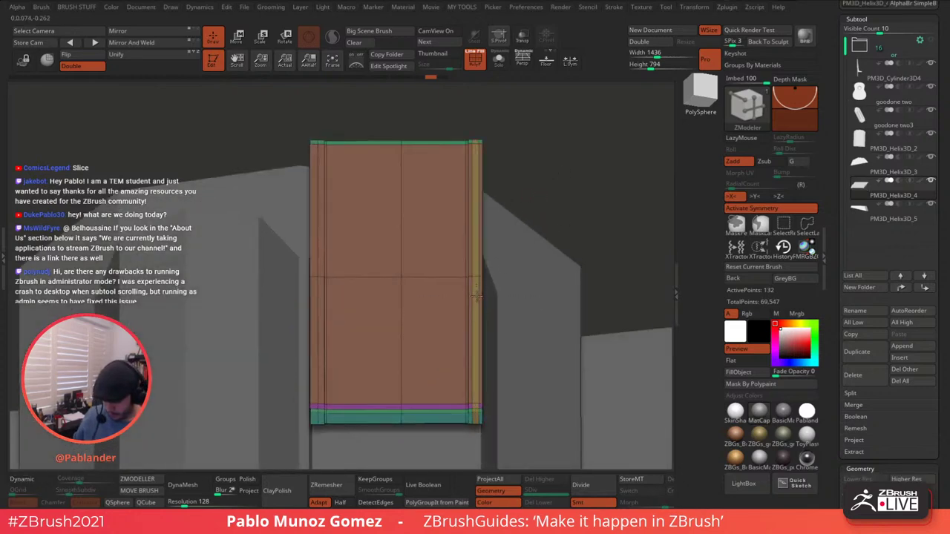
{"action": "left_click", "coordinate": [37, 481]}
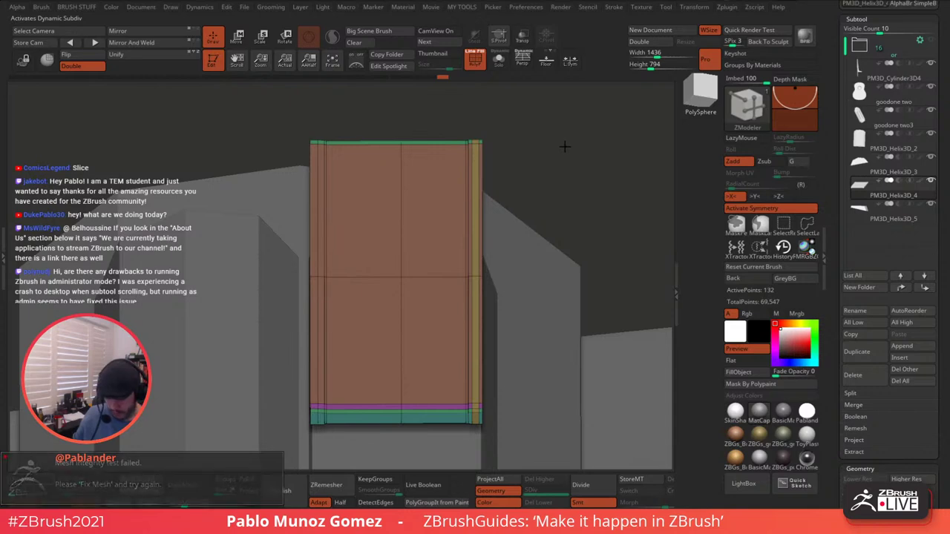
{"action": "key", "text": "ctrl+z"}
{"action": "left_click_drag", "start_coordinate": [564, 152], "coordinate": [512, 241]}
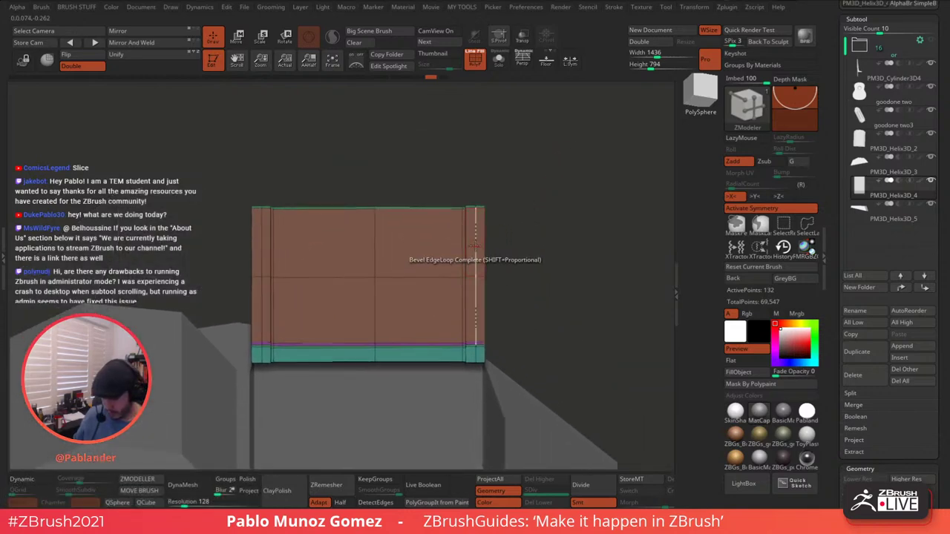
- Insert a single edge loop lengthwise along each side bar and enable dynamic subdivision
{"action": "key", "text": "space"}
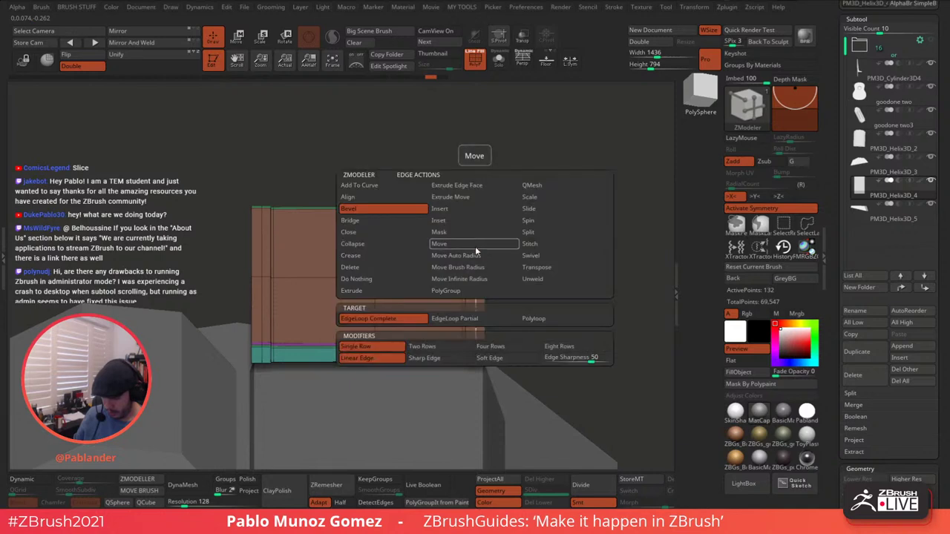
{"action": "left_click", "coordinate": [543, 199]}
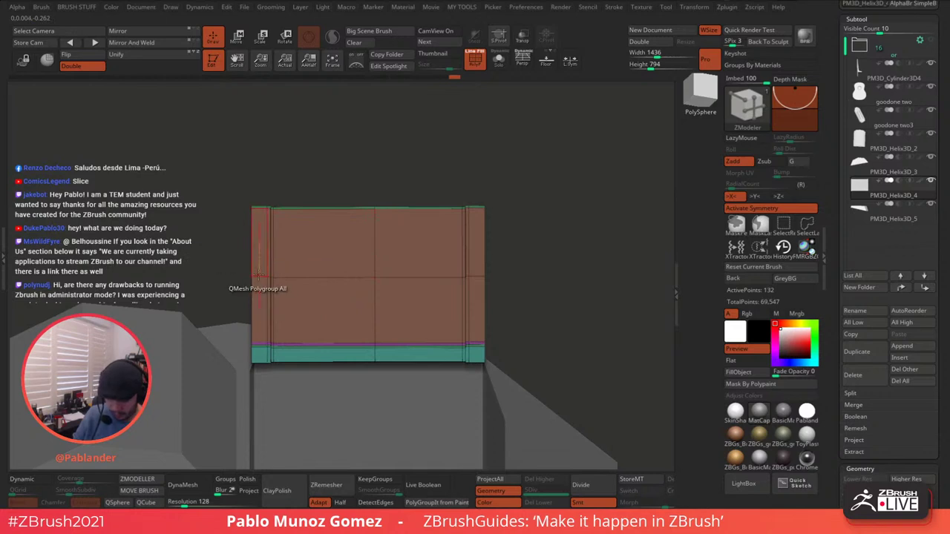
{"action": "key", "text": "space"}
{"action": "left_click", "coordinate": [221, 209]}
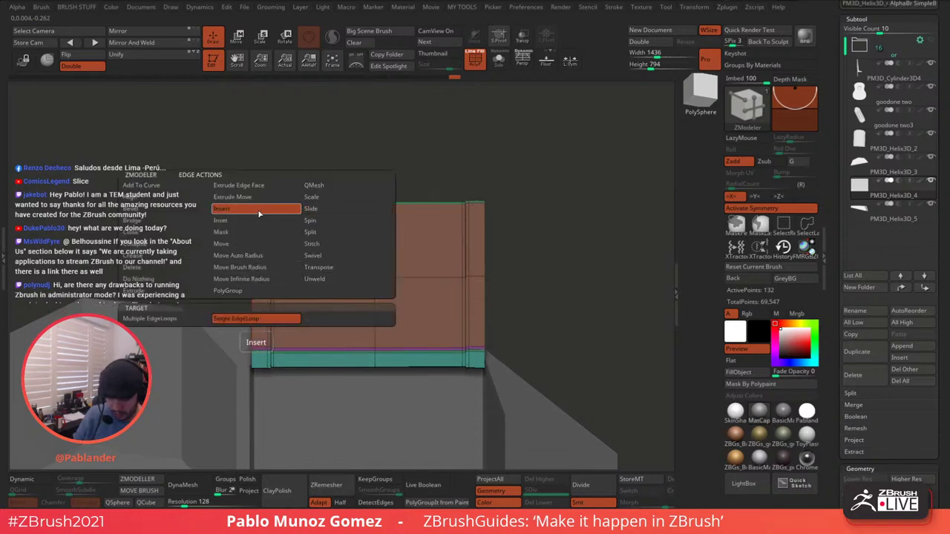
{"action": "left_click", "coordinate": [478, 276]}
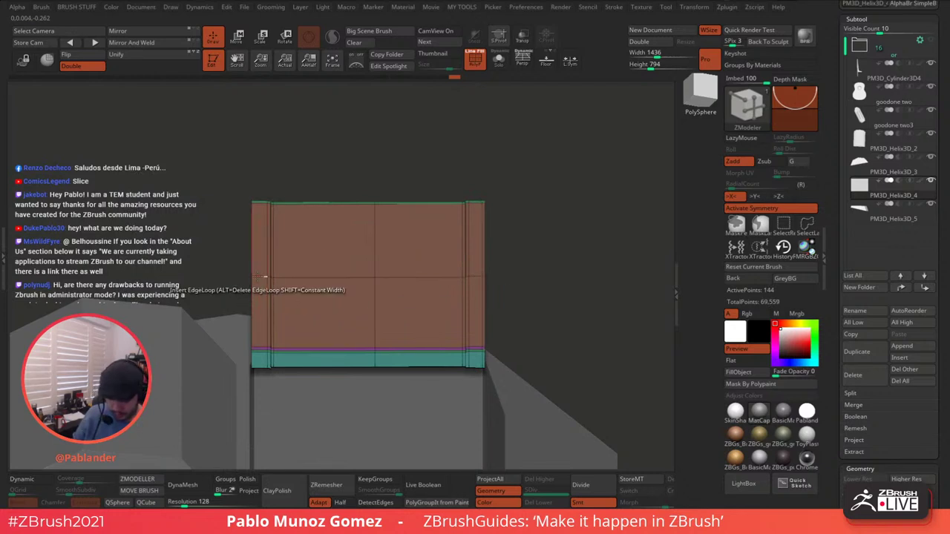
{"action": "key", "text": "d"}
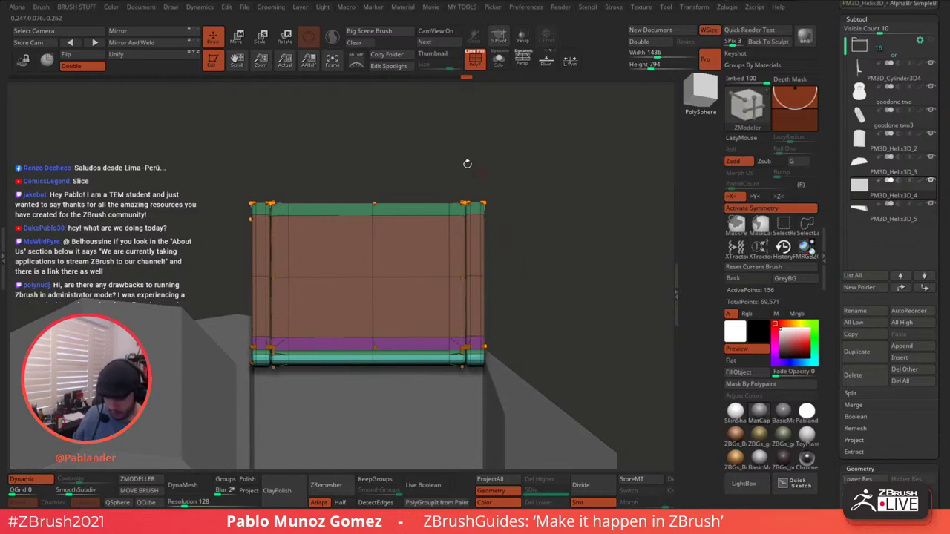
- With dynamic subdivision off, slice horizontally through the plate's thickness in end view, and re-enable dynamic subdivision
{"action": "left_click", "coordinate": [36, 482]}
{"action": "left_click_drag", "start_coordinate": [520, 242], "coordinate": [532, 207], "text": "alt"}
{"action": "left_click_drag", "start_coordinate": [458, 263], "coordinate": [495, 246]}
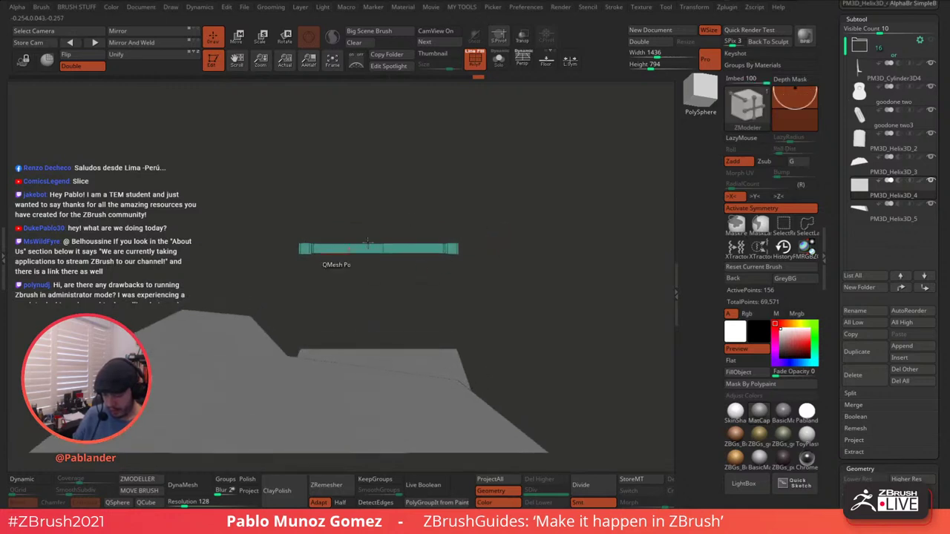
{"action": "key", "text": "ctrl+shift"}
{"action": "mouse_move", "coordinate": [266, 250]}
{"action": "left_mouse_down", "text": "ctrl+shift"}
{"action": "mouse_move", "coordinate": [531, 249]}
{"action": "mouse_move", "coordinate": [512, 274]}
{"action": "mouse_move", "coordinate": [524, 242]}
{"action": "left_mouse_up", "text": "ctrl+shift"}
{"action": "left_click", "coordinate": [32, 481]}
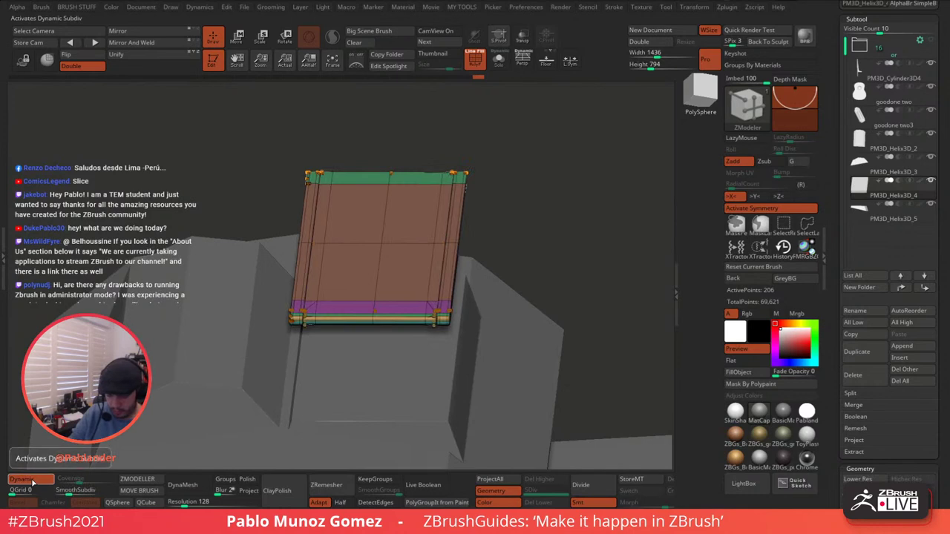
- Disable dynamic subdivision, centre the gizmo on the plate, and lower the plate onto the top of the wedge
{"action": "left_click", "coordinate": [32, 481]}
{"action": "left_click_drag", "start_coordinate": [496, 149], "coordinate": [563, 172], "text": "alt"}
{"action": "left_click", "coordinate": [238, 37]}
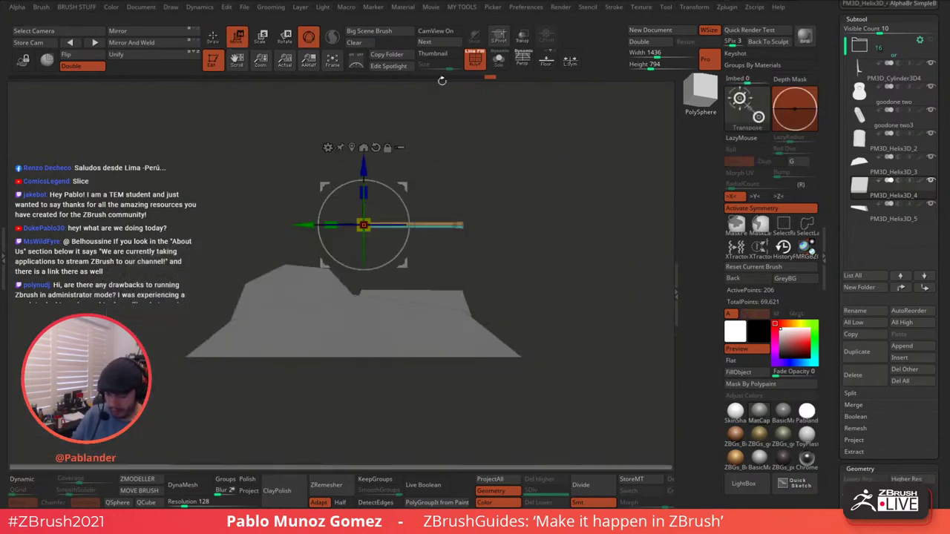
{"action": "left_click", "coordinate": [352, 148]}
{"action": "left_click_drag", "start_coordinate": [416, 172], "coordinate": [416, 230]}
{"action": "left_click_drag", "start_coordinate": [466, 175], "coordinate": [481, 219], "text": "alt"}
{"action": "left_click_drag", "start_coordinate": [411, 225], "coordinate": [411, 232]}
- Scale the plate slightly along its length with the gizmo to fit the wedge, and return to Draw mode
{"action": "left_click_drag", "start_coordinate": [547, 213], "coordinate": [500, 221], "text": "alt"}
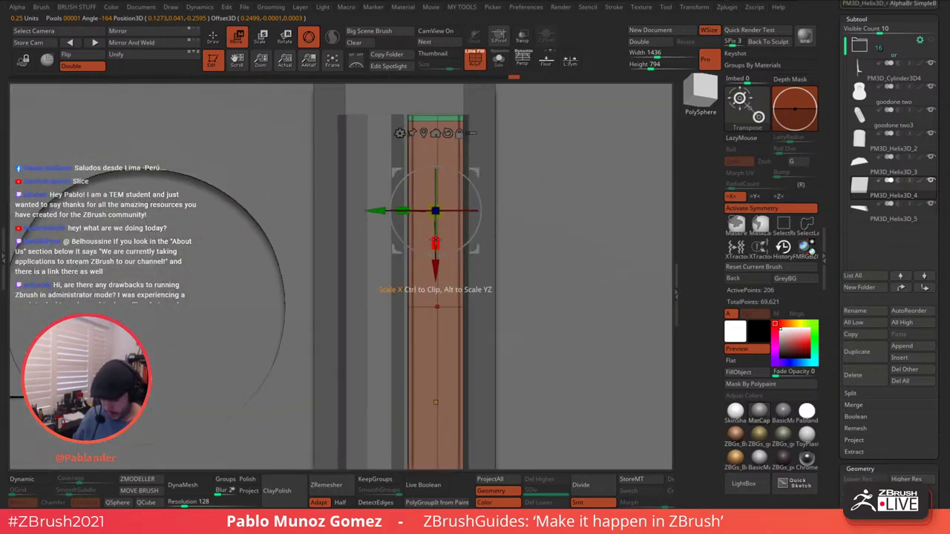
{"action": "left_click_drag", "start_coordinate": [437, 241], "coordinate": [437, 242]}
{"action": "mouse_move", "coordinate": [534, 229]}
{"action": "left_mouse_down"}
{"action": "mouse_move", "coordinate": [530, 124]}
{"action": "mouse_move", "coordinate": [525, 185]}
{"action": "mouse_move", "coordinate": [503, 216]}
{"action": "mouse_move", "coordinate": [531, 284]}
{"action": "mouse_move", "coordinate": [566, 220]}
{"action": "mouse_move", "coordinate": [562, 250]}
{"action": "left_mouse_up"}
{"action": "left_click", "coordinate": [214, 38]}
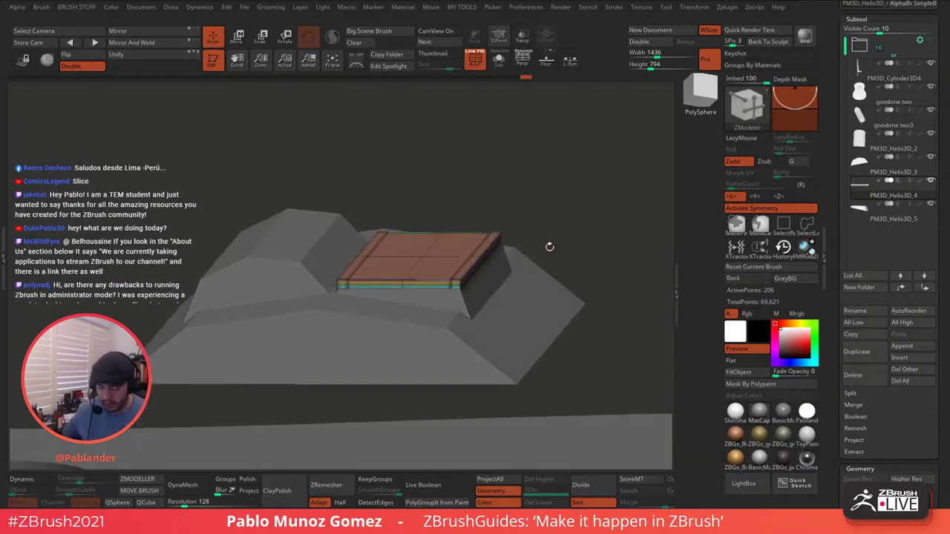
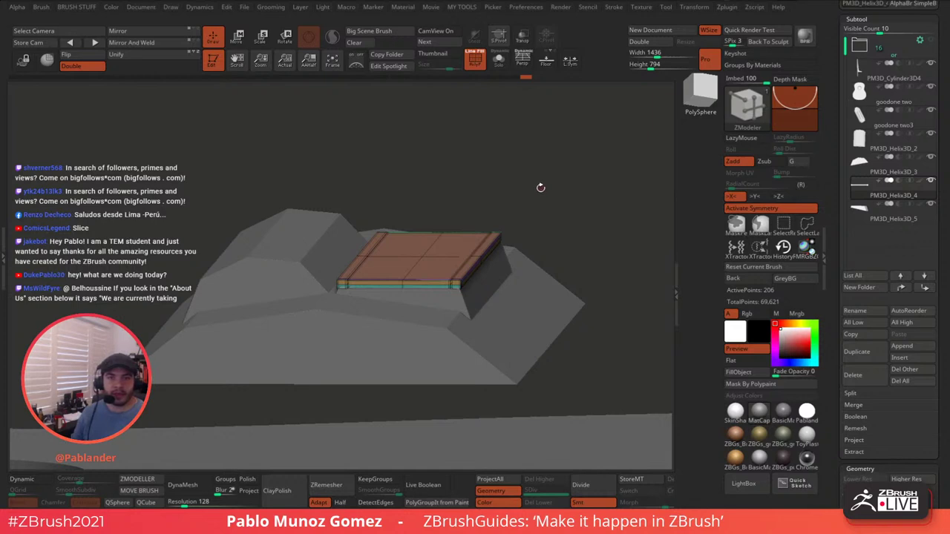
- Turn off polyframe and hide the PM3D_Cylinder3D4, goodone two and goodone two3 subtools to view the stacked detail alone
{"action": "left_click_drag", "start_coordinate": [545, 185], "coordinate": [562, 207]}
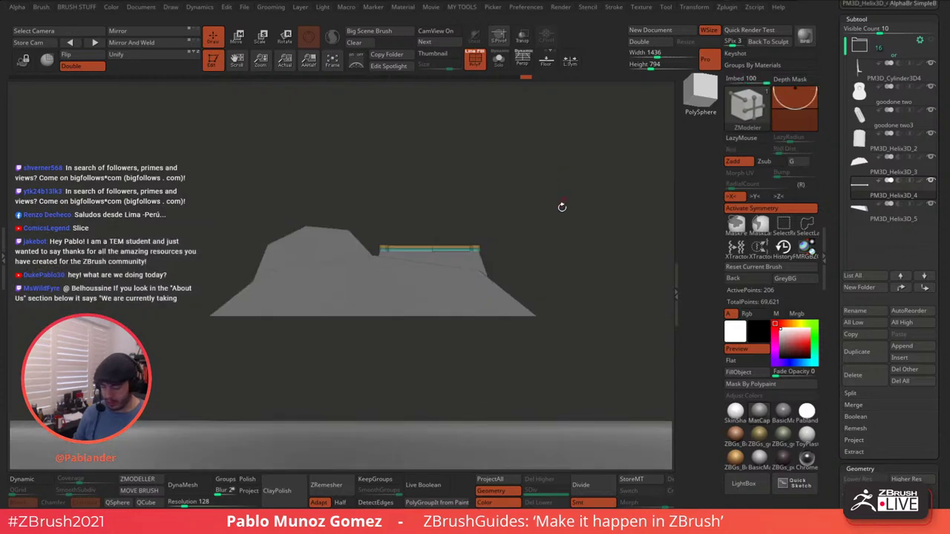
{"action": "left_click", "coordinate": [499, 62]}
{"action": "left_click", "coordinate": [498, 63]}
{"action": "left_click_drag", "start_coordinate": [495, 161], "coordinate": [528, 157]}
{"action": "left_click", "coordinate": [933, 66]}
{"action": "left_click", "coordinate": [933, 87]}
{"action": "left_click", "coordinate": [933, 110]}
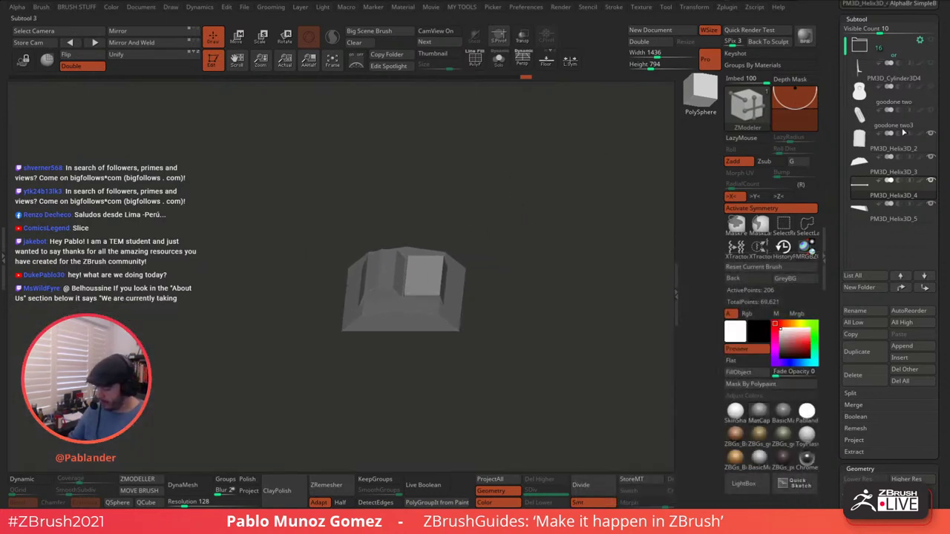
{"action": "left_click_drag", "start_coordinate": [591, 252], "coordinate": [552, 336]}
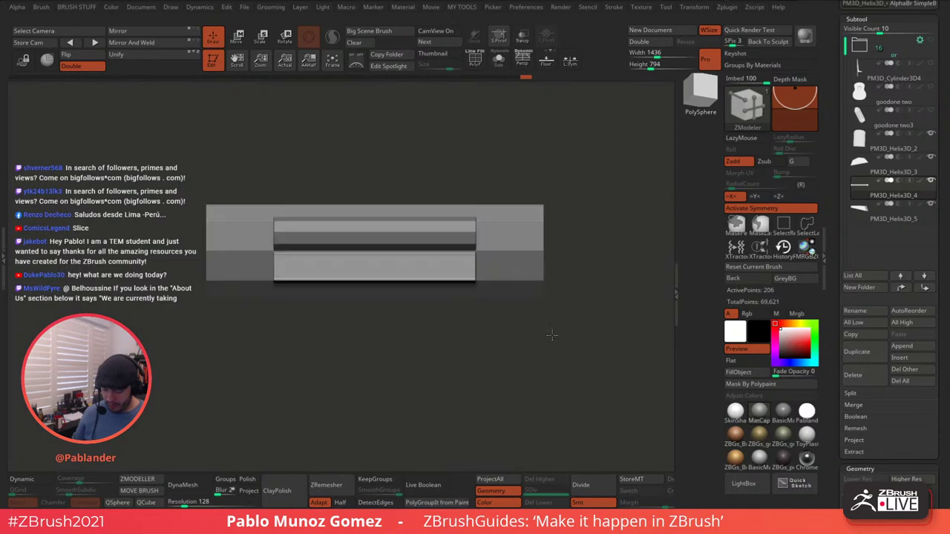
- Select the PM3D_Helix3D_2 base block and turn on its polyframe
{"action": "left_click", "coordinate": [536, 255], "text": "alt"}
{"action": "left_click_drag", "start_coordinate": [556, 187], "coordinate": [532, 172]}
{"action": "left_click", "coordinate": [239, 41]}
{"action": "left_click", "coordinate": [212, 37]}
{"action": "mouse_move", "coordinate": [579, 206]}
{"action": "left_mouse_down"}
{"action": "mouse_move", "coordinate": [608, 193]}
{"action": "mouse_move", "coordinate": [497, 88]}
{"action": "mouse_move", "coordinate": [564, 221]}
{"action": "mouse_move", "coordinate": [557, 258]}
{"action": "mouse_move", "coordinate": [477, 318]}
{"action": "left_mouse_up"}
{"action": "key", "text": "shift+f"}
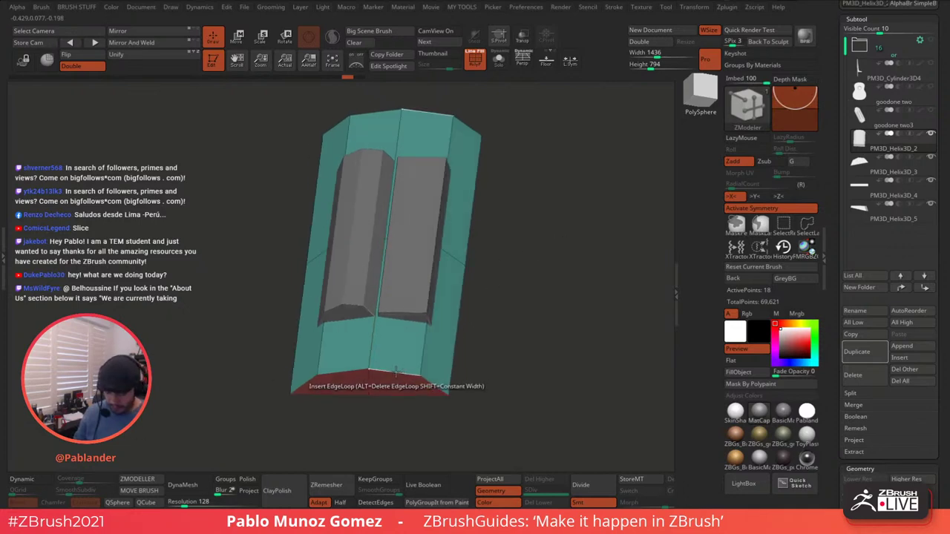
- Set the ZModeler edge action to Crease with EdgeLoop Complete, try it on the base block's end edge, and undo it
{"action": "key", "text": "space"}
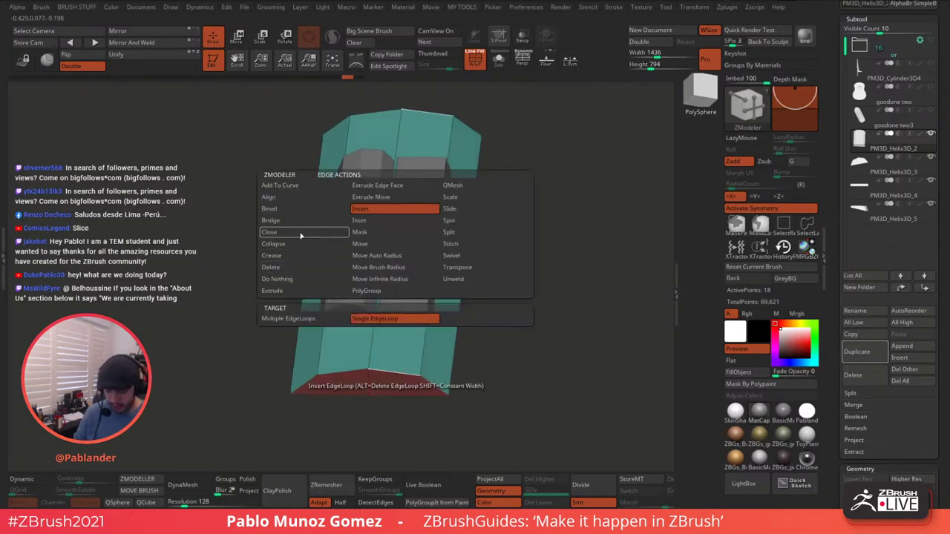
{"action": "left_click", "coordinate": [288, 255]}
{"action": "left_click", "coordinate": [399, 321]}
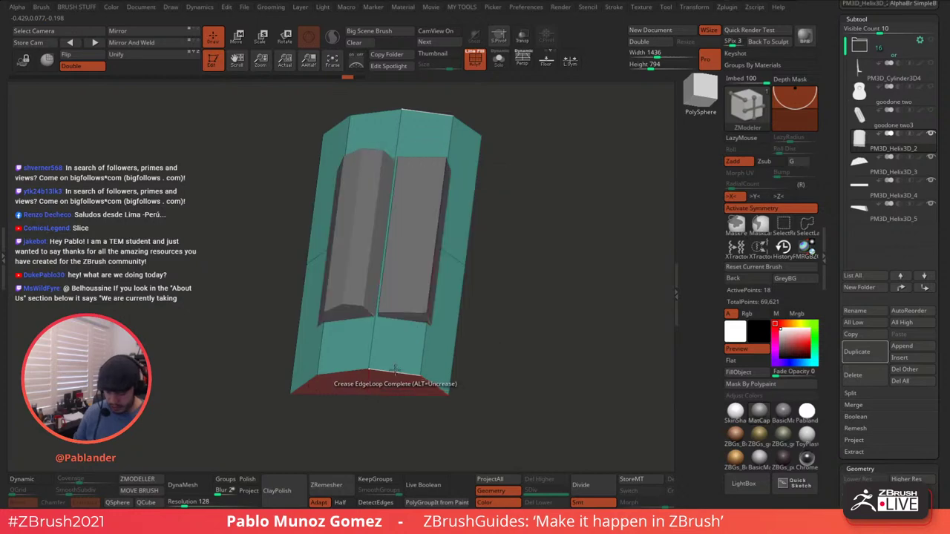
{"action": "left_click", "coordinate": [426, 375]}
{"action": "key", "text": "ctrl+z"}
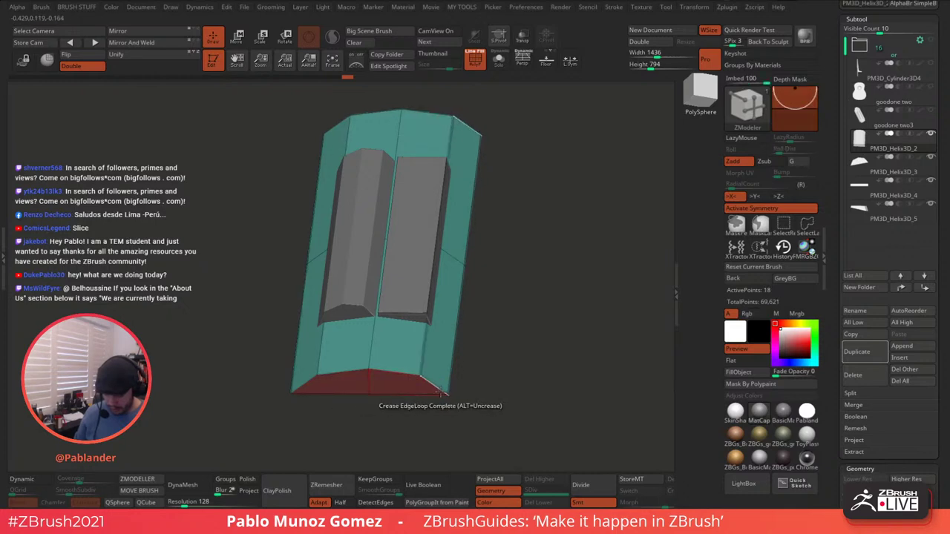
- Examine the base block's end edges up close and open the Crease settings in its Geometry section
{"action": "left_click_drag", "start_coordinate": [461, 358], "coordinate": [401, 338]}
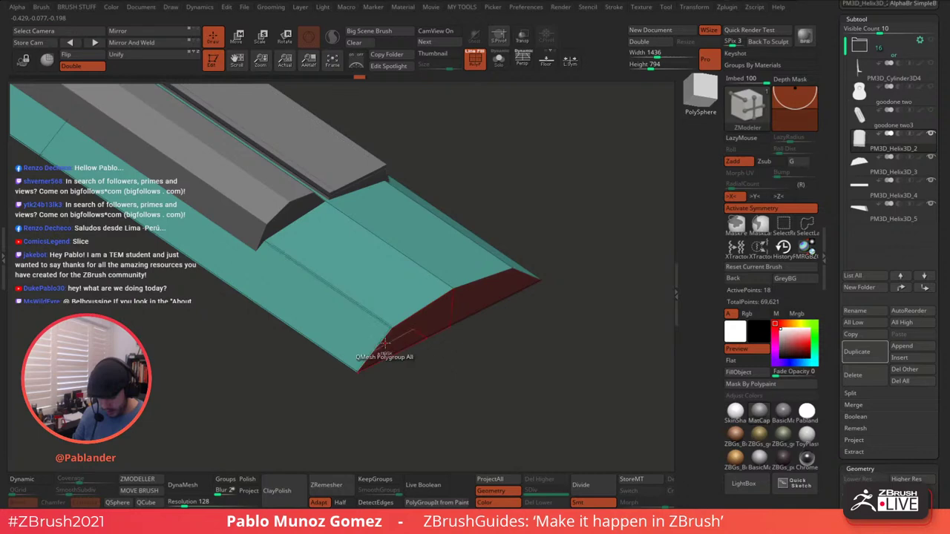
{"action": "mouse_move", "coordinate": [478, 352]}
{"action": "left_mouse_down"}
{"action": "mouse_move", "coordinate": [502, 377]}
{"action": "mouse_move", "coordinate": [468, 357]}
{"action": "mouse_move", "coordinate": [473, 344]}
{"action": "left_mouse_up"}
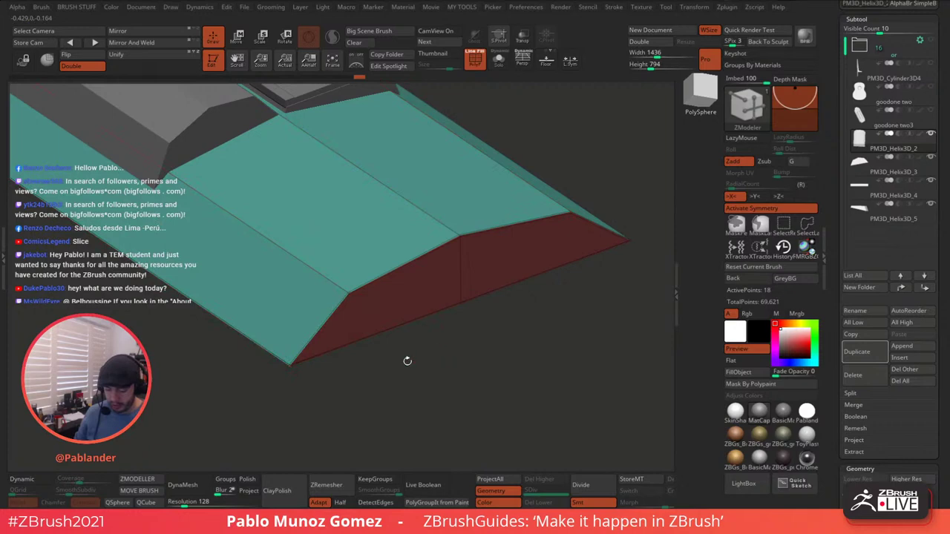
{"action": "left_click_drag", "start_coordinate": [422, 377], "coordinate": [479, 289]}
{"action": "left_click_drag", "start_coordinate": [572, 319], "coordinate": [536, 296]}
{"action": "scroll", "coordinate": [832, 241], "scroll_direction": "down", "scroll_amount": 5}
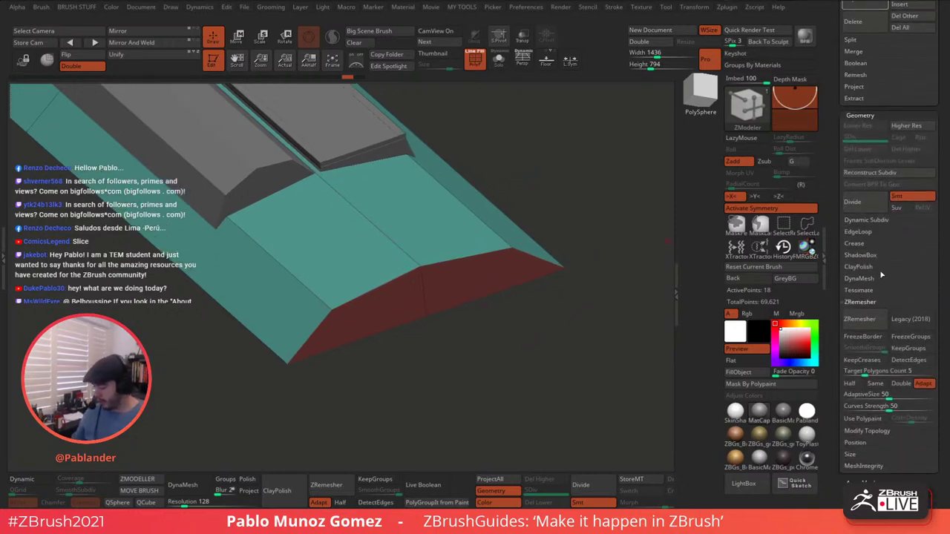
{"action": "left_click_drag", "start_coordinate": [939, 239], "coordinate": [937, 214]}
{"action": "key", "text": "shift"}
{"action": "left_click", "coordinate": [861, 214]}
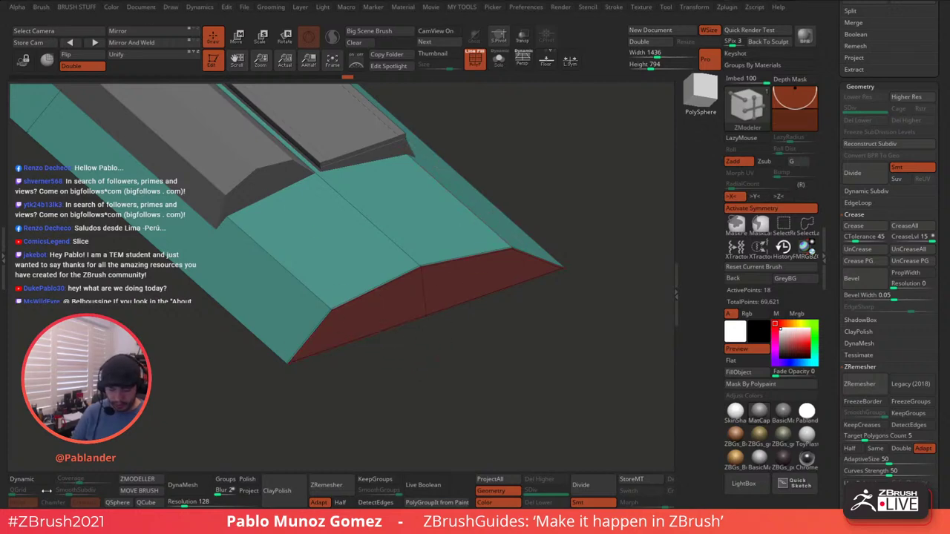
- Crease the base block's end and long side edge loops, and enable Dynamic Subdivision with 3 smooth levels
{"action": "left_click", "coordinate": [26, 479]}
{"action": "left_click", "coordinate": [32, 481]}
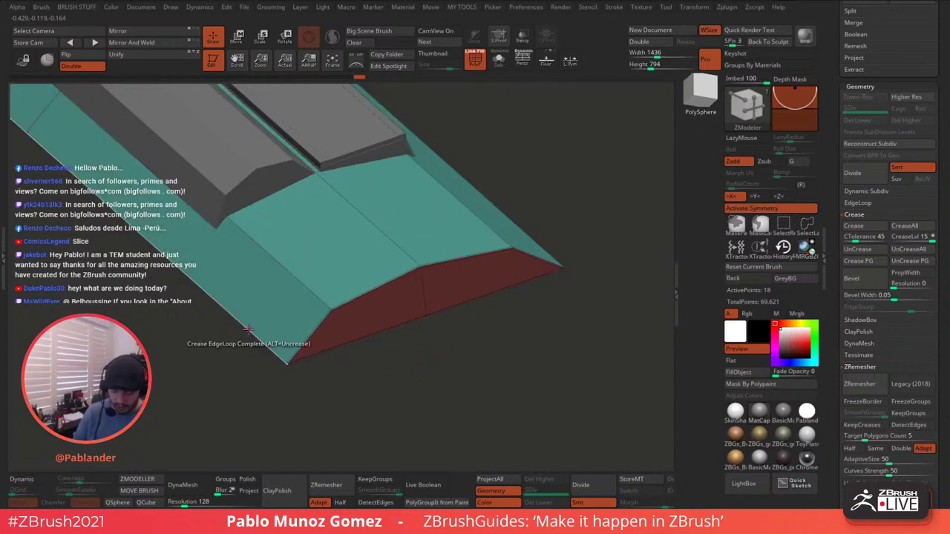
{"action": "left_click_drag", "start_coordinate": [534, 311], "coordinate": [594, 197]}
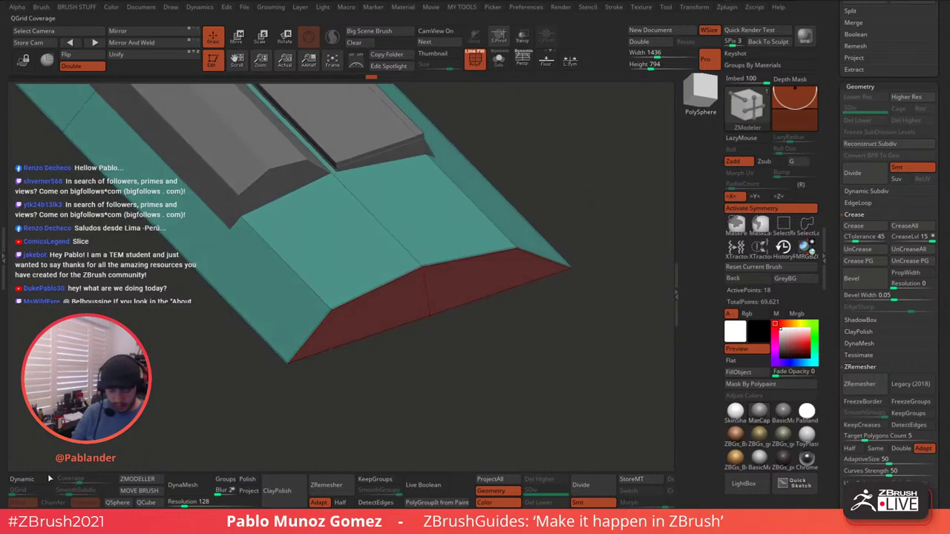
{"action": "left_click", "coordinate": [36, 480]}
{"action": "left_click_drag", "start_coordinate": [540, 350], "coordinate": [505, 318]}
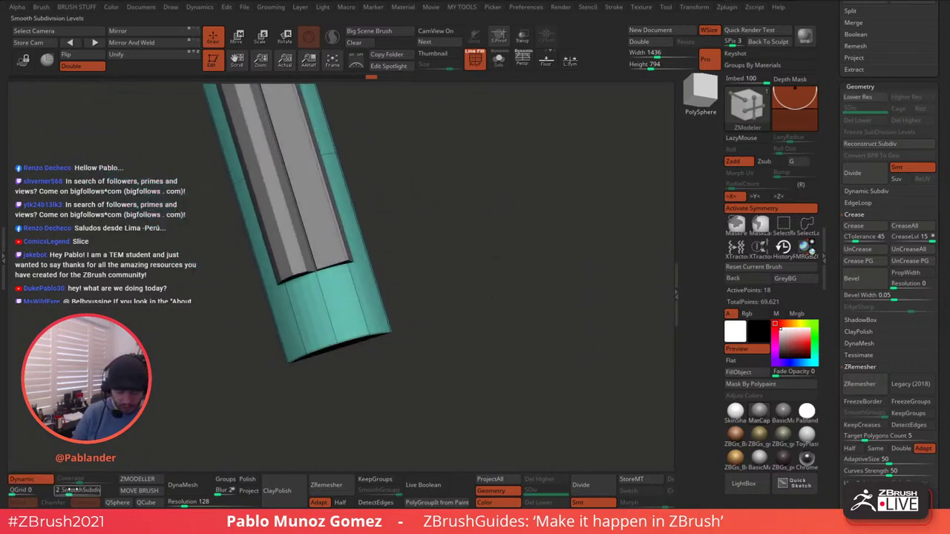
{"action": "left_click_drag", "start_coordinate": [73, 493], "coordinate": [75, 494]}
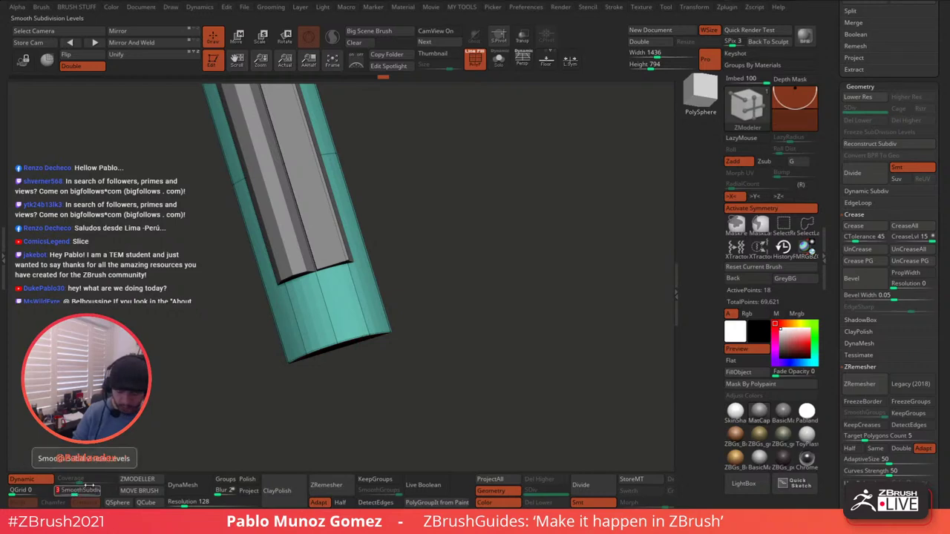
{"action": "left_click", "coordinate": [77, 495]}
- Check the smoothed base block with polyframe hidden, and show the polyframe again
{"action": "left_click_drag", "start_coordinate": [459, 211], "coordinate": [507, 199], "text": "shift"}
{"action": "key", "text": "shift+f"}
{"action": "left_click_drag", "start_coordinate": [496, 142], "coordinate": [486, 261], "text": "alt"}
{"action": "left_click_drag", "start_coordinate": [371, 343], "coordinate": [416, 194]}
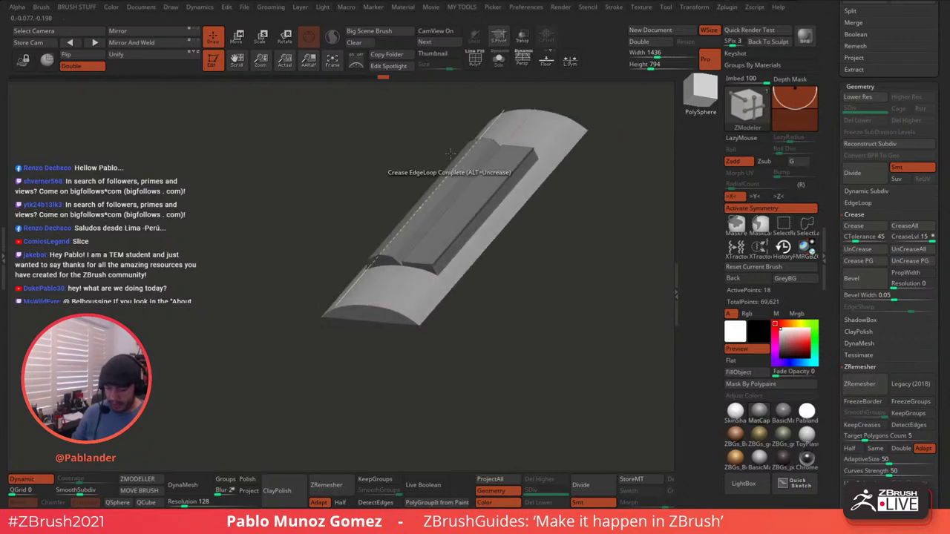
{"action": "left_click", "coordinate": [473, 63]}
- Isolate the base block's upper end edges with a mask and move them inward along its length to slope both end caps
{"action": "left_click_drag", "start_coordinate": [502, 315], "coordinate": [400, 353]}
{"action": "left_click_drag", "start_coordinate": [305, 262], "coordinate": [341, 313], "text": "ctrl"}
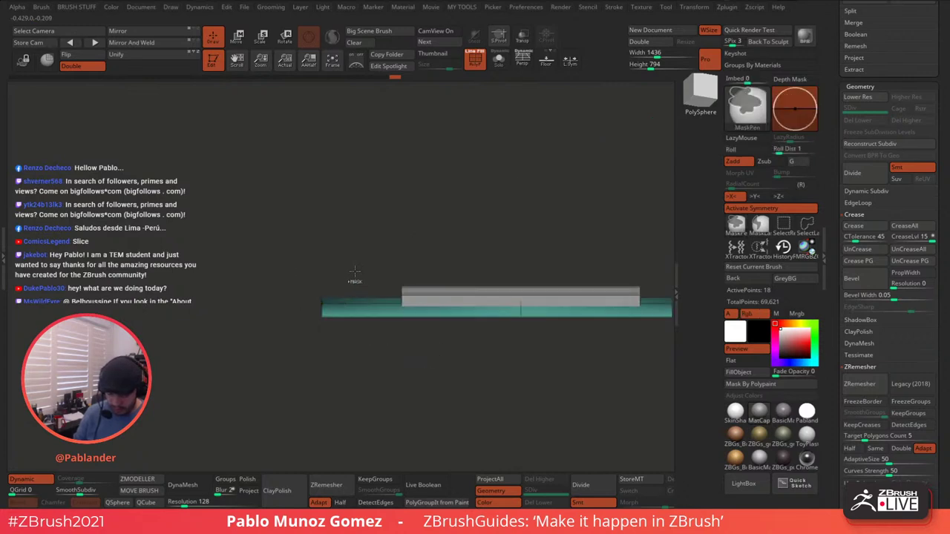
{"action": "left_click", "coordinate": [237, 35]}
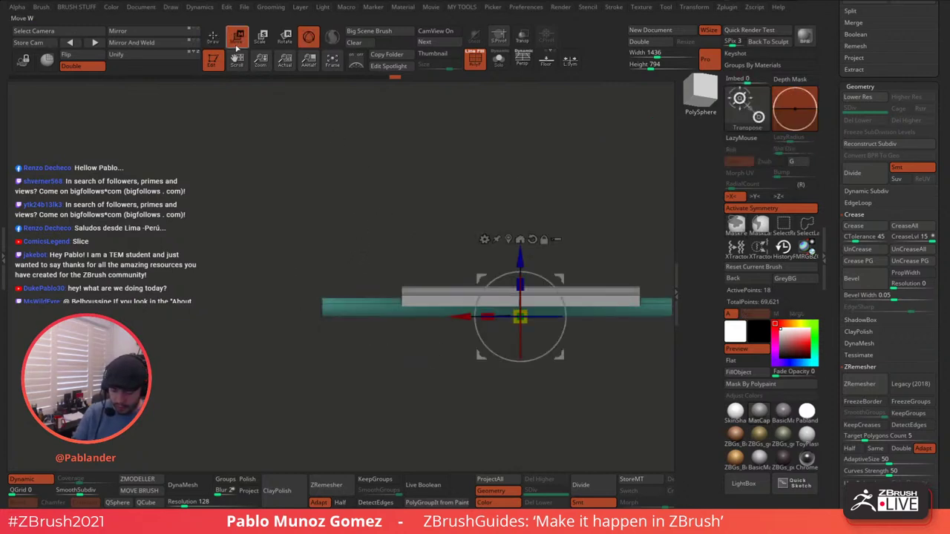
{"action": "left_click", "coordinate": [508, 238]}
{"action": "left_click_drag", "start_coordinate": [531, 252], "coordinate": [346, 269], "text": "alt"}
{"action": "left_click_drag", "start_coordinate": [475, 316], "coordinate": [457, 316]}
{"action": "left_click_drag", "start_coordinate": [602, 194], "coordinate": [607, 289]}
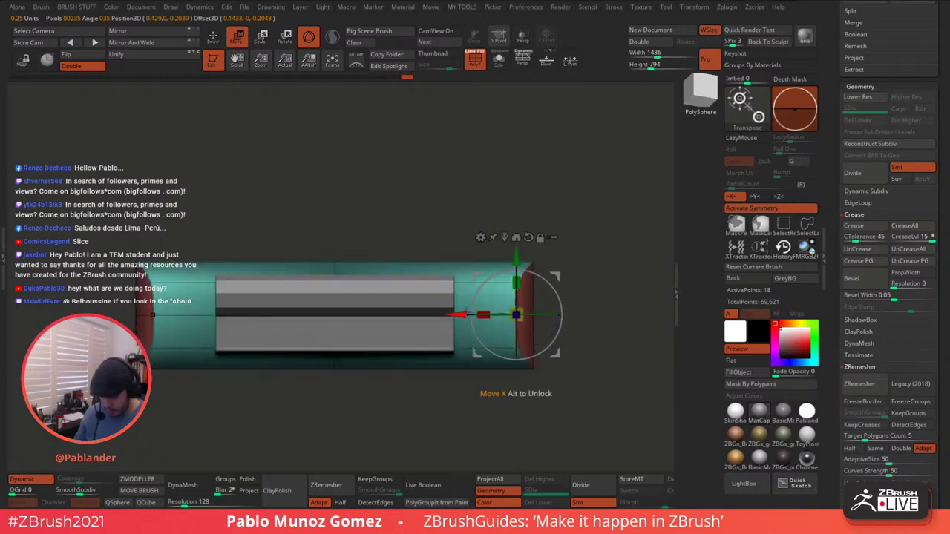
{"action": "left_click_drag", "start_coordinate": [463, 314], "coordinate": [462, 314]}
{"action": "mouse_move", "coordinate": [599, 278]}
{"action": "left_mouse_down"}
{"action": "mouse_move", "coordinate": [599, 229]}
{"action": "mouse_move", "coordinate": [600, 261]}
{"action": "left_mouse_up"}
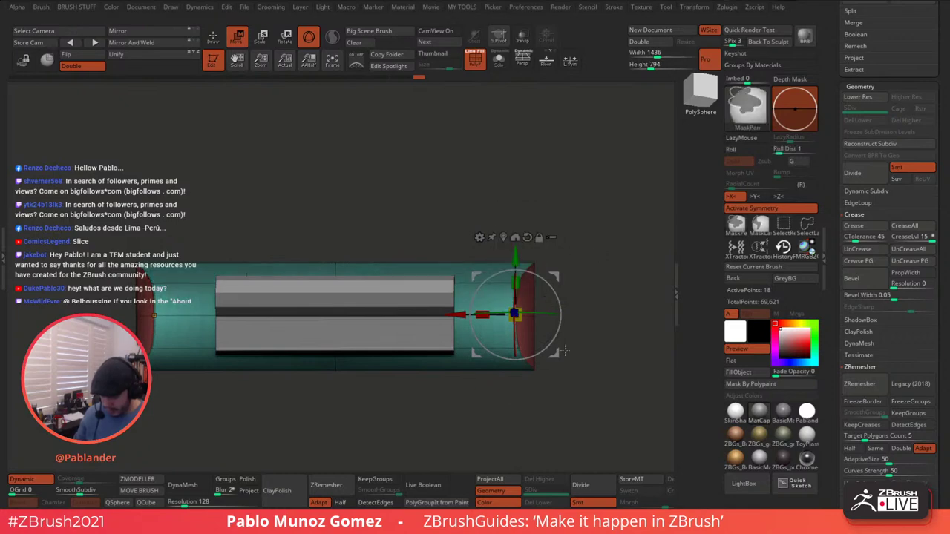
{"action": "left_click", "coordinate": [506, 336], "text": "ctrl"}
{"action": "left_click_drag", "start_coordinate": [505, 335], "coordinate": [497, 330]}
{"action": "key", "text": "ctrl+z"}
{"action": "key", "text": "ctrl+z"}
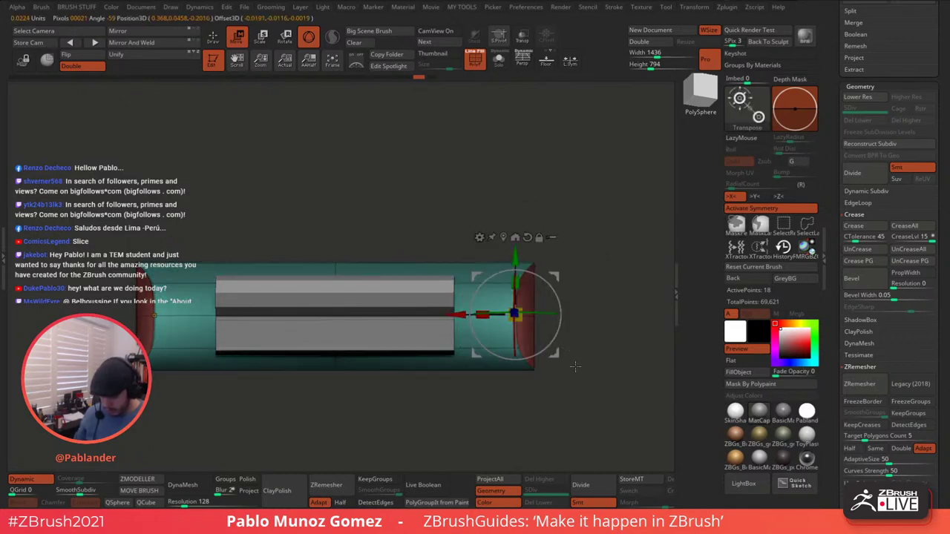
- Mask the end corners, move the middle of the sloped end edges inward about 0.012 along the block, and clear the mask
{"action": "left_click_drag", "start_coordinate": [587, 408], "coordinate": [497, 336], "text": "ctrl"}
{"action": "left_click_drag", "start_coordinate": [598, 277], "coordinate": [597, 274]}
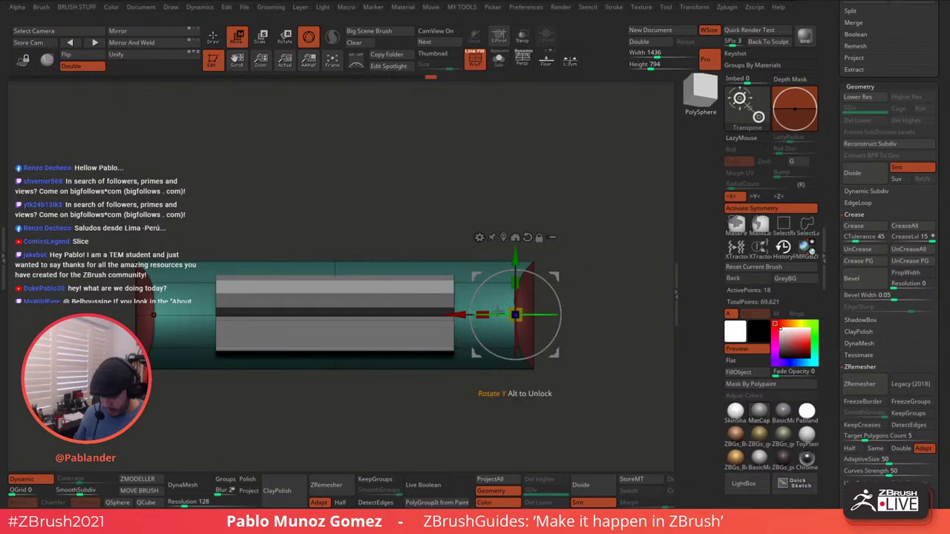
{"action": "left_click", "coordinate": [152, 315]}
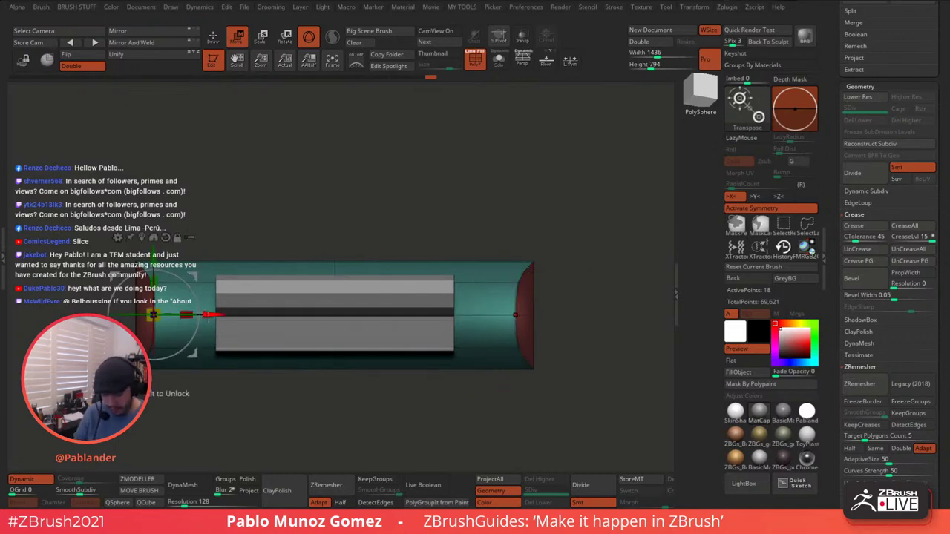
{"action": "left_click_drag", "start_coordinate": [212, 316], "coordinate": [217, 315]}
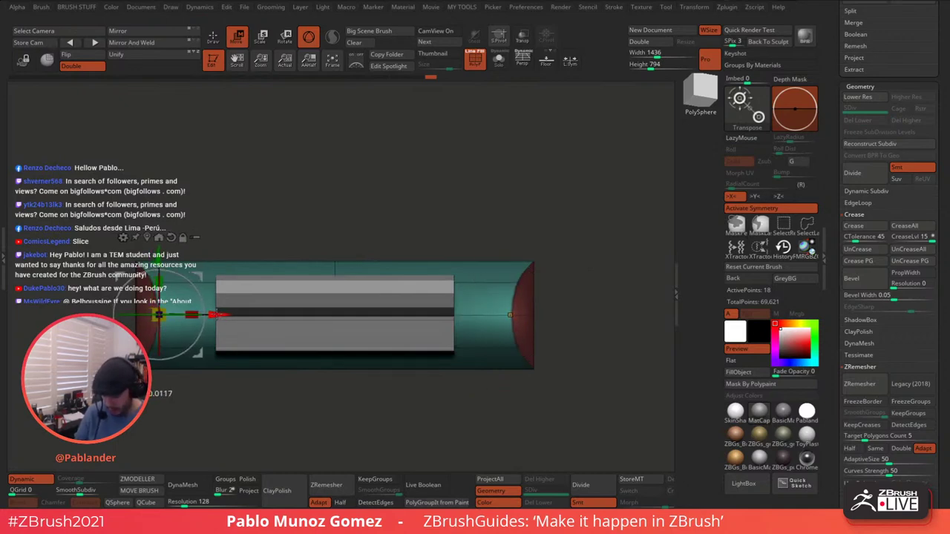
{"action": "left_click", "coordinate": [218, 44]}
{"action": "left_click_drag", "start_coordinate": [331, 163], "coordinate": [405, 185], "text": "ctrl"}
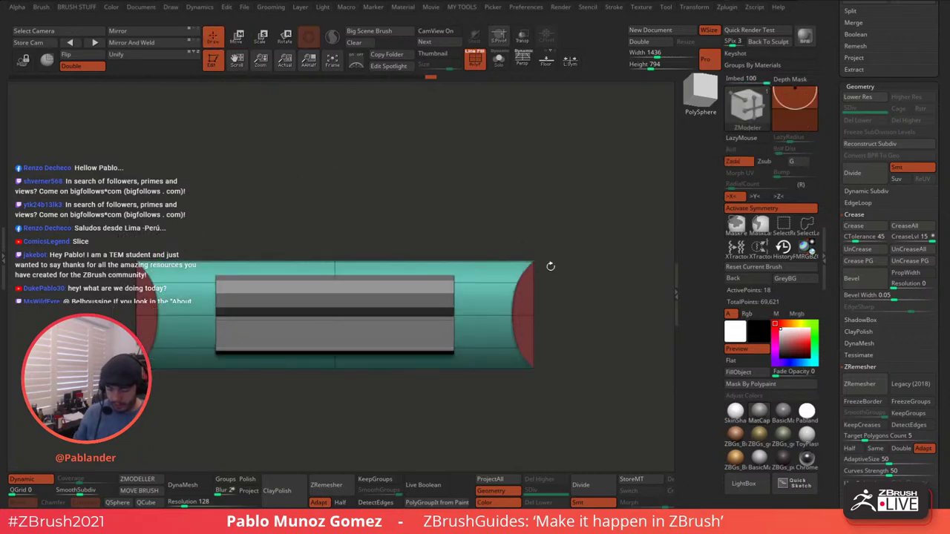
- Turn off polyframe, stretch the base block along its length with the gizmo, and return to Draw mode
{"action": "left_click_drag", "start_coordinate": [541, 255], "coordinate": [510, 139], "text": "alt"}
{"action": "left_click", "coordinate": [475, 60]}
{"action": "left_click_drag", "start_coordinate": [557, 242], "coordinate": [434, 216]}
{"action": "key", "text": "w"}
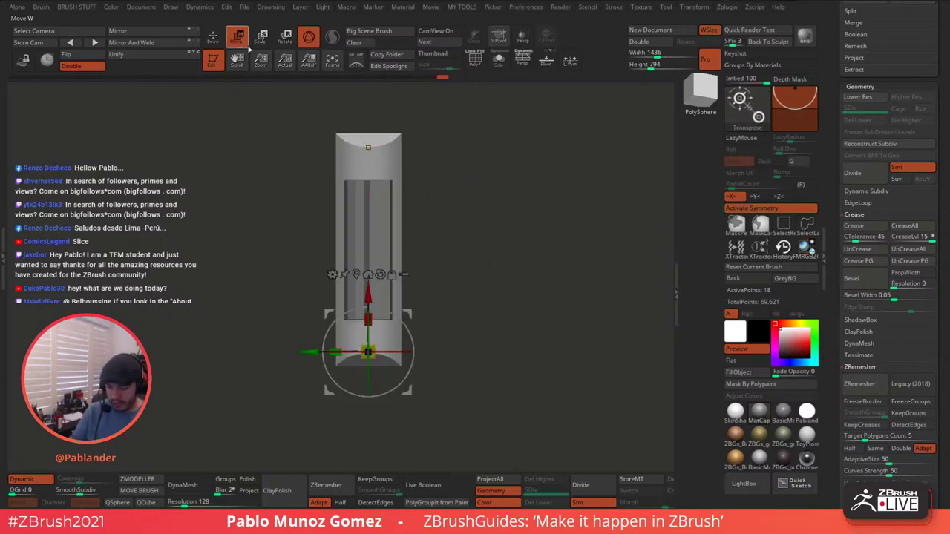
{"action": "left_click_drag", "start_coordinate": [338, 348], "coordinate": [334, 349]}
{"action": "left_click_drag", "start_coordinate": [368, 316], "coordinate": [367, 296]}
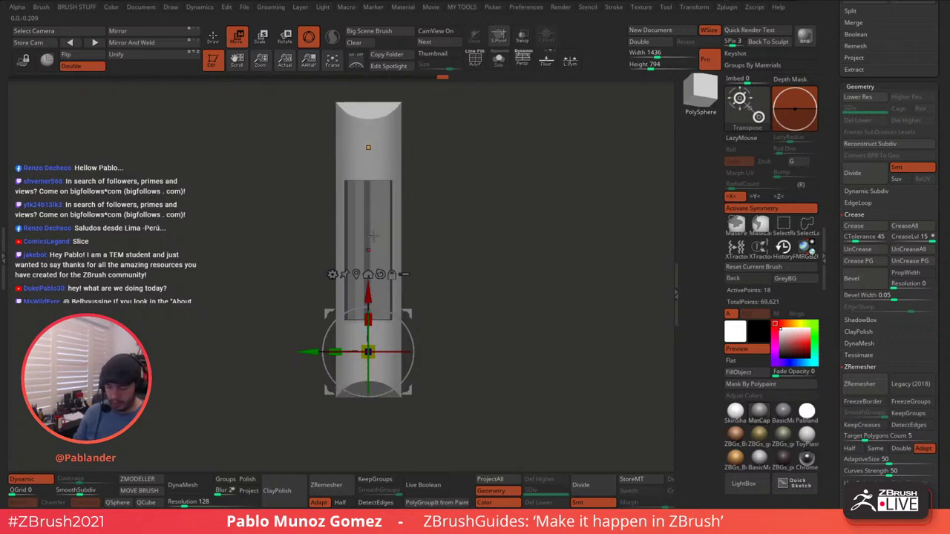
{"action": "left_click", "coordinate": [214, 37]}
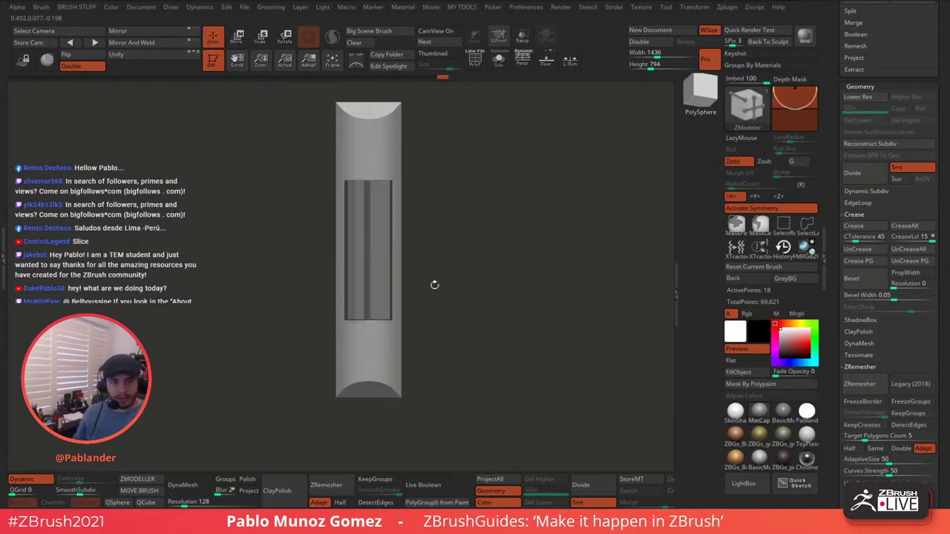
- Select the faceted ridge PM3D_Helix3D_3, show its polyframe and crease its polygroup borders
{"action": "mouse_move", "coordinate": [504, 252]}
{"action": "left_mouse_down"}
{"action": "mouse_move", "coordinate": [572, 239]}
{"action": "mouse_move", "coordinate": [541, 267]}
{"action": "mouse_move", "coordinate": [520, 257]}
{"action": "left_mouse_up"}
{"action": "mouse_move", "coordinate": [464, 291]}
{"action": "left_mouse_down"}
{"action": "mouse_move", "coordinate": [515, 251]}
{"action": "mouse_move", "coordinate": [512, 242]}
{"action": "mouse_move", "coordinate": [491, 280]}
{"action": "mouse_move", "coordinate": [494, 248]}
{"action": "mouse_move", "coordinate": [505, 302]}
{"action": "left_mouse_up"}
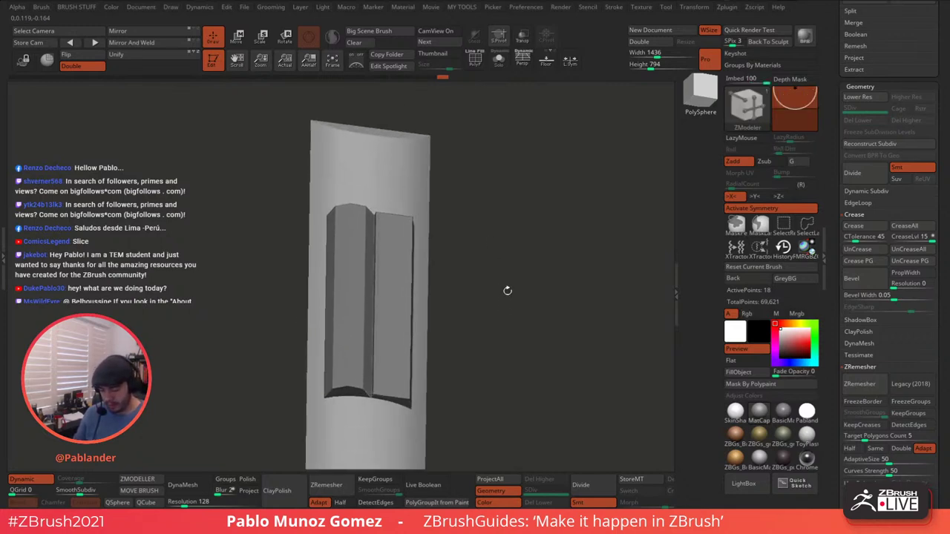
{"action": "left_click_drag", "start_coordinate": [467, 245], "coordinate": [504, 203]}
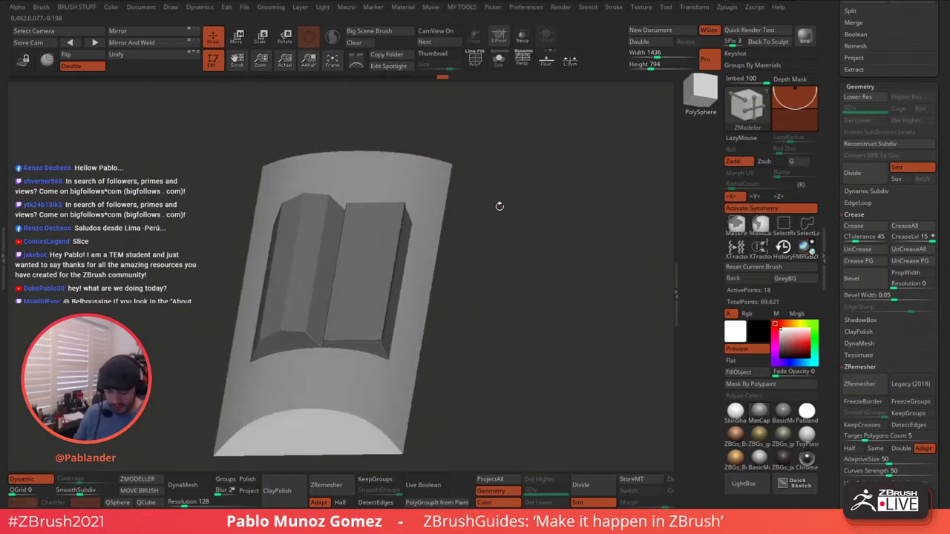
{"action": "left_click", "coordinate": [320, 241], "text": "alt"}
{"action": "left_click_drag", "start_coordinate": [483, 212], "coordinate": [501, 185]}
{"action": "left_click", "coordinate": [475, 60]}
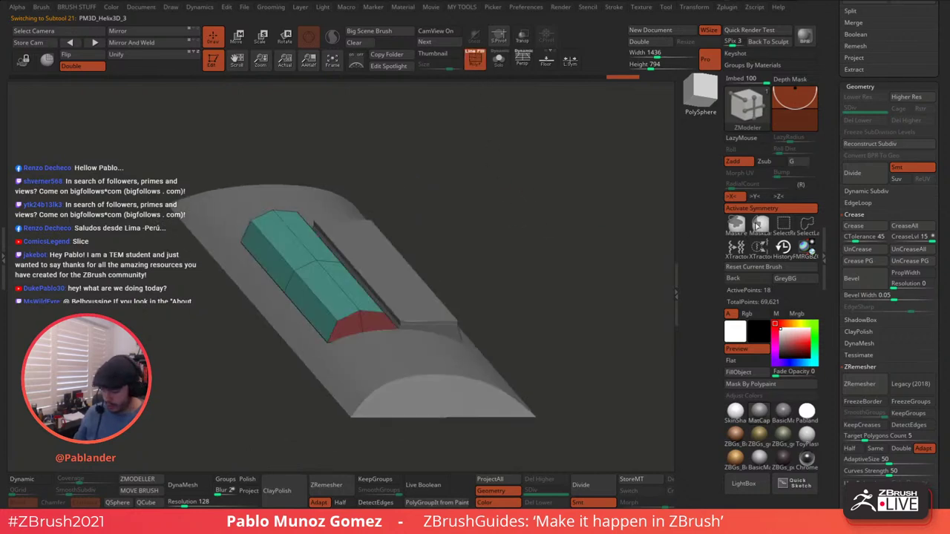
{"action": "left_click", "coordinate": [872, 266]}
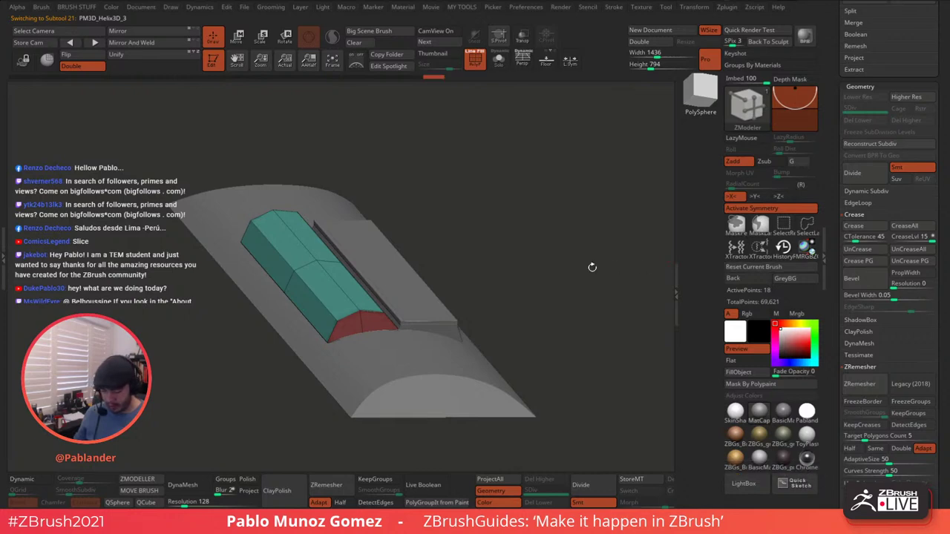
- Check the ridge briefly in Solo mode and enable Dynamic Subdivision on it, viewing it end-on
{"action": "left_click_drag", "start_coordinate": [545, 223], "coordinate": [470, 201]}
{"action": "left_click", "coordinate": [498, 58]}
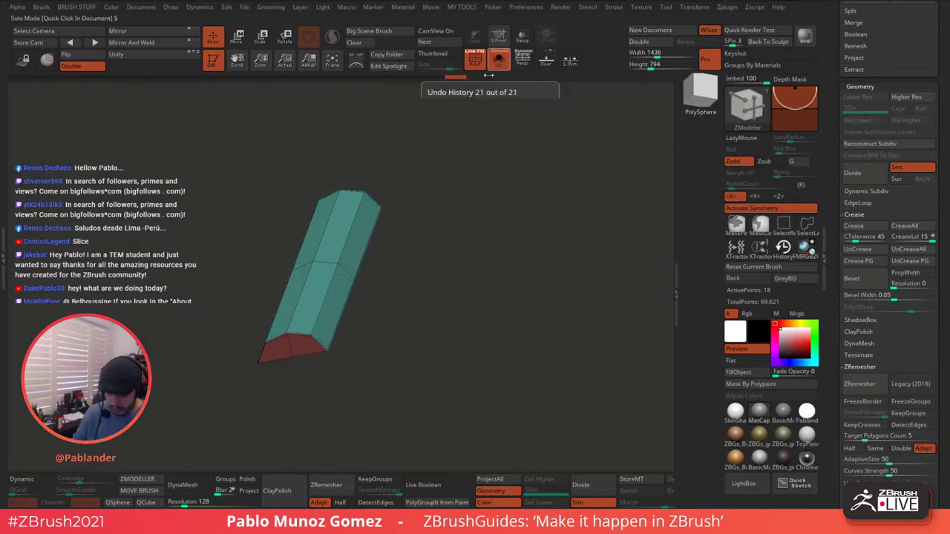
{"action": "left_click", "coordinate": [498, 59]}
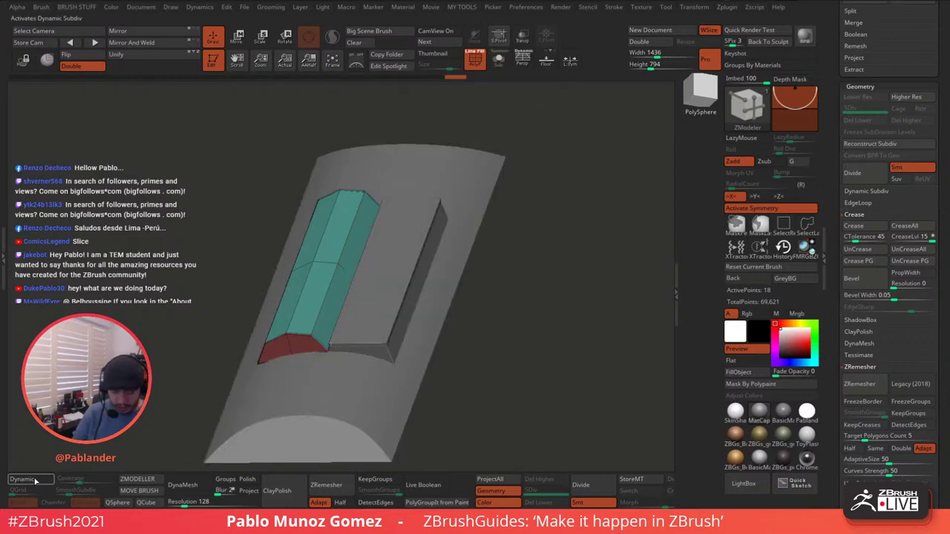
{"action": "mouse_move", "coordinate": [541, 246]}
{"action": "left_mouse_down"}
{"action": "mouse_move", "coordinate": [545, 263]}
{"action": "mouse_move", "coordinate": [530, 227]}
{"action": "left_mouse_up"}
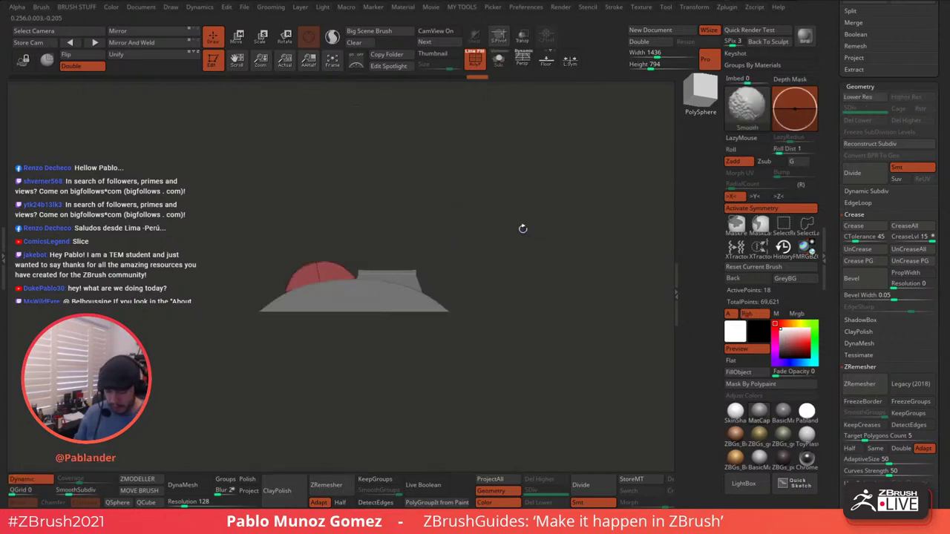
{"action": "right_click_drag", "start_coordinate": [485, 202], "coordinate": [465, 188]}
- Mask all but the ridge's lower outer edge, move that edge slightly inward against the base block, and return to Draw mode
{"action": "left_click", "coordinate": [238, 44]}
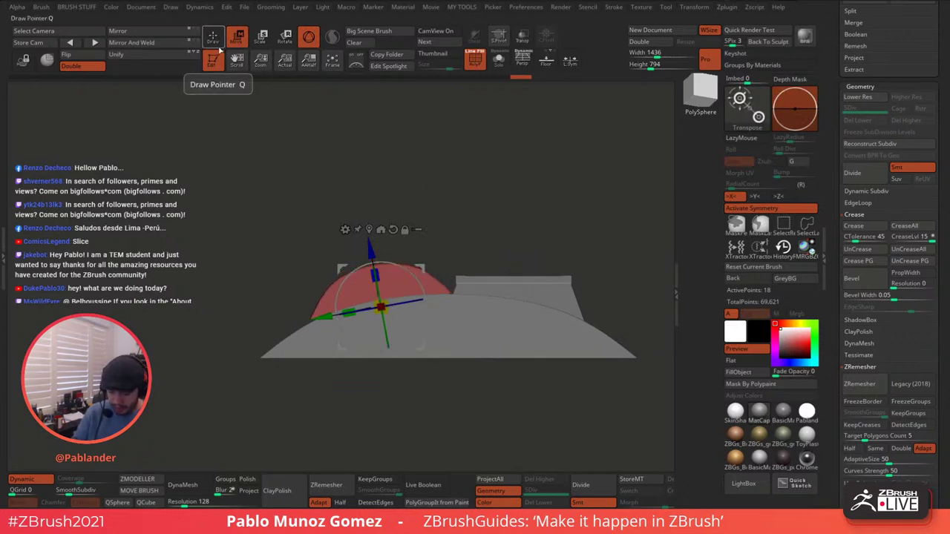
{"action": "left_click_drag", "start_coordinate": [259, 290], "coordinate": [325, 371], "text": "ctrl"}
{"action": "left_click", "coordinate": [337, 409], "text": "ctrl"}
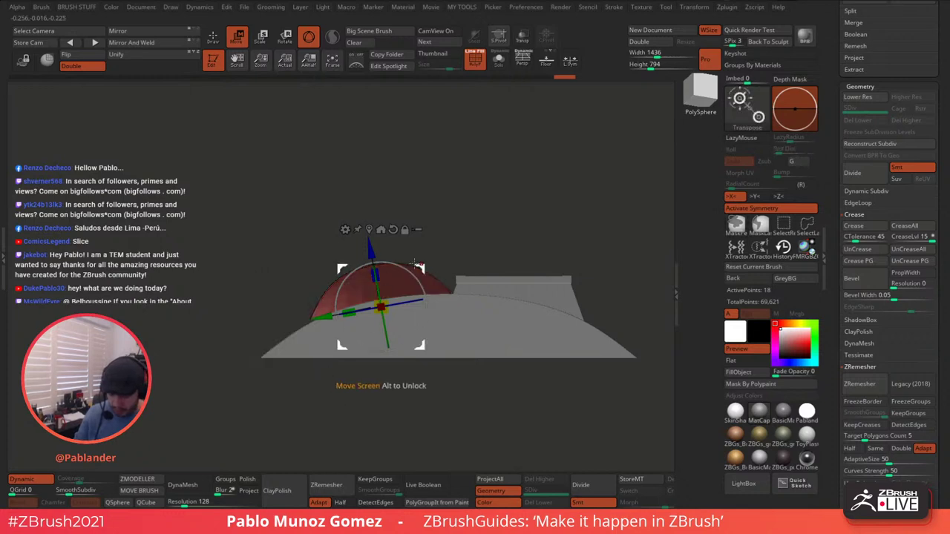
{"action": "left_click_drag", "start_coordinate": [374, 245], "coordinate": [374, 252]}
{"action": "left_click_drag", "start_coordinate": [325, 323], "coordinate": [328, 323]}
{"action": "left_click", "coordinate": [214, 38]}
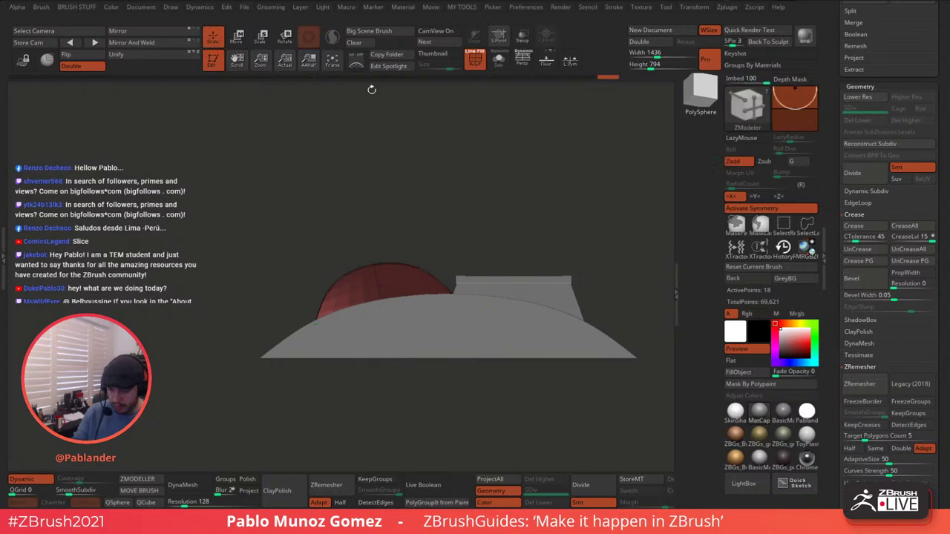
- Mask all but the ridge's opposite lower edge, nudge that edge slightly with the gizmo, and clear the mask
{"action": "left_click_drag", "start_coordinate": [473, 127], "coordinate": [479, 163], "text": "ctrl"}
{"action": "left_click_drag", "start_coordinate": [447, 250], "coordinate": [452, 269], "text": "ctrl"}
{"action": "left_click", "coordinate": [475, 159], "text": "ctrl"}
{"action": "key", "text": "w"}
{"action": "left_click_drag", "start_coordinate": [428, 354], "coordinate": [427, 357]}
{"action": "left_click", "coordinate": [213, 38]}
{"action": "mouse_move", "coordinate": [458, 160]}
{"action": "left_mouse_down", "text": "ctrl"}
{"action": "mouse_move", "coordinate": [475, 194]}
{"action": "mouse_move", "coordinate": [472, 141]}
{"action": "mouse_move", "coordinate": [494, 106]}
{"action": "mouse_move", "coordinate": [534, 259]}
{"action": "mouse_move", "coordinate": [514, 259]}
{"action": "mouse_move", "coordinate": [525, 315]}
{"action": "left_mouse_up", "text": "ctrl"}
- Adjust the ridge's smooth subdivision level and isolate it in Solo mode to inspect its edges and underside
{"action": "left_click", "coordinate": [79, 490]}
{"action": "left_click", "coordinate": [475, 59]}
{"action": "mouse_move", "coordinate": [494, 104]}
{"action": "left_mouse_down"}
{"action": "mouse_move", "coordinate": [528, 193]}
{"action": "mouse_move", "coordinate": [503, 204]}
{"action": "mouse_move", "coordinate": [449, 197]}
{"action": "mouse_move", "coordinate": [472, 169]}
{"action": "mouse_move", "coordinate": [456, 198]}
{"action": "mouse_move", "coordinate": [460, 190]}
{"action": "left_mouse_up"}
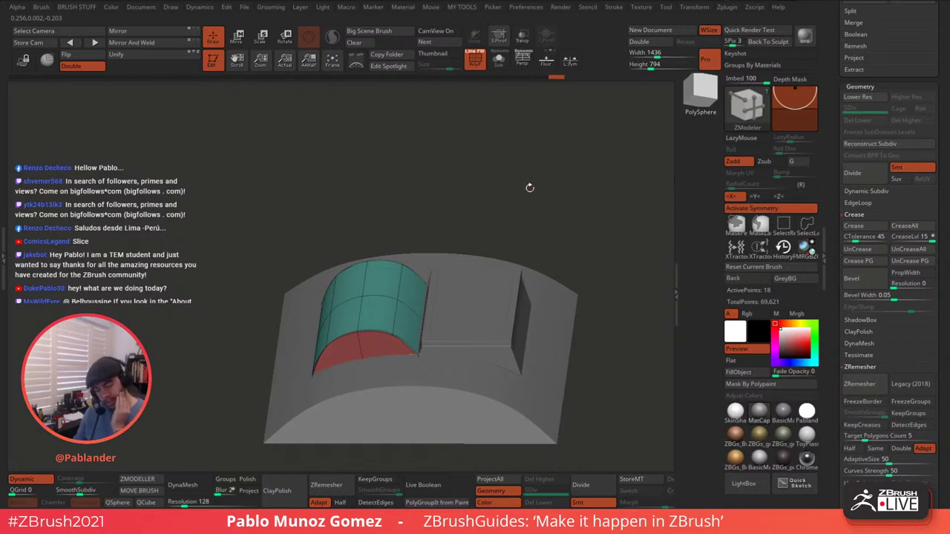
{"action": "left_click", "coordinate": [496, 61]}
{"action": "left_click_drag", "start_coordinate": [515, 171], "coordinate": [519, 196]}
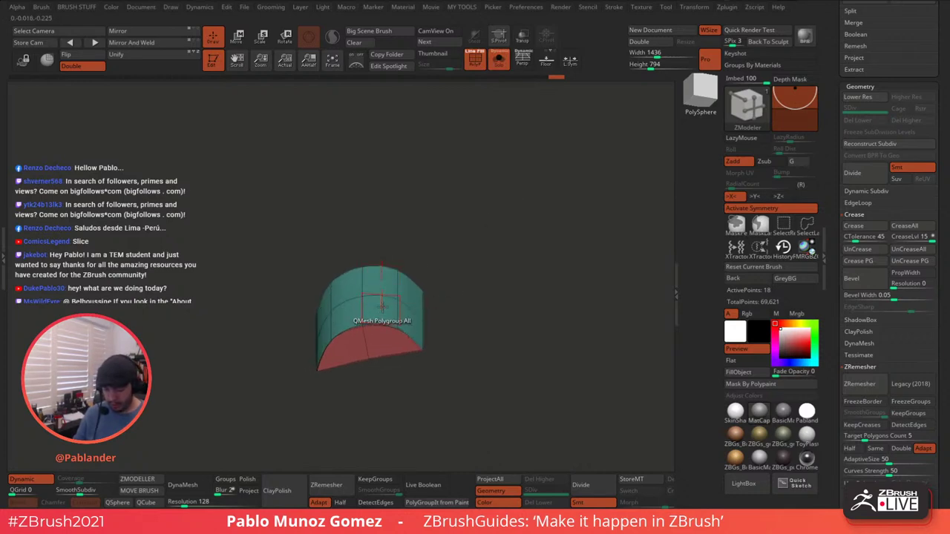
{"action": "left_click_drag", "start_coordinate": [493, 277], "coordinate": [497, 259], "text": "alt"}
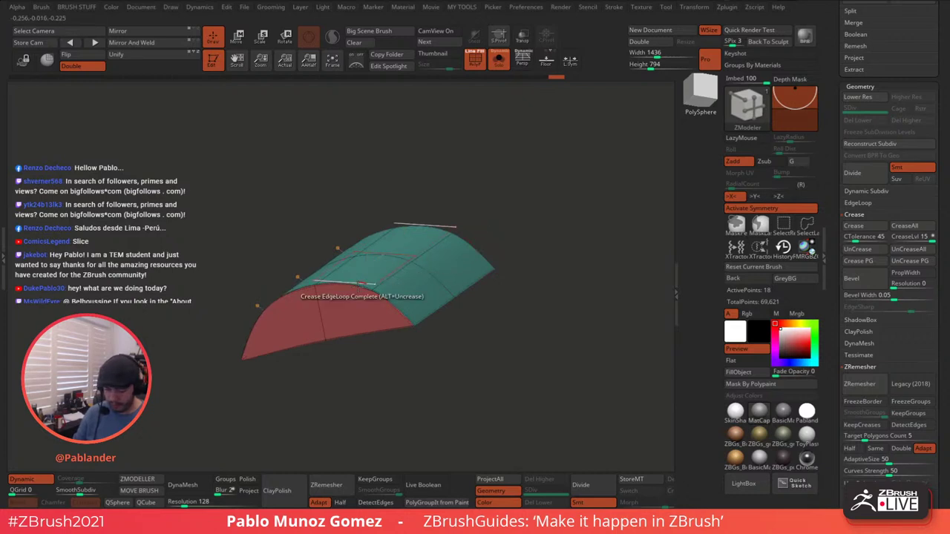
{"action": "left_click_drag", "start_coordinate": [431, 203], "coordinate": [460, 101]}
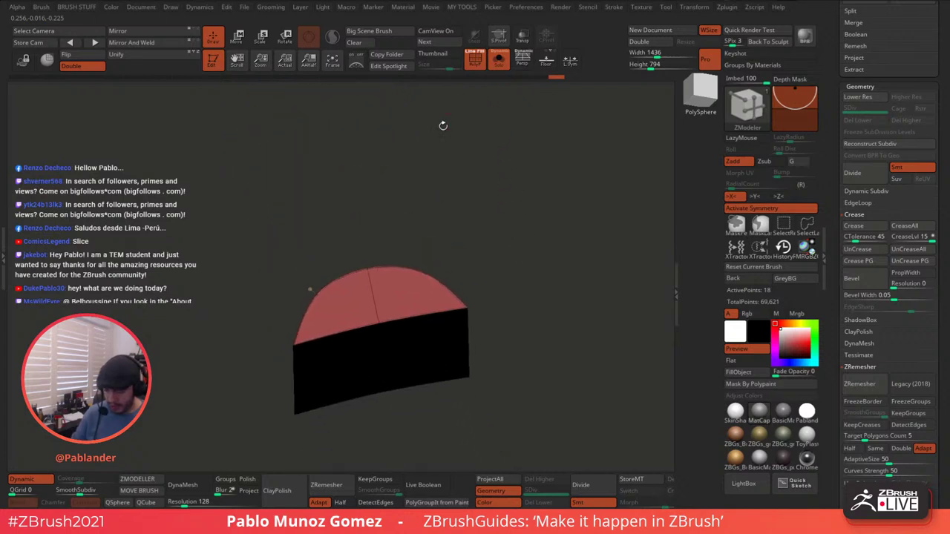
- Turn off the smoothed preview on the ridge and delete its end-cap faces with the ZModeler Delete polygon action
{"action": "key", "text": "shift+d"}
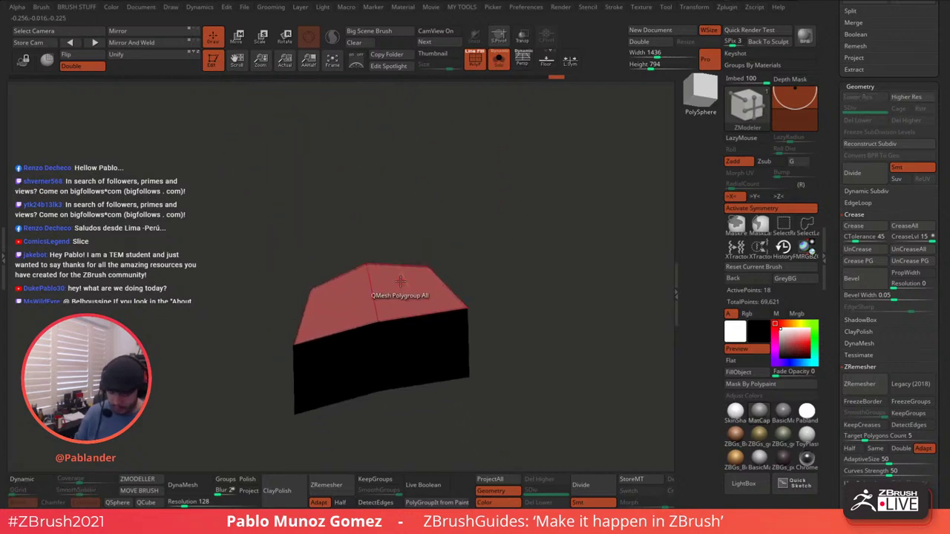
{"action": "key", "text": "space"}
{"action": "left_click", "coordinate": [312, 150]}
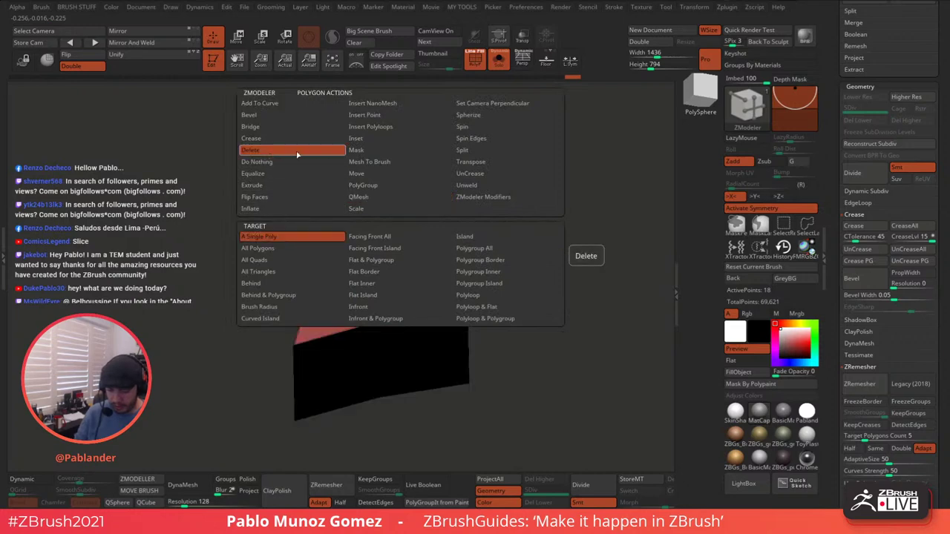
{"action": "left_click", "coordinate": [410, 290], "text": "alt"}
{"action": "left_click", "coordinate": [352, 303], "text": "alt"}
{"action": "left_click", "coordinate": [404, 283]}
{"action": "left_click_drag", "start_coordinate": [508, 214], "coordinate": [522, 253], "text": "ctrl+shift"}
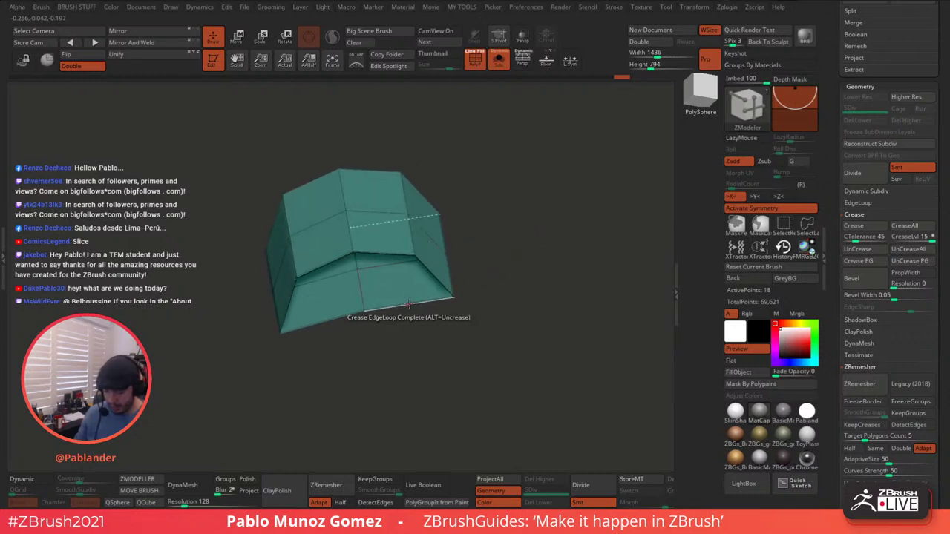
- Insert single edge loops running lengthwise along the ridge's underside and its sloped side
{"action": "key", "text": "space"}
{"action": "left_click", "coordinate": [416, 209]}
{"action": "left_click", "coordinate": [392, 265]}
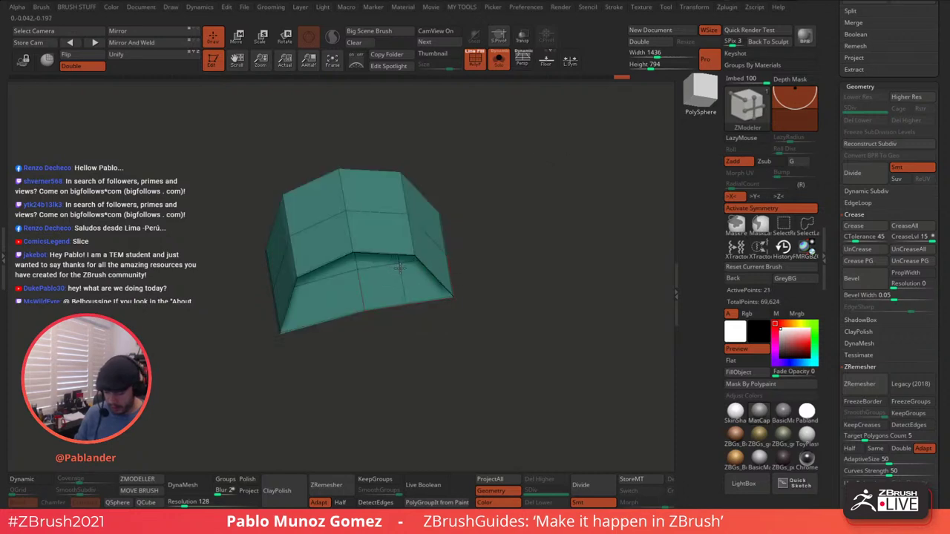
{"action": "mouse_move", "coordinate": [510, 226]}
{"action": "left_mouse_down"}
{"action": "mouse_move", "coordinate": [519, 215]}
{"action": "mouse_move", "coordinate": [520, 228]}
{"action": "left_mouse_up"}
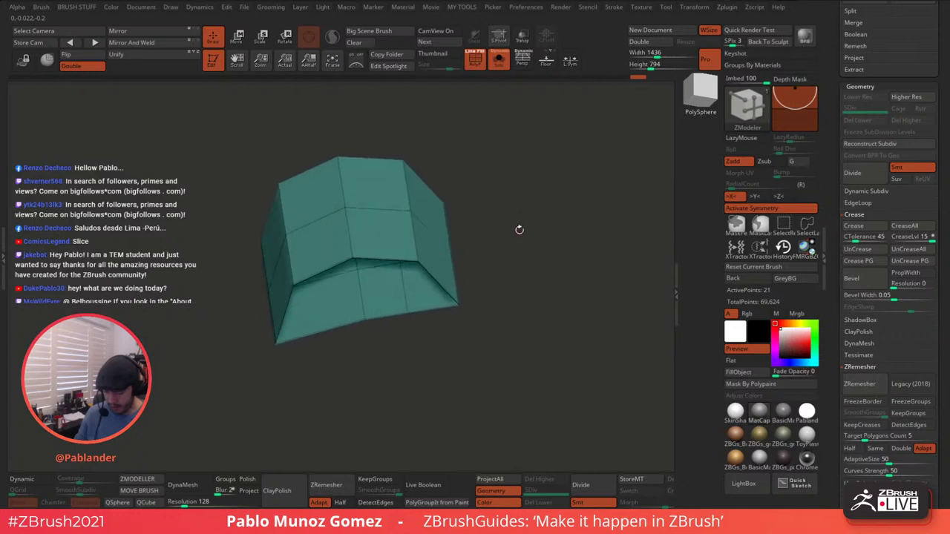
{"action": "left_click_drag", "start_coordinate": [498, 303], "coordinate": [496, 299]}
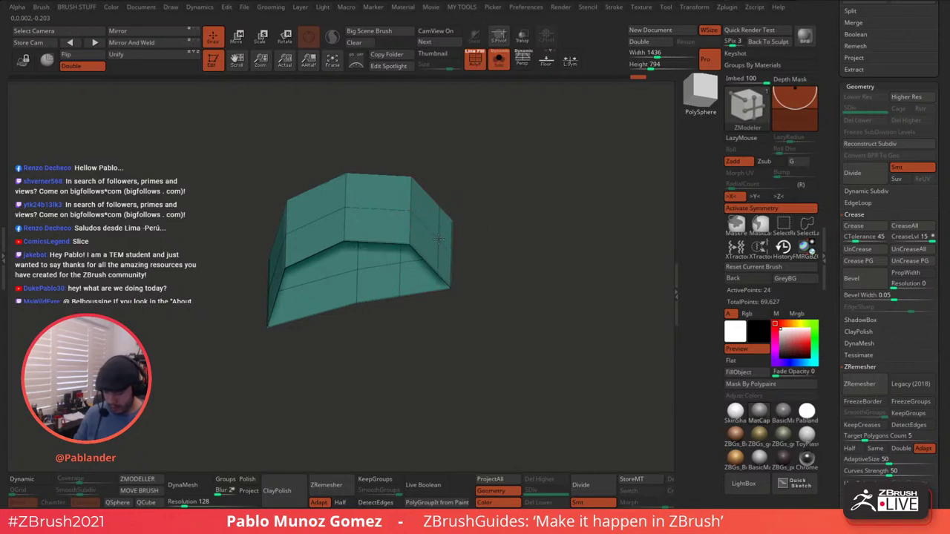
{"action": "mouse_move", "coordinate": [515, 214]}
{"action": "left_mouse_down"}
{"action": "mouse_move", "coordinate": [509, 224]}
{"action": "mouse_move", "coordinate": [498, 213]}
{"action": "left_mouse_up"}
- Undo the latest trial edits and nudge the ridge's added side edge slightly outward before returning to Draw mode
{"action": "key", "text": "ctrl+z"}
{"action": "key", "text": "ctrl+z"}
{"action": "key", "text": "ctrl+z"}
{"action": "key", "text": "ctrl+z"}
{"action": "key", "text": "ctrl+z"}
{"action": "key", "text": "ctrl+z"}
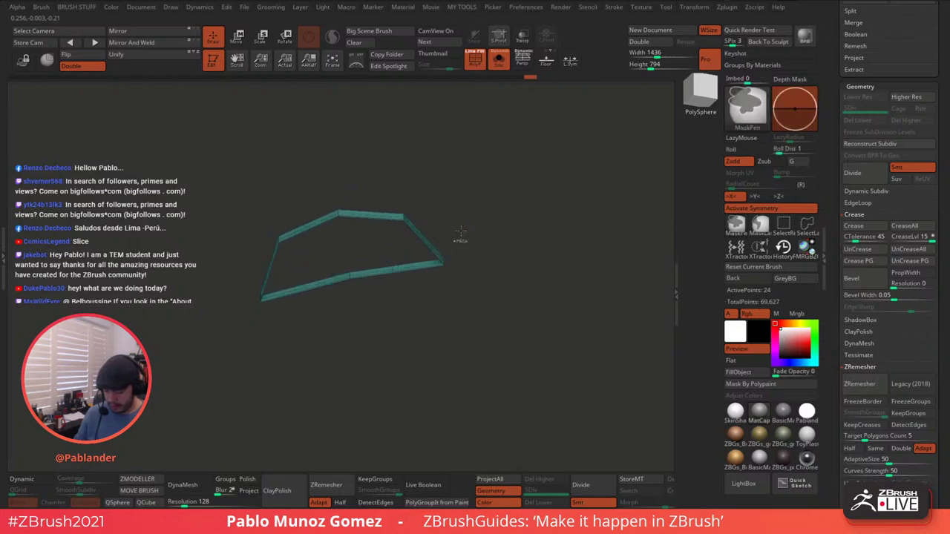
{"action": "key", "text": "w"}
{"action": "left_click_drag", "start_coordinate": [299, 295], "coordinate": [304, 293], "text": "alt"}
{"action": "key", "text": "q"}
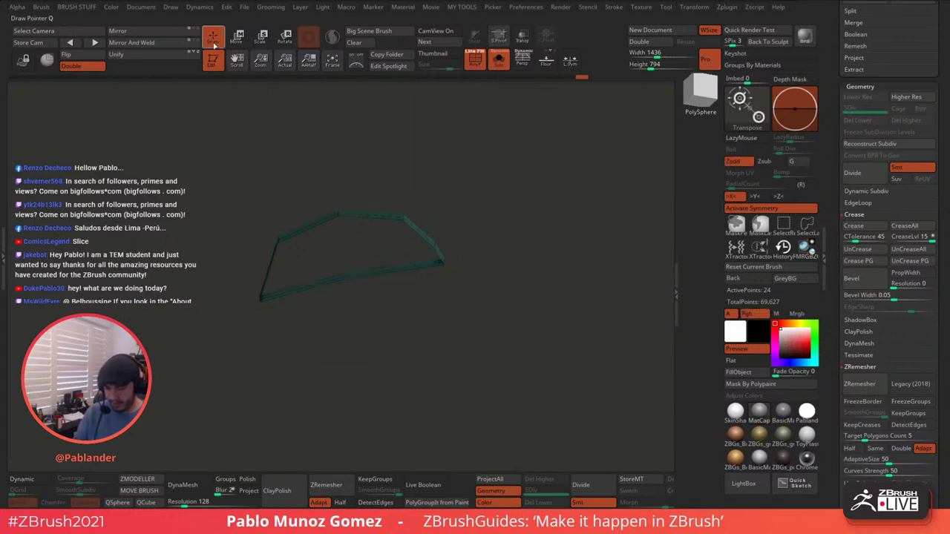
{"action": "left_click_drag", "start_coordinate": [514, 171], "coordinate": [524, 205]}
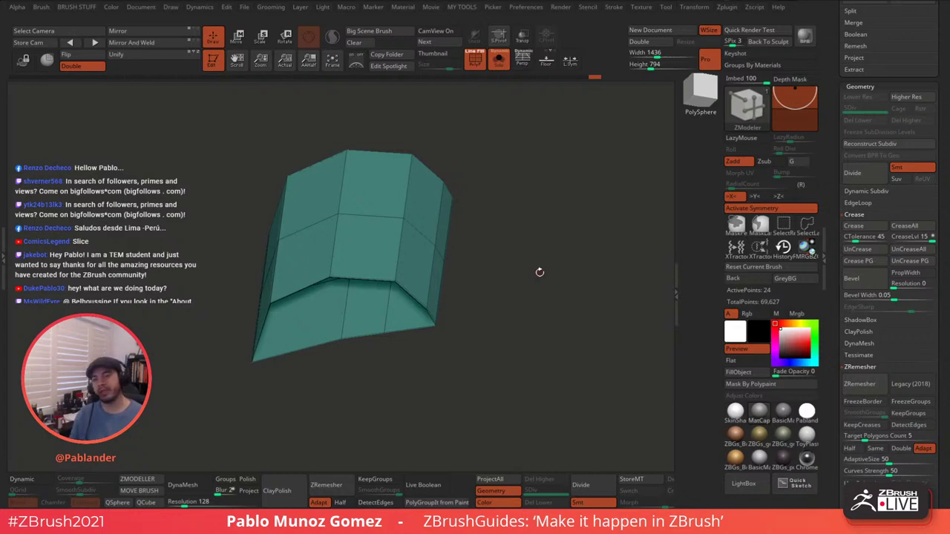
- Close the ridge's open ends by bridging each upper edge to the matching lower edge
{"action": "left_click_drag", "start_coordinate": [498, 188], "coordinate": [511, 189]}
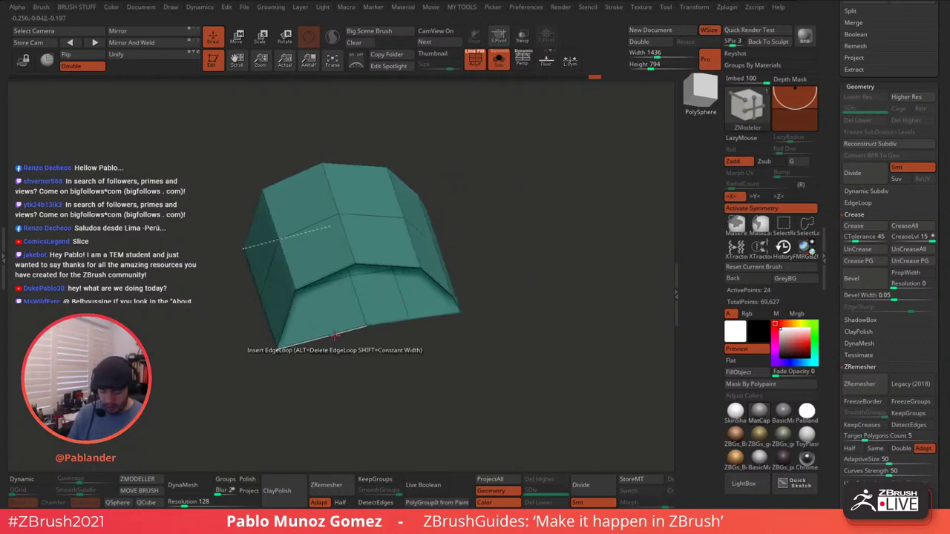
{"action": "left_click_drag", "start_coordinate": [481, 263], "coordinate": [354, 333]}
{"action": "key", "text": "space"}
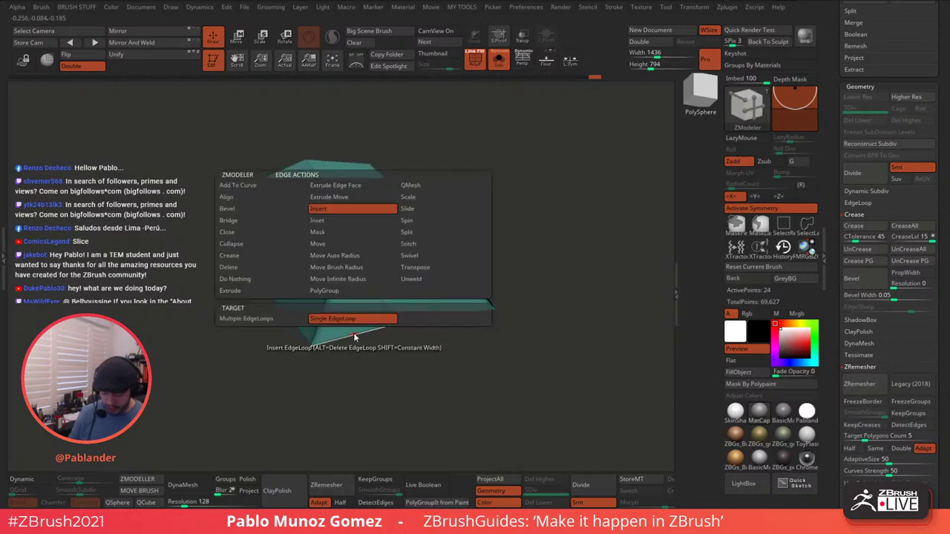
{"action": "left_click", "coordinate": [264, 222]}
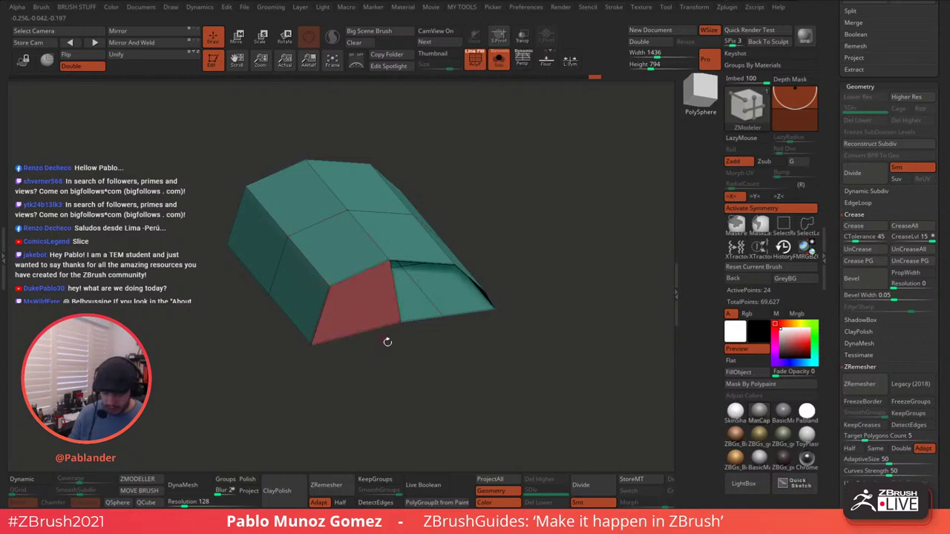
{"action": "left_click_drag", "start_coordinate": [374, 334], "coordinate": [430, 324]}
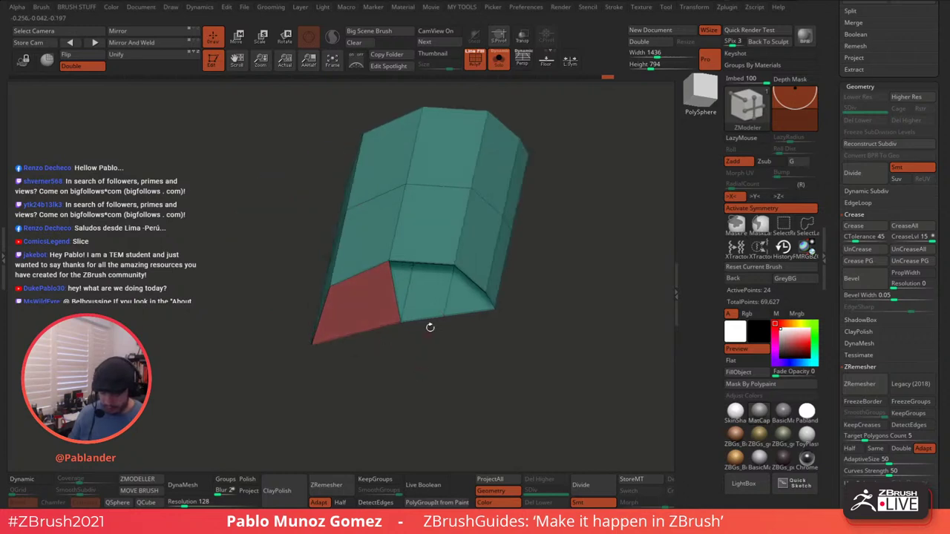
{"action": "left_click_drag", "start_coordinate": [512, 298], "coordinate": [484, 292]}
{"action": "left_click", "coordinate": [470, 279]}
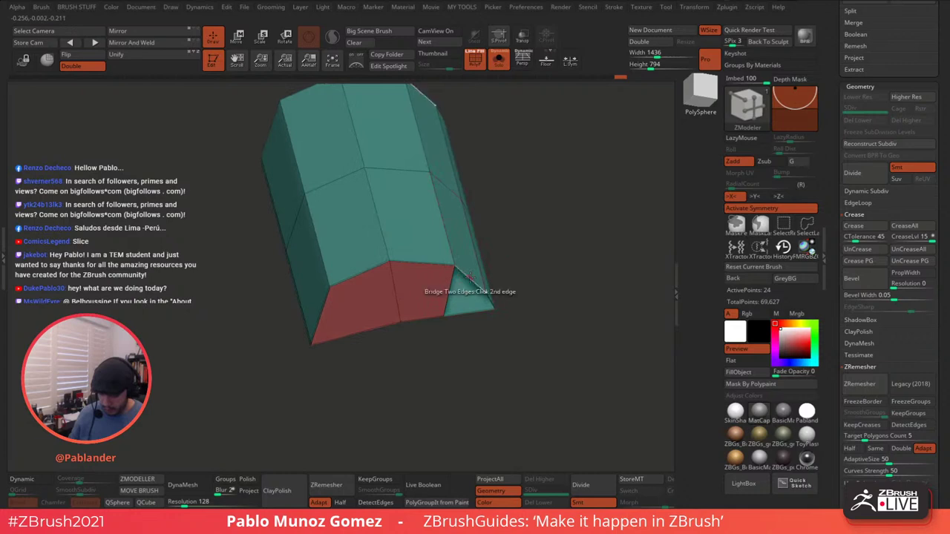
{"action": "left_click", "coordinate": [472, 312]}
{"action": "left_click_drag", "start_coordinate": [549, 257], "coordinate": [549, 214]}
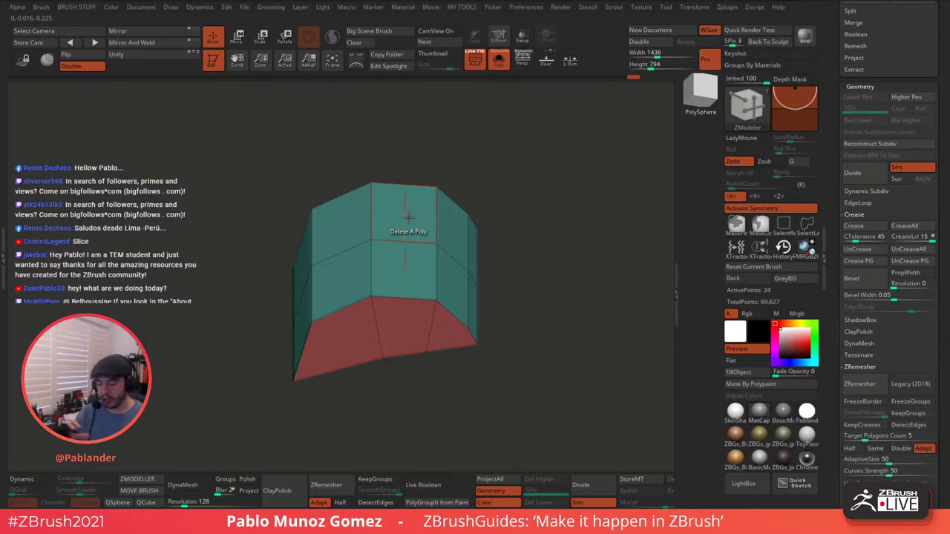
- Mark the ridge's middle strip, including its end faces, and inset it as one region with the Polygroup All target
{"action": "mouse_move", "coordinate": [401, 317]}
{"action": "left_mouse_down", "text": "alt"}
{"action": "mouse_move", "coordinate": [405, 257]}
{"action": "mouse_move", "coordinate": [524, 199]}
{"action": "mouse_move", "coordinate": [526, 143]}
{"action": "mouse_move", "coordinate": [552, 199]}
{"action": "mouse_move", "coordinate": [549, 178]}
{"action": "mouse_move", "coordinate": [561, 199]}
{"action": "mouse_move", "coordinate": [543, 208]}
{"action": "mouse_move", "coordinate": [555, 199]}
{"action": "left_mouse_up", "text": "alt"}
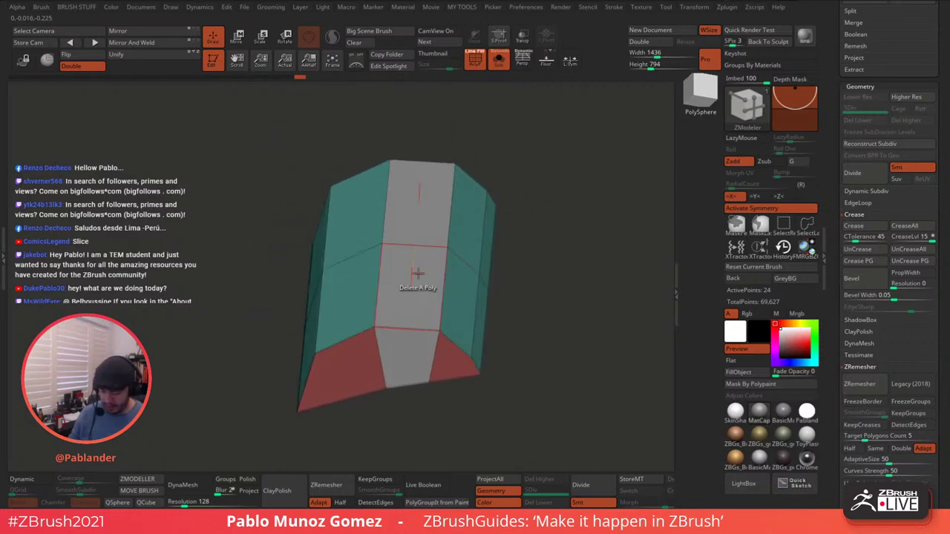
{"action": "key", "text": "space"}
{"action": "left_click", "coordinate": [418, 138]}
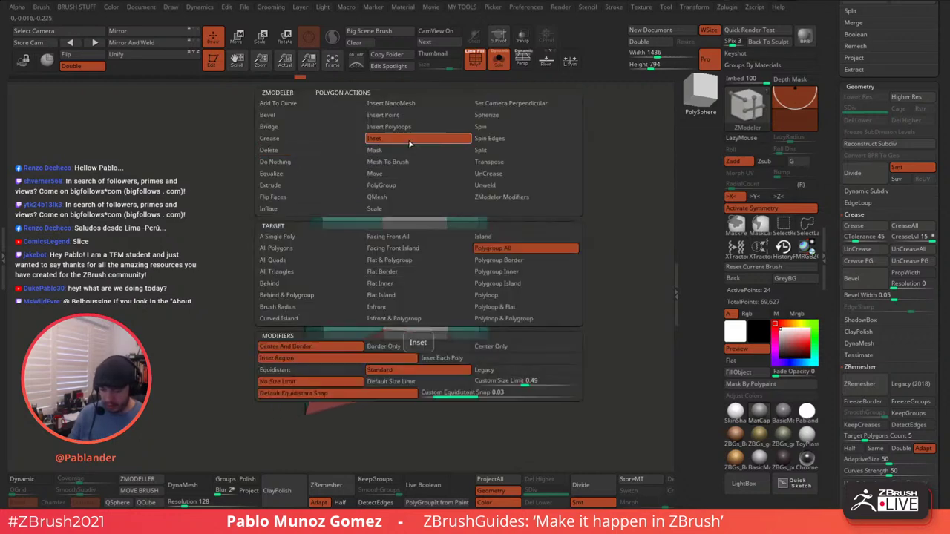
{"action": "left_click", "coordinate": [427, 268]}
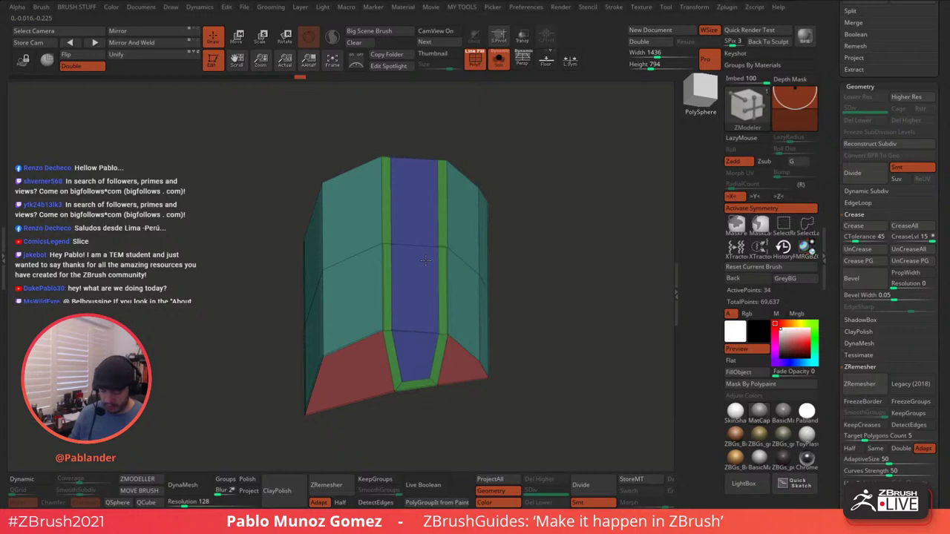
{"action": "left_click_drag", "start_coordinate": [536, 248], "coordinate": [567, 191]}
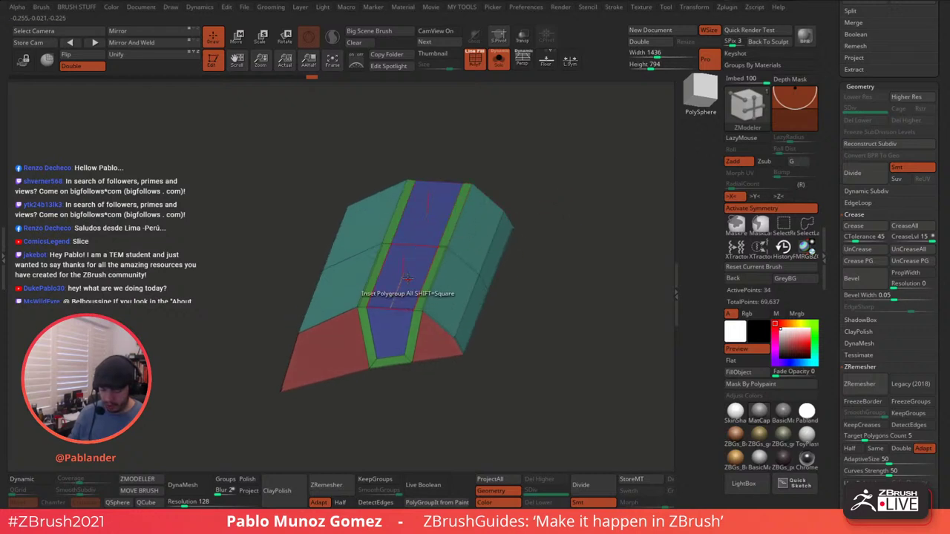
- Try to push the top faces of the middle strip down into the ridge using QMesh with Polygroup All
{"action": "left_click", "coordinate": [427, 222], "text": "alt"}
{"action": "left_click_drag", "start_coordinate": [427, 225], "coordinate": [425, 215]}
{"action": "key", "text": "ctrl+z"}
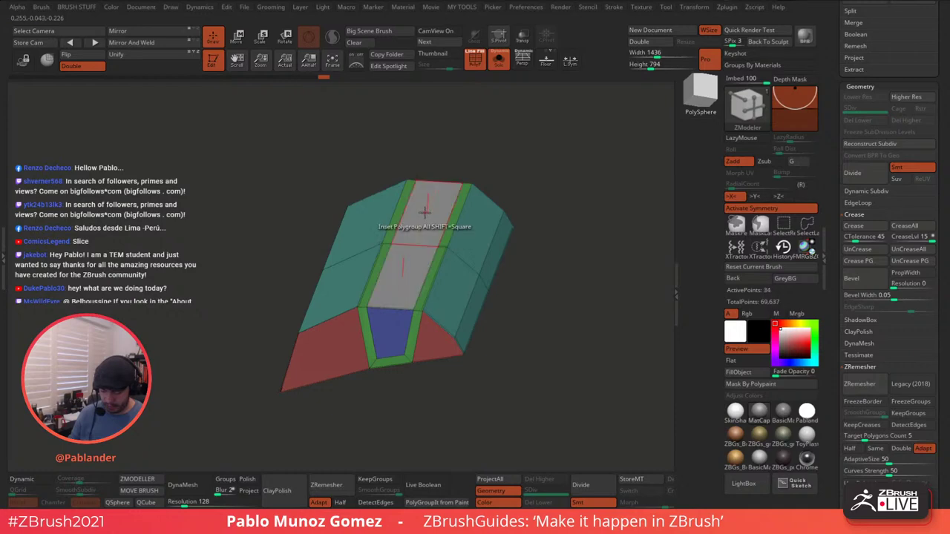
{"action": "key", "text": "space"}
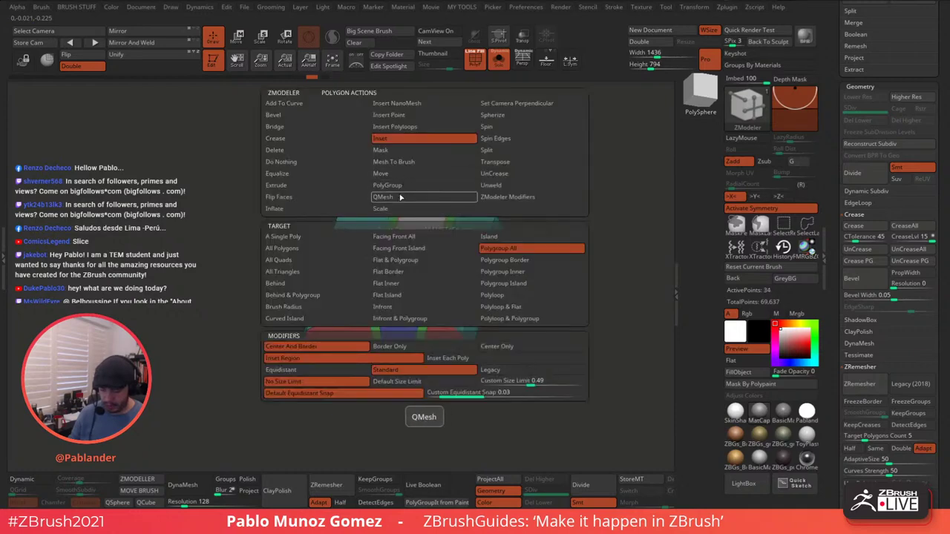
{"action": "left_click", "coordinate": [400, 197]}
{"action": "left_click_drag", "start_coordinate": [421, 223], "coordinate": [423, 254]}
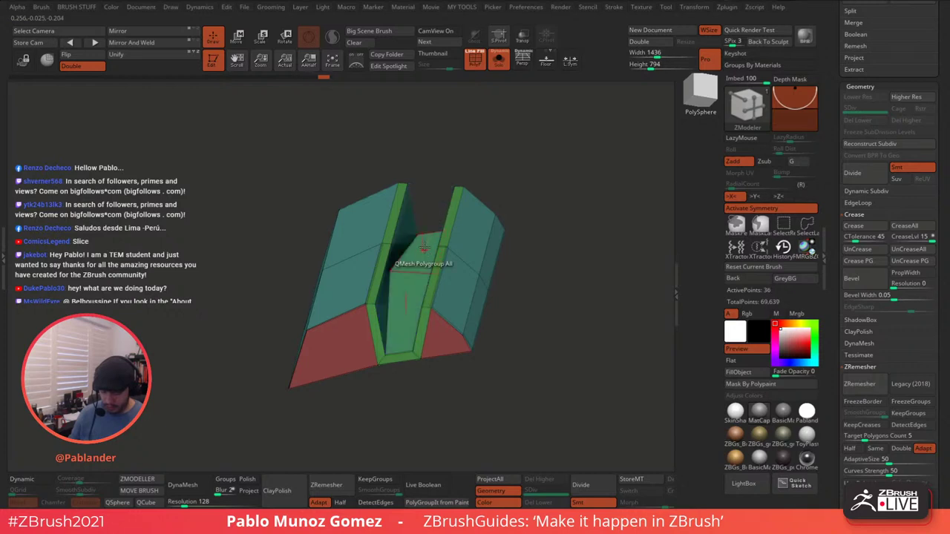
{"action": "left_click_drag", "start_coordinate": [546, 163], "coordinate": [564, 176]}
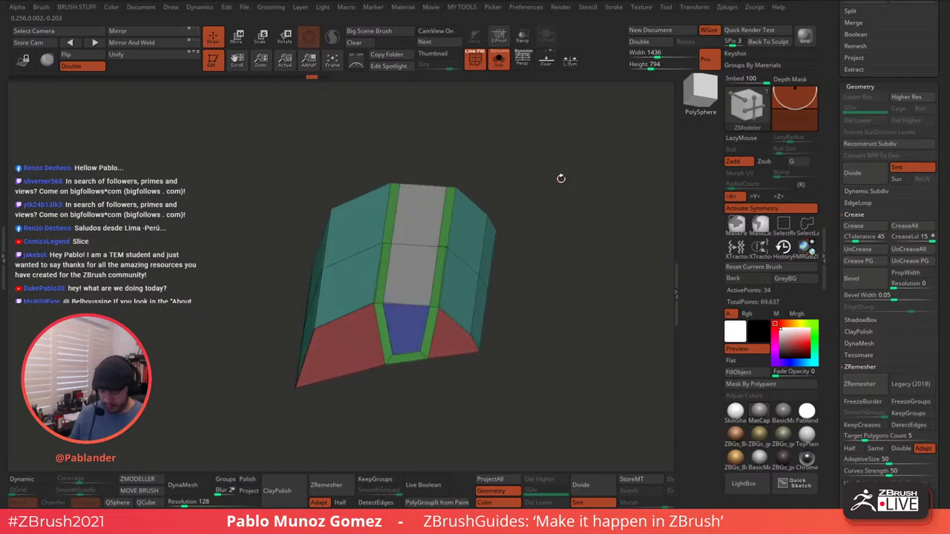
- Mark the inset strip's end face along with its top faces and delete them all to open a lengthwise channel
{"action": "left_click", "coordinate": [406, 317], "text": "alt"}
{"action": "left_click_drag", "start_coordinate": [533, 182], "coordinate": [532, 169]}
{"action": "key", "text": "space"}
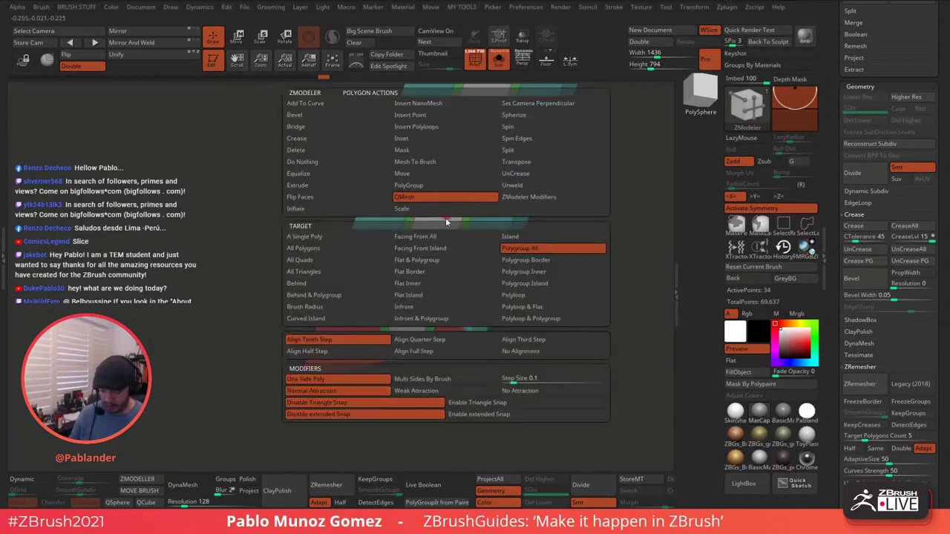
{"action": "left_click", "coordinate": [326, 146]}
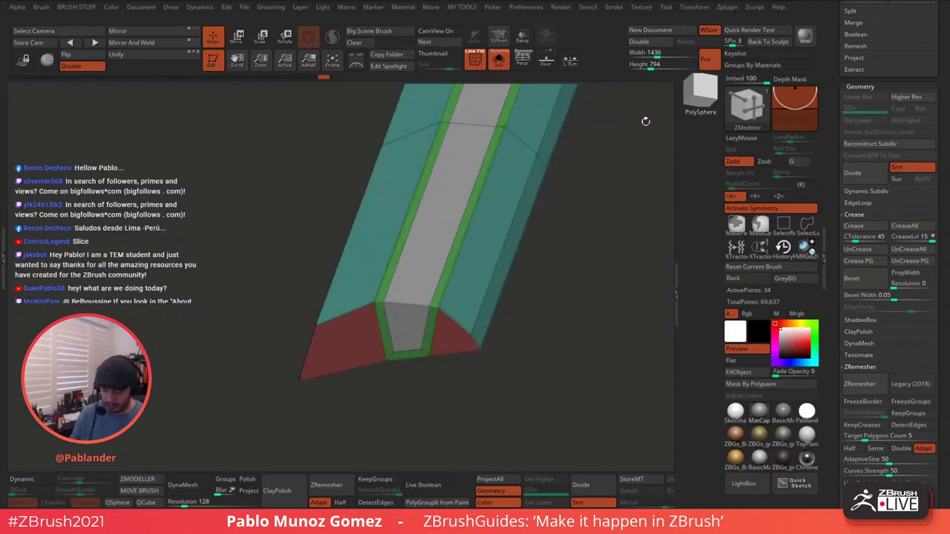
{"action": "left_click", "coordinate": [446, 212]}
{"action": "left_click_drag", "start_coordinate": [586, 217], "coordinate": [565, 219]}
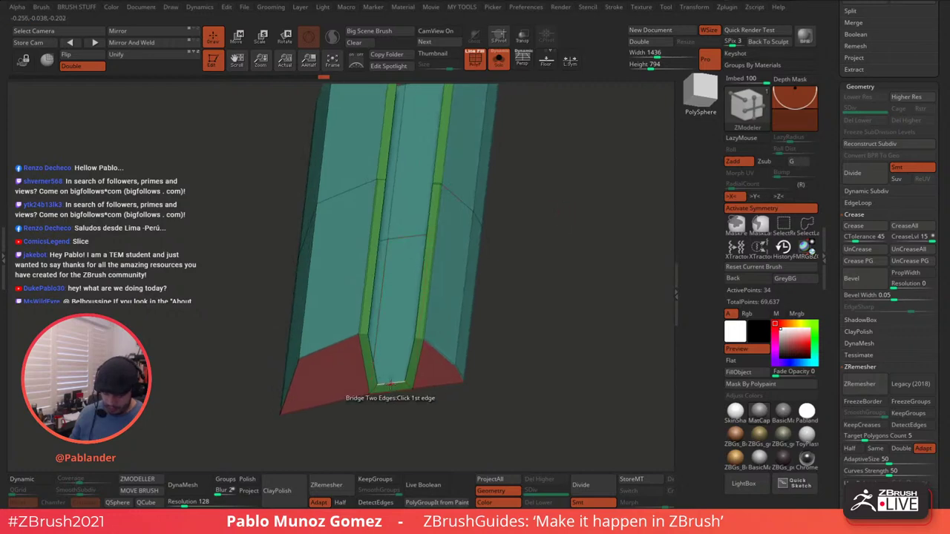
- Turn off symmetry and bridge the channel's two end edges to form a floor along its full length
{"action": "key", "text": "x"}
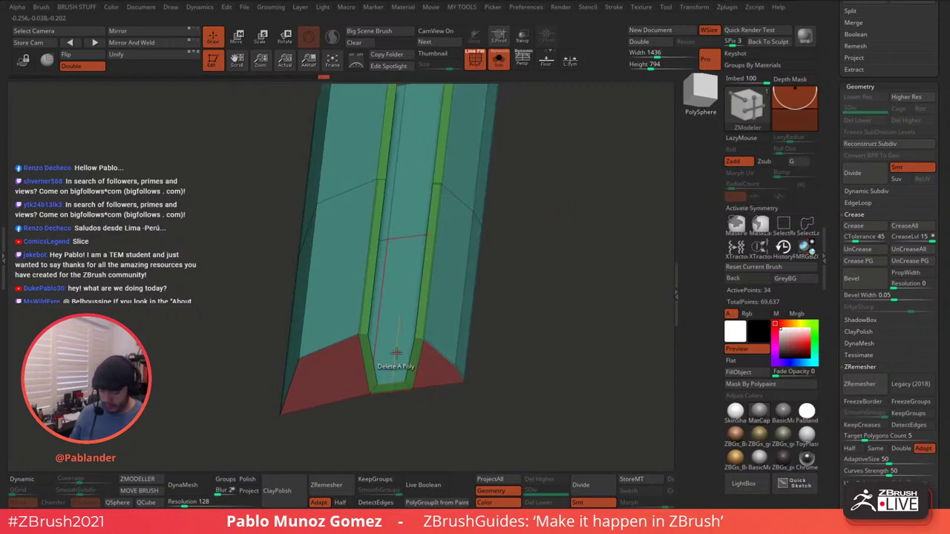
{"action": "key", "text": "space"}
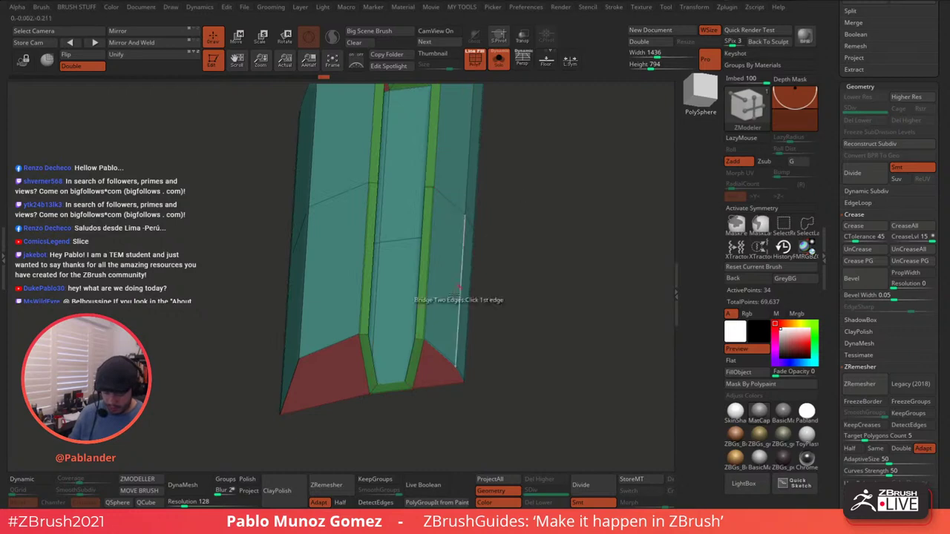
{"action": "left_click", "coordinate": [392, 384]}
{"action": "left_click_drag", "start_coordinate": [576, 201], "coordinate": [576, 290], "text": "alt"}
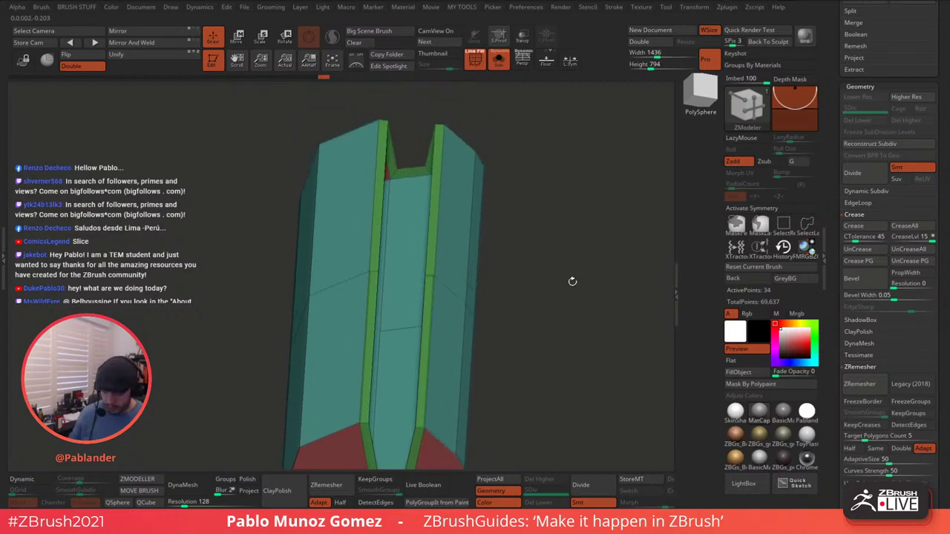
{"action": "left_click", "coordinate": [412, 170]}
{"action": "left_click_drag", "start_coordinate": [540, 176], "coordinate": [550, 159]}
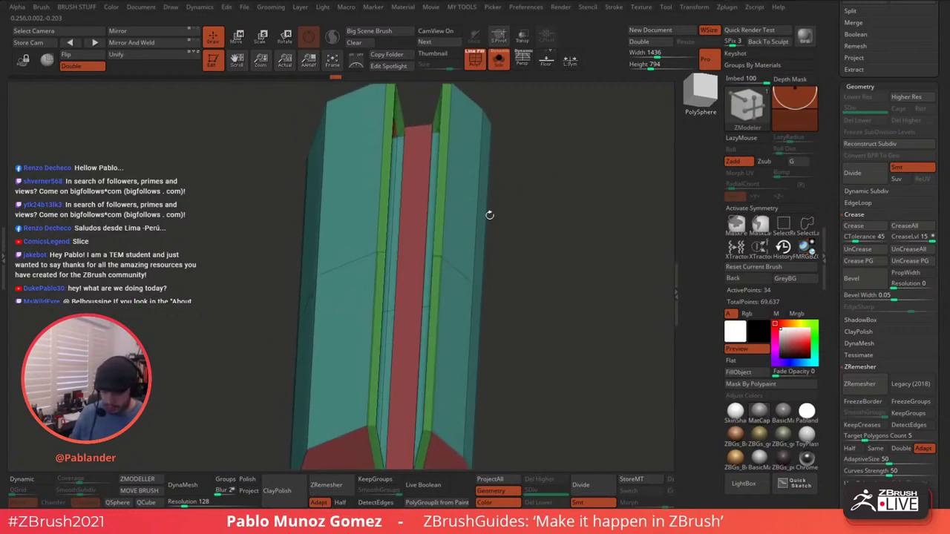
- Insert an edge loop across the middle of the channel floor with the Multiple EdgeLoops target, checking it from several angles
{"action": "key", "text": "space"}
{"action": "left_click", "coordinate": [396, 211]}
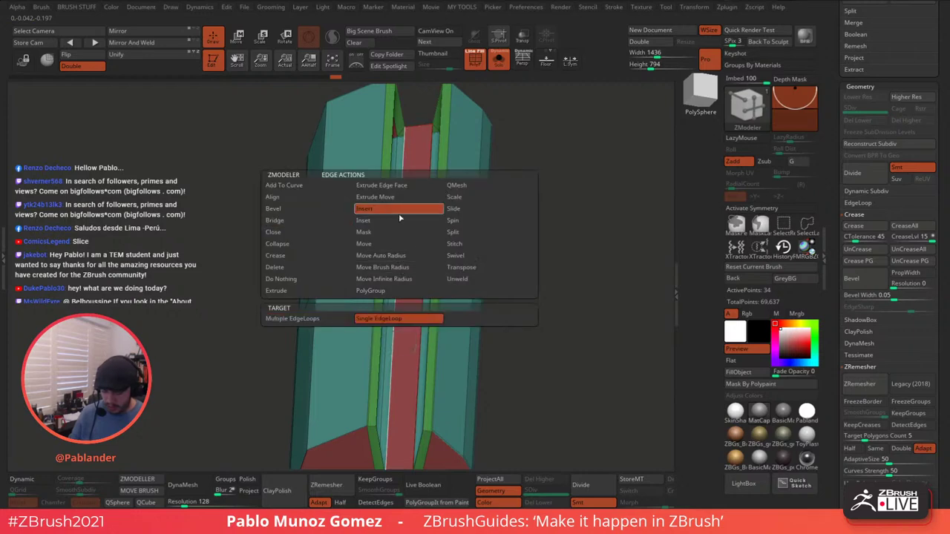
{"action": "left_click", "coordinate": [324, 321]}
{"action": "left_click", "coordinate": [399, 274]}
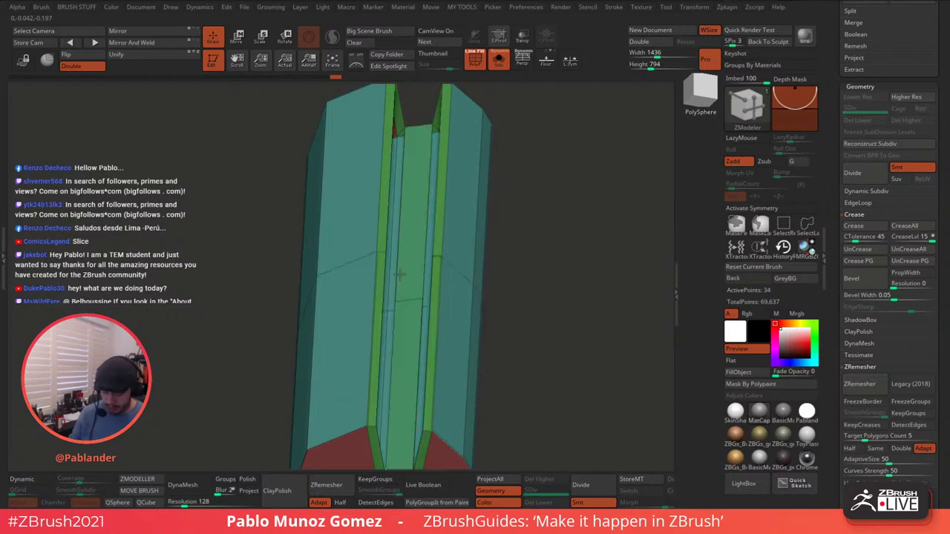
{"action": "left_click_drag", "start_coordinate": [551, 239], "coordinate": [504, 244]}
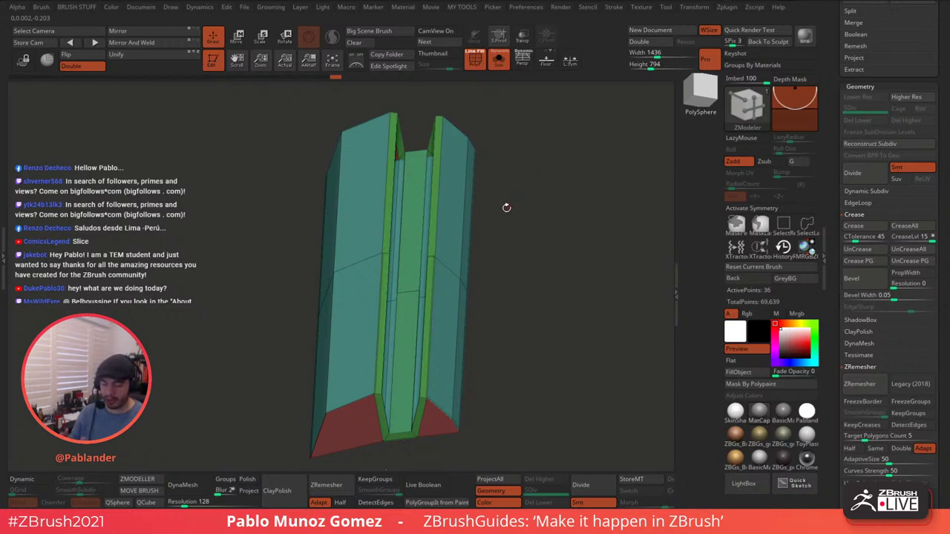
{"action": "left_click_drag", "start_coordinate": [509, 240], "coordinate": [514, 242]}
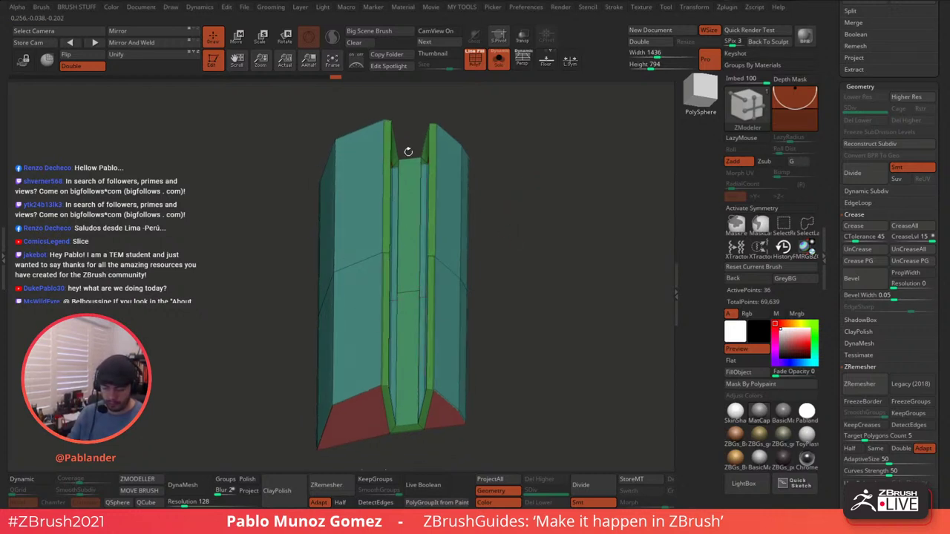
{"action": "left_click_drag", "start_coordinate": [485, 191], "coordinate": [520, 213]}
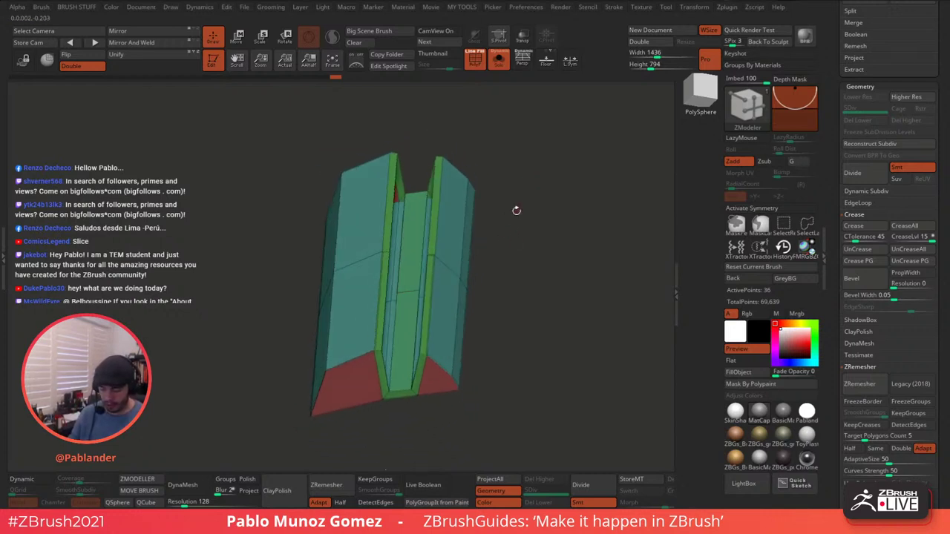
- Bridge the ridge's inner edges to the channel floor on both sides, with symmetry on, to wall in the channel
{"action": "key", "text": "space"}
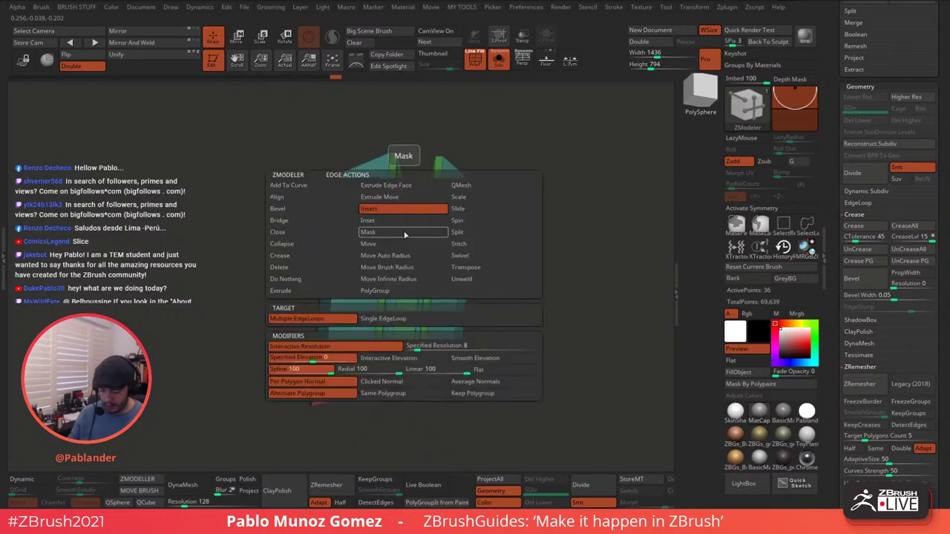
{"action": "left_click", "coordinate": [327, 222]}
{"action": "key", "text": "x"}
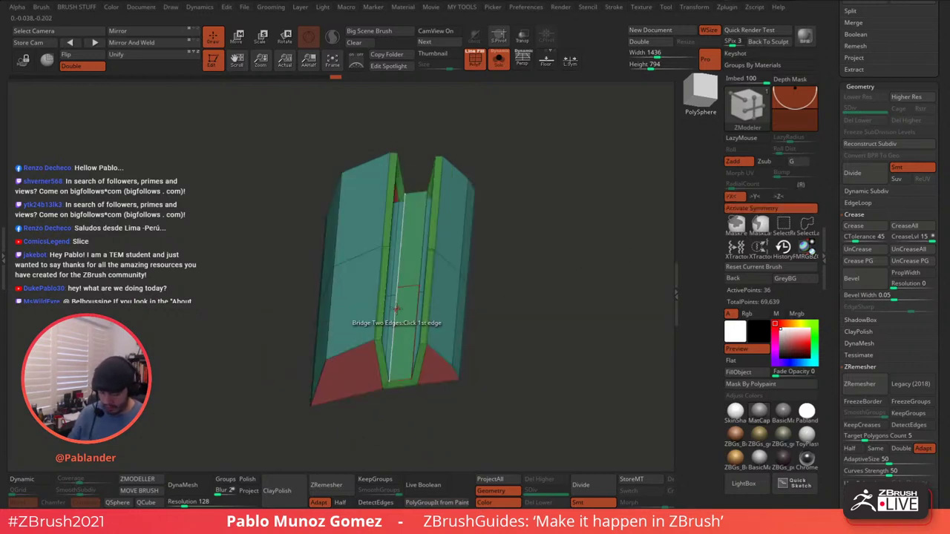
{"action": "left_click", "coordinate": [412, 308]}
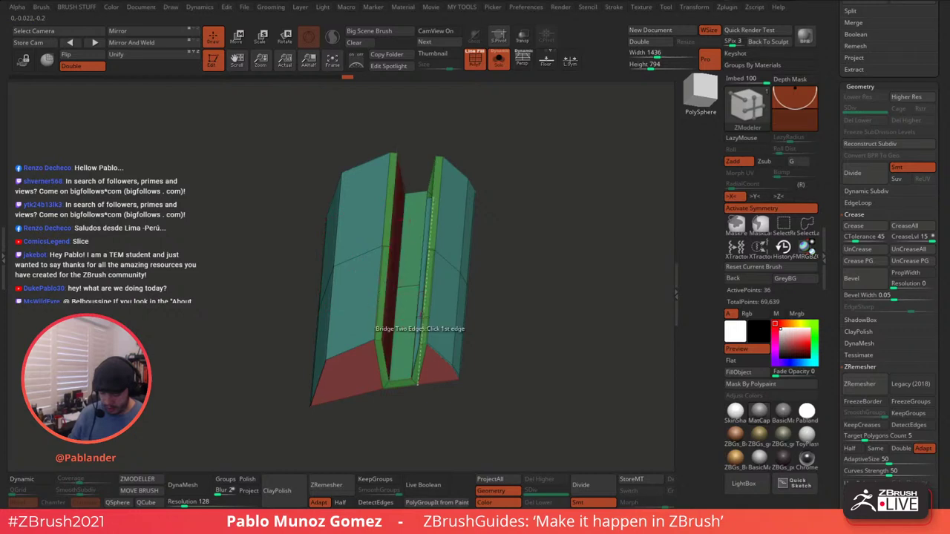
{"action": "left_click_drag", "start_coordinate": [504, 265], "coordinate": [445, 334]}
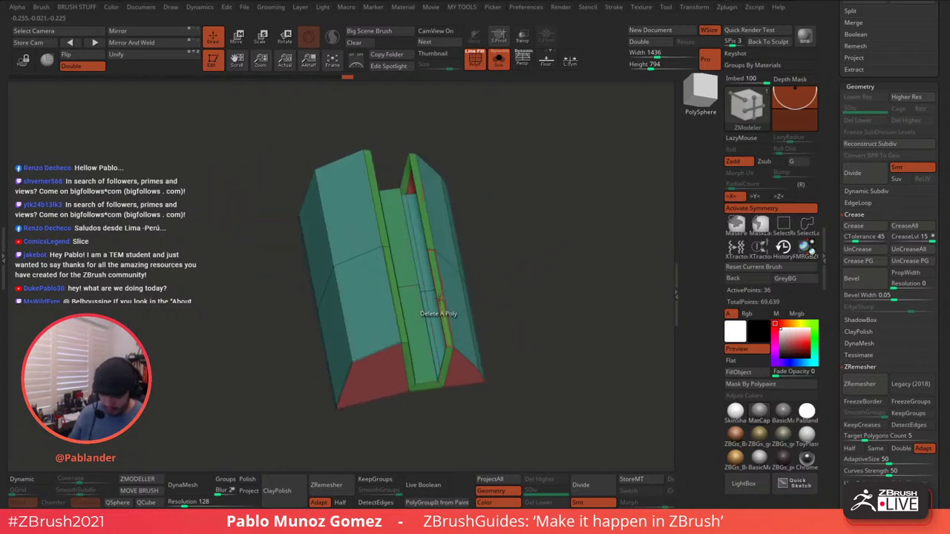
{"action": "left_click", "coordinate": [440, 298]}
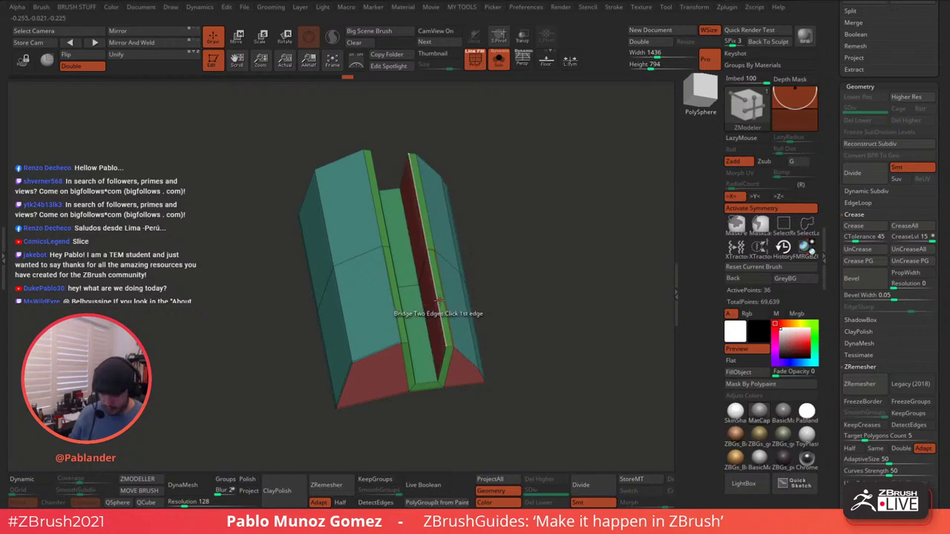
{"action": "left_click_drag", "start_coordinate": [512, 282], "coordinate": [573, 264]}
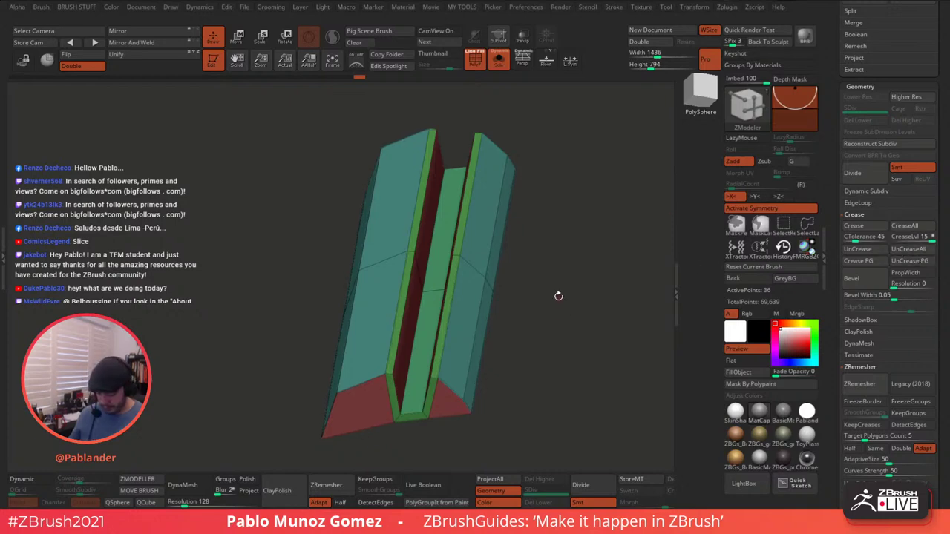
{"action": "left_click_drag", "start_coordinate": [559, 290], "coordinate": [541, 259]}
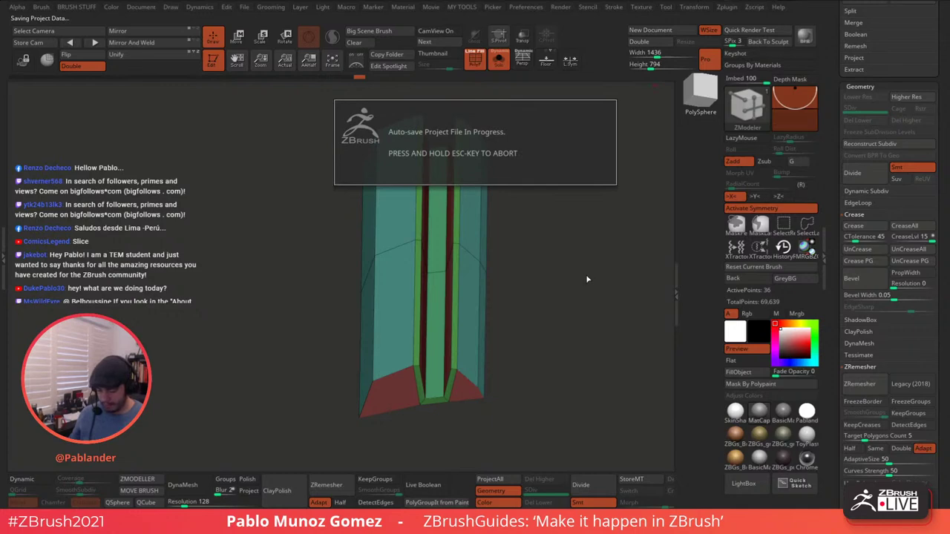
{"action": "left_click_drag", "start_coordinate": [573, 277], "coordinate": [538, 297]}
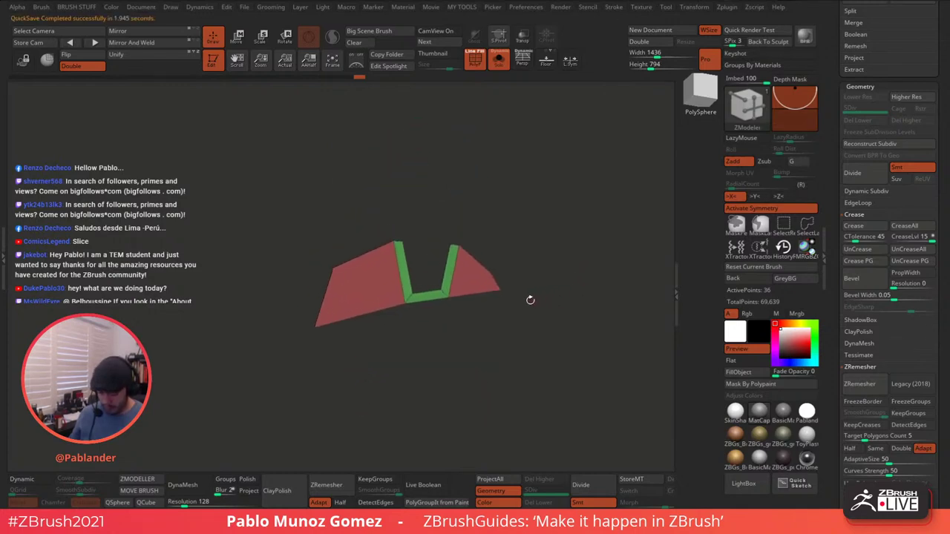
- Mask all but one lower corner of the channel and shift that corner outward so its side wall stands upright
{"action": "key", "text": "w"}
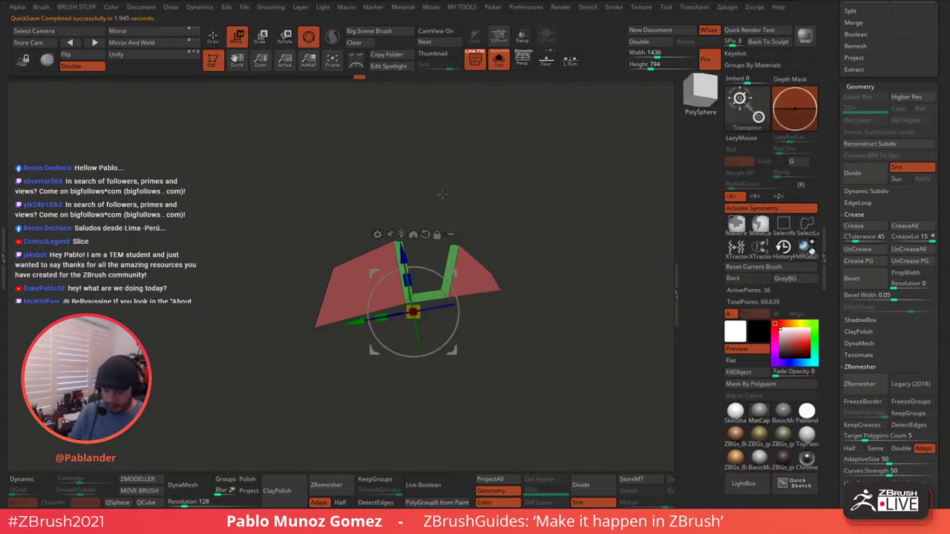
{"action": "left_click", "coordinate": [212, 38]}
{"action": "left_click_drag", "start_coordinate": [425, 267], "coordinate": [464, 319], "text": "ctrl"}
{"action": "left_click", "coordinate": [236, 38]}
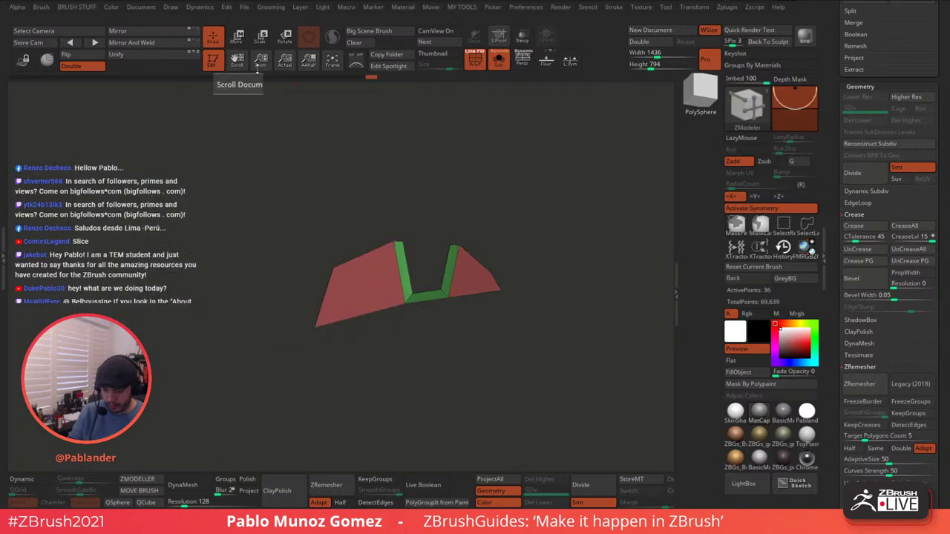
{"action": "left_click_drag", "start_coordinate": [426, 199], "coordinate": [442, 240]}
{"action": "left_click", "coordinate": [400, 234]}
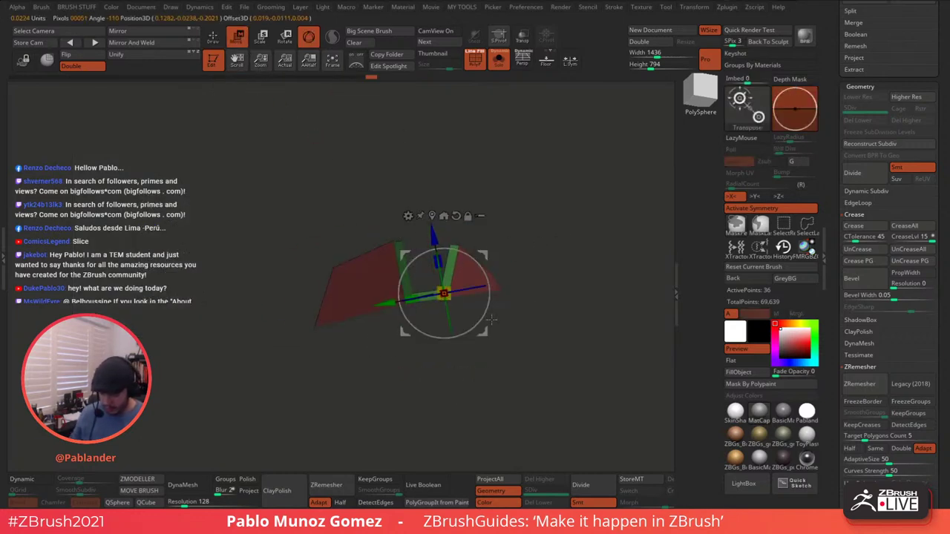
{"action": "left_click_drag", "start_coordinate": [486, 336], "coordinate": [496, 334]}
- Shift the channel's opposite lower corner outward using an inverted mask, clear the mask and check the ridge against the guitar body
{"action": "key", "text": "ctrl"}
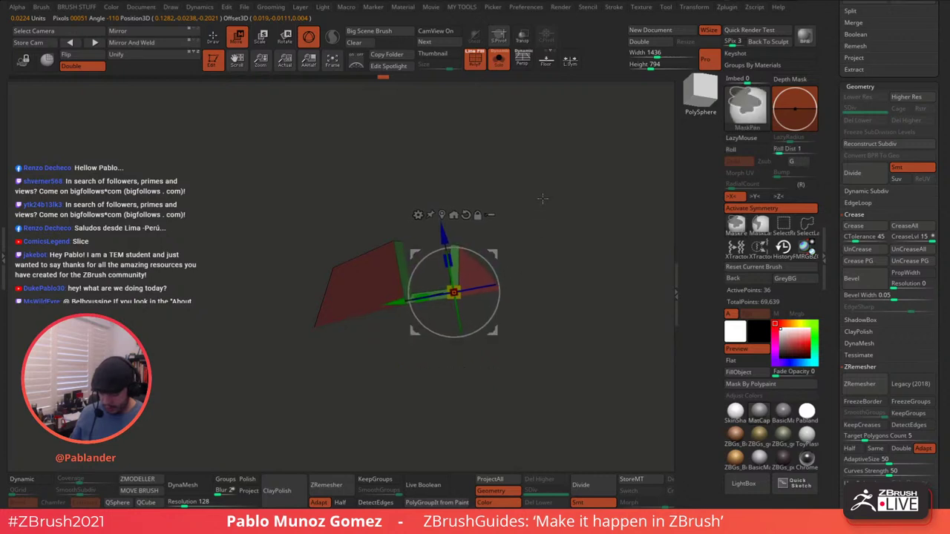
{"action": "left_click_drag", "start_coordinate": [543, 199], "coordinate": [536, 221], "text": "ctrl"}
{"action": "left_click_drag", "start_coordinate": [386, 295], "coordinate": [447, 373], "text": "ctrl"}
{"action": "left_click", "coordinate": [423, 383], "text": "ctrl"}
{"action": "left_click_drag", "start_coordinate": [496, 333], "coordinate": [489, 336]}
{"action": "left_click", "coordinate": [400, 324], "text": "ctrl"}
{"action": "left_click", "coordinate": [501, 61]}
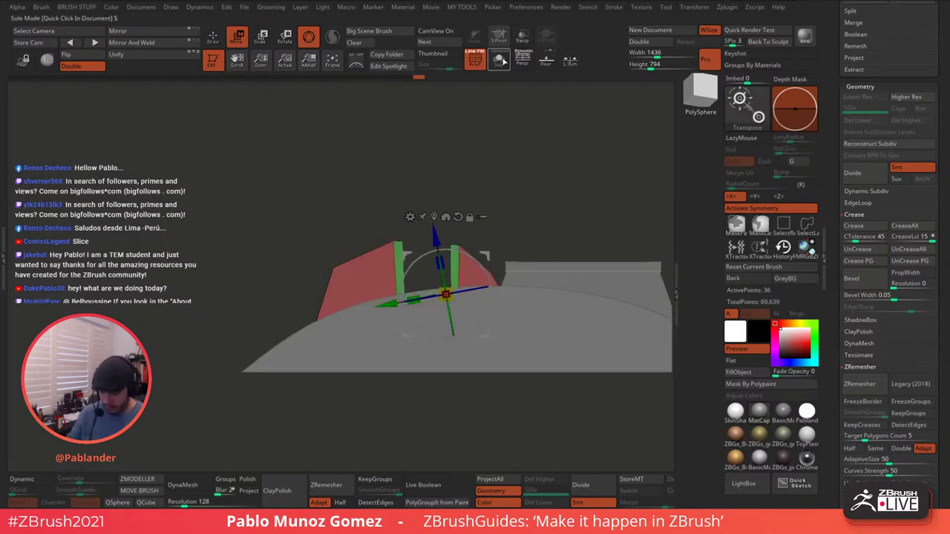
{"action": "left_click_drag", "start_coordinate": [510, 104], "coordinate": [510, 131]}
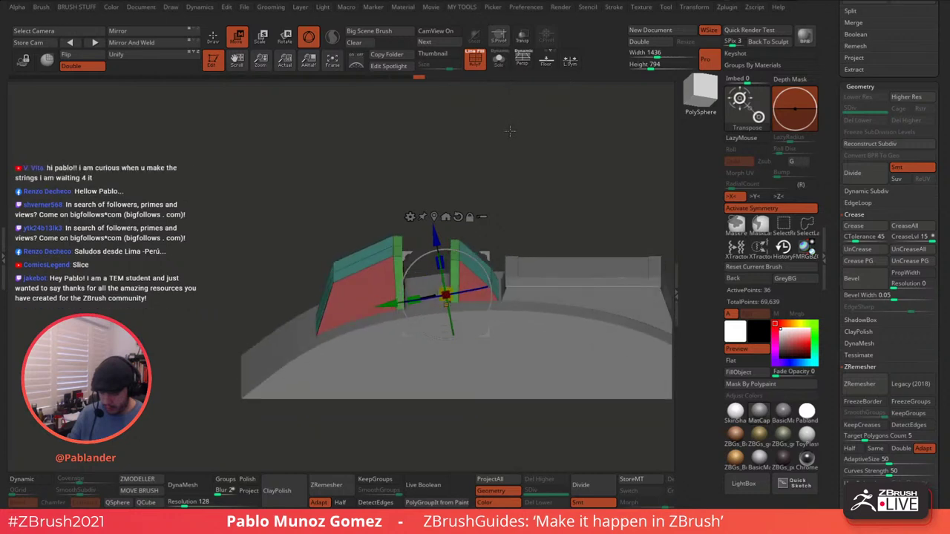
{"action": "left_click", "coordinate": [500, 61]}
{"action": "left_click_drag", "start_coordinate": [511, 87], "coordinate": [515, 122]}
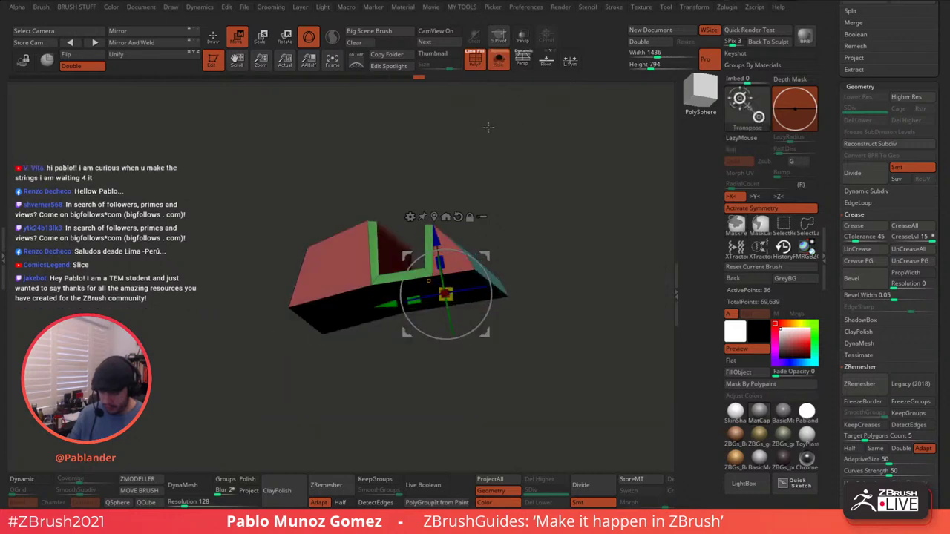
- Pull the channel floor's faces up with QMesh into a detached block floating above the ridge
{"action": "left_click", "coordinate": [213, 37]}
{"action": "left_click_drag", "start_coordinate": [489, 151], "coordinate": [480, 262]}
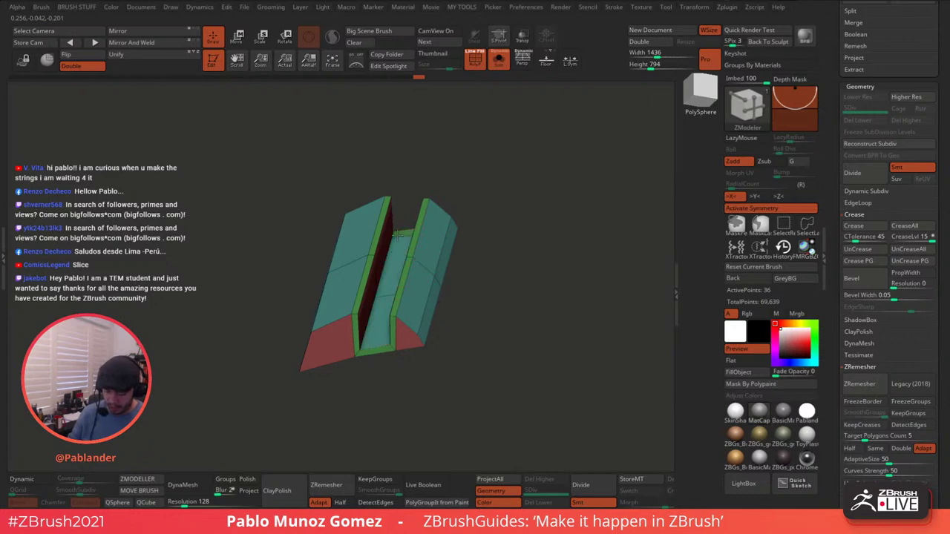
{"action": "key", "text": "space"}
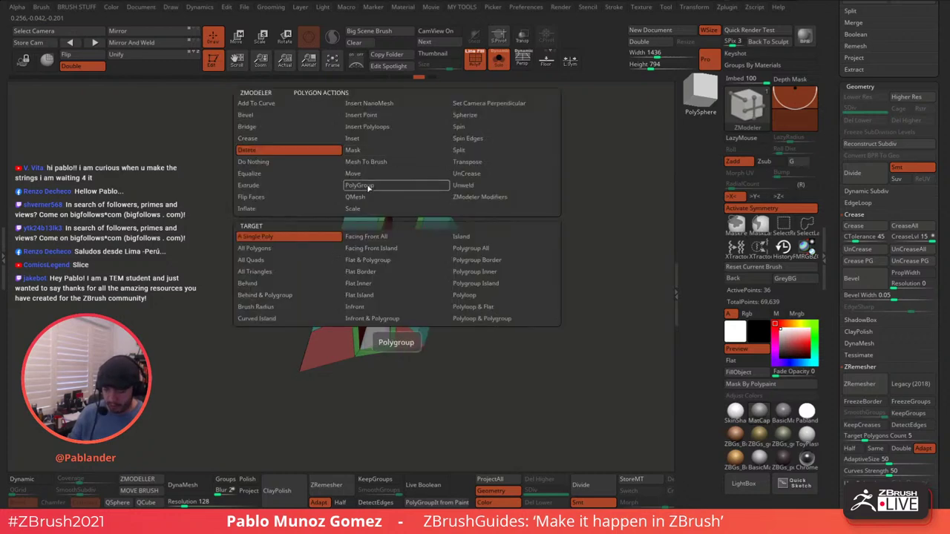
{"action": "left_click", "coordinate": [370, 197]}
{"action": "key", "text": "ctrl+z"}
{"action": "mouse_move", "coordinate": [399, 182]}
{"action": "left_mouse_down"}
{"action": "mouse_move", "coordinate": [349, 163]}
{"action": "mouse_move", "coordinate": [356, 145]}
{"action": "mouse_move", "coordinate": [353, 160]}
{"action": "mouse_move", "coordinate": [392, 158]}
{"action": "mouse_move", "coordinate": [422, 132]}
{"action": "mouse_move", "coordinate": [392, 128]}
{"action": "mouse_move", "coordinate": [456, 159]}
{"action": "mouse_move", "coordinate": [408, 190]}
{"action": "left_mouse_up"}
- Isolate the floating block, split it from the ridge into its own subtool and turn off the wireframe display
{"action": "key", "text": "ctrl"}
{"action": "mouse_move", "coordinate": [355, 142]}
{"action": "left_mouse_down", "text": "ctrl"}
{"action": "mouse_move", "coordinate": [388, 180]}
{"action": "mouse_move", "coordinate": [529, 227]}
{"action": "mouse_move", "coordinate": [494, 218]}
{"action": "left_mouse_up", "text": "ctrl"}
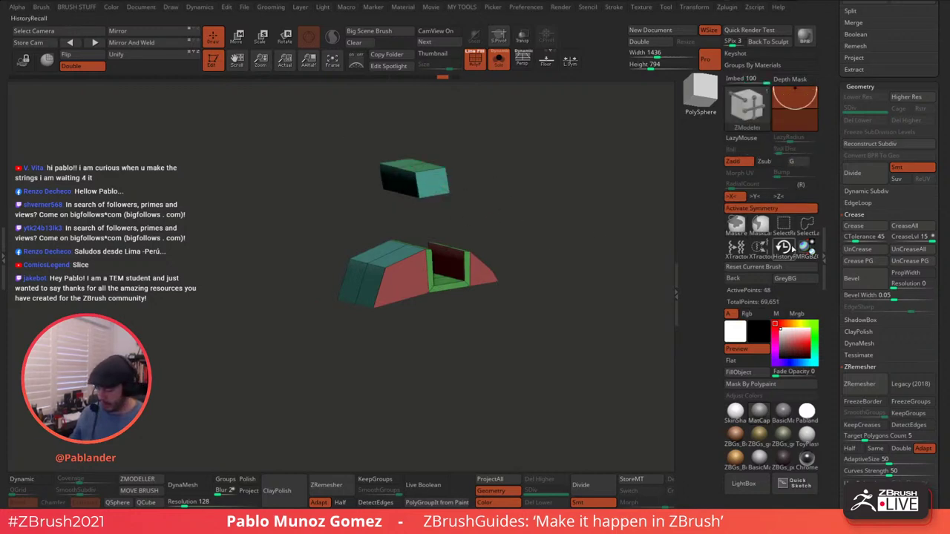
{"action": "left_click_drag", "start_coordinate": [344, 120], "coordinate": [498, 220], "text": "ctrl+shift"}
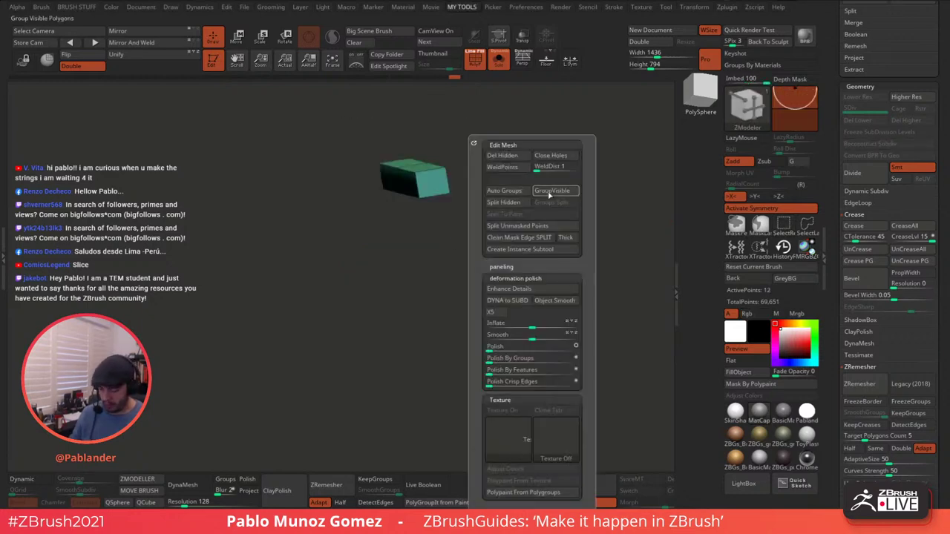
{"action": "left_click", "coordinate": [502, 204]}
{"action": "key", "text": "shift+d"}
{"action": "key", "text": "shift+f"}
- Show the other guitar parts, centre the gizmo on the block and rotate the block upright
{"action": "left_click_drag", "start_coordinate": [496, 148], "coordinate": [505, 183], "text": "alt"}
{"action": "left_click", "coordinate": [499, 61]}
{"action": "left_click", "coordinate": [237, 39]}
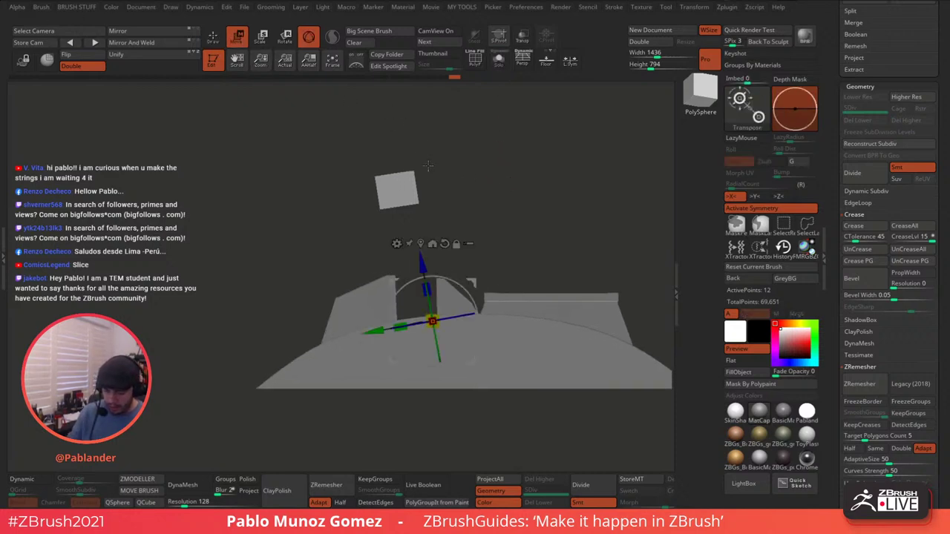
{"action": "left_click", "coordinate": [421, 243]}
{"action": "left_click_drag", "start_coordinate": [386, 132], "coordinate": [398, 195]}
{"action": "left_click_drag", "start_coordinate": [487, 183], "coordinate": [472, 235], "text": "alt"}
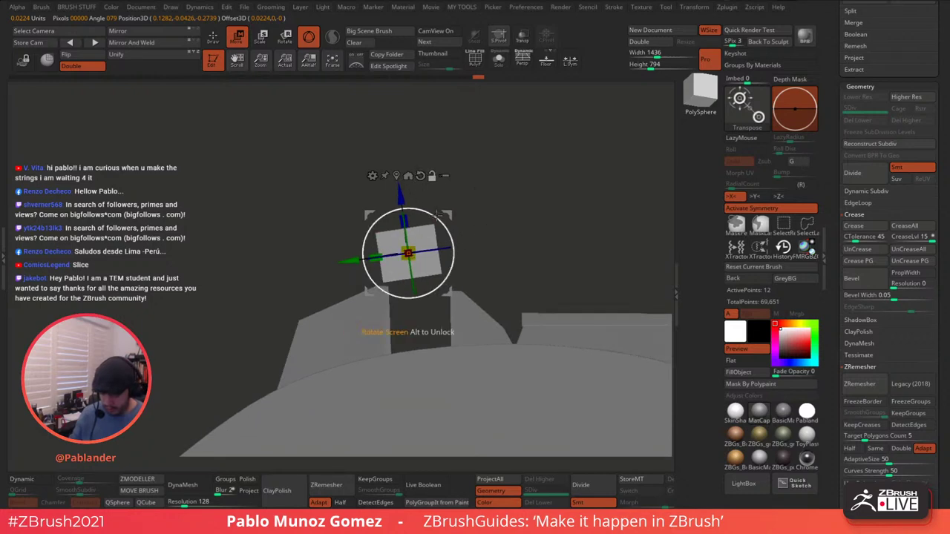
{"action": "left_click_drag", "start_coordinate": [444, 214], "coordinate": [429, 258]}
- Fit the block into the channel between the ridge halves and lift it straight up clear of the ridge
{"action": "left_click_drag", "start_coordinate": [421, 141], "coordinate": [421, 132]}
{"action": "left_click_drag", "start_coordinate": [420, 294], "coordinate": [423, 206]}
{"action": "mouse_move", "coordinate": [461, 289]}
{"action": "left_mouse_down"}
{"action": "mouse_move", "coordinate": [460, 279]}
{"action": "mouse_move", "coordinate": [454, 286]}
{"action": "left_mouse_up"}
{"action": "left_click_drag", "start_coordinate": [463, 279], "coordinate": [464, 280]}
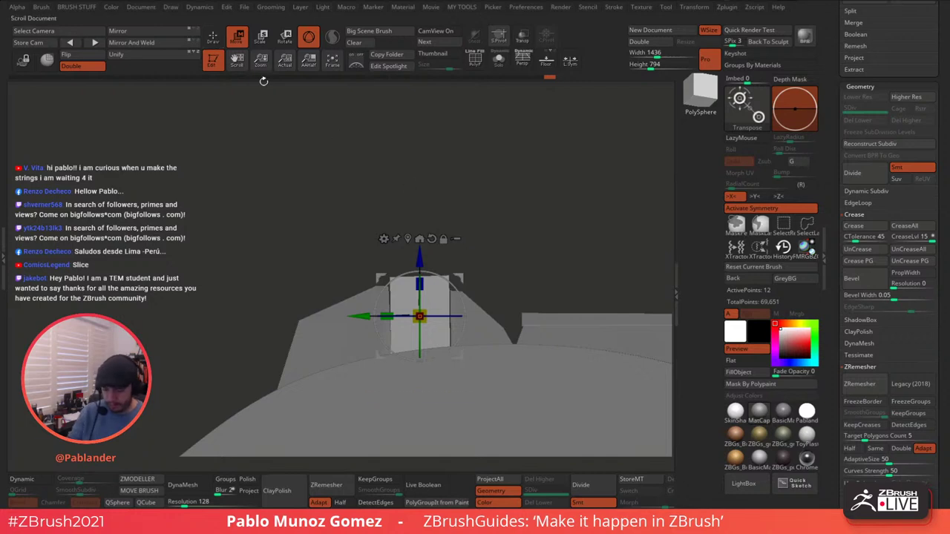
{"action": "left_click_drag", "start_coordinate": [419, 257], "coordinate": [420, 173]}
- Solo the block with its wireframe on, keep only one flat lengthwise strip of faces visible and delete the hidden faces
{"action": "key", "text": "q"}
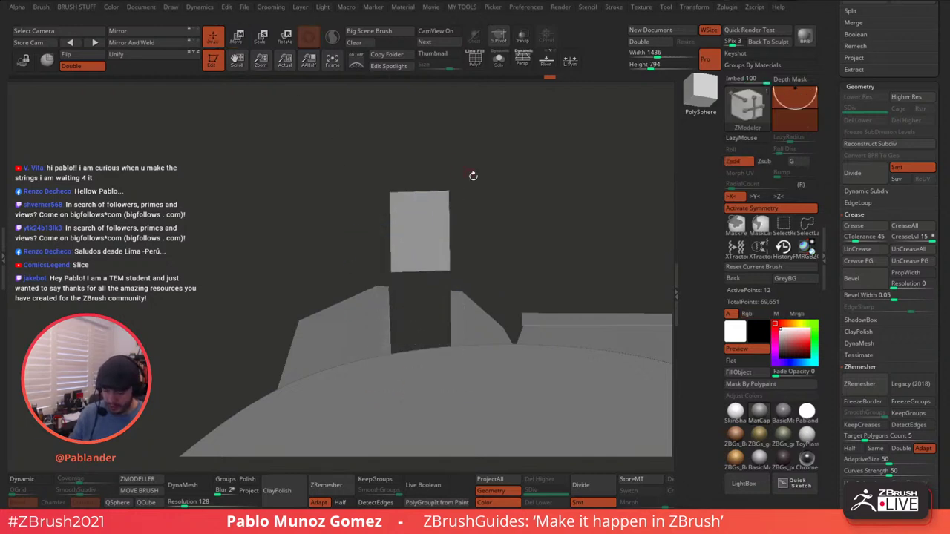
{"action": "left_click_drag", "start_coordinate": [483, 181], "coordinate": [416, 142]}
{"action": "left_click", "coordinate": [498, 60]}
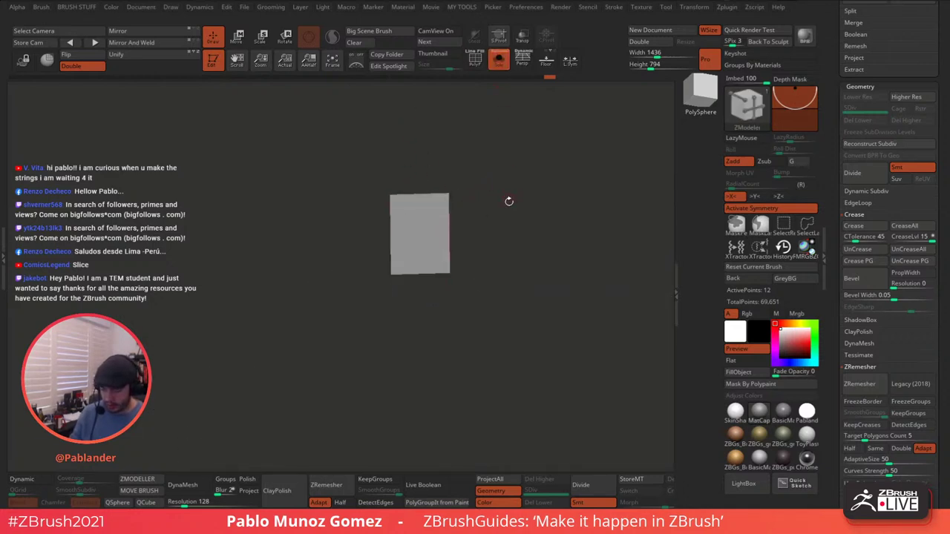
{"action": "key", "text": "shift+f"}
{"action": "mouse_move", "coordinate": [302, 367]}
{"action": "left_mouse_down", "text": "ctrl+shift"}
{"action": "mouse_move", "coordinate": [472, 213]}
{"action": "mouse_move", "coordinate": [465, 222]}
{"action": "left_mouse_up", "text": "ctrl+shift"}
{"action": "left_click", "coordinate": [491, 214], "text": "ctrl+shift"}
{"action": "mouse_move", "coordinate": [500, 185]}
{"action": "left_mouse_down"}
{"action": "mouse_move", "coordinate": [499, 206]}
{"action": "mouse_move", "coordinate": [498, 197]}
{"action": "left_mouse_up"}
{"action": "left_click_drag", "start_coordinate": [342, 365], "coordinate": [515, 227], "text": "ctrl+shift"}
{"action": "key", "text": "2"}
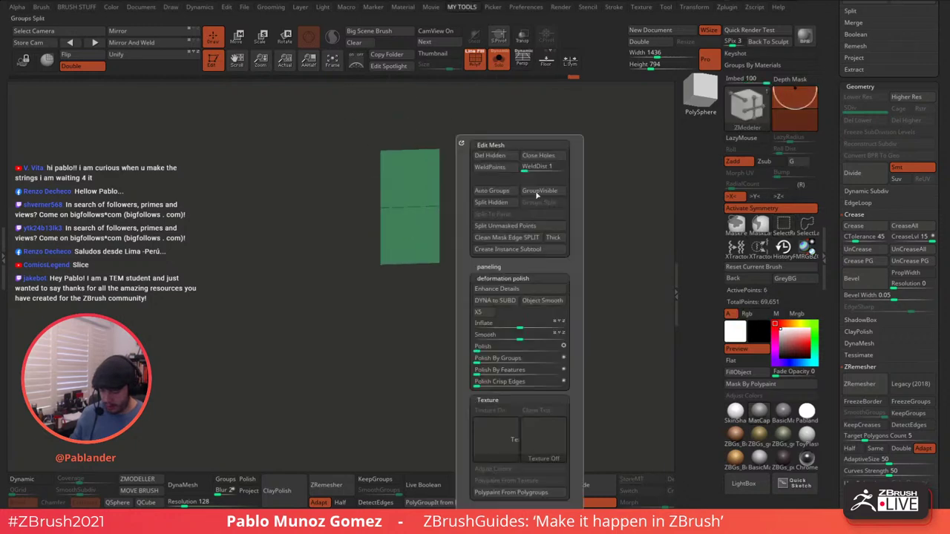
{"action": "left_click", "coordinate": [505, 158]}
- Flatten the remaining strip by scaling it along the vertical axis with the gizmo
{"action": "left_click_drag", "start_coordinate": [475, 233], "coordinate": [492, 191]}
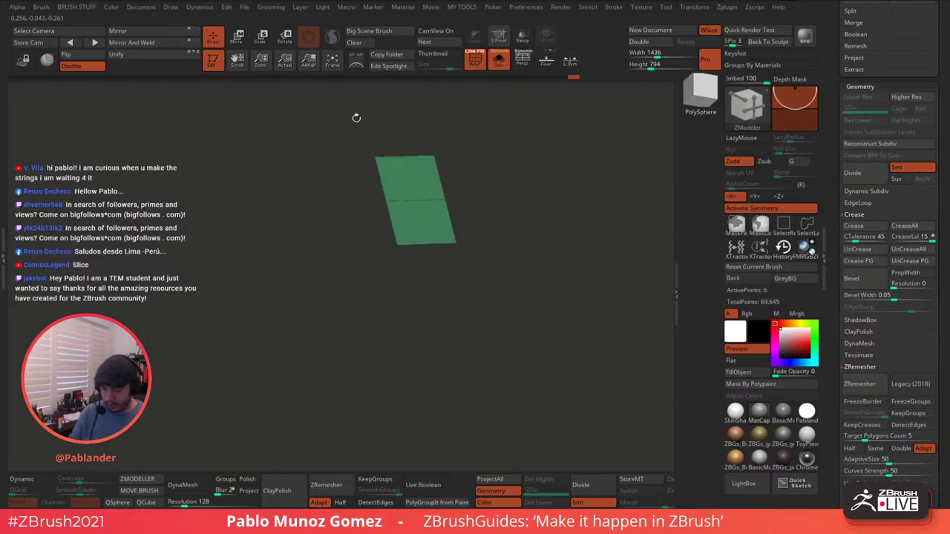
{"action": "key", "text": "w"}
{"action": "left_click_drag", "start_coordinate": [410, 170], "coordinate": [409, 171]}
{"action": "left_click_drag", "start_coordinate": [394, 402], "coordinate": [394, 403]}
{"action": "mouse_move", "coordinate": [409, 172]}
{"action": "left_mouse_down"}
{"action": "mouse_move", "coordinate": [396, 324]}
{"action": "mouse_move", "coordinate": [409, 173]}
{"action": "left_mouse_up"}
{"action": "left_click_drag", "start_coordinate": [419, 281], "coordinate": [488, 175]}
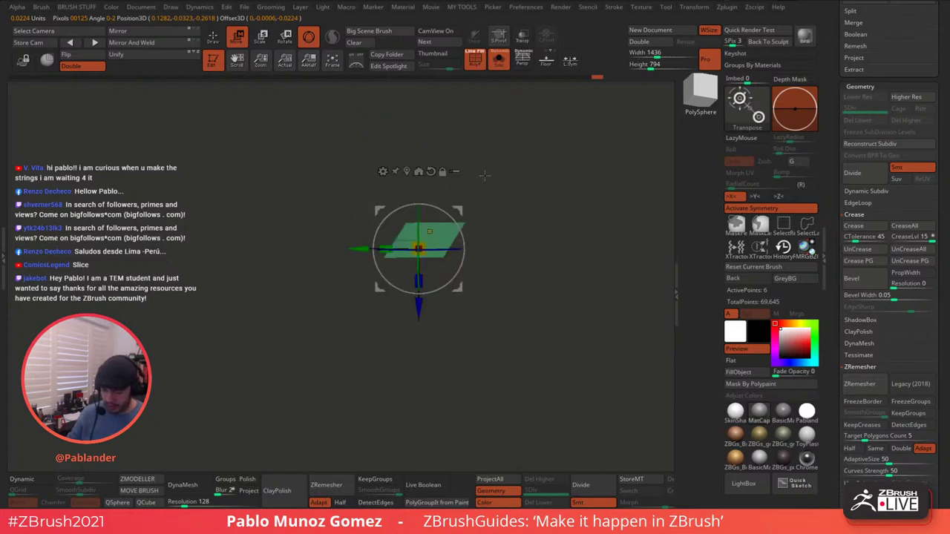
{"action": "left_click_drag", "start_coordinate": [420, 282], "coordinate": [422, 227]}
{"action": "left_click_drag", "start_coordinate": [420, 281], "coordinate": [421, 277]}
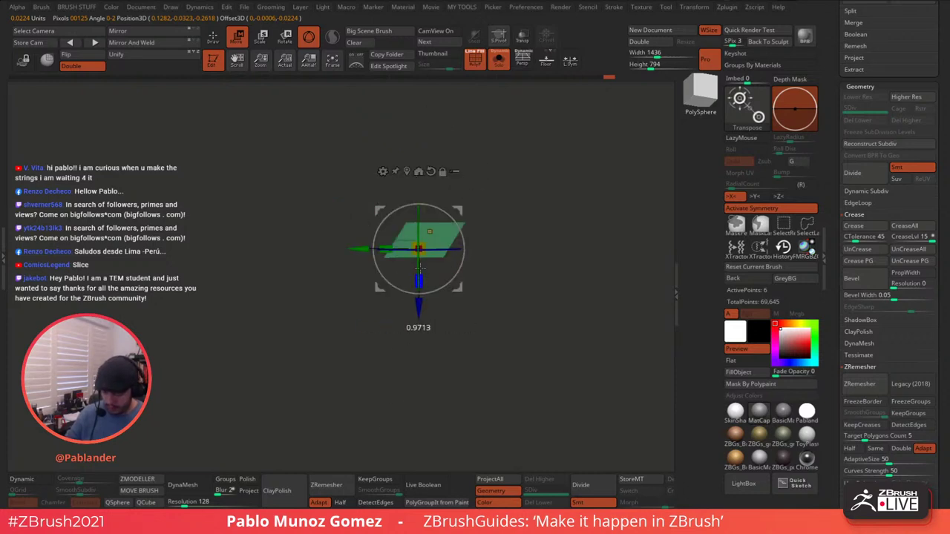
{"action": "left_click", "coordinate": [420, 279]}
- Extrude the flattened strip downward into a clean block using QMesh with Polygroup All, and turn off double-sided display
{"action": "key", "text": "q"}
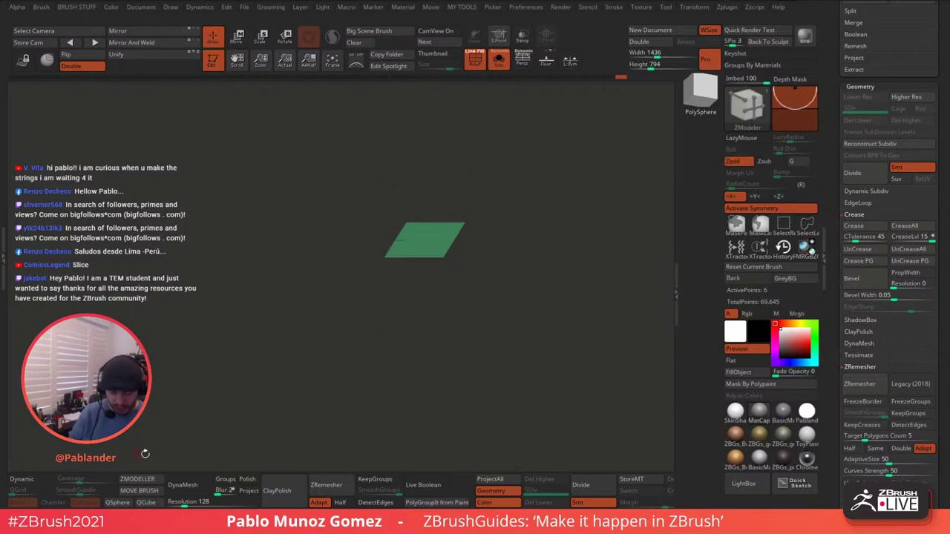
{"action": "key", "text": "space"}
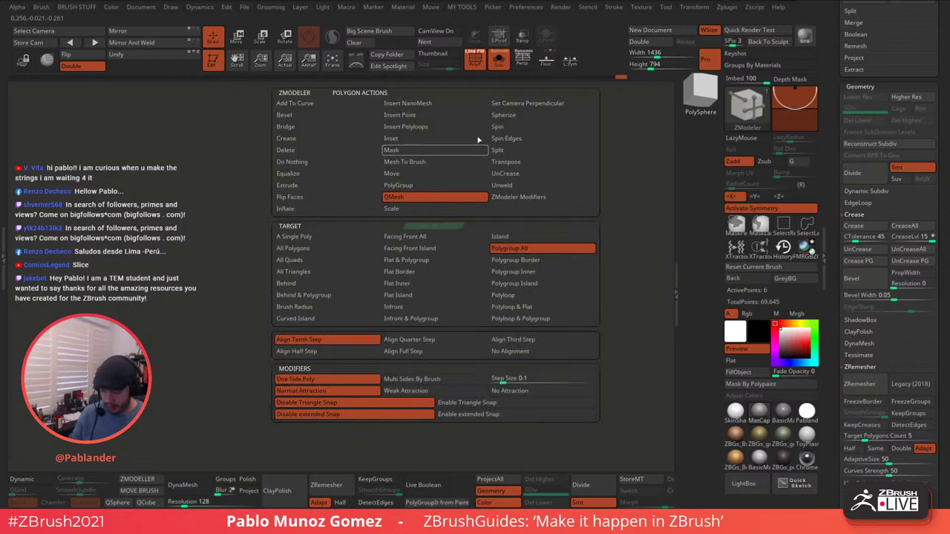
{"action": "left_click_drag", "start_coordinate": [446, 225], "coordinate": [449, 298]}
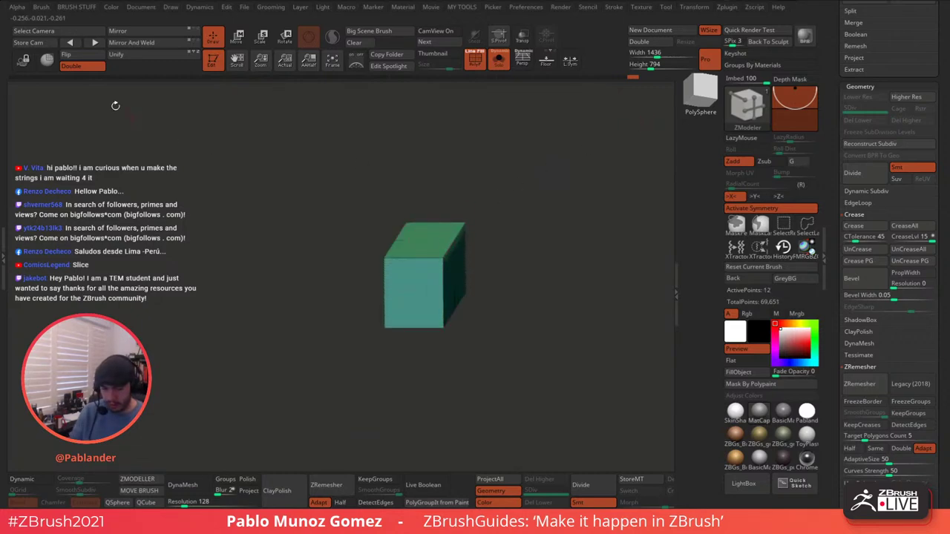
{"action": "left_click", "coordinate": [80, 67]}
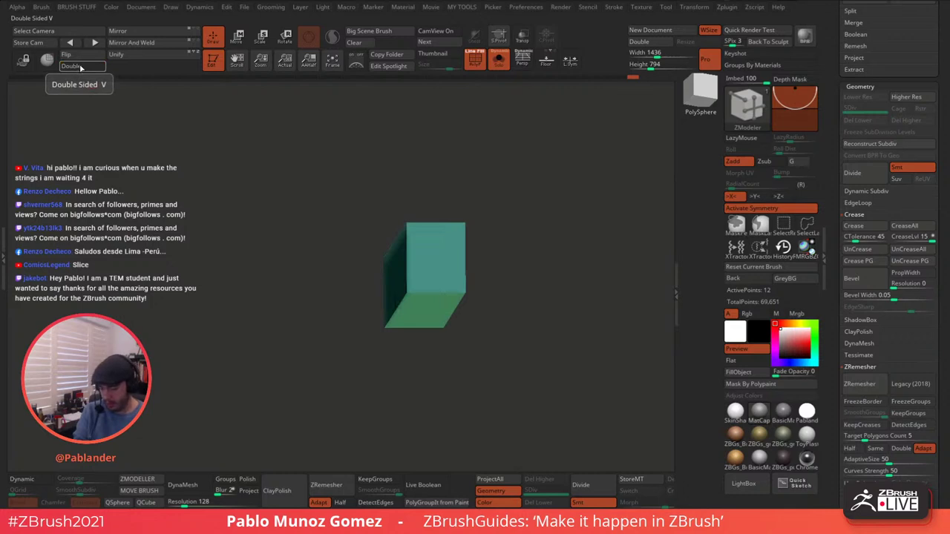
- Turn on double-sided display for the block, leave solo mode and align the view straight to its end
{"action": "left_click", "coordinate": [81, 67]}
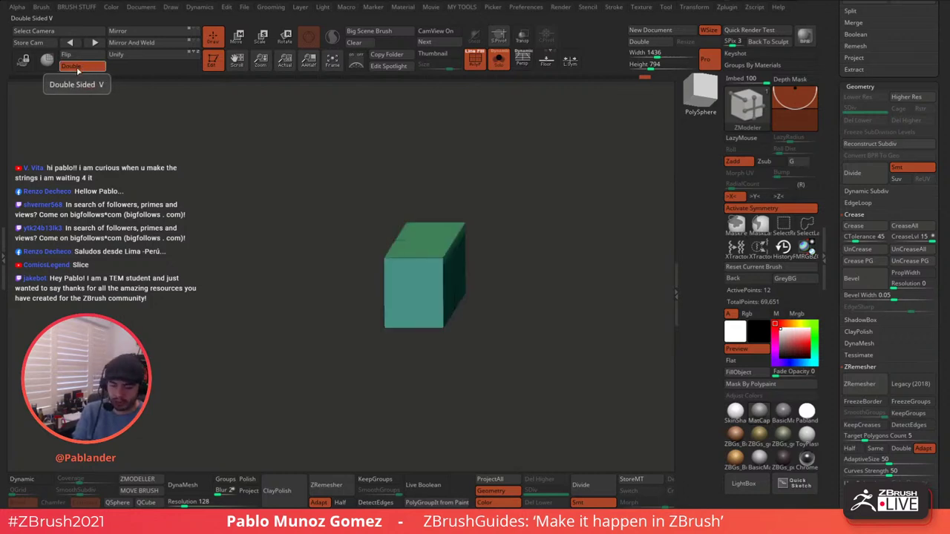
{"action": "left_click", "coordinate": [83, 66]}
{"action": "left_click", "coordinate": [82, 66]}
{"action": "left_click", "coordinate": [499, 61]}
{"action": "left_click_drag", "start_coordinate": [522, 145], "coordinate": [521, 142], "text": "shift"}
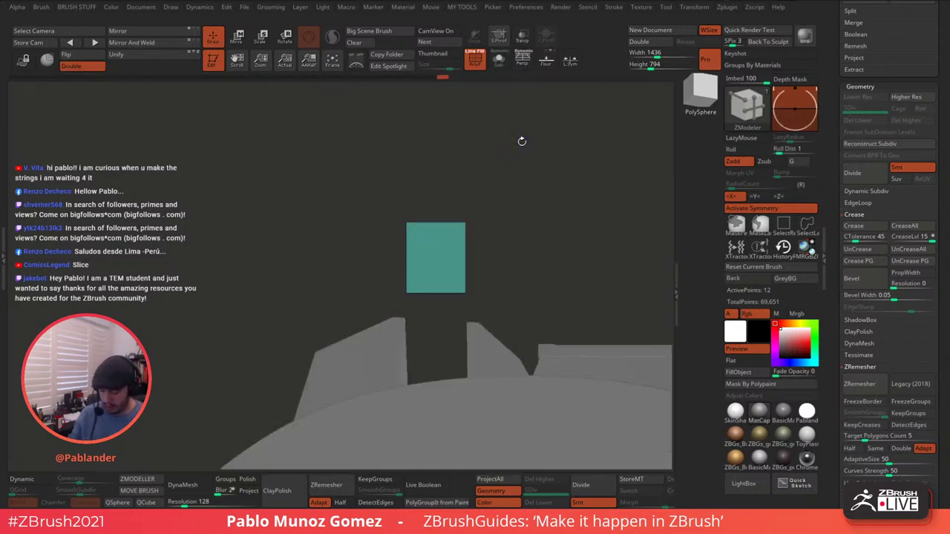
- Lower the rectangular block into the gap between the two slanted supports and stretch it vertically
{"action": "key", "text": "w"}
{"action": "left_click_drag", "start_coordinate": [436, 280], "coordinate": [436, 377]}
{"action": "left_click_drag", "start_coordinate": [521, 253], "coordinate": [515, 231], "text": "alt"}
{"action": "left_click_drag", "start_coordinate": [430, 340], "coordinate": [429, 335]}
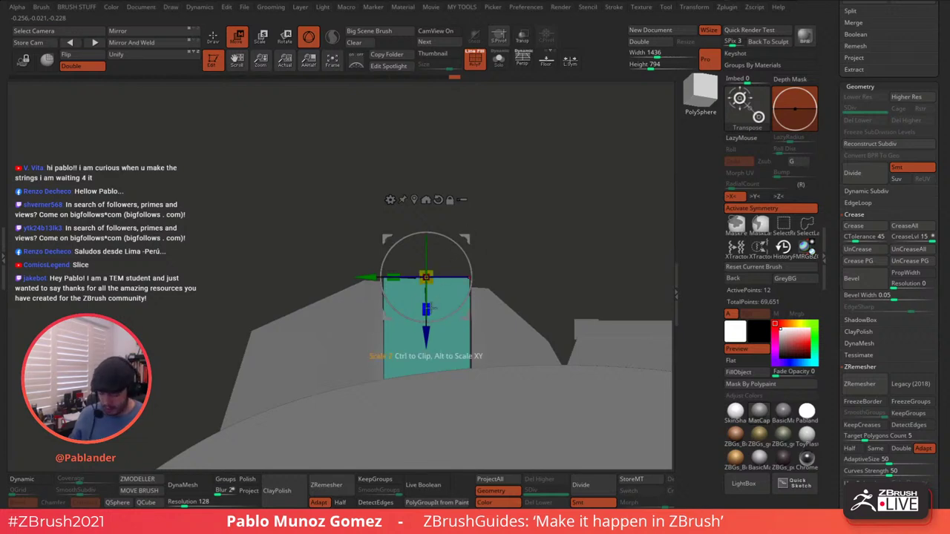
{"action": "left_click_drag", "start_coordinate": [431, 312], "coordinate": [432, 335]}
- Select the grooved support around the block and turn on transparency to reveal its buried base
{"action": "key", "text": "q"}
{"action": "left_click", "coordinate": [490, 305], "text": "alt"}
{"action": "left_click_drag", "start_coordinate": [513, 215], "coordinate": [477, 114]}
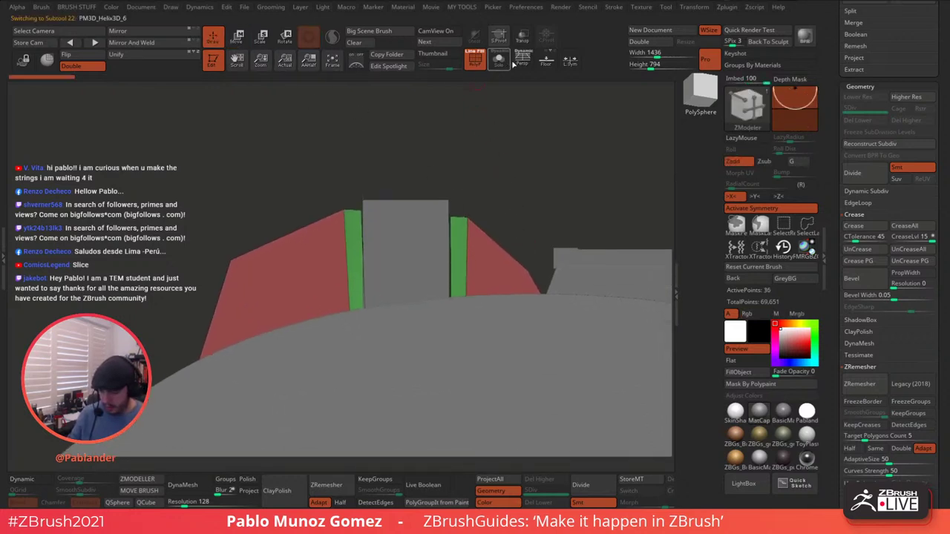
{"action": "left_click", "coordinate": [522, 36]}
{"action": "left_click_drag", "start_coordinate": [485, 186], "coordinate": [487, 199], "text": "alt"}
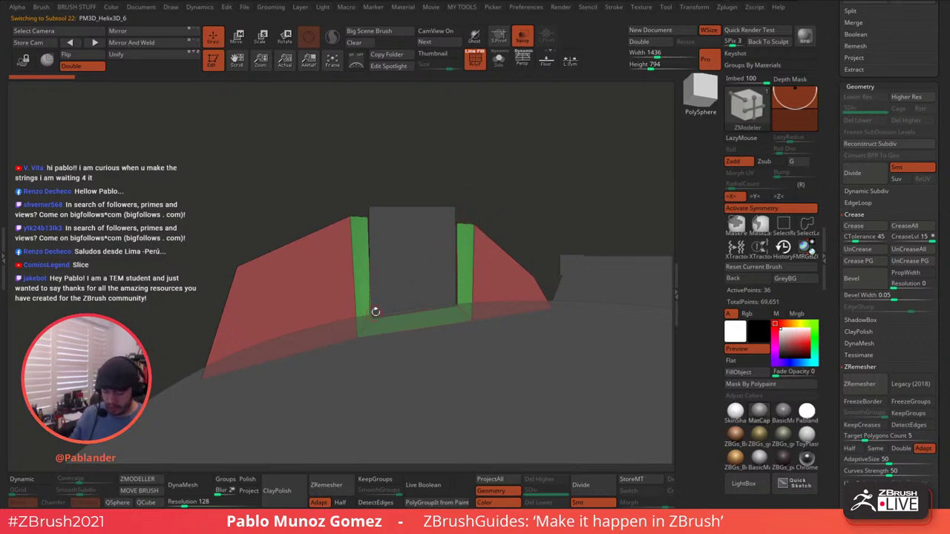
- Switch to the Move brush and enable Infinite Depth in its depth settings
{"action": "key", "text": "b"}
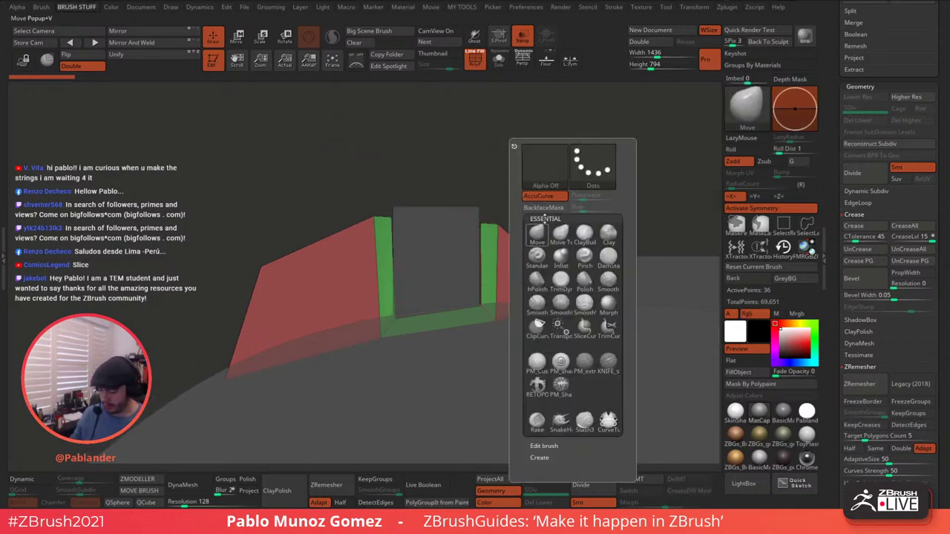
{"action": "mouse_move", "coordinate": [43, 9]}
{"action": "left_click_drag", "start_coordinate": [148, 289], "coordinate": [148, 192]}
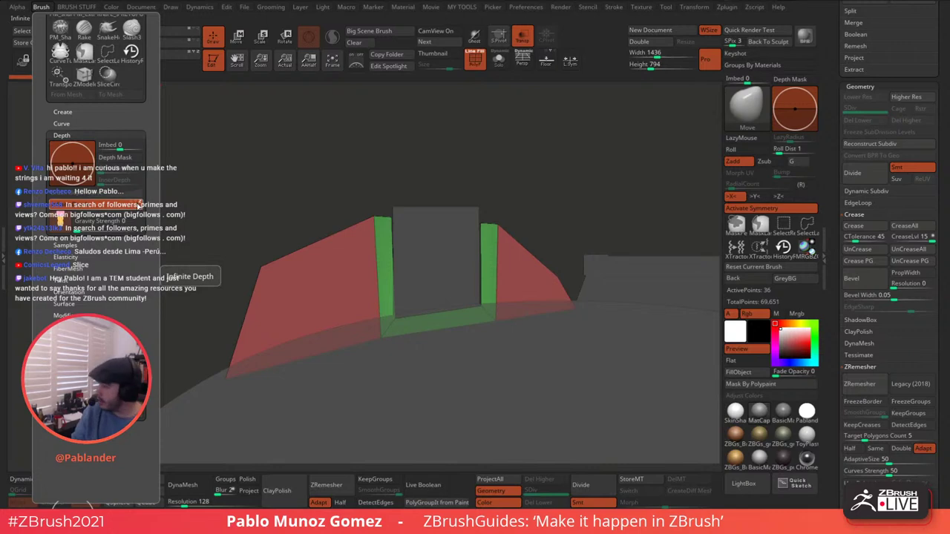
{"action": "scroll", "coordinate": [63, 49], "scroll_direction": "up", "scroll_amount": 5}
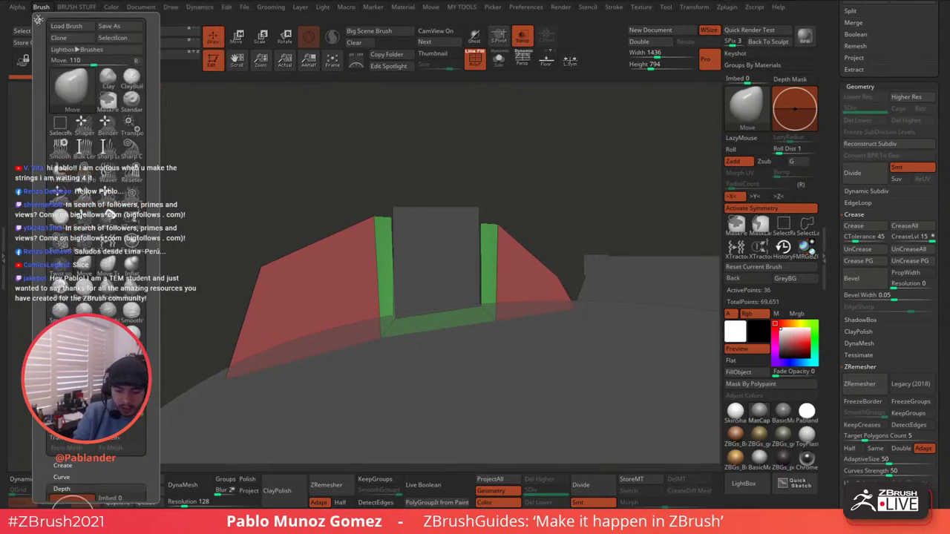
{"action": "scroll", "coordinate": [853, 189], "scroll_direction": "up", "scroll_amount": 8}
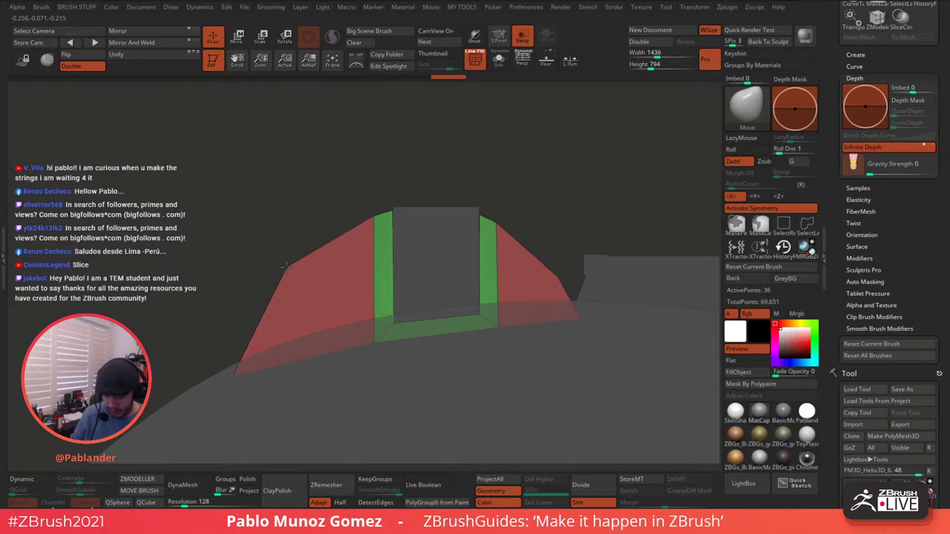
- Reshape the support's end profile into a rounded arch on both sides, closing its inner edges against the block
{"action": "left_click_drag", "start_coordinate": [369, 219], "coordinate": [297, 272]}
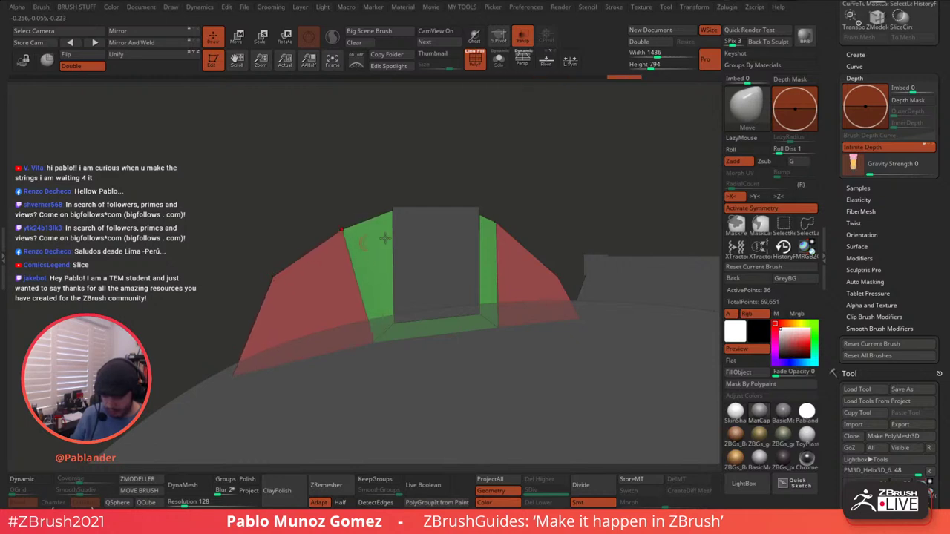
{"action": "left_click_drag", "start_coordinate": [497, 224], "coordinate": [482, 213]}
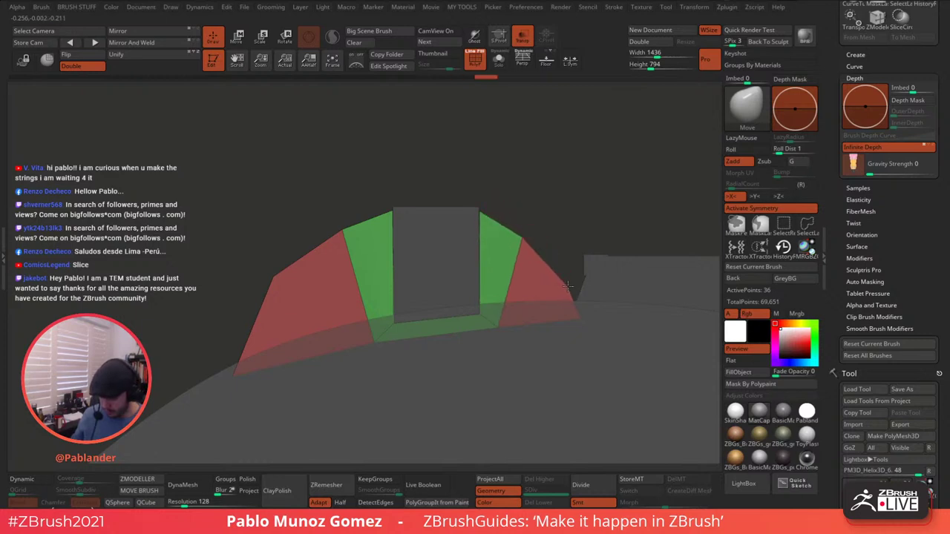
{"action": "left_click_drag", "start_coordinate": [245, 378], "coordinate": [248, 377]}
{"action": "left_click_drag", "start_coordinate": [273, 276], "coordinate": [312, 241]}
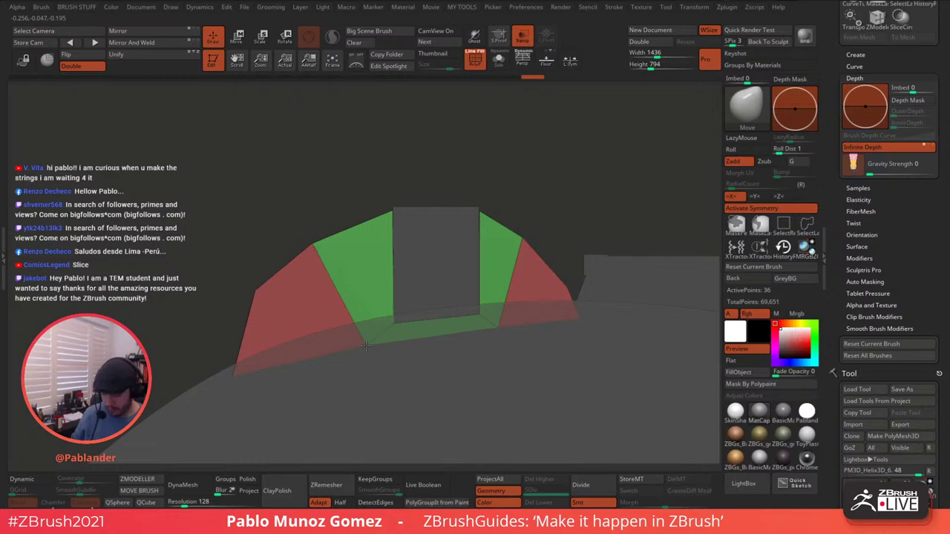
{"action": "left_click_drag", "start_coordinate": [258, 293], "coordinate": [265, 293]}
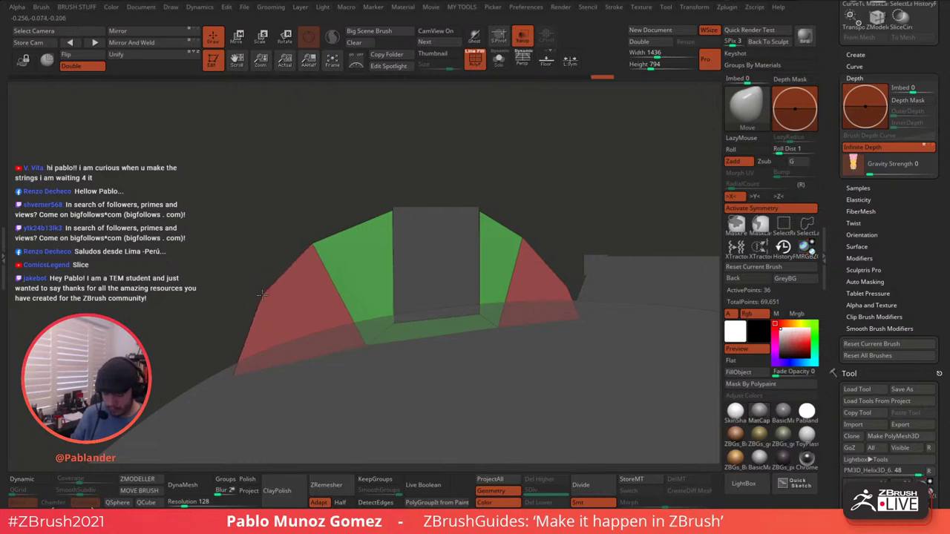
- Turn off Infinite Depth and isolate the reshaped support in solo mode
{"action": "left_click", "coordinate": [864, 148]}
{"action": "right_click_drag", "start_coordinate": [570, 178], "coordinate": [532, 109], "text": "ctrl"}
{"action": "left_click_drag", "start_coordinate": [512, 160], "coordinate": [589, 215]}
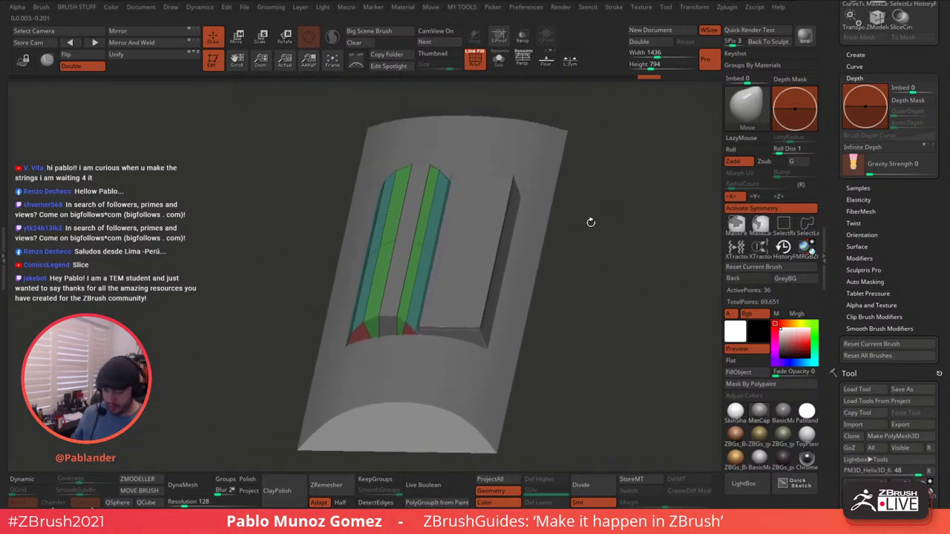
{"action": "left_click", "coordinate": [499, 61]}
{"action": "left_click", "coordinate": [495, 65]}
{"action": "left_click", "coordinate": [496, 66]}
{"action": "left_click_drag", "start_coordinate": [562, 123], "coordinate": [534, 186]}
{"action": "left_click_drag", "start_coordinate": [534, 249], "coordinate": [429, 284]}
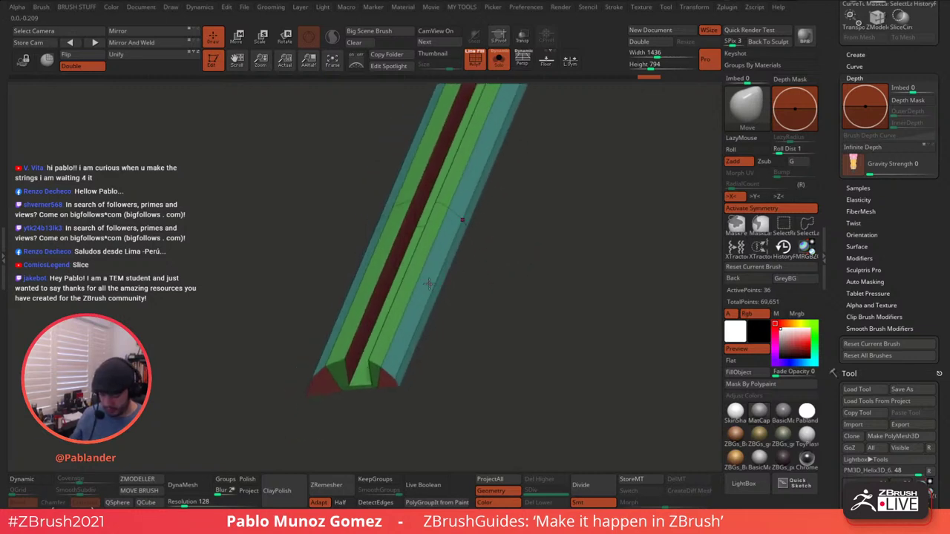
- Insert single edge loops across the support's length and near its sides with ZModeler
{"action": "left_click", "coordinate": [138, 479]}
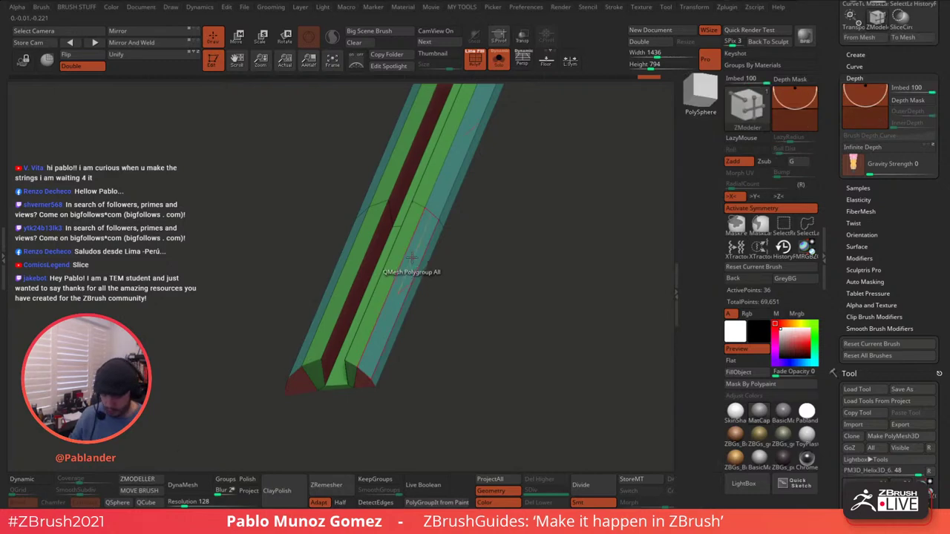
{"action": "key", "text": "space"}
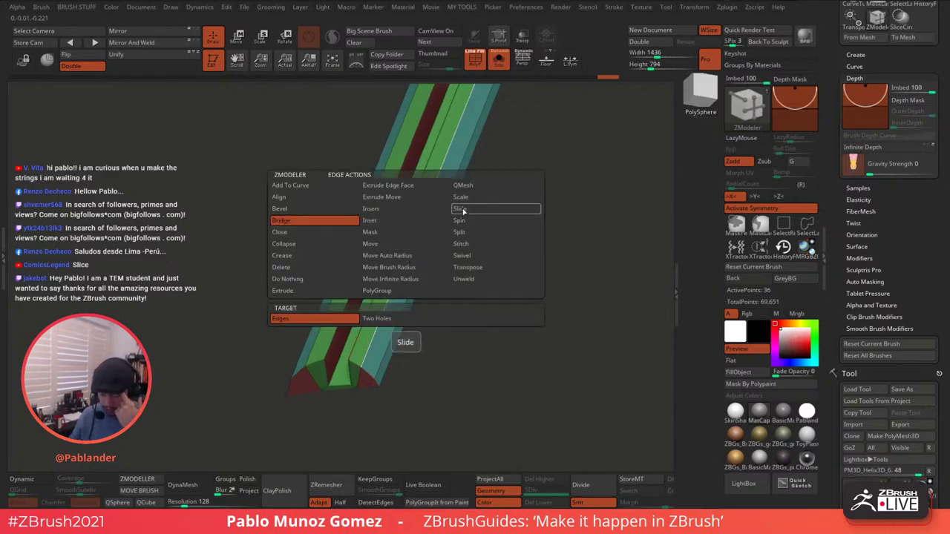
{"action": "left_click", "coordinate": [410, 209]}
{"action": "left_click", "coordinate": [396, 320]}
{"action": "left_click", "coordinate": [408, 252]}
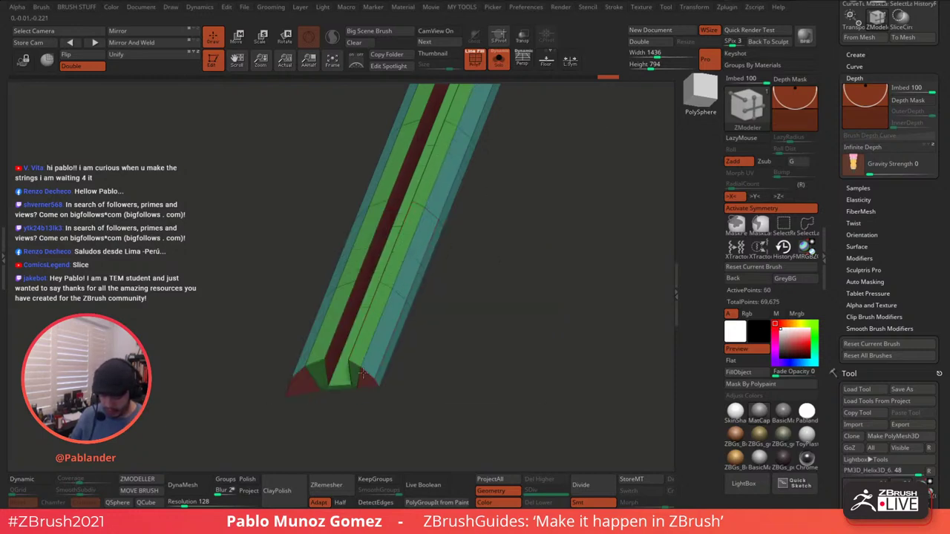
{"action": "left_click_drag", "start_coordinate": [339, 422], "coordinate": [358, 344]}
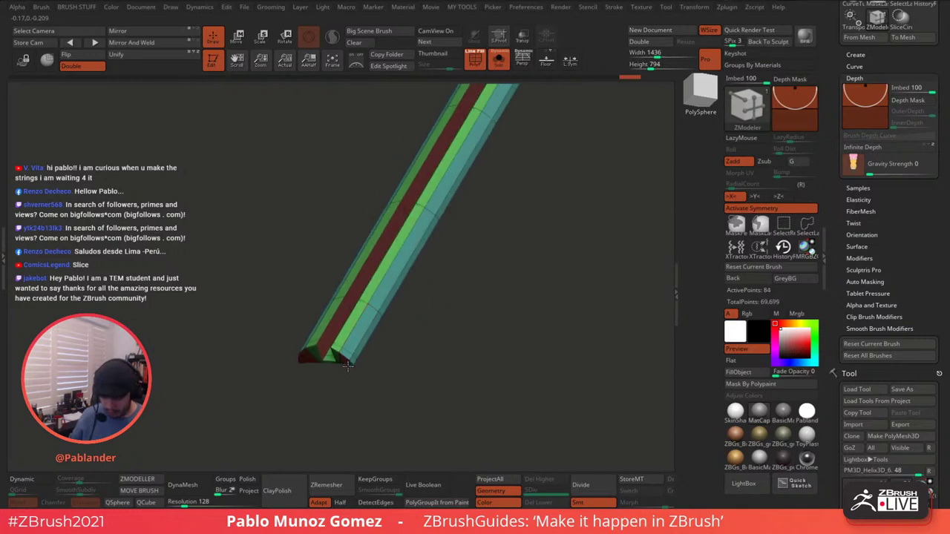
- Turn on dynamic subdivision and crease the complete edge loop around the support's underside, leaving the smoothed display when done
{"action": "key", "text": "d"}
{"action": "left_click_drag", "start_coordinate": [420, 328], "coordinate": [535, 219]}
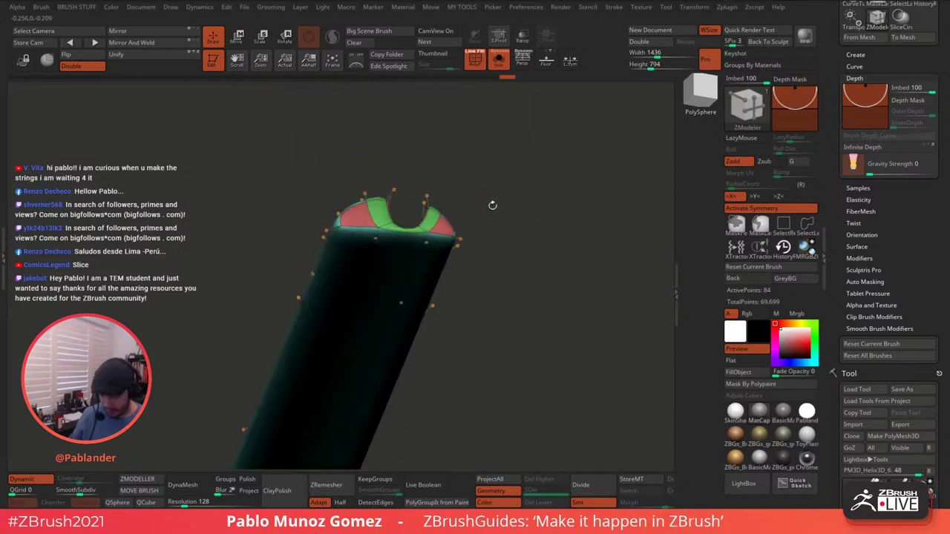
{"action": "key", "text": "space"}
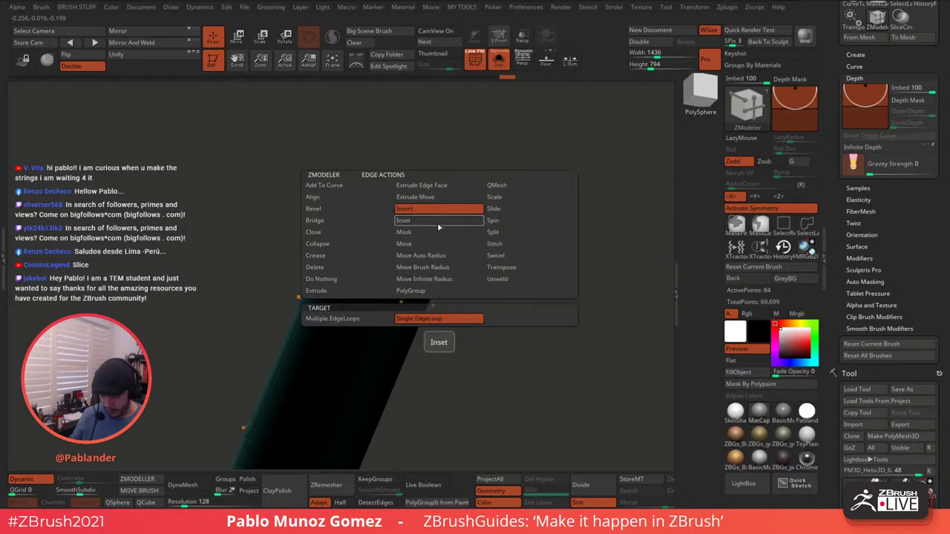
{"action": "left_click", "coordinate": [330, 257]}
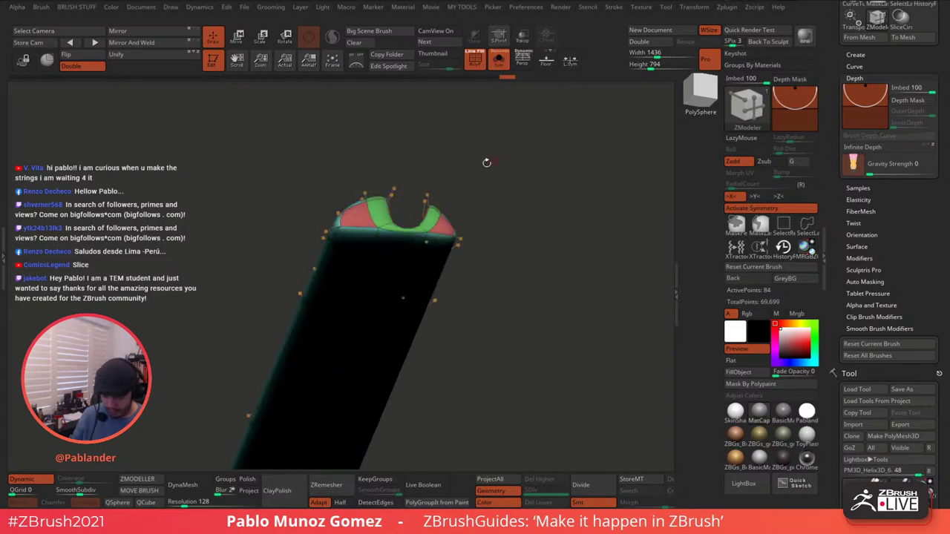
{"action": "right_click_drag", "start_coordinate": [320, 252], "coordinate": [411, 273]}
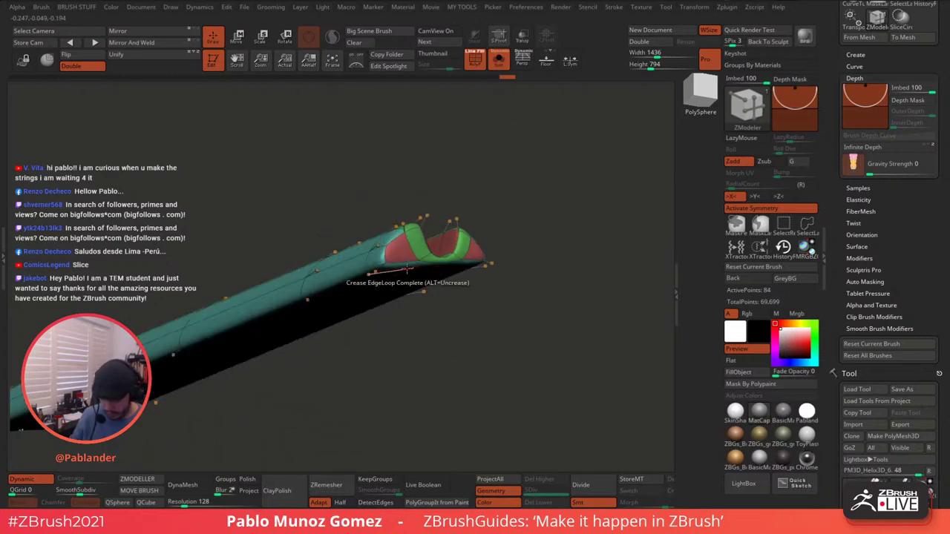
{"action": "left_click_drag", "start_coordinate": [490, 253], "coordinate": [519, 198]}
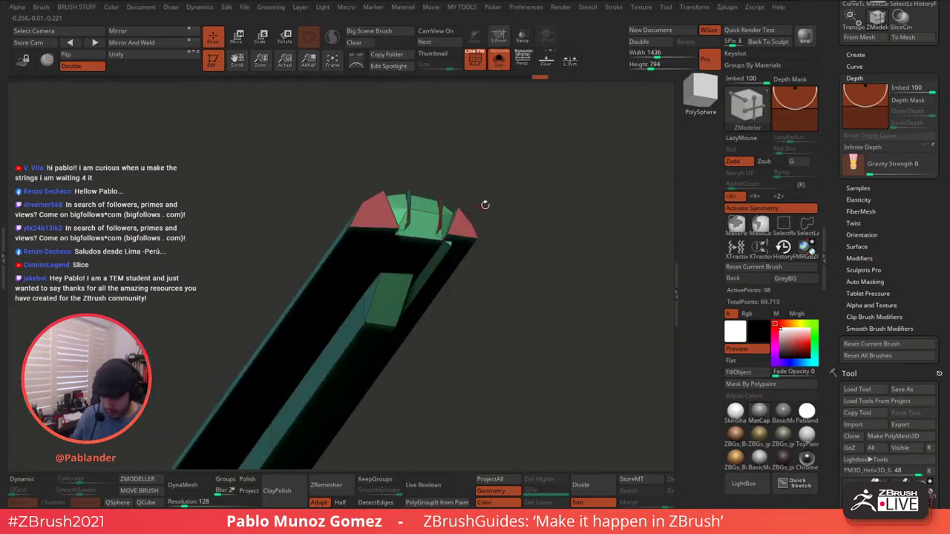
{"action": "left_click", "coordinate": [464, 239]}
{"action": "left_click_drag", "start_coordinate": [481, 224], "coordinate": [564, 253]}
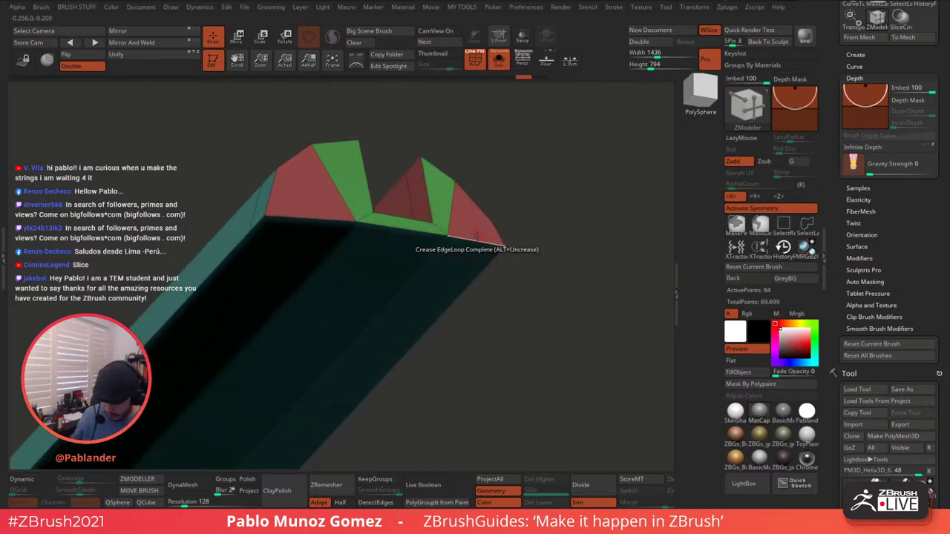
{"action": "left_click_drag", "start_coordinate": [550, 216], "coordinate": [435, 218]}
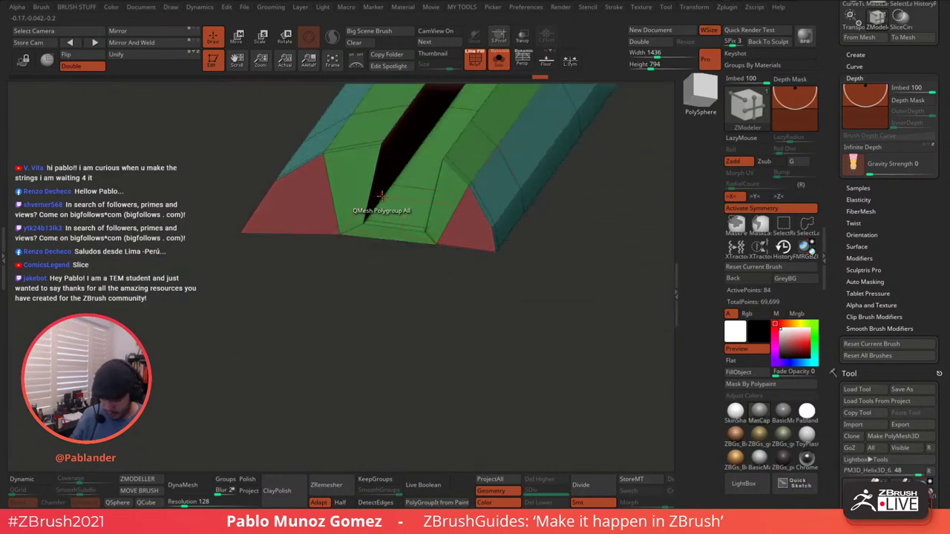
- Set ZModeler's Crease target to Edge and crease the lower edge of the end face beneath the groove
{"action": "left_click_drag", "start_coordinate": [371, 237], "coordinate": [374, 239]}
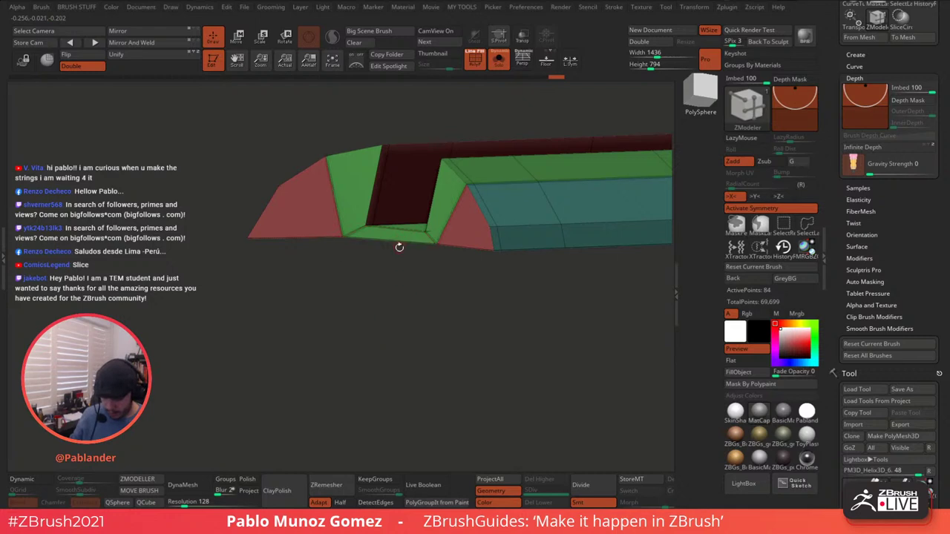
{"action": "left_click_drag", "start_coordinate": [403, 291], "coordinate": [416, 318]}
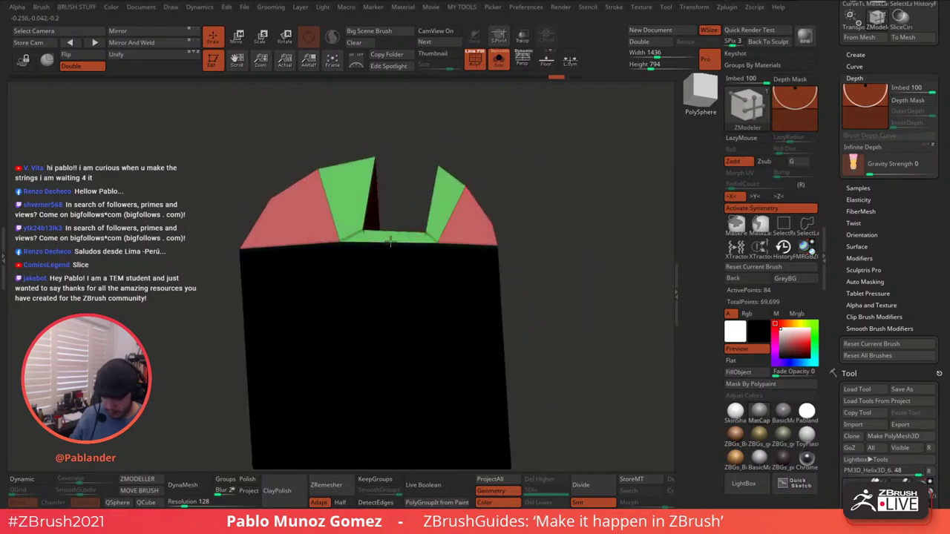
{"action": "key", "text": "space"}
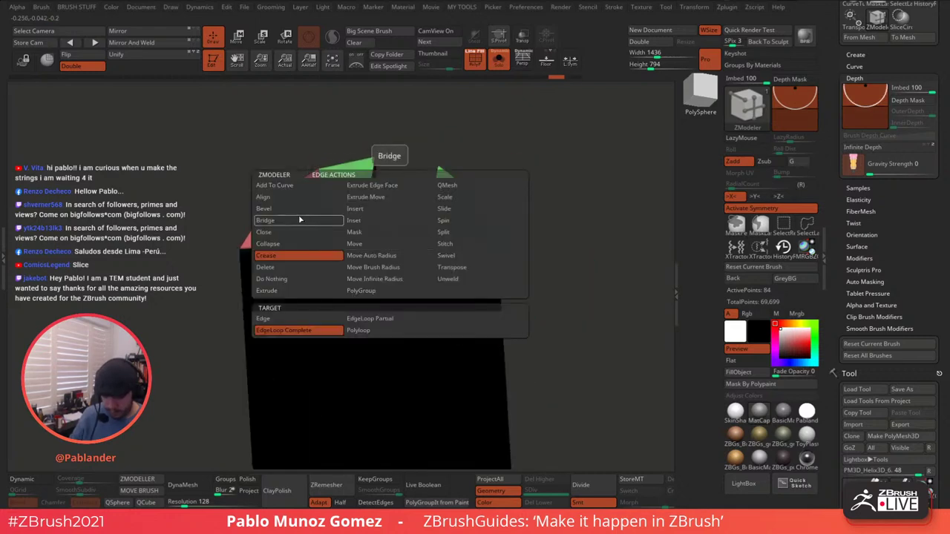
{"action": "left_click", "coordinate": [327, 319]}
{"action": "mouse_move", "coordinate": [516, 216]}
{"action": "left_mouse_down"}
{"action": "mouse_move", "coordinate": [511, 145]}
{"action": "mouse_move", "coordinate": [520, 204]}
{"action": "left_mouse_up"}
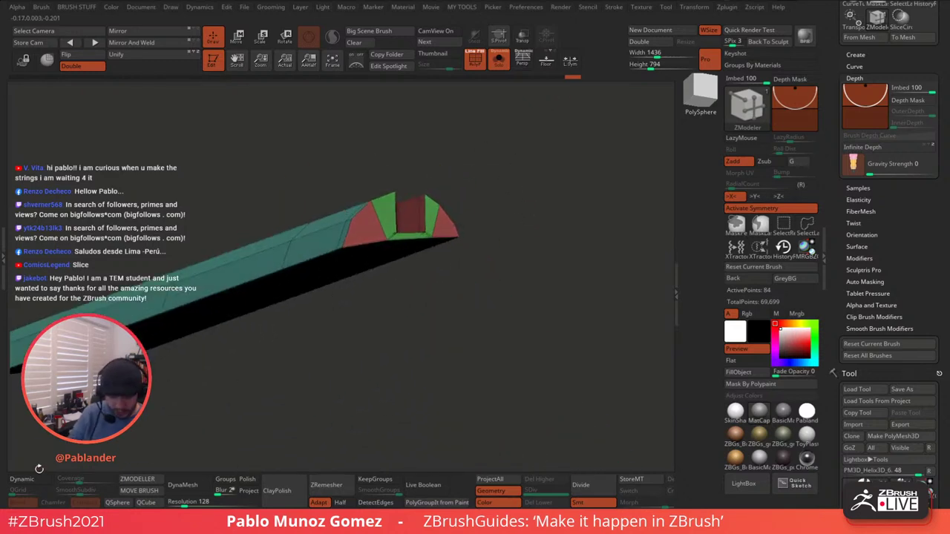
- Preview the support with dynamic subdivision and no polyframe, showing it together with the surrounding parts
{"action": "left_click", "coordinate": [37, 476]}
{"action": "left_click", "coordinate": [475, 62]}
{"action": "left_click_drag", "start_coordinate": [520, 142], "coordinate": [522, 227]}
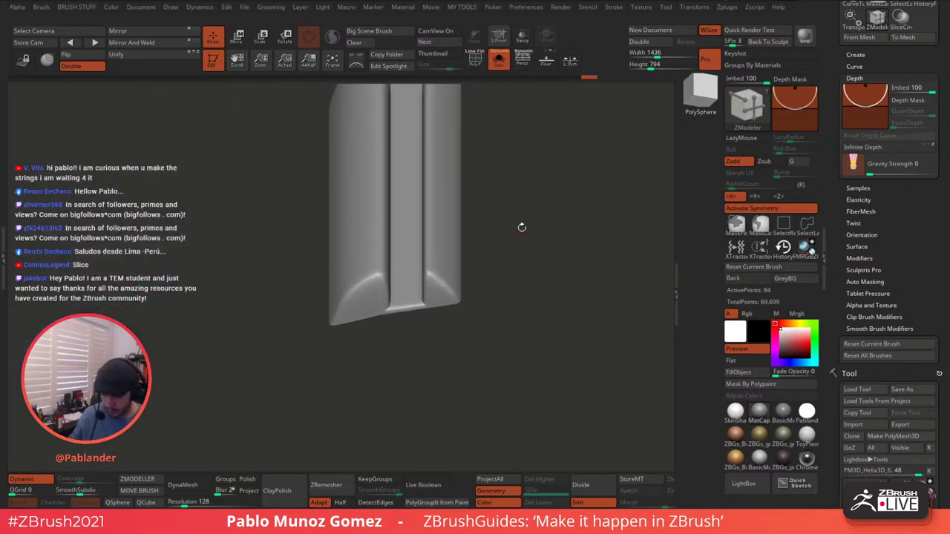
{"action": "left_click", "coordinate": [498, 64]}
{"action": "left_click_drag", "start_coordinate": [546, 186], "coordinate": [477, 291]}
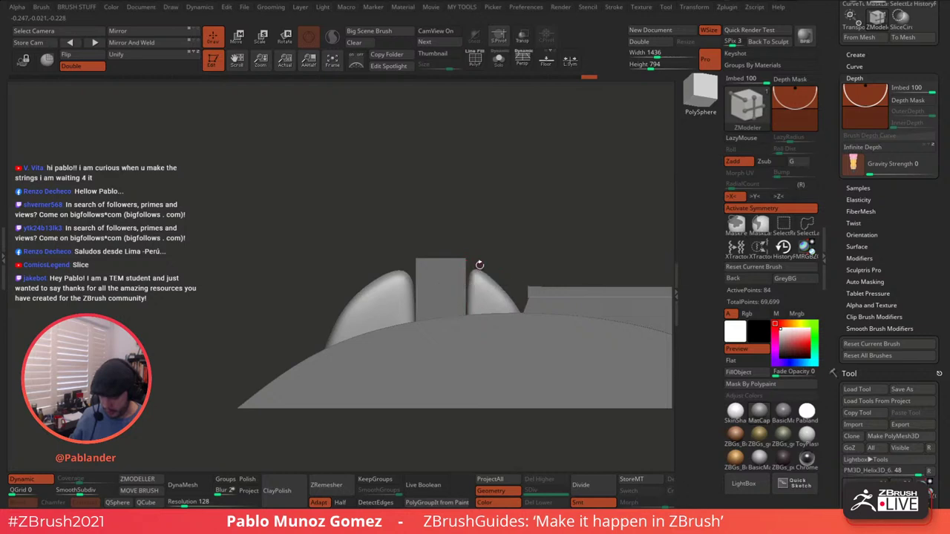
- Turn off dynamic subdivision, show the polyframe and insert an edge loop close to the groove's upper edges
{"action": "key", "text": "space"}
{"action": "left_click", "coordinate": [465, 209]}
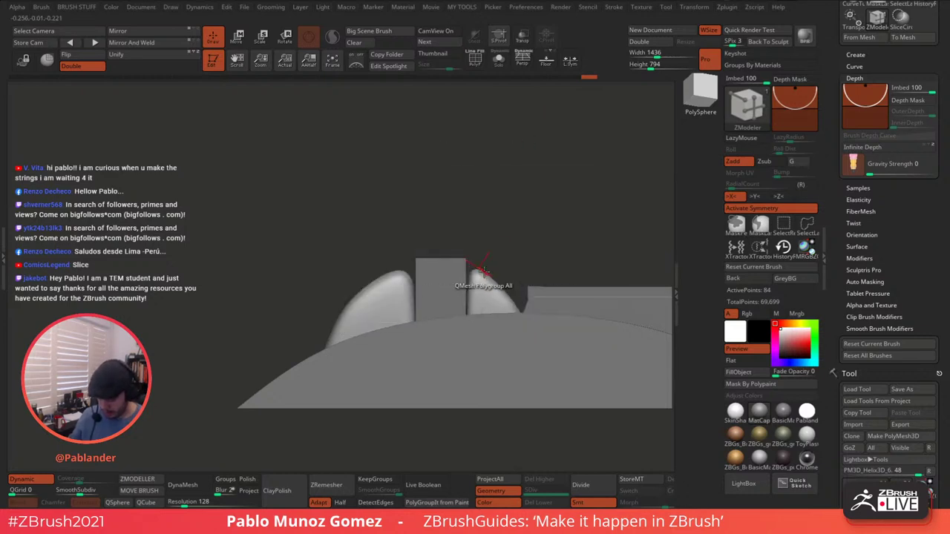
{"action": "left_click_drag", "start_coordinate": [484, 273], "coordinate": [483, 284]}
{"action": "left_click", "coordinate": [46, 479]}
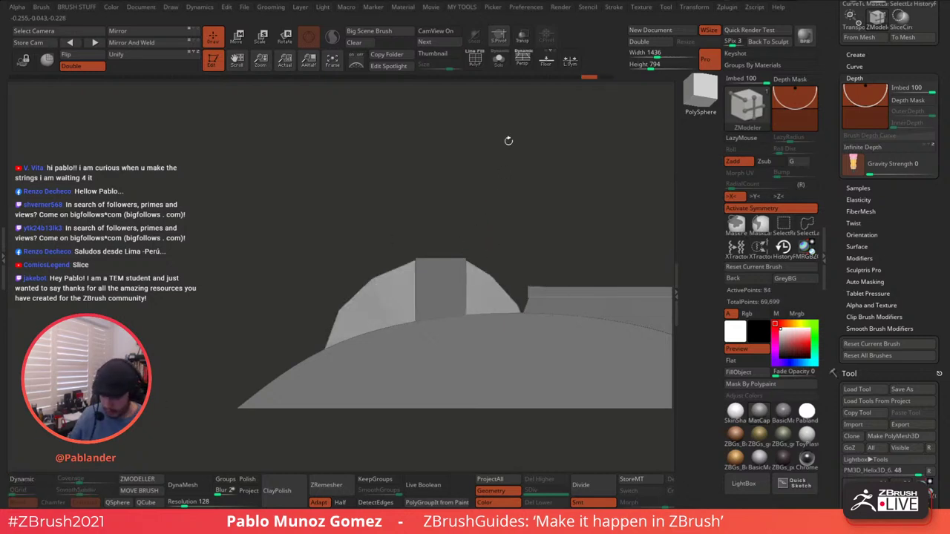
{"action": "key", "text": "shift+f"}
{"action": "left_click_drag", "start_coordinate": [499, 141], "coordinate": [475, 266]}
{"action": "left_click", "coordinate": [476, 269]}
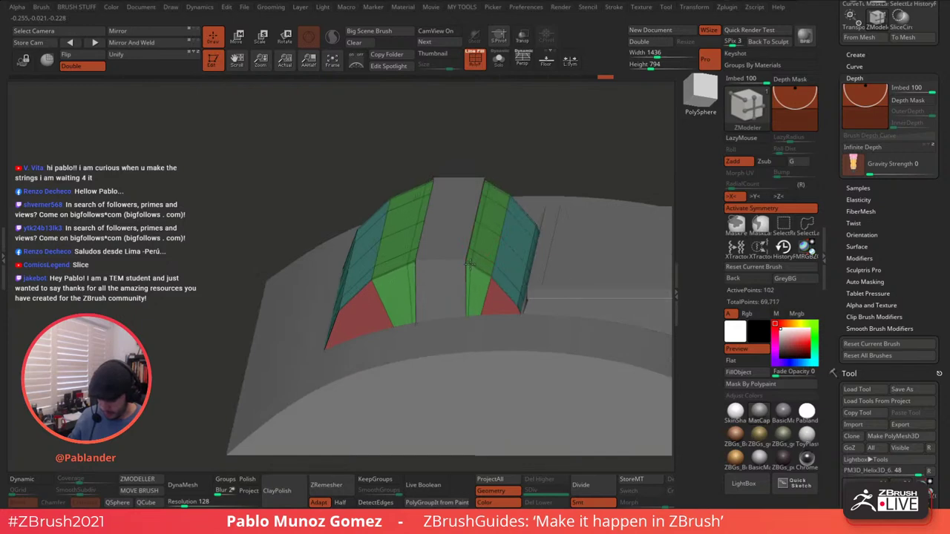
- Turn on dynamic subdivision and insert an edge loop close to the grooved support's end face
{"action": "key", "text": "d"}
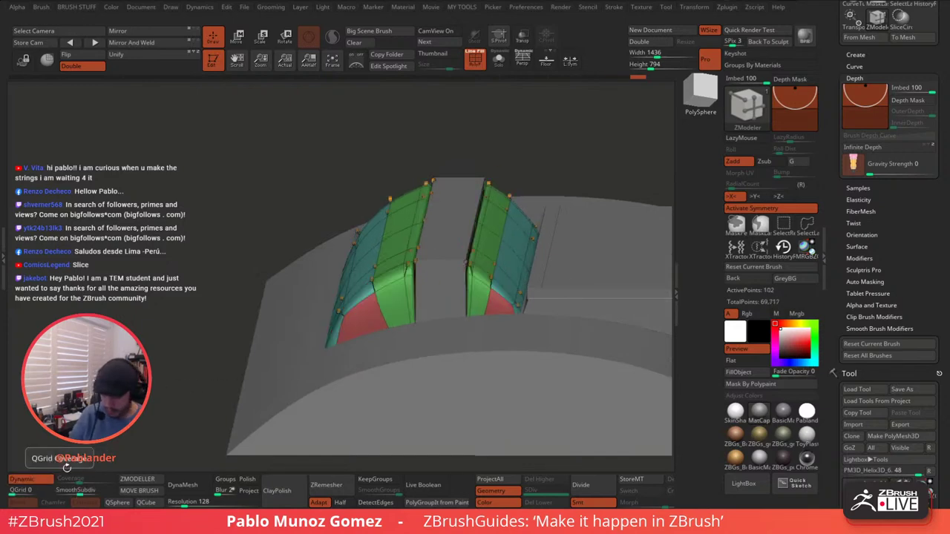
{"action": "left_click_drag", "start_coordinate": [543, 140], "coordinate": [486, 165]}
{"action": "left_click", "coordinate": [482, 275]}
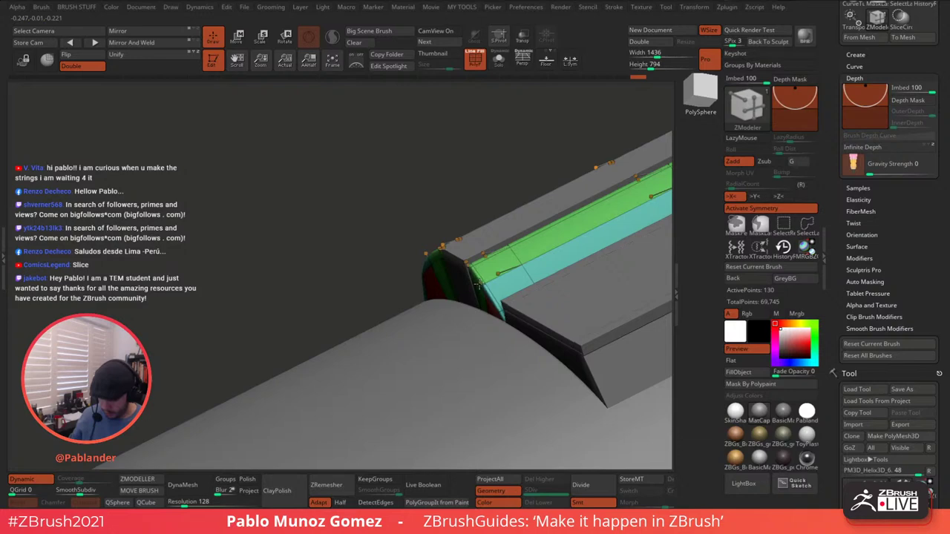
- Hide the polyframe and inspect the smoothed support both among the surrounding parts and in isolation
{"action": "left_click_drag", "start_coordinate": [496, 203], "coordinate": [456, 107], "text": "alt"}
{"action": "left_click", "coordinate": [475, 61]}
{"action": "mouse_move", "coordinate": [451, 189]}
{"action": "left_mouse_down", "text": "alt"}
{"action": "mouse_move", "coordinate": [439, 152]}
{"action": "mouse_move", "coordinate": [534, 159]}
{"action": "mouse_move", "coordinate": [568, 187]}
{"action": "mouse_move", "coordinate": [573, 248]}
{"action": "mouse_move", "coordinate": [555, 252]}
{"action": "mouse_move", "coordinate": [558, 201]}
{"action": "mouse_move", "coordinate": [572, 285]}
{"action": "mouse_move", "coordinate": [577, 228]}
{"action": "mouse_move", "coordinate": [473, 117]}
{"action": "left_mouse_up", "text": "alt"}
{"action": "key", "text": "w"}
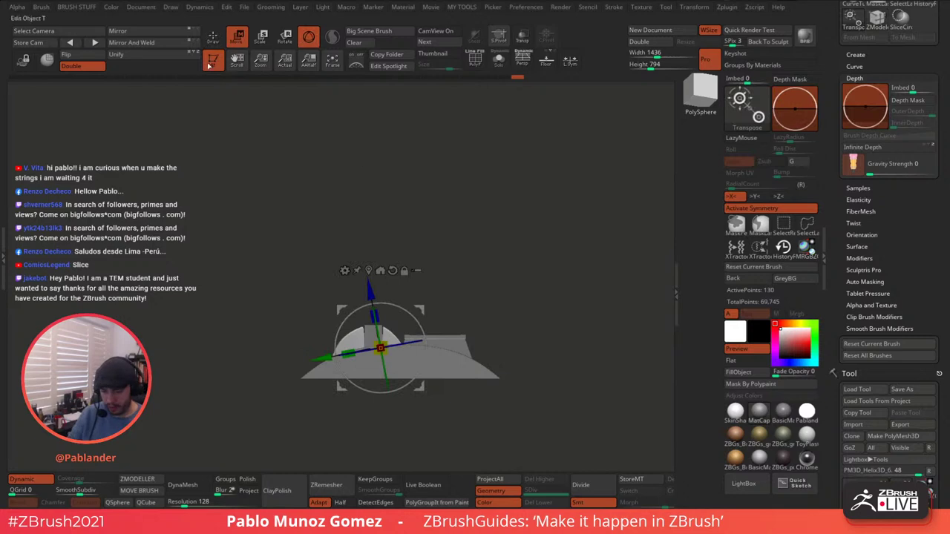
{"action": "left_click", "coordinate": [214, 38]}
{"action": "left_click_drag", "start_coordinate": [469, 209], "coordinate": [487, 173], "text": "alt"}
{"action": "left_click", "coordinate": [499, 61]}
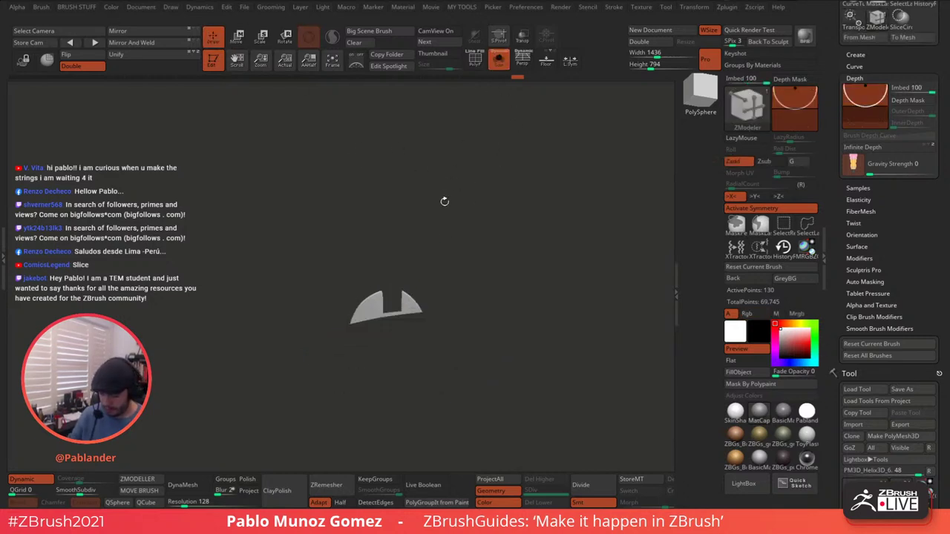
{"action": "left_click", "coordinate": [499, 59]}
- Choose the Move brush, make the rectangular block the active part and isolate it with its polyframe shown
{"action": "key", "text": "b"}
{"action": "key", "text": "m"}
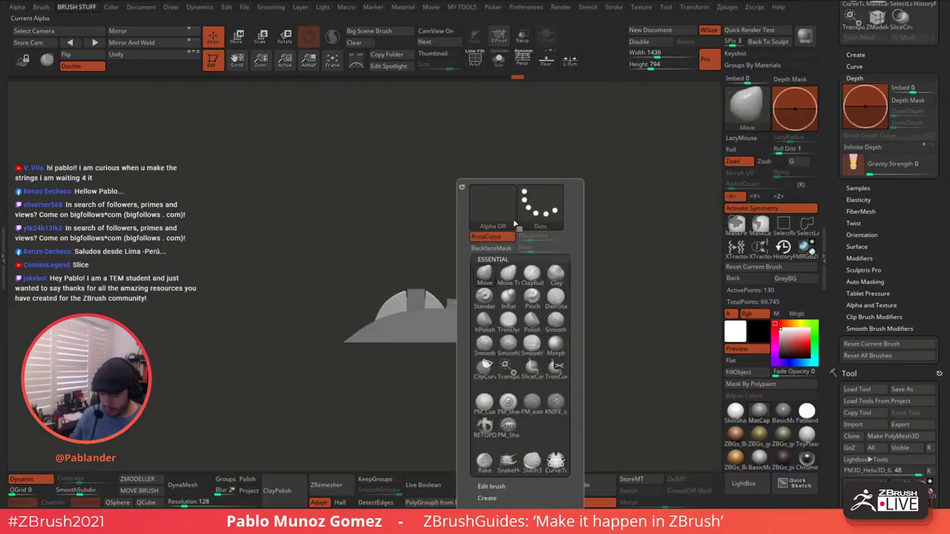
{"action": "key", "text": "v"}
{"action": "left_click", "coordinate": [419, 294], "text": "alt"}
{"action": "left_click_drag", "start_coordinate": [460, 148], "coordinate": [493, 267]}
{"action": "right_click_drag", "start_coordinate": [493, 267], "coordinate": [474, 257], "text": "shift"}
{"action": "right_click_drag", "start_coordinate": [481, 224], "coordinate": [478, 209], "text": "shift"}
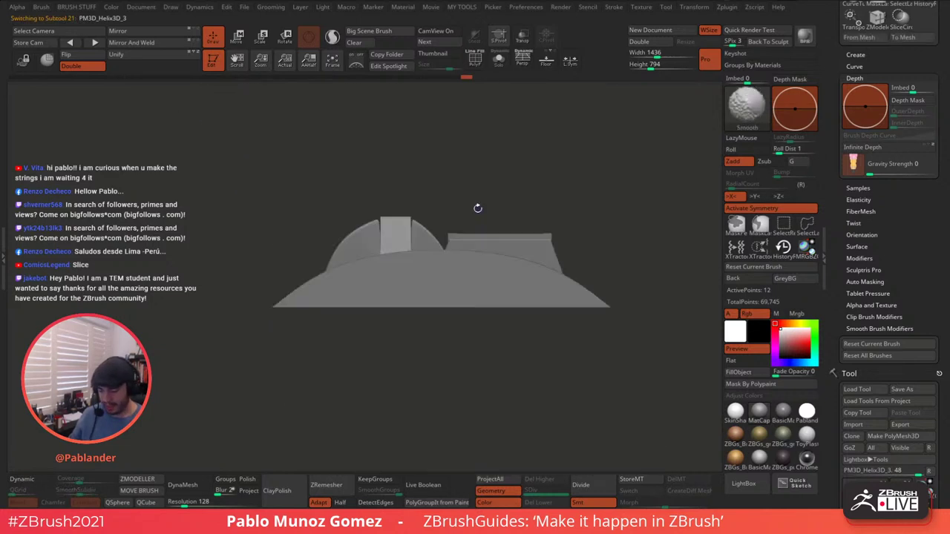
{"action": "left_click", "coordinate": [479, 65]}
{"action": "left_click", "coordinate": [499, 60]}
{"action": "right_click_drag", "start_coordinate": [439, 148], "coordinate": [476, 251], "text": "ctrl"}
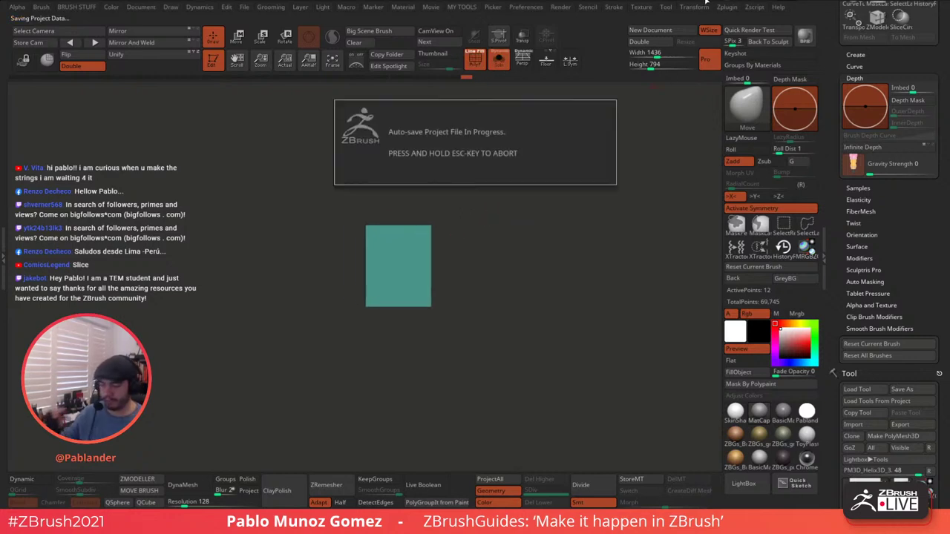
{"action": "right_click_drag", "start_coordinate": [468, 221], "coordinate": [528, 204]}
{"action": "left_click_drag", "start_coordinate": [529, 204], "coordinate": [532, 281]}
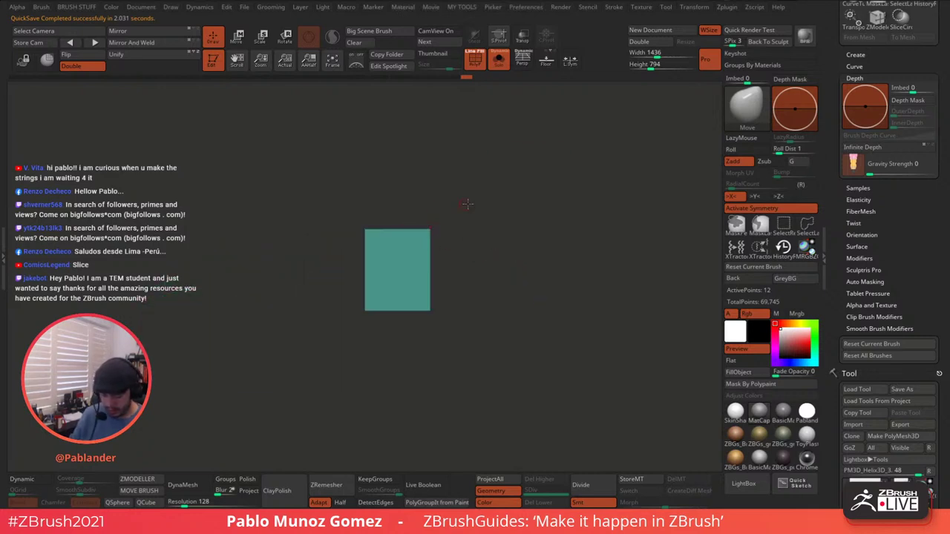
- Insert two single edge loops running lengthwise along the block, dividing its end face into three strips
{"action": "left_click", "coordinate": [148, 480]}
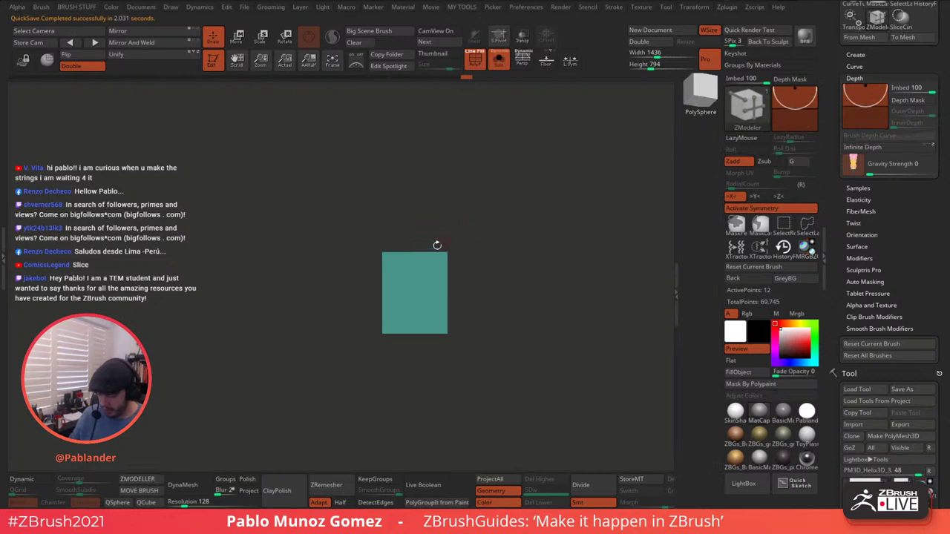
{"action": "key", "text": "space"}
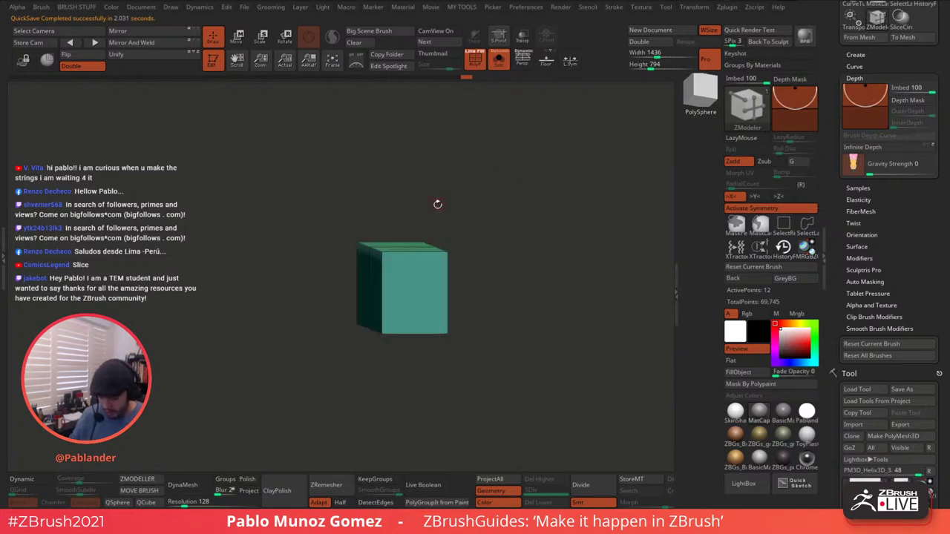
{"action": "key", "text": "space"}
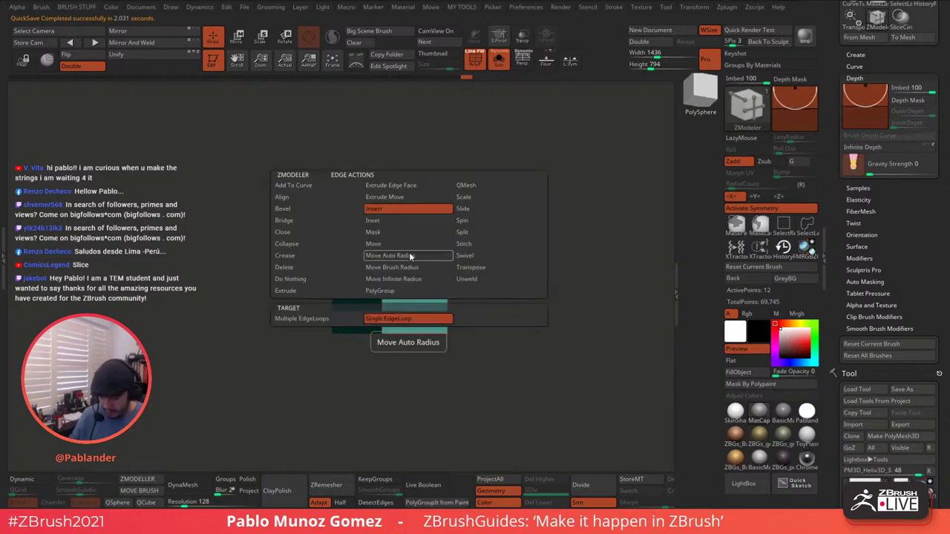
{"action": "left_click", "coordinate": [397, 212]}
{"action": "left_click_drag", "start_coordinate": [515, 117], "coordinate": [460, 159]}
{"action": "left_click_drag", "start_coordinate": [614, 232], "coordinate": [546, 232], "text": "shift"}
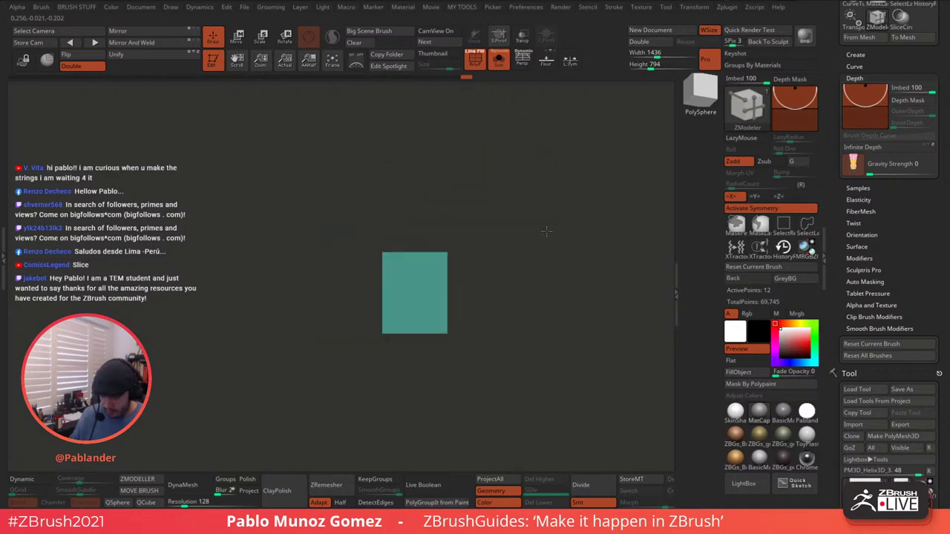
{"action": "left_click", "coordinate": [399, 253]}
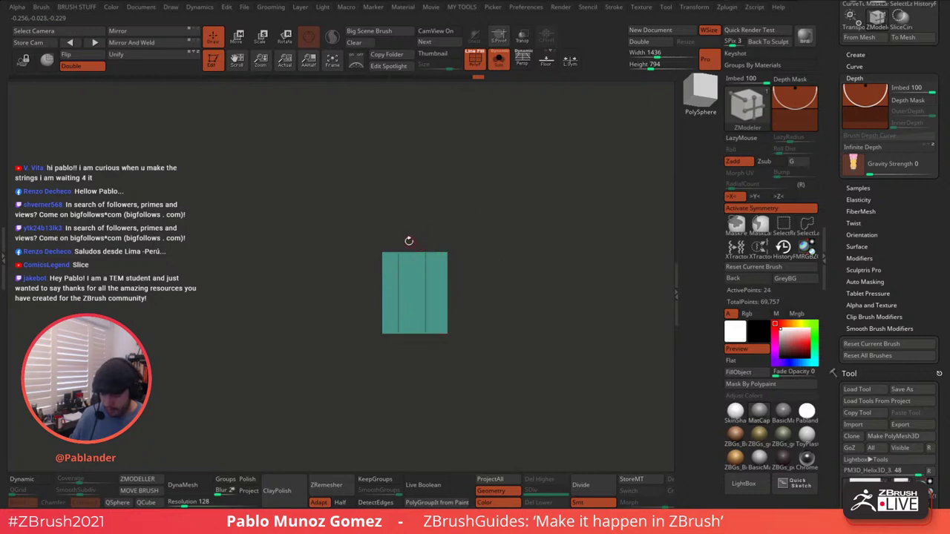
- Raise the top edges of the two new lengthwise loops, masking the rest, to give the block a faceted arched top
{"action": "key", "text": "w"}
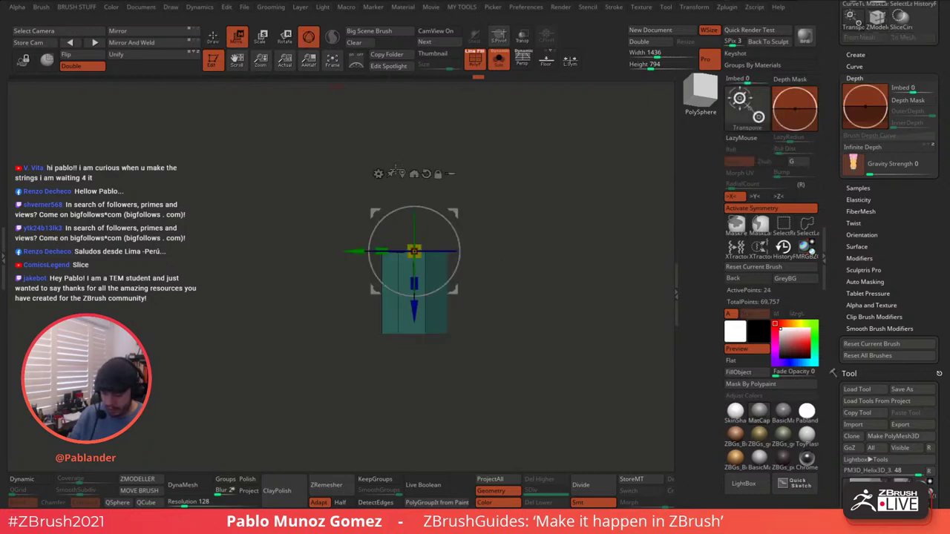
{"action": "left_click_drag", "start_coordinate": [414, 310], "coordinate": [414, 280]}
{"action": "left_click_drag", "start_coordinate": [473, 236], "coordinate": [487, 243], "text": "ctrl"}
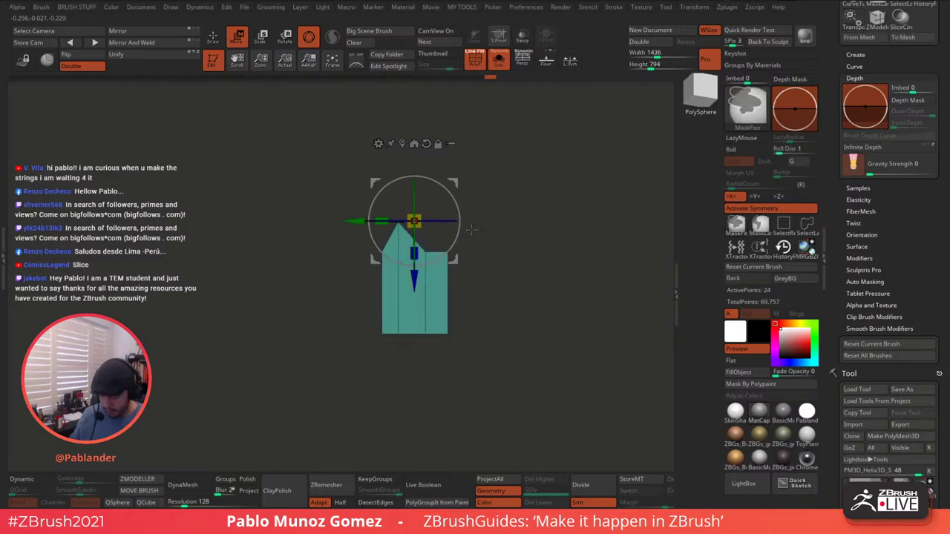
{"action": "key", "text": "q"}
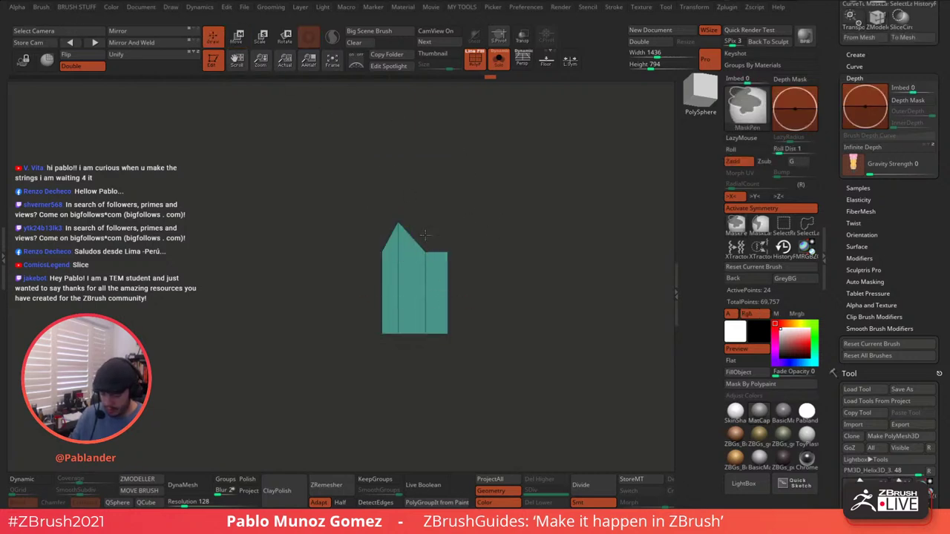
{"action": "left_click_drag", "start_coordinate": [434, 232], "coordinate": [413, 257], "text": "ctrl"}
{"action": "left_click", "coordinate": [473, 229], "text": "ctrl"}
{"action": "key", "text": "w"}
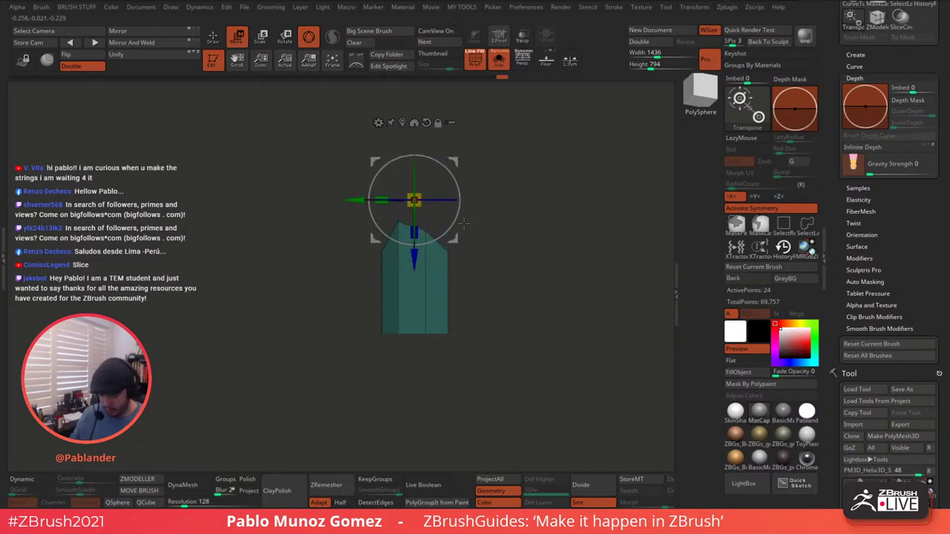
{"action": "key", "text": "q"}
{"action": "key", "text": "ctrl"}
{"action": "left_click_drag", "start_coordinate": [432, 201], "coordinate": [447, 371], "text": "ctrl"}
{"action": "left_click_drag", "start_coordinate": [345, 108], "coordinate": [365, 123], "text": "ctrl"}
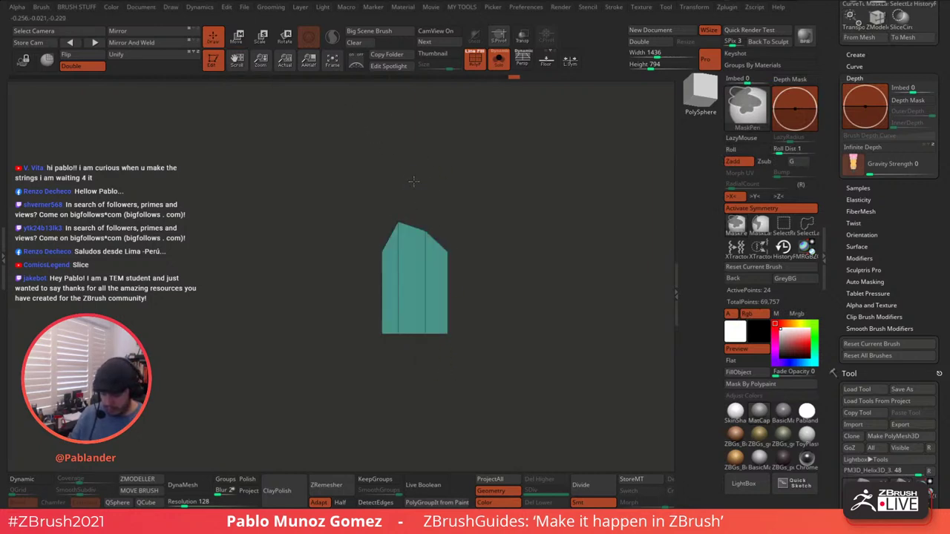
{"action": "left_click_drag", "start_coordinate": [416, 193], "coordinate": [437, 355], "text": "ctrl"}
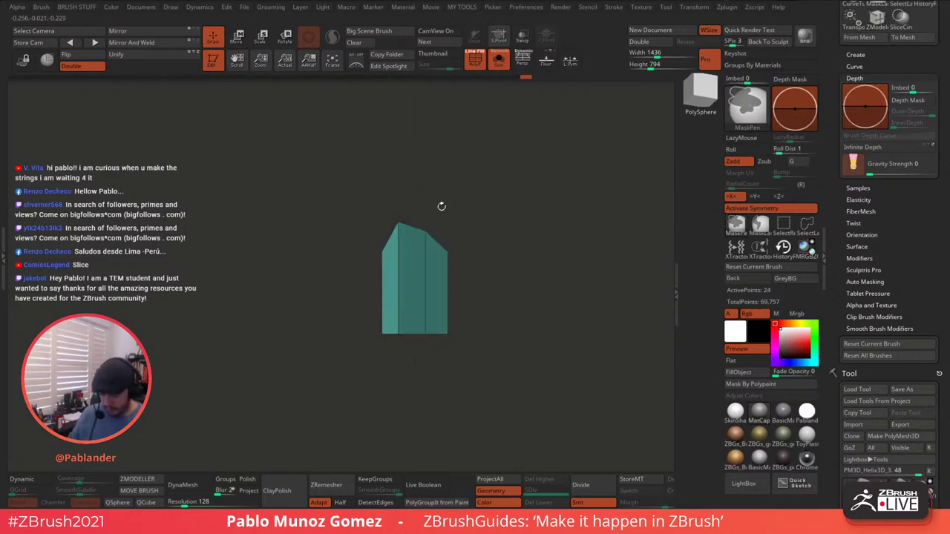
{"action": "left_click", "coordinate": [237, 37]}
{"action": "left_click_drag", "start_coordinate": [356, 196], "coordinate": [357, 198]}
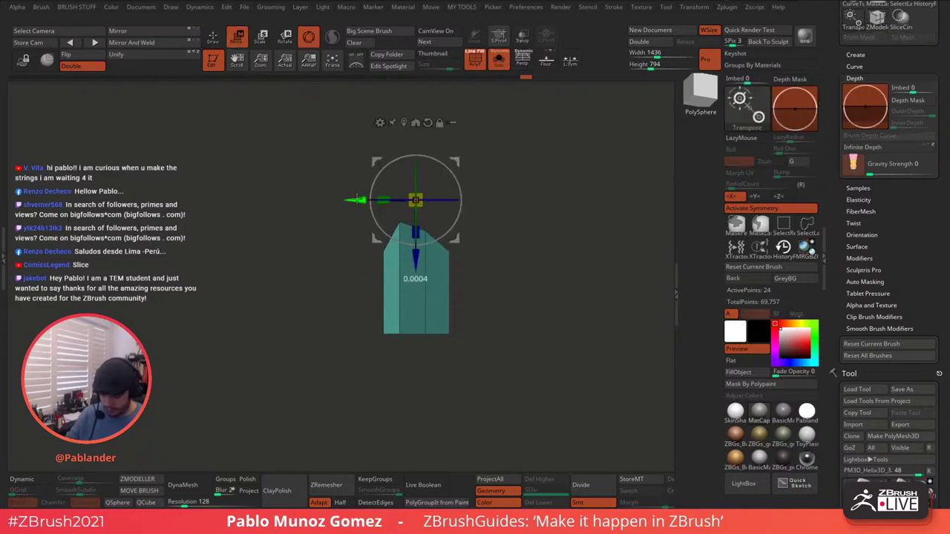
{"action": "key", "text": "ctrl+z"}
{"action": "key", "text": "ctrl+z"}
- Shift the lower of the two raised lengthwise loops slightly outward toward its nearest side, and clear the mask
{"action": "left_click", "coordinate": [418, 383], "text": "ctrl"}
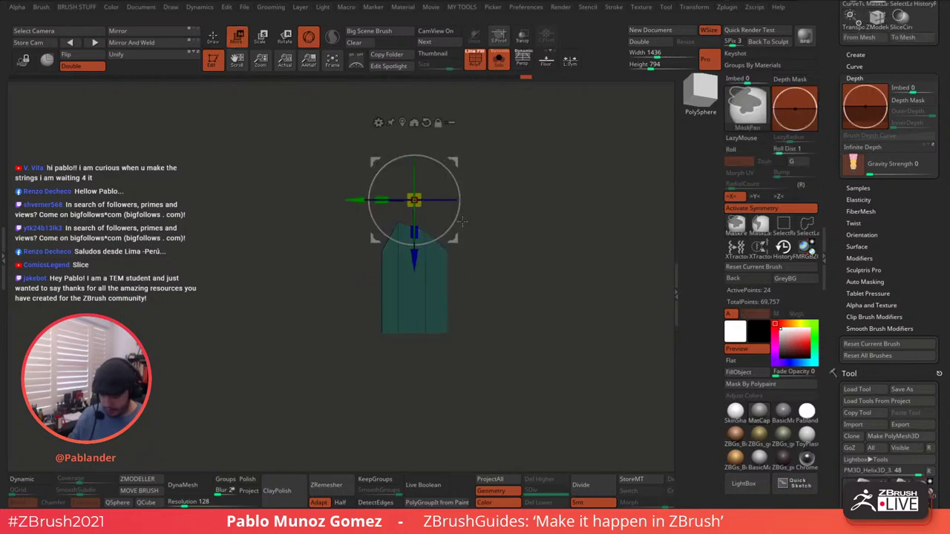
{"action": "left_click", "coordinate": [418, 383], "text": "ctrl"}
{"action": "left_click_drag", "start_coordinate": [417, 385], "coordinate": [438, 188], "text": "ctrl"}
{"action": "left_click_drag", "start_coordinate": [352, 196], "coordinate": [355, 196]}
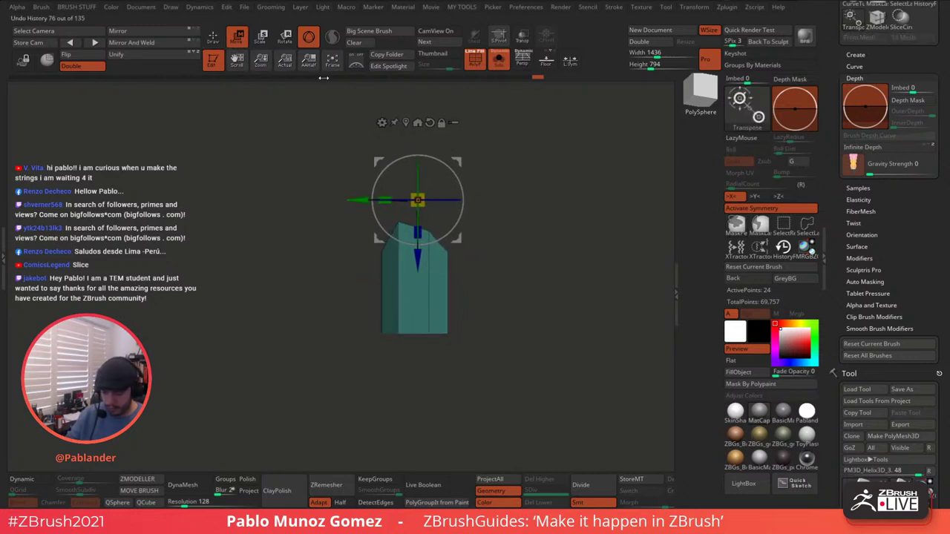
{"action": "left_click", "coordinate": [214, 37]}
{"action": "left_click_drag", "start_coordinate": [492, 190], "coordinate": [495, 206], "text": "ctrl"}
- Insert crosswise edge loops midway along each half of the block and close to its end faces
{"action": "mouse_move", "coordinate": [498, 203]}
{"action": "left_mouse_down"}
{"action": "mouse_move", "coordinate": [557, 167]}
{"action": "mouse_move", "coordinate": [543, 194]}
{"action": "left_mouse_up"}
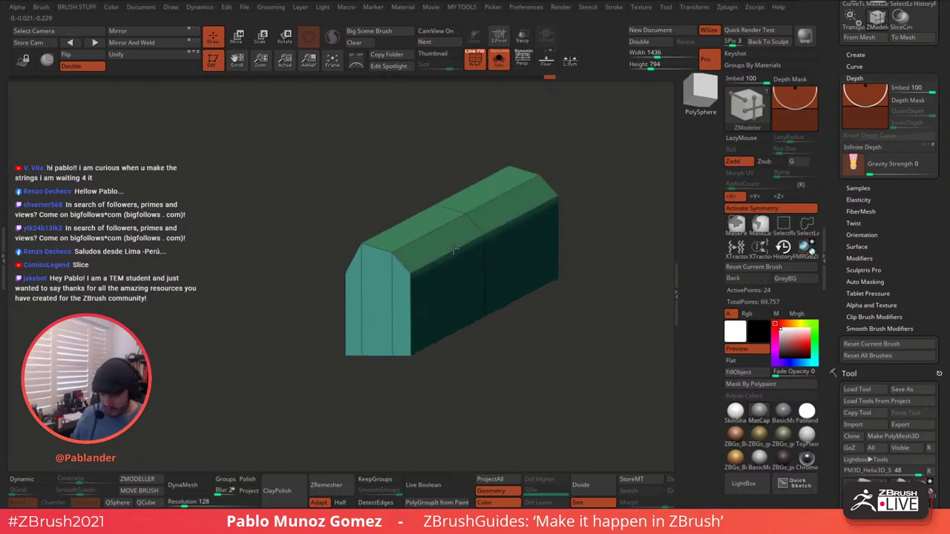
{"action": "key", "text": "space"}
{"action": "left_click_drag", "start_coordinate": [551, 120], "coordinate": [506, 127]}
{"action": "left_click", "coordinate": [401, 254]}
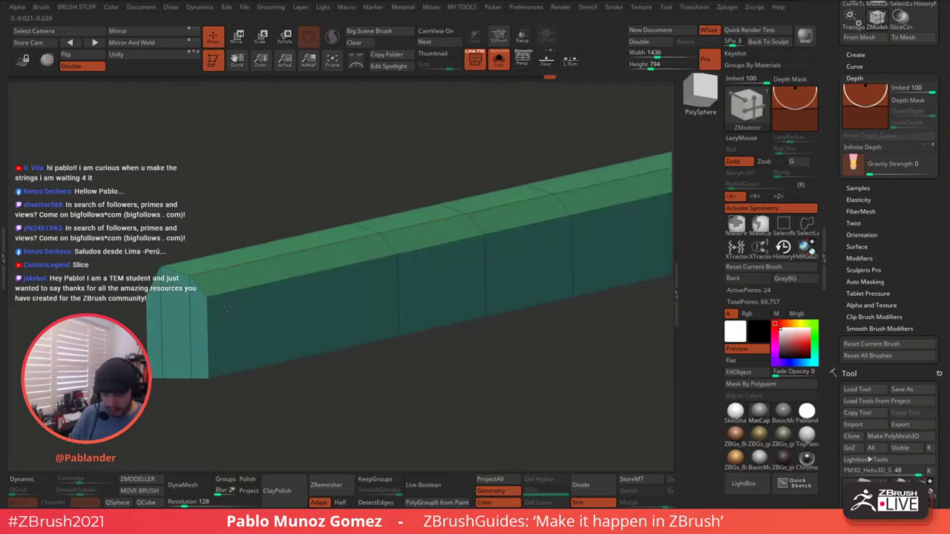
{"action": "left_click_drag", "start_coordinate": [265, 300], "coordinate": [231, 301]}
{"action": "right_click_drag", "start_coordinate": [152, 330], "coordinate": [249, 315]}
{"action": "left_click_drag", "start_coordinate": [304, 271], "coordinate": [282, 278]}
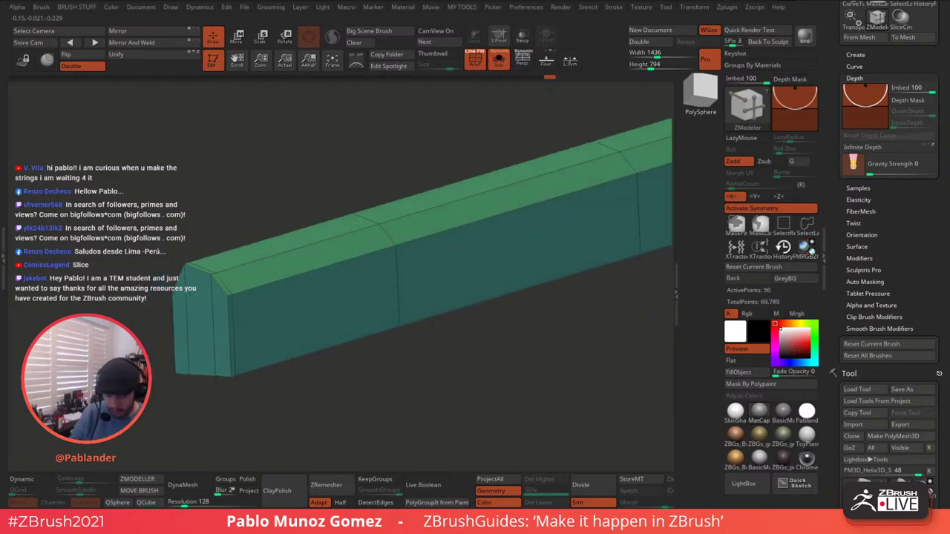
- Preview the block with dynamic subdivision from several angles, and return to the unsmoothed display
{"action": "left_click_drag", "start_coordinate": [319, 372], "coordinate": [449, 304]}
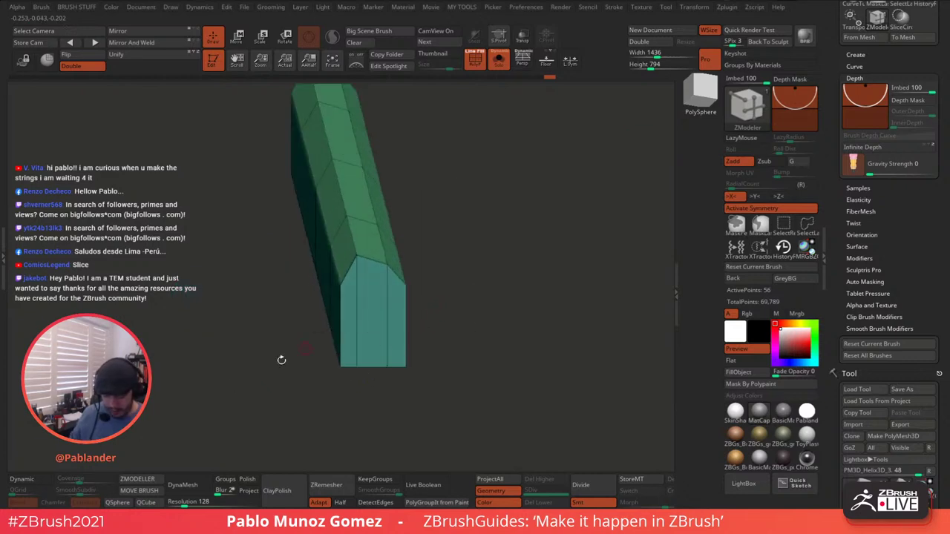
{"action": "left_click", "coordinate": [35, 481]}
{"action": "left_click_drag", "start_coordinate": [286, 360], "coordinate": [468, 263]}
{"action": "left_click", "coordinate": [37, 481]}
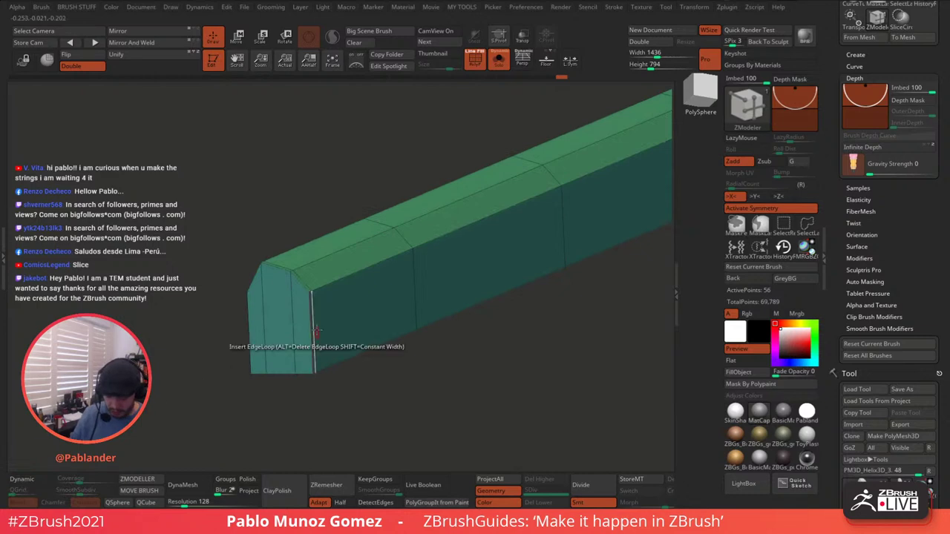
- Set ZModeler's edge action to Crease with EdgeLoop Complete and crease the loops around the block's end face and underside
{"action": "key", "text": "space"}
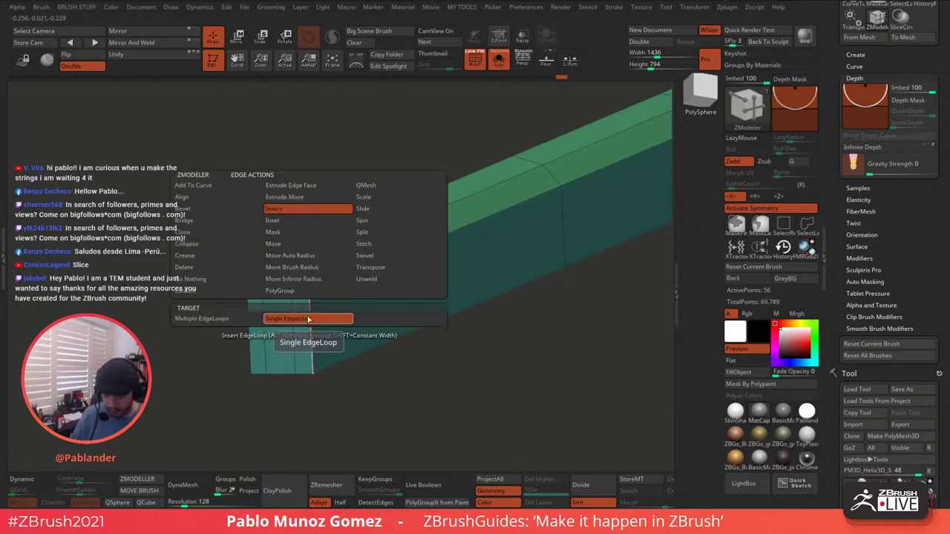
{"action": "left_click", "coordinate": [217, 256]}
{"action": "left_click", "coordinate": [202, 330]}
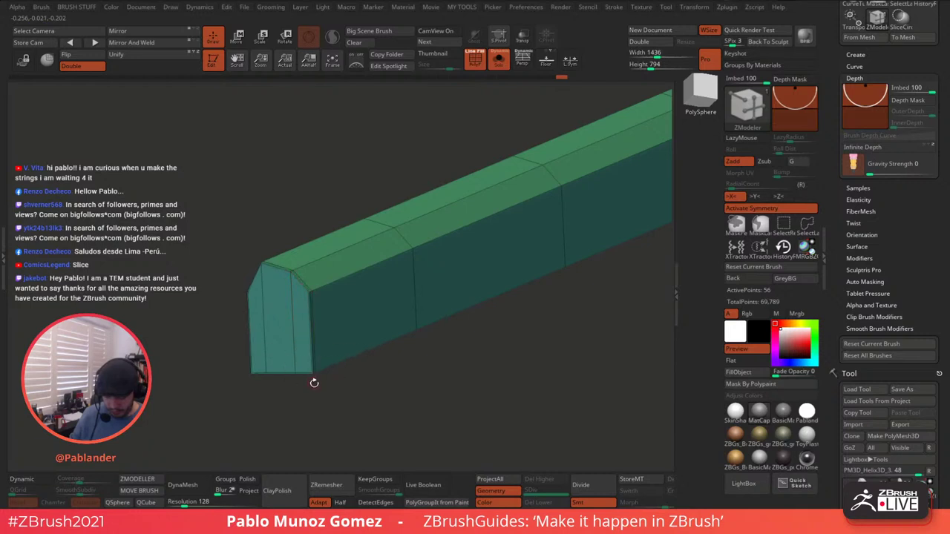
{"action": "left_click_drag", "start_coordinate": [311, 383], "coordinate": [272, 380]}
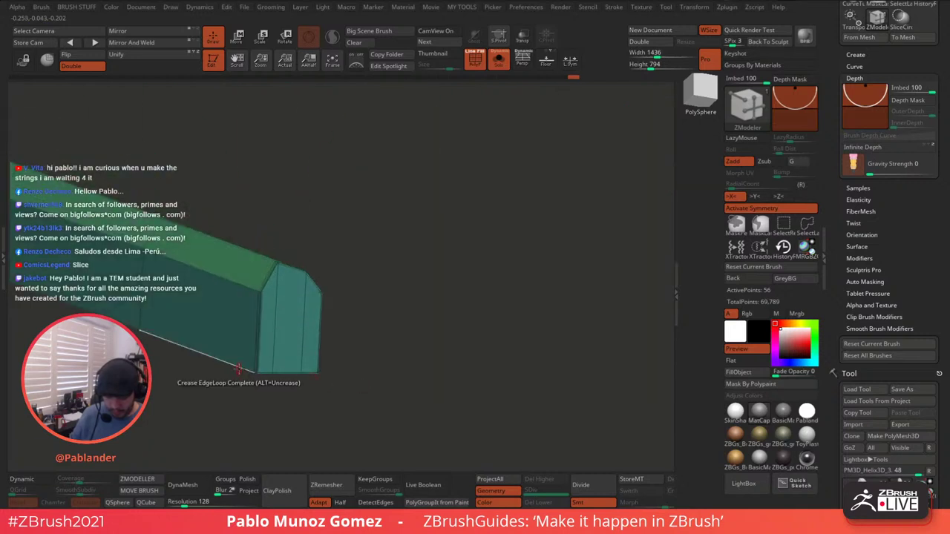
- Turn on dynamic subdivision and crease the complete lengthwise loop along the block's higher top ridge
{"action": "left_click", "coordinate": [36, 481]}
{"action": "left_click_drag", "start_coordinate": [388, 259], "coordinate": [468, 257]}
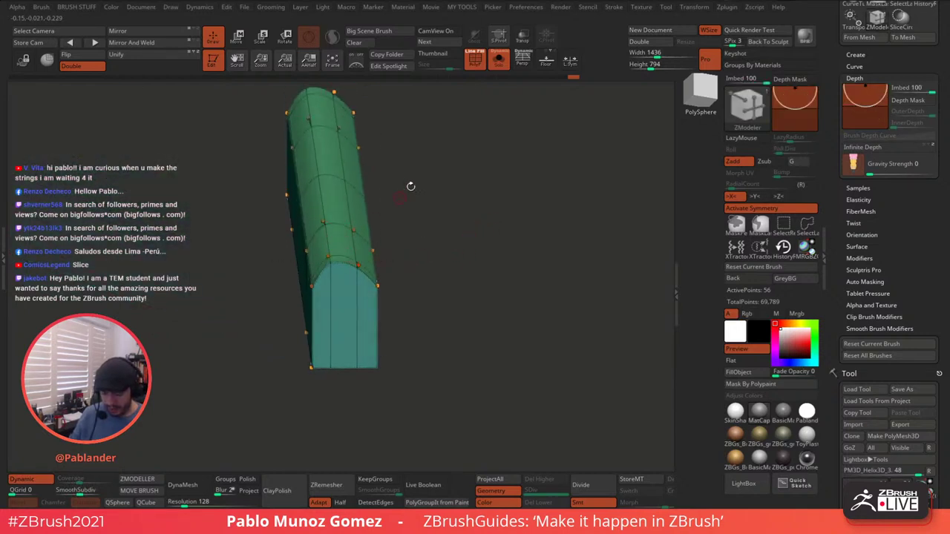
{"action": "left_click", "coordinate": [33, 478]}
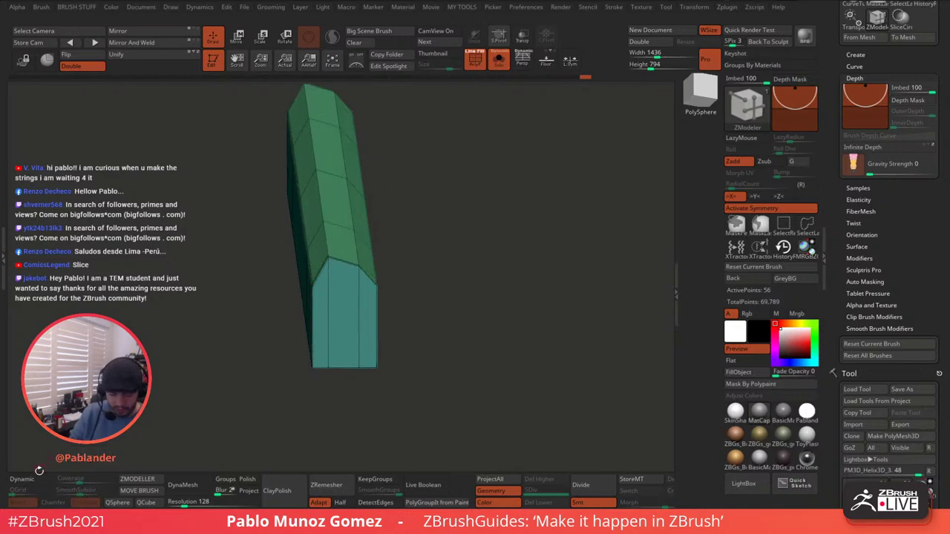
{"action": "left_click", "coordinate": [34, 481]}
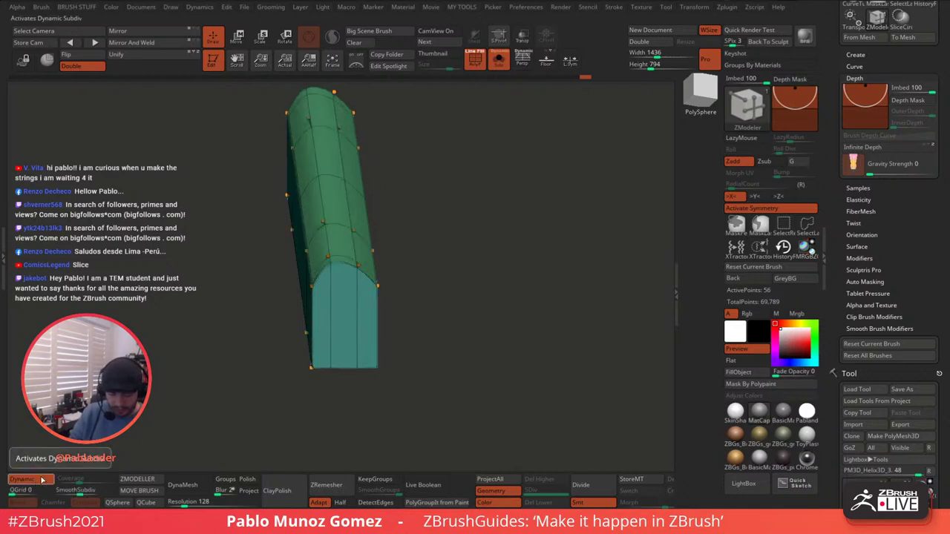
{"action": "right_click", "coordinate": [327, 215]}
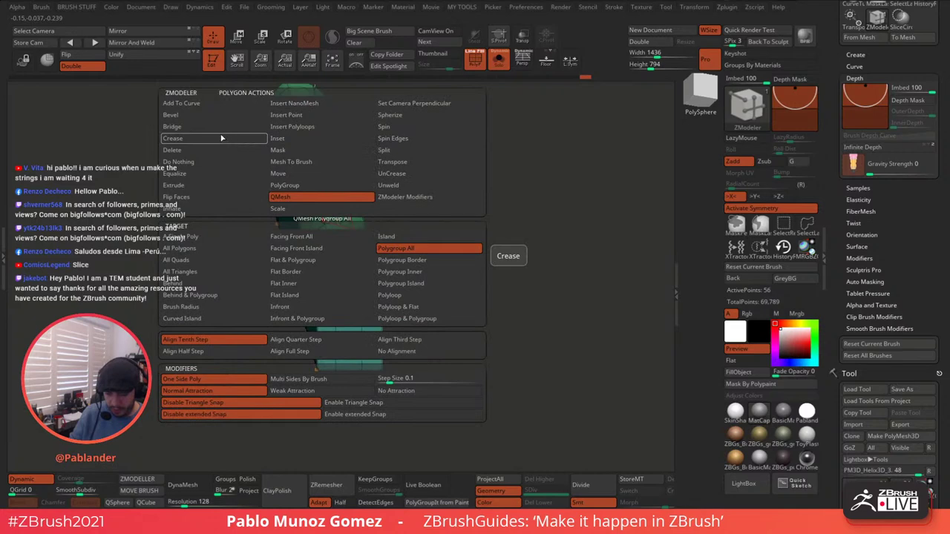
{"action": "left_click", "coordinate": [318, 199]}
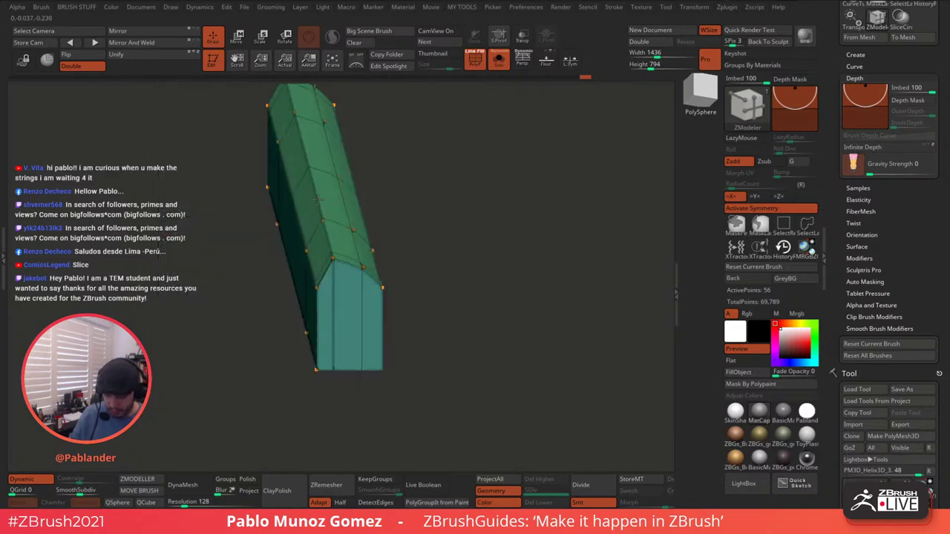
- Try beveling the complete lengthwise edge loop along the block's higher top ridge
{"action": "right_click", "coordinate": [318, 200]}
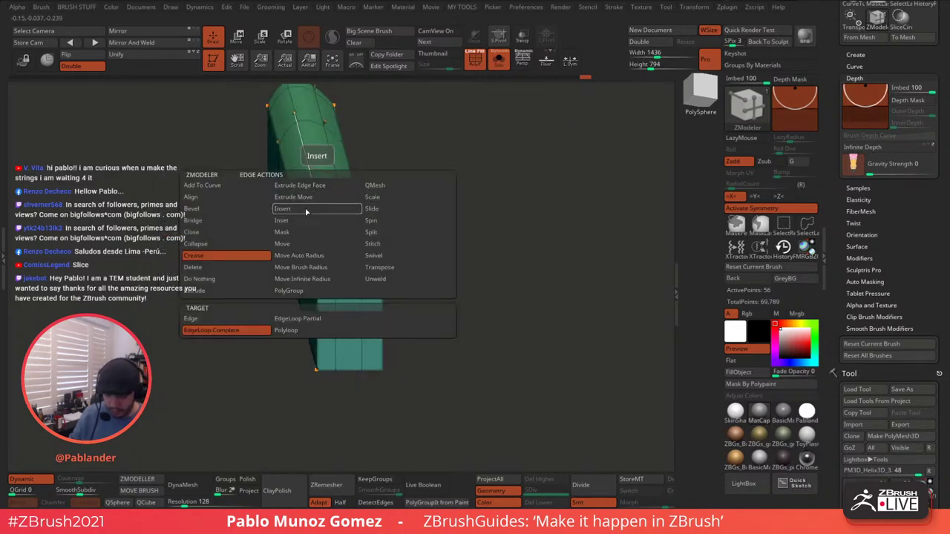
{"action": "left_click", "coordinate": [197, 208]}
{"action": "left_click_drag", "start_coordinate": [321, 199], "coordinate": [320, 201]}
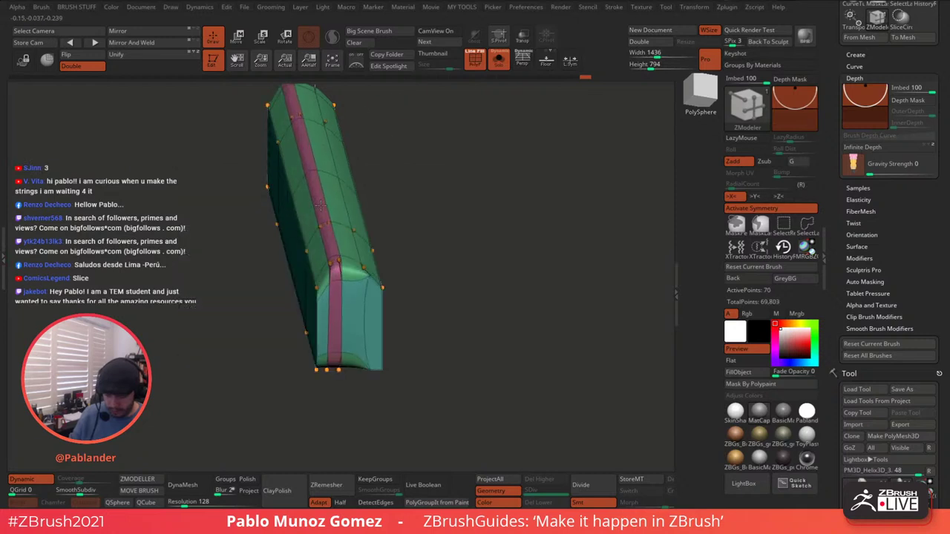
{"action": "left_click_drag", "start_coordinate": [461, 204], "coordinate": [393, 180]}
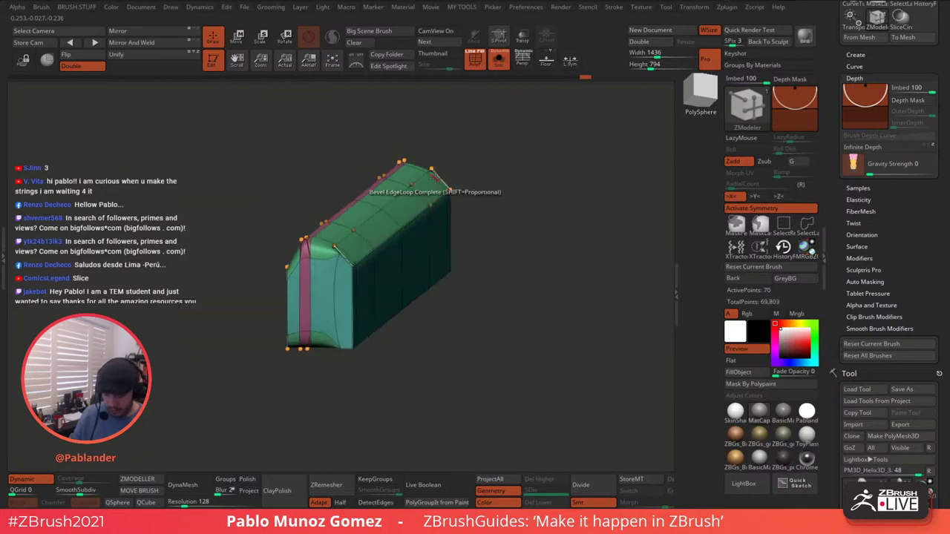
{"action": "key", "text": "ctrl+z"}
- Turn off dynamic subdivision and insert a lengthwise edge loop beside the block's higher top ridge
{"action": "left_click", "coordinate": [48, 477]}
{"action": "left_click_drag", "start_coordinate": [268, 301], "coordinate": [334, 297]}
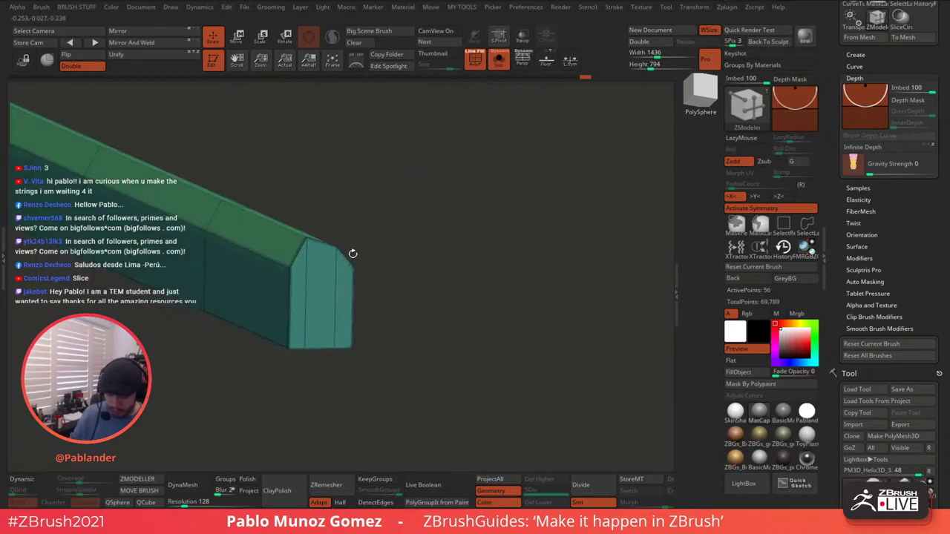
{"action": "key", "text": "space"}
{"action": "left_click", "coordinate": [299, 209]}
{"action": "left_click_drag", "start_coordinate": [462, 177], "coordinate": [523, 185]}
{"action": "left_click", "coordinate": [365, 246]}
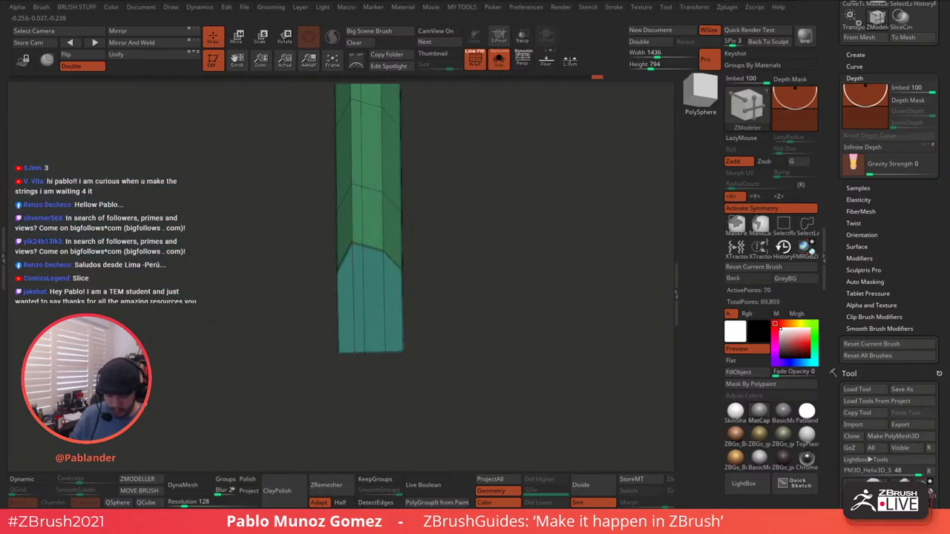
- Turn dynamic subdivision back on and inspect the block's rounded top among the surrounding parts, with solo and polyframe off
{"action": "left_click", "coordinate": [34, 481]}
{"action": "left_click_drag", "start_coordinate": [504, 272], "coordinate": [482, 213], "text": "alt"}
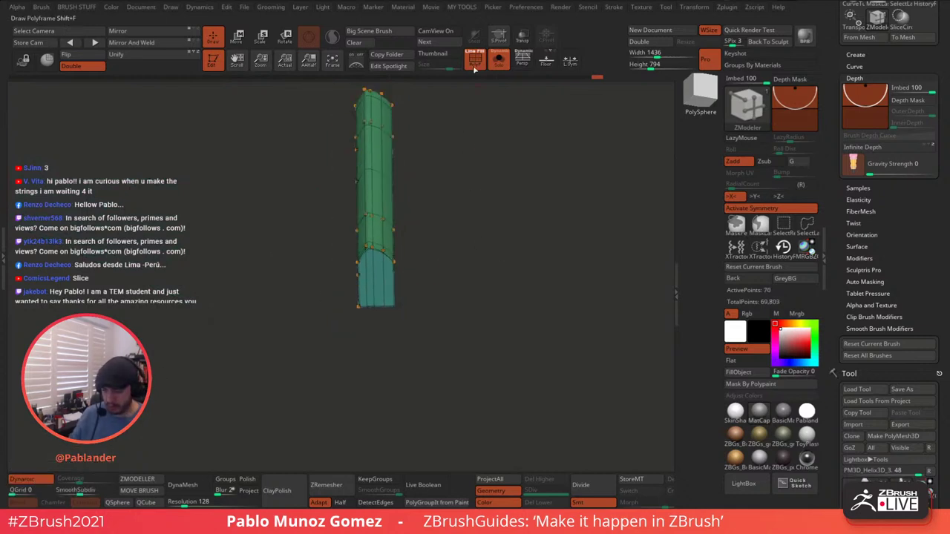
{"action": "left_click", "coordinate": [499, 59]}
{"action": "left_click", "coordinate": [475, 60]}
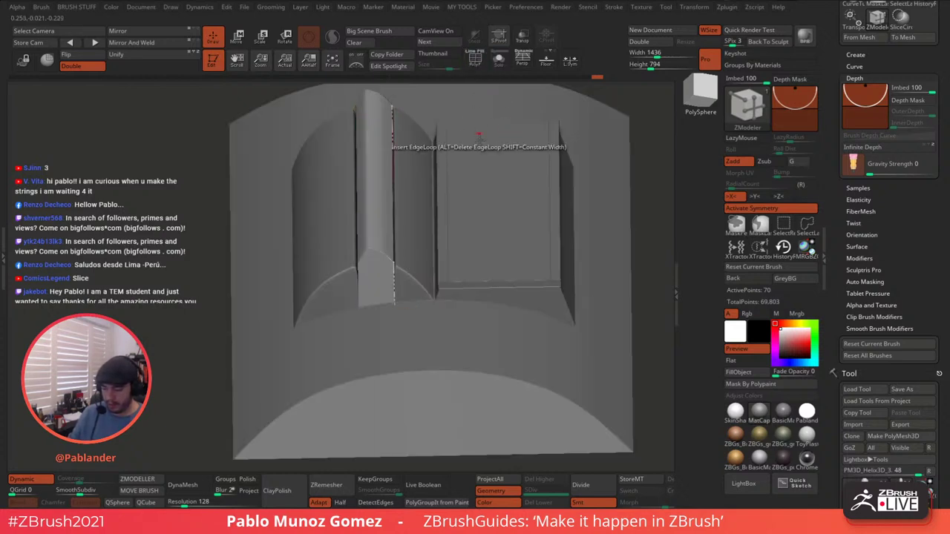
{"action": "left_click_drag", "start_coordinate": [215, 297], "coordinate": [465, 215]}
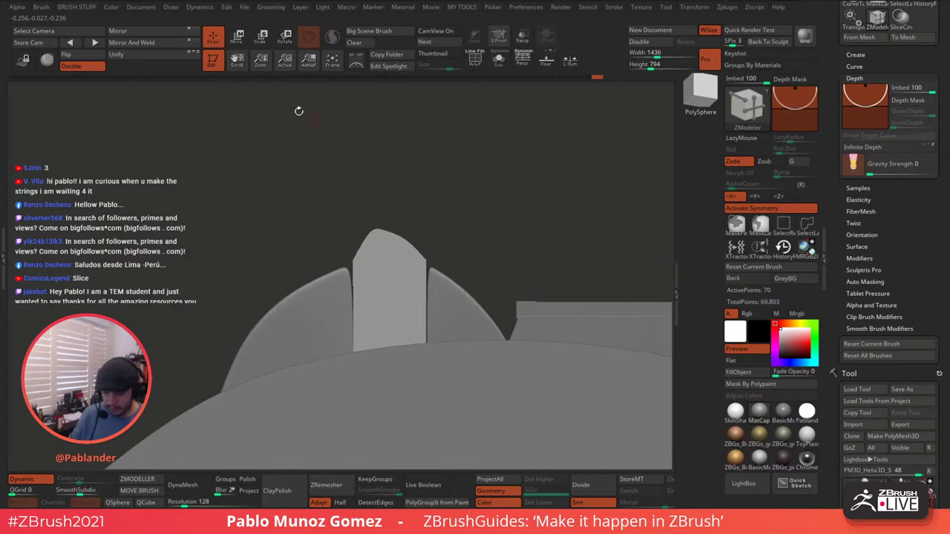
- Lower the block slightly between the two halves of the grooved support with the Move gizmo
{"action": "left_click", "coordinate": [239, 36]}
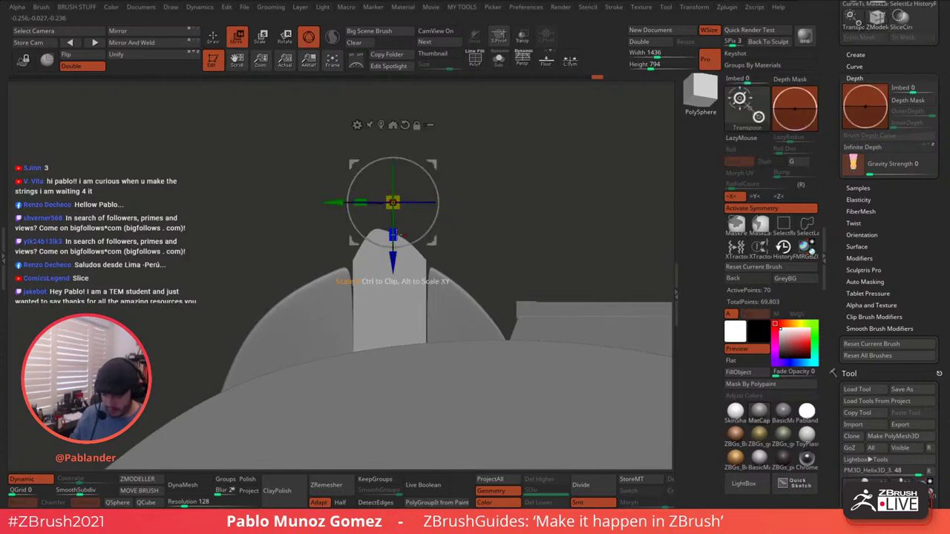
{"action": "left_click_drag", "start_coordinate": [396, 217], "coordinate": [394, 175]}
{"action": "left_click_drag", "start_coordinate": [393, 260], "coordinate": [394, 284]}
{"action": "left_click_drag", "start_coordinate": [395, 239], "coordinate": [396, 272]}
{"action": "left_click_drag", "start_coordinate": [399, 305], "coordinate": [395, 263]}
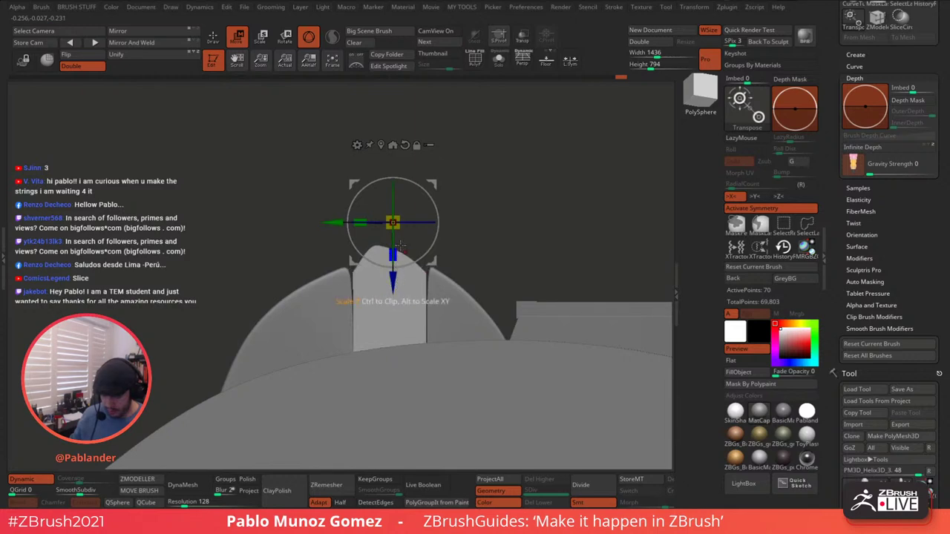
{"action": "left_click", "coordinate": [218, 43]}
- Show the polyframe and reshape the block's top profile into a smoother asymmetric arc with the Move brush
{"action": "left_click", "coordinate": [476, 61]}
{"action": "mouse_move", "coordinate": [474, 164]}
{"action": "left_mouse_down", "text": "alt"}
{"action": "mouse_move", "coordinate": [483, 191]}
{"action": "mouse_move", "coordinate": [502, 164]}
{"action": "left_mouse_up", "text": "alt"}
{"action": "key", "text": "b"}
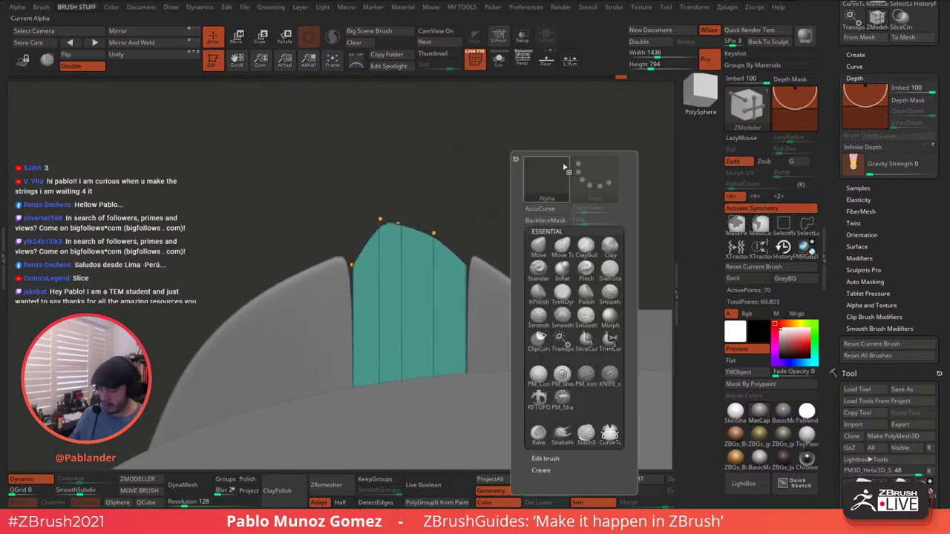
{"action": "left_click", "coordinate": [543, 252]}
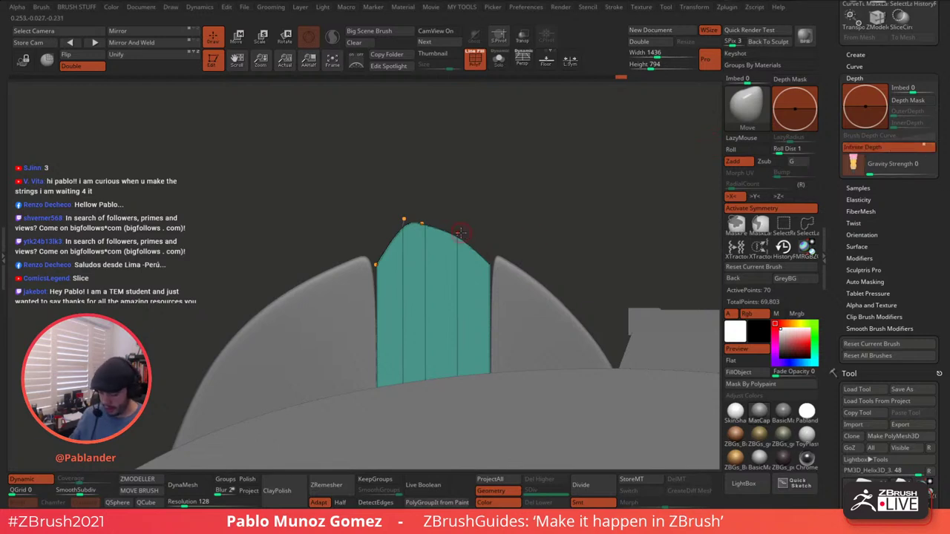
{"action": "mouse_move", "coordinate": [458, 231]}
{"action": "left_mouse_down"}
{"action": "mouse_move", "coordinate": [467, 235]}
{"action": "mouse_move", "coordinate": [385, 221]}
{"action": "mouse_move", "coordinate": [396, 216]}
{"action": "left_mouse_up"}
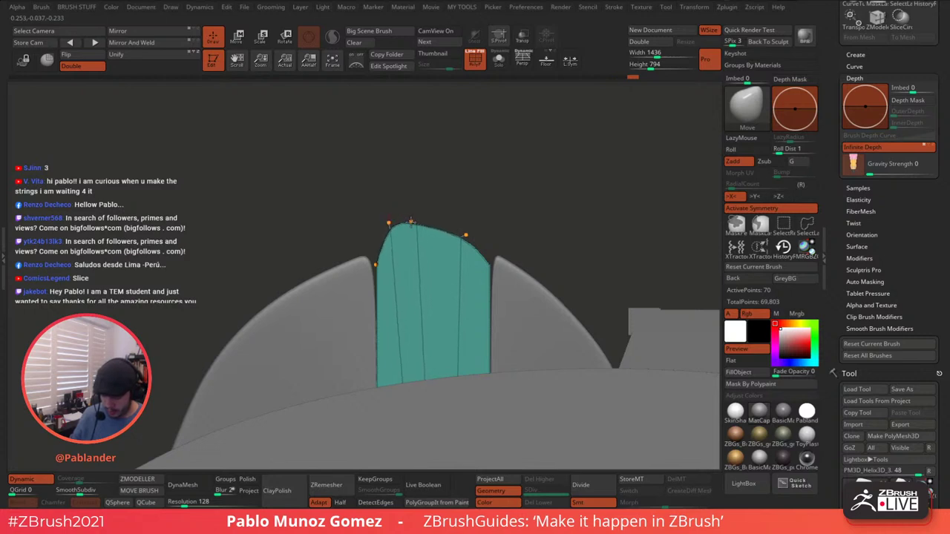
{"action": "left_click_drag", "start_coordinate": [465, 236], "coordinate": [416, 221]}
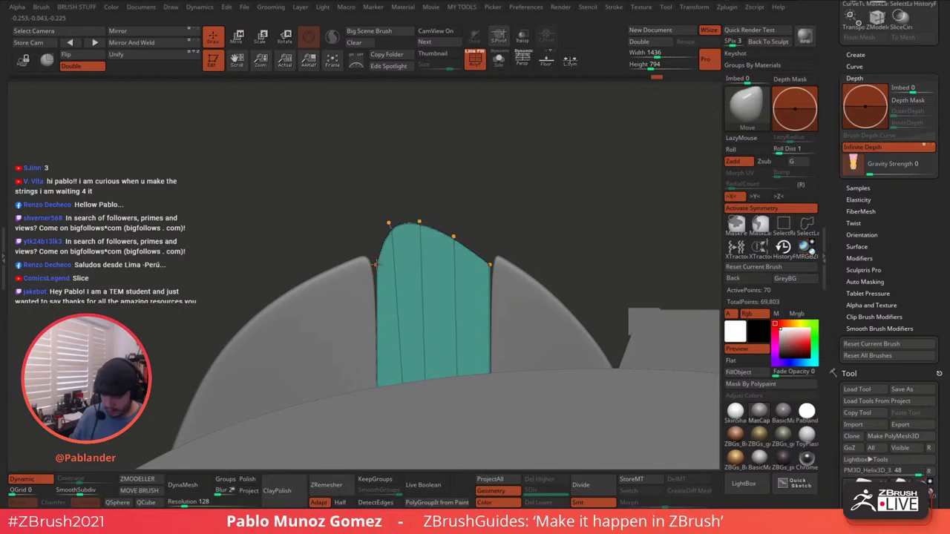
{"action": "left_click", "coordinate": [457, 237]}
{"action": "left_click_drag", "start_coordinate": [489, 264], "coordinate": [490, 254]}
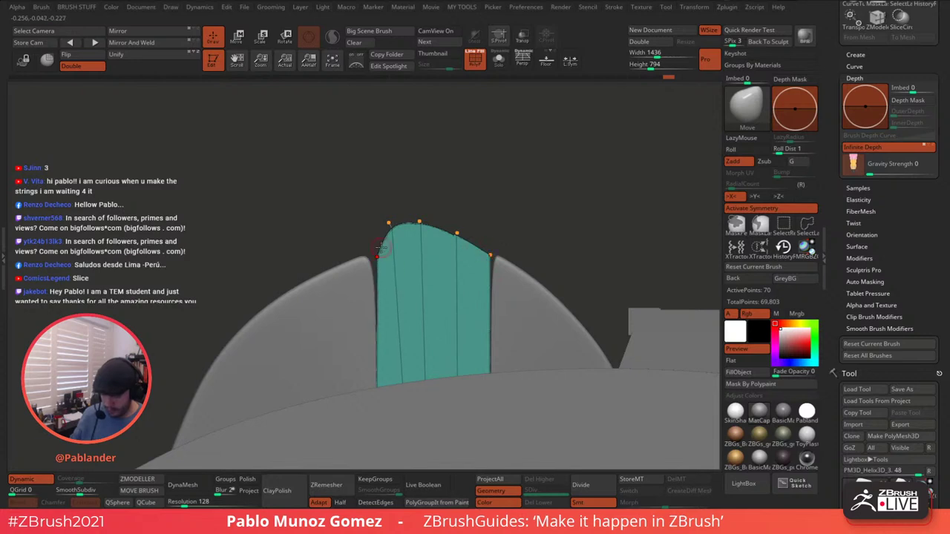
- Select the grooved support and pull its inner top corner points against the block, checking the fit without the polyframe
{"action": "left_click", "coordinate": [309, 305], "text": "alt"}
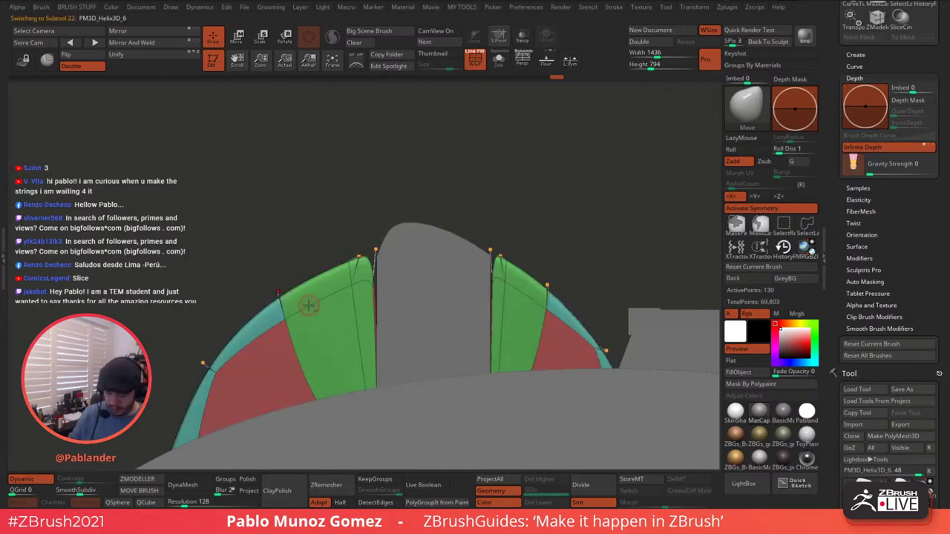
{"action": "left_click_drag", "start_coordinate": [359, 254], "coordinate": [370, 252]}
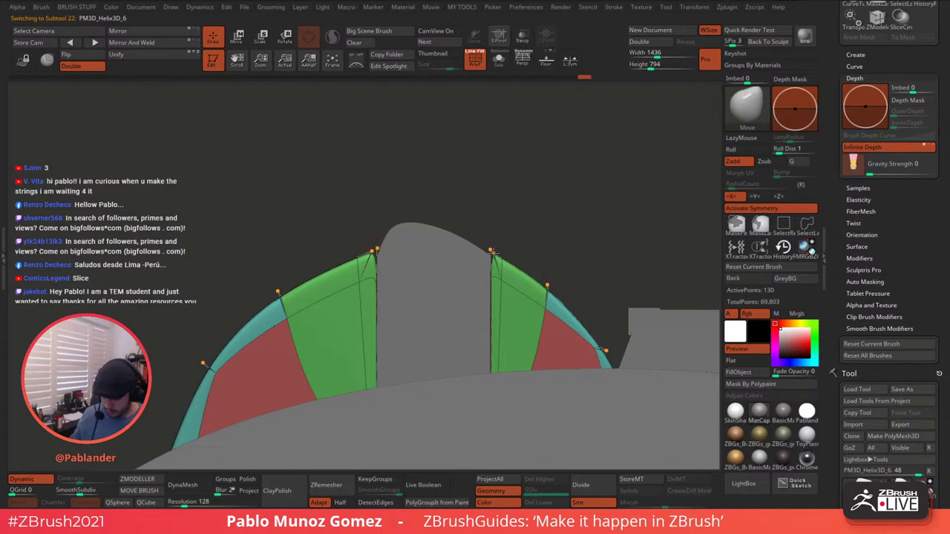
{"action": "left_click", "coordinate": [470, 67]}
{"action": "right_click_drag", "start_coordinate": [527, 172], "coordinate": [561, 260], "text": "ctrl"}
{"action": "left_click_drag", "start_coordinate": [560, 259], "coordinate": [570, 275]}
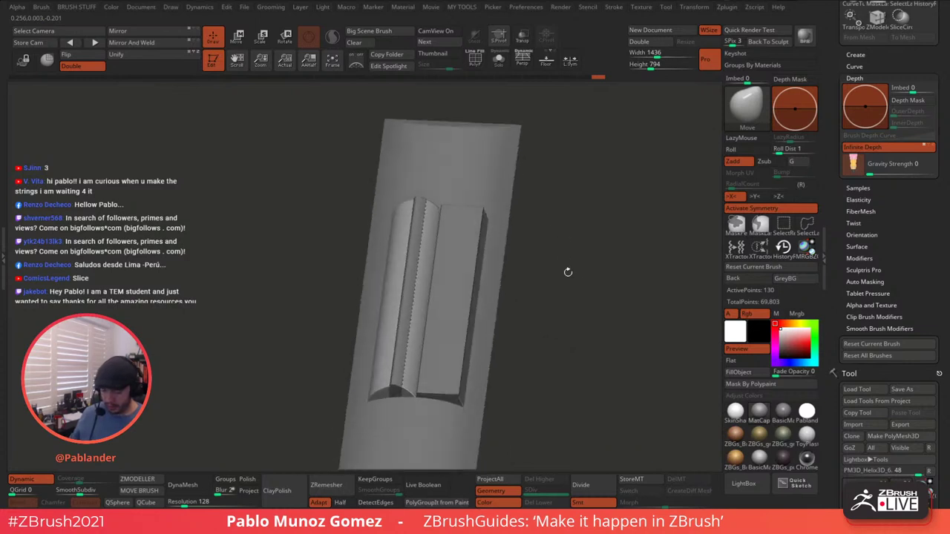
{"action": "left_click_drag", "start_coordinate": [537, 302], "coordinate": [528, 246]}
- Select the slanted base block under the rectangular panel, isolate it and show its polyframe
{"action": "left_click", "coordinate": [454, 368], "text": "alt"}
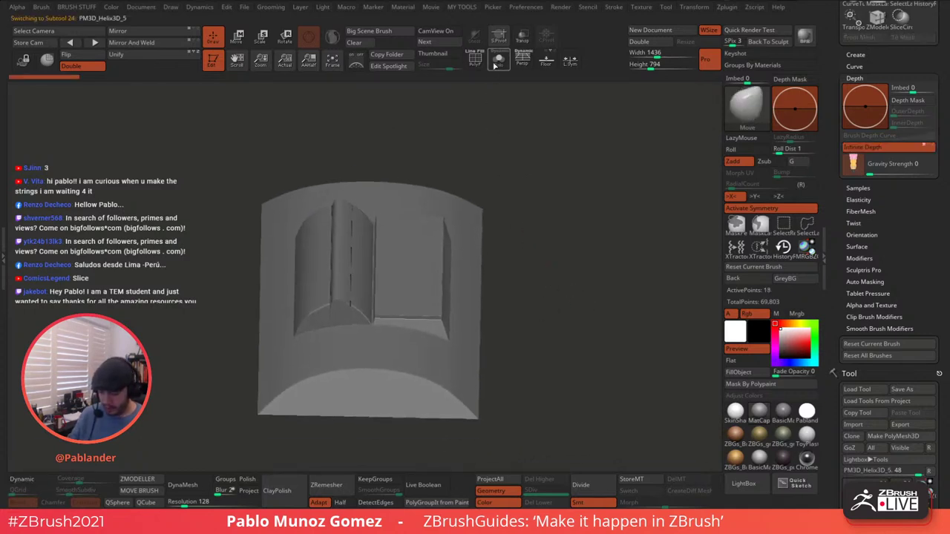
{"action": "left_click", "coordinate": [426, 245], "text": "alt"}
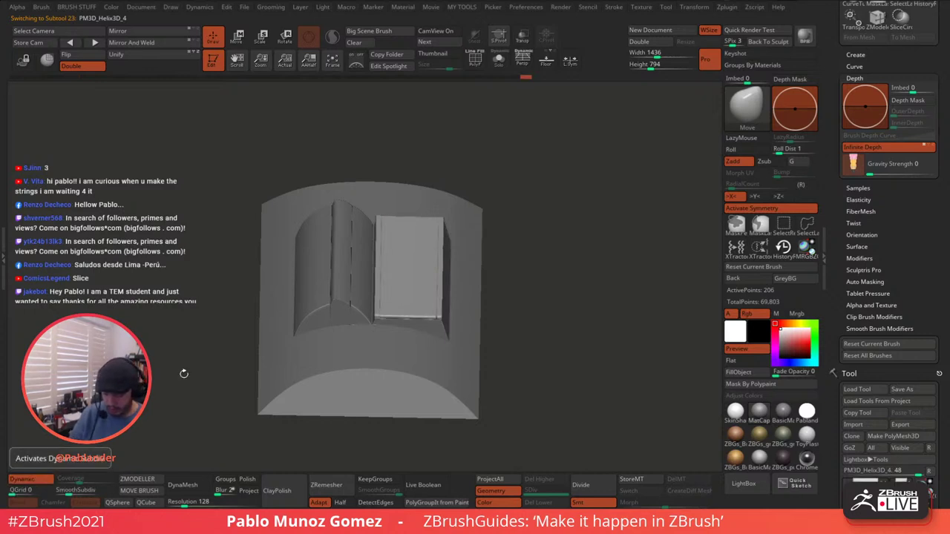
{"action": "left_click", "coordinate": [440, 323], "text": "alt"}
{"action": "left_click", "coordinate": [497, 59]}
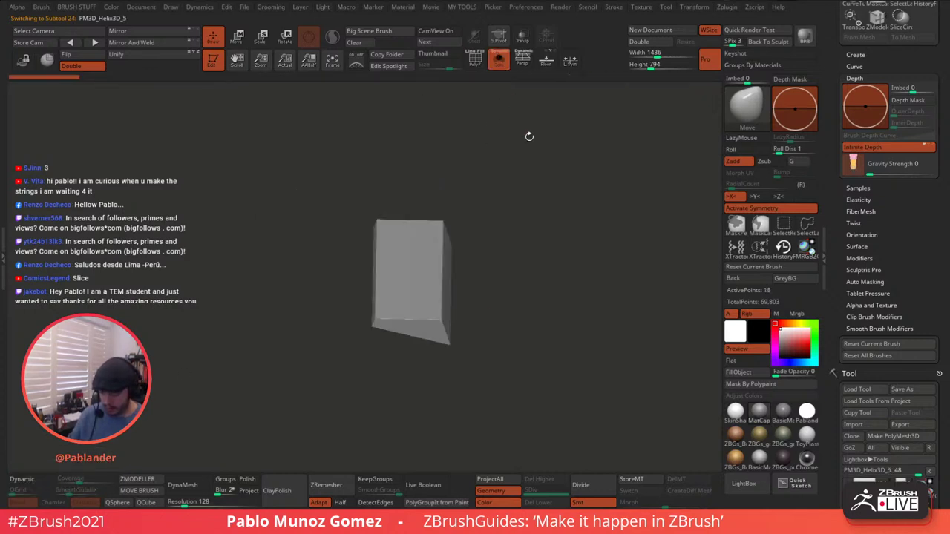
{"action": "key", "text": "shift+f"}
{"action": "left_click_drag", "start_coordinate": [537, 193], "coordinate": [525, 315]}
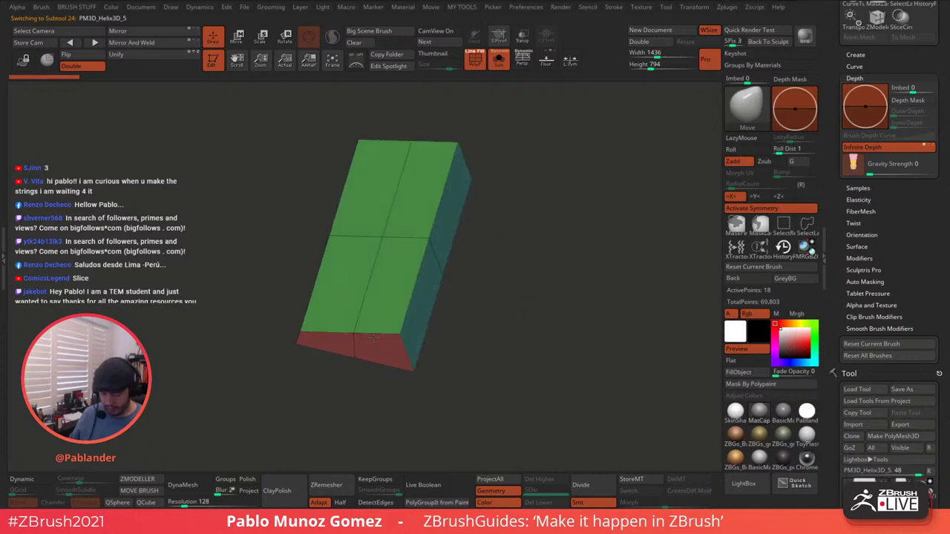
- Turn on dynamic subdivision for the slanted block and set QGrid to 2 for beveled edges
{"action": "left_click", "coordinate": [23, 480]}
{"action": "mouse_move", "coordinate": [163, 379]}
{"action": "left_mouse_down"}
{"action": "mouse_move", "coordinate": [189, 356]}
{"action": "mouse_move", "coordinate": [153, 388]}
{"action": "left_mouse_up"}
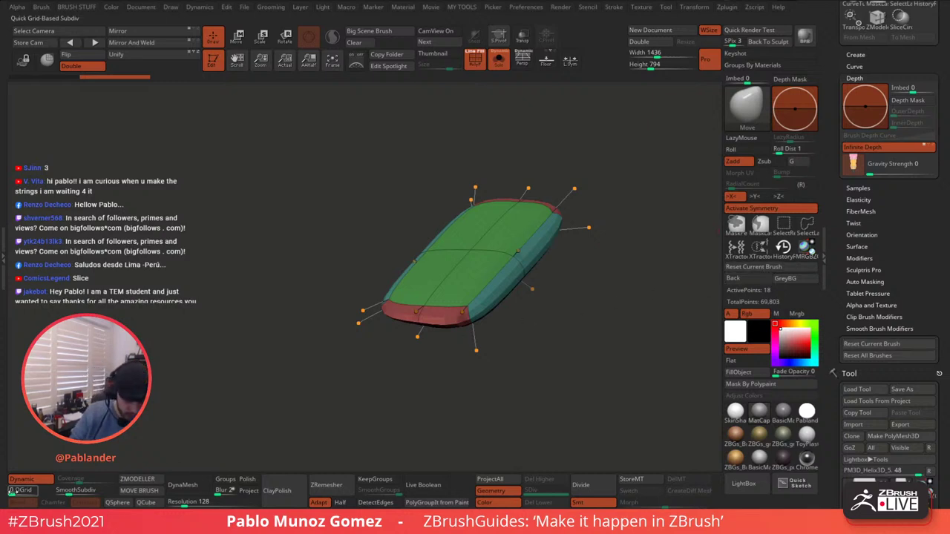
{"action": "left_click", "coordinate": [13, 491]}
{"action": "left_click_drag", "start_coordinate": [13, 494], "coordinate": [14, 495]}
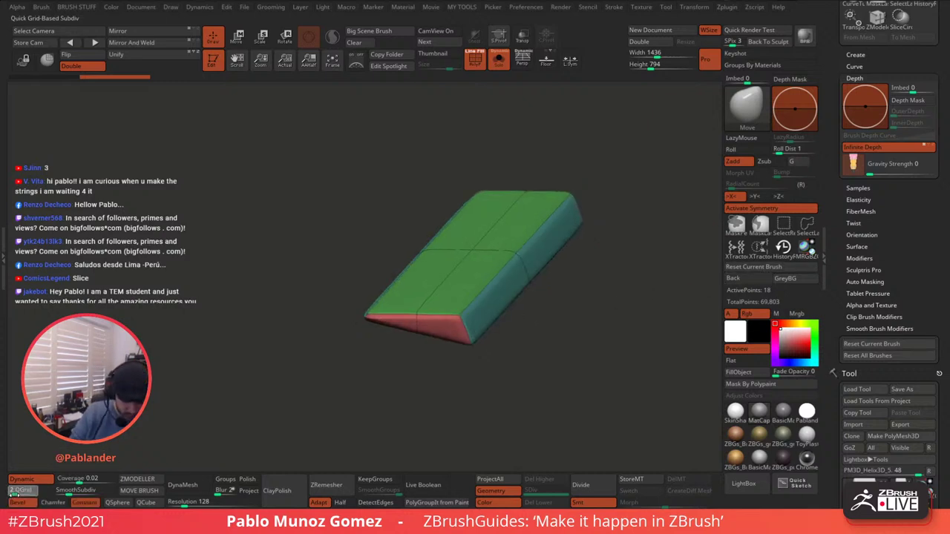
{"action": "left_click_drag", "start_coordinate": [627, 300], "coordinate": [560, 345]}
{"action": "left_click_drag", "start_coordinate": [581, 275], "coordinate": [515, 279]}
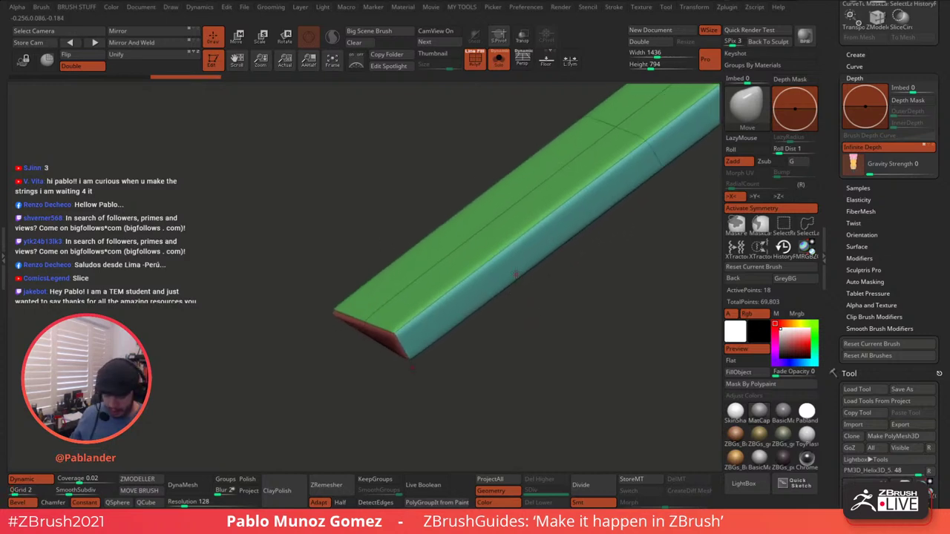
- With ZModeler, insert crosswise edge loops midway along each half and near the ends, plus one around the sides below the top face
{"action": "left_click", "coordinate": [137, 478]}
{"action": "key", "text": "space"}
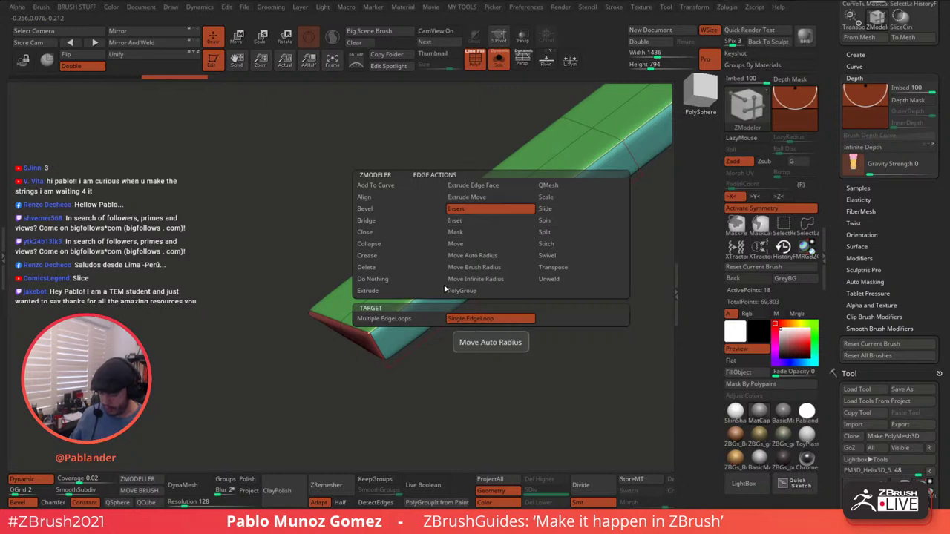
{"action": "left_click_drag", "start_coordinate": [528, 214], "coordinate": [356, 361]}
{"action": "key", "text": "ctrl+z"}
{"action": "left_click", "coordinate": [477, 251]}
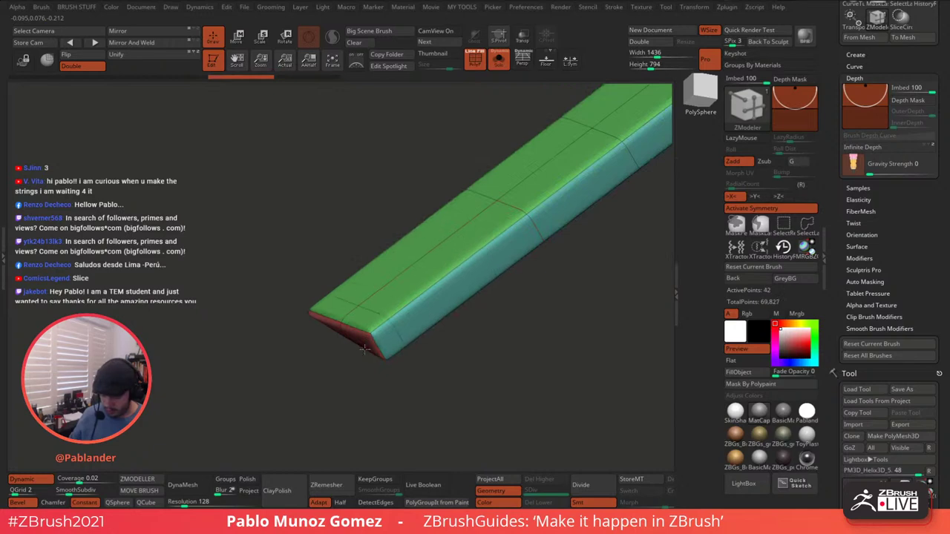
{"action": "left_click_drag", "start_coordinate": [355, 357], "coordinate": [343, 367]}
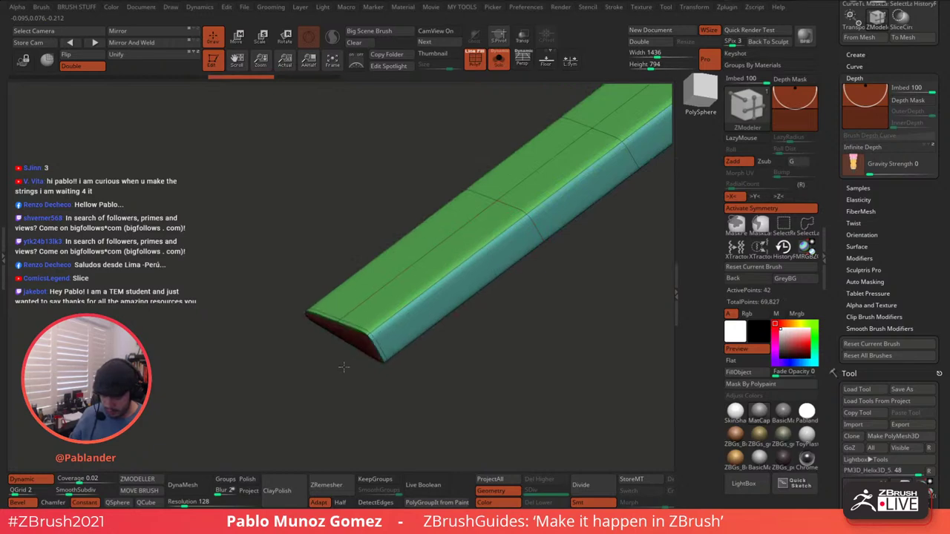
{"action": "left_click", "coordinate": [376, 342]}
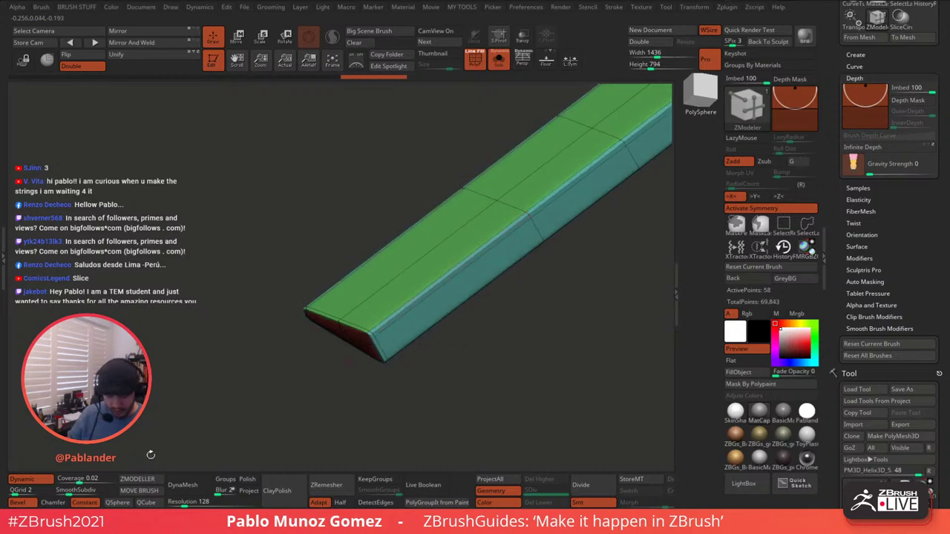
- Compare the slanted block with its neighbours and insert an edge loop around its sides just above the underside
{"action": "left_click_drag", "start_coordinate": [394, 374], "coordinate": [522, 282]}
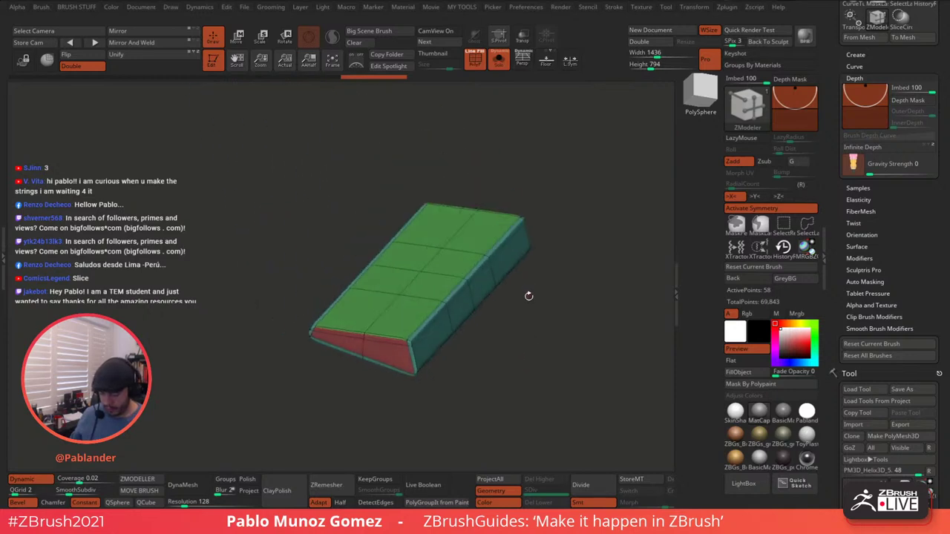
{"action": "left_click", "coordinate": [498, 67]}
{"action": "left_click", "coordinate": [498, 67]}
{"action": "left_click_drag", "start_coordinate": [498, 87], "coordinate": [255, 319]}
{"action": "left_click", "coordinate": [31, 480]}
{"action": "left_click_drag", "start_coordinate": [415, 230], "coordinate": [448, 201]}
{"action": "left_click_drag", "start_coordinate": [551, 167], "coordinate": [315, 301]}
{"action": "left_click", "coordinate": [315, 300]}
{"action": "left_click", "coordinate": [22, 479]}
{"action": "left_click_drag", "start_coordinate": [178, 382], "coordinate": [175, 391]}
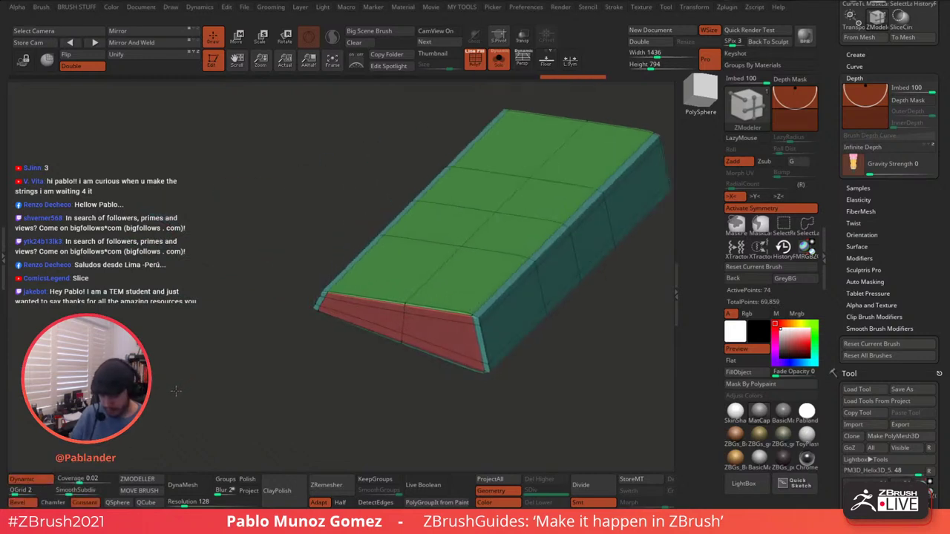
- Insert lengthwise edge loops close to both long edges of the slanted block's top face
{"action": "left_click_drag", "start_coordinate": [405, 401], "coordinate": [448, 396]}
{"action": "left_click_drag", "start_coordinate": [451, 311], "coordinate": [470, 327]}
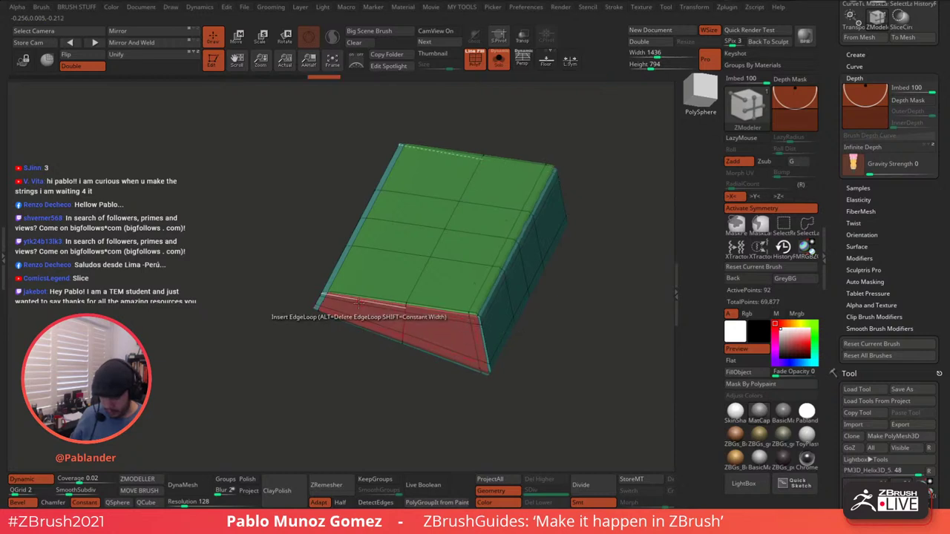
{"action": "left_click_drag", "start_coordinate": [345, 297], "coordinate": [327, 296]}
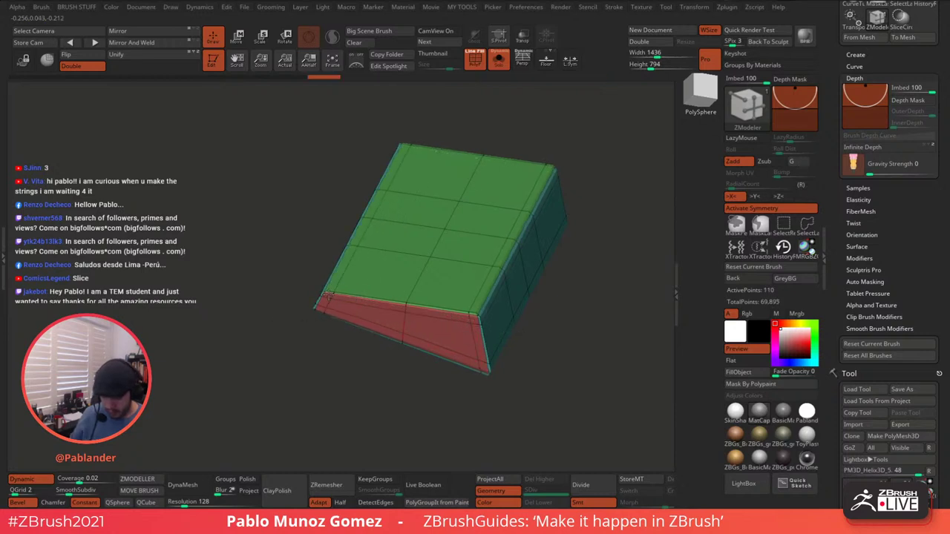
- Hide the polyframe and reduce the QGrid Coverage to tighten the slanted block's edge bevels
{"action": "left_click", "coordinate": [72, 479]}
{"action": "left_click_drag", "start_coordinate": [73, 479], "coordinate": [76, 480]}
{"action": "left_click", "coordinate": [475, 59]}
{"action": "left_click_drag", "start_coordinate": [554, 112], "coordinate": [581, 123], "text": "alt"}
{"action": "right_click_drag", "start_coordinate": [397, 260], "coordinate": [370, 261], "text": "ctrl"}
{"action": "key", "text": "space"}
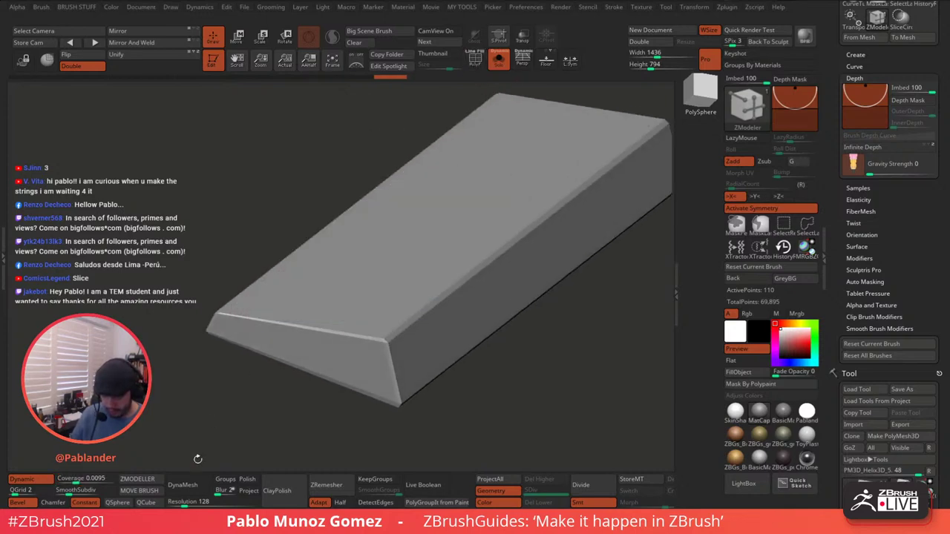
{"action": "right_click_drag", "start_coordinate": [438, 309], "coordinate": [443, 286], "text": "alt"}
{"action": "mouse_move", "coordinate": [77, 482]}
{"action": "left_mouse_down"}
{"action": "mouse_move", "coordinate": [88, 483]}
{"action": "mouse_move", "coordinate": [68, 480]}
{"action": "left_mouse_up"}
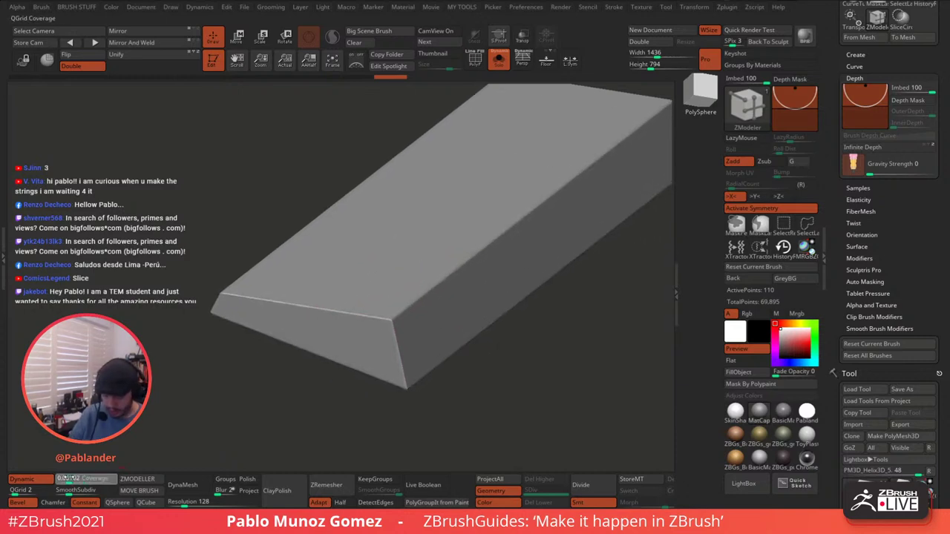
- Switch the slanted block's dynamic subdivision to Chamfer with a Coverage of about 0.0028 and show the neighbouring parts again
{"action": "left_click", "coordinate": [46, 503]}
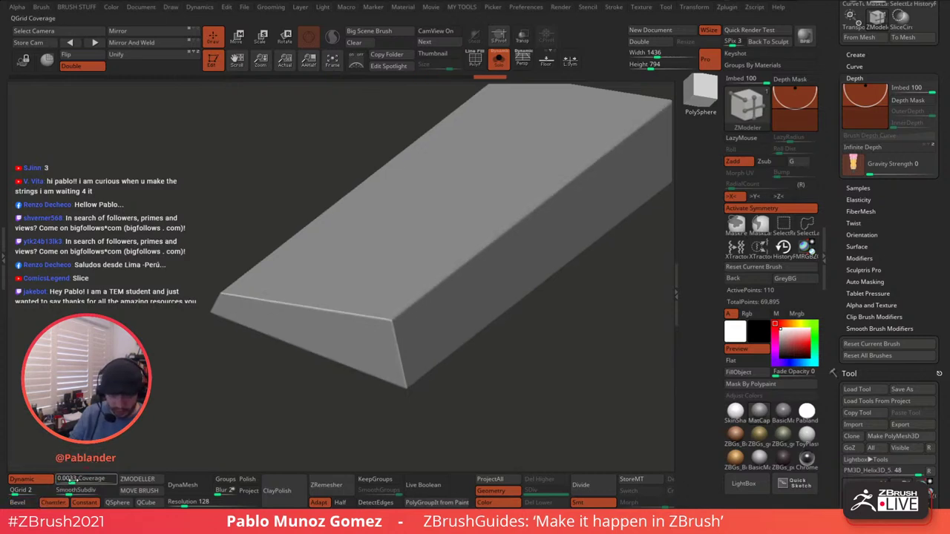
{"action": "left_click_drag", "start_coordinate": [72, 479], "coordinate": [71, 481]}
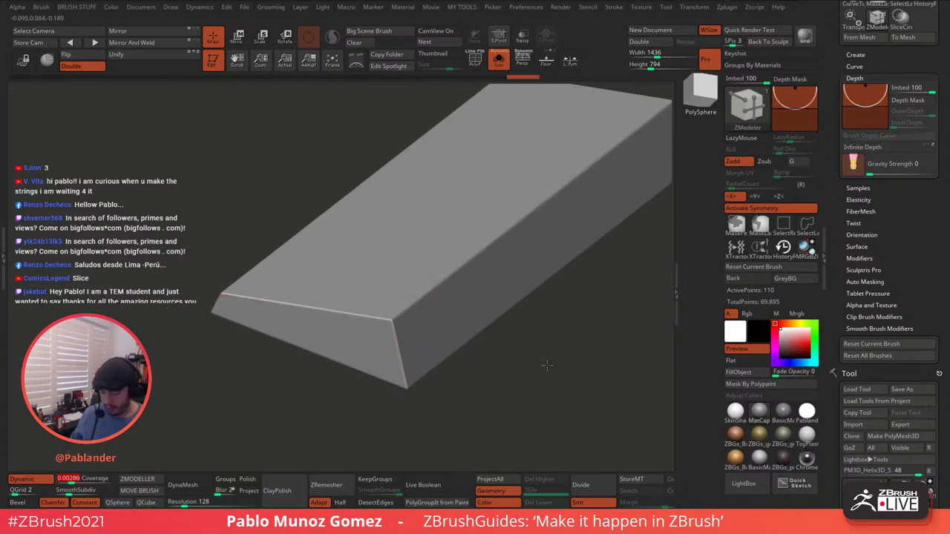
{"action": "left_click_drag", "start_coordinate": [552, 373], "coordinate": [547, 318]}
{"action": "left_click", "coordinate": [498, 65]}
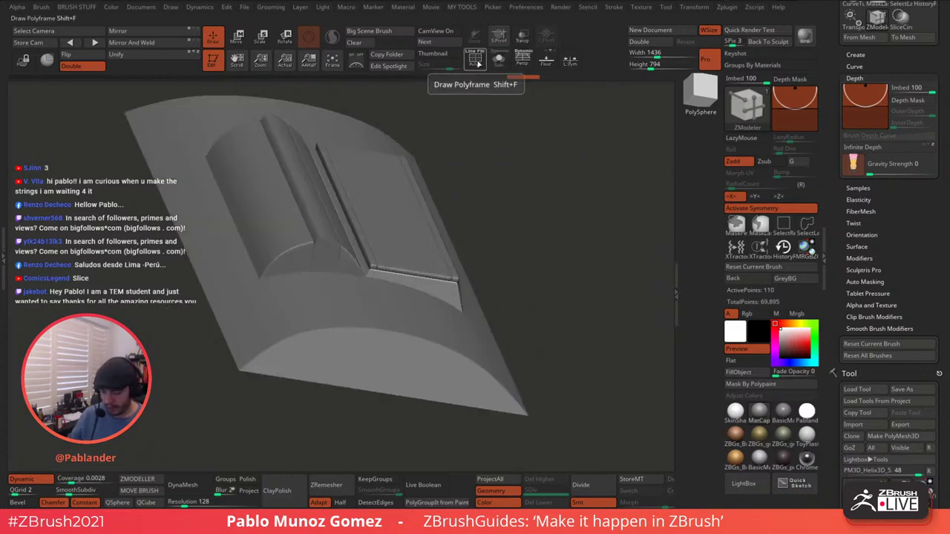
{"action": "left_click", "coordinate": [480, 67]}
{"action": "left_click", "coordinate": [480, 66]}
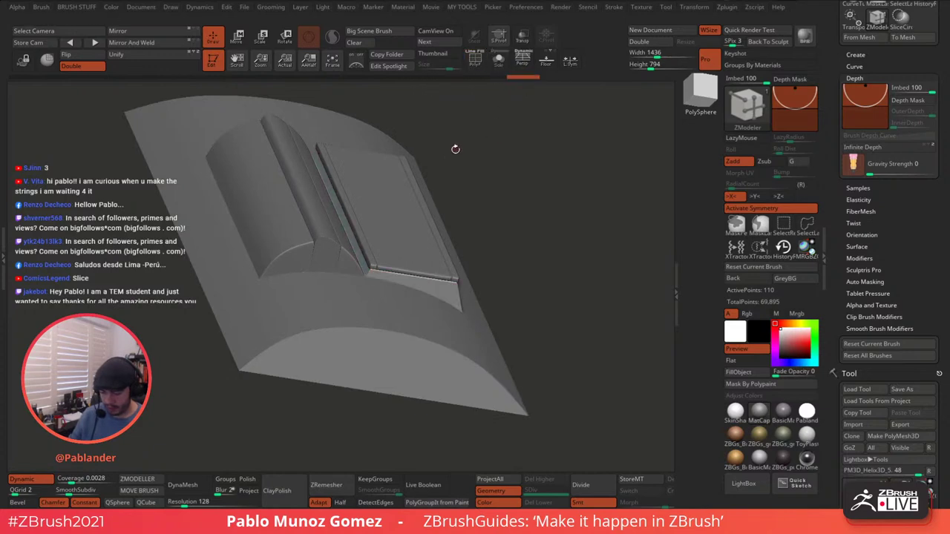
- Select the thin plate on top of the slanted block and lower it slightly onto the block's top face
{"action": "key", "text": "b"}
{"action": "left_click", "coordinate": [512, 248]}
{"action": "left_click", "coordinate": [441, 215], "text": "alt"}
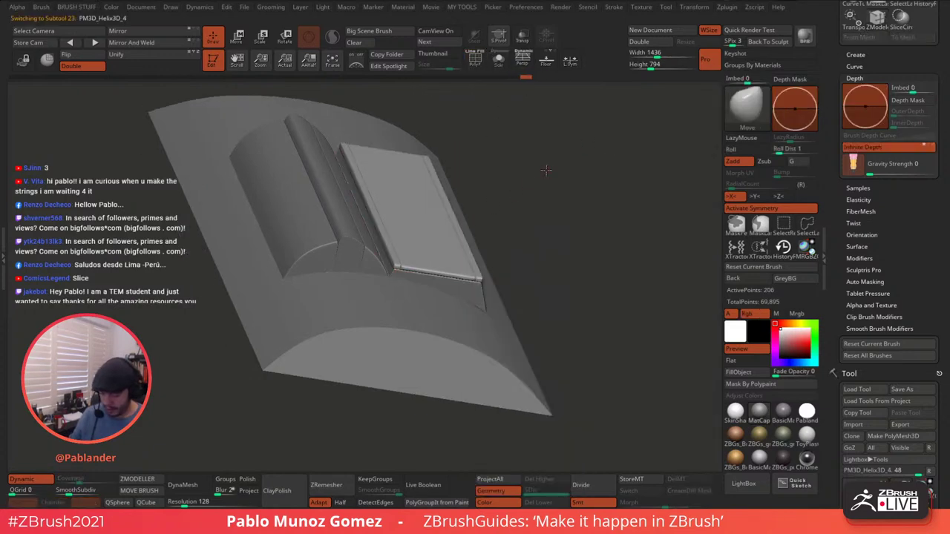
{"action": "left_click_drag", "start_coordinate": [547, 169], "coordinate": [509, 110], "text": "shift"}
{"action": "left_click", "coordinate": [239, 39]}
{"action": "left_click_drag", "start_coordinate": [487, 149], "coordinate": [492, 195], "text": "alt"}
{"action": "left_click_drag", "start_coordinate": [419, 180], "coordinate": [420, 181]}
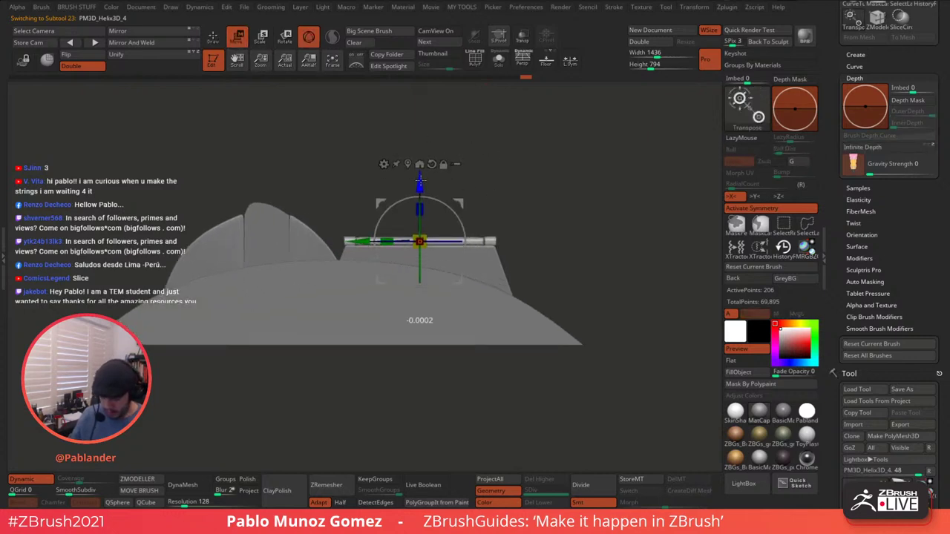
{"action": "key", "text": "q"}
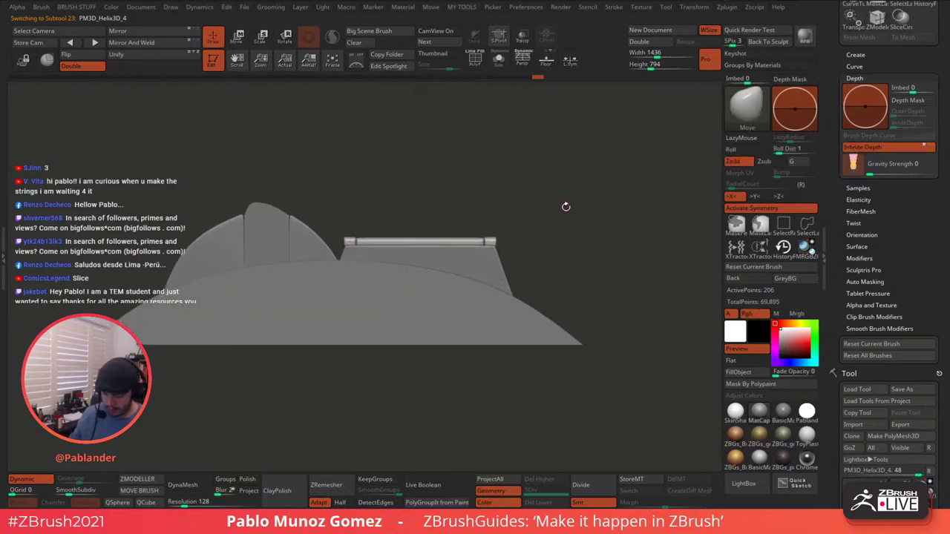
- Examine the fit of the thin plate, slanted block and rounded block on the curved base from several angles
{"action": "scroll", "coordinate": [564, 200], "scroll_direction": "down", "scroll_amount": 3}
{"action": "left_click_drag", "start_coordinate": [543, 165], "coordinate": [541, 248]}
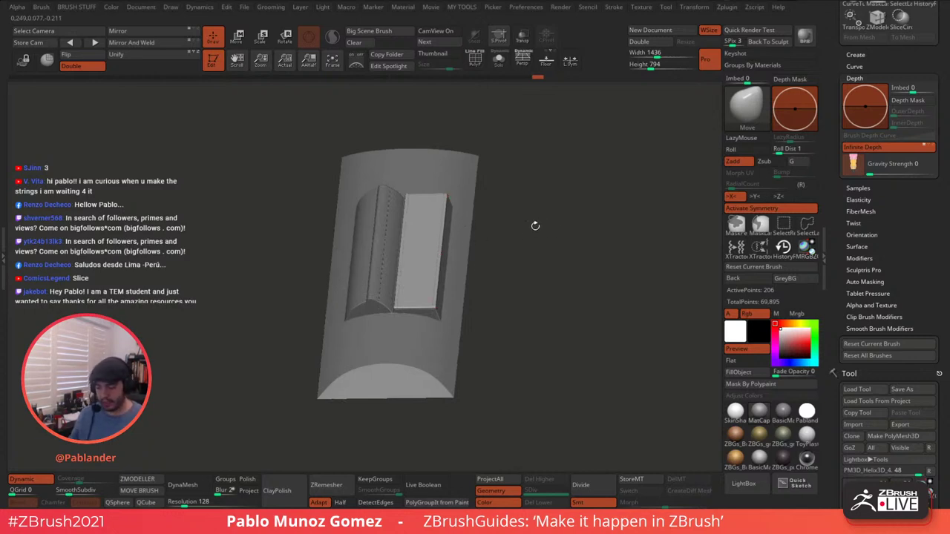
{"action": "left_click_drag", "start_coordinate": [546, 244], "coordinate": [542, 242]}
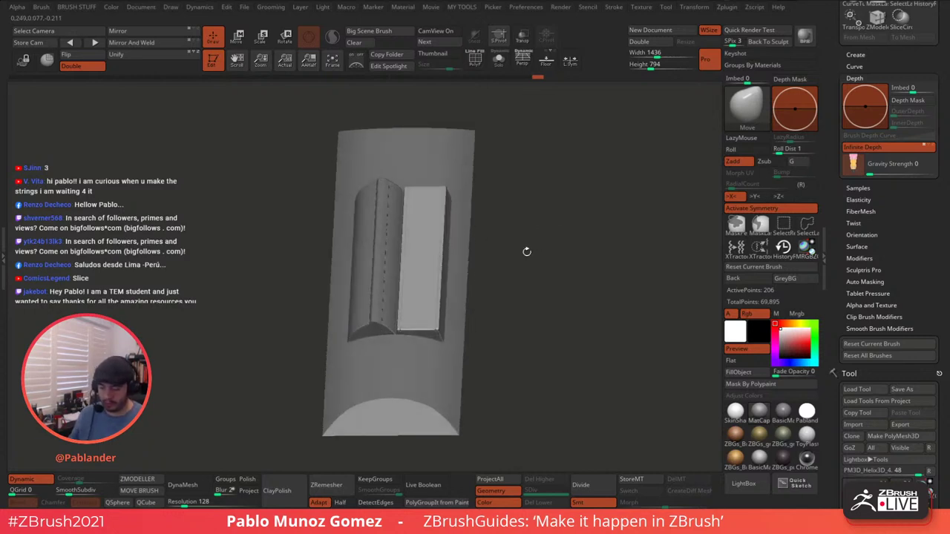
{"action": "left_click_drag", "start_coordinate": [533, 249], "coordinate": [509, 234]}
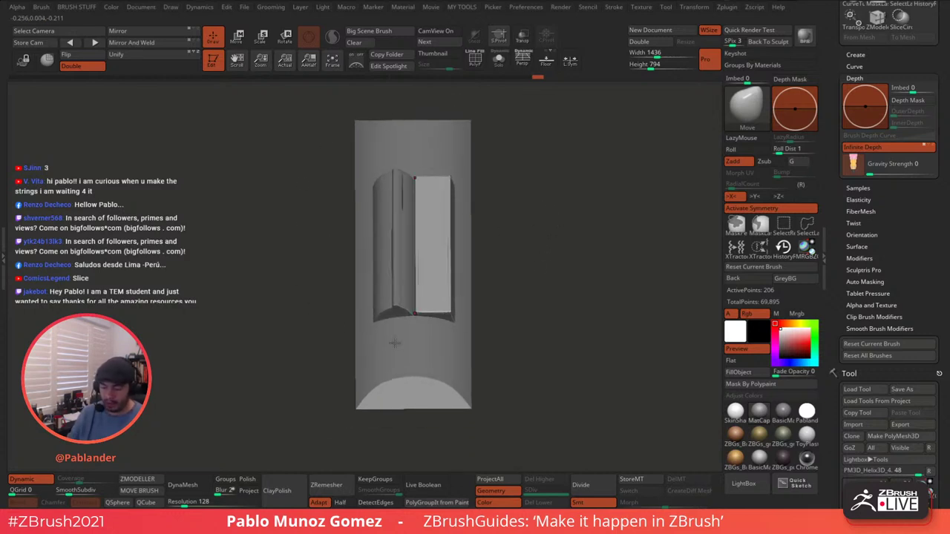
{"action": "left_click_drag", "start_coordinate": [543, 307], "coordinate": [540, 299]}
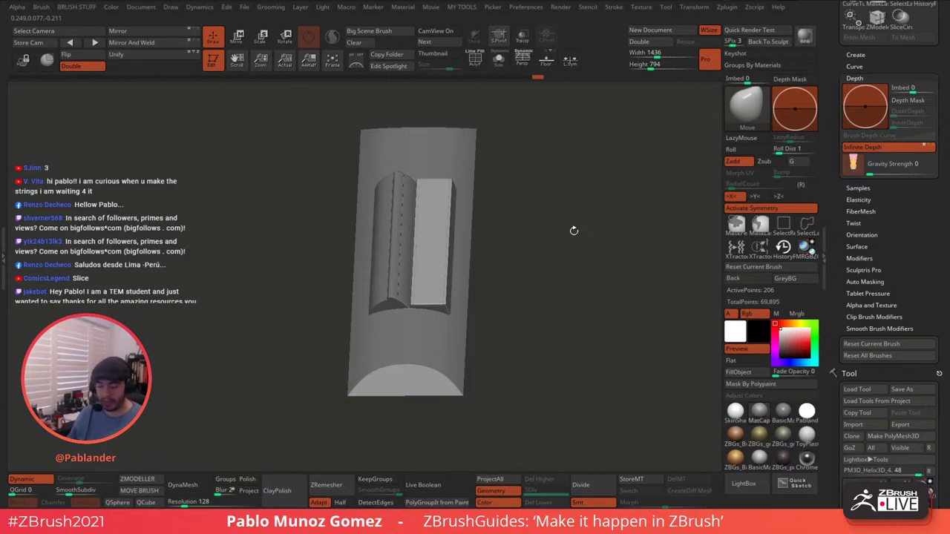
{"action": "mouse_move", "coordinate": [552, 274]}
{"action": "left_mouse_down"}
{"action": "mouse_move", "coordinate": [548, 254]}
{"action": "mouse_move", "coordinate": [550, 262]}
{"action": "left_mouse_up"}
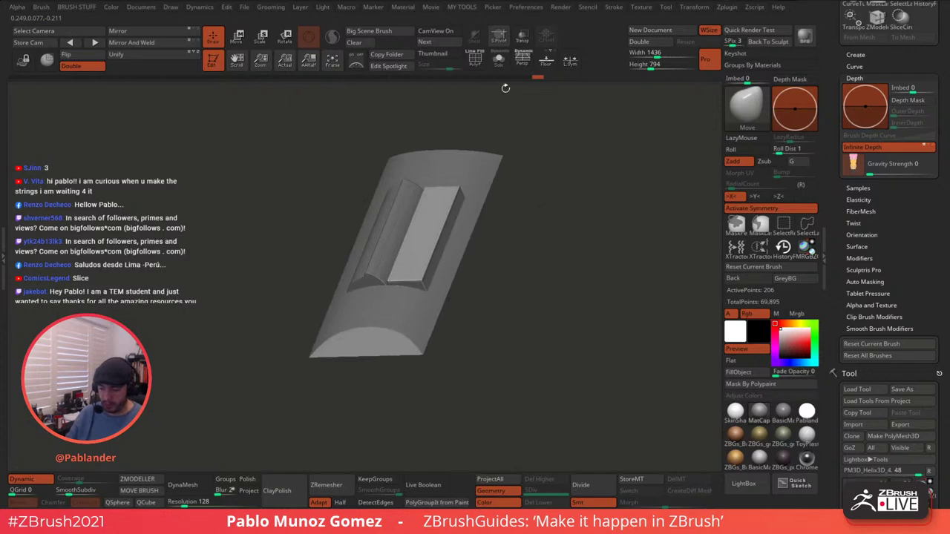
{"action": "left_click", "coordinate": [499, 61]}
{"action": "left_click", "coordinate": [498, 61]}
{"action": "mouse_move", "coordinate": [541, 155]}
{"action": "left_mouse_down"}
{"action": "mouse_move", "coordinate": [545, 129]}
{"action": "mouse_move", "coordinate": [545, 159]}
{"action": "mouse_move", "coordinate": [562, 168]}
{"action": "left_mouse_up"}
- Create a subtool folder named Bridge from PM3D_Helix3D_2, move the other four bridge parts into it and collapse it
{"action": "left_click_drag", "start_coordinate": [832, 111], "coordinate": [833, 210]}
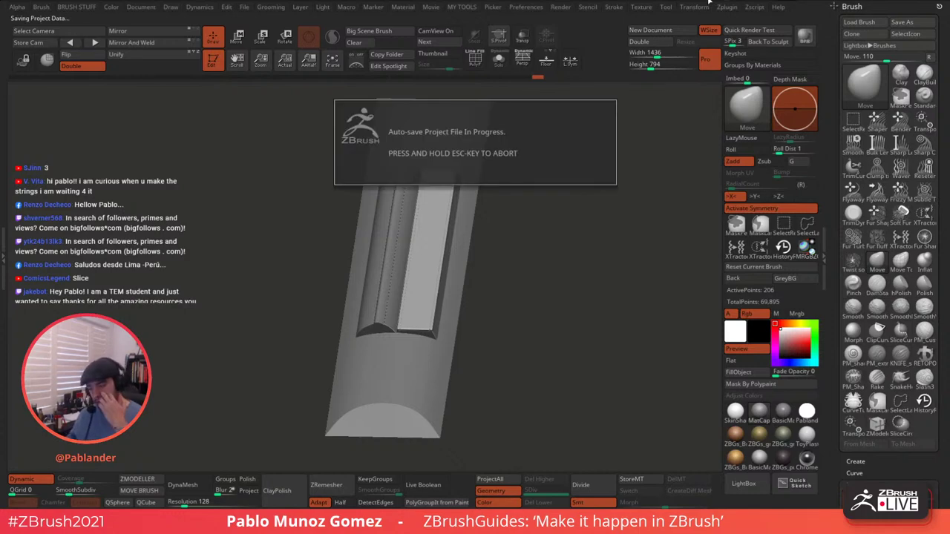
{"action": "left_click", "coordinate": [852, 6]}
{"action": "scroll", "coordinate": [830, 216], "scroll_direction": "down", "scroll_amount": 5}
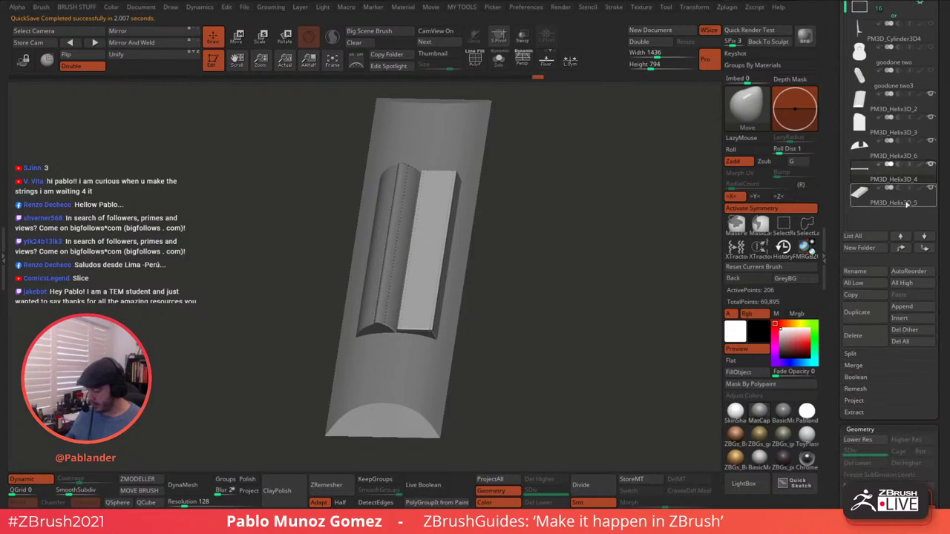
{"action": "mouse_move", "coordinate": [885, 135]}
{"action": "left_click", "coordinate": [888, 112]}
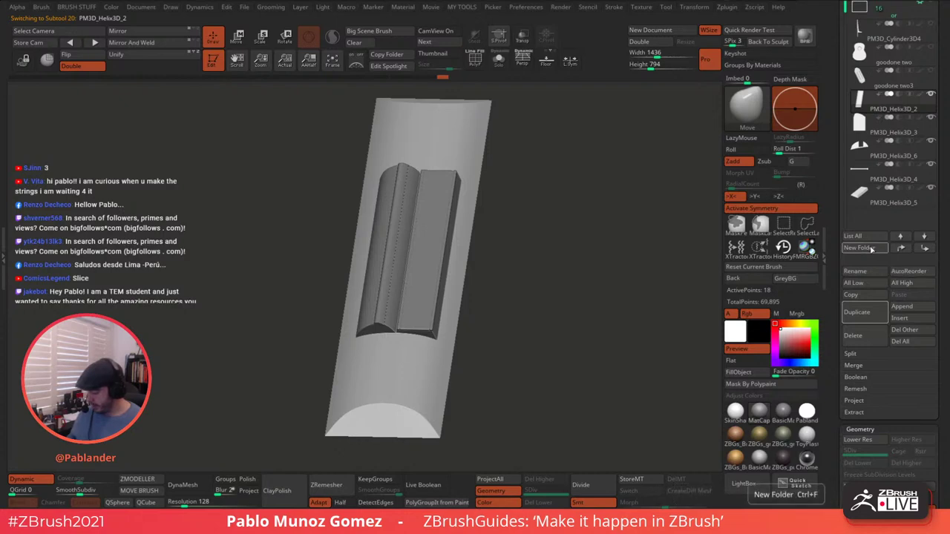
{"action": "left_click", "coordinate": [872, 249]}
{"action": "type", "text": "B"}
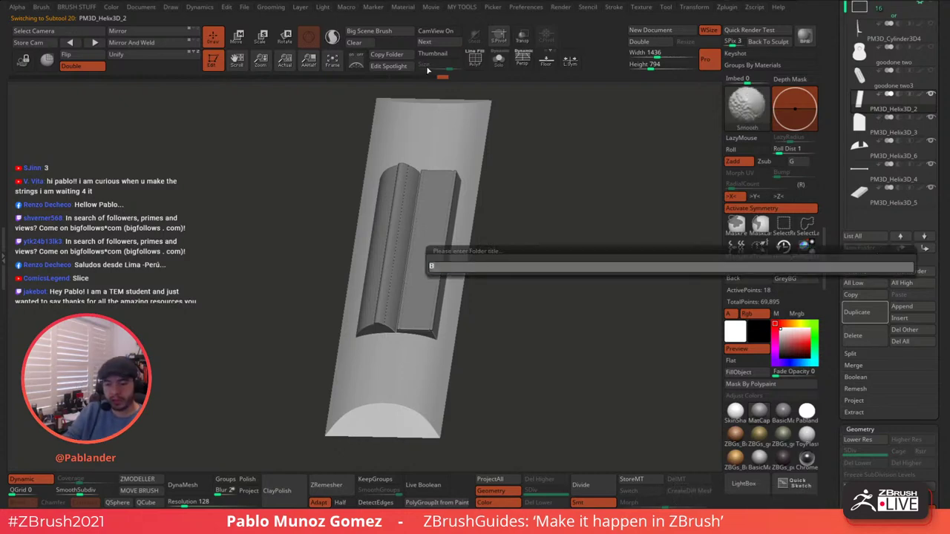
{"action": "type", "text": "ridge"}
{"action": "key", "text": "Return"}
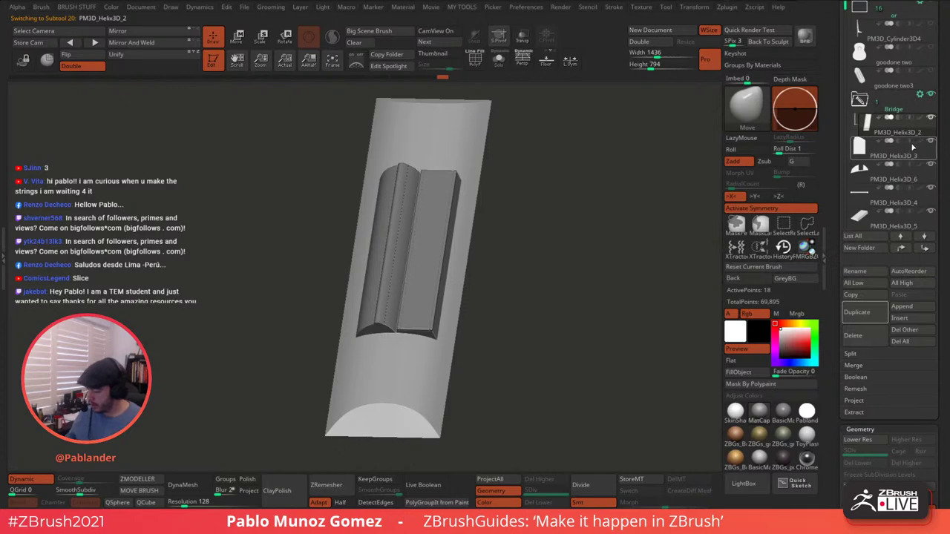
{"action": "left_click_drag", "start_coordinate": [907, 151], "coordinate": [892, 227]}
{"action": "left_click", "coordinate": [860, 102]}
- Display the guitar body and neck together with the bridge in a straight front view
{"action": "right_click_drag", "start_coordinate": [603, 216], "coordinate": [561, 138], "text": "ctrl"}
{"action": "left_click", "coordinate": [507, 67]}
{"action": "left_click", "coordinate": [499, 60]}
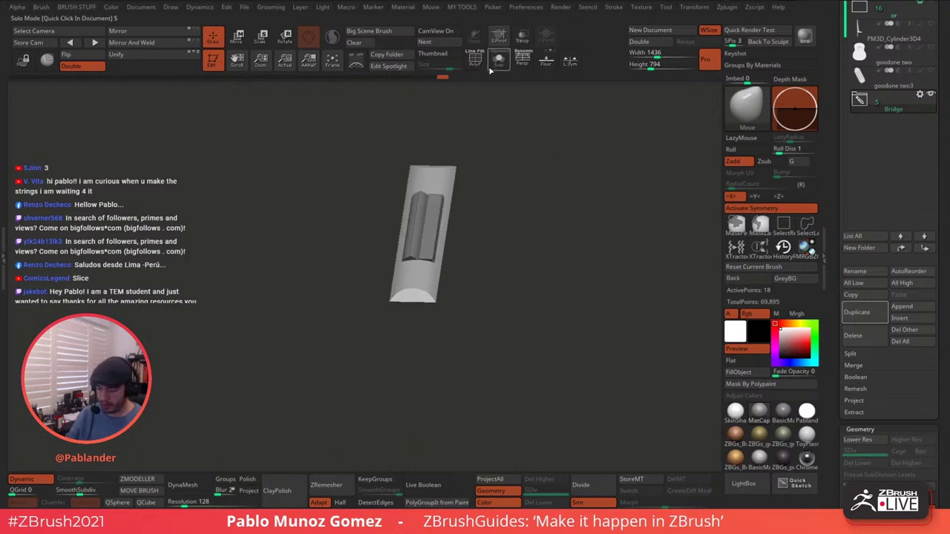
{"action": "left_click_drag", "start_coordinate": [549, 223], "coordinate": [604, 209]}
{"action": "left_click_drag", "start_coordinate": [626, 192], "coordinate": [612, 230], "text": "shift"}
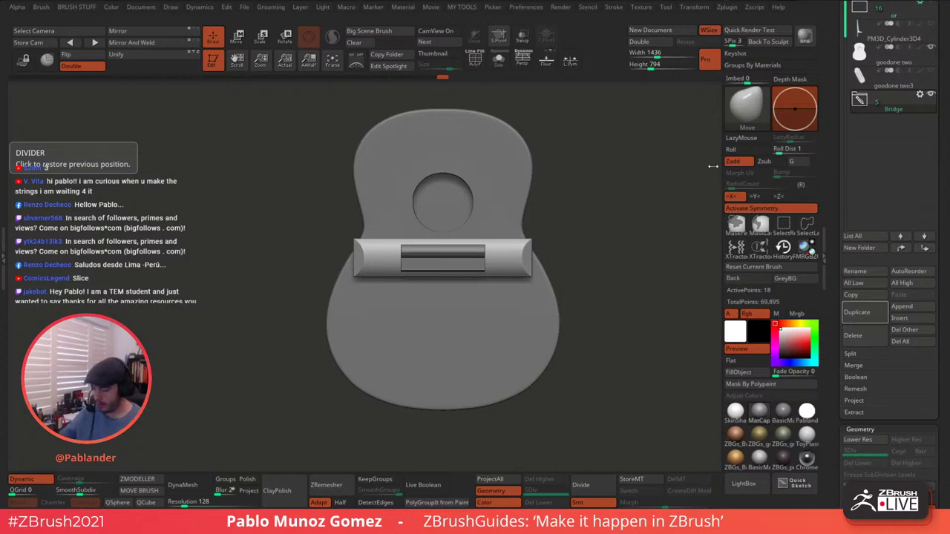
{"action": "mouse_move", "coordinate": [592, 244]}
{"action": "left_mouse_down", "text": "alt"}
{"action": "mouse_move", "coordinate": [588, 250]}
{"action": "mouse_move", "coordinate": [584, 232]}
{"action": "left_mouse_up", "text": "alt"}
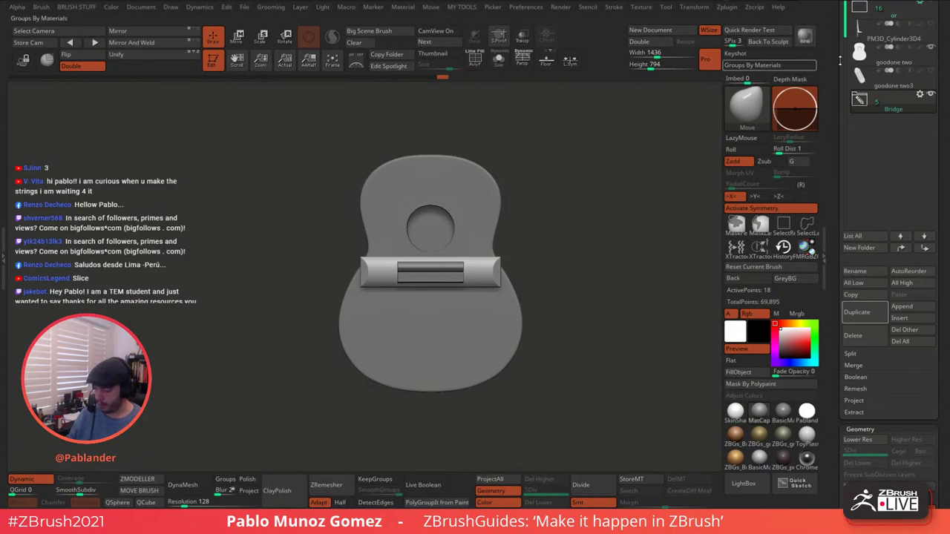
{"action": "left_click", "coordinate": [930, 24]}
{"action": "left_click", "coordinate": [920, 96]}
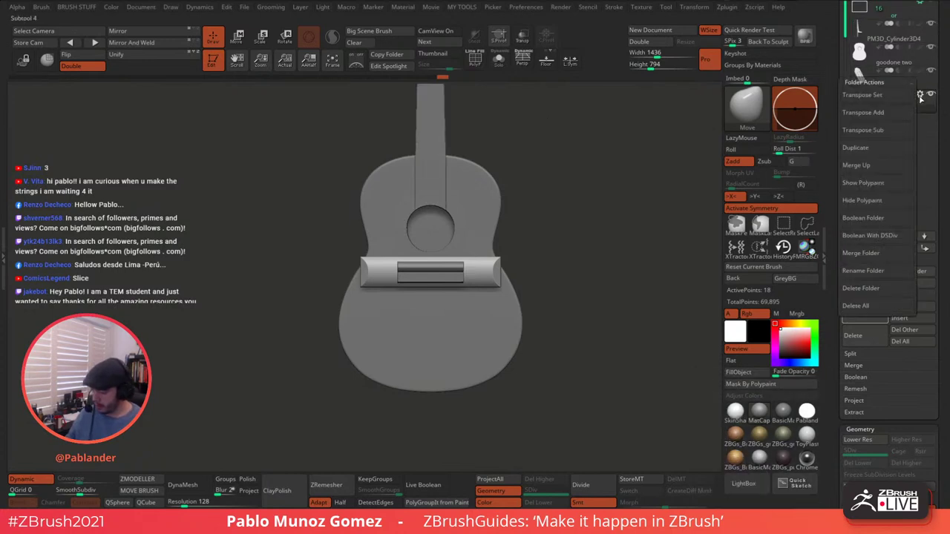
{"action": "left_click_drag", "start_coordinate": [623, 210], "coordinate": [582, 241], "text": "alt"}
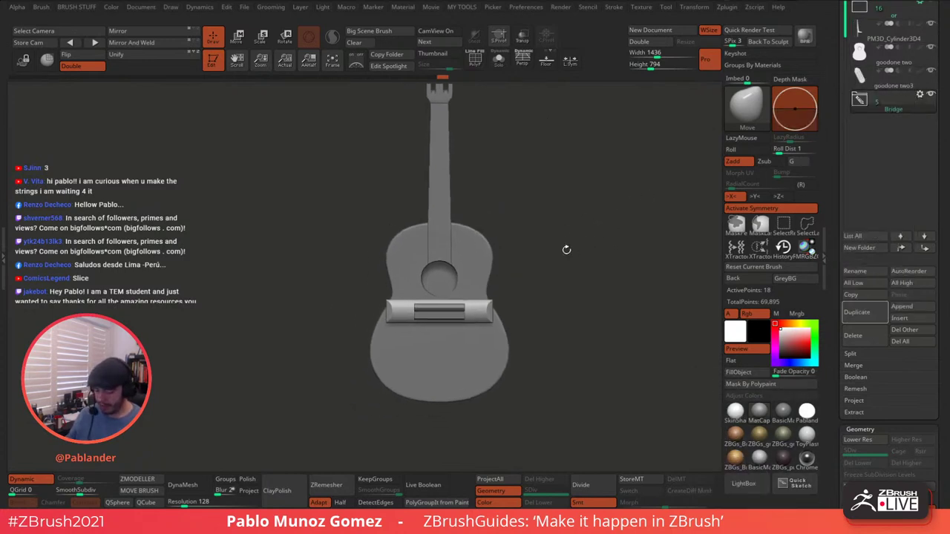
- Start Transpose Set on the Bridge folder, turn off X symmetry and centre the gizmo on the bridge
{"action": "left_click", "coordinate": [920, 95]}
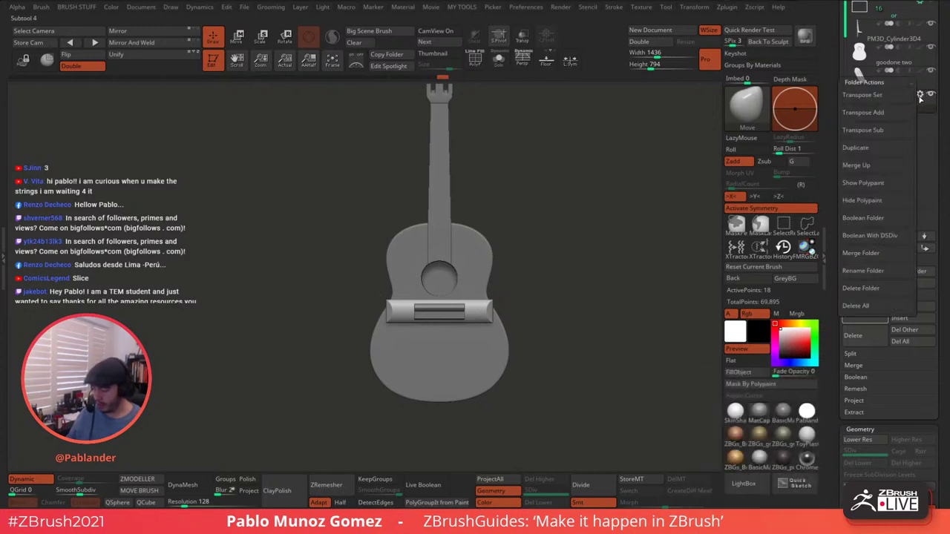
{"action": "left_click", "coordinate": [875, 95]}
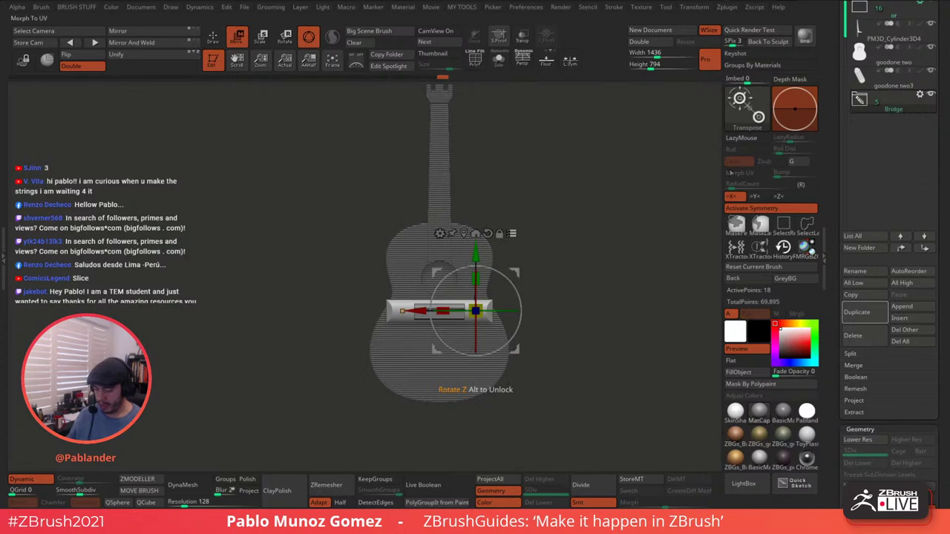
{"action": "key", "text": "x"}
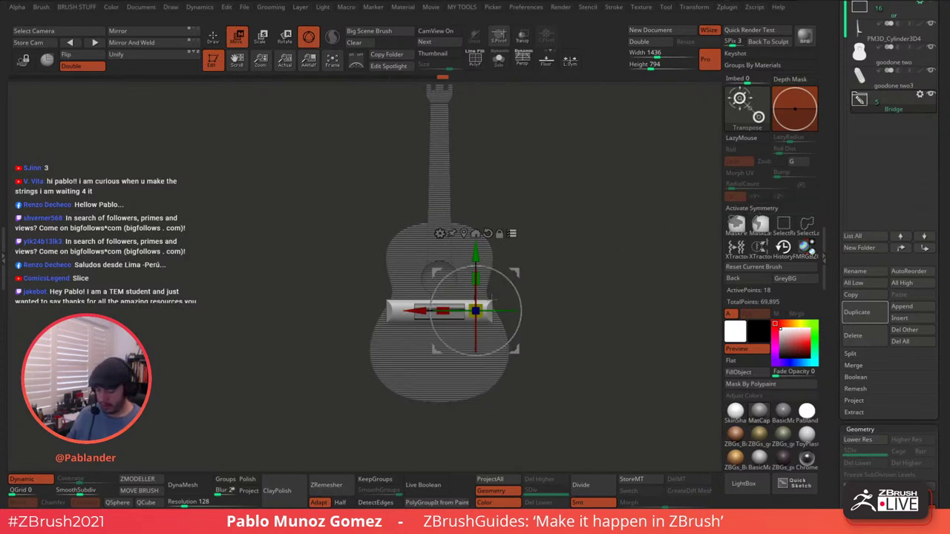
{"action": "left_click", "coordinate": [475, 233]}
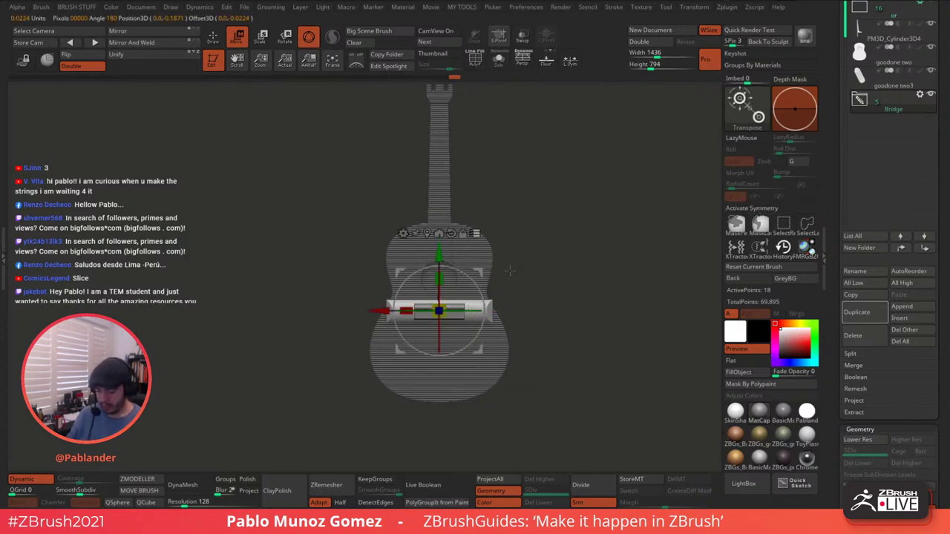
{"action": "left_click_drag", "start_coordinate": [518, 279], "coordinate": [576, 267]}
{"action": "left_click_drag", "start_coordinate": [514, 307], "coordinate": [551, 324], "text": "alt"}
{"action": "left_click_drag", "start_coordinate": [551, 324], "coordinate": [499, 247], "text": "alt"}
{"action": "left_click_drag", "start_coordinate": [581, 227], "coordinate": [547, 226], "text": "shift"}
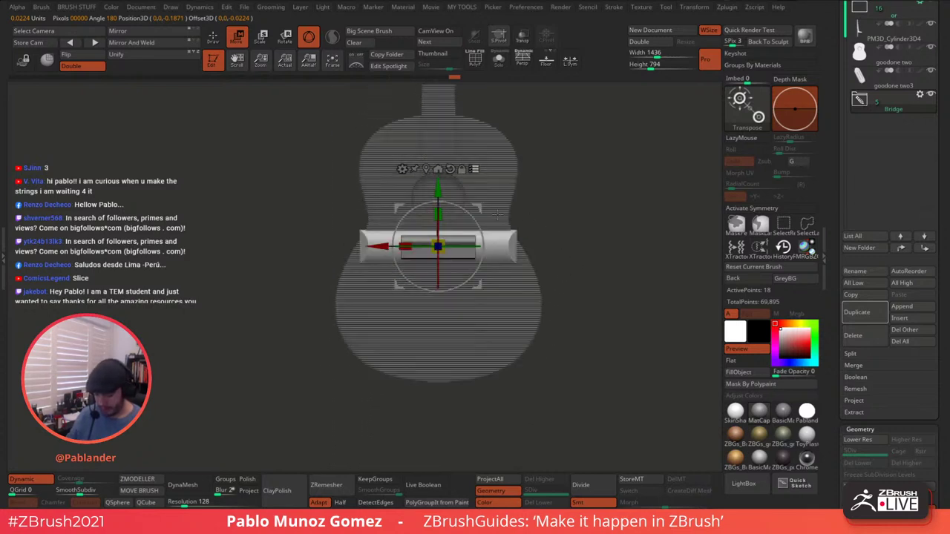
- Move the bridge above the sound hole and scale it down uniformly, with a last scale factor of about 0.777
{"action": "left_click_drag", "start_coordinate": [440, 184], "coordinate": [446, 244]}
{"action": "left_click_drag", "start_coordinate": [447, 299], "coordinate": [432, 314]}
{"action": "left_click_drag", "start_coordinate": [556, 208], "coordinate": [570, 225], "text": "alt"}
{"action": "left_click_drag", "start_coordinate": [601, 196], "coordinate": [585, 278], "text": "alt"}
{"action": "left_click_drag", "start_coordinate": [423, 324], "coordinate": [422, 123]}
{"action": "left_click_drag", "start_coordinate": [547, 84], "coordinate": [569, 210], "text": "alt"}
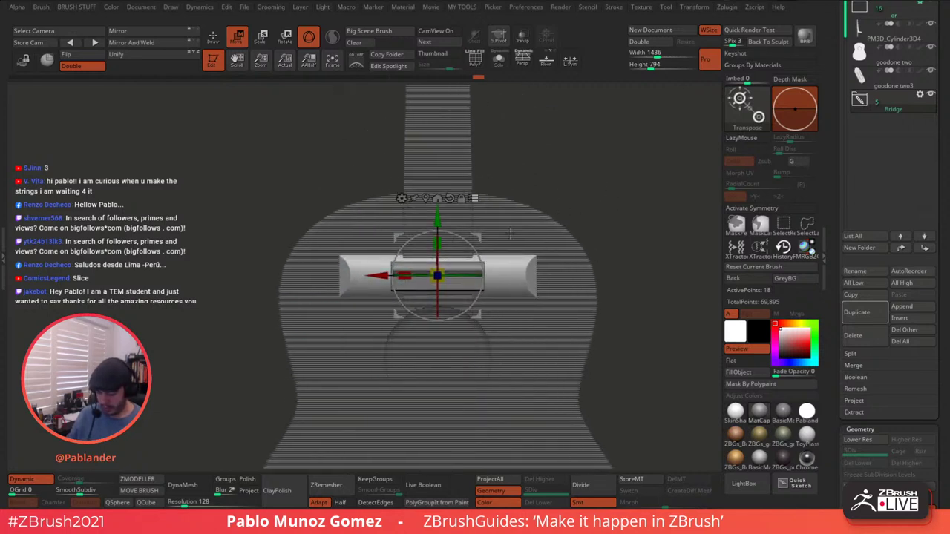
{"action": "left_click_drag", "start_coordinate": [445, 270], "coordinate": [437, 275]}
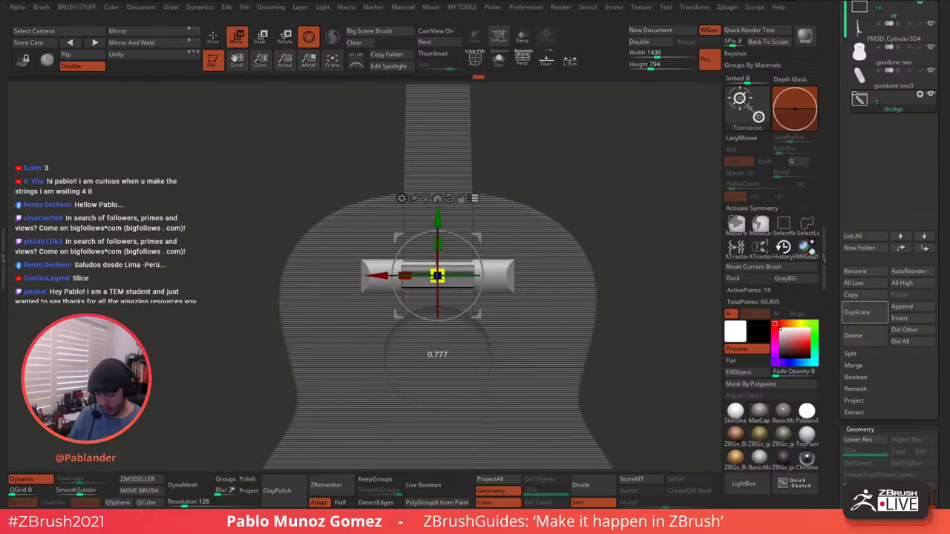
{"action": "left_click_drag", "start_coordinate": [579, 211], "coordinate": [594, 164], "text": "alt"}
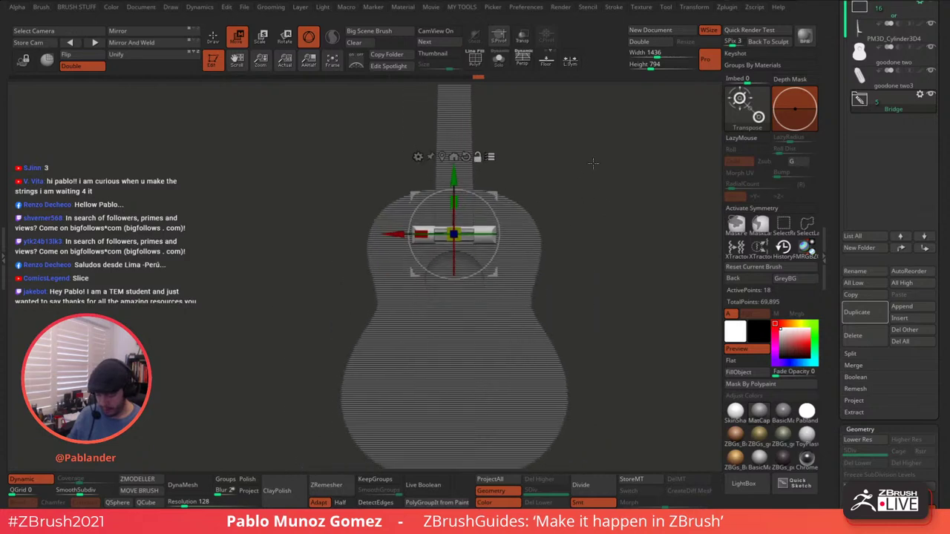
- Move the bridge down the guitar body to the middle of the wide lower part below the sound hole
{"action": "left_click_drag", "start_coordinate": [455, 175], "coordinate": [455, 324]}
{"action": "left_click_drag", "start_coordinate": [569, 248], "coordinate": [553, 198], "text": "alt"}
{"action": "left_click_drag", "start_coordinate": [438, 276], "coordinate": [438, 284]}
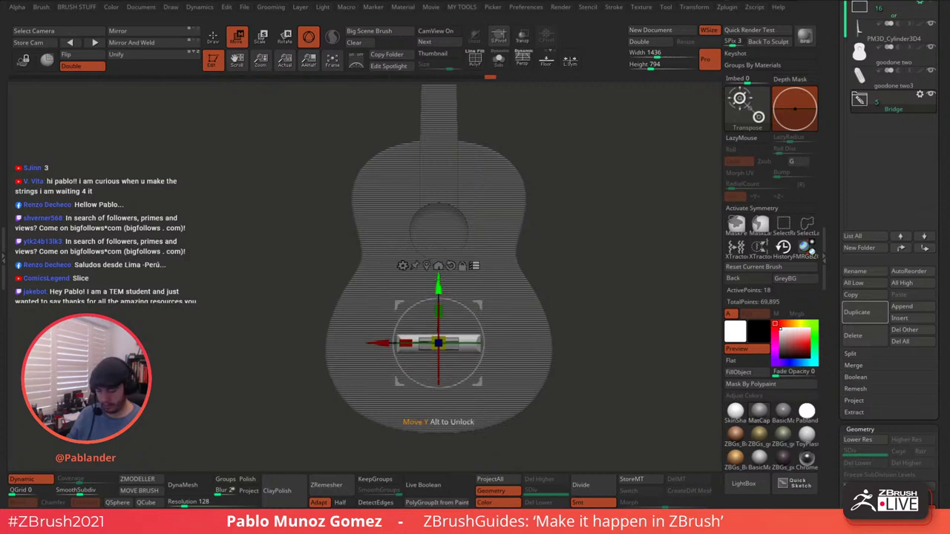
{"action": "left_click_drag", "start_coordinate": [577, 226], "coordinate": [568, 208], "text": "alt"}
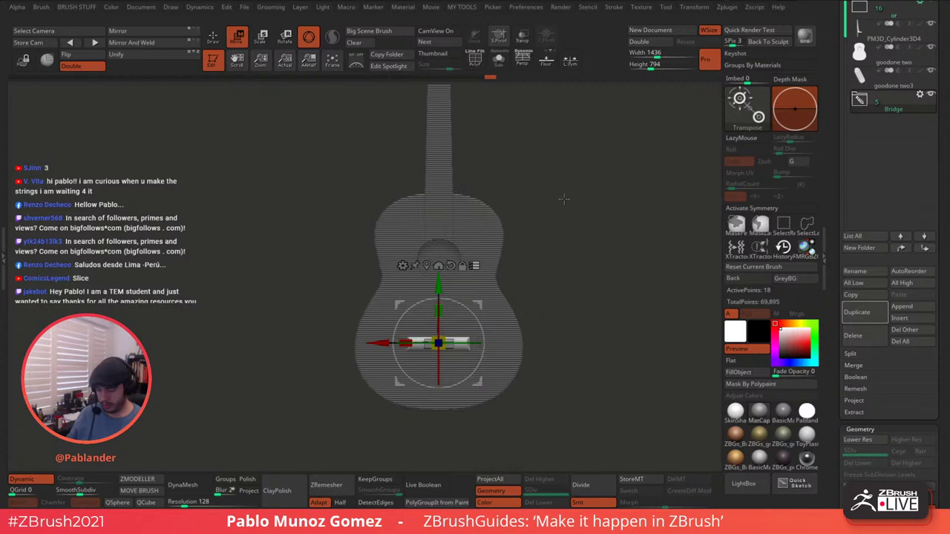
{"action": "key", "text": "q"}
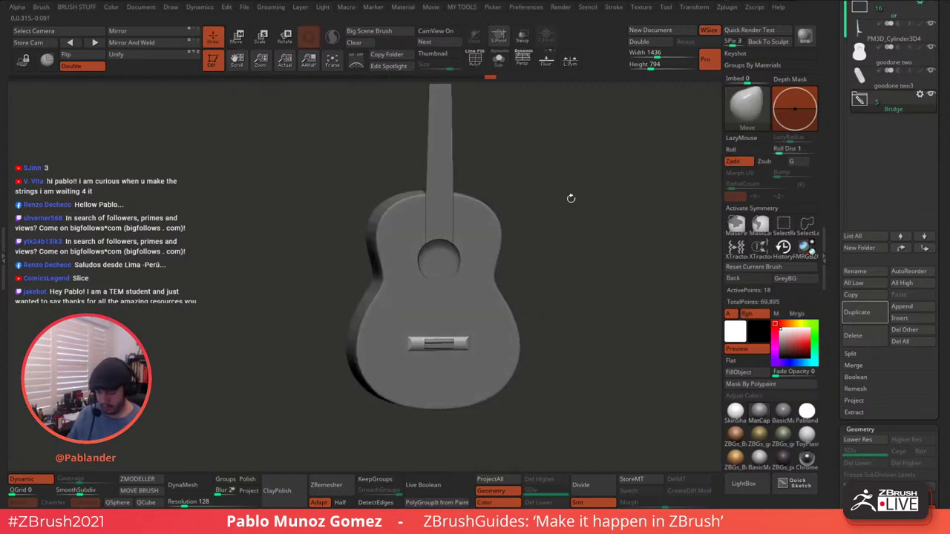
- Shift the bridge slightly in depth from the side view to seat it against the front of the guitar body
{"action": "left_click_drag", "start_coordinate": [563, 188], "coordinate": [602, 270]}
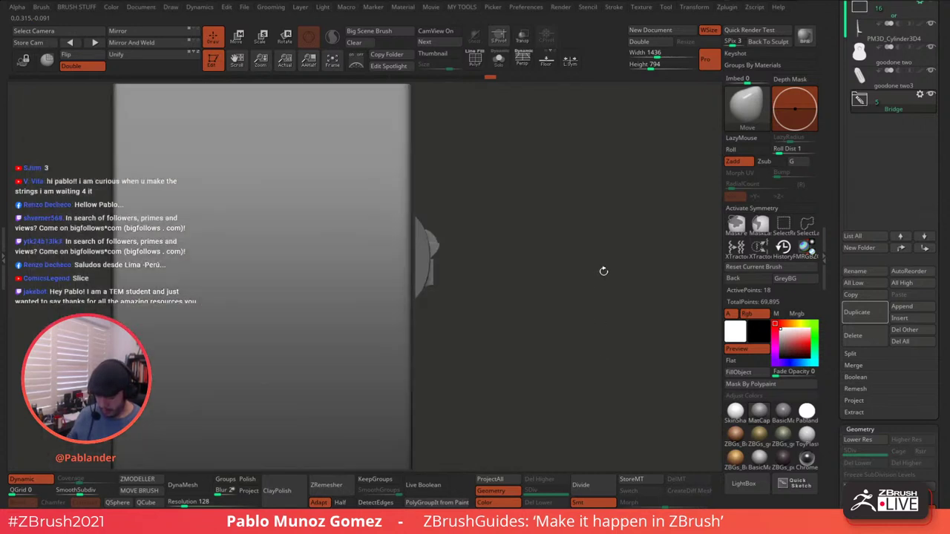
{"action": "key", "text": "w"}
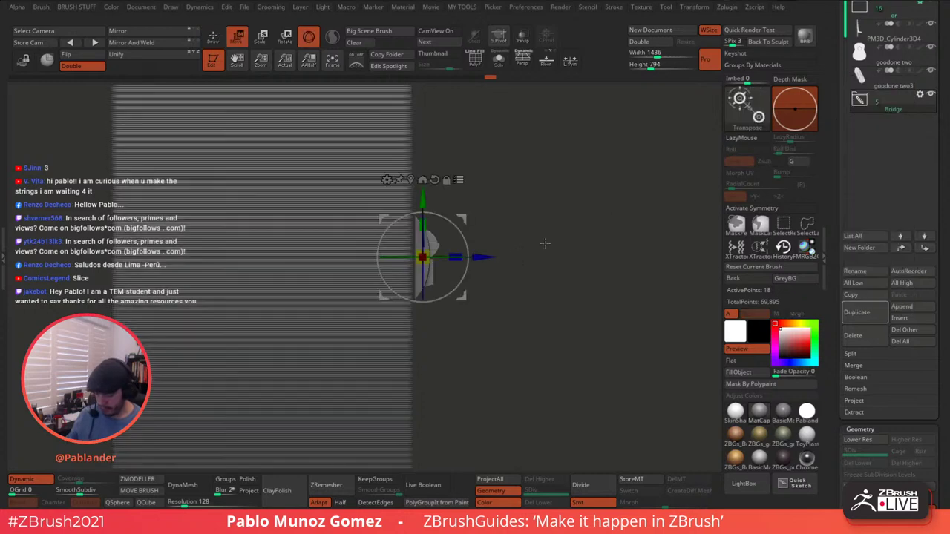
{"action": "left_click_drag", "start_coordinate": [484, 257], "coordinate": [482, 253]}
{"action": "key", "text": "q"}
{"action": "mouse_move", "coordinate": [512, 223]}
{"action": "left_mouse_down", "text": "alt"}
{"action": "mouse_move", "coordinate": [499, 206]}
{"action": "mouse_move", "coordinate": [503, 163]}
{"action": "left_mouse_up", "text": "alt"}
{"action": "left_click_drag", "start_coordinate": [583, 219], "coordinate": [559, 259]}
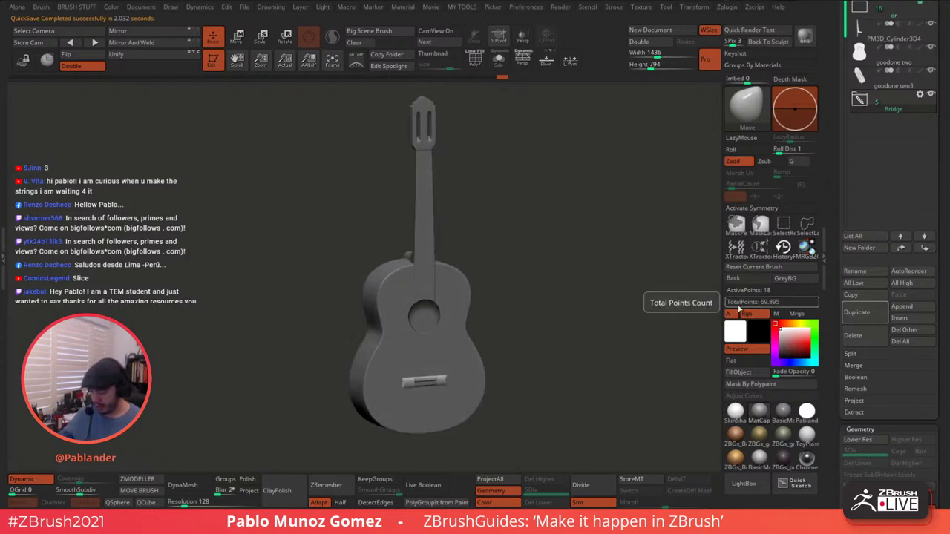
{"action": "left_click_drag", "start_coordinate": [567, 303], "coordinate": [559, 305], "text": "shift"}
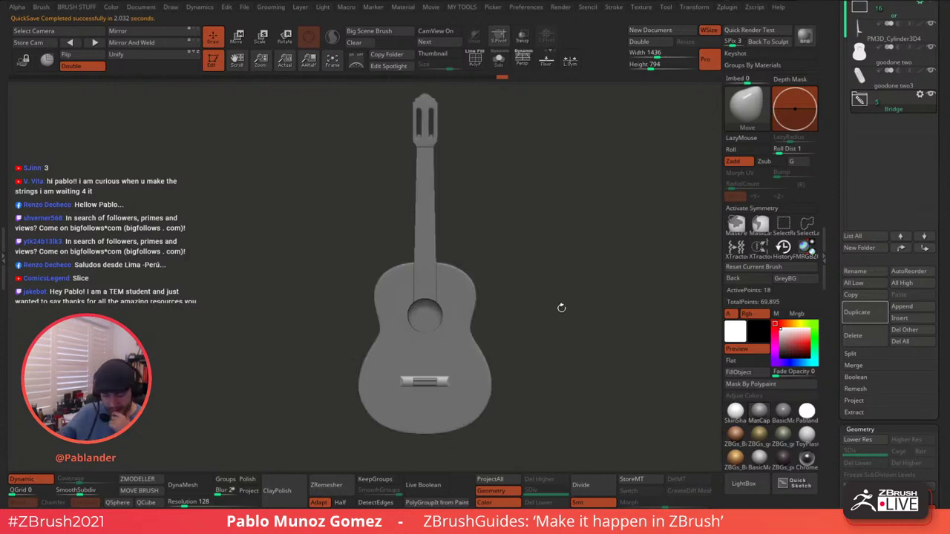
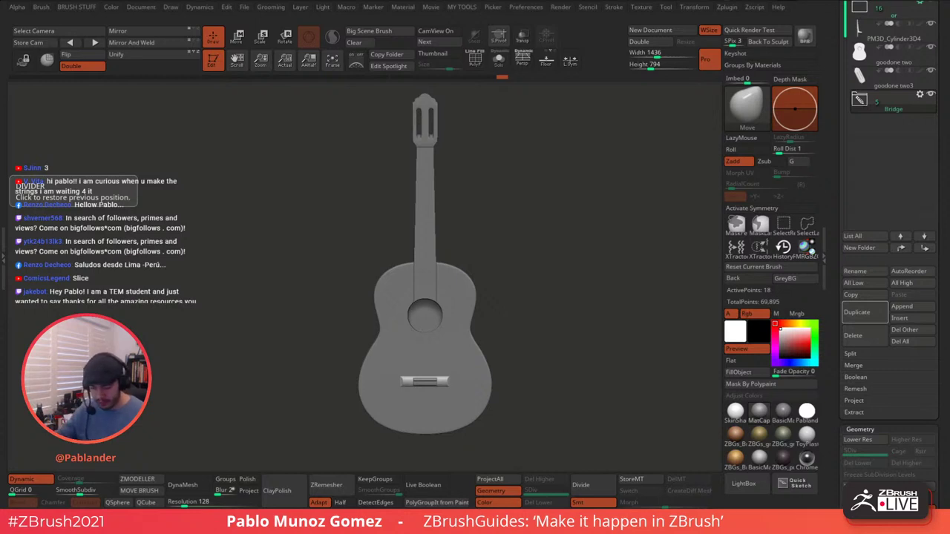
- Examine the bridge's mesh up close and its placement and proportions on the whole guitar
{"action": "left_click_drag", "start_coordinate": [267, 282], "coordinate": [251, 310]}
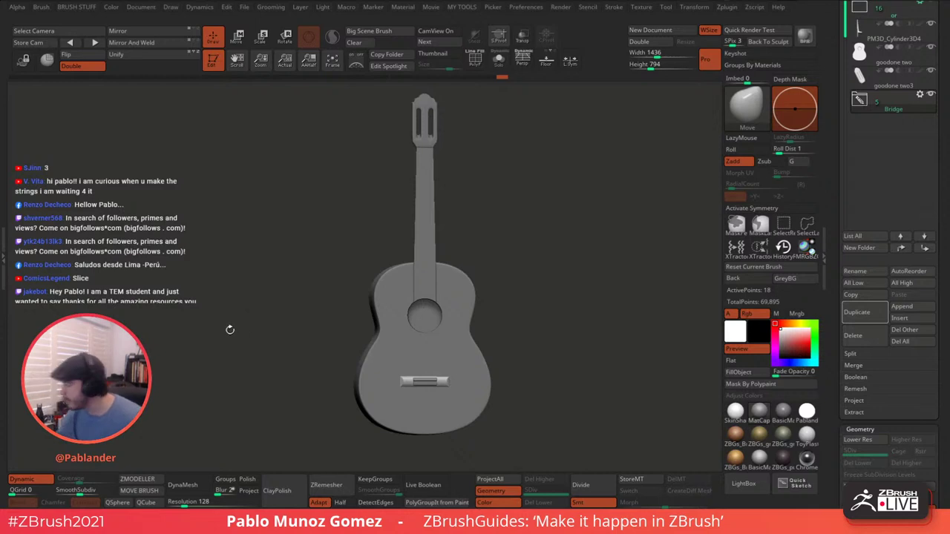
{"action": "left_click_drag", "start_coordinate": [287, 259], "coordinate": [553, 401], "text": "alt"}
{"action": "left_click", "coordinate": [475, 59]}
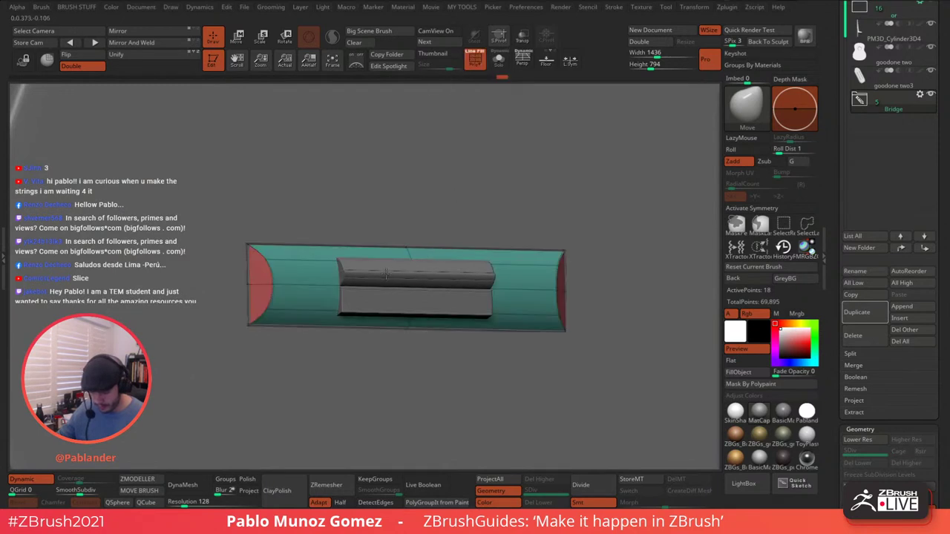
{"action": "left_click", "coordinate": [475, 60]}
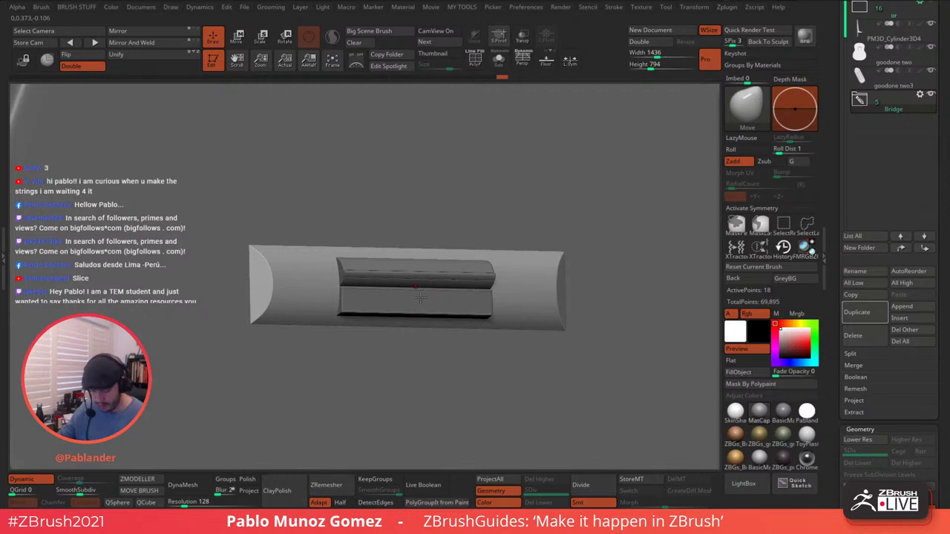
{"action": "right_click_drag", "start_coordinate": [420, 298], "coordinate": [495, 245], "text": "ctrl"}
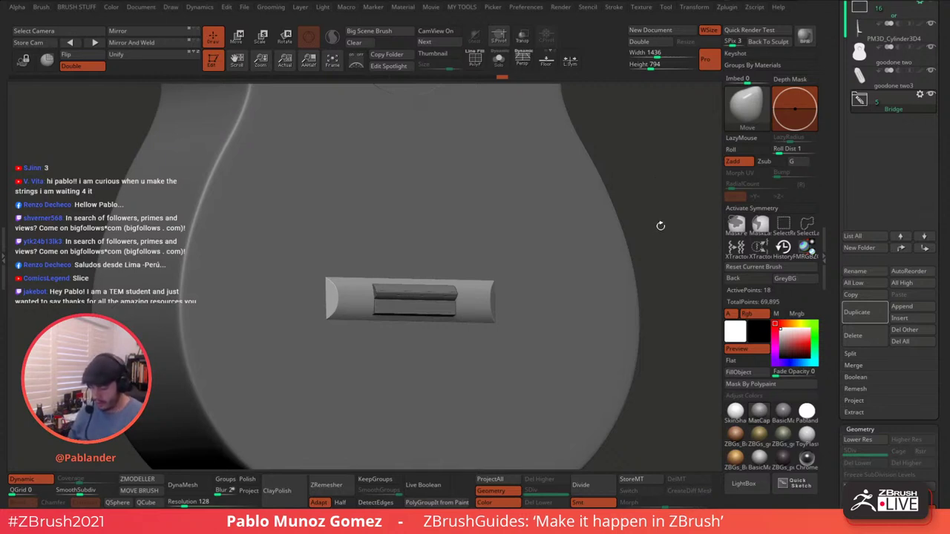
{"action": "left_click_drag", "start_coordinate": [655, 236], "coordinate": [593, 274]}
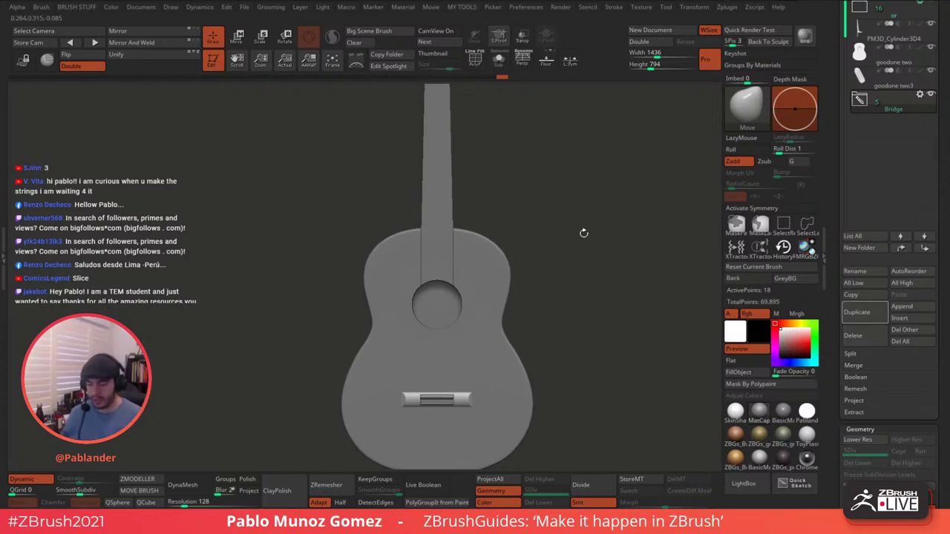
{"action": "left_click_drag", "start_coordinate": [585, 256], "coordinate": [586, 262], "text": "alt"}
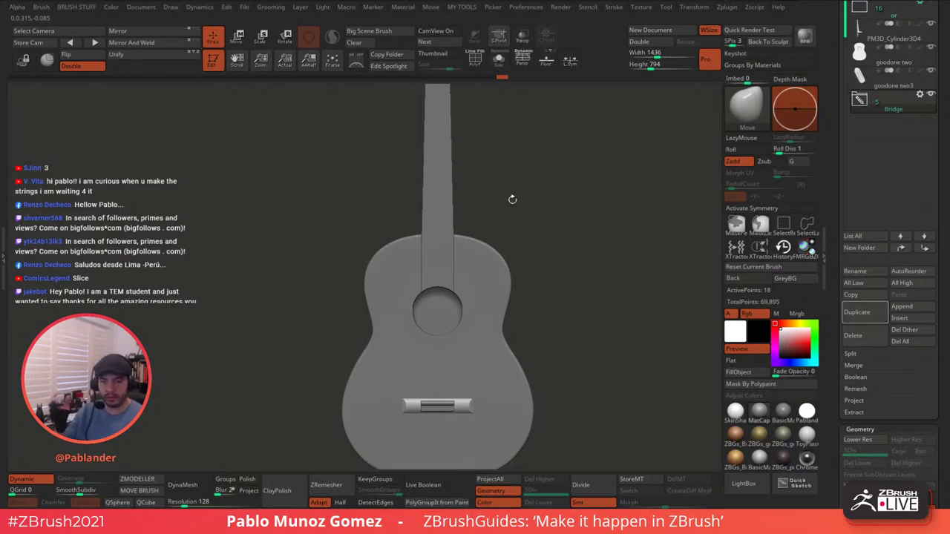
{"action": "left_click_drag", "start_coordinate": [580, 244], "coordinate": [560, 256]}
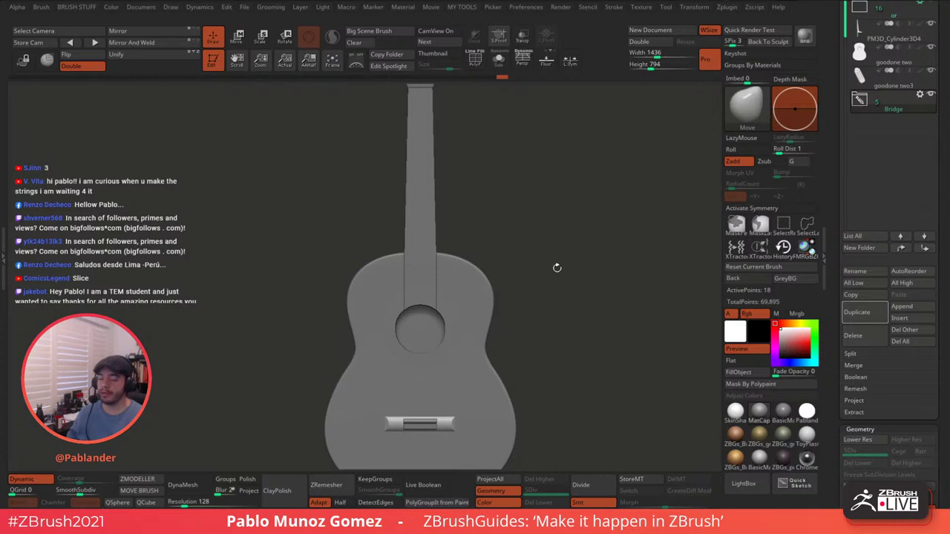
{"action": "left_click_drag", "start_coordinate": [557, 268], "coordinate": [560, 242], "text": "alt"}
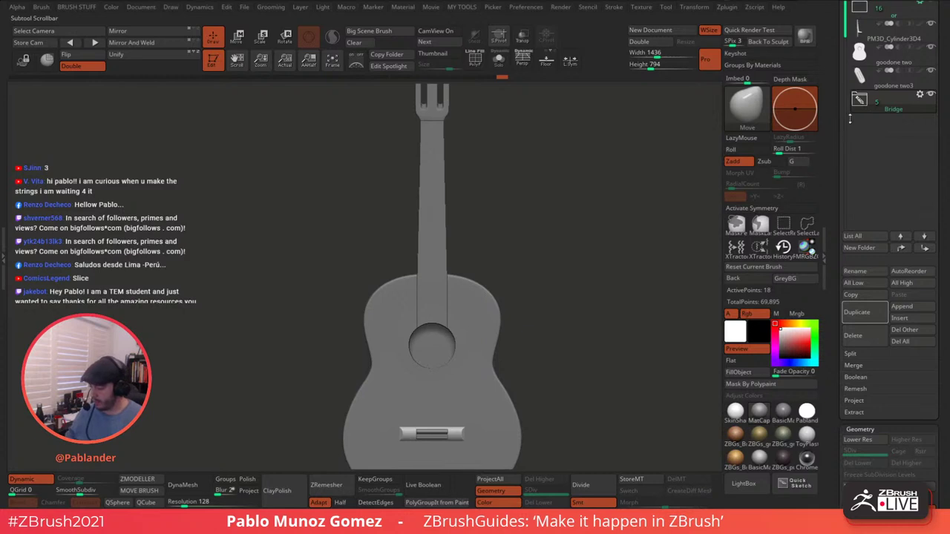
- Duplicate the neck subtool PM3D_Cylinder3D4 and place the copy below the Bridge folder
{"action": "mouse_move", "coordinate": [906, 48]}
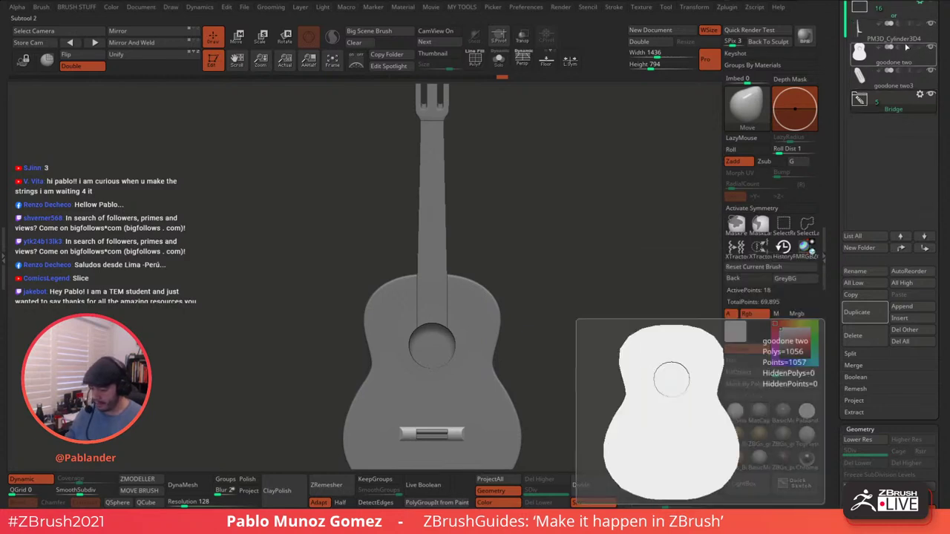
{"action": "left_click", "coordinate": [896, 37]}
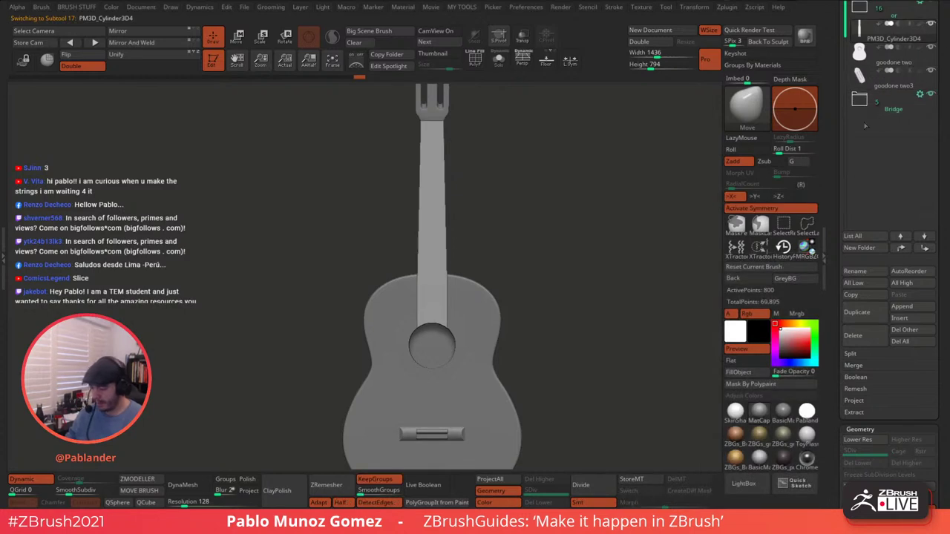
{"action": "left_click", "coordinate": [867, 313]}
{"action": "left_click_drag", "start_coordinate": [918, 61], "coordinate": [906, 146]}
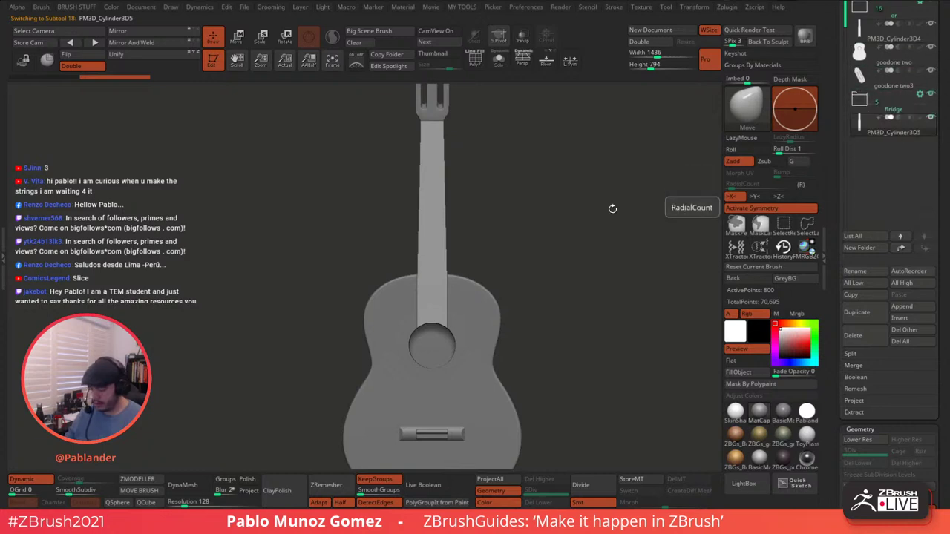
- Show only the duplicated neck with its wireframe and turn off its dynamic subdivision
{"action": "left_click_drag", "start_coordinate": [636, 190], "coordinate": [585, 213], "text": "alt"}
{"action": "left_click", "coordinate": [475, 59]}
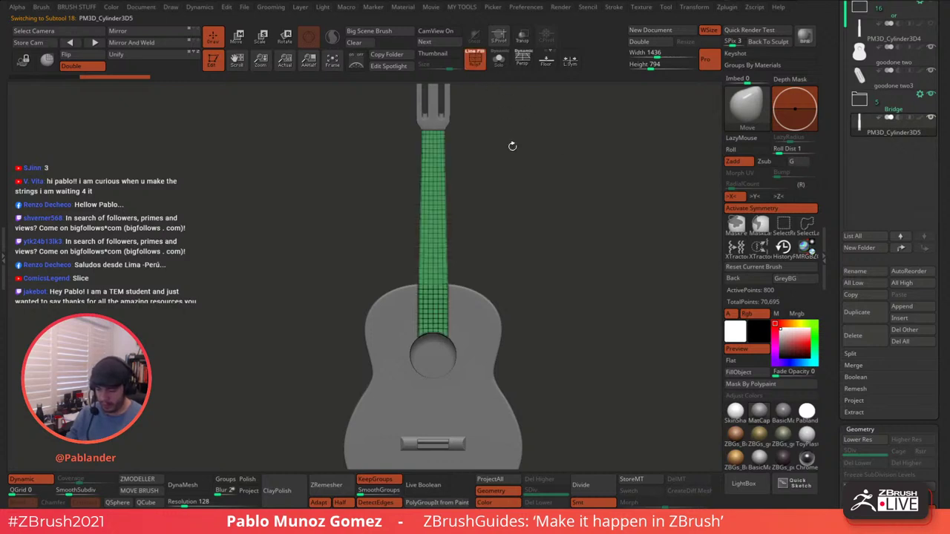
{"action": "left_click", "coordinate": [499, 59]}
{"action": "left_click_drag", "start_coordinate": [509, 164], "coordinate": [530, 328]}
{"action": "key", "text": "shift+d"}
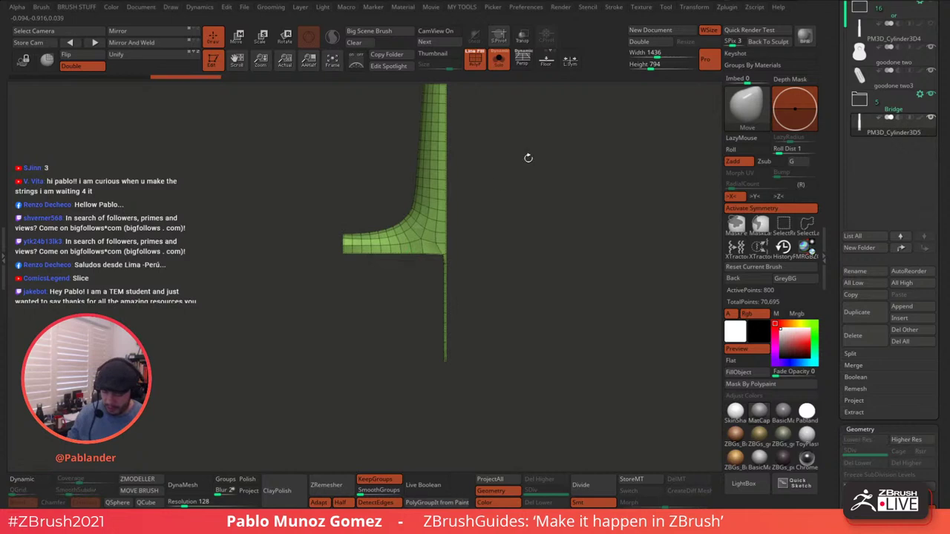
{"action": "left_click_drag", "start_coordinate": [526, 156], "coordinate": [488, 210]}
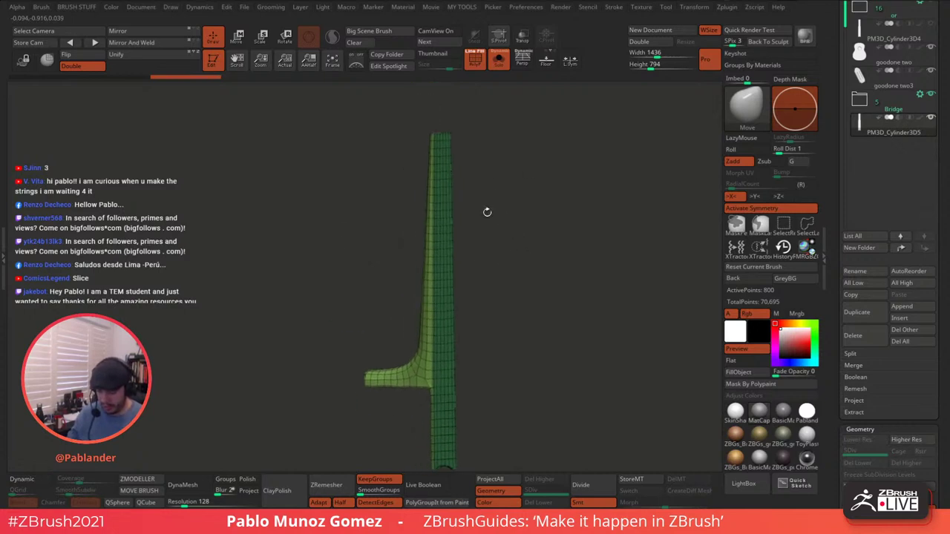
- With the ZModeler brush active, isolate the flat front polygroup of the duplicated neck and delete the hidden geometry
{"action": "left_click", "coordinate": [138, 479]}
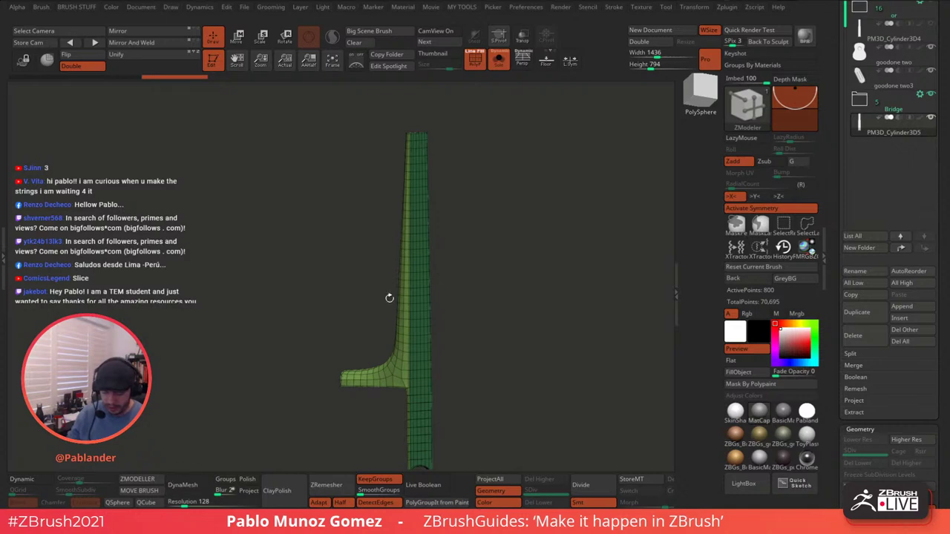
{"action": "left_click", "coordinate": [786, 229]}
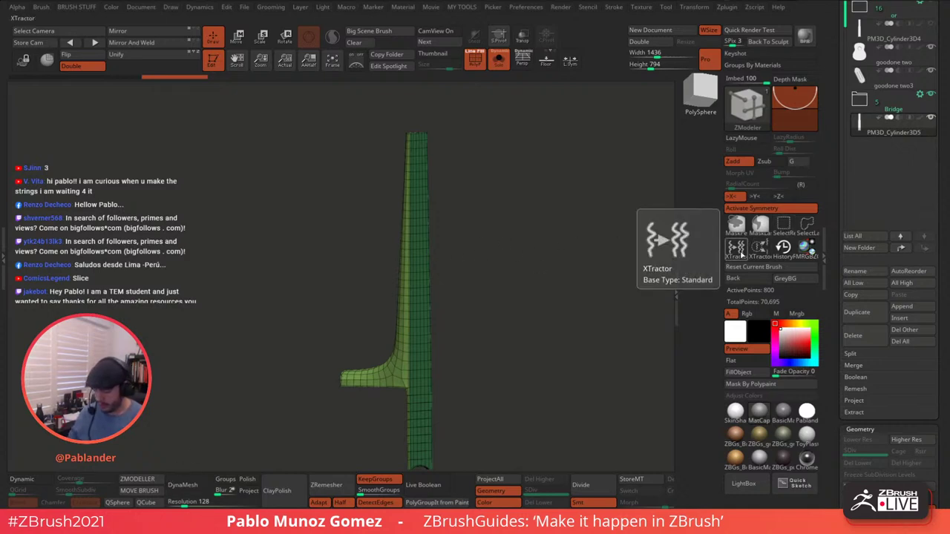
{"action": "left_click", "coordinate": [422, 266], "text": "ctrl+shift"}
{"action": "mouse_move", "coordinate": [479, 246]}
{"action": "left_mouse_down"}
{"action": "mouse_move", "coordinate": [492, 265]}
{"action": "mouse_move", "coordinate": [498, 248]}
{"action": "left_mouse_up"}
{"action": "key", "text": "2"}
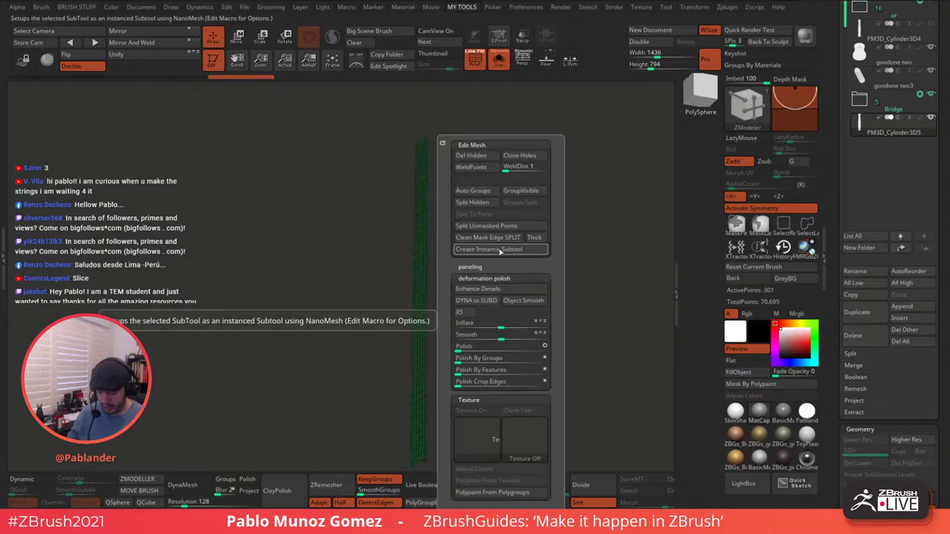
{"action": "left_click", "coordinate": [489, 157]}
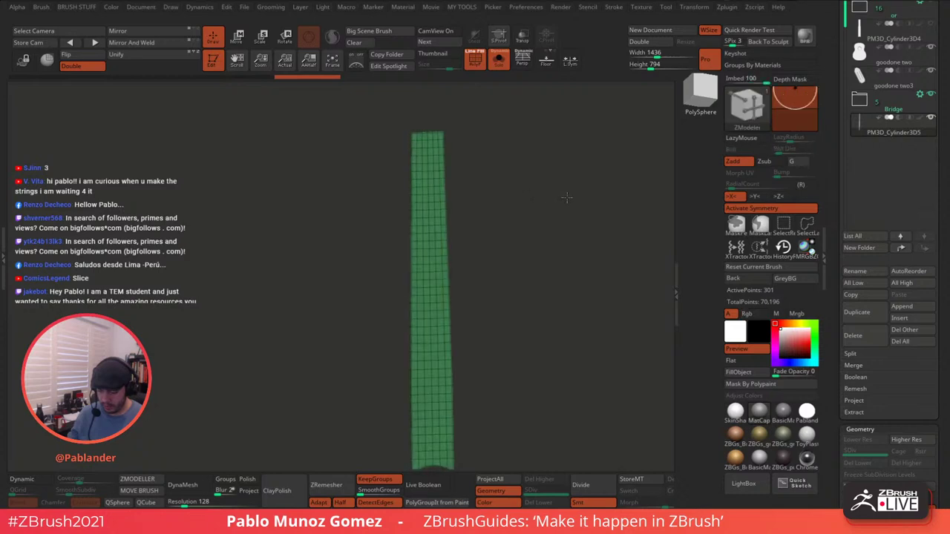
- Set the ZModeler edge action to Delete EdgeLoop Complete and remove the crosswise edge loops from the strip's lower end
{"action": "left_click_drag", "start_coordinate": [513, 242], "coordinate": [524, 200], "text": "alt"}
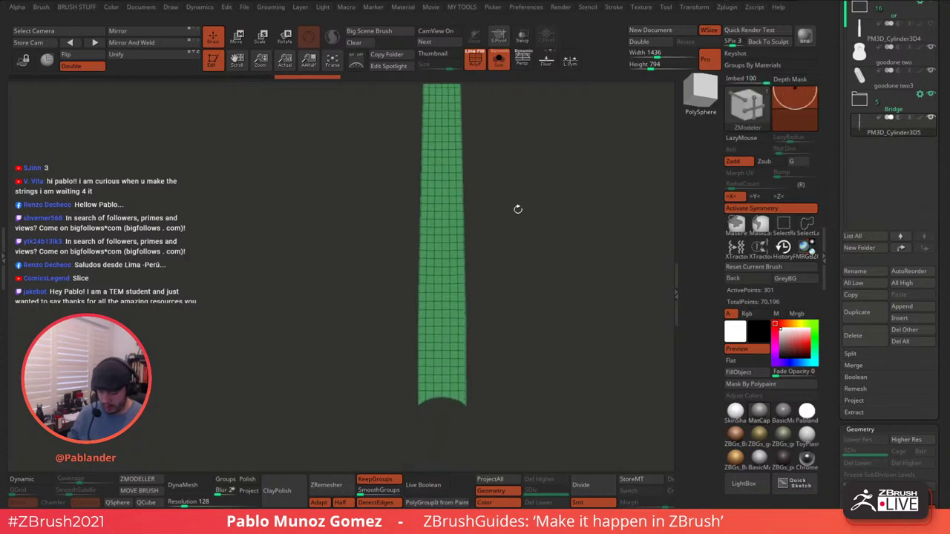
{"action": "left_click", "coordinate": [139, 479]}
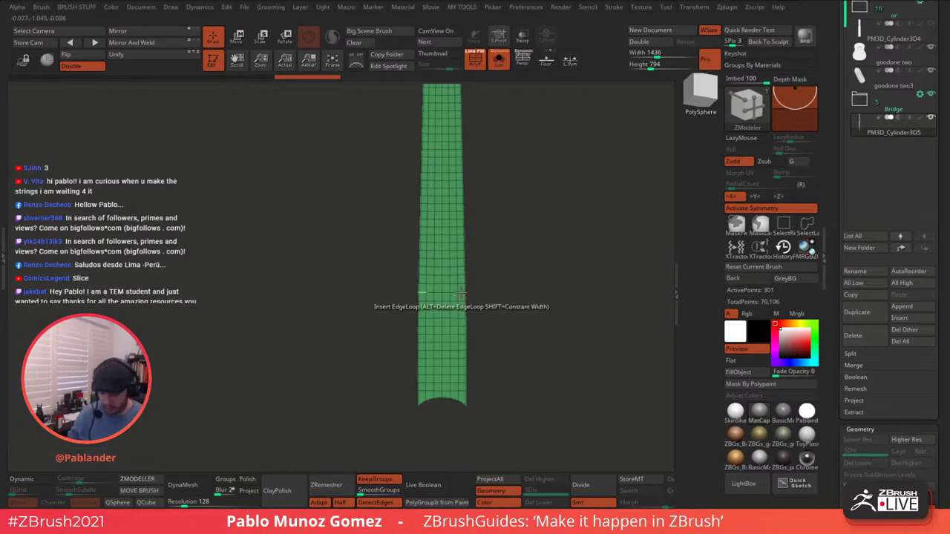
{"action": "key", "text": "space"}
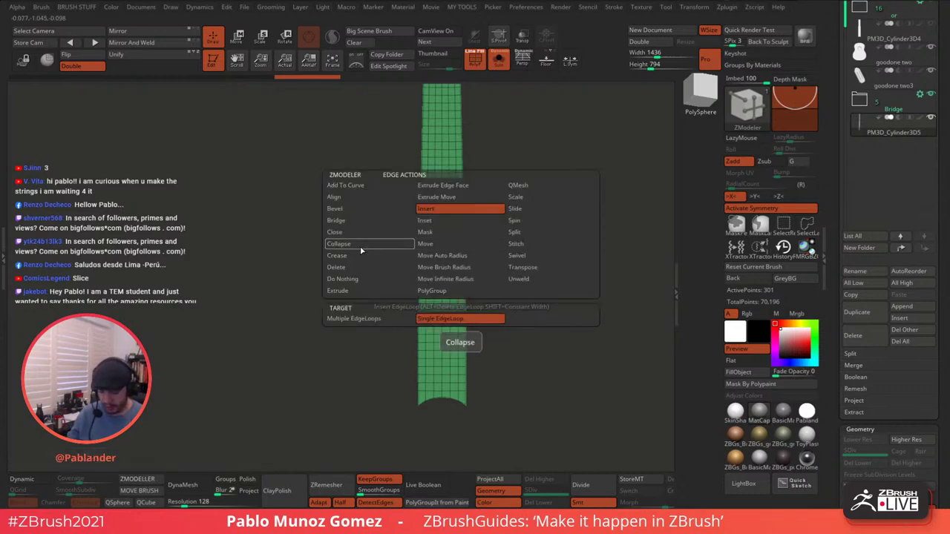
{"action": "left_click", "coordinate": [358, 268]}
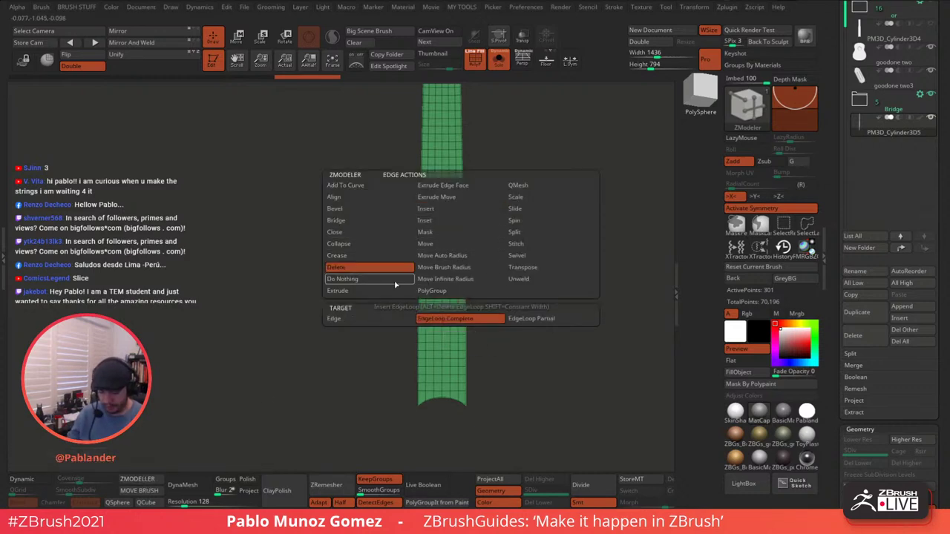
{"action": "left_click", "coordinate": [456, 392]}
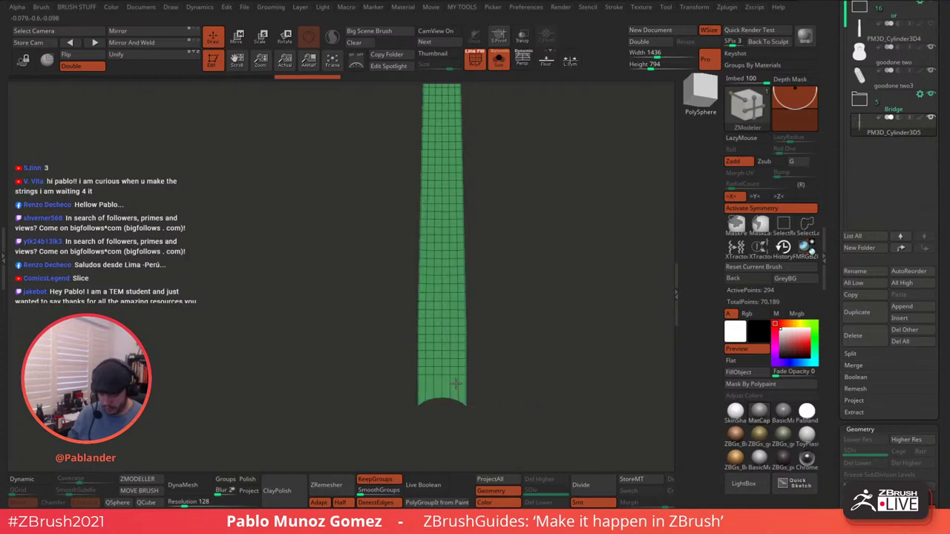
{"action": "left_click", "coordinate": [455, 348]}
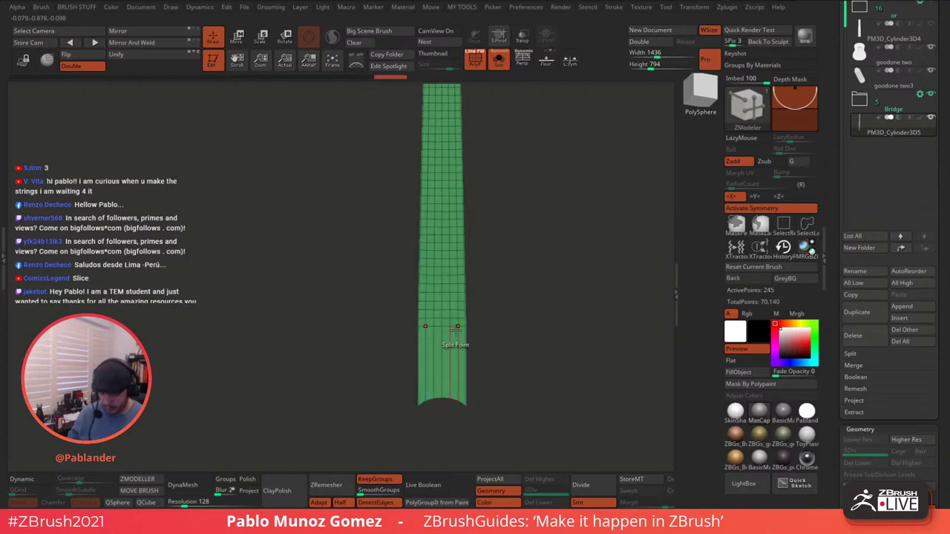
{"action": "left_click", "coordinate": [454, 310]}
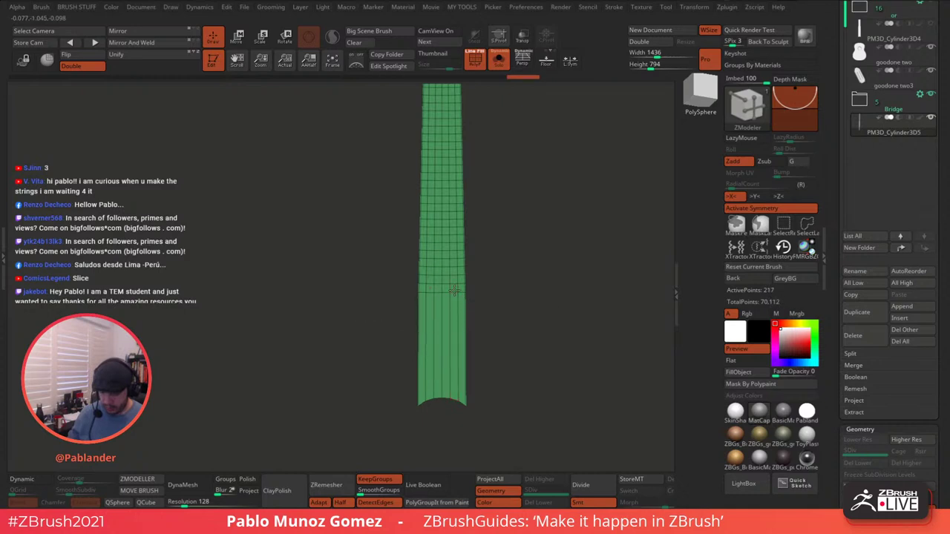
{"action": "left_click", "coordinate": [454, 285]}
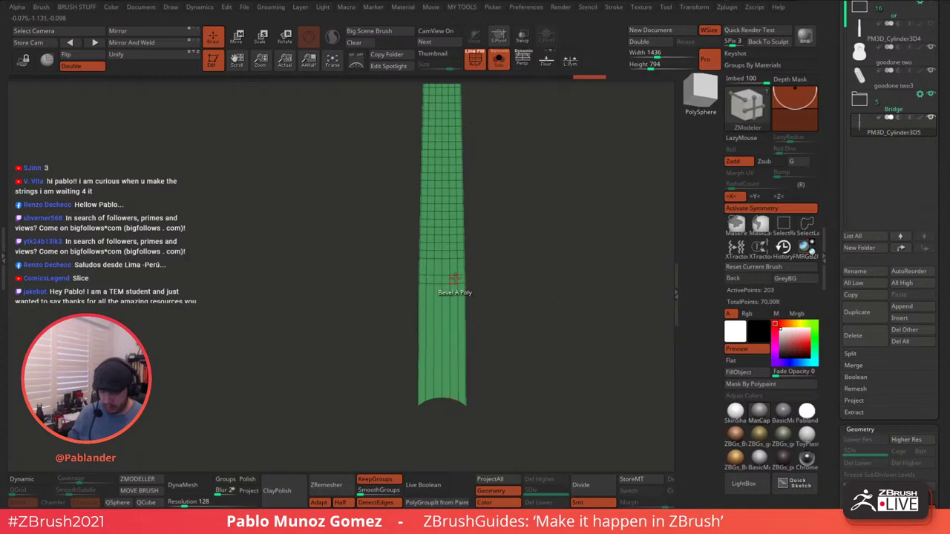
{"action": "left_click", "coordinate": [455, 284]}
- Remove the crosswise edge loops along the middle section of the fingerboard strip with Delete EdgeLoop Complete
{"action": "left_click_drag", "start_coordinate": [496, 229], "coordinate": [478, 299], "text": "alt"}
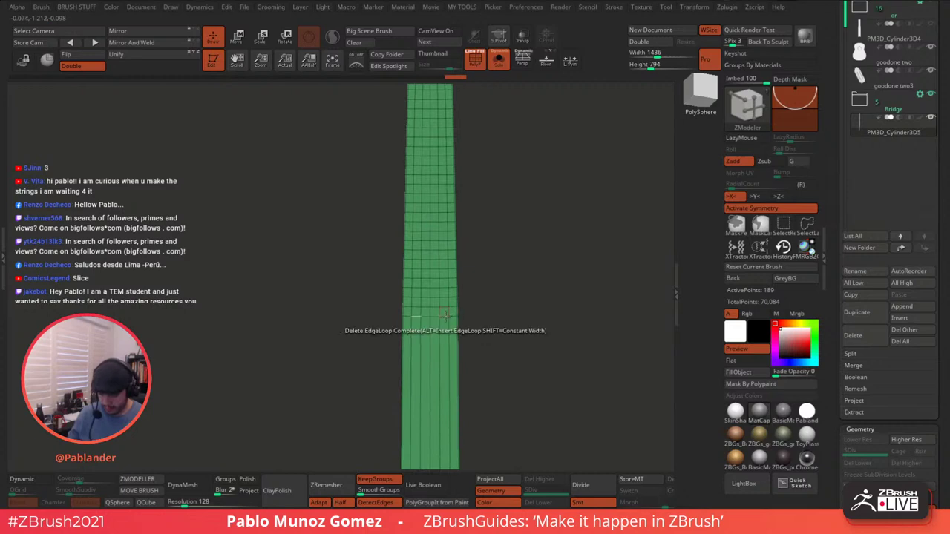
{"action": "left_click", "coordinate": [445, 315]}
{"action": "left_click", "coordinate": [445, 306]}
{"action": "left_click", "coordinate": [445, 297]}
{"action": "left_click", "coordinate": [445, 287]}
{"action": "left_click", "coordinate": [445, 279]}
{"action": "left_click", "coordinate": [445, 269]}
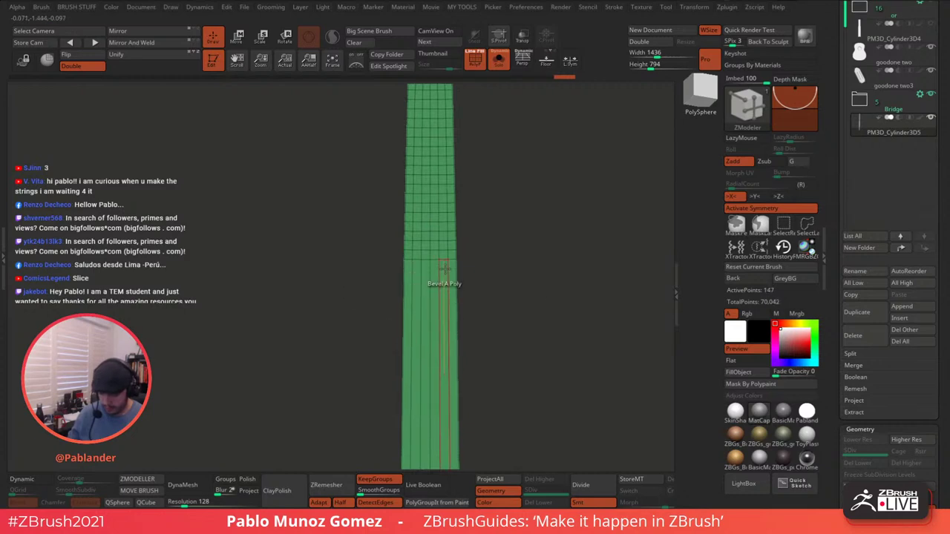
{"action": "left_click", "coordinate": [444, 259]}
{"action": "left_click", "coordinate": [442, 241]}
{"action": "left_click", "coordinate": [443, 210]}
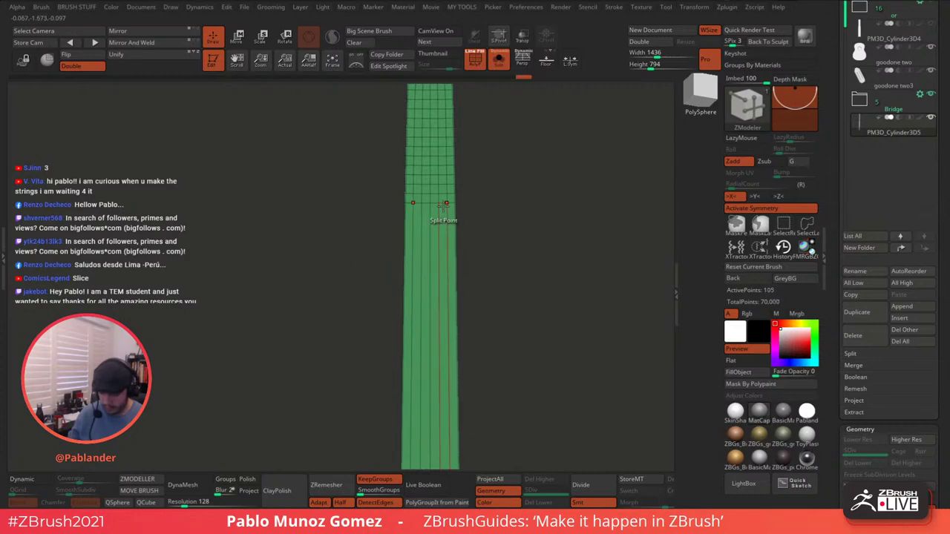
{"action": "left_click", "coordinate": [443, 182]}
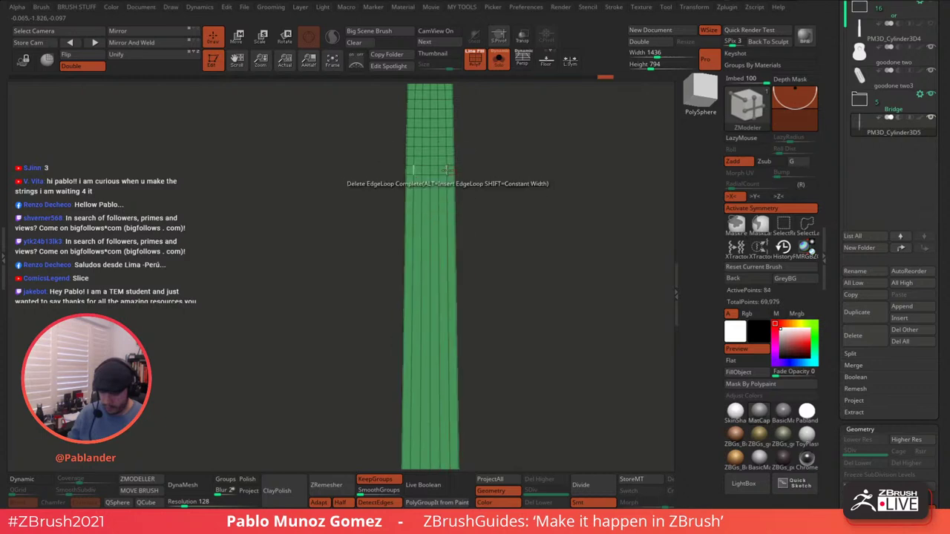
{"action": "left_click", "coordinate": [443, 167]}
- Remove the remaining crosswise edge loops near the strip's upper end, keeping only its lengthwise edges
{"action": "left_click_drag", "start_coordinate": [496, 140], "coordinate": [512, 258], "text": "alt"}
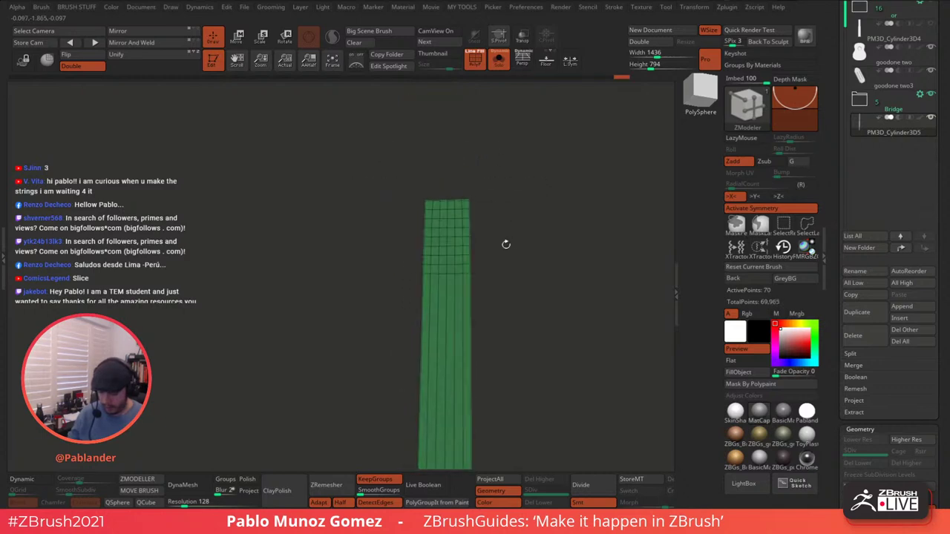
{"action": "left_click", "coordinate": [459, 265]}
{"action": "left_click", "coordinate": [459, 254]}
{"action": "left_click", "coordinate": [459, 246]}
{"action": "left_click", "coordinate": [458, 236]}
{"action": "left_click", "coordinate": [458, 227]}
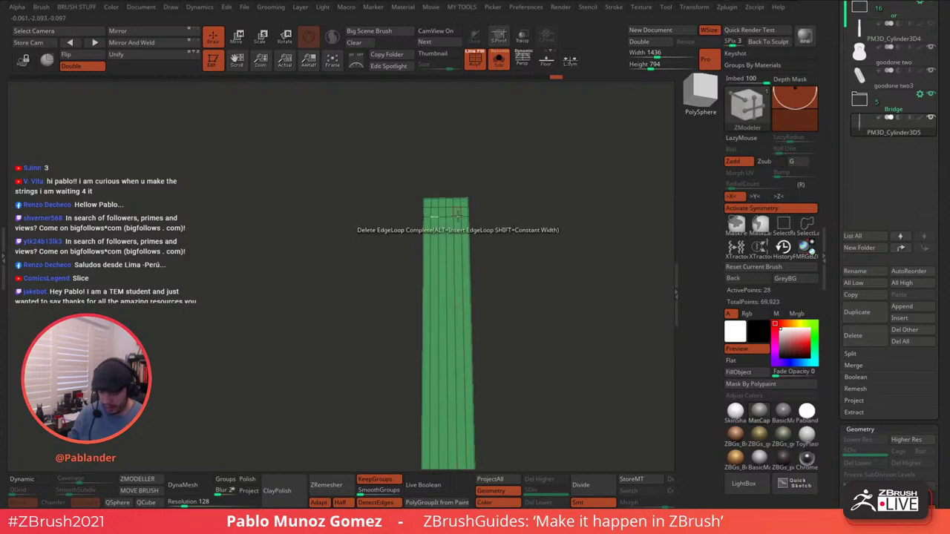
{"action": "left_click", "coordinate": [458, 218]}
{"action": "left_click", "coordinate": [459, 210]}
{"action": "left_click_drag", "start_coordinate": [495, 179], "coordinate": [492, 262]}
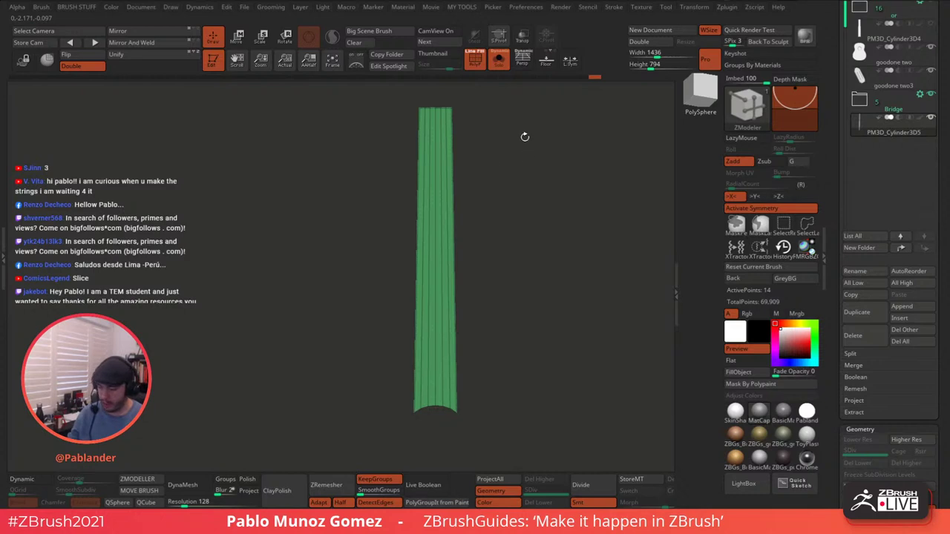
- Switch the active brush to Move
{"action": "key", "text": "b"}
{"action": "key", "text": "m"}
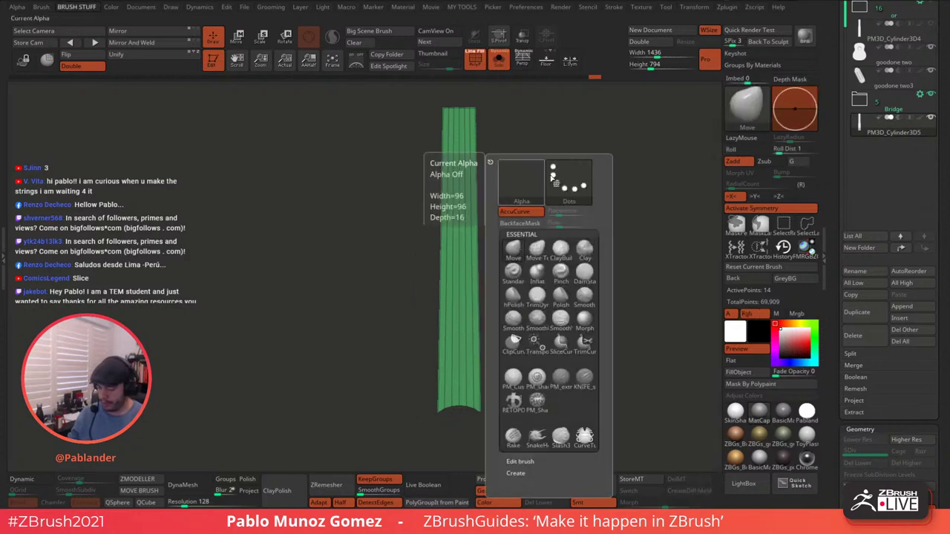
{"action": "key", "text": "v"}
{"action": "left_click_drag", "start_coordinate": [560, 168], "coordinate": [542, 197]}
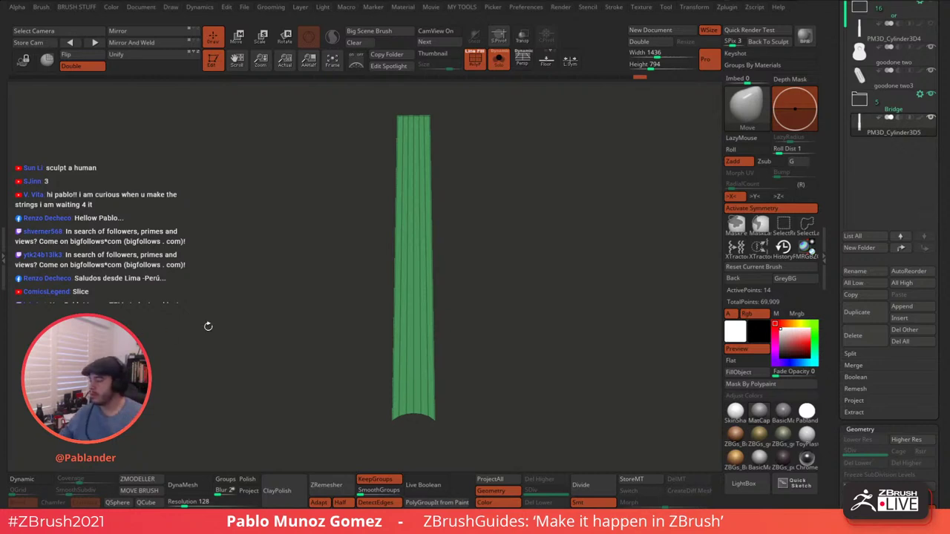
- Import the guitar reference picture as a texture and add it to Spotlight
{"action": "left_click", "coordinate": [651, 8]}
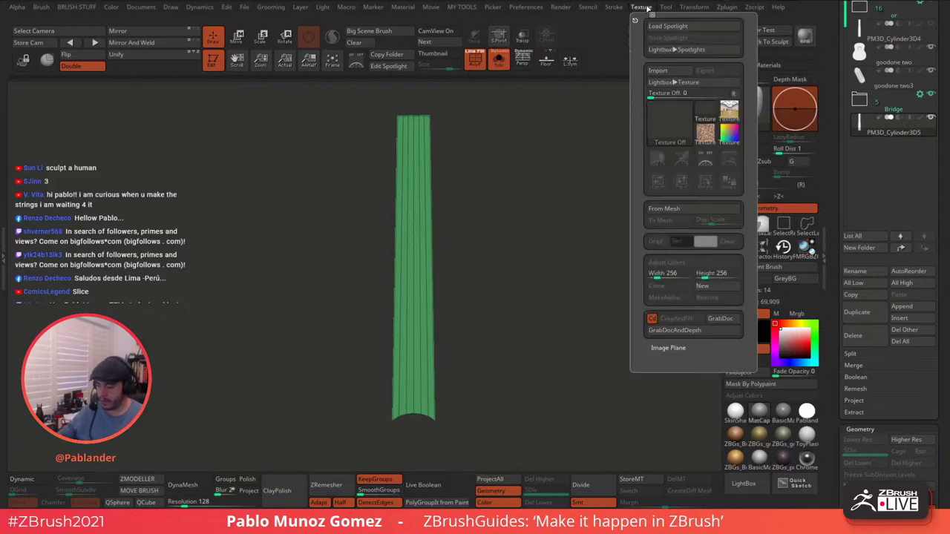
{"action": "left_click", "coordinate": [644, 77]}
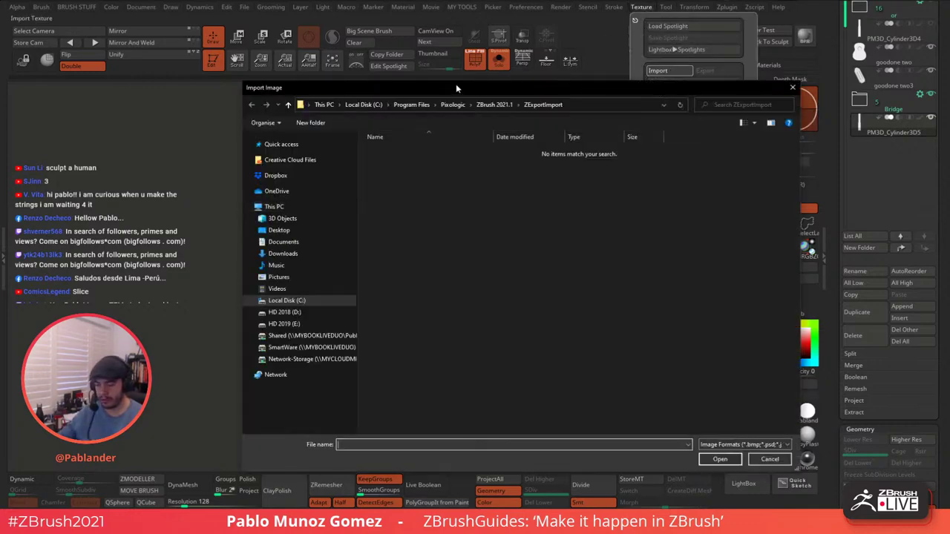
{"action": "left_click_drag", "start_coordinate": [456, 84], "coordinate": [525, 89]}
{"action": "key", "text": "Escape"}
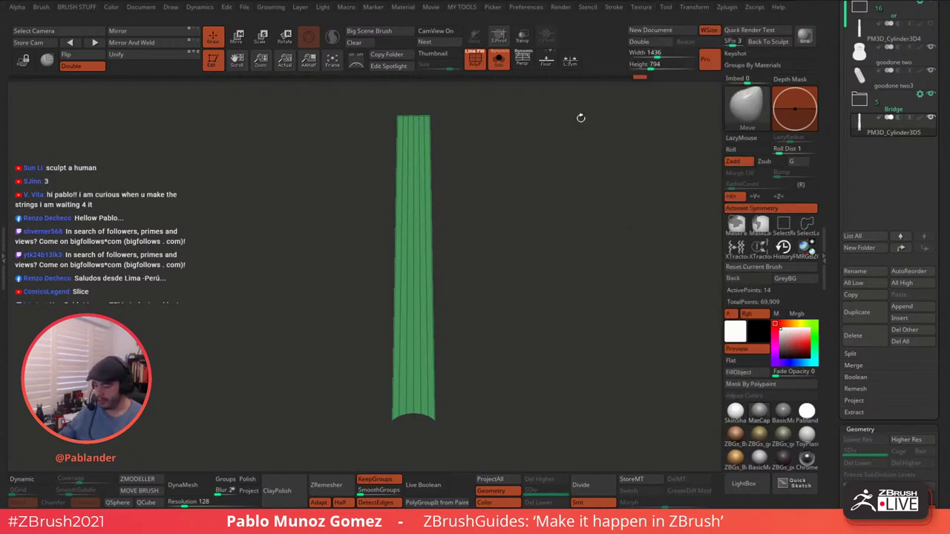
{"action": "left_click", "coordinate": [650, 8]}
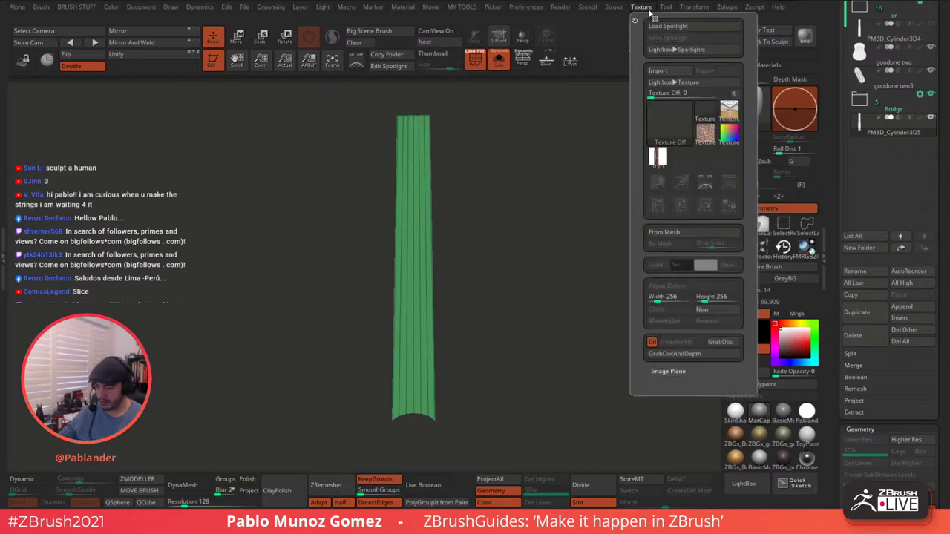
{"action": "left_click", "coordinate": [659, 156]}
{"action": "left_click", "coordinate": [717, 184]}
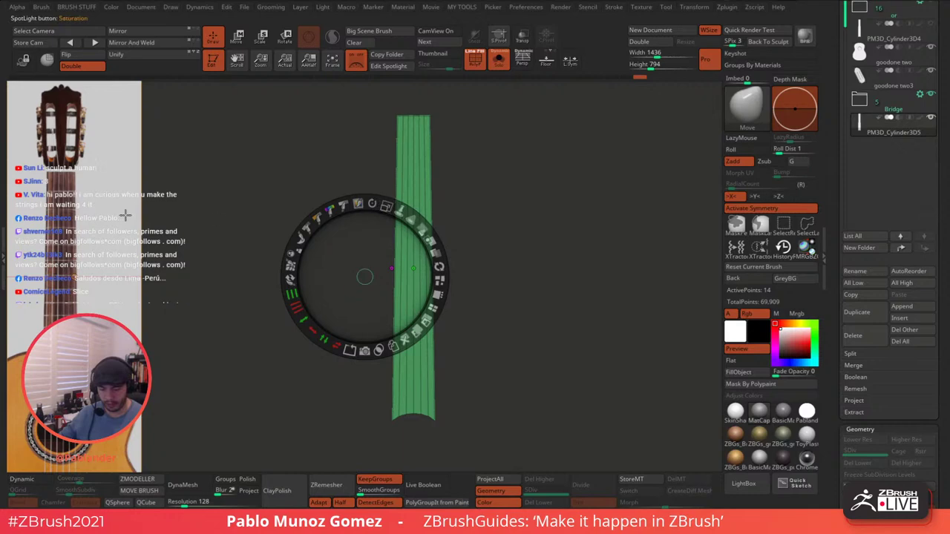
- Move and scale the Spotlight guitar image so its neck lines up with the strip, and display it without the dial
{"action": "left_click_drag", "start_coordinate": [77, 273], "coordinate": [435, 268]}
{"action": "left_click_drag", "start_coordinate": [474, 199], "coordinate": [426, 229]}
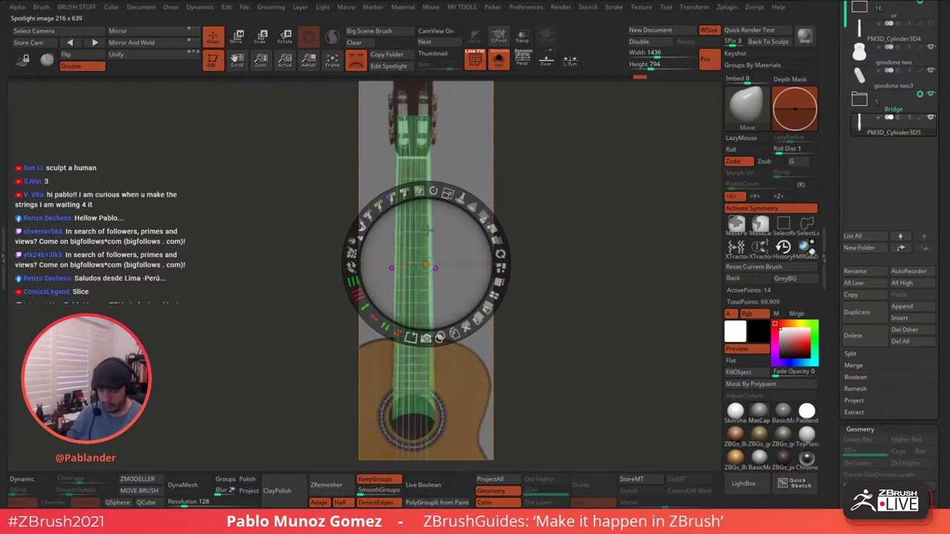
{"action": "left_click_drag", "start_coordinate": [448, 194], "coordinate": [463, 210]}
{"action": "mouse_move", "coordinate": [463, 251]}
{"action": "left_mouse_down"}
{"action": "mouse_move", "coordinate": [464, 235]}
{"action": "mouse_move", "coordinate": [467, 244]}
{"action": "left_mouse_up"}
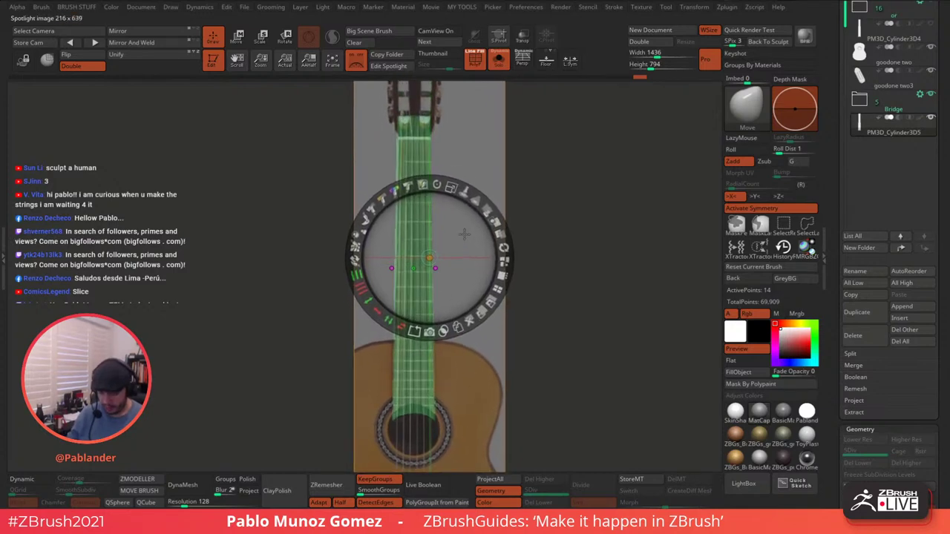
{"action": "mouse_move", "coordinate": [454, 192]}
{"action": "left_mouse_down"}
{"action": "mouse_move", "coordinate": [458, 220]}
{"action": "mouse_move", "coordinate": [457, 211]}
{"action": "left_mouse_up"}
{"action": "left_click_drag", "start_coordinate": [452, 178], "coordinate": [457, 218]}
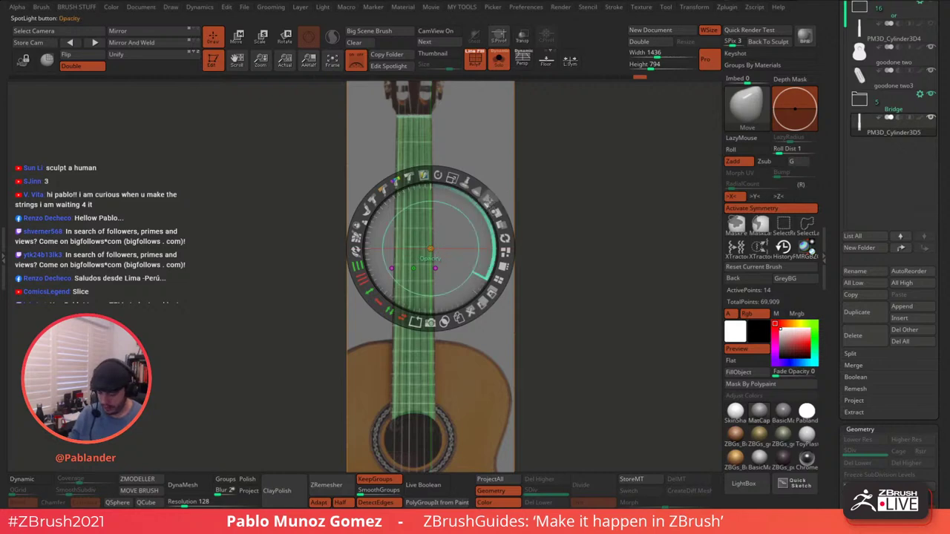
{"action": "mouse_move", "coordinate": [489, 201]}
{"action": "left_mouse_down"}
{"action": "mouse_move", "coordinate": [504, 236]}
{"action": "mouse_move", "coordinate": [480, 191]}
{"action": "left_mouse_up"}
{"action": "key", "text": "shift+z"}
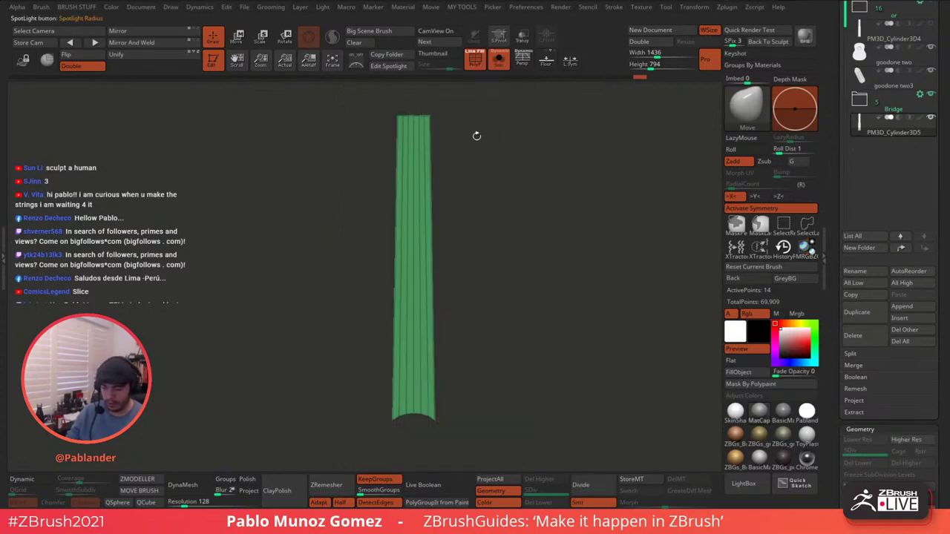
{"action": "left_click", "coordinate": [364, 68]}
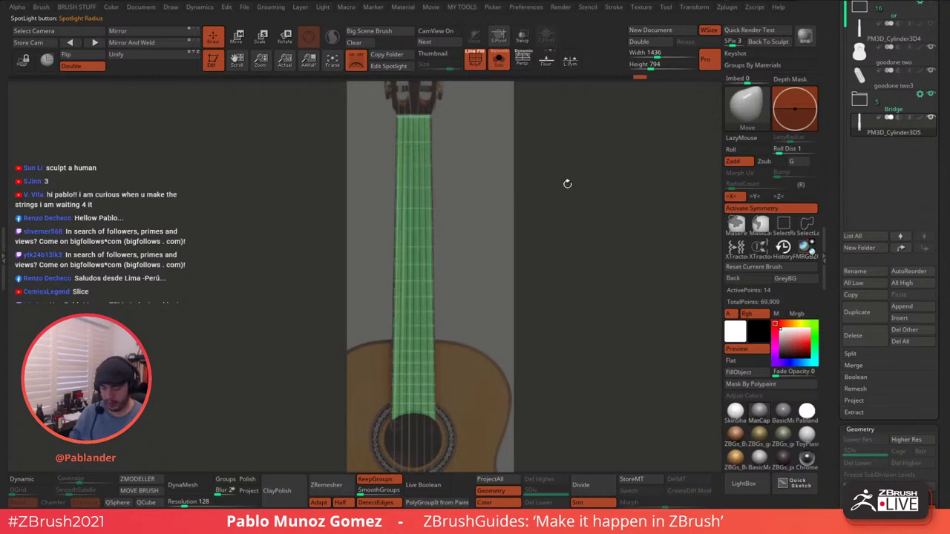
- Lock the camera and set the slicing brush to SliceCurve
{"action": "left_click", "coordinate": [24, 62]}
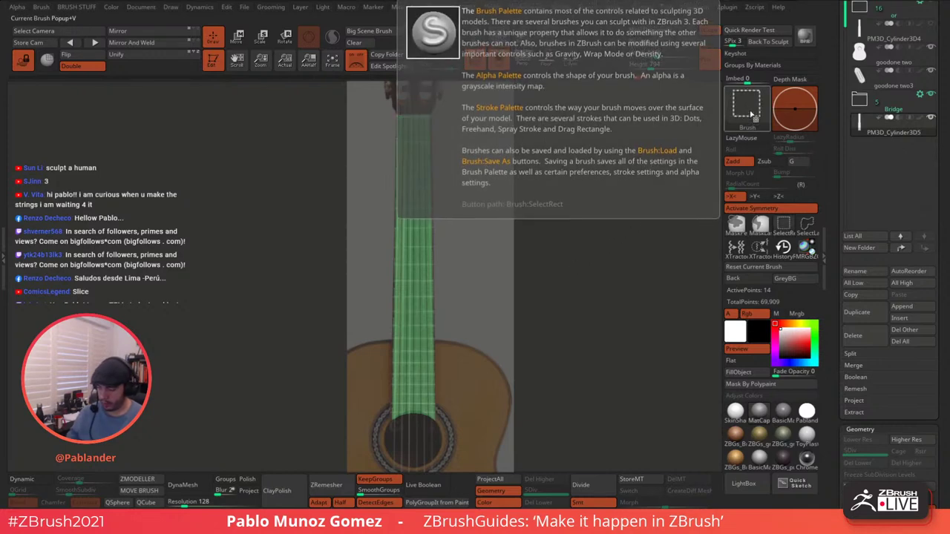
{"action": "left_click", "coordinate": [752, 117]}
{"action": "left_click", "coordinate": [747, 106]}
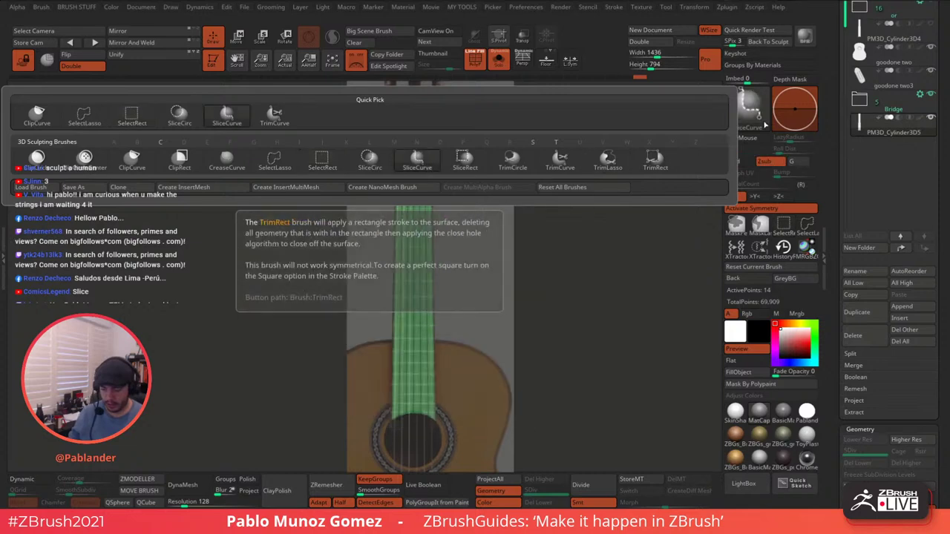
{"action": "left_click", "coordinate": [655, 159]}
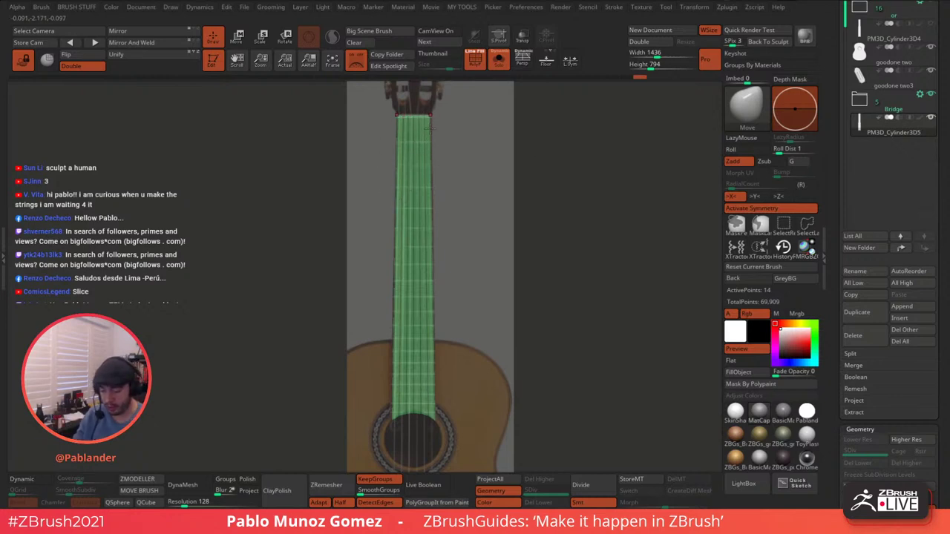
- Slice the strip straight across at each fret line of the reference image, from the nut down to the sound hole
{"action": "mouse_move", "coordinate": [350, 161]}
{"action": "left_mouse_down", "text": "ctrl+shift"}
{"action": "mouse_move", "coordinate": [490, 165]}
{"action": "mouse_move", "coordinate": [496, 139]}
{"action": "mouse_move", "coordinate": [492, 148]}
{"action": "mouse_move", "coordinate": [380, 161]}
{"action": "mouse_move", "coordinate": [468, 165]}
{"action": "left_mouse_up", "text": "ctrl+shift"}
{"action": "left_click_drag", "start_coordinate": [369, 187], "coordinate": [466, 188], "text": "ctrl+shift"}
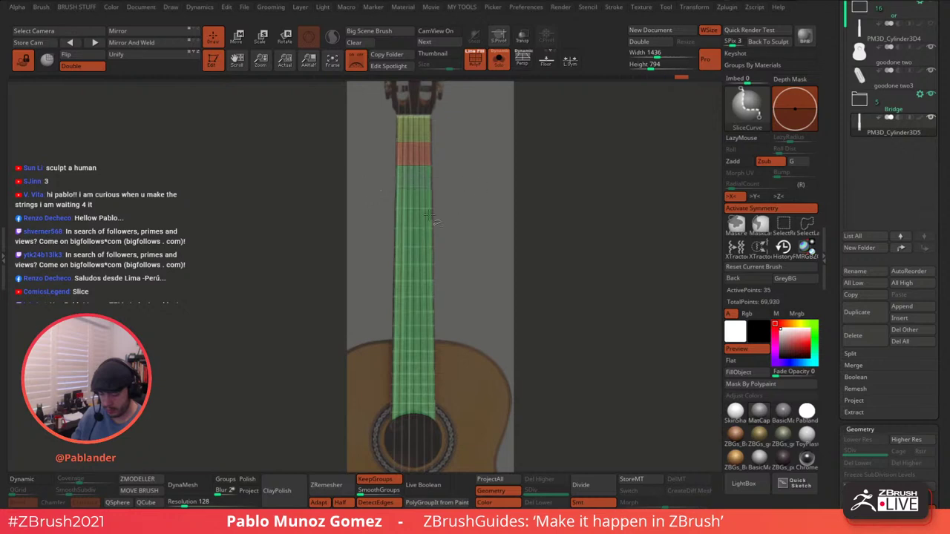
{"action": "mouse_move", "coordinate": [369, 209]}
{"action": "left_mouse_down", "text": "ctrl+shift"}
{"action": "mouse_move", "coordinate": [469, 200]}
{"action": "mouse_move", "coordinate": [468, 225]}
{"action": "left_mouse_up", "text": "ctrl+shift"}
{"action": "mouse_move", "coordinate": [363, 248]}
{"action": "left_mouse_down", "text": "ctrl+shift"}
{"action": "mouse_move", "coordinate": [460, 244]}
{"action": "mouse_move", "coordinate": [475, 264]}
{"action": "left_mouse_up", "text": "ctrl+shift"}
{"action": "left_click_drag", "start_coordinate": [367, 281], "coordinate": [475, 279], "text": "ctrl+shift"}
{"action": "left_click_drag", "start_coordinate": [372, 297], "coordinate": [472, 311], "text": "ctrl+shift"}
{"action": "mouse_move", "coordinate": [369, 326]}
{"action": "left_mouse_down", "text": "ctrl+shift"}
{"action": "mouse_move", "coordinate": [482, 326]}
{"action": "mouse_move", "coordinate": [468, 339]}
{"action": "left_mouse_up", "text": "ctrl+shift"}
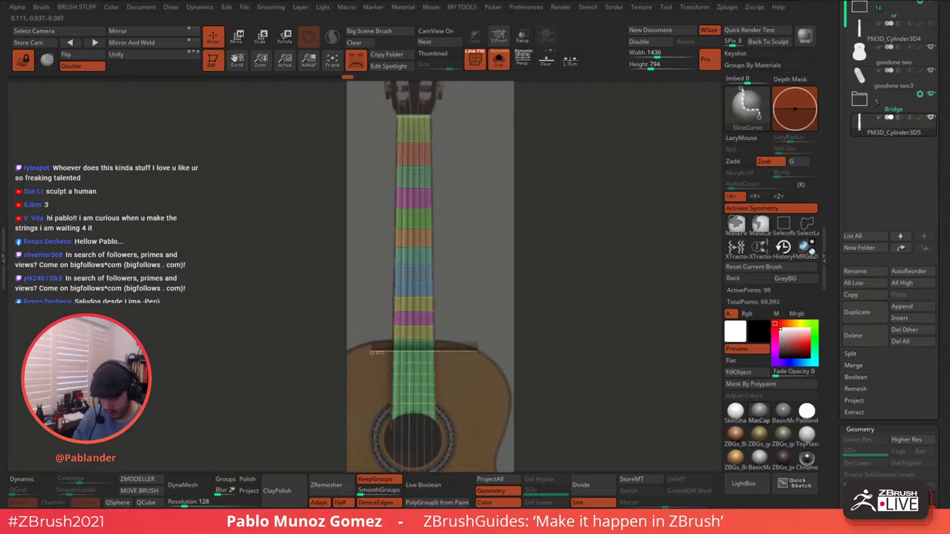
{"action": "mouse_move", "coordinate": [372, 364]}
{"action": "left_mouse_down", "text": "ctrl+shift"}
{"action": "mouse_move", "coordinate": [477, 360]}
{"action": "mouse_move", "coordinate": [427, 369]}
{"action": "mouse_move", "coordinate": [477, 371]}
{"action": "left_mouse_up", "text": "ctrl+shift"}
{"action": "mouse_move", "coordinate": [376, 384]}
{"action": "left_mouse_down", "text": "ctrl+shift"}
{"action": "mouse_move", "coordinate": [472, 384]}
{"action": "mouse_move", "coordinate": [380, 394]}
{"action": "mouse_move", "coordinate": [476, 394]}
{"action": "left_mouse_up", "text": "ctrl+shift"}
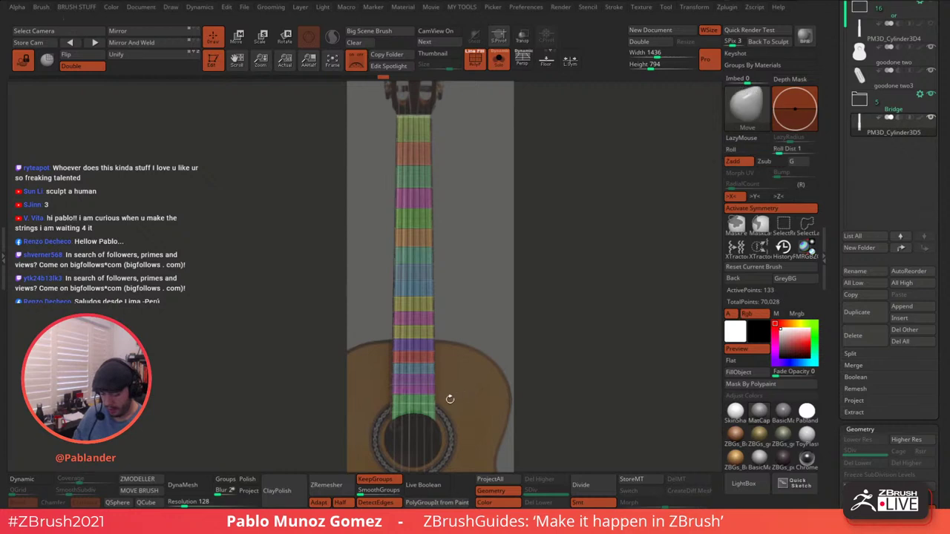
{"action": "left_click_drag", "start_coordinate": [371, 403], "coordinate": [471, 404], "text": "ctrl+shift"}
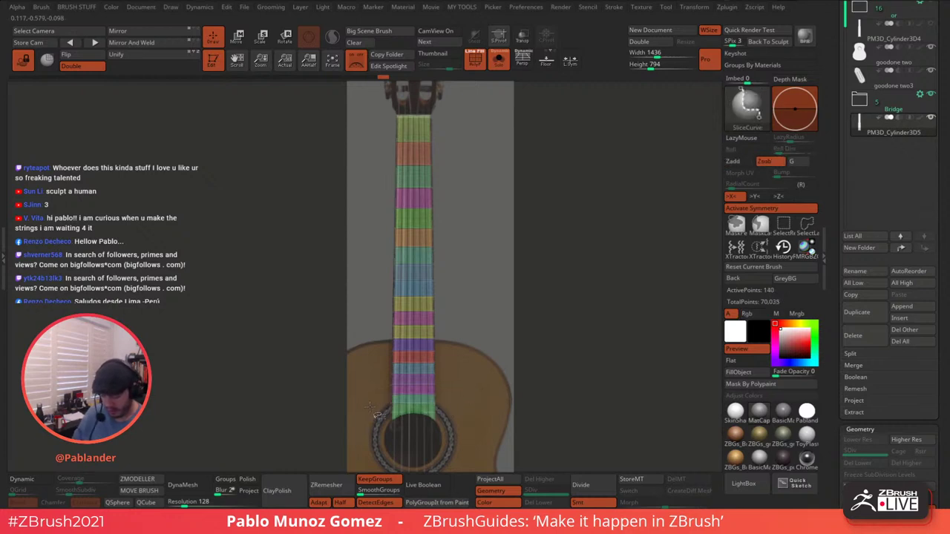
- Push the strip's curved lower end upward with the Move brush and slice across it at the last fret line
{"action": "left_click_drag", "start_coordinate": [368, 414], "coordinate": [471, 410], "text": "ctrl+shift"}
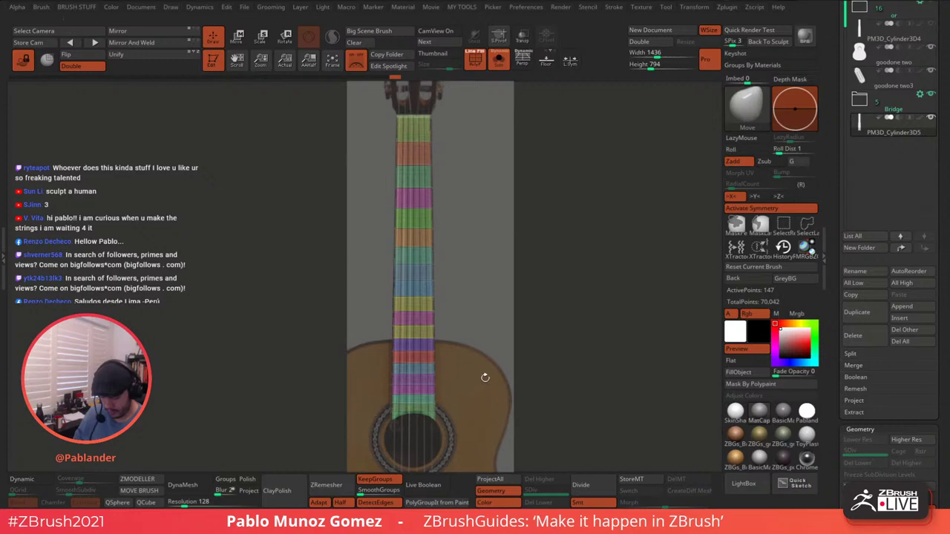
{"action": "key", "text": "ctrl+z"}
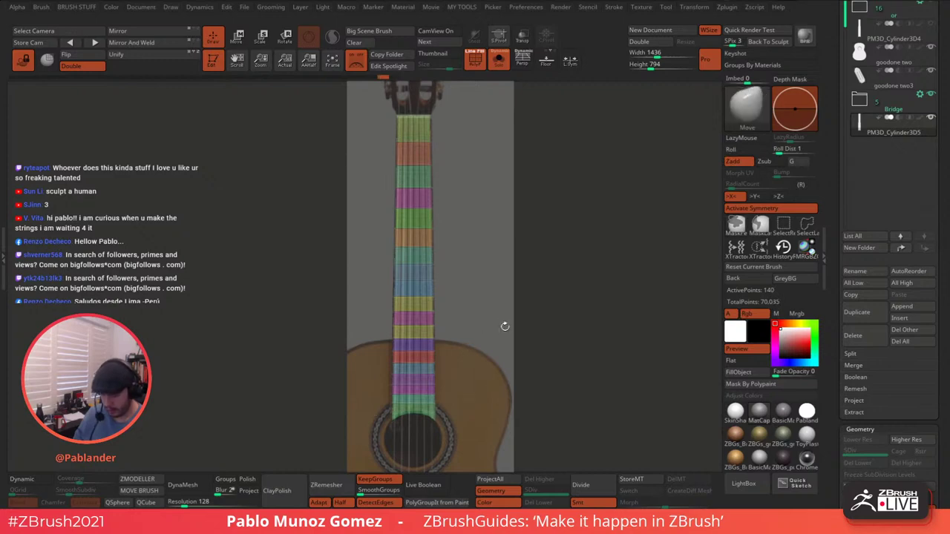
{"action": "key", "text": "space"}
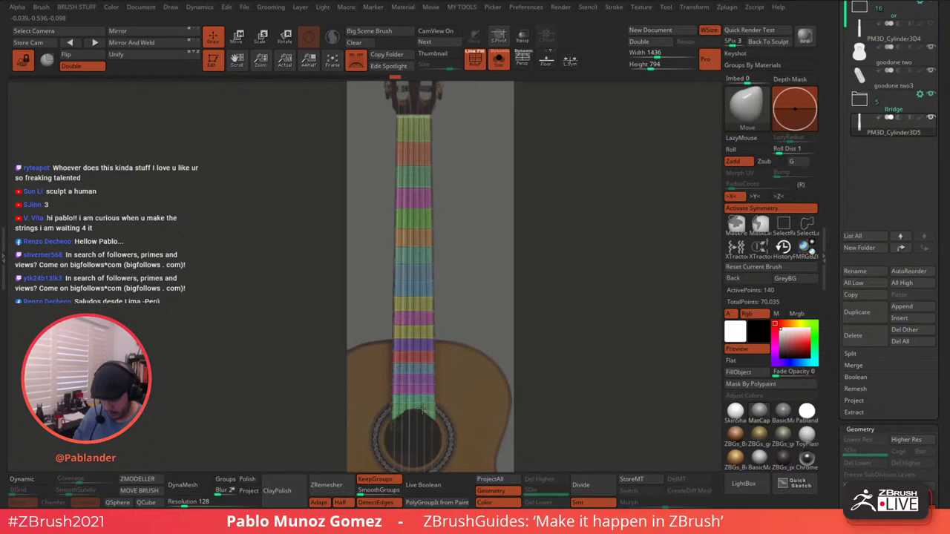
{"action": "key", "text": "ctrl+shift"}
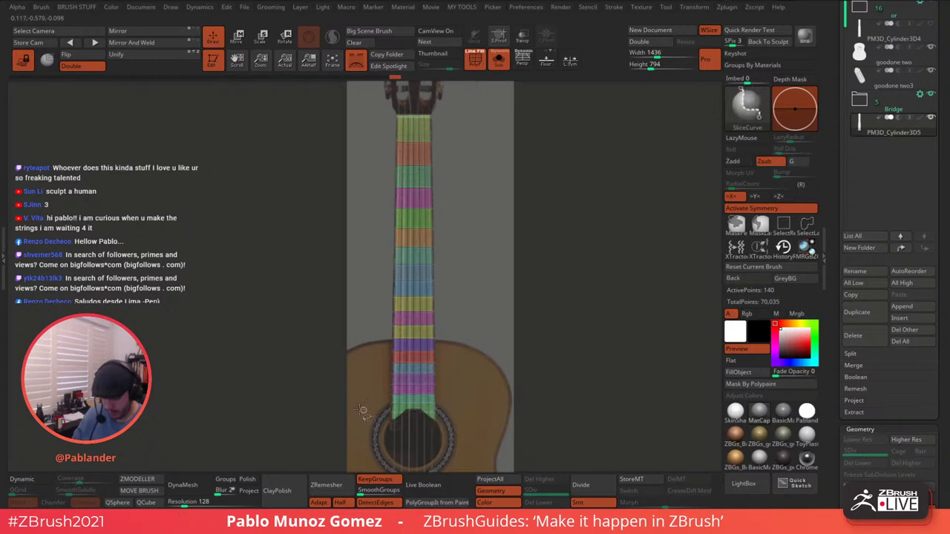
{"action": "left_click_drag", "start_coordinate": [361, 411], "coordinate": [487, 416], "text": "ctrl+shift"}
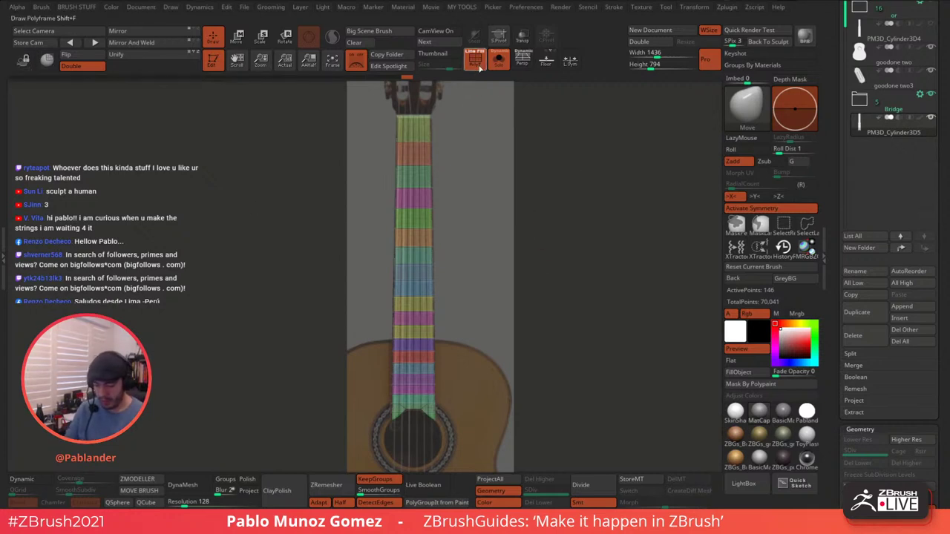
- Hide the Spotlight guitar reference image to leave only the sliced strip on the canvas
{"action": "key", "text": "shift+z"}
{"action": "mouse_move", "coordinate": [488, 201]}
{"action": "left_mouse_down"}
{"action": "mouse_move", "coordinate": [556, 201]}
{"action": "mouse_move", "coordinate": [497, 200]}
{"action": "left_mouse_up"}
{"action": "left_click_drag", "start_coordinate": [487, 281], "coordinate": [522, 276]}
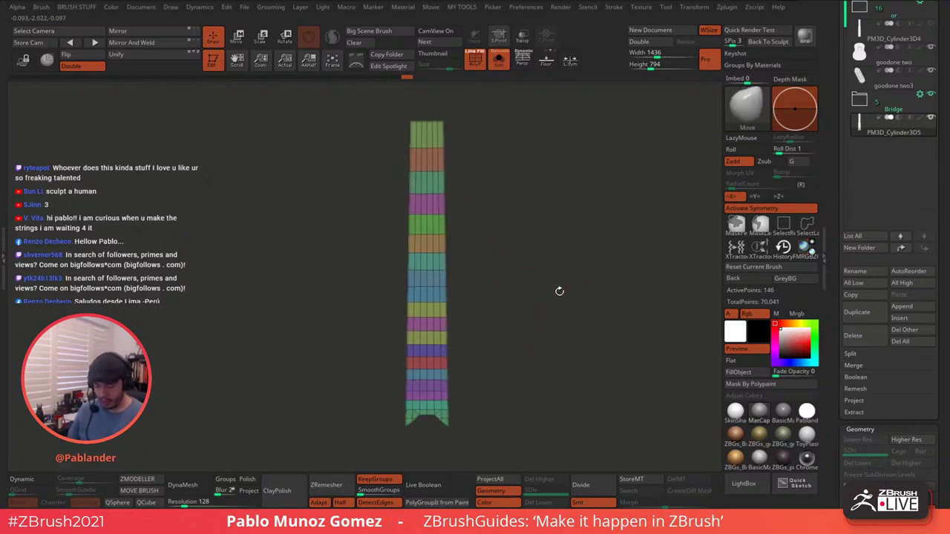
- Duplicate the sliced strip and store the original PM3D_Cylinder3D5 in the folder at the top of the subtool list
{"action": "left_click", "coordinate": [855, 312]}
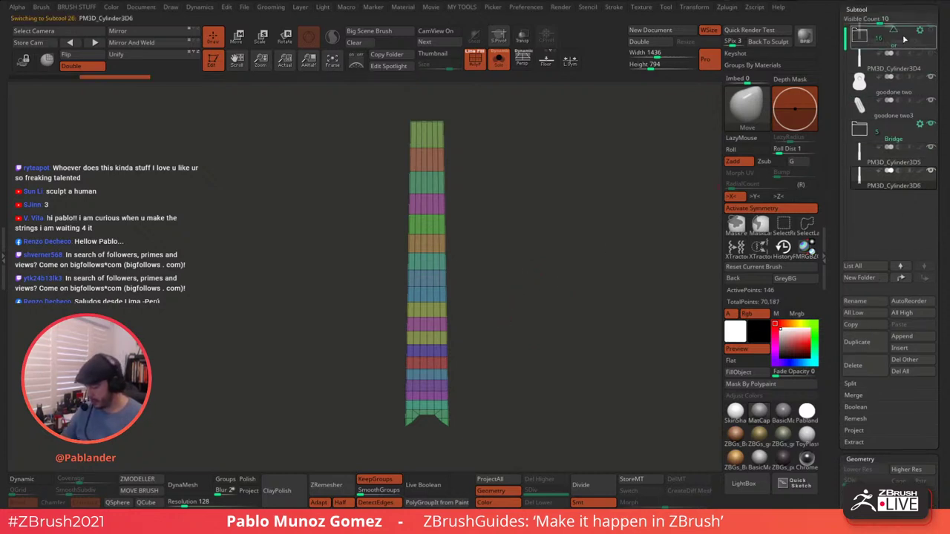
{"action": "left_click_drag", "start_coordinate": [903, 46], "coordinate": [902, 43]}
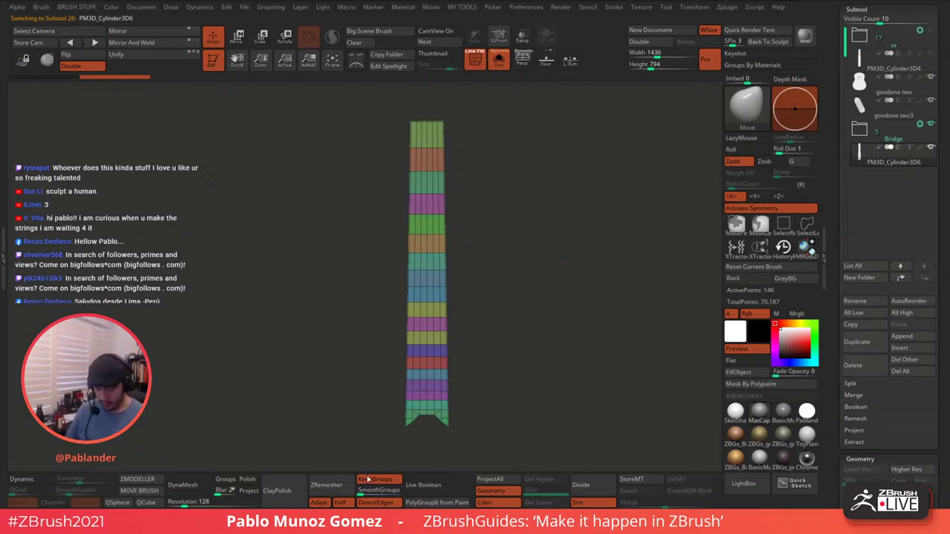
- Set the ZModeler edge action to Bevel on EdgeLoop Complete and bevel the strip's first fret-line loop into a thin band
{"action": "left_click", "coordinate": [140, 479]}
{"action": "mouse_move", "coordinate": [475, 175]}
{"action": "left_mouse_down", "text": "alt"}
{"action": "mouse_move", "coordinate": [513, 191]}
{"action": "mouse_move", "coordinate": [528, 248]}
{"action": "left_mouse_up", "text": "alt"}
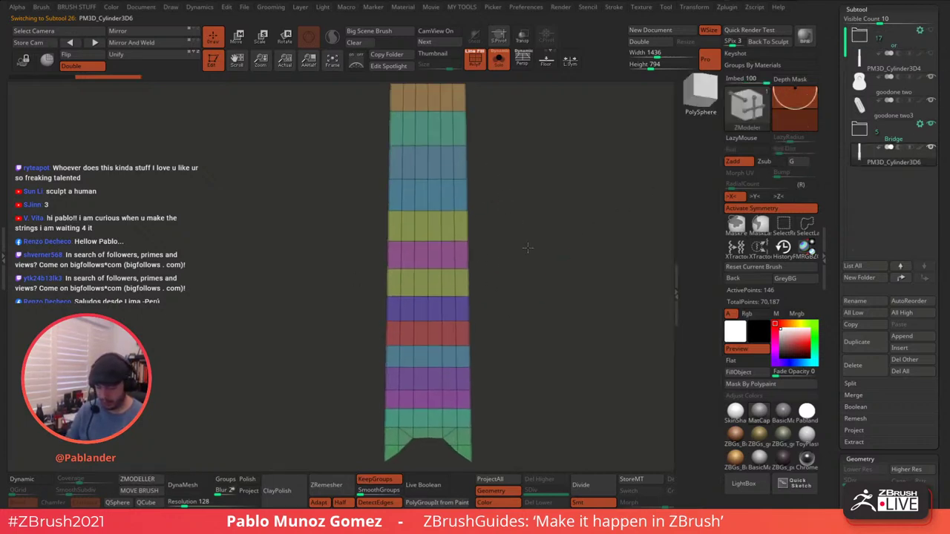
{"action": "left_click_drag", "start_coordinate": [500, 151], "coordinate": [495, 367], "text": "alt"}
{"action": "left_click_drag", "start_coordinate": [467, 209], "coordinate": [479, 292], "text": "alt"}
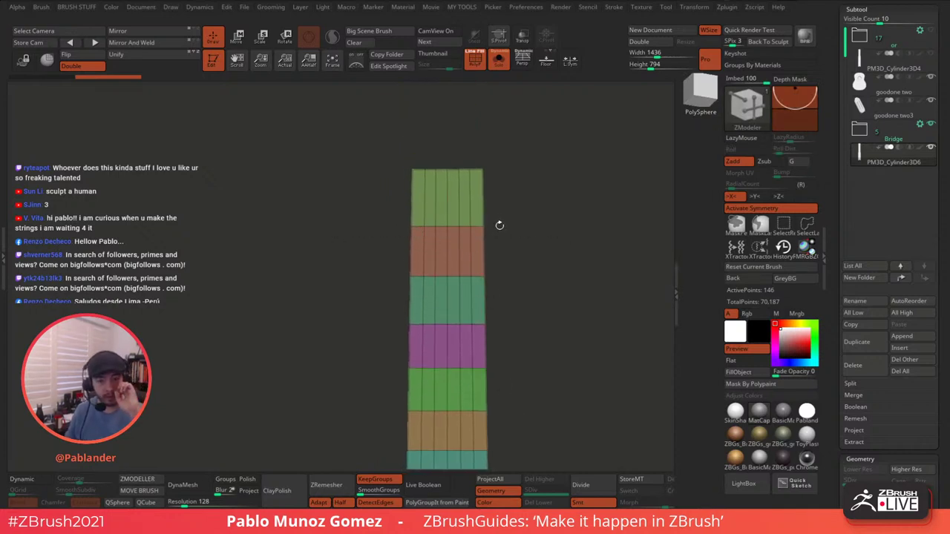
{"action": "mouse_move", "coordinate": [502, 219]}
{"action": "left_mouse_down", "text": "alt"}
{"action": "mouse_move", "coordinate": [515, 209]}
{"action": "mouse_move", "coordinate": [510, 222]}
{"action": "mouse_move", "coordinate": [506, 206]}
{"action": "left_mouse_up", "text": "alt"}
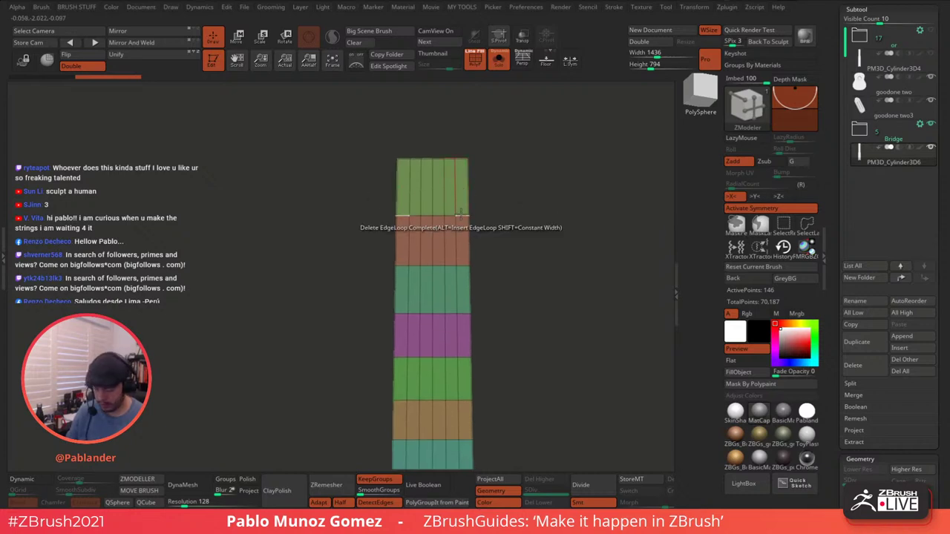
{"action": "key", "text": "space"}
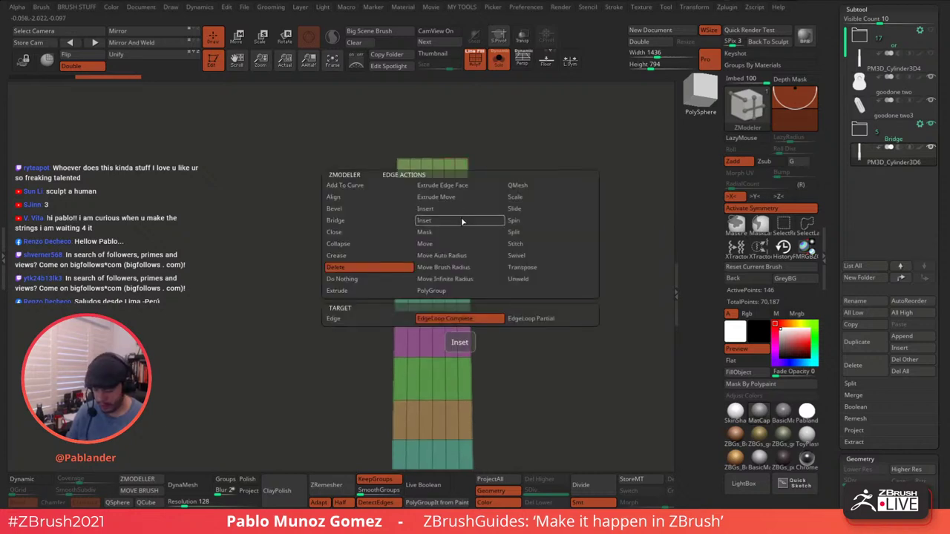
{"action": "left_click", "coordinate": [372, 211]}
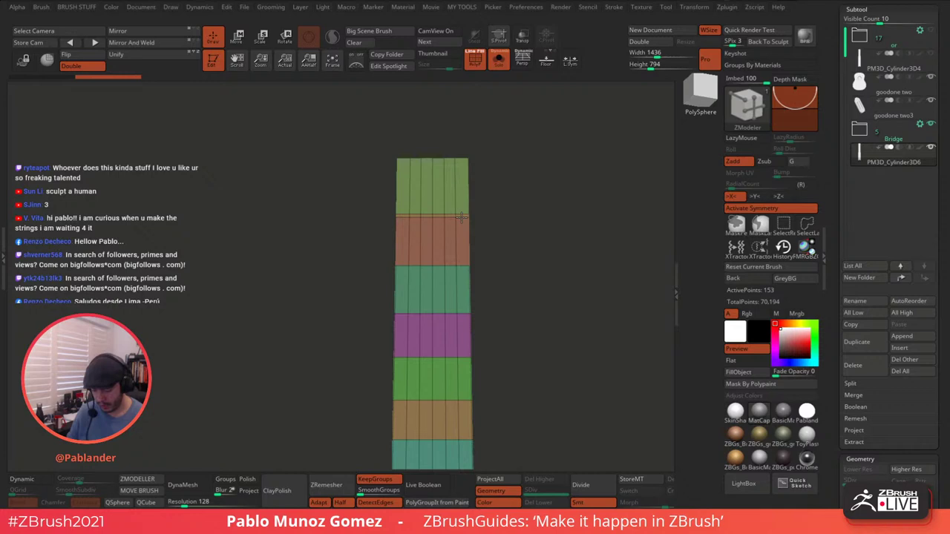
- Bevel the following fret-line edge loops one by one, from the second down to the magenta section's lower edge mid-strip
{"action": "left_click_drag", "start_coordinate": [512, 269], "coordinate": [523, 251]}
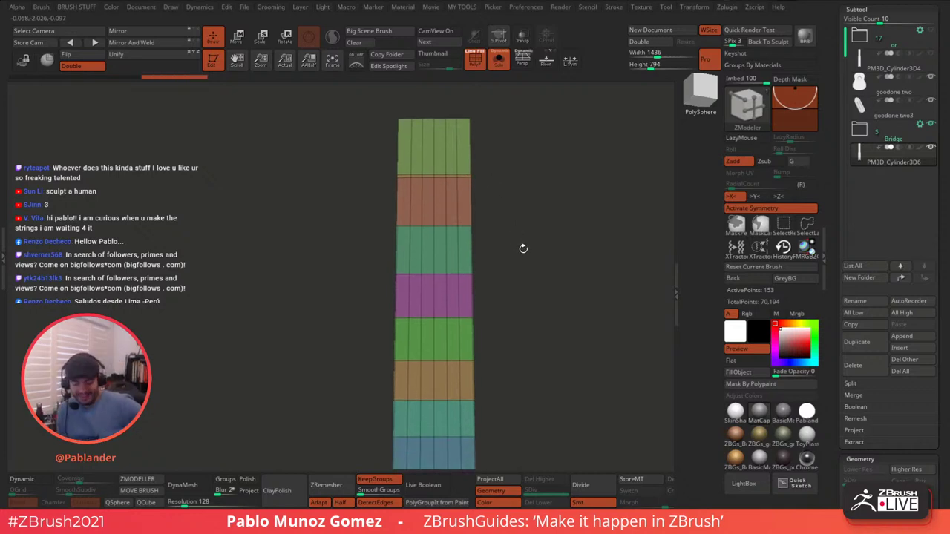
{"action": "left_click", "coordinate": [464, 225]}
{"action": "left_click", "coordinate": [464, 273]}
{"action": "left_click_drag", "start_coordinate": [519, 284], "coordinate": [512, 219], "text": "alt"}
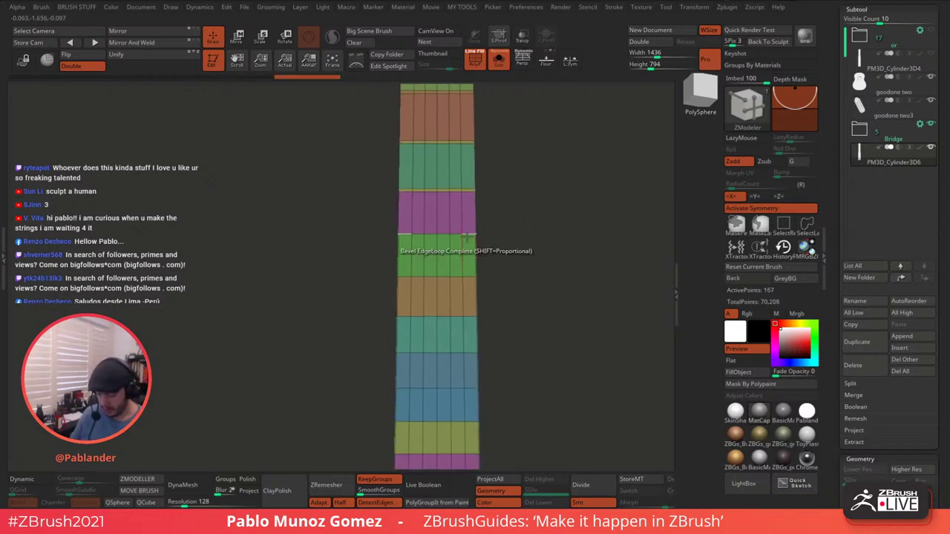
{"action": "left_click", "coordinate": [468, 235]}
{"action": "left_click", "coordinate": [471, 277]}
{"action": "left_click_drag", "start_coordinate": [498, 295], "coordinate": [495, 233], "text": "alt"}
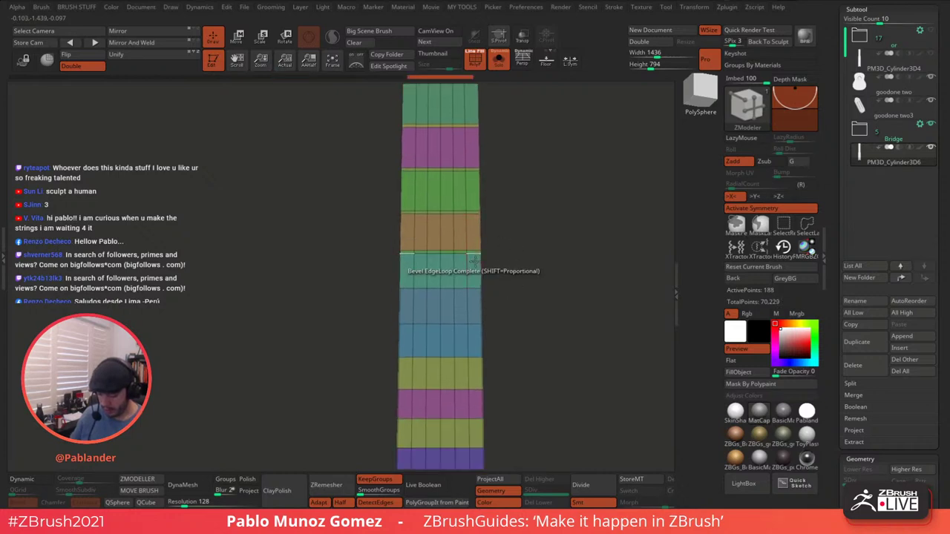
{"action": "left_click", "coordinate": [475, 320]}
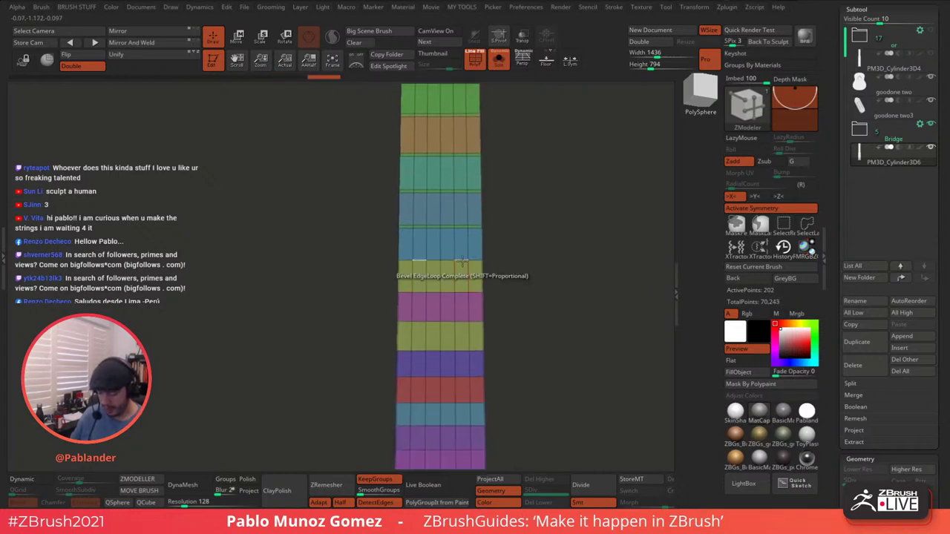
{"action": "left_click", "coordinate": [481, 334]}
{"action": "left_click_drag", "start_coordinate": [518, 239], "coordinate": [516, 214], "text": "alt"}
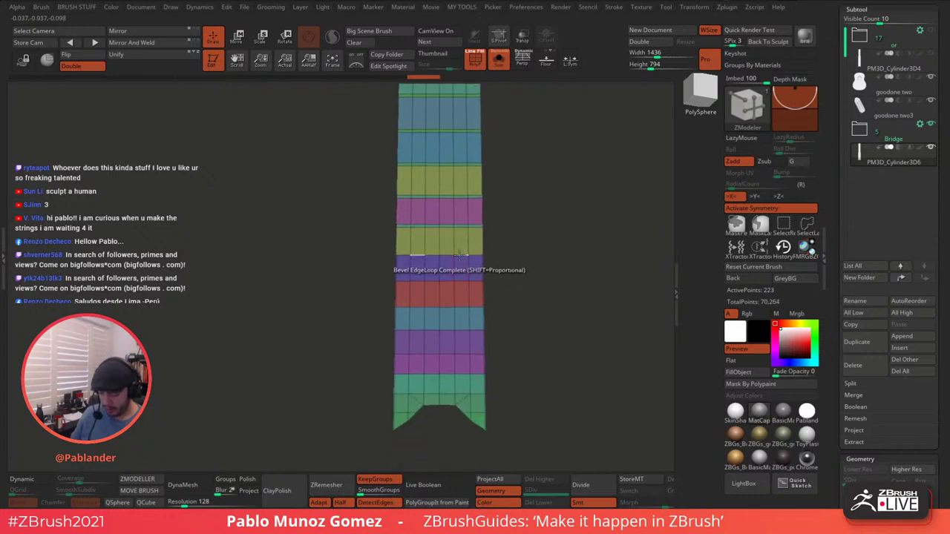
- Bevel the remaining fret-line edge loops, from the violet section's upper edge down to the green end piece
{"action": "left_click", "coordinate": [461, 255]}
{"action": "left_click", "coordinate": [464, 281]}
{"action": "left_click", "coordinate": [464, 307]}
{"action": "left_click", "coordinate": [462, 331]}
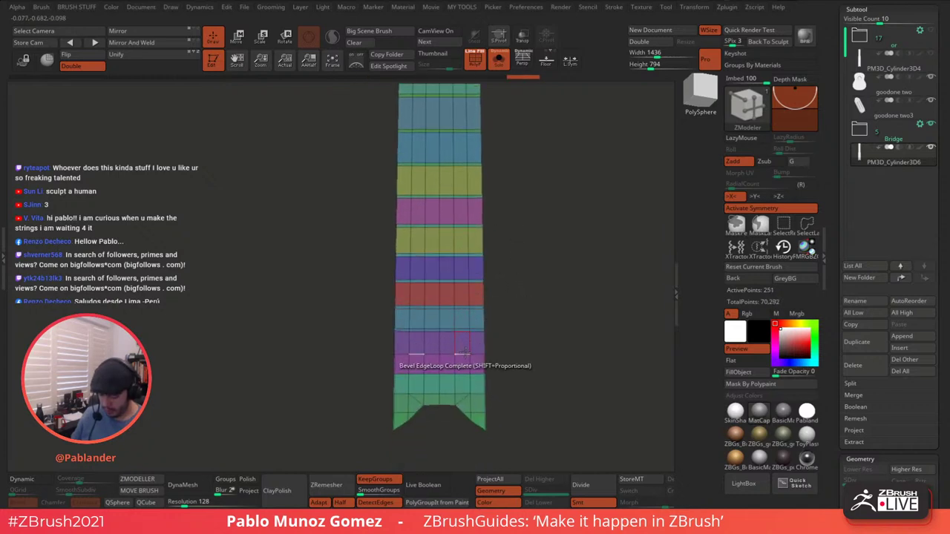
{"action": "left_click", "coordinate": [467, 354]}
{"action": "left_click", "coordinate": [463, 374]}
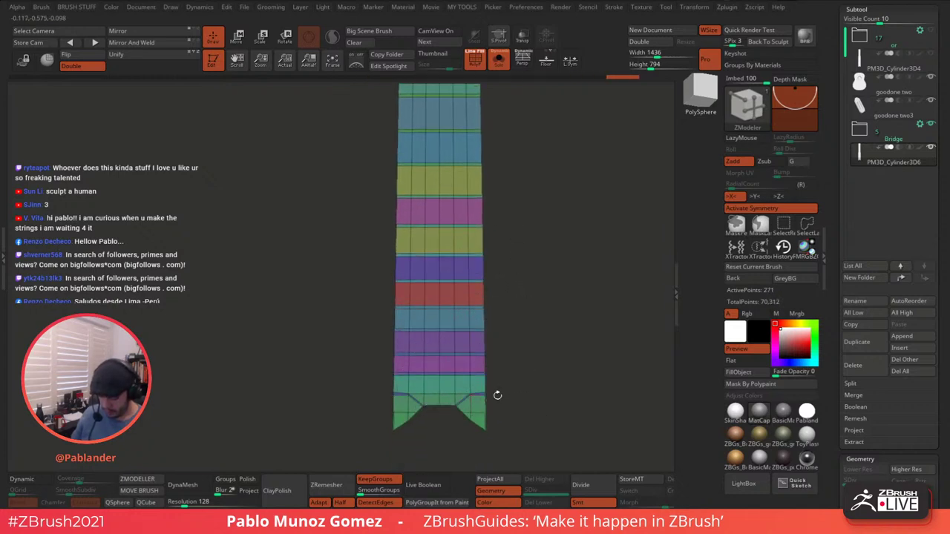
- Try to delete the diagonal edge loop in the strip's notched lower end with ZModeler's Delete on EdgeLoop Complete
{"action": "left_click", "coordinate": [484, 386]}
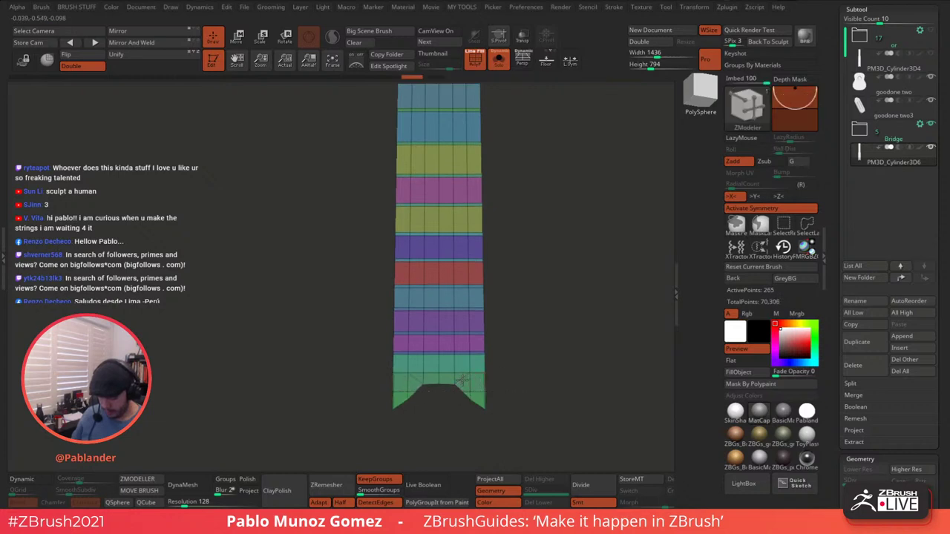
{"action": "key", "text": "space"}
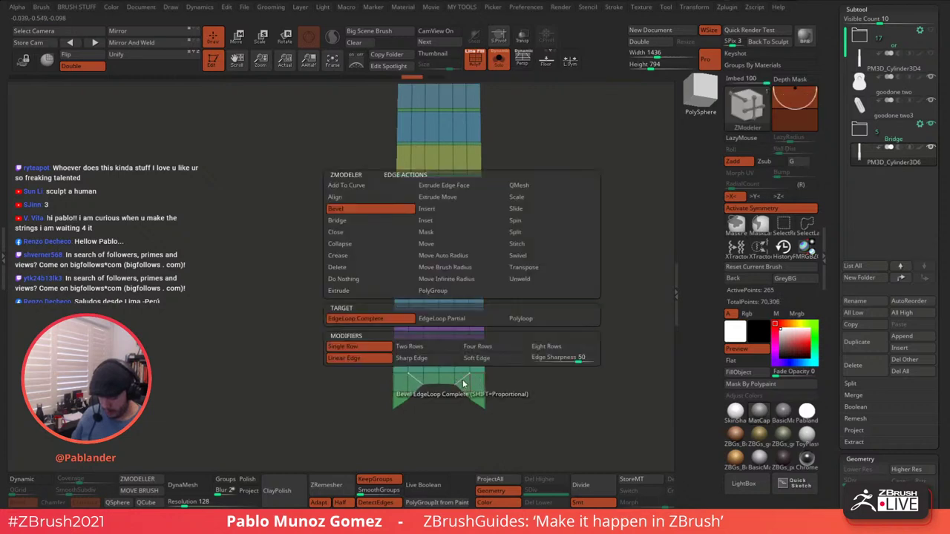
{"action": "left_click", "coordinate": [361, 267]}
{"action": "left_click", "coordinate": [403, 319]}
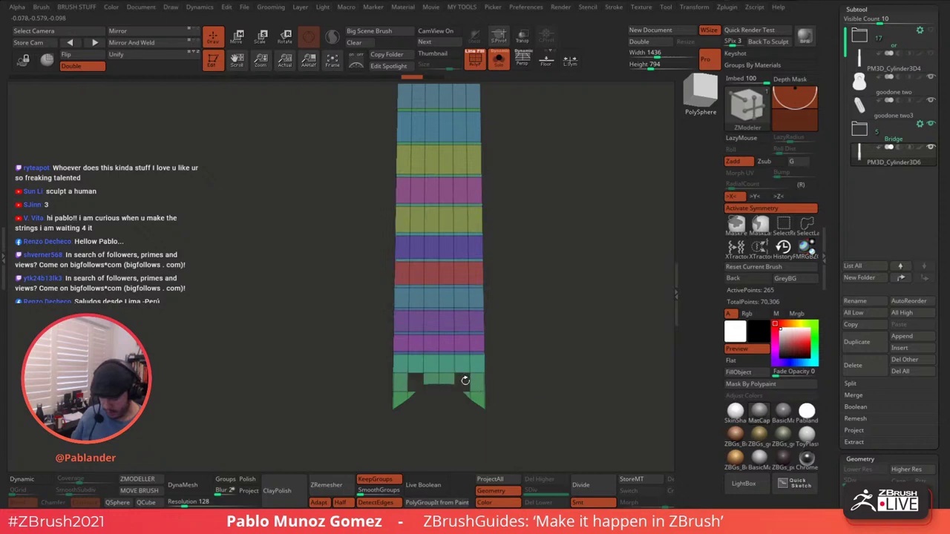
{"action": "key", "text": "ctrl+z"}
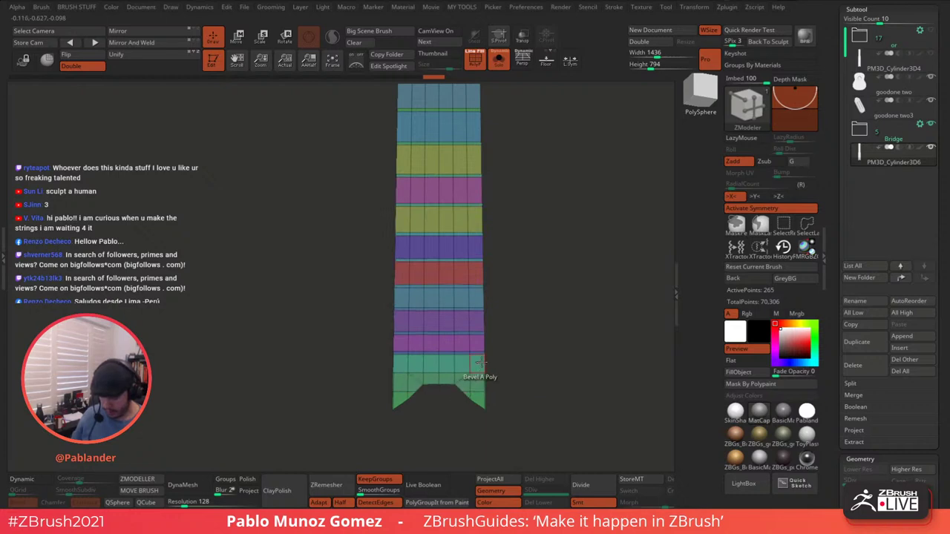
- Try to bevel the edge loop crossing the two legs of the strip's notched lower end
{"action": "mouse_move", "coordinate": [508, 344]}
{"action": "left_mouse_down", "text": "alt"}
{"action": "mouse_move", "coordinate": [524, 387]}
{"action": "mouse_move", "coordinate": [556, 289]}
{"action": "left_mouse_up", "text": "alt"}
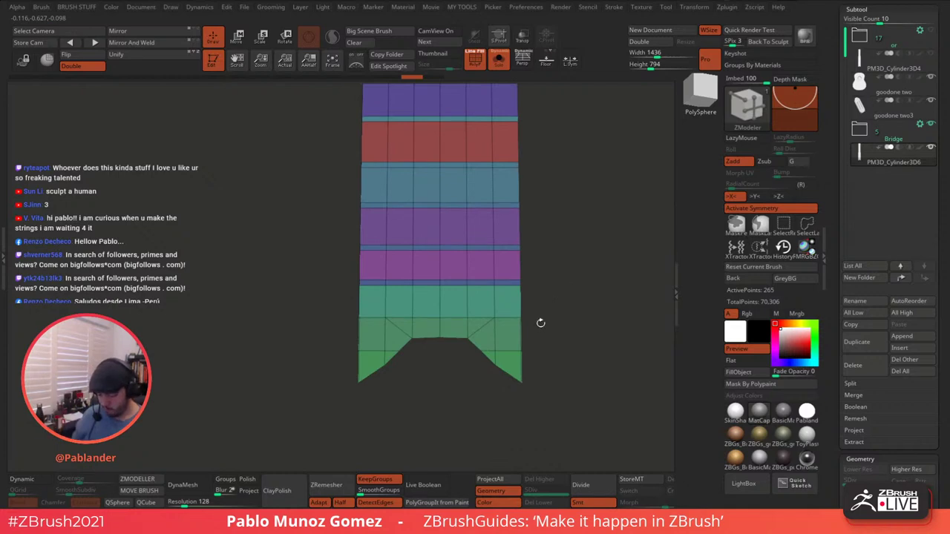
{"action": "left_click_drag", "start_coordinate": [530, 316], "coordinate": [551, 302], "text": "alt"}
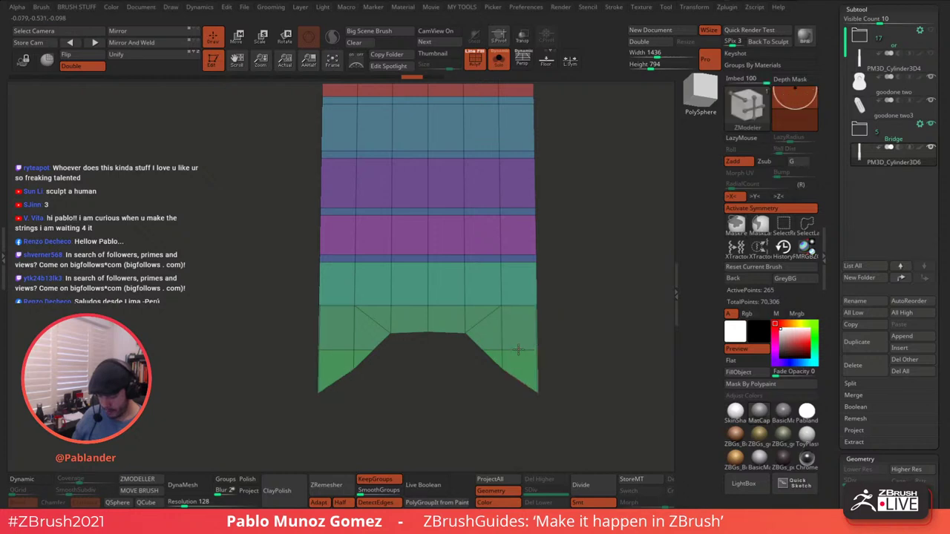
{"action": "key", "text": "space"}
{"action": "left_click", "coordinate": [428, 213]}
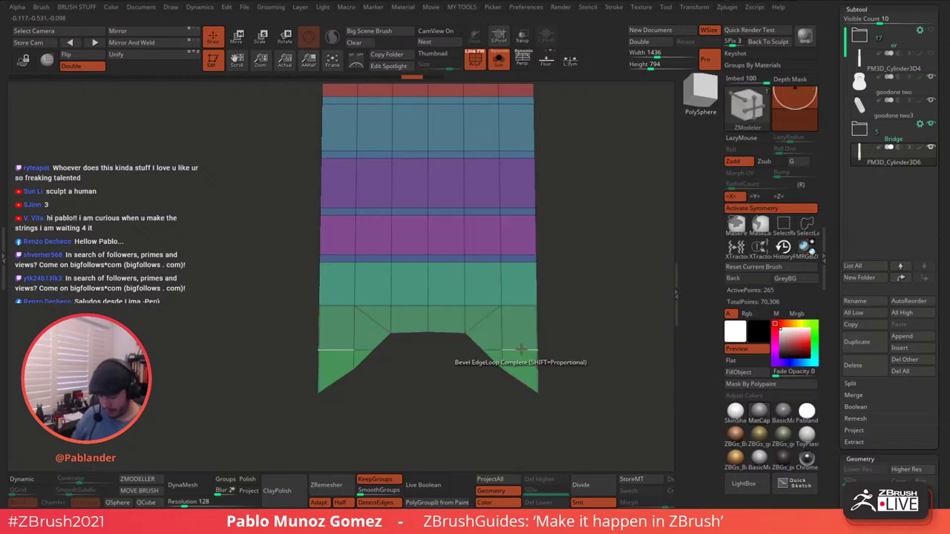
{"action": "left_click_drag", "start_coordinate": [539, 347], "coordinate": [544, 342]}
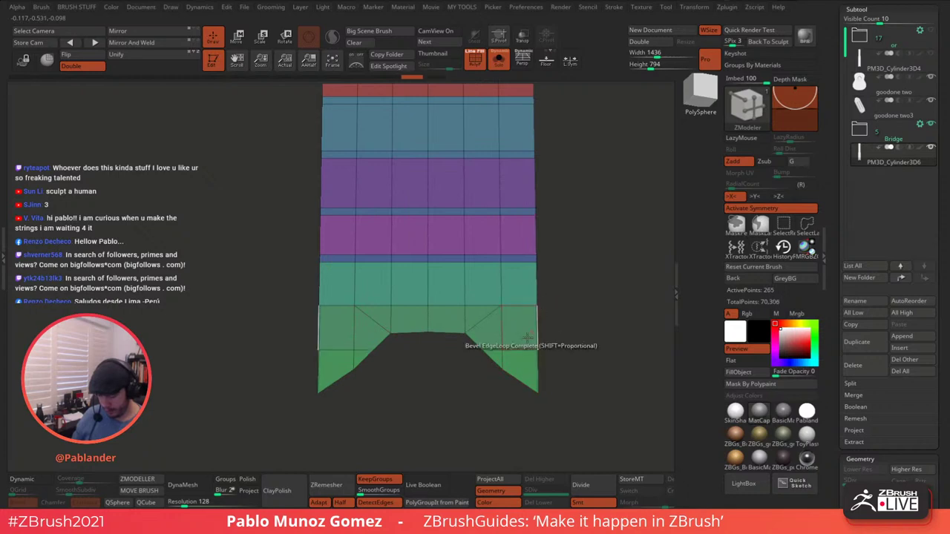
{"action": "key", "text": "ctrl+z"}
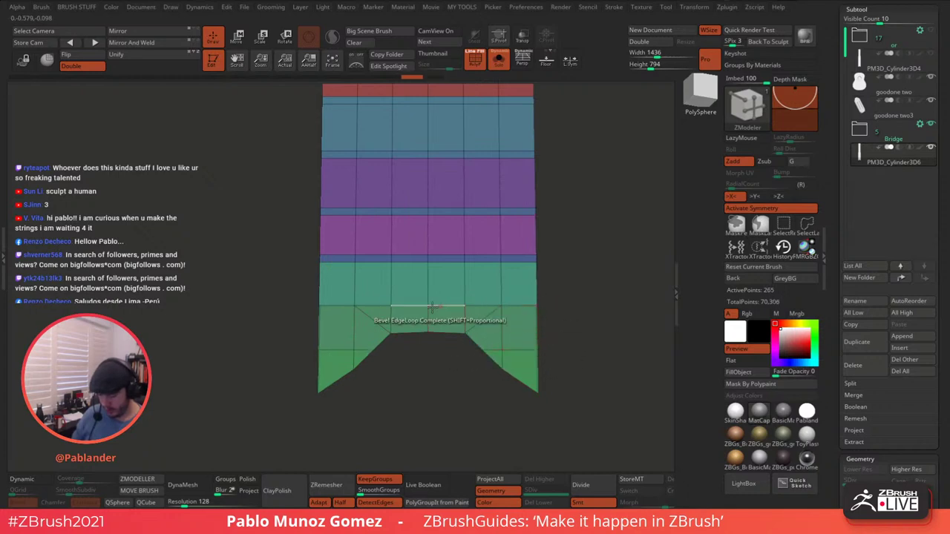
- Mask all but the cross edge above the notch and move it down about 0.0045 units along the strip
{"action": "left_click_drag", "start_coordinate": [292, 291], "coordinate": [560, 312], "text": "ctrl"}
{"action": "left_click", "coordinate": [561, 313], "text": "ctrl"}
{"action": "key", "text": "w"}
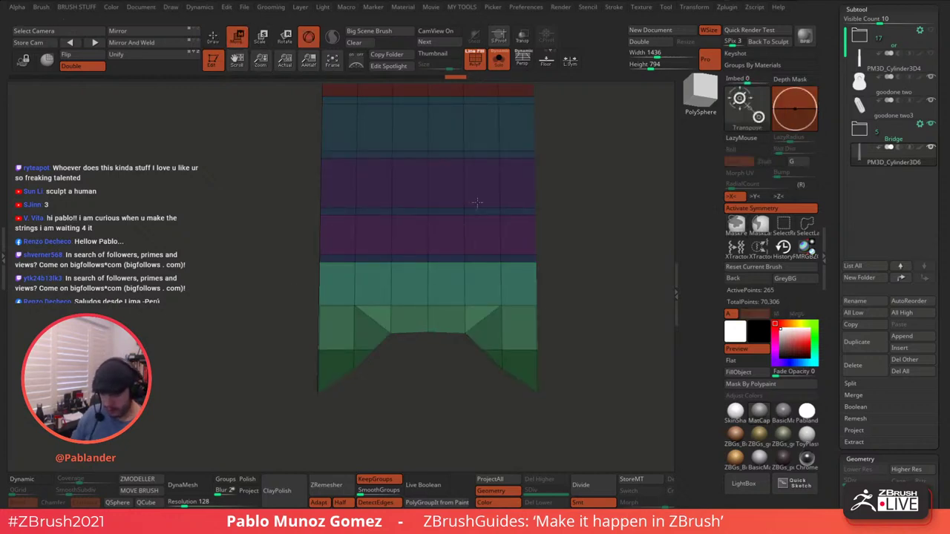
{"action": "key", "text": "f"}
{"action": "left_click", "coordinate": [323, 196]}
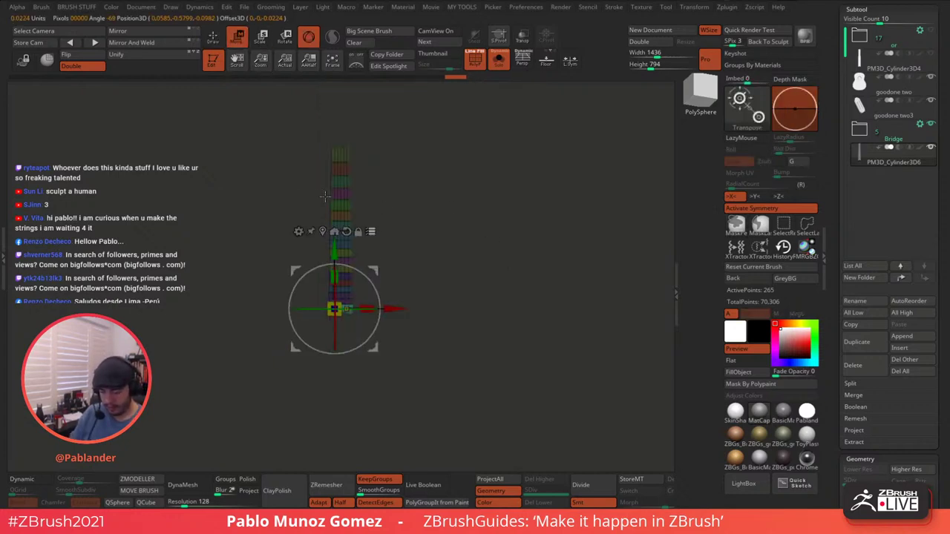
{"action": "left_click", "coordinate": [370, 232]}
{"action": "key", "text": "f"}
{"action": "left_click_drag", "start_coordinate": [438, 311], "coordinate": [510, 274], "text": "alt"}
{"action": "left_click_drag", "start_coordinate": [379, 247], "coordinate": [378, 251]}
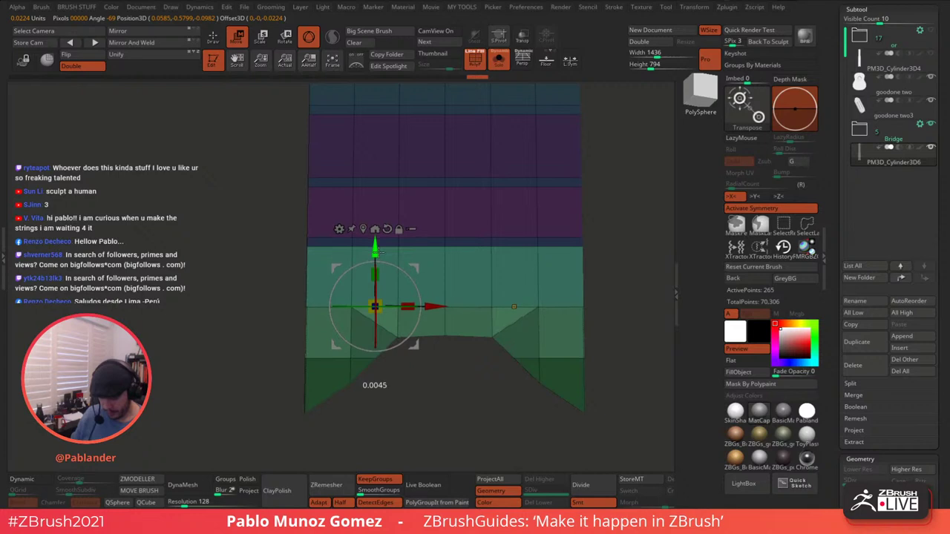
{"action": "key", "text": "q"}
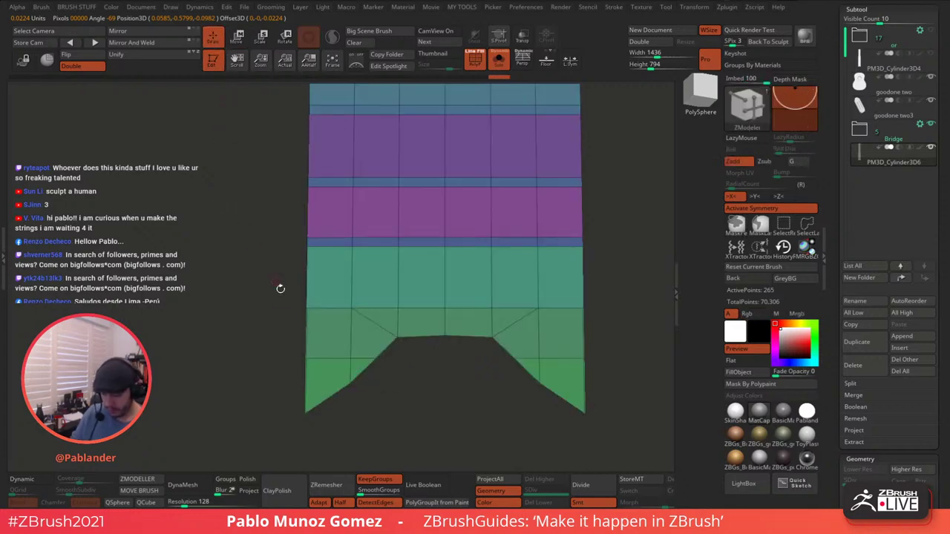
- Slice straight across the strip just above the cross edge over the notch, and again across the two lower legs
{"action": "left_click_drag", "start_coordinate": [226, 299], "coordinate": [612, 303], "text": "ctrl+shift"}
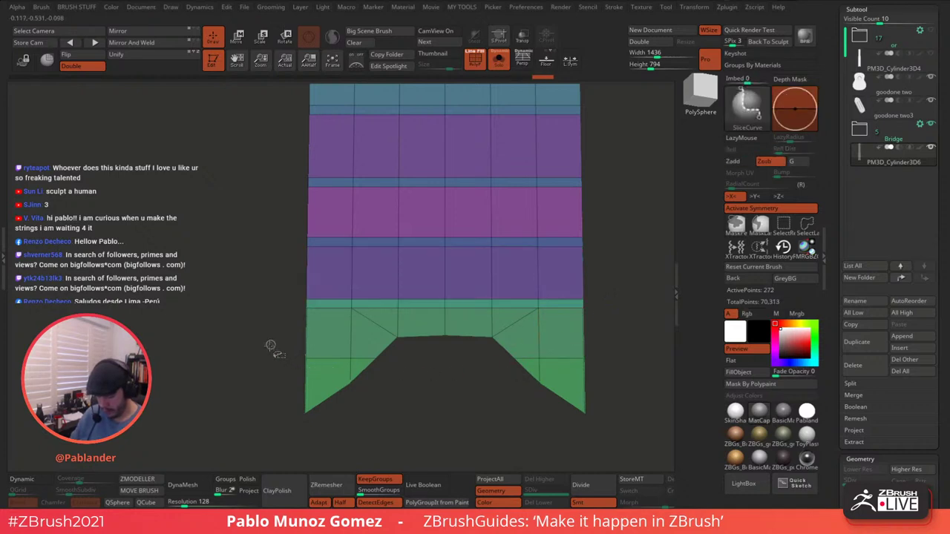
{"action": "left_click_drag", "start_coordinate": [273, 375], "coordinate": [616, 374], "text": "ctrl+shift"}
{"action": "left_click_drag", "start_coordinate": [590, 299], "coordinate": [518, 234], "text": "alt"}
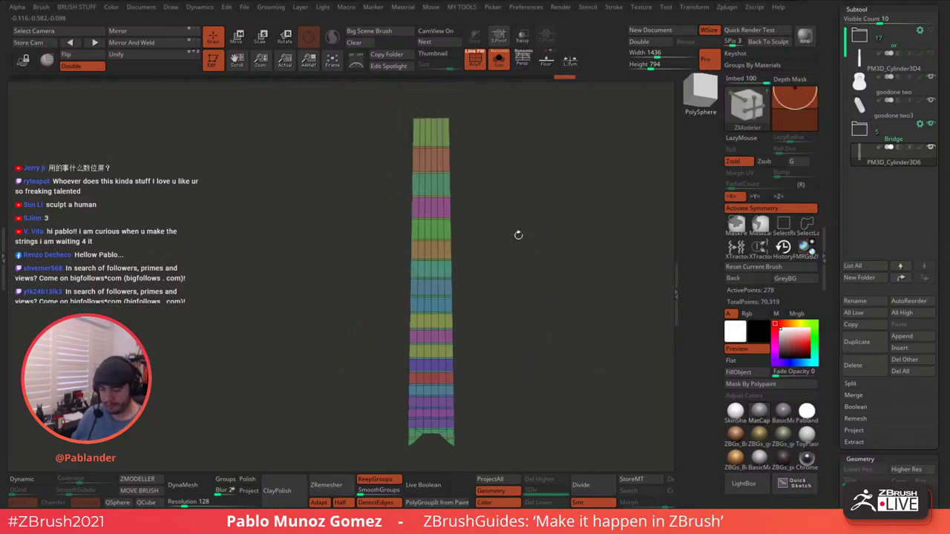
- Return to the Move brush, duplicate the beveled strip, and store the original PM3D_Cylinder3D6 in the topmost subtool folder
{"action": "key", "text": "b"}
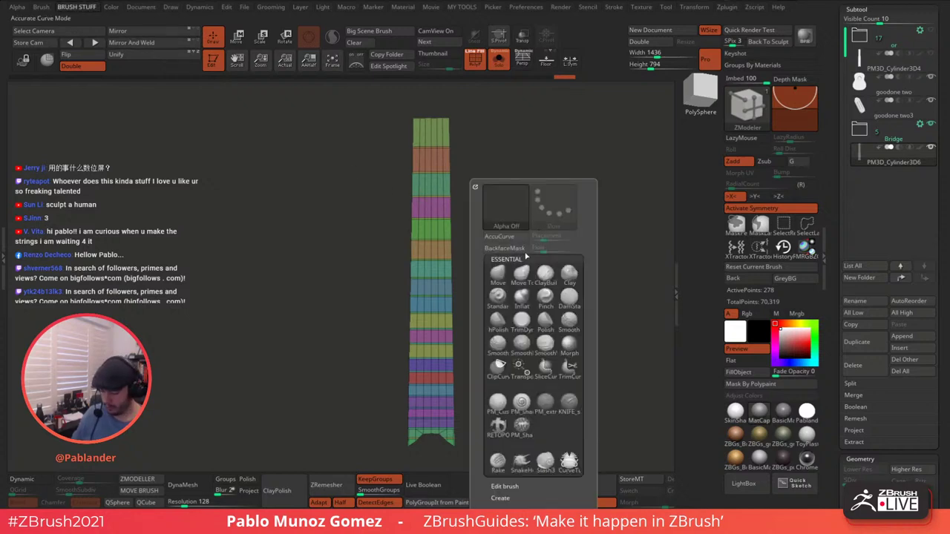
{"action": "key", "text": "m"}
{"action": "key", "text": "v"}
{"action": "left_click_drag", "start_coordinate": [544, 221], "coordinate": [532, 258]}
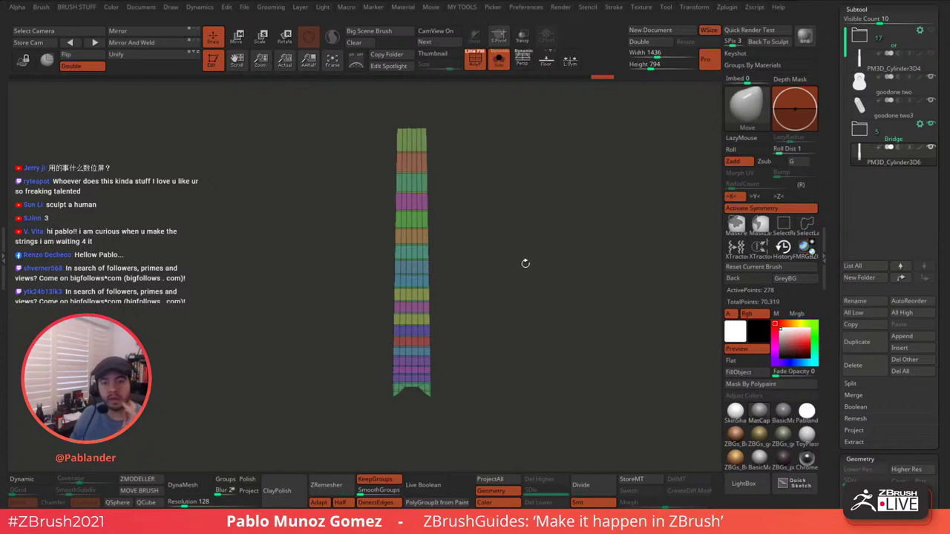
{"action": "mouse_move", "coordinate": [518, 278]}
{"action": "left_mouse_down"}
{"action": "mouse_move", "coordinate": [525, 268]}
{"action": "mouse_move", "coordinate": [514, 268]}
{"action": "left_mouse_up"}
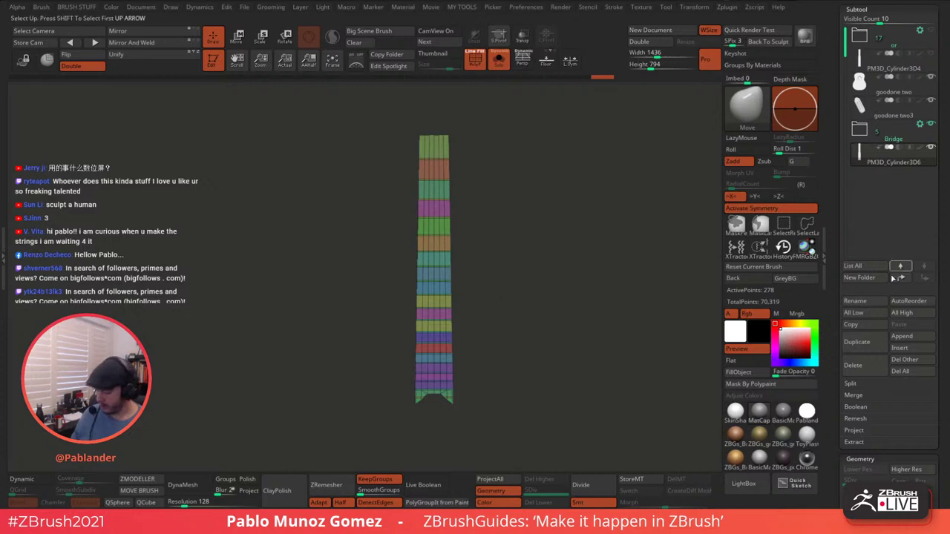
{"action": "left_click", "coordinate": [856, 342]}
{"action": "left_click_drag", "start_coordinate": [907, 46], "coordinate": [910, 35]}
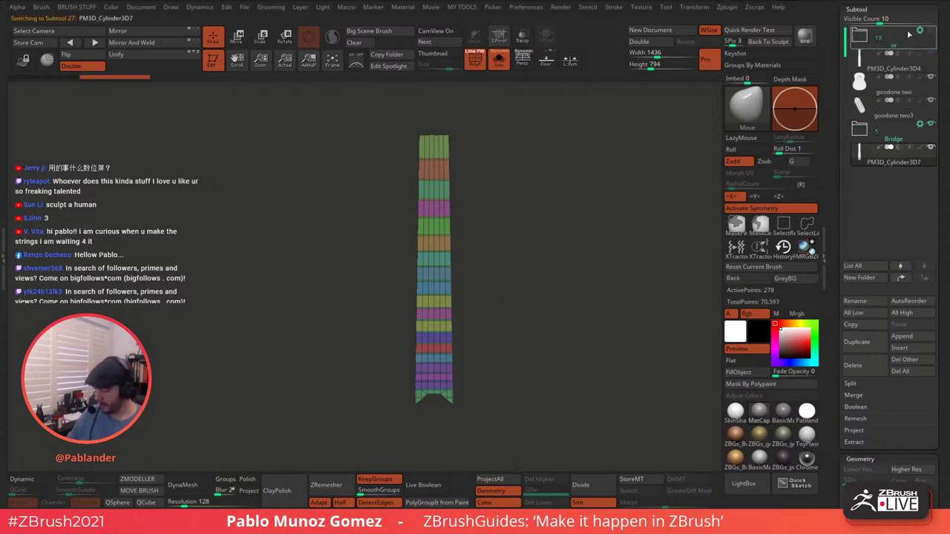
- Set the visibility selection to SelectRect and try hiding the wide polygroups at the strip's upper end one by one
{"action": "left_click_drag", "start_coordinate": [480, 241], "coordinate": [475, 243]}
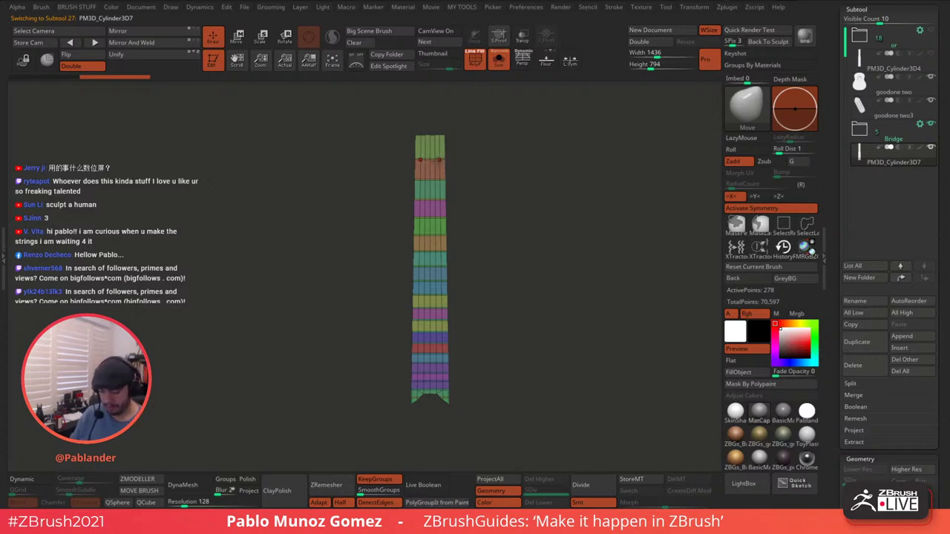
{"action": "key", "text": "ctrl+shift"}
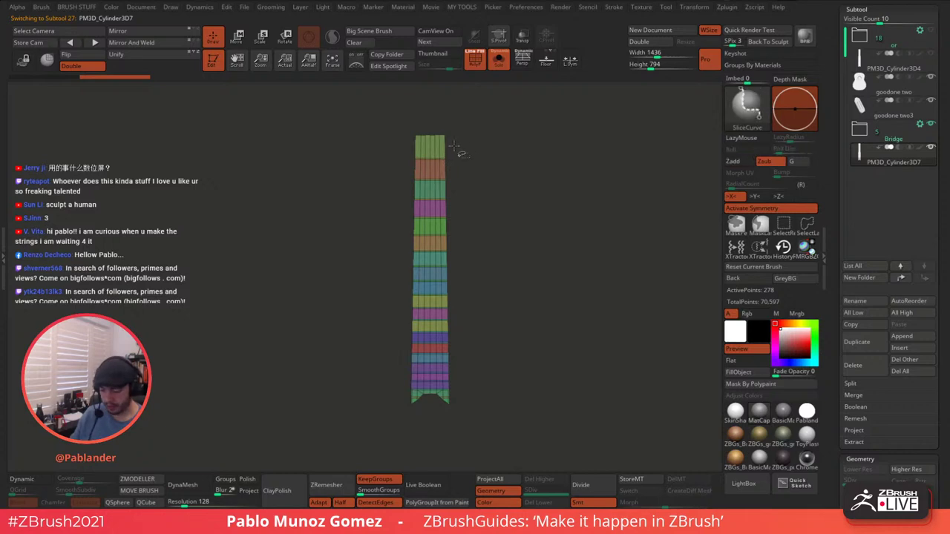
{"action": "left_click", "coordinate": [784, 224], "text": "ctrl+shift"}
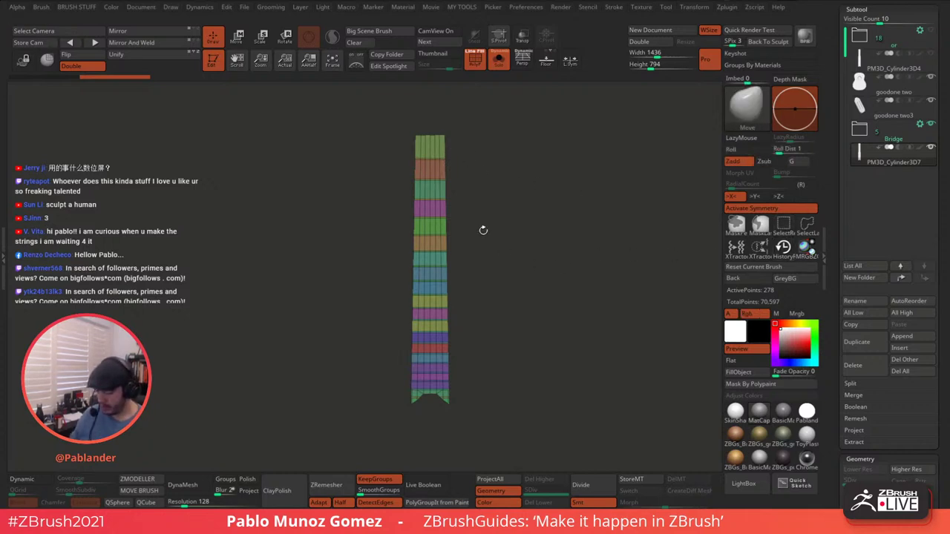
{"action": "left_click_drag", "start_coordinate": [450, 142], "coordinate": [468, 153]}
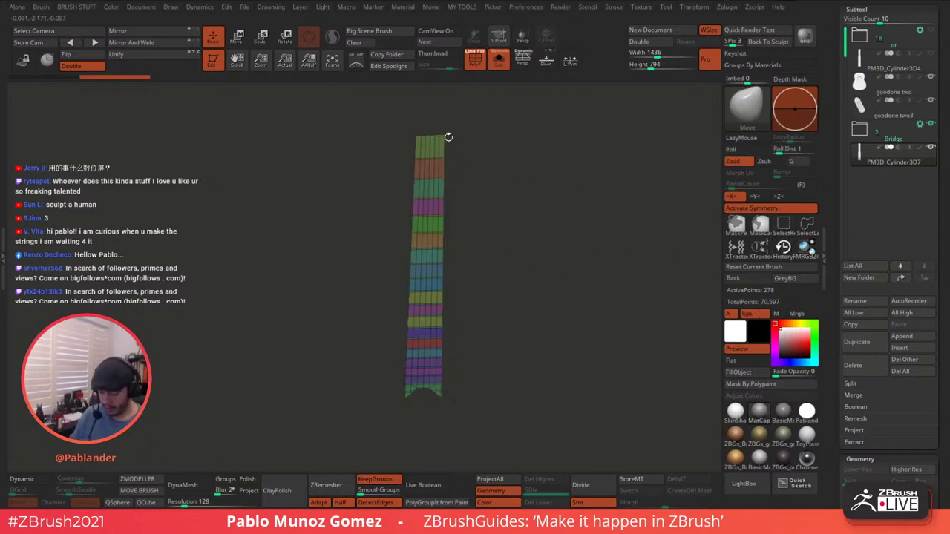
{"action": "left_click", "coordinate": [433, 147], "text": "ctrl+shift"}
{"action": "left_click", "coordinate": [434, 146], "text": "ctrl+shift"}
{"action": "left_click", "coordinate": [441, 177], "text": "ctrl+shift"}
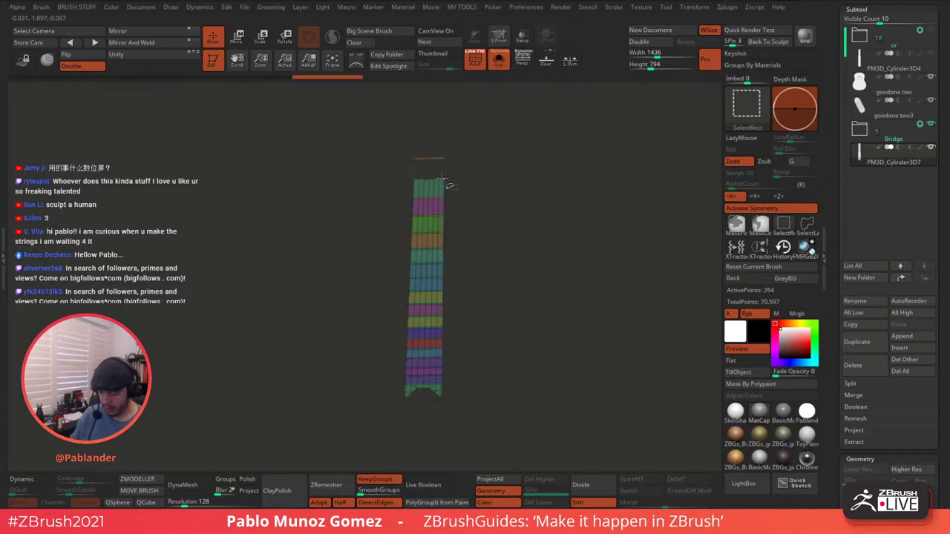
{"action": "left_click", "coordinate": [444, 186], "text": "ctrl+alt+shift"}
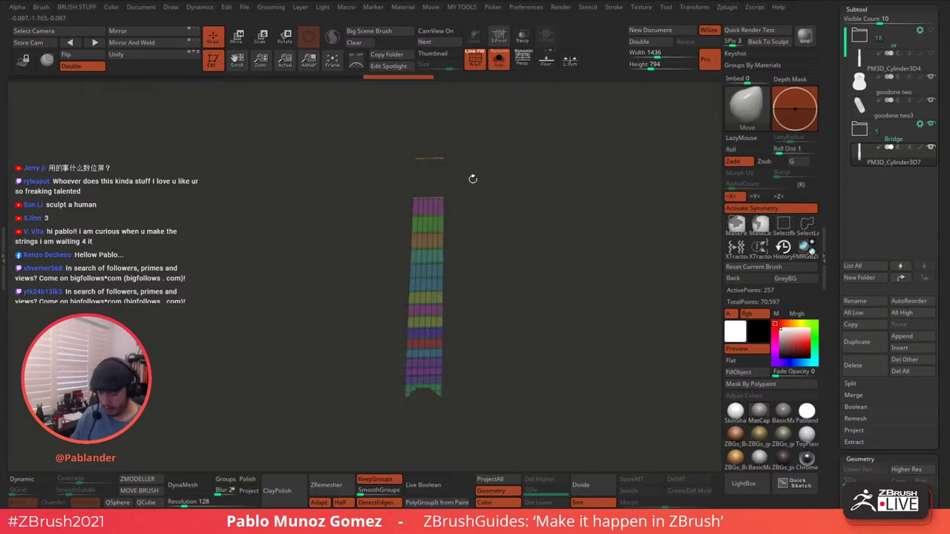
{"action": "key", "text": "ctrl+shift+z"}
- Isolate the third wide polygroup with its thin band, and restore the visibility of the whole strip
{"action": "mouse_move", "coordinate": [475, 188]}
{"action": "left_mouse_down"}
{"action": "mouse_move", "coordinate": [475, 178]}
{"action": "mouse_move", "coordinate": [482, 197]}
{"action": "mouse_move", "coordinate": [502, 205]}
{"action": "left_mouse_up"}
{"action": "left_click", "coordinate": [497, 194], "text": "ctrl+shift"}
{"action": "left_click", "coordinate": [449, 181], "text": "ctrl+shift"}
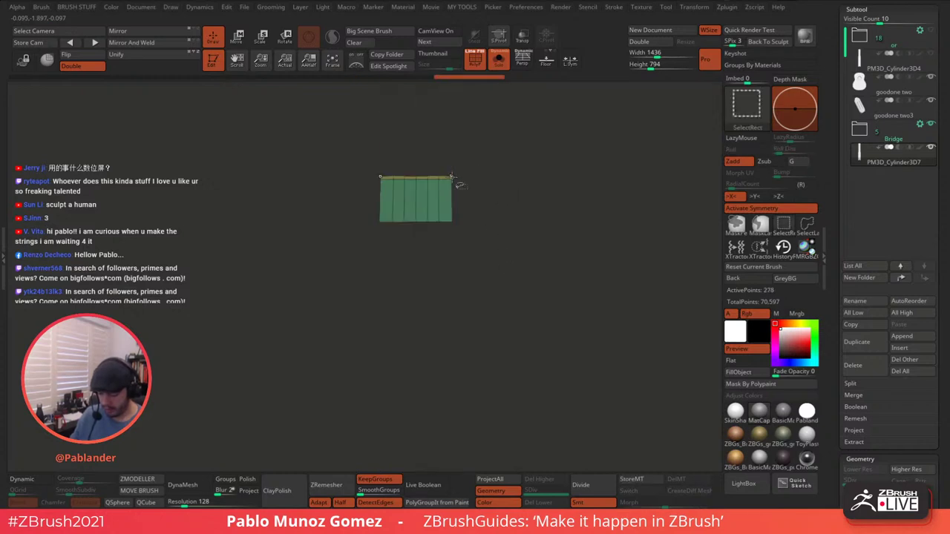
{"action": "left_click", "coordinate": [470, 178], "text": "ctrl+shift"}
{"action": "left_click_drag", "start_coordinate": [481, 175], "coordinate": [489, 195]}
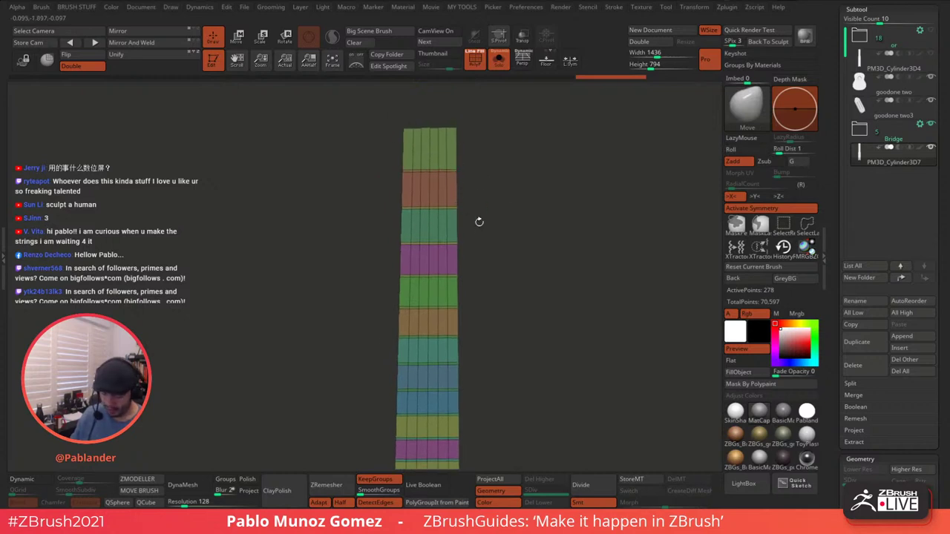
- Activate the ZModeler brush and mark the upper wide segments between the fret bands as a temporary polygroup
{"action": "left_click", "coordinate": [142, 480]}
{"action": "left_click_drag", "start_coordinate": [500, 160], "coordinate": [483, 157], "text": "shift"}
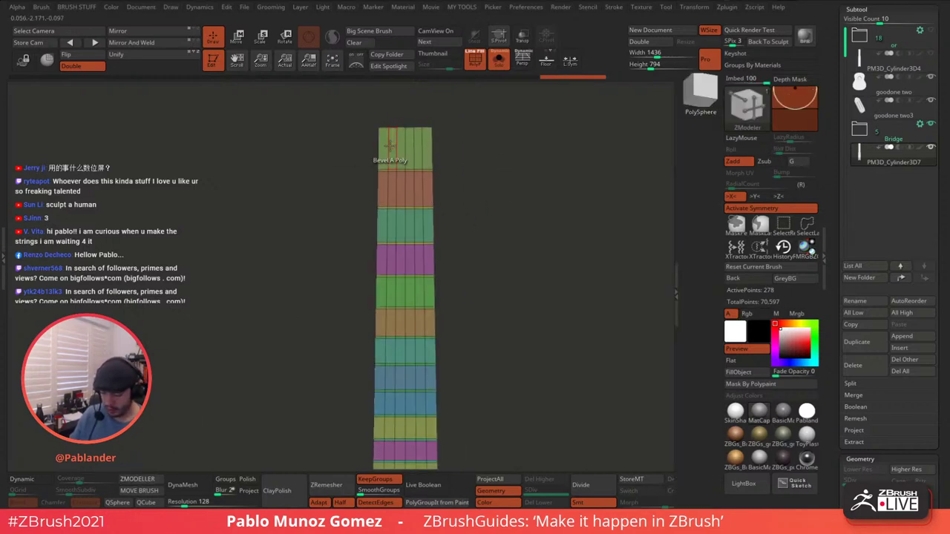
{"action": "left_click", "coordinate": [429, 184]}
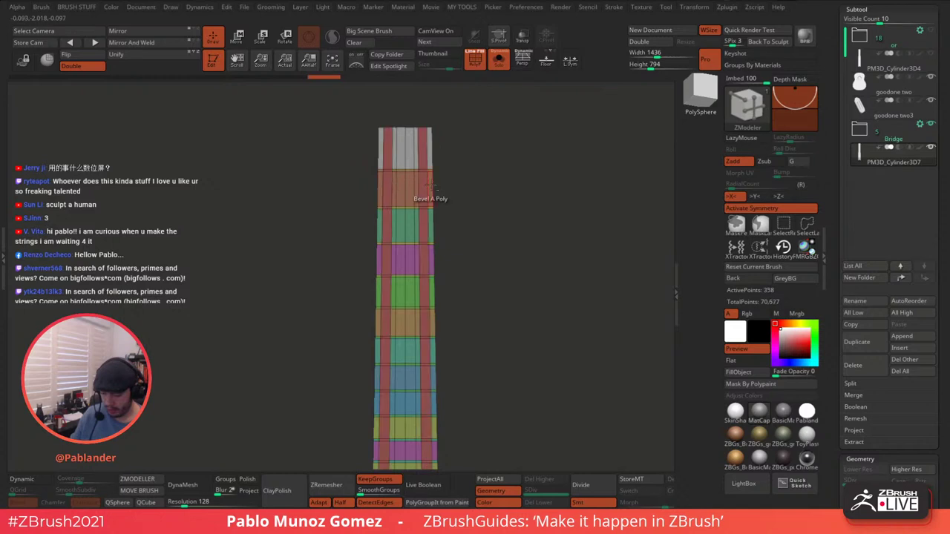
{"action": "key", "text": "ctrl+z"}
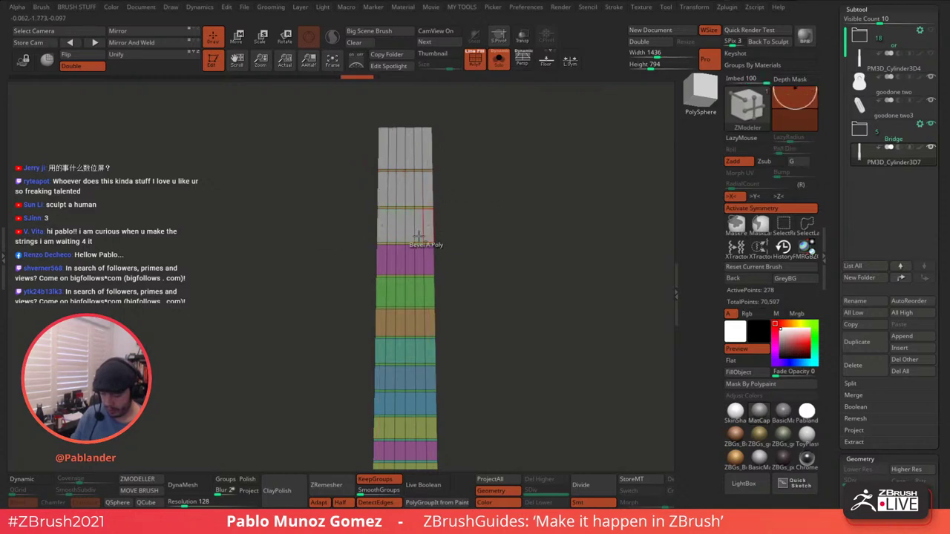
{"action": "left_click_drag", "start_coordinate": [378, 263], "coordinate": [425, 261], "text": "alt"}
{"action": "mouse_move", "coordinate": [381, 293]}
{"action": "left_mouse_down", "text": "alt"}
{"action": "mouse_move", "coordinate": [427, 291]}
{"action": "mouse_move", "coordinate": [474, 195]}
{"action": "left_mouse_up", "text": "alt"}
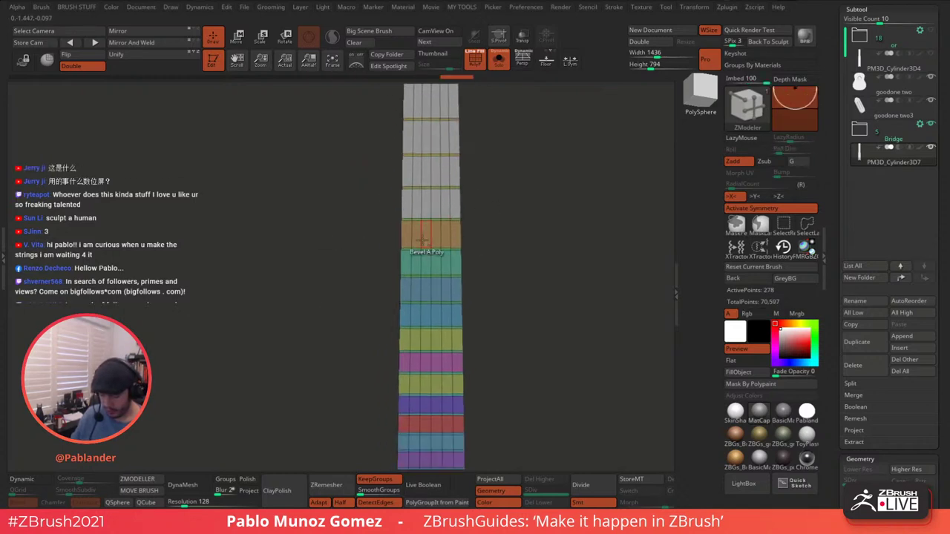
{"action": "left_click_drag", "start_coordinate": [407, 288], "coordinate": [475, 286], "text": "alt"}
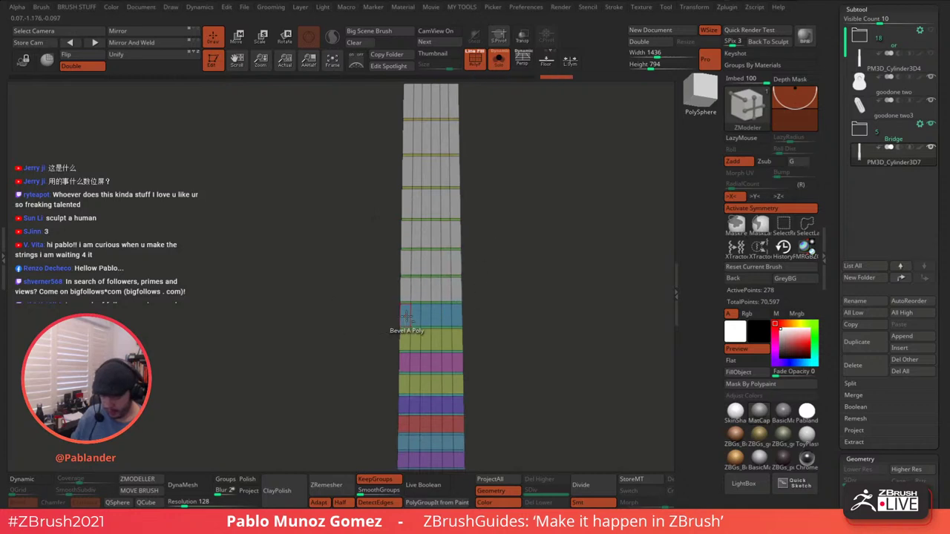
- Add the middle and lower wide segments to the temporary polygroup, leaving the thin fret bands out
{"action": "left_click_drag", "start_coordinate": [406, 317], "coordinate": [459, 316], "text": "alt"}
{"action": "mouse_move", "coordinate": [407, 339]}
{"action": "left_mouse_down", "text": "alt"}
{"action": "mouse_move", "coordinate": [472, 336]}
{"action": "mouse_move", "coordinate": [463, 223]}
{"action": "mouse_move", "coordinate": [475, 283]}
{"action": "mouse_move", "coordinate": [446, 185]}
{"action": "left_mouse_up", "text": "alt"}
{"action": "left_click_drag", "start_coordinate": [367, 170], "coordinate": [475, 168], "text": "alt"}
{"action": "left_click_drag", "start_coordinate": [358, 202], "coordinate": [449, 203], "text": "alt"}
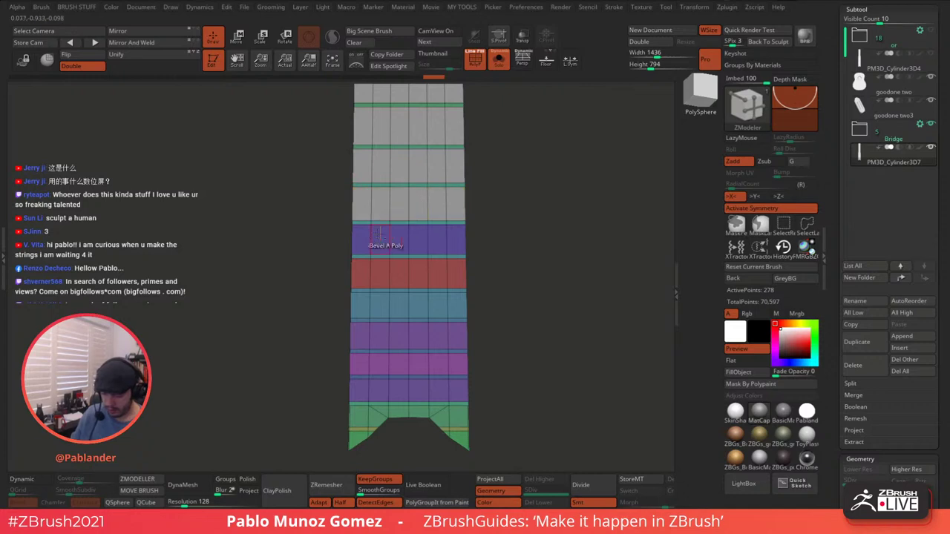
{"action": "left_click_drag", "start_coordinate": [361, 239], "coordinate": [455, 237], "text": "alt"}
{"action": "left_click_drag", "start_coordinate": [359, 273], "coordinate": [450, 273], "text": "alt"}
{"action": "left_click_drag", "start_coordinate": [360, 305], "coordinate": [468, 303], "text": "alt"}
{"action": "left_click_drag", "start_coordinate": [360, 336], "coordinate": [460, 336], "text": "alt"}
{"action": "left_click_drag", "start_coordinate": [360, 365], "coordinate": [451, 364], "text": "alt"}
- Add the segment above the notch, the faces around the notch and the two leg tips to the temporary polygroup
{"action": "left_click_drag", "start_coordinate": [356, 393], "coordinate": [423, 392]}
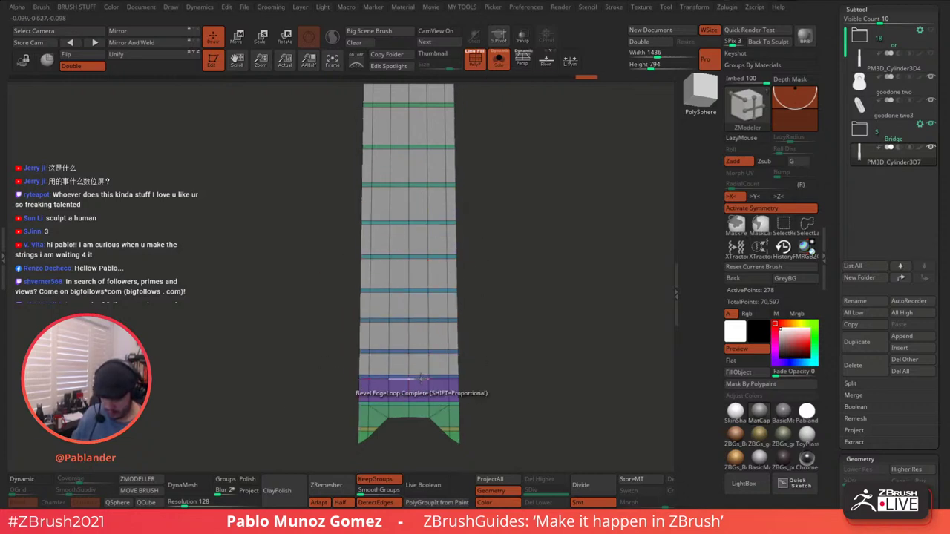
{"action": "left_click", "coordinate": [426, 391]}
{"action": "left_click", "coordinate": [360, 418]}
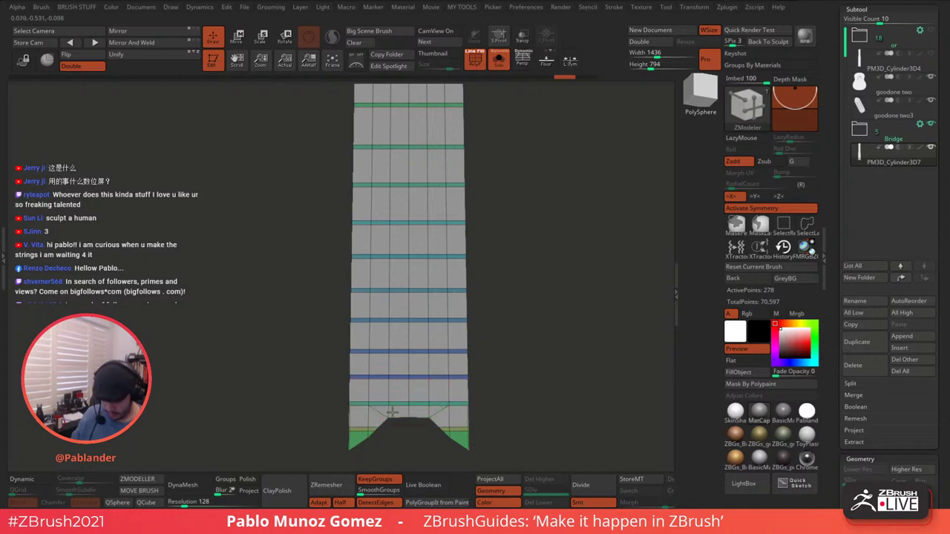
{"action": "left_click", "coordinate": [355, 438]}
{"action": "key", "text": "ctrl+z"}
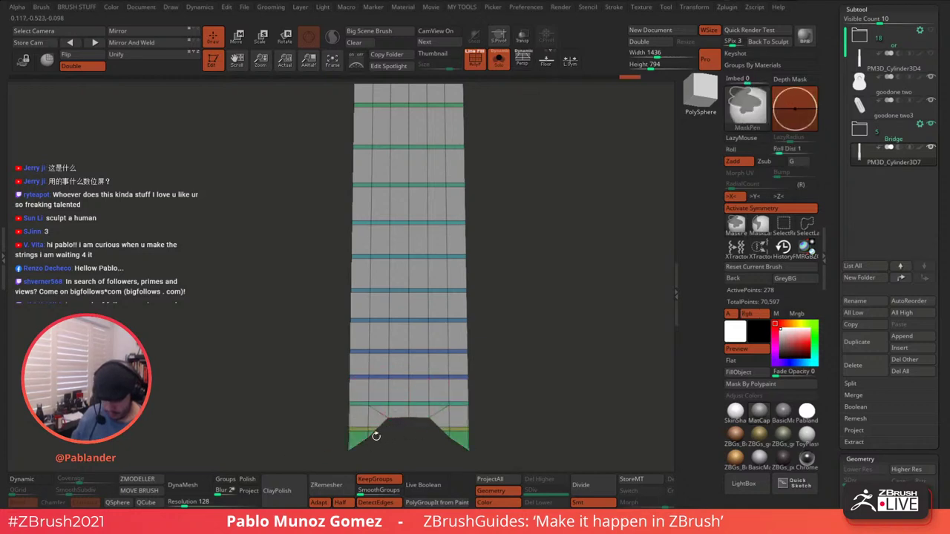
{"action": "left_click", "coordinate": [367, 437]}
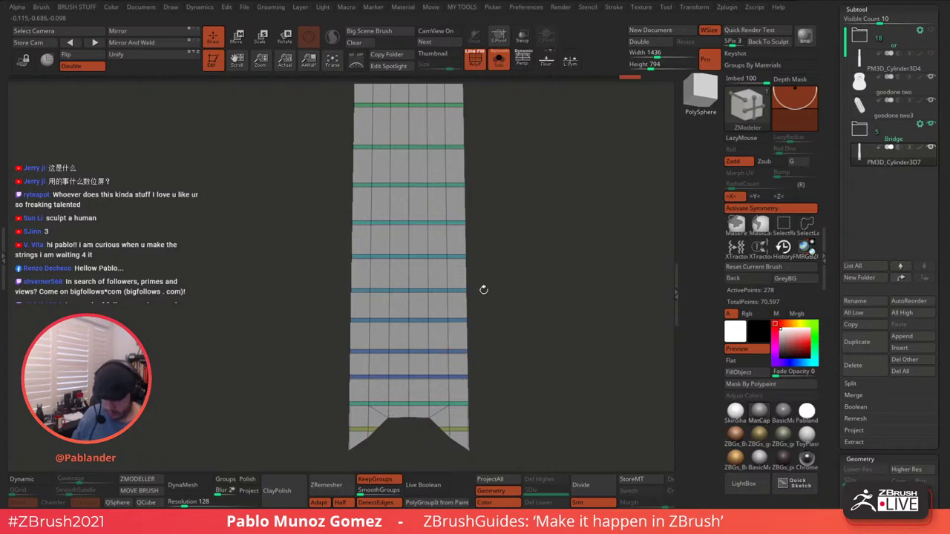
- Set the ZModeler polygon action to Delete and remove all temporarily grouped segments, keeping only the thin fret bands
{"action": "key", "text": "space"}
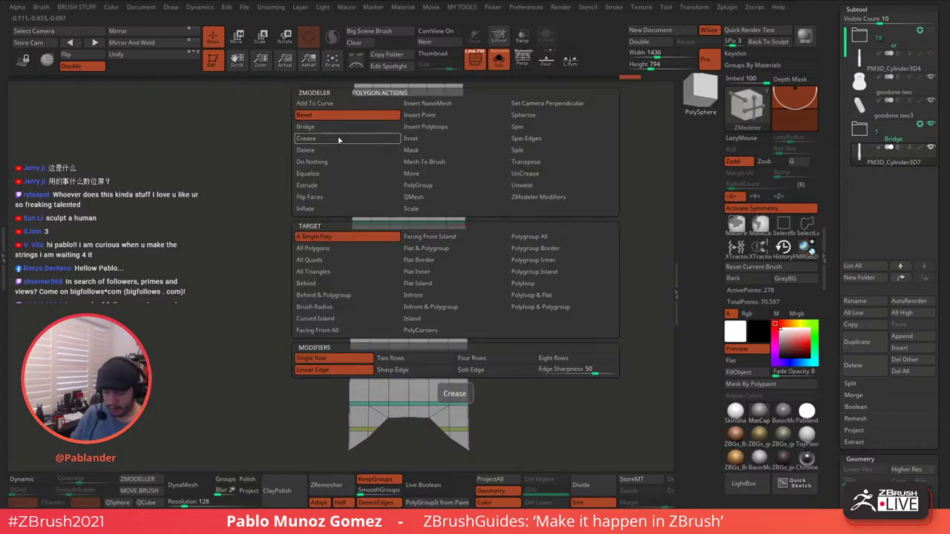
{"action": "left_click", "coordinate": [357, 150]}
{"action": "left_click", "coordinate": [453, 237]}
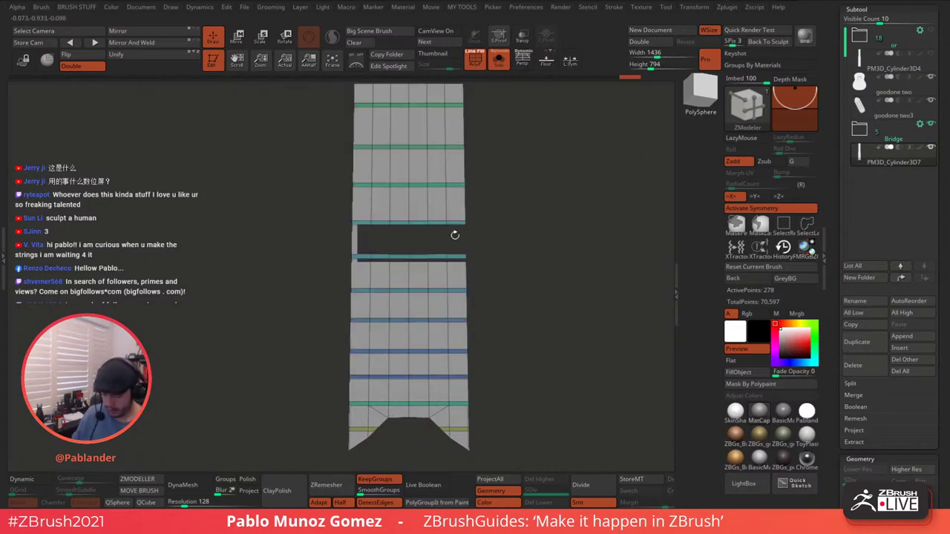
{"action": "mouse_move", "coordinate": [513, 254]}
{"action": "left_mouse_down", "text": "alt"}
{"action": "mouse_move", "coordinate": [482, 144]}
{"action": "mouse_move", "coordinate": [512, 276]}
{"action": "left_mouse_up", "text": "alt"}
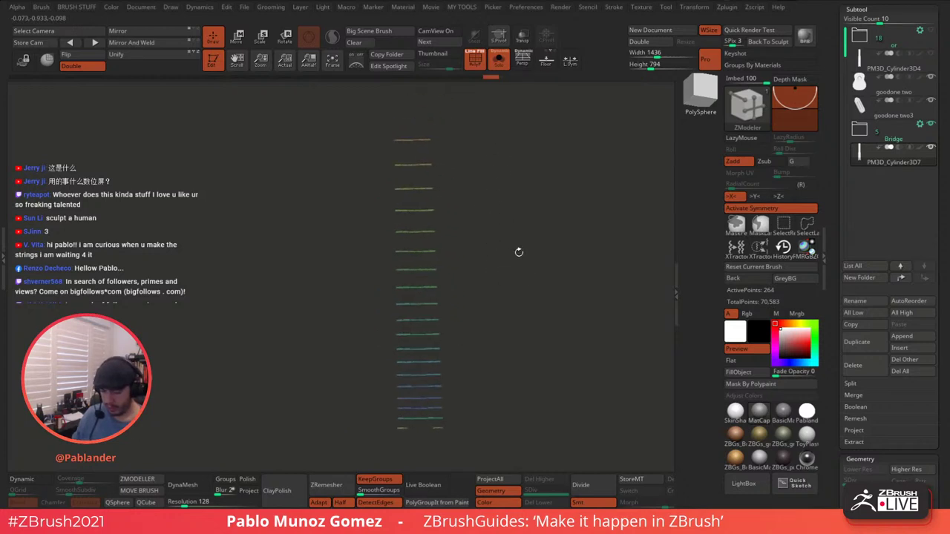
- Try grouping all visible fret bands into a single polygroup
{"action": "key", "text": "space"}
{"action": "key", "text": "2"}
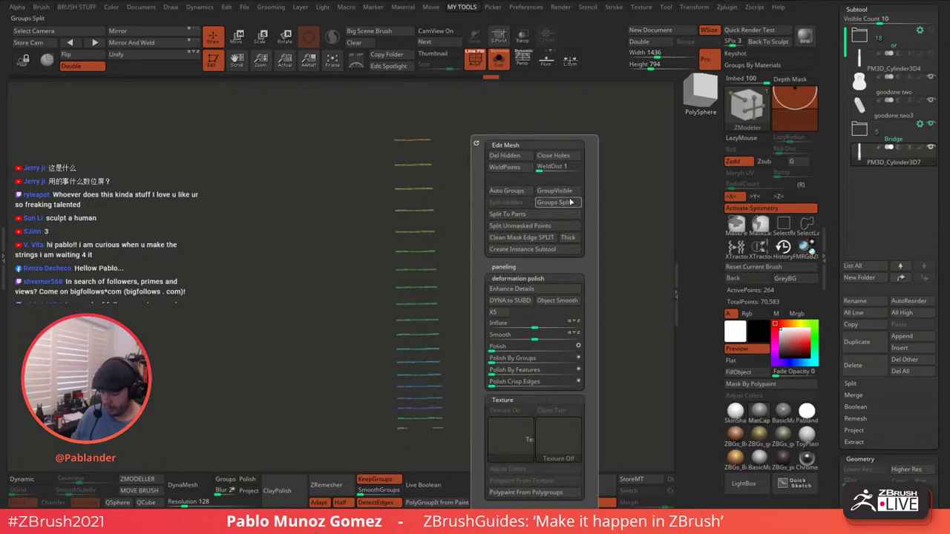
{"action": "left_click", "coordinate": [567, 192]}
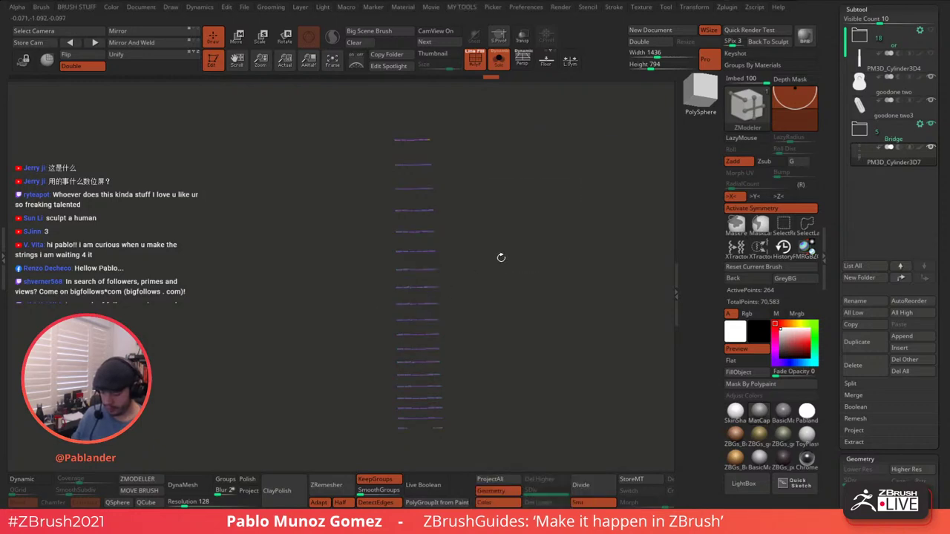
{"action": "mouse_move", "coordinate": [448, 167]}
{"action": "left_mouse_down"}
{"action": "mouse_move", "coordinate": [463, 245]}
{"action": "mouse_move", "coordinate": [474, 223]}
{"action": "mouse_move", "coordinate": [468, 170]}
{"action": "mouse_move", "coordinate": [446, 223]}
{"action": "mouse_move", "coordinate": [452, 195]}
{"action": "mouse_move", "coordinate": [490, 184]}
{"action": "left_mouse_up"}
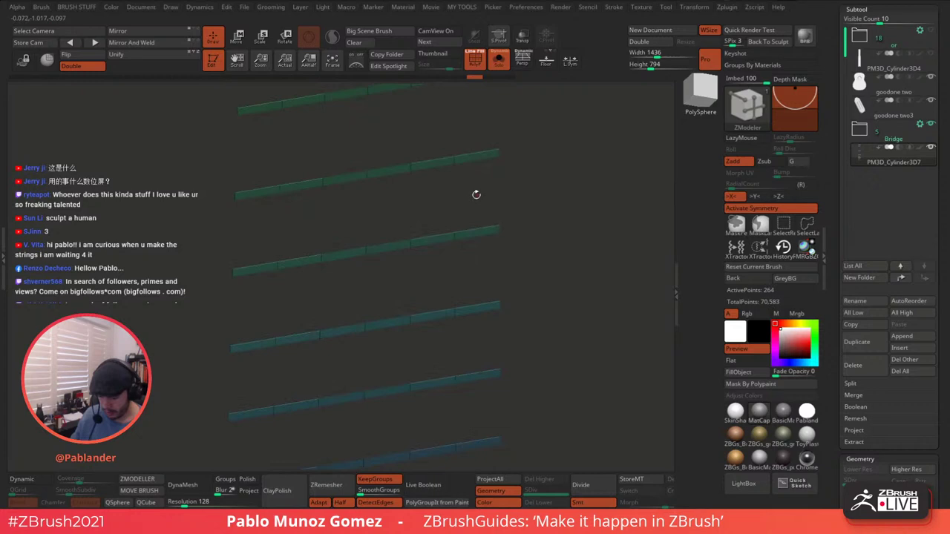
{"action": "mouse_move", "coordinate": [475, 195]}
{"action": "left_mouse_down"}
{"action": "mouse_move", "coordinate": [515, 189]}
{"action": "mouse_move", "coordinate": [493, 192]}
{"action": "left_mouse_up"}
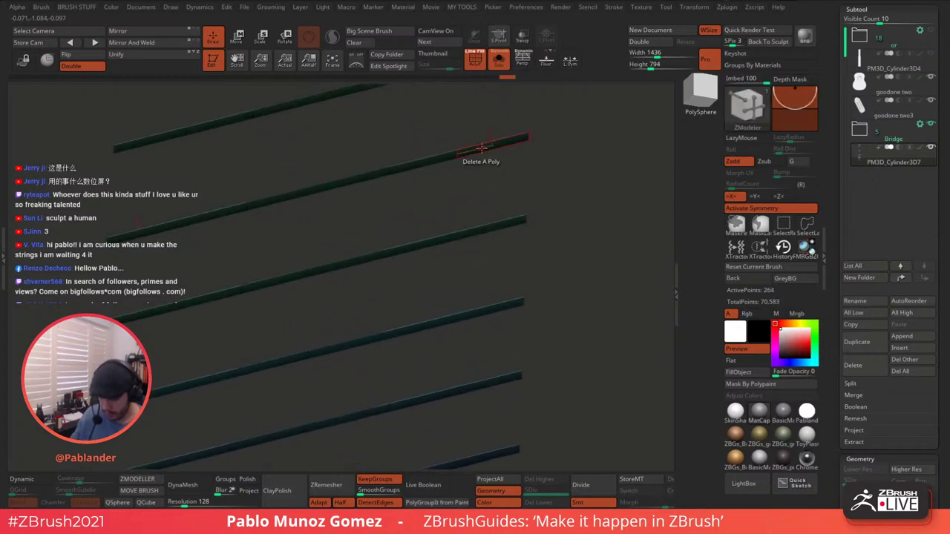
{"action": "key", "text": "space"}
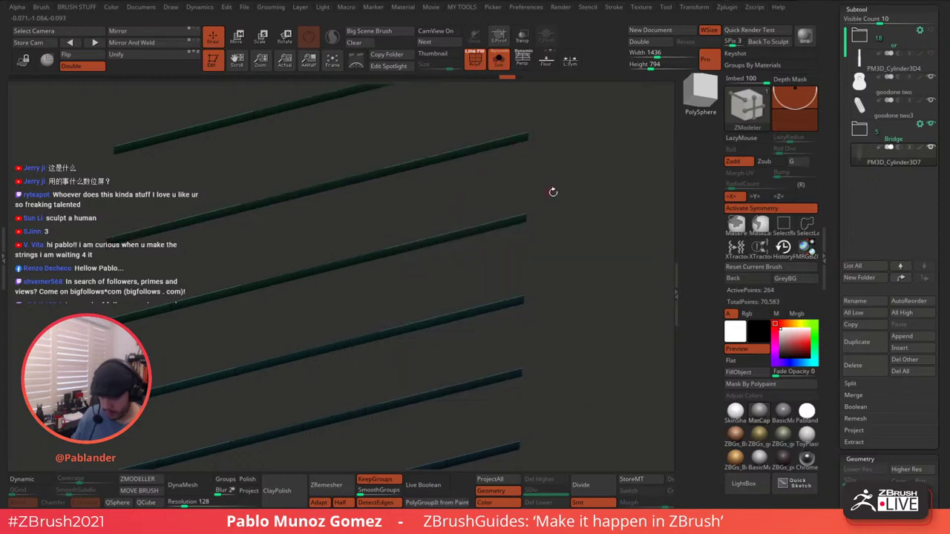
{"action": "left_click_drag", "start_coordinate": [553, 192], "coordinate": [559, 158]}
{"action": "key", "text": "ctrl+z"}
{"action": "left_click_drag", "start_coordinate": [543, 191], "coordinate": [556, 187]}
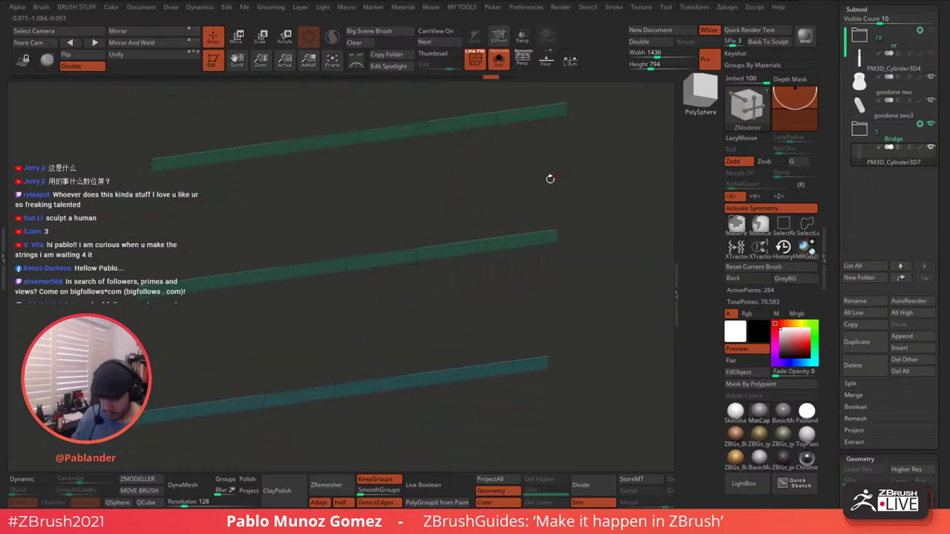
- Assign all visible fret bands to one shared polygroup and extrude them together into thin solid bars
{"action": "key", "text": "space"}
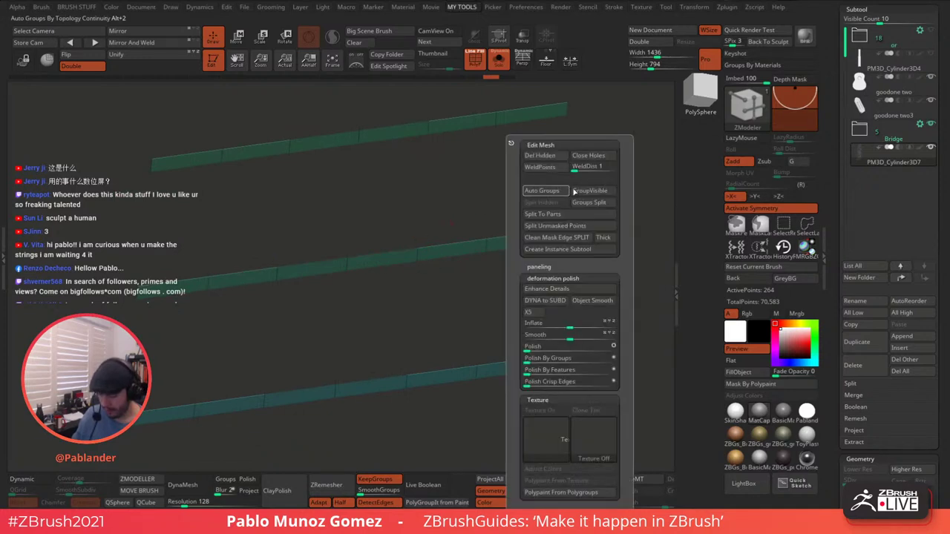
{"action": "left_click", "coordinate": [611, 189]}
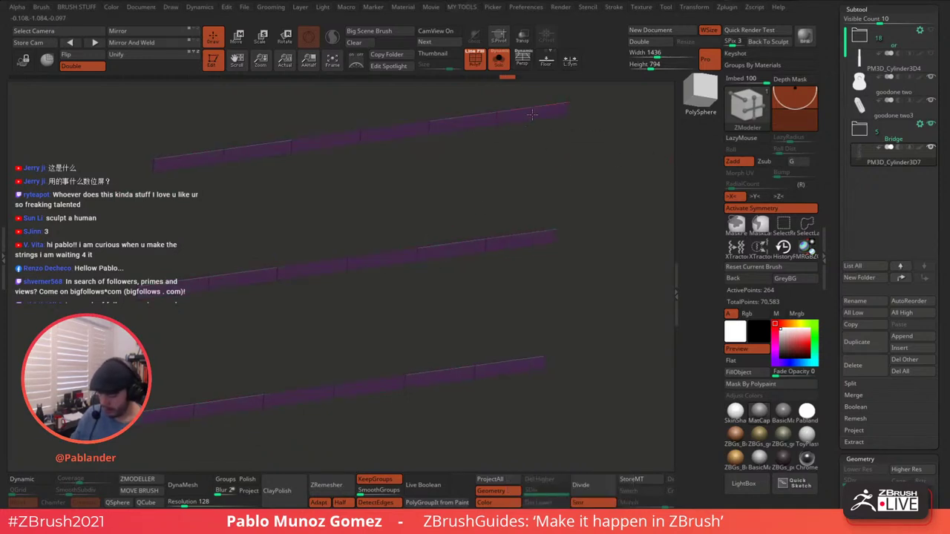
{"action": "key", "text": "space"}
{"action": "left_click", "coordinate": [638, 249]}
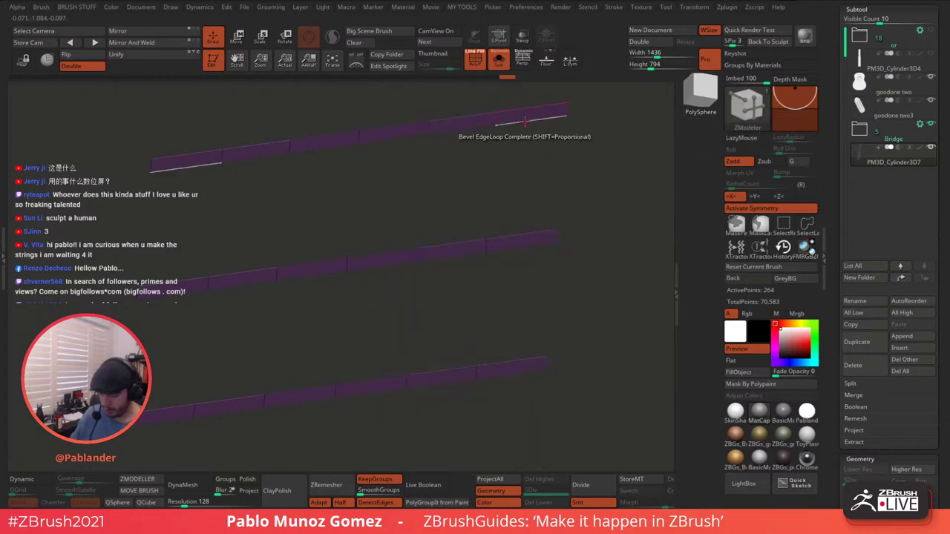
{"action": "left_click_drag", "start_coordinate": [517, 241], "coordinate": [537, 246]}
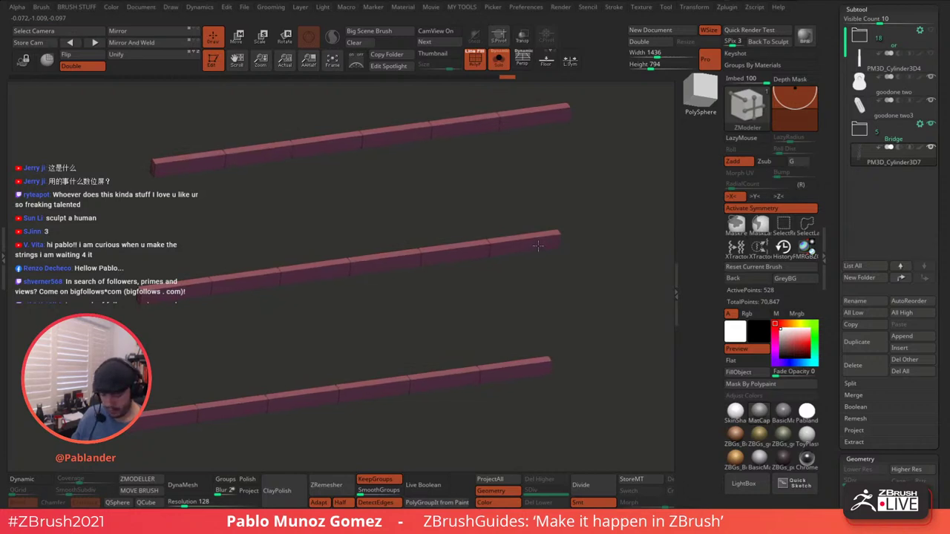
{"action": "left_click_drag", "start_coordinate": [538, 248], "coordinate": [542, 249]}
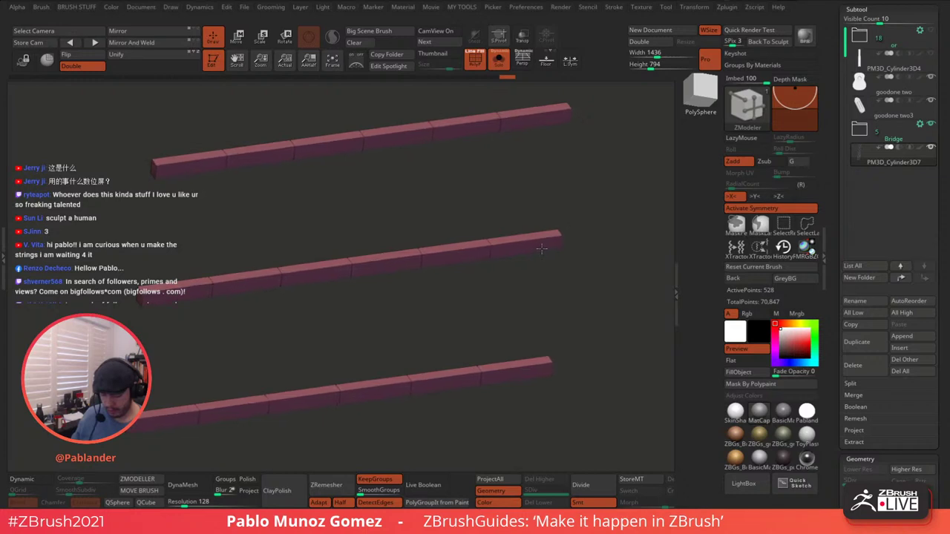
- Turn off the polyframe display and examine the full row of extruded frets from the front
{"action": "left_click_drag", "start_coordinate": [596, 228], "coordinate": [490, 151], "text": "alt"}
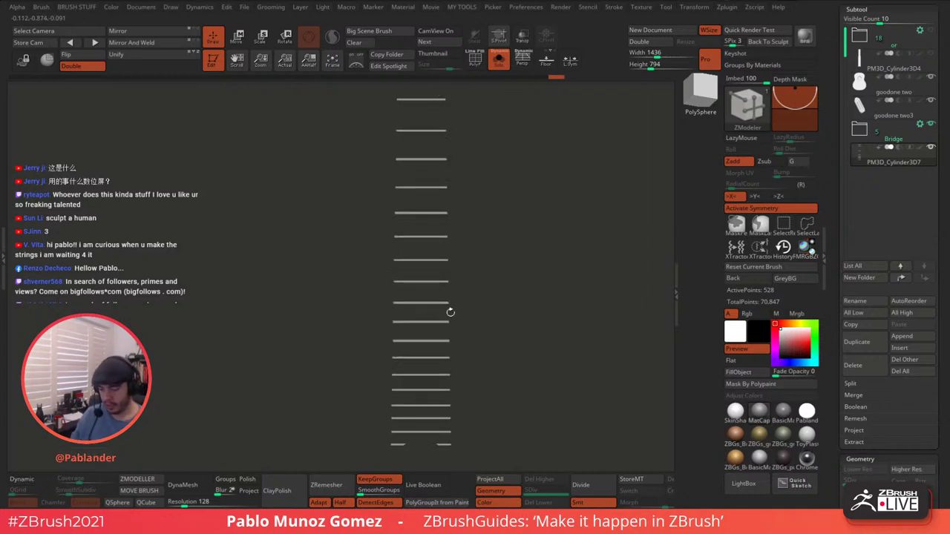
{"action": "left_click_drag", "start_coordinate": [495, 234], "coordinate": [463, 211]}
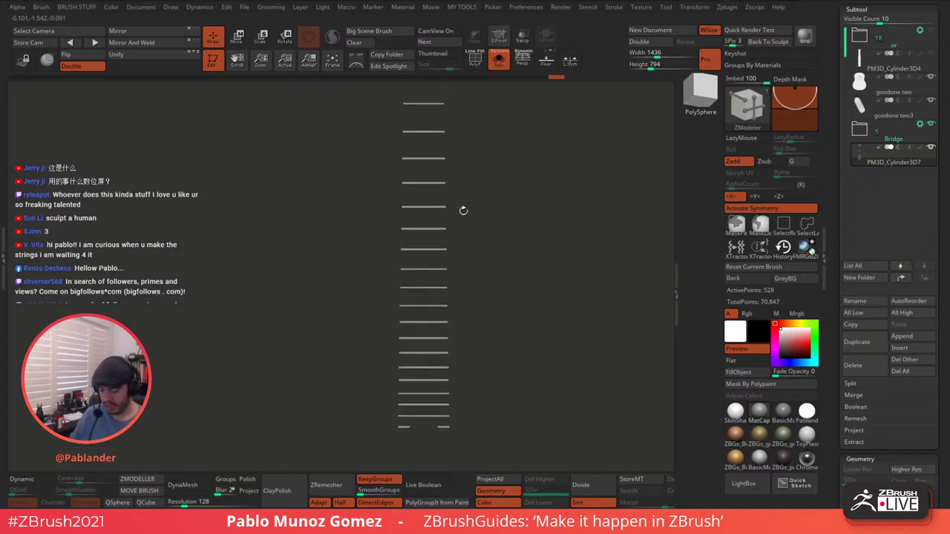
{"action": "right_click_drag", "start_coordinate": [492, 281], "coordinate": [492, 260], "text": "ctrl"}
{"action": "left_click_drag", "start_coordinate": [493, 260], "coordinate": [520, 234]}
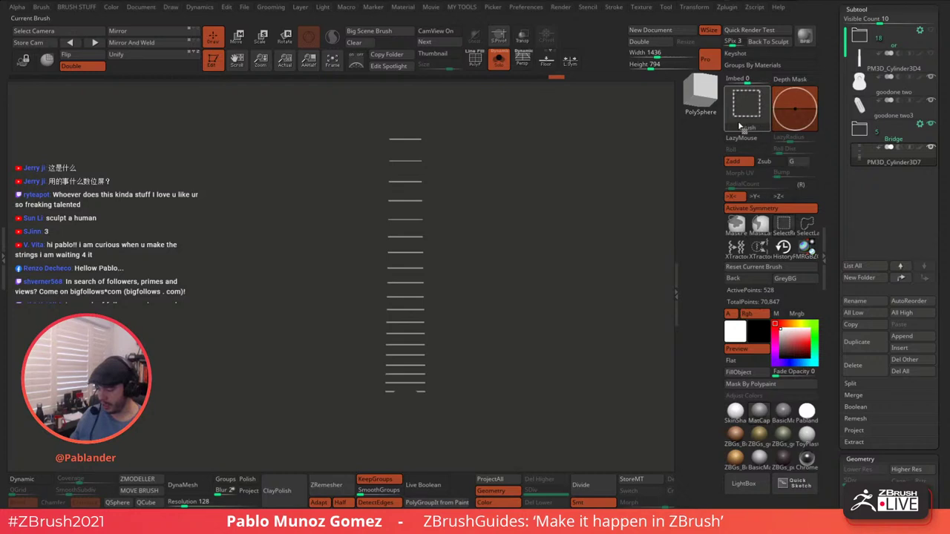
- Switch to the ZModeler brush and turn off Solo display to show the frets together with the rest of the guitar
{"action": "key", "text": "b"}
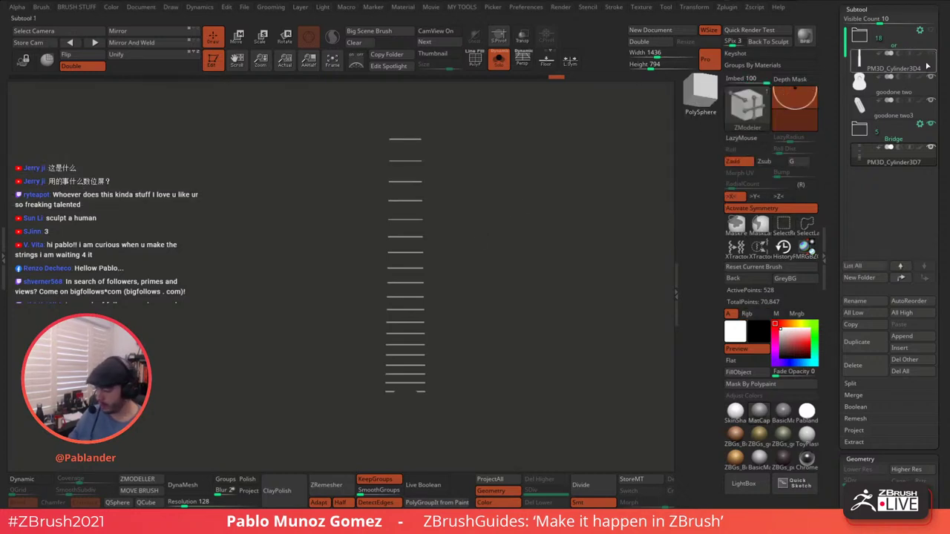
{"action": "mouse_move", "coordinate": [930, 70]}
{"action": "left_click", "coordinate": [501, 61]}
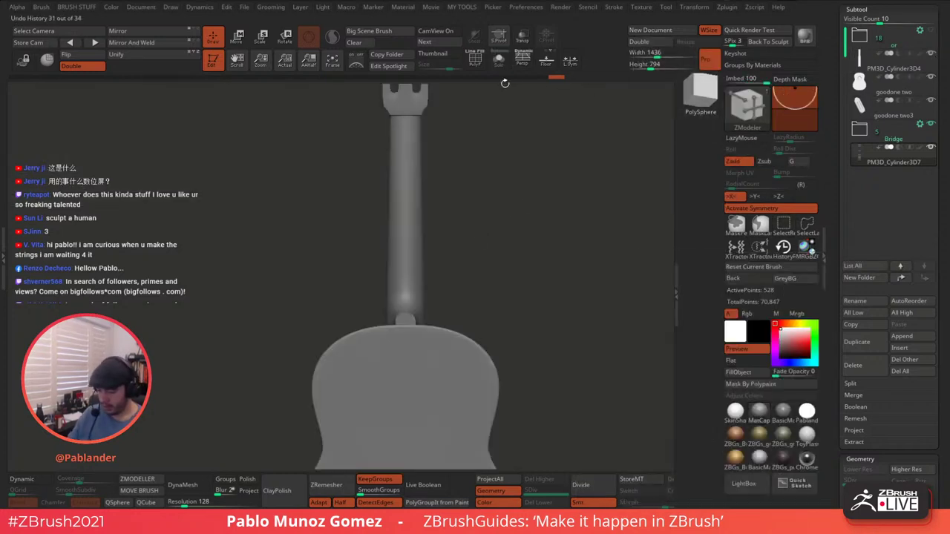
{"action": "left_click_drag", "start_coordinate": [498, 162], "coordinate": [504, 141]}
- Move the frets slightly forward along Z in side view so they protrude from the fingerboard surface
{"action": "key", "text": "w"}
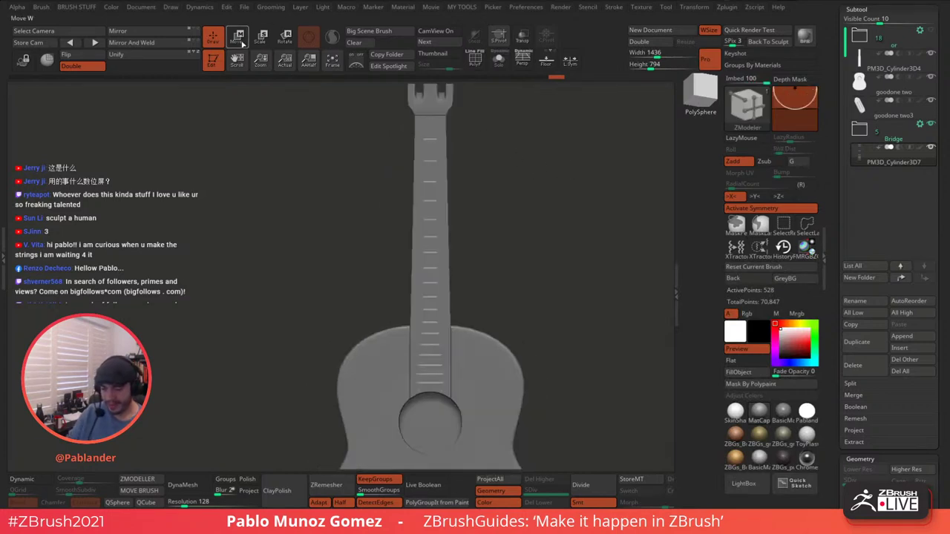
{"action": "left_click_drag", "start_coordinate": [516, 177], "coordinate": [472, 183], "text": "shift"}
{"action": "left_click_drag", "start_coordinate": [381, 384], "coordinate": [380, 384]}
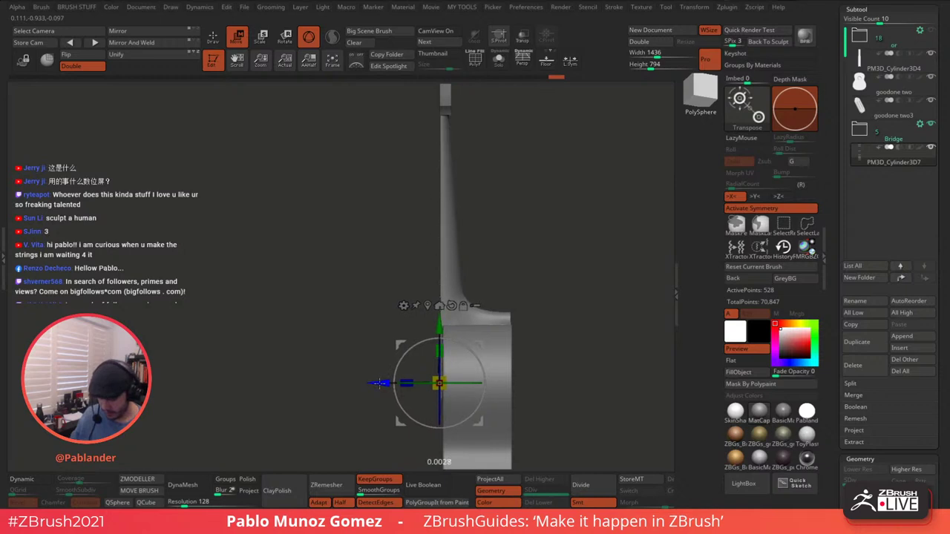
{"action": "left_click_drag", "start_coordinate": [512, 176], "coordinate": [555, 345], "text": "alt"}
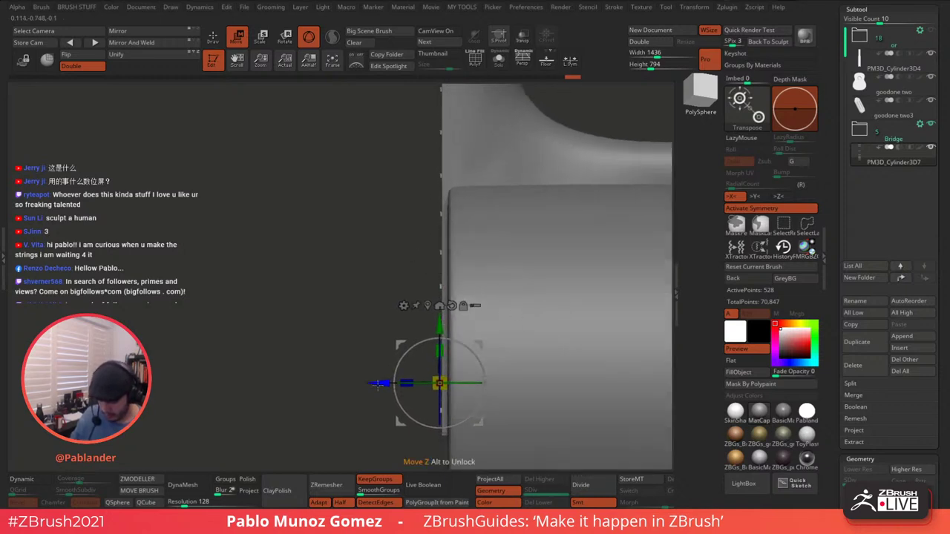
{"action": "mouse_move", "coordinate": [378, 384]}
{"action": "left_mouse_down"}
{"action": "mouse_move", "coordinate": [405, 381]}
{"action": "mouse_move", "coordinate": [380, 386]}
{"action": "left_mouse_up"}
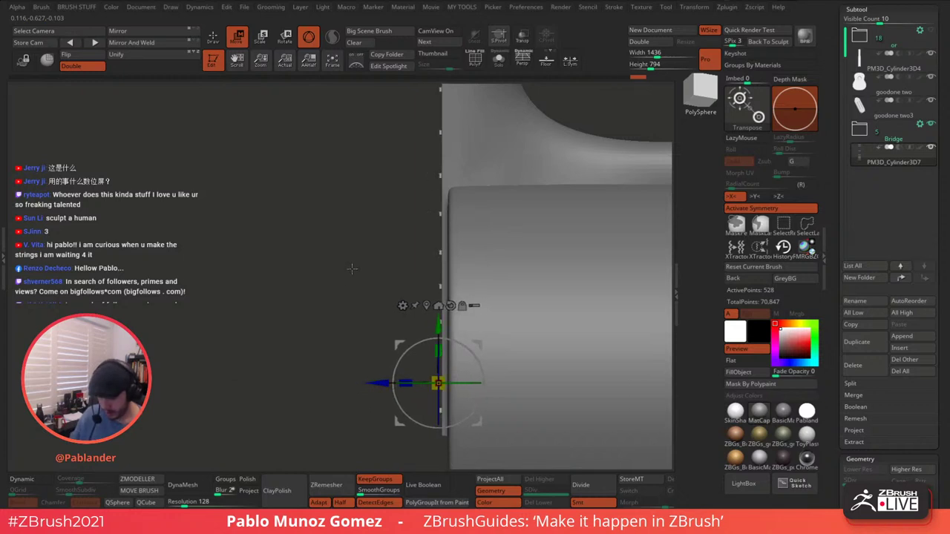
- Scale the frets slightly wider along X to match the fingerboard edges and return to Draw mode
{"action": "right_click_drag", "start_coordinate": [354, 270], "coordinate": [401, 256], "text": "shift"}
{"action": "right_click_drag", "start_coordinate": [514, 240], "coordinate": [518, 205], "text": "ctrl"}
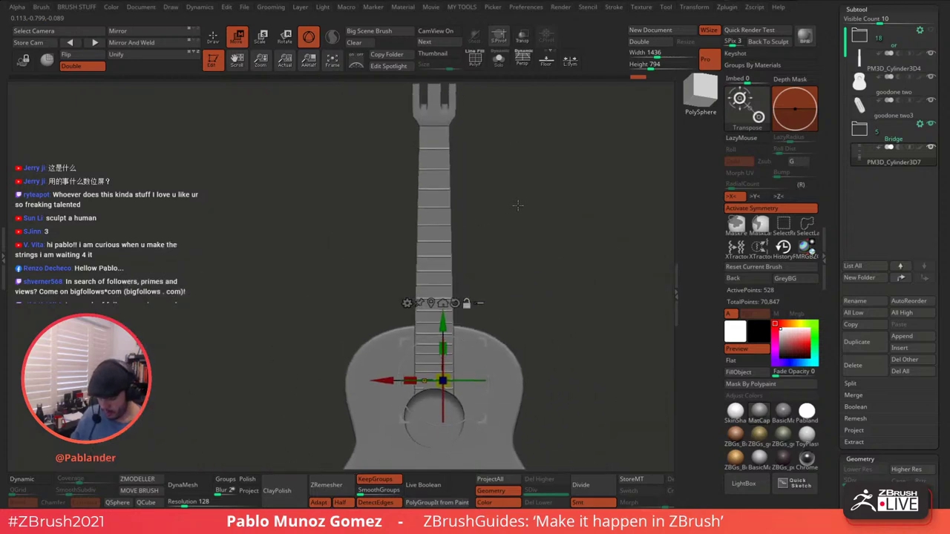
{"action": "left_click_drag", "start_coordinate": [410, 380], "coordinate": [407, 379]}
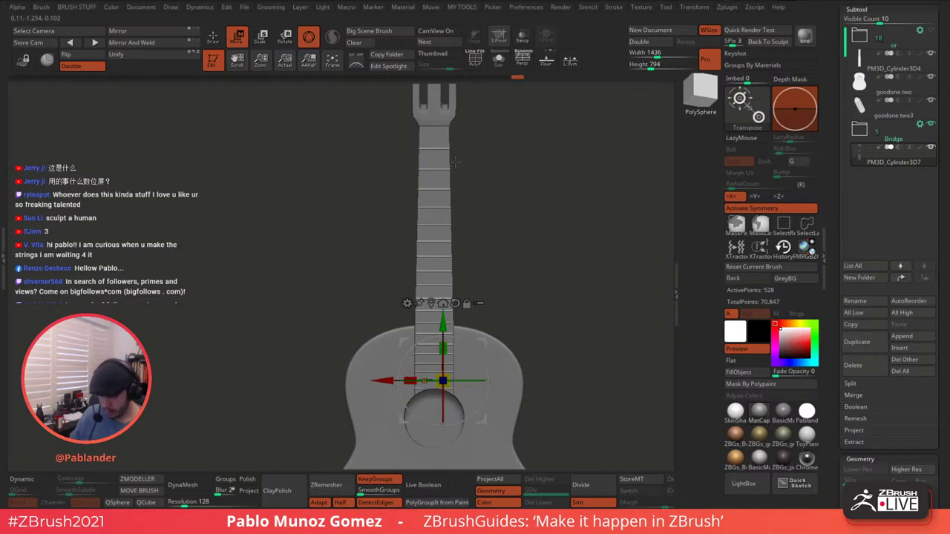
{"action": "left_click", "coordinate": [220, 37]}
- Slice through all frets near one end, following the taper of the neck, and display the polyframe
{"action": "right_click_drag", "start_coordinate": [505, 181], "coordinate": [500, 148], "text": "ctrl"}
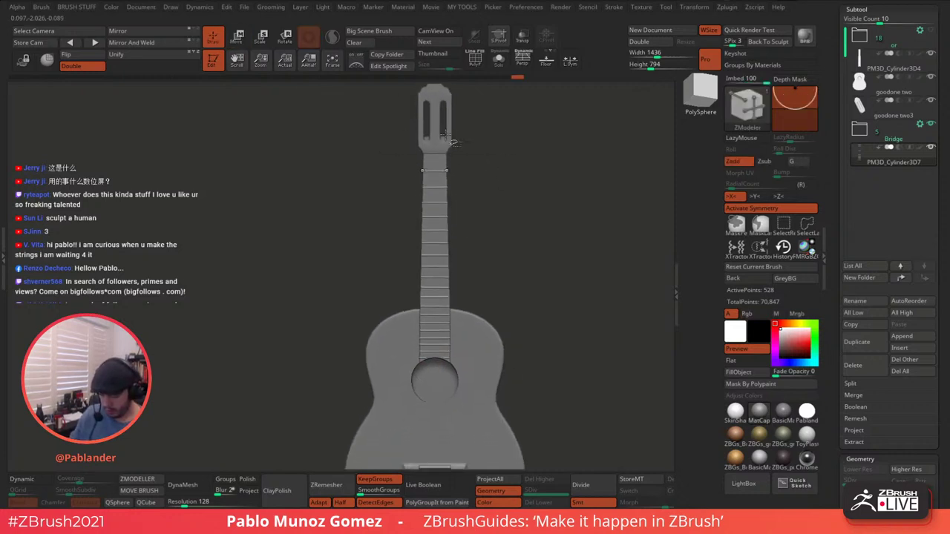
{"action": "key", "text": "ctrl+shift"}
{"action": "left_click_drag", "start_coordinate": [467, 117], "coordinate": [425, 132], "text": "ctrl+shift"}
{"action": "left_click", "coordinate": [478, 69]}
{"action": "left_click_drag", "start_coordinate": [490, 184], "coordinate": [478, 252], "text": "alt"}
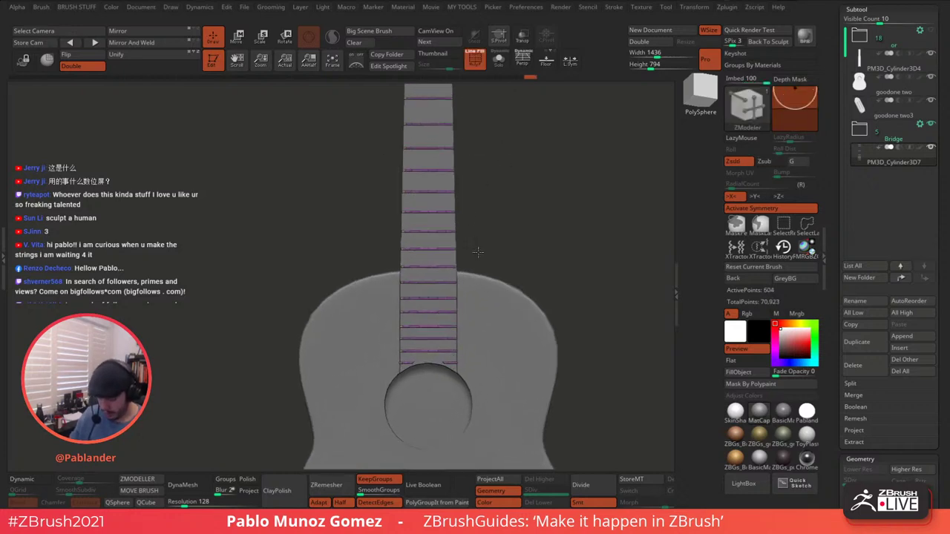
{"action": "scroll", "coordinate": [477, 253], "scroll_direction": "up", "scroll_amount": 2}
{"action": "scroll", "coordinate": [401, 171], "scroll_direction": "up", "scroll_amount": 4}
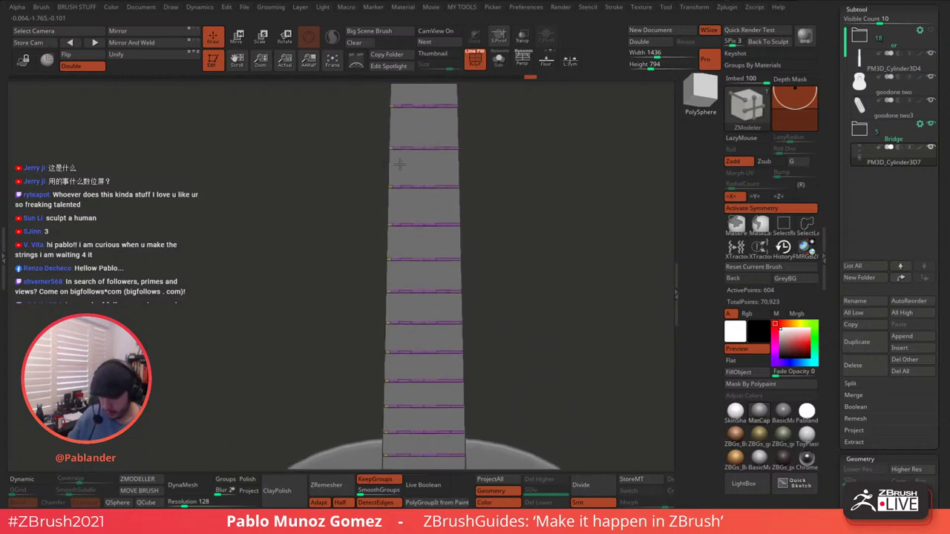
{"action": "right_click_drag", "start_coordinate": [400, 164], "coordinate": [400, 197], "text": "alt"}
{"action": "right_click_drag", "start_coordinate": [398, 134], "coordinate": [400, 191], "text": "alt"}
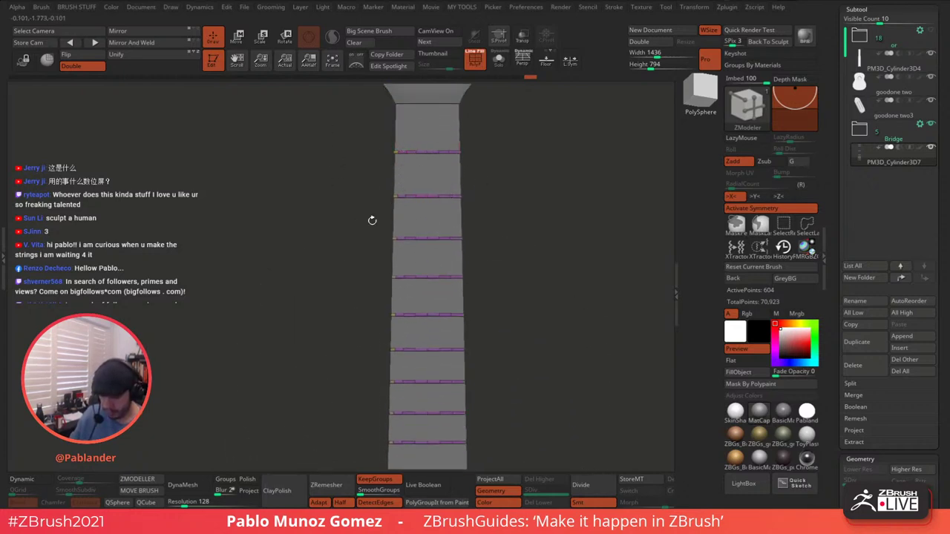
- Mirror and weld the frets across X so both ends have the same slice
{"action": "scroll", "coordinate": [522, 257], "scroll_direction": "down", "scroll_amount": 3}
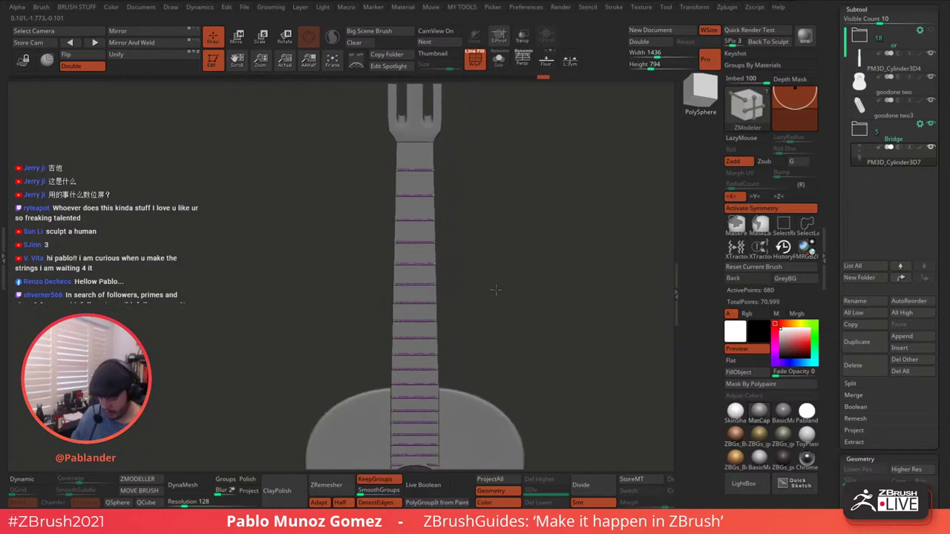
{"action": "scroll", "coordinate": [496, 289], "scroll_direction": "down", "scroll_amount": 2}
{"action": "scroll", "coordinate": [509, 244], "scroll_direction": "up", "scroll_amount": 6}
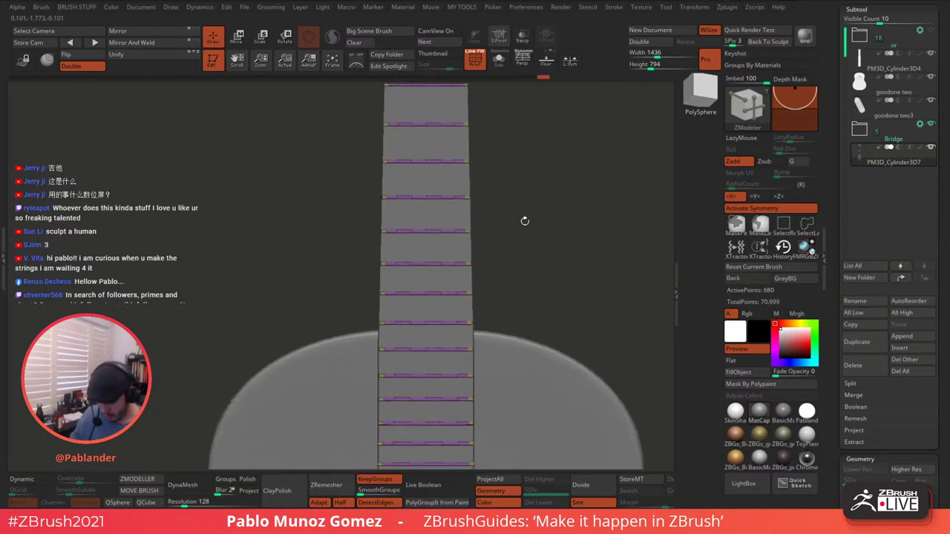
{"action": "right_click_drag", "start_coordinate": [525, 221], "coordinate": [530, 180], "text": "alt"}
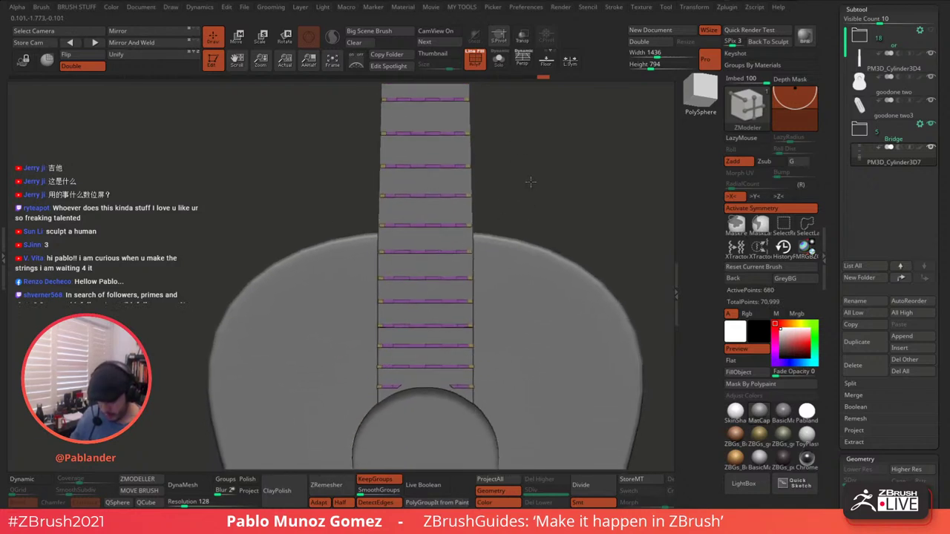
- Preview the frets with dynamic subdivision, switch it off, and frame the fingerboard from the front
{"action": "left_click", "coordinate": [32, 480]}
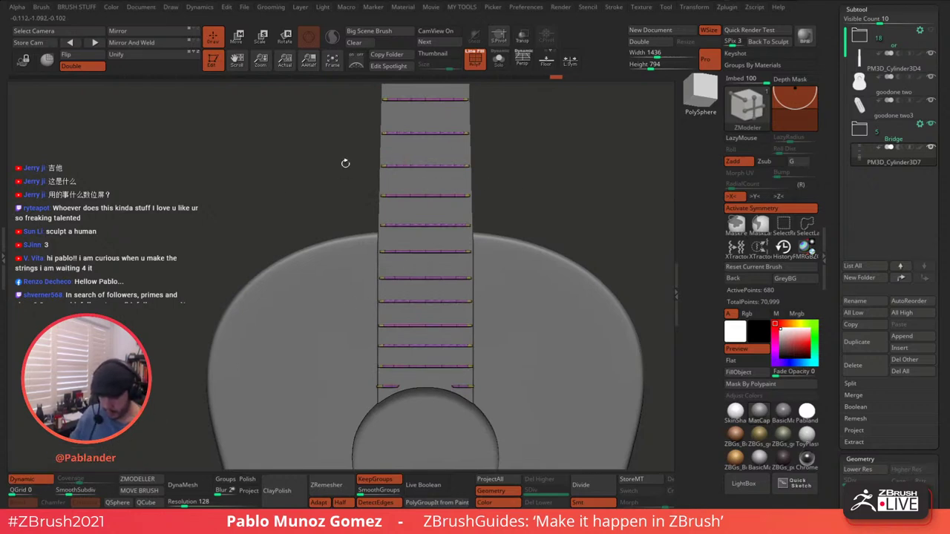
{"action": "key", "text": "shift+d"}
{"action": "scroll", "coordinate": [536, 187], "scroll_direction": "down", "scroll_amount": 3}
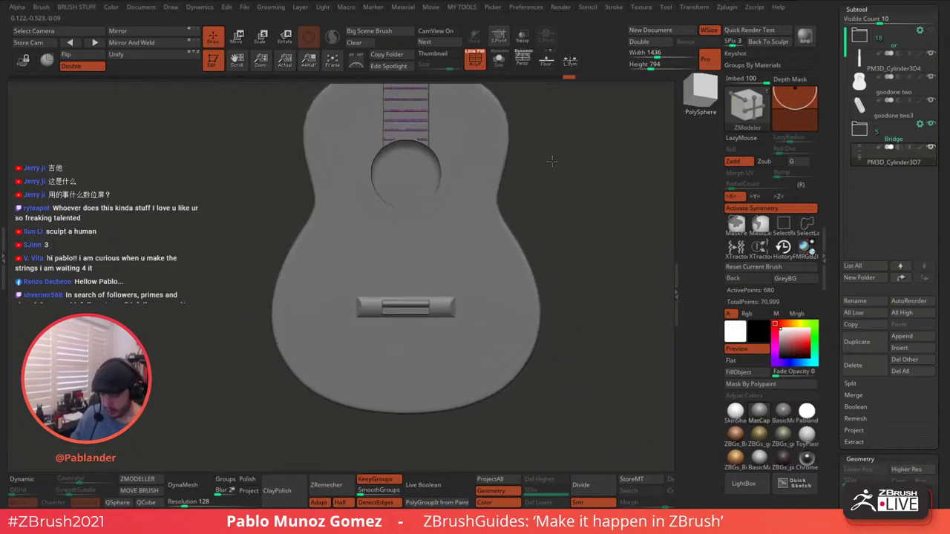
{"action": "left_click_drag", "start_coordinate": [552, 162], "coordinate": [558, 277], "text": "alt"}
{"action": "left_click_drag", "start_coordinate": [534, 193], "coordinate": [499, 210], "text": "alt"}
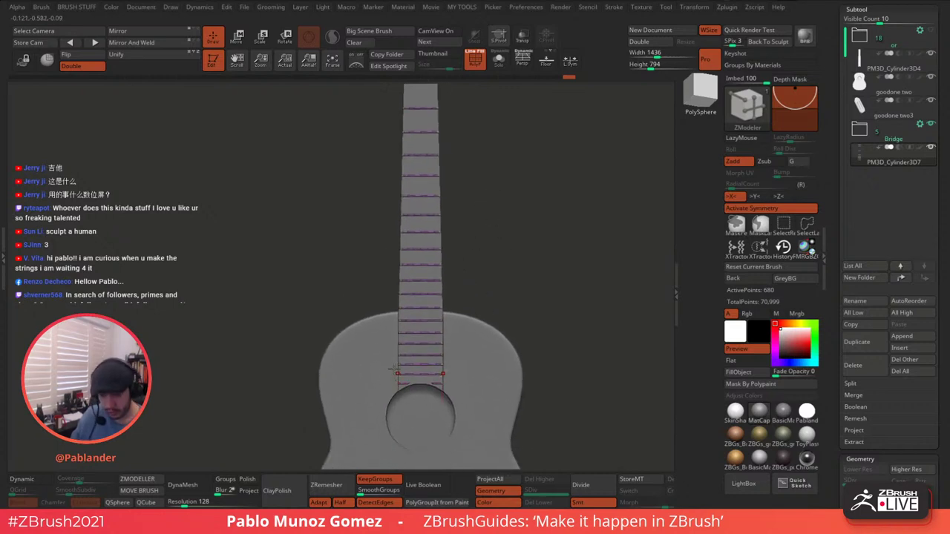
- Slice all frets again along the neck's edge with SliceCurve and mirror and weld the cut to the opposite ends
{"action": "key", "text": "ctrl+shift"}
{"action": "left_click_drag", "start_coordinate": [294, 391], "coordinate": [402, 94], "text": "ctrl+shift"}
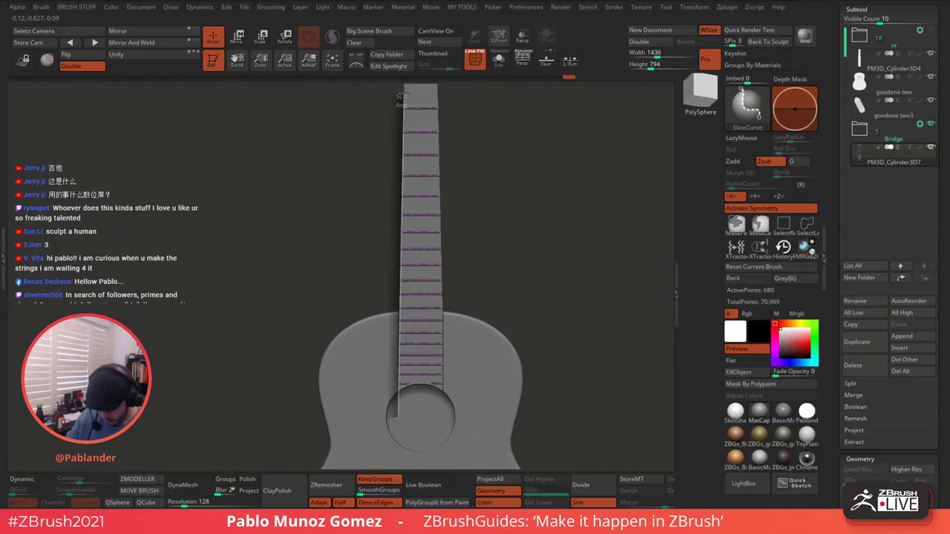
{"action": "left_click_drag", "start_coordinate": [402, 95], "coordinate": [404, 91], "text": "ctrl+shift"}
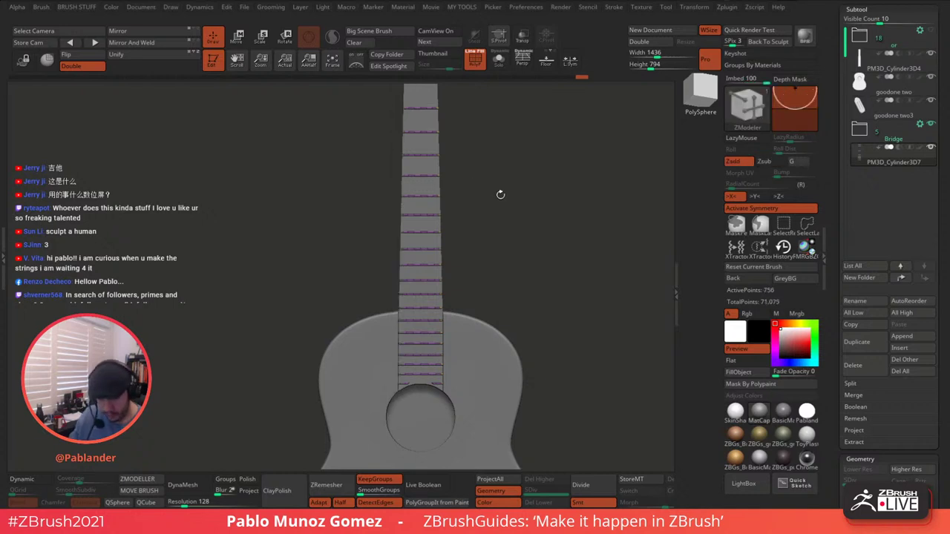
{"action": "left_click_drag", "start_coordinate": [506, 198], "coordinate": [513, 167], "text": "alt"}
{"action": "left_click_drag", "start_coordinate": [521, 249], "coordinate": [521, 162], "text": "alt"}
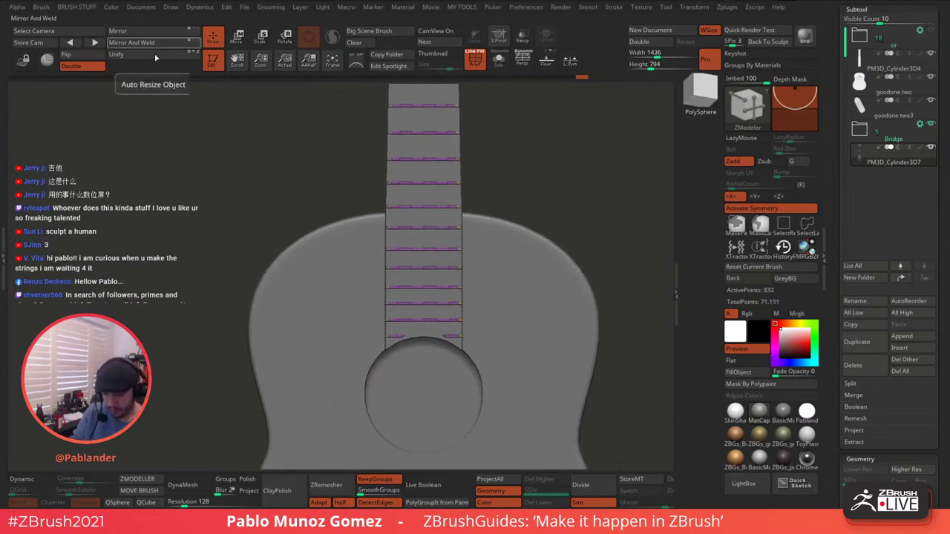
- Activate dynamic subdivision on the frets and hide the polyframe for a smooth preview
{"action": "left_click_drag", "start_coordinate": [529, 181], "coordinate": [551, 183]}
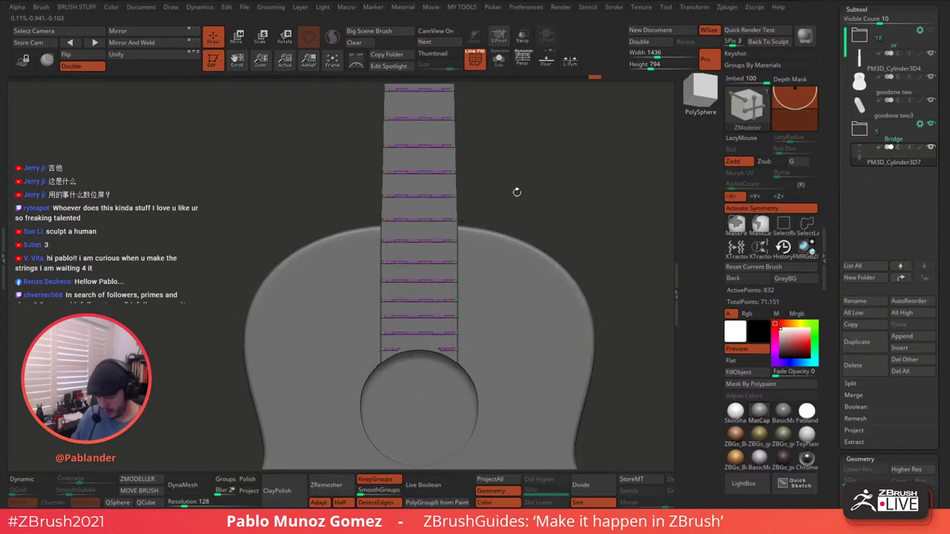
{"action": "left_click_drag", "start_coordinate": [517, 170], "coordinate": [533, 168]}
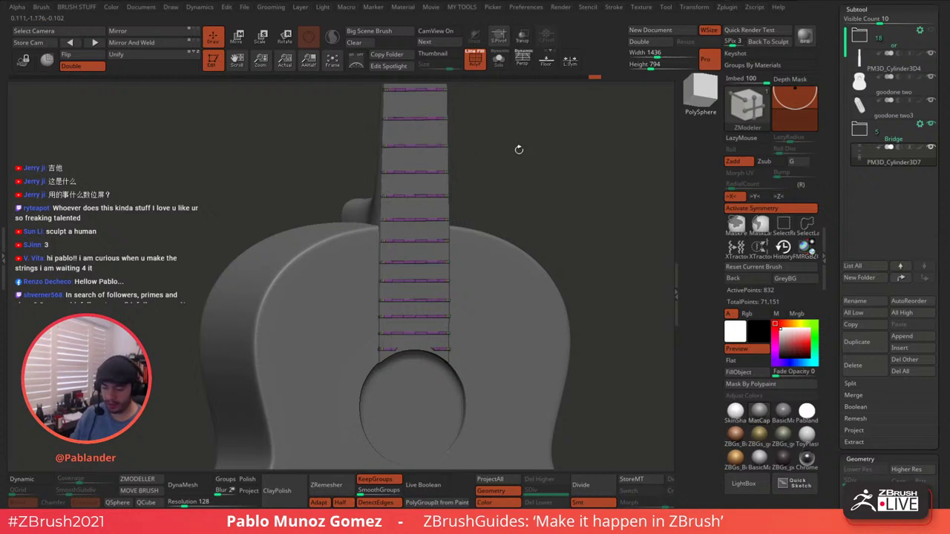
{"action": "left_click_drag", "start_coordinate": [538, 162], "coordinate": [532, 161]}
{"action": "key", "text": "d"}
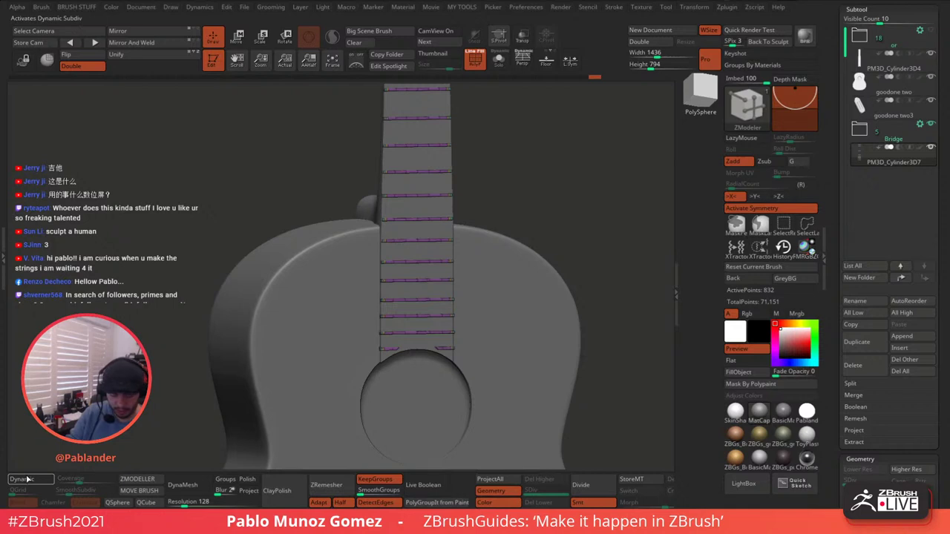
{"action": "left_click", "coordinate": [475, 57]}
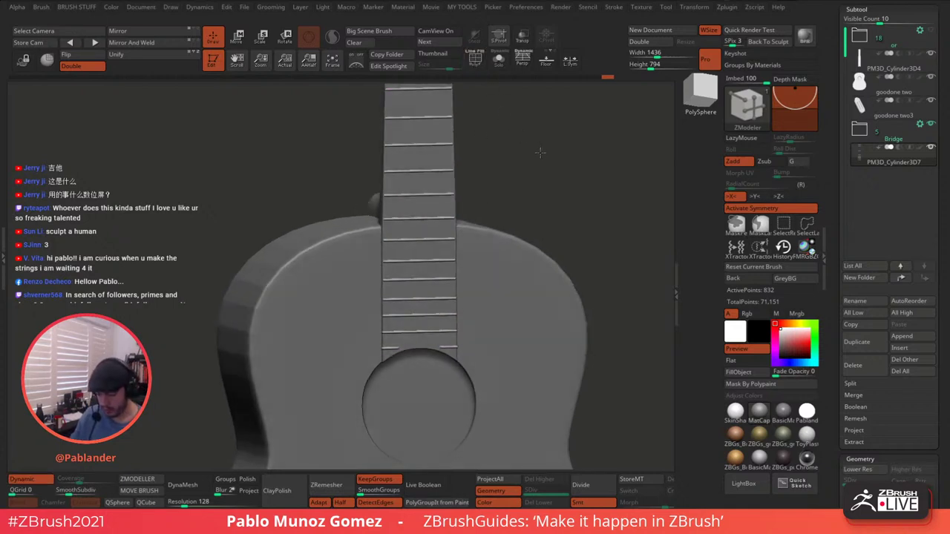
- Select the Move brush and enable Infinite Depth in its depth settings
{"action": "key", "text": "b"}
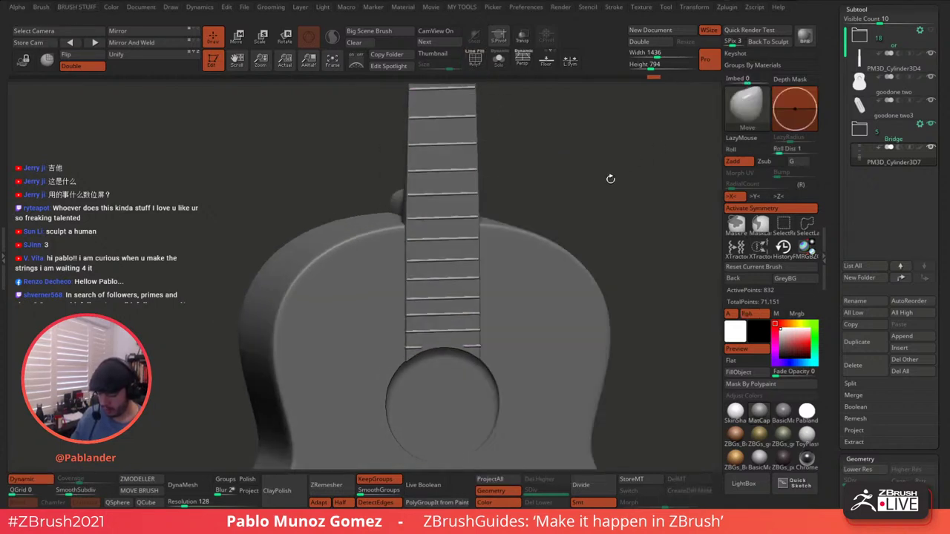
{"action": "left_click_drag", "start_coordinate": [832, 18], "coordinate": [833, 215]}
{"action": "left_click", "coordinate": [854, 7]}
{"action": "left_click_drag", "start_coordinate": [834, 462], "coordinate": [835, 118]}
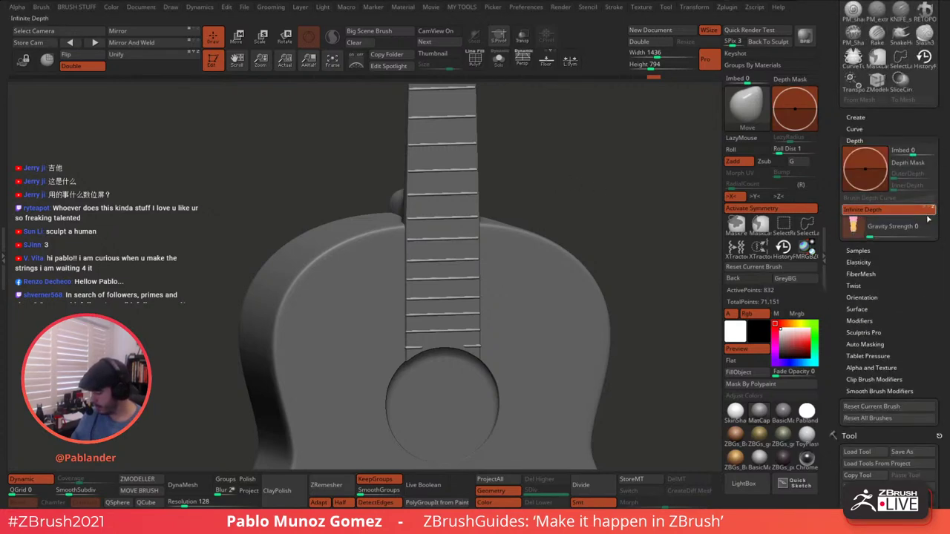
- Examine the rounded ends of the upper frets up close from several angles, with the polyframe displayed
{"action": "left_click_drag", "start_coordinate": [613, 189], "coordinate": [549, 267], "text": "shift"}
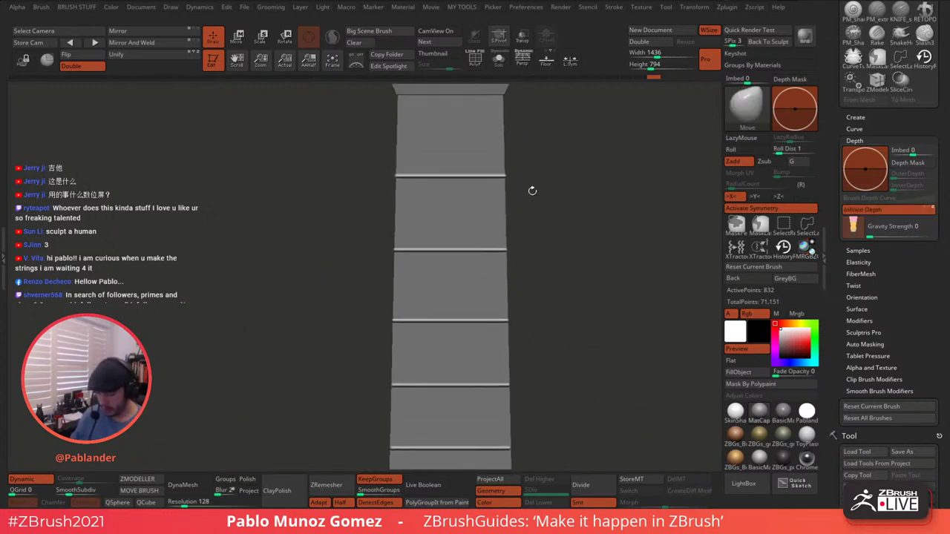
{"action": "left_click_drag", "start_coordinate": [533, 191], "coordinate": [545, 260]}
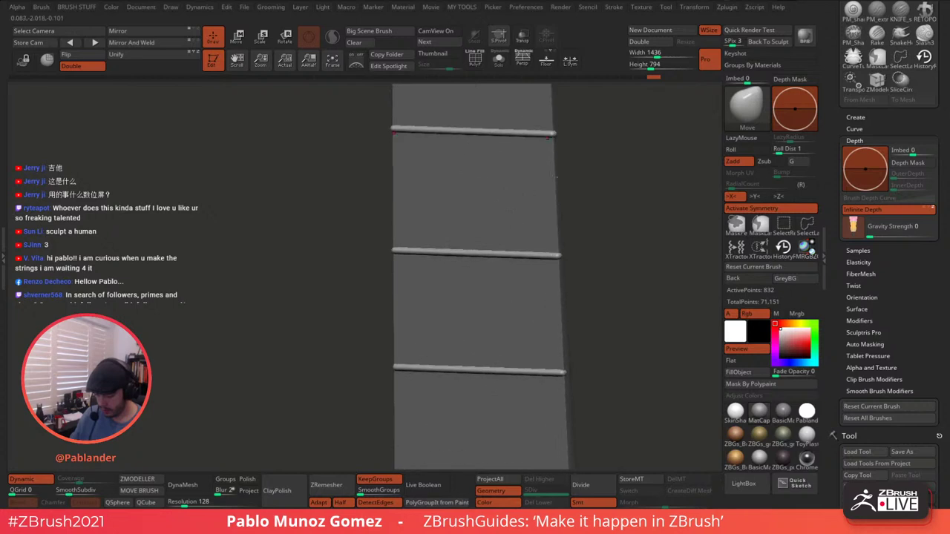
{"action": "right_click", "coordinate": [576, 154]}
{"action": "left_click_drag", "start_coordinate": [602, 139], "coordinate": [606, 138], "text": "shift"}
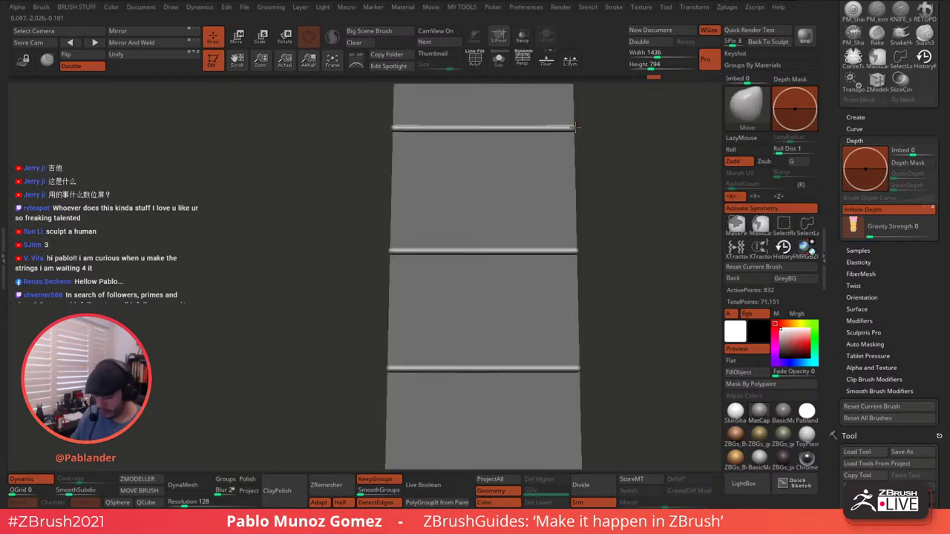
{"action": "left_click_drag", "start_coordinate": [587, 126], "coordinate": [582, 157], "text": "alt"}
{"action": "left_click_drag", "start_coordinate": [375, 154], "coordinate": [382, 180], "text": "alt"}
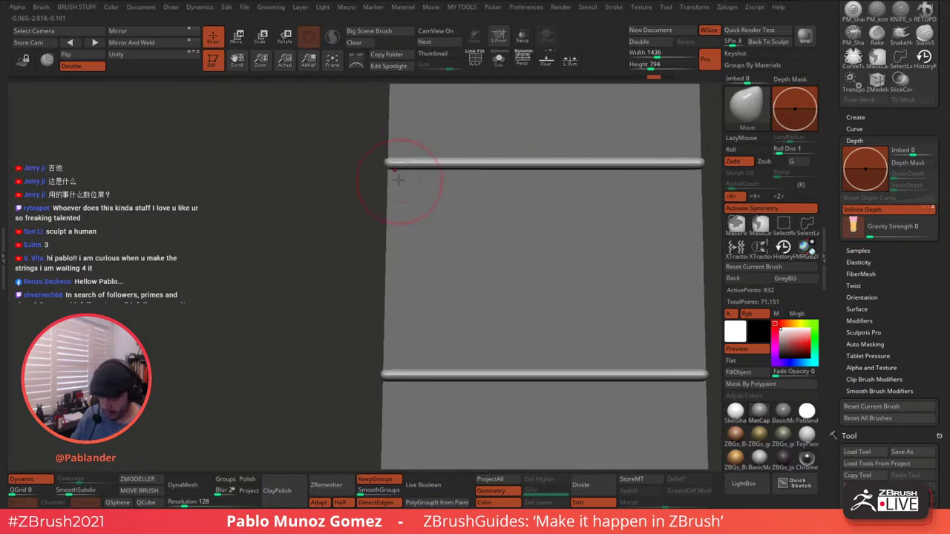
{"action": "right_click", "coordinate": [397, 167]}
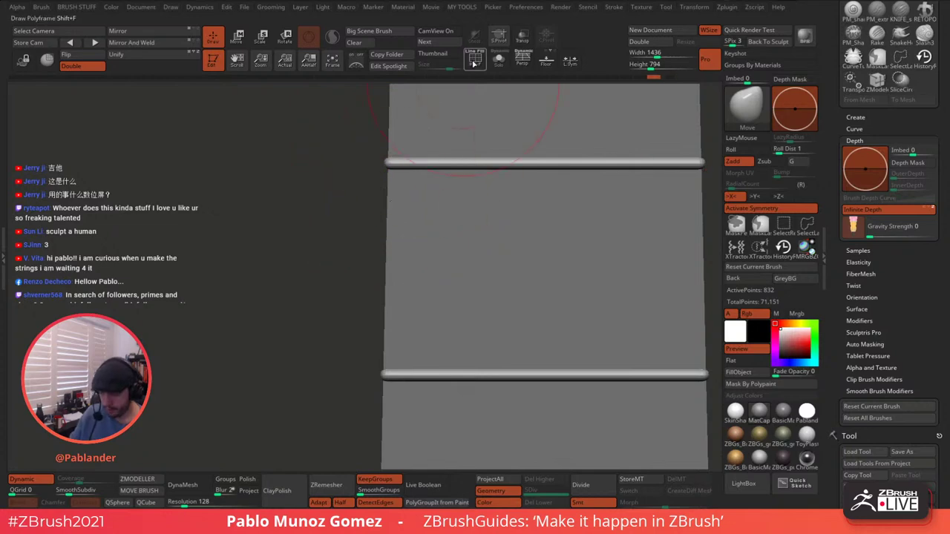
{"action": "key", "text": "shift+f"}
{"action": "left_click_drag", "start_coordinate": [346, 215], "coordinate": [340, 254]}
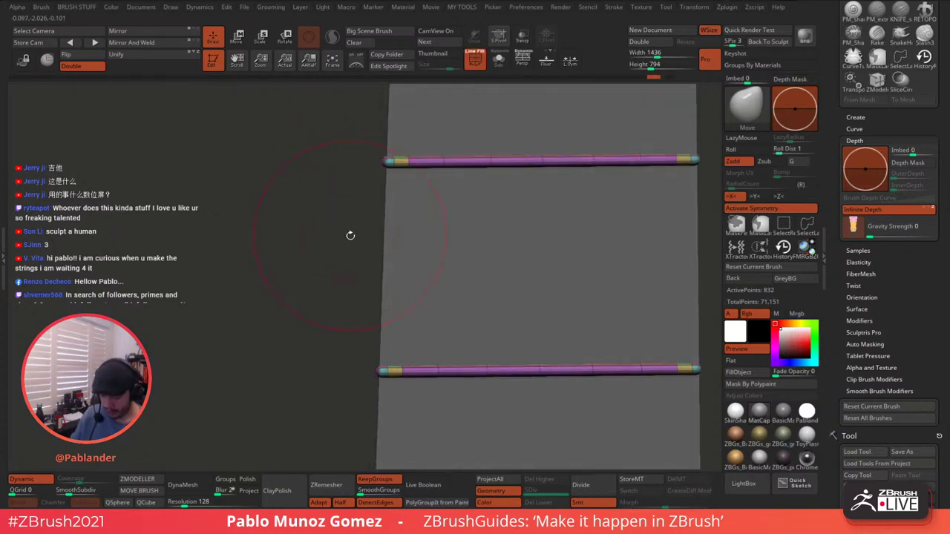
{"action": "left_click_drag", "start_coordinate": [353, 244], "coordinate": [343, 292]}
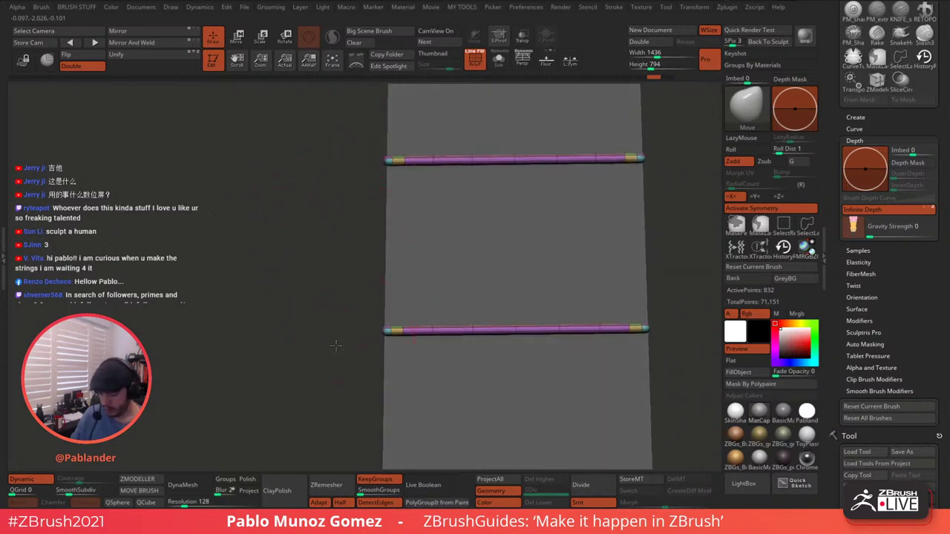
{"action": "mouse_move", "coordinate": [336, 346]}
{"action": "left_mouse_down"}
{"action": "mouse_move", "coordinate": [435, 166]}
{"action": "mouse_move", "coordinate": [562, 212]}
{"action": "mouse_move", "coordinate": [513, 205]}
{"action": "left_mouse_up"}
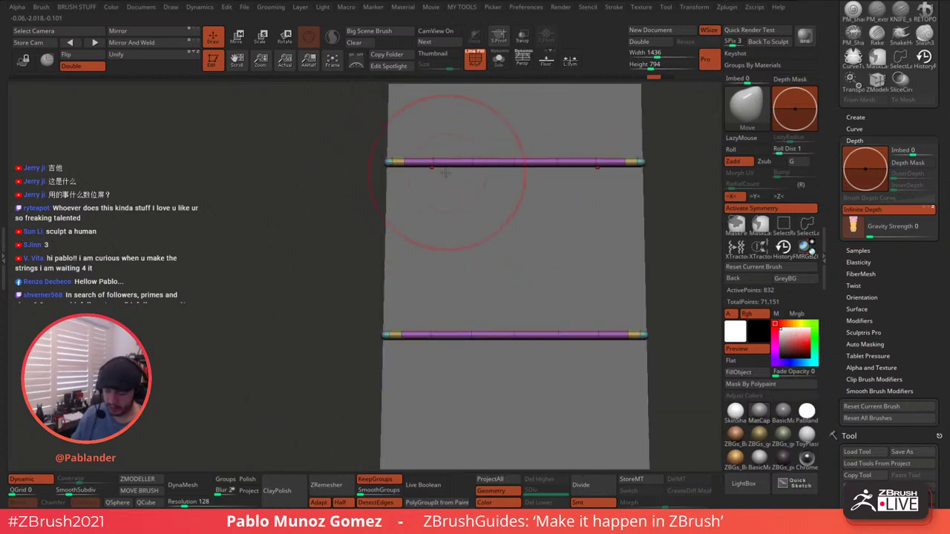
- Set the frets' SmoothSubdiv level to 2 and compare their shape with the polyframe hidden and shown
{"action": "left_click", "coordinate": [66, 491]}
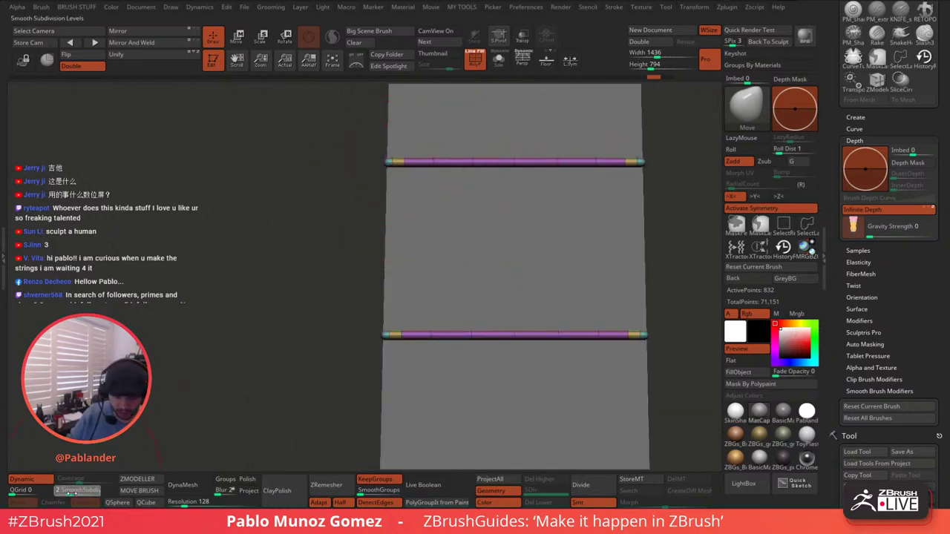
{"action": "left_click", "coordinate": [74, 492]}
{"action": "left_click", "coordinate": [479, 64]}
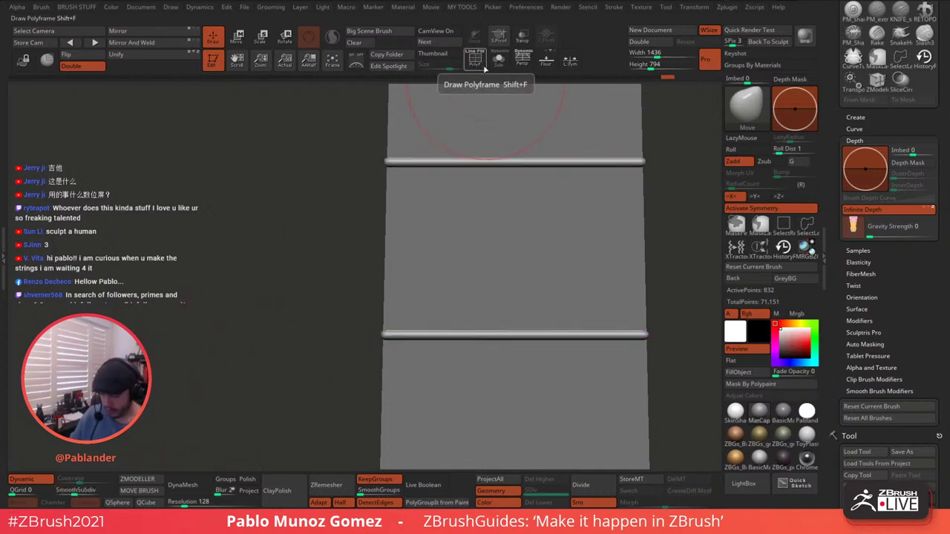
{"action": "left_click", "coordinate": [484, 66]}
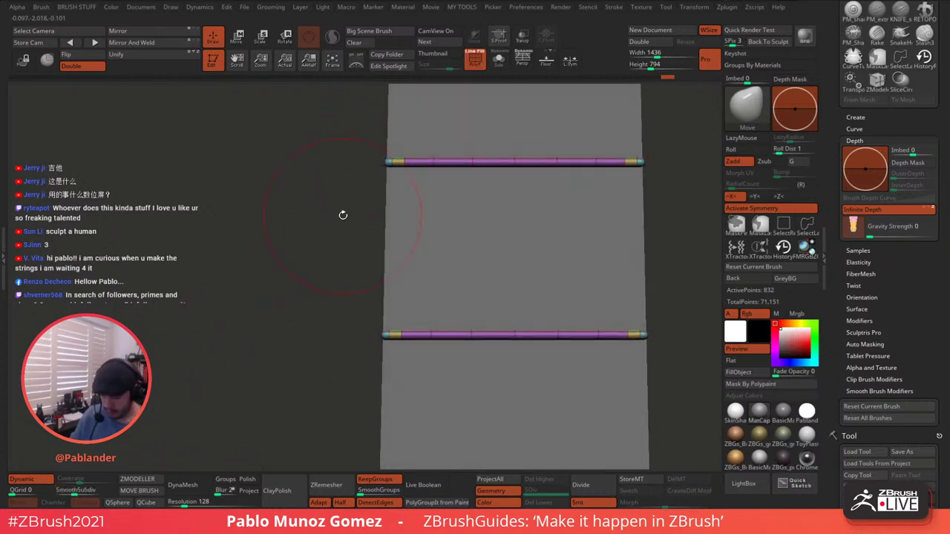
- Isolate the end of the upper fret with SelectRect, show all frets again, and view their ends at an angle
{"action": "left_click_drag", "start_coordinate": [355, 203], "coordinate": [356, 222], "text": "alt"}
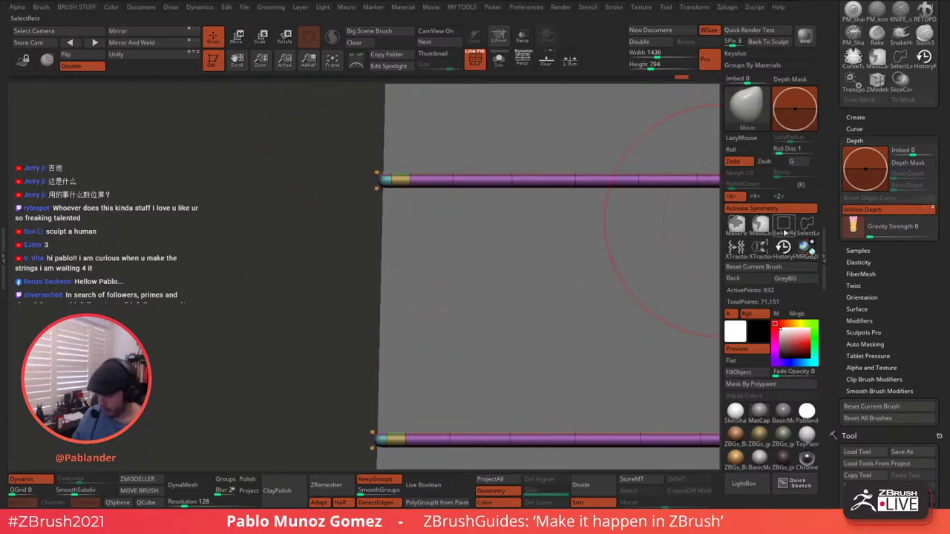
{"action": "left_click", "coordinate": [785, 233]}
{"action": "left_click_drag", "start_coordinate": [346, 153], "coordinate": [383, 205], "text": "ctrl+shift"}
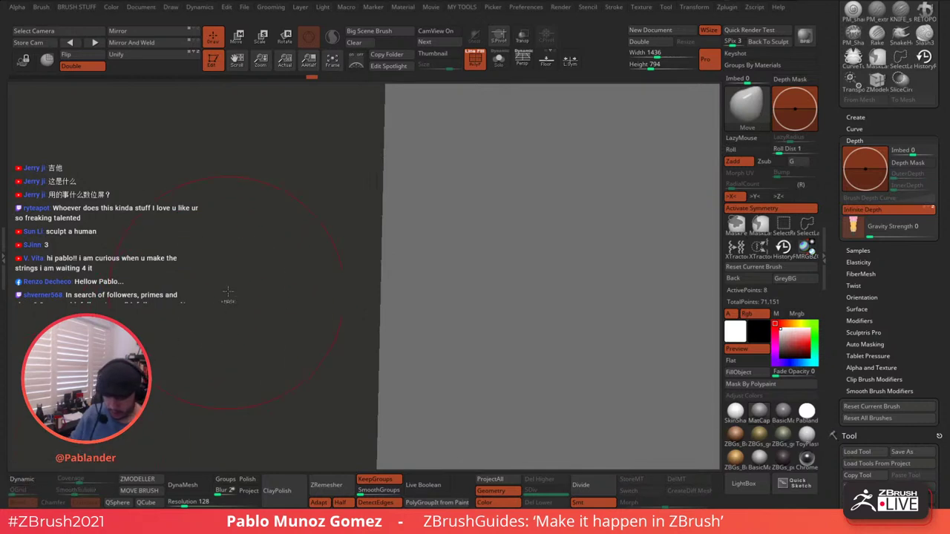
{"action": "left_click", "coordinate": [254, 265], "text": "ctrl+shift"}
{"action": "left_click_drag", "start_coordinate": [329, 304], "coordinate": [340, 227], "text": "alt"}
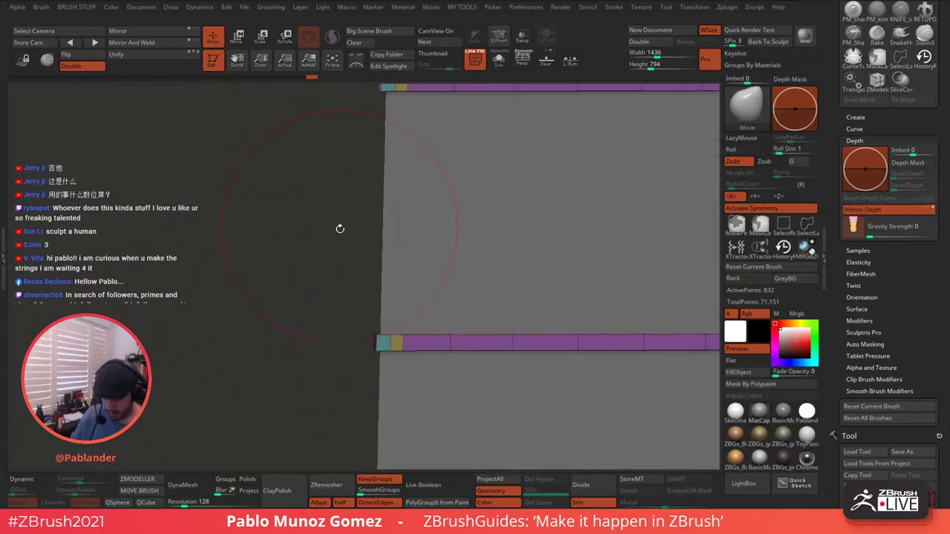
{"action": "mouse_move", "coordinate": [357, 304]}
{"action": "left_mouse_down", "text": "ctrl+alt+shift"}
{"action": "mouse_move", "coordinate": [379, 368]}
{"action": "mouse_move", "coordinate": [341, 361]}
{"action": "left_mouse_up", "text": "ctrl+alt+shift"}
{"action": "left_click_drag", "start_coordinate": [331, 244], "coordinate": [343, 327], "text": "alt"}
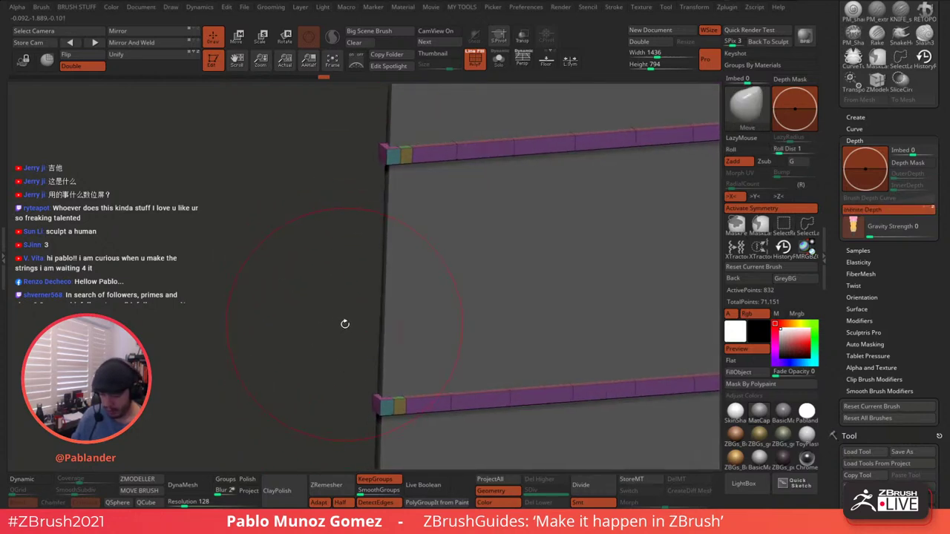
- Activate the ZModeler brush and isolate the outermost end polygroups of all the frets
{"action": "key", "text": "b"}
{"action": "key", "text": "z"}
{"action": "key", "text": "m"}
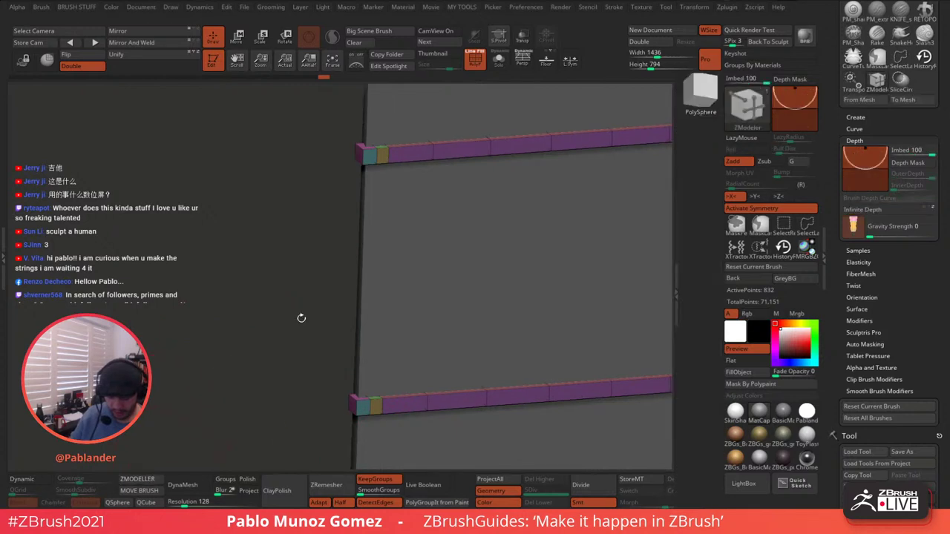
{"action": "left_click", "coordinate": [359, 153], "text": "ctrl+shift"}
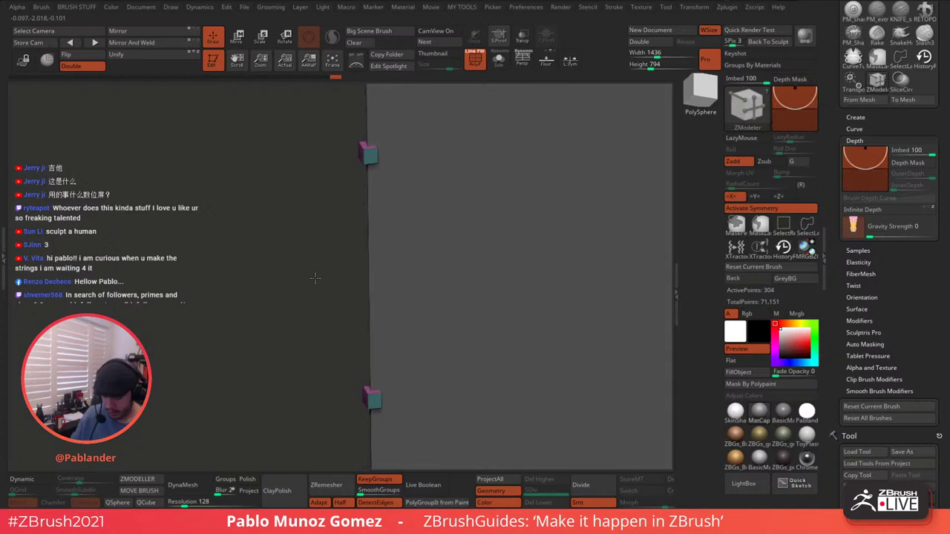
{"action": "mouse_move", "coordinate": [315, 279]}
{"action": "left_mouse_down"}
{"action": "mouse_move", "coordinate": [310, 306]}
{"action": "mouse_move", "coordinate": [272, 222]}
{"action": "left_mouse_up"}
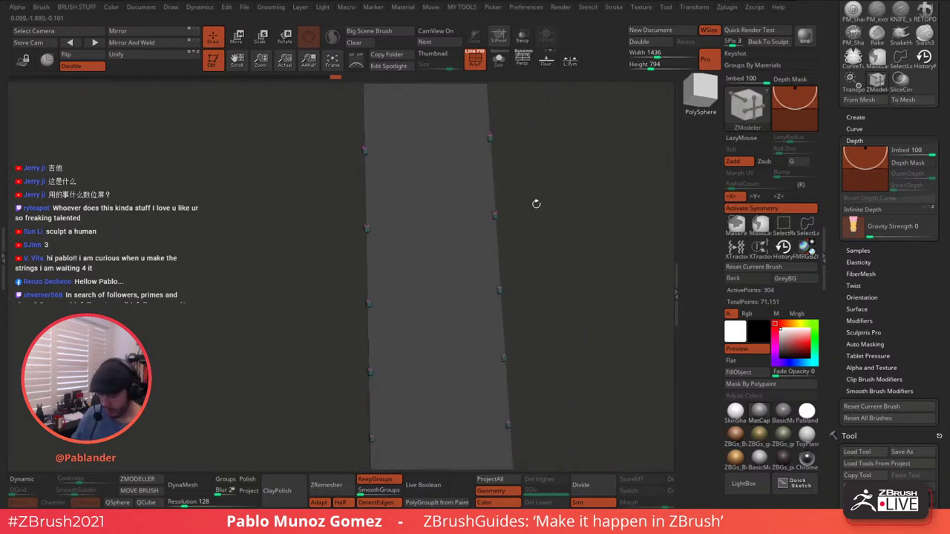
{"action": "left_click_drag", "start_coordinate": [536, 203], "coordinate": [562, 197]}
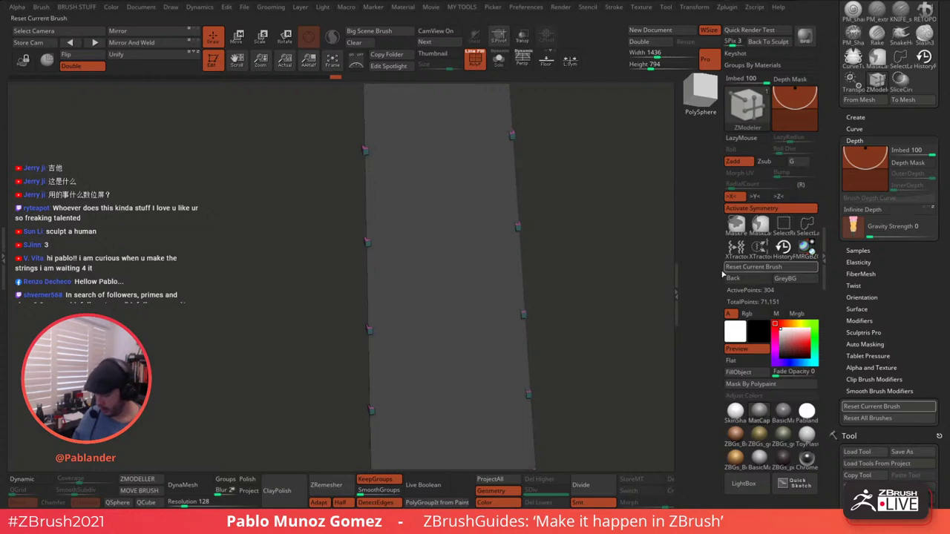
- Crease the polygroup borders of the isolated fret ends with Crease PG
{"action": "left_click_drag", "start_coordinate": [904, 472], "coordinate": [898, 233]}
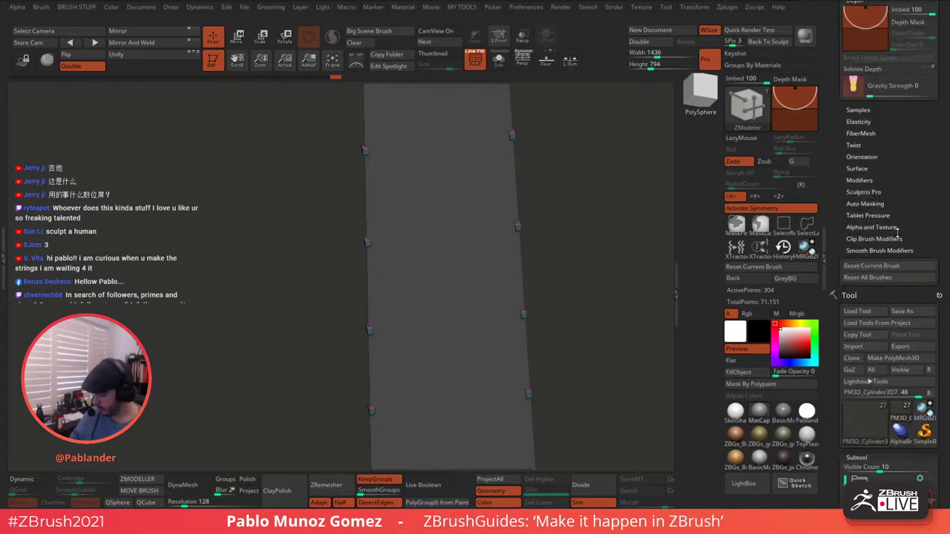
{"action": "left_click_drag", "start_coordinate": [905, 431], "coordinate": [905, 129]}
{"action": "left_click_drag", "start_coordinate": [906, 369], "coordinate": [906, 111]}
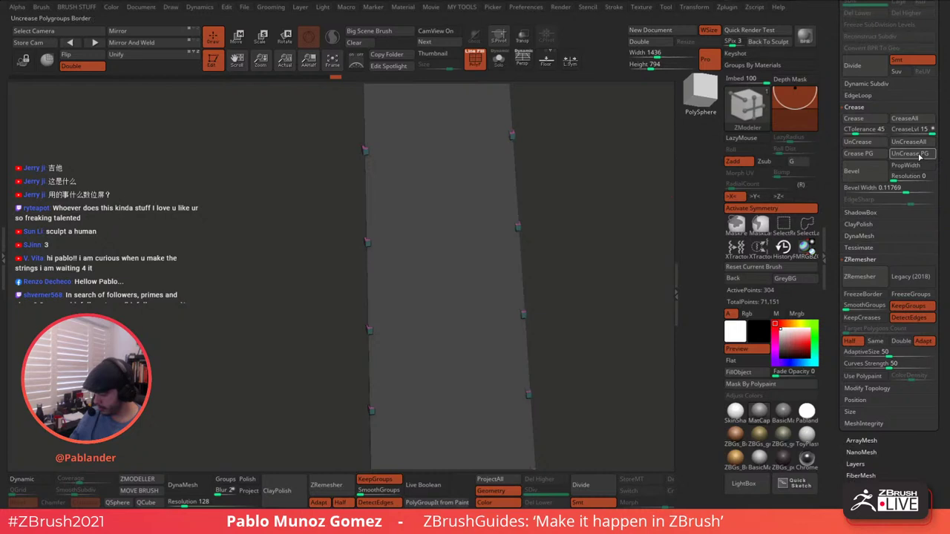
{"action": "left_click", "coordinate": [859, 154]}
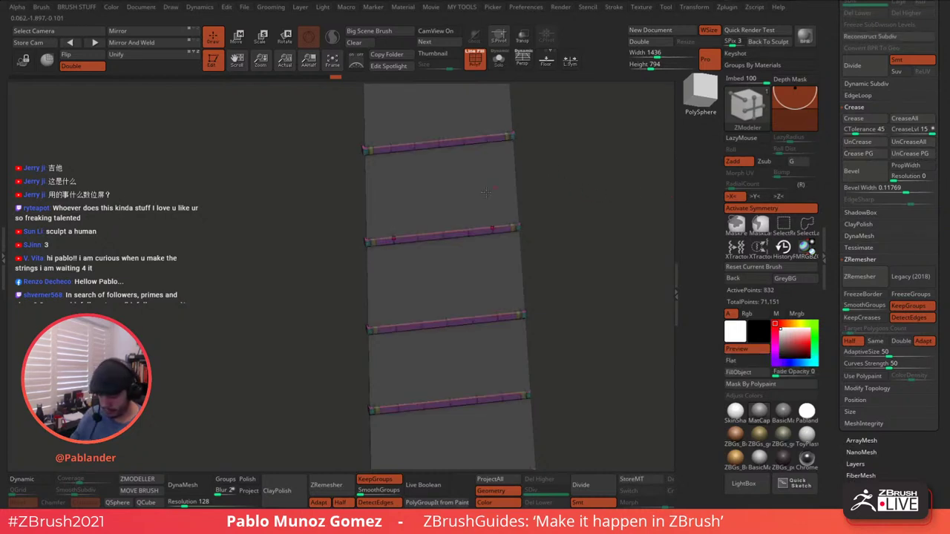
- Preview the creased fret ends with dynamic subdivision, switch it off again, and undo the creasing
{"action": "left_click", "coordinate": [35, 480]}
{"action": "left_click_drag", "start_coordinate": [267, 243], "coordinate": [276, 297], "text": "alt"}
{"action": "key", "text": "shift+d"}
{"action": "key", "text": "ctrl+z"}
{"action": "key", "text": "ctrl+z"}
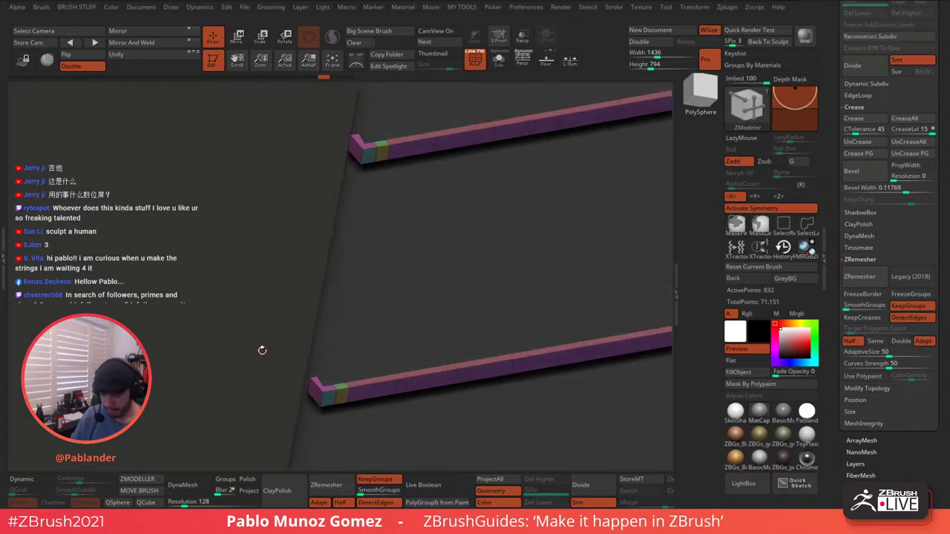
- Regroup the frets' polygons with Groups By Normals
{"action": "left_click_drag", "start_coordinate": [262, 346], "coordinate": [260, 342]}
{"action": "mouse_move", "coordinate": [844, 360]}
{"action": "left_mouse_down"}
{"action": "mouse_move", "coordinate": [844, 223]}
{"action": "mouse_move", "coordinate": [901, 178]}
{"action": "left_mouse_up"}
{"action": "left_click", "coordinate": [875, 100]}
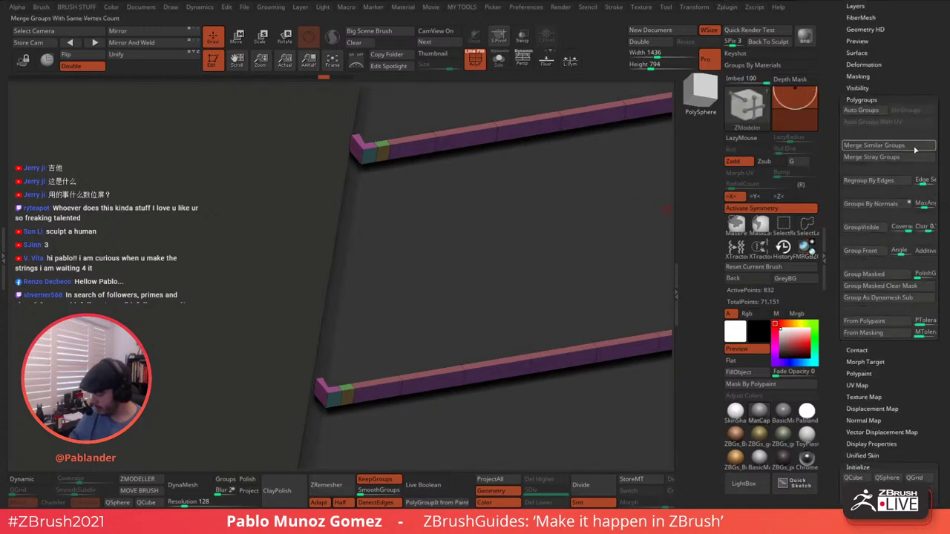
{"action": "left_click", "coordinate": [881, 205]}
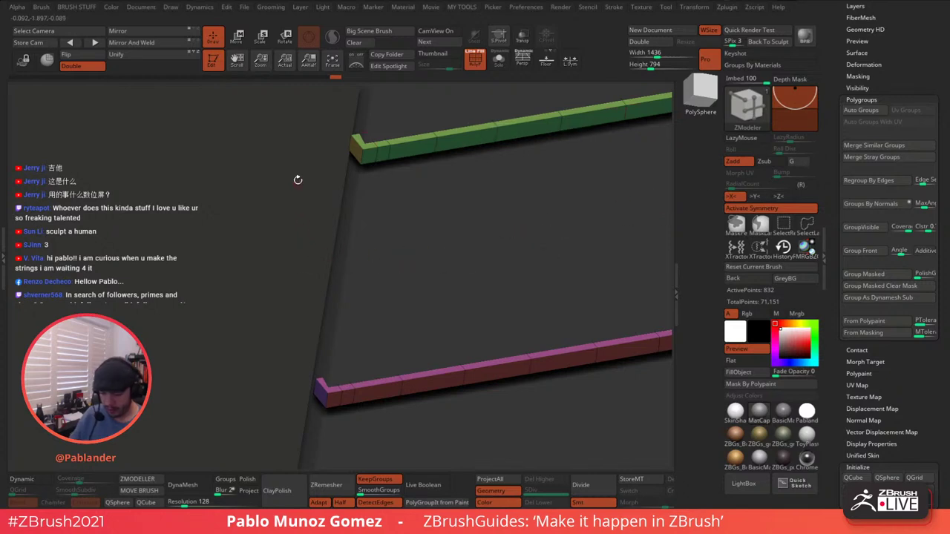
- View the guitar neck from the front with the polyframe hidden and show only the frets in Solo mode
{"action": "left_click", "coordinate": [236, 40]}
{"action": "left_click_drag", "start_coordinate": [233, 266], "coordinate": [294, 211]}
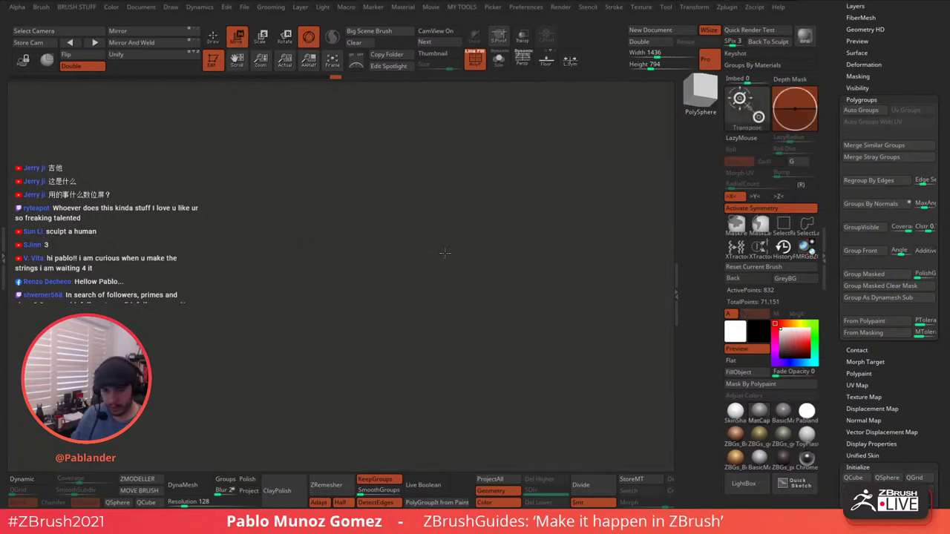
{"action": "key", "text": "f"}
{"action": "left_click_drag", "start_coordinate": [534, 236], "coordinate": [526, 205]}
{"action": "left_click", "coordinate": [213, 37]}
{"action": "mouse_move", "coordinate": [483, 158]}
{"action": "left_mouse_down"}
{"action": "mouse_move", "coordinate": [489, 183]}
{"action": "mouse_move", "coordinate": [481, 173]}
{"action": "left_mouse_up"}
{"action": "left_click_drag", "start_coordinate": [482, 173], "coordinate": [494, 217], "text": "alt"}
{"action": "left_click", "coordinate": [475, 59]}
{"action": "left_click_drag", "start_coordinate": [492, 140], "coordinate": [552, 205], "text": "alt"}
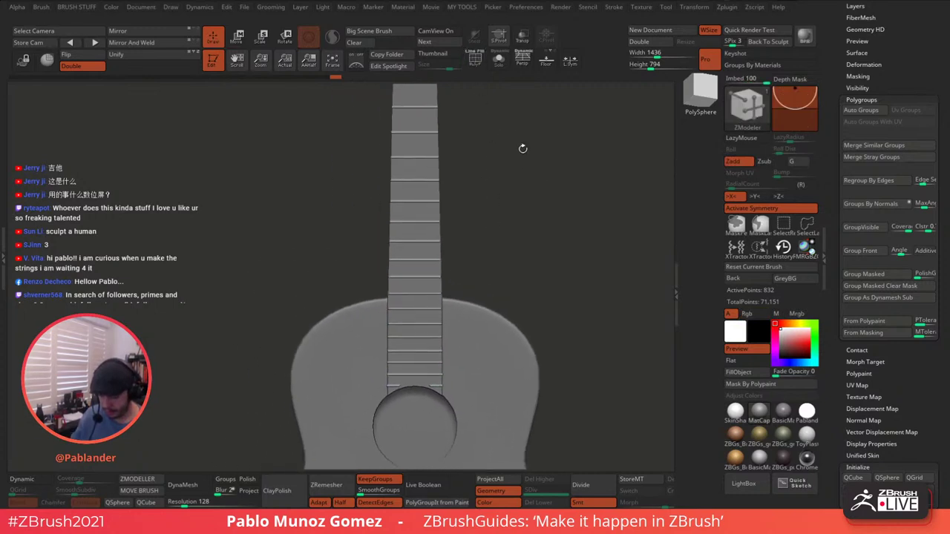
{"action": "left_click", "coordinate": [498, 61]}
{"action": "mouse_move", "coordinate": [498, 135]}
{"action": "left_mouse_down", "text": "alt"}
{"action": "mouse_move", "coordinate": [509, 142]}
{"action": "mouse_move", "coordinate": [500, 197]}
{"action": "mouse_move", "coordinate": [479, 170]}
{"action": "left_mouse_up", "text": "alt"}
- Hide the frets' middle sections to inspect the ends, display the polyframe, and show the complete frets again
{"action": "mouse_move", "coordinate": [404, 118]}
{"action": "left_mouse_down", "text": "ctrl+shift"}
{"action": "mouse_move", "coordinate": [441, 251]}
{"action": "mouse_move", "coordinate": [439, 430]}
{"action": "left_mouse_up", "text": "ctrl+shift"}
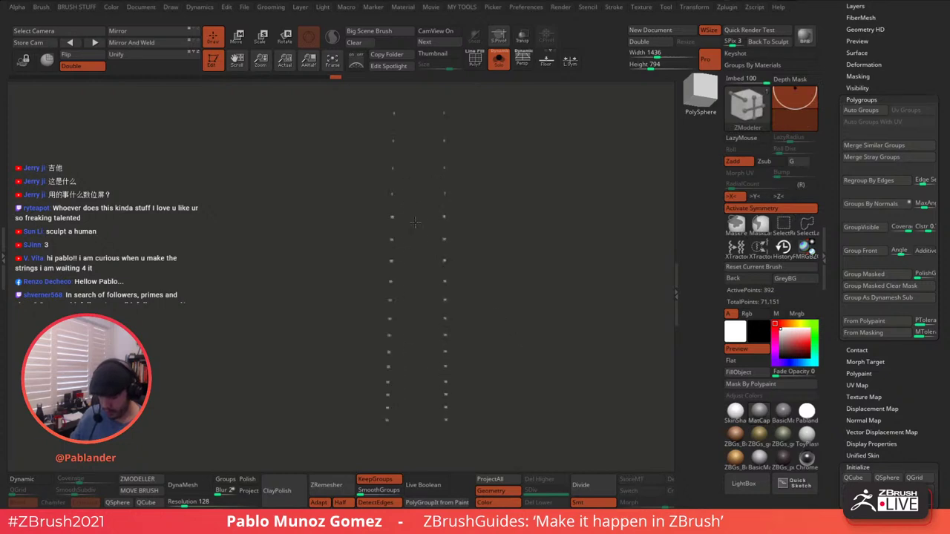
{"action": "left_click_drag", "start_coordinate": [415, 223], "coordinate": [427, 284]}
{"action": "key", "text": "shift+f"}
{"action": "left_click_drag", "start_coordinate": [394, 143], "coordinate": [432, 250]}
{"action": "left_click_drag", "start_coordinate": [411, 124], "coordinate": [400, 196]}
{"action": "mouse_move", "coordinate": [524, 226]}
{"action": "left_mouse_down", "text": "ctrl+shift"}
{"action": "mouse_move", "coordinate": [535, 274]}
{"action": "mouse_move", "coordinate": [507, 223]}
{"action": "left_mouse_up", "text": "ctrl+shift"}
{"action": "mouse_move", "coordinate": [493, 260]}
{"action": "left_mouse_down"}
{"action": "mouse_move", "coordinate": [503, 261]}
{"action": "mouse_move", "coordinate": [507, 289]}
{"action": "mouse_move", "coordinate": [503, 268]}
{"action": "left_mouse_up"}
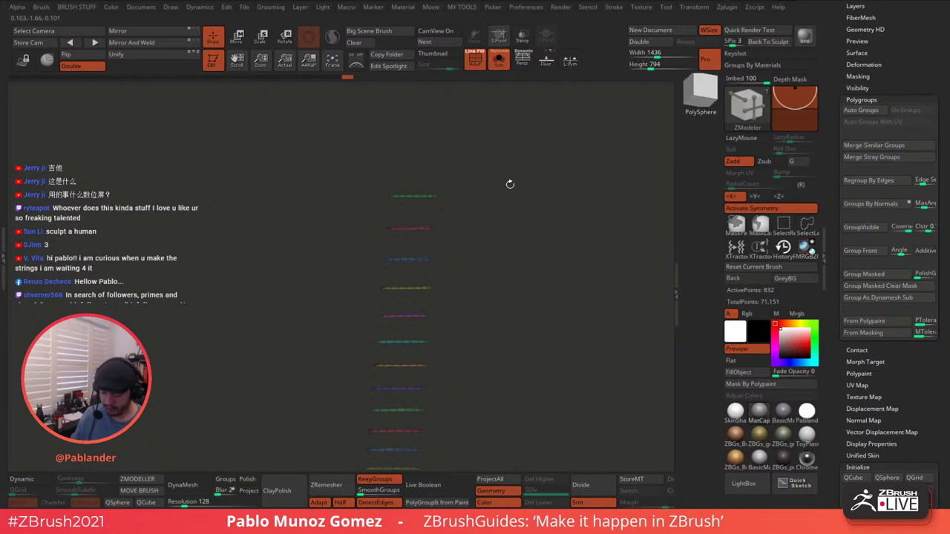
{"action": "left_click_drag", "start_coordinate": [499, 214], "coordinate": [516, 191]}
- Merge all visible frets into one polygroup and apply Group Front from the side view
{"action": "key", "text": "space"}
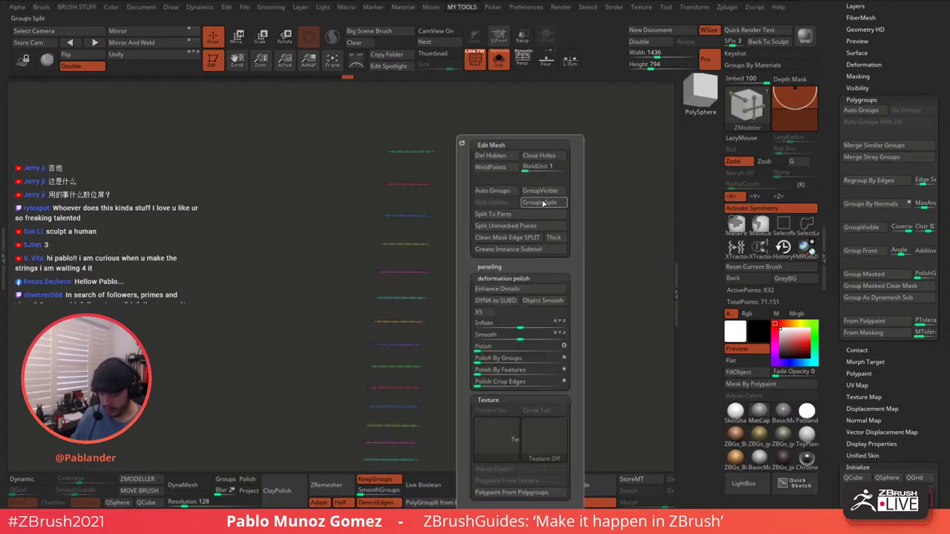
{"action": "left_click", "coordinate": [549, 192]}
{"action": "left_click_drag", "start_coordinate": [441, 267], "coordinate": [517, 223]}
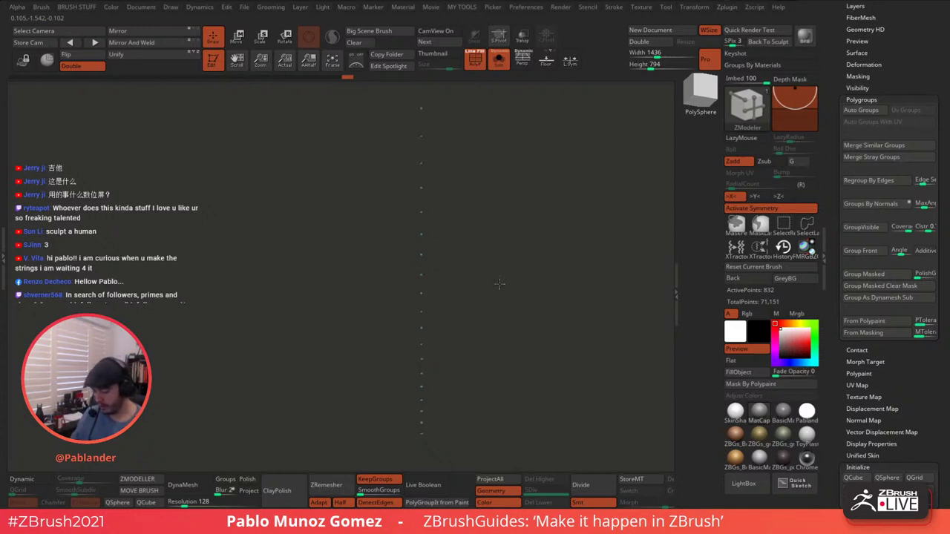
{"action": "left_click", "coordinate": [864, 252]}
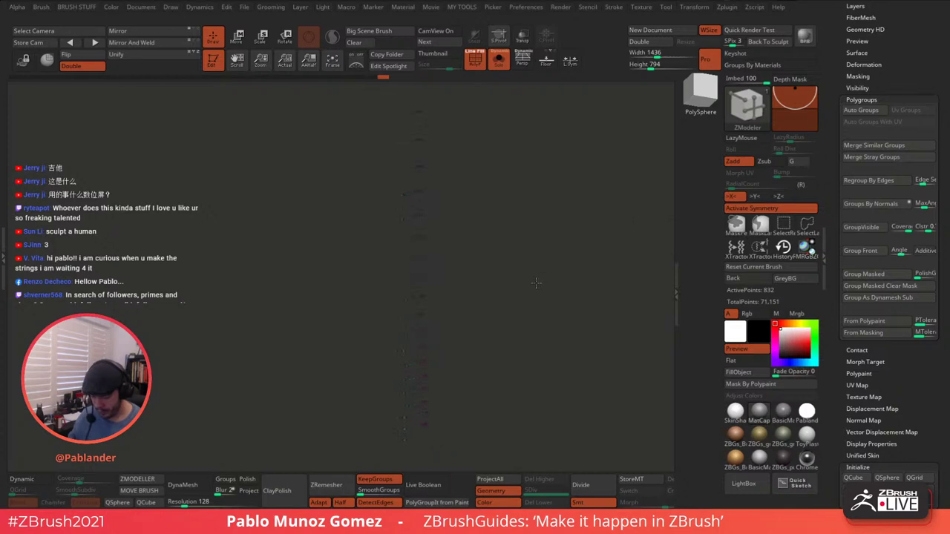
{"action": "left_click_drag", "start_coordinate": [536, 282], "coordinate": [498, 304]}
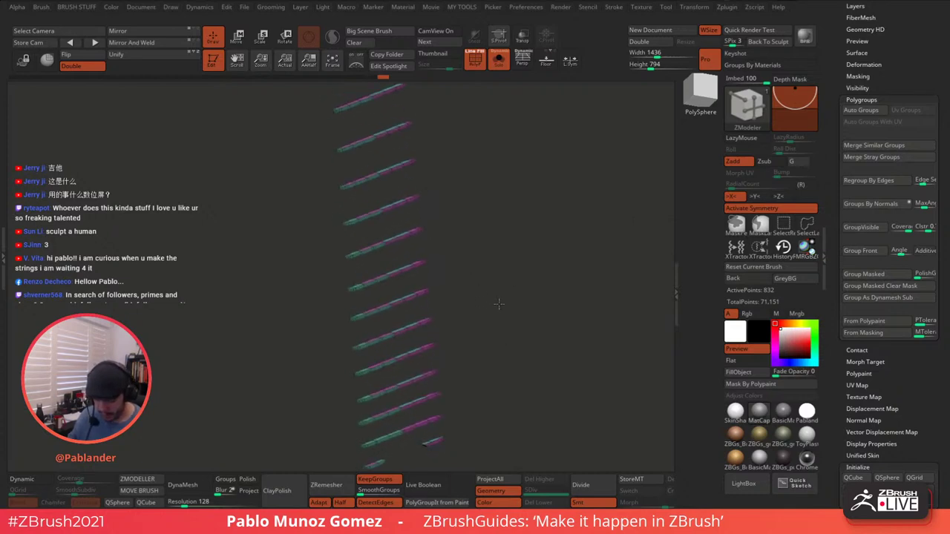
- Try a lower Group Front angle tolerance from the side view after merging the frets into one polygroup again
{"action": "mouse_move", "coordinate": [906, 251]}
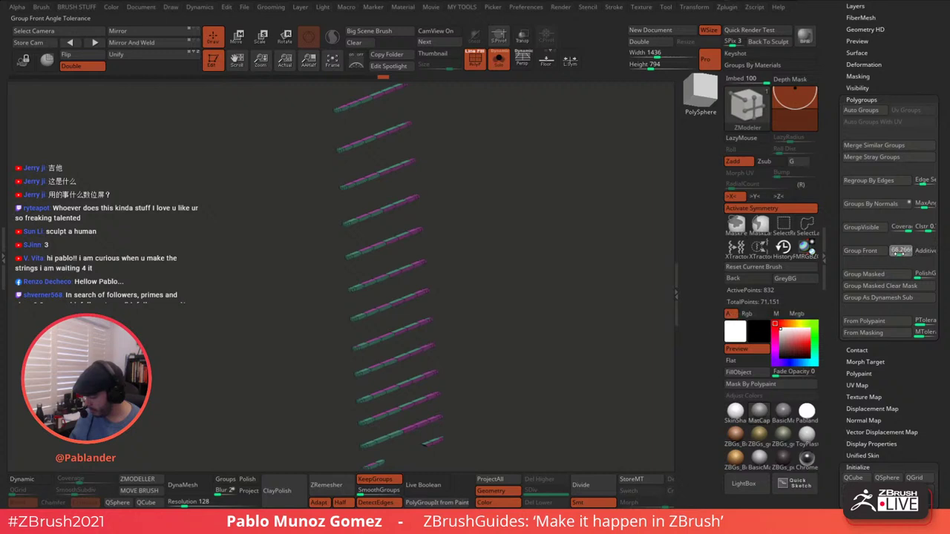
{"action": "left_click_drag", "start_coordinate": [588, 276], "coordinate": [567, 275], "text": "shift"}
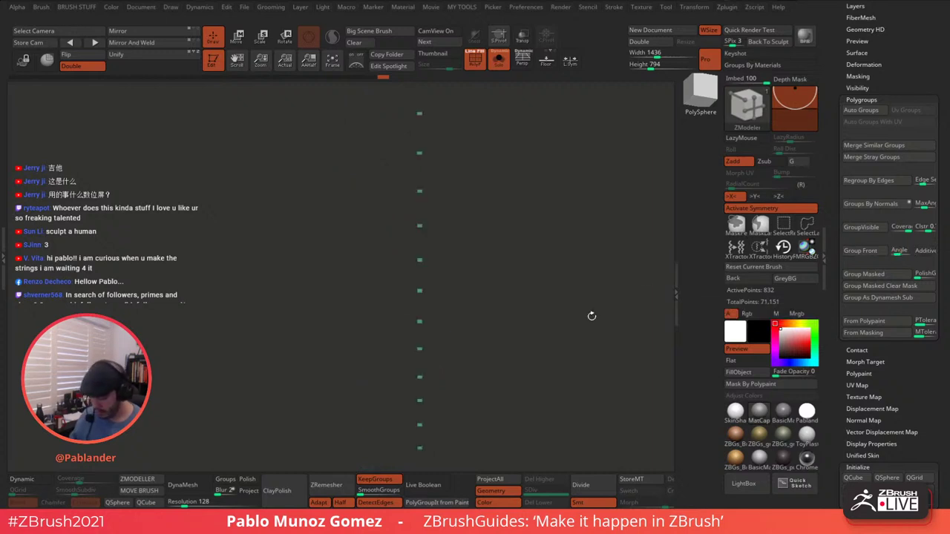
{"action": "key", "text": "space"}
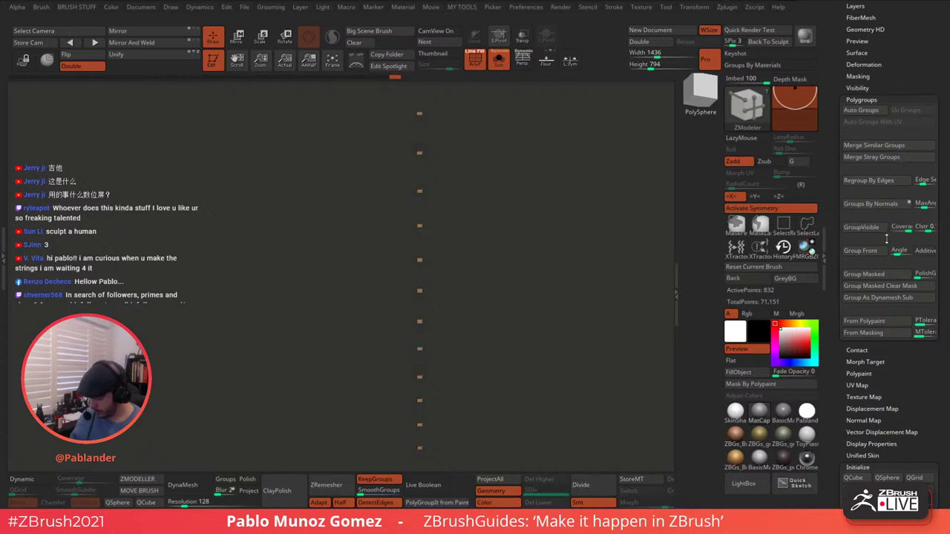
{"action": "left_click", "coordinate": [874, 252]}
{"action": "left_click_drag", "start_coordinate": [598, 325], "coordinate": [569, 331]}
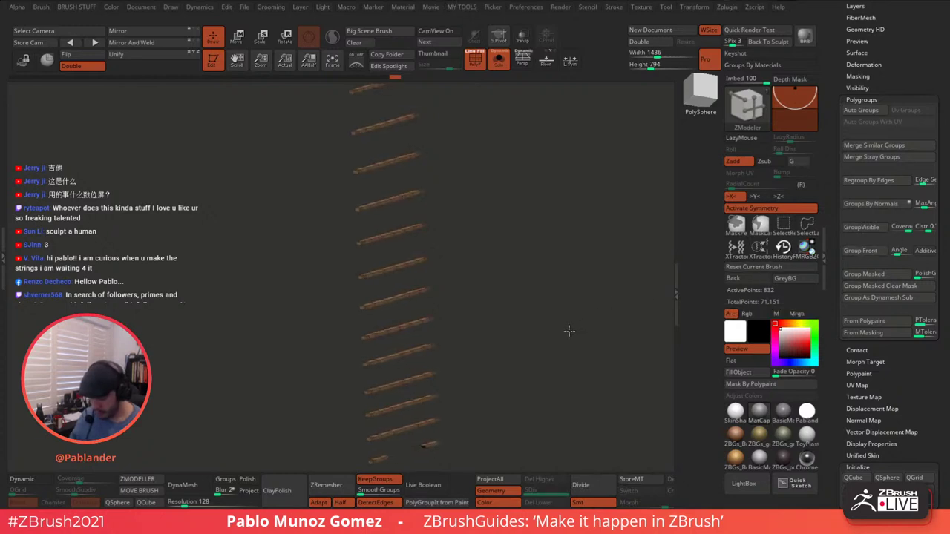
- Try Group Front on the side-facing fret ends again with a higher angle tolerance, and check the polygroups from the front
{"action": "left_click", "coordinate": [878, 253]}
{"action": "left_click_drag", "start_coordinate": [623, 321], "coordinate": [602, 323]}
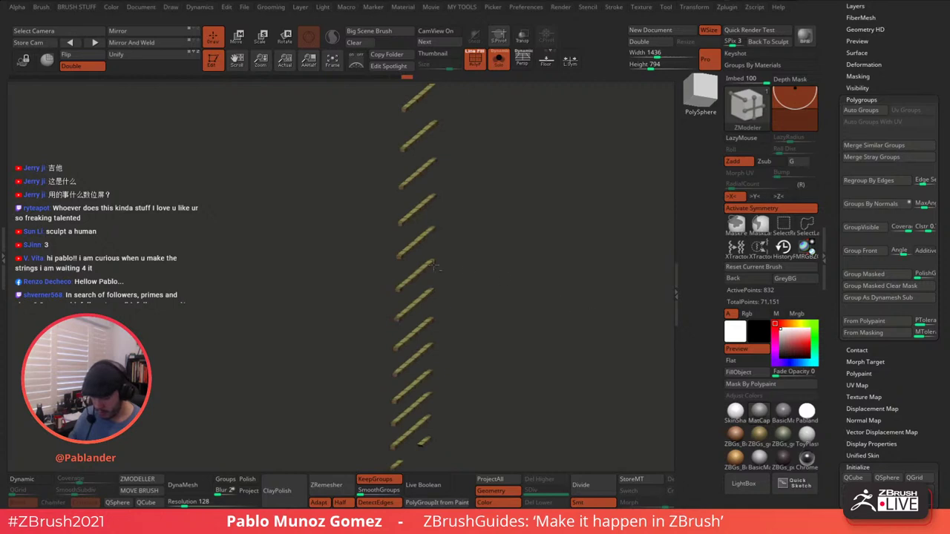
{"action": "left_click_drag", "start_coordinate": [442, 239], "coordinate": [472, 214], "text": "shift"}
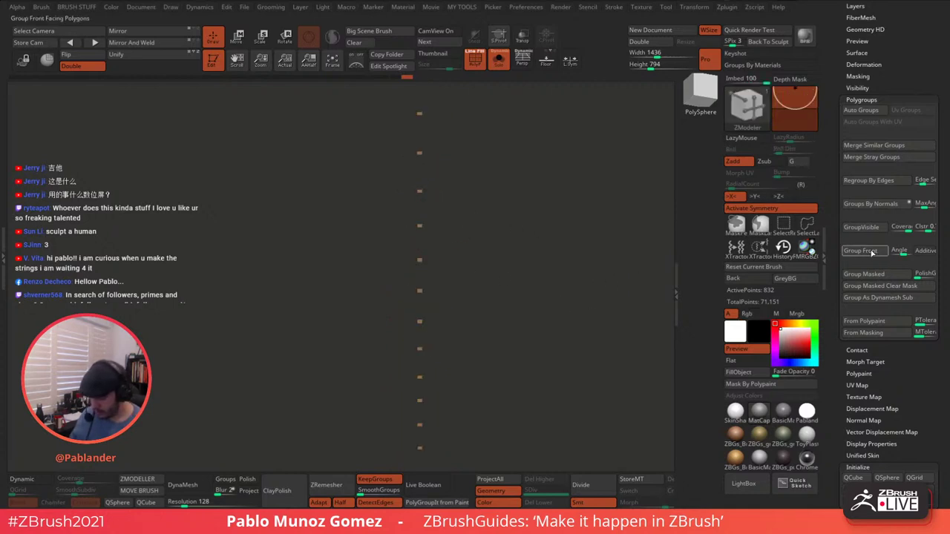
{"action": "left_click_drag", "start_coordinate": [549, 272], "coordinate": [555, 296]}
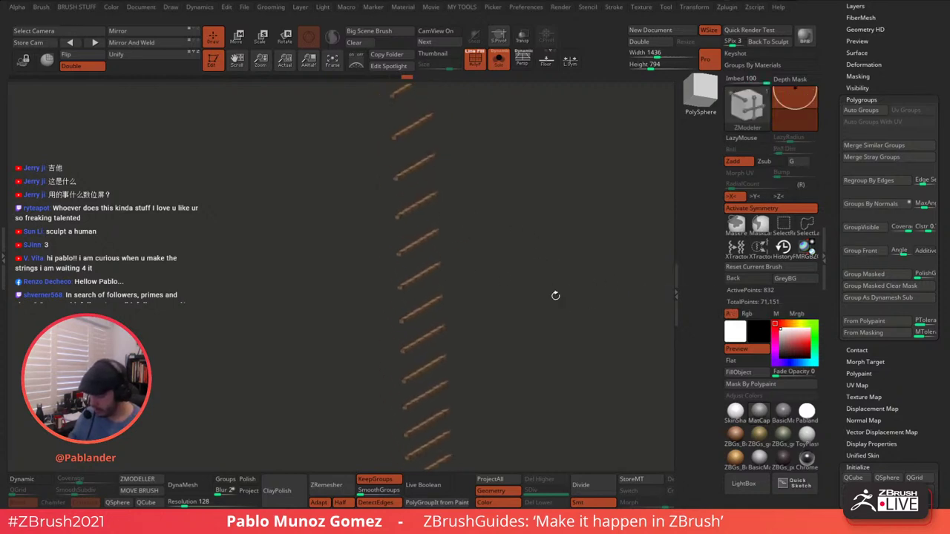
{"action": "left_click_drag", "start_coordinate": [475, 242], "coordinate": [496, 254]}
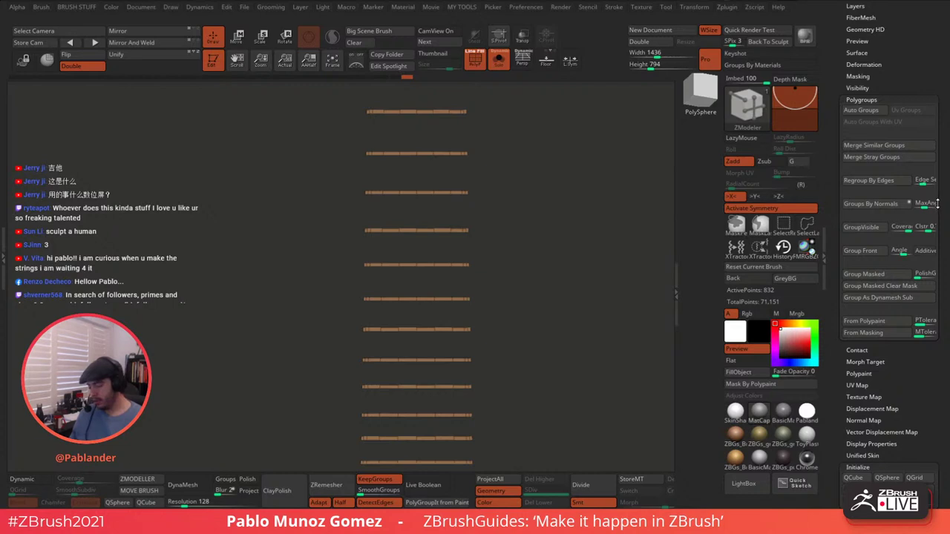
{"action": "left_click_drag", "start_coordinate": [548, 298], "coordinate": [533, 266], "text": "alt"}
{"action": "scroll", "coordinate": [840, 213], "scroll_direction": "down", "scroll_amount": 3}
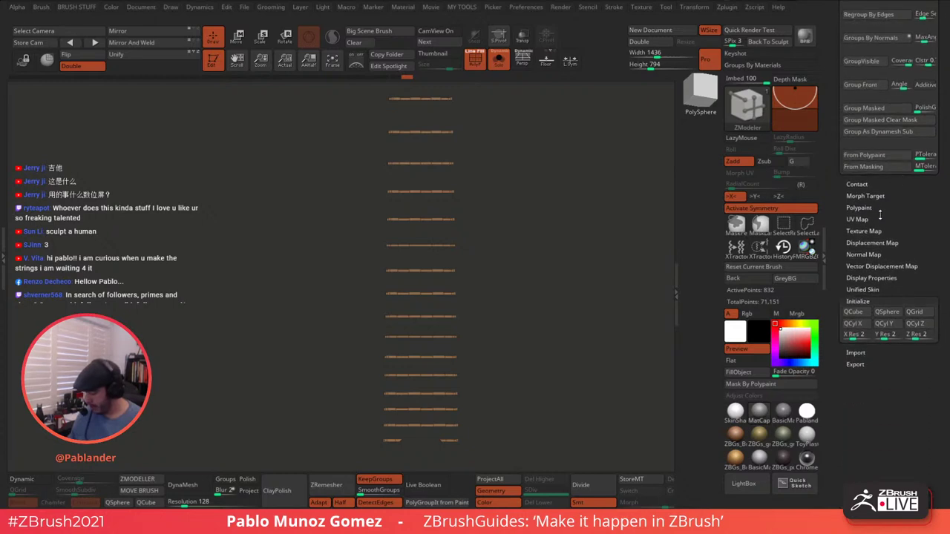
- Try to color the frets by draft angle with polypaint, and turn Colorize back off
{"action": "left_click", "coordinate": [879, 212]}
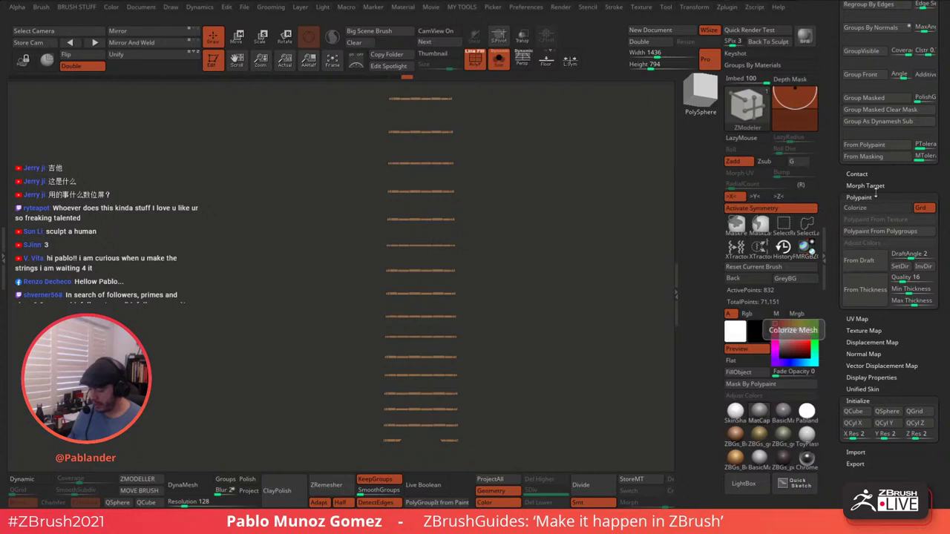
{"action": "left_click_drag", "start_coordinate": [548, 273], "coordinate": [566, 274], "text": "ctrl+shift"}
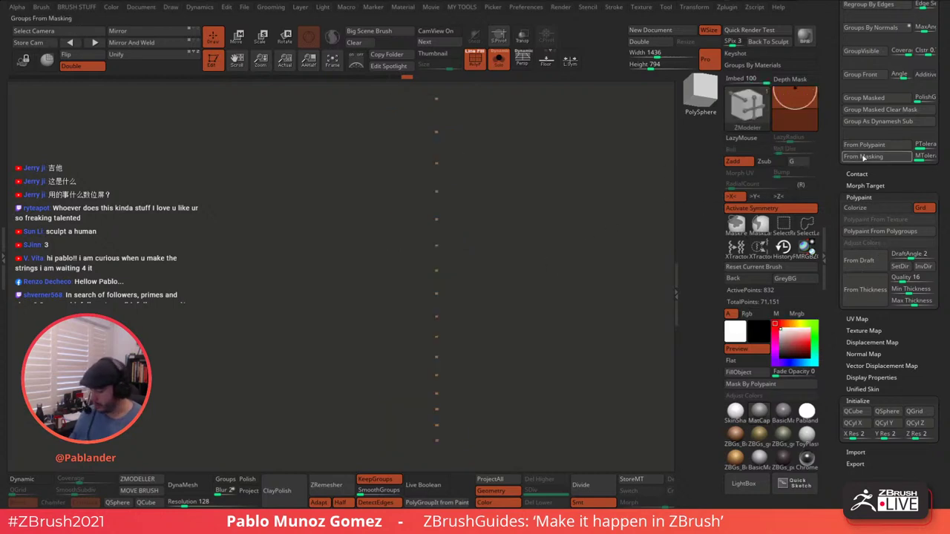
{"action": "left_click", "coordinate": [867, 268]}
{"action": "left_click_drag", "start_coordinate": [574, 311], "coordinate": [533, 321]}
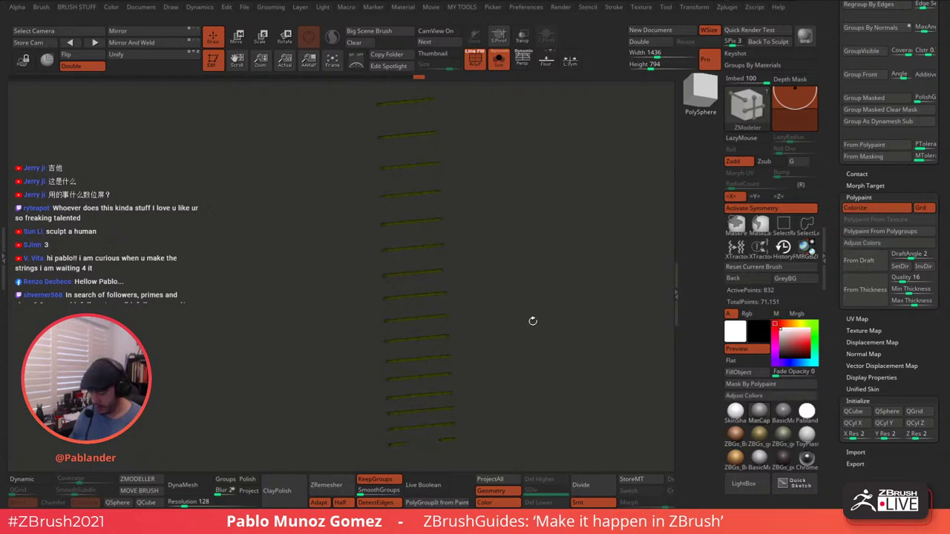
{"action": "left_click", "coordinate": [881, 212]}
{"action": "left_click", "coordinate": [881, 212]}
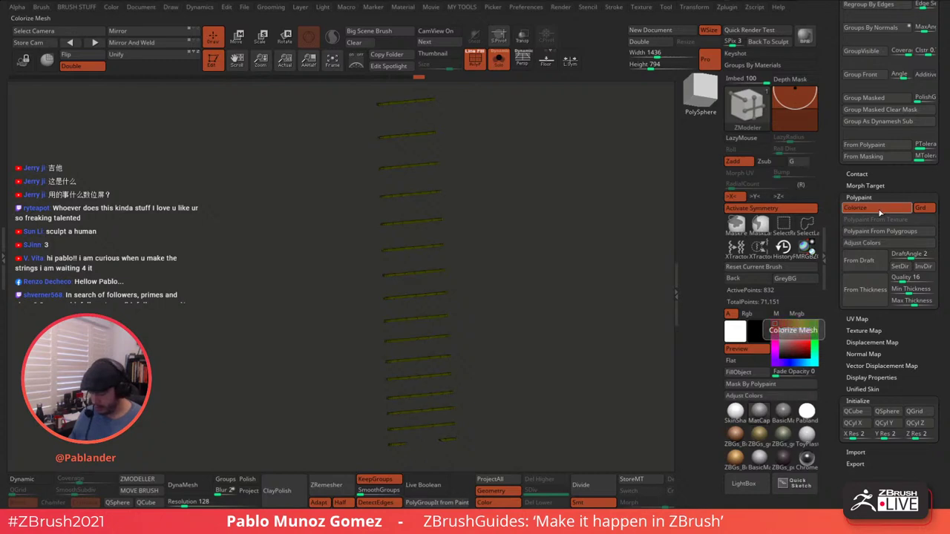
{"action": "left_click", "coordinate": [886, 211]}
{"action": "left_click_drag", "start_coordinate": [587, 270], "coordinate": [604, 360]}
{"action": "left_click", "coordinate": [568, 282], "text": "ctrl"}
{"action": "left_click", "coordinate": [569, 284], "text": "ctrl"}
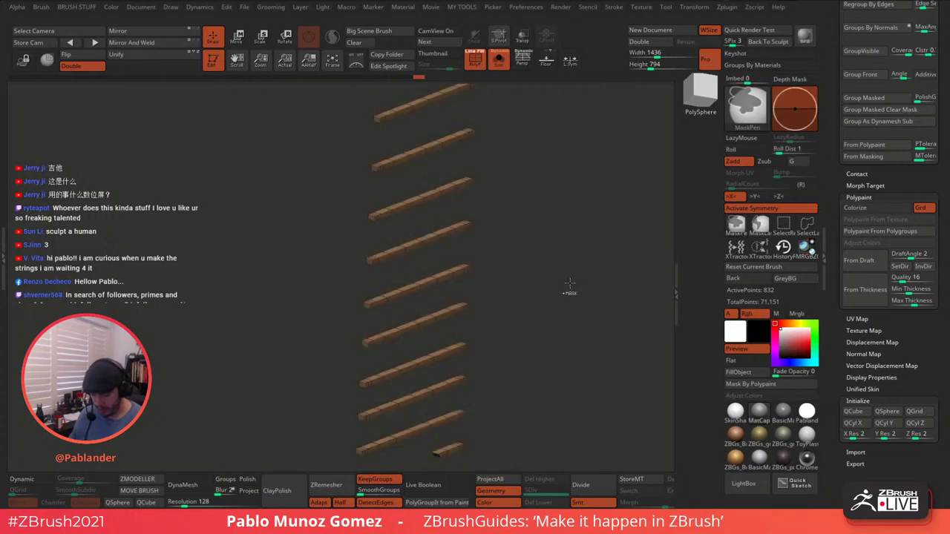
{"action": "scroll", "coordinate": [844, 199], "scroll_direction": "up", "scroll_amount": 3}
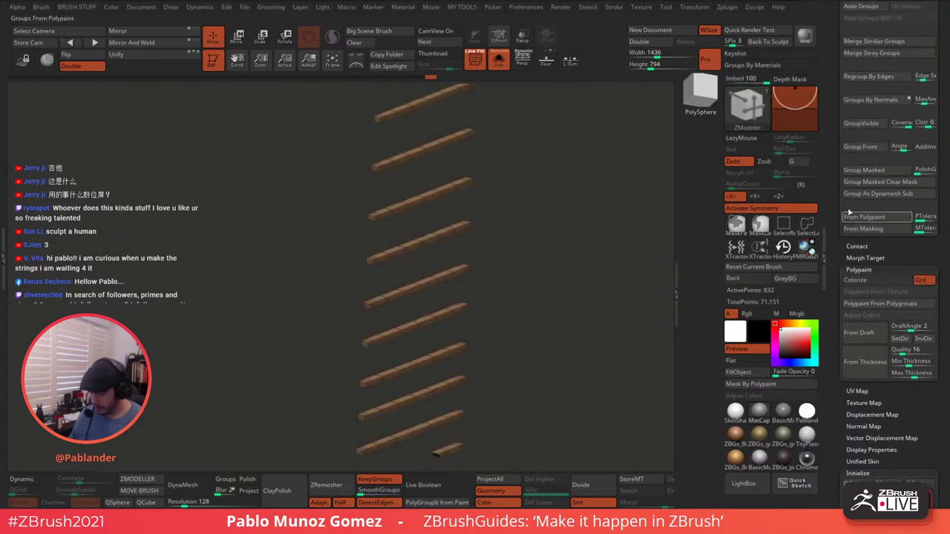
- Isolate the end sections of all the frets by hiding their middle spans and the leftover inner faces of the lowest fret
{"action": "left_click_drag", "start_coordinate": [585, 271], "coordinate": [646, 214]}
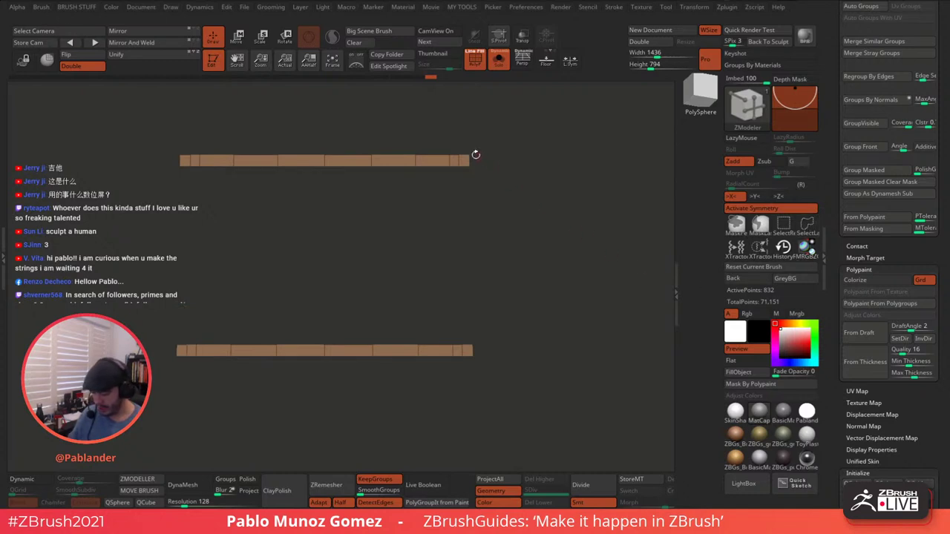
{"action": "mouse_move", "coordinate": [476, 155]}
{"action": "left_mouse_down", "text": "ctrl+shift"}
{"action": "mouse_move", "coordinate": [491, 131]}
{"action": "mouse_move", "coordinate": [475, 148]}
{"action": "left_mouse_up", "text": "ctrl+shift"}
{"action": "left_click", "coordinate": [503, 177], "text": "ctrl+shift"}
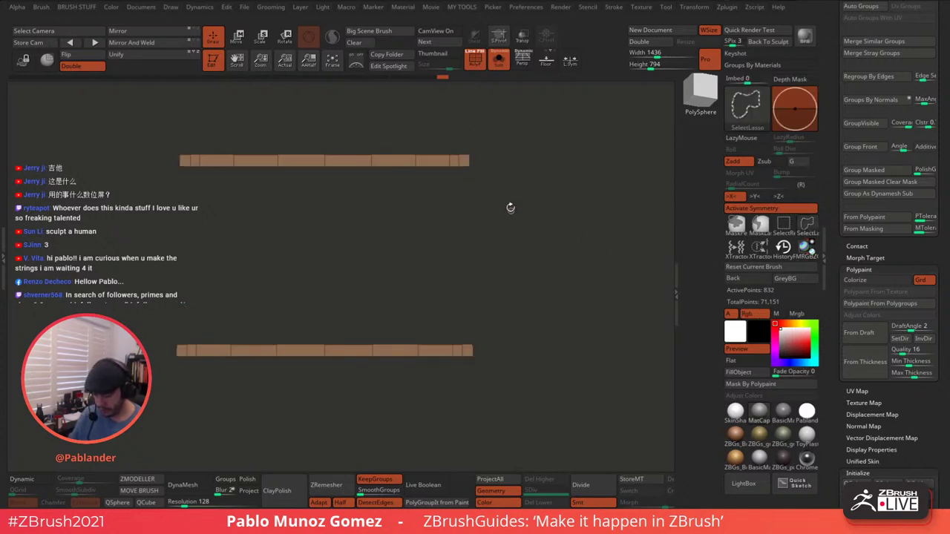
{"action": "mouse_move", "coordinate": [498, 198]}
{"action": "left_mouse_down"}
{"action": "mouse_move", "coordinate": [534, 157]}
{"action": "mouse_move", "coordinate": [513, 226]}
{"action": "mouse_move", "coordinate": [512, 132]}
{"action": "left_mouse_up"}
{"action": "left_click_drag", "start_coordinate": [560, 277], "coordinate": [478, 188], "text": "alt"}
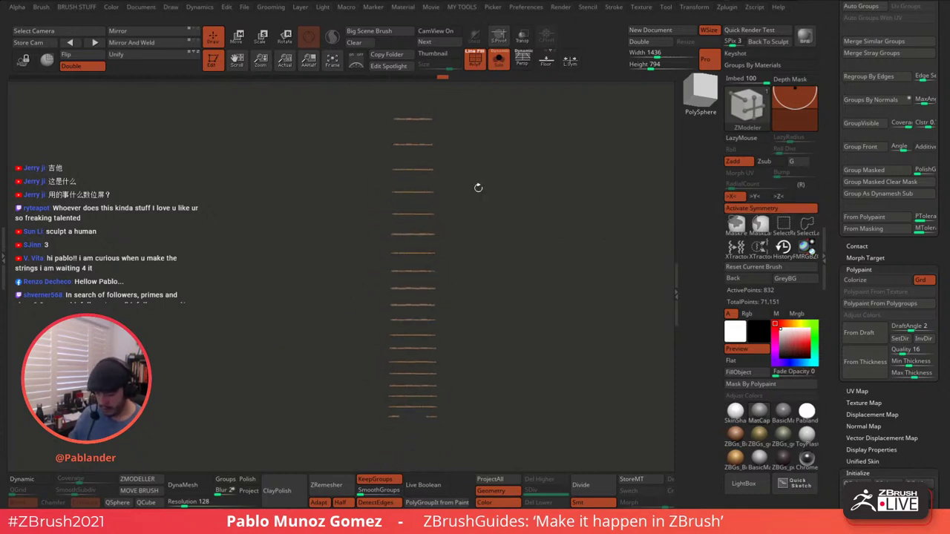
{"action": "key", "text": "ctrl+shift"}
{"action": "mouse_move", "coordinate": [413, 147]}
{"action": "left_mouse_down", "text": "ctrl+shift"}
{"action": "mouse_move", "coordinate": [431, 423]}
{"action": "mouse_move", "coordinate": [409, 343]}
{"action": "mouse_move", "coordinate": [425, 113]}
{"action": "left_mouse_up", "text": "ctrl+shift"}
{"action": "key", "text": "ctrl+shift"}
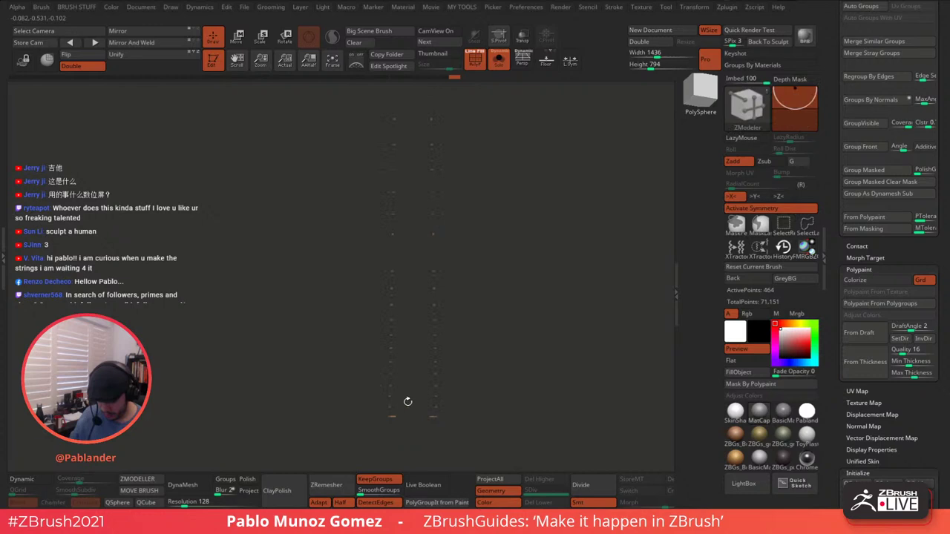
{"action": "left_click_drag", "start_coordinate": [407, 396], "coordinate": [389, 434], "text": "ctrl+shift"}
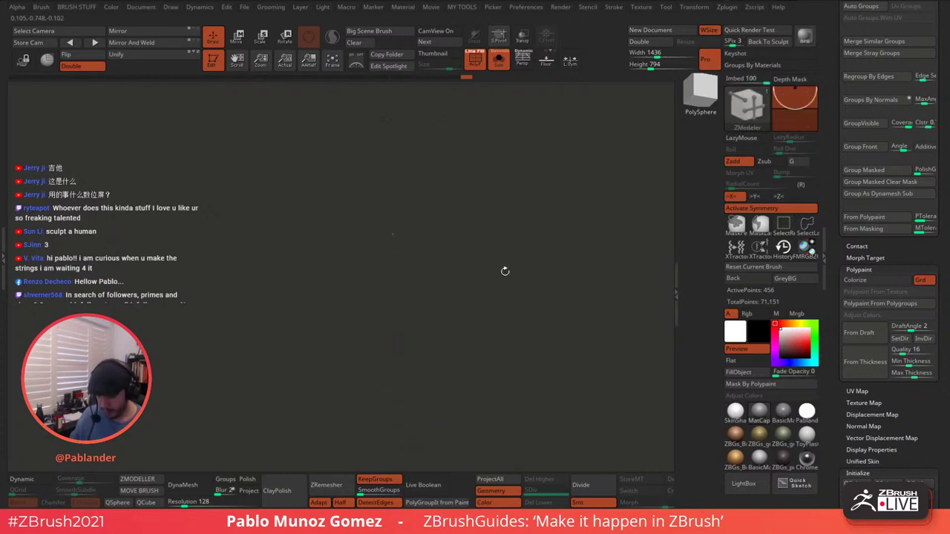
- Shrink the visible fret sections twice so only the outermost end caps remain shown
{"action": "left_click_drag", "start_coordinate": [485, 272], "coordinate": [463, 243]}
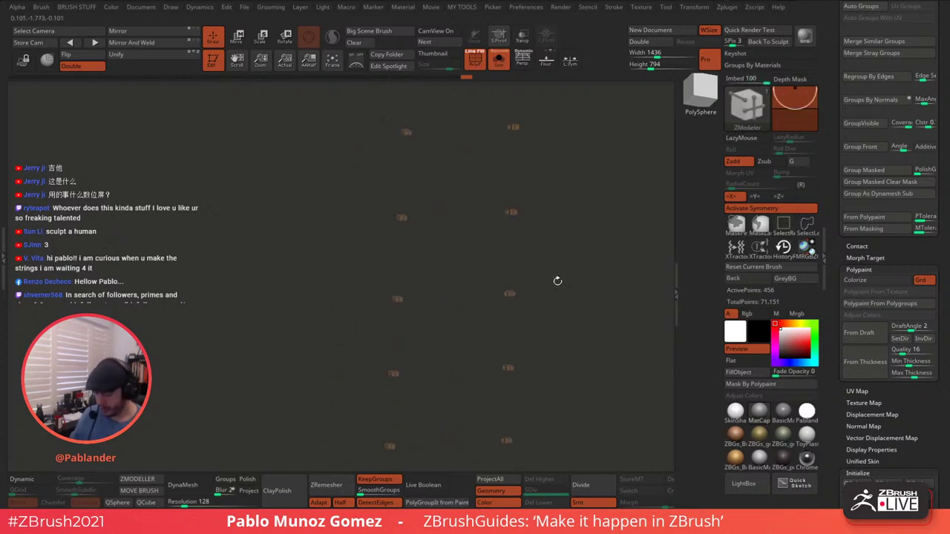
{"action": "left_click_drag", "start_coordinate": [845, 258], "coordinate": [841, 291]}
{"action": "left_click", "coordinate": [864, 108], "text": "shift"}
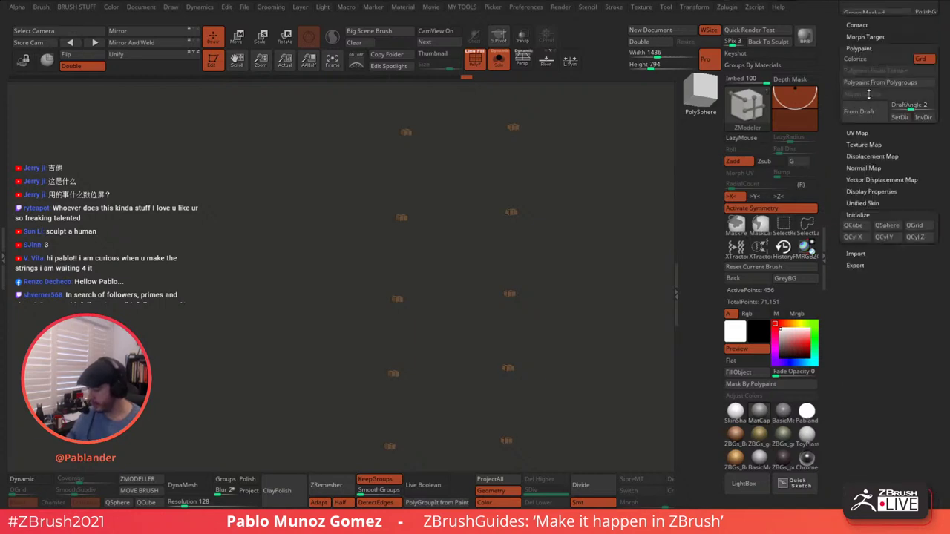
{"action": "left_click_drag", "start_coordinate": [856, 215], "coordinate": [858, 320]}
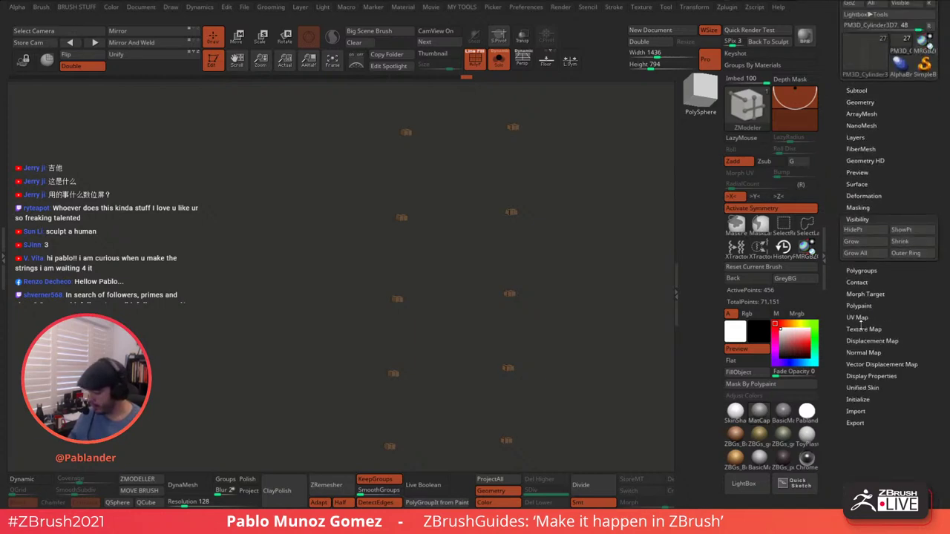
{"action": "left_click", "coordinate": [911, 242]}
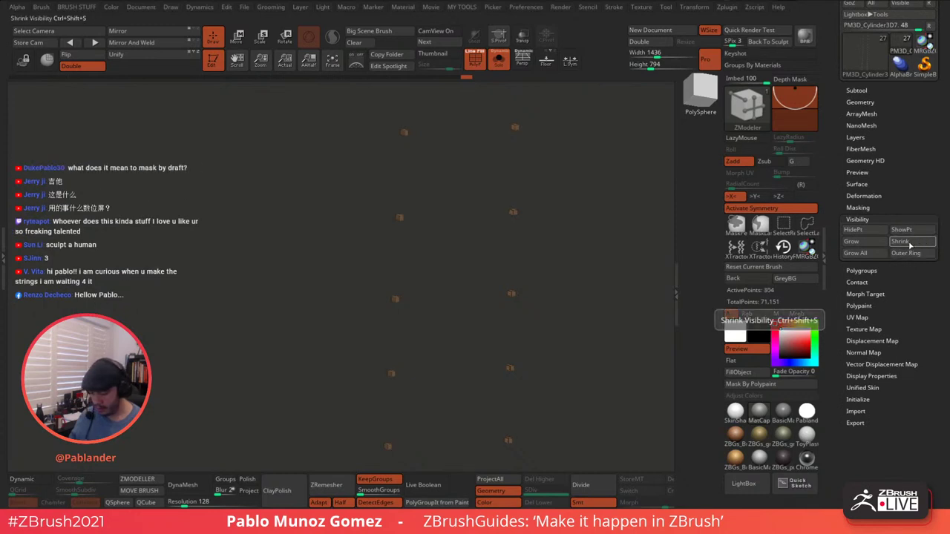
{"action": "left_click", "coordinate": [912, 243]}
- Assign the visible fret end caps to their own polygroup and unhide the rest of the frets
{"action": "key", "text": "grave"}
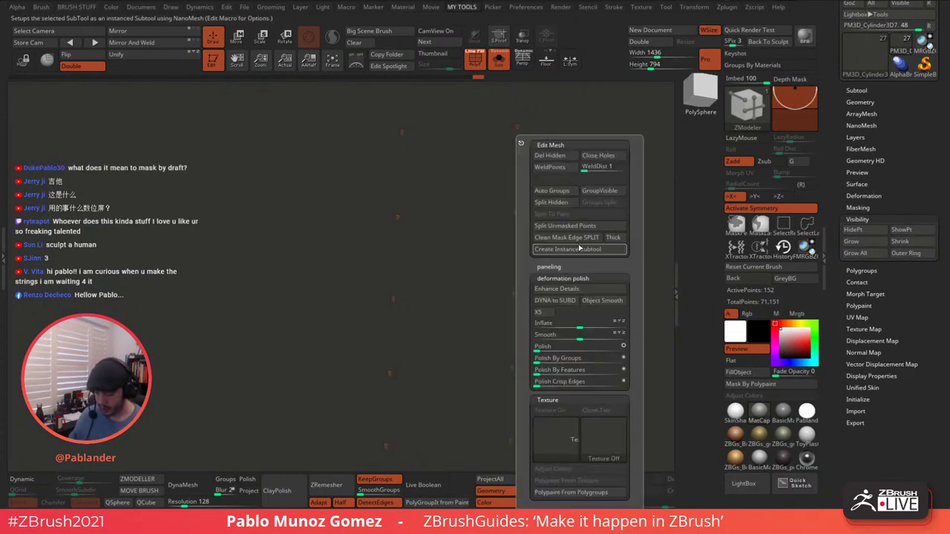
{"action": "left_click", "coordinate": [598, 194]}
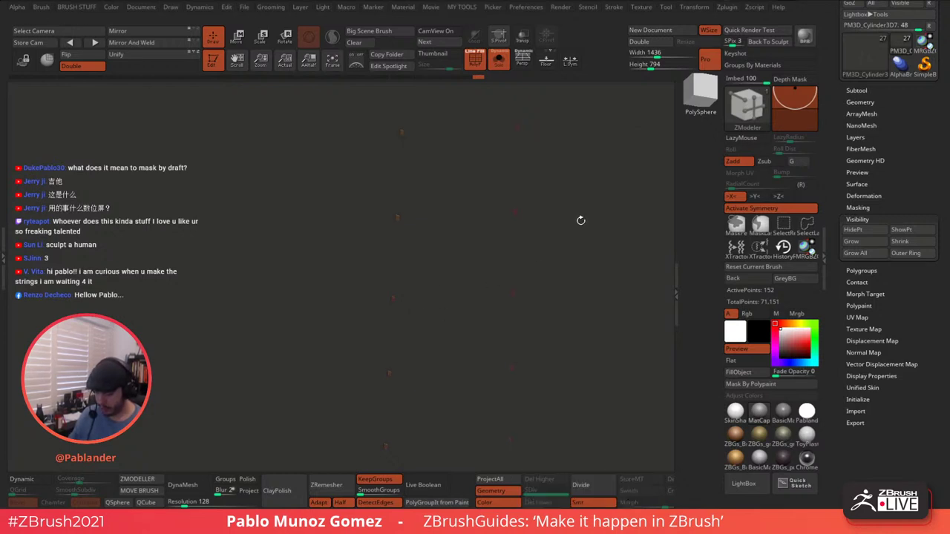
{"action": "left_click", "coordinate": [589, 224], "text": "ctrl+shift"}
{"action": "left_click_drag", "start_coordinate": [589, 224], "coordinate": [560, 211]}
{"action": "left_click_drag", "start_coordinate": [421, 154], "coordinate": [487, 163], "text": "alt"}
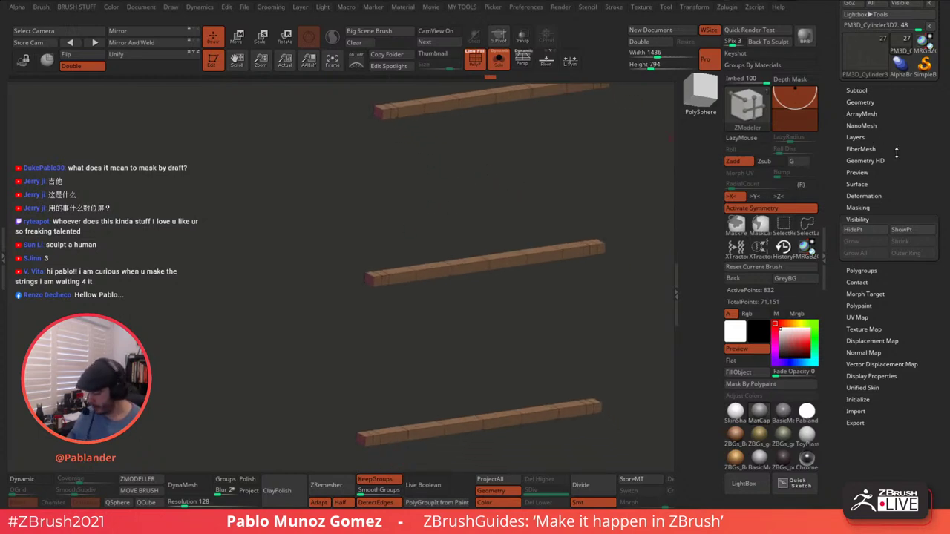
- Crease the frets' polygroup borders, enable dynamic subdivision, and show the frets on the whole guitar without the wireframe
{"action": "key", "text": "shift"}
{"action": "left_click", "coordinate": [877, 101]}
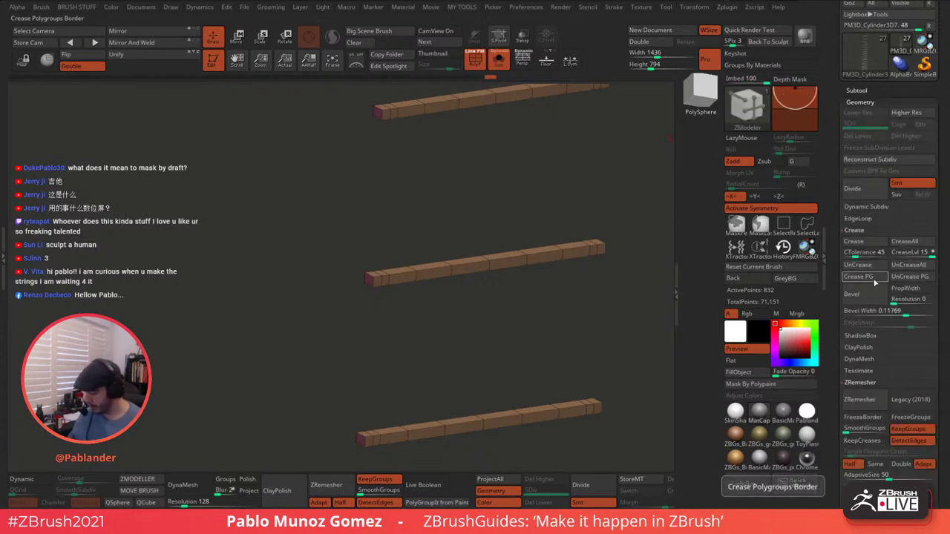
{"action": "left_click", "coordinate": [22, 478]}
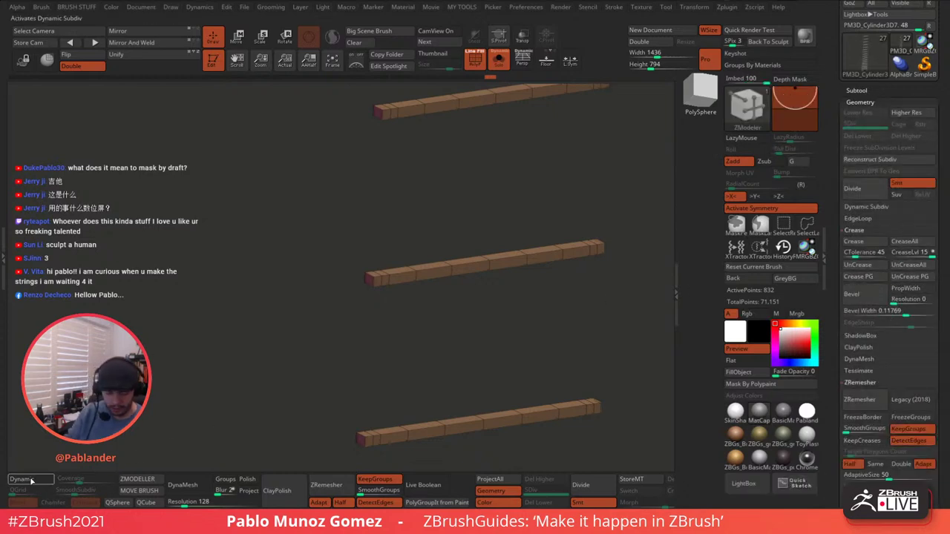
{"action": "left_click", "coordinate": [481, 68]}
{"action": "left_click_drag", "start_coordinate": [483, 161], "coordinate": [557, 145]}
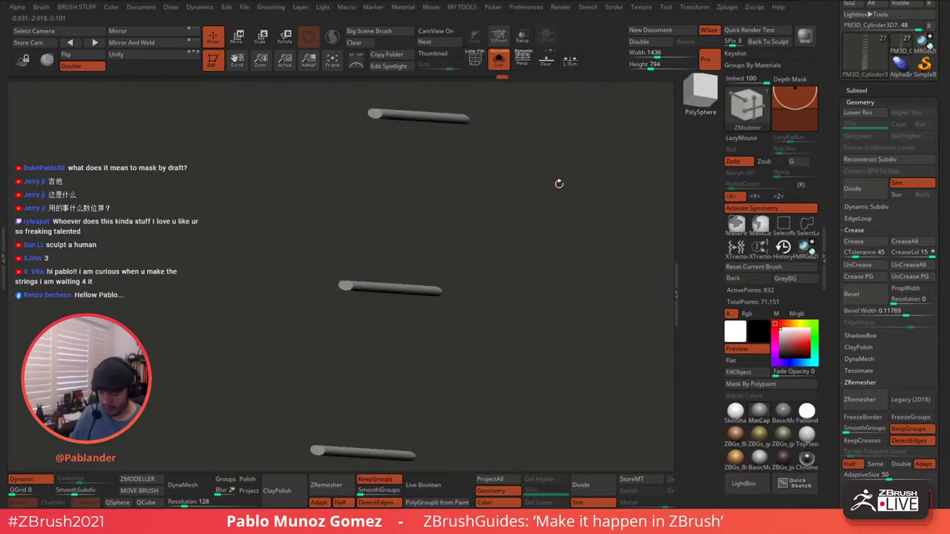
{"action": "left_click_drag", "start_coordinate": [559, 184], "coordinate": [533, 216]}
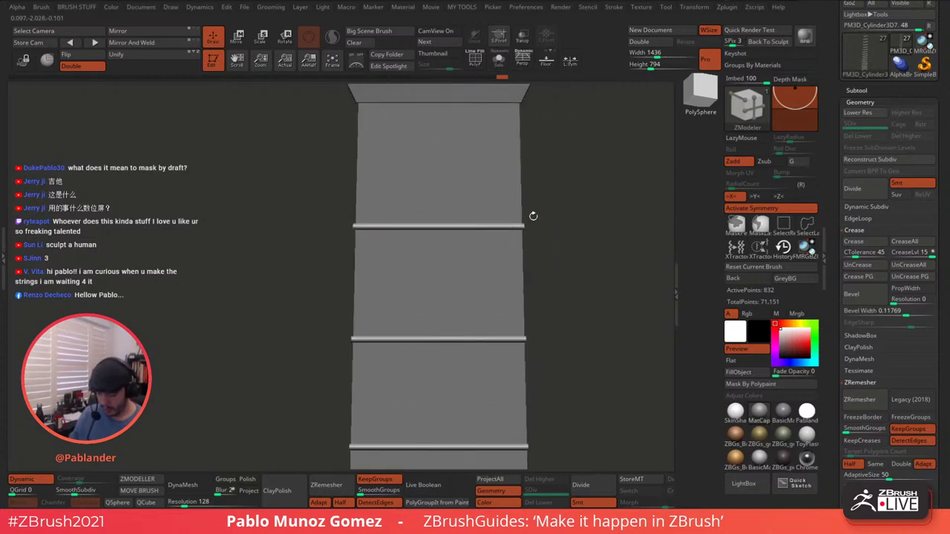
- Mask every fret except the uppermost one on the neck and activate the transform gizmo
{"action": "key", "text": "b"}
{"action": "left_click", "coordinate": [542, 269]}
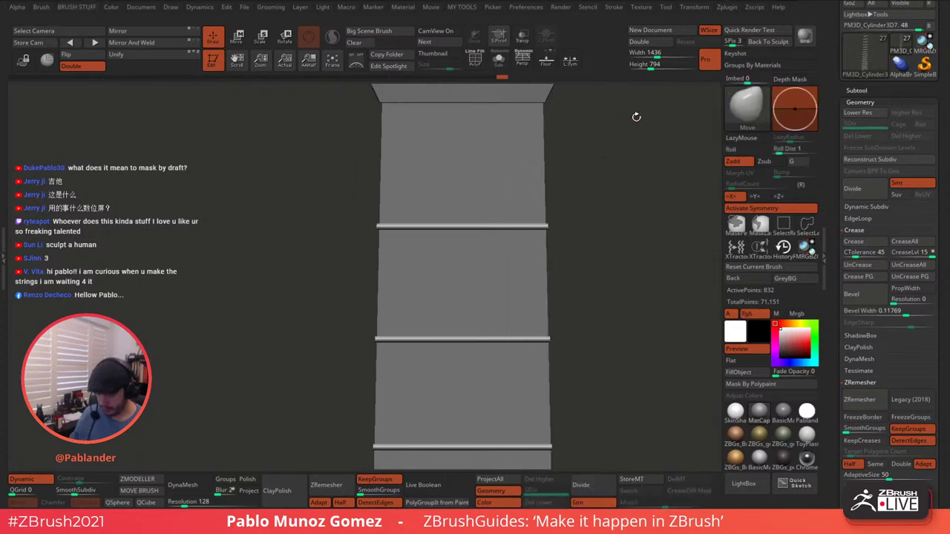
{"action": "left_click", "coordinate": [239, 40]}
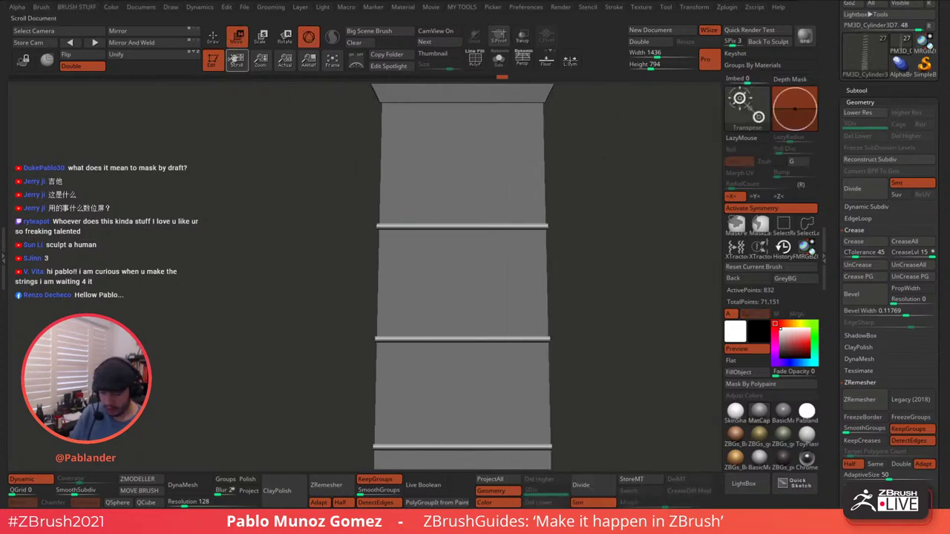
{"action": "key", "text": "q"}
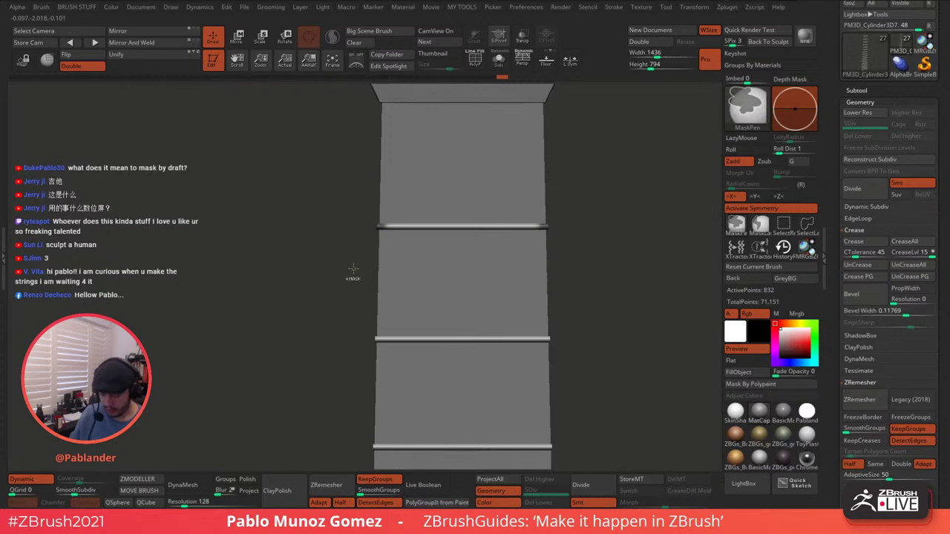
{"action": "left_click_drag", "start_coordinate": [308, 184], "coordinate": [418, 258], "text": "ctrl"}
{"action": "left_click", "coordinate": [345, 288], "text": "ctrl"}
{"action": "left_click_drag", "start_coordinate": [332, 180], "coordinate": [575, 262], "text": "ctrl"}
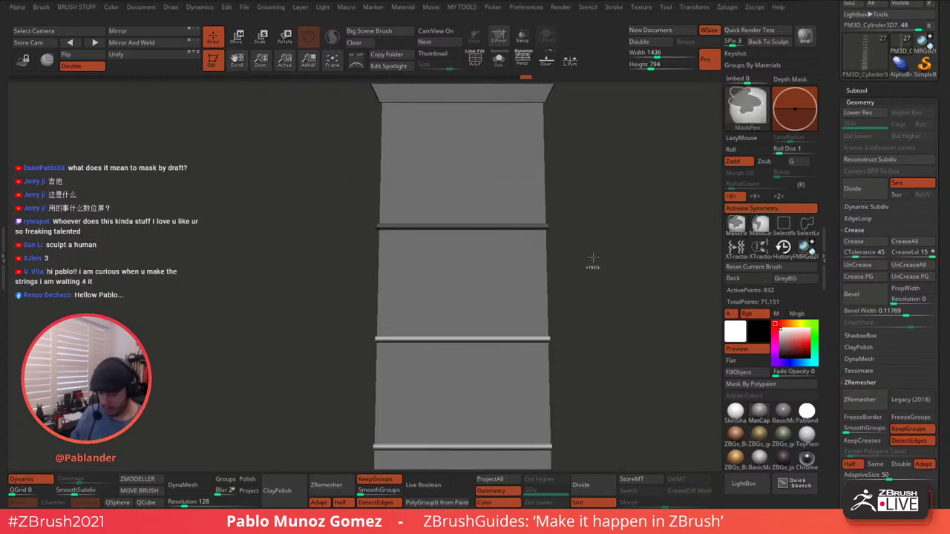
{"action": "key", "text": "w"}
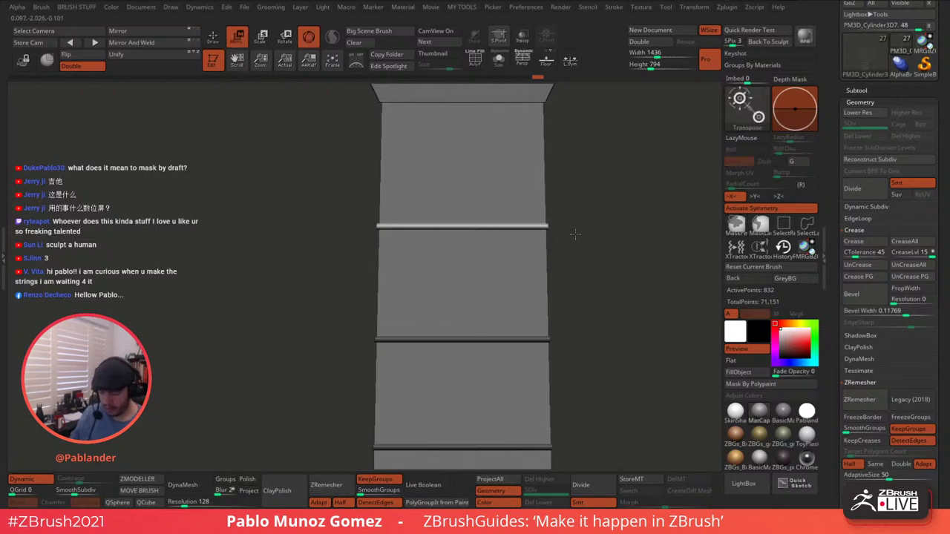
- Turn off symmetry and scale the unmasked uppermost fret's width to about 0.98 to fit the neck
{"action": "key", "text": "f"}
{"action": "left_click", "coordinate": [378, 373]}
{"action": "key", "text": "f"}
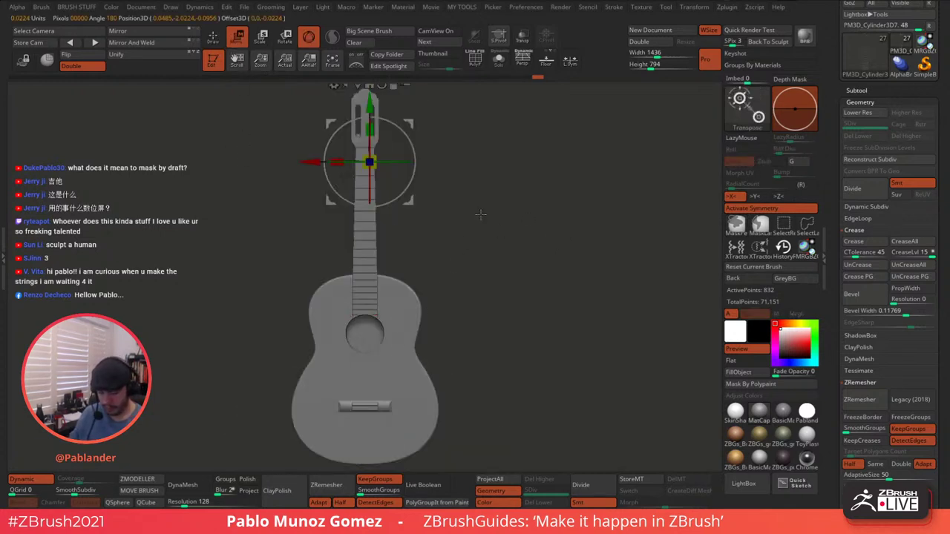
{"action": "left_click", "coordinate": [761, 209]}
{"action": "key", "text": "f"}
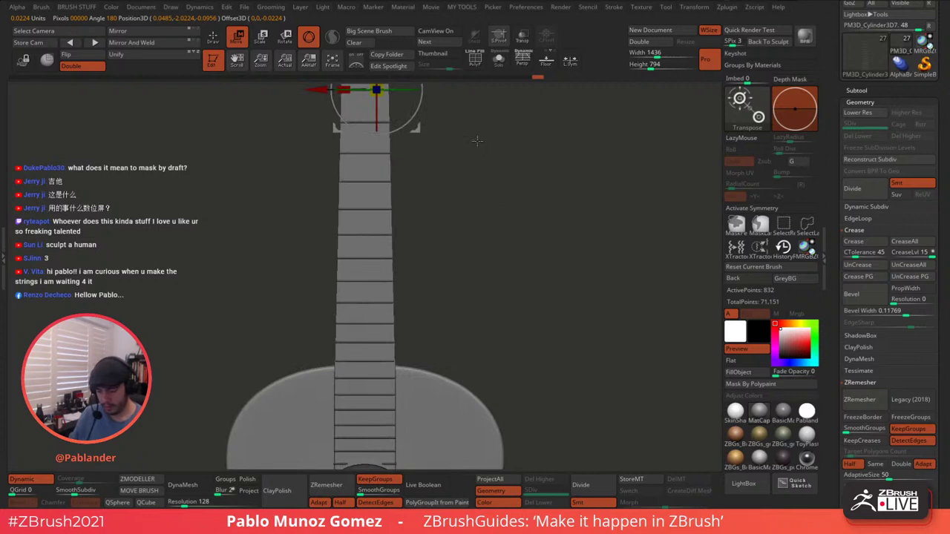
{"action": "left_click_drag", "start_coordinate": [478, 141], "coordinate": [508, 167], "text": "alt"}
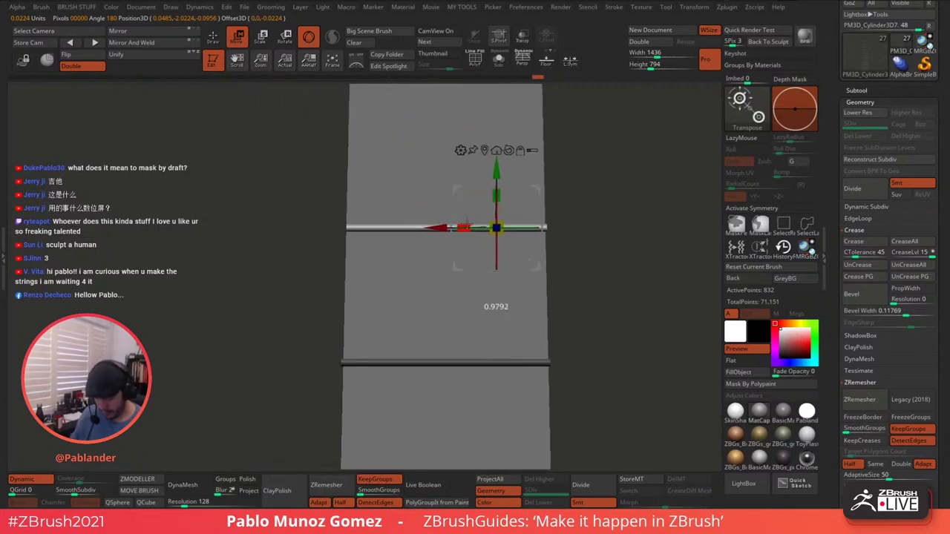
- Isolate the second fret with an inverted mask, center the gizmo on it, scale its width to about 0.98, and return to Draw mode
{"action": "left_click_drag", "start_coordinate": [592, 297], "coordinate": [584, 248], "text": "alt"}
{"action": "mouse_move", "coordinate": [289, 247]}
{"action": "left_mouse_down", "text": "ctrl"}
{"action": "mouse_move", "coordinate": [363, 311]}
{"action": "mouse_move", "coordinate": [594, 322]}
{"action": "mouse_move", "coordinate": [591, 315]}
{"action": "left_mouse_up", "text": "ctrl"}
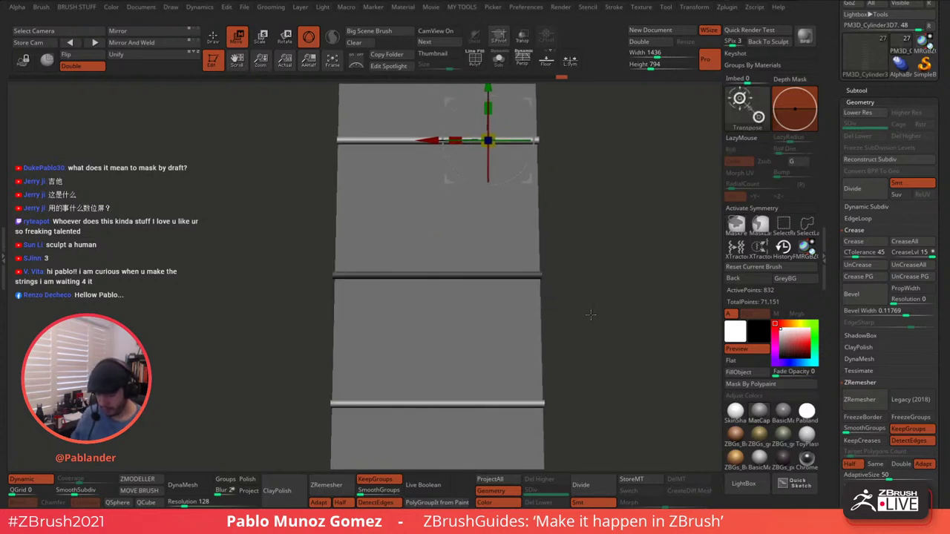
{"action": "left_click", "coordinate": [587, 291], "text": "ctrl"}
{"action": "left_click_drag", "start_coordinate": [577, 132], "coordinate": [583, 197], "text": "alt"}
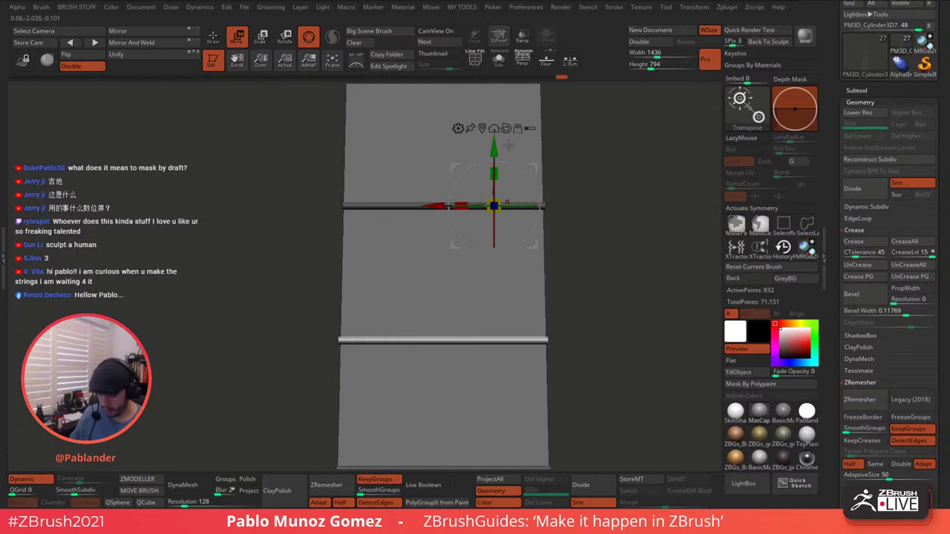
{"action": "left_click", "coordinate": [482, 128]}
{"action": "left_click_drag", "start_coordinate": [407, 340], "coordinate": [410, 340]}
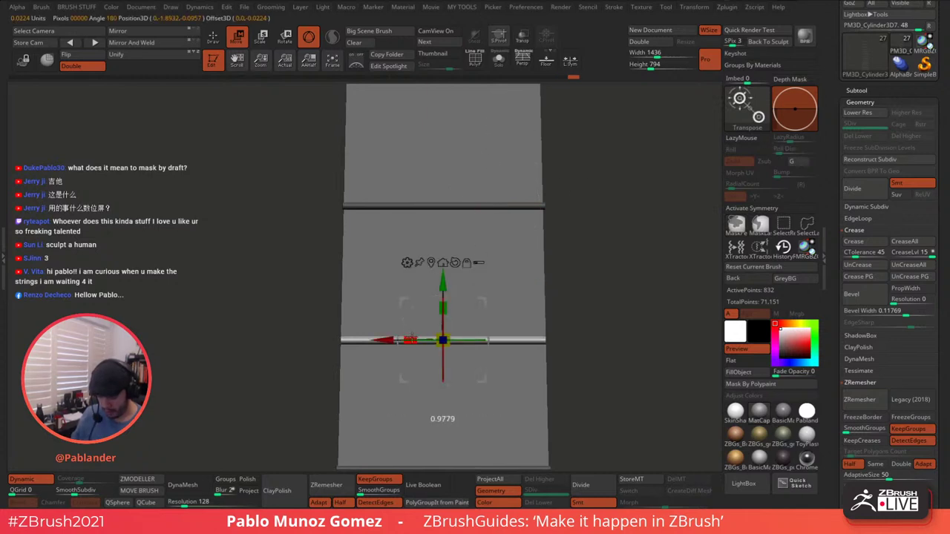
{"action": "mouse_move", "coordinate": [567, 312]}
{"action": "left_mouse_down", "text": "alt"}
{"action": "mouse_move", "coordinate": [565, 215]}
{"action": "mouse_move", "coordinate": [569, 244]}
{"action": "mouse_move", "coordinate": [541, 283]}
{"action": "mouse_move", "coordinate": [512, 246]}
{"action": "mouse_move", "coordinate": [507, 259]}
{"action": "mouse_move", "coordinate": [524, 212]}
{"action": "mouse_move", "coordinate": [540, 229]}
{"action": "left_mouse_up", "text": "alt"}
{"action": "left_click", "coordinate": [214, 38]}
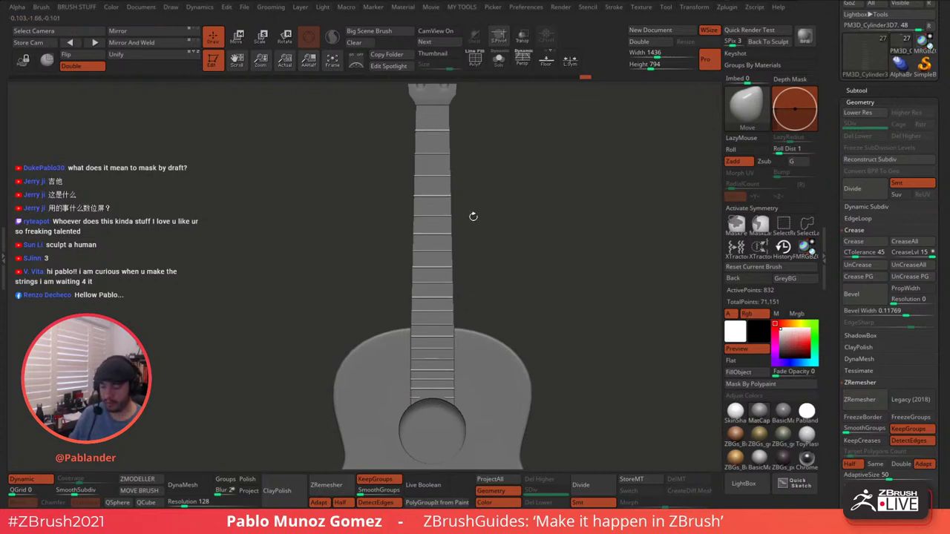
{"action": "right_click_drag", "start_coordinate": [420, 116], "coordinate": [555, 228]}
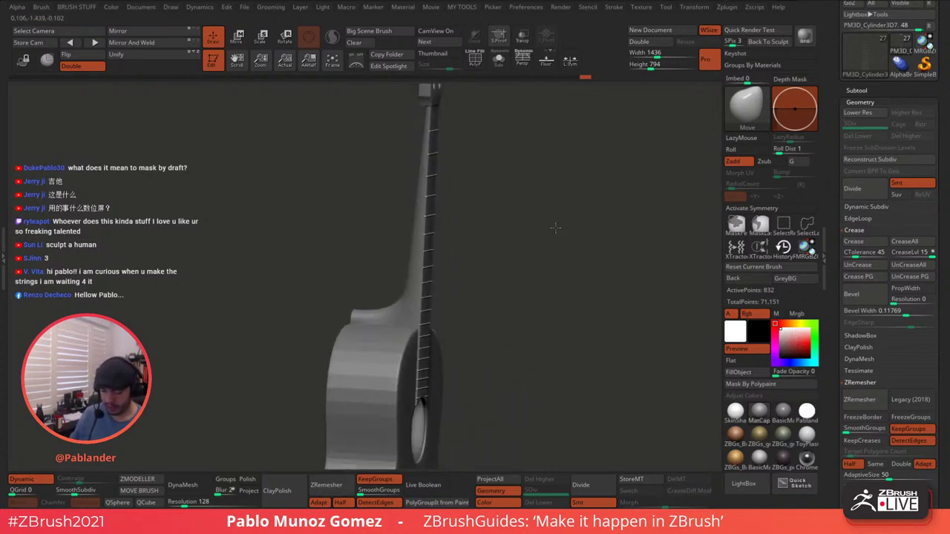
- Scale the frets' width to about 1.04, center the gizmo on them, and return to Draw mode
{"action": "left_click_drag", "start_coordinate": [547, 187], "coordinate": [508, 185], "text": "shift"}
{"action": "left_click", "coordinate": [244, 40]}
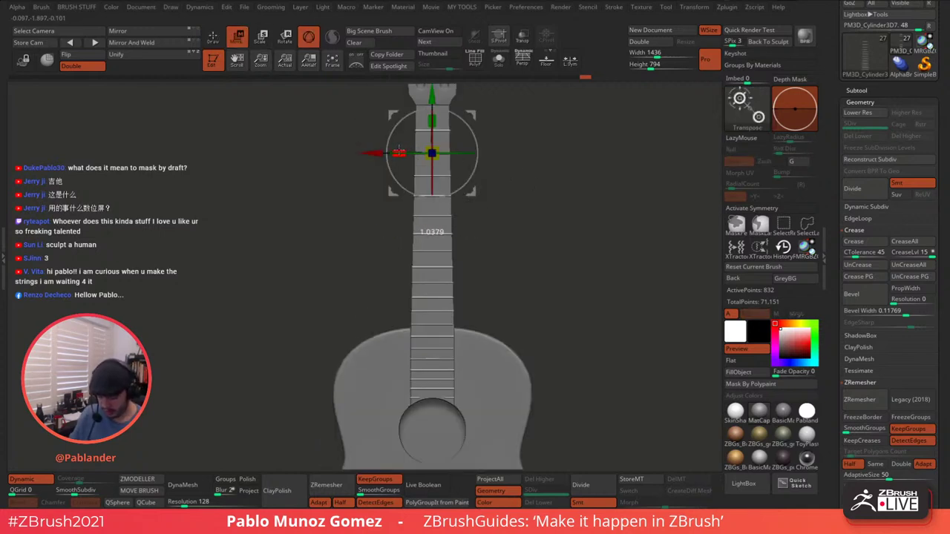
{"action": "left_click_drag", "start_coordinate": [506, 136], "coordinate": [495, 153], "text": "alt"}
{"action": "left_click", "coordinate": [422, 122]}
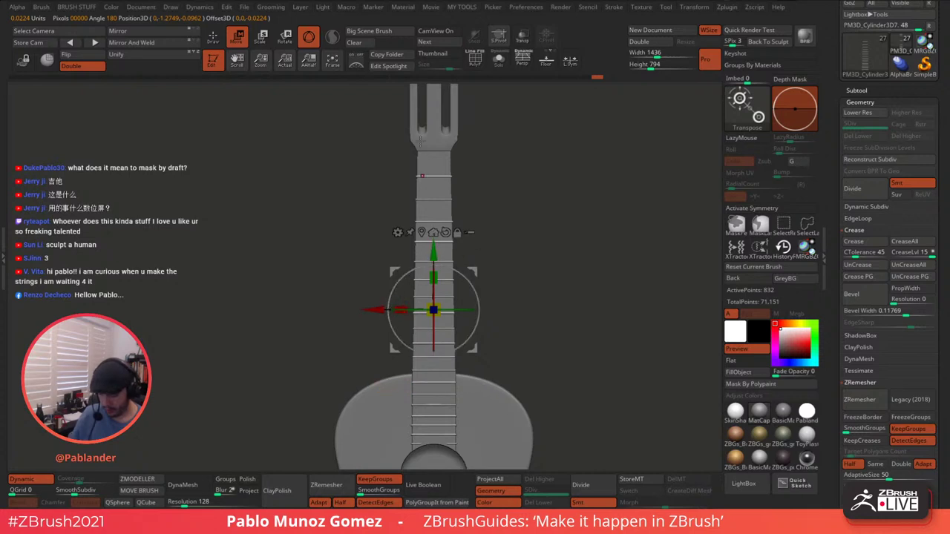
{"action": "left_click_drag", "start_coordinate": [523, 263], "coordinate": [513, 212], "text": "alt"}
{"action": "left_click", "coordinate": [222, 42]}
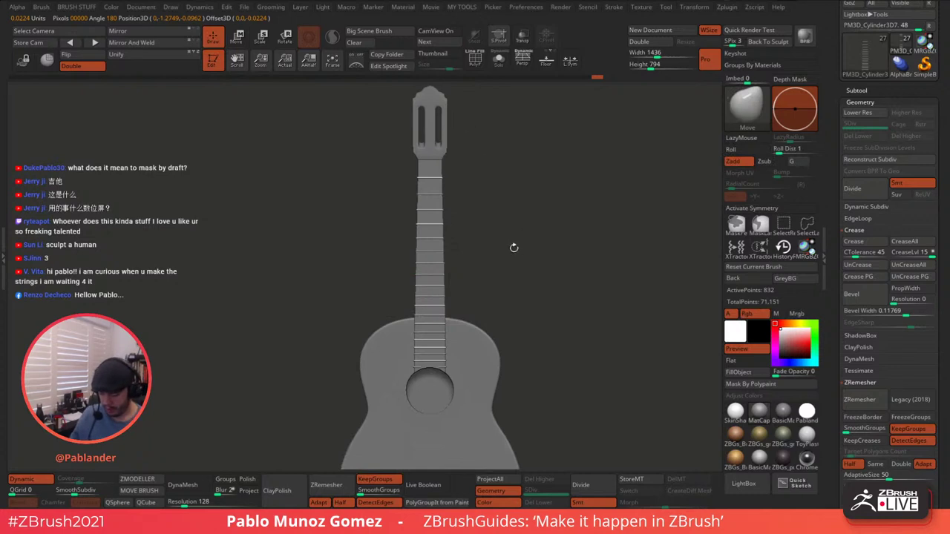
- Clip the frets' overhanging ends along the left edge of the neck with the ClipCurve brush
{"action": "left_click", "coordinate": [755, 114], "text": "ctrl+shift"}
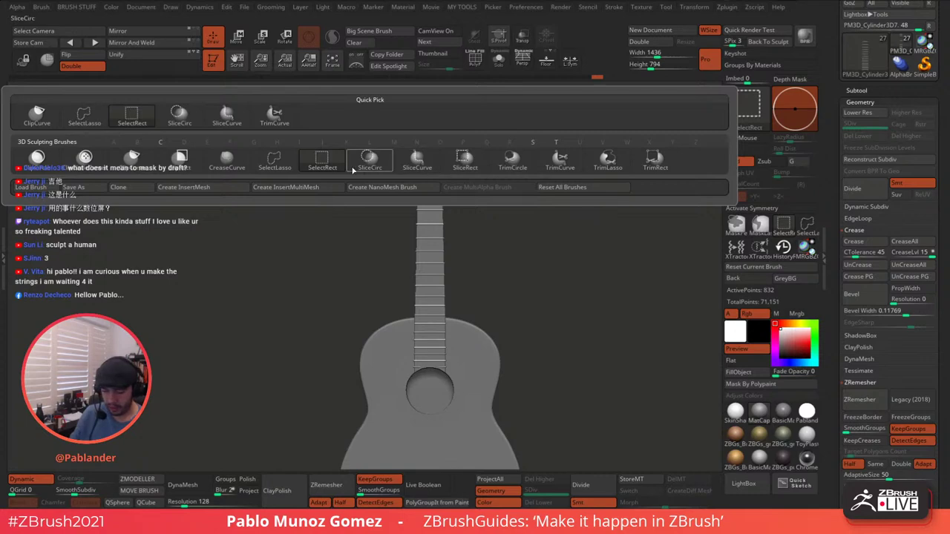
{"action": "left_click", "coordinate": [134, 160], "text": "ctrl+shift"}
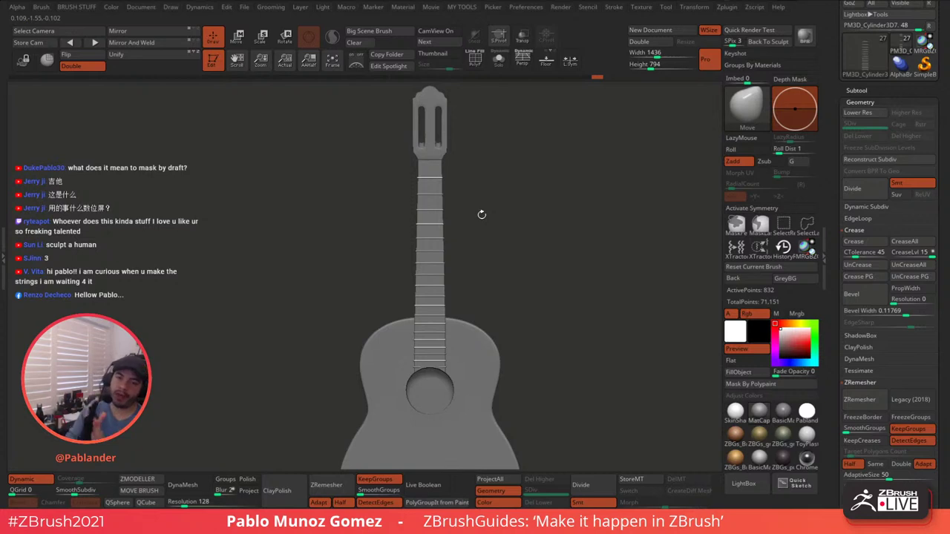
{"action": "left_click_drag", "start_coordinate": [507, 260], "coordinate": [435, 198]}
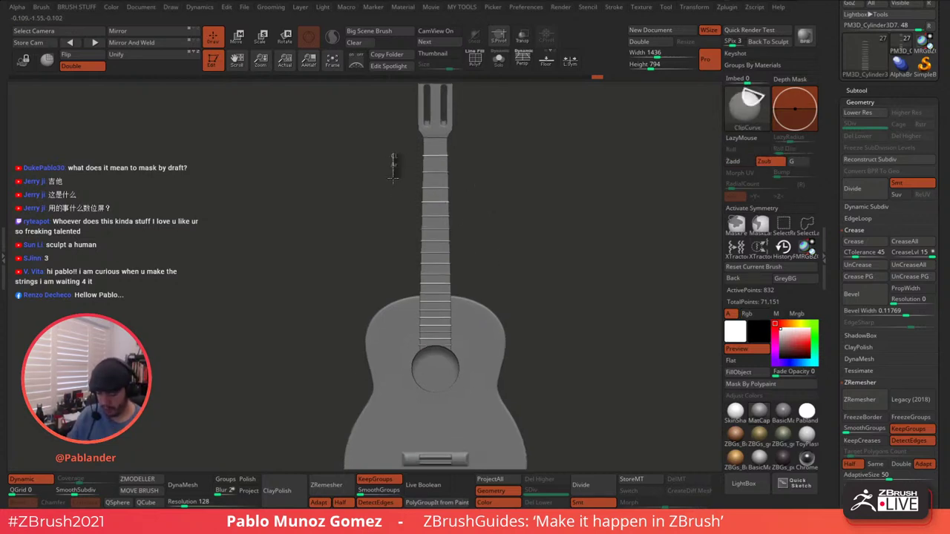
{"action": "mouse_move", "coordinate": [395, 163]}
{"action": "left_mouse_down", "text": "ctrl+shift"}
{"action": "mouse_move", "coordinate": [428, 220]}
{"action": "mouse_move", "coordinate": [401, 128]}
{"action": "mouse_move", "coordinate": [424, 314]}
{"action": "mouse_move", "coordinate": [424, 136]}
{"action": "left_mouse_up", "text": "ctrl+shift"}
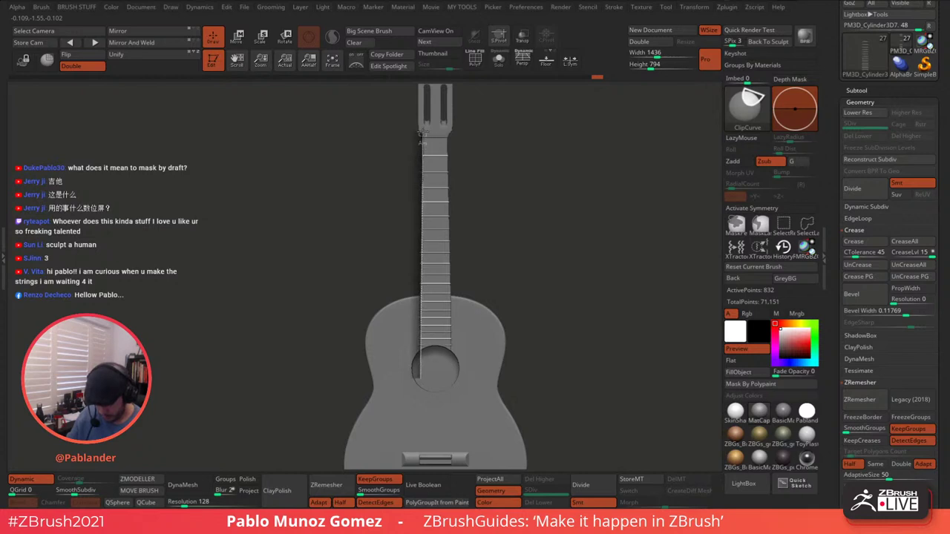
{"action": "left_click_drag", "start_coordinate": [424, 131], "coordinate": [425, 129], "text": "ctrl+shift"}
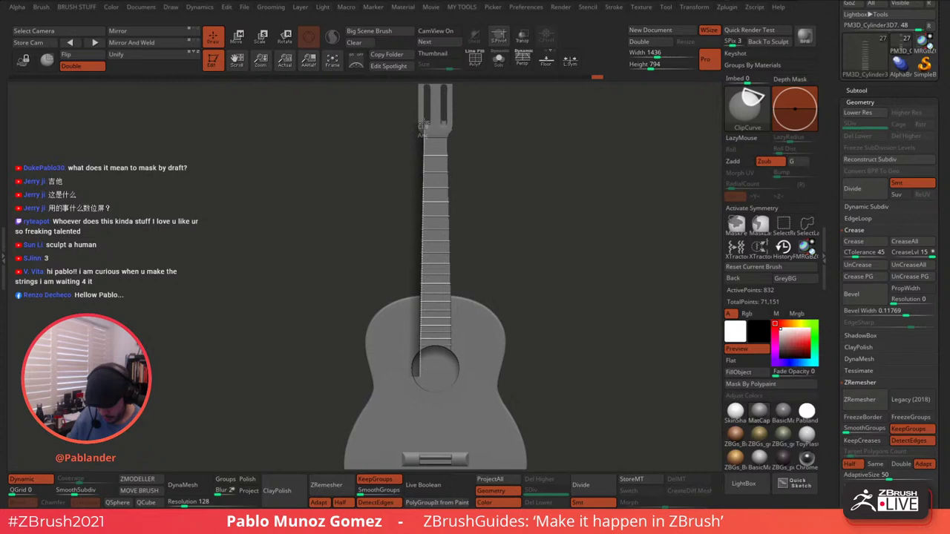
{"action": "left_click_drag", "start_coordinate": [424, 126], "coordinate": [424, 127], "text": "ctrl+shift"}
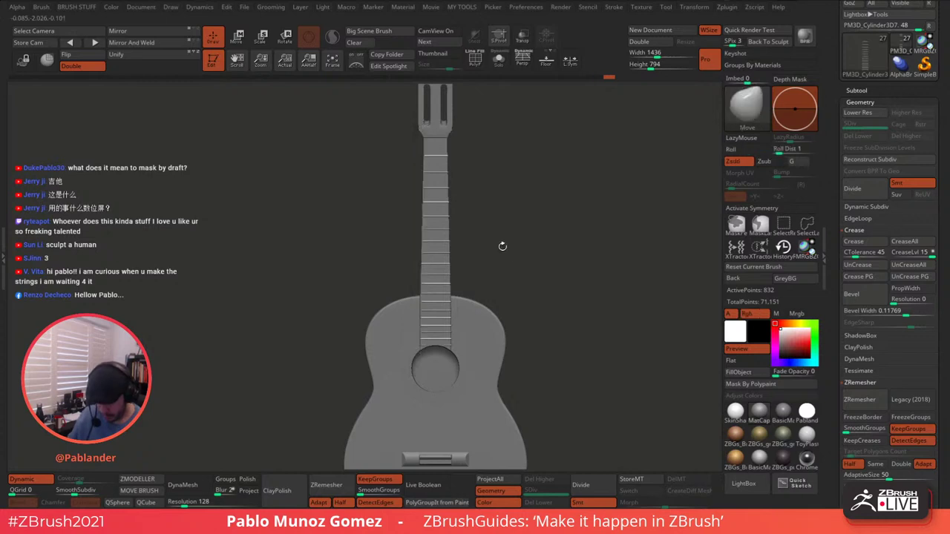
- Nudge the frets slightly sideways along X to align them with the neck, and return to Draw mode
{"action": "left_click_drag", "start_coordinate": [503, 178], "coordinate": [505, 193], "text": "alt"}
{"action": "right_click_drag", "start_coordinate": [505, 191], "coordinate": [531, 183], "text": "ctrl"}
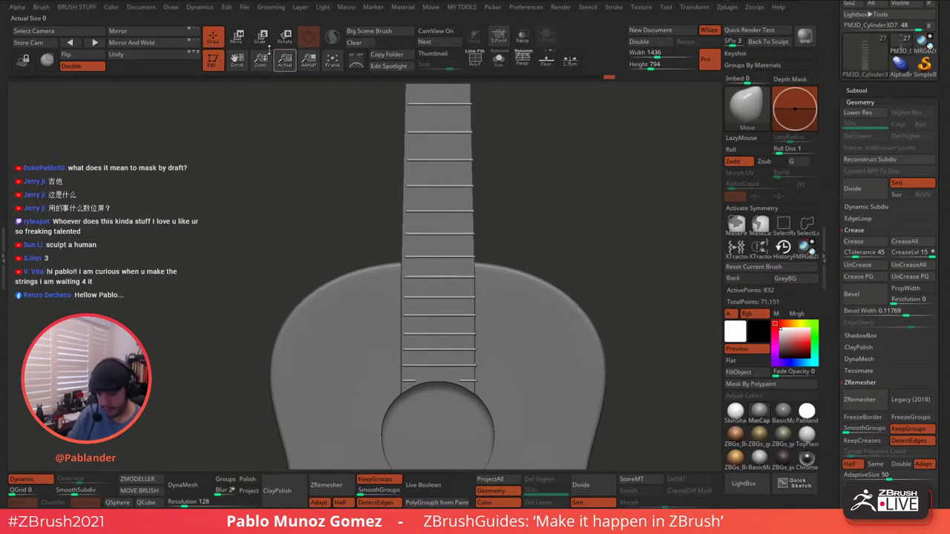
{"action": "key", "text": "w"}
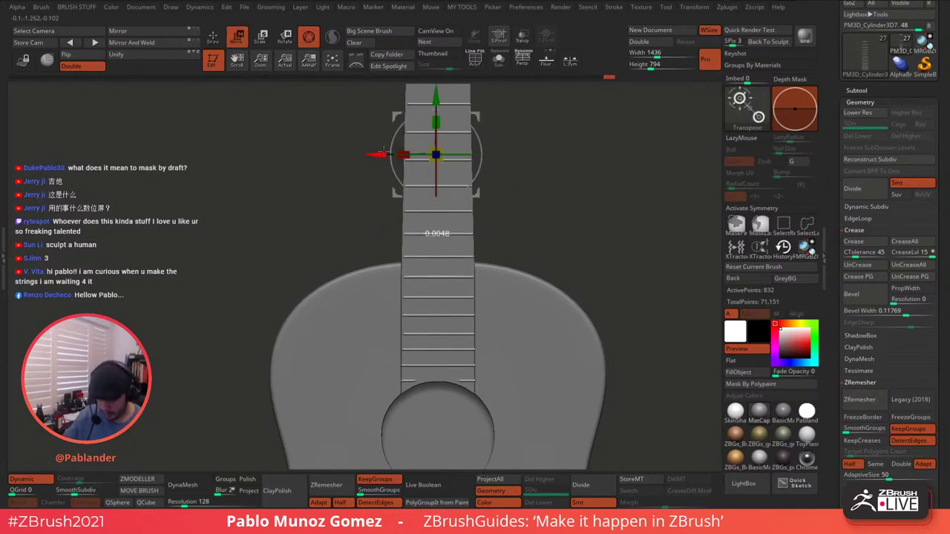
{"action": "left_click_drag", "start_coordinate": [383, 154], "coordinate": [382, 152]}
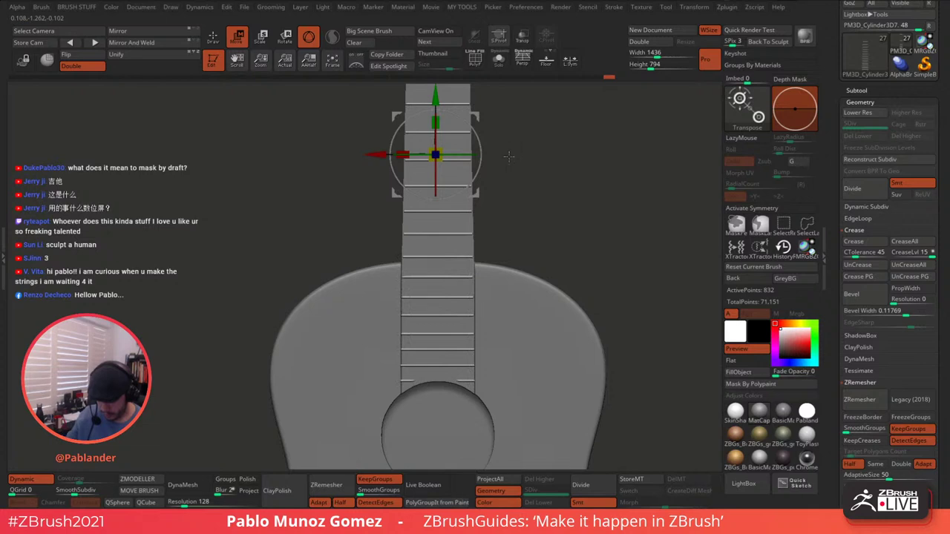
{"action": "right_click_drag", "start_coordinate": [522, 138], "coordinate": [528, 172], "text": "alt"}
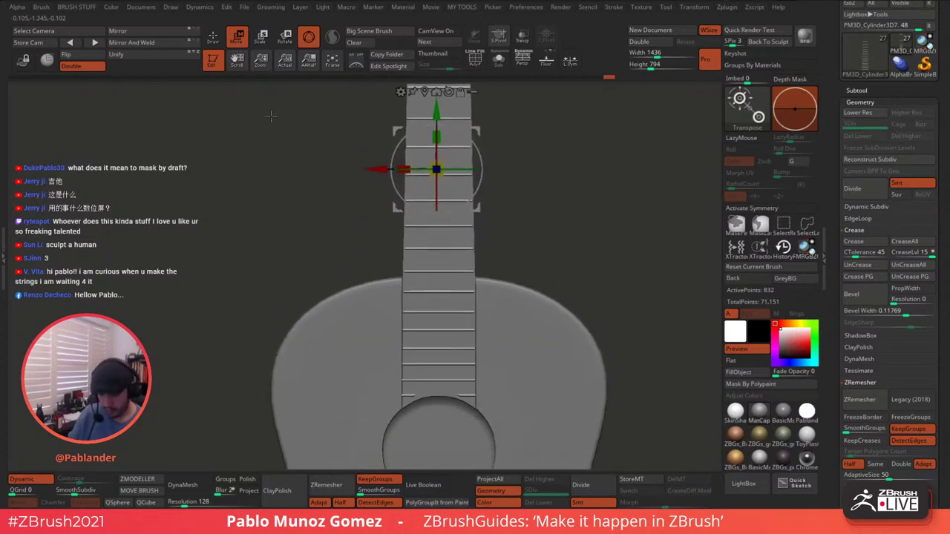
{"action": "left_click", "coordinate": [214, 37]}
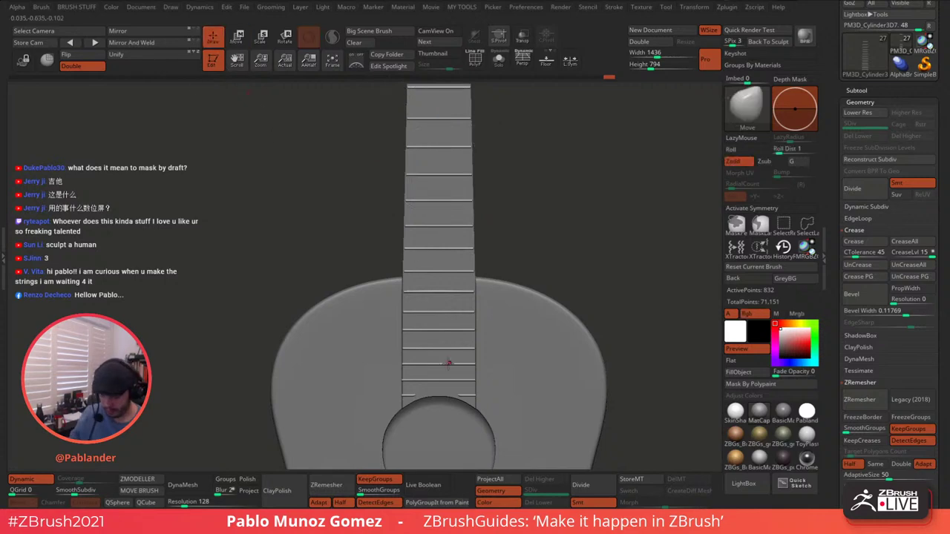
- Isolate the frets around the short split fret near the sound hole, show their wireframe, and turn off dynamic subdivision
{"action": "mouse_move", "coordinate": [449, 364]}
{"action": "right_mouse_down", "text": "alt"}
{"action": "mouse_move", "coordinate": [439, 312]}
{"action": "mouse_move", "coordinate": [459, 312]}
{"action": "right_mouse_up", "text": "alt"}
{"action": "key", "text": "shift+f"}
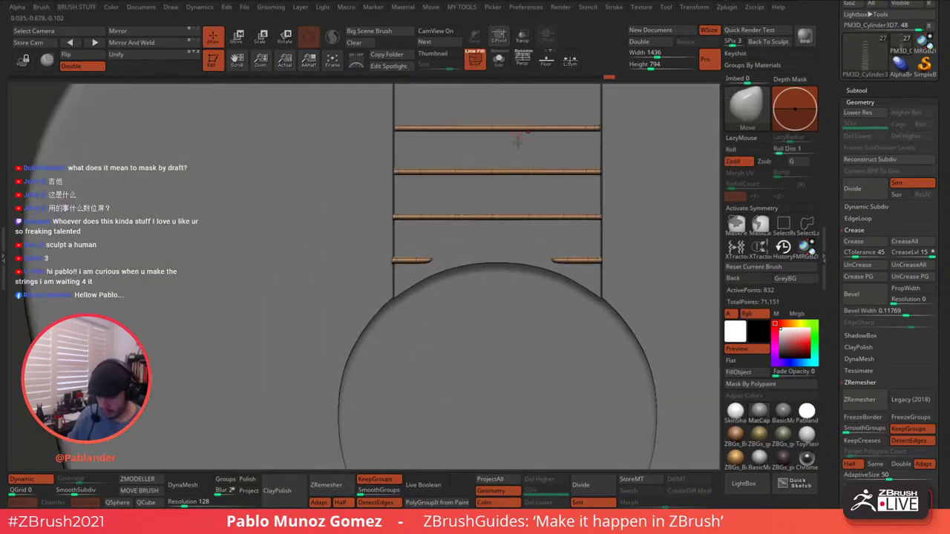
{"action": "left_click", "coordinate": [502, 63]}
{"action": "right_click_drag", "start_coordinate": [466, 266], "coordinate": [469, 292], "text": "ctrl"}
{"action": "left_click", "coordinate": [21, 479]}
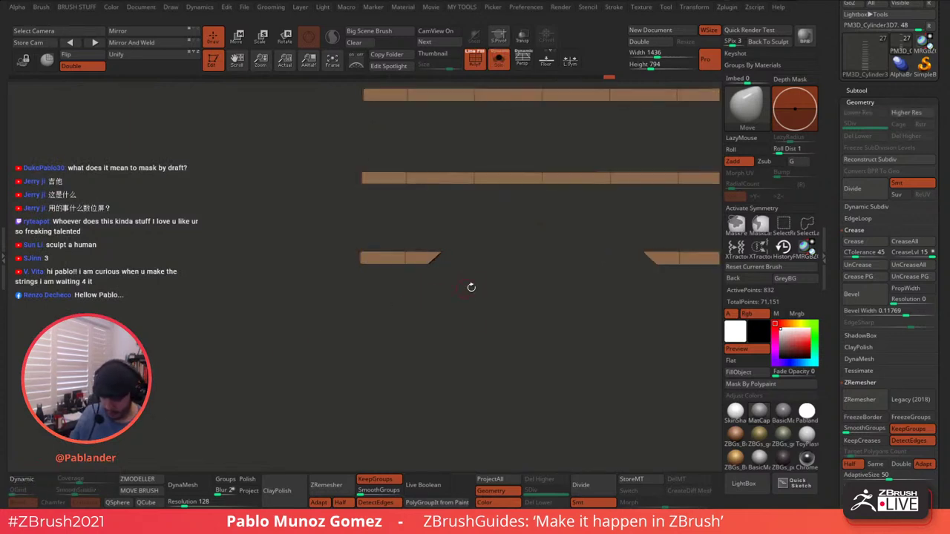
{"action": "left_click_drag", "start_coordinate": [471, 285], "coordinate": [455, 246]}
- Crease the edges of the left short fret's angled end with the ZModeler Crease action, and re-enable dynamic subdivision
{"action": "left_click", "coordinate": [144, 479]}
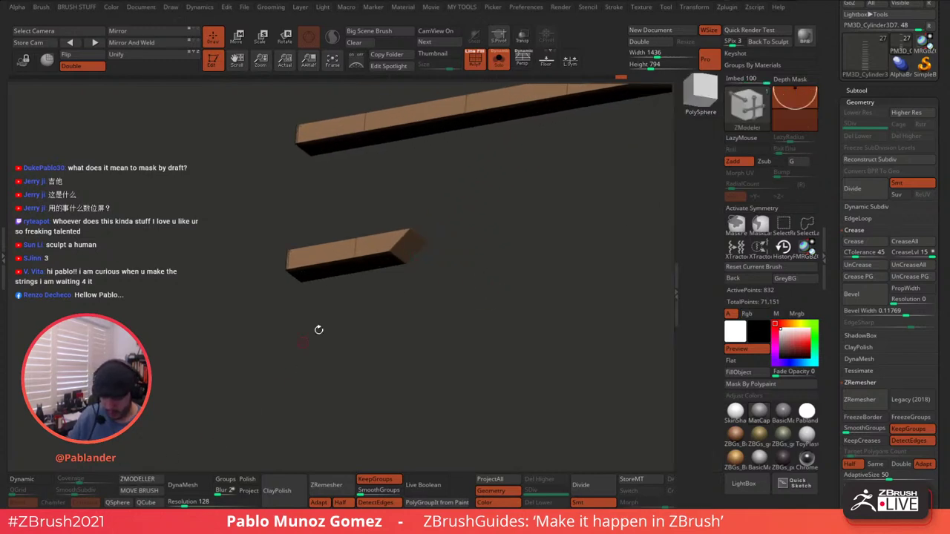
{"action": "key", "text": "space"}
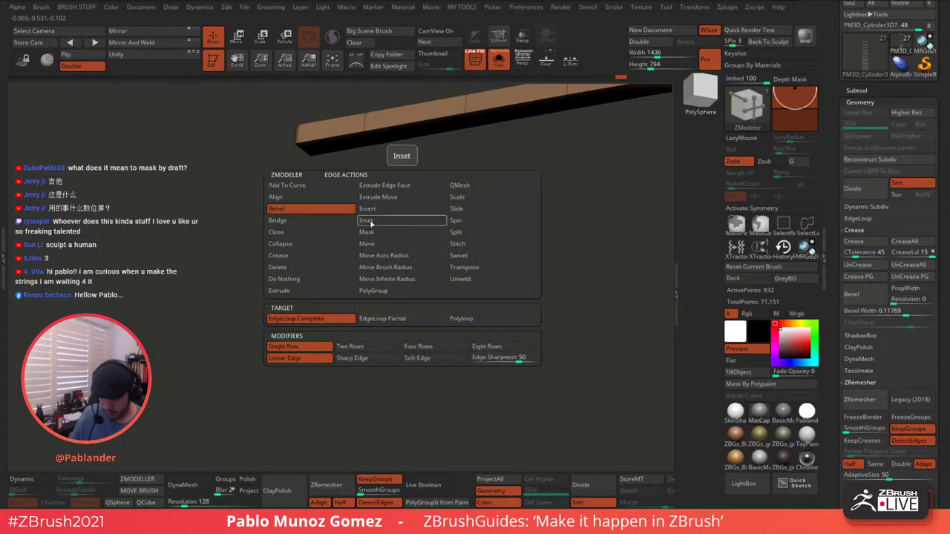
{"action": "left_click", "coordinate": [292, 255]}
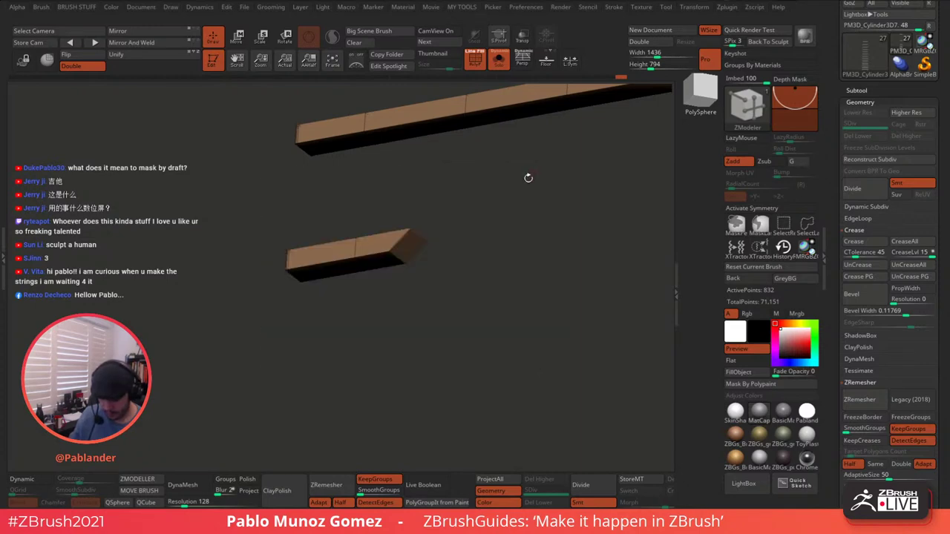
{"action": "left_click", "coordinate": [295, 317]}
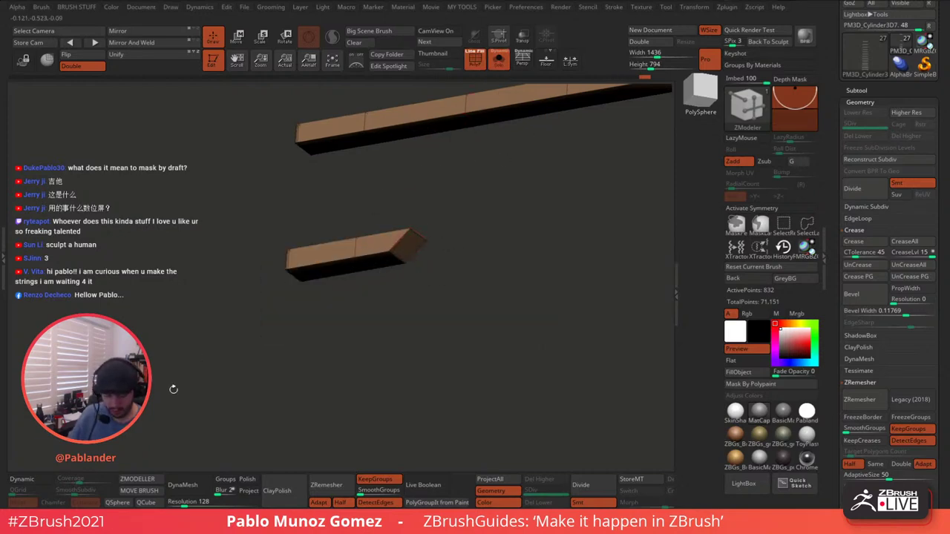
{"action": "left_click", "coordinate": [21, 478]}
{"action": "left_click_drag", "start_coordinate": [254, 335], "coordinate": [456, 285]}
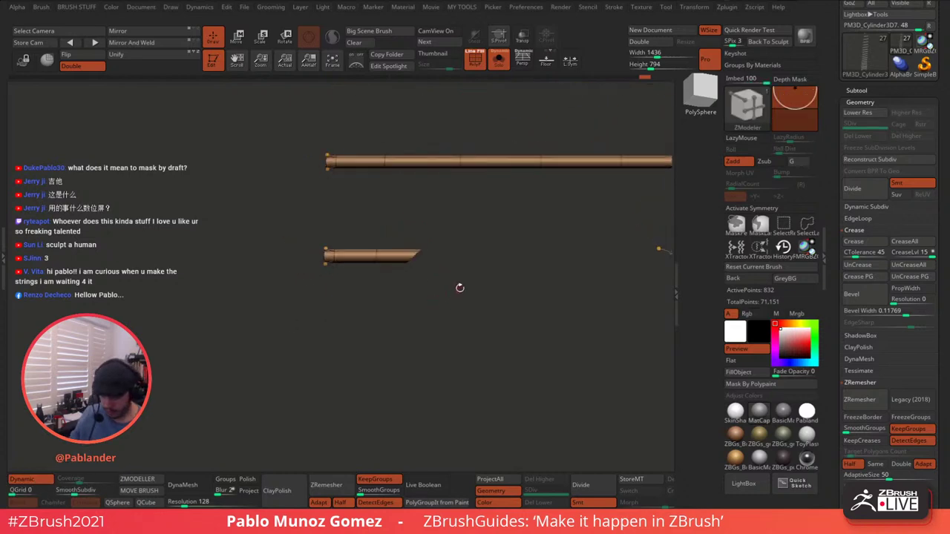
- Mask all the frets except the angled inner end of the left short fret
{"action": "left_click", "coordinate": [500, 67]}
{"action": "left_click", "coordinate": [499, 64]}
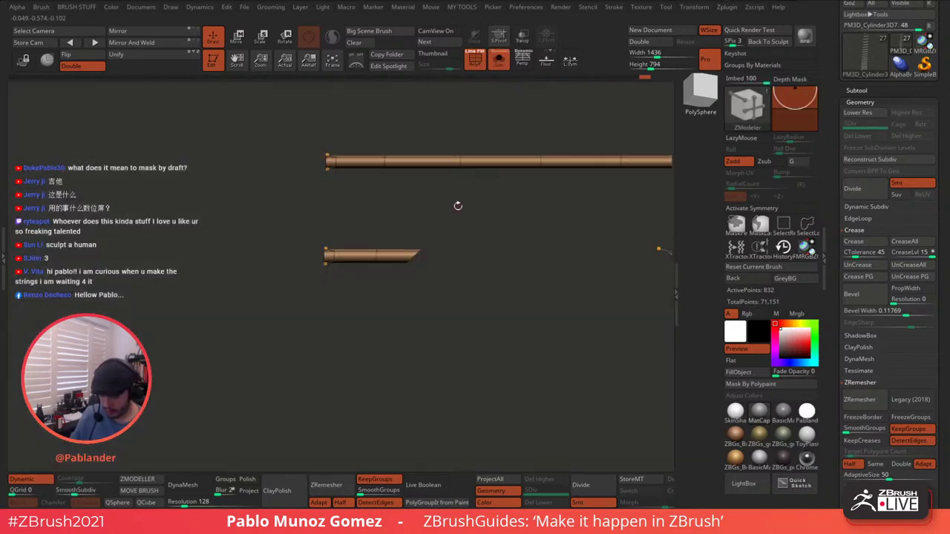
{"action": "left_click_drag", "start_coordinate": [459, 208], "coordinate": [390, 296], "text": "ctrl"}
{"action": "left_click", "coordinate": [432, 267], "text": "ctrl"}
{"action": "left_click", "coordinate": [500, 67]}
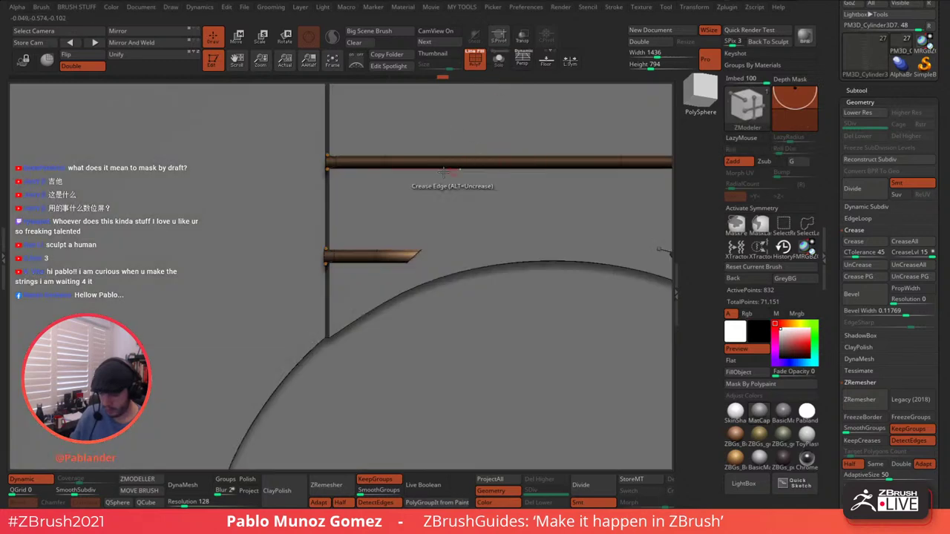
- Center the gizmo on the unmasked fret end and move it along X to lengthen the left short fret inward
{"action": "left_click", "coordinate": [237, 37]}
{"action": "key", "text": "f"}
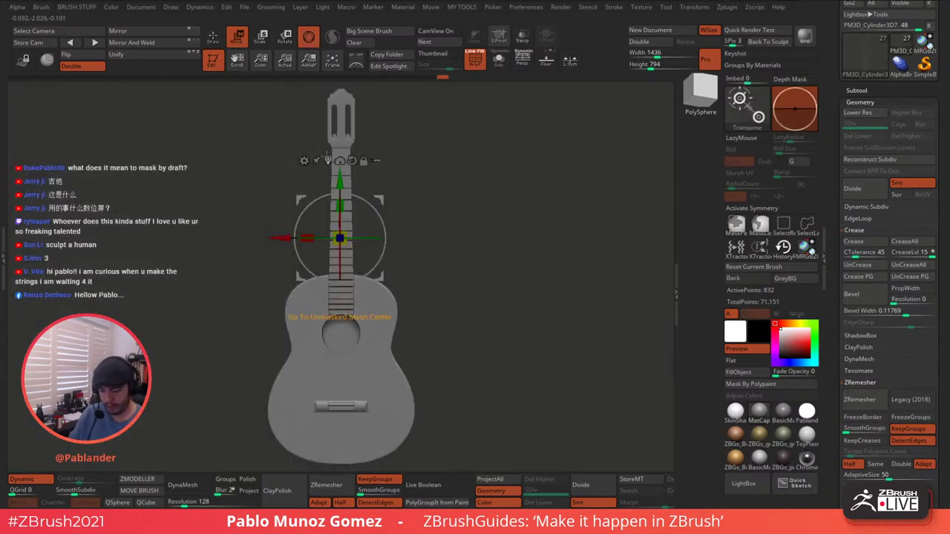
{"action": "left_click", "coordinate": [328, 160]}
{"action": "right_click_drag", "start_coordinate": [452, 193], "coordinate": [494, 349], "text": "ctrl"}
{"action": "right_click_drag", "start_coordinate": [454, 316], "coordinate": [606, 109], "text": "alt"}
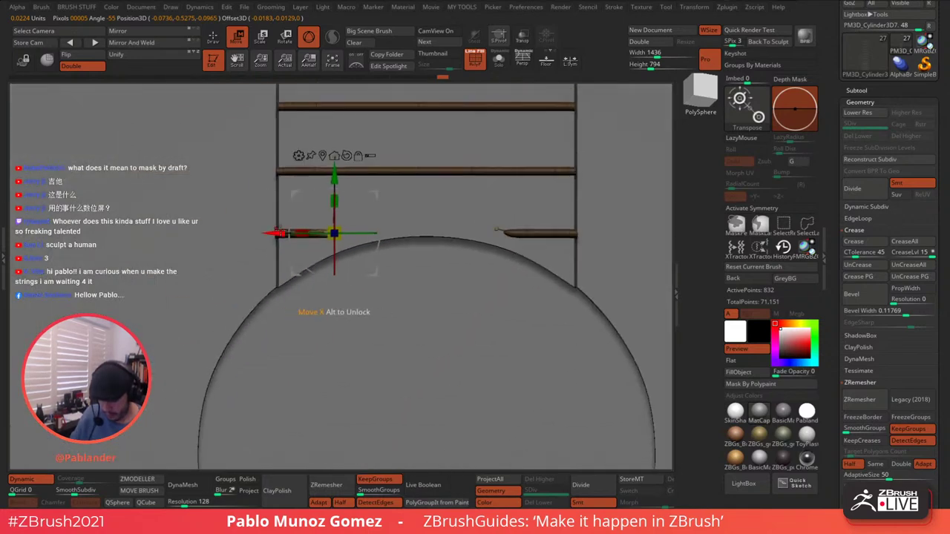
{"action": "left_click_drag", "start_coordinate": [286, 248], "coordinate": [321, 242]}
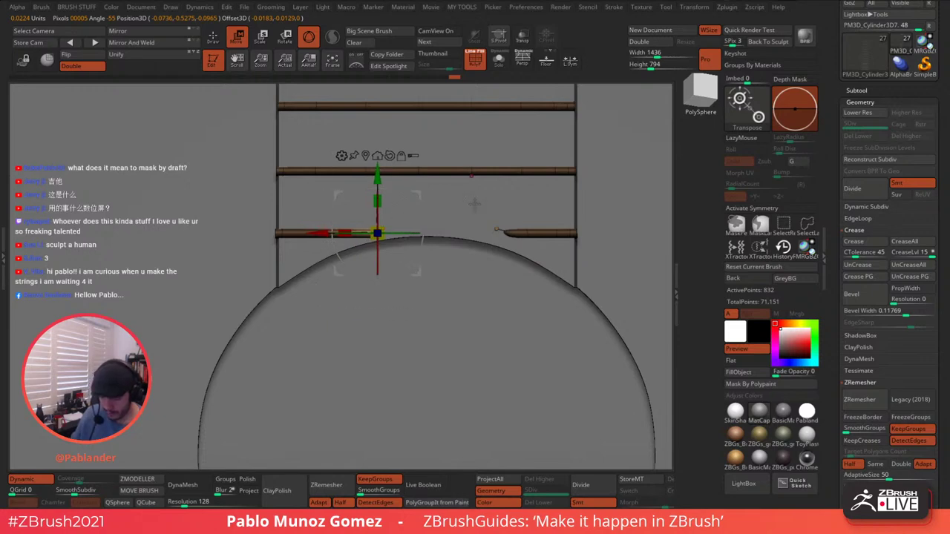
- Unmask only the whole left short fret, move it slightly toward the sound hole, and reposition the gizmo below it
{"action": "left_click", "coordinate": [500, 61]}
{"action": "mouse_move", "coordinate": [231, 330]}
{"action": "left_mouse_down", "text": "ctrl"}
{"action": "mouse_move", "coordinate": [417, 199]}
{"action": "mouse_move", "coordinate": [378, 182]}
{"action": "left_mouse_up", "text": "ctrl"}
{"action": "left_click", "coordinate": [444, 265], "text": "ctrl"}
{"action": "left_click", "coordinate": [499, 60]}
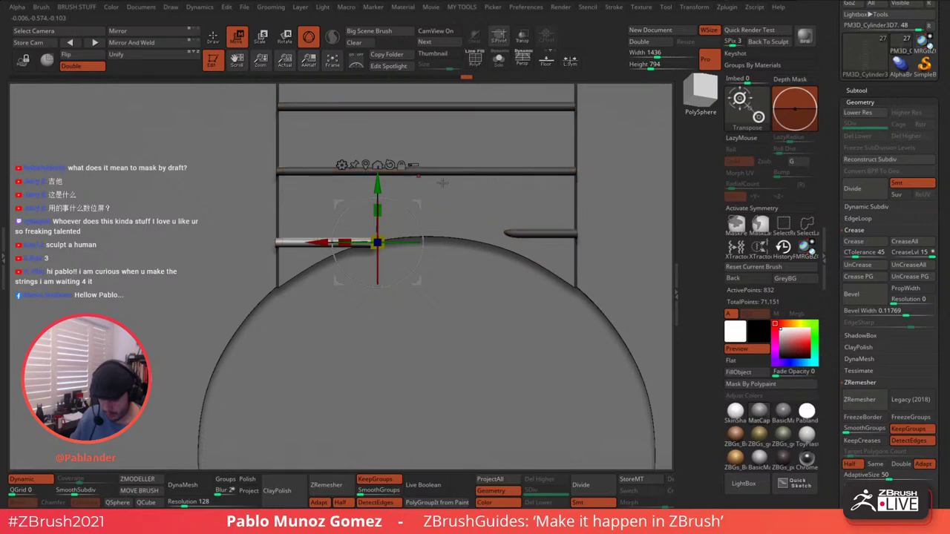
{"action": "left_click", "coordinate": [498, 63]}
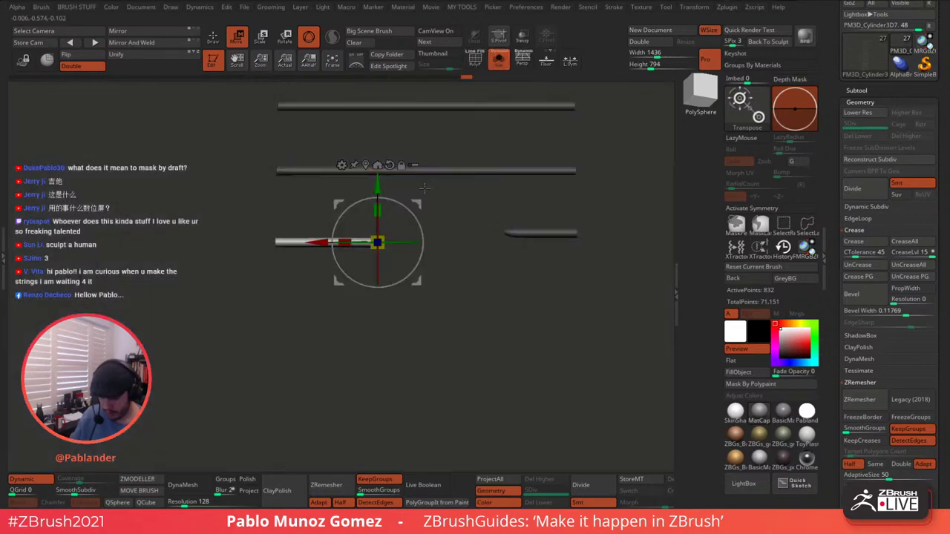
{"action": "left_click_drag", "start_coordinate": [417, 203], "coordinate": [417, 317], "text": "alt"}
- Invert the mask and try shifting the other frets along X by about -0.0039
{"action": "left_click", "coordinate": [499, 62]}
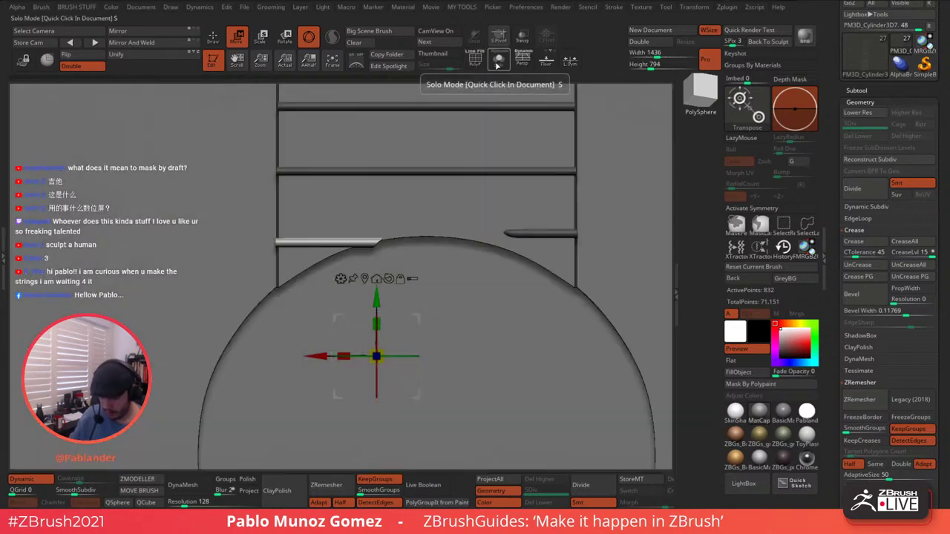
{"action": "left_click", "coordinate": [499, 62]}
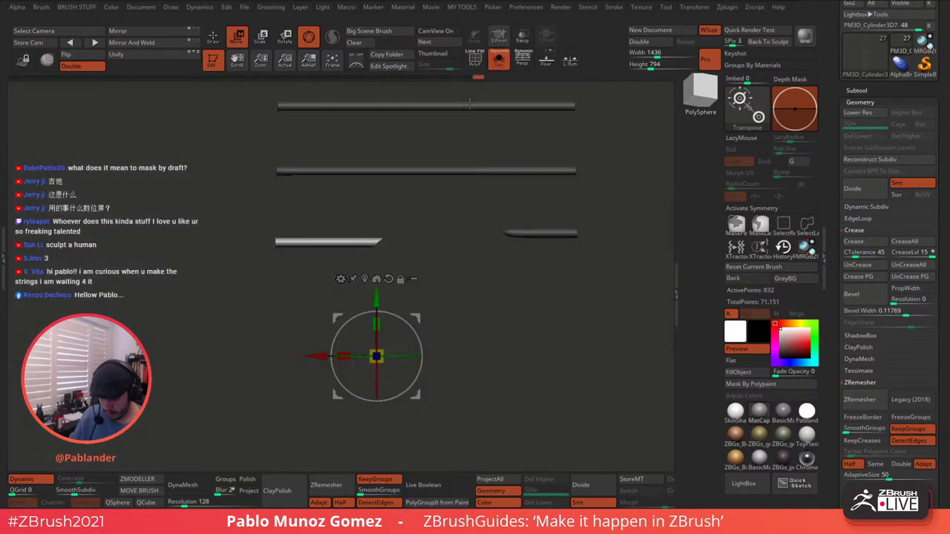
{"action": "left_click", "coordinate": [370, 262], "text": "ctrl"}
{"action": "left_click", "coordinate": [499, 62]}
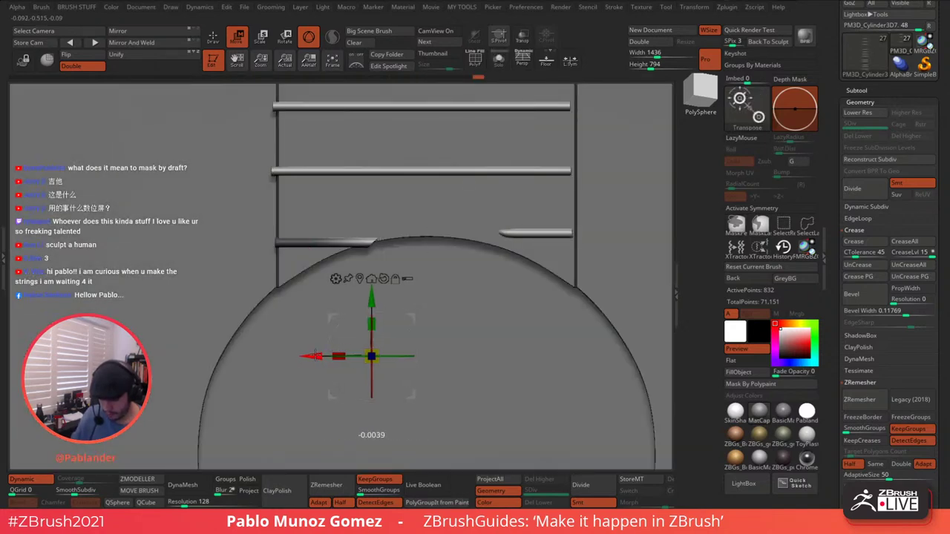
- Unmask only the left short fret's inner end and move it about -0.0131 along X to shorten the fret
{"action": "left_click", "coordinate": [502, 64]}
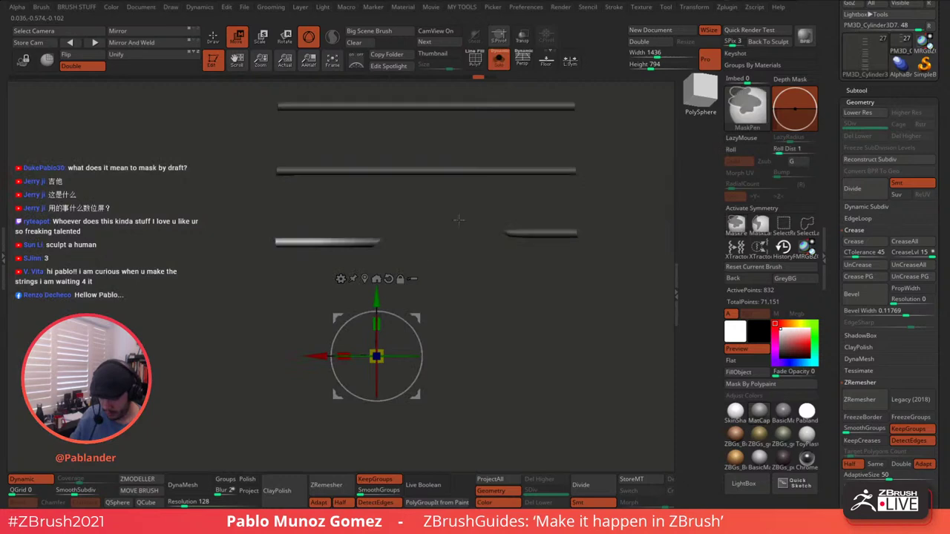
{"action": "left_click_drag", "start_coordinate": [419, 207], "coordinate": [352, 275], "text": "ctrl"}
{"action": "left_click", "coordinate": [499, 61]}
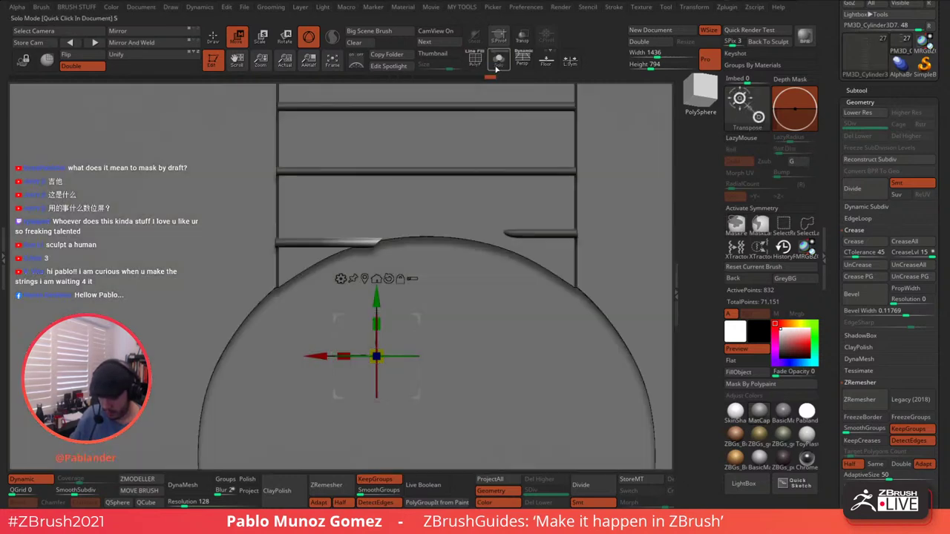
{"action": "left_click_drag", "start_coordinate": [318, 357], "coordinate": [299, 361]}
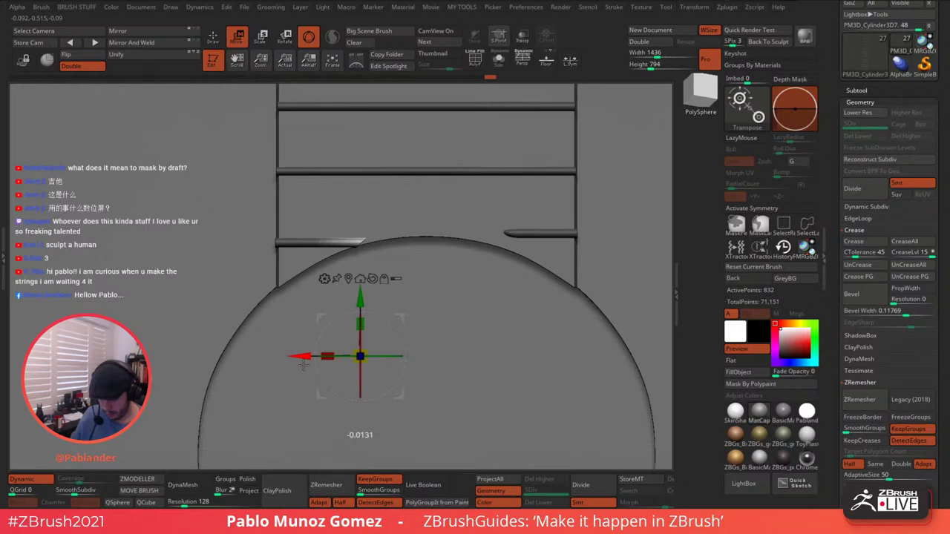
{"action": "left_click", "coordinate": [499, 63]}
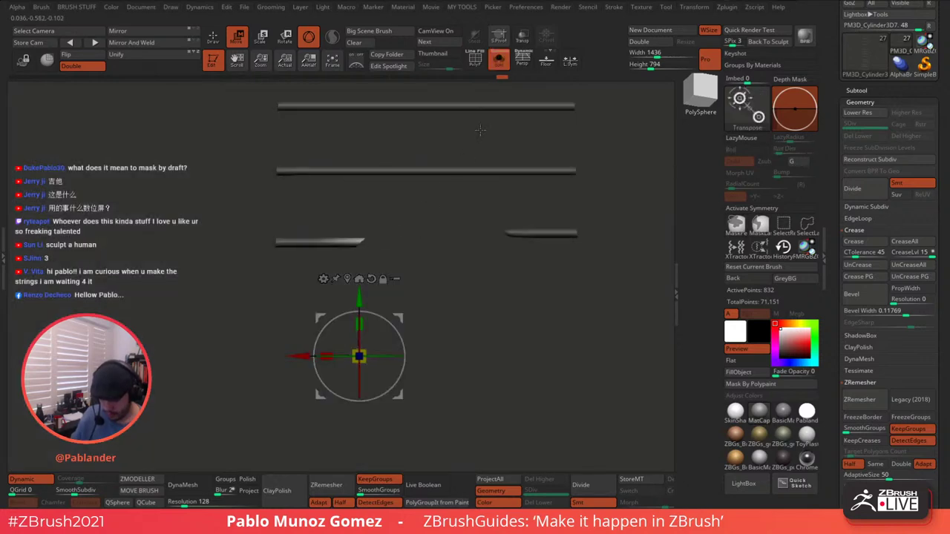
- Move the unmasked inner end of the left short fret about 0.0027 along X toward the sound hole and check its topology
{"action": "left_click", "coordinate": [498, 64]}
{"action": "left_click_drag", "start_coordinate": [300, 357], "coordinate": [326, 360]}
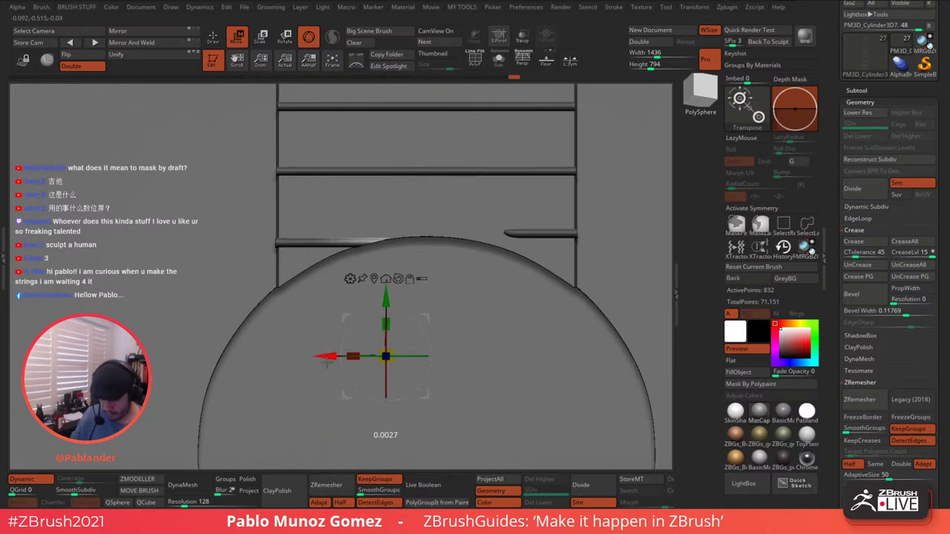
{"action": "left_click", "coordinate": [481, 63]}
{"action": "left_click", "coordinate": [499, 59]}
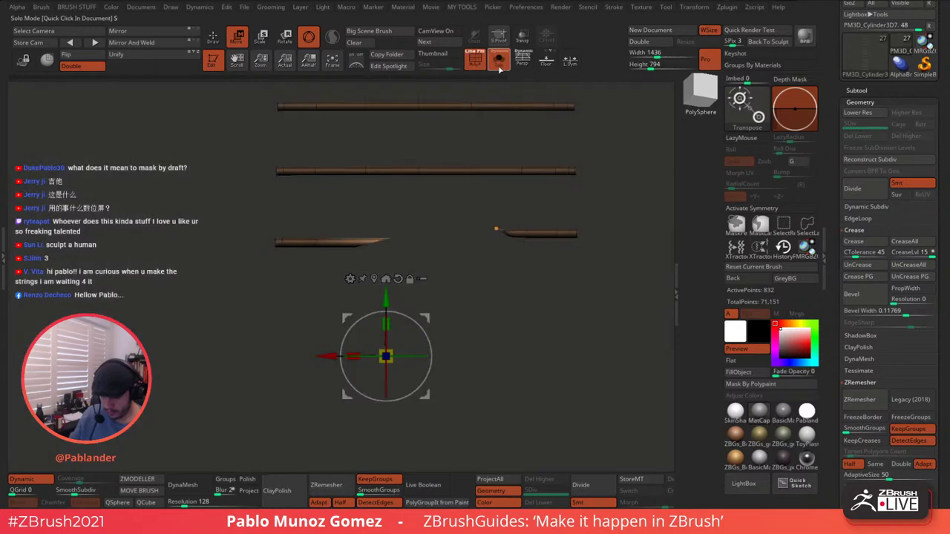
{"action": "left_click", "coordinate": [476, 63]}
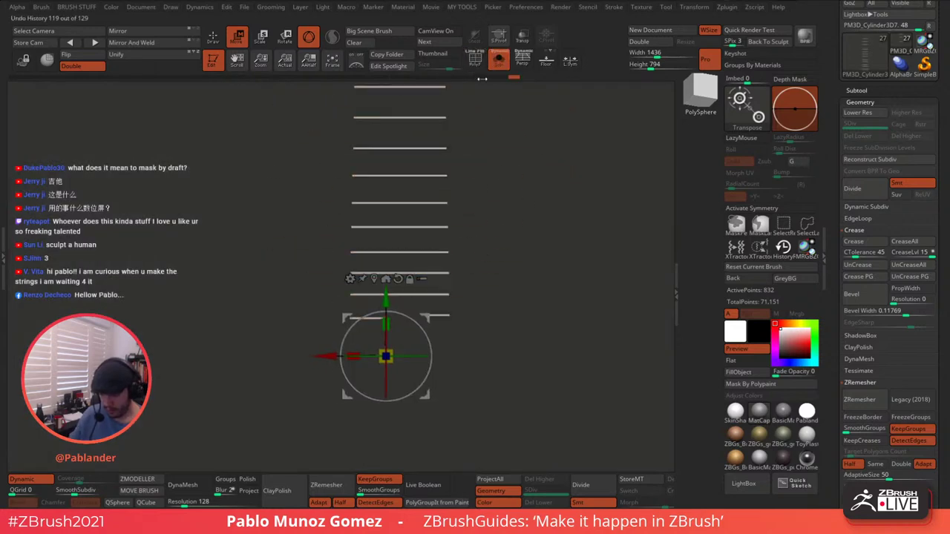
- Show the full guitar in Draw mode and mirror and weld the frets so both short last frets match
{"action": "key", "text": "q"}
{"action": "left_click", "coordinate": [498, 59]}
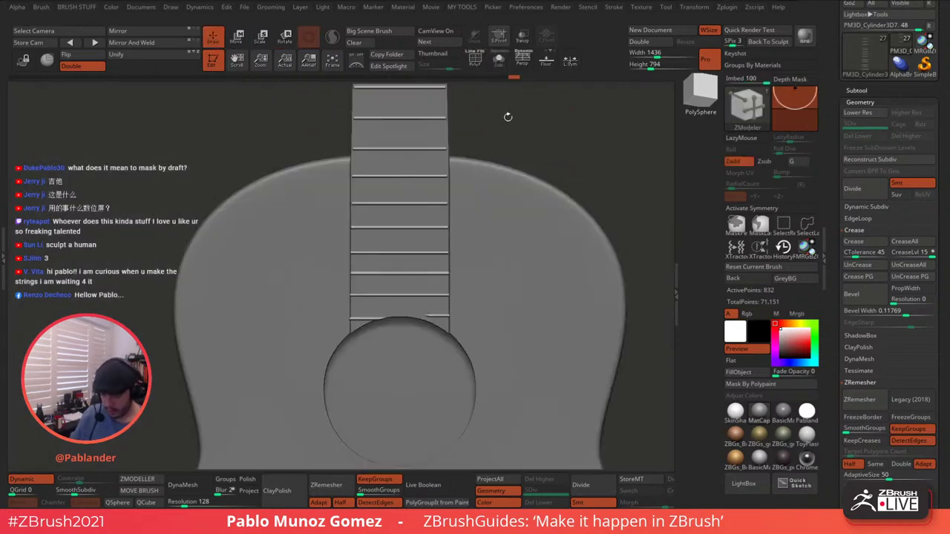
{"action": "left_click", "coordinate": [147, 46]}
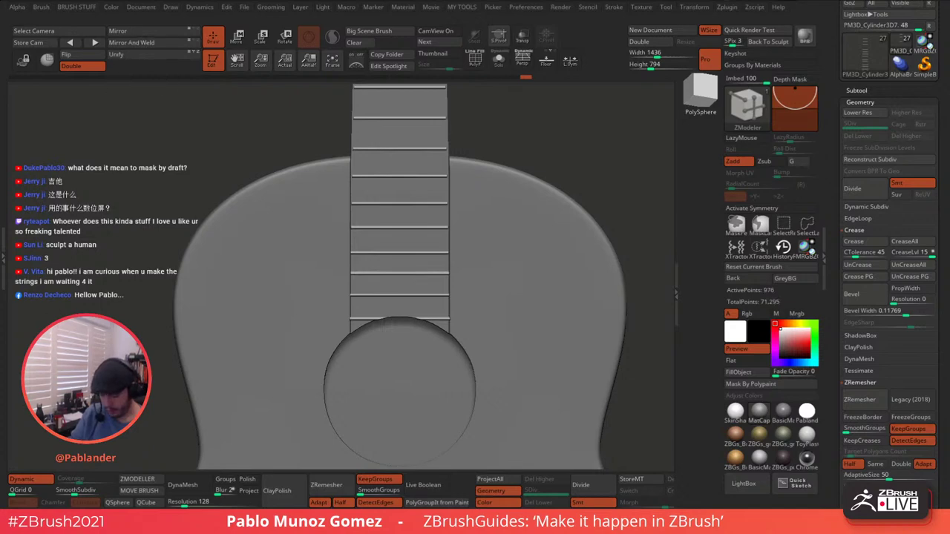
- Examine the whole guitar from the front and at slight angles, checking the frets along the neck and sound hole
{"action": "right_click_drag", "start_coordinate": [424, 341], "coordinate": [432, 205], "text": "ctrl"}
{"action": "right_click_drag", "start_coordinate": [492, 173], "coordinate": [532, 182], "text": "ctrl"}
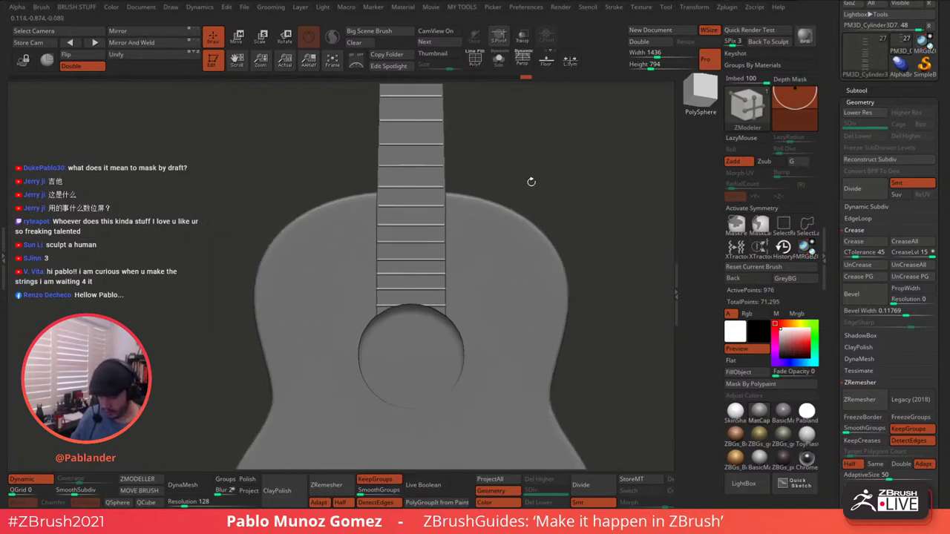
{"action": "left_click_drag", "start_coordinate": [533, 171], "coordinate": [513, 175]}
{"action": "mouse_move", "coordinate": [525, 212]}
{"action": "left_mouse_down"}
{"action": "mouse_move", "coordinate": [566, 213]}
{"action": "mouse_move", "coordinate": [584, 242]}
{"action": "mouse_move", "coordinate": [518, 219]}
{"action": "mouse_move", "coordinate": [510, 269]}
{"action": "mouse_move", "coordinate": [533, 294]}
{"action": "mouse_move", "coordinate": [543, 252]}
{"action": "left_mouse_up"}
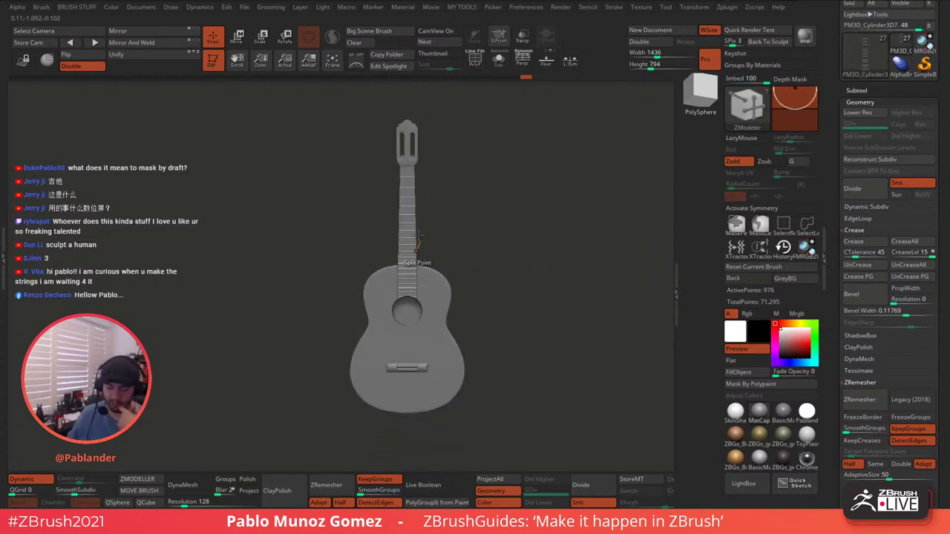
{"action": "left_click_drag", "start_coordinate": [478, 263], "coordinate": [525, 239]}
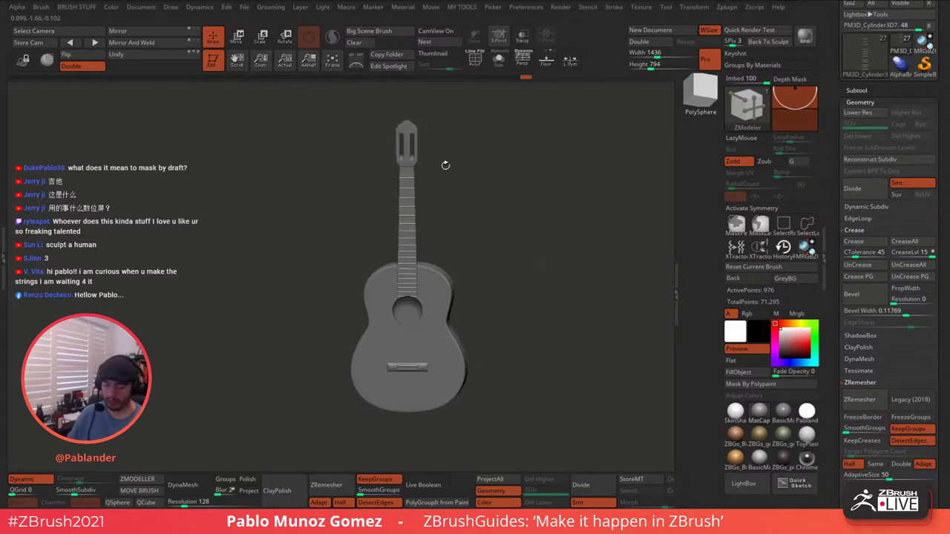
{"action": "left_click_drag", "start_coordinate": [446, 165], "coordinate": [497, 198]}
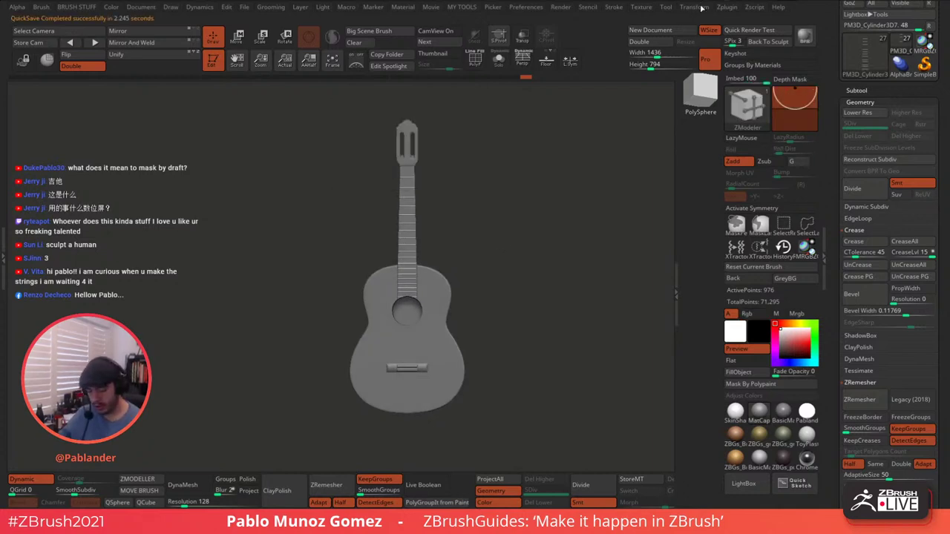
{"action": "left_click_drag", "start_coordinate": [452, 196], "coordinate": [462, 223]}
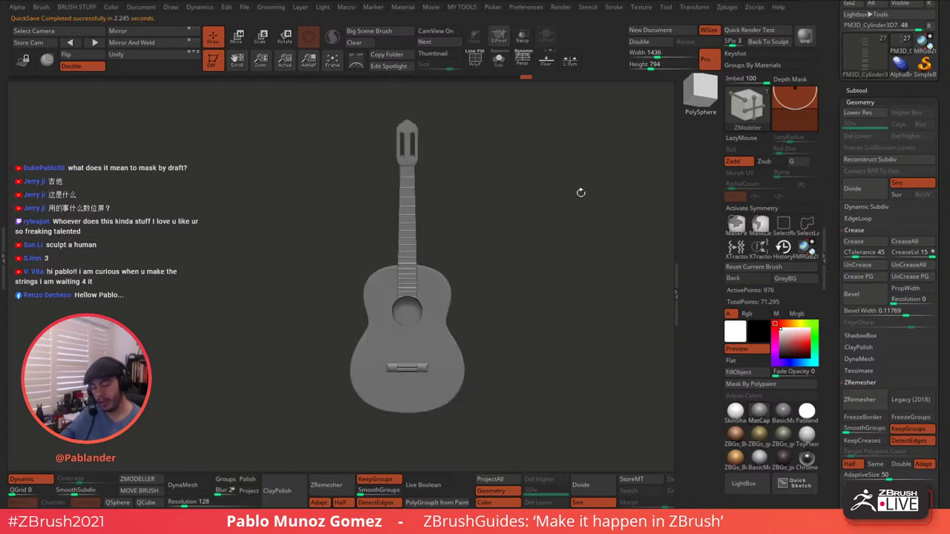
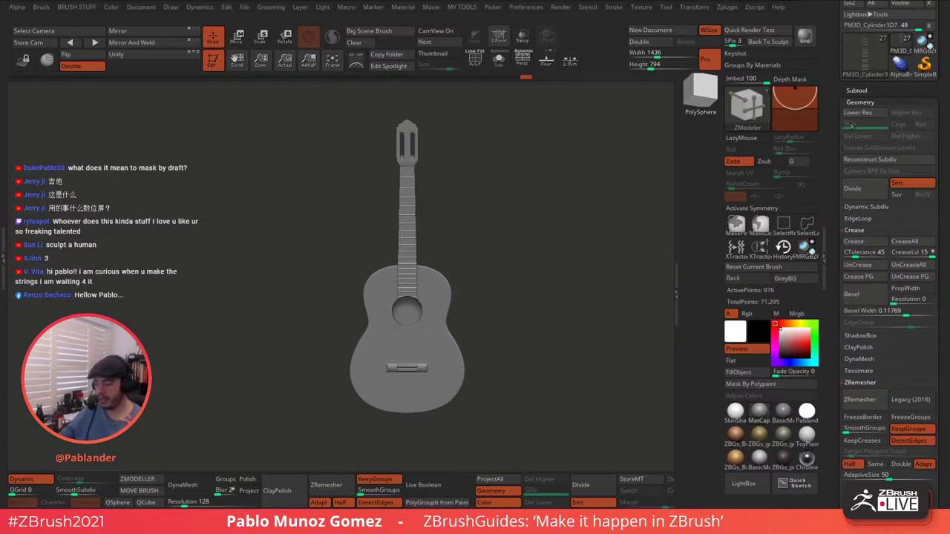
- Load the Cube3D primitive as a separate tool and convert it to an editable PolyMesh3D
{"action": "scroll", "coordinate": [852, 126], "scroll_direction": "up", "scroll_amount": 5}
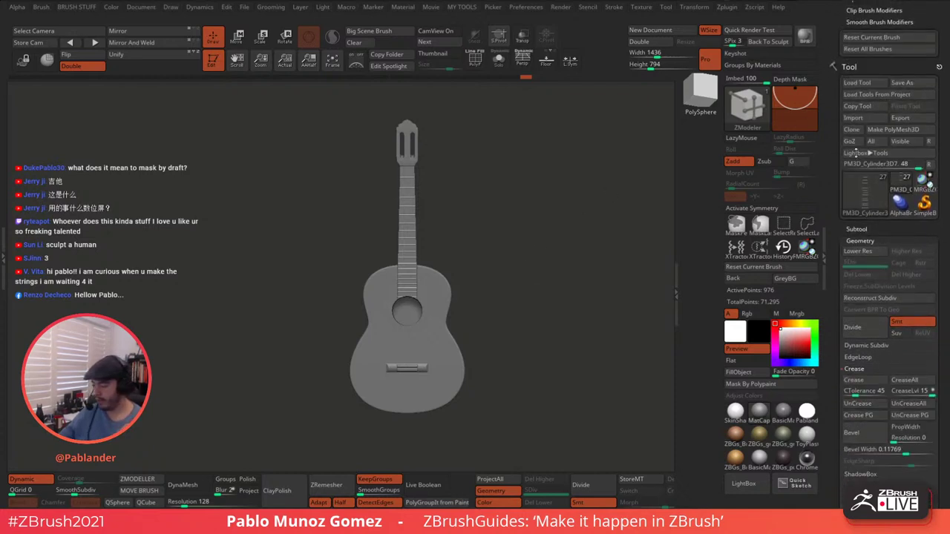
{"action": "left_click", "coordinate": [865, 190]}
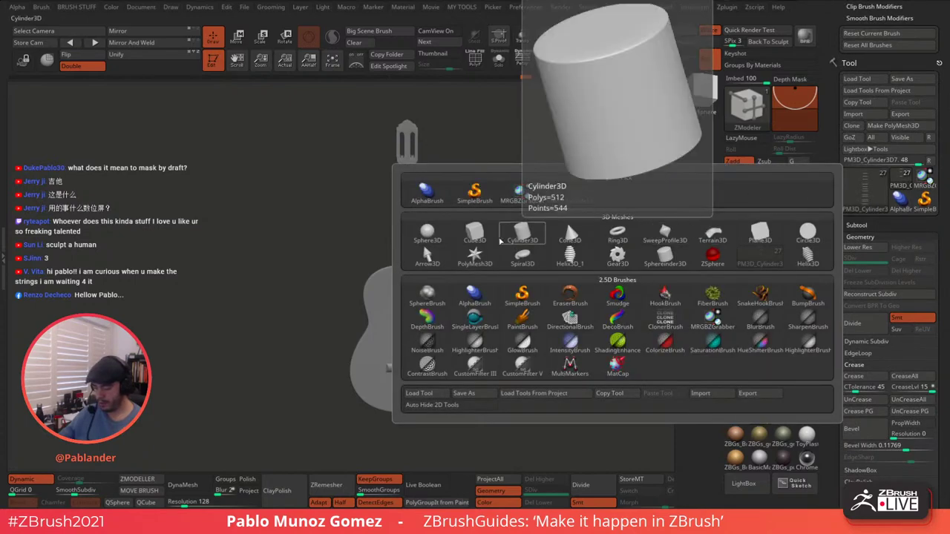
{"action": "left_click", "coordinate": [475, 236]}
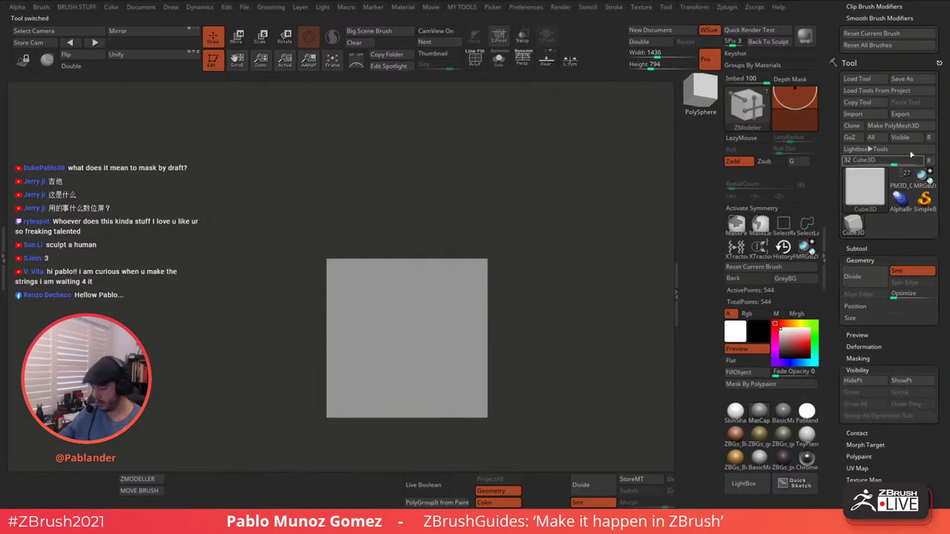
{"action": "left_click", "coordinate": [893, 125]}
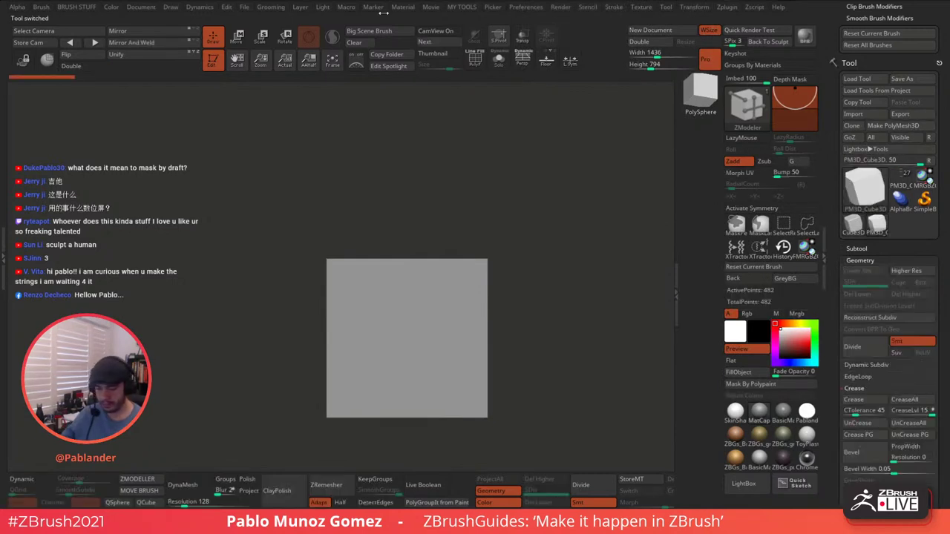
- Stretch the cube along Y into a tall block and rotate it to a tilted angle, leaving Draw mode active
{"action": "left_click", "coordinate": [237, 37]}
{"action": "left_click_drag", "start_coordinate": [407, 305], "coordinate": [411, 228]}
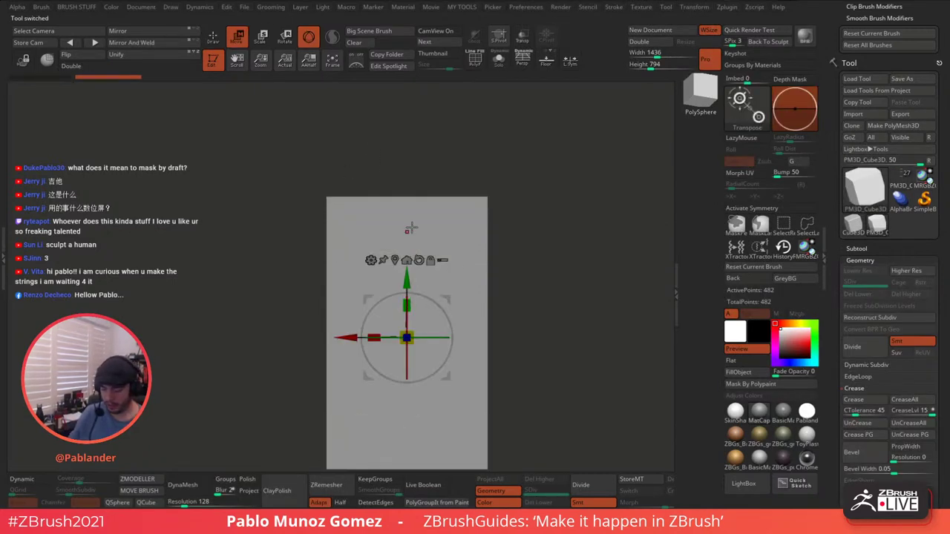
{"action": "left_click_drag", "start_coordinate": [514, 284], "coordinate": [480, 222], "text": "alt"}
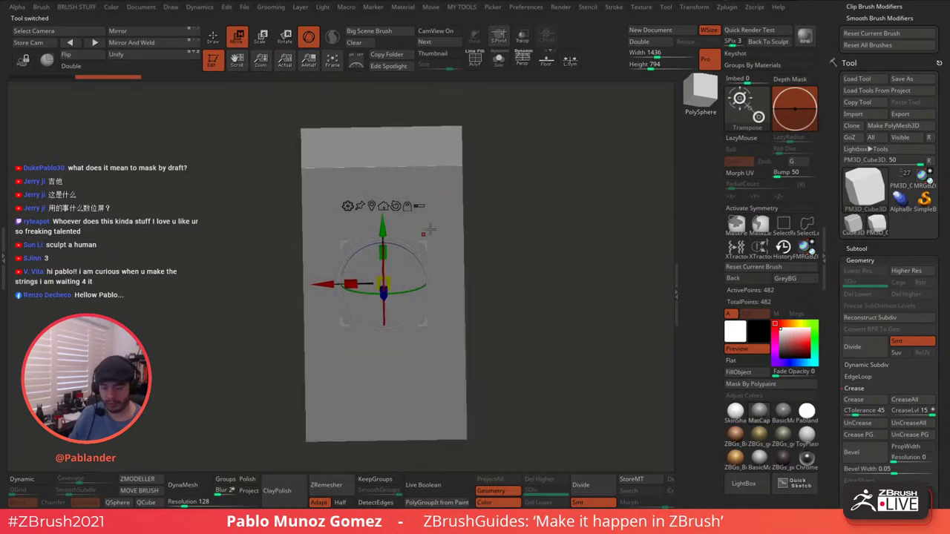
{"action": "left_click_drag", "start_coordinate": [421, 260], "coordinate": [413, 242]}
{"action": "left_click_drag", "start_coordinate": [477, 213], "coordinate": [483, 239], "text": "shift"}
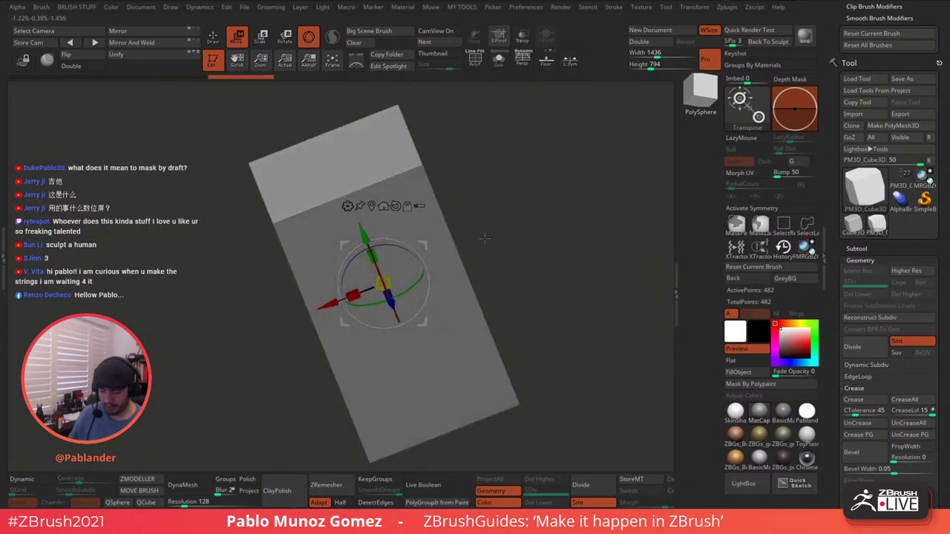
{"action": "left_click_drag", "start_coordinate": [425, 265], "coordinate": [423, 260]}
{"action": "key", "text": "q"}
{"action": "left_click_drag", "start_coordinate": [501, 220], "coordinate": [484, 202], "text": "alt"}
{"action": "mouse_move", "coordinate": [485, 201]}
{"action": "left_mouse_down"}
{"action": "mouse_move", "coordinate": [505, 271]}
{"action": "mouse_move", "coordinate": [513, 267]}
{"action": "mouse_move", "coordinate": [508, 256]}
{"action": "mouse_move", "coordinate": [519, 339]}
{"action": "mouse_move", "coordinate": [509, 304]}
{"action": "mouse_move", "coordinate": [494, 299]}
{"action": "left_mouse_up"}
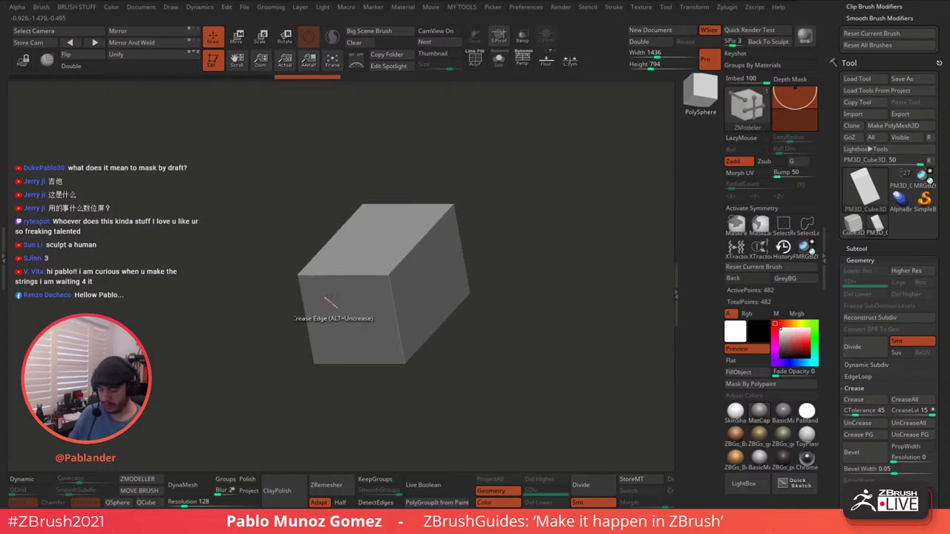
- Apply Mask By Draft with a draft angle of 2 to the undivided block and toggle the mask display
{"action": "left_click_drag", "start_coordinate": [873, 300], "coordinate": [873, 138]}
{"action": "left_click_drag", "start_coordinate": [874, 327], "coordinate": [873, 256]}
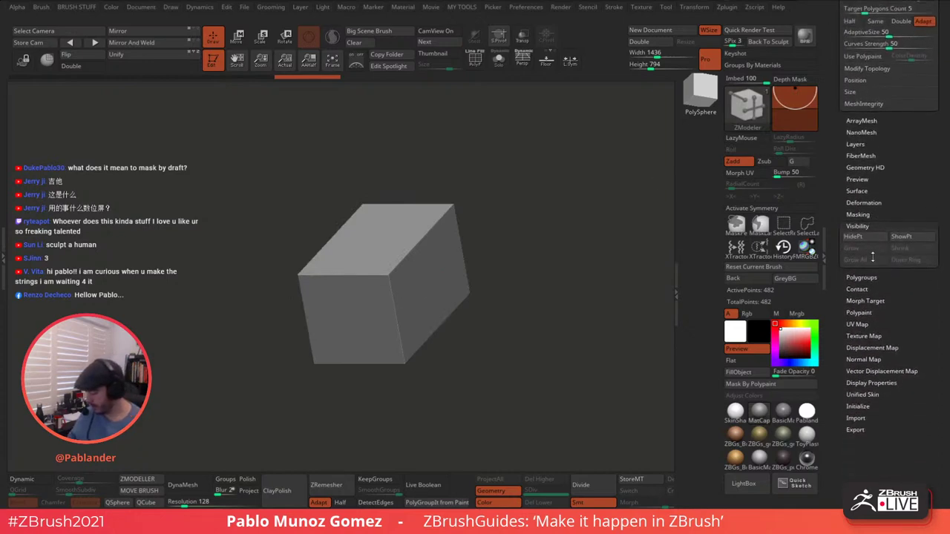
{"action": "scroll", "coordinate": [872, 258], "scroll_direction": "down", "scroll_amount": 2}
{"action": "left_click", "coordinate": [875, 157]}
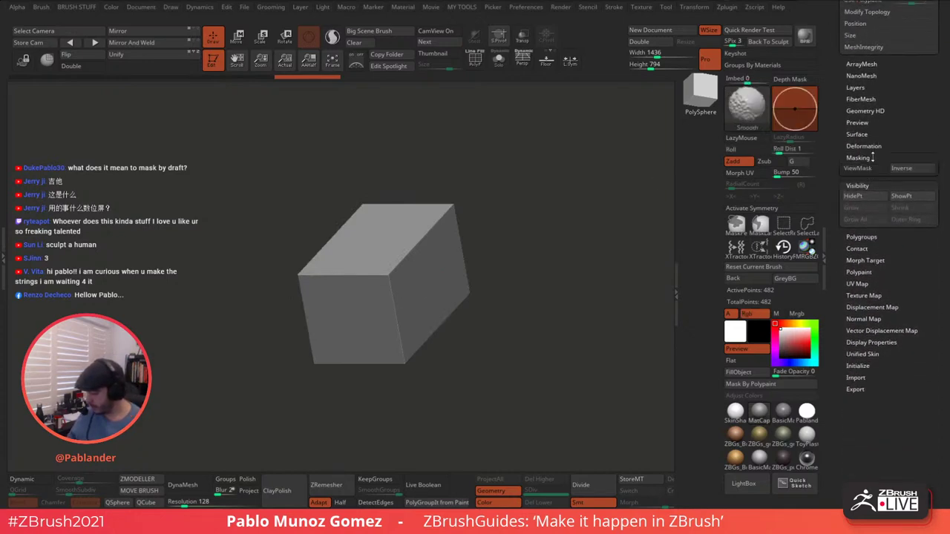
{"action": "left_click", "coordinate": [865, 267]}
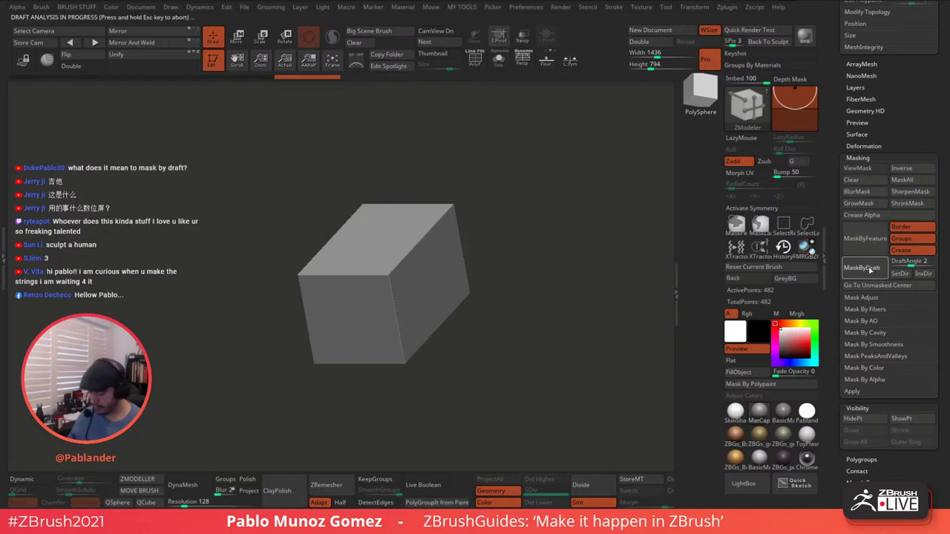
{"action": "key", "text": "ctrl+h"}
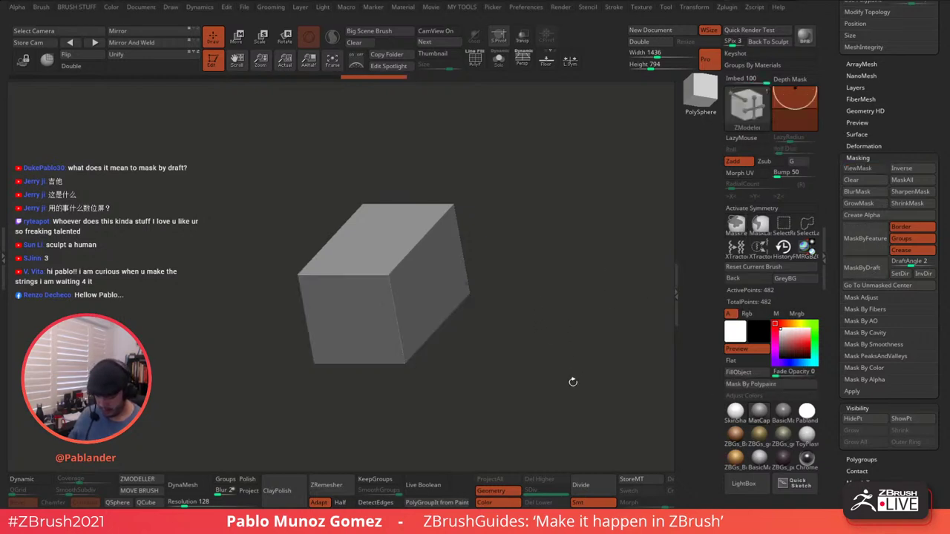
- Subdivide the block three times and mask it by draft, checking the masked sides from other angles
{"action": "left_click", "coordinate": [586, 484]}
{"action": "left_click", "coordinate": [586, 484]}
{"action": "left_click", "coordinate": [586, 485]}
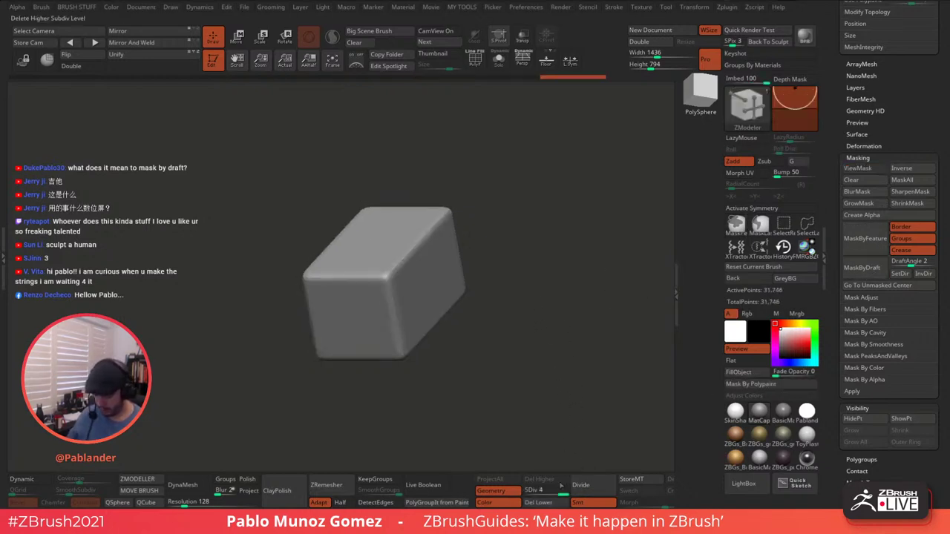
{"action": "left_click", "coordinate": [865, 268]}
{"action": "left_click_drag", "start_coordinate": [638, 315], "coordinate": [545, 231]}
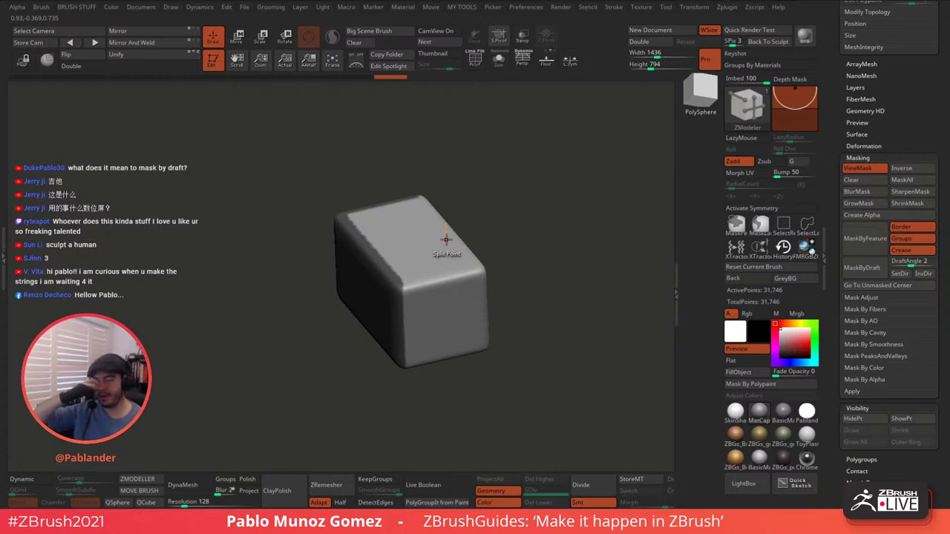
{"action": "left_click_drag", "start_coordinate": [511, 217], "coordinate": [509, 192]}
- Display the floor grid, compare the draft mask on the tilted block with its display toggled, and invert the mask
{"action": "left_click", "coordinate": [544, 61]}
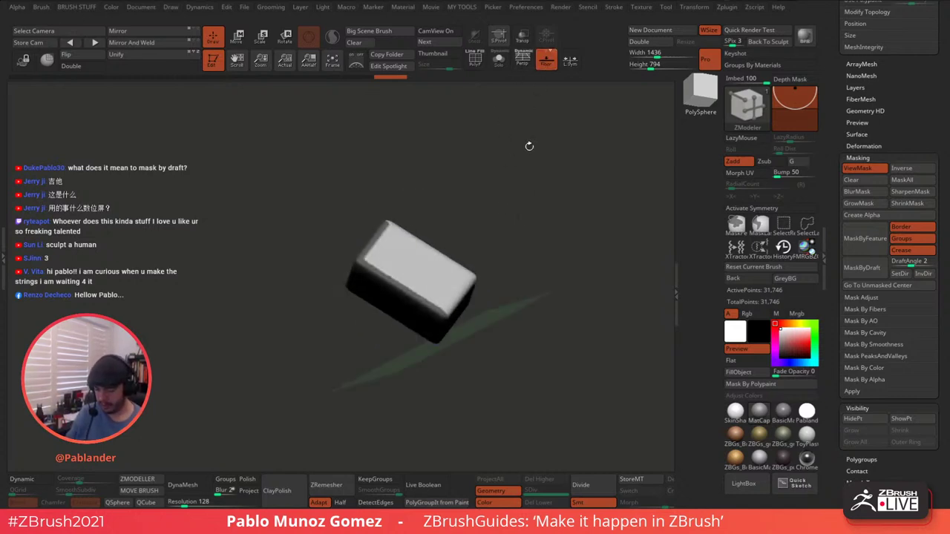
{"action": "left_click_drag", "start_coordinate": [528, 146], "coordinate": [518, 274]}
{"action": "key", "text": "ctrl+h"}
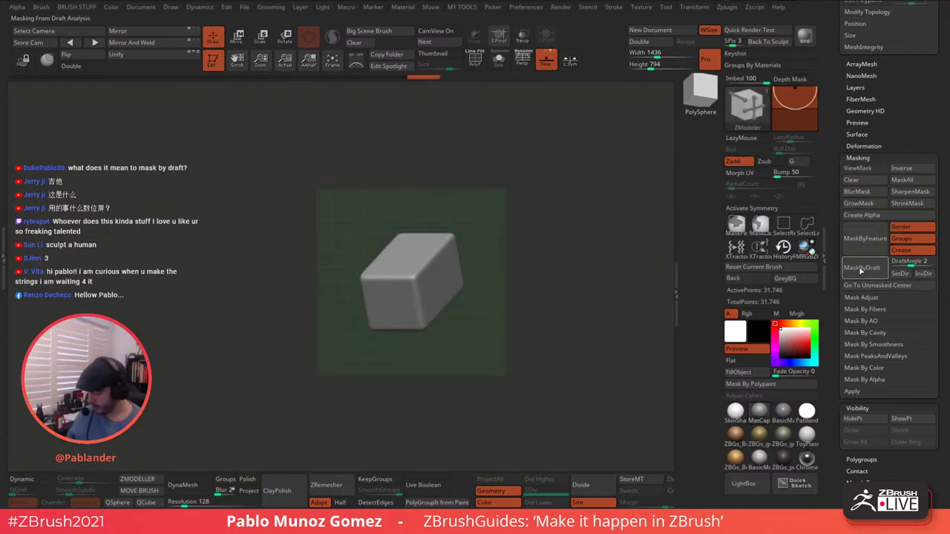
{"action": "key", "text": "ctrl+h"}
{"action": "mouse_move", "coordinate": [507, 349]}
{"action": "left_mouse_down"}
{"action": "mouse_move", "coordinate": [498, 230]}
{"action": "mouse_move", "coordinate": [519, 232]}
{"action": "left_mouse_up"}
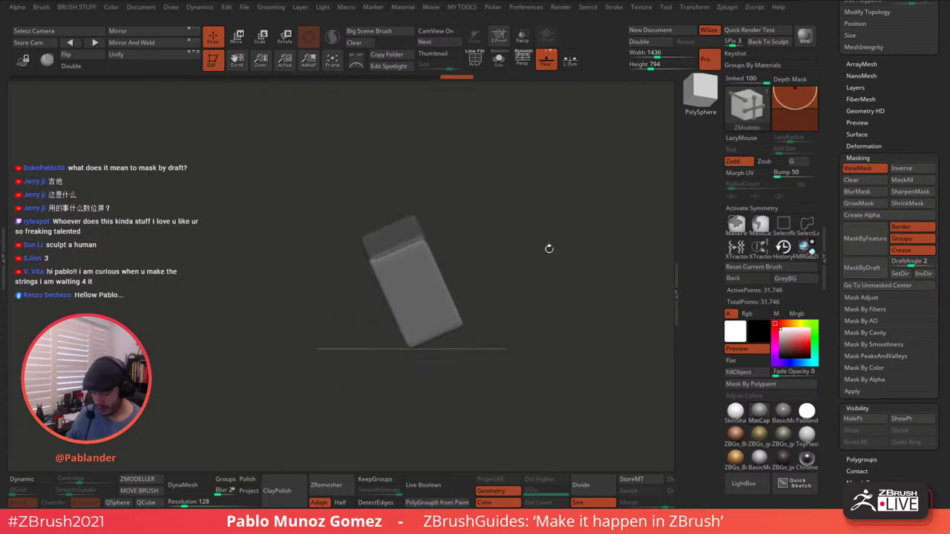
{"action": "mouse_move", "coordinate": [652, 264]}
{"action": "left_mouse_down"}
{"action": "mouse_move", "coordinate": [574, 284]}
{"action": "mouse_move", "coordinate": [545, 217]}
{"action": "mouse_move", "coordinate": [526, 262]}
{"action": "mouse_move", "coordinate": [538, 276]}
{"action": "mouse_move", "coordinate": [498, 254]}
{"action": "mouse_move", "coordinate": [569, 250]}
{"action": "mouse_move", "coordinate": [503, 248]}
{"action": "mouse_move", "coordinate": [464, 230]}
{"action": "mouse_move", "coordinate": [498, 275]}
{"action": "mouse_move", "coordinate": [496, 346]}
{"action": "mouse_move", "coordinate": [505, 230]}
{"action": "mouse_move", "coordinate": [472, 238]}
{"action": "left_mouse_up"}
{"action": "left_click", "coordinate": [574, 276], "text": "ctrl"}
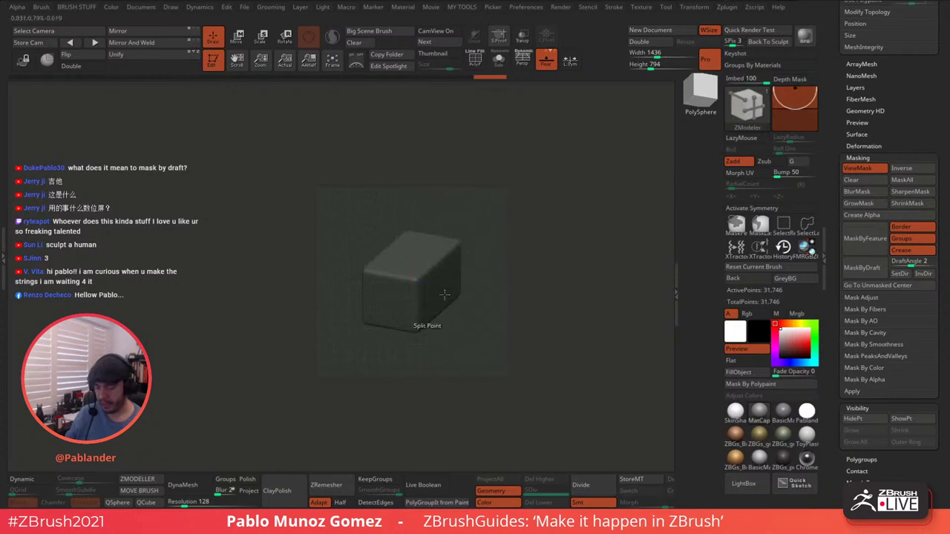
{"action": "left_click_drag", "start_coordinate": [539, 207], "coordinate": [468, 271]}
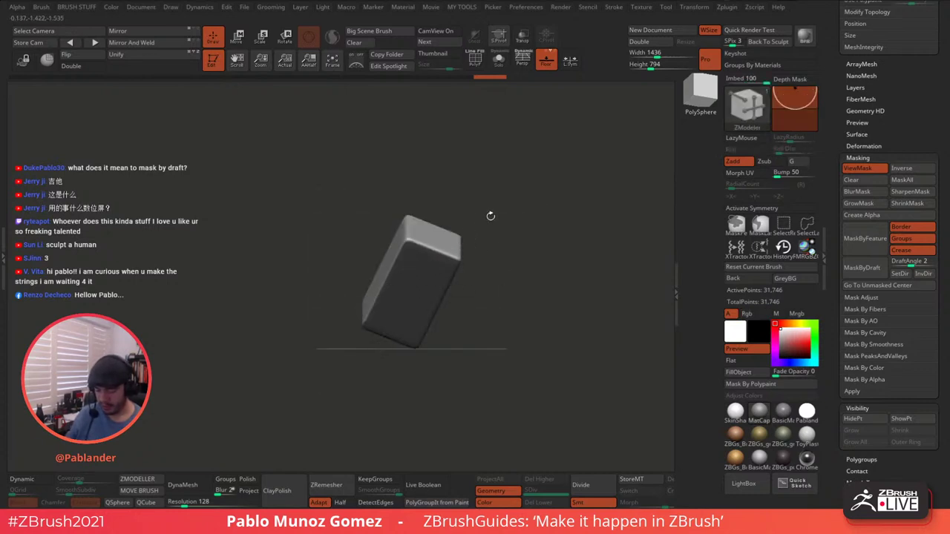
- Reset the gizmo orientation and move the block's unmasked area down along Y, inspecting the shape in Draw mode
{"action": "key", "text": "w"}
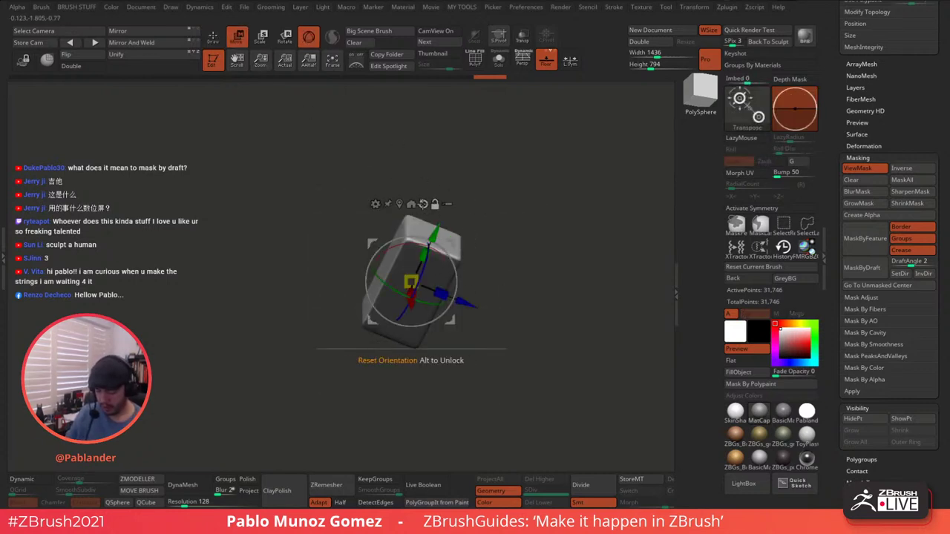
{"action": "left_click", "coordinate": [423, 203]}
{"action": "mouse_move", "coordinate": [415, 222]}
{"action": "left_mouse_down", "text": "ctrl"}
{"action": "mouse_move", "coordinate": [415, 310]}
{"action": "mouse_move", "coordinate": [412, 290]}
{"action": "left_mouse_up", "text": "ctrl"}
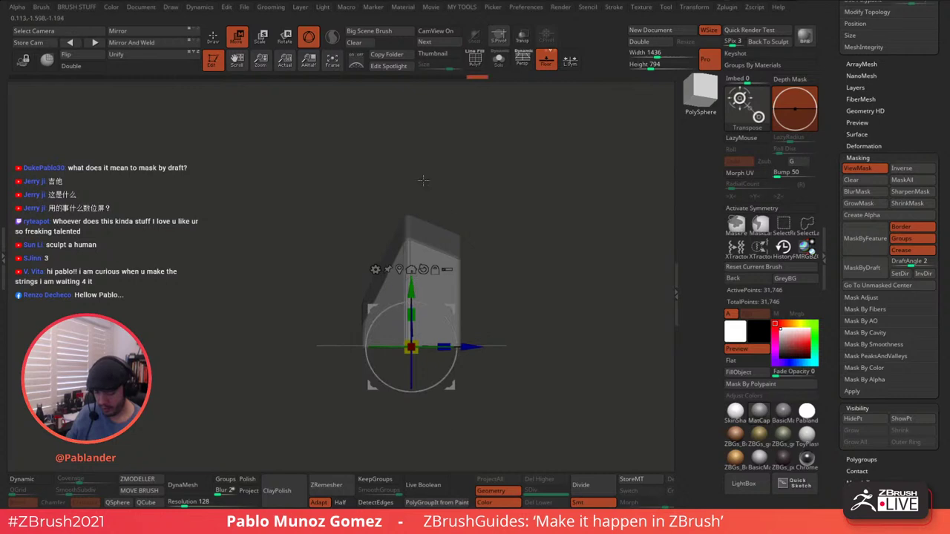
{"action": "key", "text": "q"}
{"action": "left_click_drag", "start_coordinate": [502, 191], "coordinate": [400, 284]}
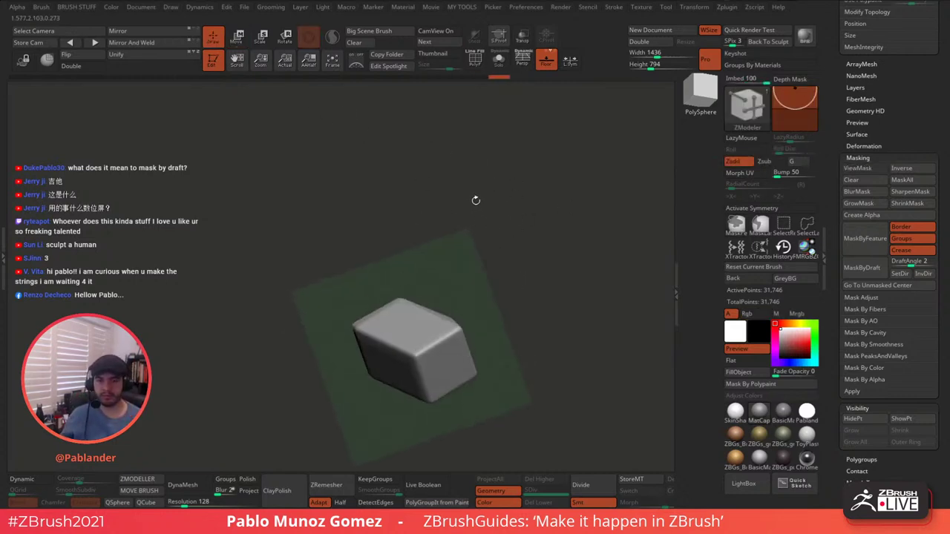
{"action": "scroll", "coordinate": [845, 52], "scroll_direction": "up", "scroll_amount": 10}
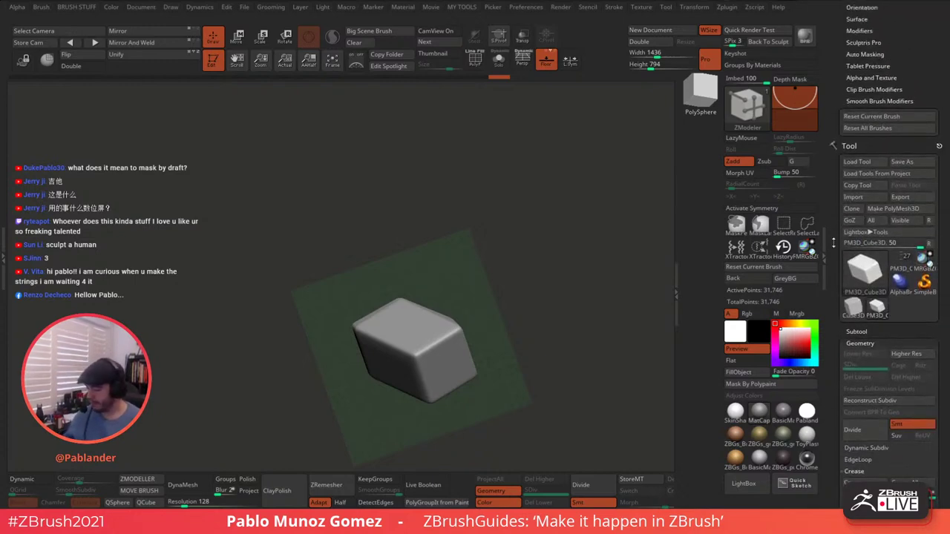
{"action": "scroll", "coordinate": [838, 210], "scroll_direction": "up", "scroll_amount": 10}
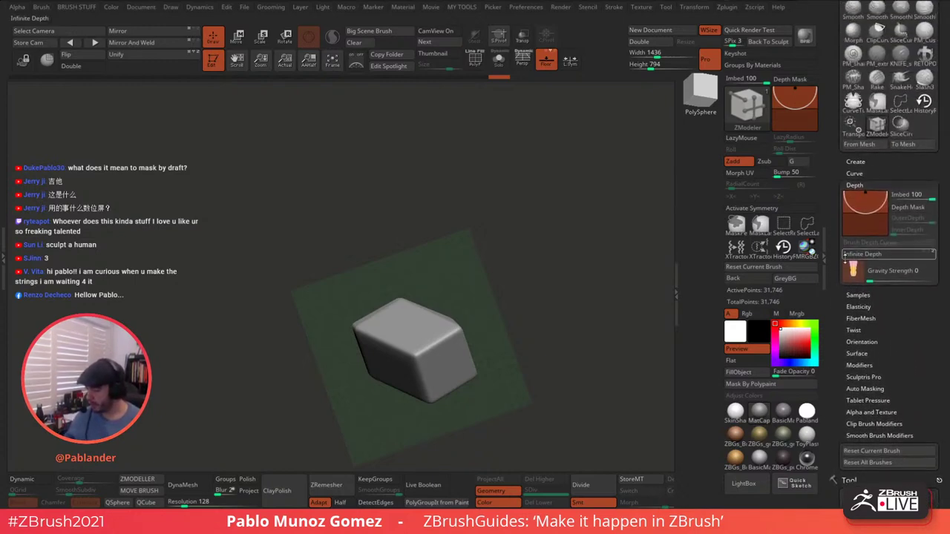
- Switch back to the guitar tool, turn off the floor grid, frame the whole guitar from the front and display its subtools
{"action": "scroll", "coordinate": [872, 128], "scroll_direction": "down", "scroll_amount": 8}
{"action": "left_click", "coordinate": [901, 229]}
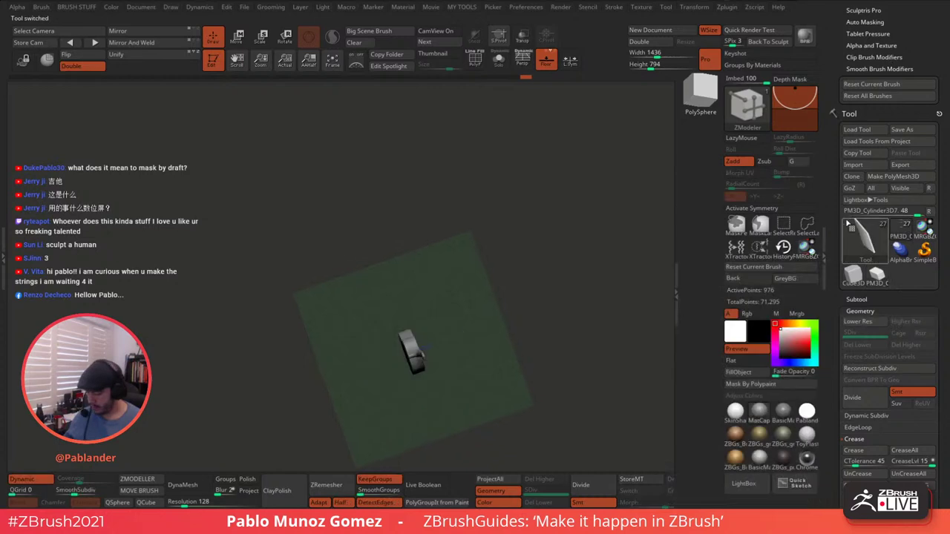
{"action": "left_click_drag", "start_coordinate": [549, 287], "coordinate": [547, 215]}
{"action": "left_click", "coordinate": [546, 64]}
{"action": "left_click_drag", "start_coordinate": [512, 159], "coordinate": [515, 302]}
{"action": "left_click_drag", "start_coordinate": [442, 123], "coordinate": [481, 234], "text": "alt"}
{"action": "left_click_drag", "start_coordinate": [453, 293], "coordinate": [477, 252], "text": "alt"}
{"action": "left_click", "coordinate": [857, 298]}
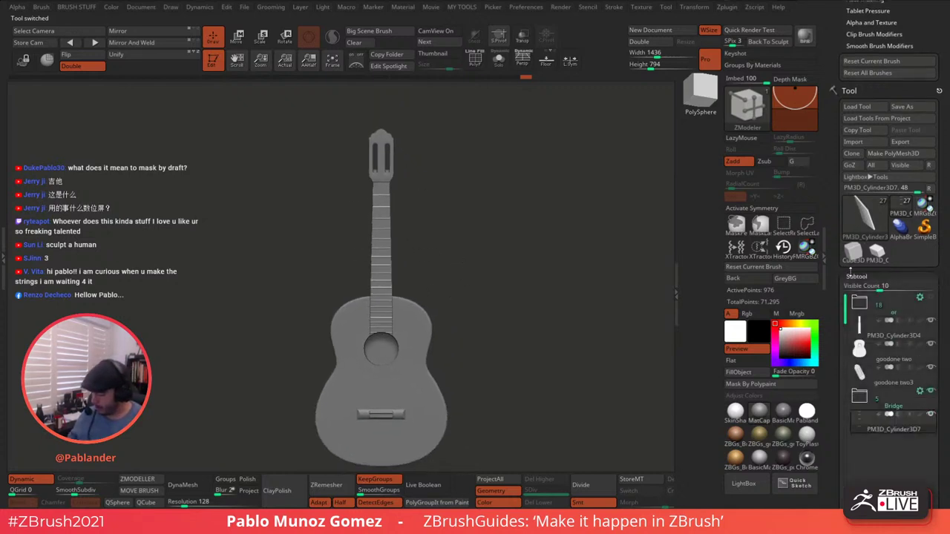
- Solo and duplicate the fret subtool, hide the original, and isolate the topmost fret on the copy
{"action": "left_click", "coordinate": [498, 59]}
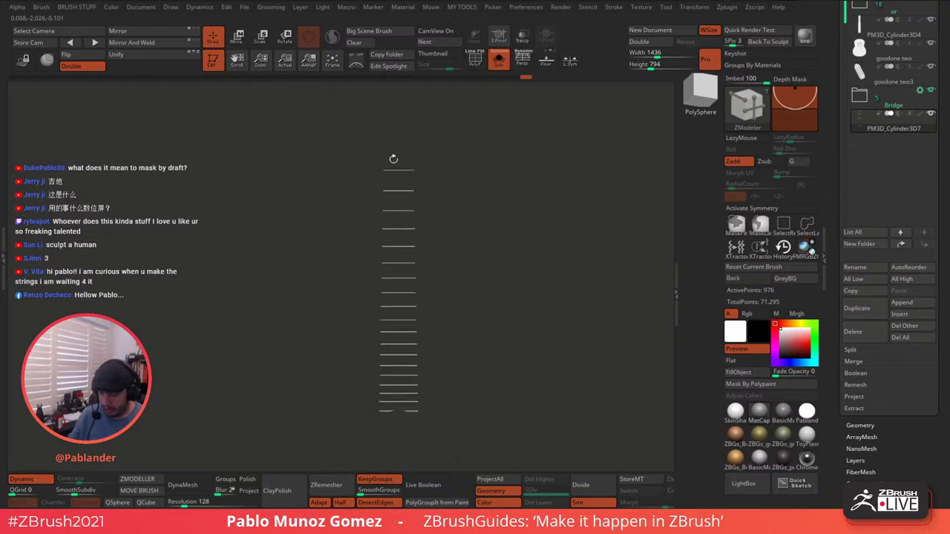
{"action": "left_click", "coordinate": [857, 308]}
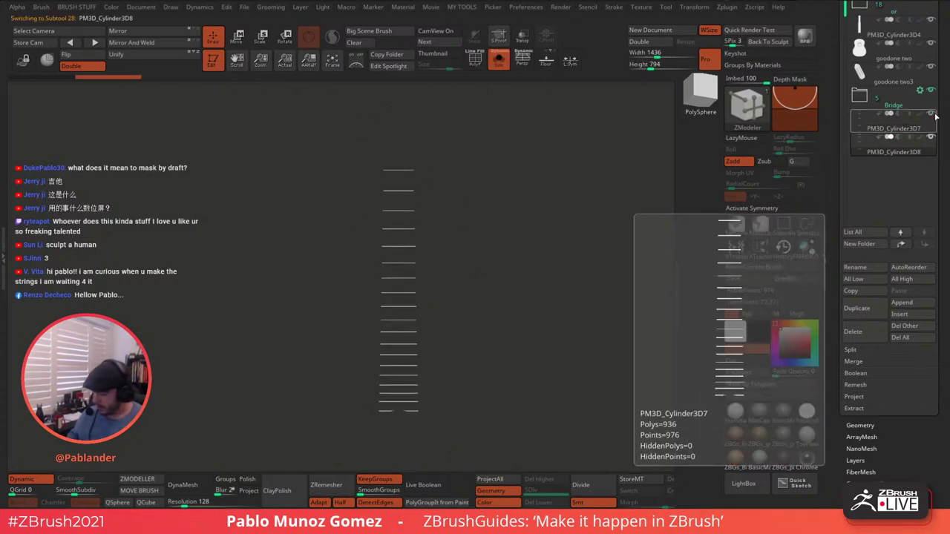
{"action": "mouse_move", "coordinate": [363, 142]}
{"action": "left_mouse_down", "text": "ctrl+shift"}
{"action": "mouse_move", "coordinate": [449, 183]}
{"action": "mouse_move", "coordinate": [450, 164]}
{"action": "left_mouse_up", "text": "ctrl+shift"}
{"action": "left_click_drag", "start_coordinate": [349, 134], "coordinate": [480, 194], "text": "ctrl+shift"}
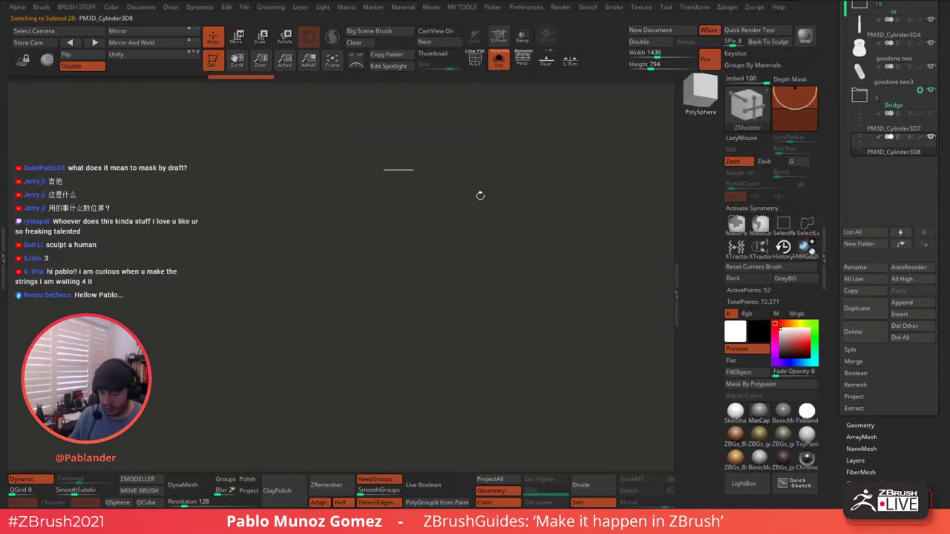
- Delete the hidden frets from the duplicate and turn off Dynamic Subdivision
{"action": "key", "text": "m"}
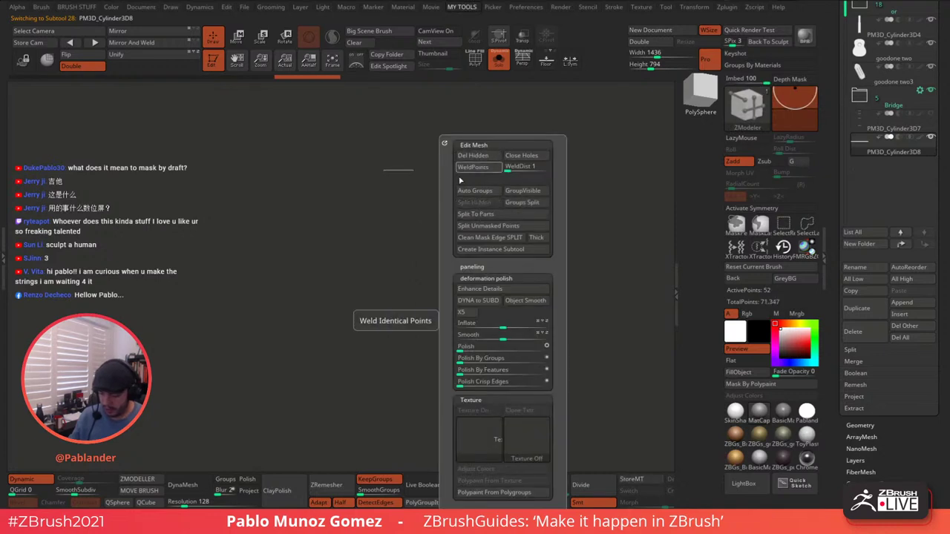
{"action": "left_click", "coordinate": [486, 167]}
{"action": "left_click", "coordinate": [31, 481]}
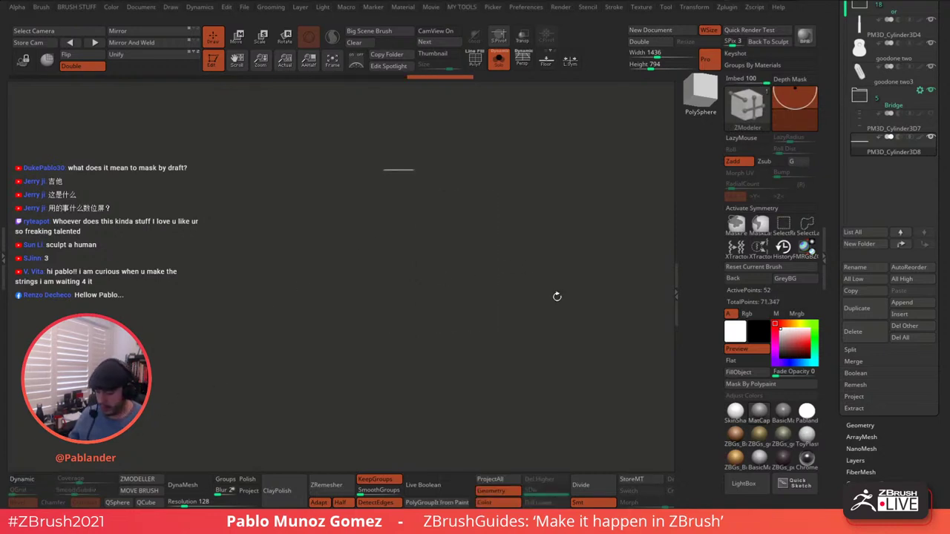
- Enable Array Mesh on the single fret and set its repeat count to 10
{"action": "left_click_drag", "start_coordinate": [836, 290], "coordinate": [836, 287]}
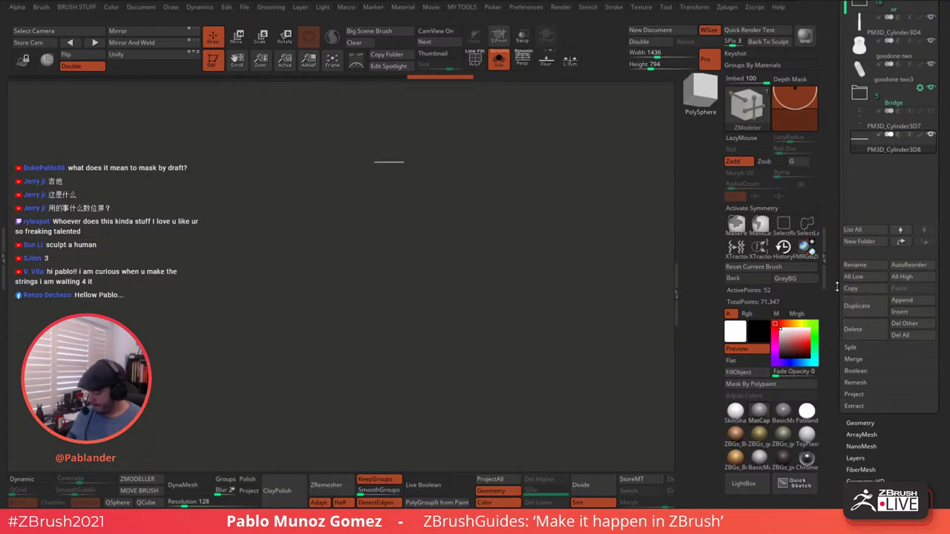
{"action": "scroll", "coordinate": [865, 312], "scroll_direction": "down", "scroll_amount": 5}
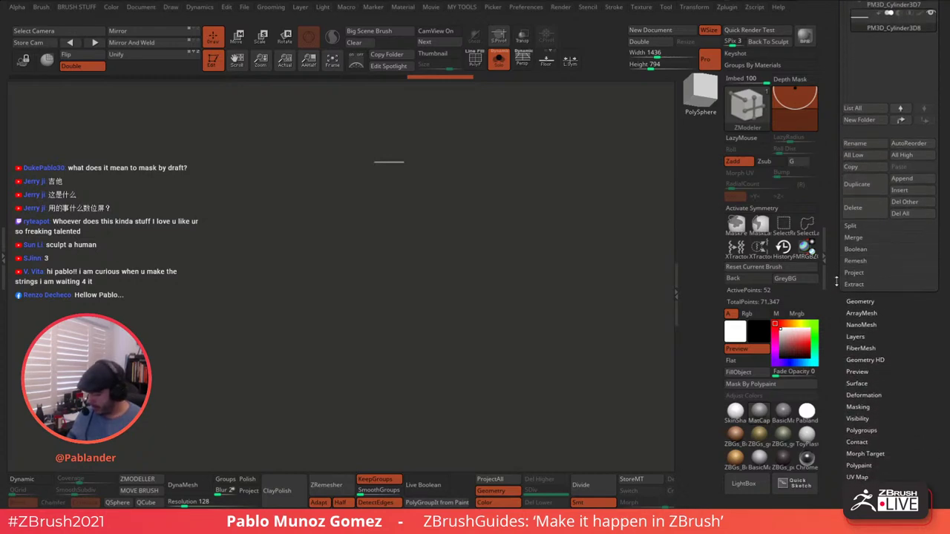
{"action": "scroll", "coordinate": [874, 315], "scroll_direction": "down", "scroll_amount": 1}
{"action": "left_click", "coordinate": [863, 303]}
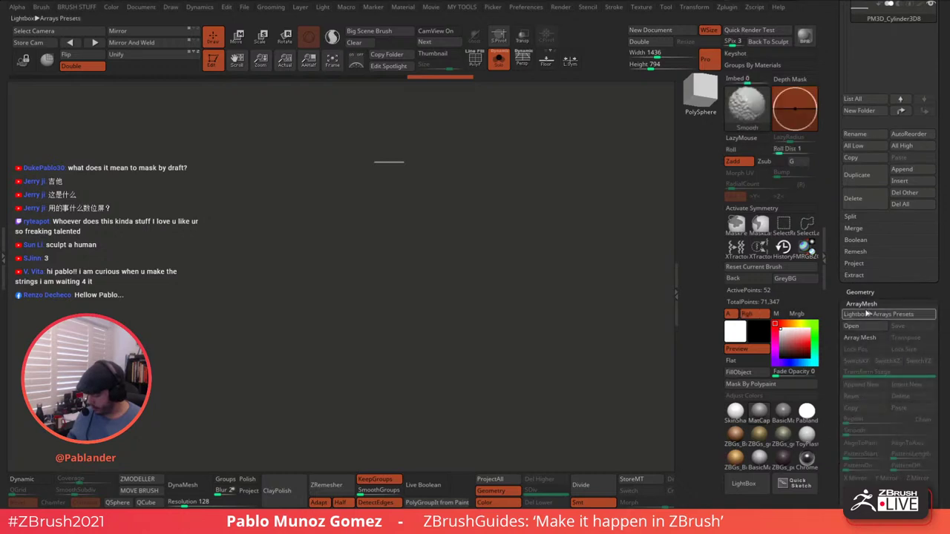
{"action": "left_click", "coordinate": [867, 166]}
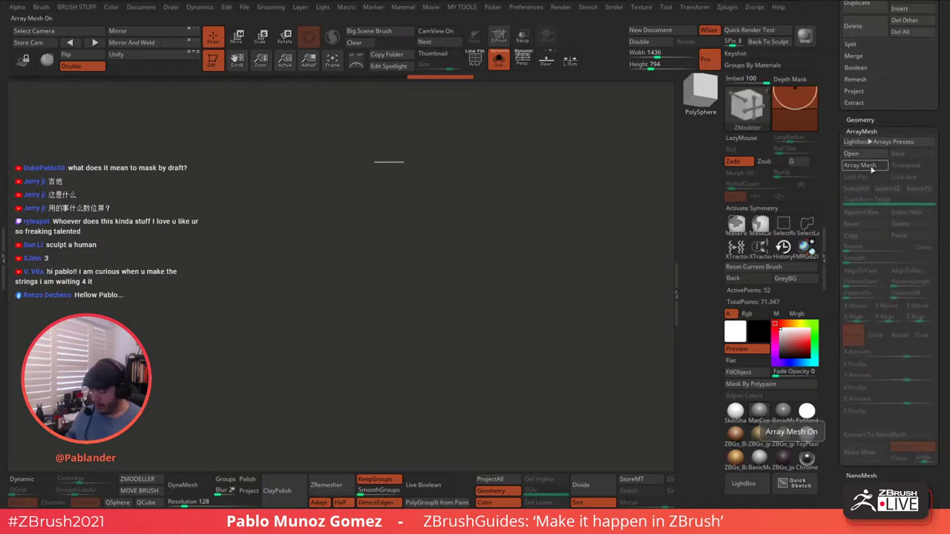
{"action": "left_click", "coordinate": [870, 169]}
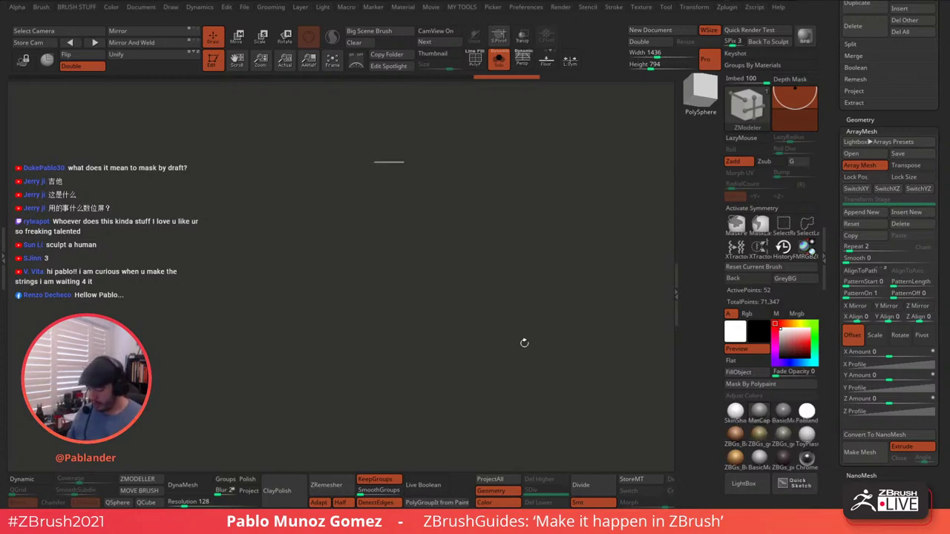
{"action": "left_click_drag", "start_coordinate": [848, 249], "coordinate": [859, 250]}
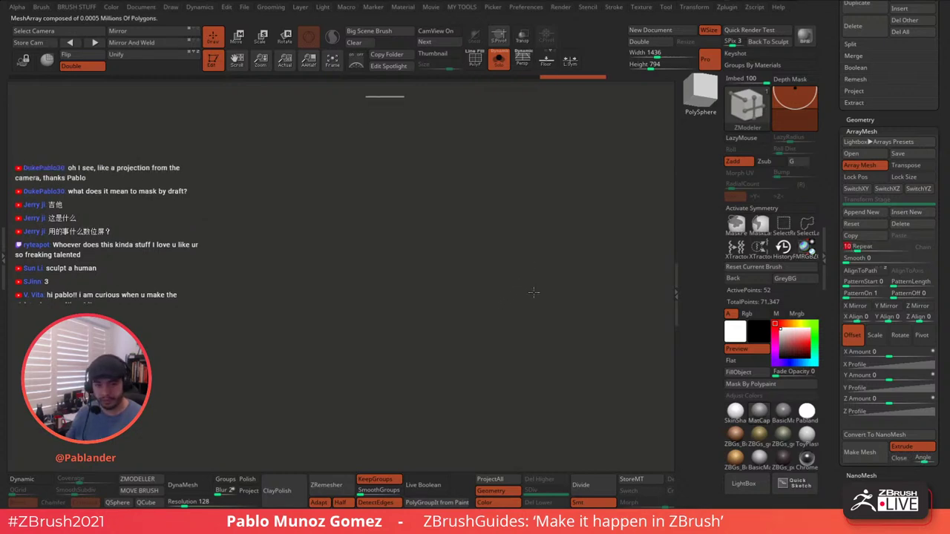
- Show the floor grid, set the fret array's Y offset amount to 100, and turn off Solo to display the guitar
{"action": "left_click_drag", "start_coordinate": [533, 292], "coordinate": [533, 285]}
{"action": "left_click_drag", "start_coordinate": [944, 209], "coordinate": [944, 157]}
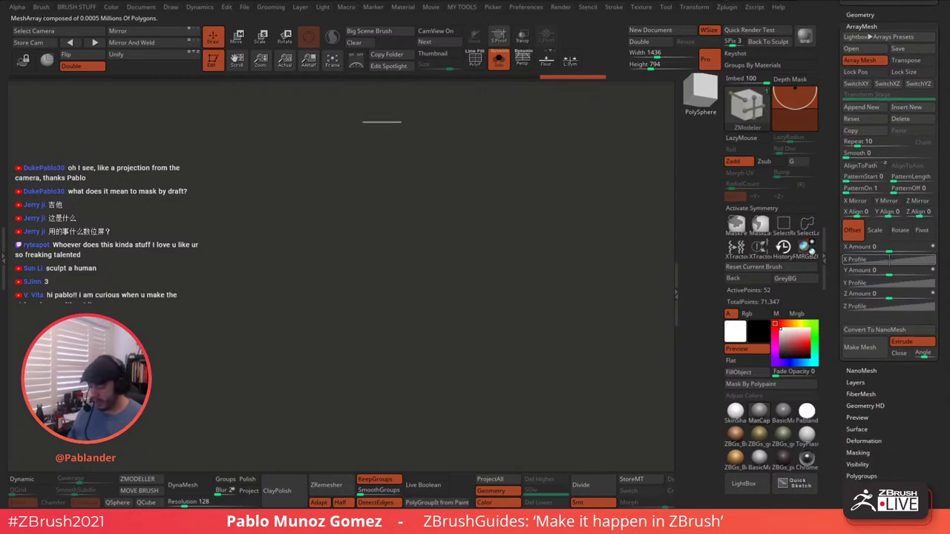
{"action": "left_click", "coordinate": [903, 297]}
{"action": "mouse_move", "coordinate": [893, 297]}
{"action": "left_mouse_down"}
{"action": "mouse_move", "coordinate": [923, 296]}
{"action": "mouse_move", "coordinate": [892, 297]}
{"action": "left_mouse_up"}
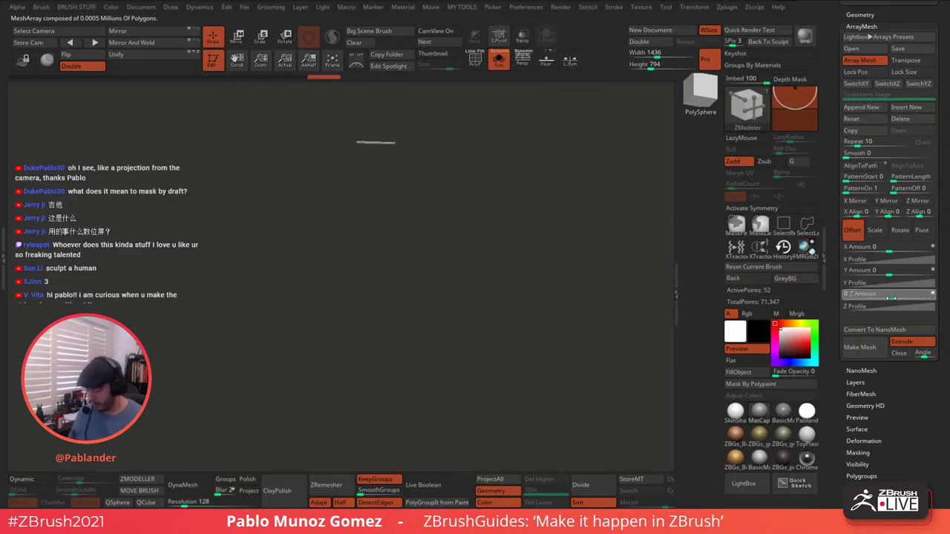
{"action": "left_click", "coordinate": [545, 64]}
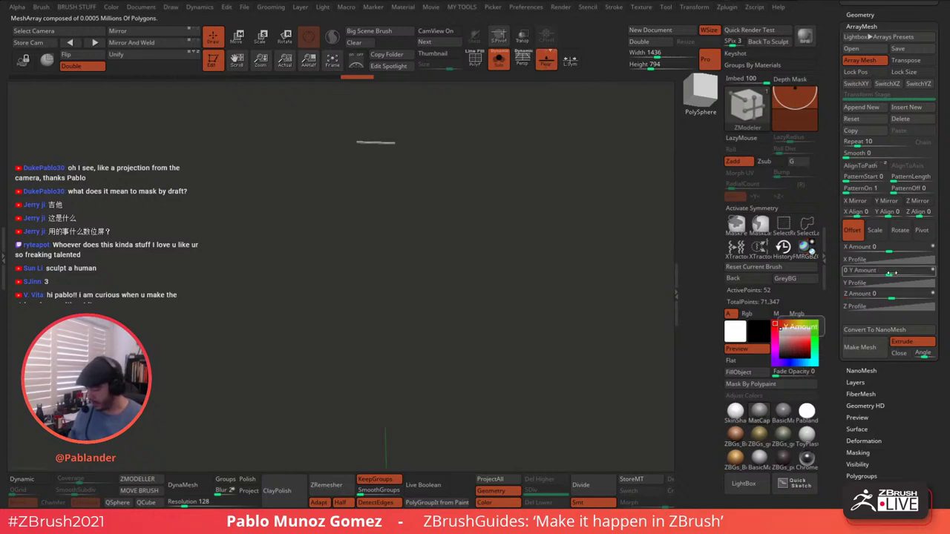
{"action": "left_click_drag", "start_coordinate": [898, 274], "coordinate": [934, 270]}
{"action": "left_click_drag", "start_coordinate": [531, 176], "coordinate": [537, 182], "text": "shift"}
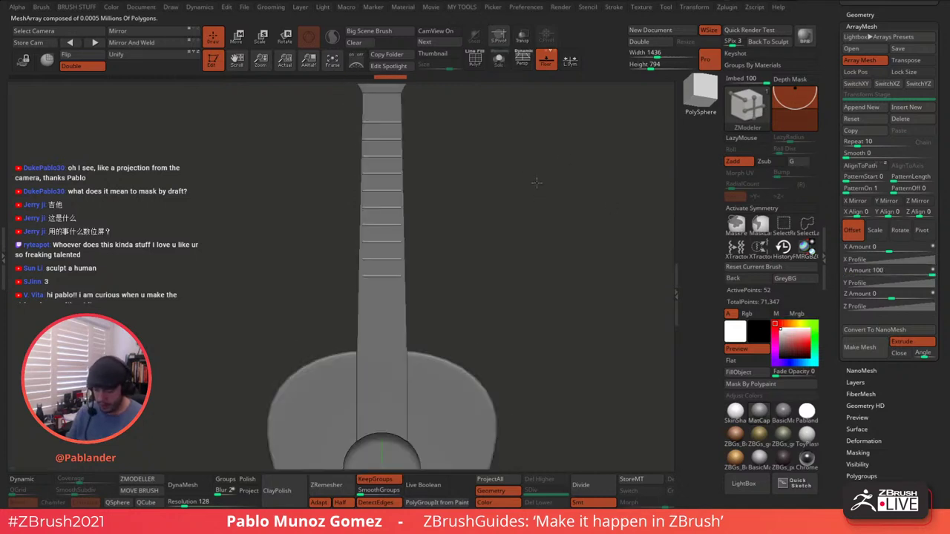
- Overlay the guitar reference image and line up the front view of the neck with it
{"action": "left_click_drag", "start_coordinate": [843, 66], "coordinate": [842, 334]}
{"action": "left_click_drag", "start_coordinate": [842, 27], "coordinate": [843, 127]}
{"action": "left_click_drag", "start_coordinate": [526, 224], "coordinate": [537, 222], "text": "alt"}
{"action": "left_click", "coordinate": [356, 61]}
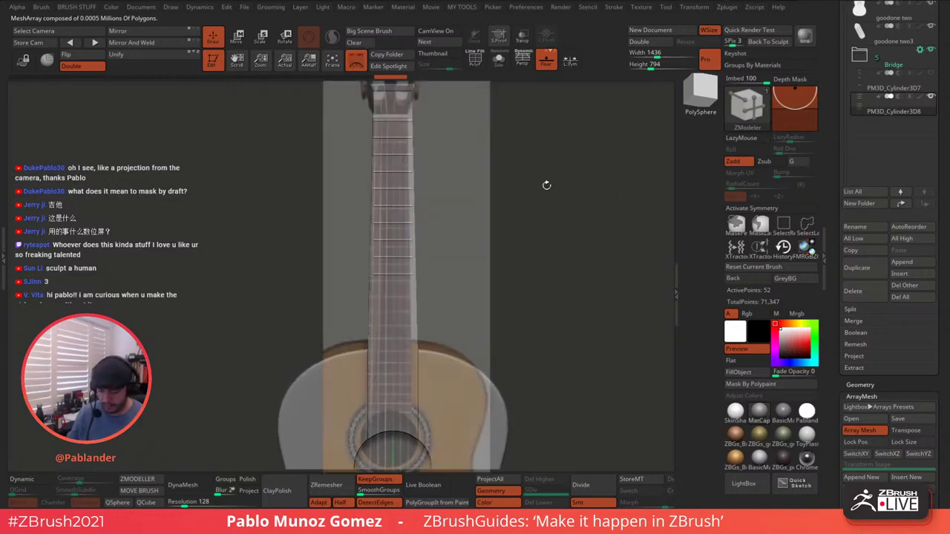
{"action": "left_click_drag", "start_coordinate": [546, 184], "coordinate": [547, 194]}
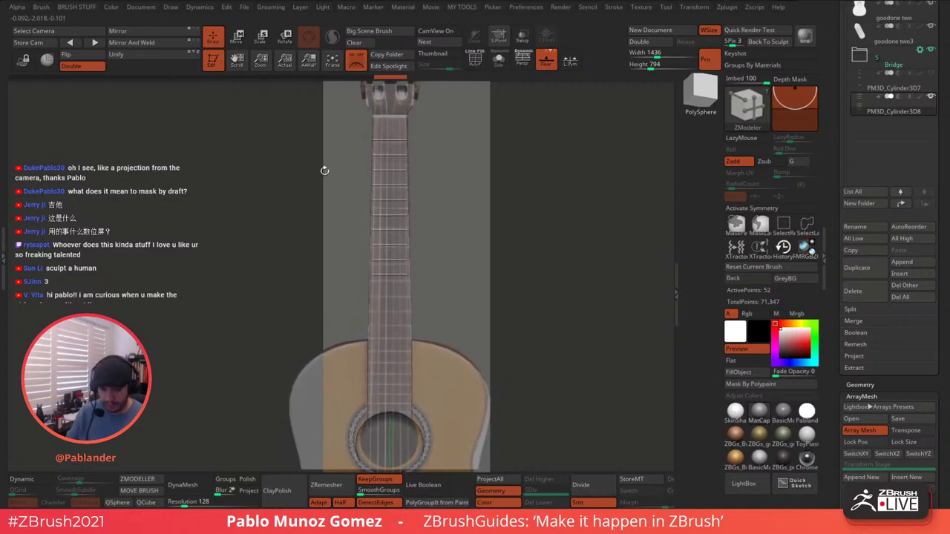
- Lock the camera, reduce the fret array's repeat to 1, re-enable Array Mesh, and set the repeat to 19
{"action": "left_click_drag", "start_coordinate": [832, 163], "coordinate": [834, 90]}
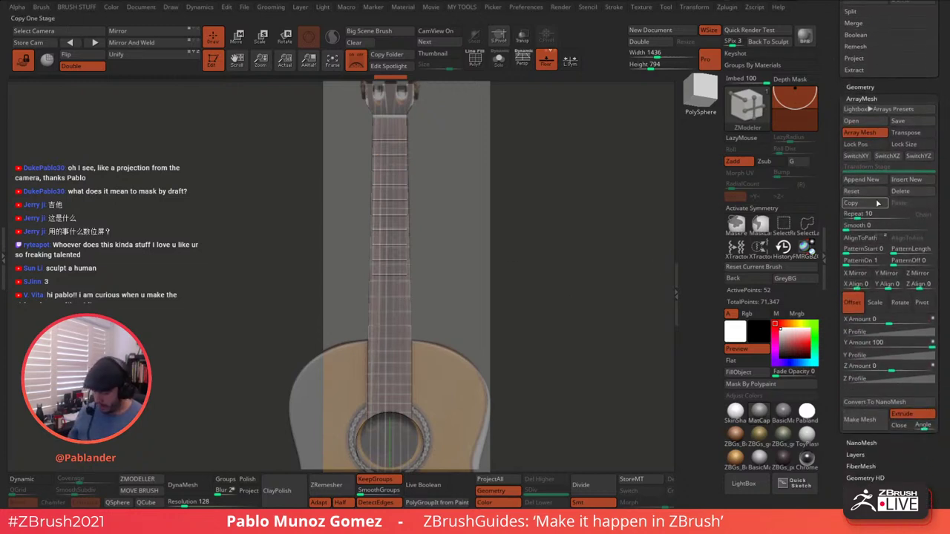
{"action": "left_click_drag", "start_coordinate": [856, 215], "coordinate": [847, 217]}
{"action": "left_click", "coordinate": [849, 216]}
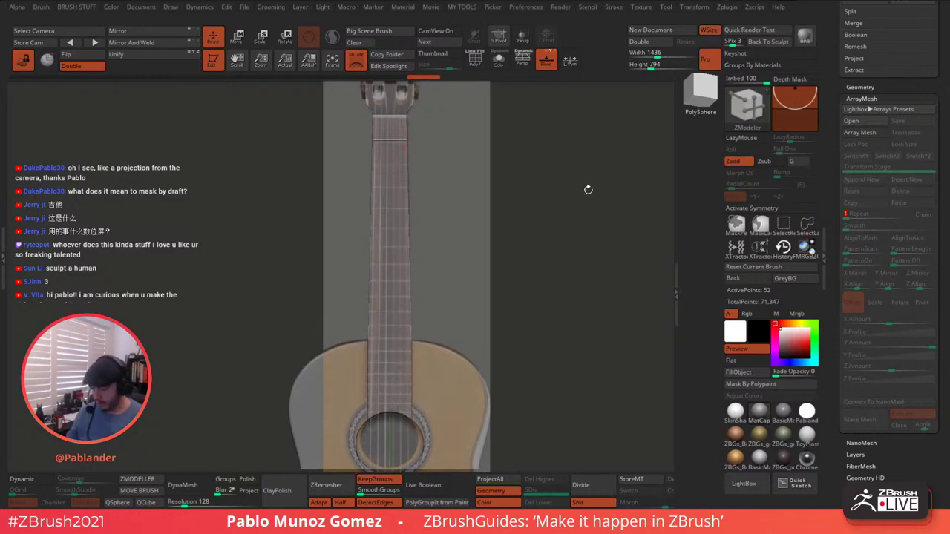
{"action": "left_click", "coordinate": [861, 132]}
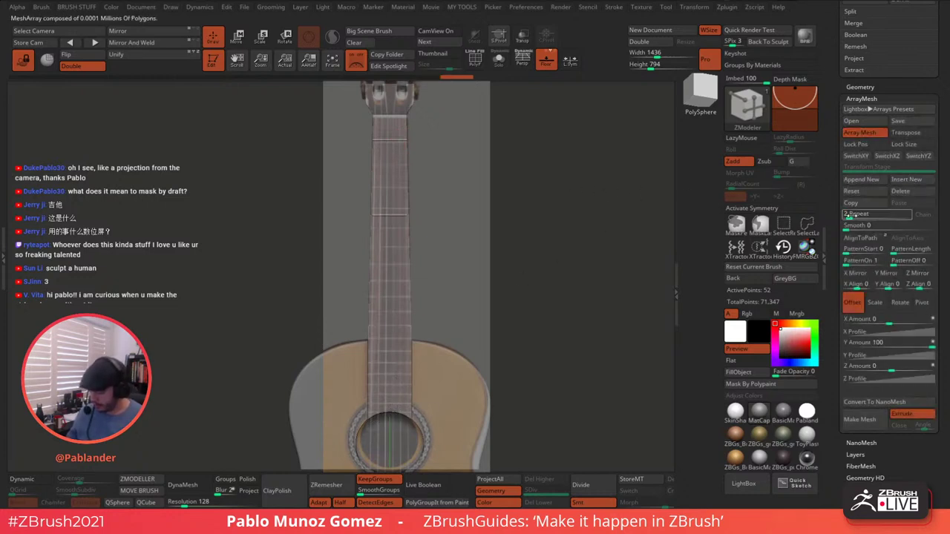
{"action": "left_click_drag", "start_coordinate": [846, 218], "coordinate": [863, 219]}
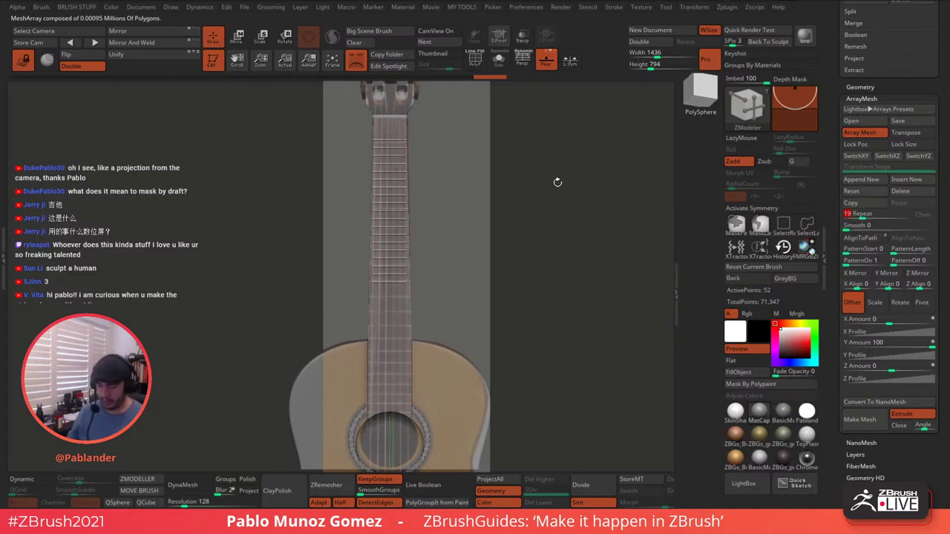
- Toggle Solo to check the frets and try to raise the array's Y offset amount above 100
{"action": "left_click", "coordinate": [500, 61]}
{"action": "left_click", "coordinate": [500, 62]}
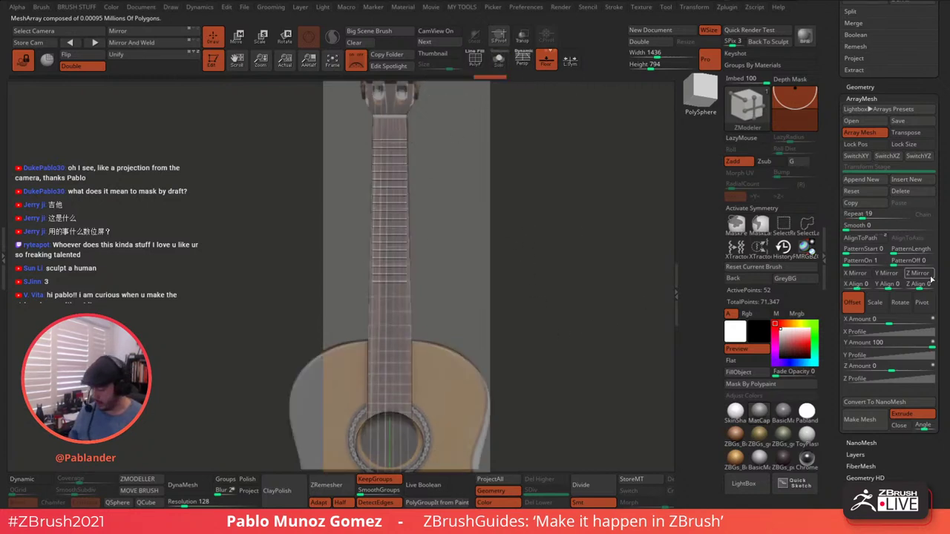
{"action": "scroll", "coordinate": [928, 275], "scroll_direction": "down", "scroll_amount": 5}
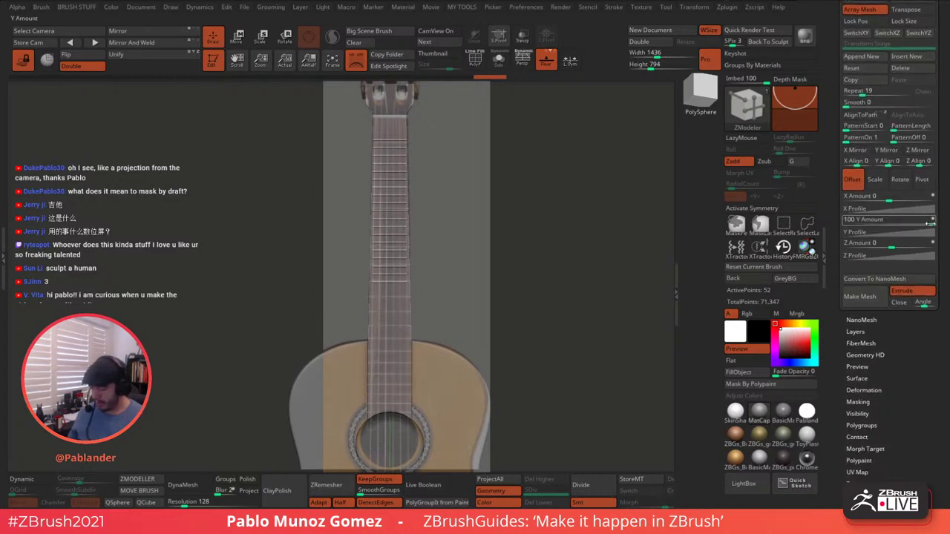
{"action": "left_click_drag", "start_coordinate": [930, 224], "coordinate": [935, 225]}
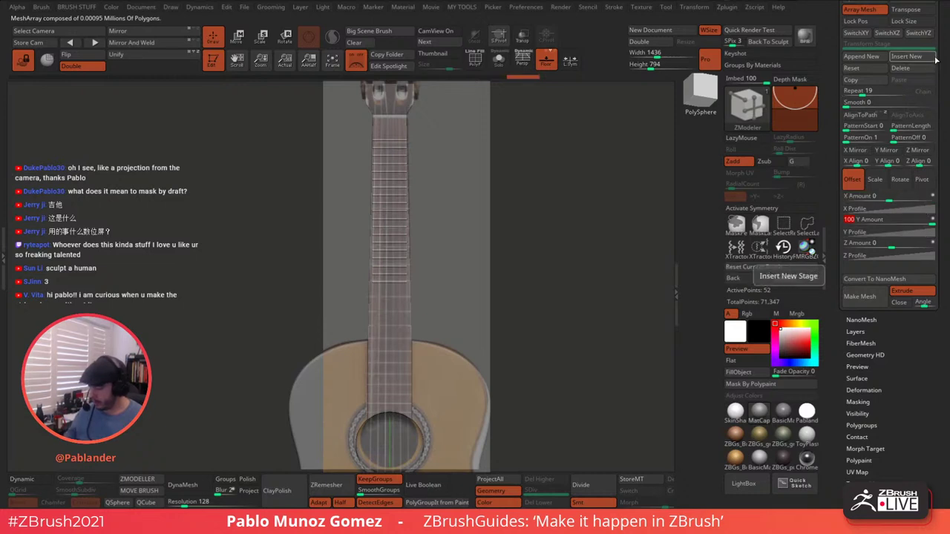
- Enable Array Mesh Transpose and switch to Move mode with the transpose line instead of the gizmo
{"action": "scroll", "coordinate": [941, 67], "scroll_direction": "up", "scroll_amount": 1}
{"action": "scroll", "coordinate": [941, 67], "scroll_direction": "up", "scroll_amount": 1}
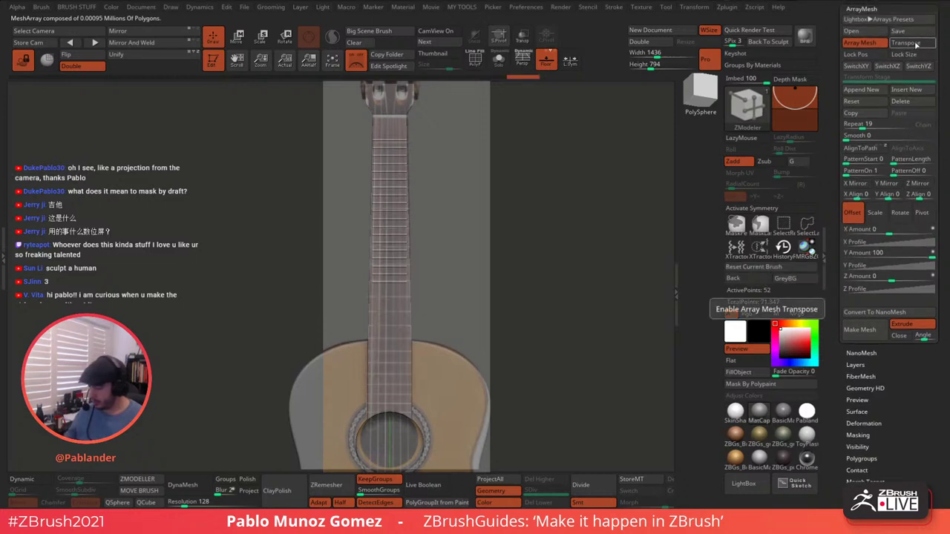
{"action": "left_click", "coordinate": [913, 45]}
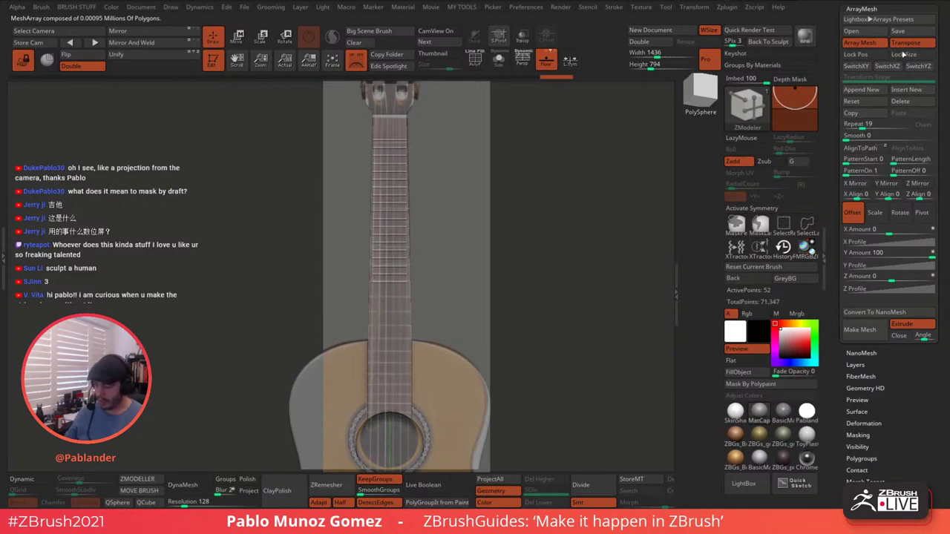
{"action": "left_click", "coordinate": [237, 37]}
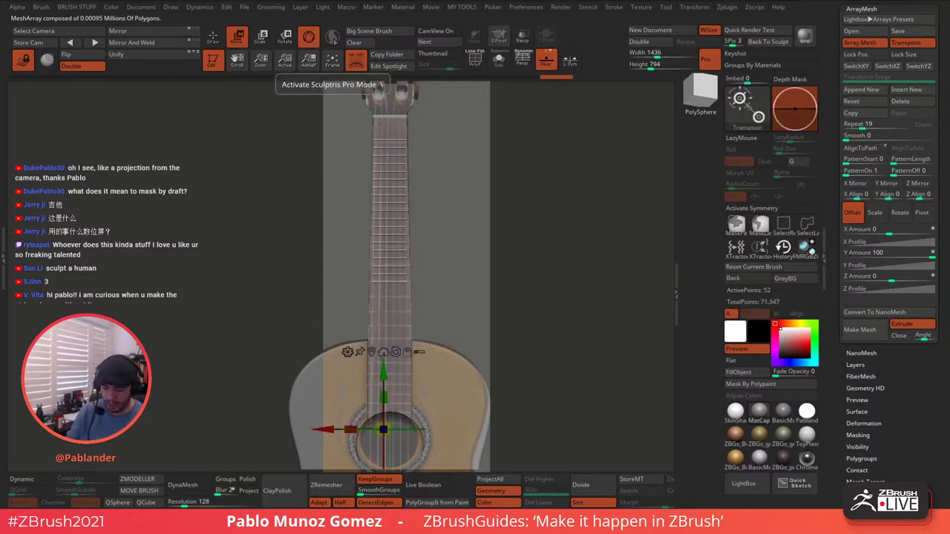
{"action": "left_click", "coordinate": [315, 40]}
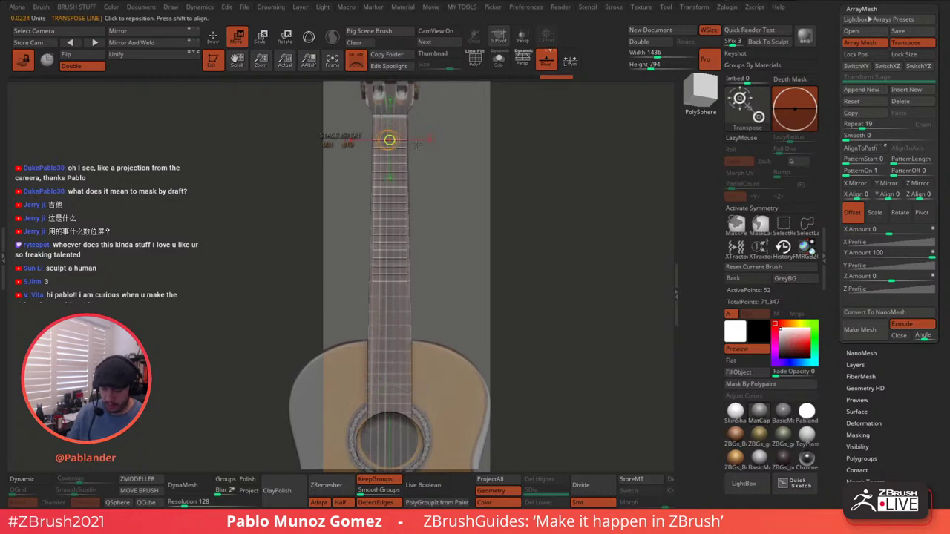
- Stretch the fret array down the neck with the transpose line until its last fret reaches the sound hole
{"action": "mouse_move", "coordinate": [389, 140]}
{"action": "left_mouse_down"}
{"action": "mouse_move", "coordinate": [403, 176]}
{"action": "mouse_move", "coordinate": [391, 147]}
{"action": "left_mouse_up"}
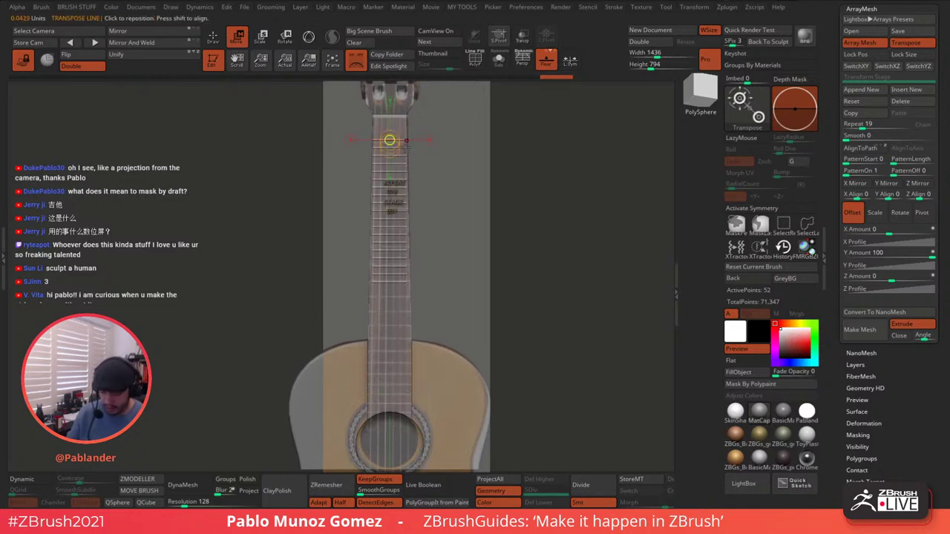
{"action": "left_click_drag", "start_coordinate": [404, 148], "coordinate": [407, 283]}
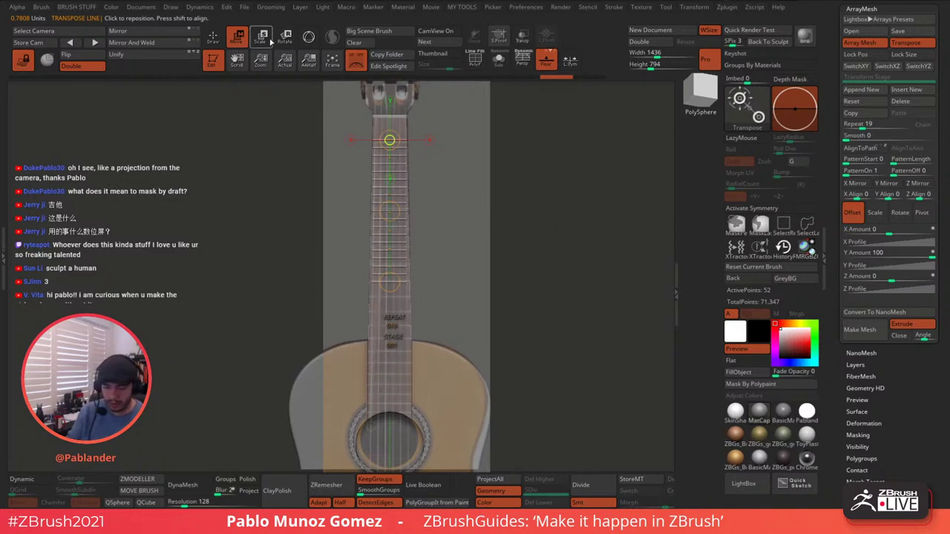
{"action": "left_click_drag", "start_coordinate": [390, 212], "coordinate": [394, 348]}
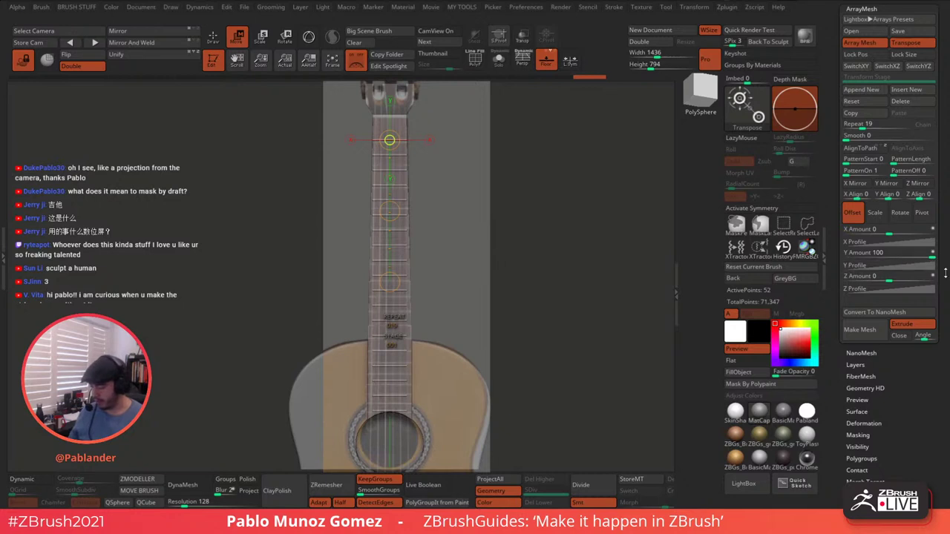
- Bend the array's Y Profile curve with two points at about H 0.18, V 0.20 and H 0.49, V 0.60 to tighten the lower frets
{"action": "left_click_drag", "start_coordinate": [944, 273], "coordinate": [942, 191]}
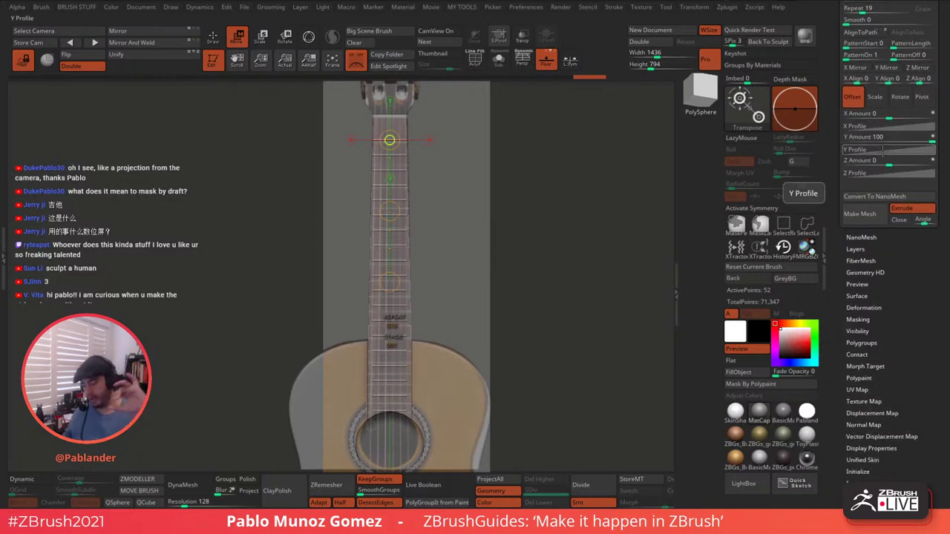
{"action": "left_click", "coordinate": [887, 149]}
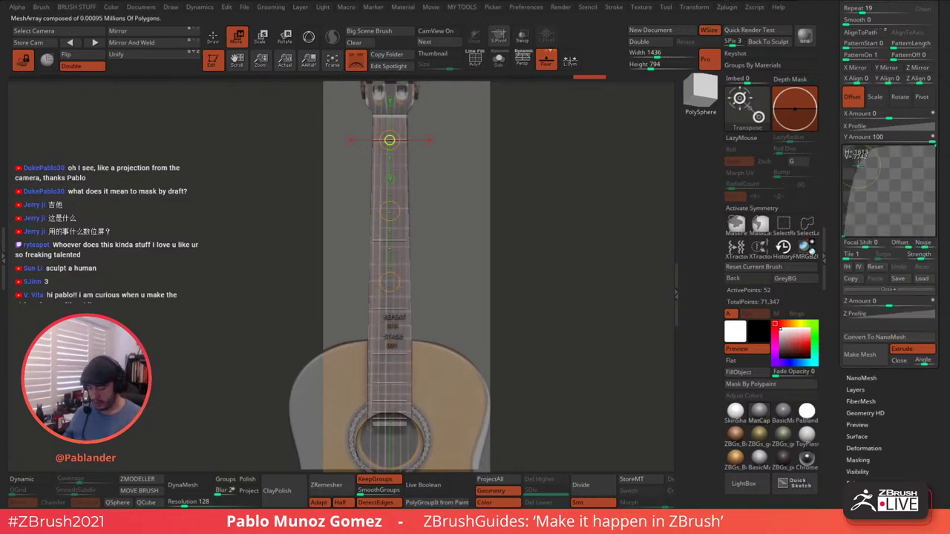
{"action": "mouse_move", "coordinate": [891, 195]}
{"action": "left_mouse_down"}
{"action": "mouse_move", "coordinate": [867, 161]}
{"action": "mouse_move", "coordinate": [883, 179]}
{"action": "left_mouse_up"}
{"action": "left_click", "coordinate": [860, 219]}
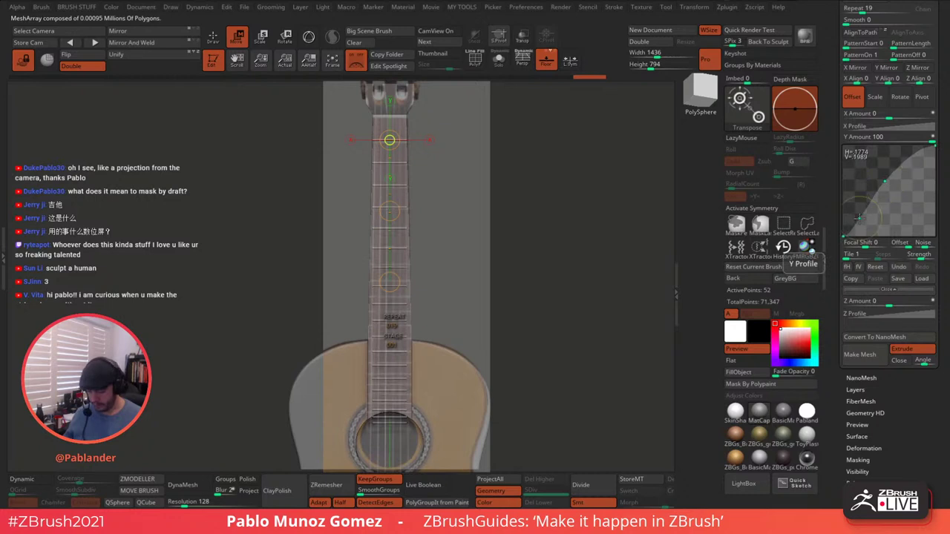
{"action": "left_click_drag", "start_coordinate": [860, 219], "coordinate": [860, 218]}
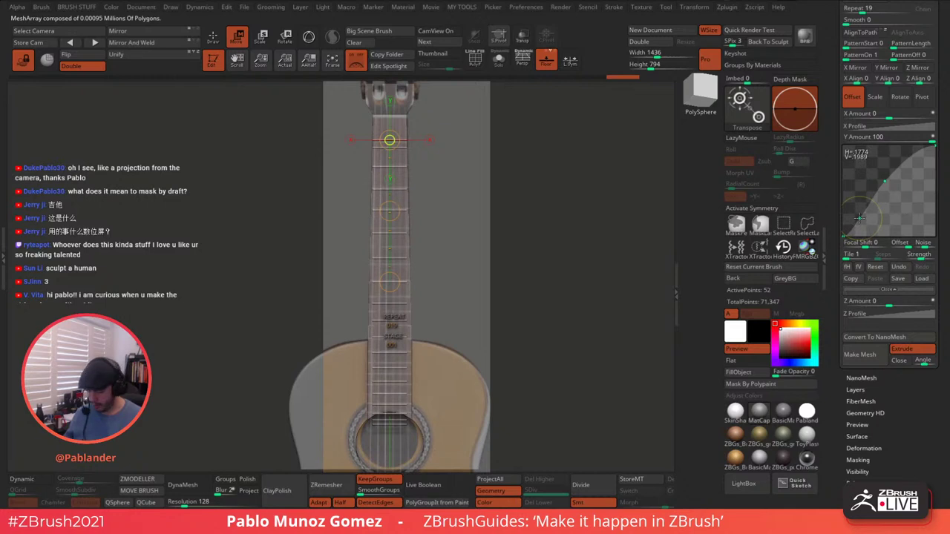
{"action": "left_click_drag", "start_coordinate": [886, 181], "coordinate": [889, 182]}
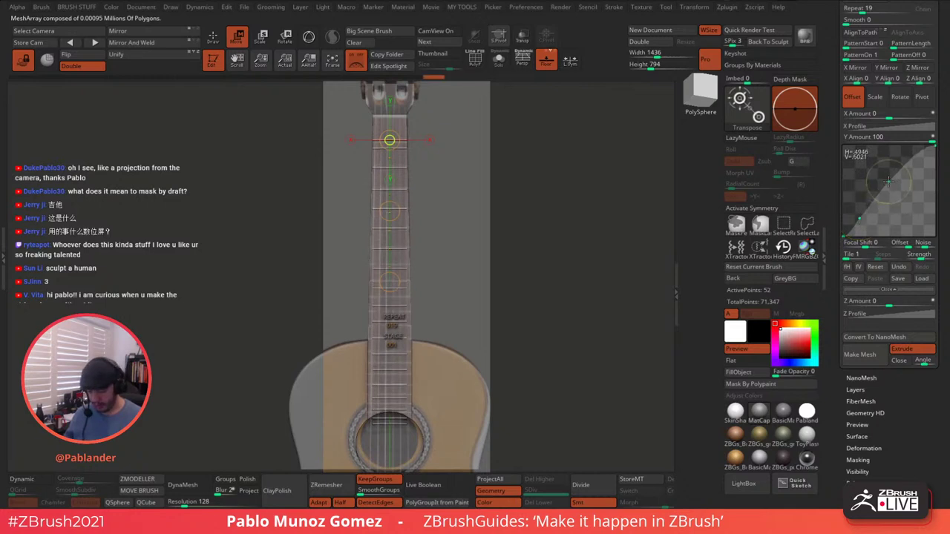
- Try to nudge the fret array with the transpose line, undo it, and re-enable Array Mesh Transpose
{"action": "left_click_drag", "start_coordinate": [390, 212], "coordinate": [391, 210]}
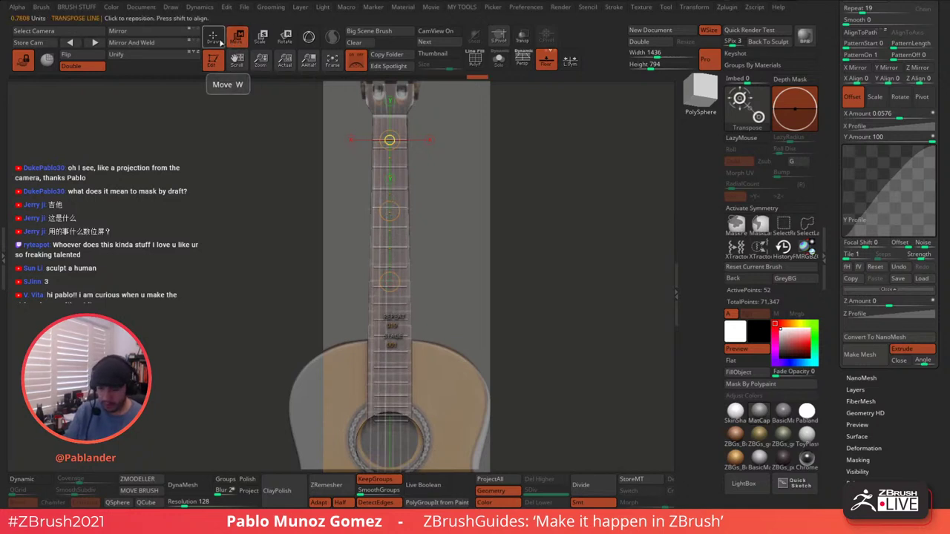
{"action": "left_click", "coordinate": [214, 39]}
{"action": "key", "text": "w"}
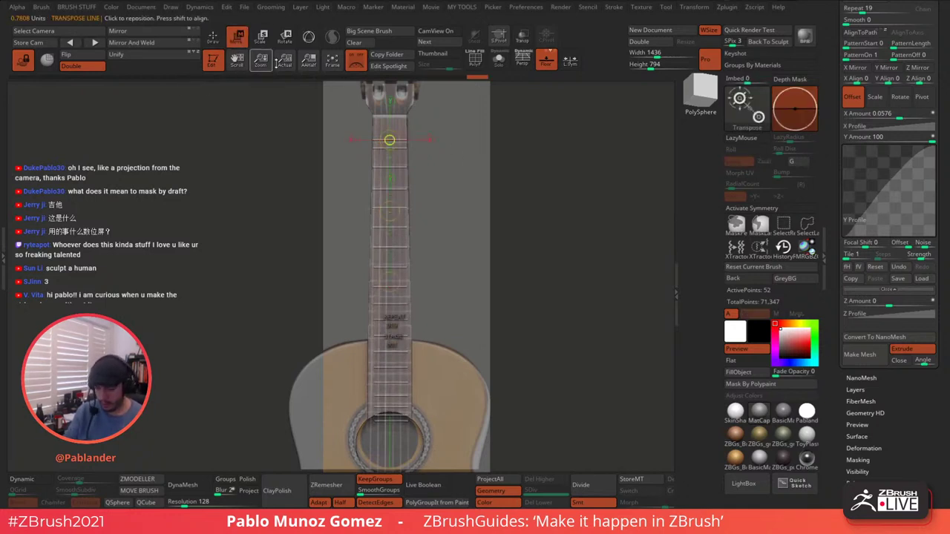
{"action": "scroll", "coordinate": [831, 148], "scroll_direction": "up", "scroll_amount": 3}
{"action": "scroll", "coordinate": [831, 148], "scroll_direction": "up", "scroll_amount": 1}
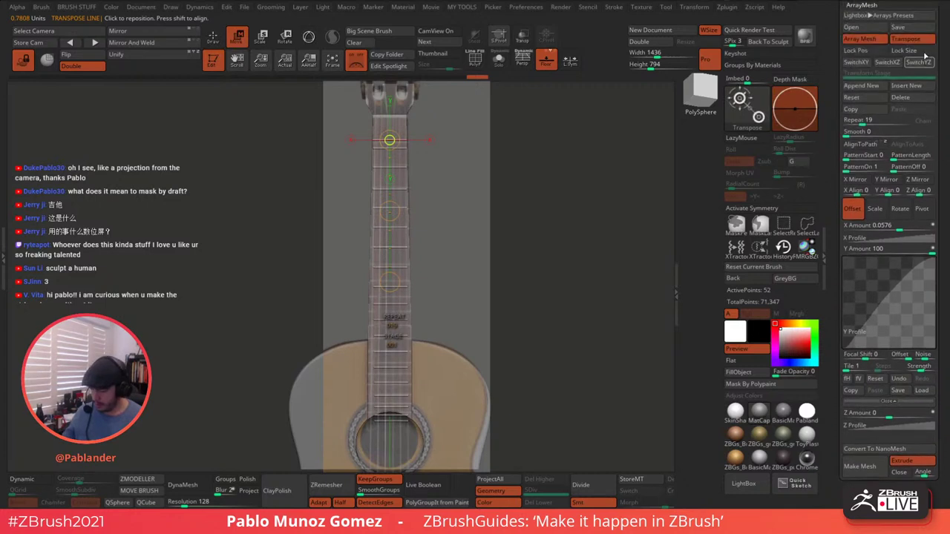
{"action": "left_click_drag", "start_coordinate": [390, 211], "coordinate": [390, 208]}
{"action": "key", "text": "ctrl+z"}
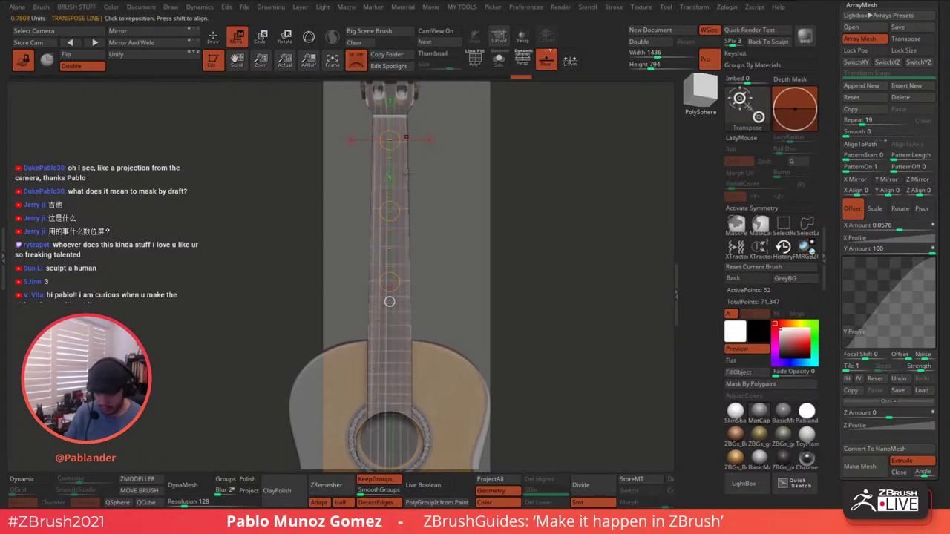
{"action": "left_click", "coordinate": [906, 39]}
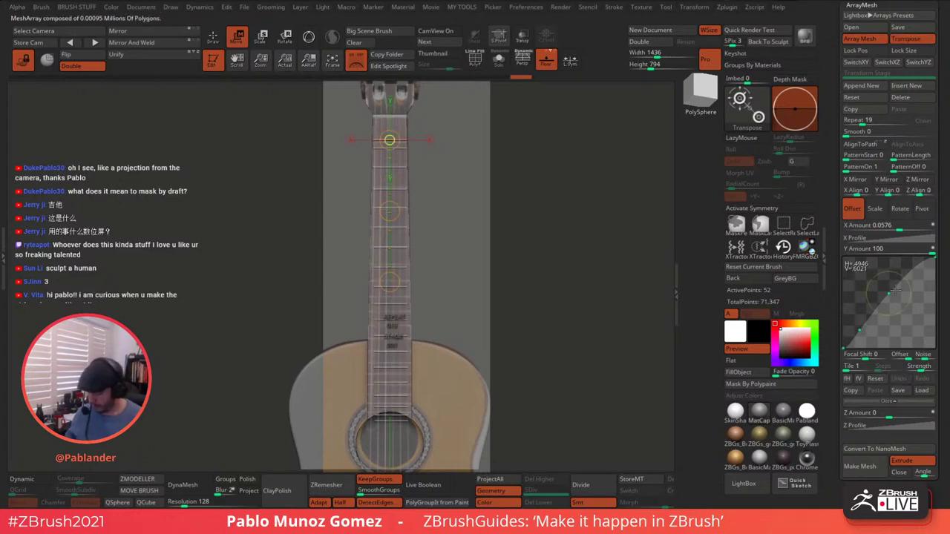
- Raise both points of the Y Profile curve slightly, the lower one to about H 0.20, V 0.23, and return to Draw mode
{"action": "mouse_move", "coordinate": [891, 290]}
{"action": "left_mouse_down"}
{"action": "mouse_move", "coordinate": [897, 285]}
{"action": "mouse_move", "coordinate": [894, 302]}
{"action": "mouse_move", "coordinate": [889, 289]}
{"action": "left_mouse_up"}
{"action": "left_click_drag", "start_coordinate": [860, 333], "coordinate": [861, 327]}
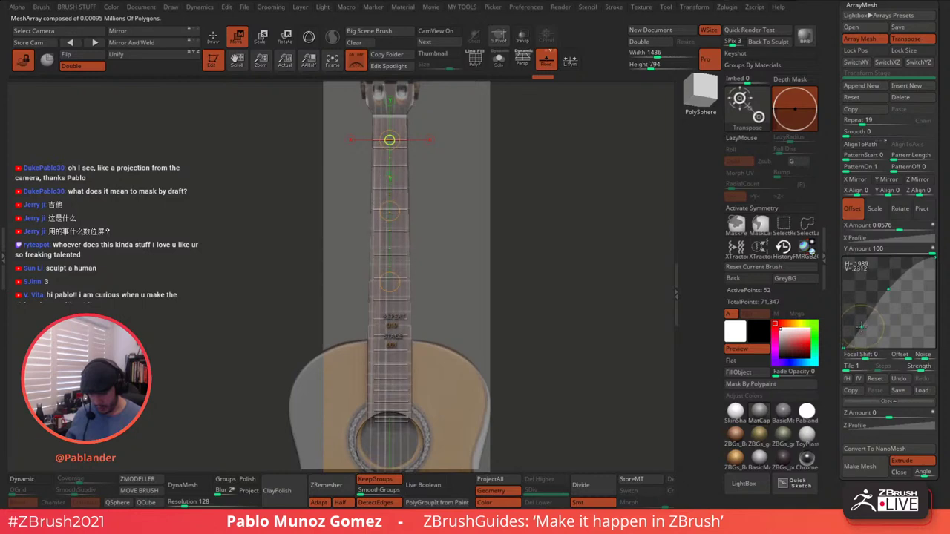
{"action": "key", "text": "q"}
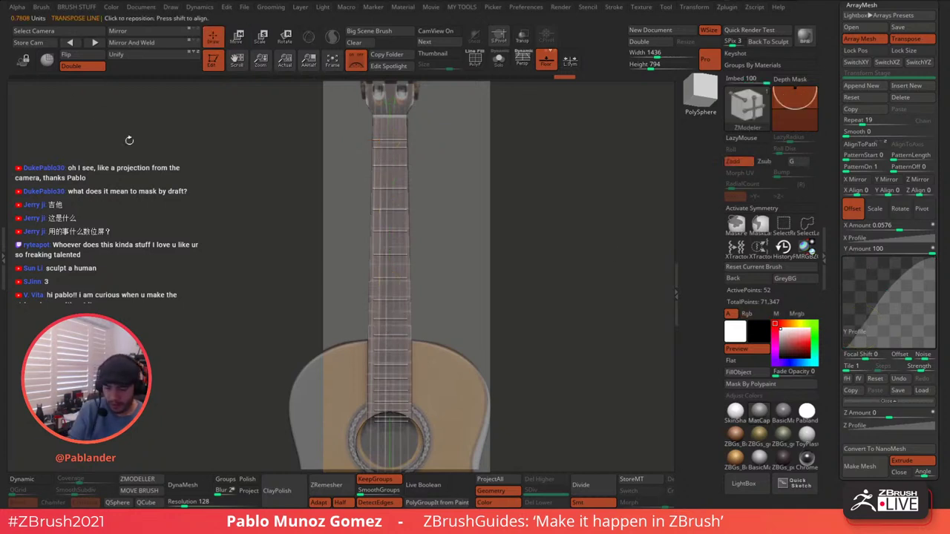
- Isolate the frets with Solo, reset the Y Profile curve to a straight line, and shift the array up to start at the nut
{"action": "left_click", "coordinate": [499, 59]}
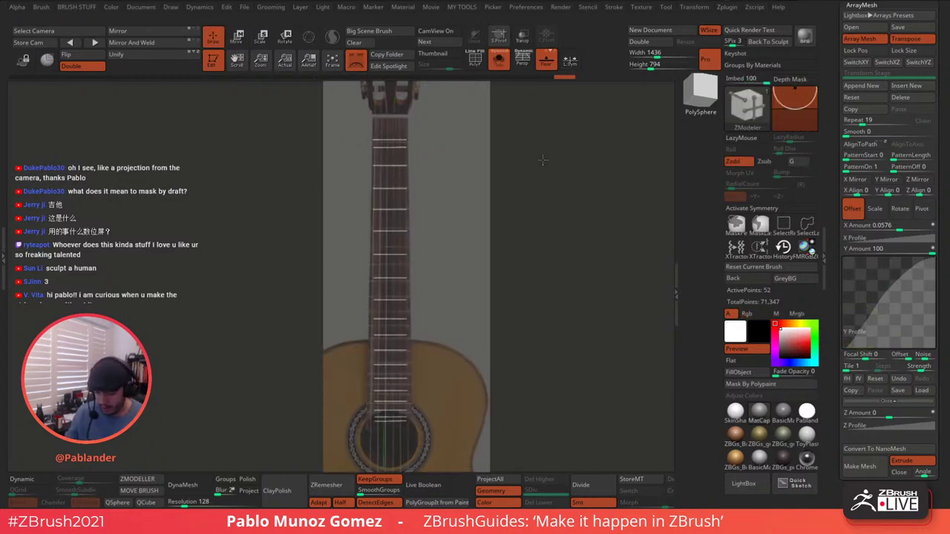
{"action": "left_click", "coordinate": [868, 380]}
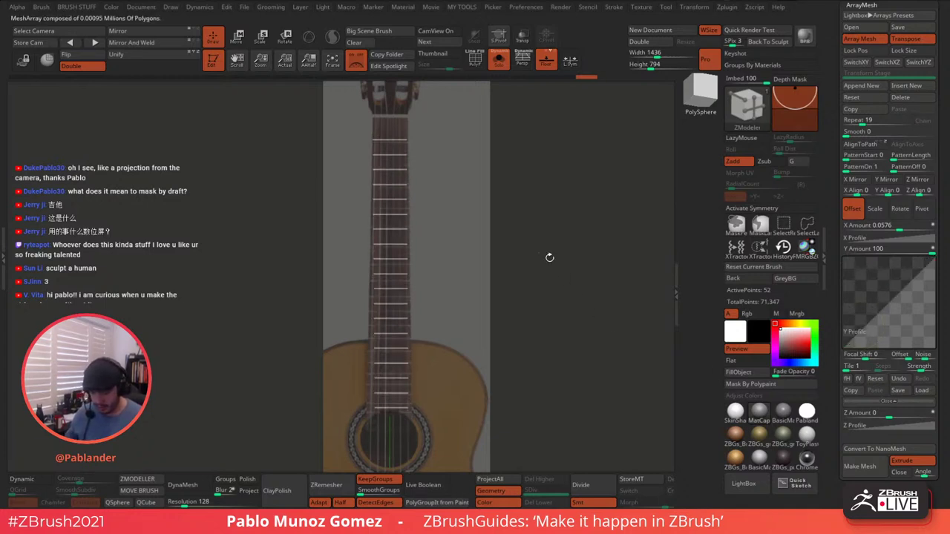
{"action": "left_click_drag", "start_coordinate": [557, 218], "coordinate": [554, 213]}
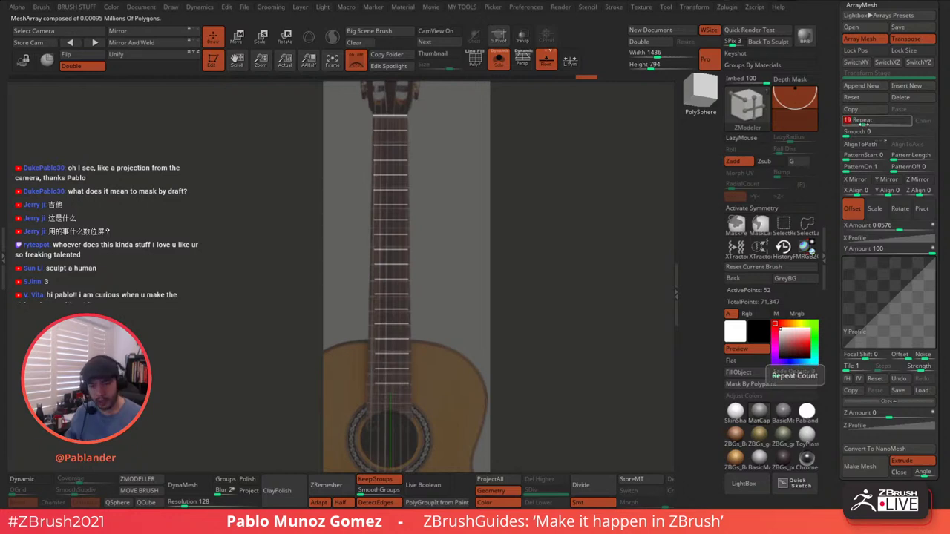
- Set the array's repeat to 20 and stretch it with the transpose line until the last fret reaches the sound hole
{"action": "left_click_drag", "start_coordinate": [862, 123], "coordinate": [863, 123]}
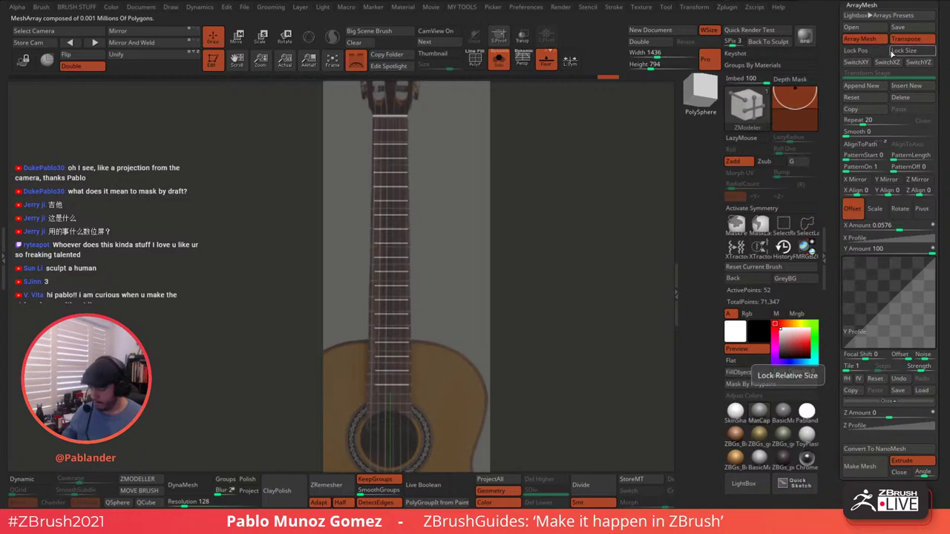
{"action": "left_click", "coordinate": [907, 40]}
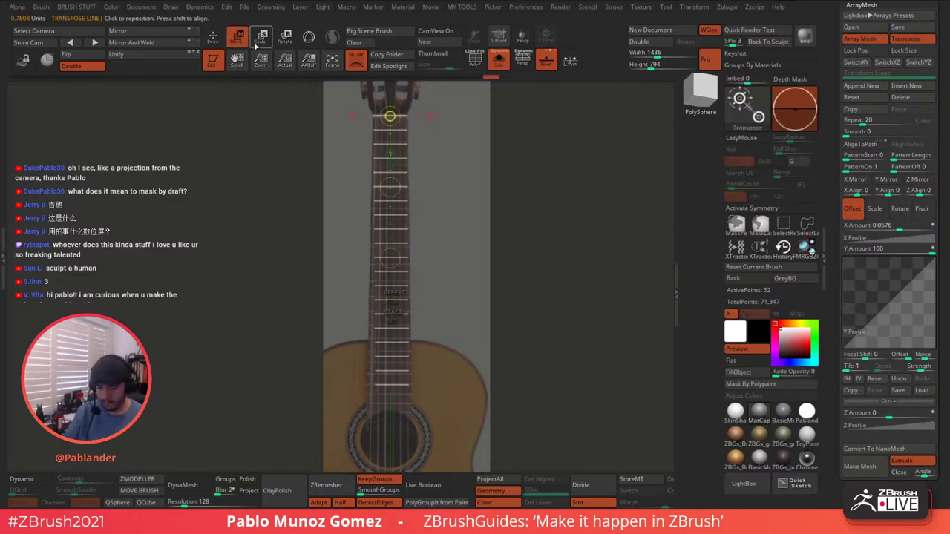
{"action": "left_click_drag", "start_coordinate": [390, 187], "coordinate": [389, 216]}
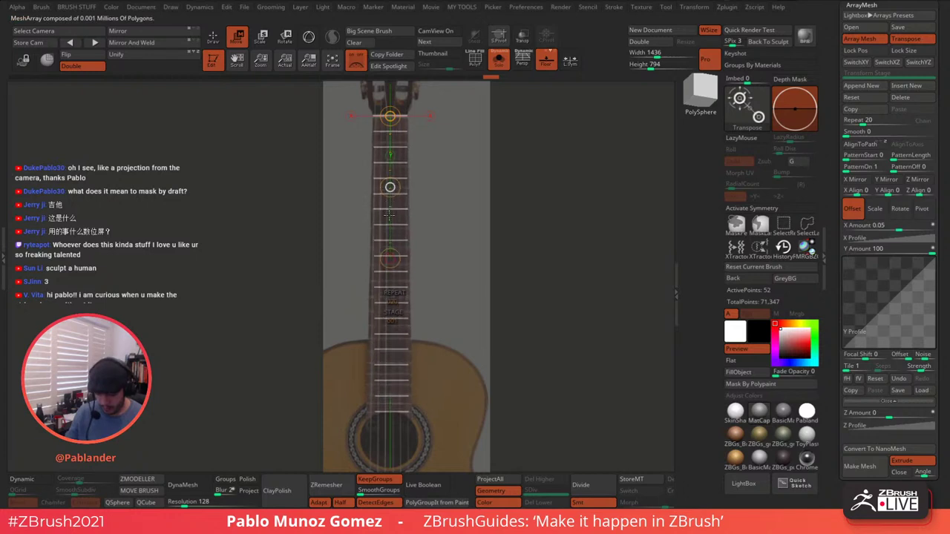
- Shape the Y Profile curve with a single sharp point near H 0.38 so the fret gaps narrow toward the sound hole
{"action": "left_click", "coordinate": [891, 299]}
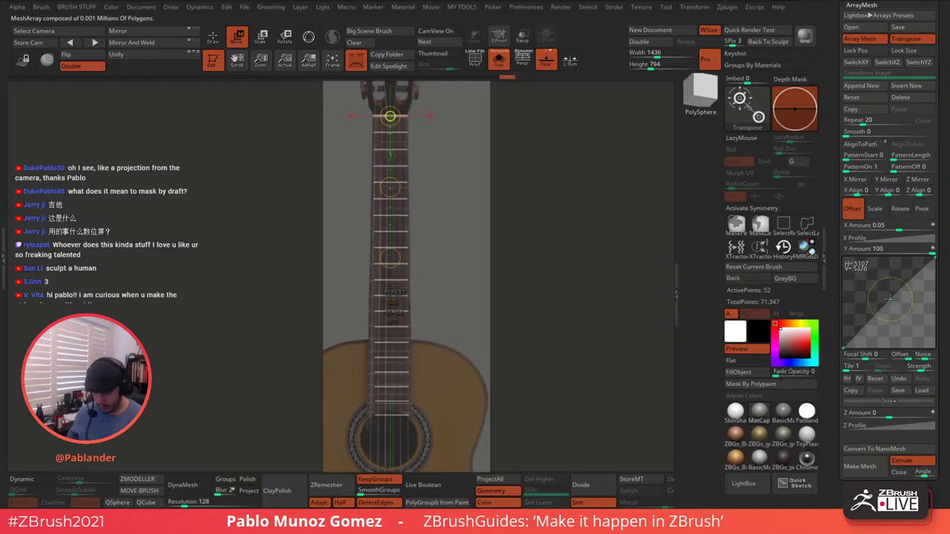
{"action": "left_click_drag", "start_coordinate": [890, 299], "coordinate": [882, 294]}
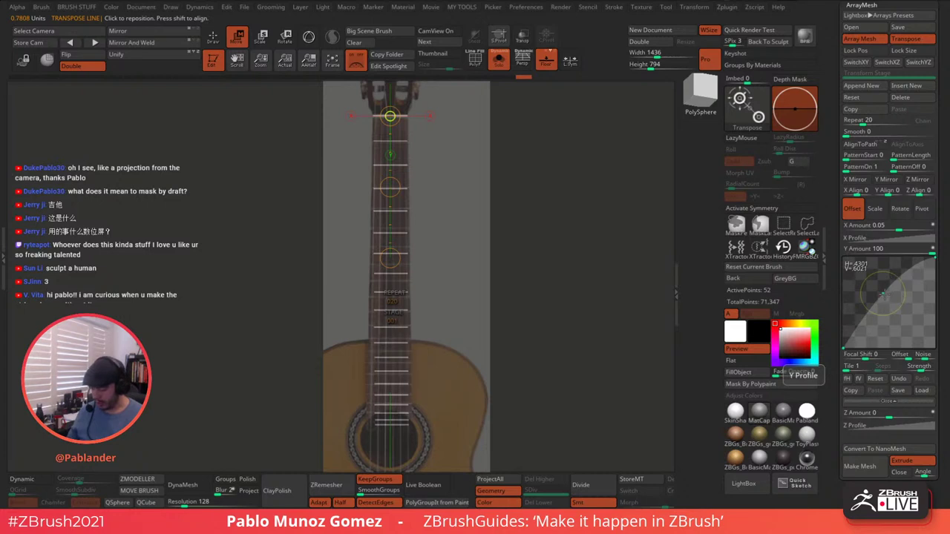
{"action": "left_click_drag", "start_coordinate": [885, 294], "coordinate": [753, 279]}
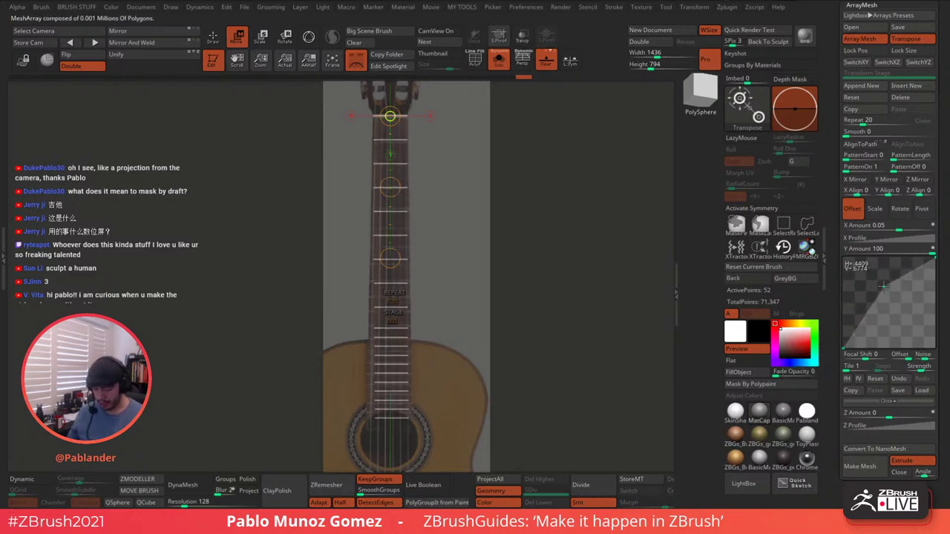
{"action": "left_click_drag", "start_coordinate": [887, 307], "coordinate": [878, 289]}
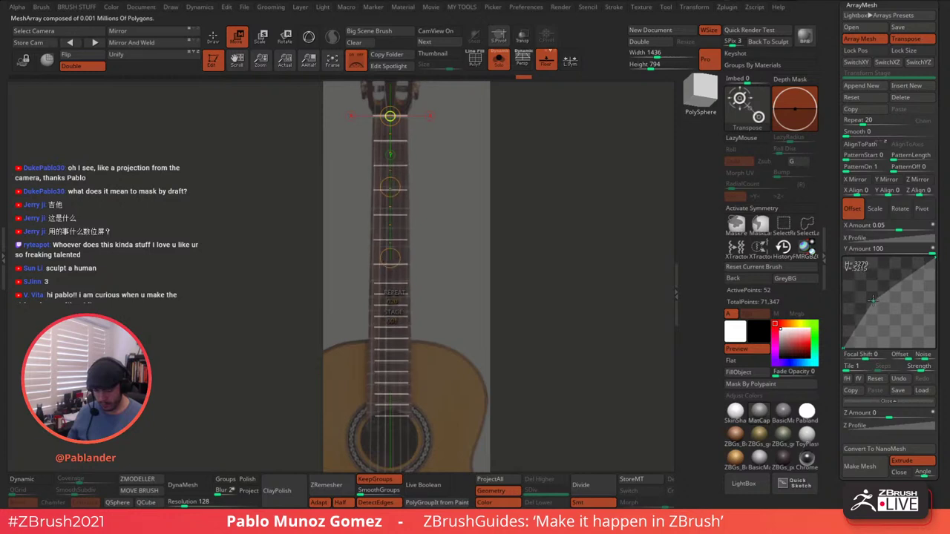
{"action": "left_click_drag", "start_coordinate": [873, 299], "coordinate": [873, 302]}
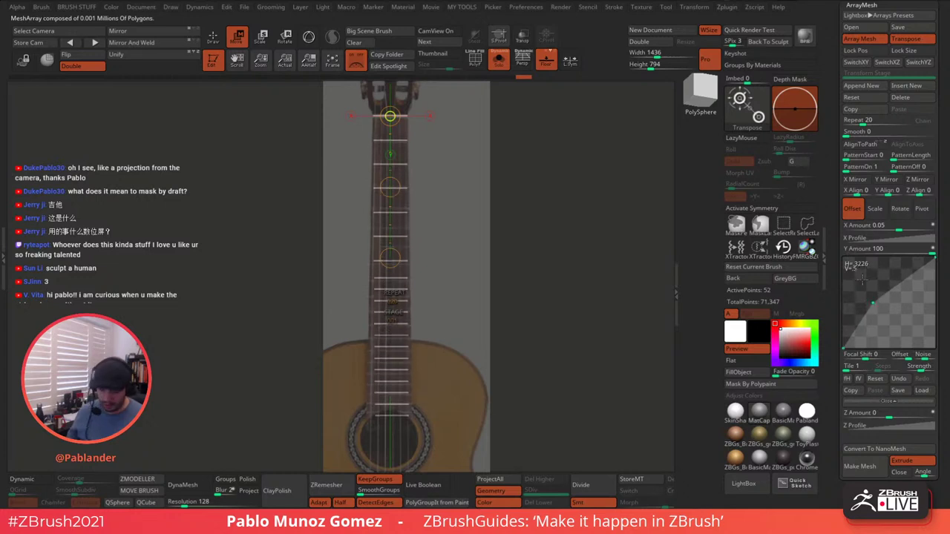
- Return to Draw mode and convert the fret array into real geometry with Make Mesh
{"action": "key", "text": "q"}
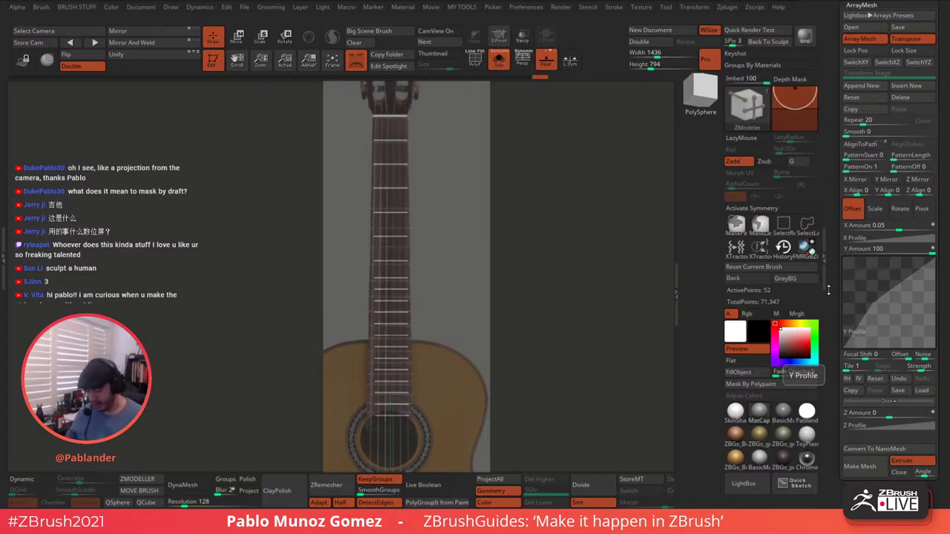
{"action": "scroll", "coordinate": [872, 356], "scroll_direction": "down", "scroll_amount": 3}
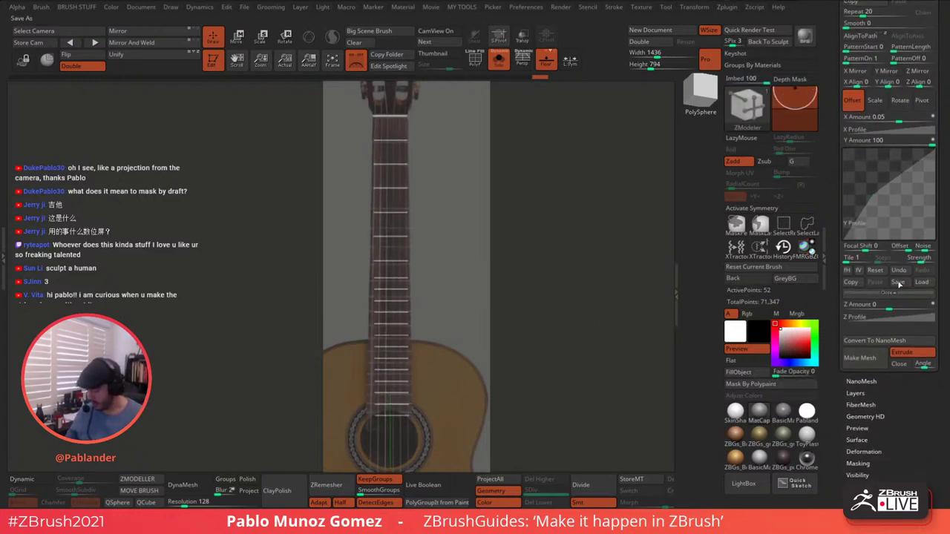
{"action": "left_click", "coordinate": [870, 360]}
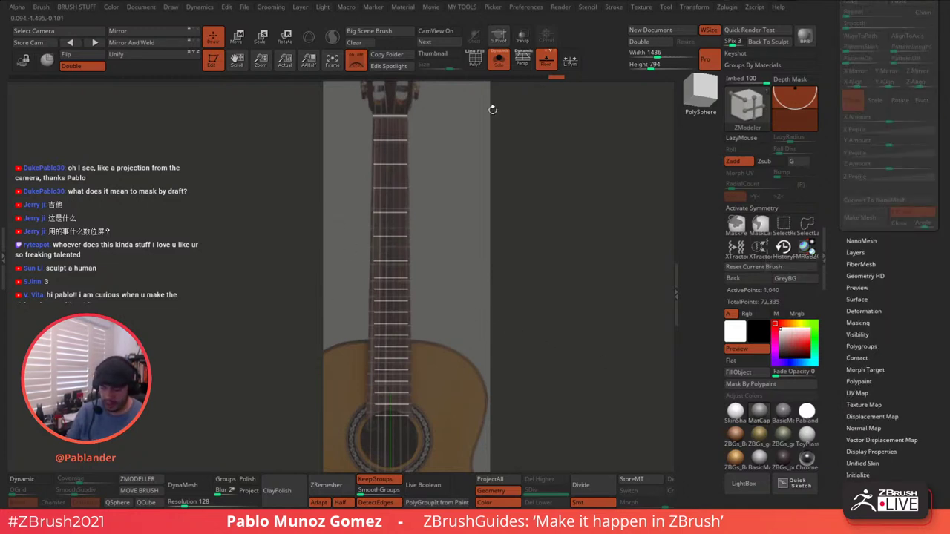
- Mask everything except the fourth fret below the nut and move it slightly up with the gizmo to match the reference
{"action": "key", "text": "ctrl"}
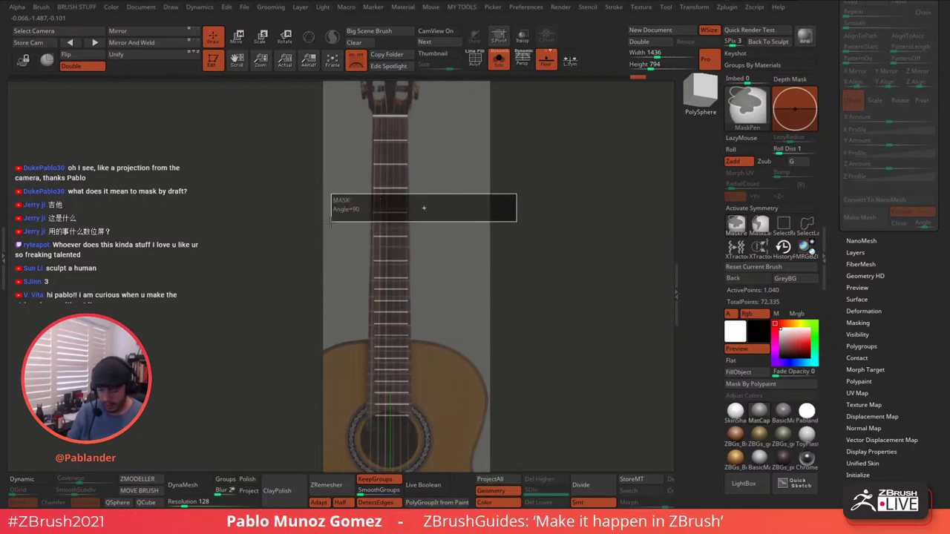
{"action": "key", "text": "w"}
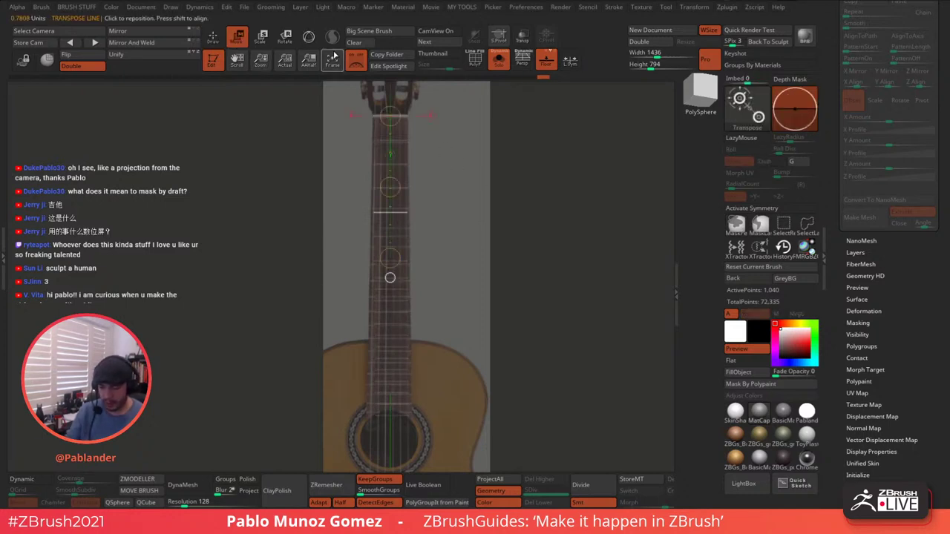
{"action": "key", "text": "y"}
{"action": "left_click_drag", "start_coordinate": [384, 343], "coordinate": [385, 340]}
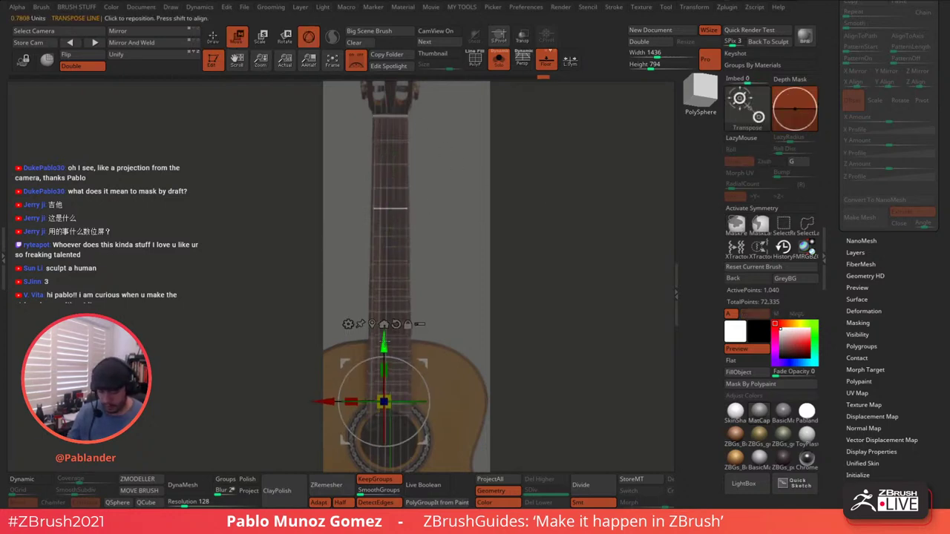
- Isolate the fifth and sixth frets in turn by masking and move each up along Y onto its fret in the reference
{"action": "left_click_drag", "start_coordinate": [344, 251], "coordinate": [446, 250], "text": "ctrl"}
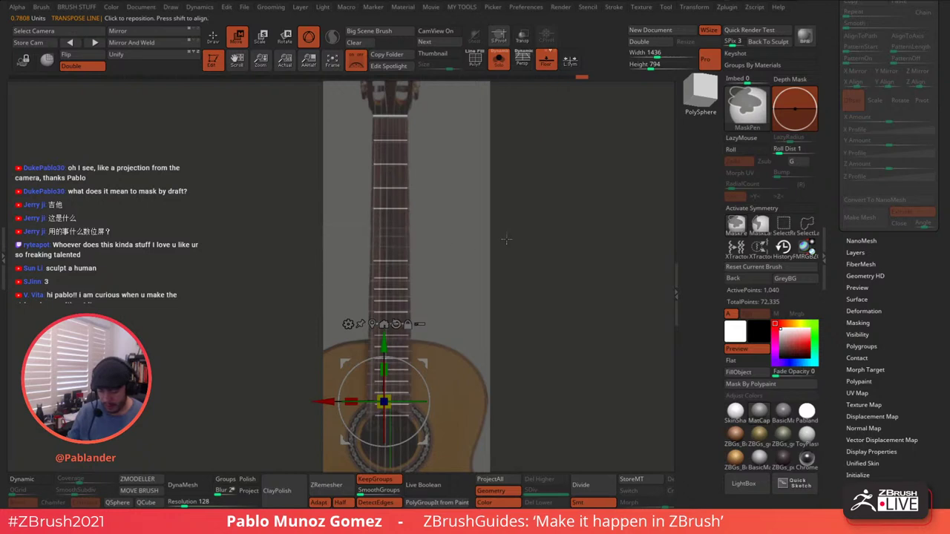
{"action": "left_click", "coordinate": [507, 239], "text": "ctrl"}
{"action": "left_click_drag", "start_coordinate": [384, 343], "coordinate": [385, 335]}
{"action": "left_click_drag", "start_coordinate": [346, 273], "coordinate": [386, 268], "text": "ctrl"}
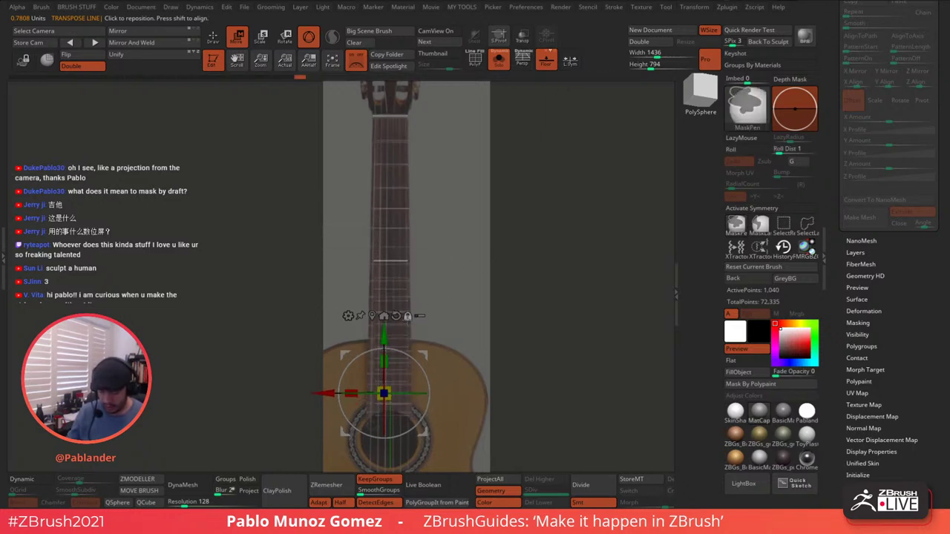
{"action": "left_click_drag", "start_coordinate": [383, 332], "coordinate": [383, 318]}
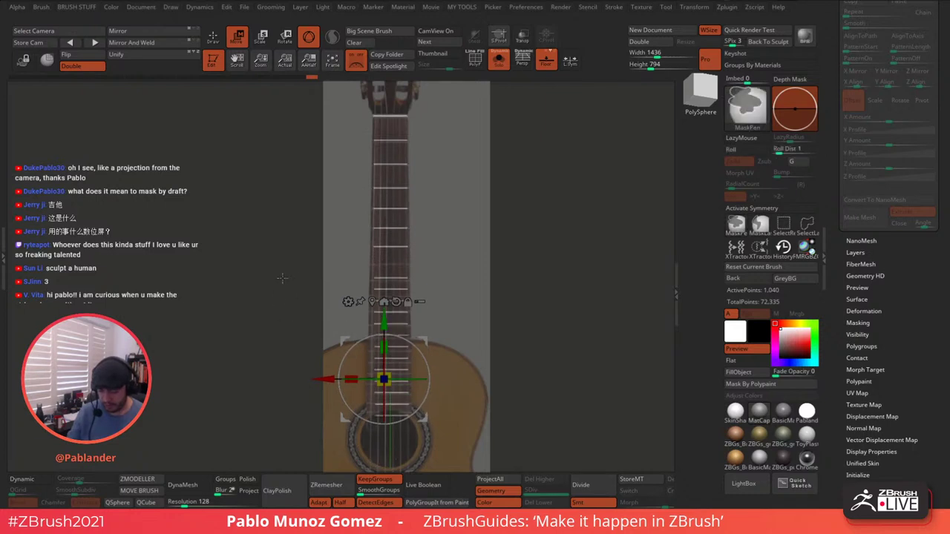
- Mask around the seventh fret, move it up to match the reference, and clear the mask
{"action": "mouse_move", "coordinate": [297, 280]}
{"action": "left_mouse_down", "text": "ctrl"}
{"action": "mouse_move", "coordinate": [443, 278]}
{"action": "mouse_move", "coordinate": [450, 267]}
{"action": "left_mouse_up", "text": "ctrl"}
{"action": "left_click_drag", "start_coordinate": [383, 324], "coordinate": [384, 310]}
{"action": "key", "text": "ctrl+z"}
{"action": "left_click", "coordinate": [532, 237], "text": "ctrl"}
{"action": "left_click_drag", "start_coordinate": [531, 241], "coordinate": [542, 264], "text": "ctrl"}
- Isolate the eighth fret with an inverted mask, move it up to match the reference, and clear the mask
{"action": "left_click_drag", "start_coordinate": [308, 282], "coordinate": [450, 295], "text": "ctrl"}
{"action": "left_click", "coordinate": [496, 291], "text": "ctrl"}
{"action": "left_click_drag", "start_coordinate": [384, 307], "coordinate": [384, 299]}
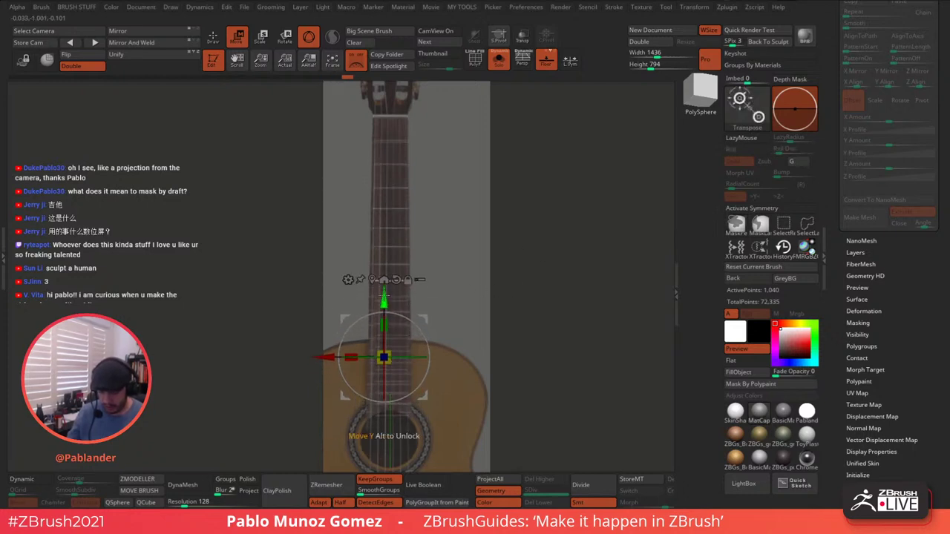
{"action": "left_click_drag", "start_coordinate": [454, 165], "coordinate": [465, 184], "text": "ctrl"}
- Turn off Solo and hide the reference image to review the frets on the whole guitar
{"action": "key", "text": "q"}
{"action": "left_click", "coordinate": [499, 61]}
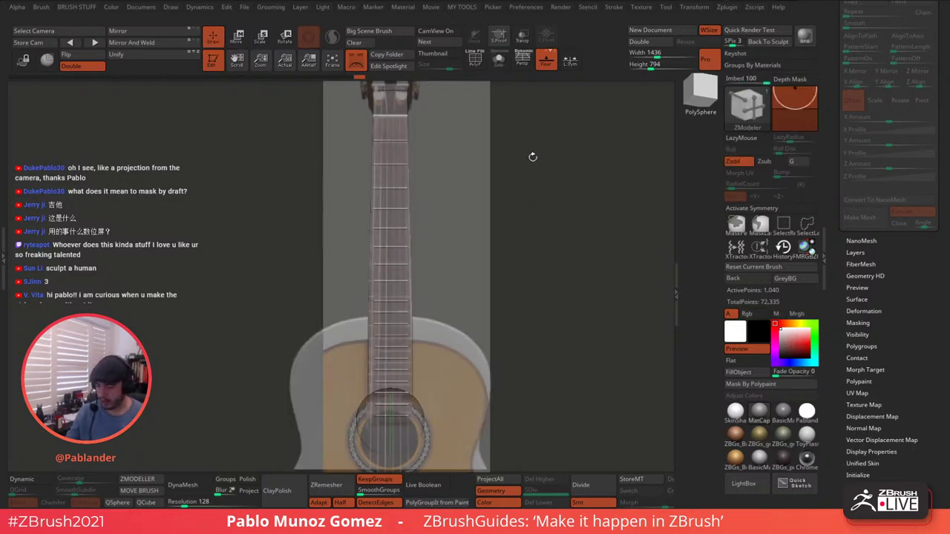
{"action": "left_click_drag", "start_coordinate": [549, 209], "coordinate": [580, 231], "text": "alt"}
{"action": "left_click", "coordinate": [357, 61]}
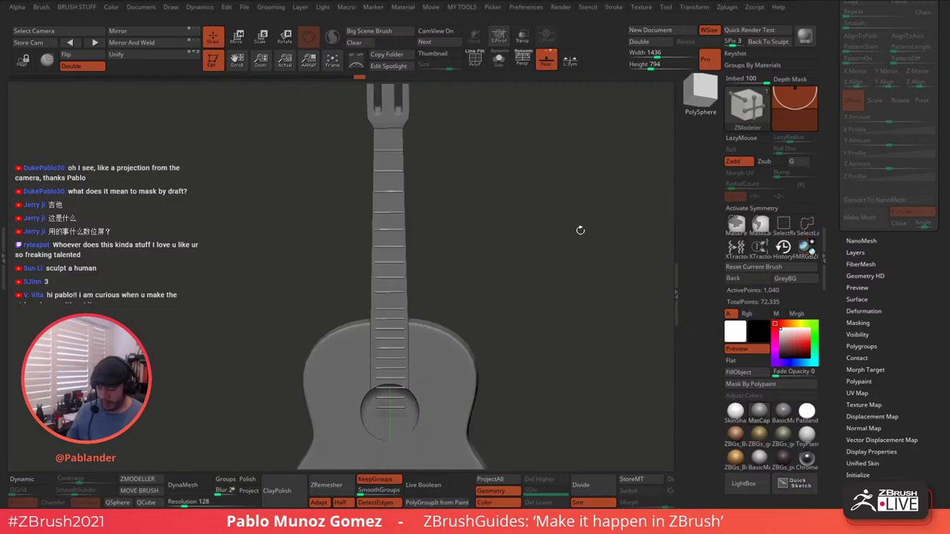
- Isolate the frets subtool, keep only the first fret, delete all the other frets, and display the whole guitar again
{"action": "left_click_drag", "start_coordinate": [838, 88], "coordinate": [839, 162]}
{"action": "left_click", "coordinate": [499, 59]}
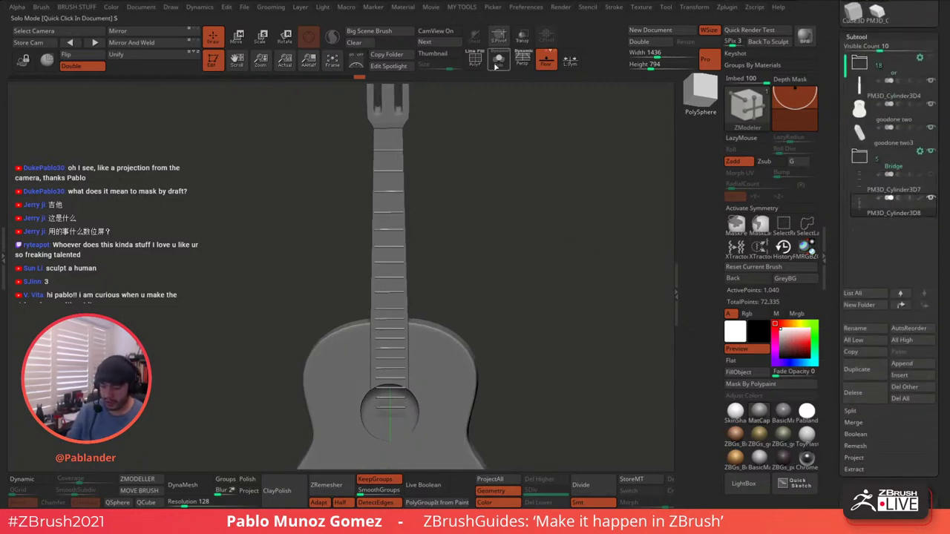
{"action": "left_click_drag", "start_coordinate": [315, 164], "coordinate": [479, 439], "text": "ctrl+shift"}
{"action": "key", "text": "j"}
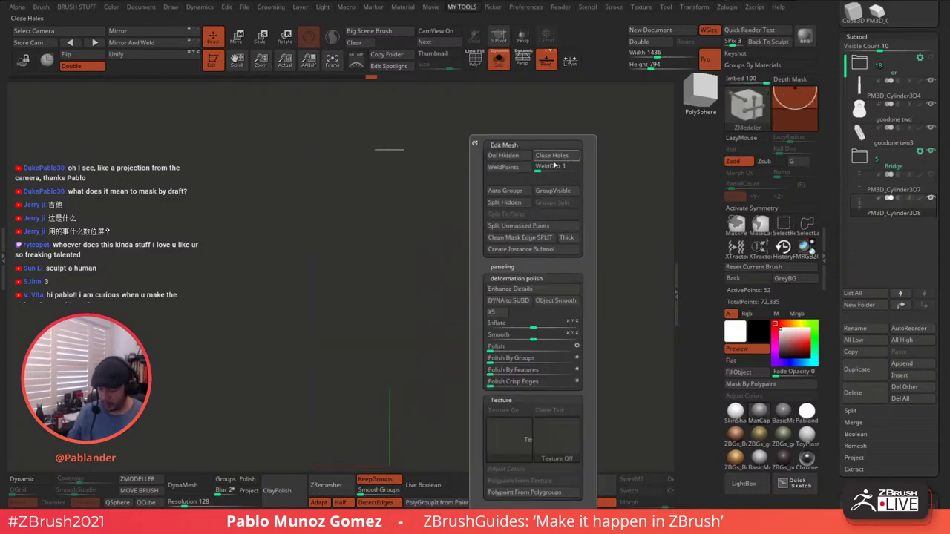
{"action": "left_click", "coordinate": [512, 156]}
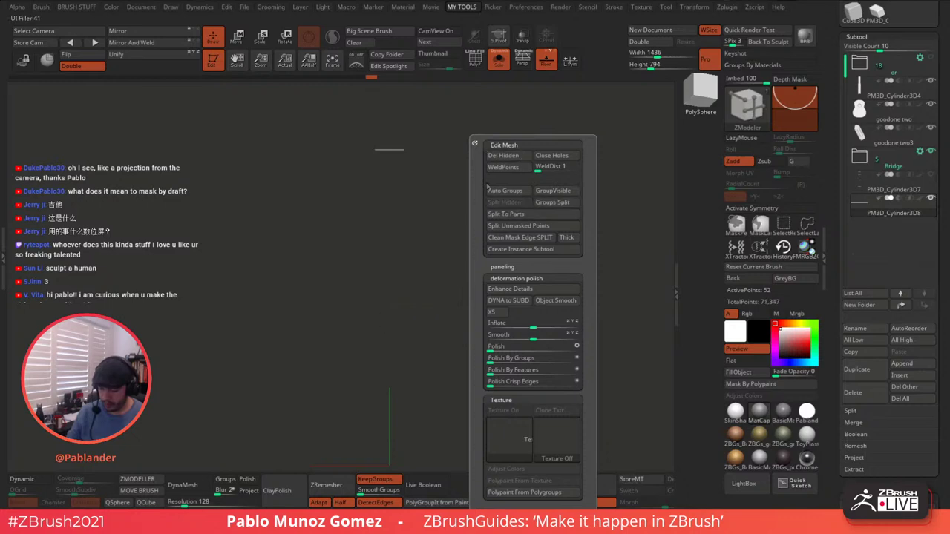
{"action": "left_click", "coordinate": [498, 60]}
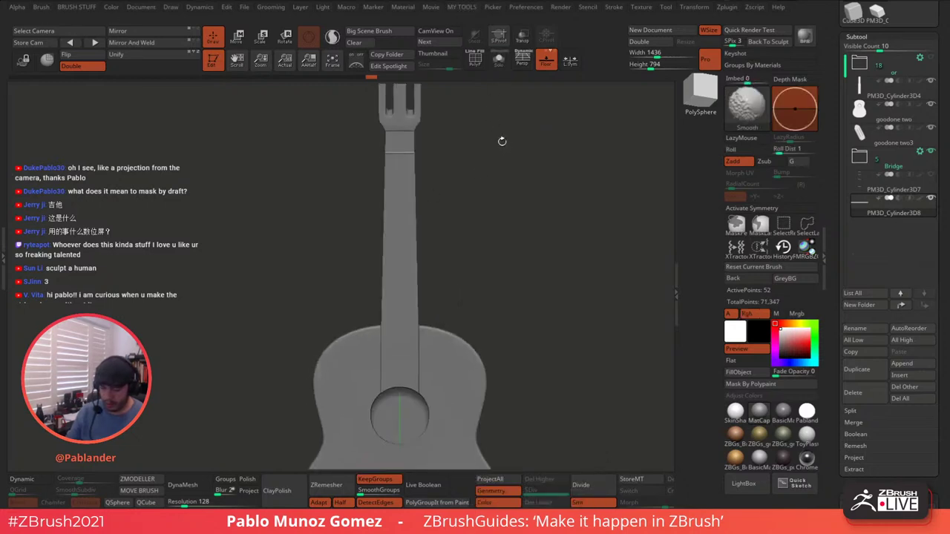
- Place the transform gizmo beside the upper neck without moving the fret, and show the guitar reference image
{"action": "left_click_drag", "start_coordinate": [477, 161], "coordinate": [478, 174]}
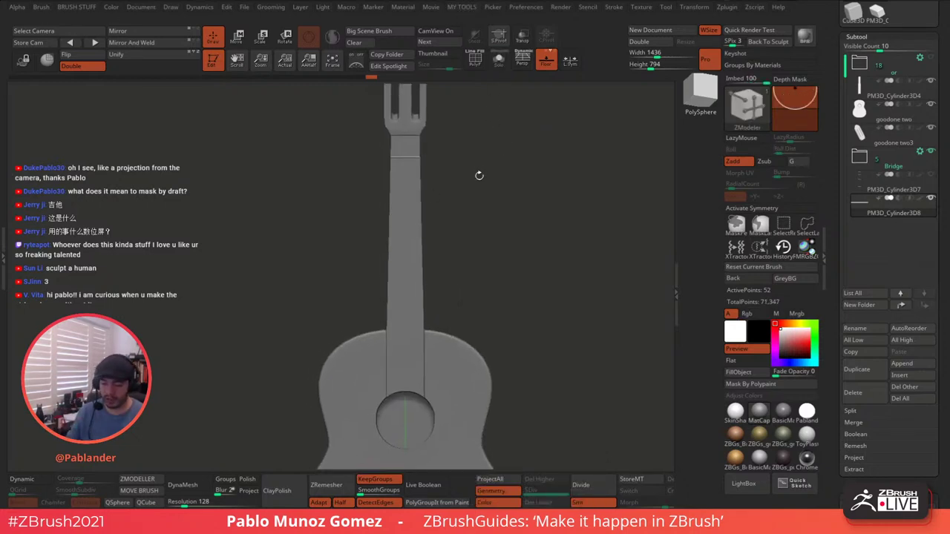
{"action": "left_click", "coordinate": [240, 40]}
{"action": "left_click", "coordinate": [388, 287]}
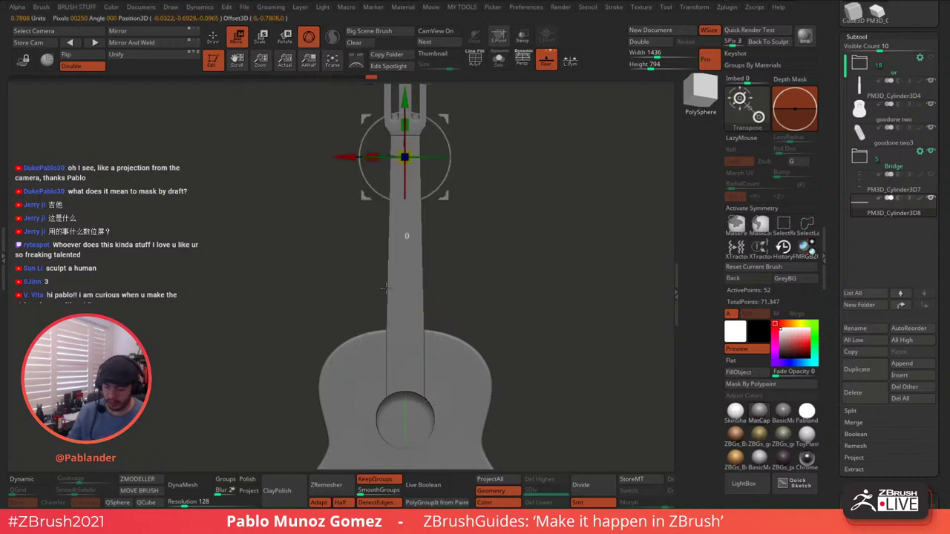
{"action": "left_click_drag", "start_coordinate": [498, 141], "coordinate": [453, 165]}
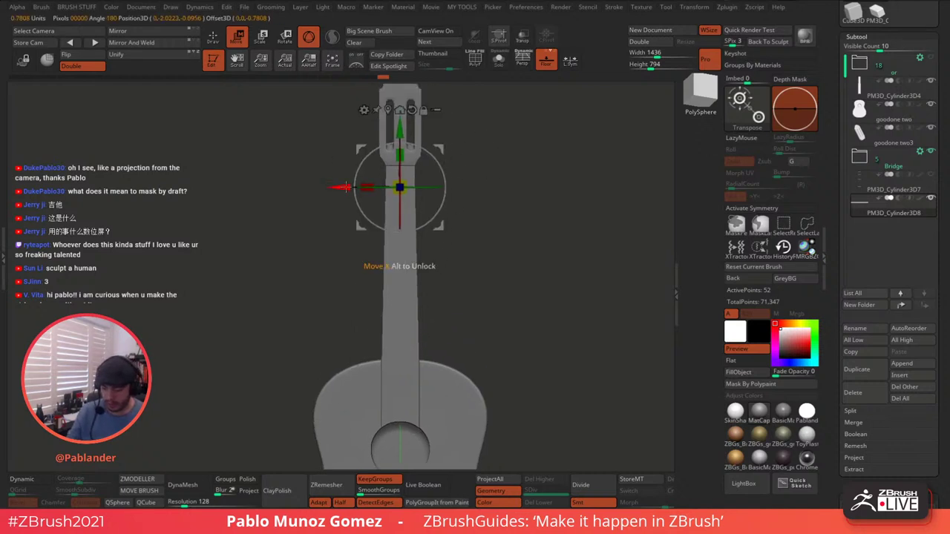
{"action": "left_click_drag", "start_coordinate": [341, 188], "coordinate": [454, 187], "text": "alt"}
{"action": "left_click_drag", "start_coordinate": [592, 240], "coordinate": [584, 230], "text": "alt"}
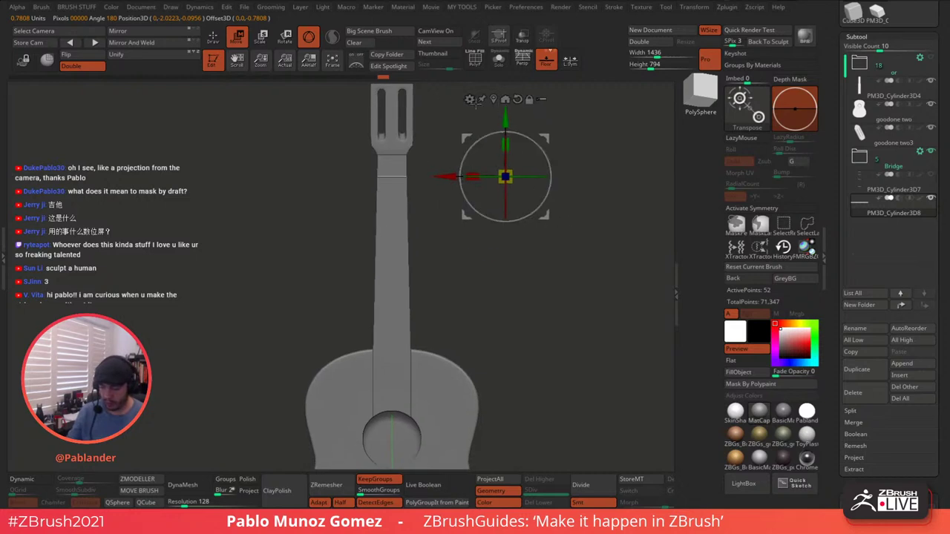
{"action": "left_click", "coordinate": [361, 65]}
{"action": "left_click_drag", "start_coordinate": [599, 161], "coordinate": [599, 181], "text": "alt"}
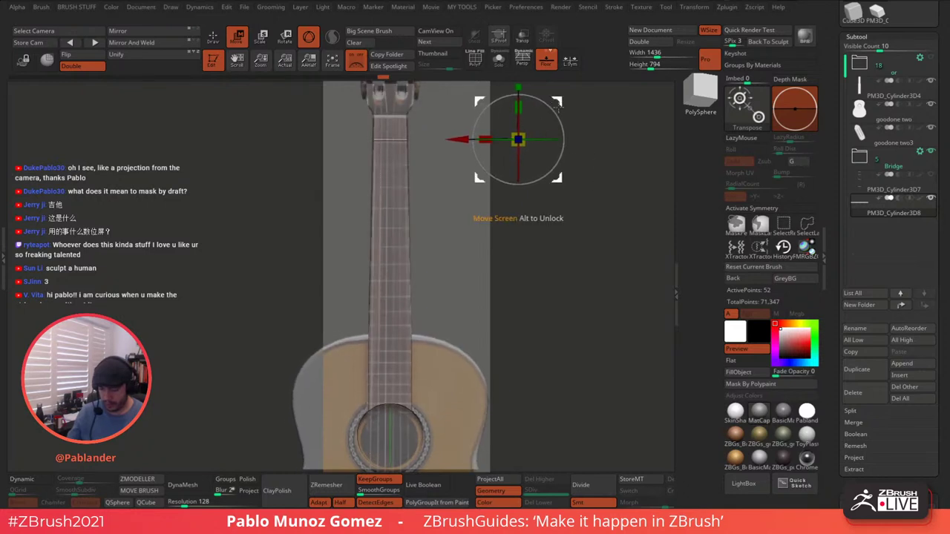
- Try to duplicate the fret along Y as an array running down the neck
{"action": "left_click_drag", "start_coordinate": [556, 101], "coordinate": [562, 113]}
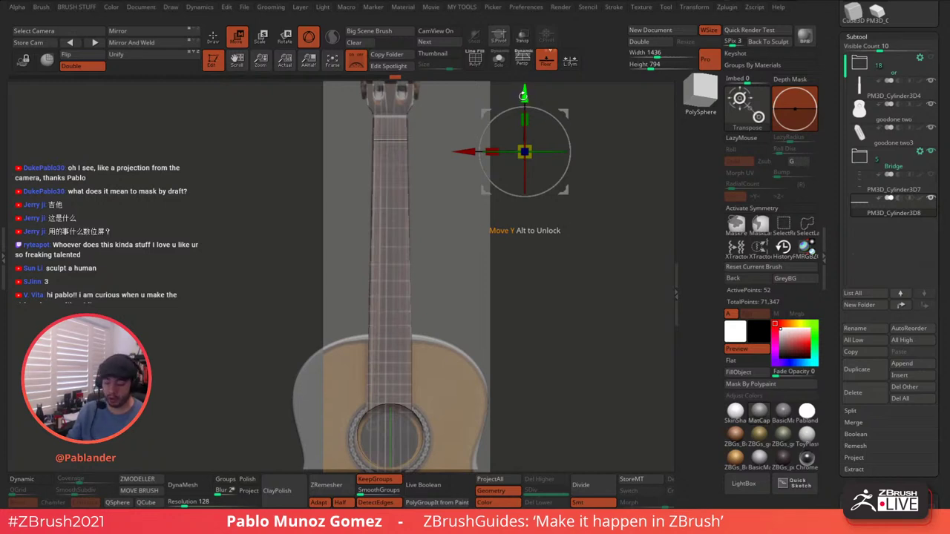
{"action": "key", "text": "ctrl"}
{"action": "mouse_move", "coordinate": [524, 92]}
{"action": "left_mouse_down", "text": "ctrl"}
{"action": "mouse_move", "coordinate": [525, 152]}
{"action": "mouse_move", "coordinate": [536, 101]}
{"action": "mouse_move", "coordinate": [539, 114]}
{"action": "mouse_move", "coordinate": [533, 364]}
{"action": "left_mouse_up", "text": "ctrl"}
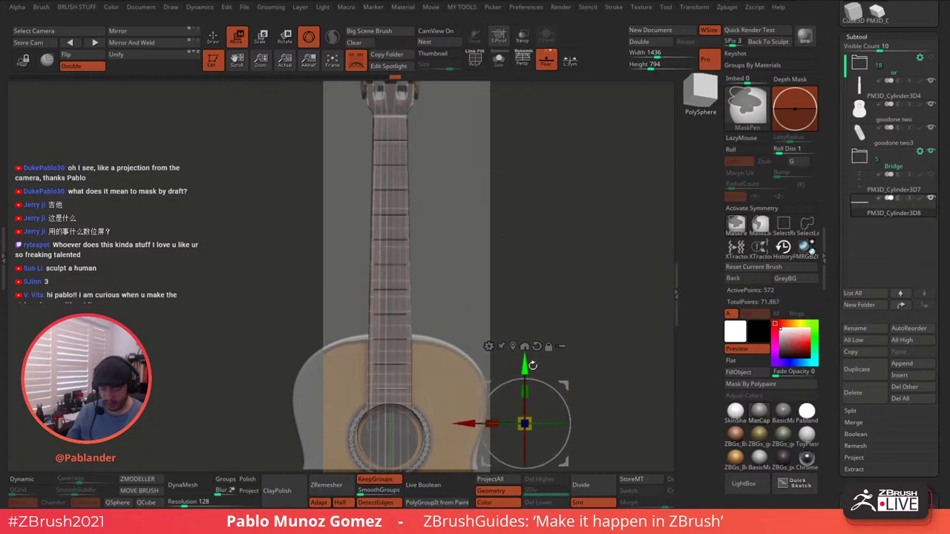
{"action": "key", "text": "ctrl+z"}
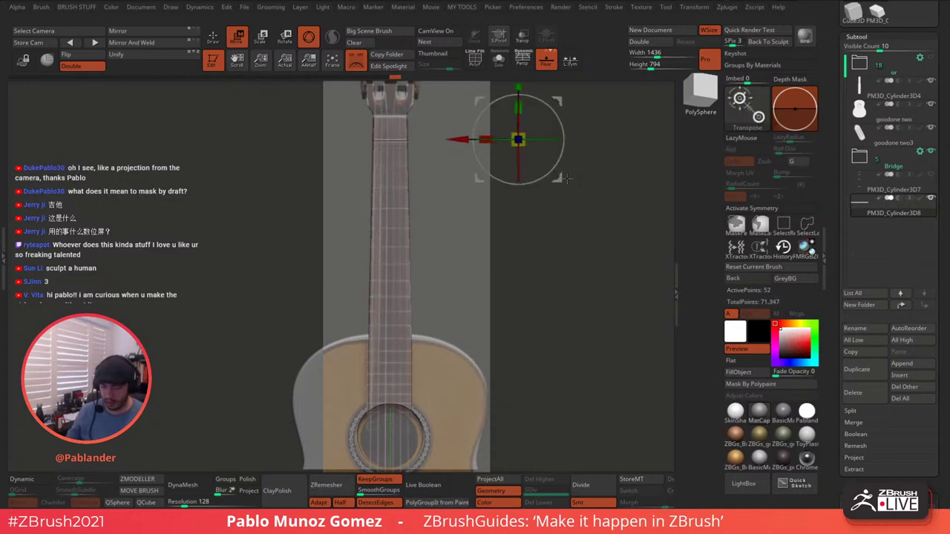
{"action": "left_click_drag", "start_coordinate": [559, 101], "coordinate": [586, 130], "text": "alt"}
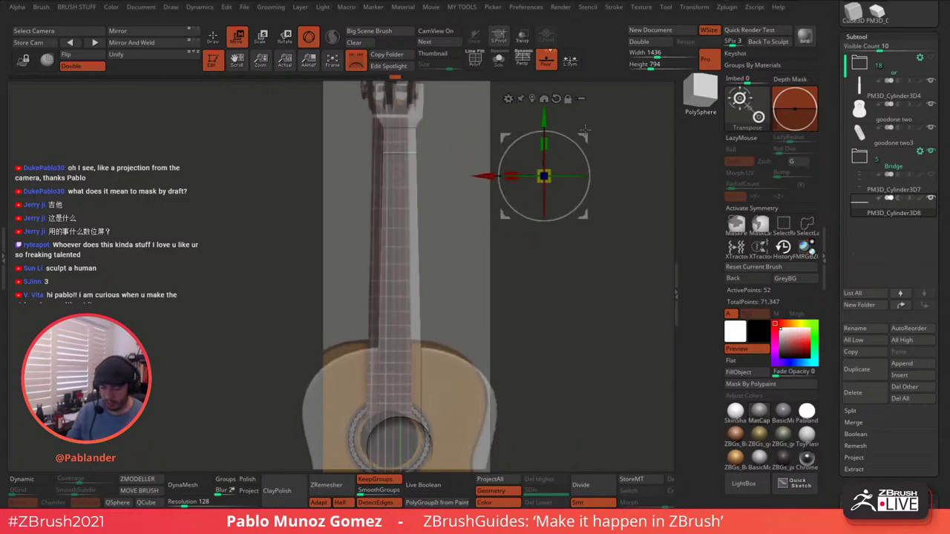
{"action": "key", "text": "ctrl+z"}
{"action": "key", "text": "ctrl+z"}
{"action": "key", "text": "ctrl+z"}
{"action": "key", "text": "ctrl+z"}
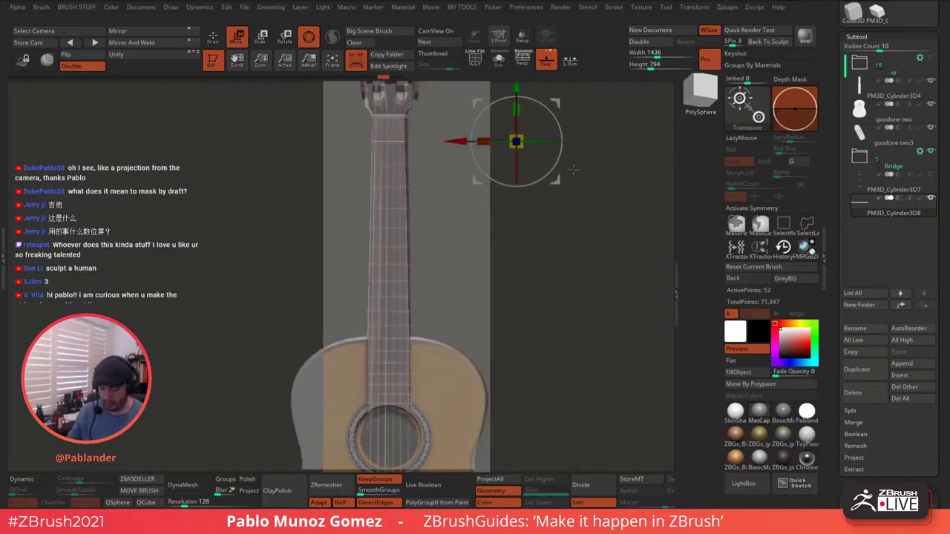
- Duplicate the first fret along Y down the neck to match the reference frets, and hide the reference image
{"action": "left_click_drag", "start_coordinate": [556, 179], "coordinate": [605, 195], "text": "alt"}
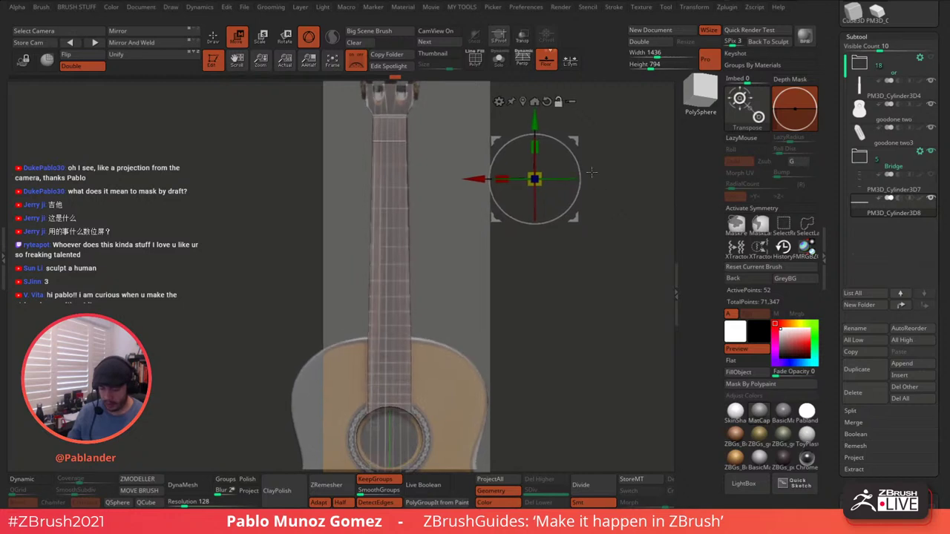
{"action": "mouse_move", "coordinate": [539, 123]}
{"action": "left_mouse_down"}
{"action": "mouse_move", "coordinate": [536, 320]}
{"action": "mouse_move", "coordinate": [536, 221]}
{"action": "mouse_move", "coordinate": [536, 275]}
{"action": "left_mouse_up"}
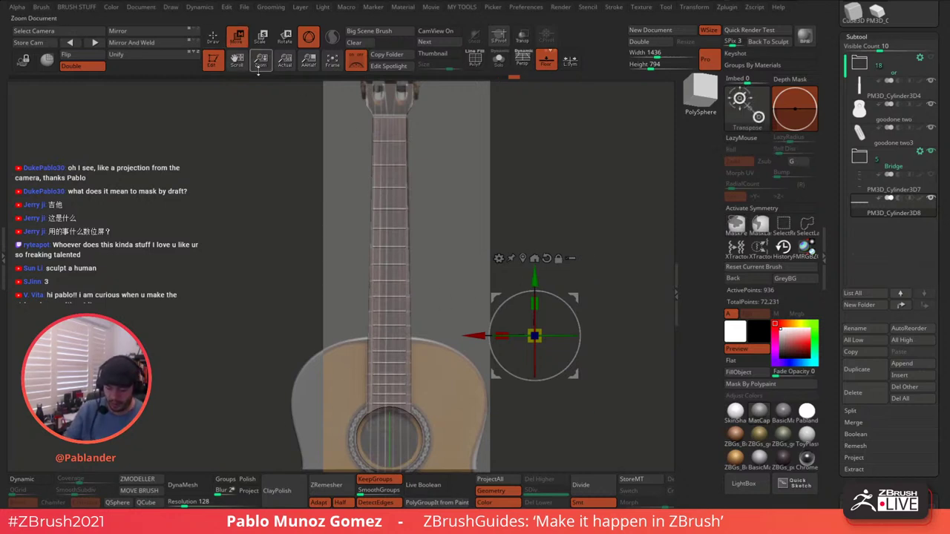
{"action": "left_click", "coordinate": [213, 37]}
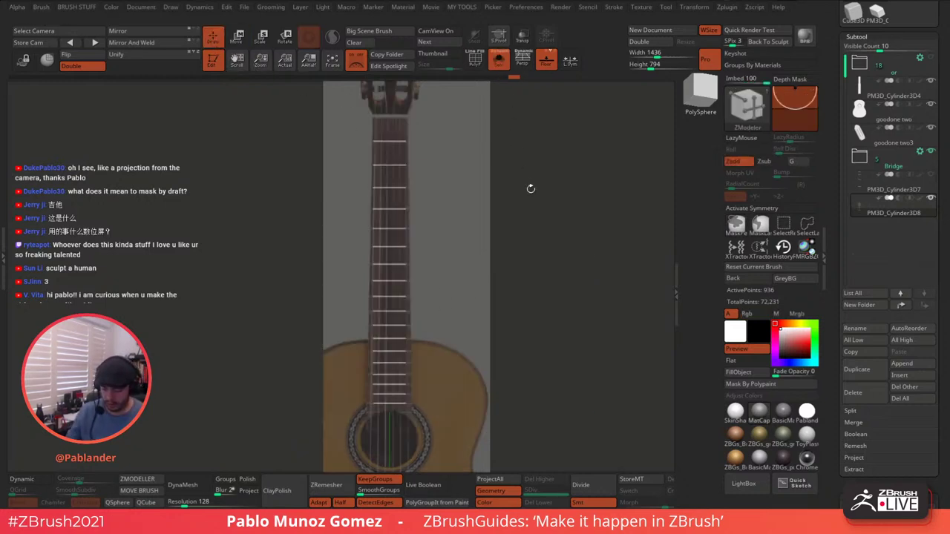
{"action": "left_click", "coordinate": [357, 62]}
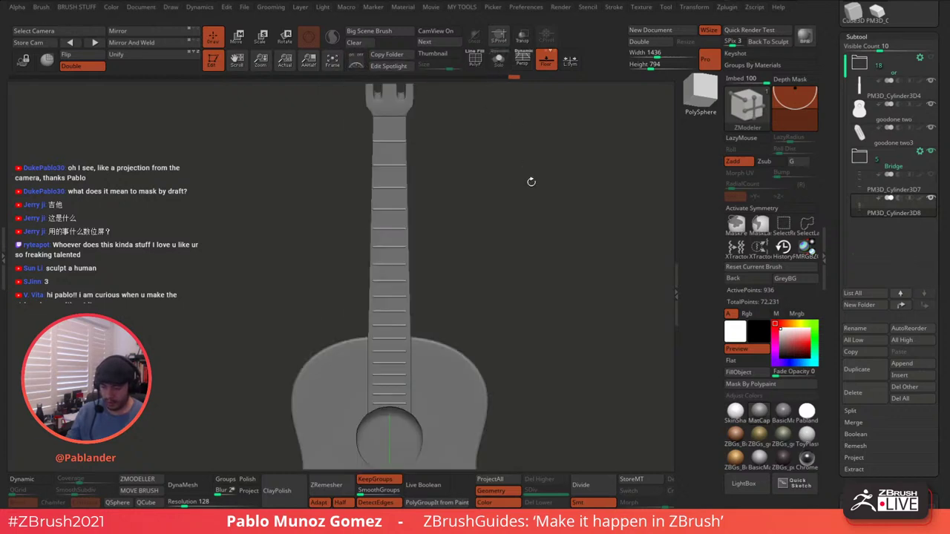
{"action": "left_click_drag", "start_coordinate": [528, 230], "coordinate": [608, 244]}
- Move the PM3D_Cylinder3D8 frets subtool into the folder at the head of the subtool list, and turn off the floor grid
{"action": "left_click_drag", "start_coordinate": [928, 210], "coordinate": [928, 69]}
{"action": "left_click", "coordinate": [904, 213]}
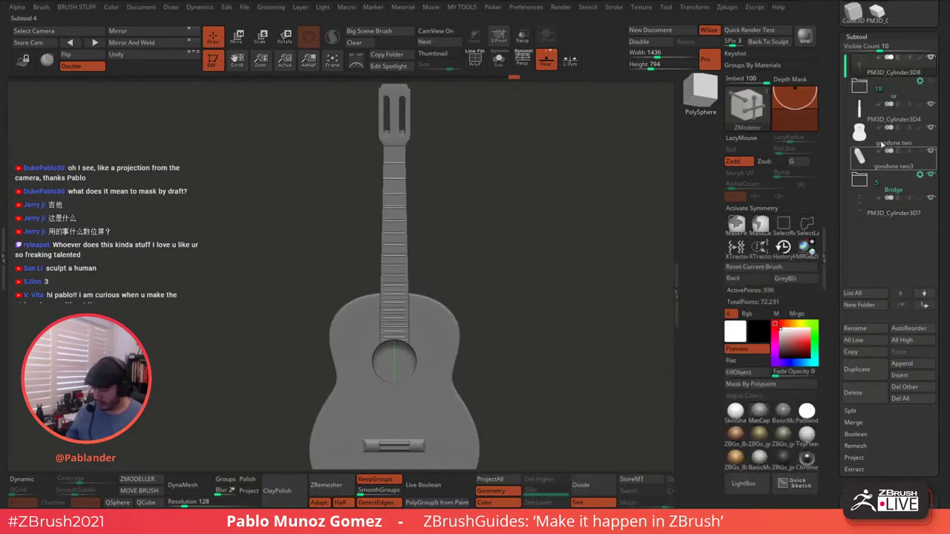
{"action": "left_click_drag", "start_coordinate": [921, 75], "coordinate": [920, 90]}
{"action": "left_click_drag", "start_coordinate": [664, 239], "coordinate": [525, 281]}
{"action": "left_click", "coordinate": [547, 61]}
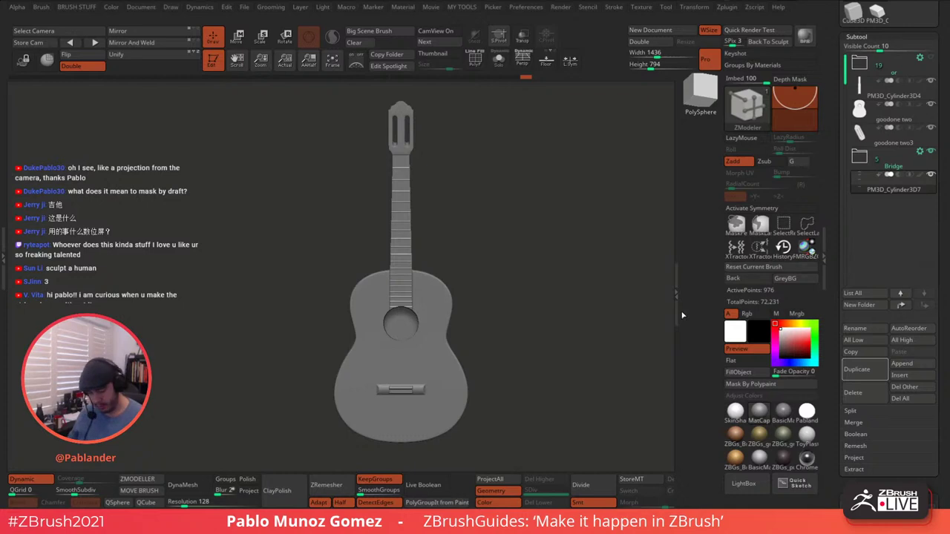
- Append a cube as a new subtool, select it, and convert it to a QCube
{"action": "left_click", "coordinate": [914, 199]}
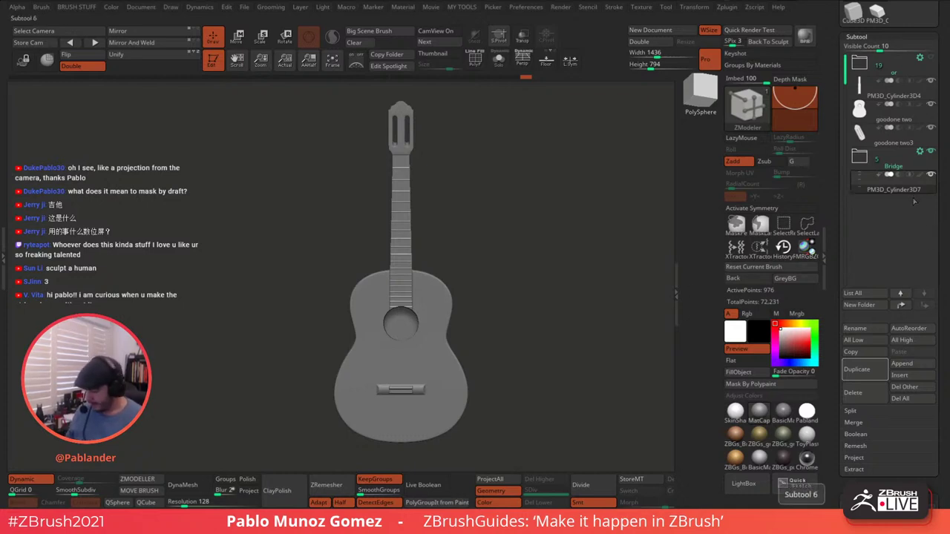
{"action": "left_click", "coordinate": [918, 363]}
{"action": "left_click", "coordinate": [613, 319]}
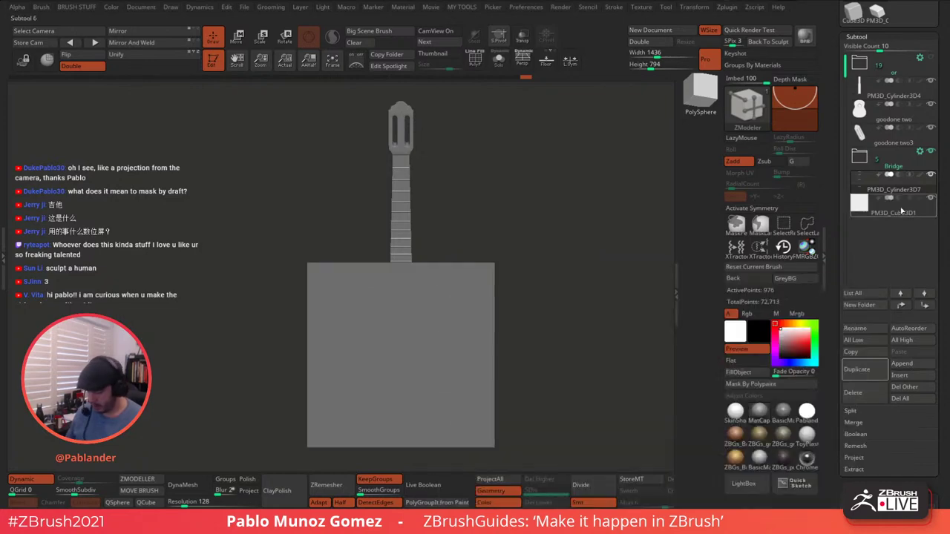
{"action": "left_click", "coordinate": [901, 212]}
{"action": "left_click", "coordinate": [145, 502]}
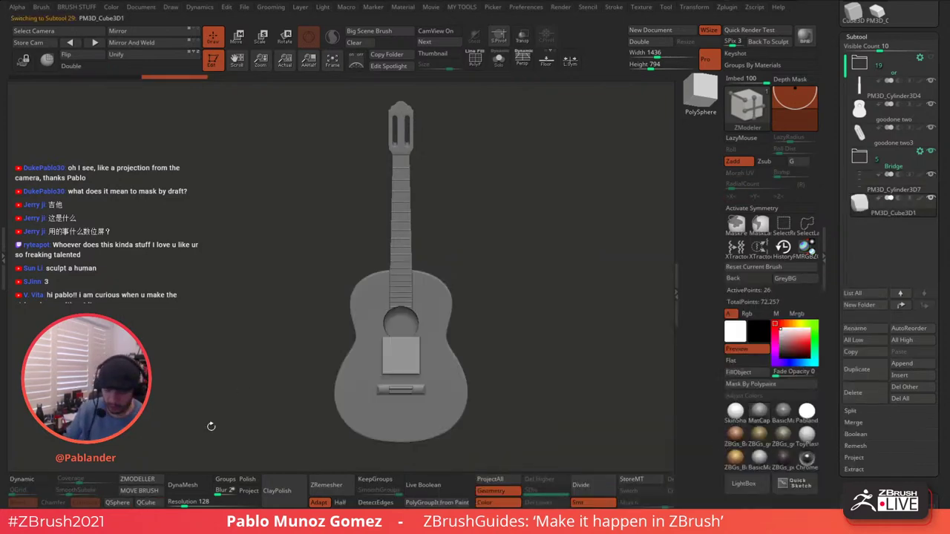
- Fill the new cube with red and reset the active colour to white
{"action": "left_click", "coordinate": [237, 42]}
{"action": "left_click_drag", "start_coordinate": [475, 194], "coordinate": [509, 196]}
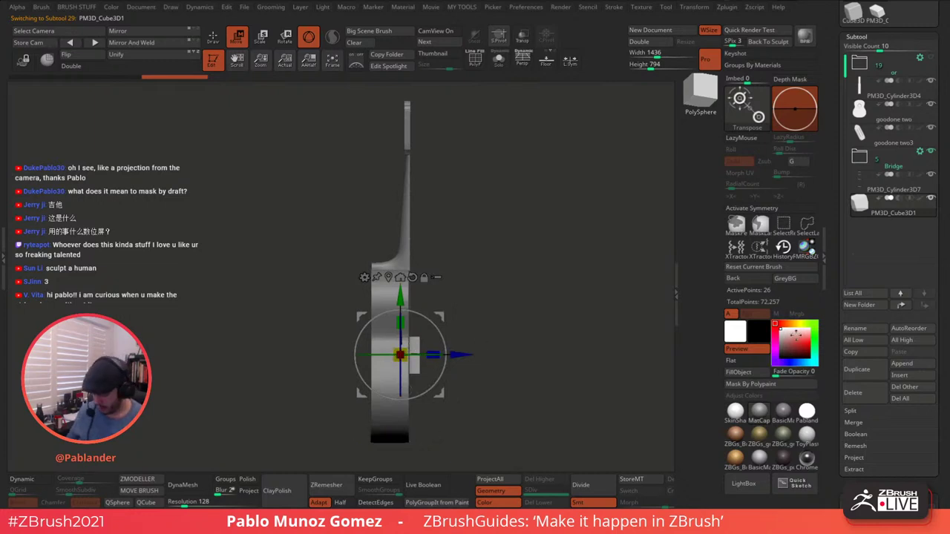
{"action": "left_click", "coordinate": [809, 346]}
{"action": "left_click", "coordinate": [739, 372]}
{"action": "left_click", "coordinate": [776, 324]}
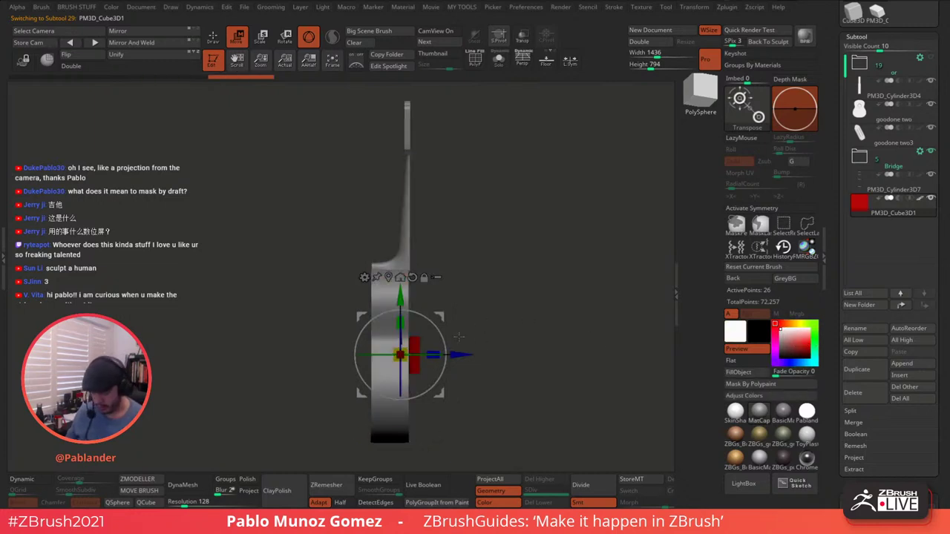
- Scale the red cube down to a tiny block and move it up behind the neck, just above the heel
{"action": "left_click_drag", "start_coordinate": [404, 350], "coordinate": [392, 363]}
{"action": "left_click_drag", "start_coordinate": [441, 315], "coordinate": [423, 210]}
{"action": "left_click", "coordinate": [237, 37]}
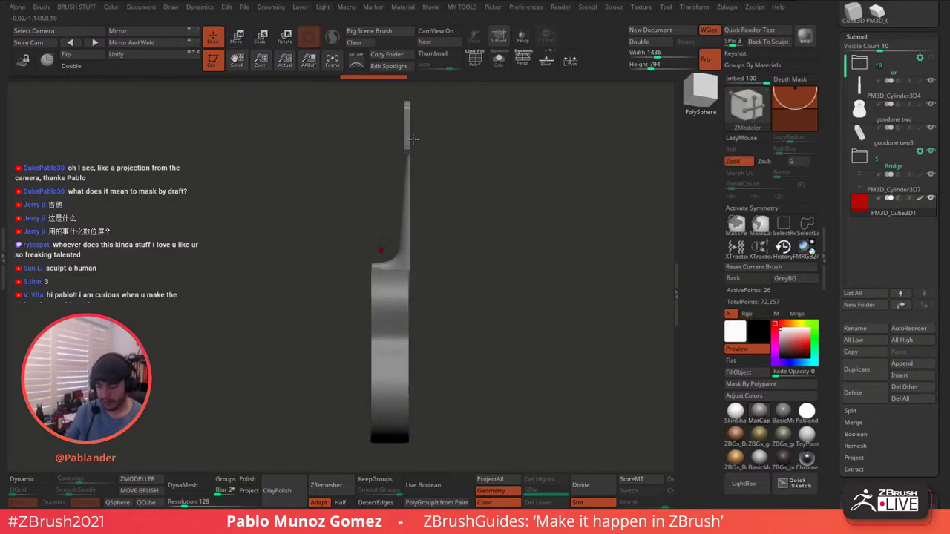
- Choose the CurveTube brush with the guitar facing front, and set a small Draw Size
{"action": "left_click_drag", "start_coordinate": [490, 209], "coordinate": [417, 230]}
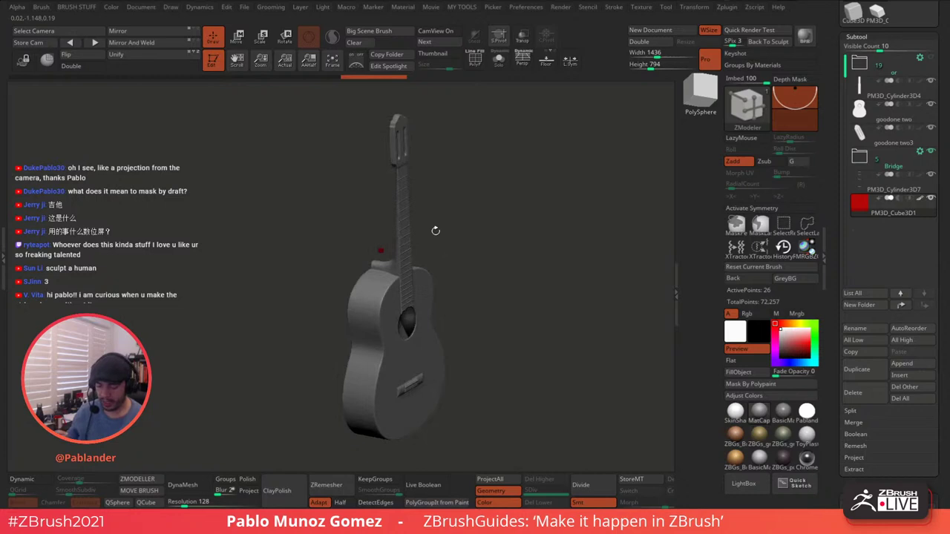
{"action": "left_click_drag", "start_coordinate": [528, 220], "coordinate": [514, 205], "text": "shift"}
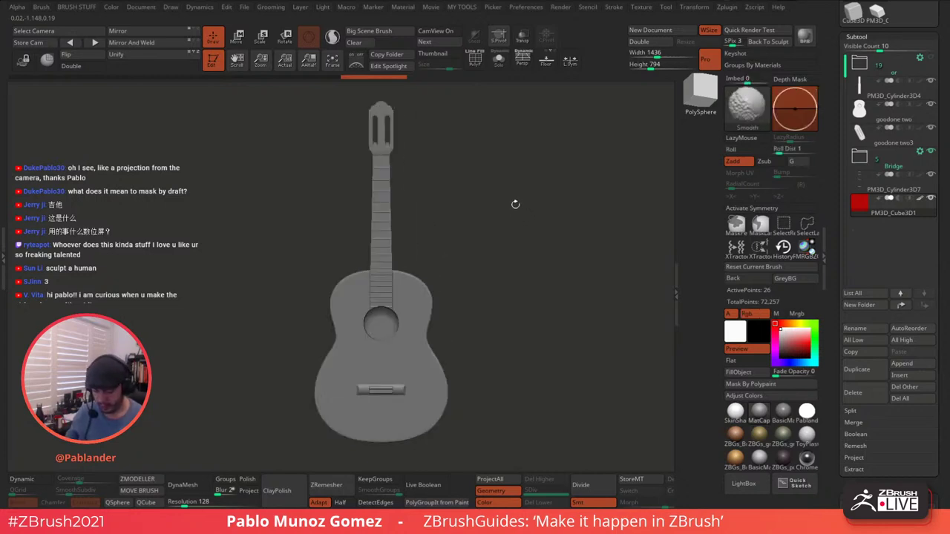
{"action": "left_click_drag", "start_coordinate": [508, 247], "coordinate": [530, 265], "text": "alt"}
{"action": "key", "text": "b"}
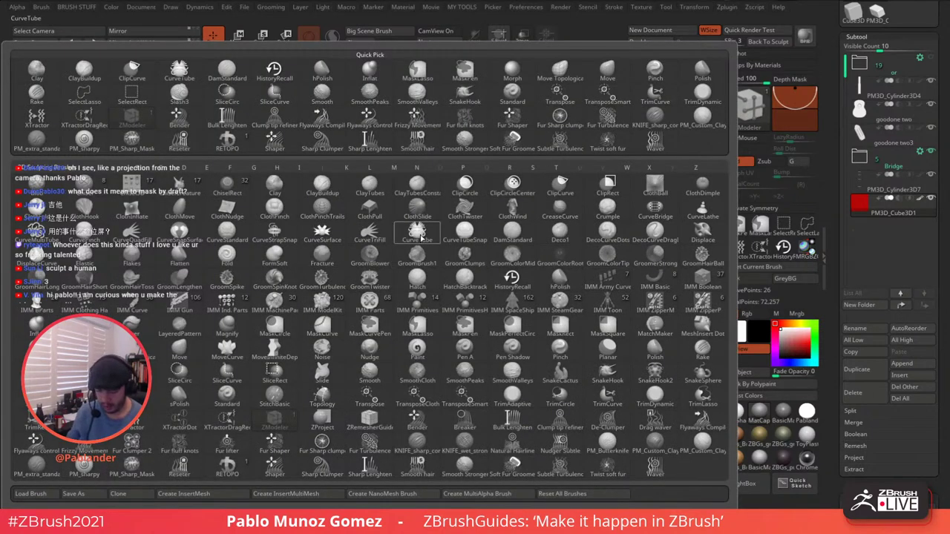
{"action": "left_click", "coordinate": [420, 239]}
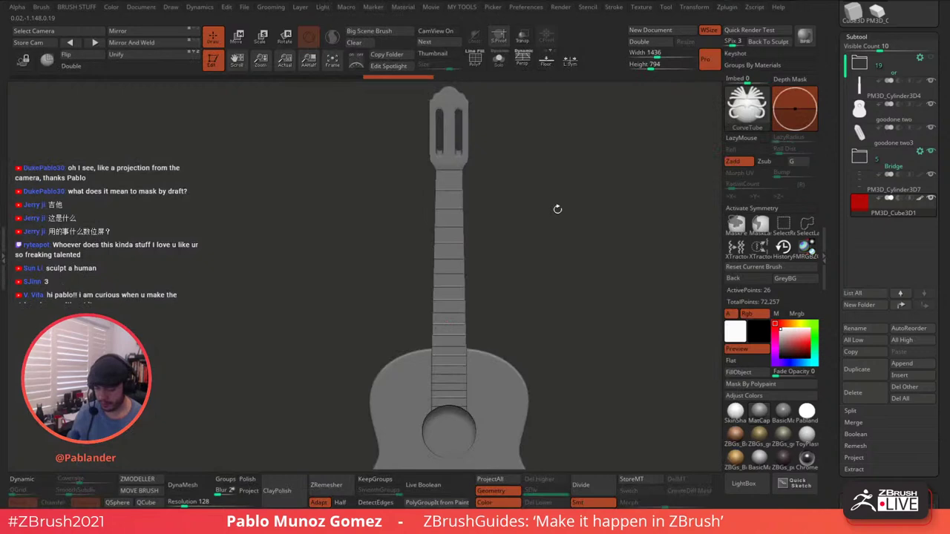
{"action": "left_click_drag", "start_coordinate": [557, 209], "coordinate": [556, 186]}
{"action": "key", "text": "space"}
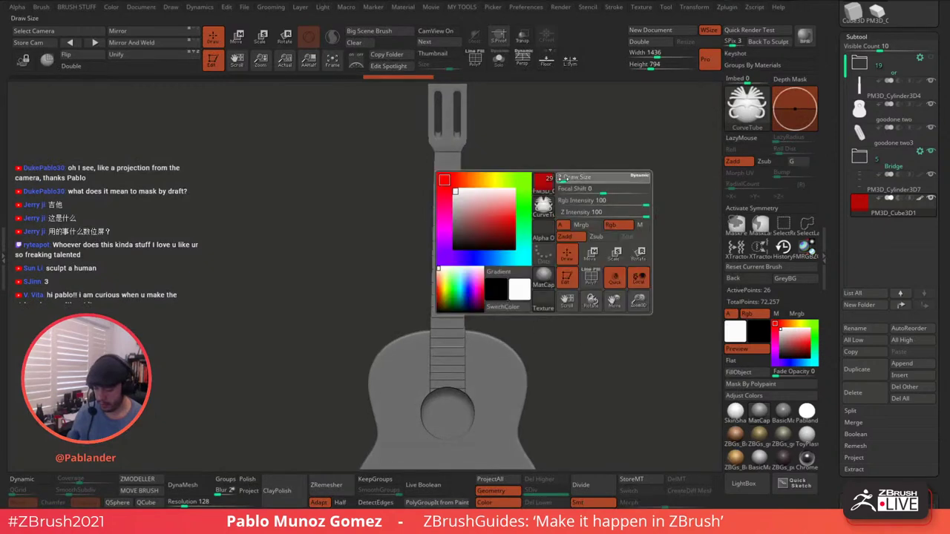
- Dock the Stroke palette in the side tray above the Tool palette to expose its Curve settings
{"action": "right_click_drag", "start_coordinate": [484, 148], "coordinate": [504, 174], "text": "ctrl"}
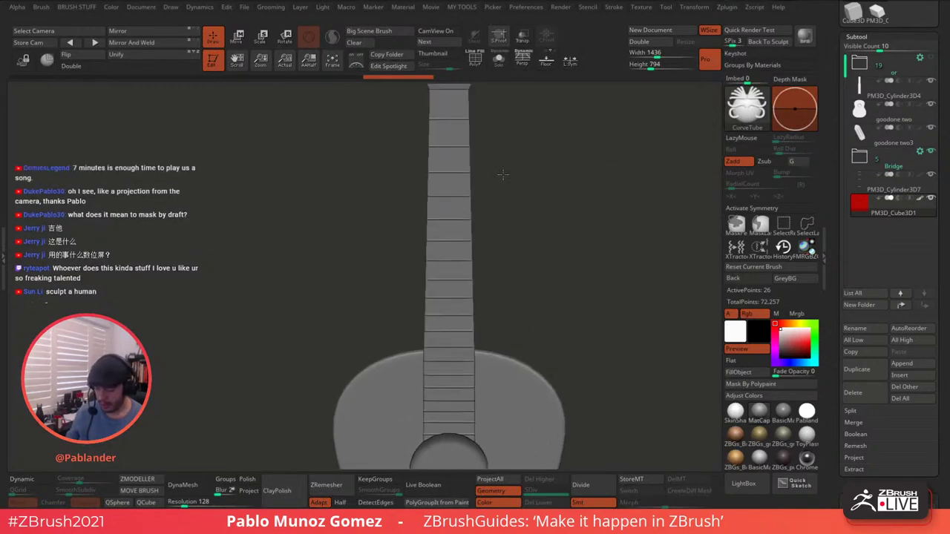
{"action": "left_click_drag", "start_coordinate": [503, 175], "coordinate": [516, 241], "text": "alt"}
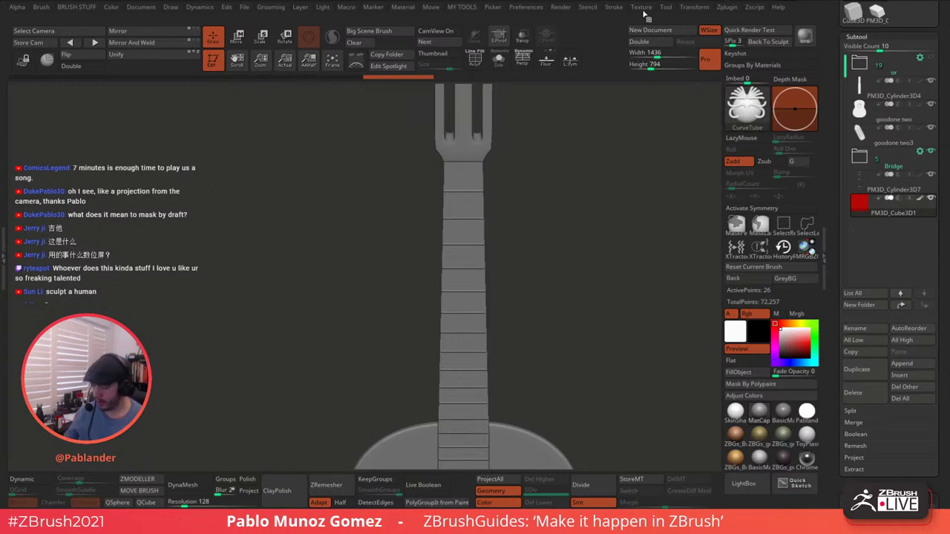
{"action": "left_click", "coordinate": [614, 8]}
{"action": "mouse_move", "coordinate": [610, 19]}
{"action": "left_mouse_down"}
{"action": "mouse_move", "coordinate": [629, 28]}
{"action": "mouse_move", "coordinate": [853, 32]}
{"action": "mouse_move", "coordinate": [833, 226]}
{"action": "mouse_move", "coordinate": [833, 110]}
{"action": "left_mouse_up"}
{"action": "mouse_move", "coordinate": [527, 270]}
{"action": "left_mouse_down", "text": "alt"}
{"action": "mouse_move", "coordinate": [478, 208]}
{"action": "mouse_move", "coordinate": [536, 217]}
{"action": "left_mouse_up", "text": "alt"}
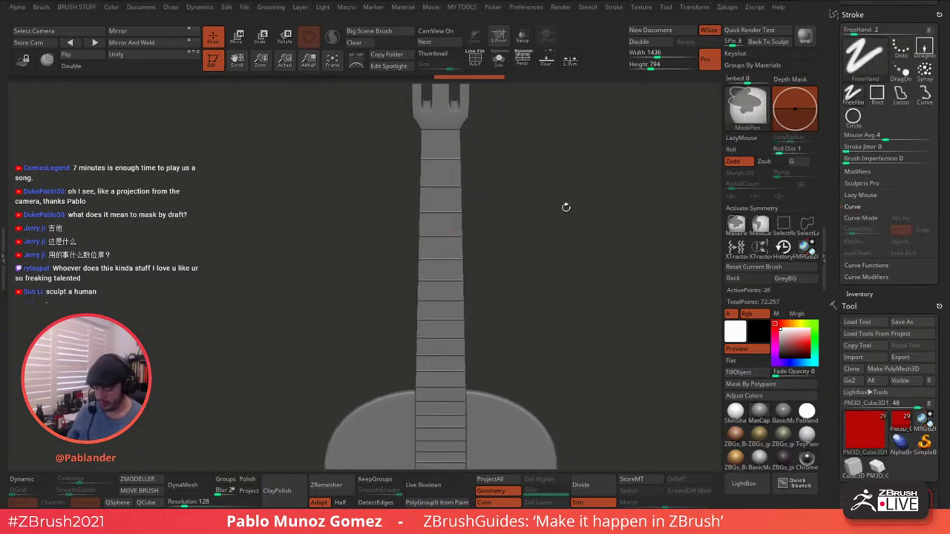
- Undo the stray stroke, adjust the Draw Size, and draw a wavy test tube from the upper fretboard out past the neck
{"action": "key", "text": "ctrl+z"}
{"action": "key", "text": "space"}
{"action": "left_click_drag", "start_coordinate": [566, 198], "coordinate": [559, 204]}
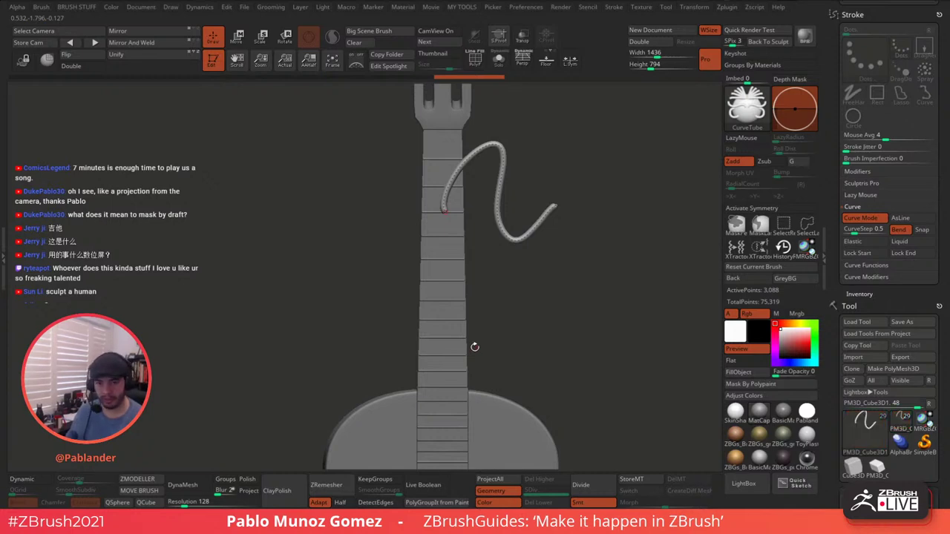
- Undo the wavy test tube and turn on AsLine so that curves are drawn straight
{"action": "key", "text": "ctrl+z"}
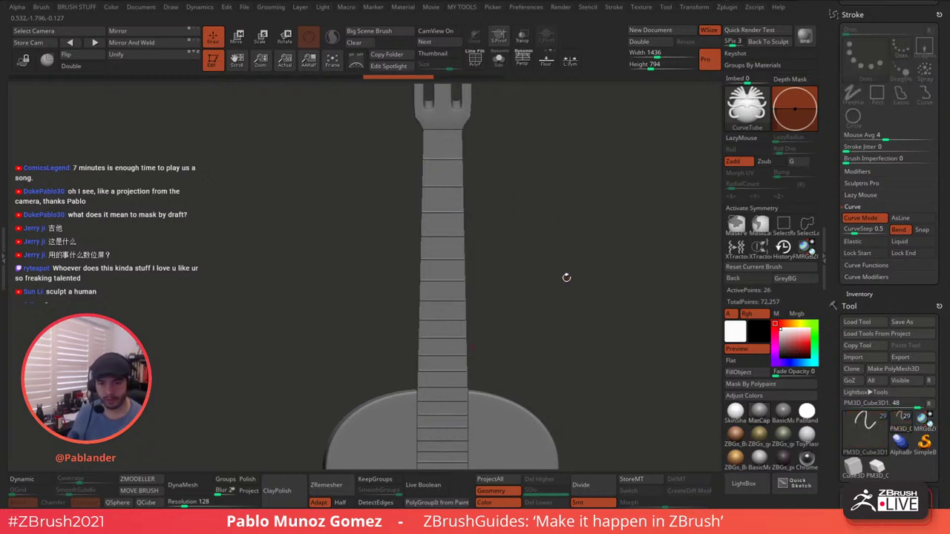
{"action": "left_click_drag", "start_coordinate": [570, 271], "coordinate": [550, 246], "text": "alt"}
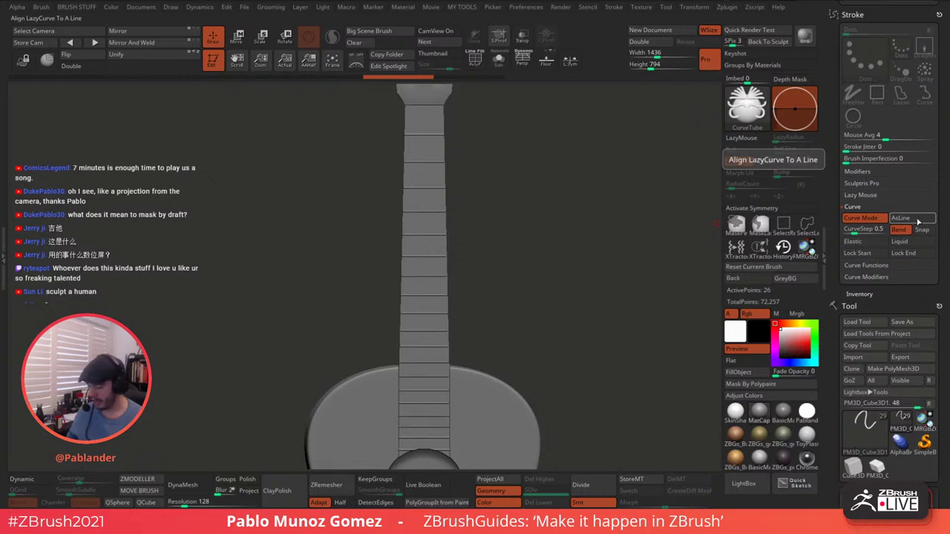
{"action": "left_click", "coordinate": [913, 218]}
- Draw a straight CurveTube string down the guitar's centreline from the headstock to the bridge
{"action": "left_click_drag", "start_coordinate": [592, 282], "coordinate": [524, 269]}
{"action": "left_click_drag", "start_coordinate": [470, 127], "coordinate": [467, 208]}
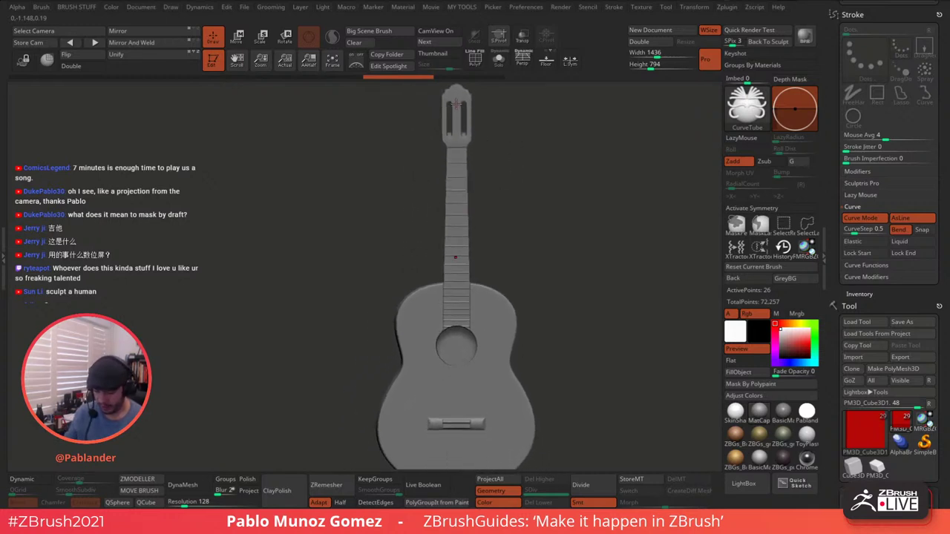
{"action": "left_click_drag", "start_coordinate": [424, 158], "coordinate": [619, 187]}
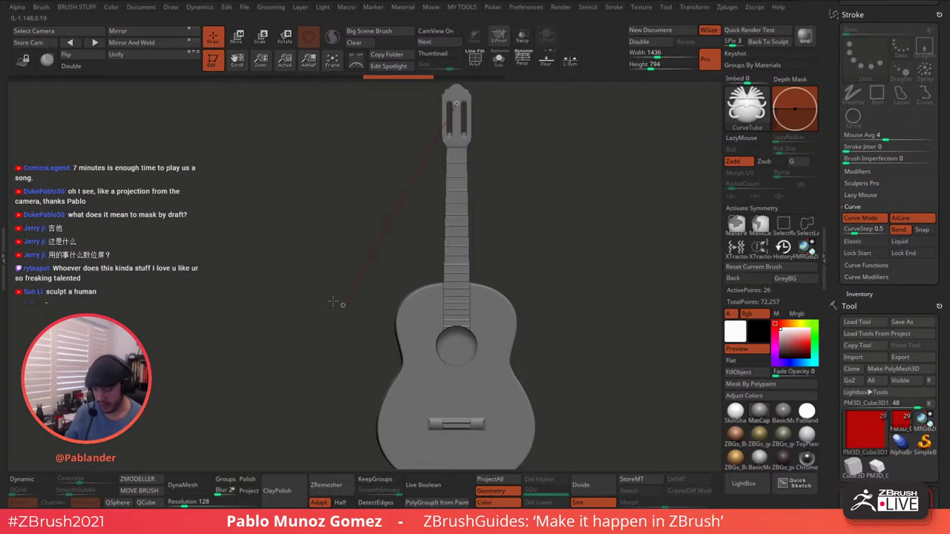
{"action": "mouse_move", "coordinate": [501, 277]}
{"action": "left_mouse_down"}
{"action": "mouse_move", "coordinate": [461, 349]}
{"action": "mouse_move", "coordinate": [457, 425]}
{"action": "left_mouse_up"}
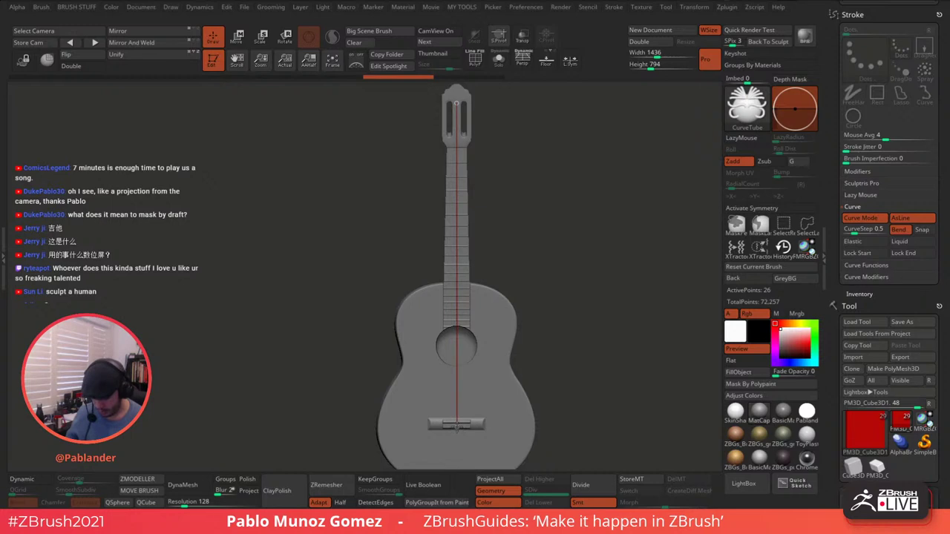
{"action": "left_click_drag", "start_coordinate": [456, 425], "coordinate": [457, 426]}
- Reduce the Draw Size and rebuild the tube along its curve as a much thinner string
{"action": "left_click_drag", "start_coordinate": [573, 222], "coordinate": [586, 247]}
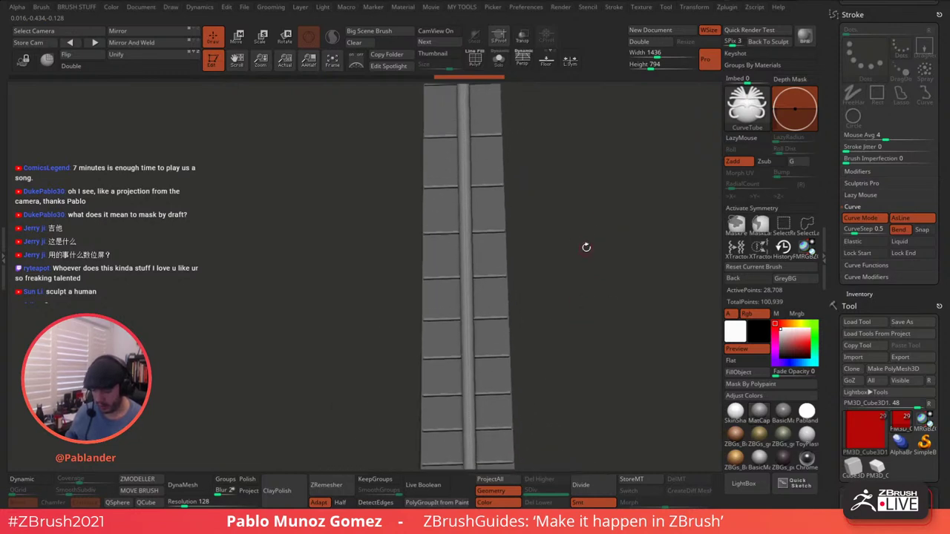
{"action": "key", "text": "space"}
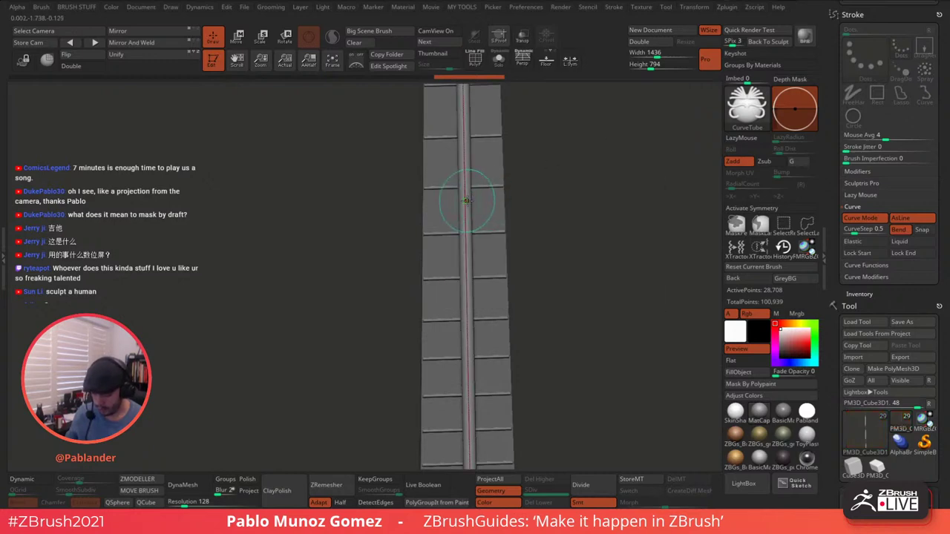
{"action": "left_click_drag", "start_coordinate": [569, 191], "coordinate": [428, 322]}
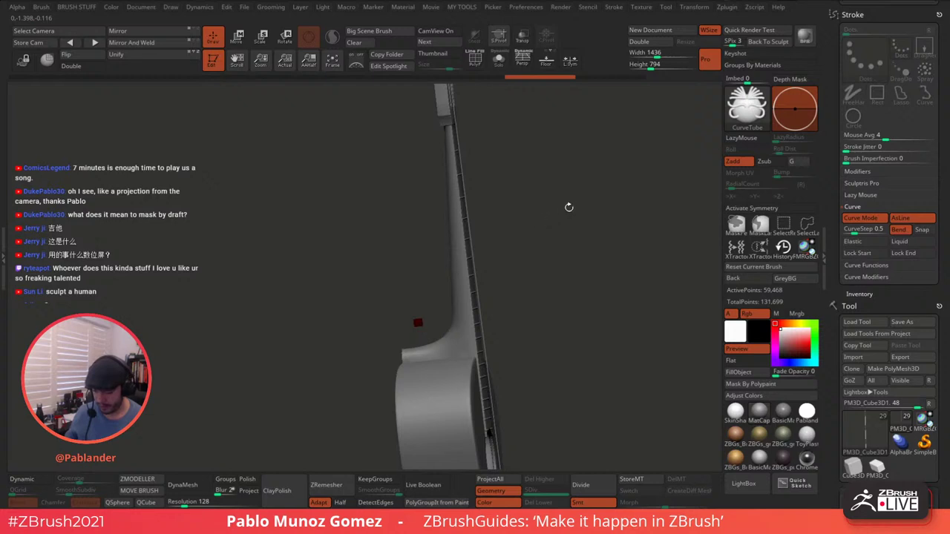
- Expand the Modifiers and Curve Functions sections of the Stroke settings
{"action": "key", "text": "shift"}
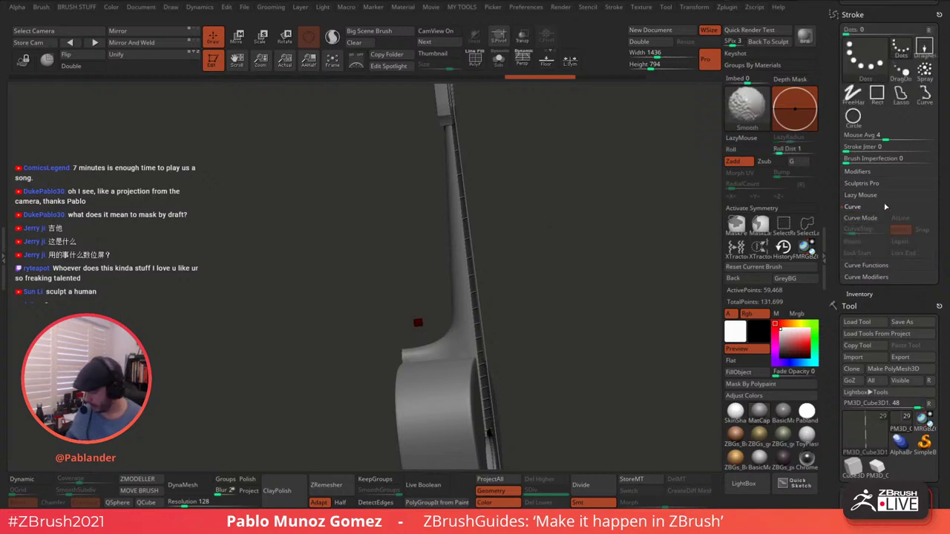
{"action": "left_click", "coordinate": [858, 172]}
{"action": "key", "text": "shift"}
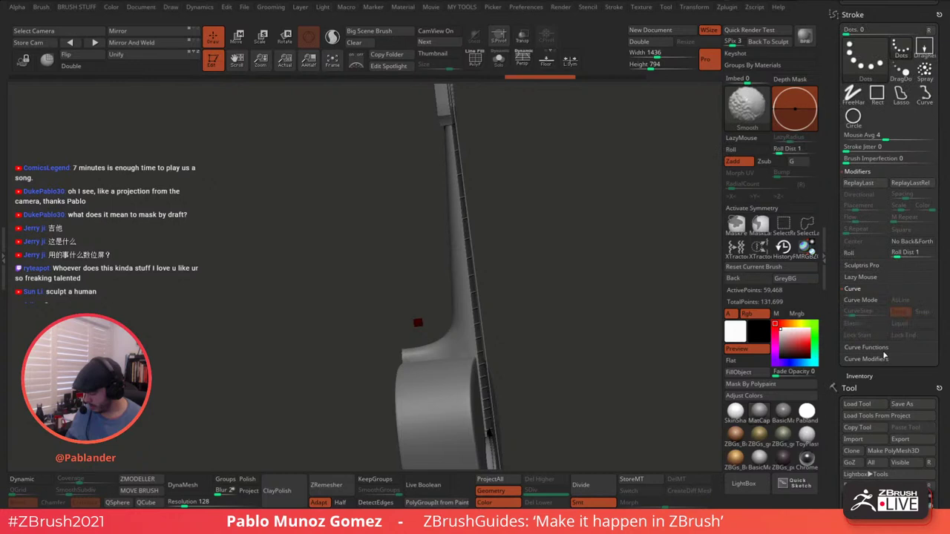
{"action": "left_click", "coordinate": [876, 347]}
{"action": "left_click", "coordinate": [885, 358]}
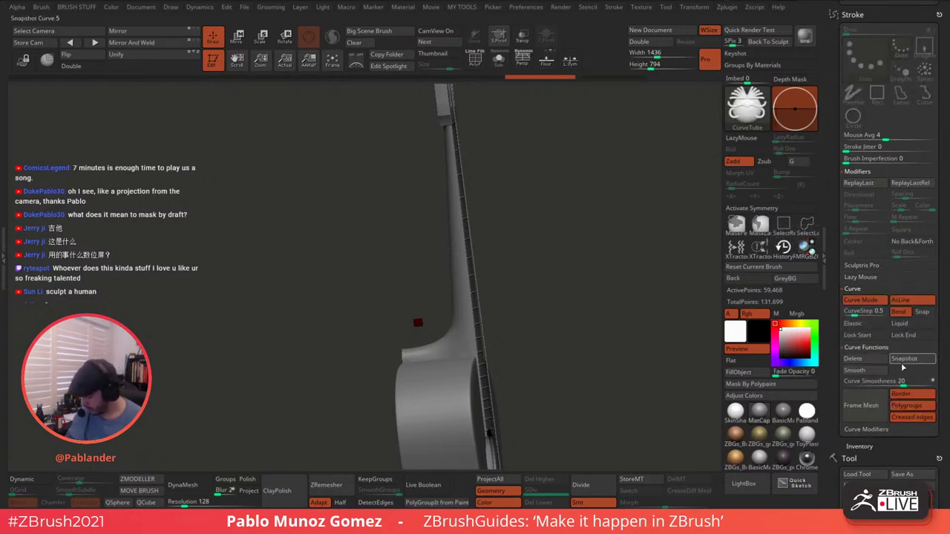
- Isolate the string subtool, hide the small red cube and delete the hidden geometry
{"action": "left_click_drag", "start_coordinate": [701, 375], "coordinate": [603, 236]}
{"action": "left_click", "coordinate": [503, 60]}
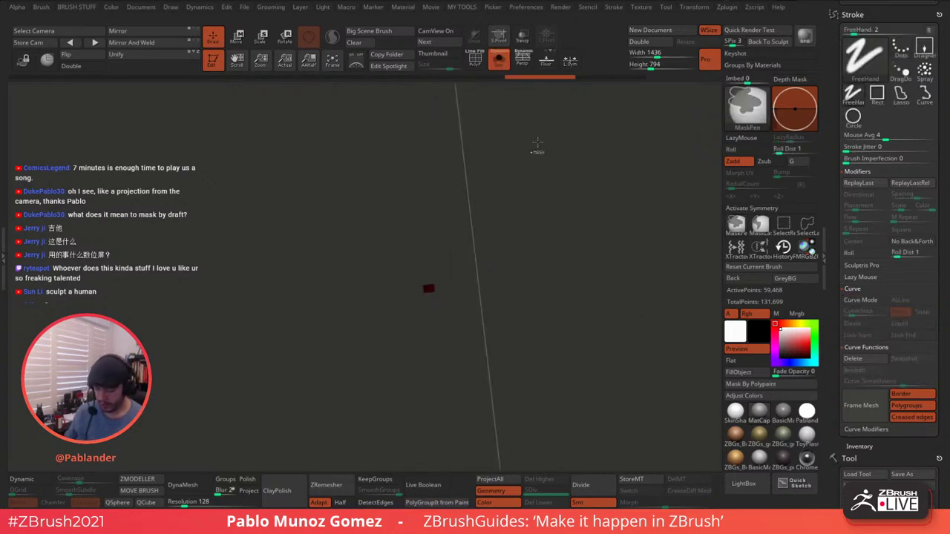
{"action": "left_click_drag", "start_coordinate": [547, 161], "coordinate": [540, 166], "text": "ctrl"}
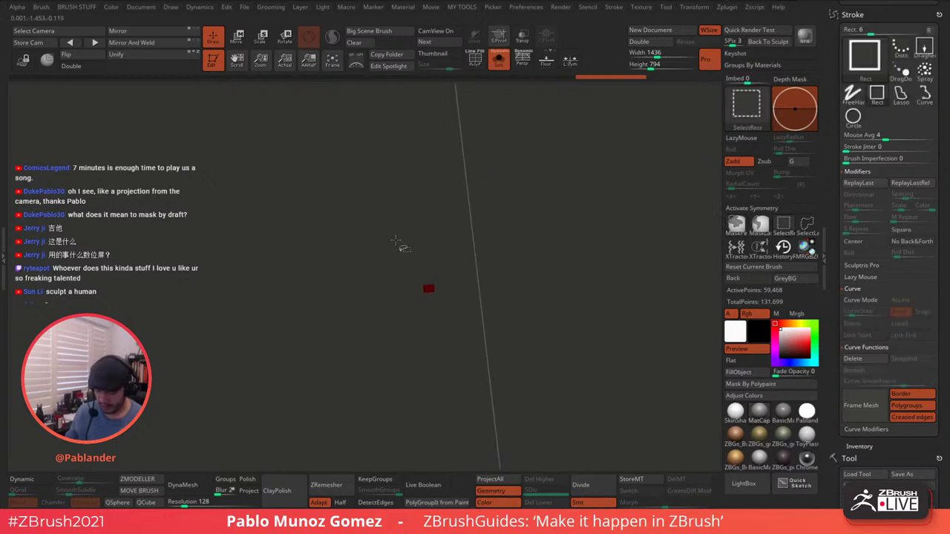
{"action": "mouse_move", "coordinate": [397, 243]}
{"action": "left_mouse_down", "text": "ctrl+shift"}
{"action": "mouse_move", "coordinate": [439, 290]}
{"action": "mouse_move", "coordinate": [447, 319]}
{"action": "left_mouse_up", "text": "ctrl+shift"}
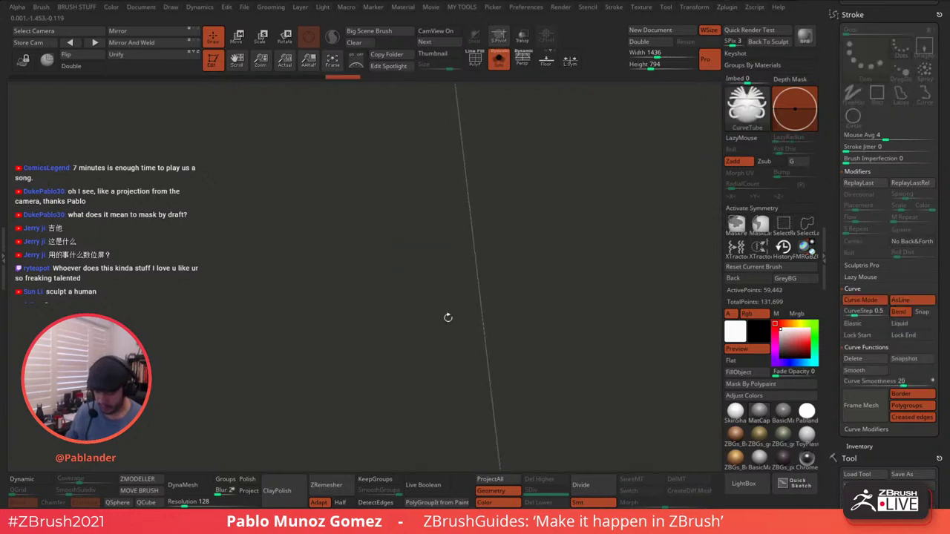
{"action": "key", "text": "2"}
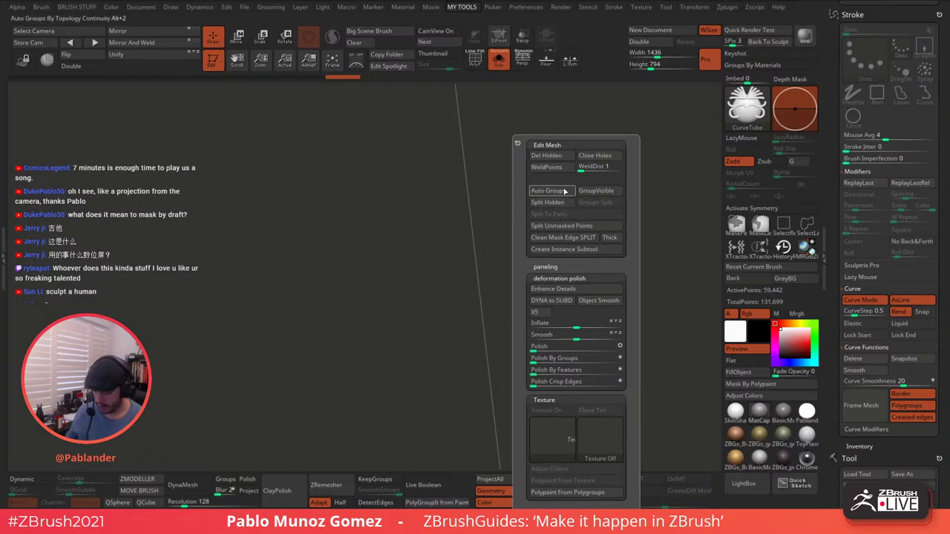
{"action": "left_click", "coordinate": [562, 157]}
- Choose the Move brush and delete the construction curve left on the string
{"action": "key", "text": "1"}
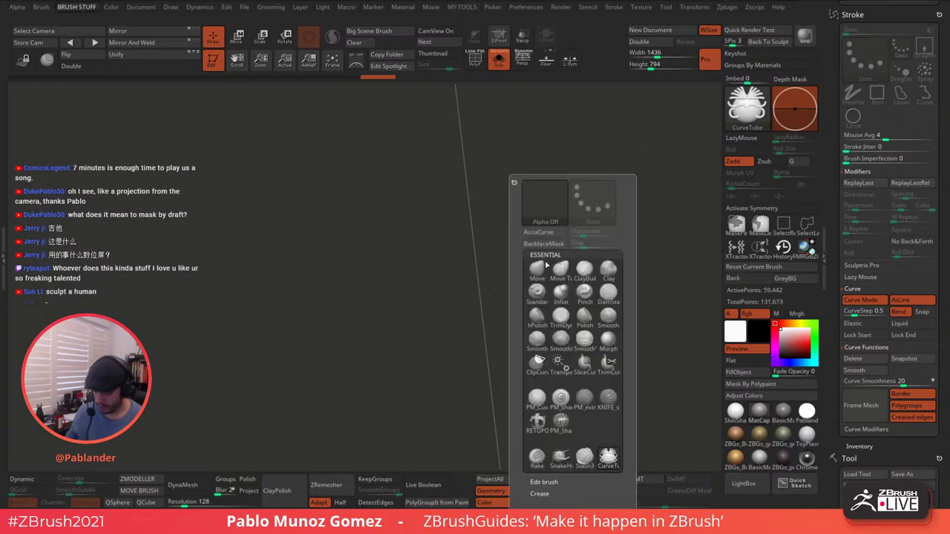
{"action": "left_click", "coordinate": [539, 268]}
{"action": "left_click_drag", "start_coordinate": [516, 233], "coordinate": [560, 346]}
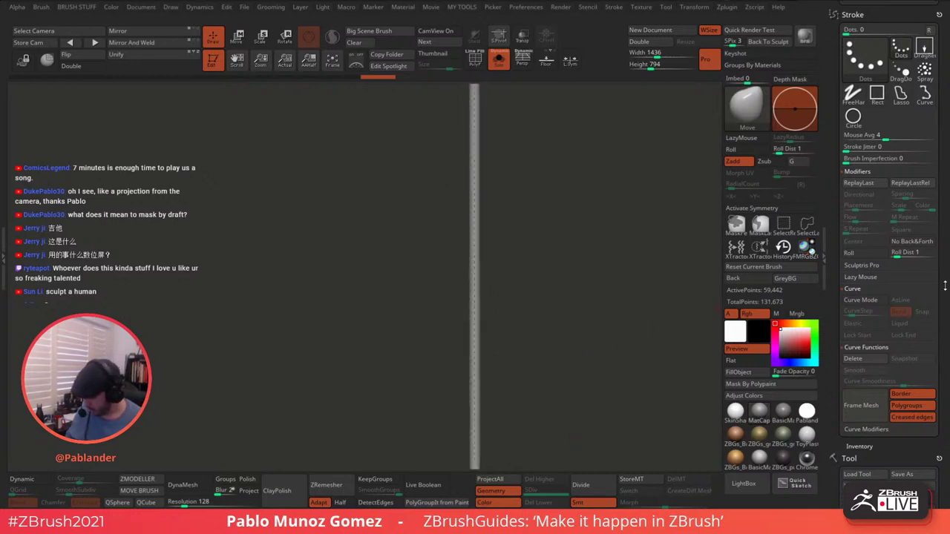
{"action": "scroll", "coordinate": [896, 308], "scroll_direction": "down", "scroll_amount": 2}
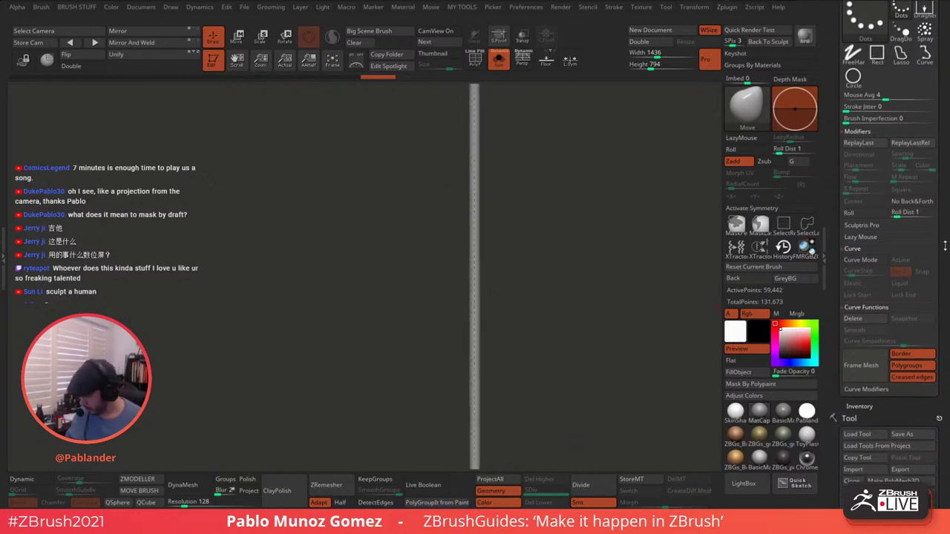
{"action": "left_click", "coordinate": [884, 319]}
{"action": "left_click_drag", "start_coordinate": [595, 336], "coordinate": [525, 196]}
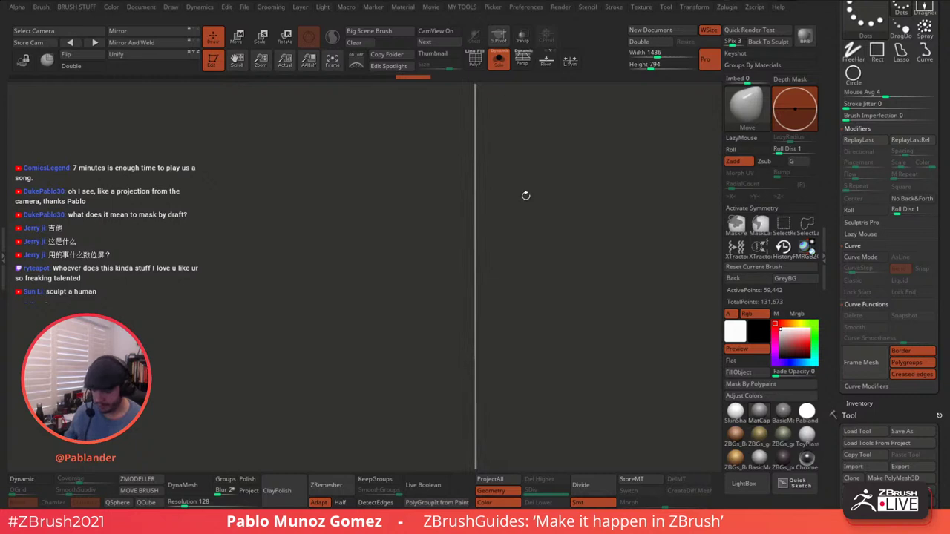
- Show the whole guitar again and move the string sideways to the left edge of the fretboard
{"action": "left_click", "coordinate": [498, 59]}
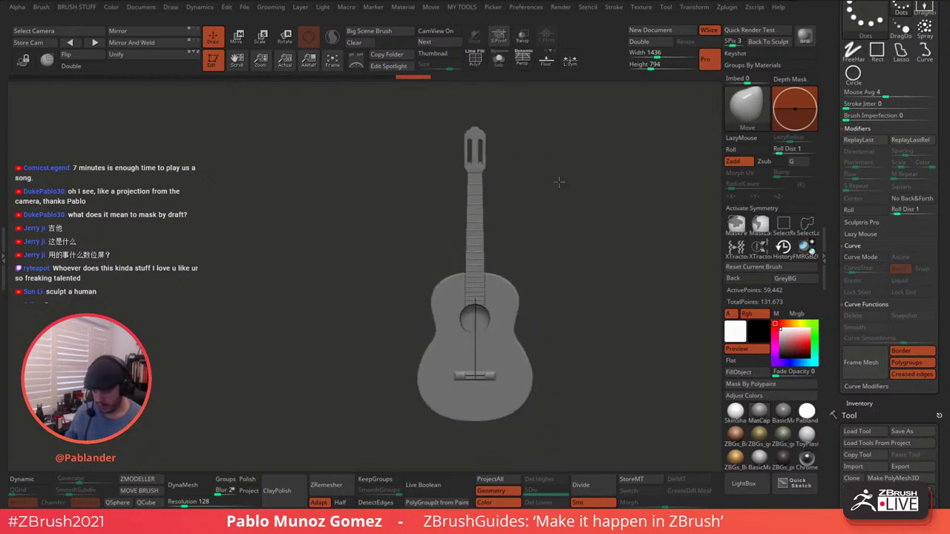
{"action": "key", "text": "w"}
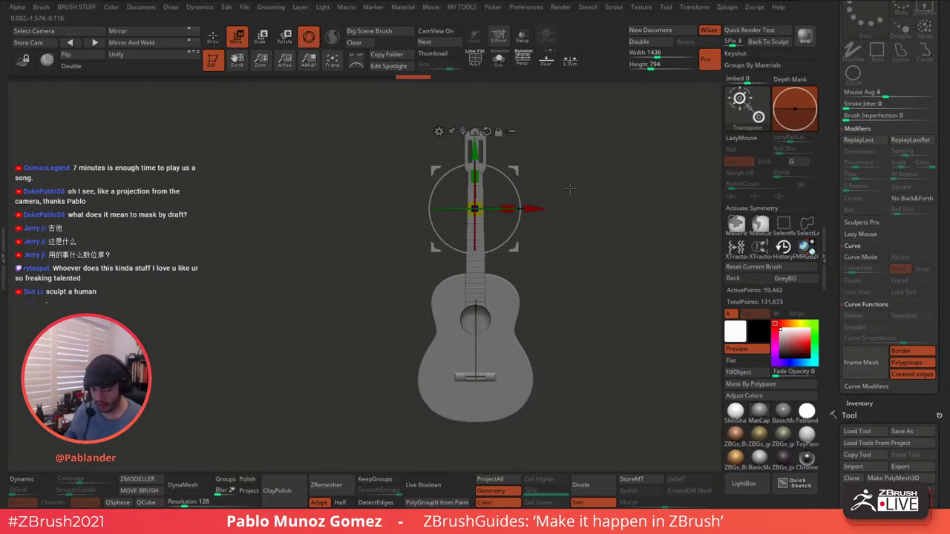
{"action": "right_click_drag", "start_coordinate": [557, 207], "coordinate": [579, 184], "text": "ctrl"}
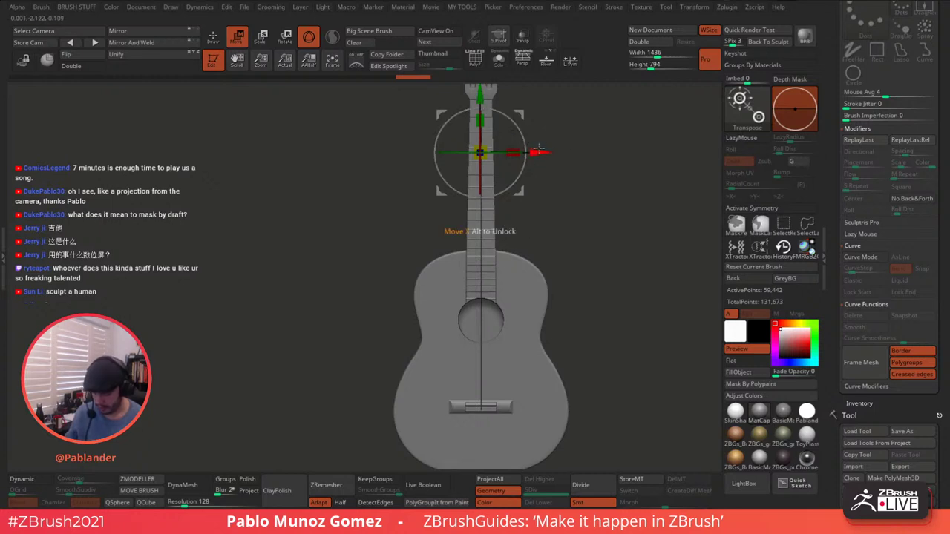
{"action": "left_click_drag", "start_coordinate": [537, 151], "coordinate": [543, 183]}
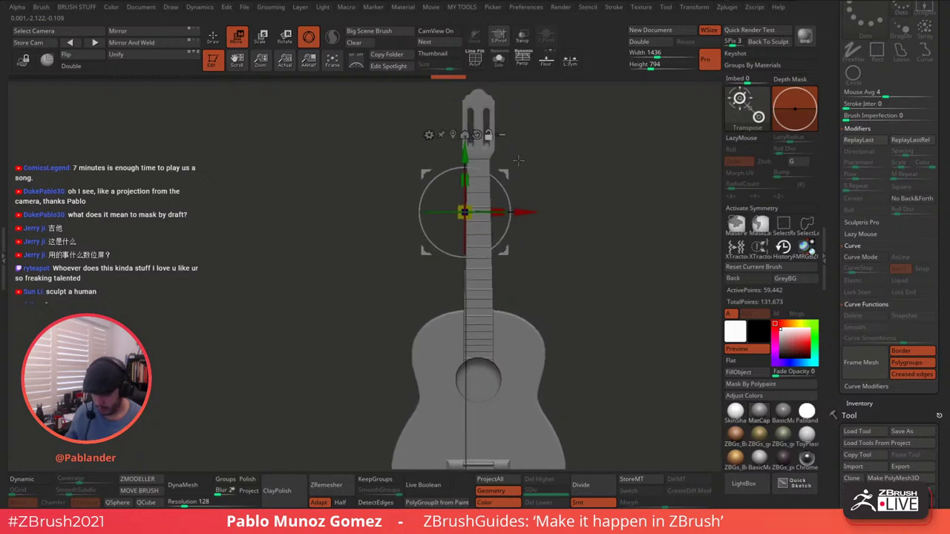
- Reposition the string's Gizmo pivot down onto the bridge without moving the string
{"action": "left_click_drag", "start_coordinate": [523, 136], "coordinate": [520, 92], "text": "alt"}
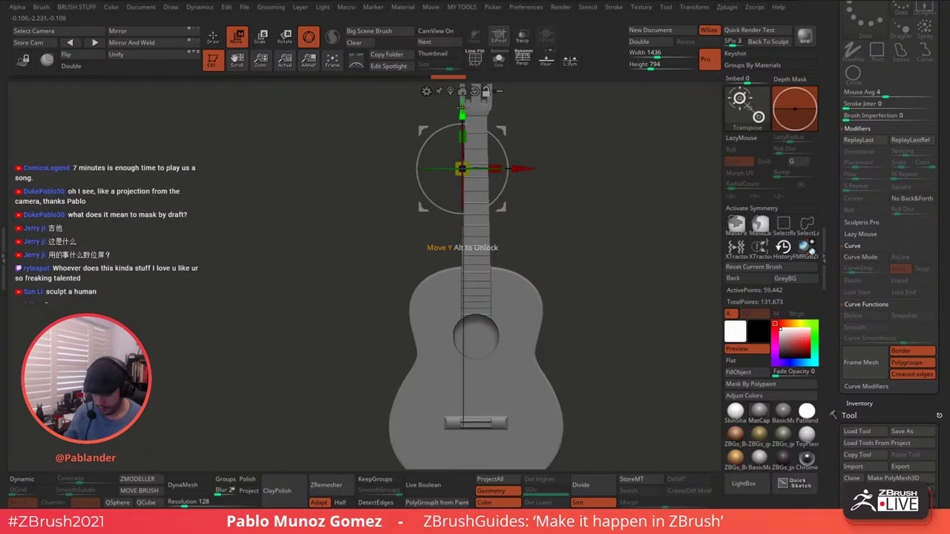
{"action": "left_click_drag", "start_coordinate": [462, 108], "coordinate": [461, 348], "text": "alt"}
{"action": "left_click_drag", "start_coordinate": [573, 251], "coordinate": [558, 159], "text": "alt"}
{"action": "left_click_drag", "start_coordinate": [557, 159], "coordinate": [573, 327]}
{"action": "left_click_drag", "start_coordinate": [489, 277], "coordinate": [545, 207], "text": "alt"}
{"action": "left_click_drag", "start_coordinate": [471, 376], "coordinate": [473, 377]}
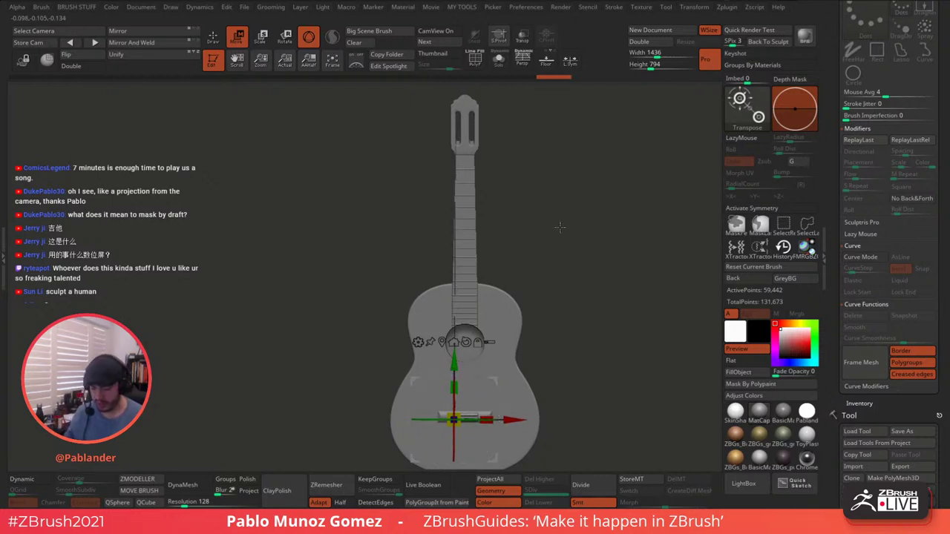
- Try rotating the string about its pivot at the bridge to match the fretboard's taper
{"action": "mouse_move", "coordinate": [560, 228]}
{"action": "left_mouse_down"}
{"action": "mouse_move", "coordinate": [594, 225]}
{"action": "mouse_move", "coordinate": [561, 239]}
{"action": "left_mouse_up"}
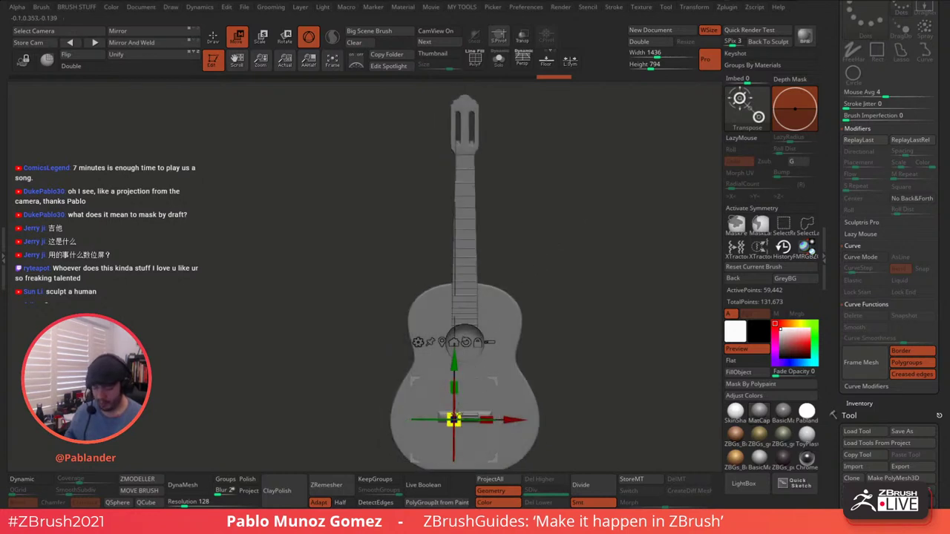
{"action": "left_click_drag", "start_coordinate": [576, 286], "coordinate": [561, 267], "text": "alt"}
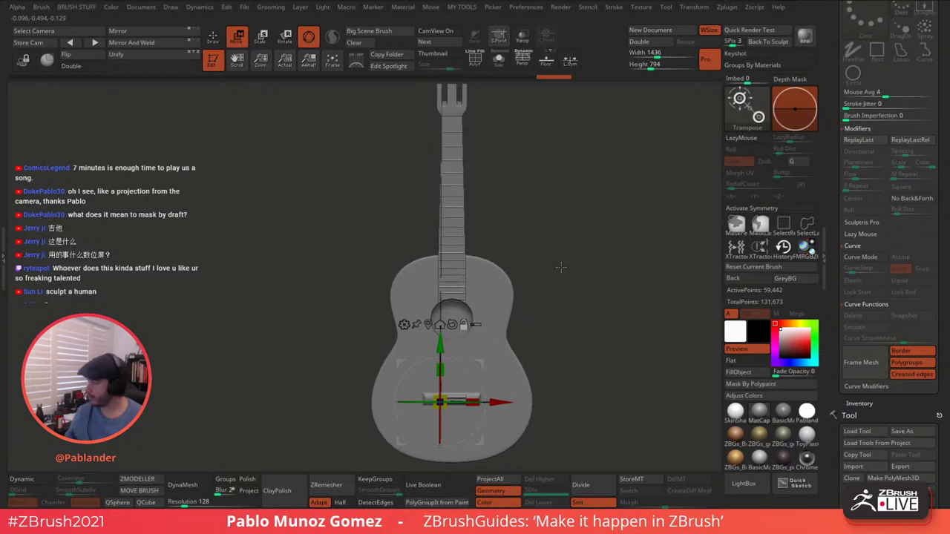
{"action": "mouse_move", "coordinate": [468, 364]}
{"action": "left_mouse_down", "text": "alt"}
{"action": "mouse_move", "coordinate": [453, 355]}
{"action": "mouse_move", "coordinate": [473, 358]}
{"action": "left_mouse_up", "text": "alt"}
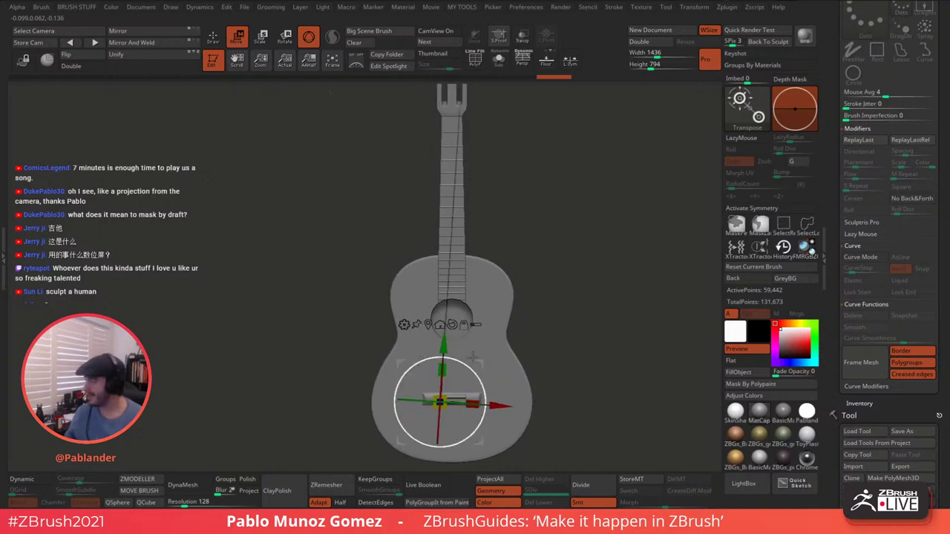
- Switch the guitar to the light SkinShade material and undo the last string adjustment
{"action": "left_click", "coordinate": [735, 410]}
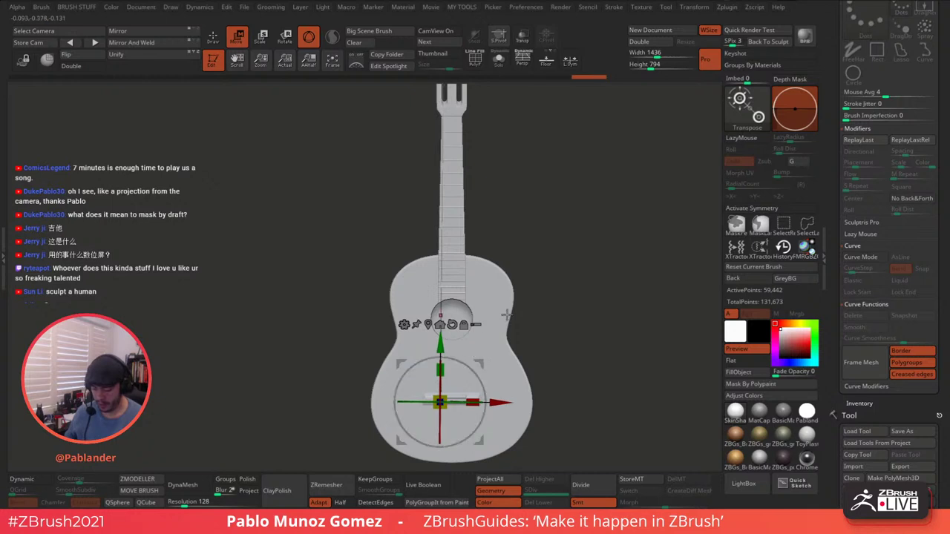
{"action": "key", "text": "ctrl+z"}
- Rotate the string slightly about the bridge so that it follows the left edge of the fretboard
{"action": "mouse_move", "coordinate": [545, 237]}
{"action": "left_mouse_down", "text": "alt"}
{"action": "mouse_move", "coordinate": [542, 268]}
{"action": "mouse_move", "coordinate": [542, 247]}
{"action": "left_mouse_up", "text": "alt"}
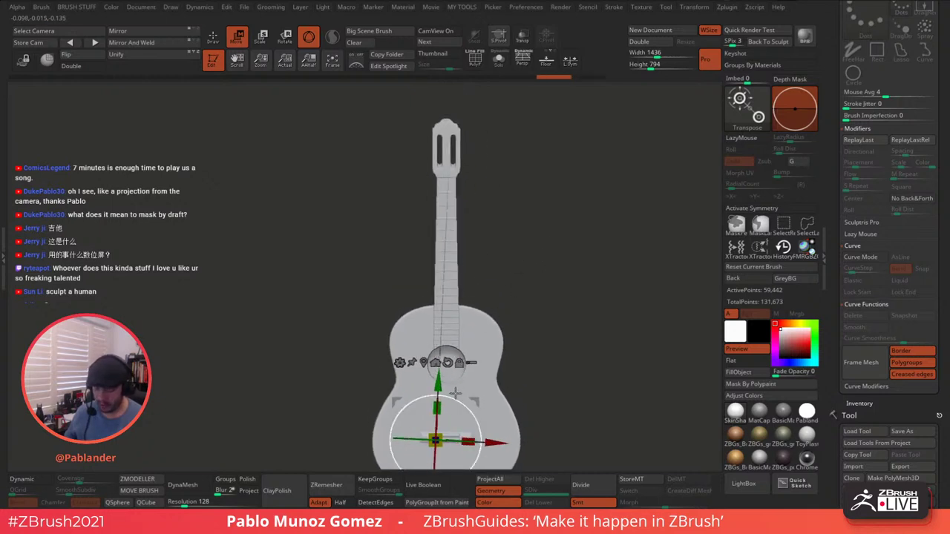
{"action": "left_click_drag", "start_coordinate": [455, 393], "coordinate": [553, 96]}
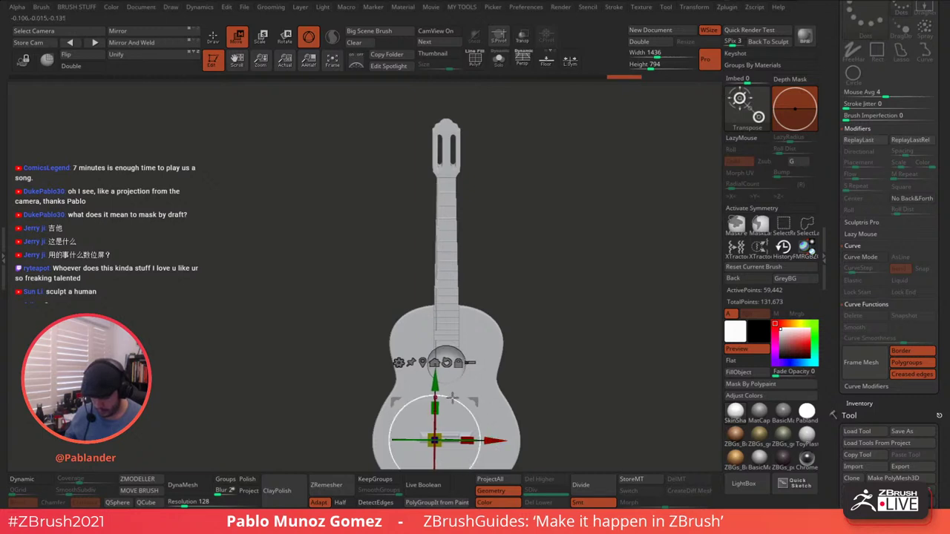
{"action": "left_click_drag", "start_coordinate": [452, 396], "coordinate": [592, 102]}
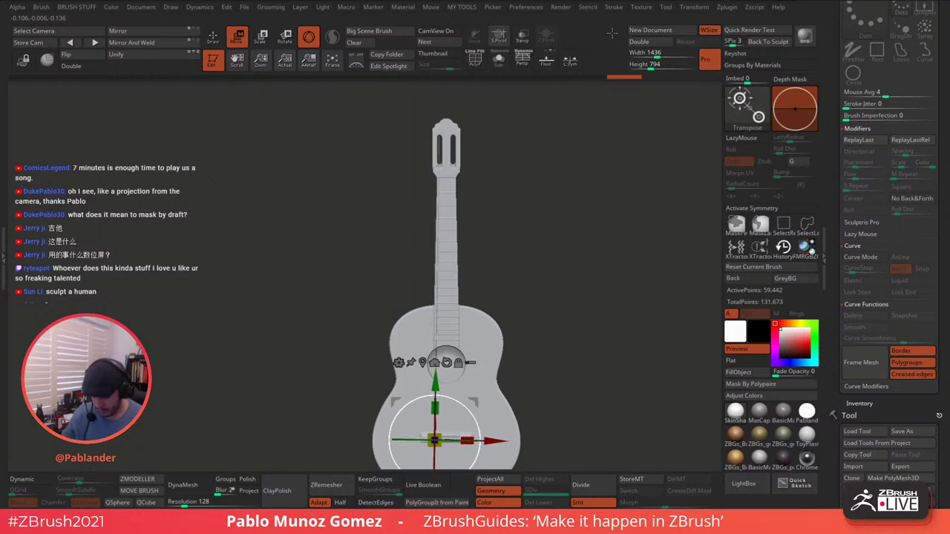
- Fine-tune the string's placement at the bridge and check its alignment along the tapered neck
{"action": "left_click_drag", "start_coordinate": [567, 349], "coordinate": [556, 319], "text": "alt"}
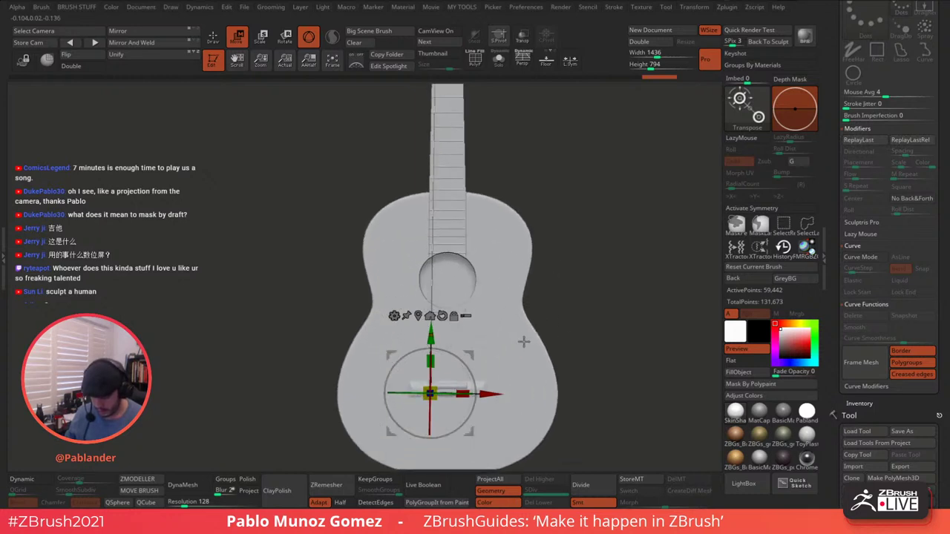
{"action": "left_click_drag", "start_coordinate": [493, 389], "coordinate": [493, 389]}
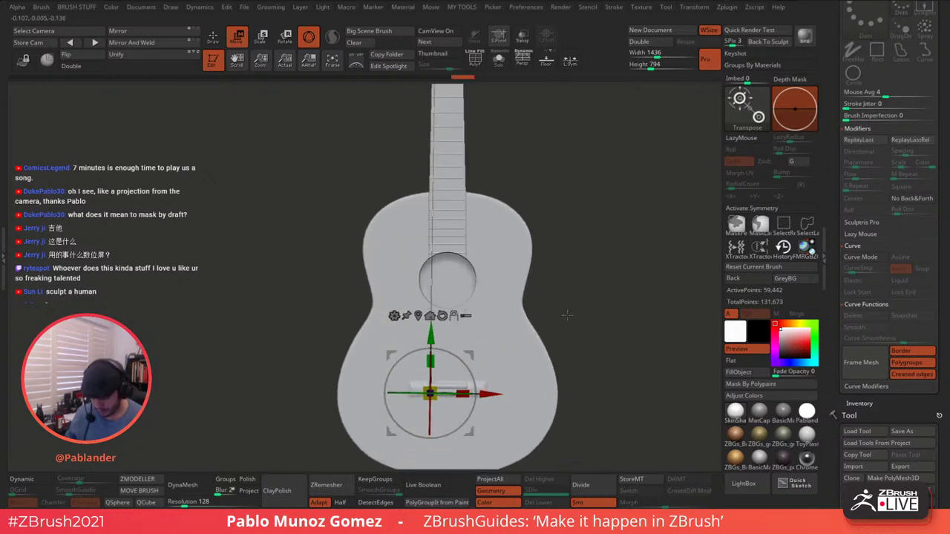
{"action": "left_click_drag", "start_coordinate": [564, 314], "coordinate": [552, 256], "text": "alt"}
{"action": "left_click_drag", "start_coordinate": [529, 305], "coordinate": [539, 316], "text": "alt"}
{"action": "left_click", "coordinate": [560, 281]}
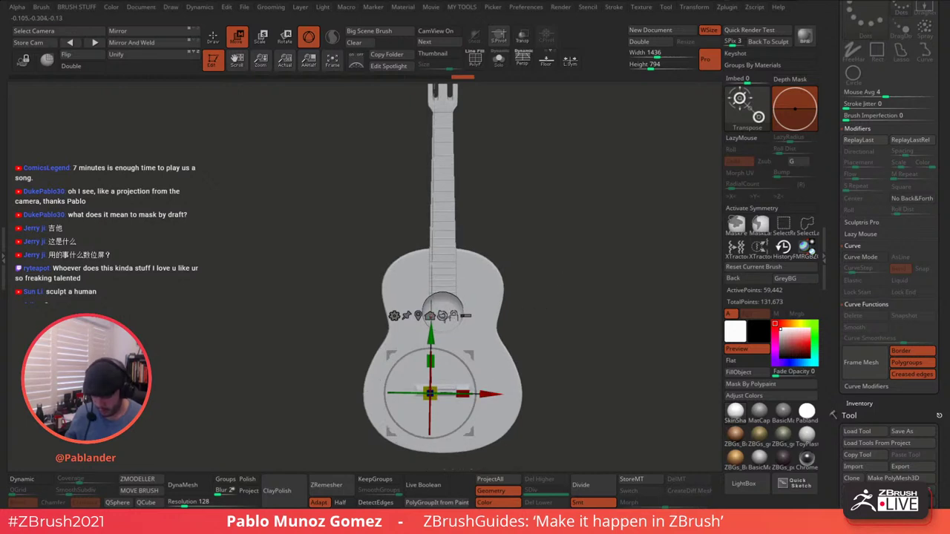
- Duplicate the string sideways and repeat the copy to make six evenly spaced strings across the fretboard
{"action": "left_click", "coordinate": [443, 316]}
{"action": "left_click_drag", "start_coordinate": [374, 390], "coordinate": [392, 391]}
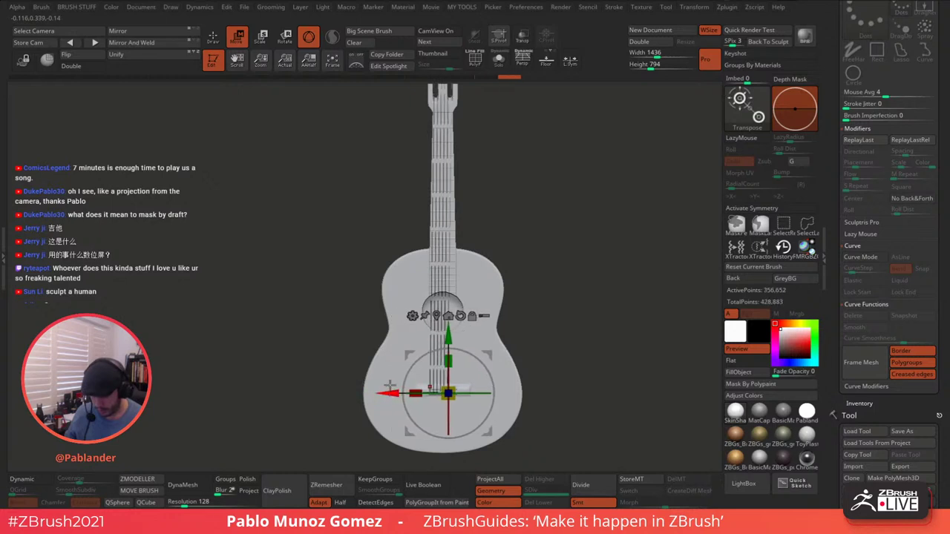
{"action": "left_click_drag", "start_coordinate": [533, 253], "coordinate": [539, 274], "text": "ctrl"}
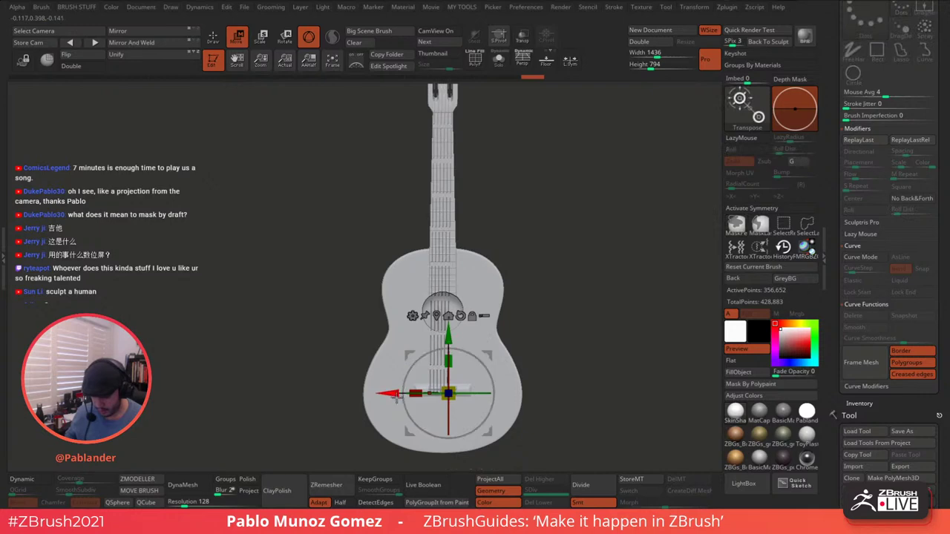
{"action": "left_click_drag", "start_coordinate": [395, 393], "coordinate": [395, 392]}
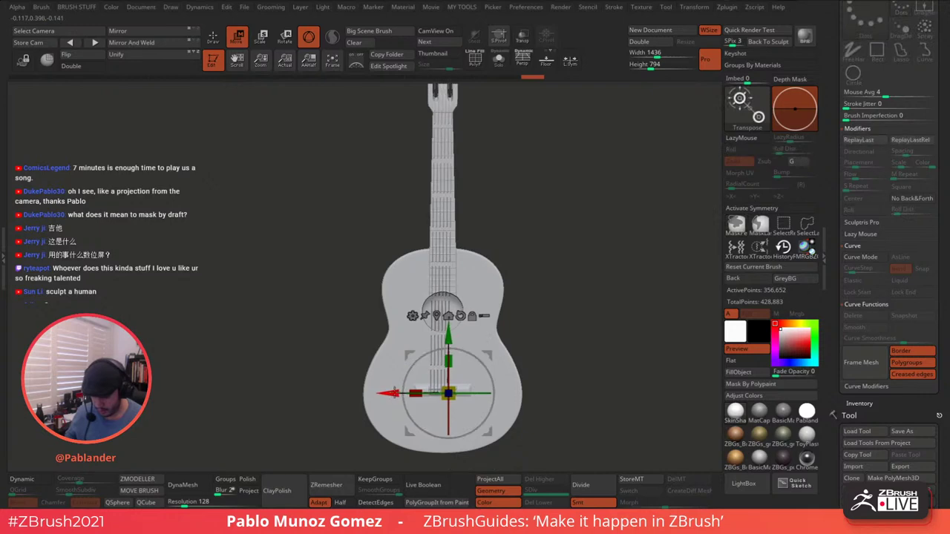
{"action": "key", "text": "1"}
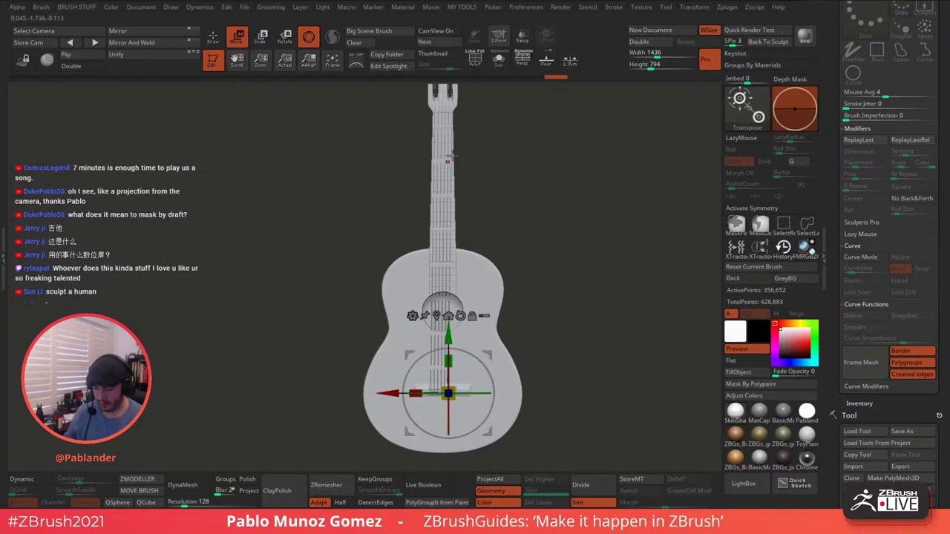
- Return to Draw mode and examine the six strings' spacing over the sound hole and fretboard
{"action": "left_click_drag", "start_coordinate": [495, 180], "coordinate": [493, 207]}
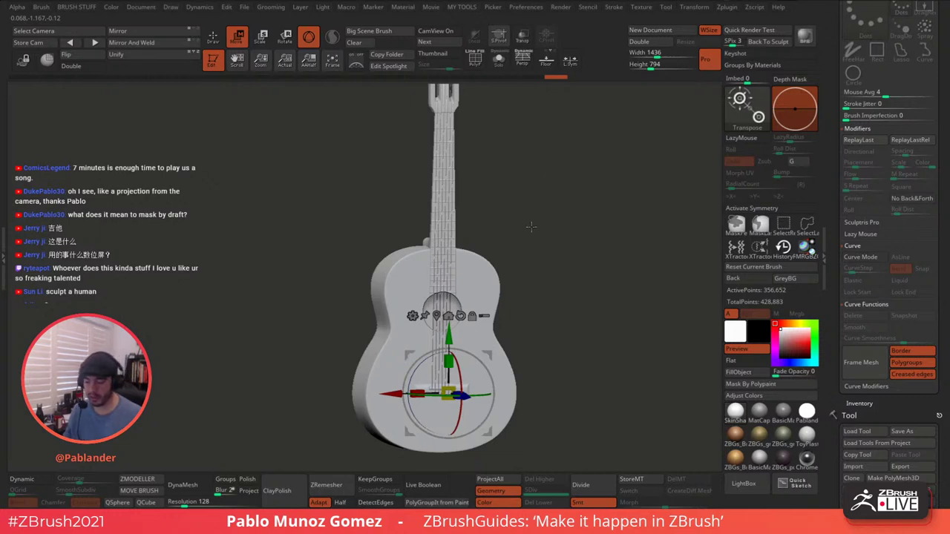
{"action": "left_click", "coordinate": [213, 36]}
{"action": "mouse_move", "coordinate": [553, 212]}
{"action": "left_mouse_down"}
{"action": "mouse_move", "coordinate": [536, 215]}
{"action": "mouse_move", "coordinate": [529, 252]}
{"action": "mouse_move", "coordinate": [539, 198]}
{"action": "mouse_move", "coordinate": [554, 225]}
{"action": "mouse_move", "coordinate": [562, 324]}
{"action": "mouse_move", "coordinate": [581, 301]}
{"action": "left_mouse_up"}
{"action": "left_click_drag", "start_coordinate": [601, 206], "coordinate": [593, 312], "text": "alt"}
{"action": "left_click_drag", "start_coordinate": [594, 311], "coordinate": [617, 258]}
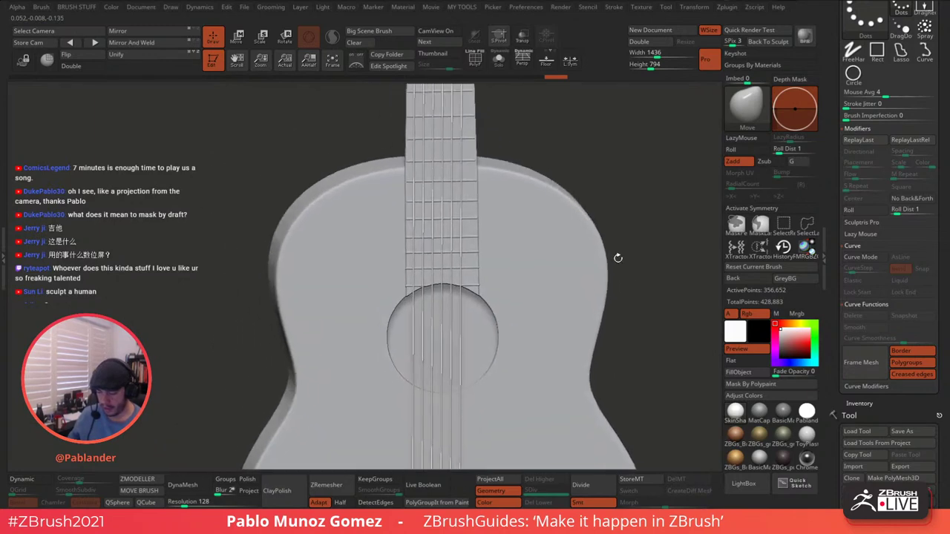
{"action": "left_click_drag", "start_coordinate": [611, 195], "coordinate": [555, 196], "text": "alt"}
{"action": "mouse_move", "coordinate": [522, 157]}
{"action": "left_mouse_down"}
{"action": "mouse_move", "coordinate": [469, 172]}
{"action": "mouse_move", "coordinate": [524, 177]}
{"action": "mouse_move", "coordinate": [536, 156]}
{"action": "left_mouse_up"}
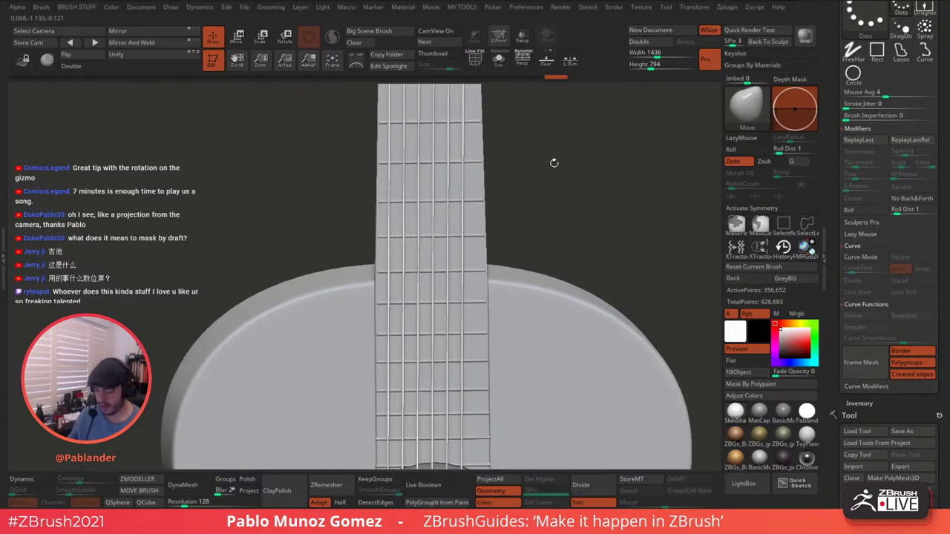
- Isolate and mask the leftmost string, restore the other strings and invert the mask so only that string stays editable
{"action": "key", "text": "space"}
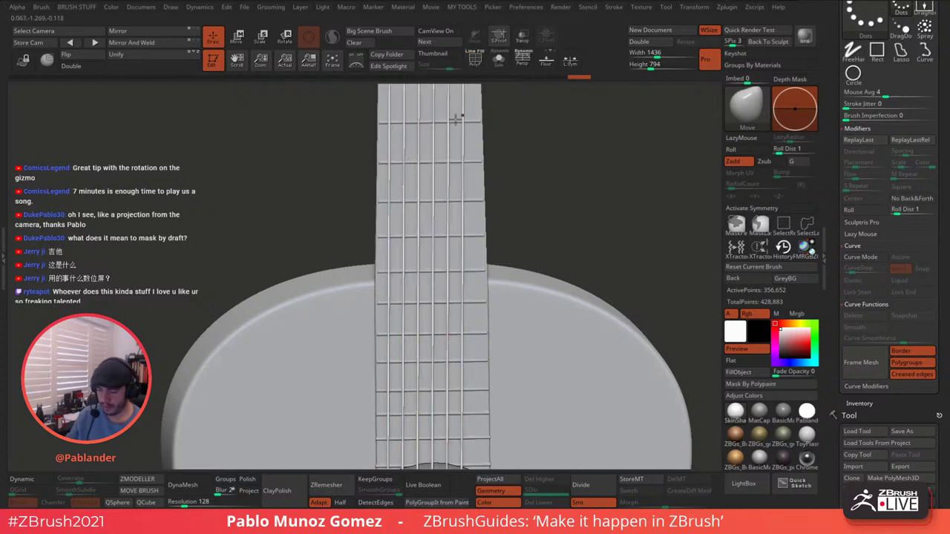
{"action": "key", "text": "ctrl+shift"}
{"action": "left_click", "coordinate": [389, 147], "text": "ctrl+shift"}
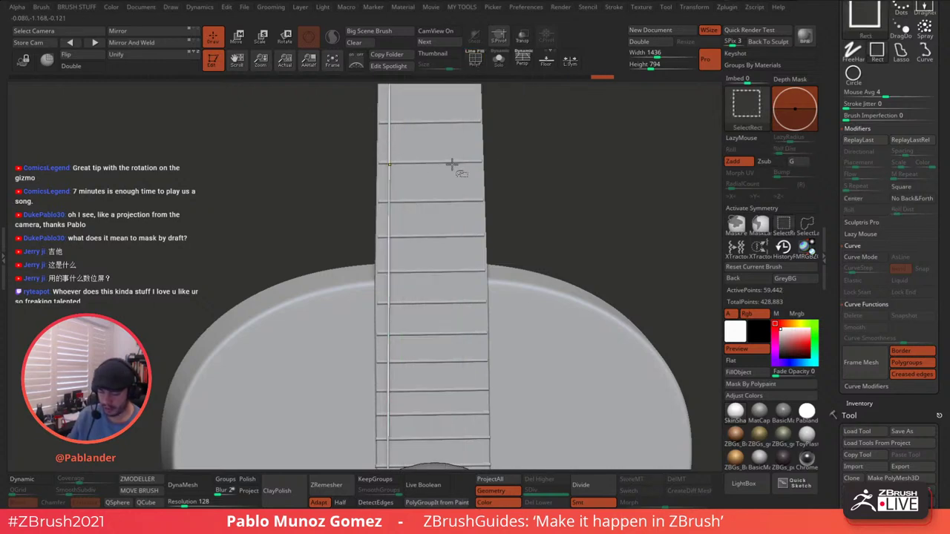
{"action": "key", "text": "space"}
{"action": "left_click", "coordinate": [593, 163], "text": "ctrl"}
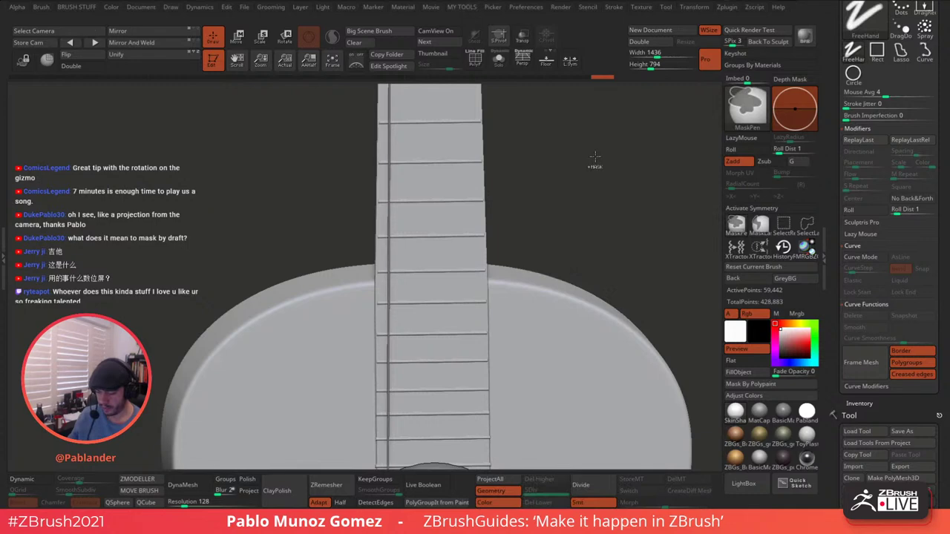
{"action": "left_click", "coordinate": [603, 164], "text": "ctrl+shift"}
{"action": "left_click", "coordinate": [599, 175], "text": "ctrl"}
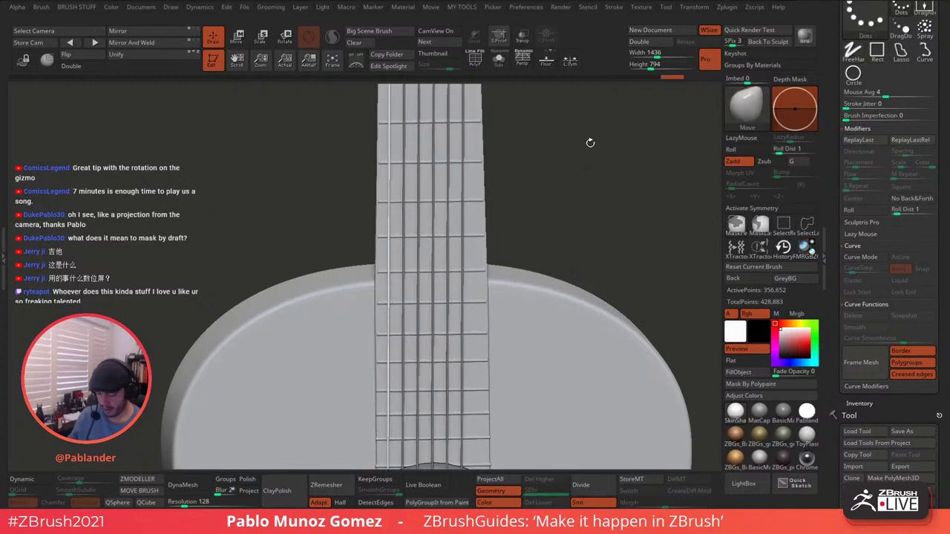
- Thicken the leftmost string slightly with the Inflate deformation and clear the mask
{"action": "key", "text": "space"}
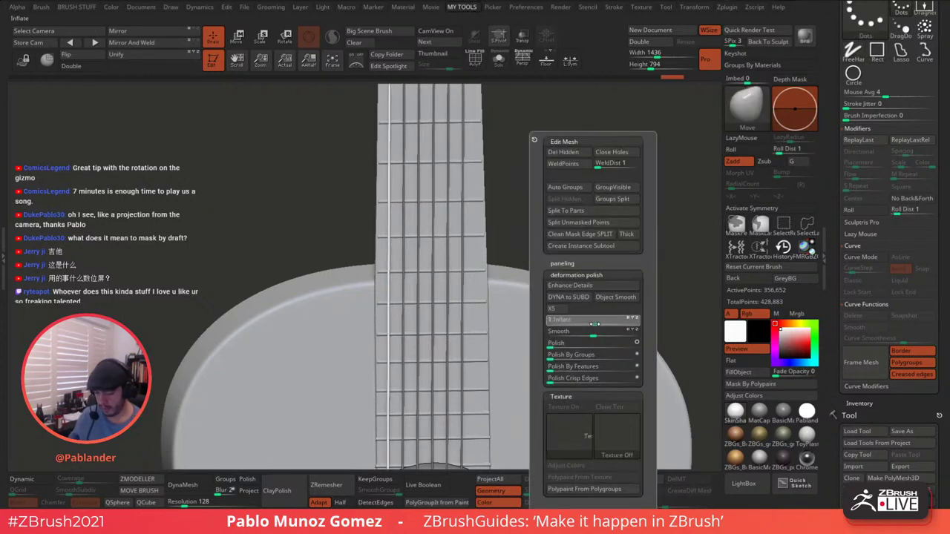
{"action": "left_click", "coordinate": [593, 324]}
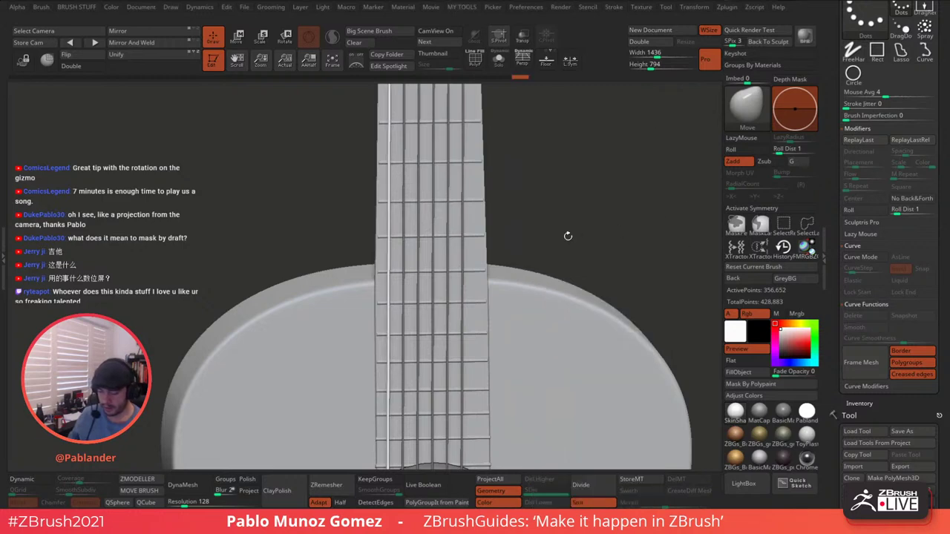
{"action": "left_click_drag", "start_coordinate": [555, 198], "coordinate": [541, 214], "text": "ctrl"}
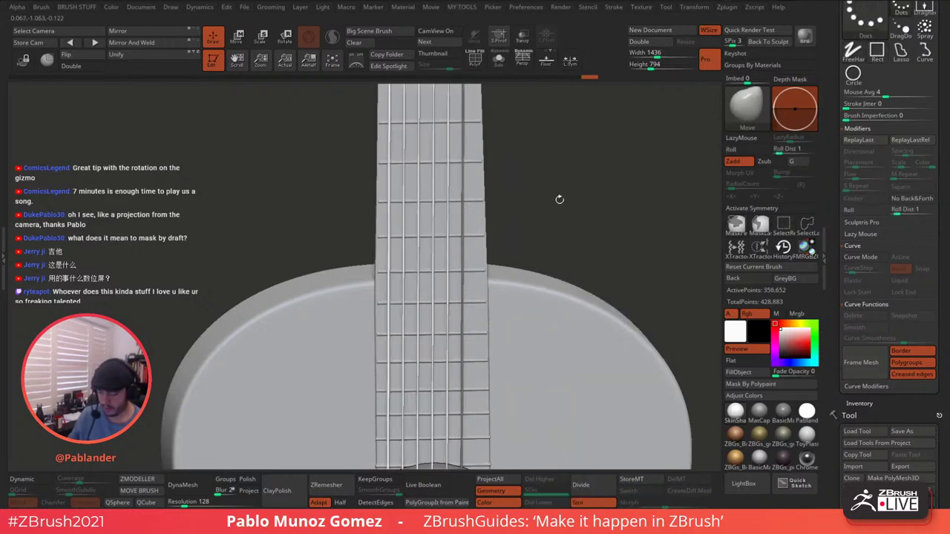
- Thin the unmasked rightmost string slightly with negative Inflate and check the string thicknesses in Solo mode
{"action": "key", "text": "space"}
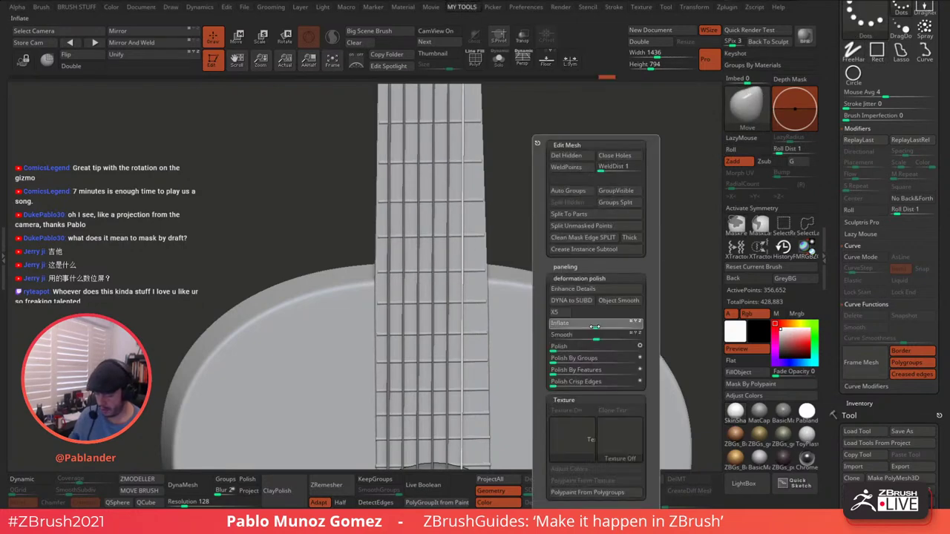
{"action": "left_click_drag", "start_coordinate": [595, 327], "coordinate": [595, 326]}
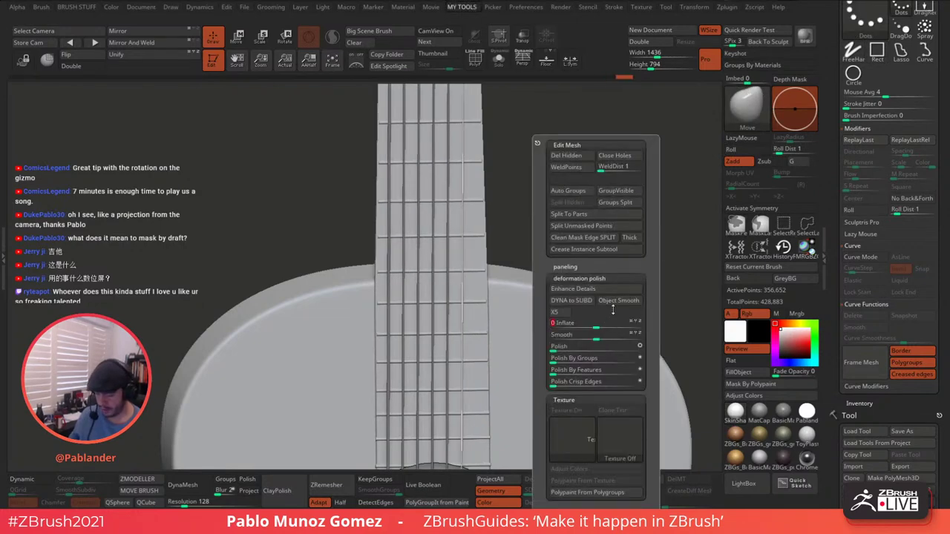
{"action": "left_click", "coordinate": [499, 61]}
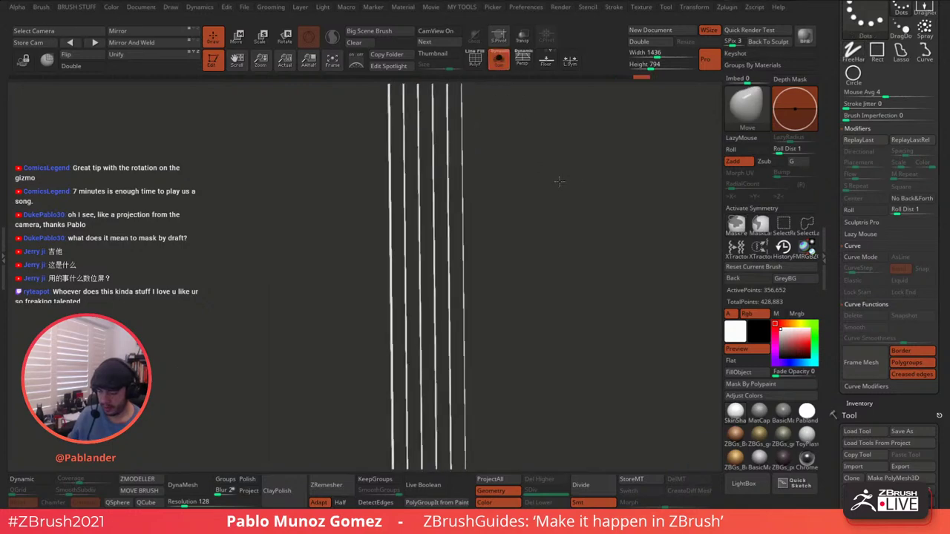
{"action": "left_click", "coordinate": [499, 62]}
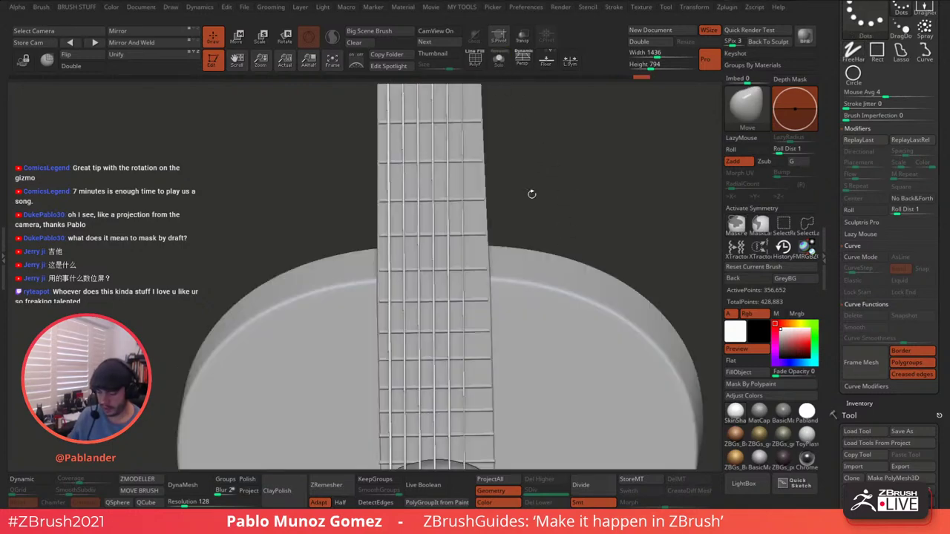
{"action": "left_click_drag", "start_coordinate": [532, 192], "coordinate": [498, 206], "text": "alt"}
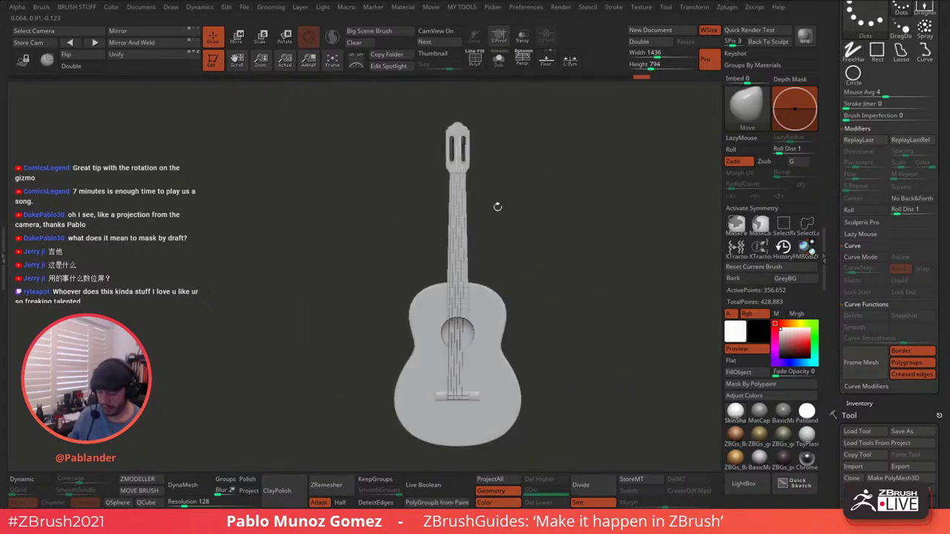
- Move the strings subtool PM3D_Cube3D1 into the hidden first folder and select subtool PM3D_Cylinder3D7
{"action": "left_click_drag", "start_coordinate": [840, 128], "coordinate": [839, 250]}
{"action": "left_click", "coordinate": [870, 96]}
{"action": "left_click_drag", "start_coordinate": [836, 199], "coordinate": [837, 116]}
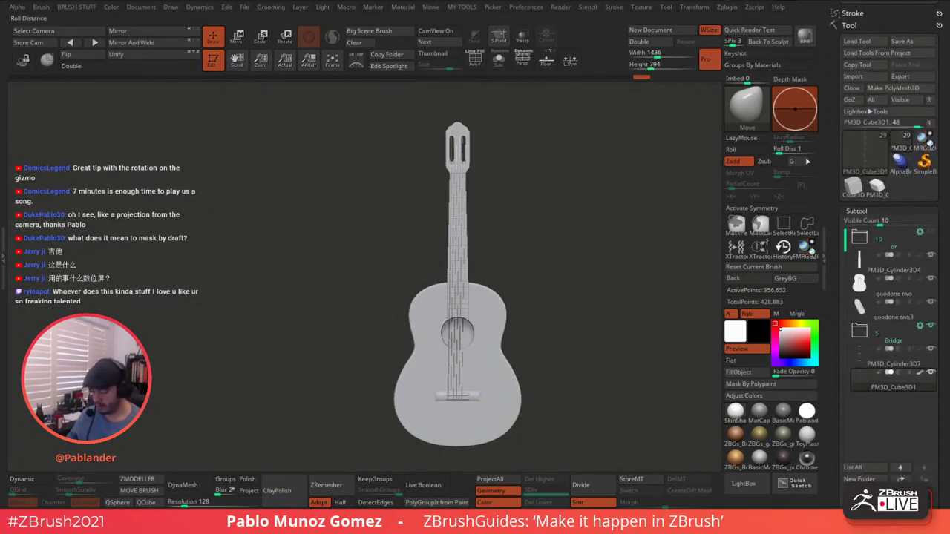
{"action": "mouse_move", "coordinate": [596, 282]}
{"action": "left_mouse_down"}
{"action": "mouse_move", "coordinate": [560, 265]}
{"action": "mouse_move", "coordinate": [591, 294]}
{"action": "mouse_move", "coordinate": [476, 172]}
{"action": "left_mouse_up"}
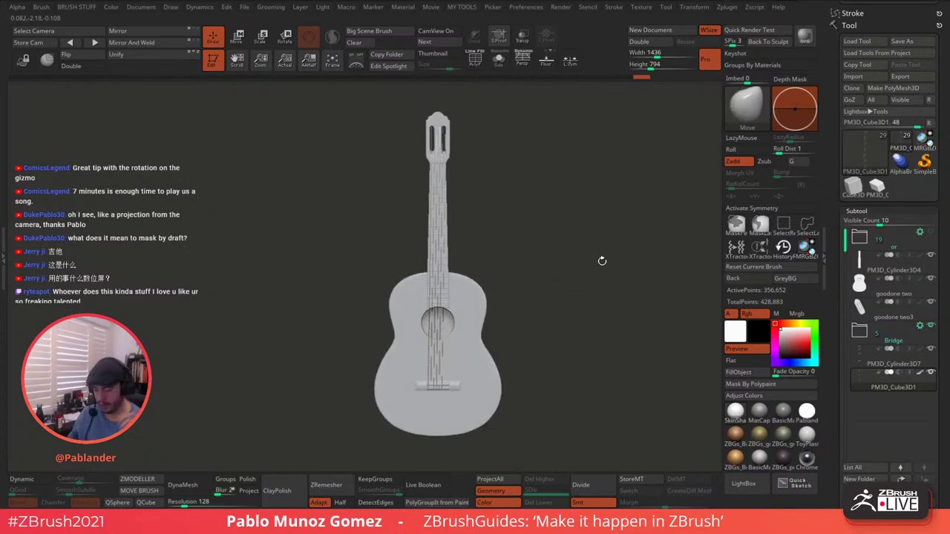
{"action": "left_click_drag", "start_coordinate": [927, 408], "coordinate": [889, 121]}
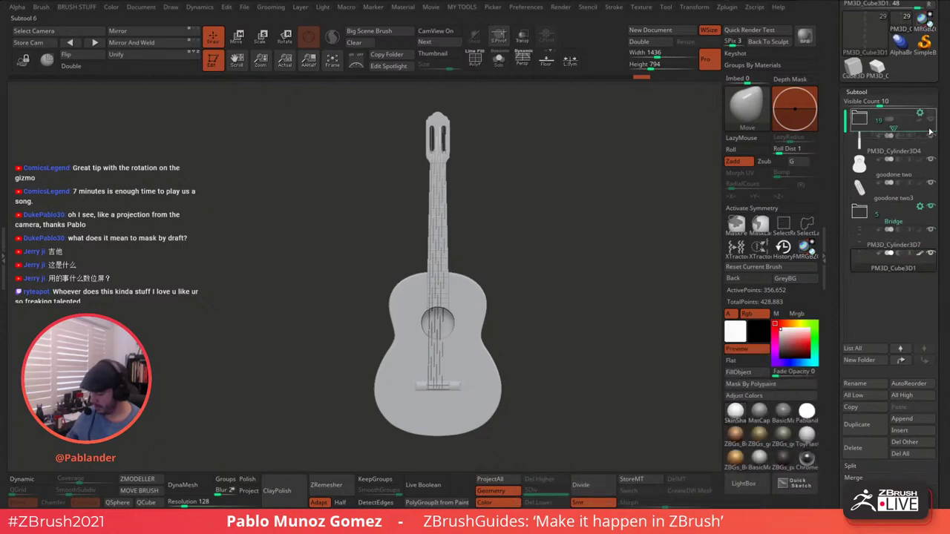
{"action": "left_click", "coordinate": [916, 246]}
- Append a ZSphere to the guitar as a new subtool and make it active
{"action": "left_click_drag", "start_coordinate": [598, 342], "coordinate": [595, 323], "text": "alt"}
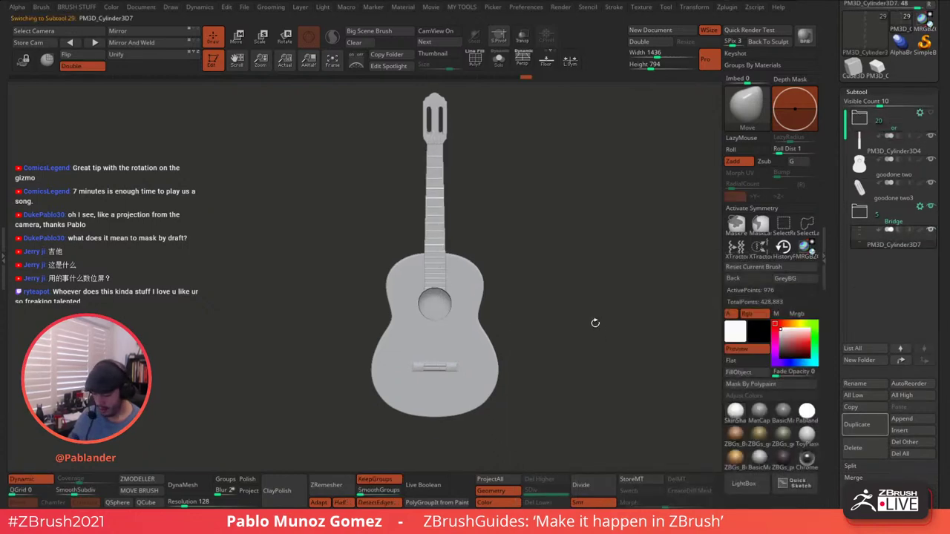
{"action": "left_click", "coordinate": [918, 422]}
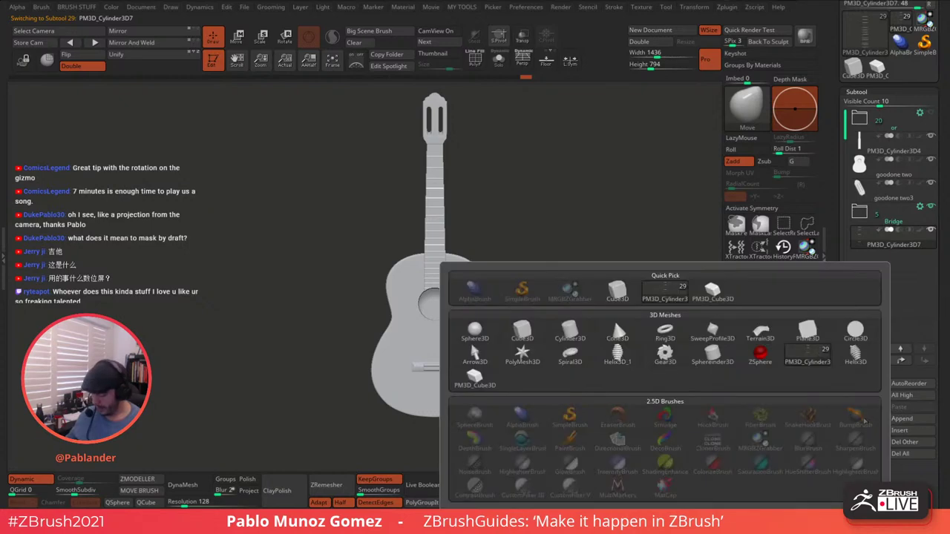
{"action": "left_click", "coordinate": [764, 359]}
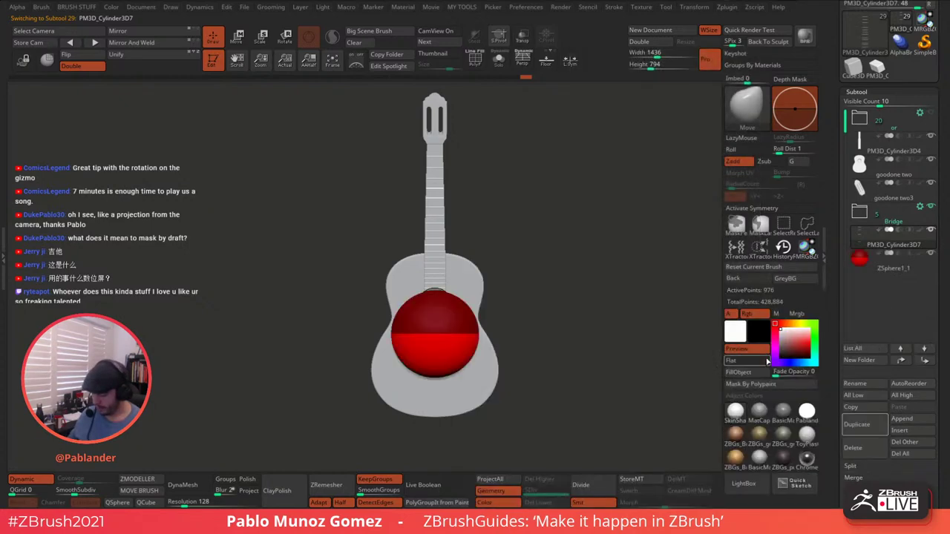
{"action": "left_click", "coordinate": [885, 268]}
{"action": "mouse_move", "coordinate": [560, 305]}
{"action": "left_mouse_down", "text": "alt"}
{"action": "mouse_move", "coordinate": [569, 339]}
{"action": "mouse_move", "coordinate": [564, 200]}
{"action": "left_mouse_up", "text": "alt"}
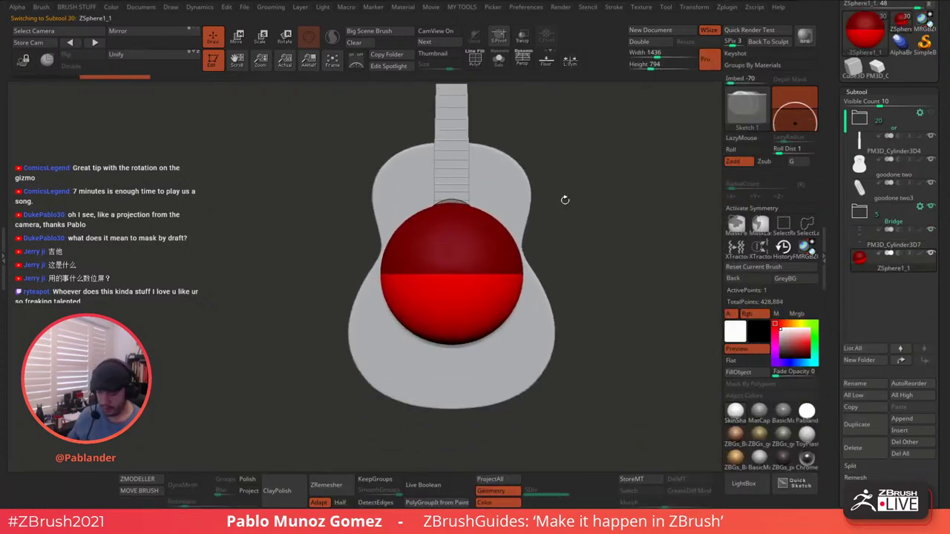
- Scale the ZSphere down and move it to just in front of the bridge
{"action": "left_click", "coordinate": [239, 37]}
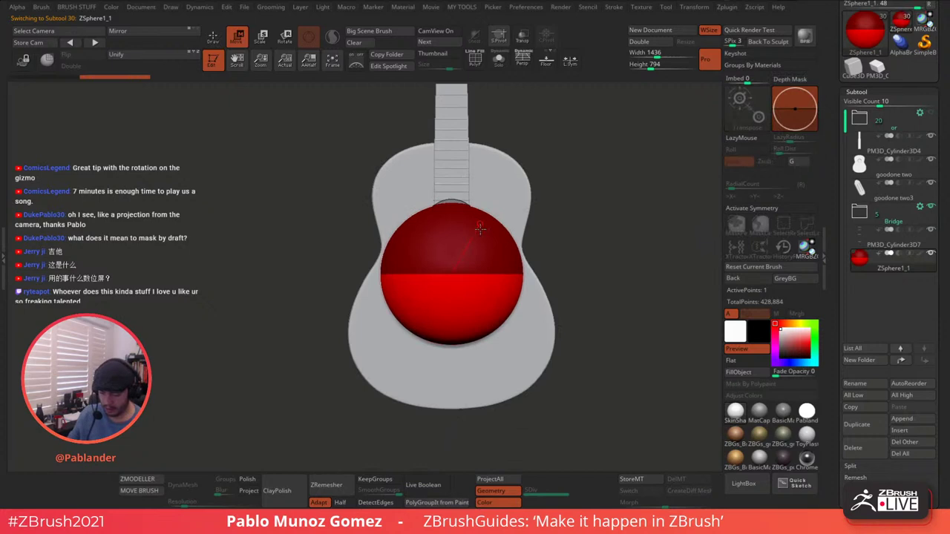
{"action": "left_click", "coordinate": [263, 44]}
{"action": "left_click_drag", "start_coordinate": [486, 266], "coordinate": [403, 146]}
{"action": "left_click_drag", "start_coordinate": [468, 289], "coordinate": [426, 152]}
{"action": "left_click", "coordinate": [234, 40]}
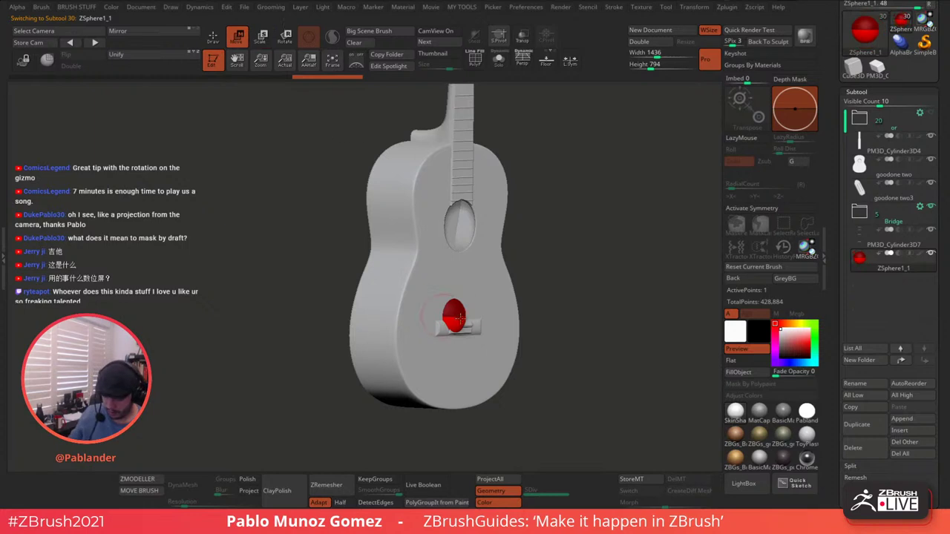
{"action": "left_click_drag", "start_coordinate": [457, 319], "coordinate": [486, 323]}
- Shrink the ZSphere further to a tiny ball and check its position beside the bridge from the side
{"action": "left_click", "coordinate": [262, 38]}
{"action": "right_click_drag", "start_coordinate": [524, 194], "coordinate": [570, 261], "text": "ctrl"}
{"action": "left_click_drag", "start_coordinate": [570, 260], "coordinate": [413, 136]}
{"action": "left_click_drag", "start_coordinate": [440, 280], "coordinate": [430, 241]}
{"action": "left_click_drag", "start_coordinate": [473, 208], "coordinate": [524, 207], "text": "alt"}
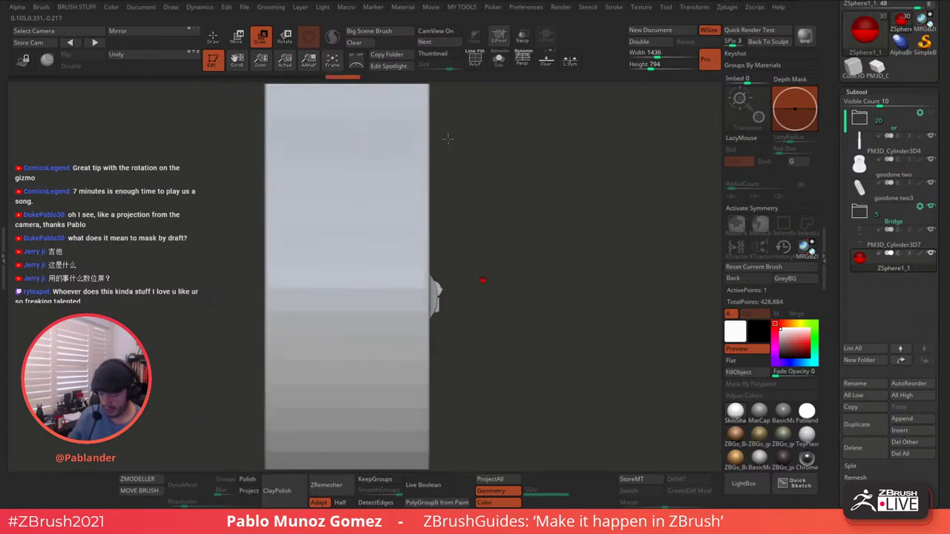
{"action": "left_click_drag", "start_coordinate": [460, 148], "coordinate": [550, 233]}
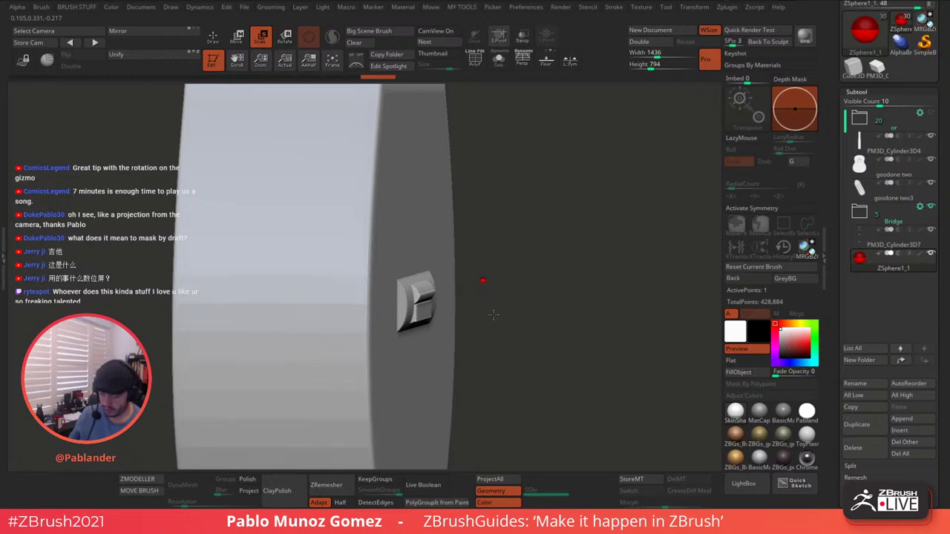
{"action": "left_click_drag", "start_coordinate": [484, 289], "coordinate": [521, 270]}
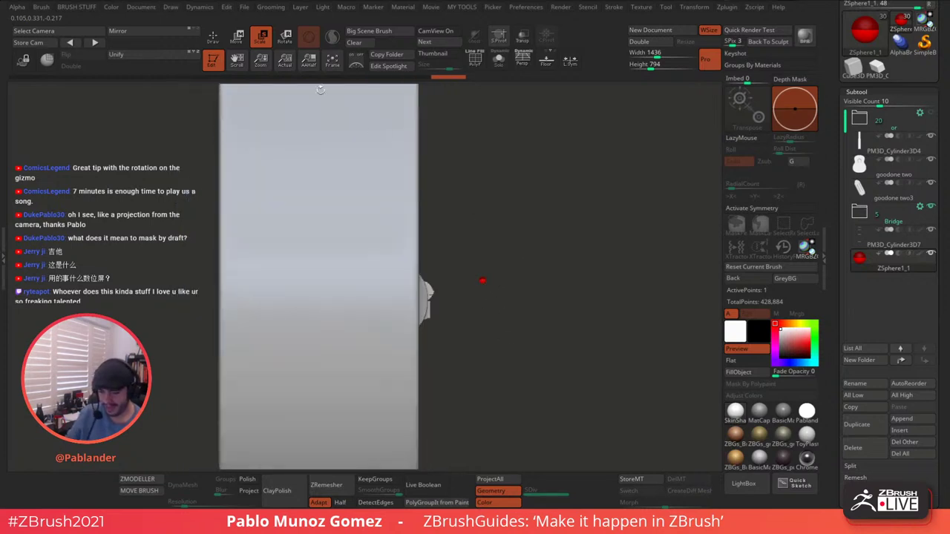
- Add a second ZSphere of similar size on the tiny one in front of the bridge
{"action": "left_click", "coordinate": [212, 37]}
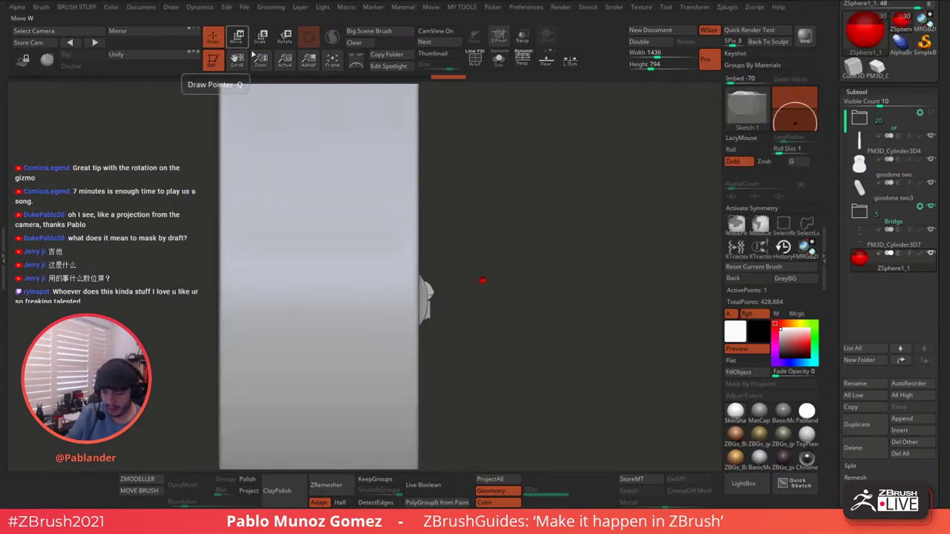
{"action": "right_click", "coordinate": [521, 209]}
{"action": "left_click_drag", "start_coordinate": [552, 188], "coordinate": [510, 221]}
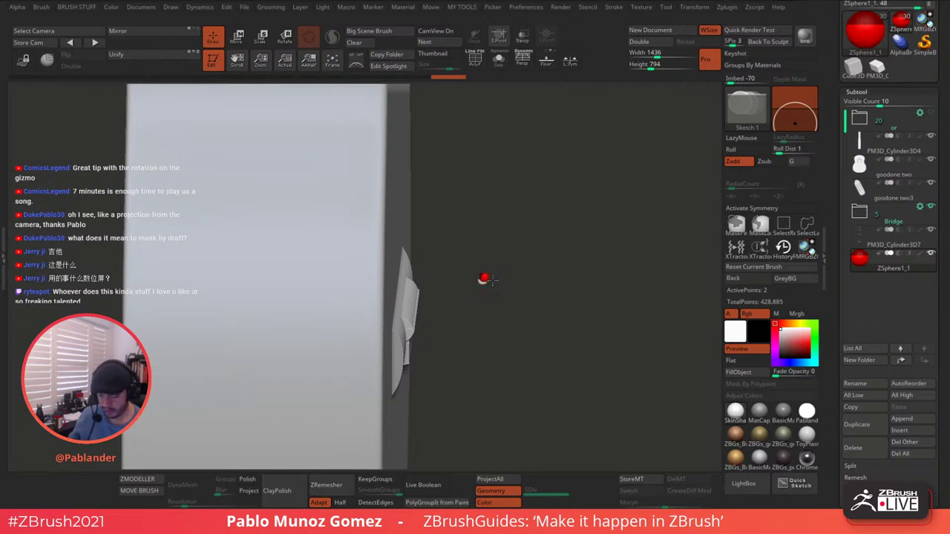
{"action": "left_click_drag", "start_coordinate": [493, 281], "coordinate": [495, 272]}
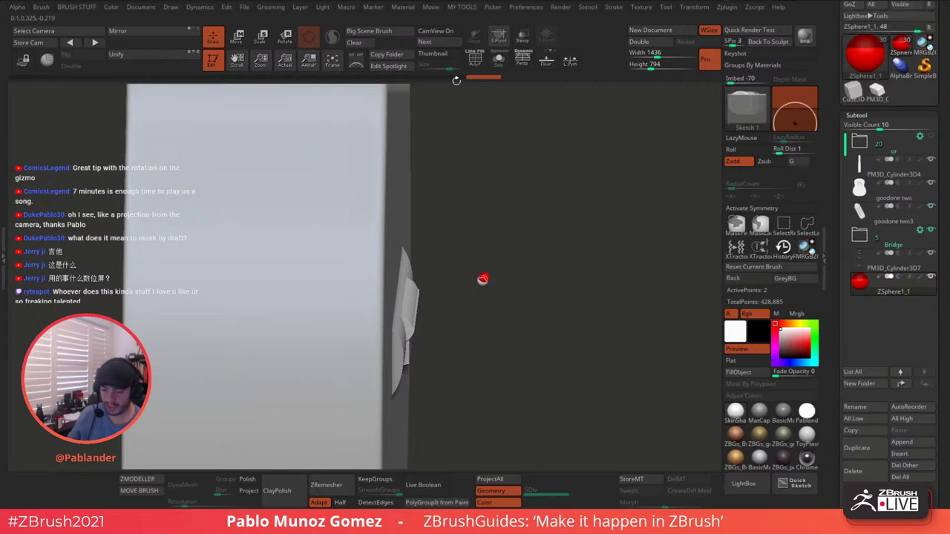
- Move the two tiny ZSpheres apart in side view, with the lower one beside the bridge and the other further out
{"action": "left_click", "coordinate": [238, 38]}
{"action": "left_click_drag", "start_coordinate": [536, 204], "coordinate": [529, 214], "text": "shift"}
{"action": "left_click_drag", "start_coordinate": [483, 276], "coordinate": [479, 238]}
{"action": "left_click_drag", "start_coordinate": [483, 284], "coordinate": [469, 349]}
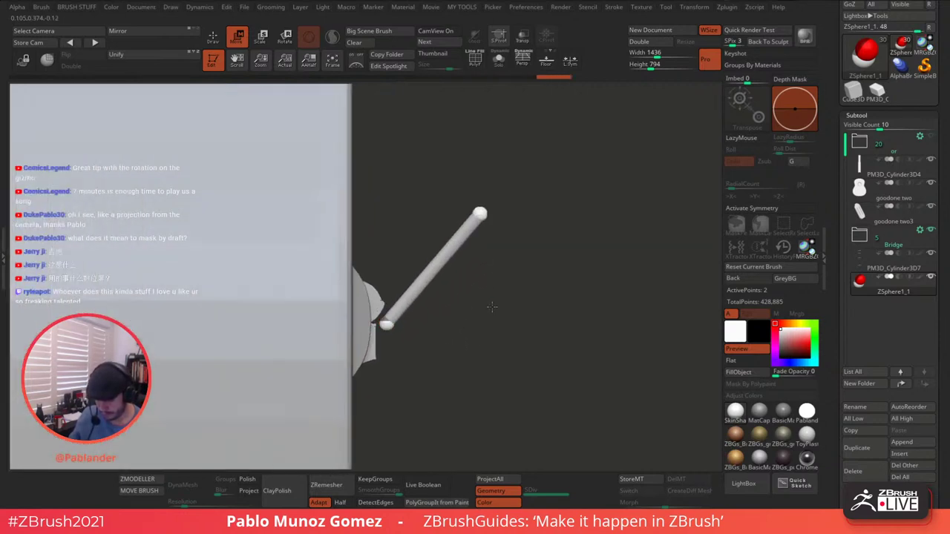
{"action": "left_click_drag", "start_coordinate": [492, 305], "coordinate": [518, 305], "text": "alt"}
- Delete the outer ZSphere and scale the remaining one at the bridge down to a much smaller ball
{"action": "key", "text": "q"}
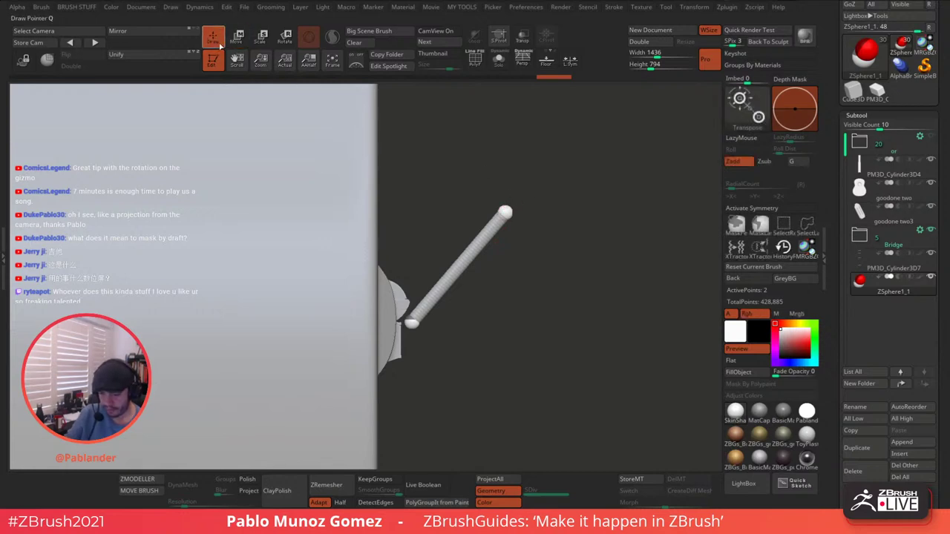
{"action": "left_click", "coordinate": [514, 211], "text": "alt"}
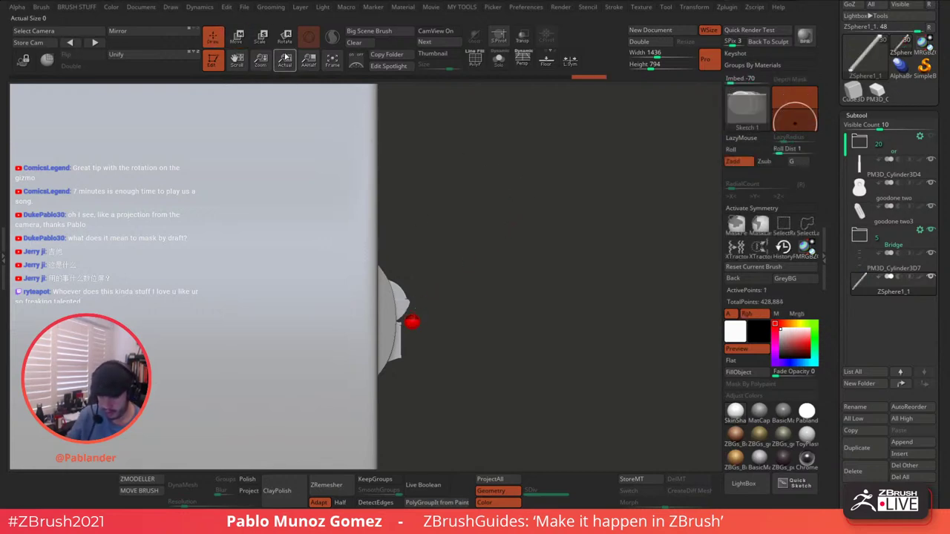
{"action": "key", "text": "e"}
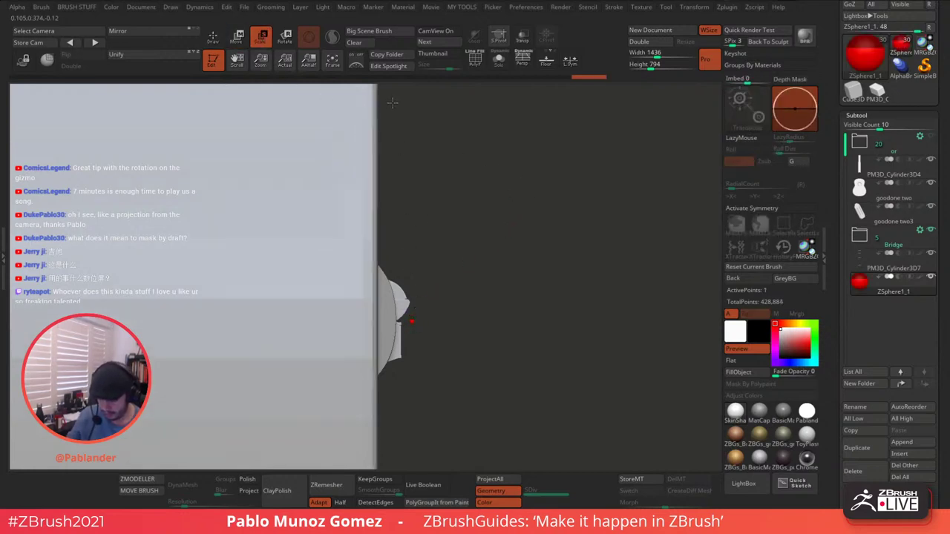
- Draw a new child ZSphere of matching size on the shrunken ZSphere beside the bridge
{"action": "key", "text": "q"}
{"action": "mouse_move", "coordinate": [455, 249]}
{"action": "left_mouse_down"}
{"action": "mouse_move", "coordinate": [456, 272]}
{"action": "mouse_move", "coordinate": [481, 282]}
{"action": "mouse_move", "coordinate": [413, 324]}
{"action": "mouse_move", "coordinate": [427, 276]}
{"action": "mouse_move", "coordinate": [419, 307]}
{"action": "left_mouse_up"}
{"action": "left_click", "coordinate": [413, 322], "text": "shift"}
- Position both ends of the thin ZSphere chain so it runs from the bridge's lower edge up past the saddle
{"action": "key", "text": "w"}
{"action": "left_click_drag", "start_coordinate": [418, 375], "coordinate": [417, 376]}
{"action": "left_click_drag", "start_coordinate": [423, 278], "coordinate": [424, 257]}
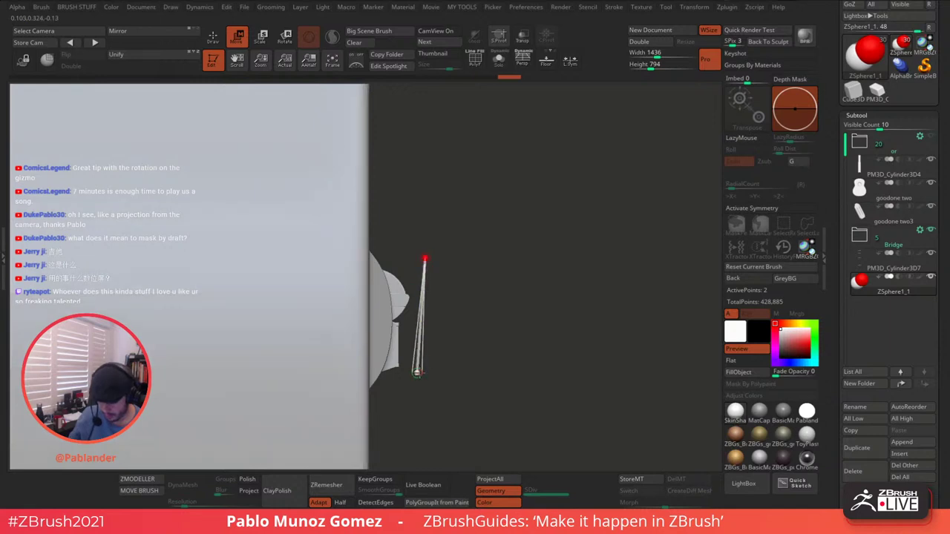
{"action": "left_click_drag", "start_coordinate": [417, 373], "coordinate": [402, 321]}
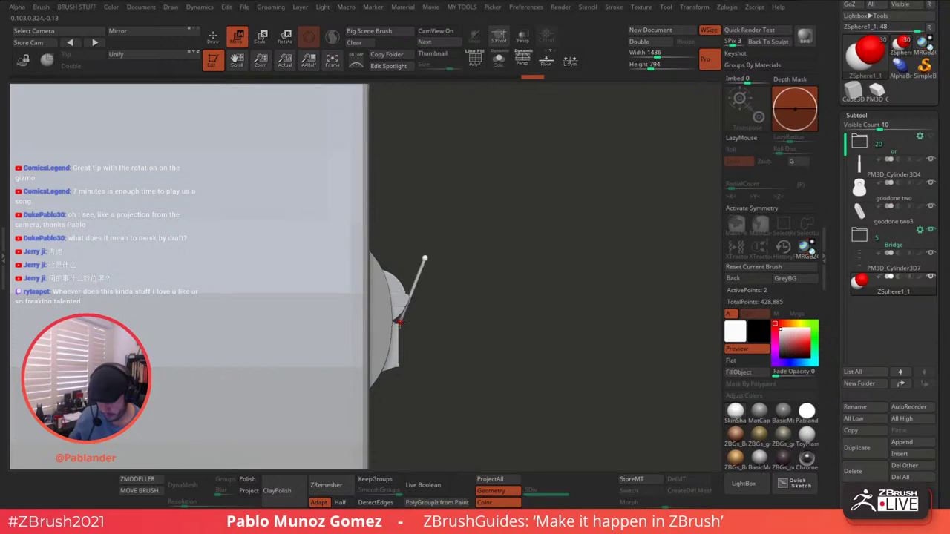
{"action": "left_click_drag", "start_coordinate": [405, 368], "coordinate": [400, 369]}
{"action": "left_click_drag", "start_coordinate": [424, 258], "coordinate": [425, 284]}
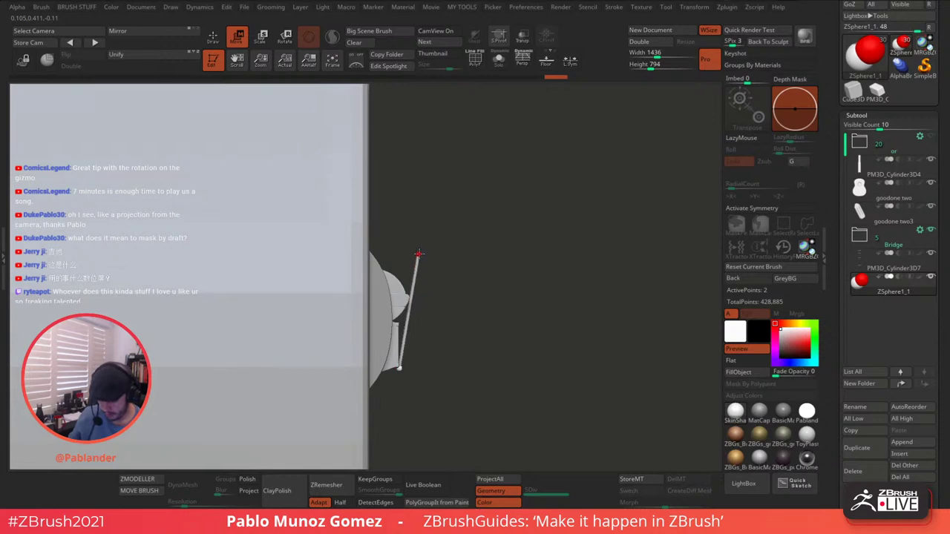
- Insert three intermediate ZSpheres along the chain beside the bridge
{"action": "left_click_drag", "start_coordinate": [457, 280], "coordinate": [477, 250], "text": "alt"}
{"action": "key", "text": "q"}
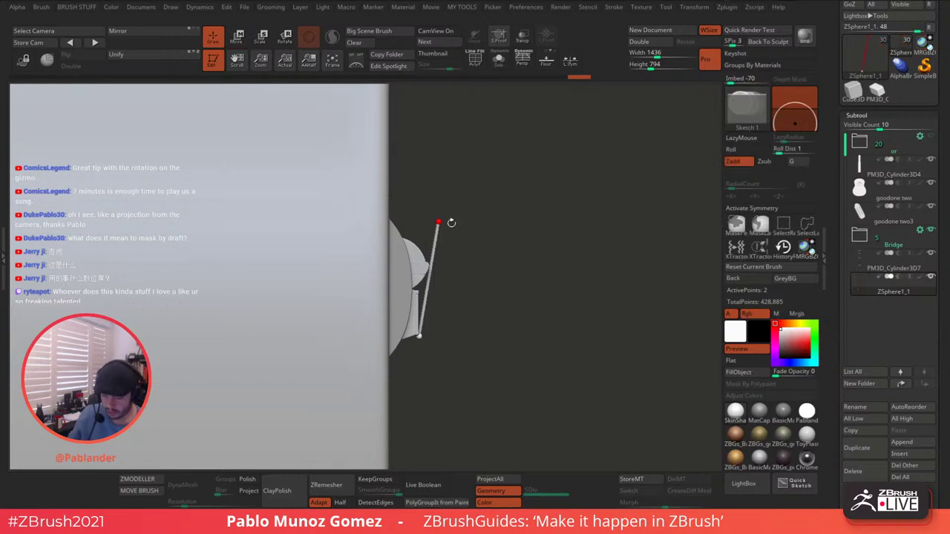
{"action": "left_click", "coordinate": [430, 265]}
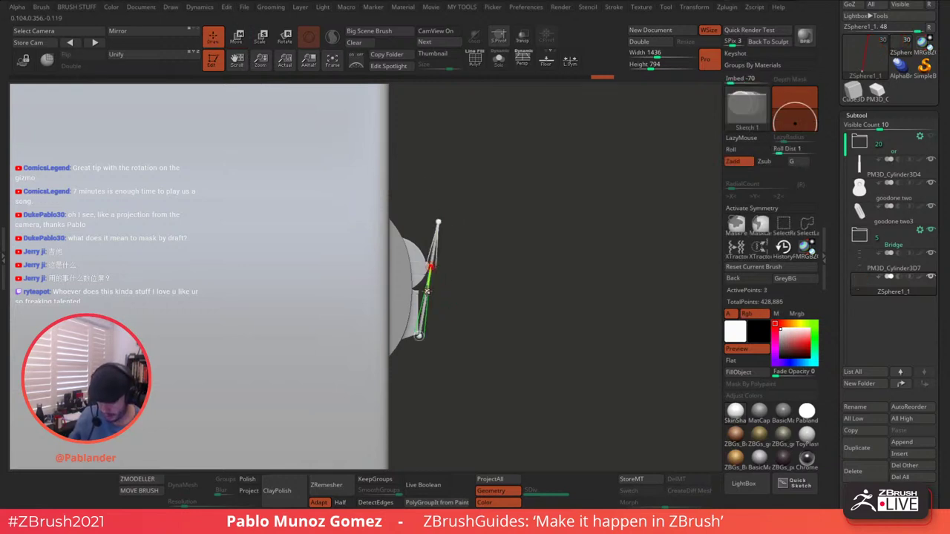
{"action": "left_click", "coordinate": [427, 290]}
- Move the chain's upper ZSpheres so the string bends over the saddle and dips into the gap of the bridge
{"action": "left_click", "coordinate": [238, 36]}
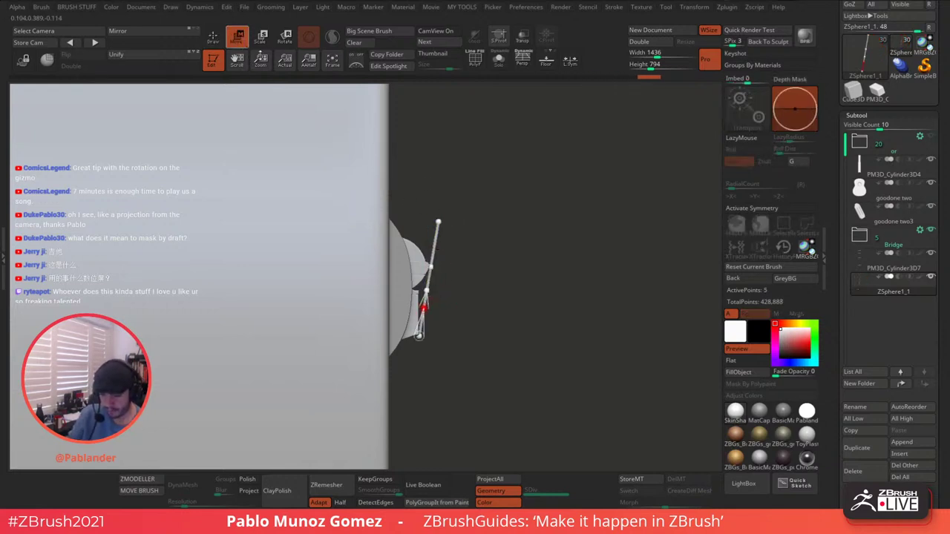
{"action": "left_click_drag", "start_coordinate": [503, 255], "coordinate": [500, 314], "text": "alt"}
{"action": "left_click", "coordinate": [439, 218]}
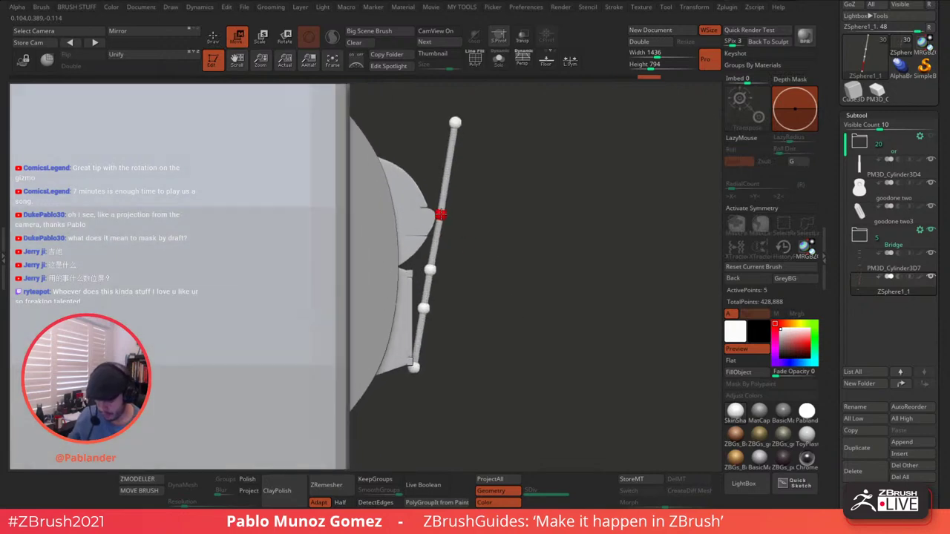
{"action": "left_click_drag", "start_coordinate": [455, 121], "coordinate": [430, 106]}
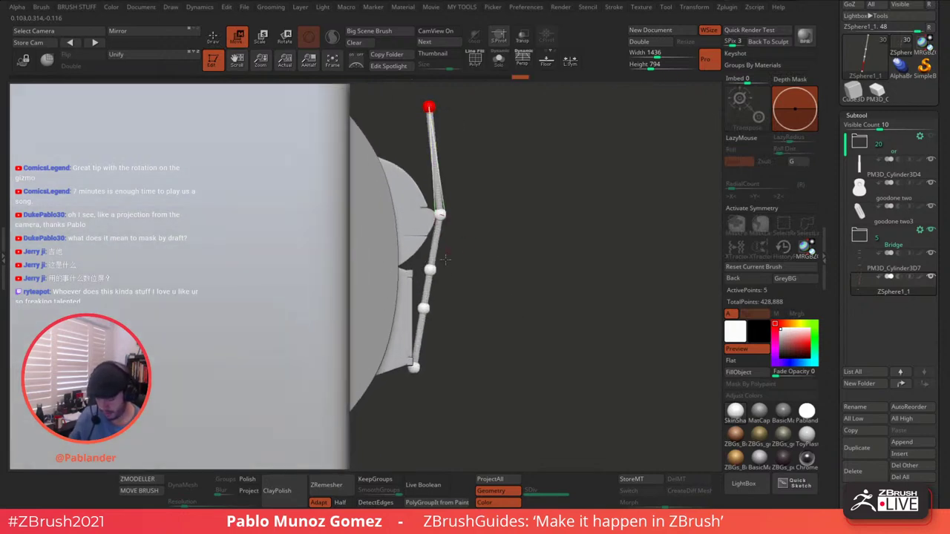
{"action": "mouse_move", "coordinate": [434, 274]}
{"action": "right_mouse_down", "text": "alt"}
{"action": "mouse_move", "coordinate": [452, 282]}
{"action": "mouse_move", "coordinate": [451, 271]}
{"action": "right_mouse_up", "text": "alt"}
{"action": "left_click_drag", "start_coordinate": [447, 268], "coordinate": [430, 265]}
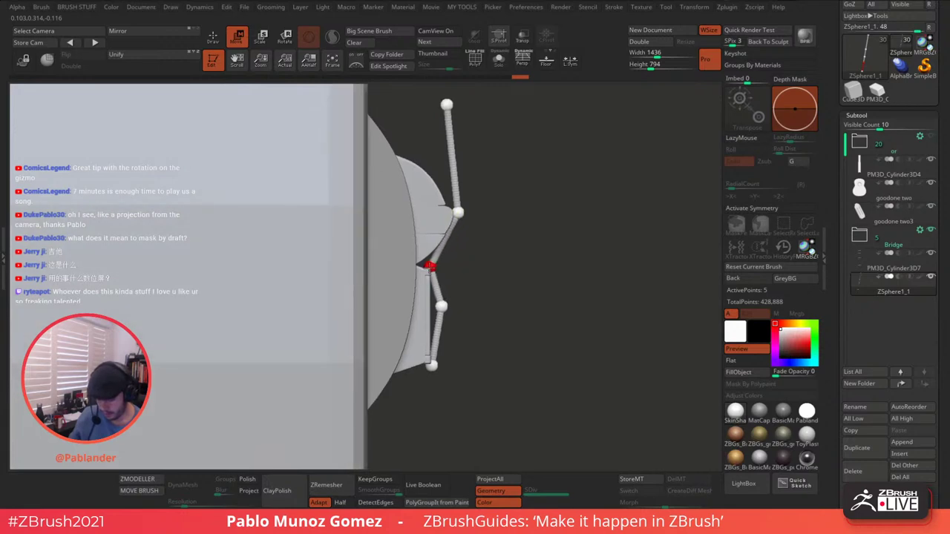
- Rearrange the chain's lower ZSpheres so the string passes under the bridge and loops back up in front of it
{"action": "left_click_drag", "start_coordinate": [442, 306], "coordinate": [440, 275]}
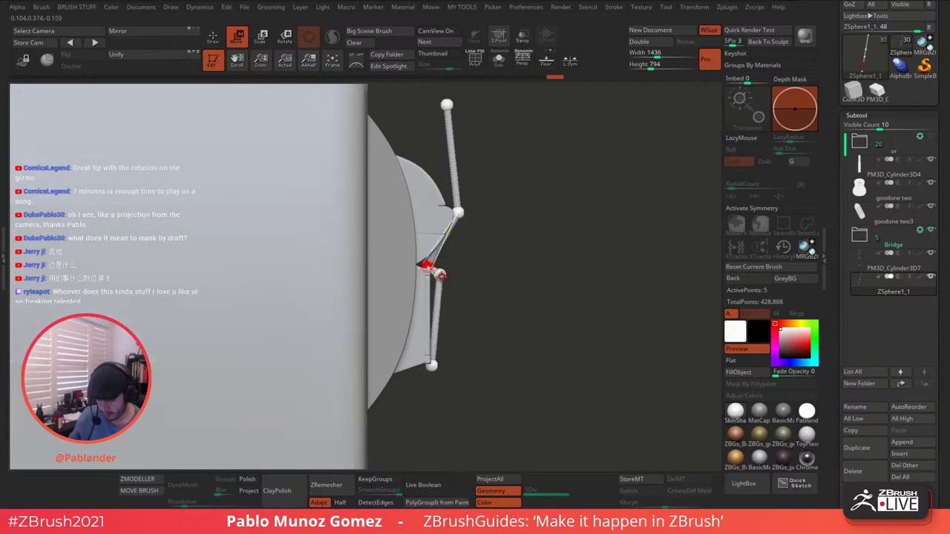
{"action": "left_click_drag", "start_coordinate": [431, 365], "coordinate": [439, 373]}
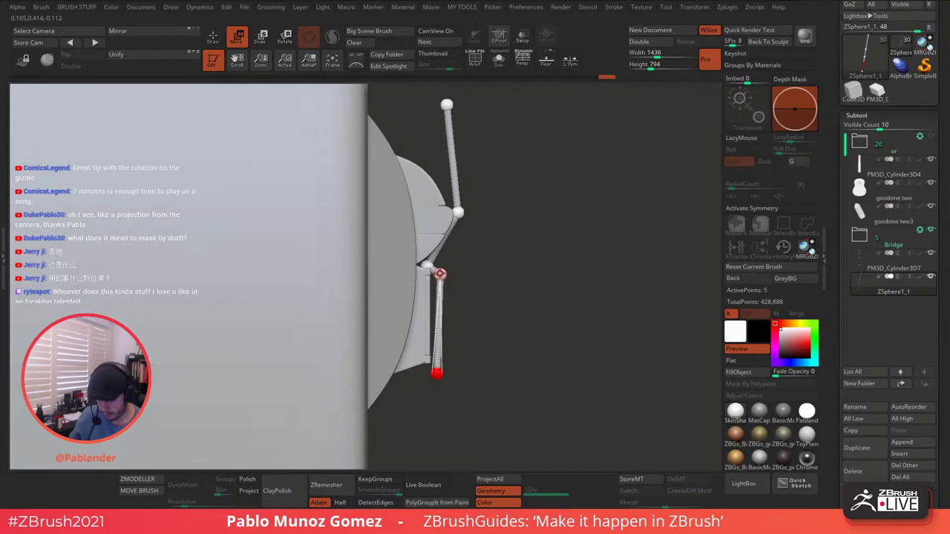
{"action": "left_click_drag", "start_coordinate": [440, 274], "coordinate": [420, 376]}
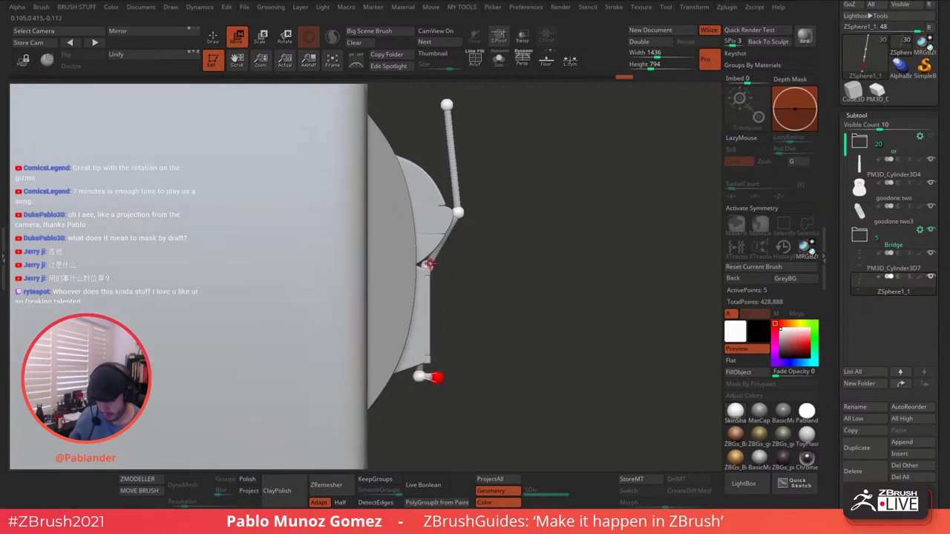
{"action": "left_click_drag", "start_coordinate": [430, 264], "coordinate": [427, 264]}
{"action": "left_click_drag", "start_coordinate": [419, 376], "coordinate": [438, 366]}
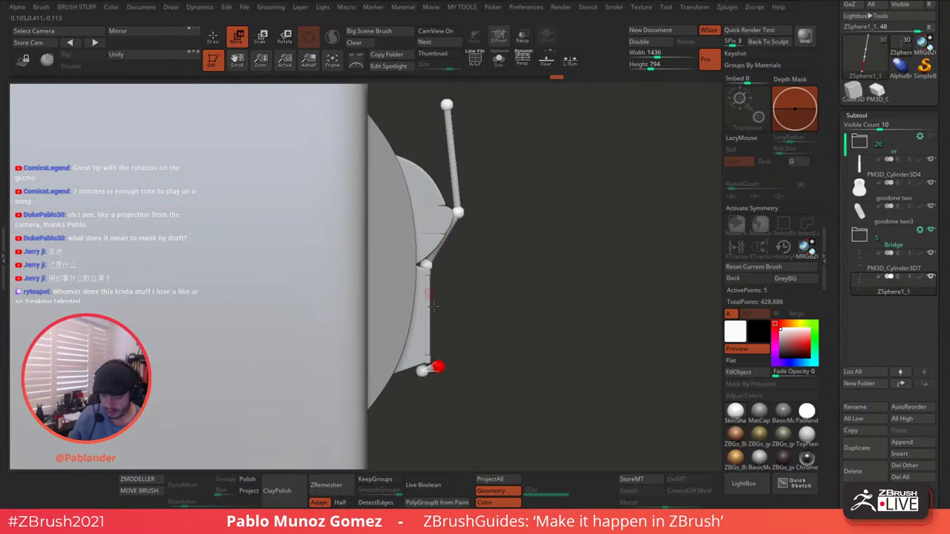
{"action": "left_click_drag", "start_coordinate": [438, 366], "coordinate": [447, 263]}
- Isolate the ZSphere chain and insert four more ZSpheres along both sides of the lower loop
{"action": "key", "text": "q"}
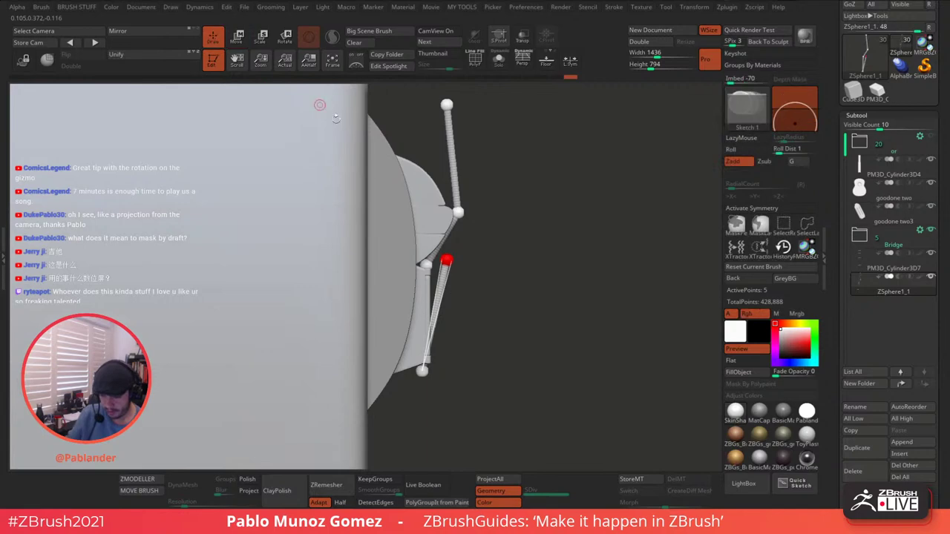
{"action": "left_click", "coordinate": [436, 310]}
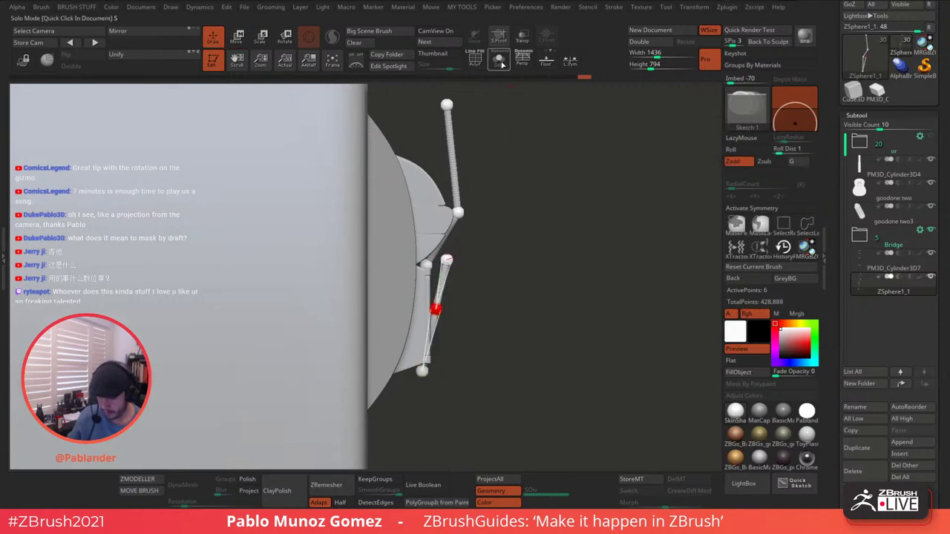
{"action": "key", "text": "alt+s"}
{"action": "left_click", "coordinate": [426, 286]}
{"action": "left_click", "coordinate": [423, 332]}
{"action": "left_click", "coordinate": [428, 342]}
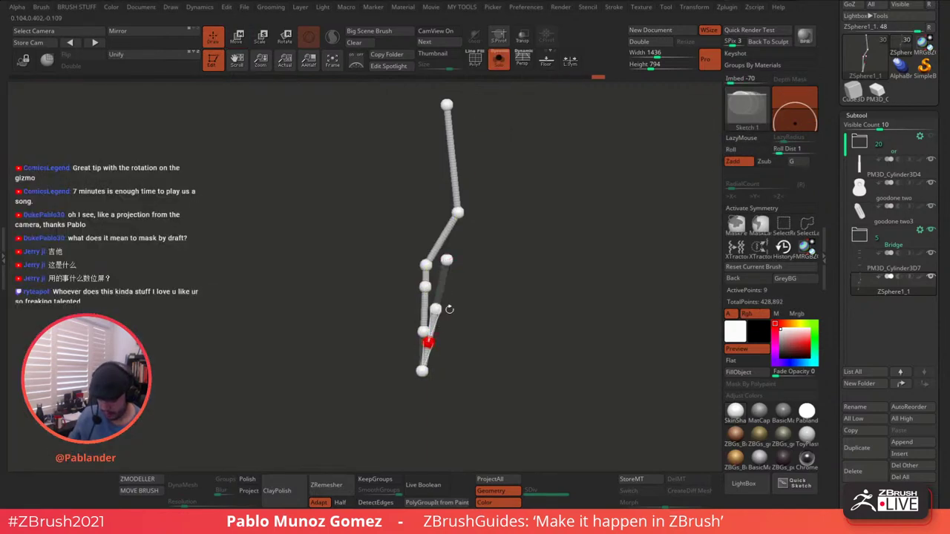
- Move the loop's ZSpheres to form a narrow U with roughly parallel sides and a squared lower end
{"action": "key", "text": "w"}
{"action": "left_click_drag", "start_coordinate": [436, 309], "coordinate": [448, 302]}
{"action": "left_click_drag", "start_coordinate": [428, 342], "coordinate": [442, 340]}
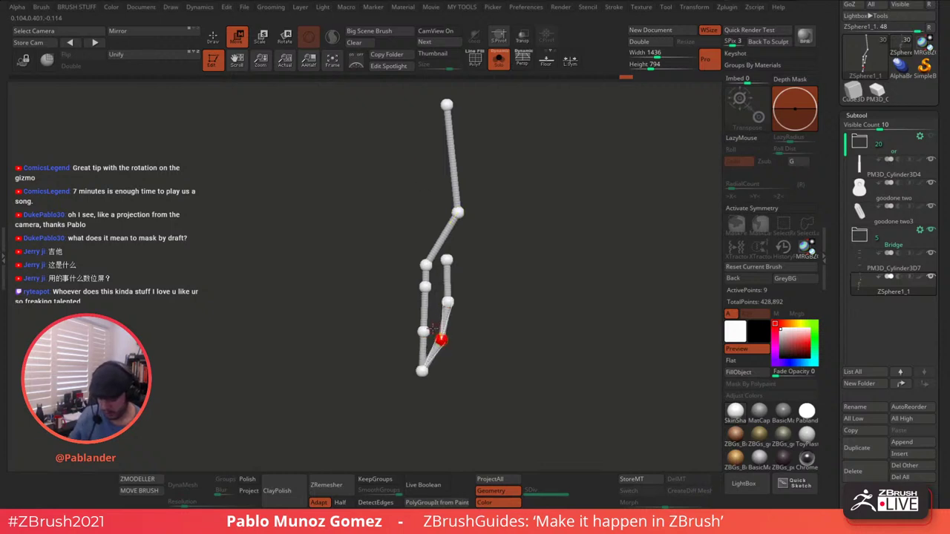
{"action": "left_click_drag", "start_coordinate": [426, 287], "coordinate": [423, 289]}
{"action": "key", "text": "ctrl+z"}
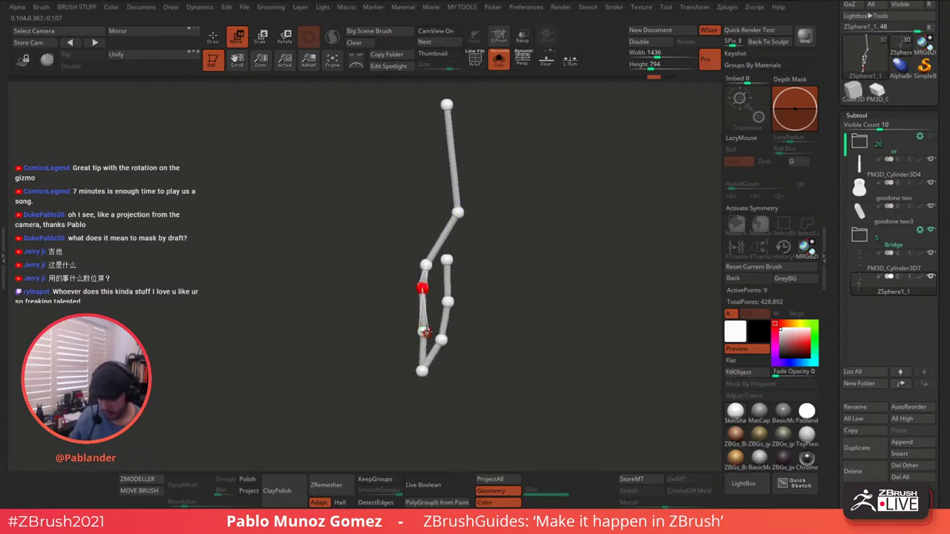
{"action": "left_click_drag", "start_coordinate": [424, 332], "coordinate": [422, 332]}
{"action": "left_click_drag", "start_coordinate": [422, 371], "coordinate": [424, 372]}
{"action": "left_click_drag", "start_coordinate": [442, 341], "coordinate": [441, 365]}
{"action": "left_click_drag", "start_coordinate": [446, 261], "coordinate": [443, 266]}
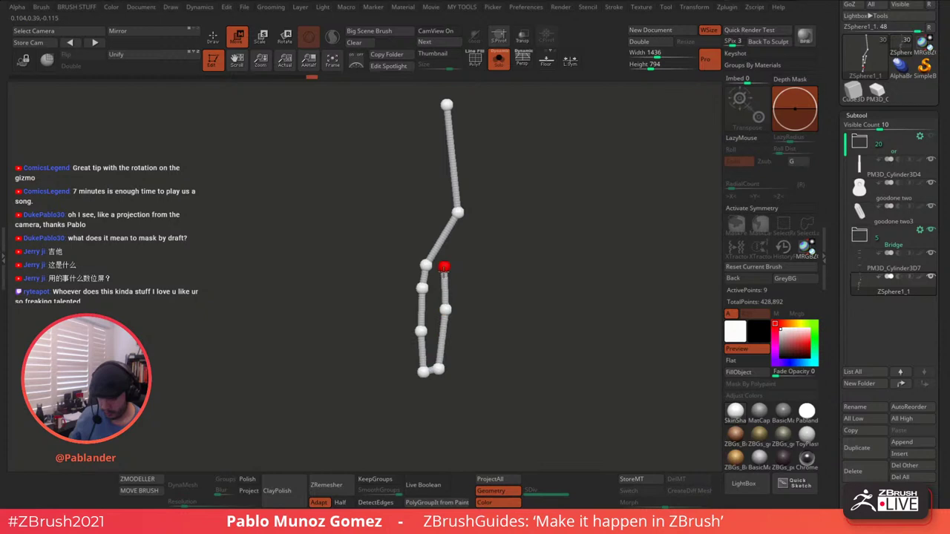
- Show the whole guitar again and pull the loop's ZSpheres in closely around the bridge
{"action": "left_click", "coordinate": [498, 60]}
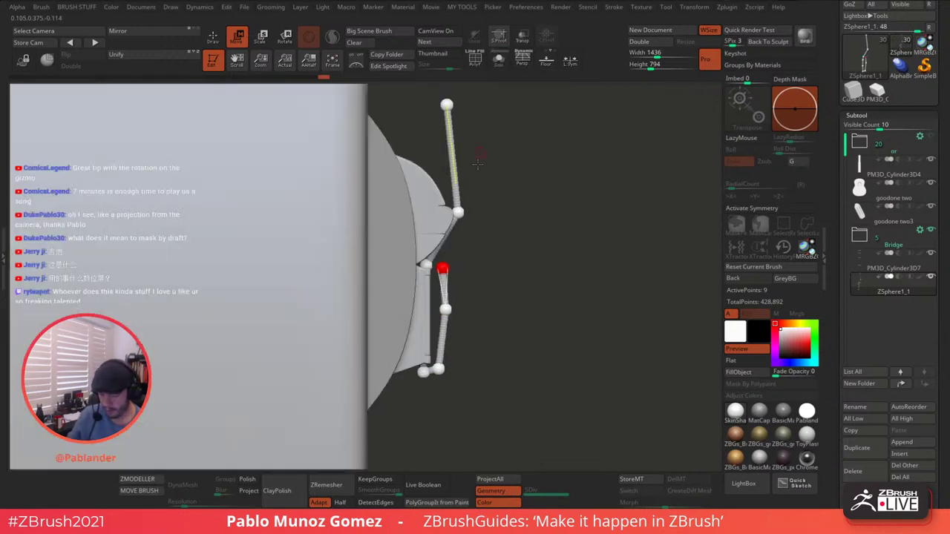
{"action": "left_click", "coordinate": [426, 264]}
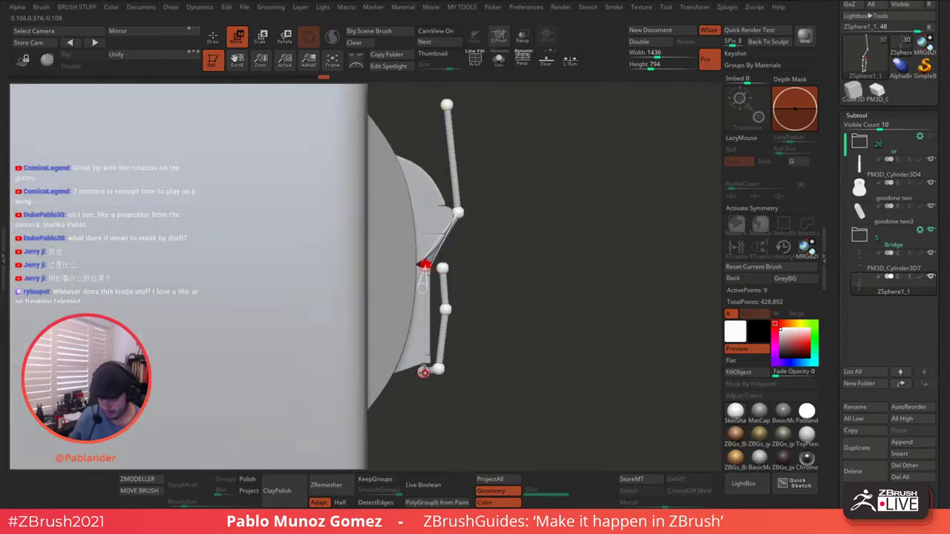
{"action": "left_click", "coordinate": [423, 372]}
{"action": "left_click_drag", "start_coordinate": [439, 369], "coordinate": [436, 367]}
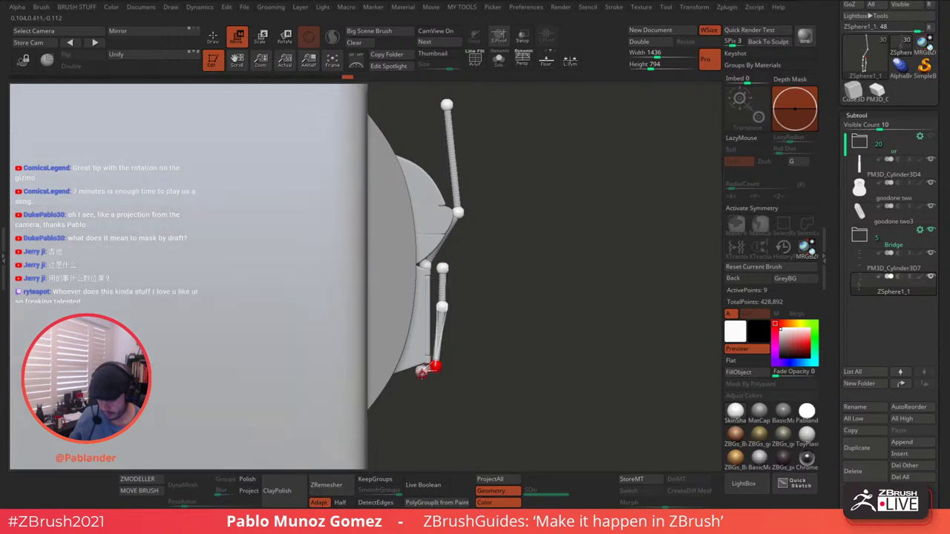
{"action": "left_click", "coordinate": [422, 371]}
{"action": "left_click_drag", "start_coordinate": [442, 307], "coordinate": [441, 310]}
{"action": "left_click", "coordinate": [441, 268]}
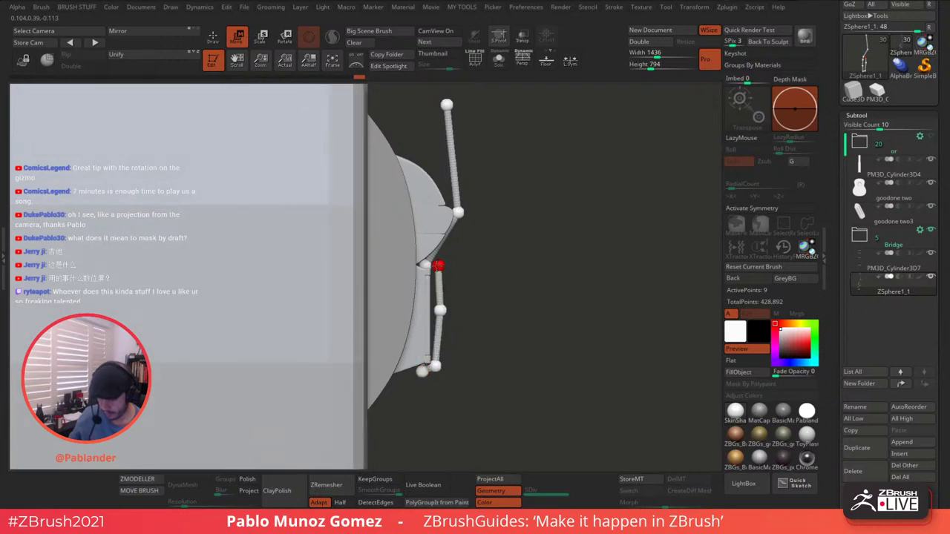
- Stretch the chain's top ZSphere up along the neck until the string reaches the headstock
{"action": "right_click_drag", "start_coordinate": [483, 297], "coordinate": [447, 211], "text": "ctrl"}
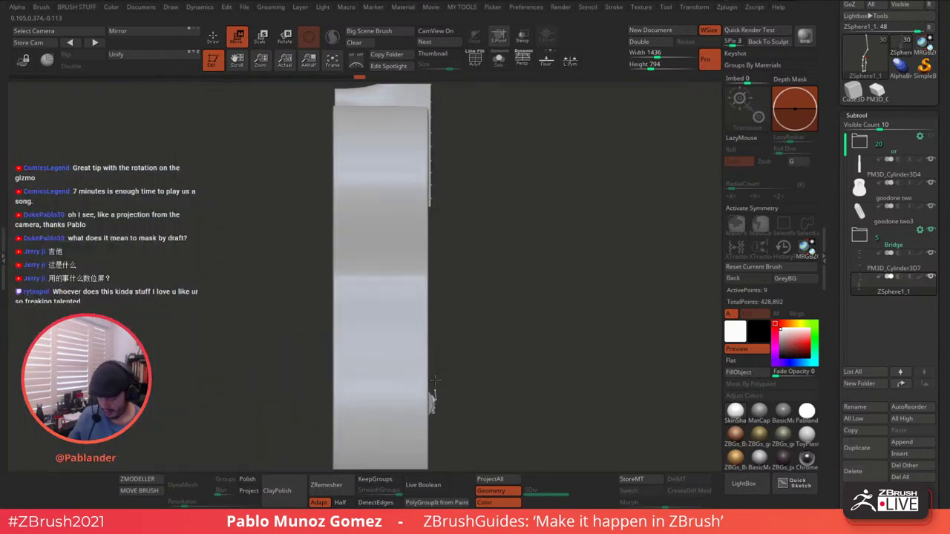
{"action": "right_click_drag", "start_coordinate": [440, 270], "coordinate": [438, 405]}
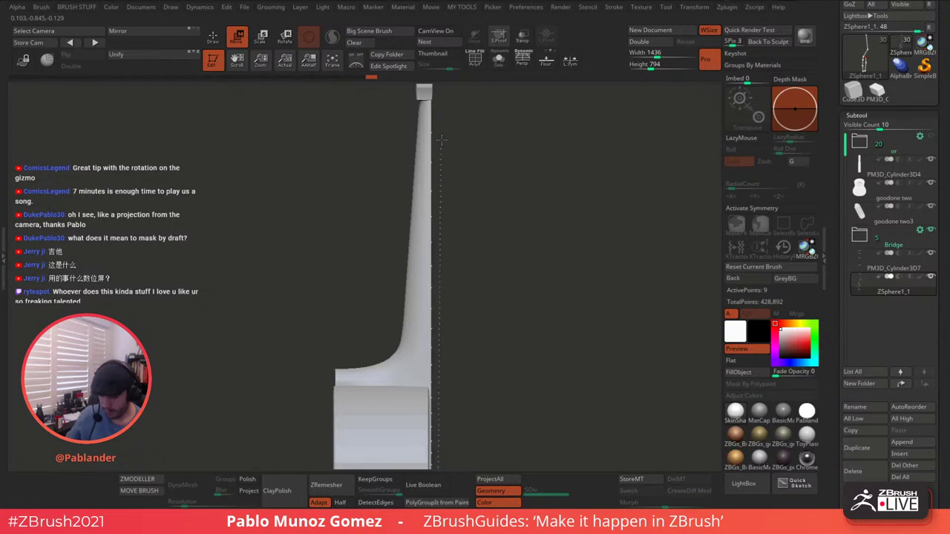
{"action": "right_click_drag", "start_coordinate": [442, 140], "coordinate": [442, 284]}
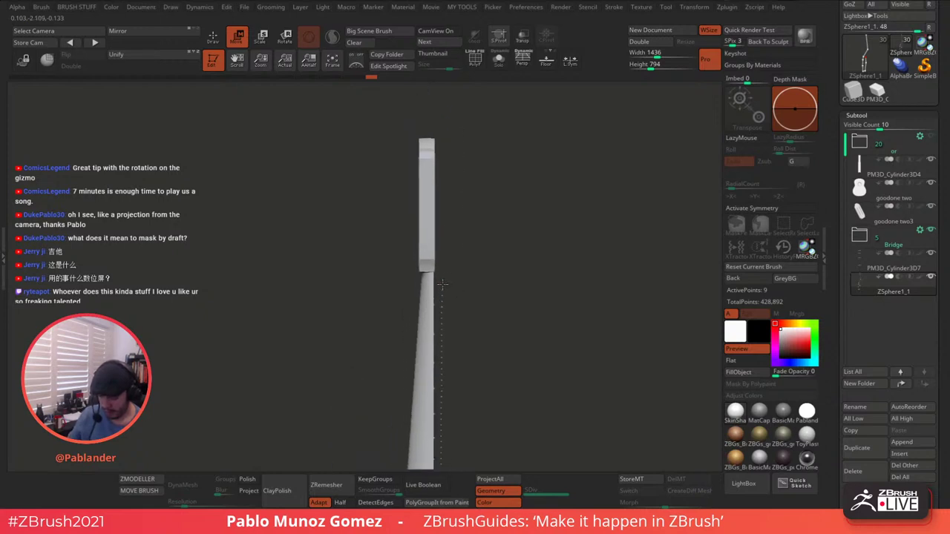
{"action": "right_click_drag", "start_coordinate": [441, 223], "coordinate": [524, 235]}
{"action": "right_click_drag", "start_coordinate": [469, 218], "coordinate": [462, 202]}
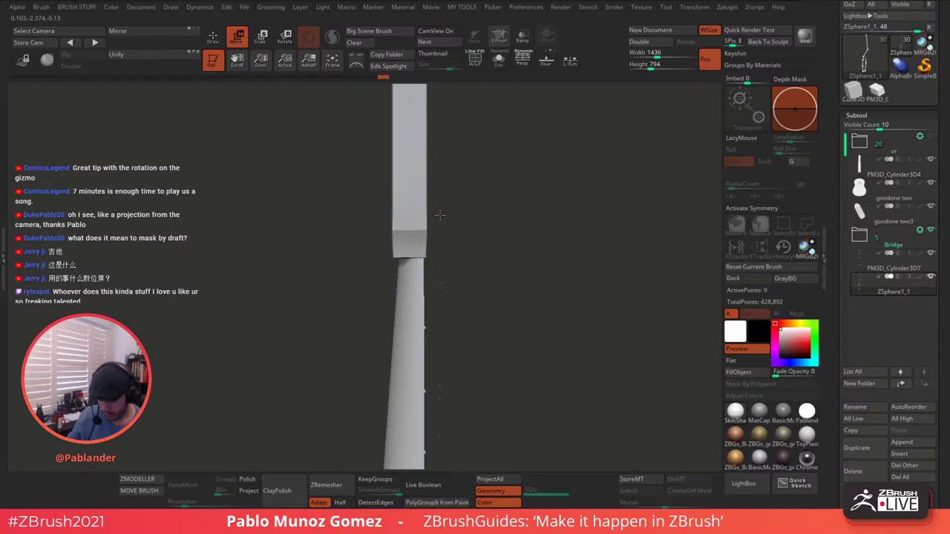
- Insert a ZSphere near the upper end of the string chain, where the neck meets the headstock
{"action": "key", "text": "q"}
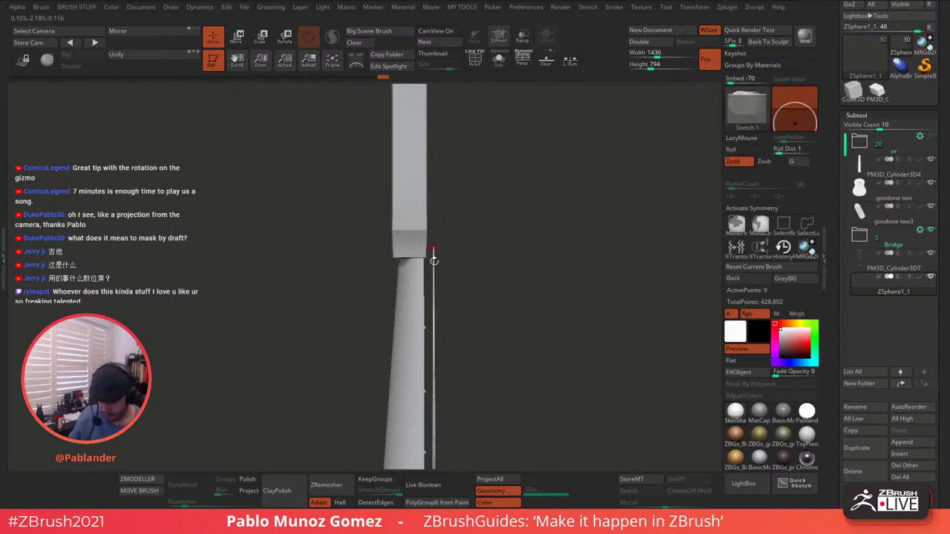
{"action": "left_click_drag", "start_coordinate": [435, 259], "coordinate": [449, 273]}
{"action": "mouse_move", "coordinate": [449, 272]}
{"action": "right_mouse_down"}
{"action": "mouse_move", "coordinate": [468, 327]}
{"action": "mouse_move", "coordinate": [458, 257]}
{"action": "right_mouse_up"}
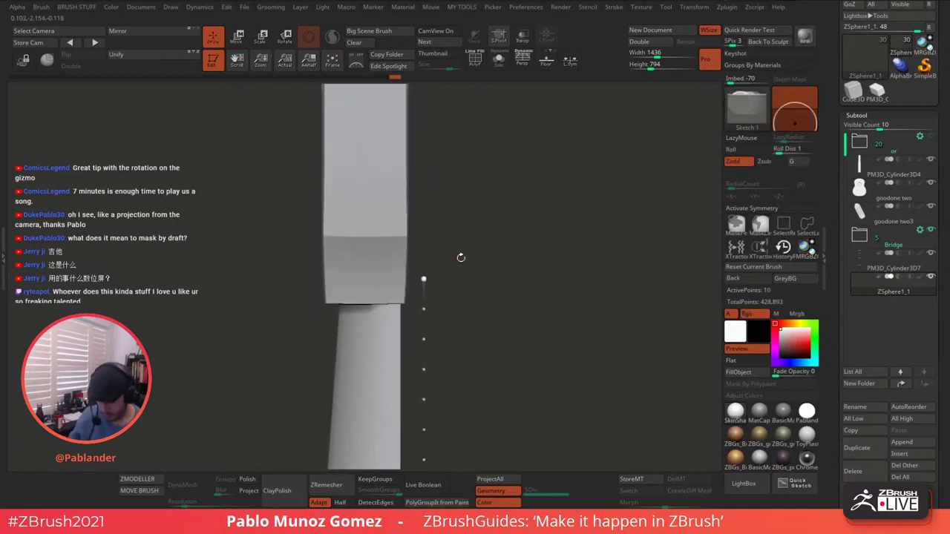
{"action": "left_click", "coordinate": [424, 309]}
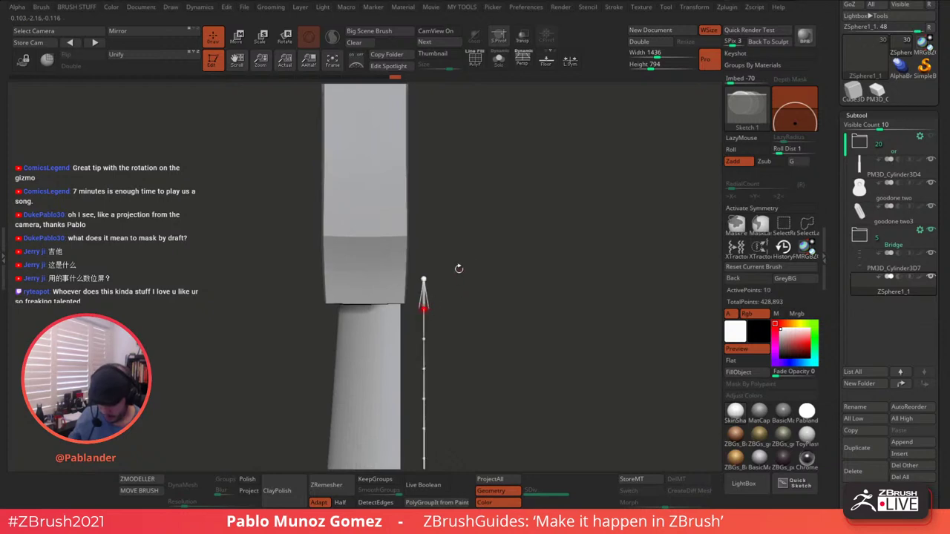
{"action": "right_click_drag", "start_coordinate": [460, 258], "coordinate": [430, 369]}
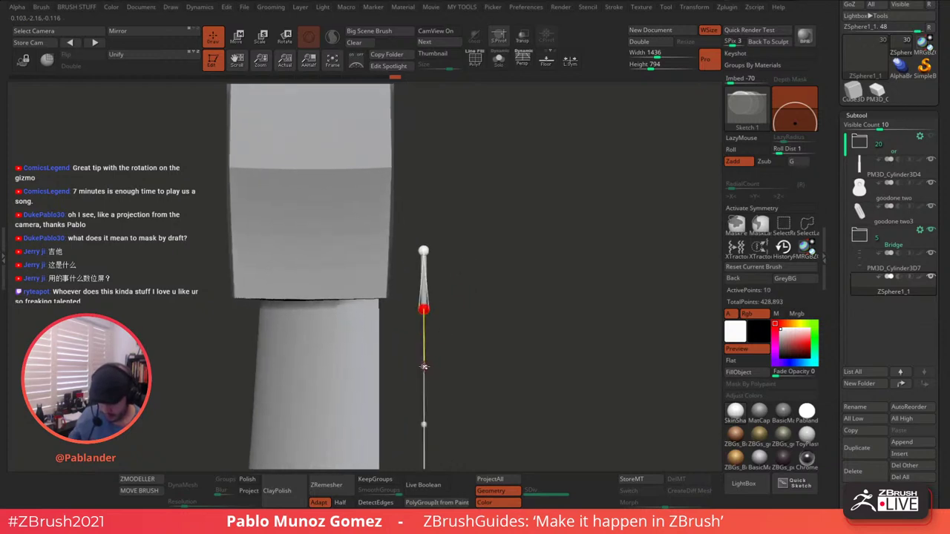
- Insert another ZSphere near the string's upper end and move the end ZSpheres in against the headstock's front face
{"action": "left_click", "coordinate": [424, 366]}
{"action": "key", "text": "w"}
{"action": "left_click_drag", "start_coordinate": [425, 252], "coordinate": [428, 224]}
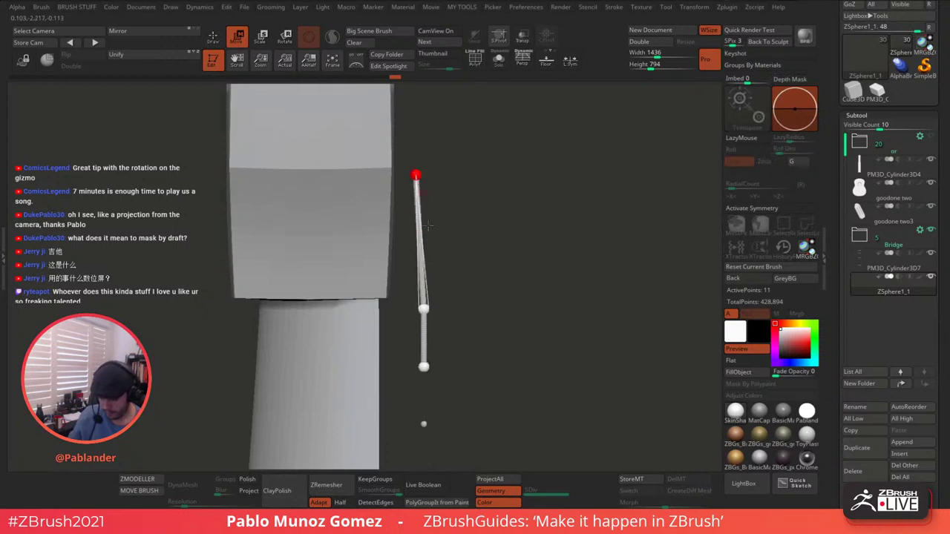
{"action": "left_click_drag", "start_coordinate": [424, 367], "coordinate": [399, 225]}
{"action": "left_click_drag", "start_coordinate": [415, 172], "coordinate": [397, 142]}
{"action": "left_click_drag", "start_coordinate": [489, 216], "coordinate": [490, 171], "text": "alt"}
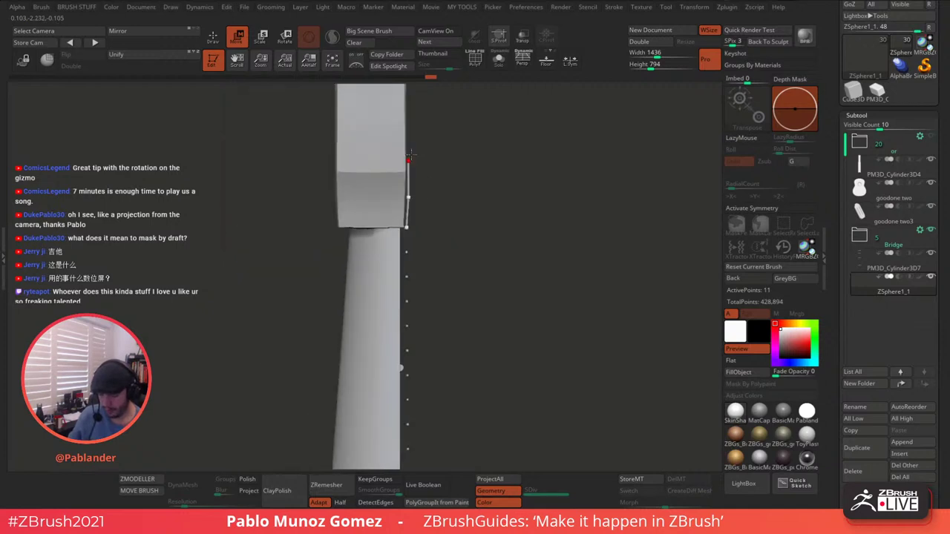
- Examine the string from the front, from its loop at the bridge up to the headstock
{"action": "left_click_drag", "start_coordinate": [549, 193], "coordinate": [492, 257]}
{"action": "left_click_drag", "start_coordinate": [502, 317], "coordinate": [520, 215], "text": "alt"}
{"action": "left_click_drag", "start_coordinate": [537, 294], "coordinate": [531, 156], "text": "alt"}
{"action": "left_click_drag", "start_coordinate": [551, 255], "coordinate": [547, 219], "text": "alt"}
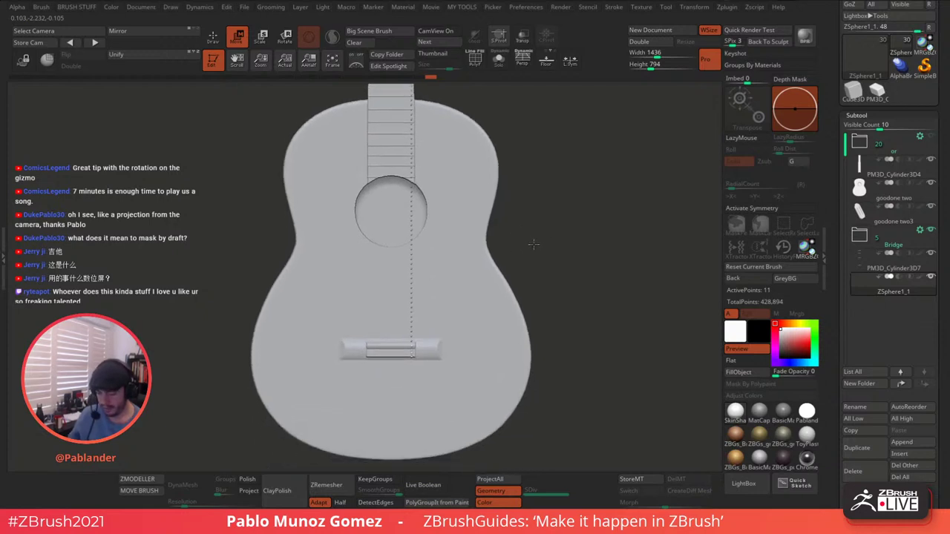
{"action": "left_click_drag", "start_coordinate": [416, 354], "coordinate": [442, 397], "text": "alt"}
{"action": "left_click_drag", "start_coordinate": [484, 317], "coordinate": [491, 81], "text": "alt"}
{"action": "mouse_move", "coordinate": [456, 356]}
{"action": "left_mouse_down", "text": "alt"}
{"action": "mouse_move", "coordinate": [460, 187]}
{"action": "mouse_move", "coordinate": [430, 320]}
{"action": "mouse_move", "coordinate": [439, 309]}
{"action": "mouse_move", "coordinate": [452, 335]}
{"action": "mouse_move", "coordinate": [448, 118]}
{"action": "mouse_move", "coordinate": [456, 306]}
{"action": "left_mouse_up", "text": "alt"}
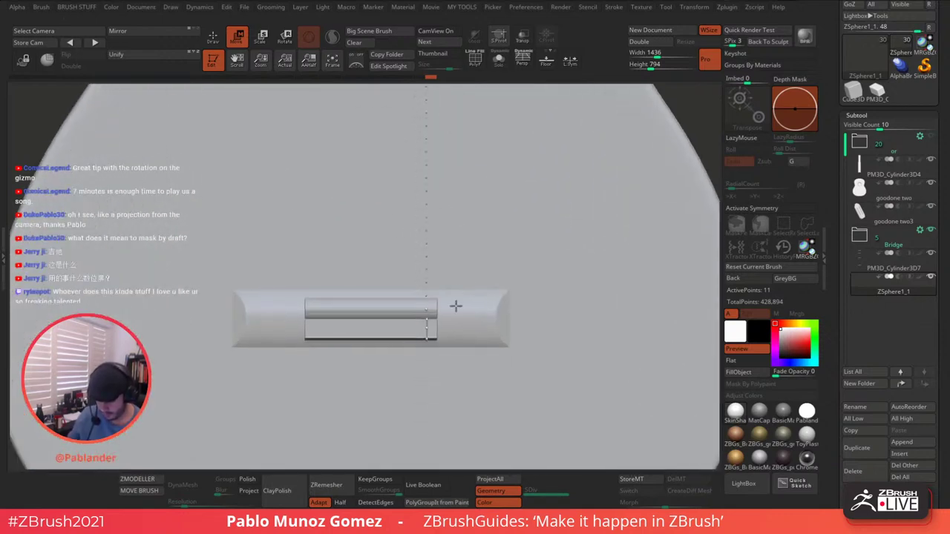
{"action": "left_click", "coordinate": [499, 60]}
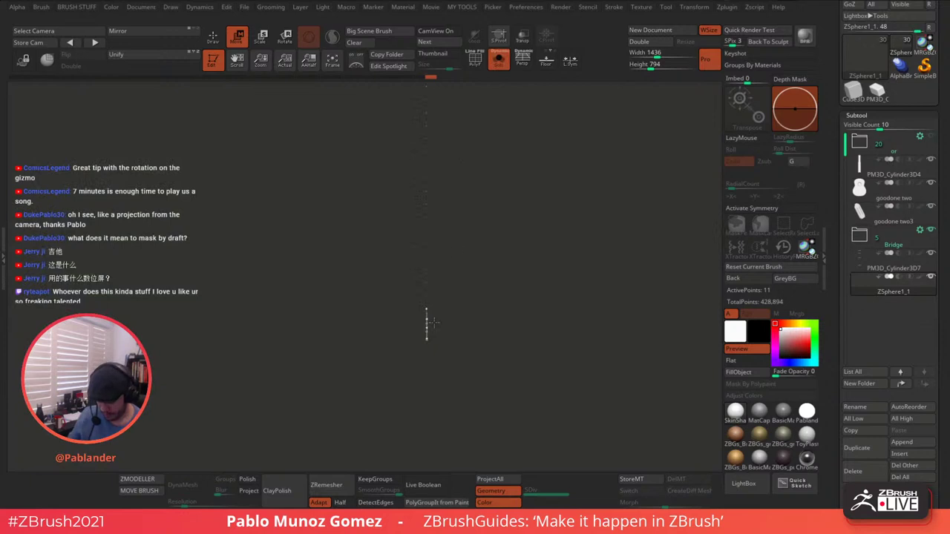
{"action": "left_click", "coordinate": [499, 58]}
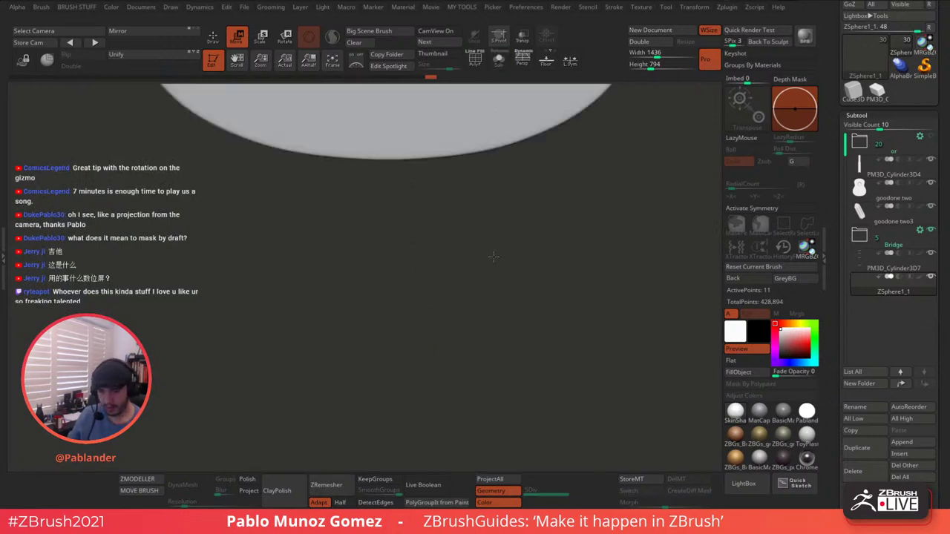
{"action": "key", "text": "f"}
{"action": "left_click_drag", "start_coordinate": [495, 205], "coordinate": [506, 314]}
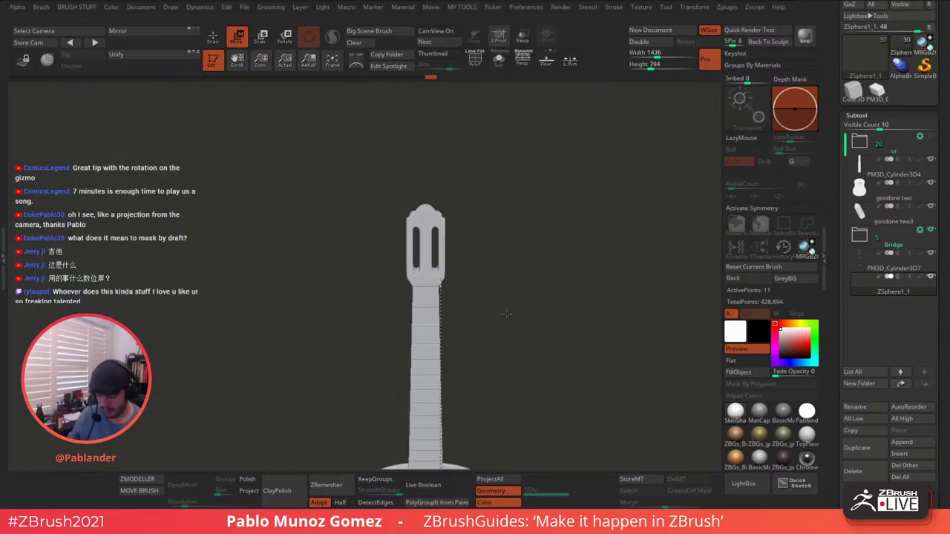
- Move the upper ZSpheres so the string runs straight from the neck's end into the headstock slot on its side
{"action": "right_click_drag", "start_coordinate": [442, 278], "coordinate": [447, 306], "text": "ctrl"}
{"action": "left_click_drag", "start_coordinate": [440, 302], "coordinate": [396, 299]}
{"action": "left_click_drag", "start_coordinate": [426, 268], "coordinate": [418, 139]}
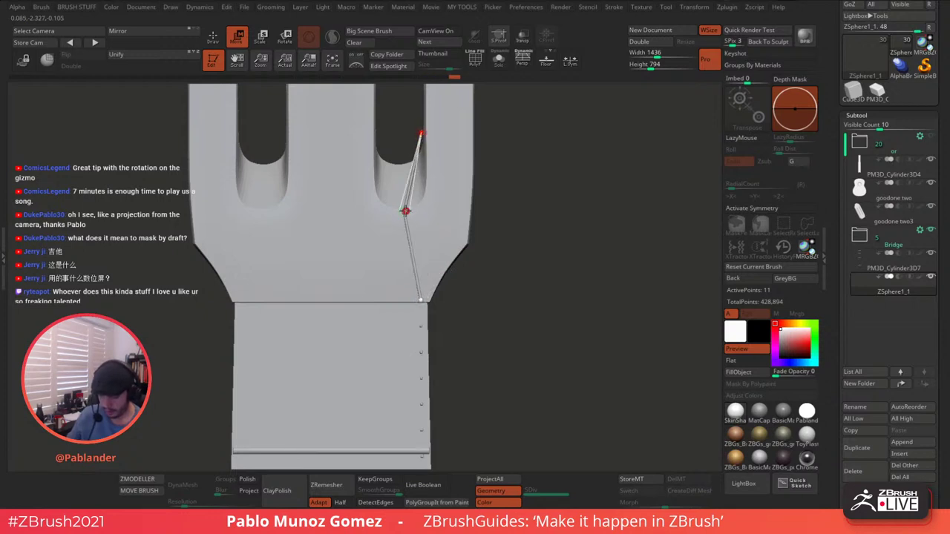
{"action": "mouse_move", "coordinate": [405, 212]}
{"action": "left_mouse_down"}
{"action": "mouse_move", "coordinate": [418, 193]}
{"action": "mouse_move", "coordinate": [421, 149]}
{"action": "mouse_move", "coordinate": [420, 278]}
{"action": "left_mouse_up"}
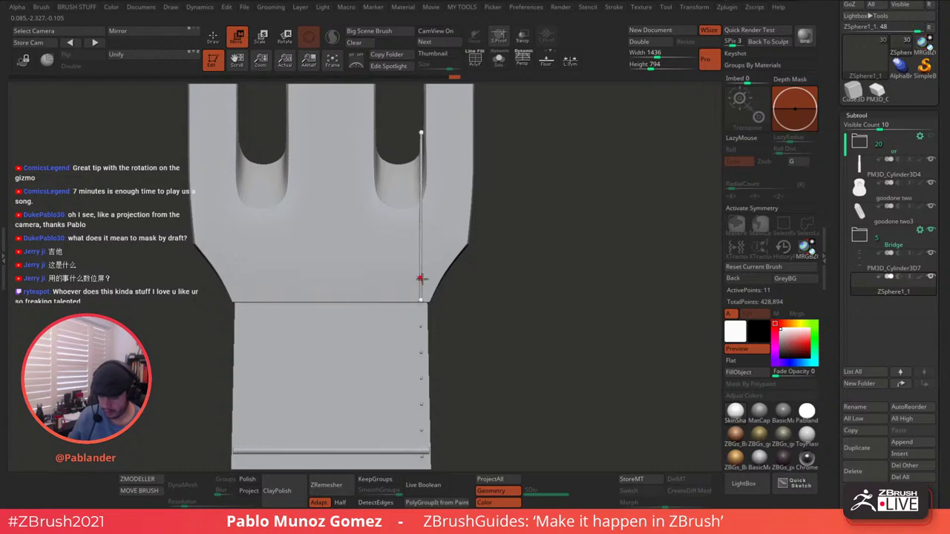
{"action": "left_click_drag", "start_coordinate": [421, 133], "coordinate": [420, 135]}
- Isolate the string and preview its adaptive skin with DynaMesh Resolution 0 and Density 1
{"action": "left_click_drag", "start_coordinate": [475, 184], "coordinate": [423, 220], "text": "alt"}
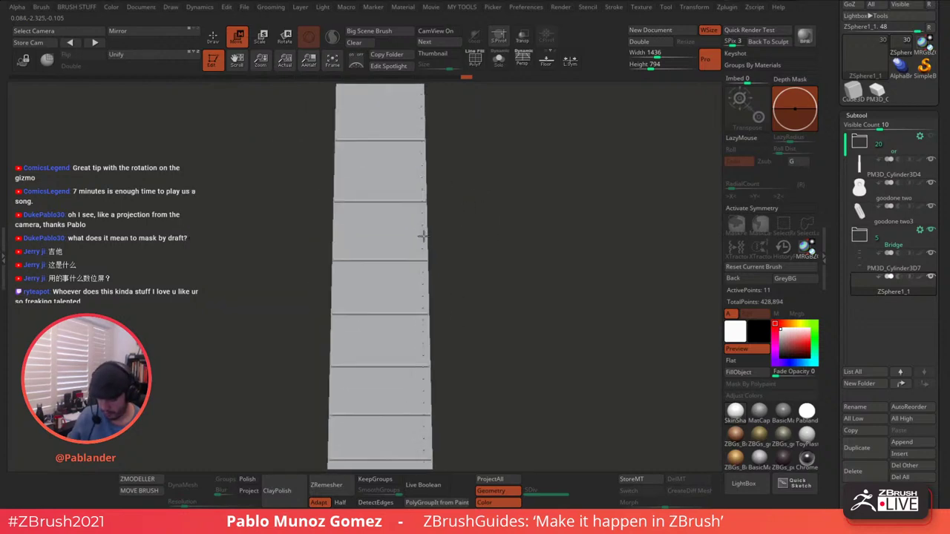
{"action": "left_click", "coordinate": [213, 37]}
{"action": "left_click", "coordinate": [497, 65]}
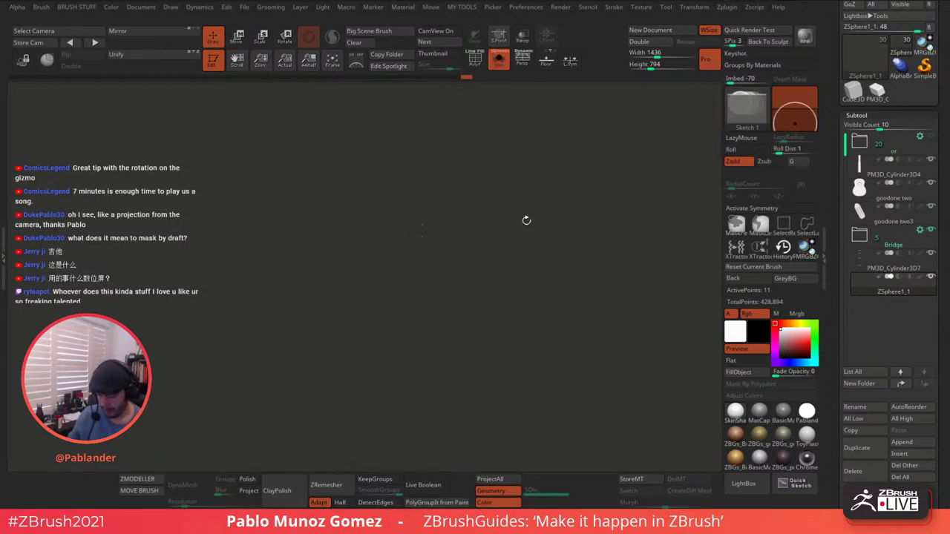
{"action": "left_click_drag", "start_coordinate": [835, 310], "coordinate": [855, 153]}
{"action": "left_click", "coordinate": [863, 77]}
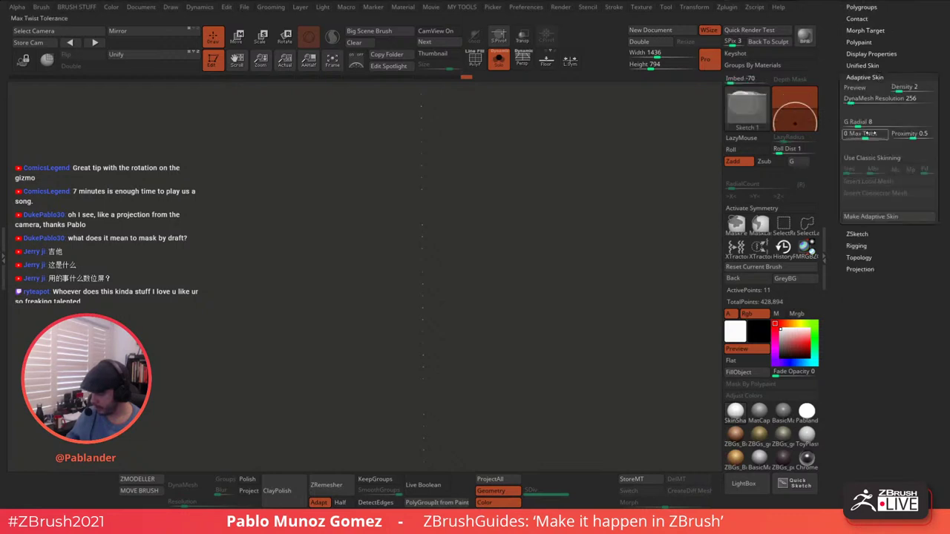
{"action": "left_click_drag", "start_coordinate": [851, 98], "coordinate": [838, 161]}
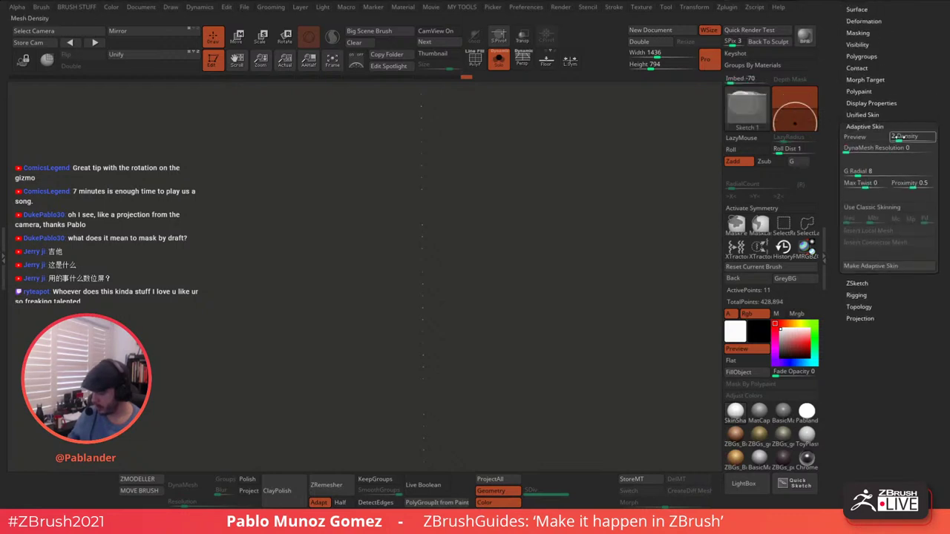
{"action": "left_click_drag", "start_coordinate": [900, 139], "coordinate": [888, 141]}
{"action": "key", "text": "Return"}
{"action": "left_click", "coordinate": [855, 136]}
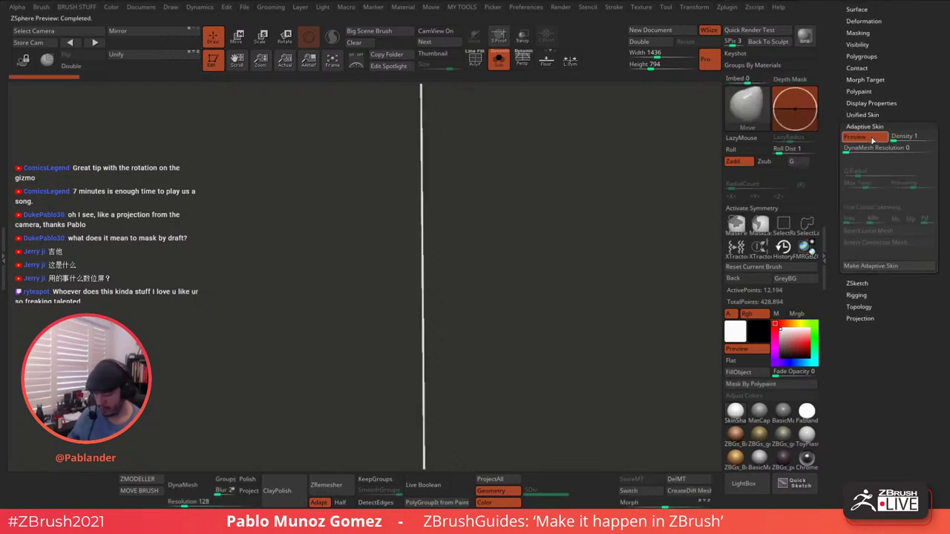
- Inspect the string skin's polygon wireframe along its length and at the bridge loop
{"action": "left_click", "coordinate": [474, 59]}
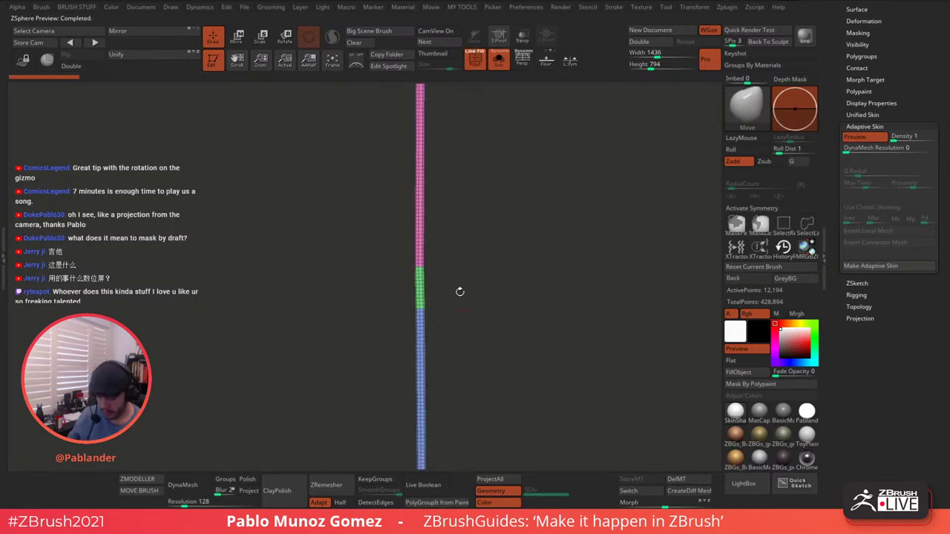
{"action": "left_click_drag", "start_coordinate": [469, 264], "coordinate": [521, 374]}
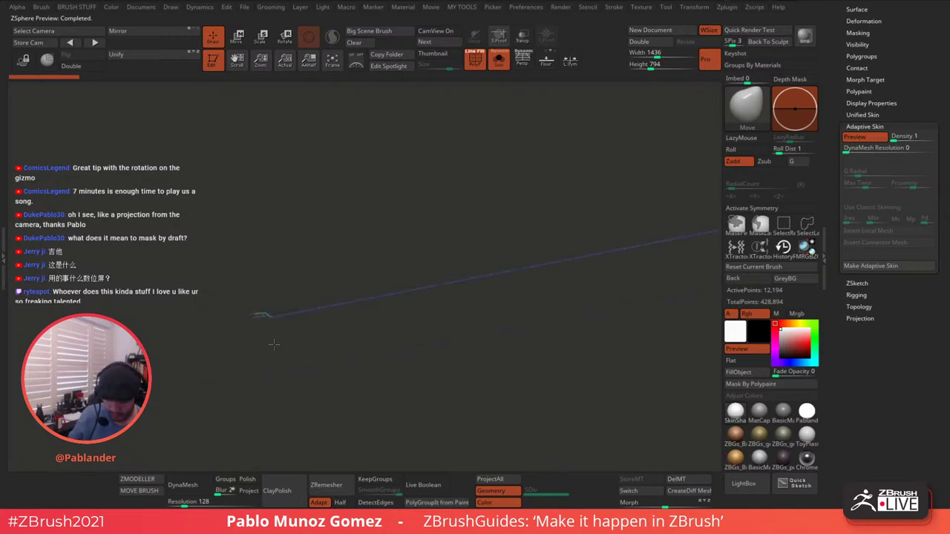
{"action": "left_click_drag", "start_coordinate": [274, 343], "coordinate": [347, 400]}
{"action": "left_click_drag", "start_coordinate": [324, 358], "coordinate": [508, 265]}
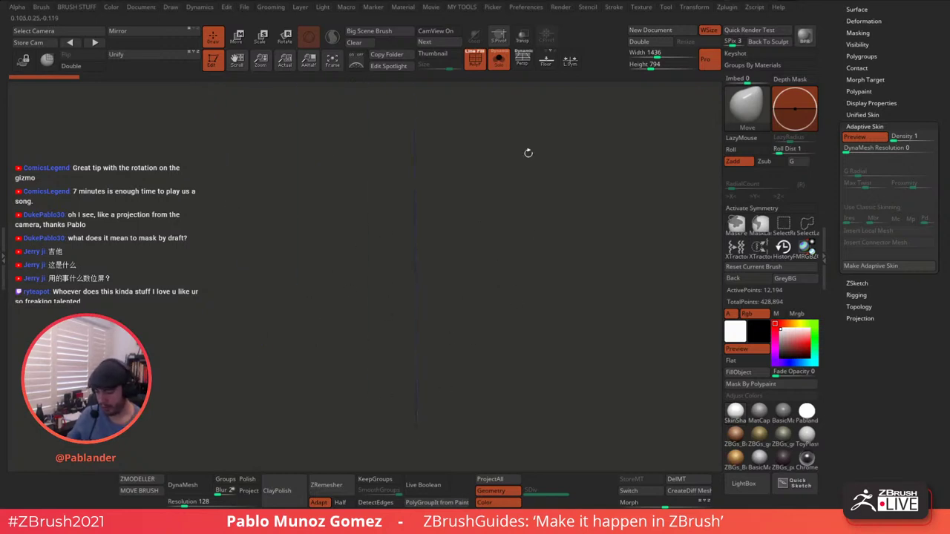
- Hide the wireframe and show the whole guitar again together with the skinned string
{"action": "left_click", "coordinate": [476, 60]}
{"action": "left_click", "coordinate": [498, 60]}
{"action": "left_click_drag", "start_coordinate": [591, 242], "coordinate": [556, 208]}
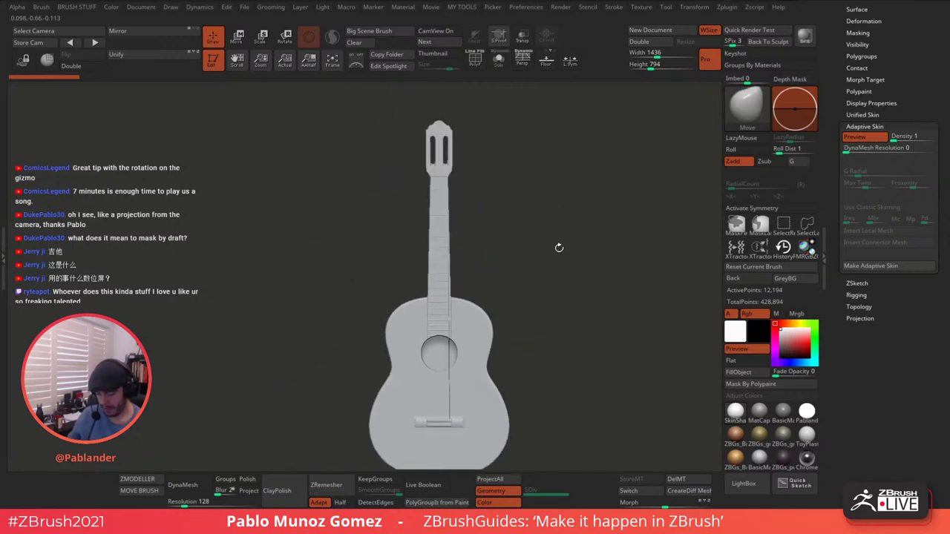
{"action": "left_click_drag", "start_coordinate": [559, 248], "coordinate": [553, 228], "text": "alt"}
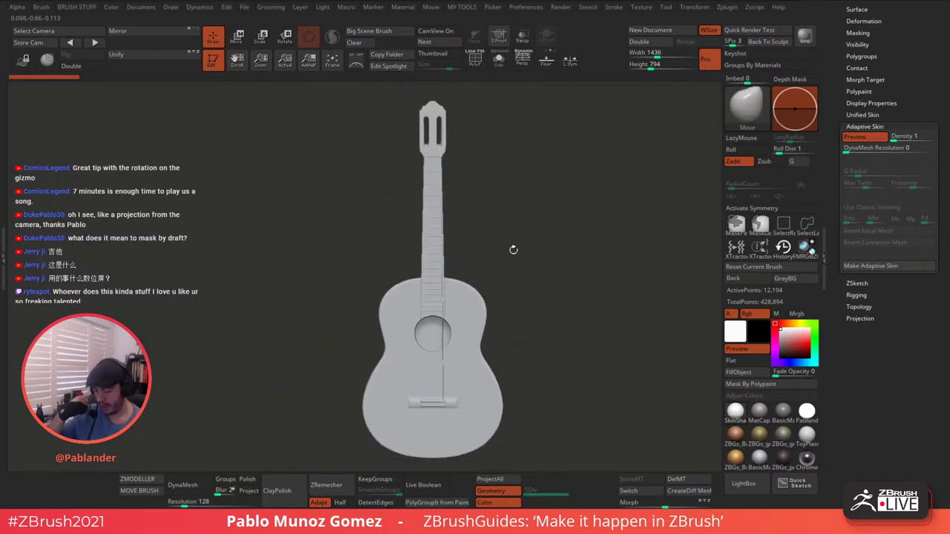
{"action": "left_click_drag", "start_coordinate": [567, 207], "coordinate": [544, 253]}
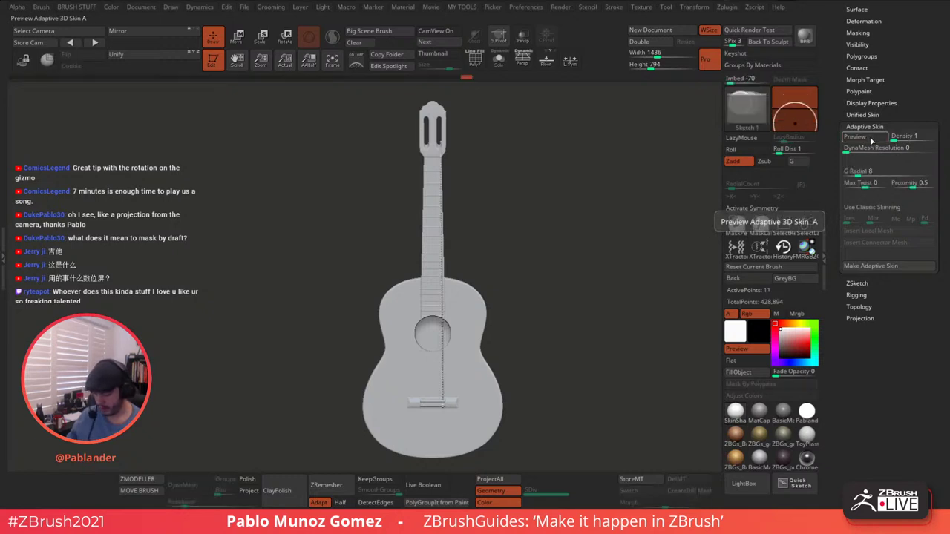
- Turn off the adaptive skin preview and rename the ZSphere subtool "string base"
{"action": "left_click", "coordinate": [868, 139]}
{"action": "scroll", "coordinate": [867, 171], "scroll_direction": "up", "scroll_amount": 5}
{"action": "scroll", "coordinate": [865, 191], "scroll_direction": "up", "scroll_amount": 5}
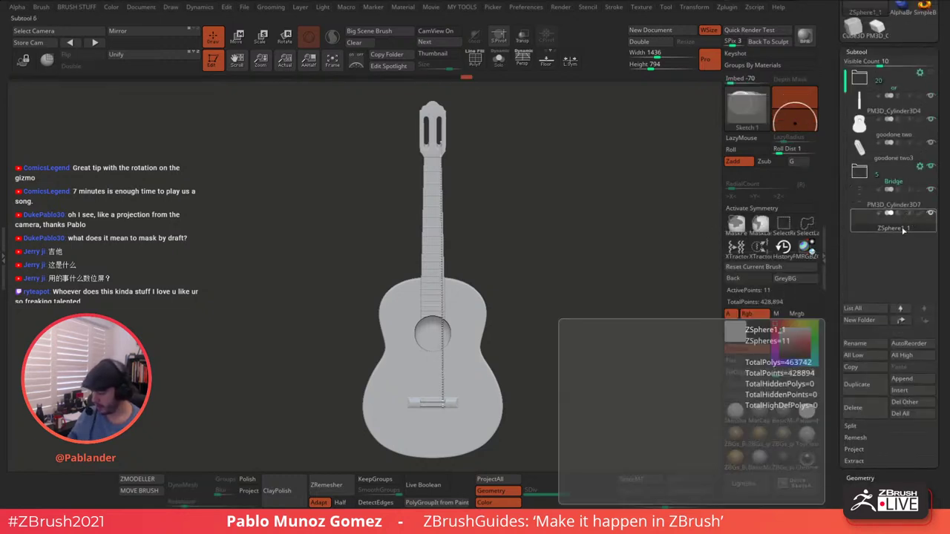
{"action": "left_click", "coordinate": [868, 343]}
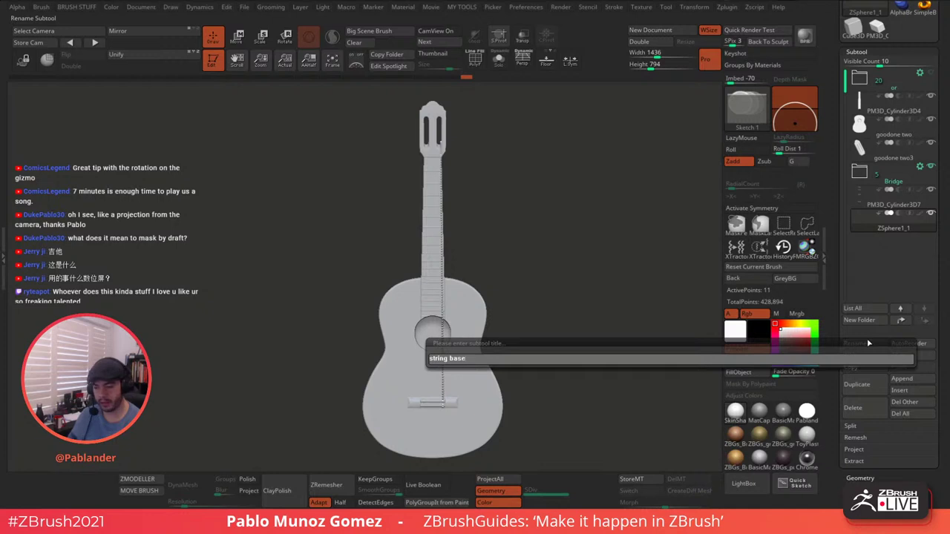
{"action": "key", "text": "Return"}
{"action": "left_click_drag", "start_coordinate": [617, 269], "coordinate": [625, 274]}
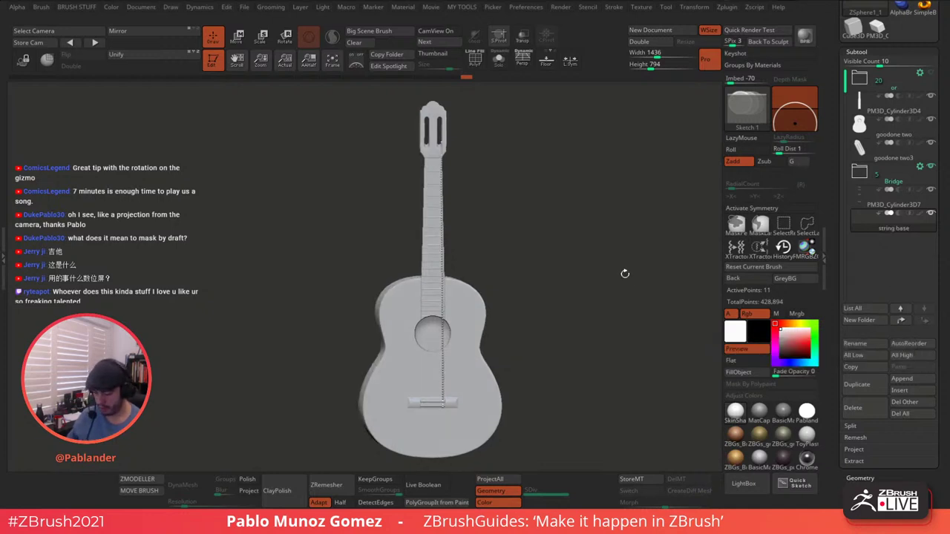
- Turn the adaptive skin preview back on for the string and bring the whole guitar into view
{"action": "left_click_drag", "start_coordinate": [840, 312], "coordinate": [841, 189]}
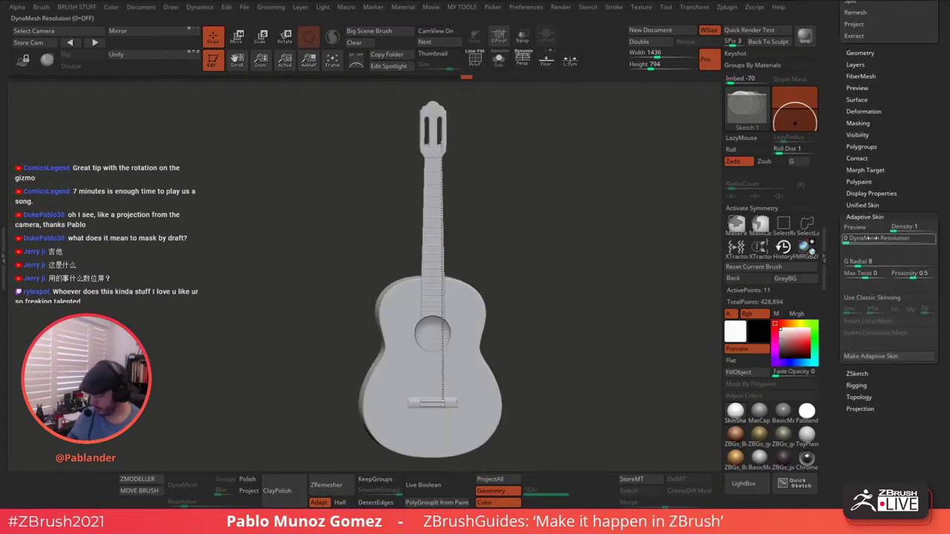
{"action": "left_click", "coordinate": [855, 227]}
{"action": "left_click_drag", "start_coordinate": [602, 253], "coordinate": [617, 223]}
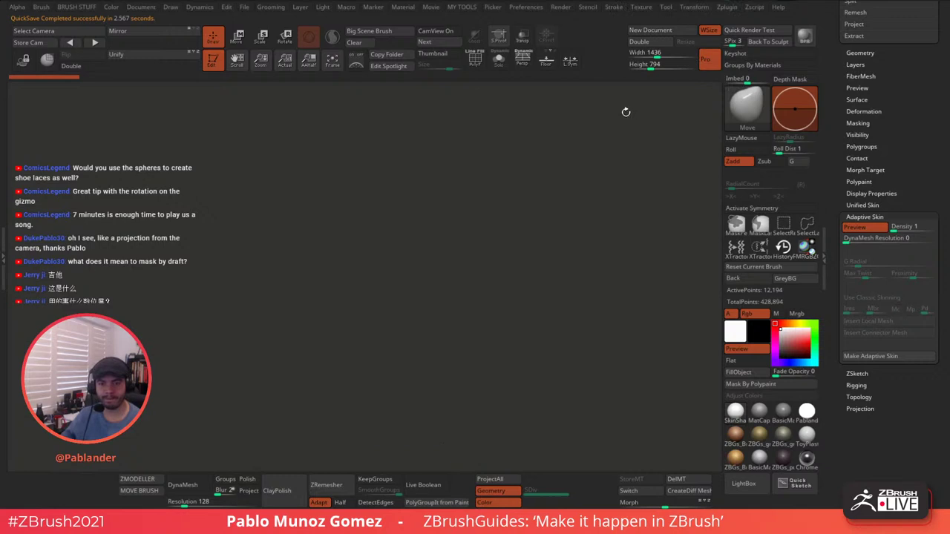
{"action": "mouse_move", "coordinate": [567, 205]}
{"action": "left_mouse_down", "text": "alt"}
{"action": "mouse_move", "coordinate": [554, 180]}
{"action": "mouse_move", "coordinate": [569, 208]}
{"action": "left_mouse_up", "text": "alt"}
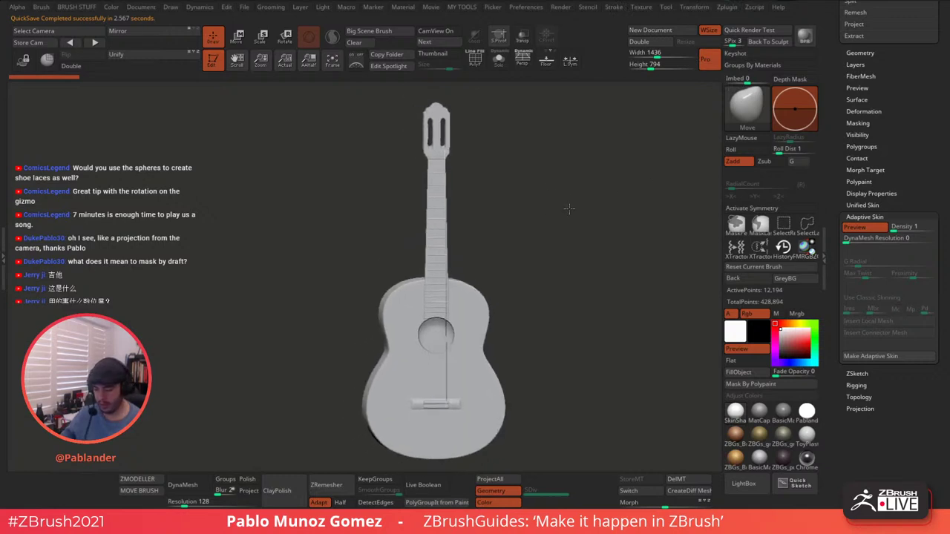
- Switch the guitar's display material to a brown ZBGs material
{"action": "left_click", "coordinate": [765, 408]}
{"action": "left_click", "coordinate": [747, 432]}
{"action": "left_click_drag", "start_coordinate": [583, 215], "coordinate": [587, 238]}
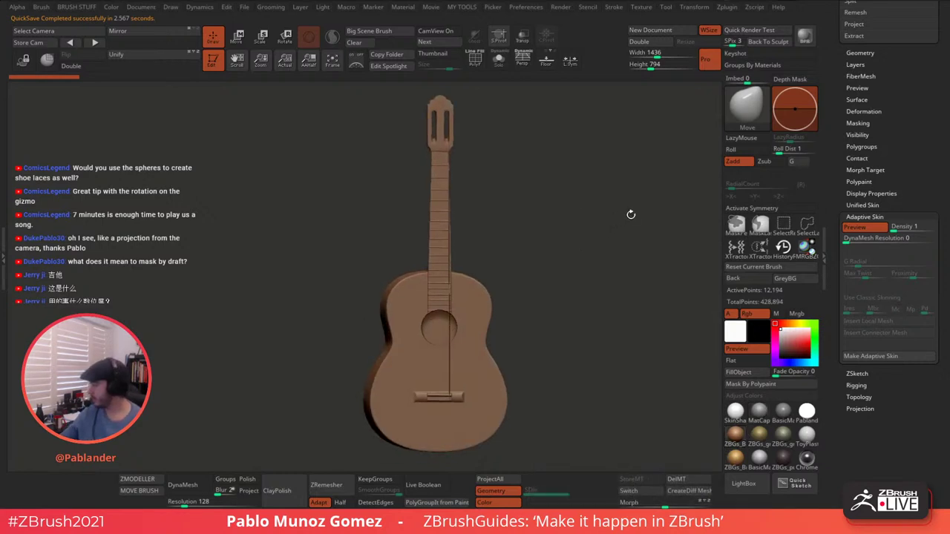